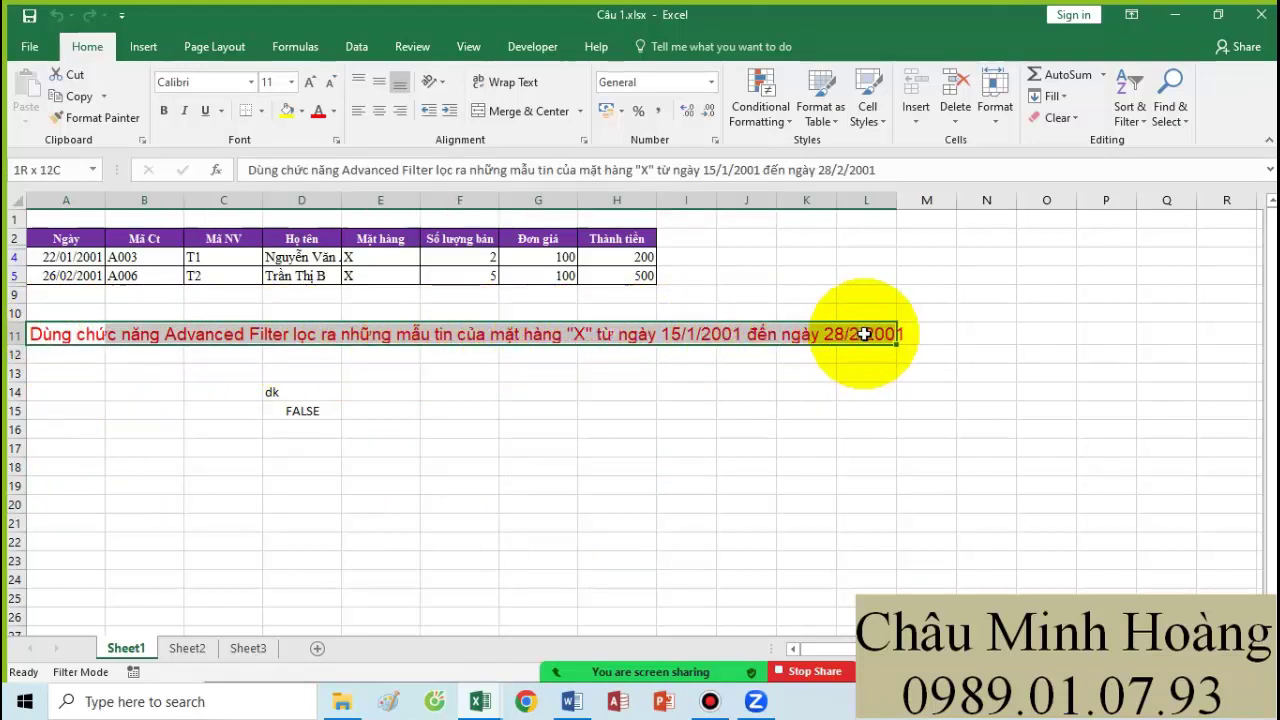
- Set the font size of the criteria cells D14:D15 to 26 and inspect the AND formula in D15
{"action": "left_click_drag", "start_coordinate": [286, 408], "coordinate": [289, 396]}
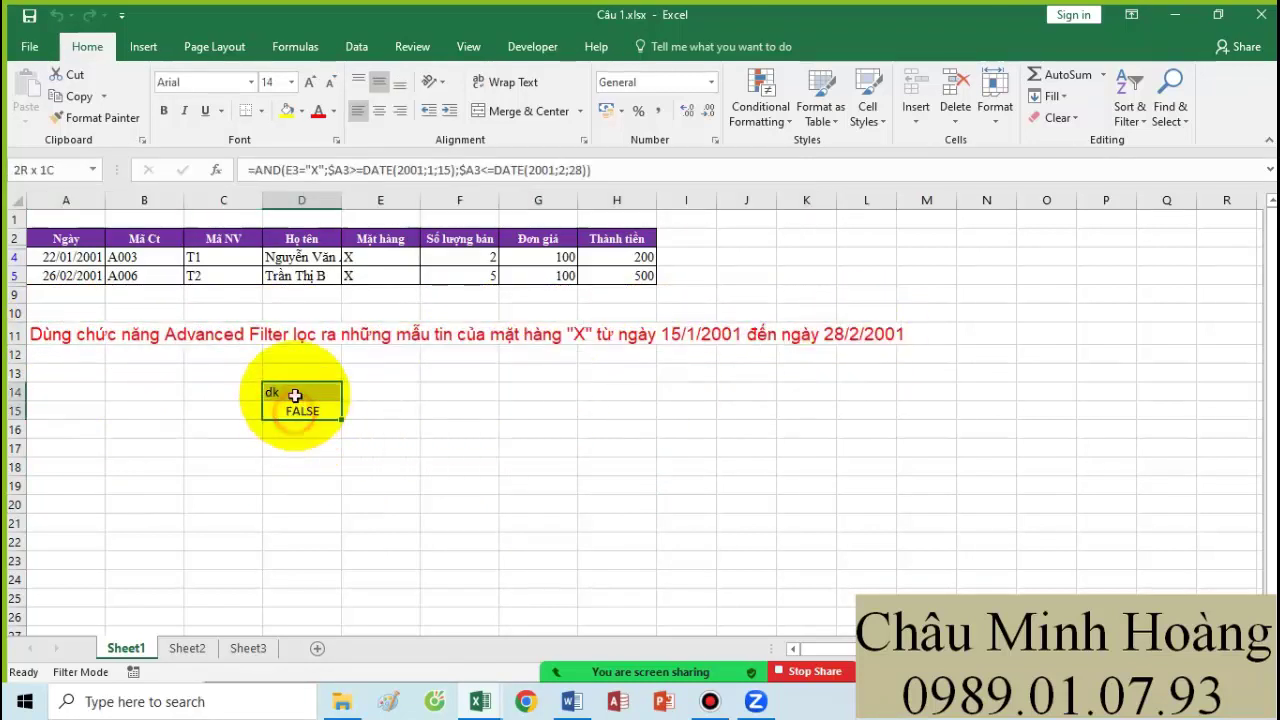
{"action": "left_click", "coordinate": [291, 82]}
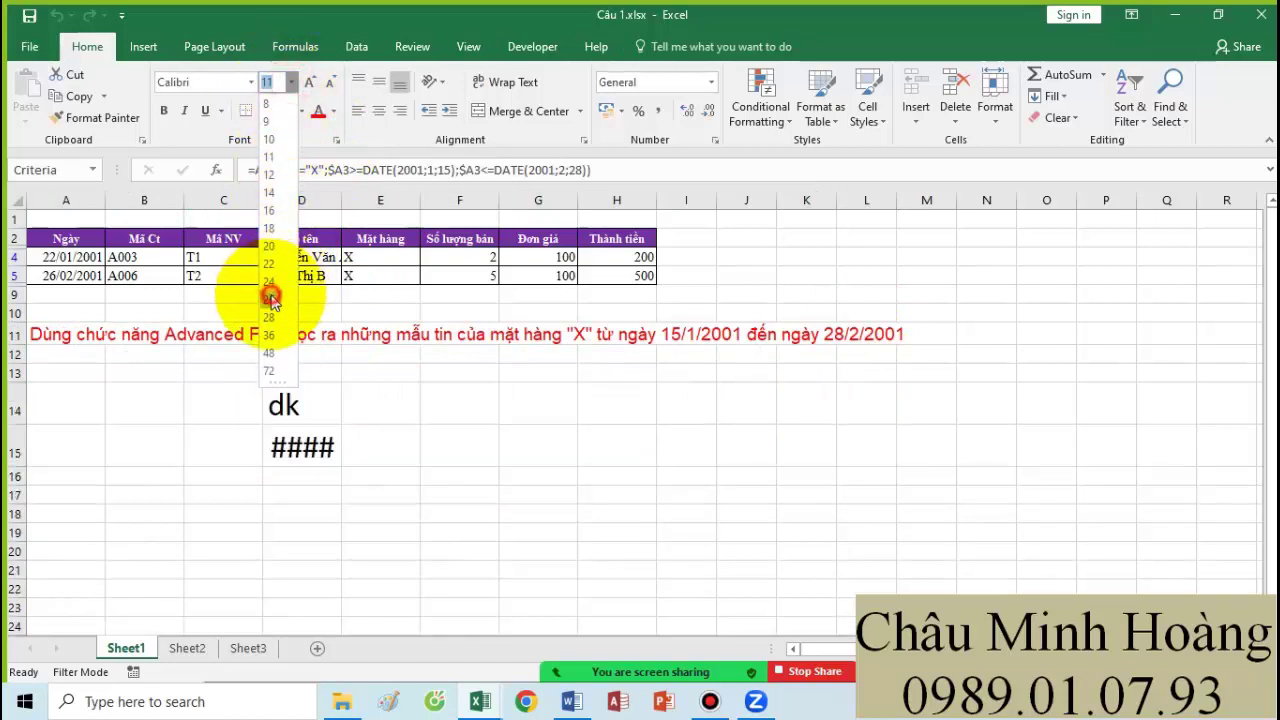
{"action": "left_click", "coordinate": [266, 297]}
{"action": "double_click", "coordinate": [303, 455]}
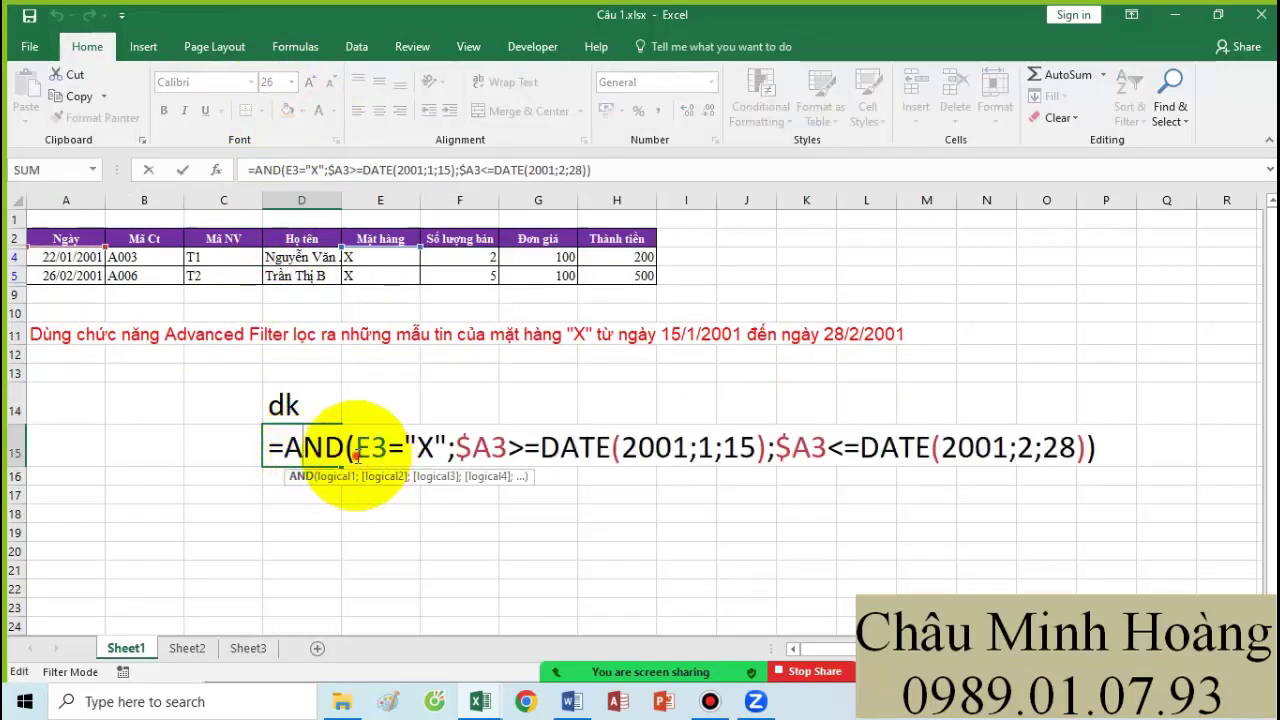
{"action": "left_click_drag", "start_coordinate": [356, 455], "coordinate": [393, 450]}
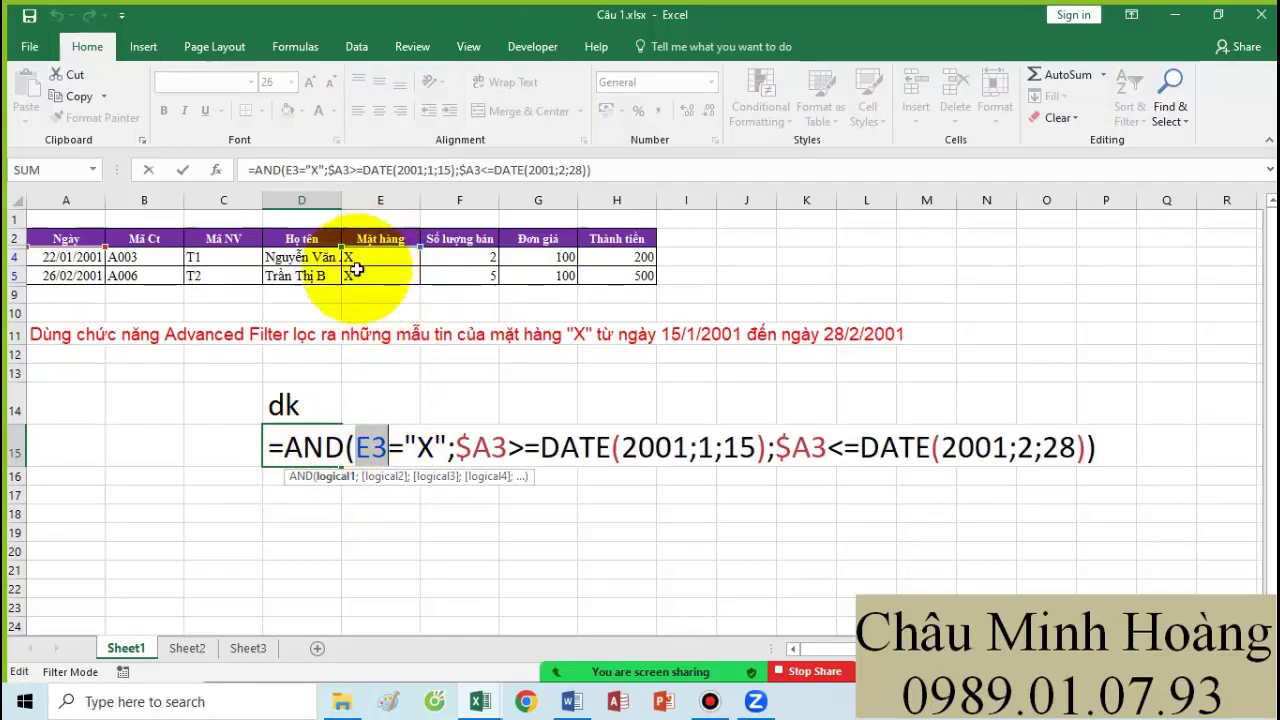
{"action": "key", "text": "Escape"}
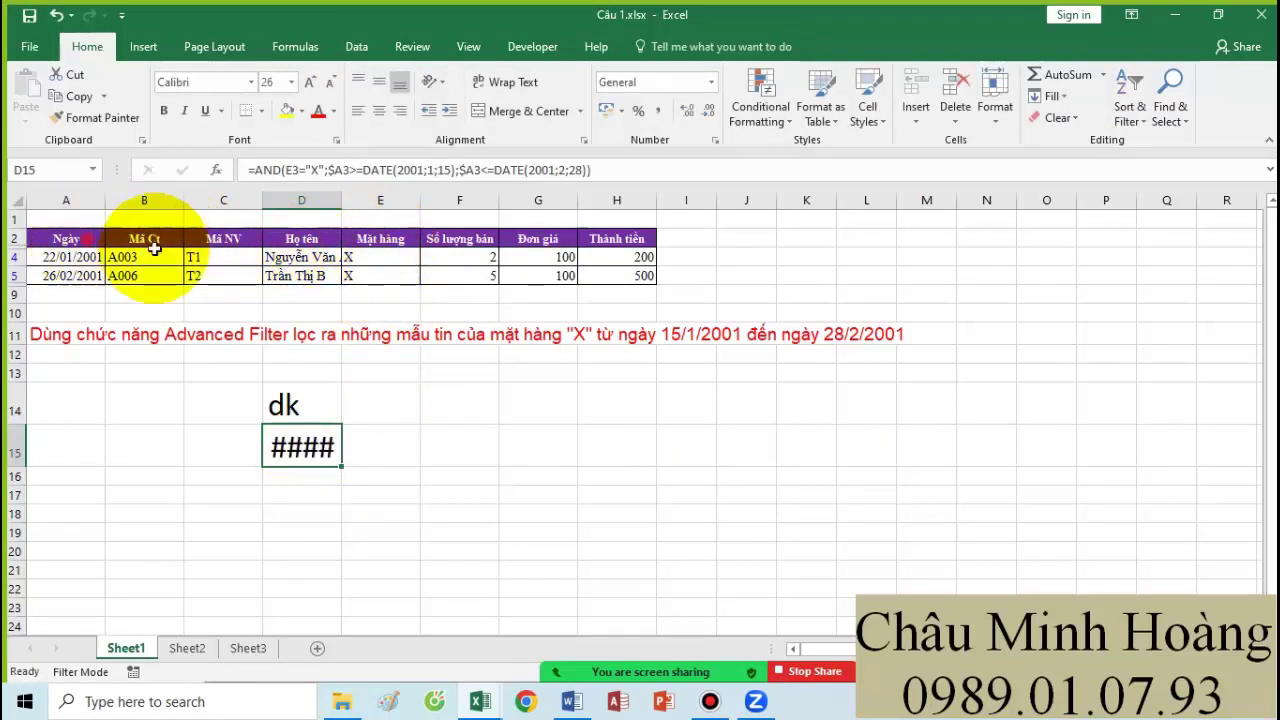
- Remove the existing filter from the sales table so all its records are displayed
{"action": "left_click_drag", "start_coordinate": [60, 239], "coordinate": [620, 275]}
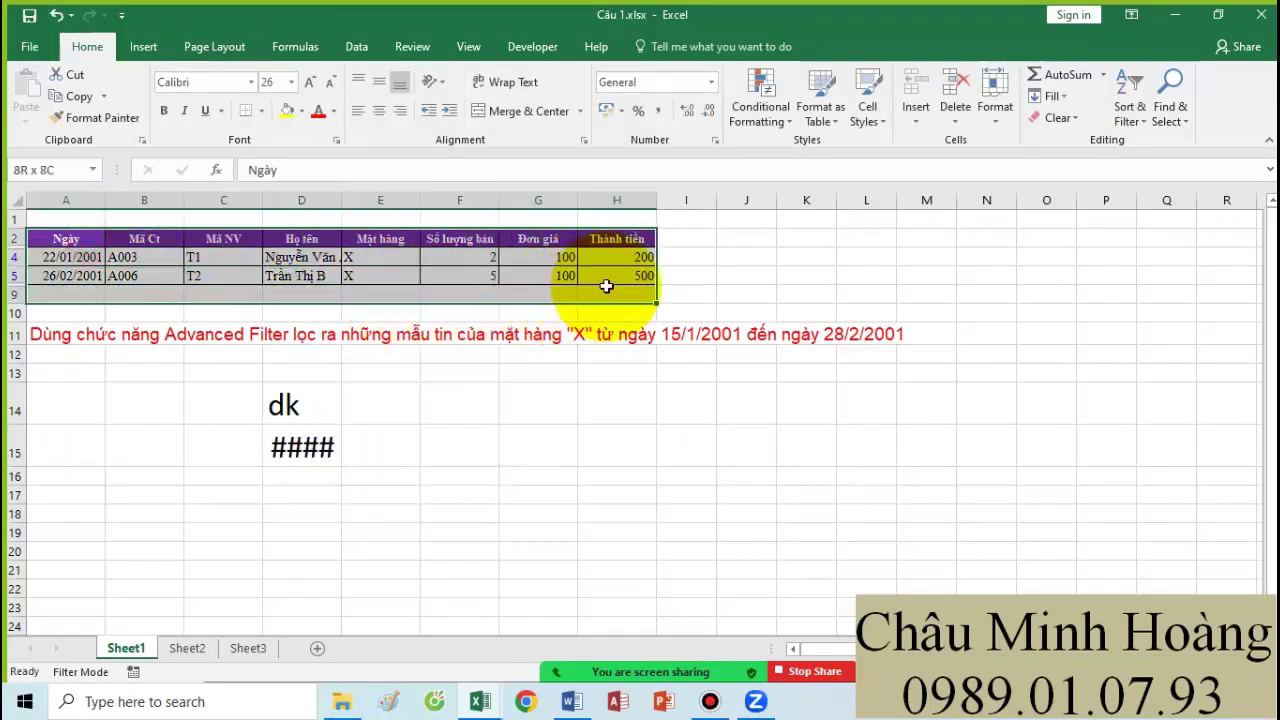
{"action": "left_click", "coordinate": [356, 46]}
{"action": "left_click", "coordinate": [452, 100]}
- In the D15 formula, make the E3 reference column-absolute as $E3 and review the two $A3 date conditions
{"action": "double_click", "coordinate": [305, 522]}
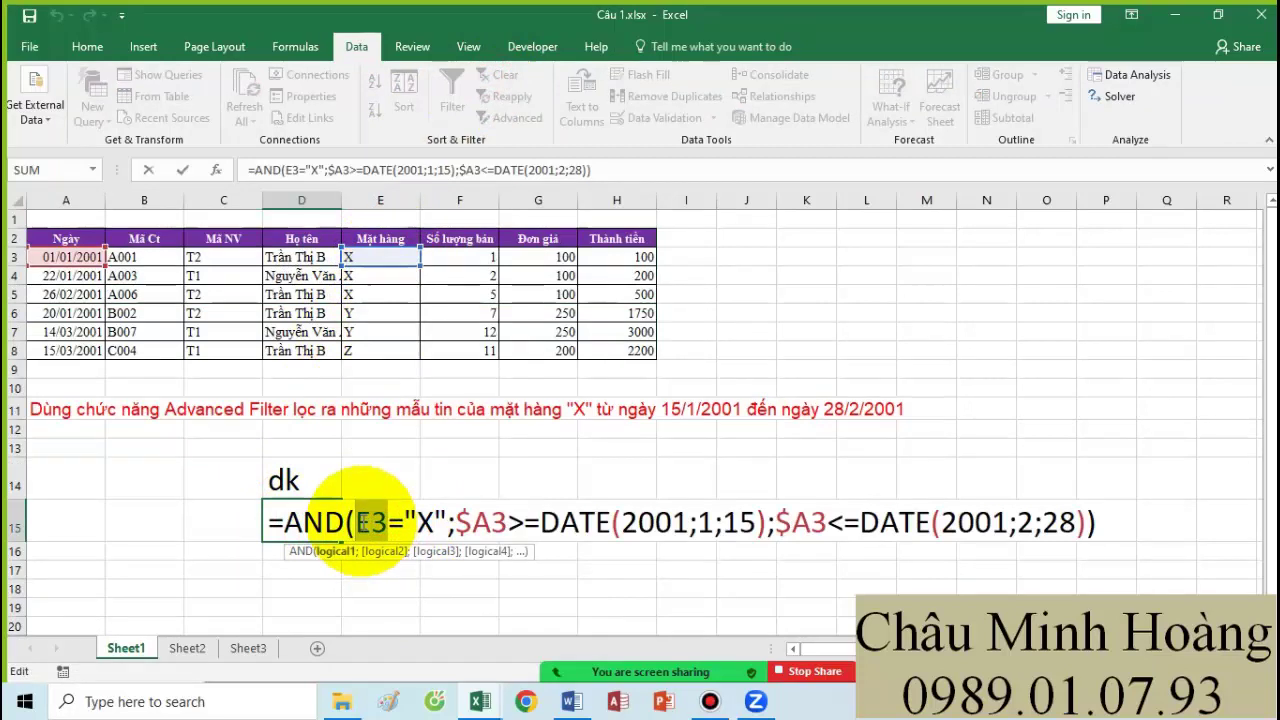
{"action": "key", "text": "F4"}
{"action": "key", "text": "F4"}
{"action": "key", "text": "F4"}
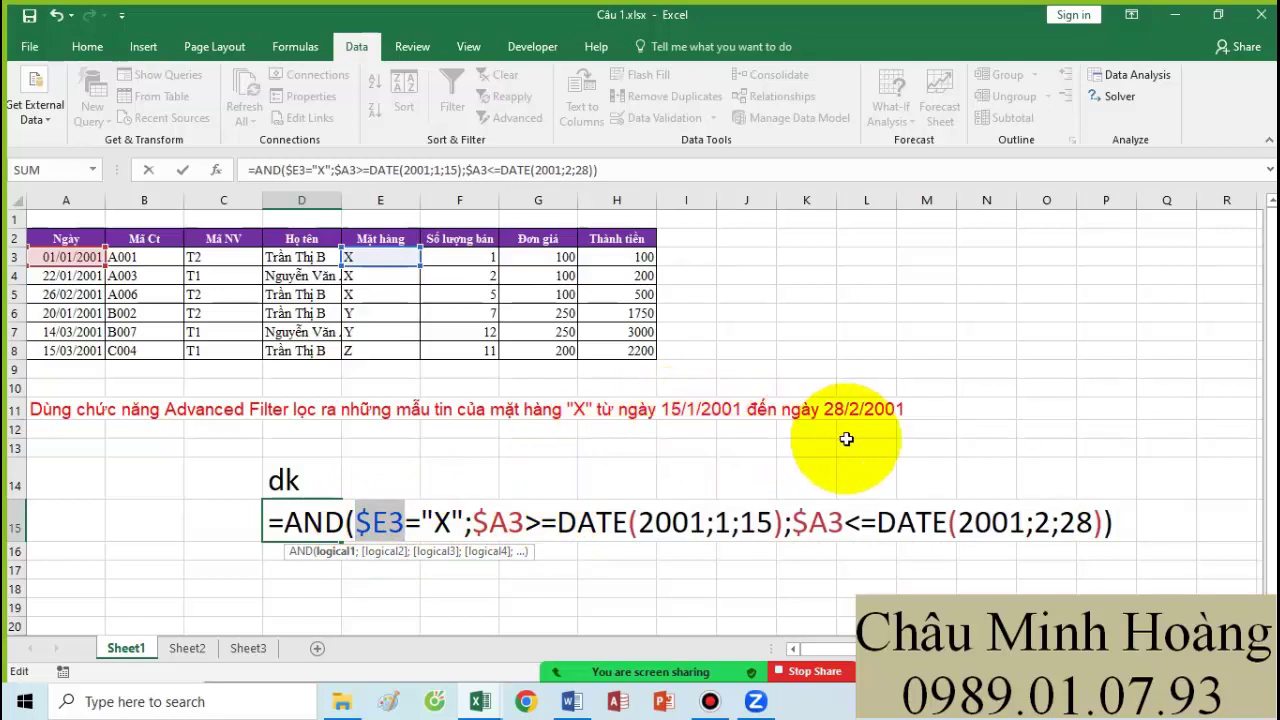
{"action": "left_click", "coordinate": [476, 522]}
{"action": "left_click_drag", "start_coordinate": [474, 522], "coordinate": [524, 522]}
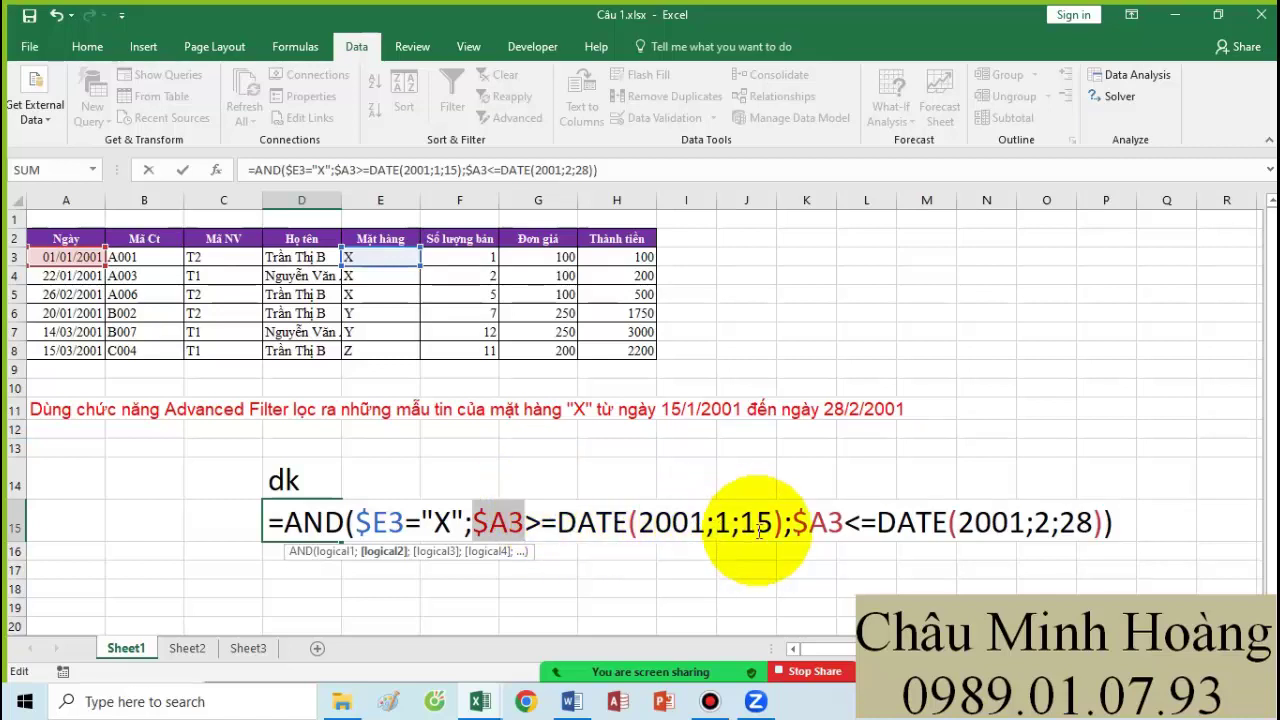
{"action": "left_click_drag", "start_coordinate": [830, 524], "coordinate": [808, 527]}
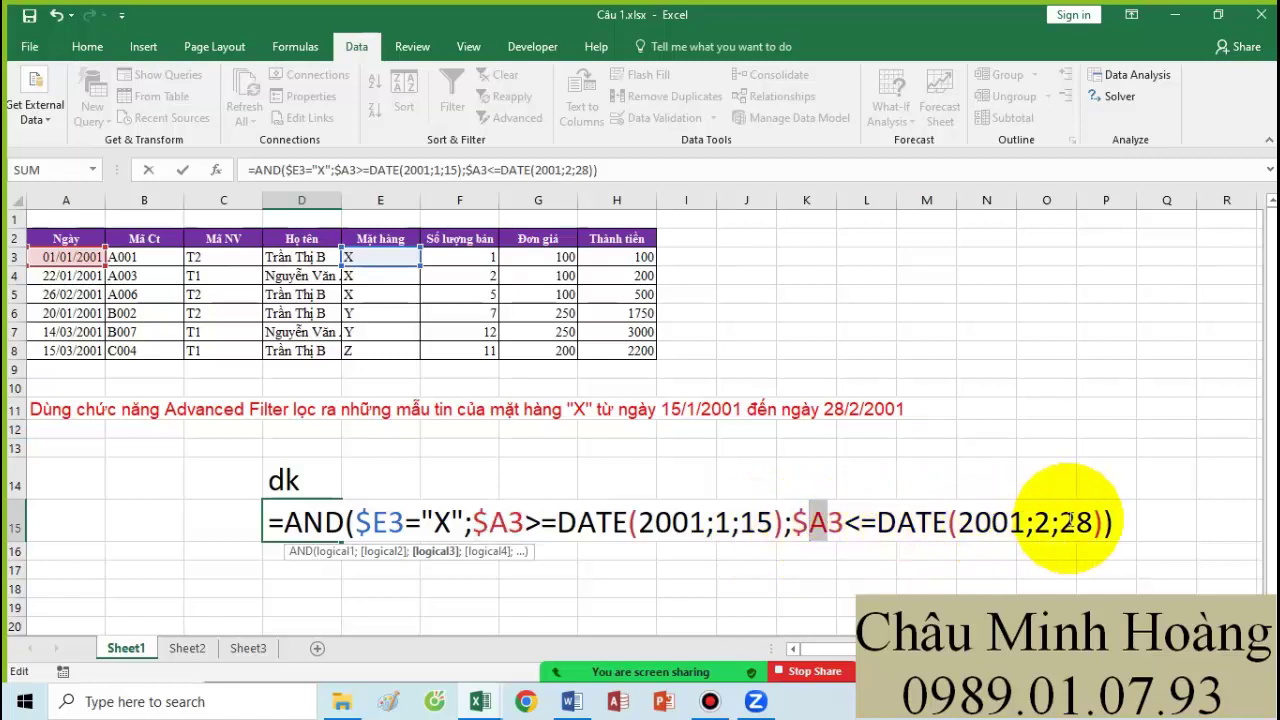
- Copy the D15 formula text without its equals sign and paste it on a new line under "Câu 1 :" in the Word document
{"action": "left_click_drag", "start_coordinate": [284, 522], "coordinate": [556, 522]}
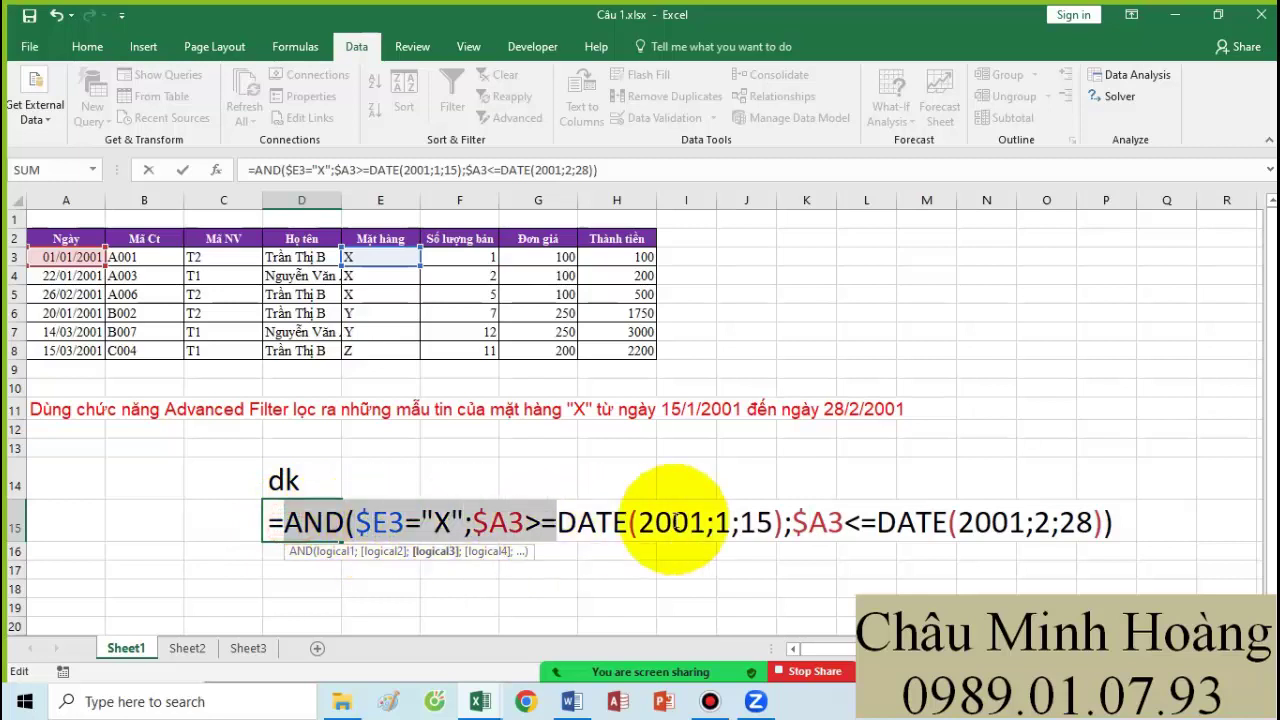
{"action": "left_click_drag", "start_coordinate": [676, 522], "coordinate": [1133, 533]}
{"action": "key", "text": "ctrl+c"}
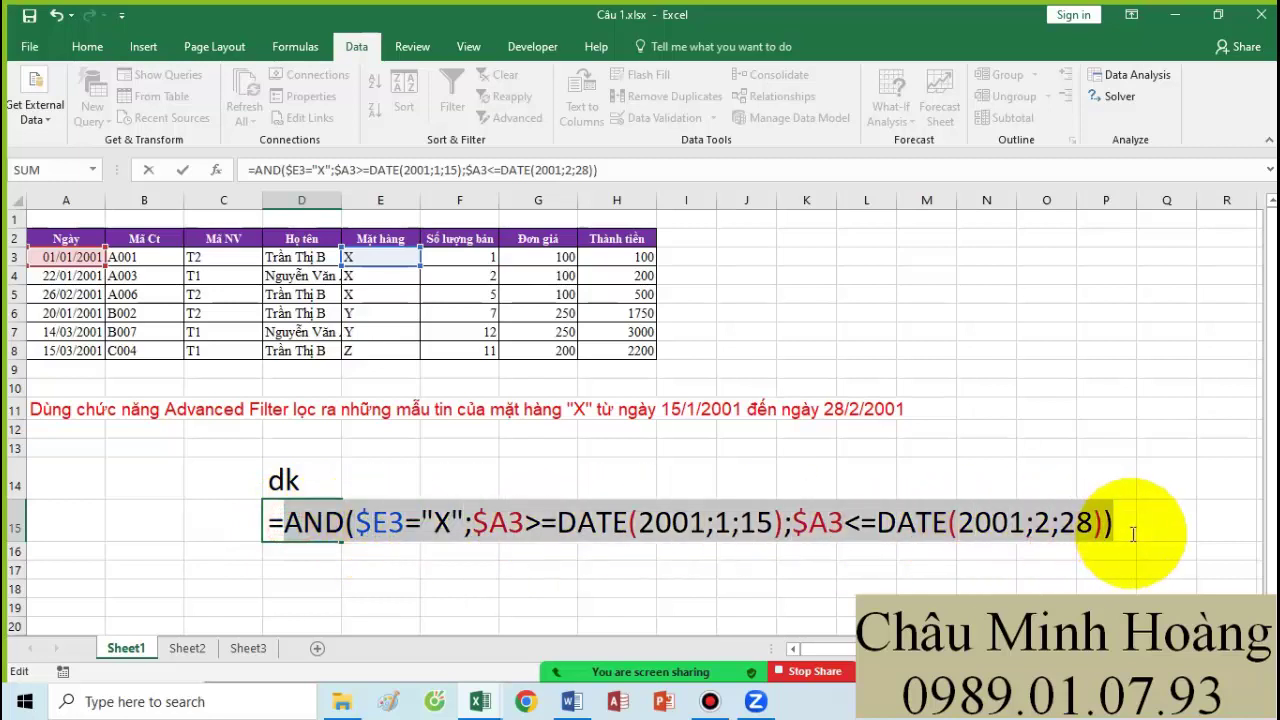
{"action": "key", "text": "Return"}
{"action": "left_click", "coordinate": [571, 701]}
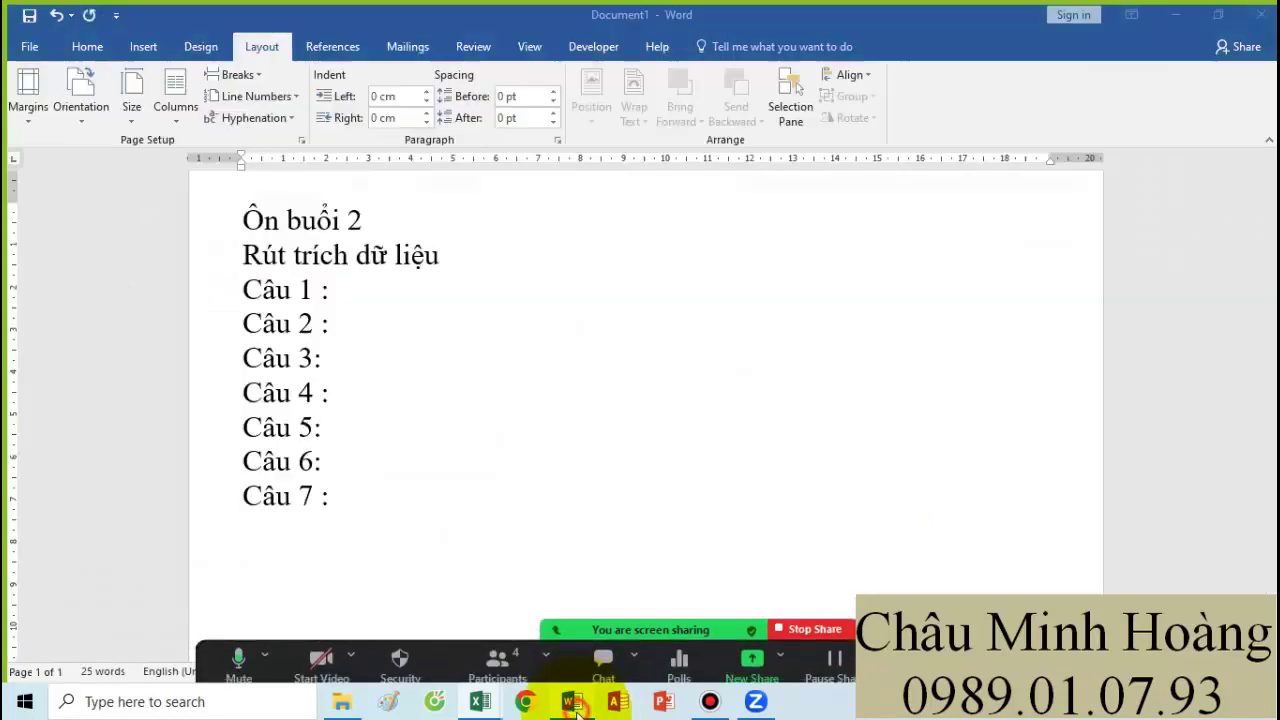
{"action": "left_click", "coordinate": [357, 296]}
{"action": "key", "text": "Return"}
{"action": "key", "text": "ctrl+v"}
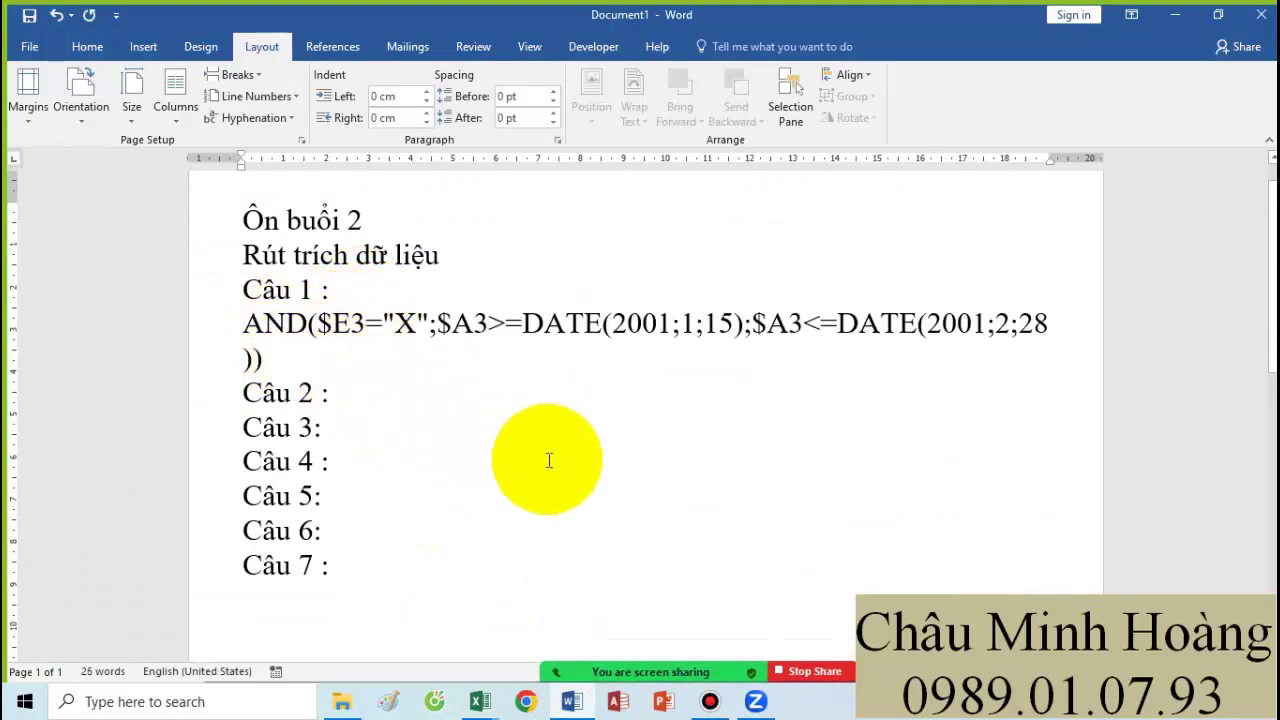
- Switch back to Câu 1.xlsx in Excel and widen column D so the result in D15 fits
{"action": "left_click", "coordinate": [481, 701]}
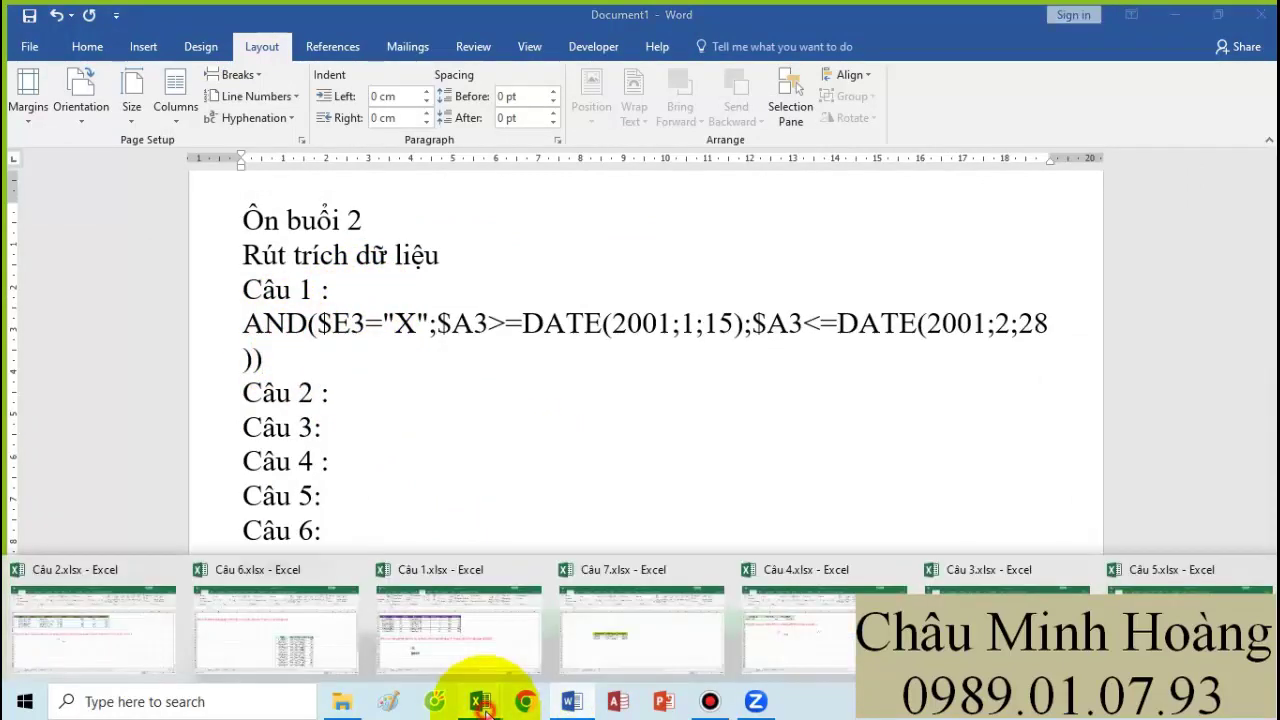
{"action": "left_click", "coordinate": [388, 625]}
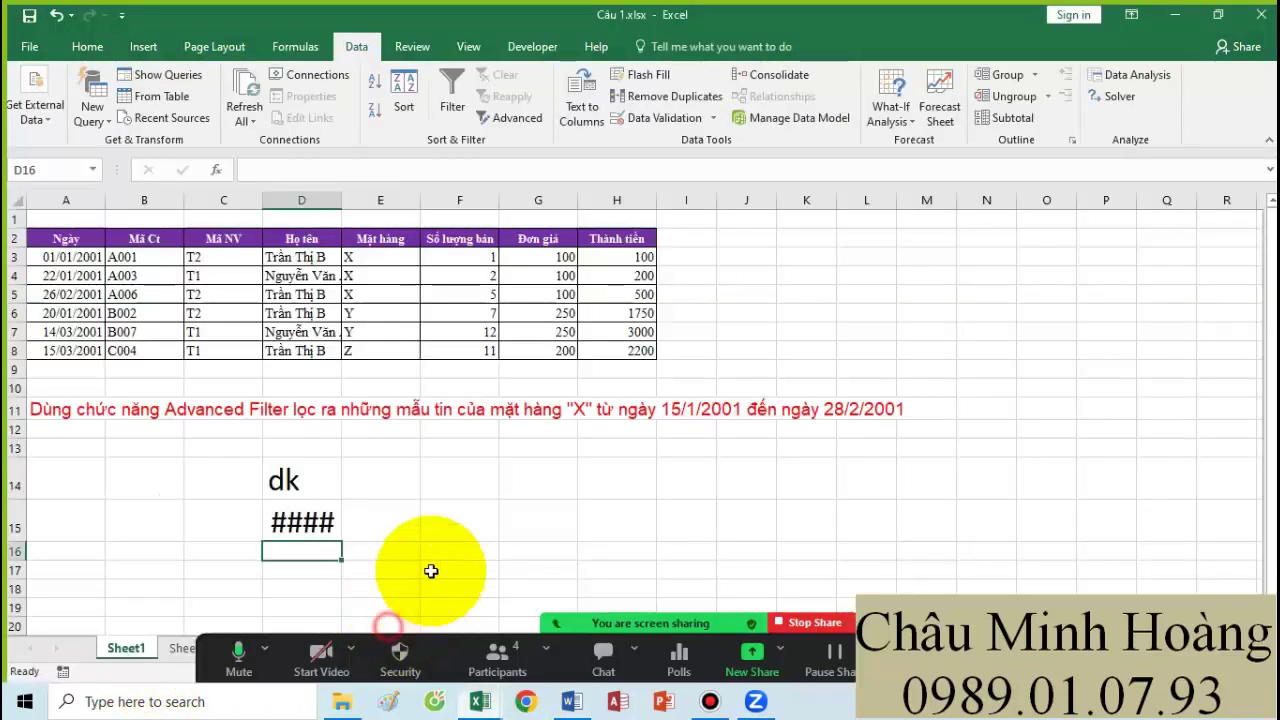
{"action": "left_click", "coordinate": [336, 199]}
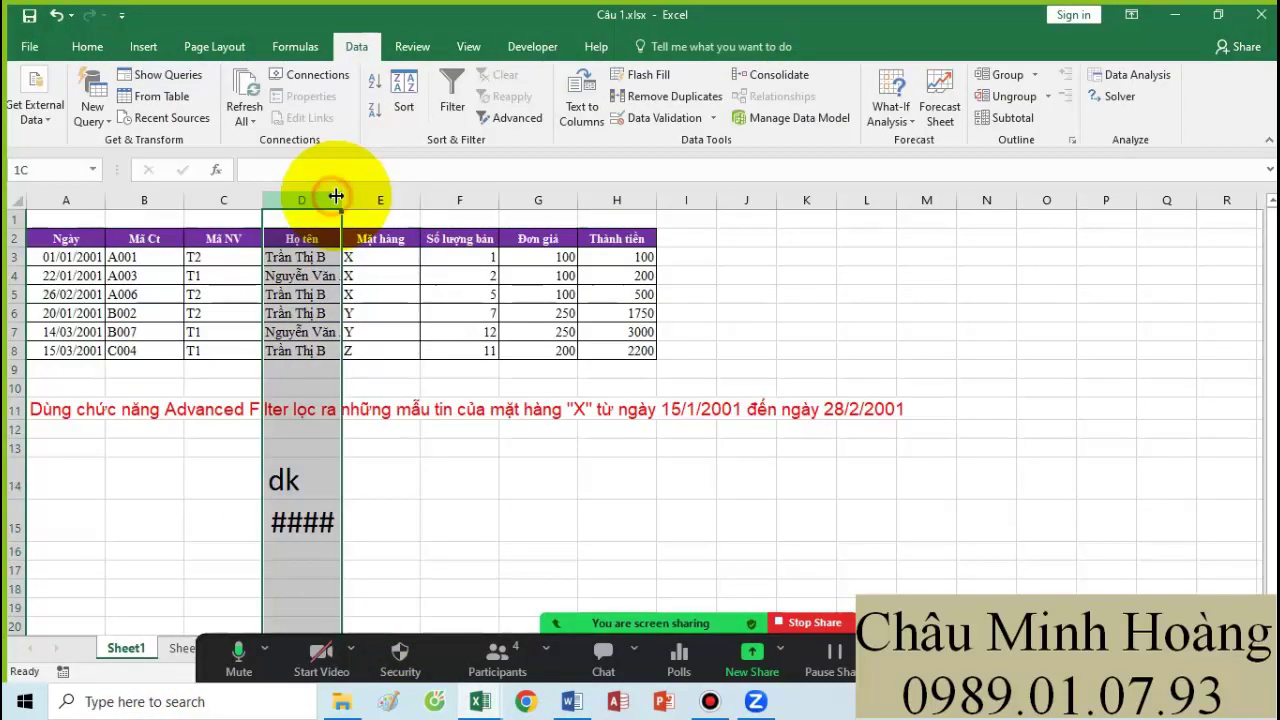
{"action": "left_click_drag", "start_coordinate": [336, 197], "coordinate": [386, 200]}
{"action": "left_click", "coordinate": [440, 510]}
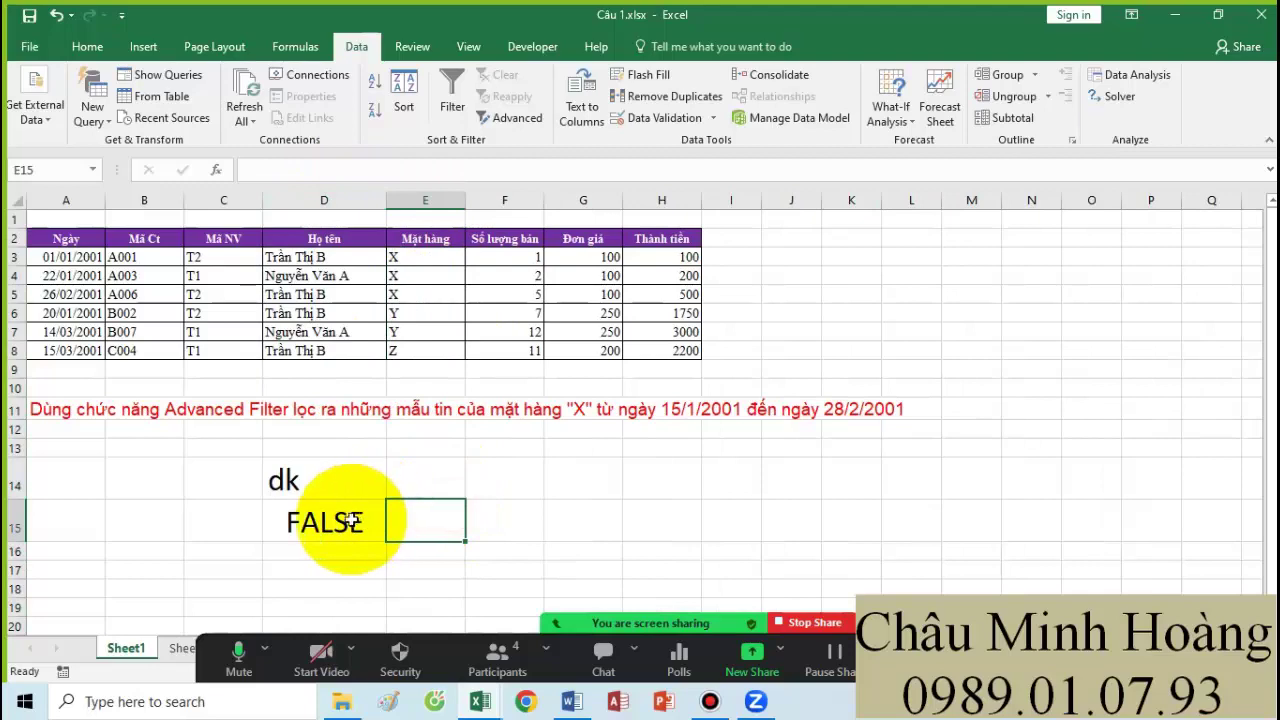
{"action": "double_click", "coordinate": [350, 520]}
{"action": "key", "text": "Return"}
- Paste the copied AND formula as plain text into cell B16 and enlarge its font to size 22
{"action": "scroll", "coordinate": [240, 483], "scroll_direction": "down", "scroll_amount": 1}
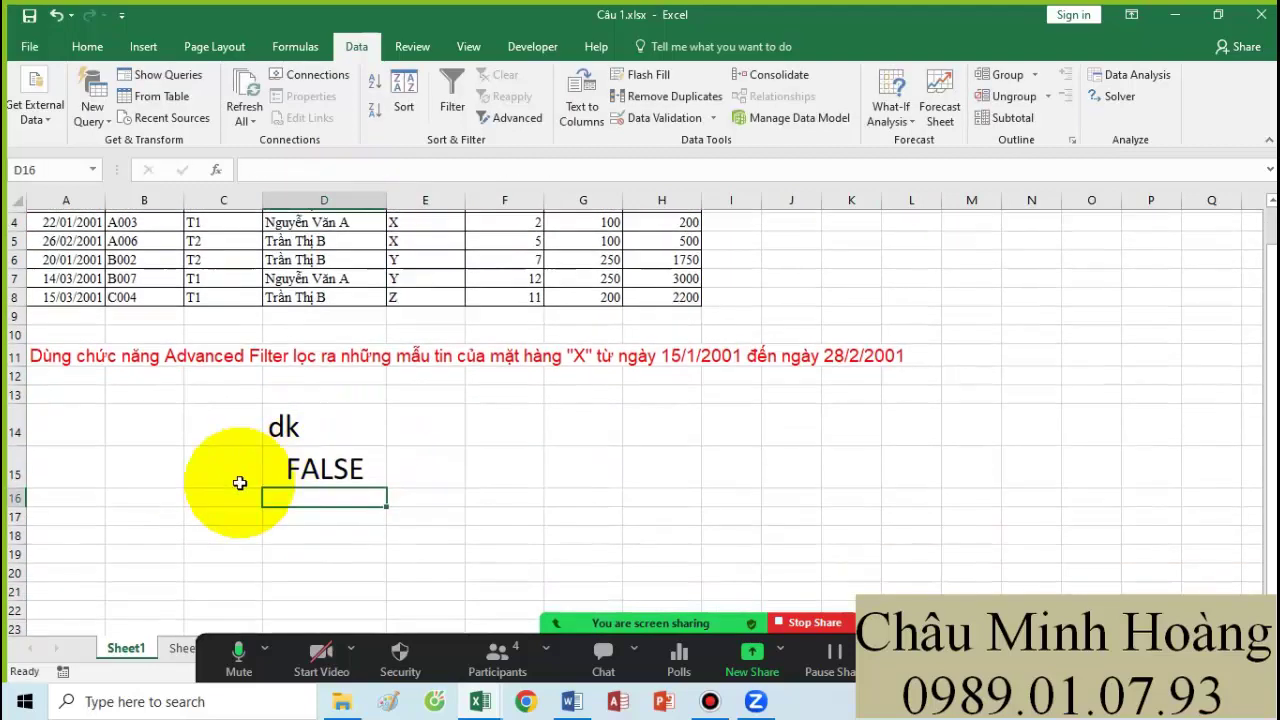
{"action": "left_click", "coordinate": [146, 494]}
{"action": "key", "text": "ctrl+v"}
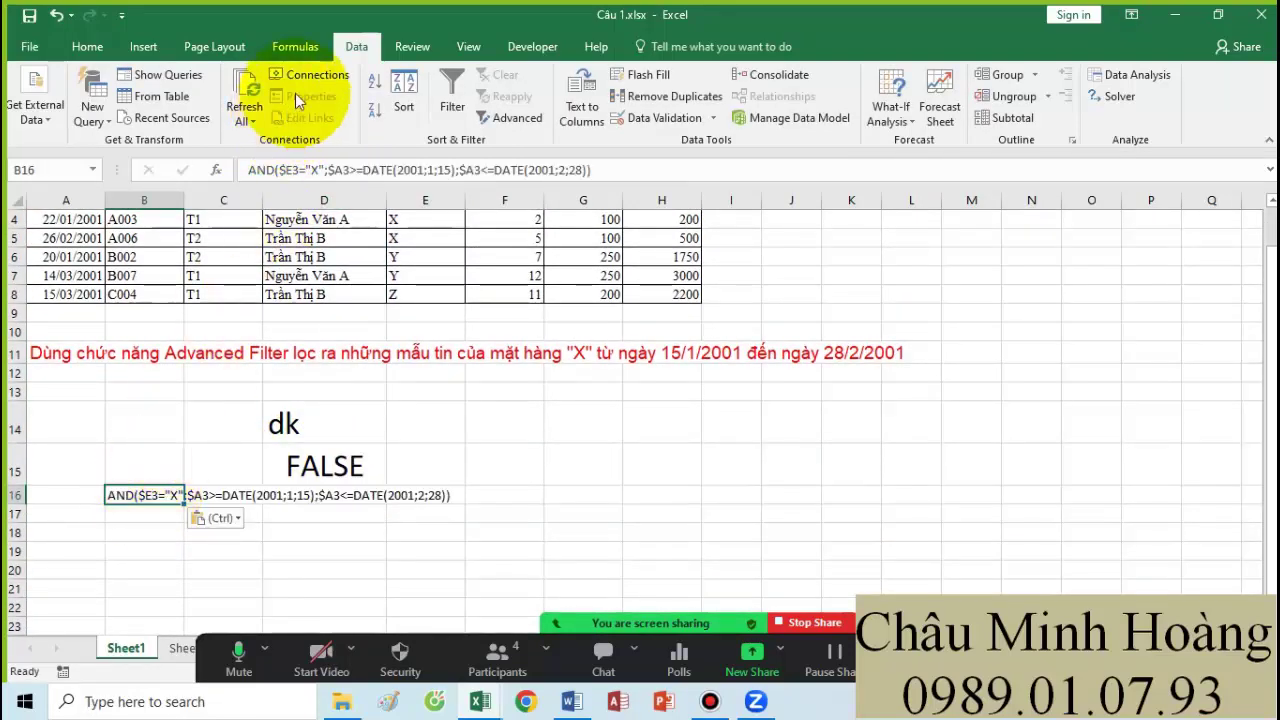
{"action": "left_click", "coordinate": [87, 46]}
{"action": "left_click", "coordinate": [310, 82]}
{"action": "left_click", "coordinate": [310, 82]}
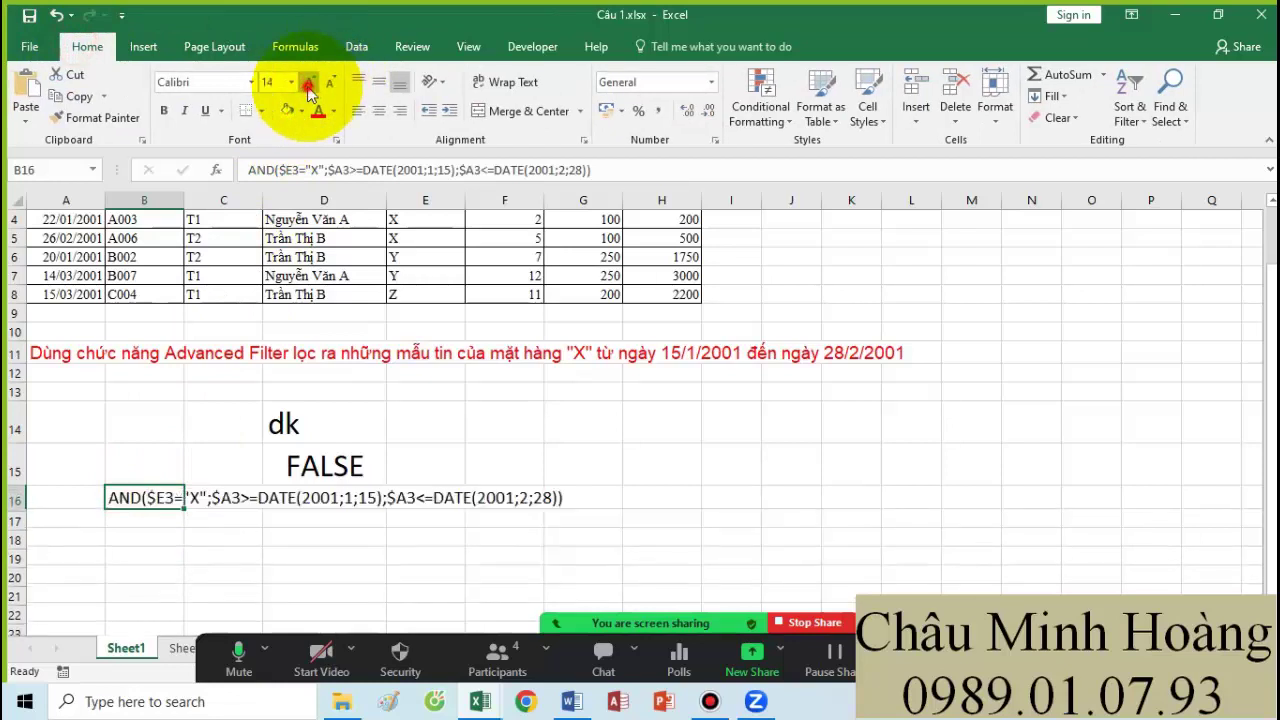
{"action": "left_click", "coordinate": [310, 82]}
{"action": "left_click", "coordinate": [310, 82]}
{"action": "left_click", "coordinate": [310, 82]}
{"action": "left_click", "coordinate": [310, 82]}
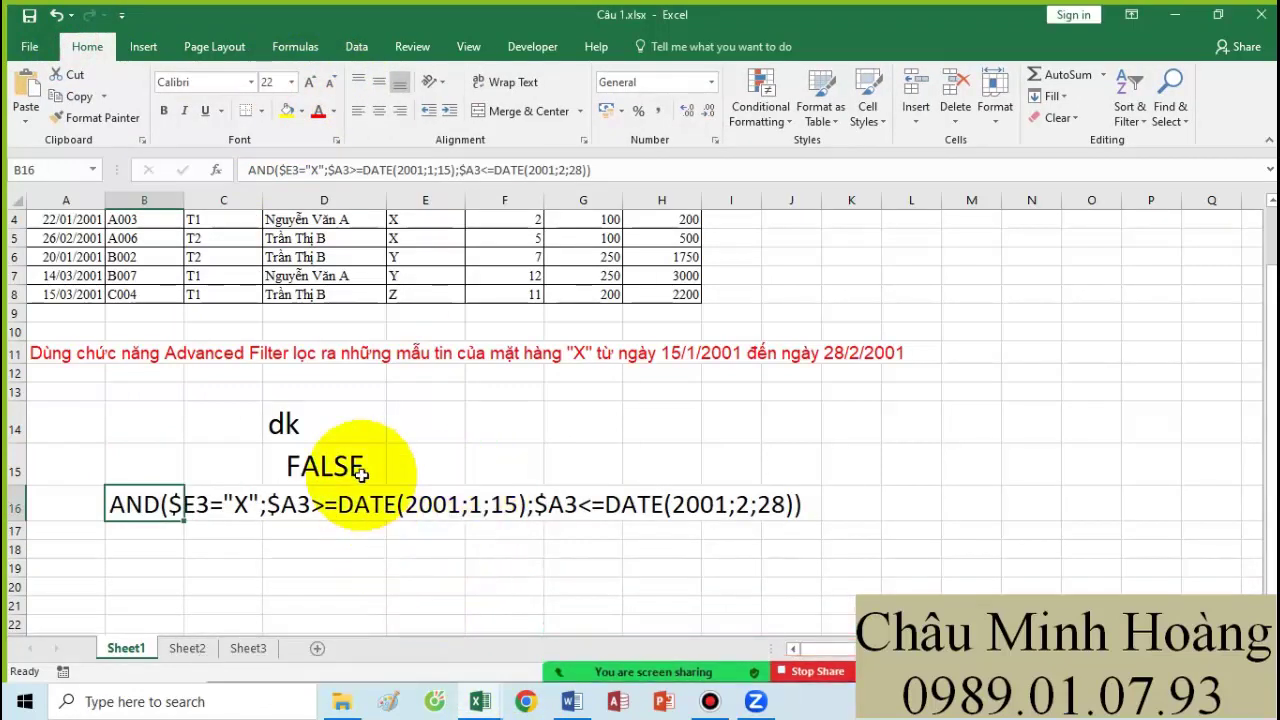
- Start Advanced Filter from a cell inside the sales table, with the action set to filter the list in place
{"action": "scroll", "coordinate": [368, 480], "scroll_direction": "up", "scroll_amount": 1}
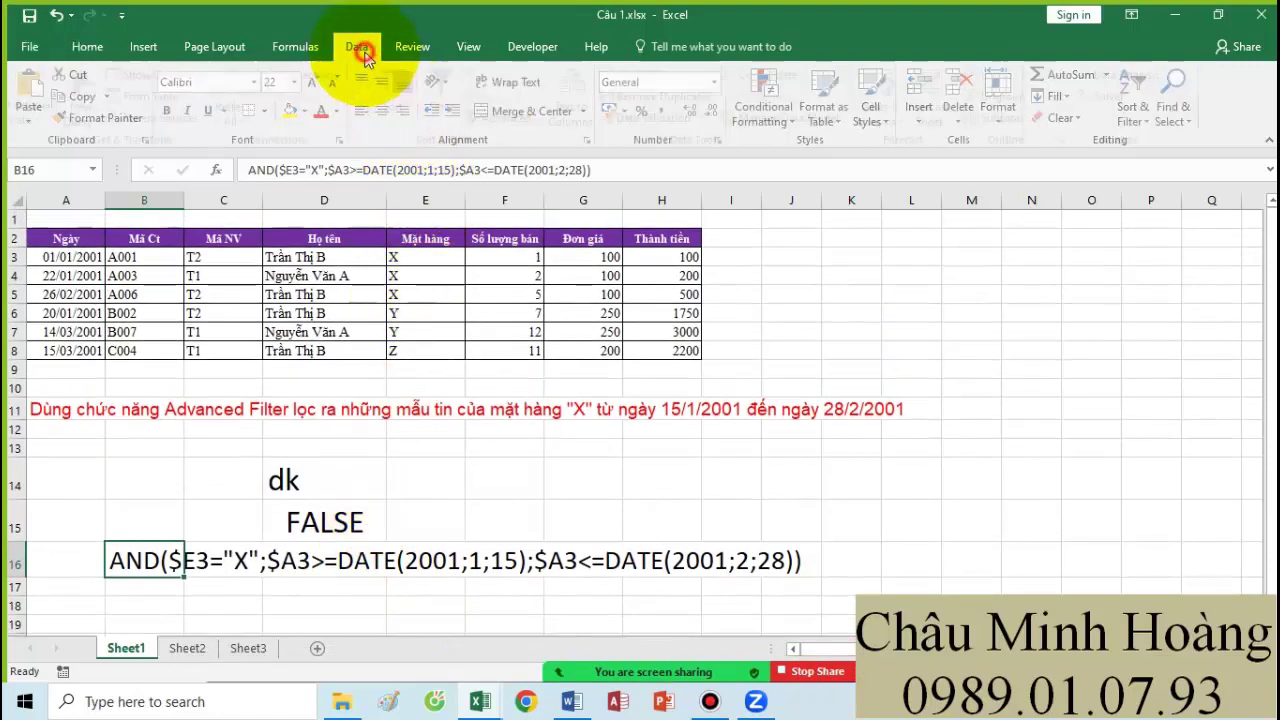
{"action": "left_click", "coordinate": [355, 48]}
{"action": "left_click", "coordinate": [500, 119]}
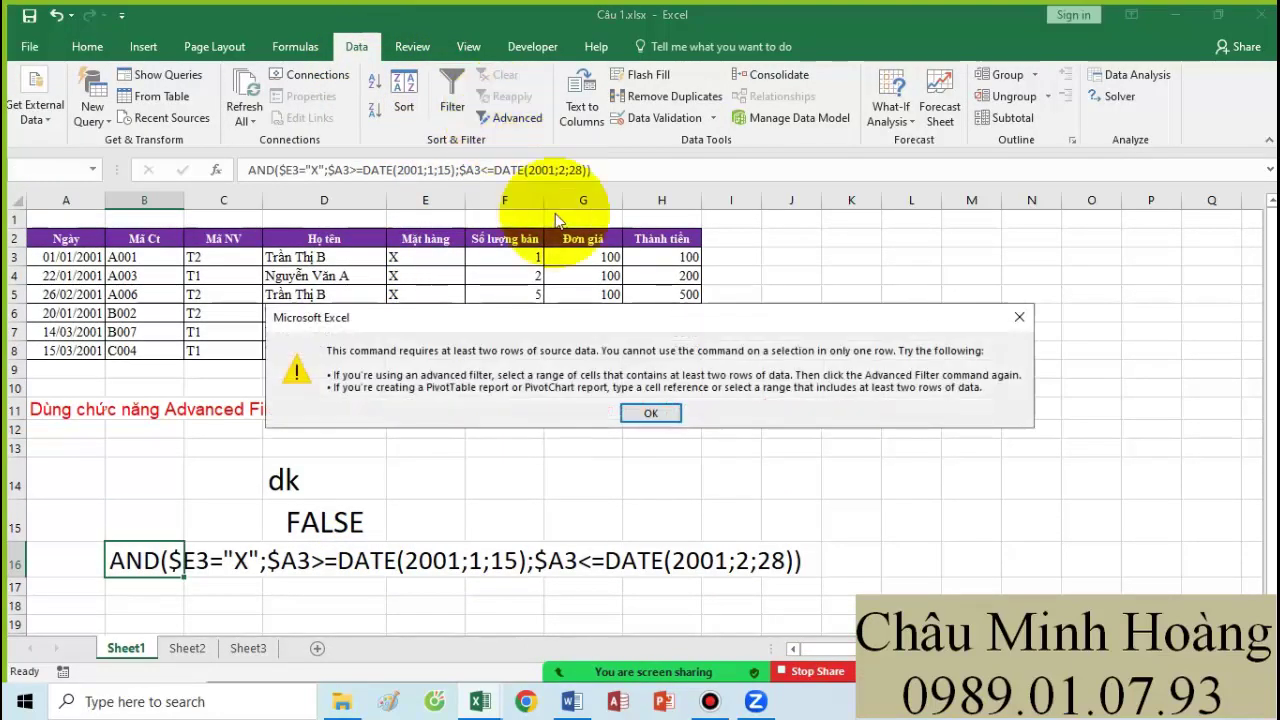
{"action": "left_click", "coordinate": [654, 414]}
{"action": "left_click", "coordinate": [515, 335]}
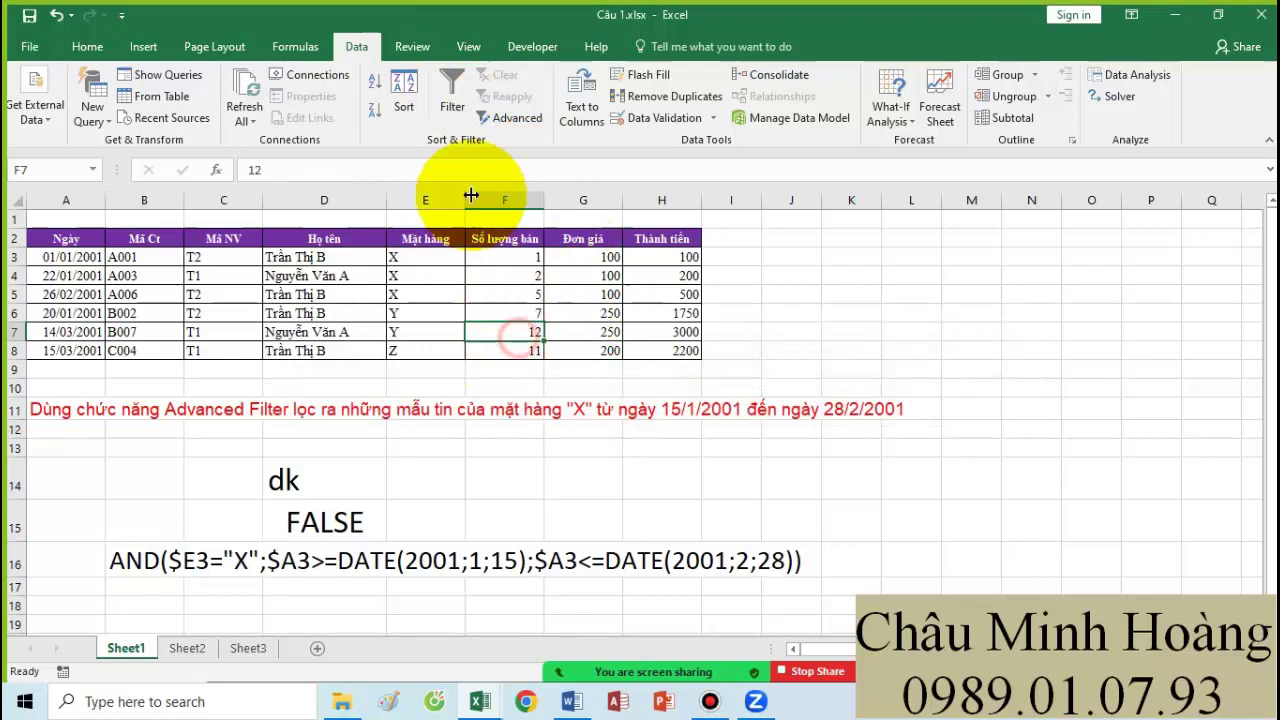
{"action": "left_click", "coordinate": [508, 122]}
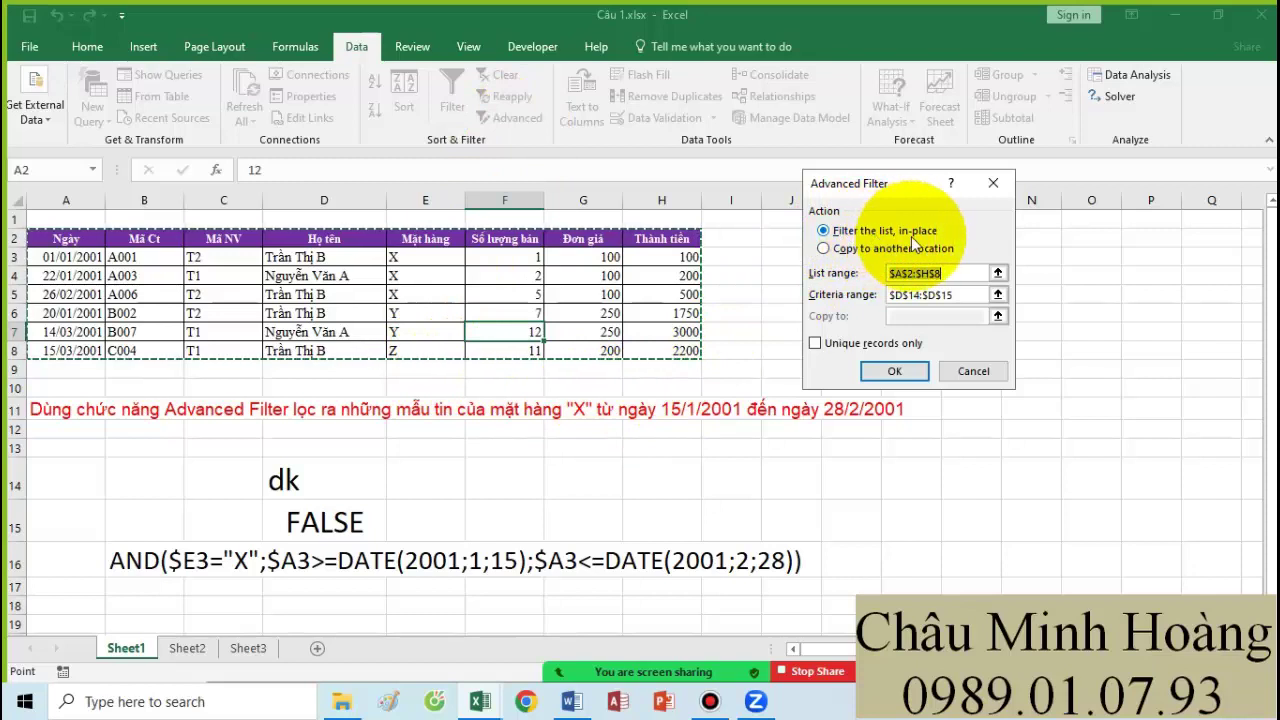
{"action": "left_click", "coordinate": [824, 249]}
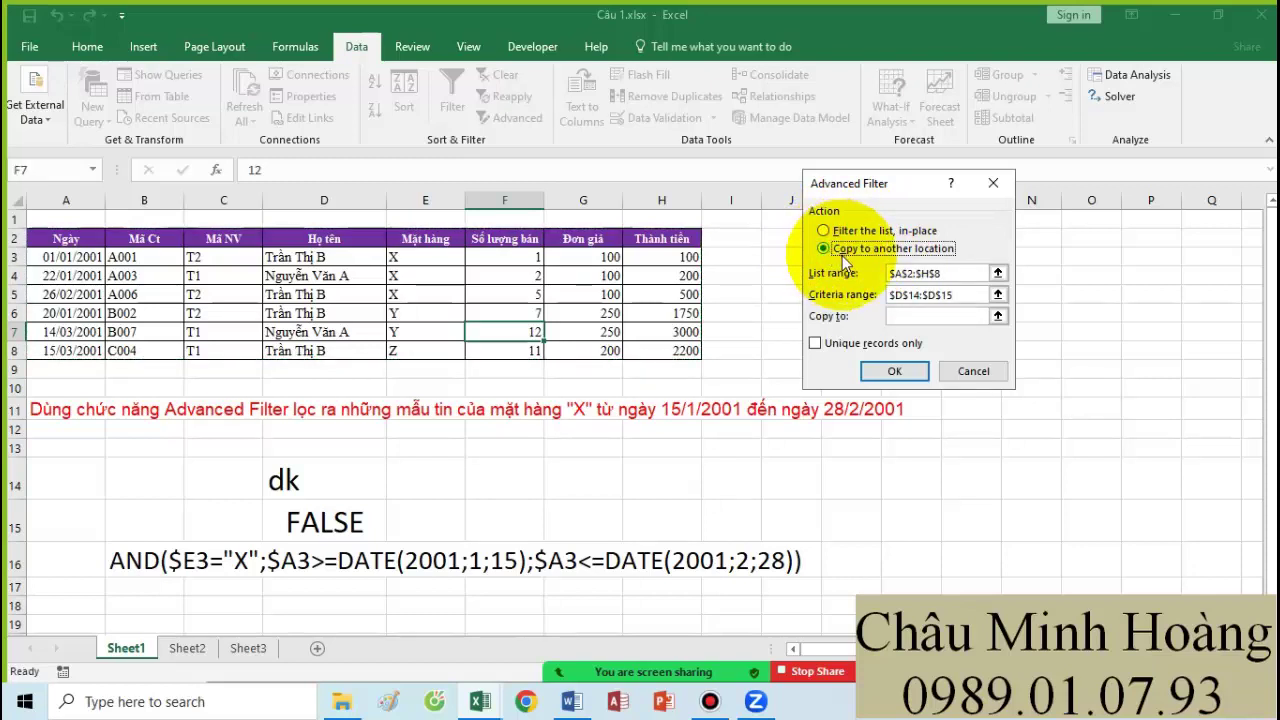
{"action": "left_click", "coordinate": [838, 231]}
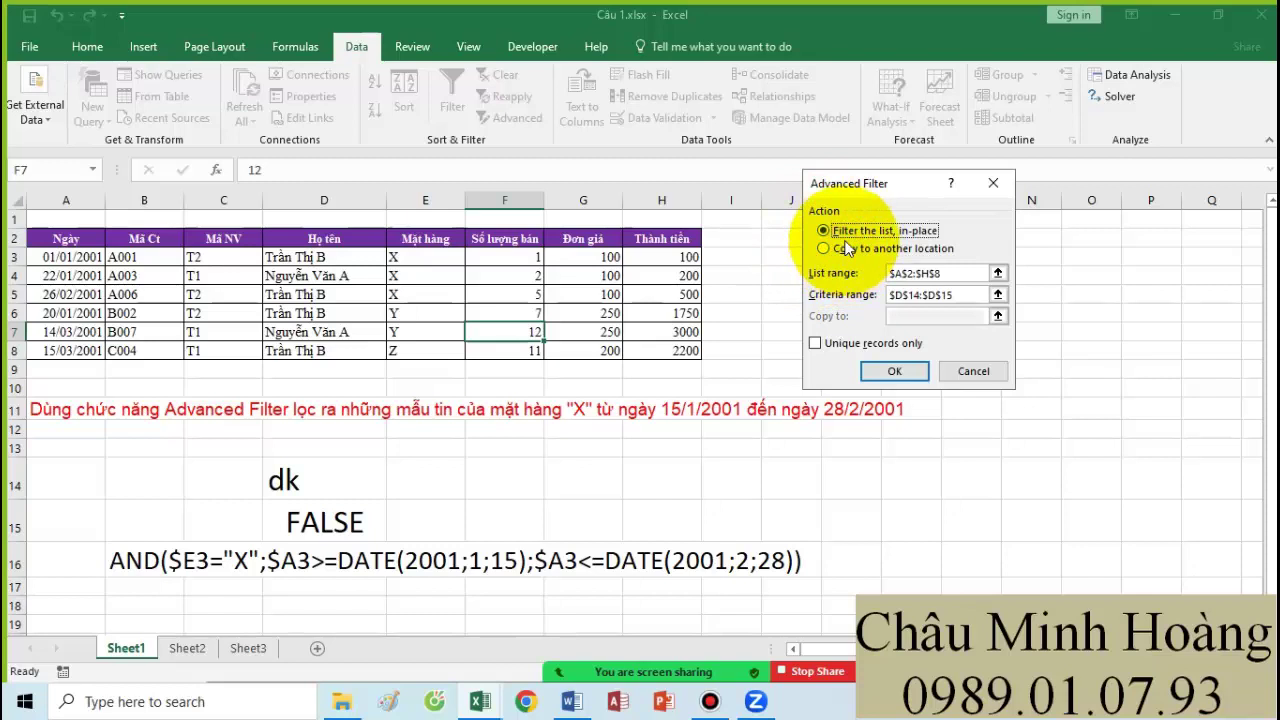
- Set the list range to A2:H8 and the criteria range to D14:D15, and apply the advanced filter
{"action": "left_click_drag", "start_coordinate": [967, 276], "coordinate": [877, 273]}
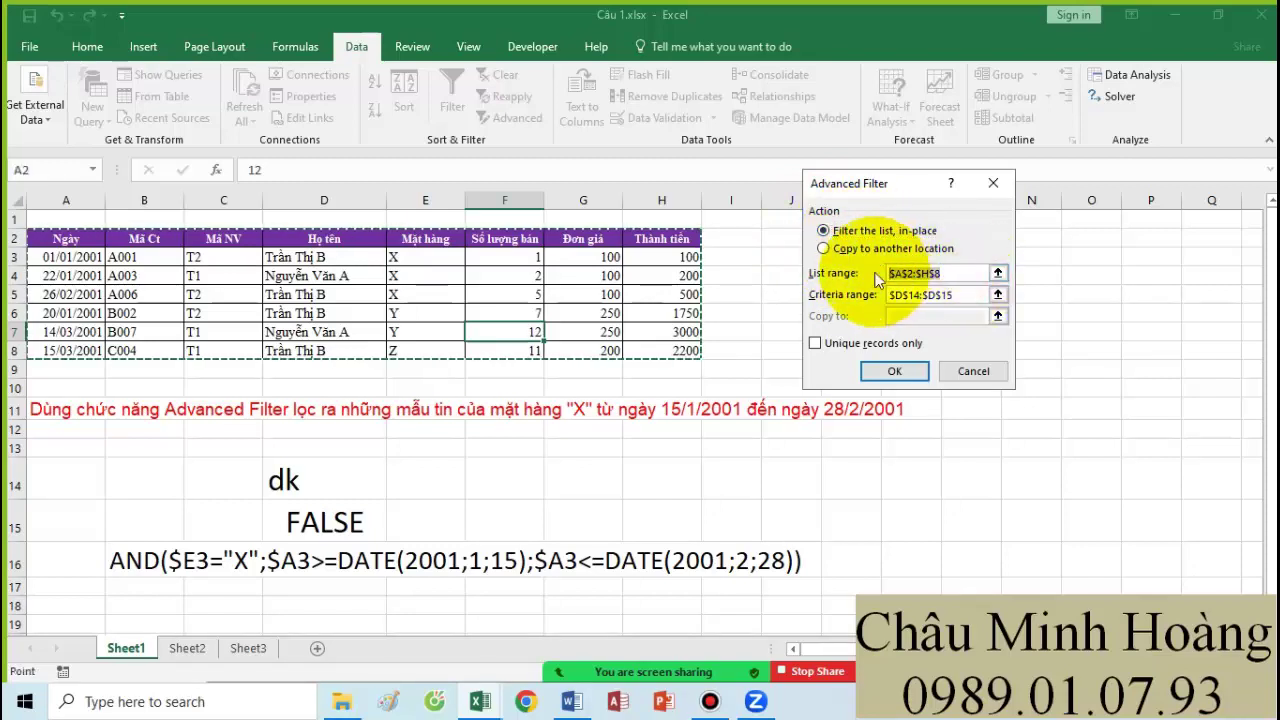
{"action": "left_click_drag", "start_coordinate": [94, 240], "coordinate": [649, 351]}
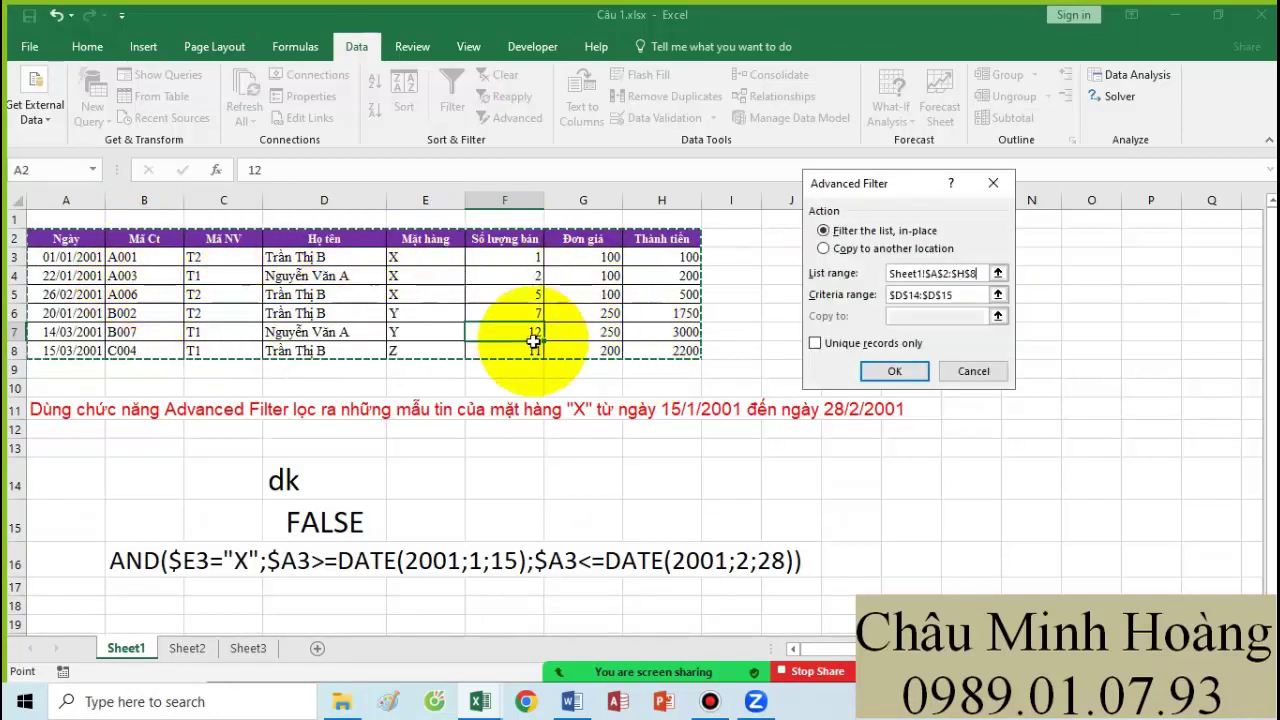
{"action": "left_click", "coordinate": [920, 295]}
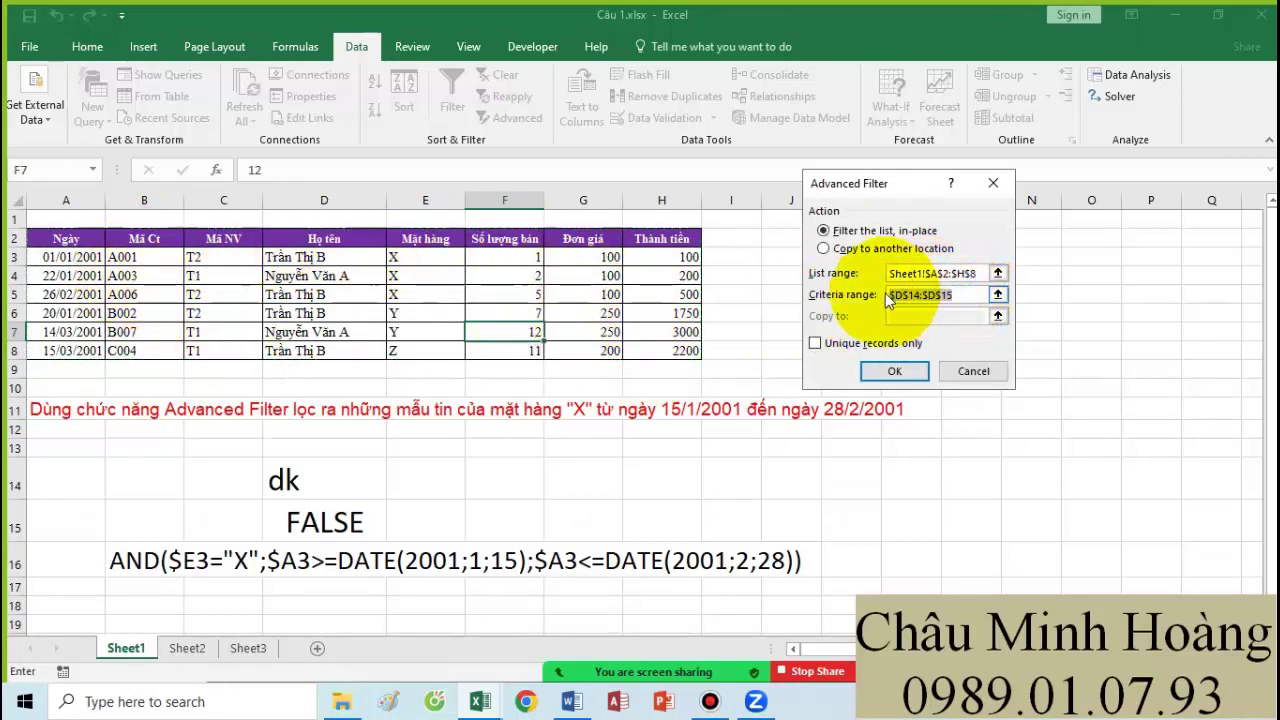
{"action": "left_click_drag", "start_coordinate": [329, 480], "coordinate": [328, 507]}
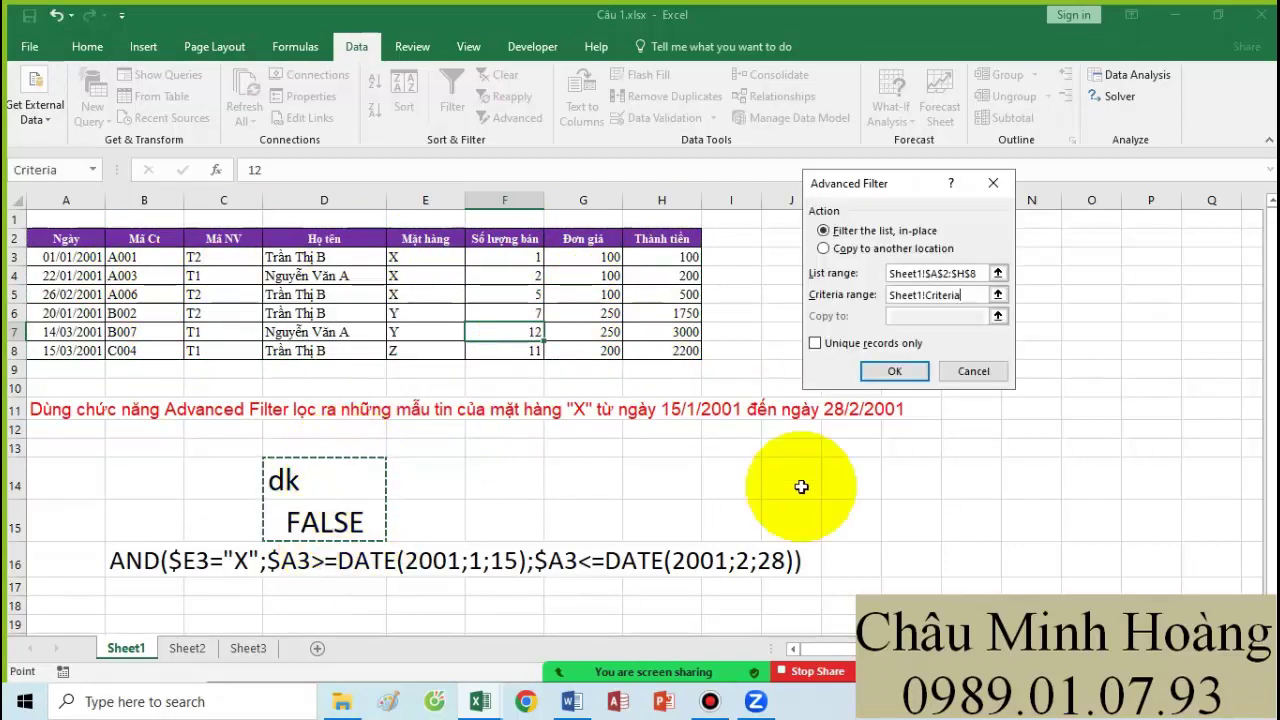
{"action": "left_click", "coordinate": [893, 371]}
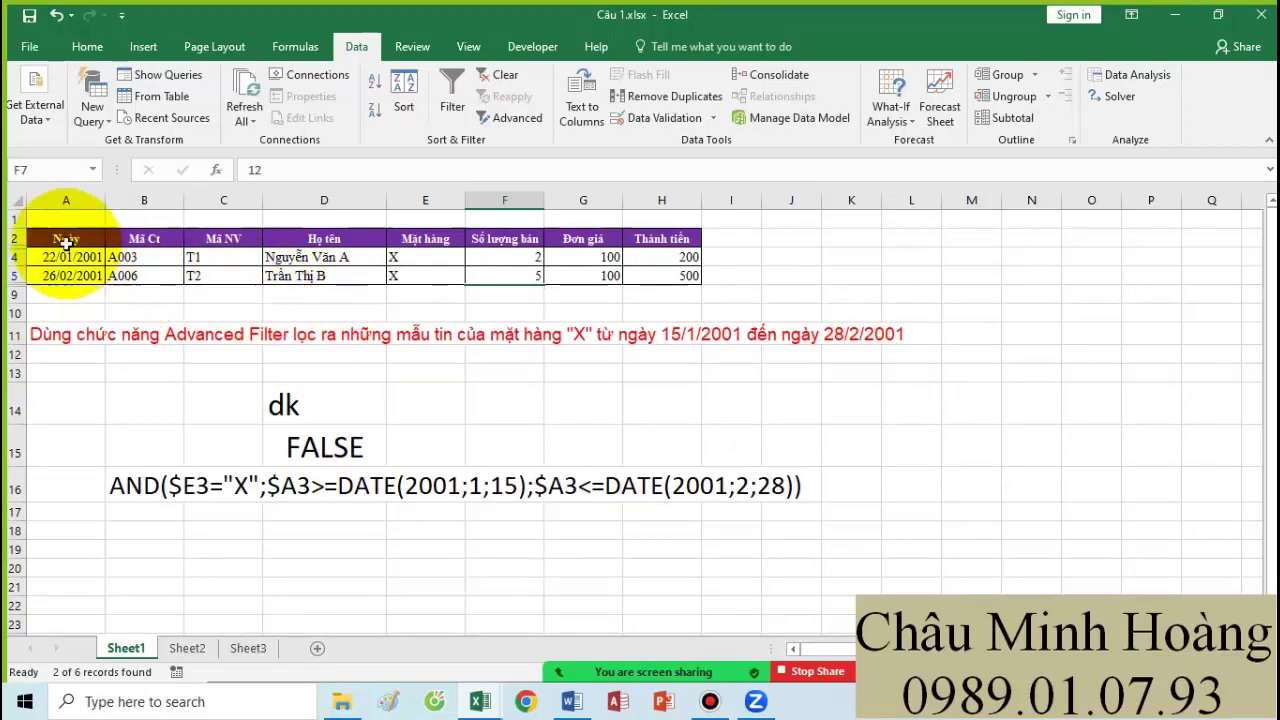
- Select the filtered records and clear the advanced filter from the table
{"action": "left_click_drag", "start_coordinate": [66, 239], "coordinate": [651, 280]}
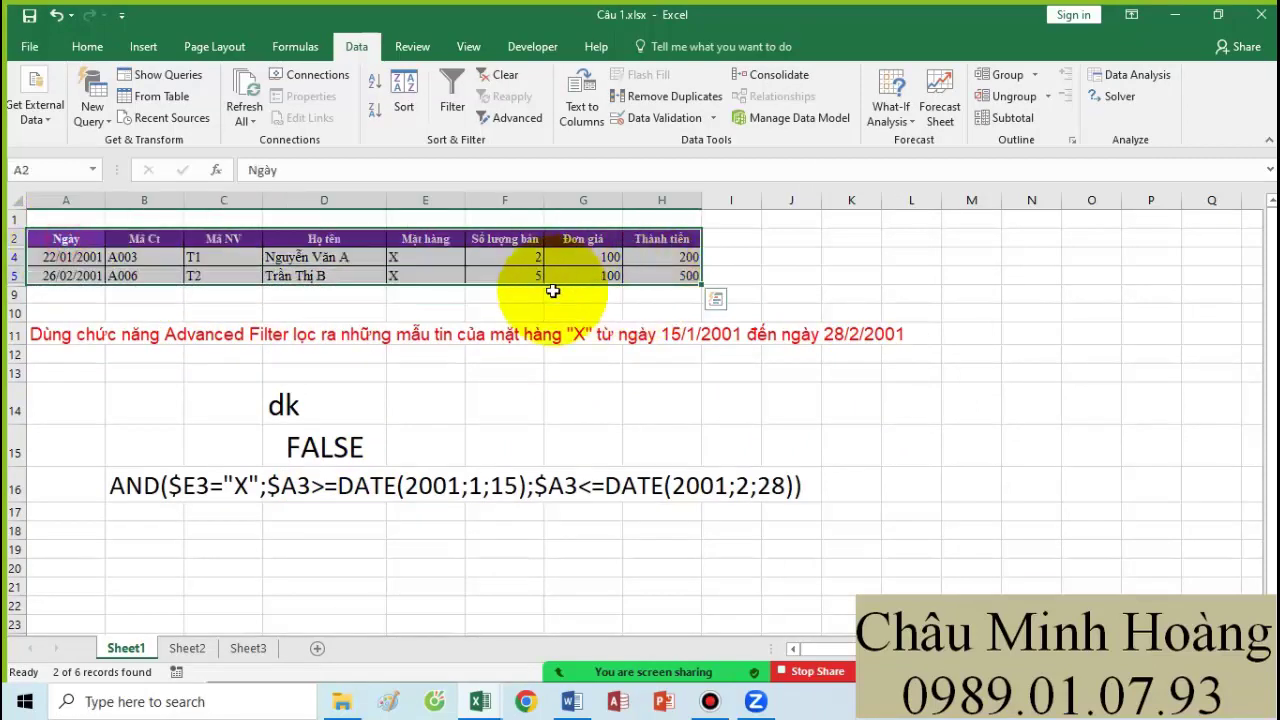
{"action": "left_click", "coordinate": [503, 77]}
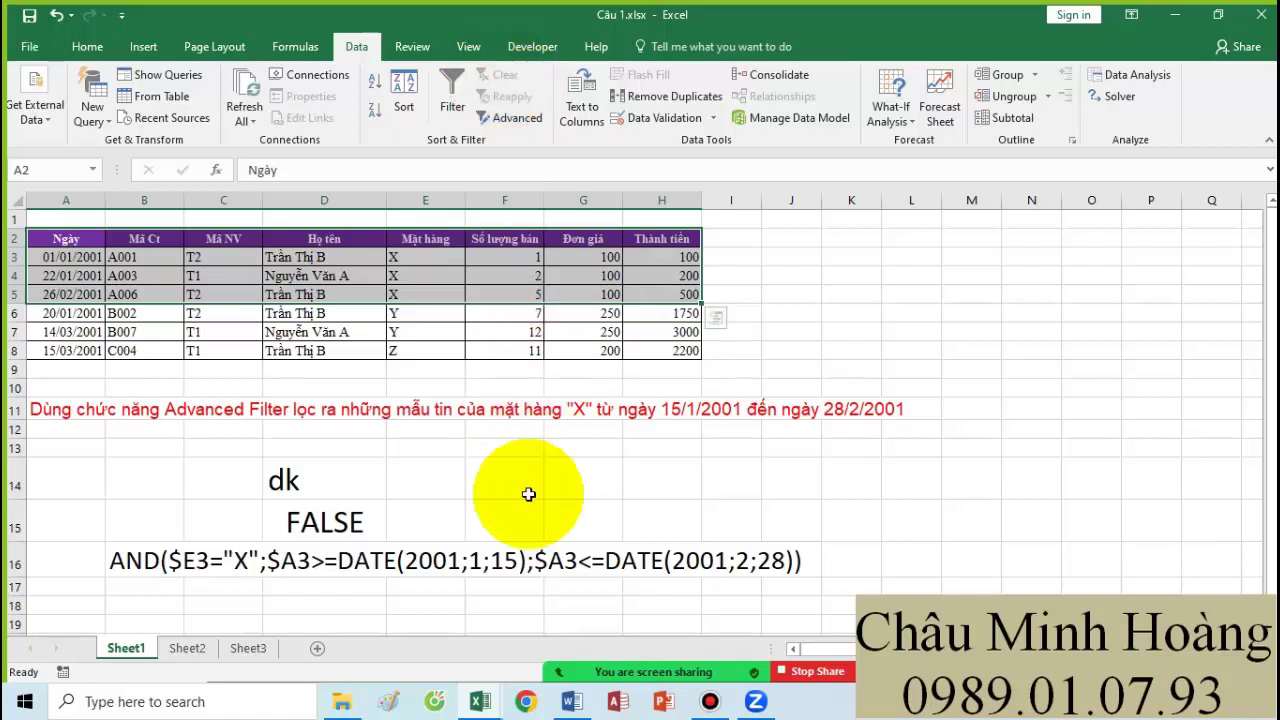
- Switch to the Câu 2.xlsx workbook and set the font size of criteria cells D12:D13 to 26
{"action": "left_click", "coordinate": [480, 701]}
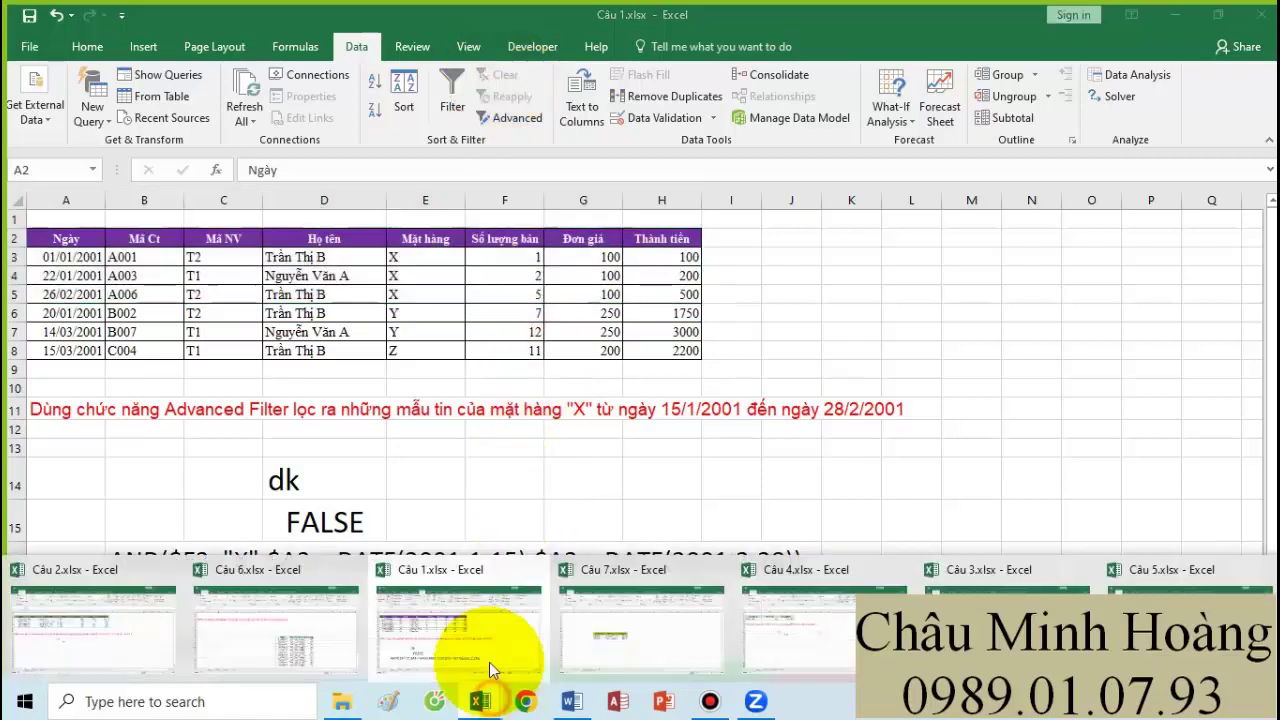
{"action": "left_click", "coordinate": [129, 622]}
{"action": "left_click", "coordinate": [355, 522]}
{"action": "left_click", "coordinate": [420, 430]}
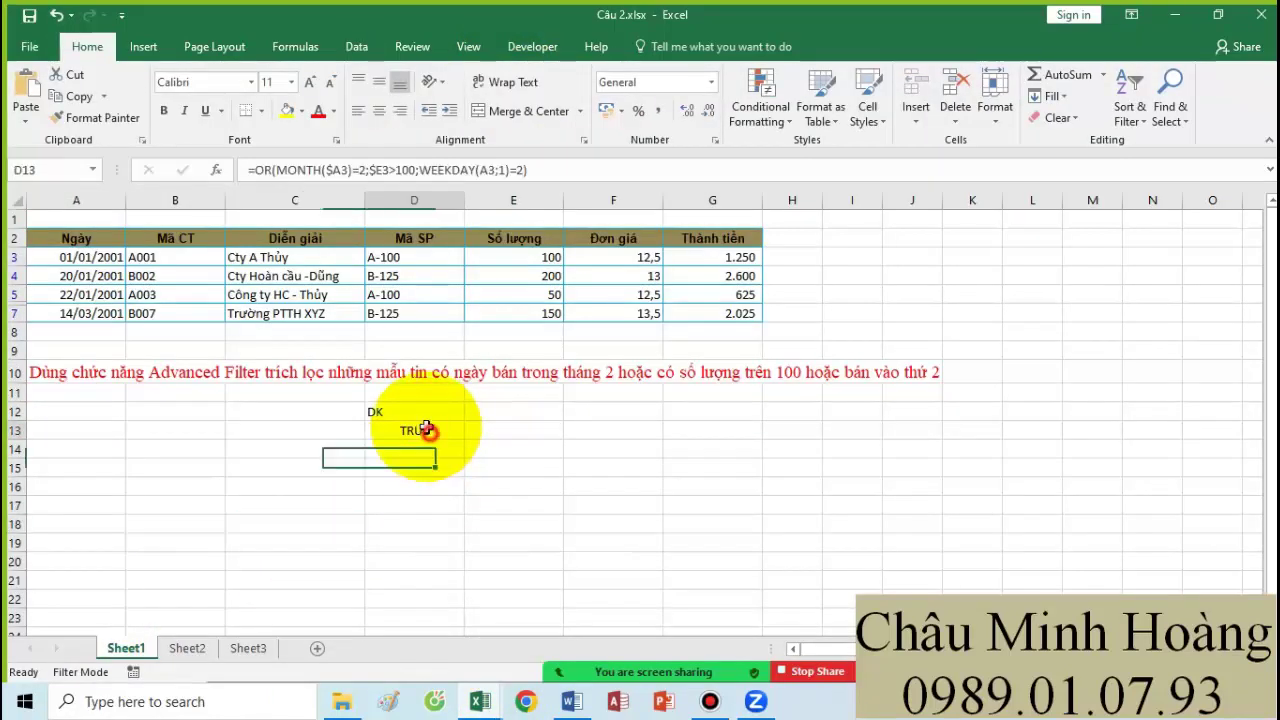
{"action": "left_click_drag", "start_coordinate": [422, 411], "coordinate": [423, 428]}
{"action": "left_click", "coordinate": [291, 82]}
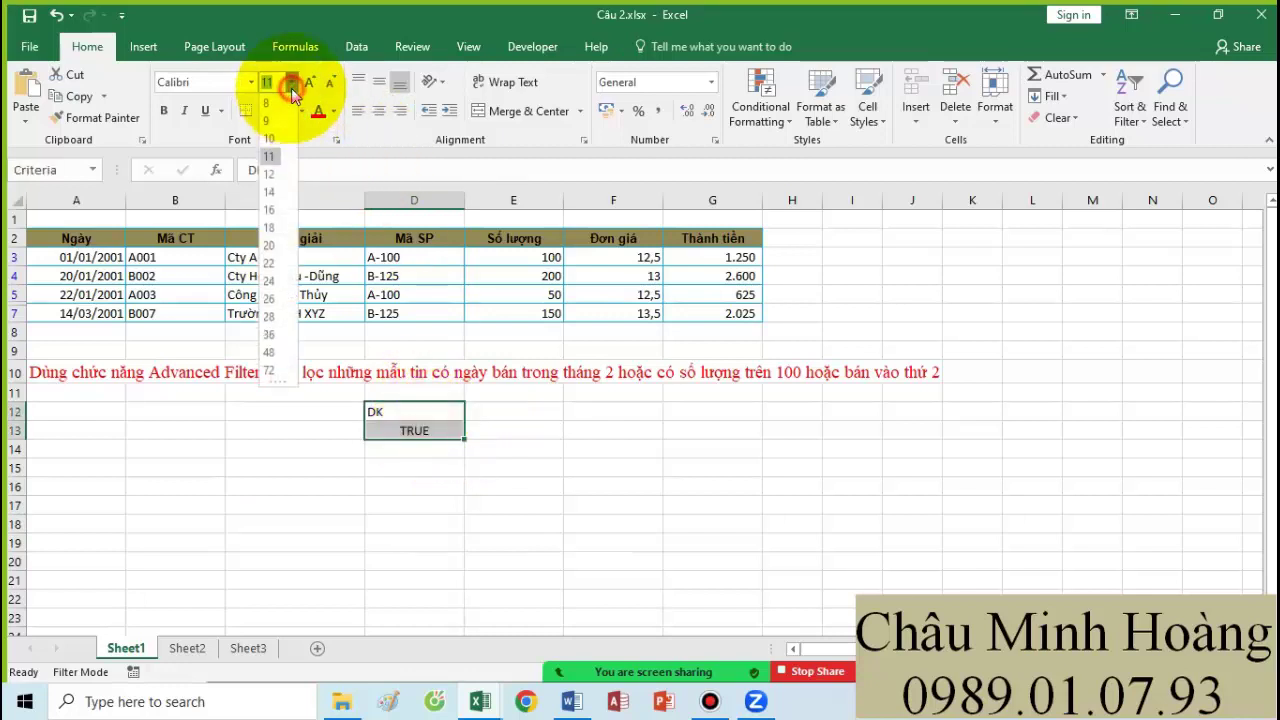
{"action": "left_click", "coordinate": [272, 310]}
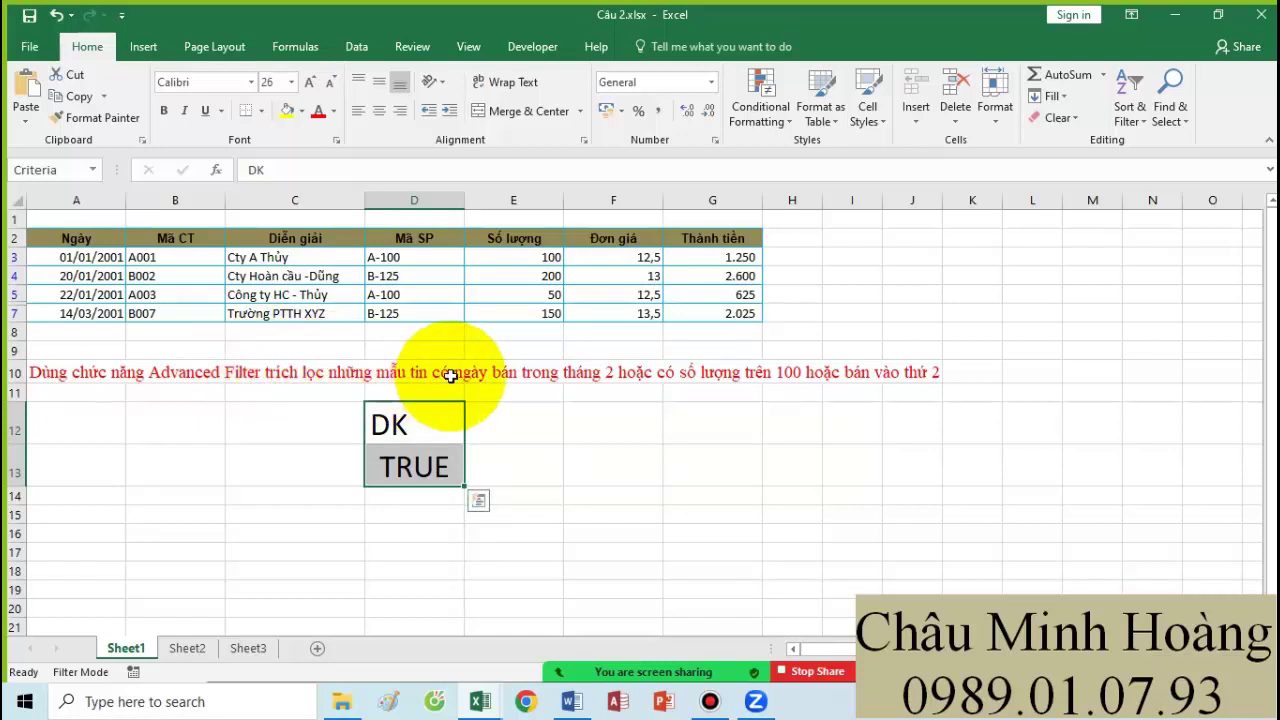
- Review the OR criteria formula in D13 and change the WEEKDAY reference to the column-absolute $A3
{"action": "double_click", "coordinate": [423, 465]}
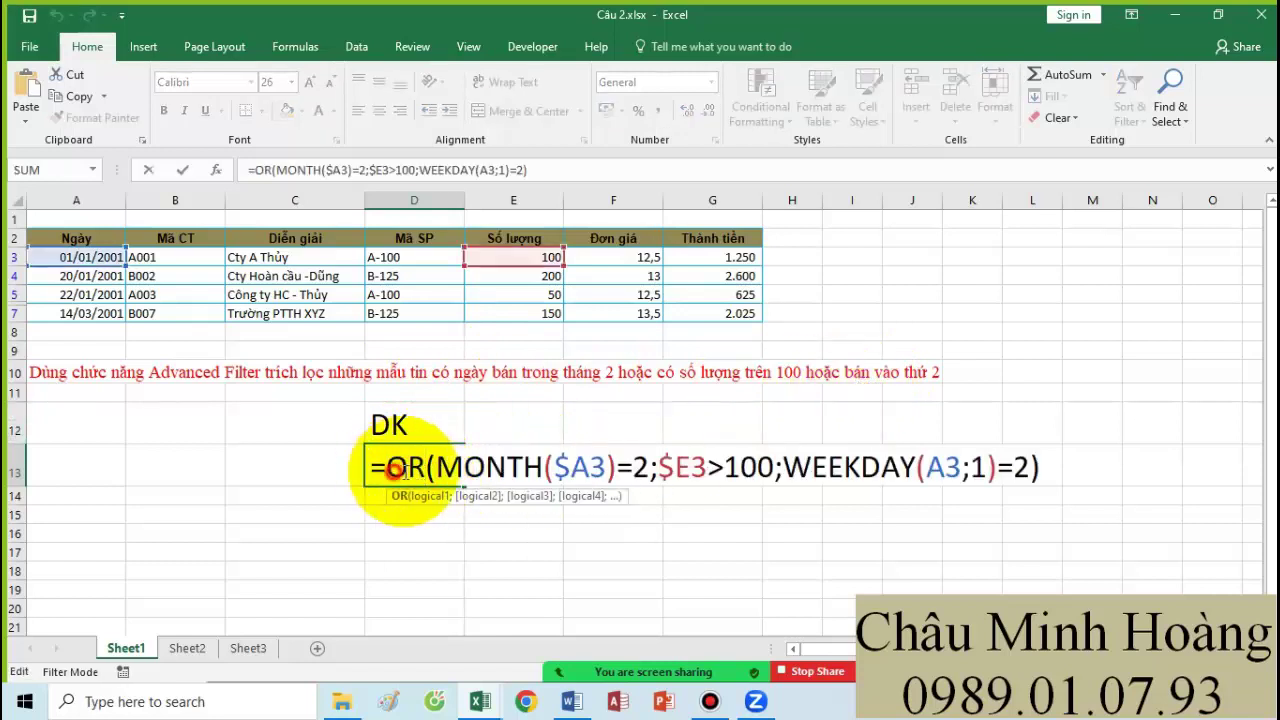
{"action": "left_click_drag", "start_coordinate": [386, 467], "coordinate": [1063, 466]}
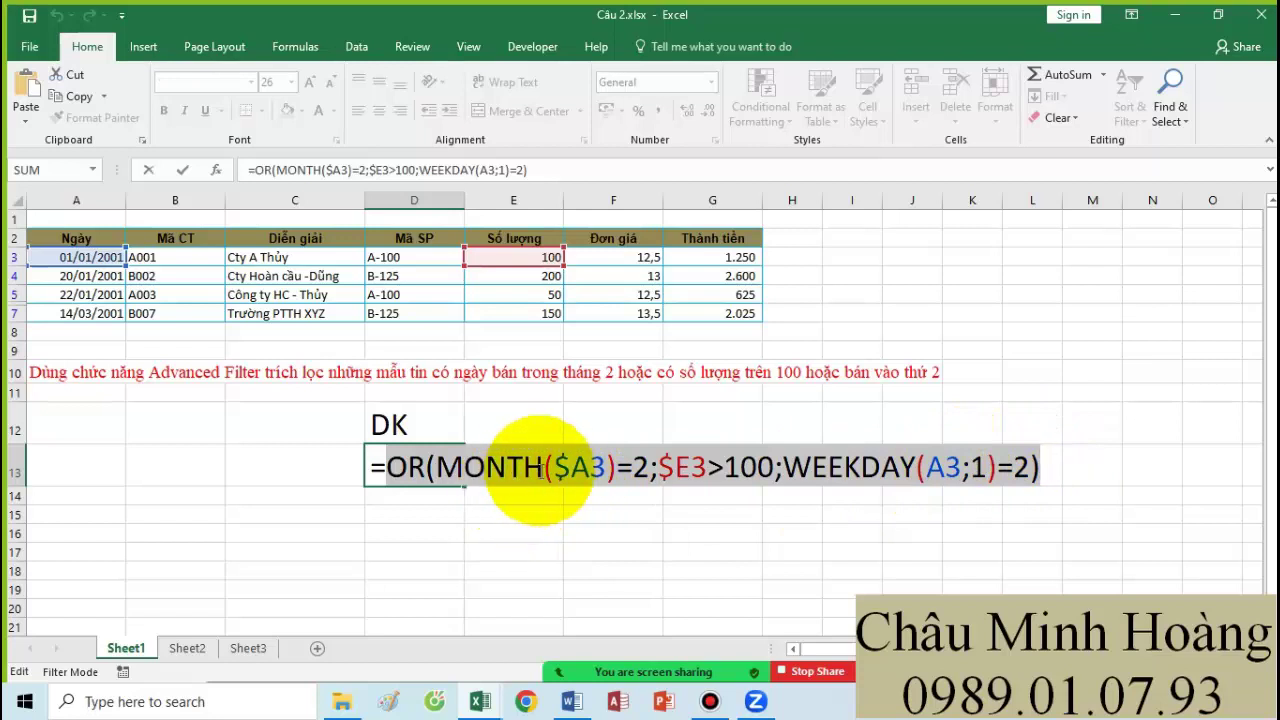
{"action": "left_click_drag", "start_coordinate": [555, 467], "coordinate": [606, 466]}
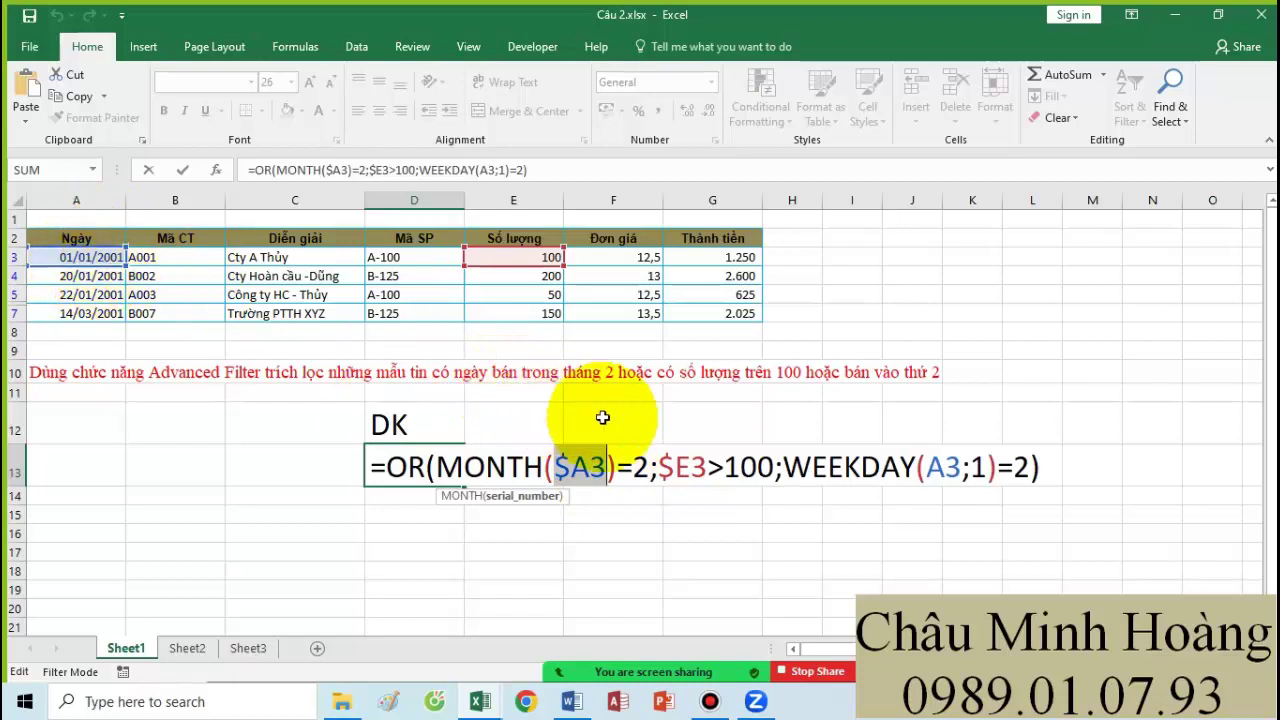
{"action": "left_click_drag", "start_coordinate": [657, 467], "coordinate": [706, 467]}
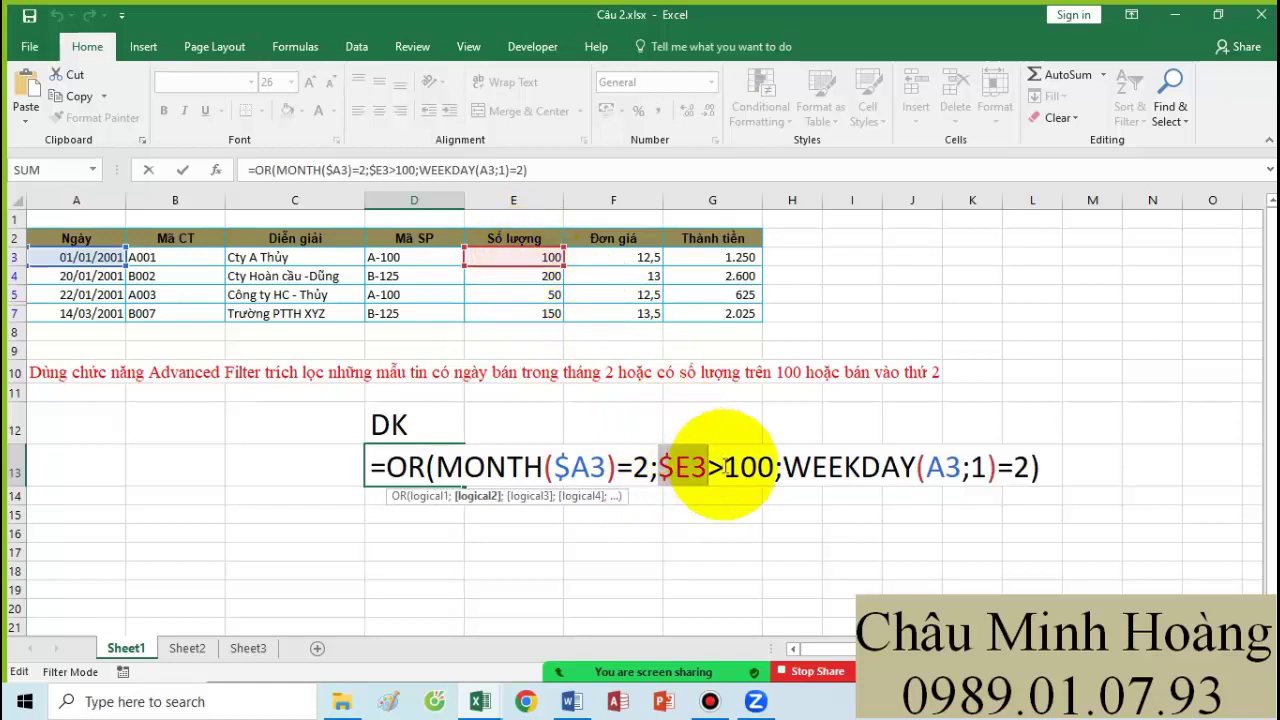
{"action": "left_click_drag", "start_coordinate": [784, 467], "coordinate": [901, 467]}
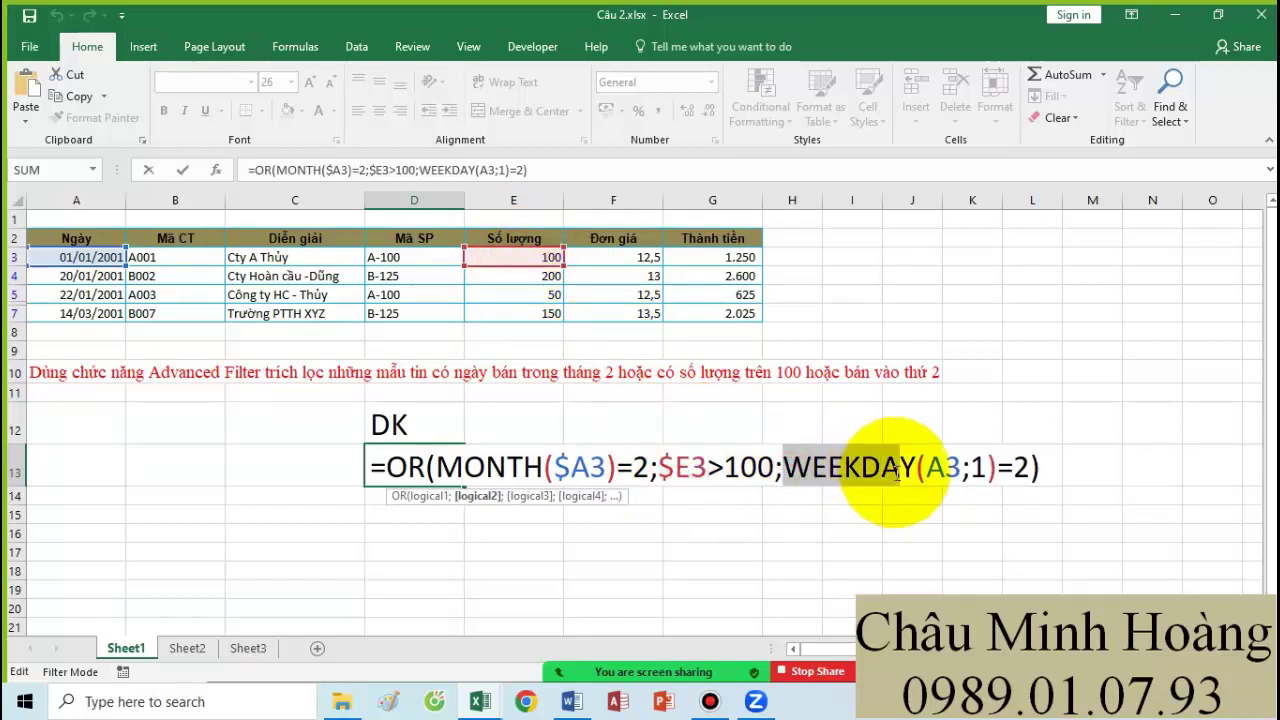
{"action": "left_click", "coordinate": [937, 467]}
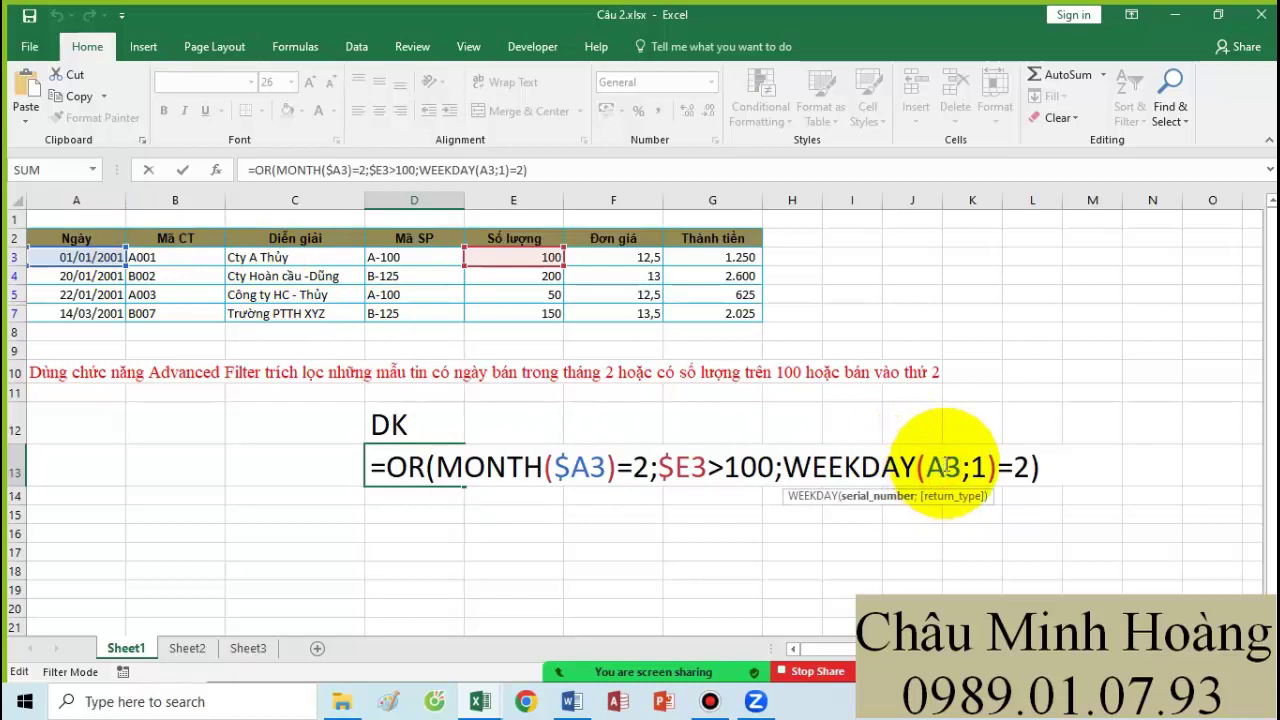
{"action": "key", "text": "F4"}
{"action": "key", "text": "F4"}
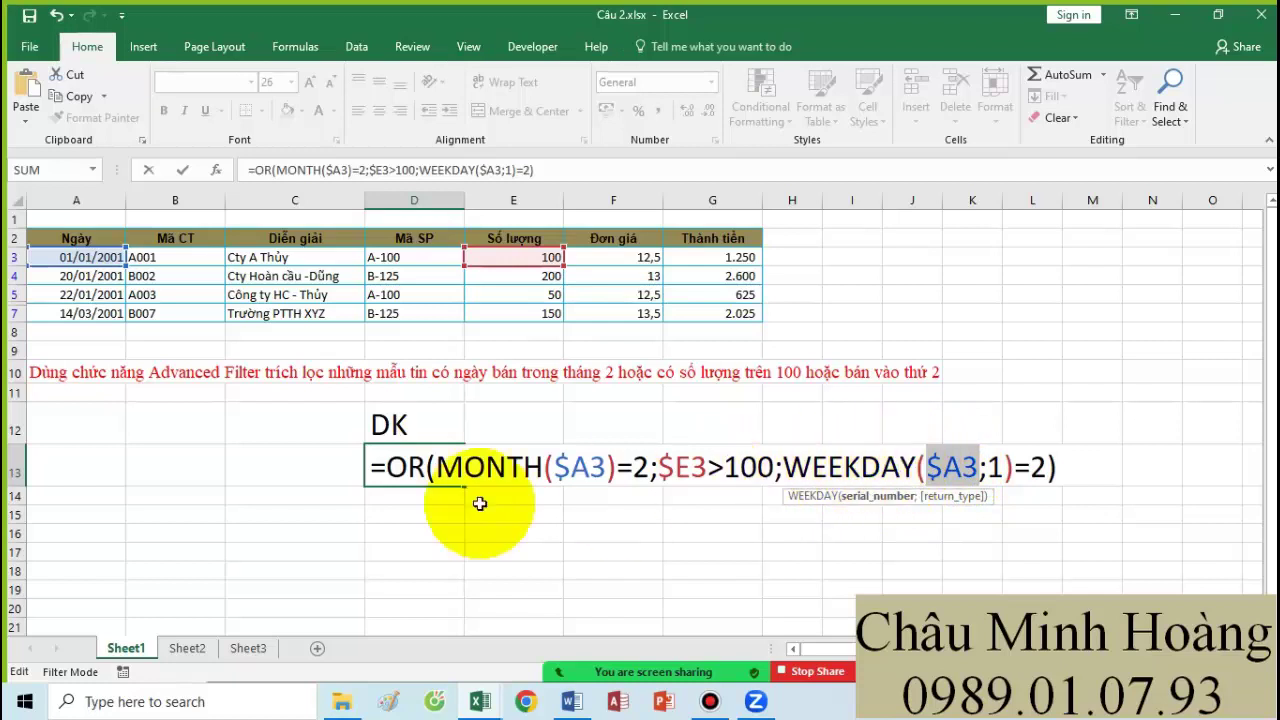
- Copy the OR formula from D13 without its equals sign, commit the cell, and paste the formula as text into A14
{"action": "left_click_drag", "start_coordinate": [386, 467], "coordinate": [1085, 485]}
{"action": "key", "text": "ctrl+c"}
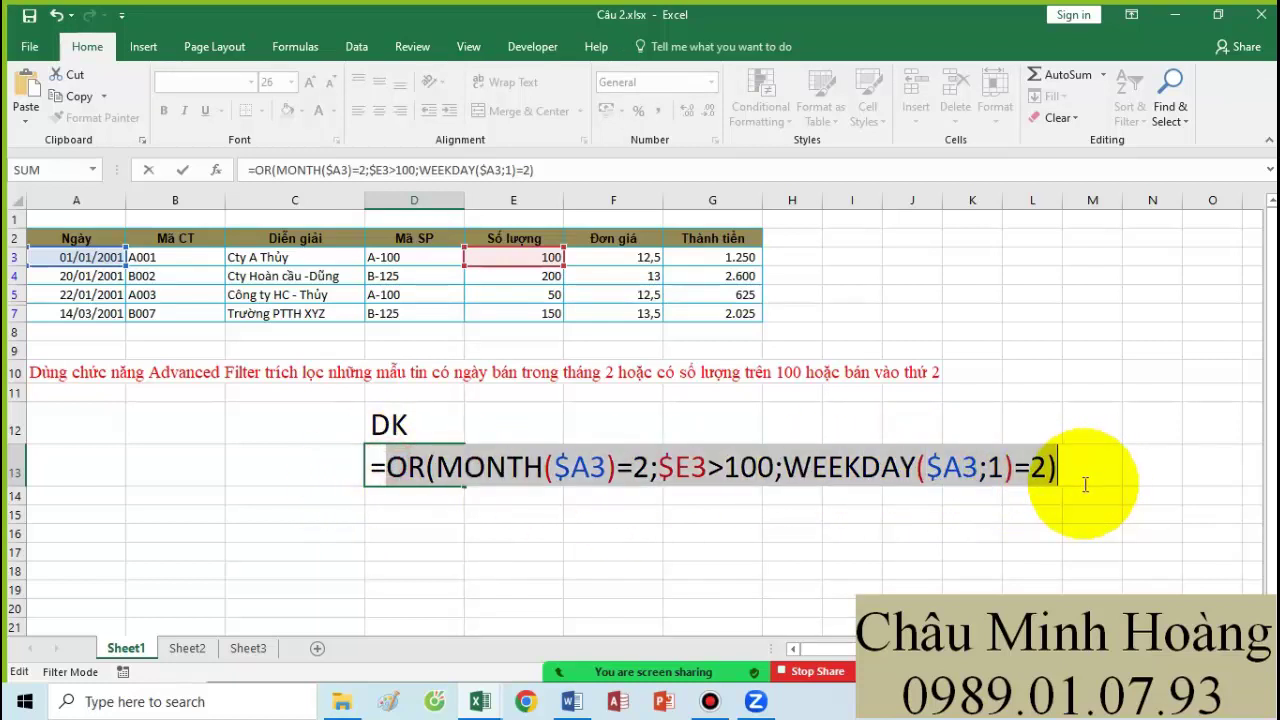
{"action": "key", "text": "Return"}
{"action": "left_click", "coordinate": [118, 502]}
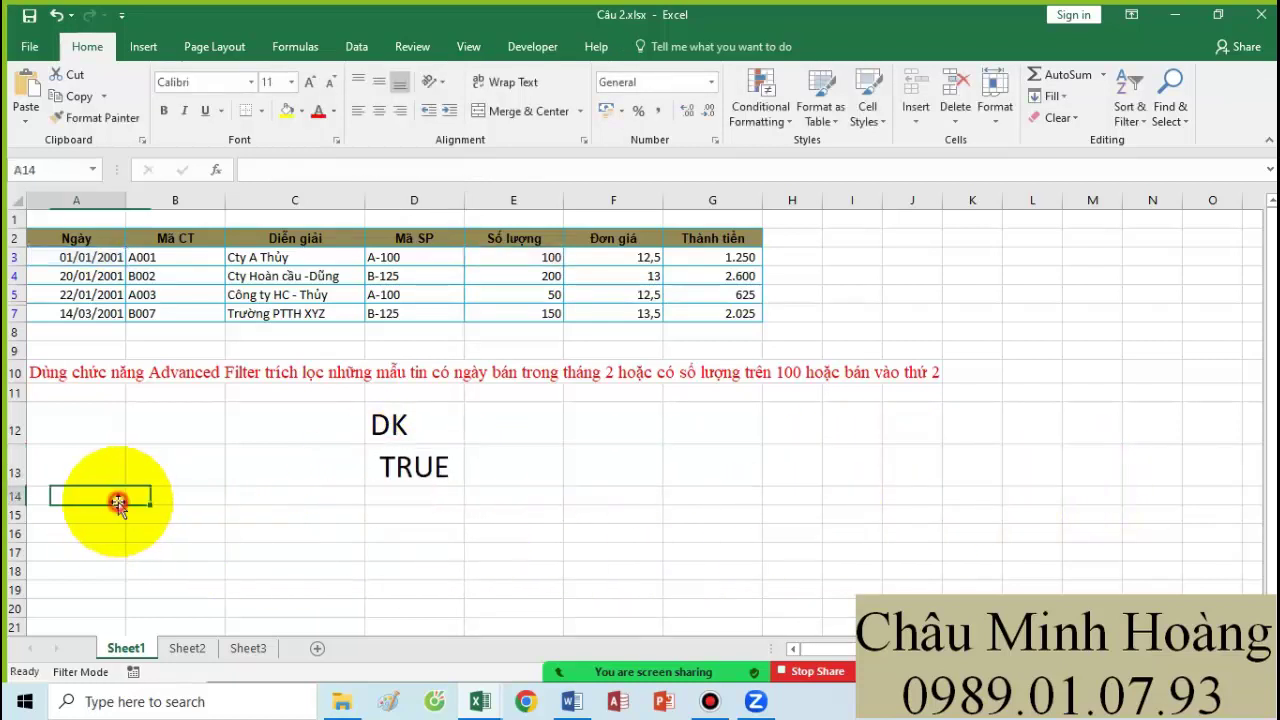
{"action": "key", "text": "ctrl+v"}
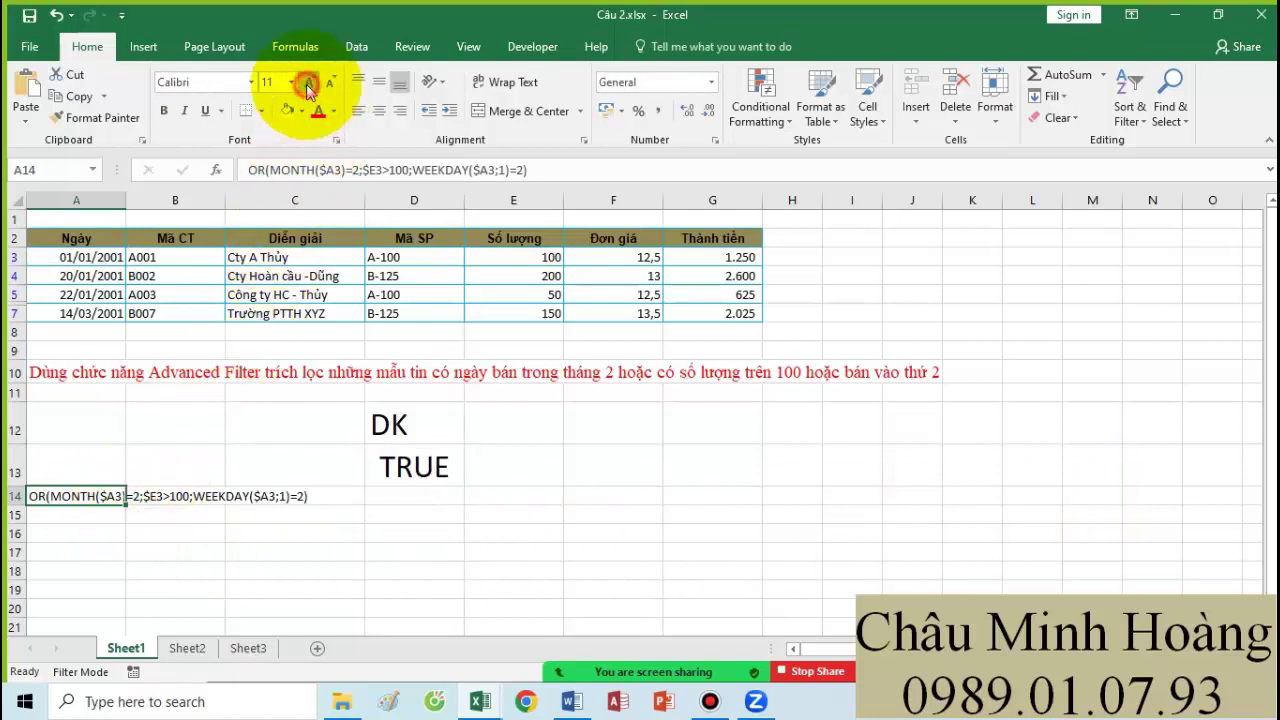
- Enlarge the formula text in A14 to font size 24
{"action": "left_click", "coordinate": [309, 84]}
{"action": "left_click", "coordinate": [309, 84]}
{"action": "left_click", "coordinate": [309, 84]}
{"action": "left_click", "coordinate": [309, 84]}
{"action": "left_click", "coordinate": [309, 84]}
{"action": "left_click", "coordinate": [309, 84]}
{"action": "left_click", "coordinate": [309, 84]}
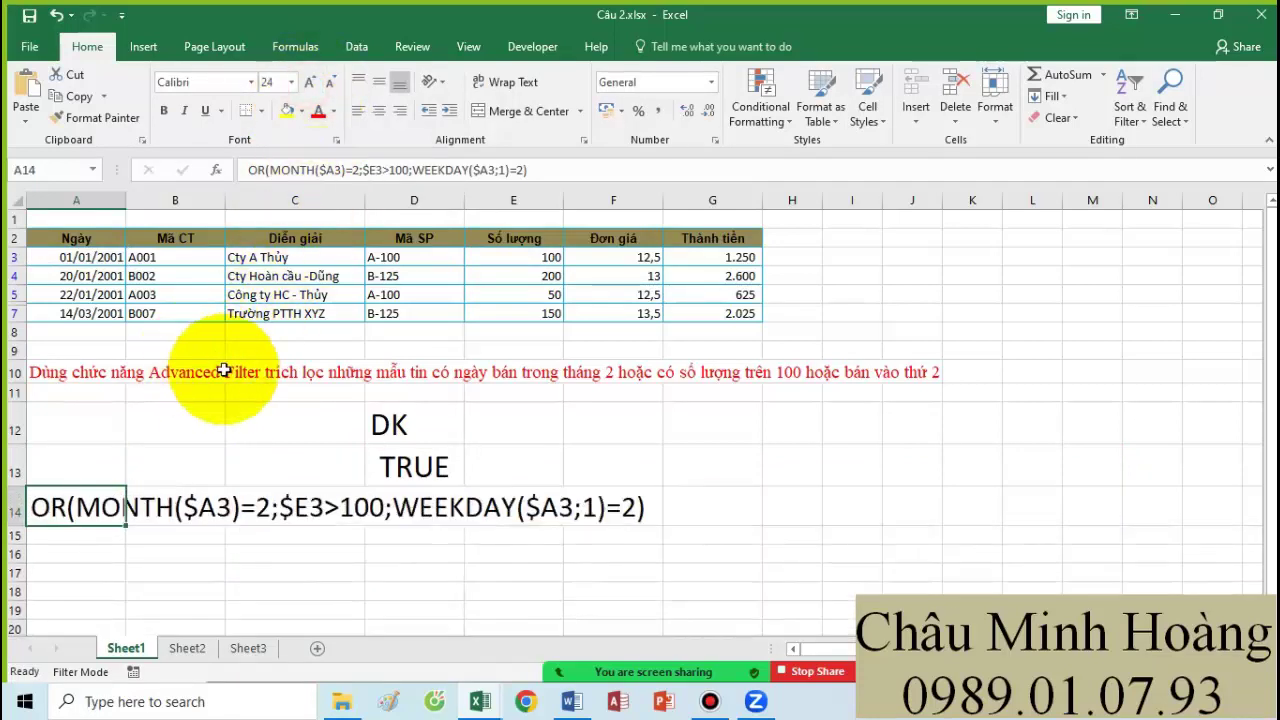
- Select the sales table from its header row down and clear its existing filter
{"action": "left_click_drag", "start_coordinate": [118, 240], "coordinate": [735, 306]}
{"action": "left_click", "coordinate": [356, 46]}
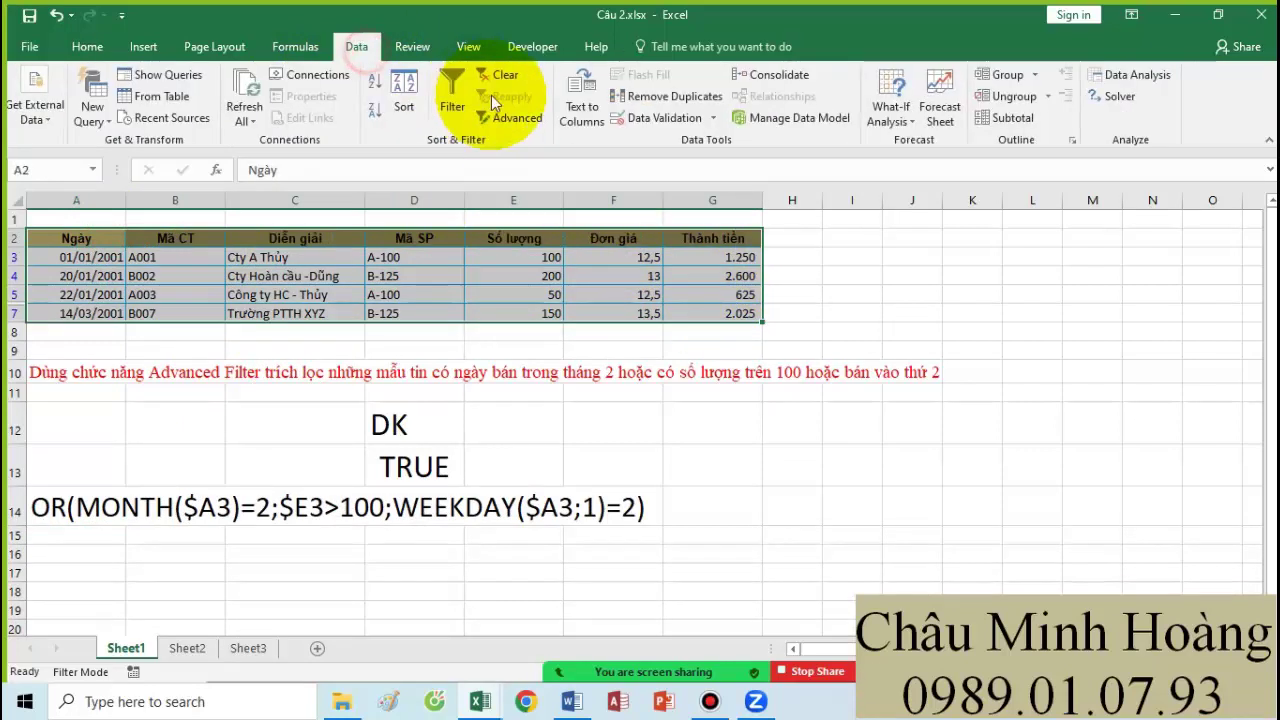
{"action": "left_click", "coordinate": [504, 85]}
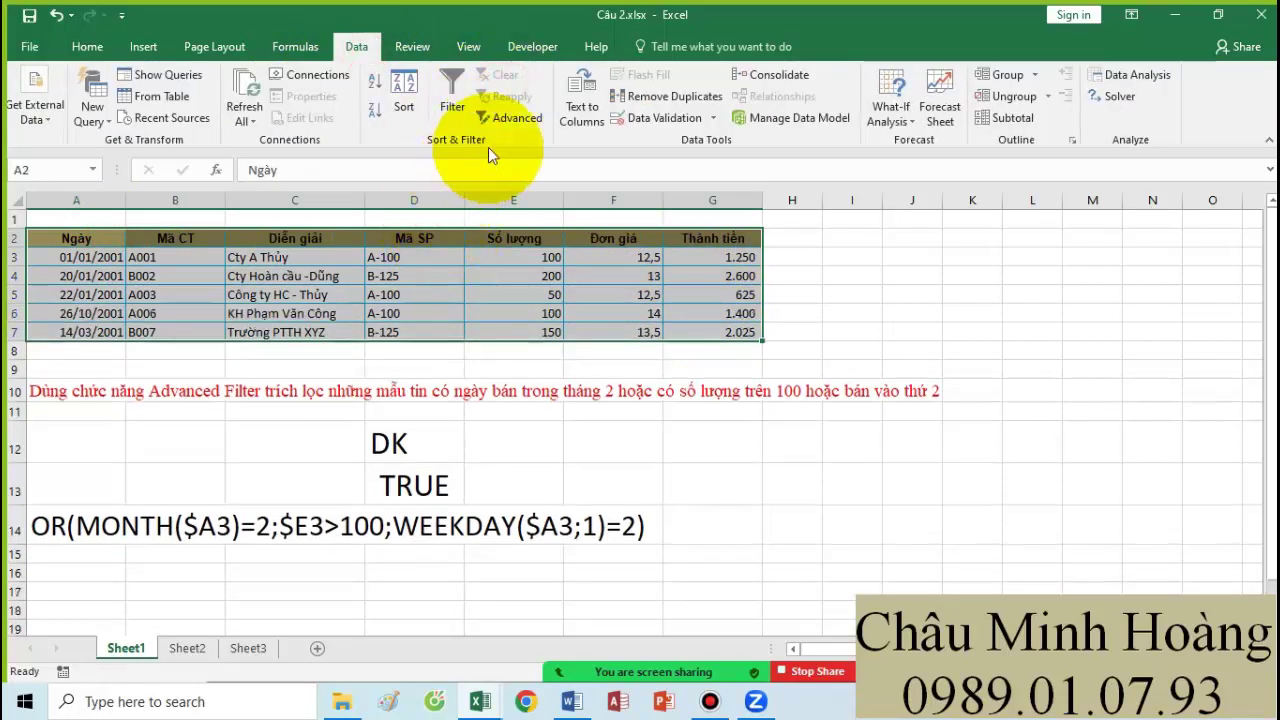
- Start Advanced Filter with results copied to another location and set the list range to A2:G7
{"action": "left_click", "coordinate": [520, 110]}
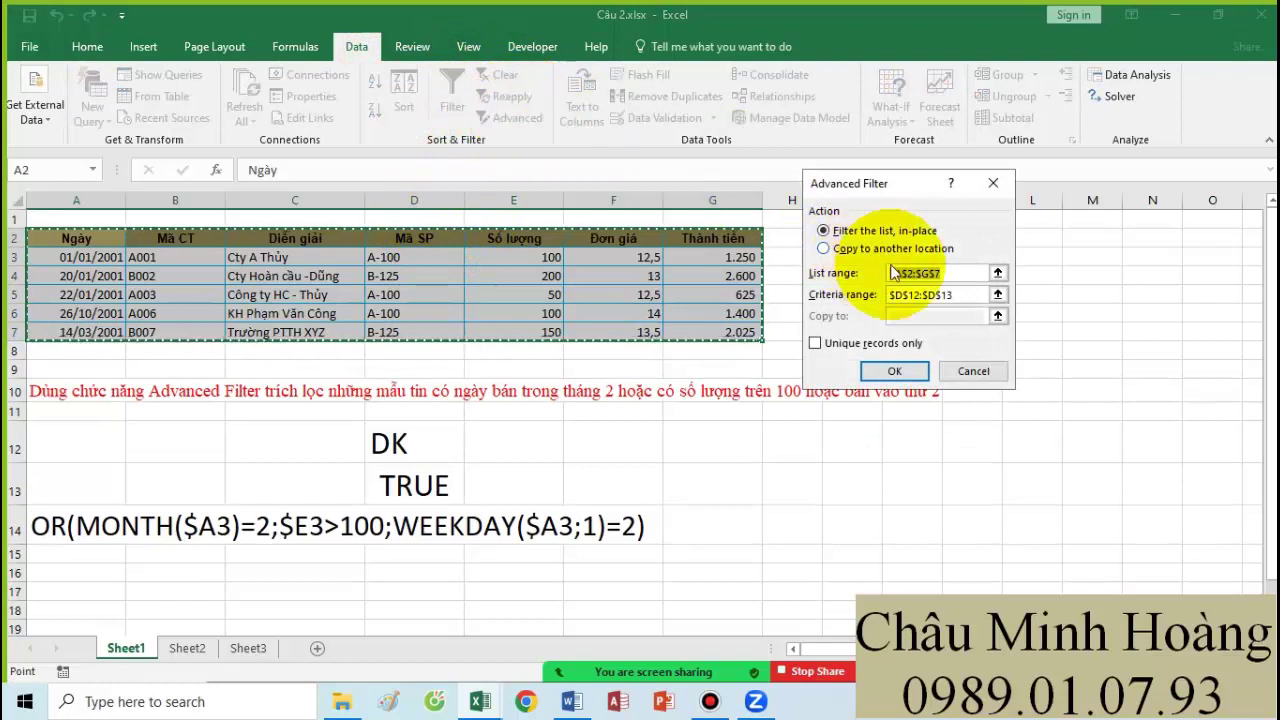
{"action": "left_click", "coordinate": [893, 250]}
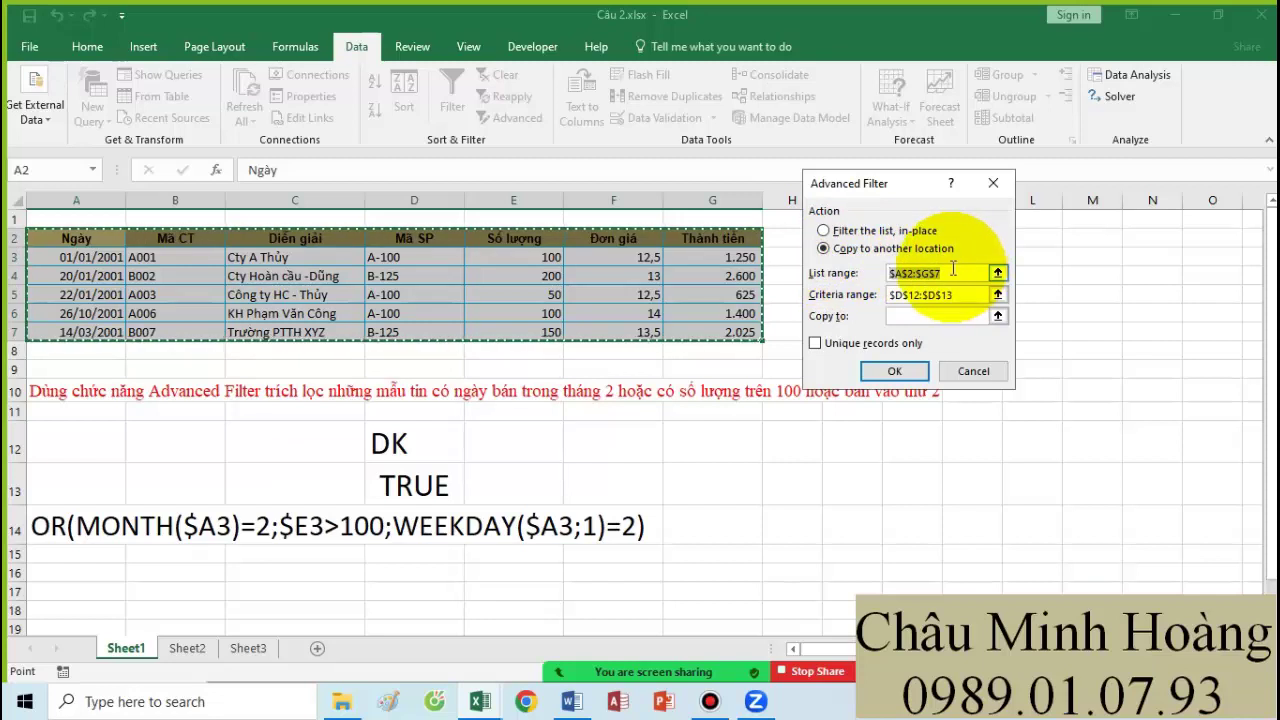
{"action": "left_click_drag", "start_coordinate": [63, 238], "coordinate": [276, 247]}
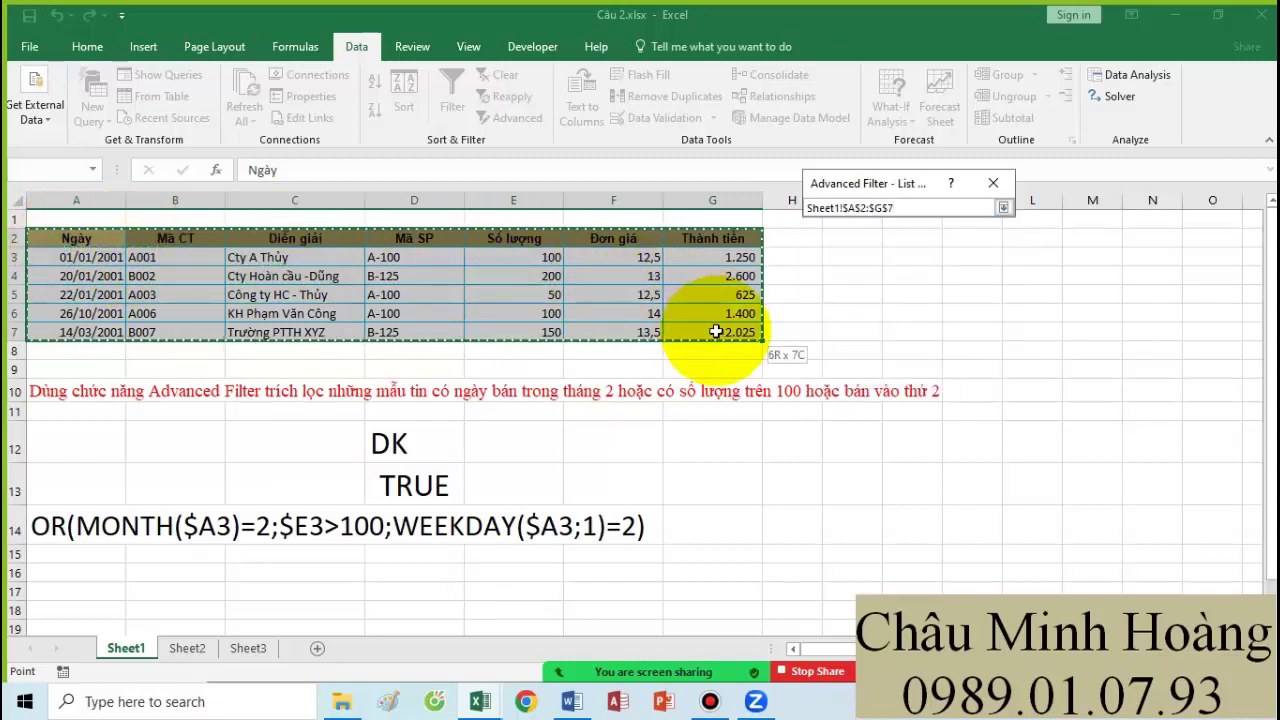
{"action": "left_click_drag", "start_coordinate": [716, 331], "coordinate": [716, 332]}
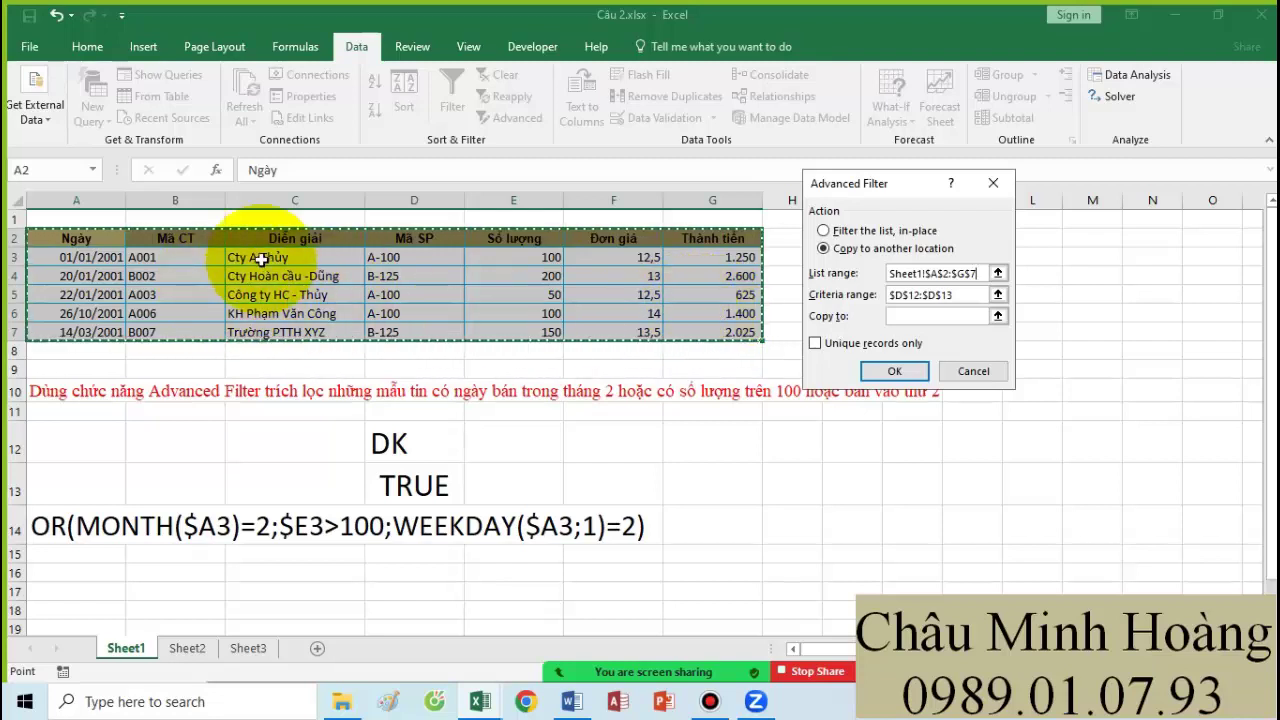
- Set the criteria range to D12:D13 and the output location to B16, and run the advanced filter
{"action": "left_click", "coordinate": [975, 297]}
{"action": "left_click_drag", "start_coordinate": [443, 443], "coordinate": [438, 485]}
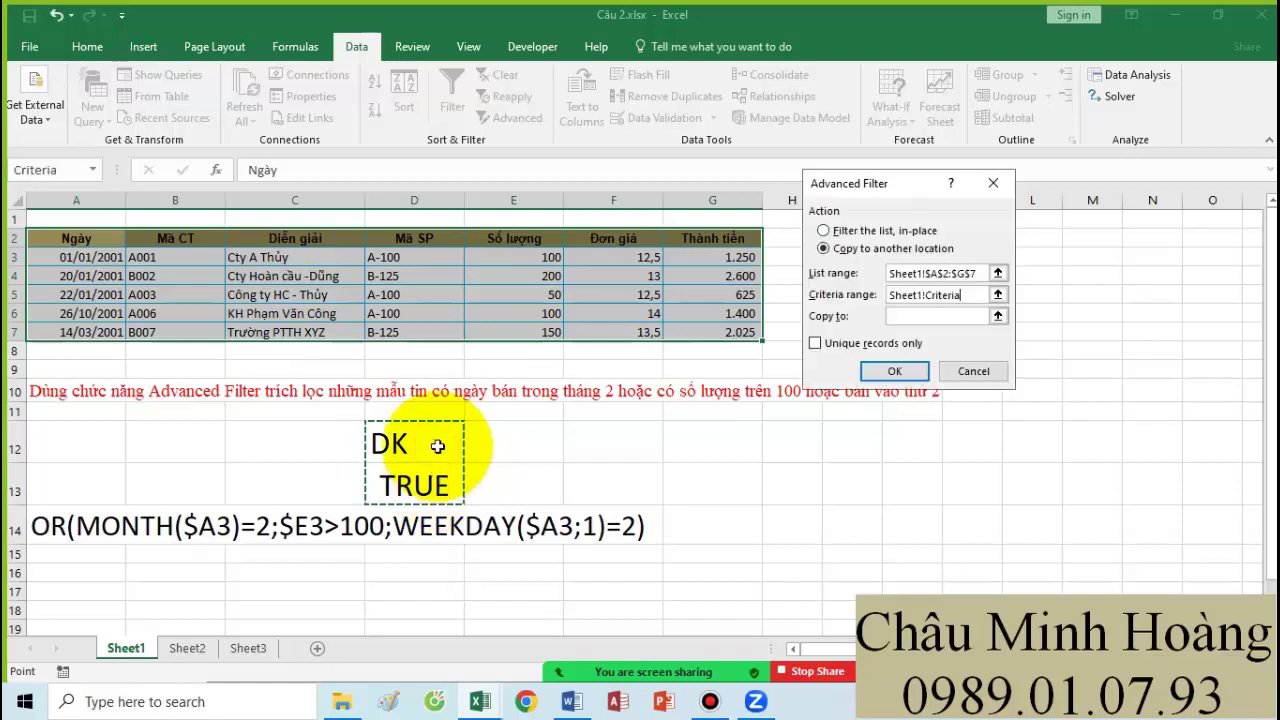
{"action": "left_click", "coordinate": [908, 316]}
{"action": "scroll", "coordinate": [428, 457], "scroll_direction": "down", "scroll_amount": 1}
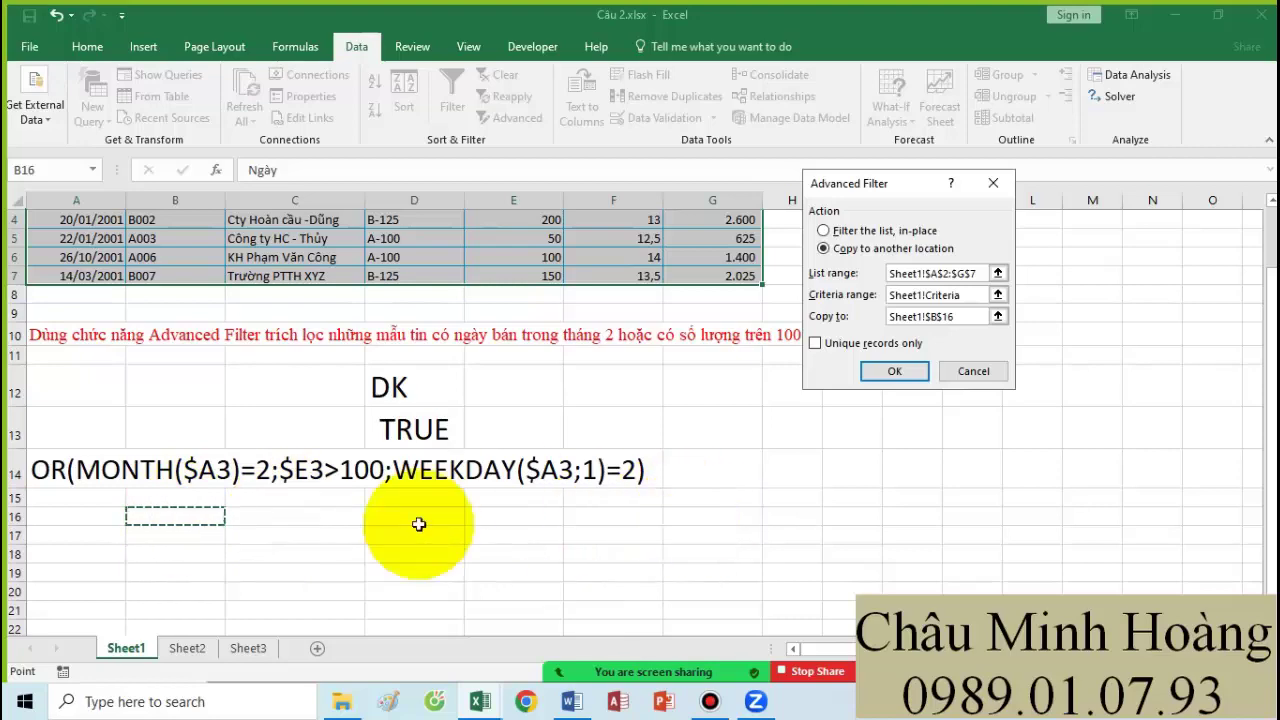
{"action": "left_click", "coordinate": [878, 369]}
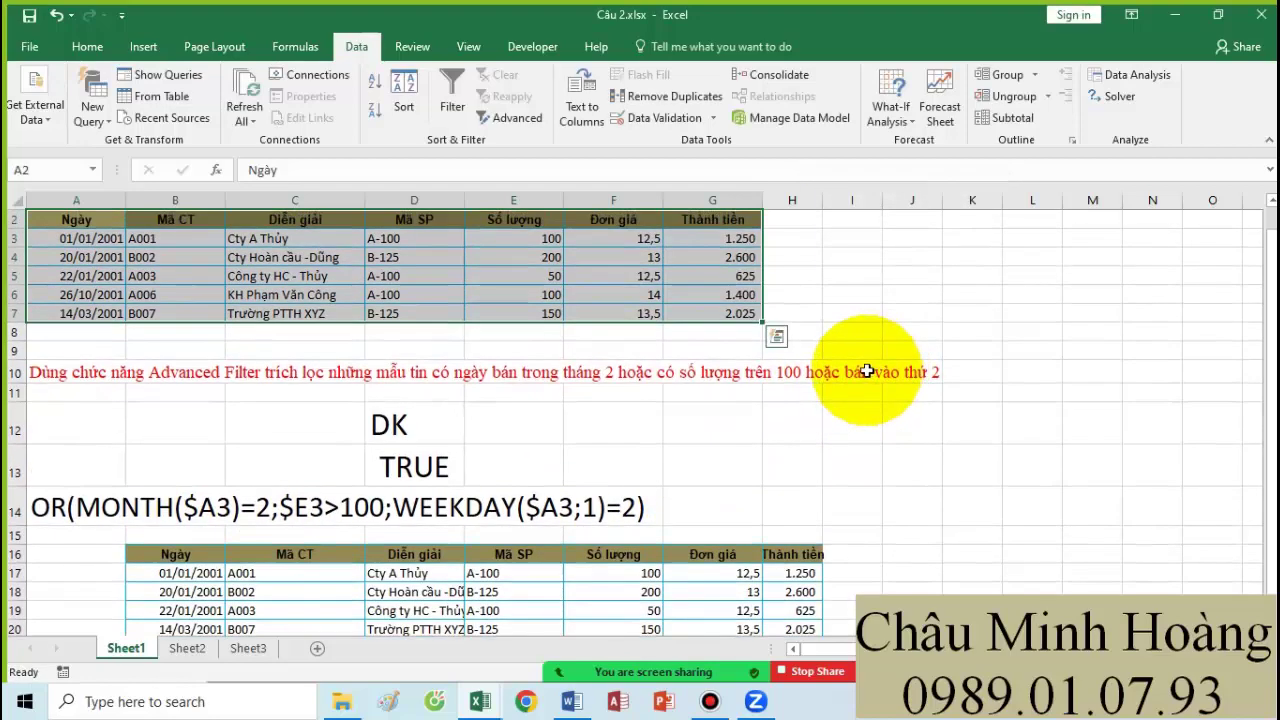
- Copy the OR formula text from A14 and paste it after "Câu 2 :" in the Word review document
{"action": "scroll", "coordinate": [820, 375], "scroll_direction": "down", "scroll_amount": 2}
{"action": "left_click", "coordinate": [60, 396]}
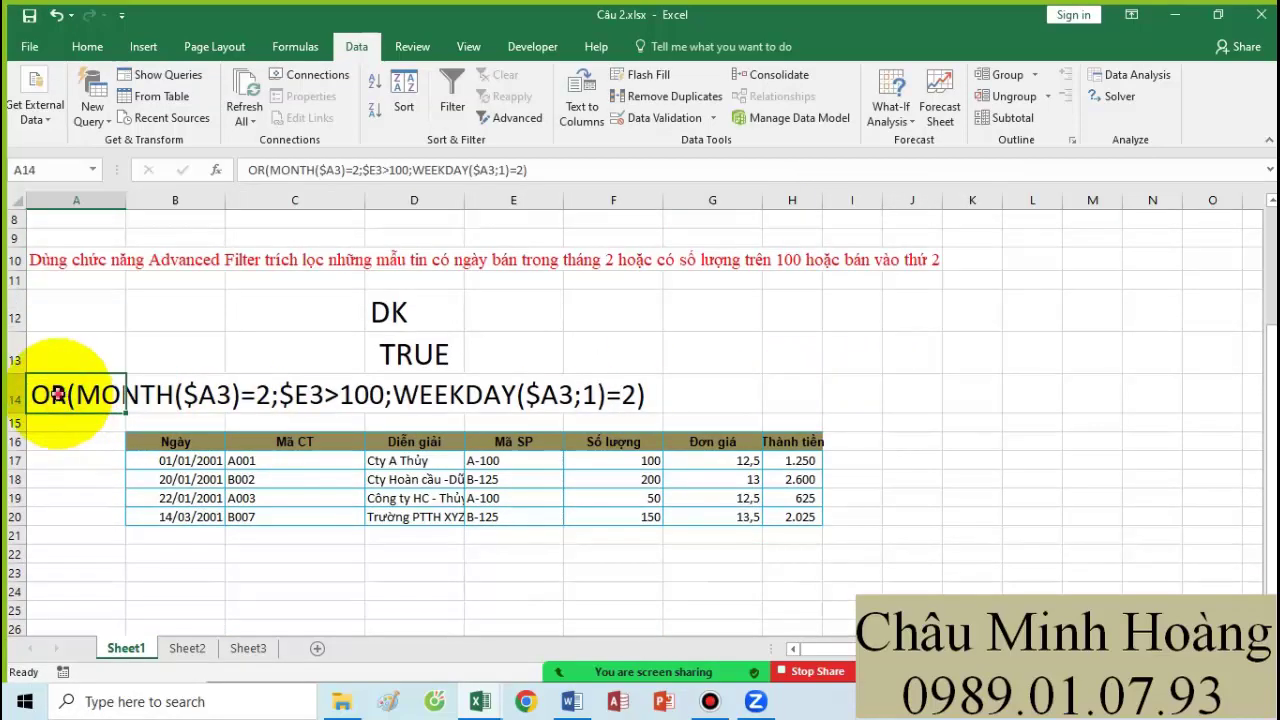
{"action": "double_click", "coordinate": [35, 395]}
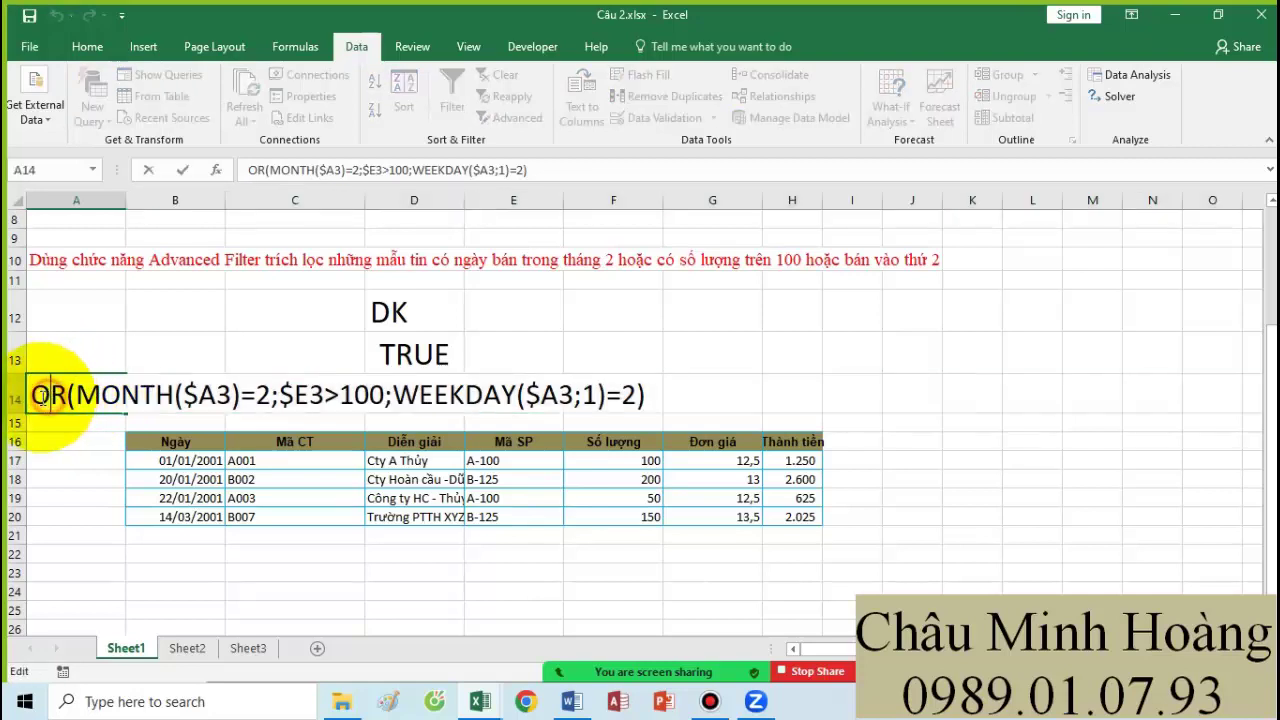
{"action": "left_click_drag", "start_coordinate": [35, 395], "coordinate": [678, 411]}
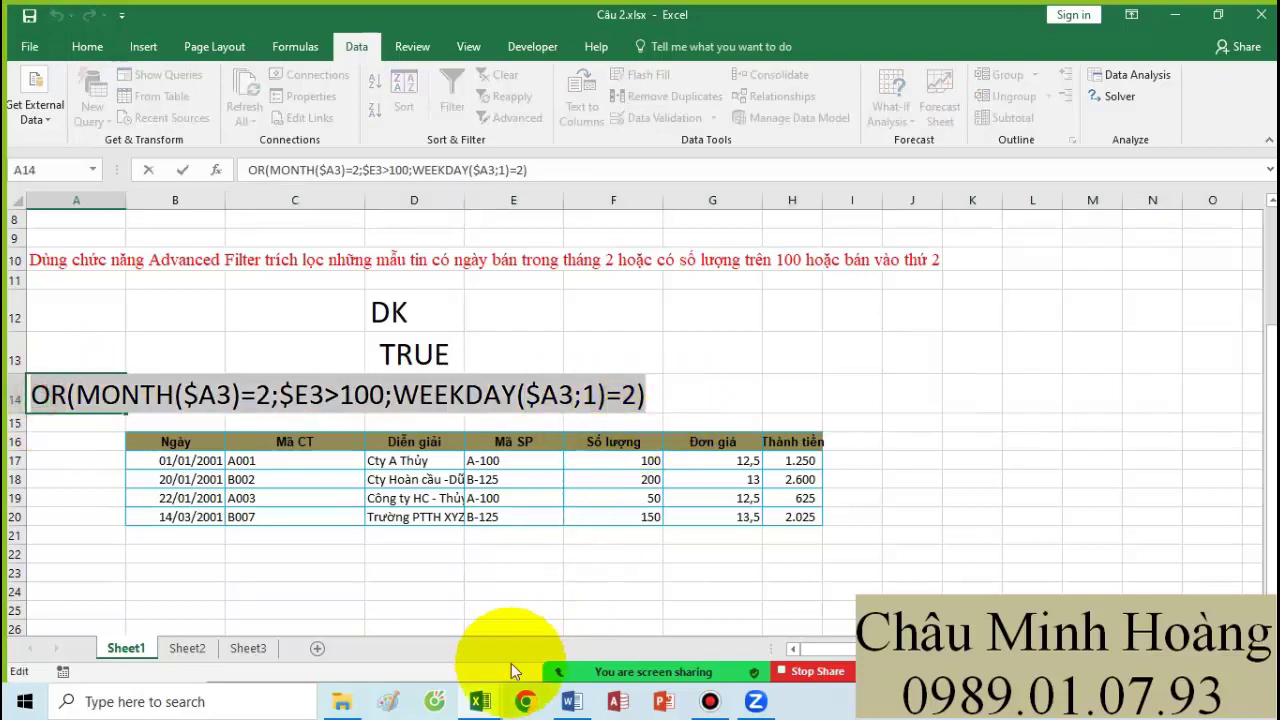
{"action": "left_click", "coordinate": [571, 701]}
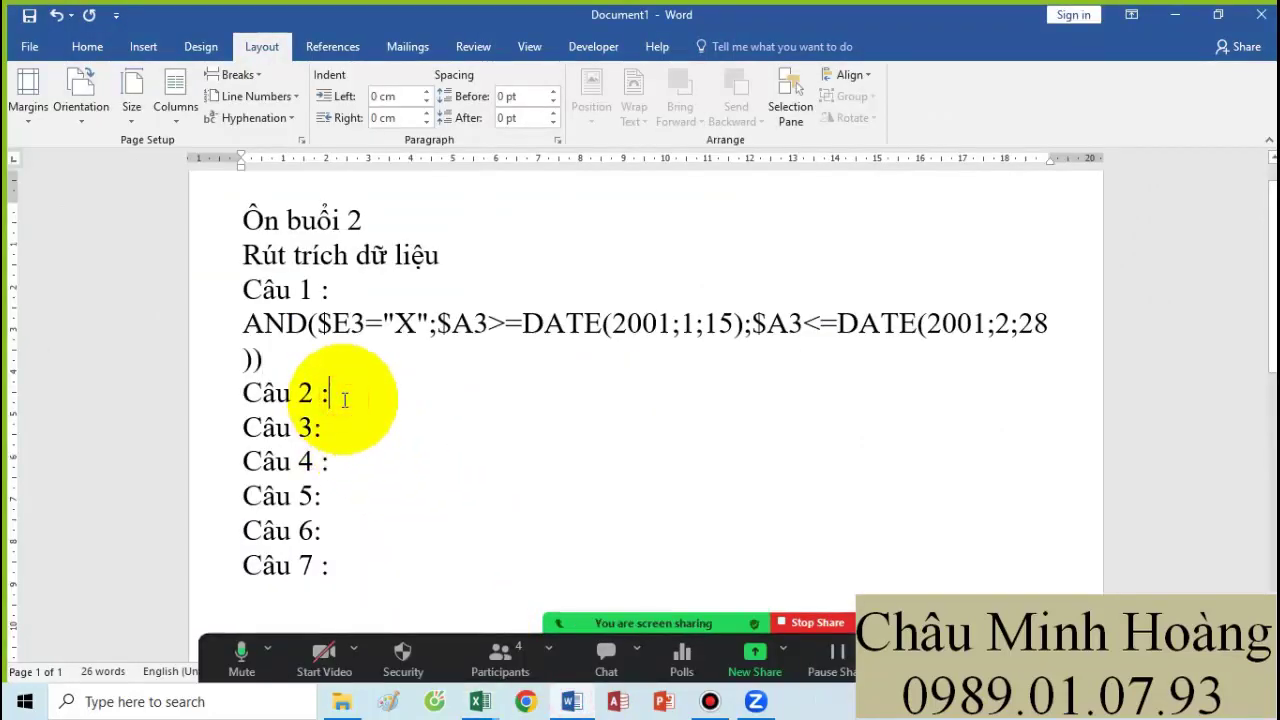
{"action": "key", "text": "ctrl+v"}
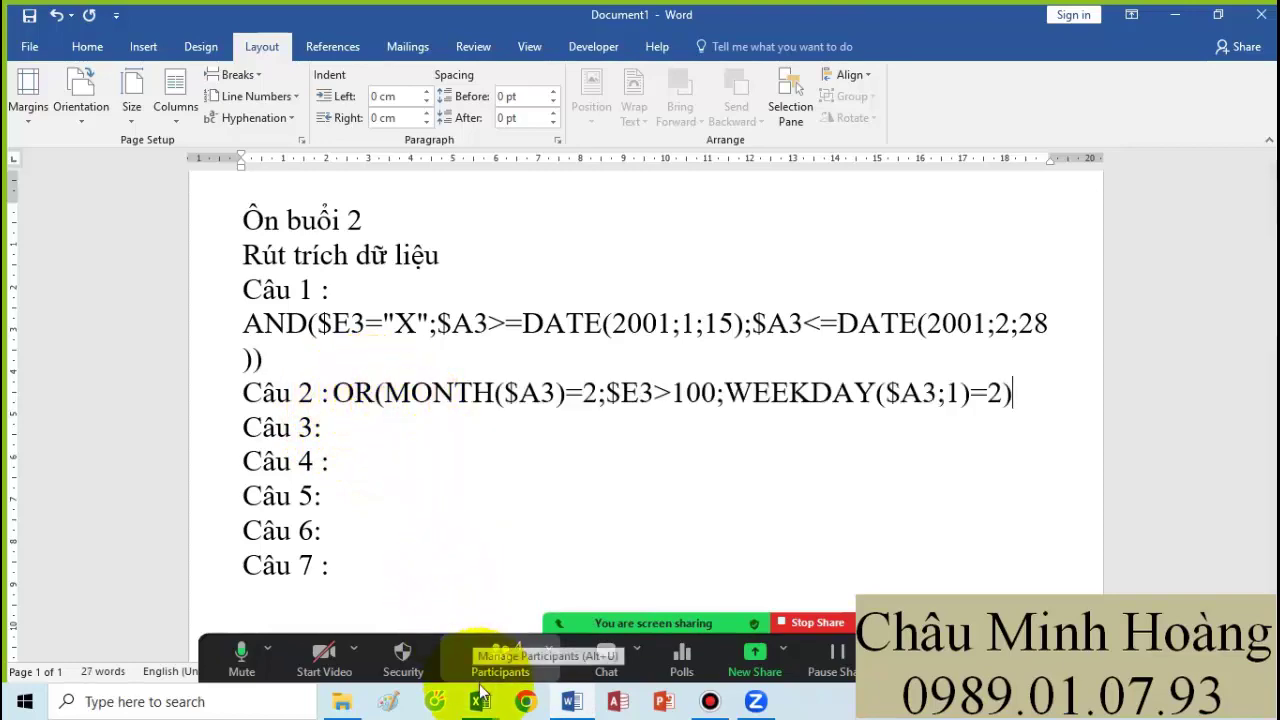
- Switch to the Câu 3.xlsx workbook and clear the existing filter from the data table on the DU LIEU sheet
{"action": "mouse_move", "coordinate": [481, 703]}
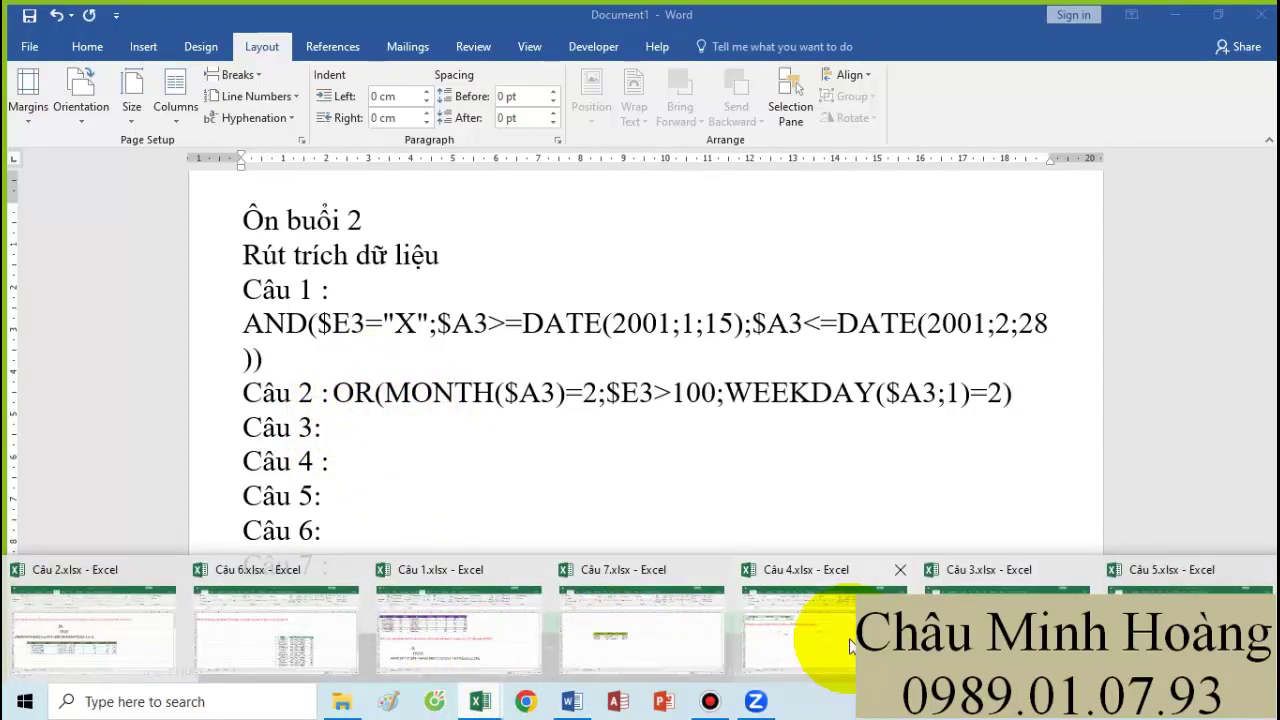
{"action": "left_click", "coordinate": [1050, 600]}
{"action": "left_click", "coordinate": [575, 487]}
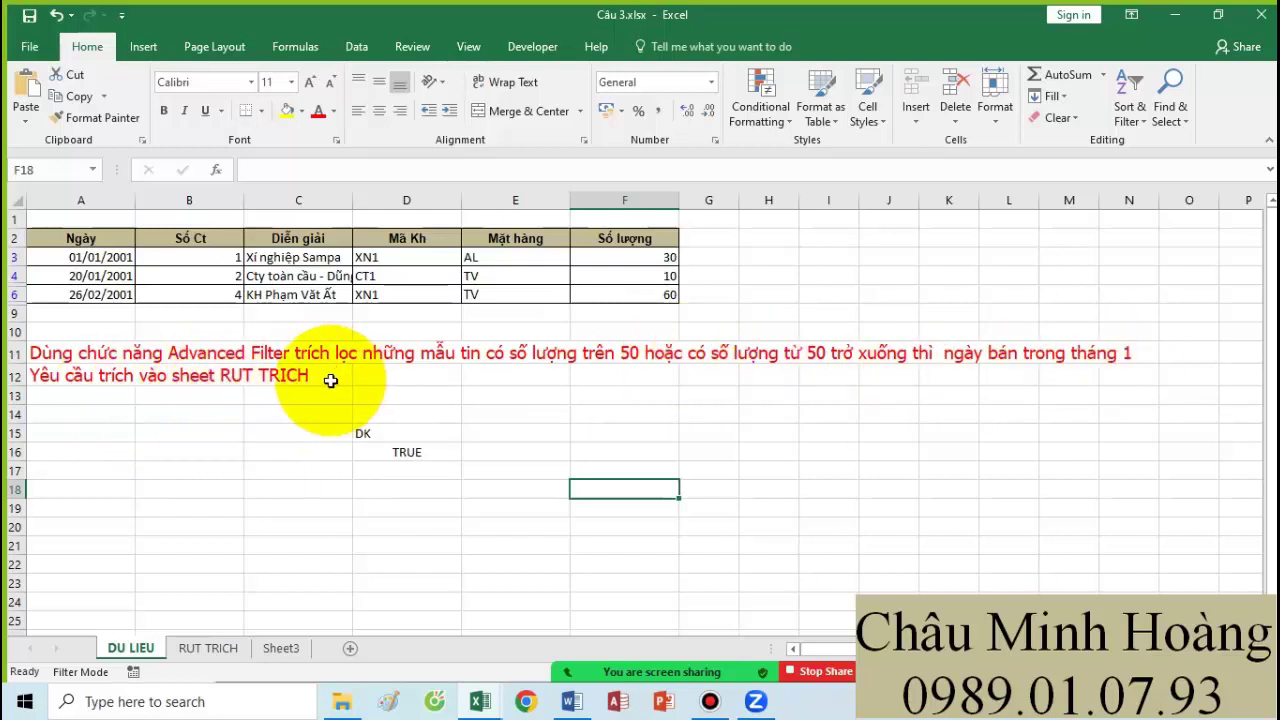
{"action": "left_click_drag", "start_coordinate": [365, 450], "coordinate": [365, 433]}
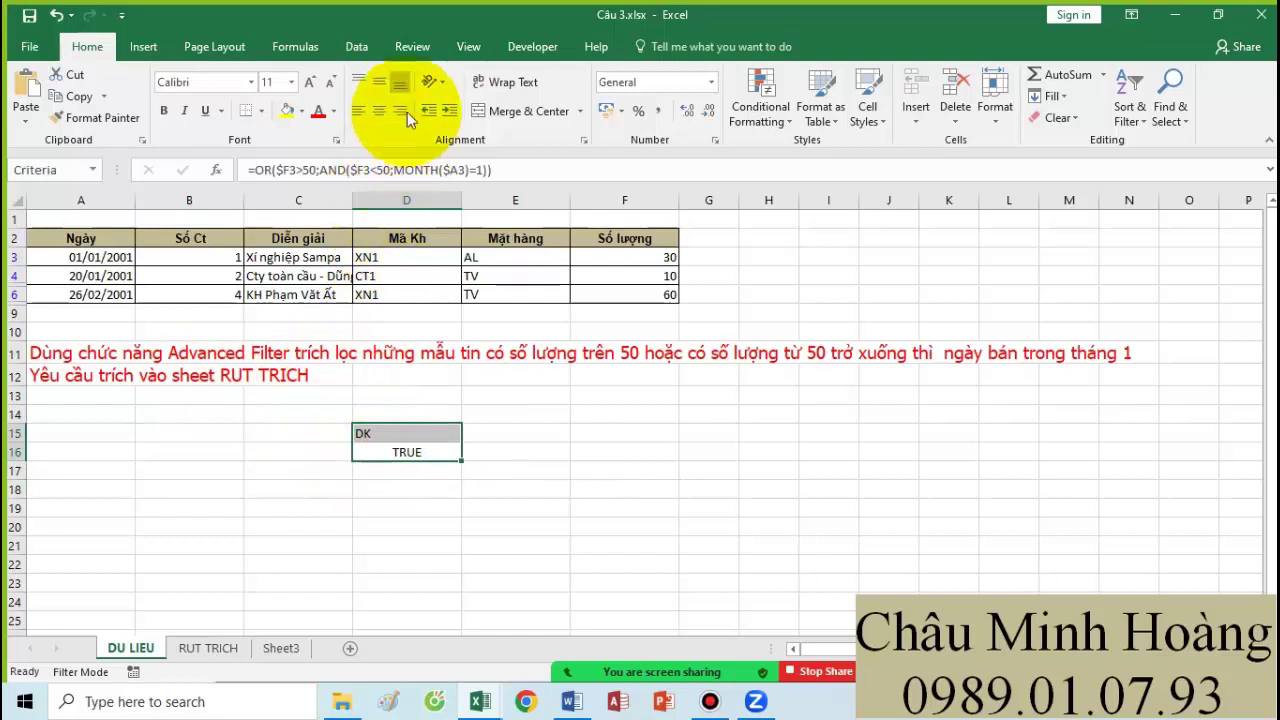
{"action": "left_click", "coordinate": [362, 50]}
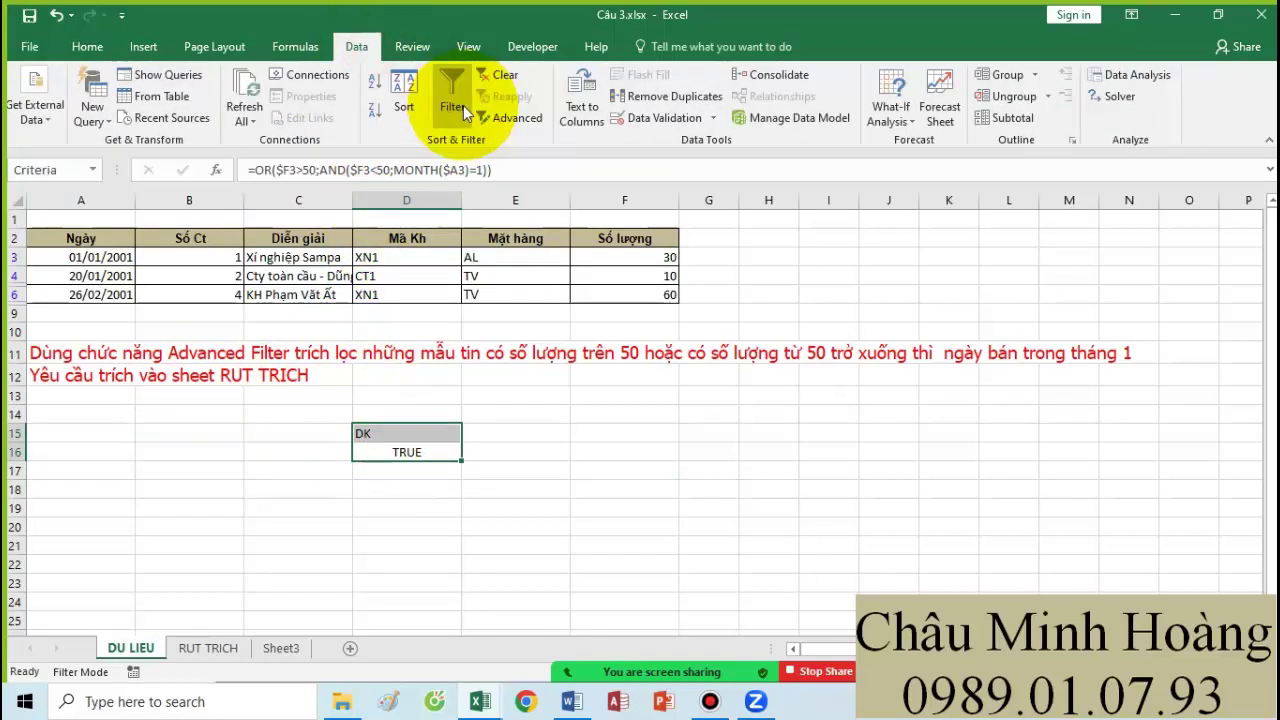
{"action": "left_click", "coordinate": [510, 117]}
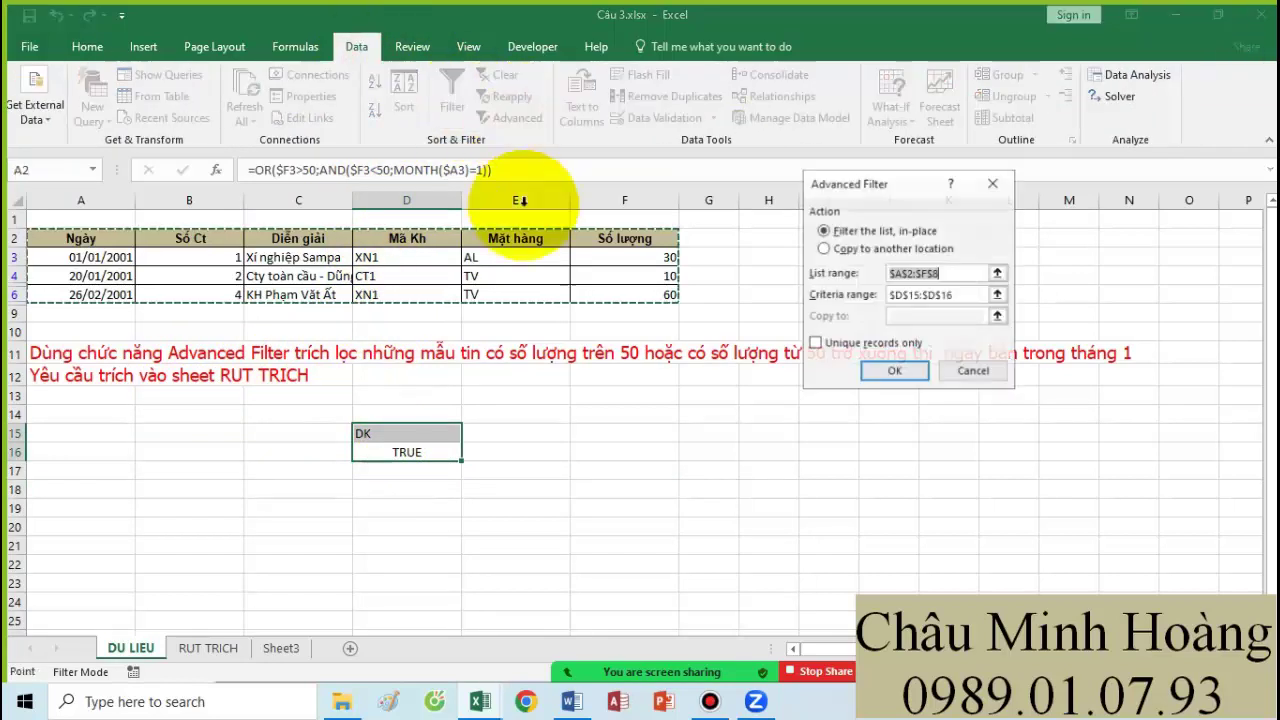
{"action": "left_click", "coordinate": [993, 183]}
{"action": "left_click", "coordinate": [506, 82]}
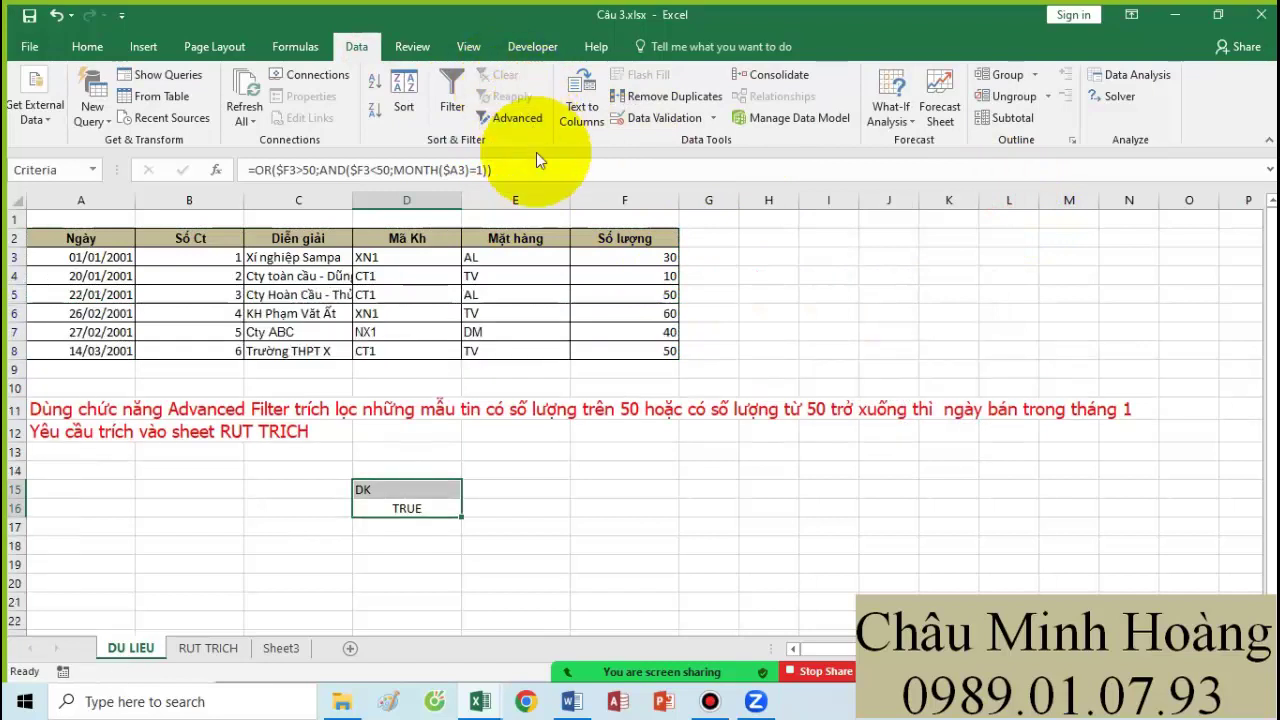
- Set the font size of the criteria cells D15:D16 to 24
{"action": "left_click", "coordinate": [86, 47]}
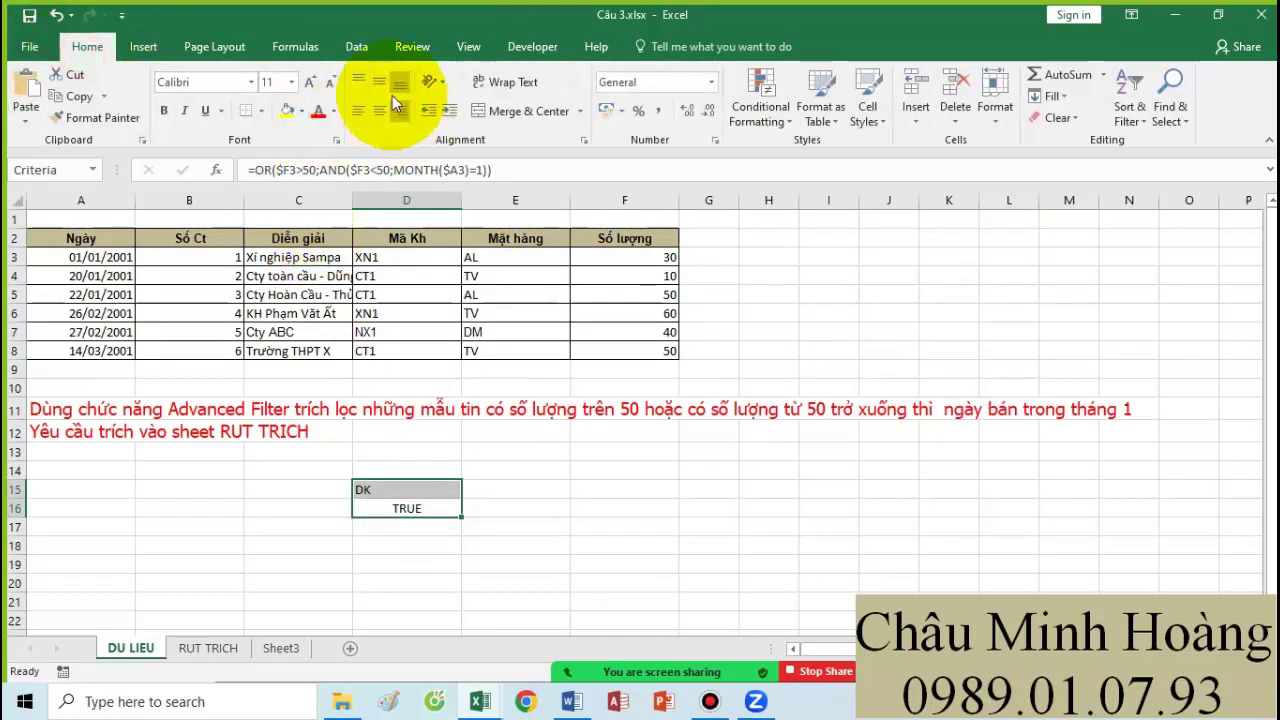
{"action": "left_click", "coordinate": [292, 84]}
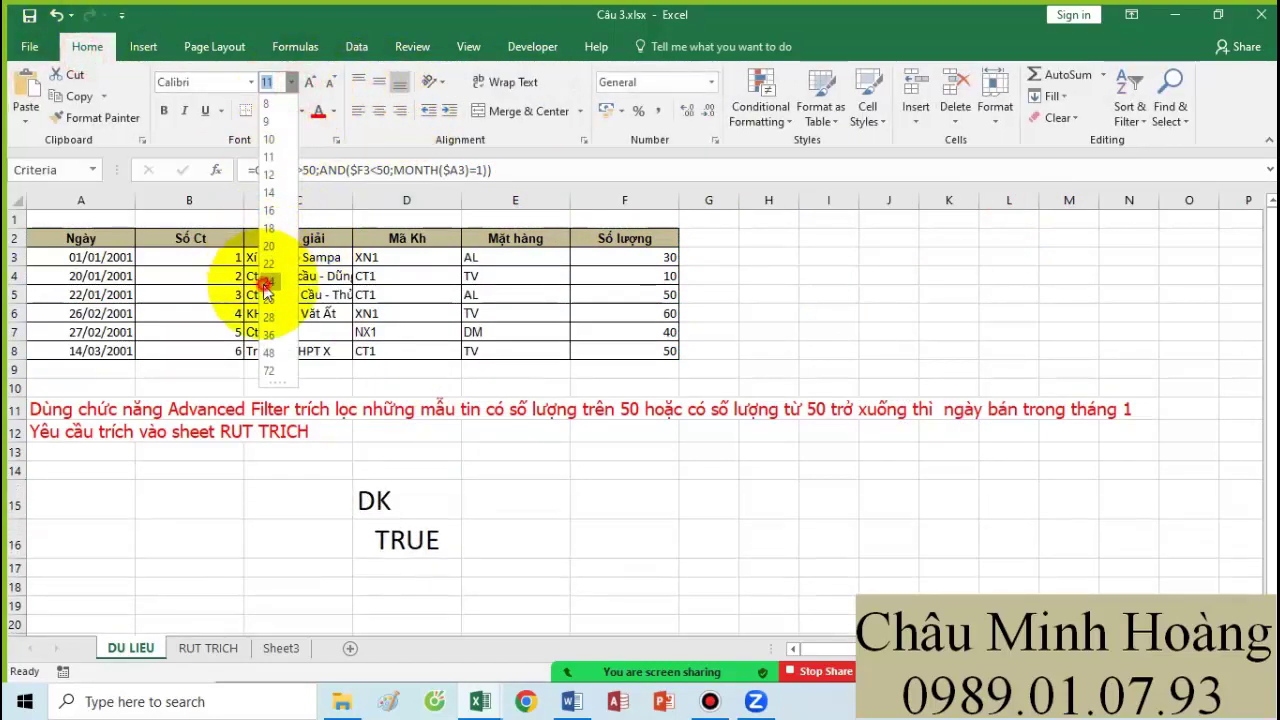
{"action": "left_click", "coordinate": [270, 287]}
- Edit the criteria formula in D16 so its AND condition tests $F3<=50
{"action": "double_click", "coordinate": [366, 540]}
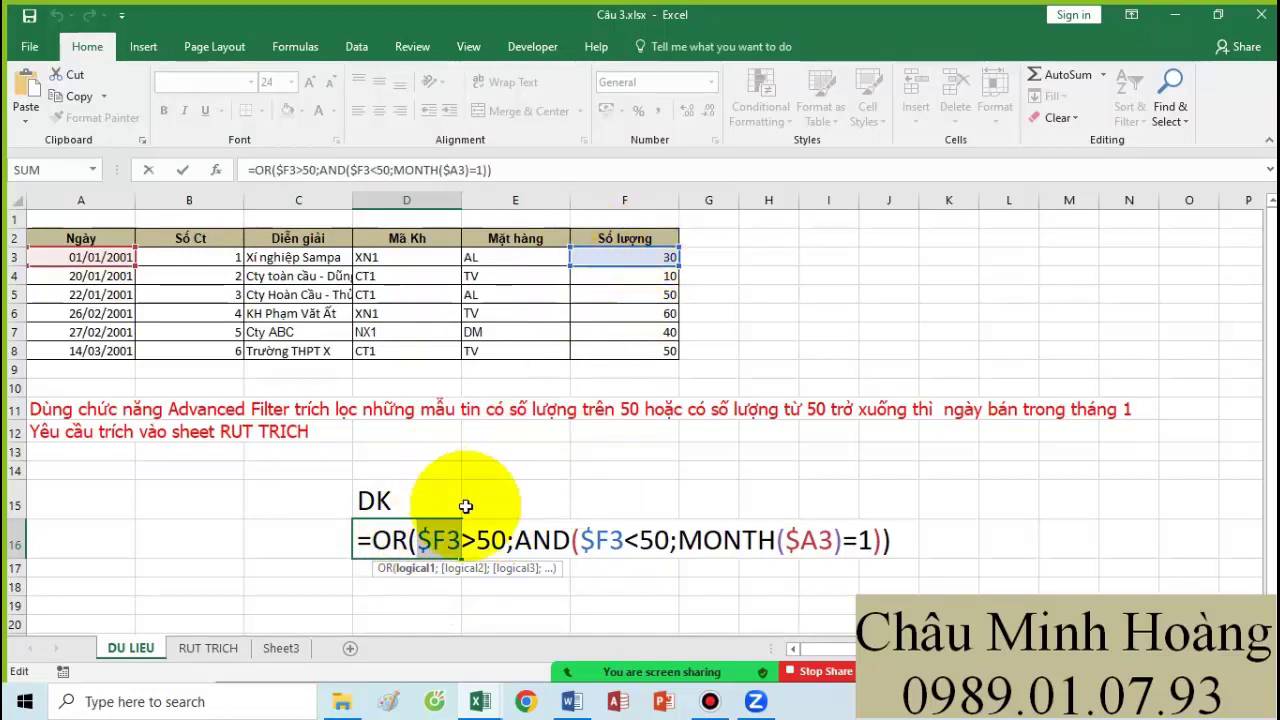
{"action": "left_click_drag", "start_coordinate": [478, 540], "coordinate": [507, 540]}
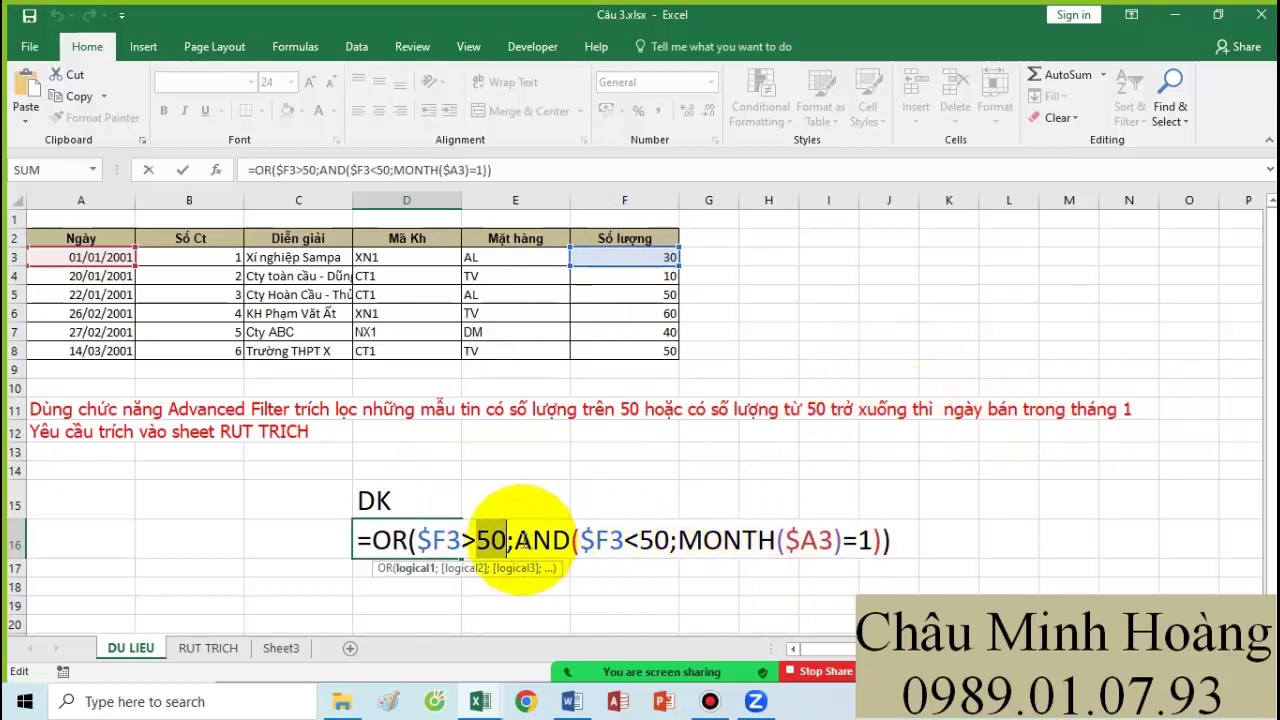
{"action": "left_click_drag", "start_coordinate": [514, 540], "coordinate": [626, 540]}
{"action": "type", "text": "="}
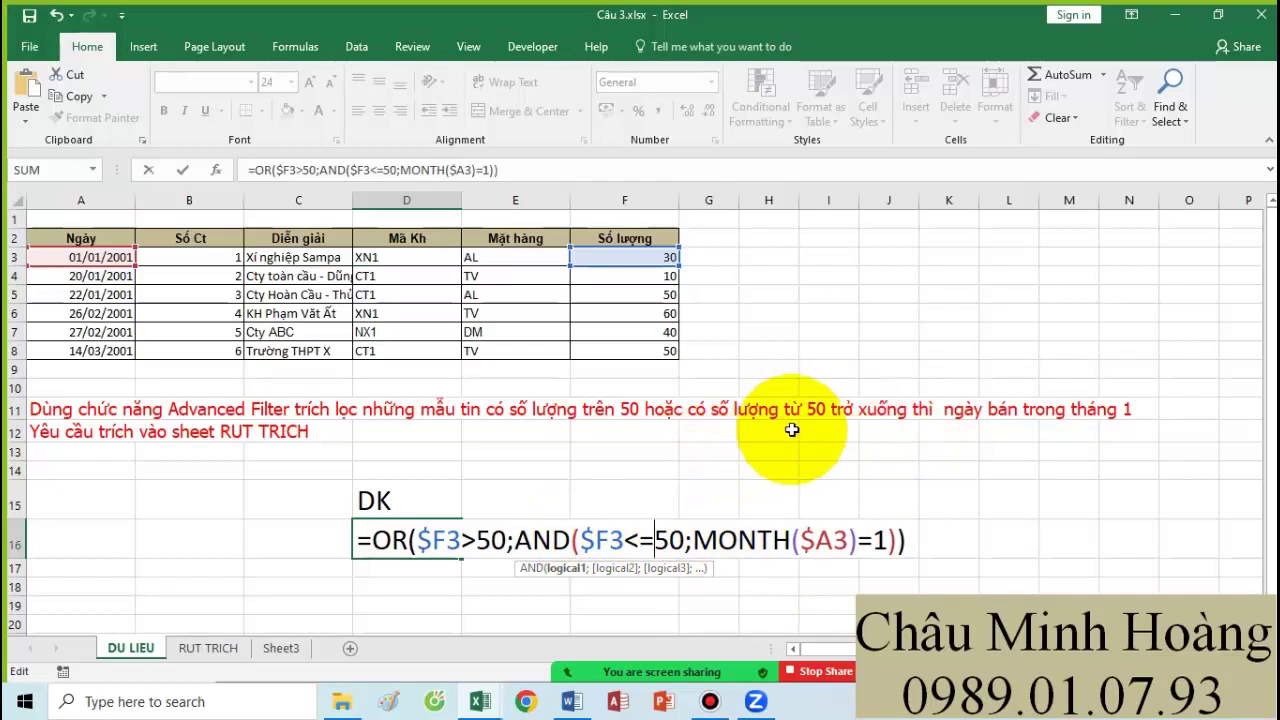
{"action": "left_click_drag", "start_coordinate": [624, 540], "coordinate": [669, 541]}
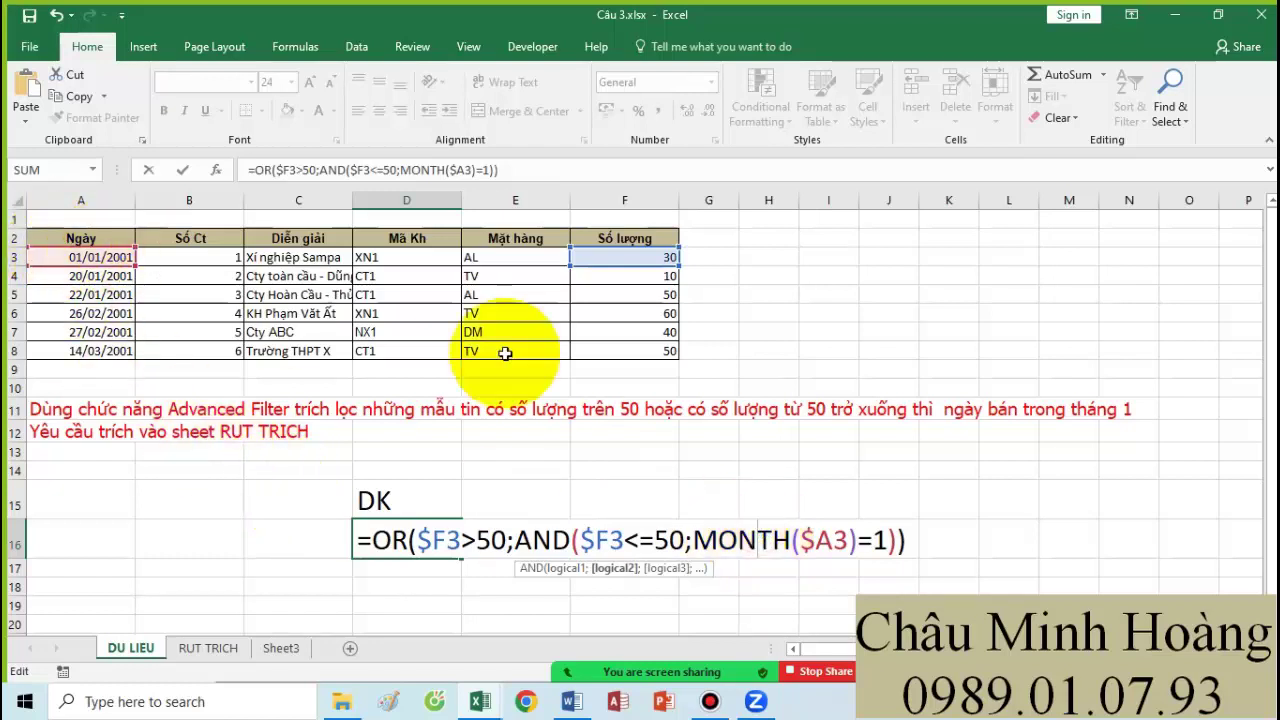
- Copy the D16 formula without its leading equals sign into A17 as text and enlarge it to size 24
{"action": "left_click_drag", "start_coordinate": [913, 541], "coordinate": [385, 541]}
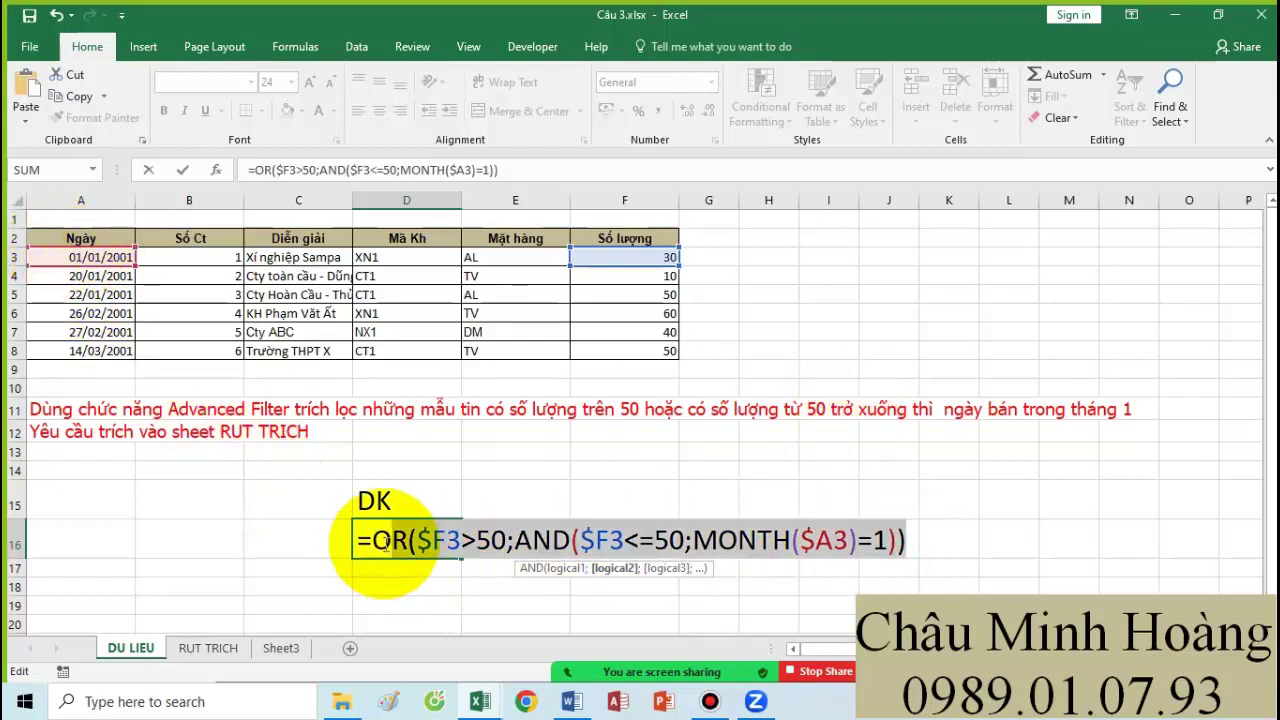
{"action": "key", "text": "Return"}
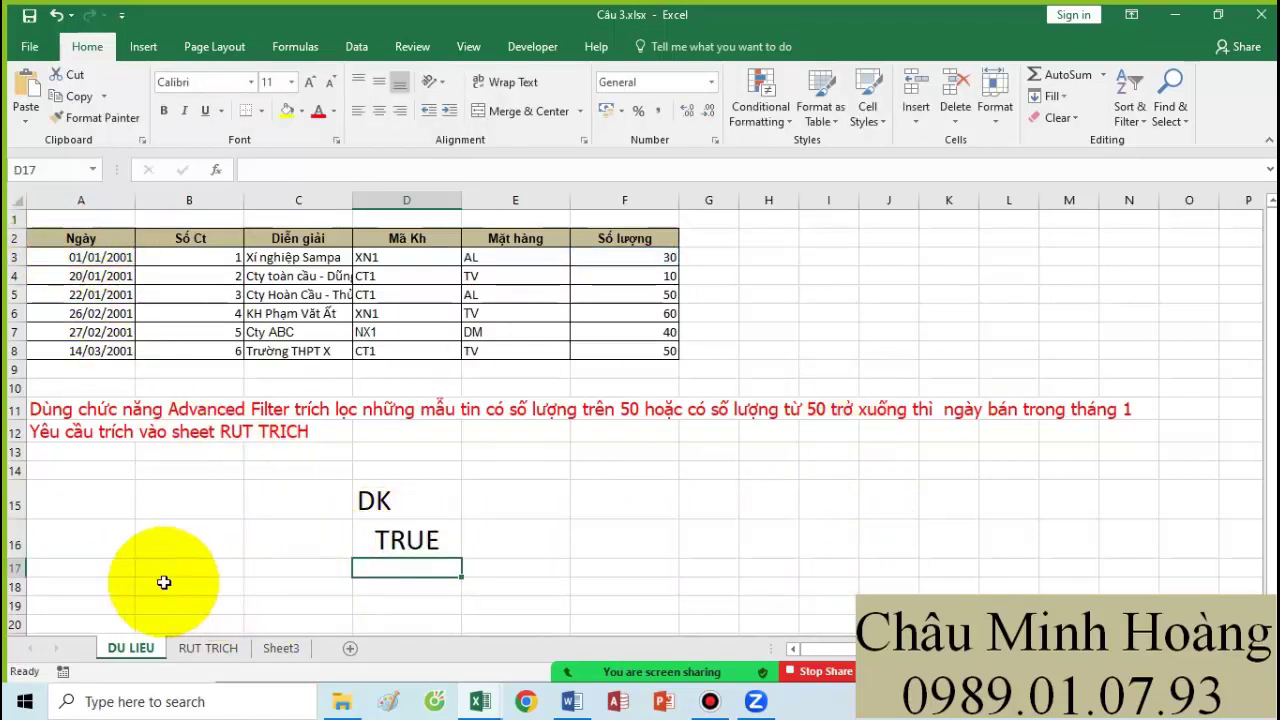
{"action": "key", "text": "ctrl+v"}
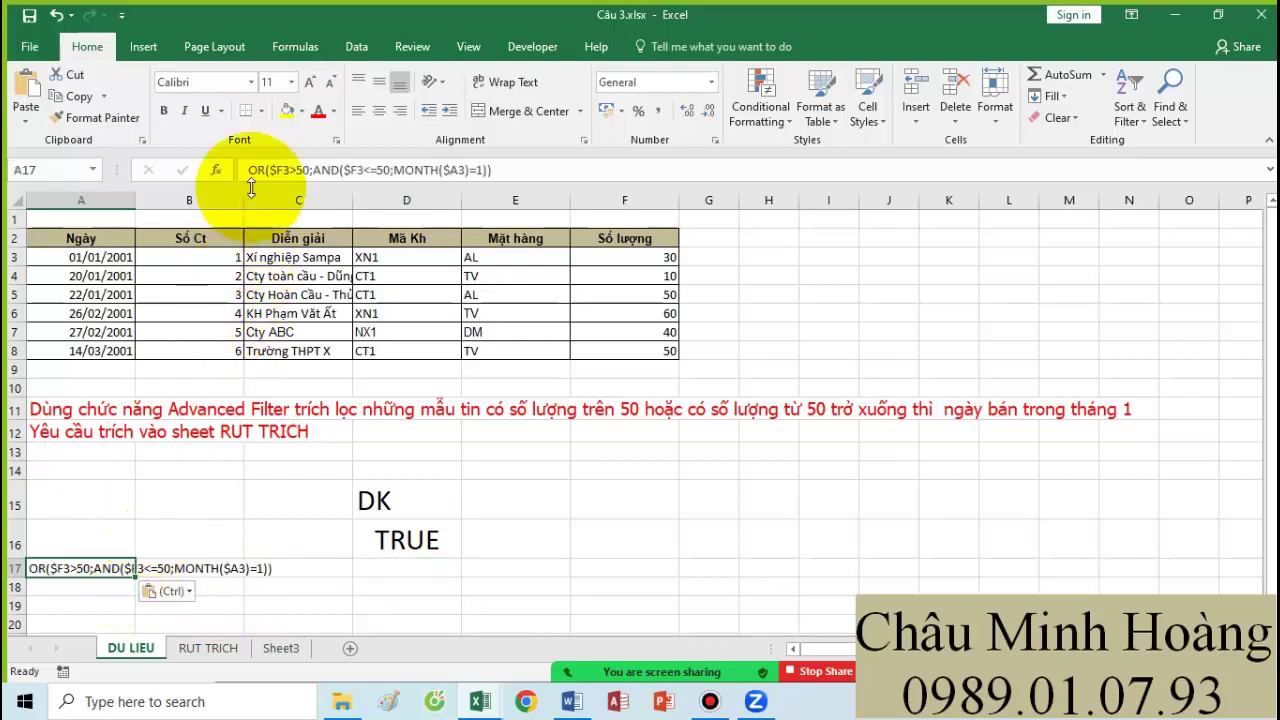
{"action": "left_click", "coordinate": [311, 82]}
{"action": "left_click", "coordinate": [311, 82]}
{"action": "left_click", "coordinate": [311, 82]}
{"action": "left_click", "coordinate": [311, 82]}
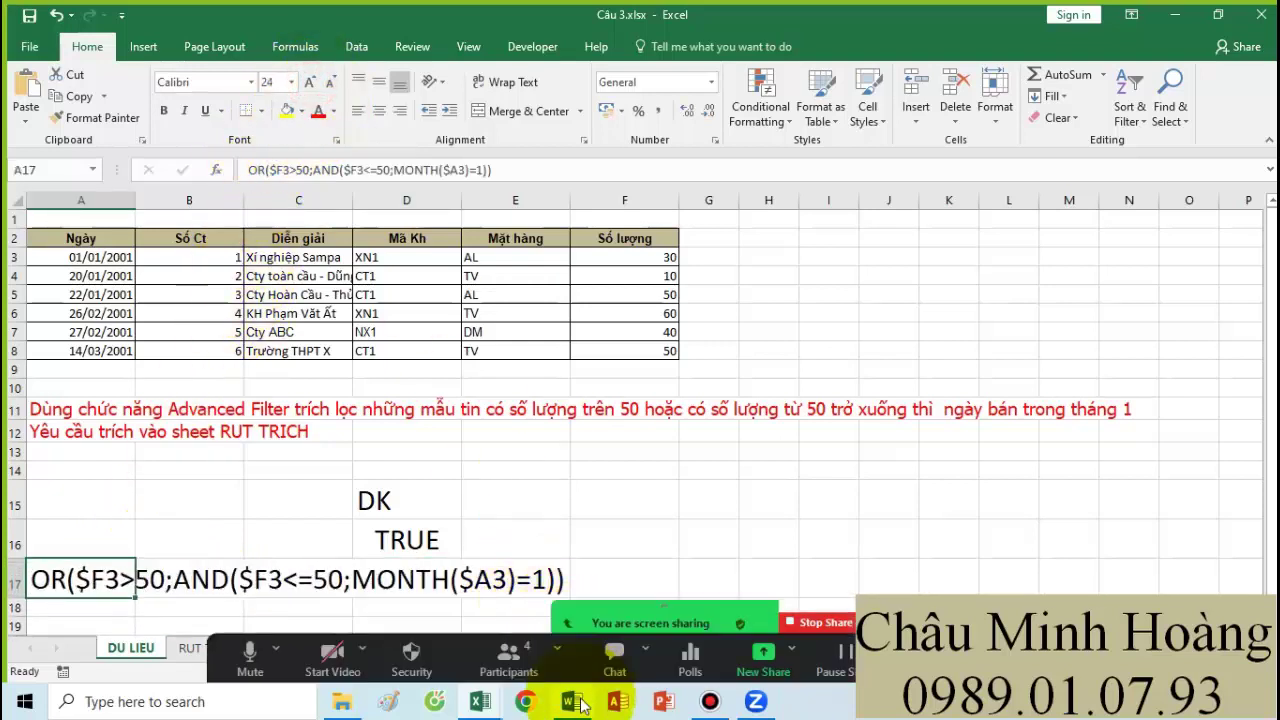
- Paste the copied OR formula after "Câu 3:" in the Word review document and return to the Câu 3.xlsx workbook
{"action": "left_click", "coordinate": [571, 701]}
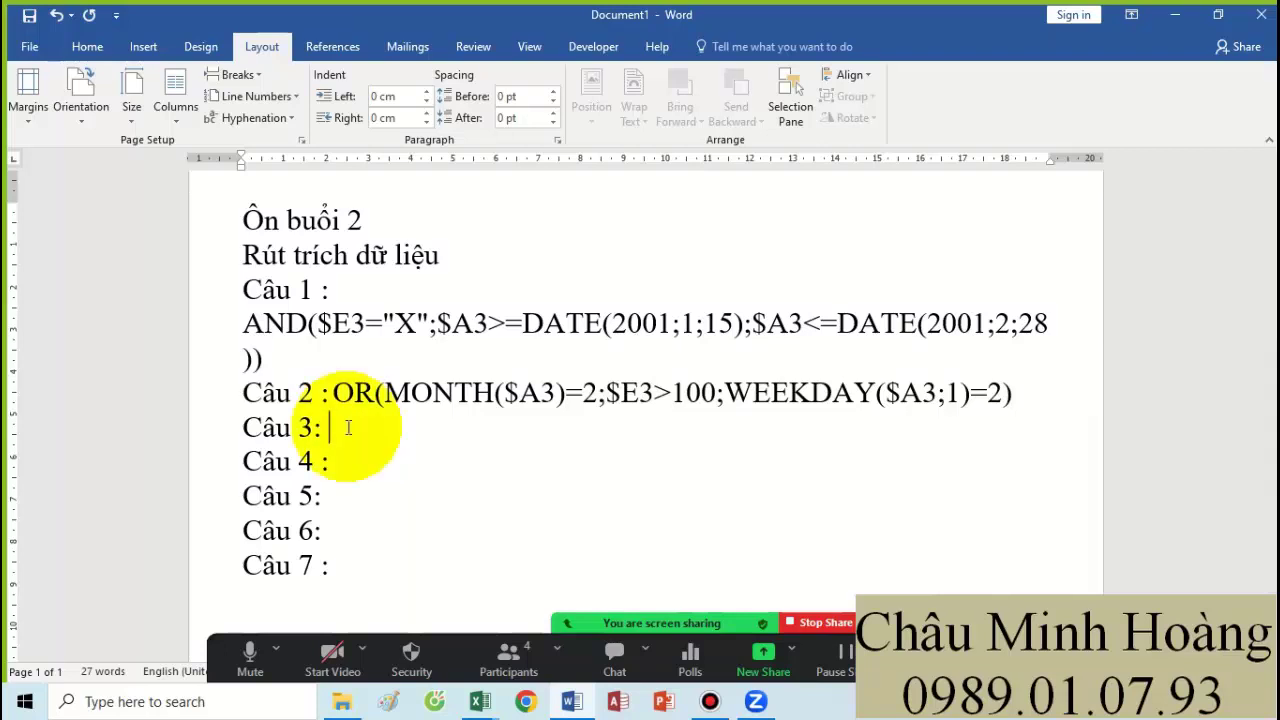
{"action": "key", "text": "ctrl+v"}
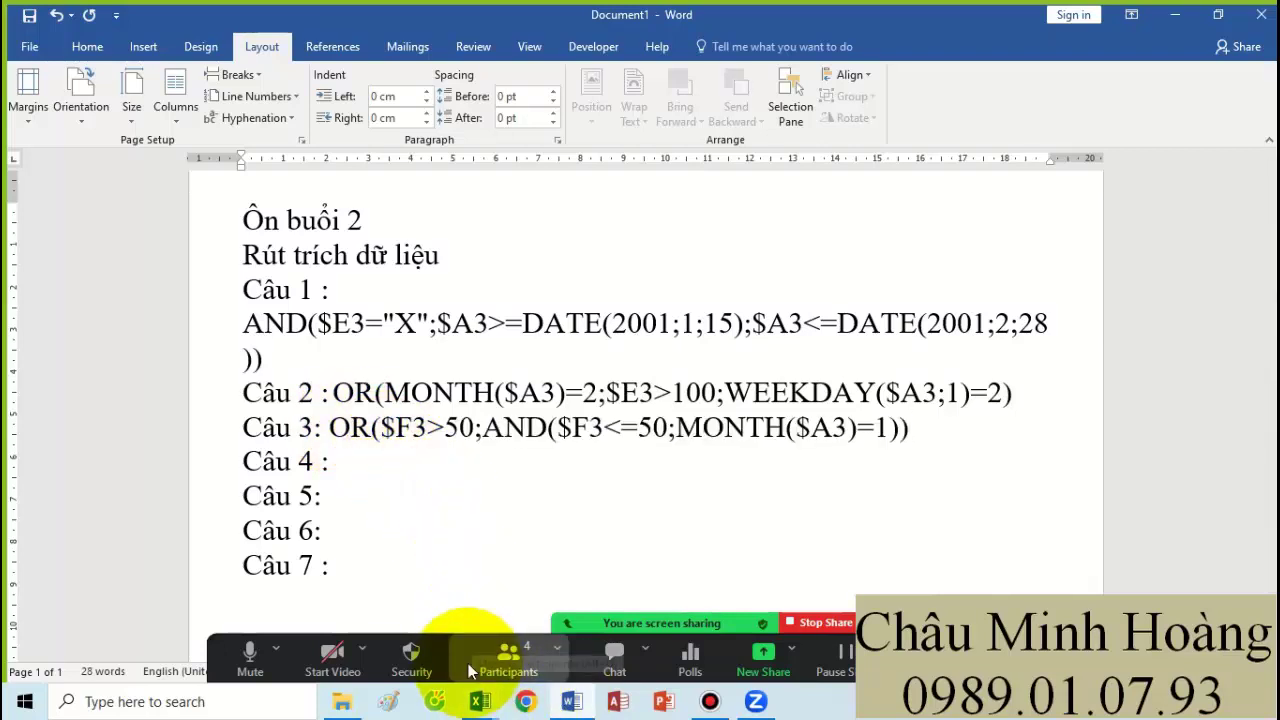
{"action": "mouse_move", "coordinate": [480, 701]}
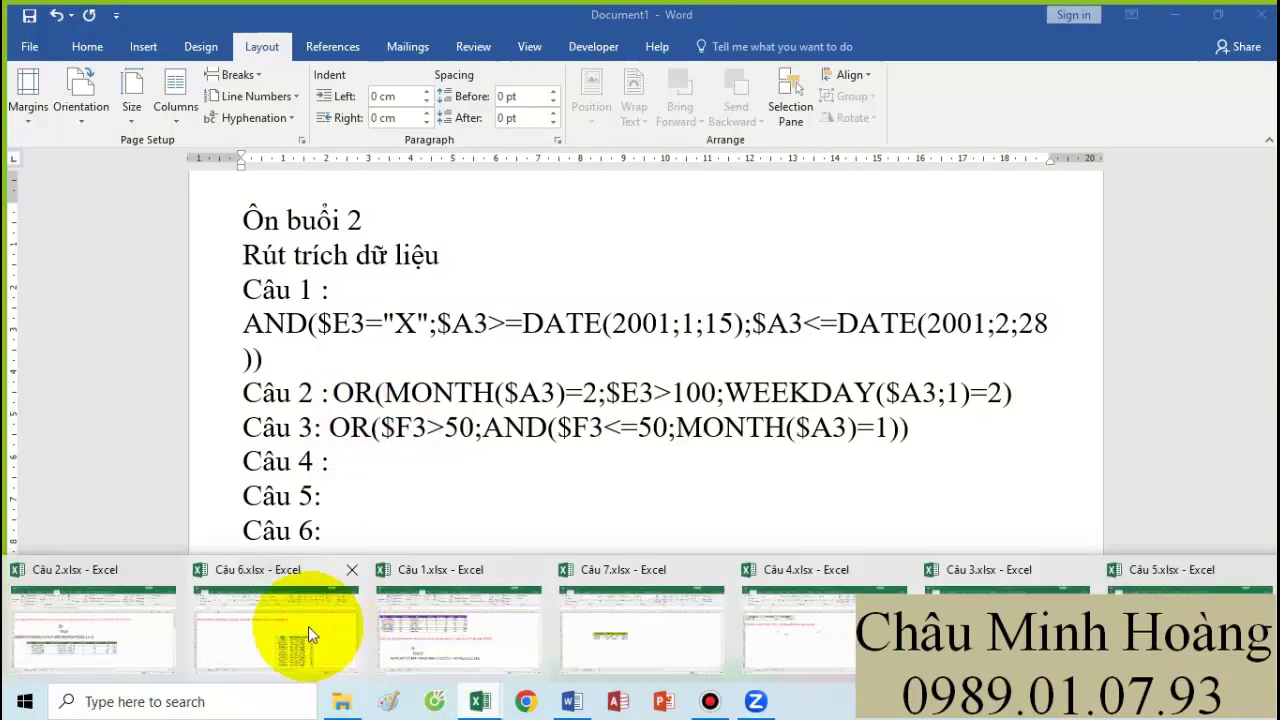
{"action": "left_click", "coordinate": [1000, 620]}
{"action": "left_click", "coordinate": [680, 534]}
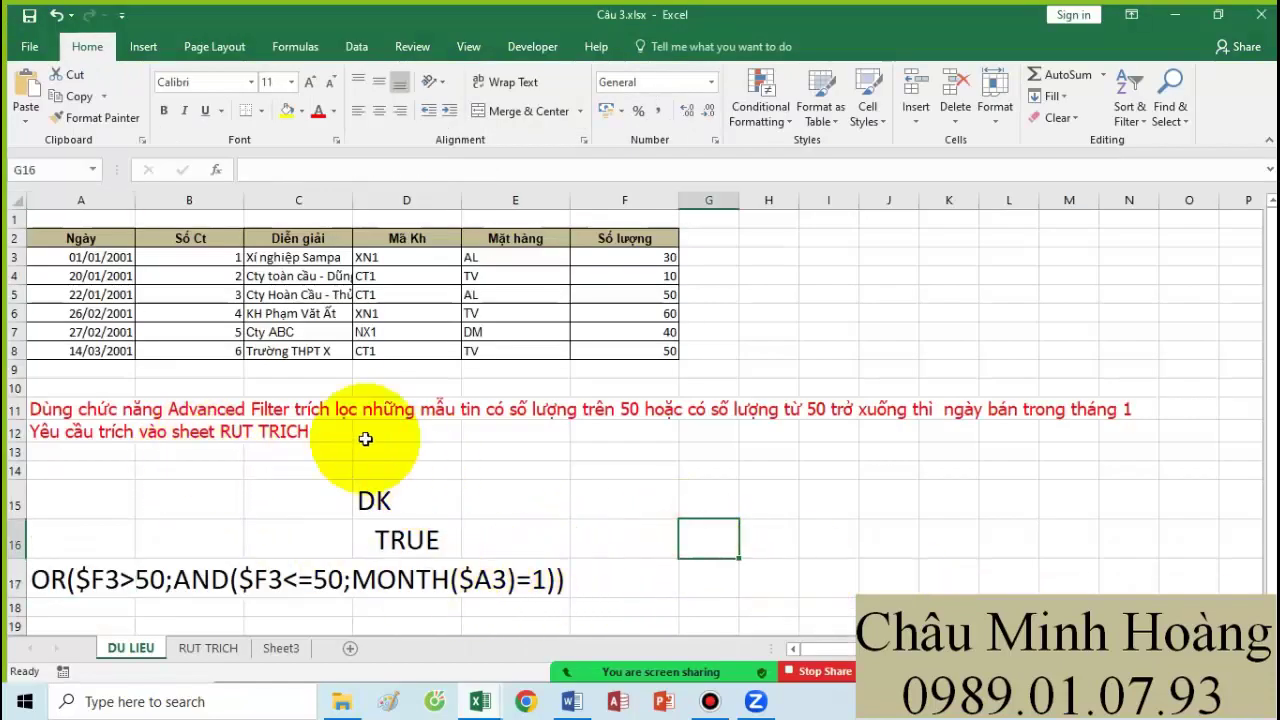
- Start Advanced Filter with results copied to another location and set the list range to A2:F8
{"action": "left_click", "coordinate": [370, 52]}
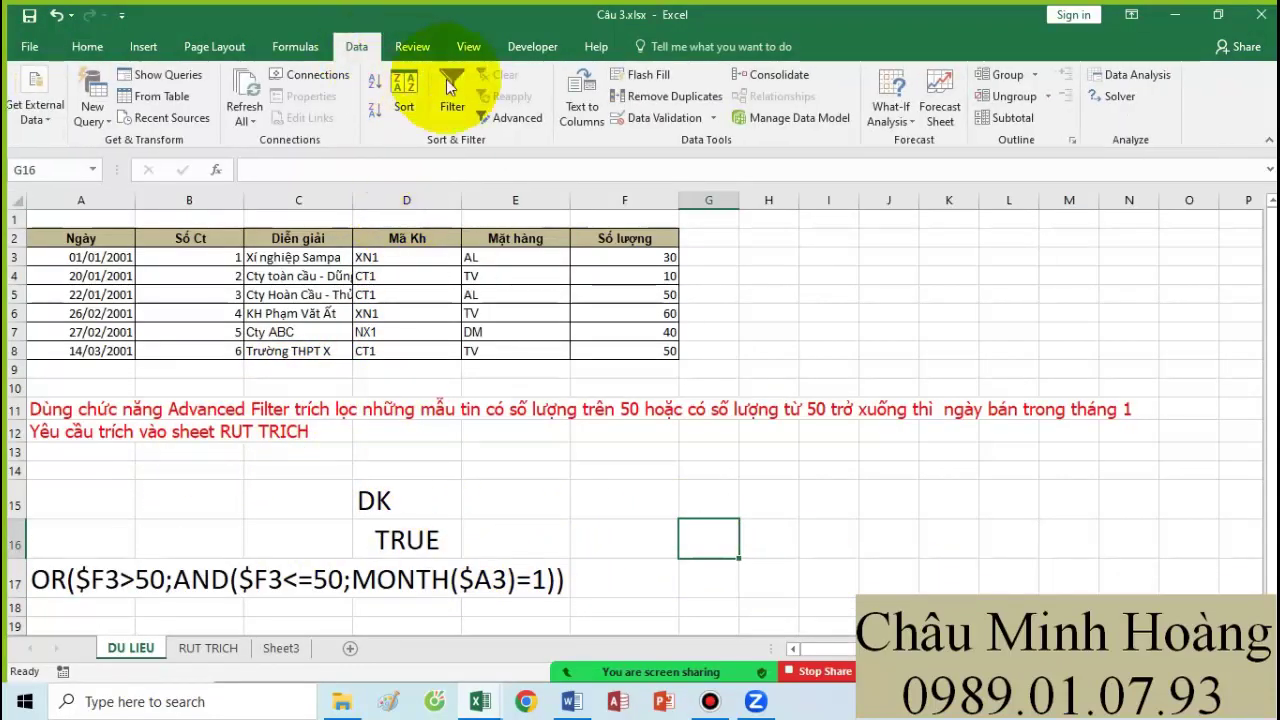
{"action": "left_click", "coordinate": [509, 110]}
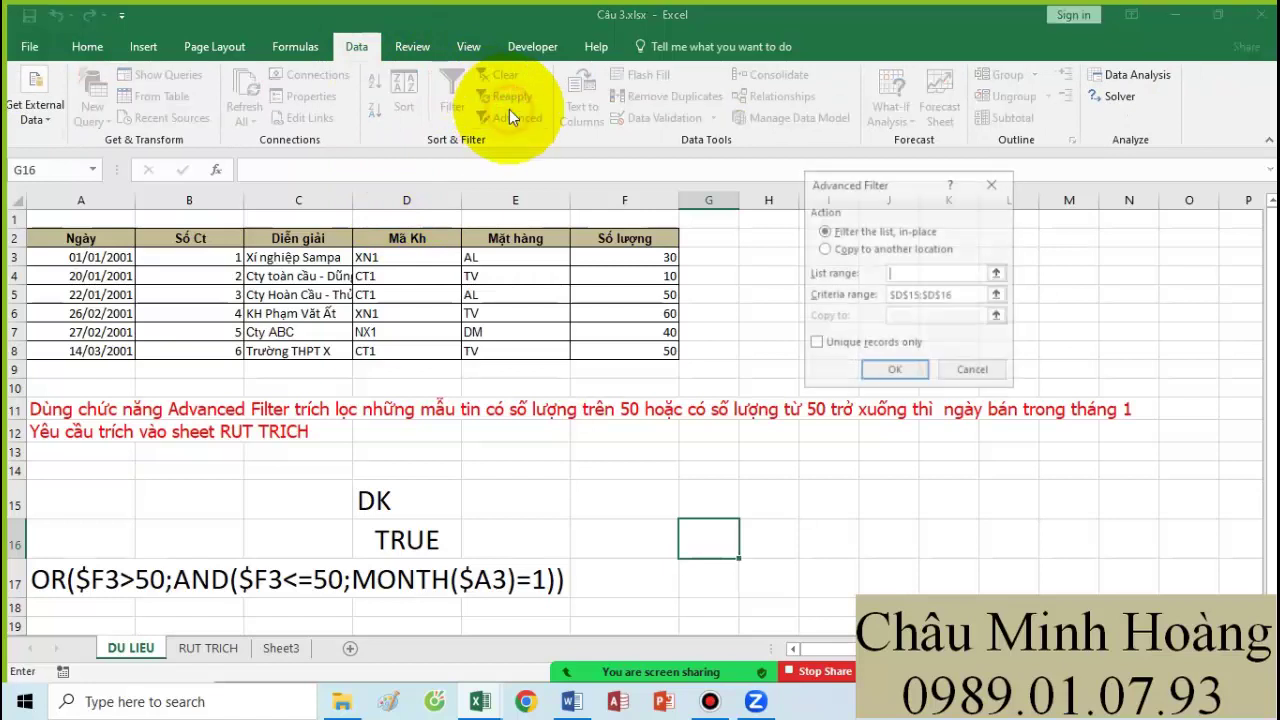
{"action": "left_click", "coordinate": [910, 245]}
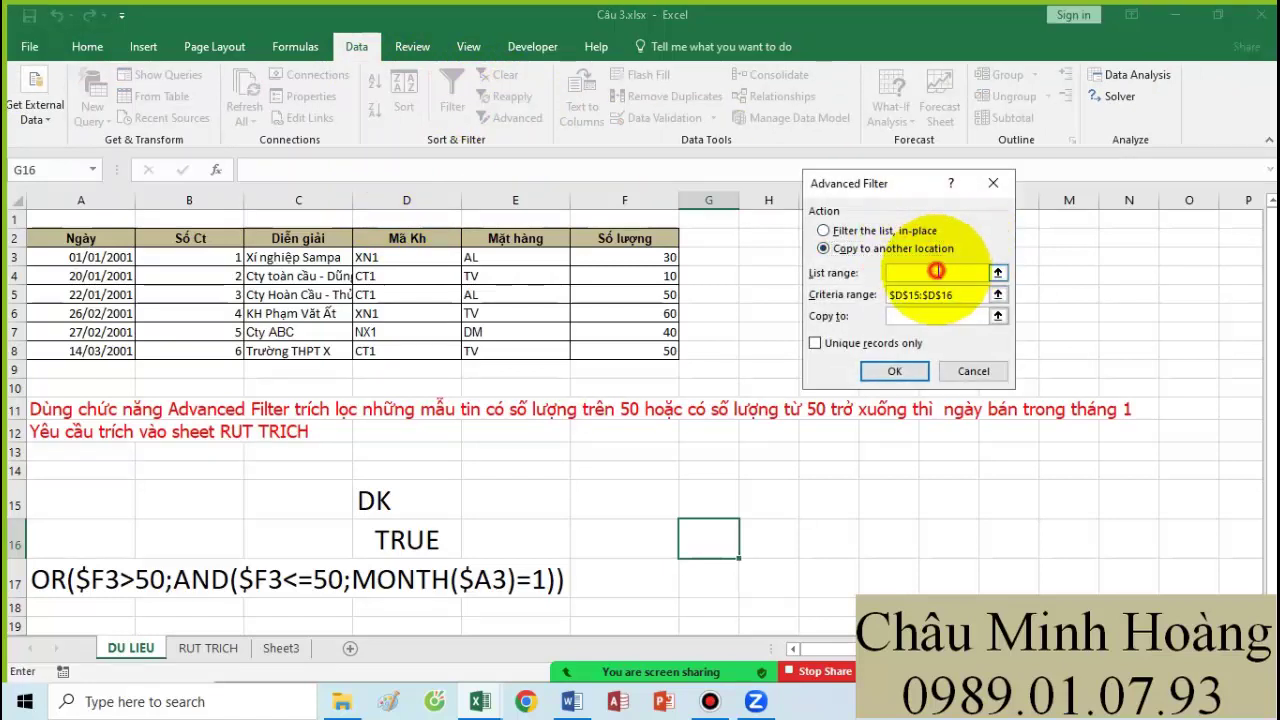
{"action": "left_click", "coordinate": [936, 270]}
{"action": "left_click_drag", "start_coordinate": [70, 238], "coordinate": [645, 347]}
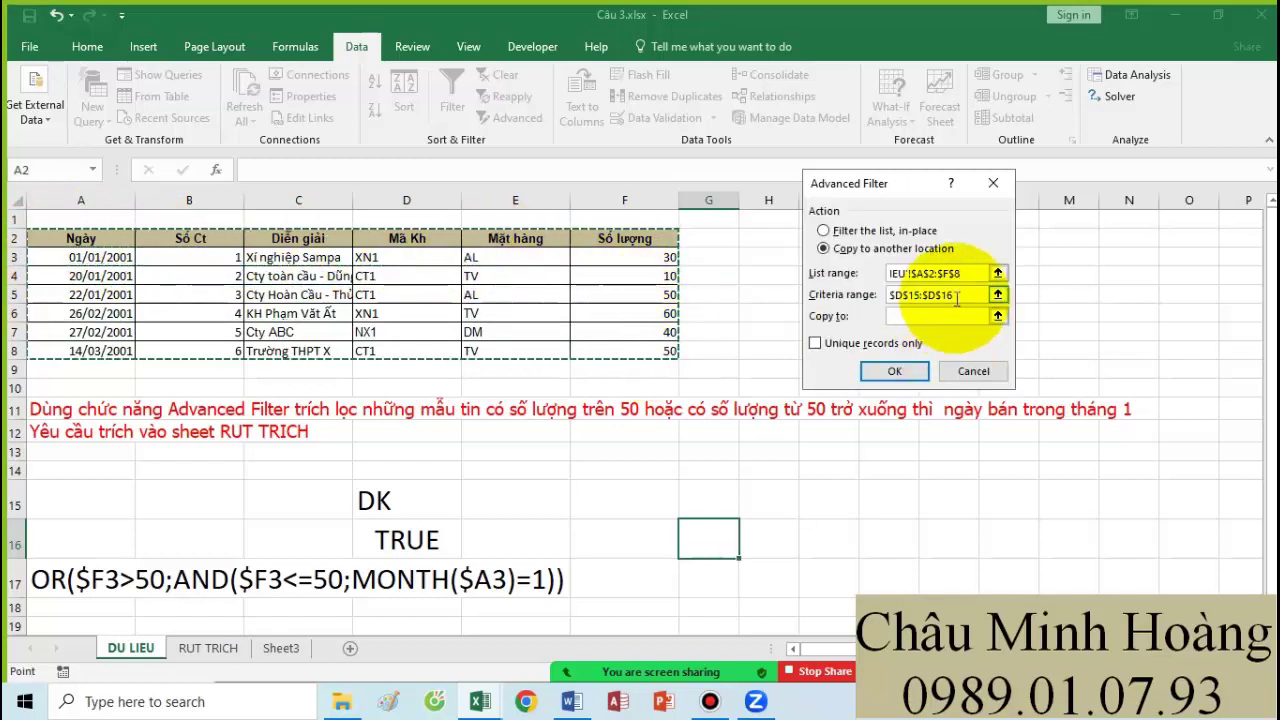
- Set the criteria range to D15:D16 and the output location to B19, and run the advanced filter
{"action": "left_click", "coordinate": [965, 294]}
{"action": "left_click_drag", "start_coordinate": [463, 491], "coordinate": [430, 540]}
{"action": "left_click", "coordinate": [897, 318]}
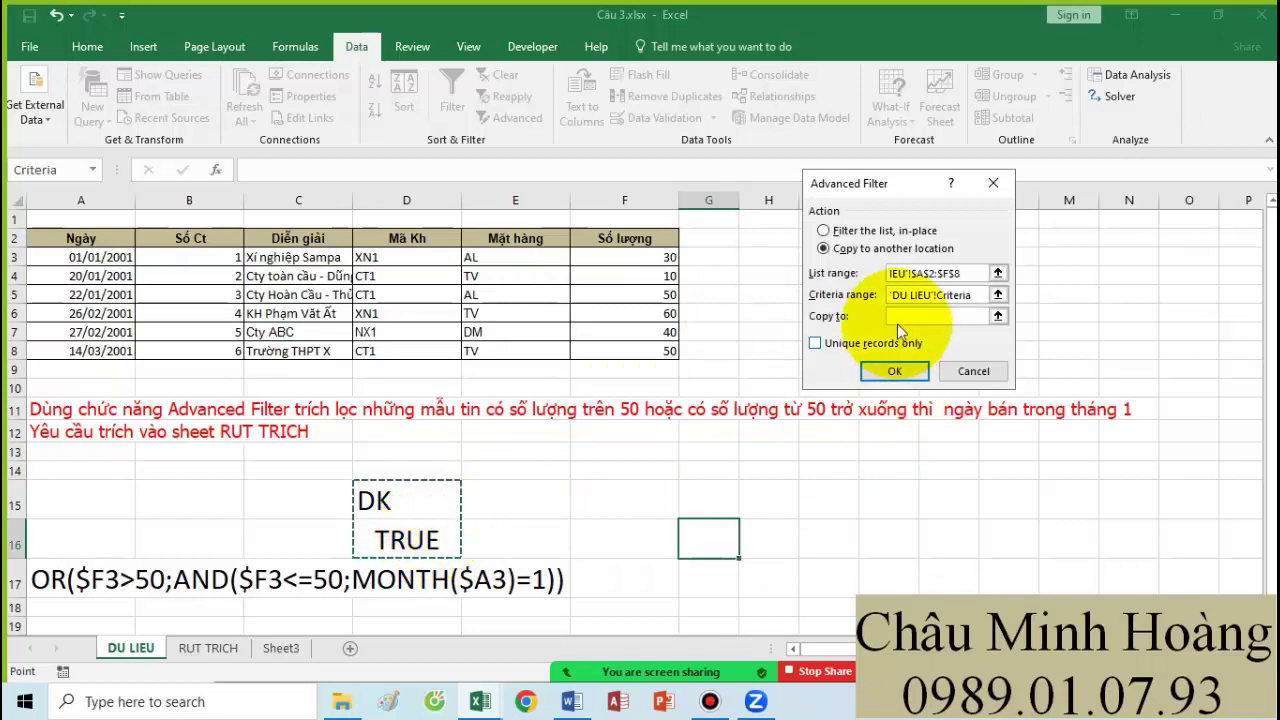
{"action": "scroll", "coordinate": [257, 502], "scroll_direction": "down", "scroll_amount": 2}
{"action": "left_click", "coordinate": [212, 518]}
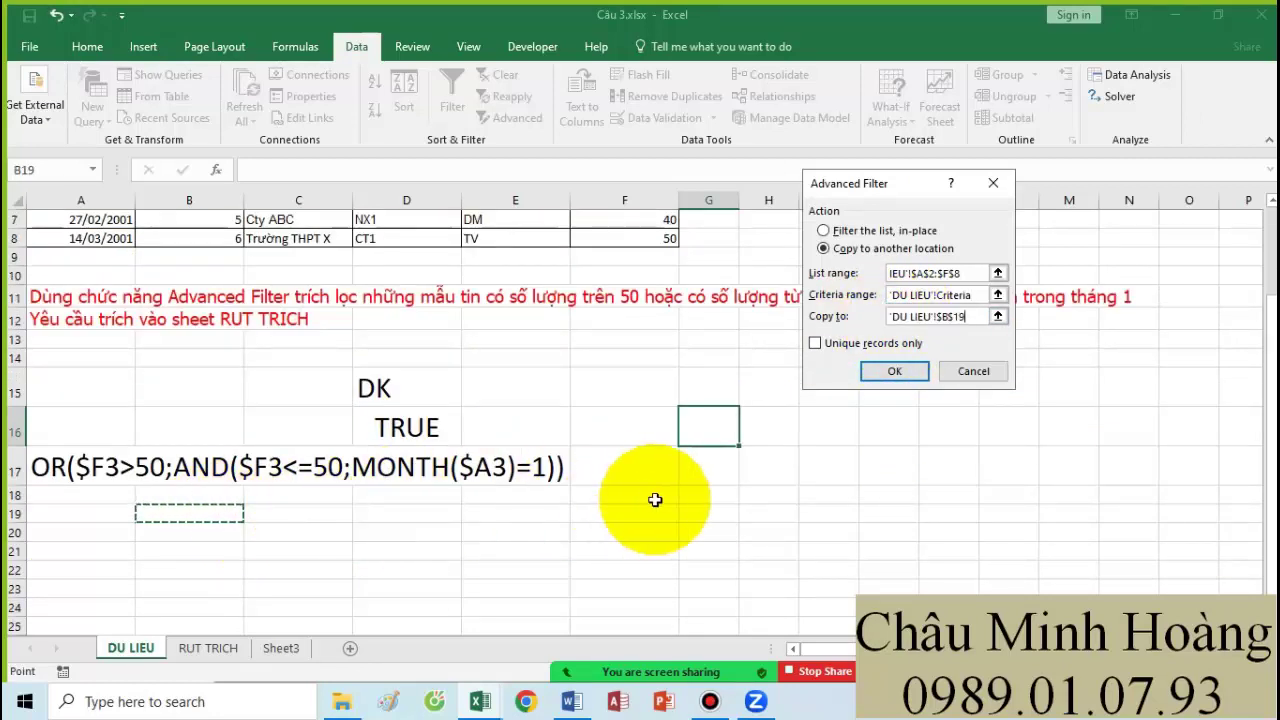
{"action": "scroll", "coordinate": [528, 507], "scroll_direction": "down", "scroll_amount": 1}
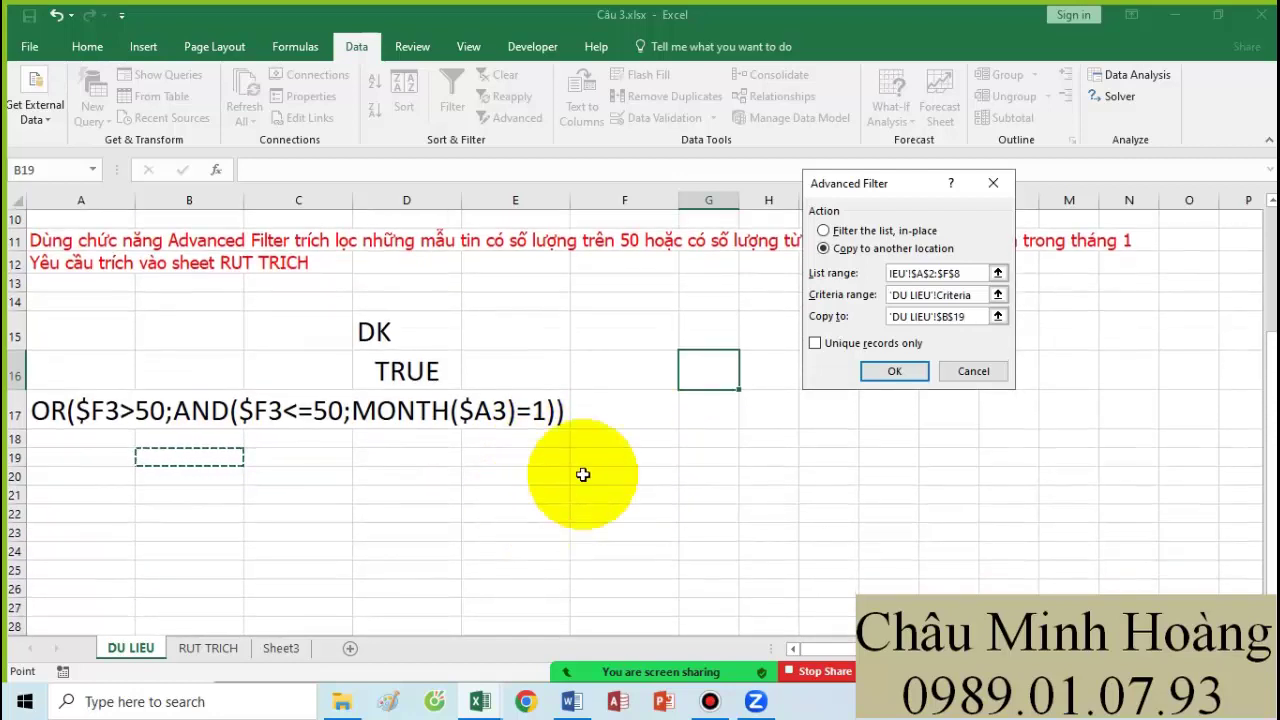
{"action": "left_click", "coordinate": [903, 378]}
- Move the extracted results in B19:G23 to the RUT TRICH sheet, starting at C3
{"action": "left_click_drag", "start_coordinate": [154, 456], "coordinate": [710, 527]}
{"action": "key", "text": "ctrl+c"}
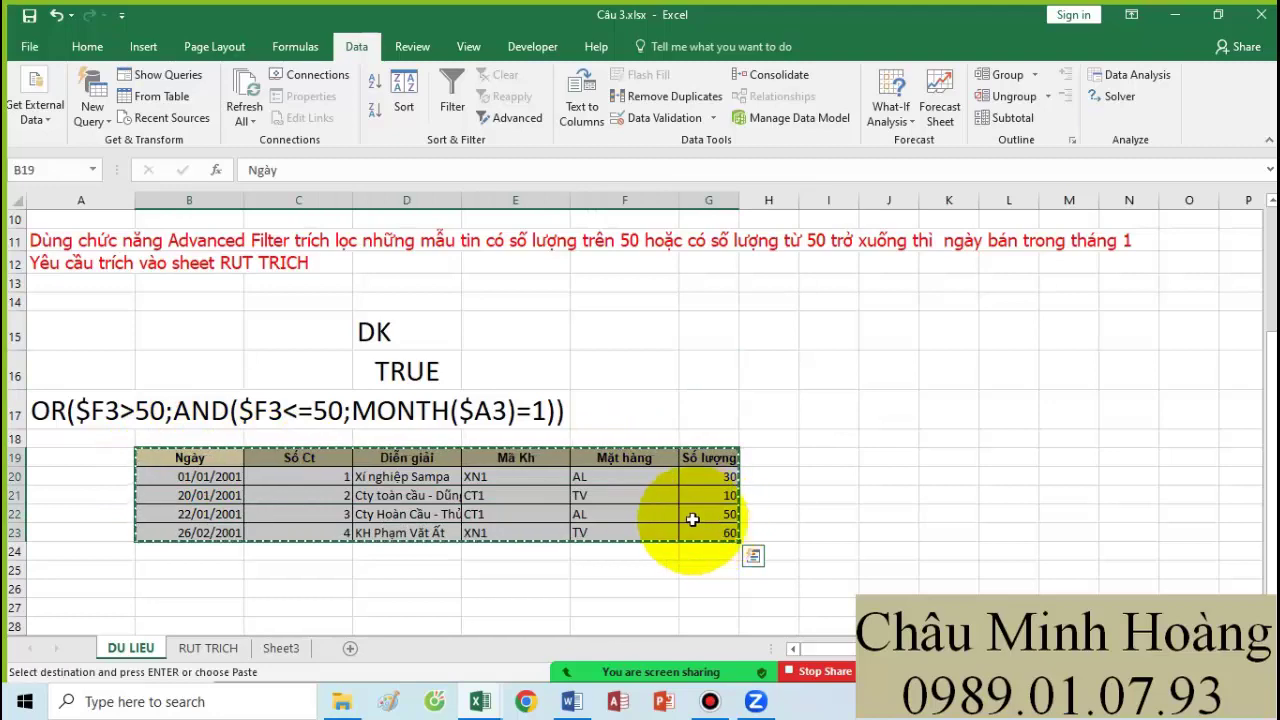
{"action": "left_click", "coordinate": [236, 646]}
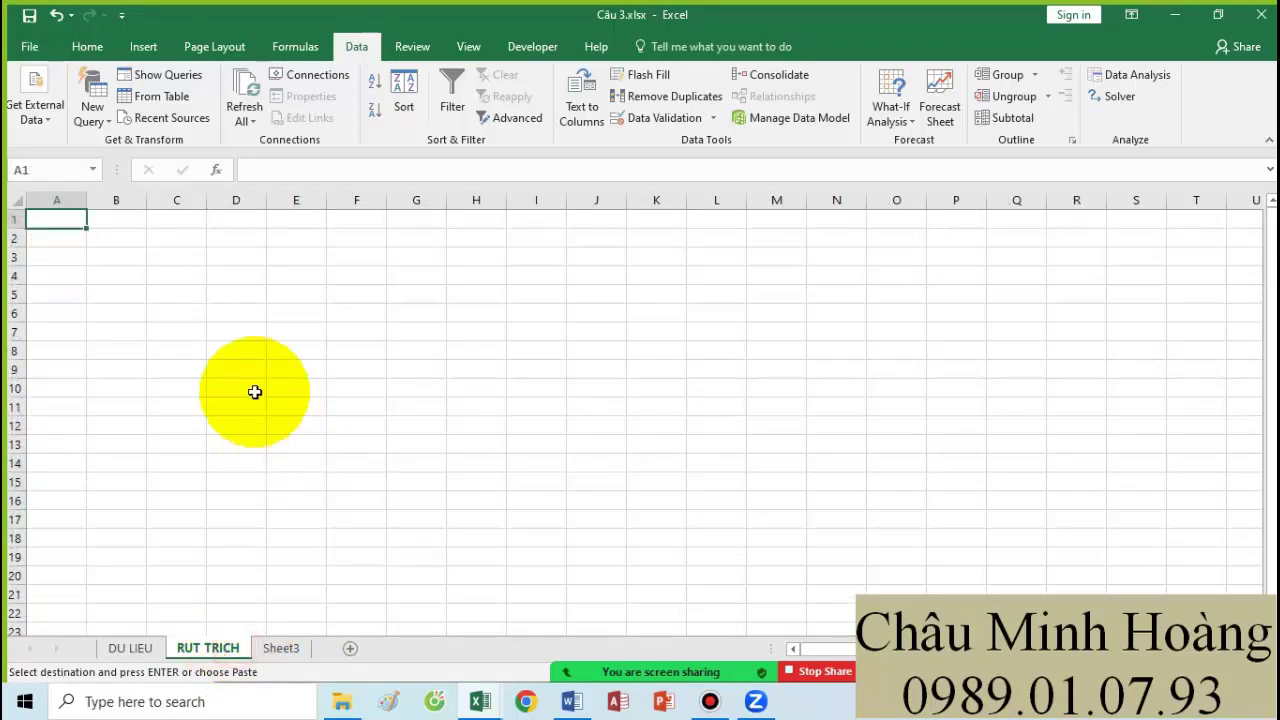
{"action": "key", "text": "Return"}
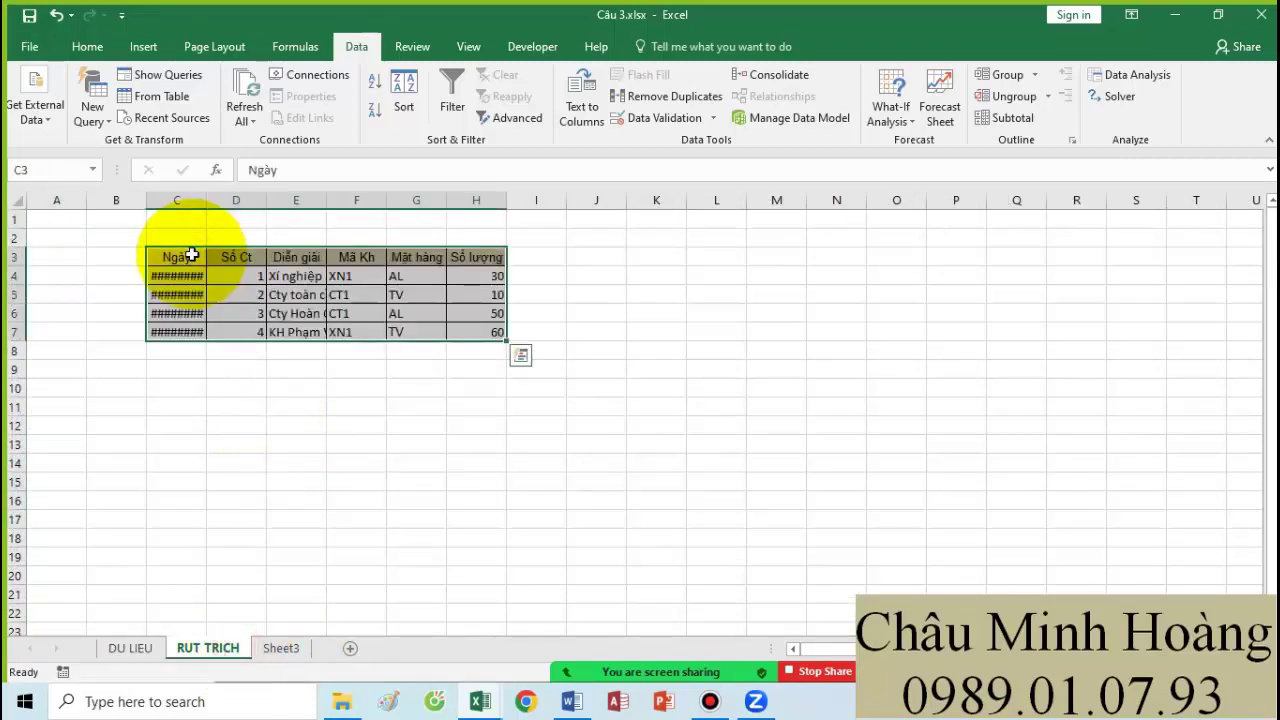
- Autofit column C on the RUT TRICH sheet so the dates in the Ngày column fit
{"action": "double_click", "coordinate": [203, 195]}
{"action": "scroll", "coordinate": [614, 429], "scroll_direction": "up", "scroll_amount": 3, "text": "ctrl"}
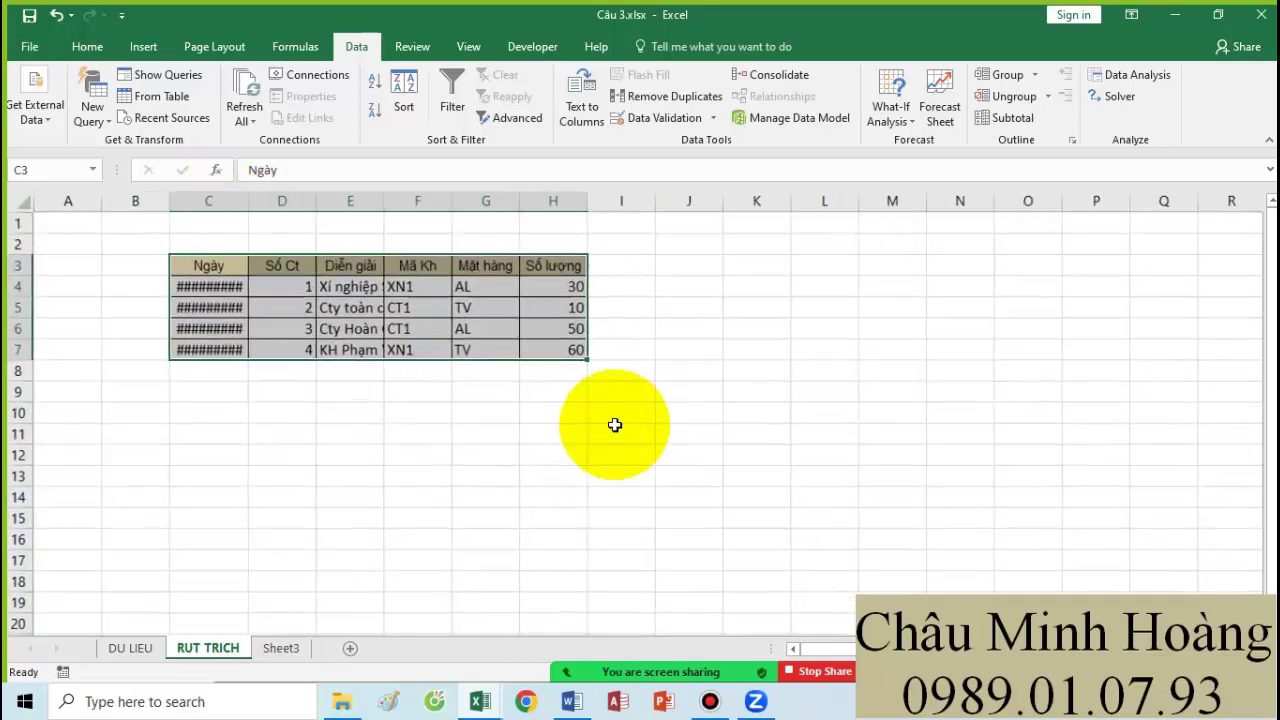
{"action": "double_click", "coordinate": [315, 210]}
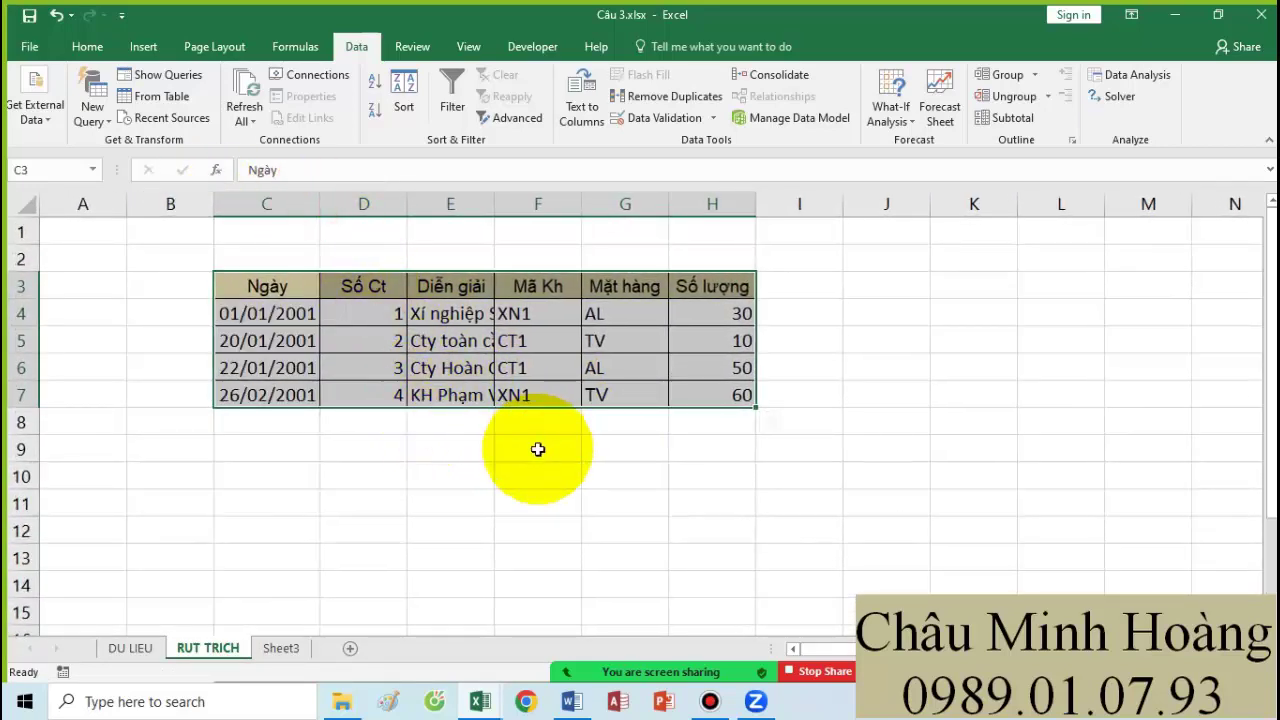
- Return to the DU LIEU sheet, switch to the Câu 4.xlsx workbook and clear the existing filter on Sheet1
{"action": "left_click", "coordinate": [135, 648]}
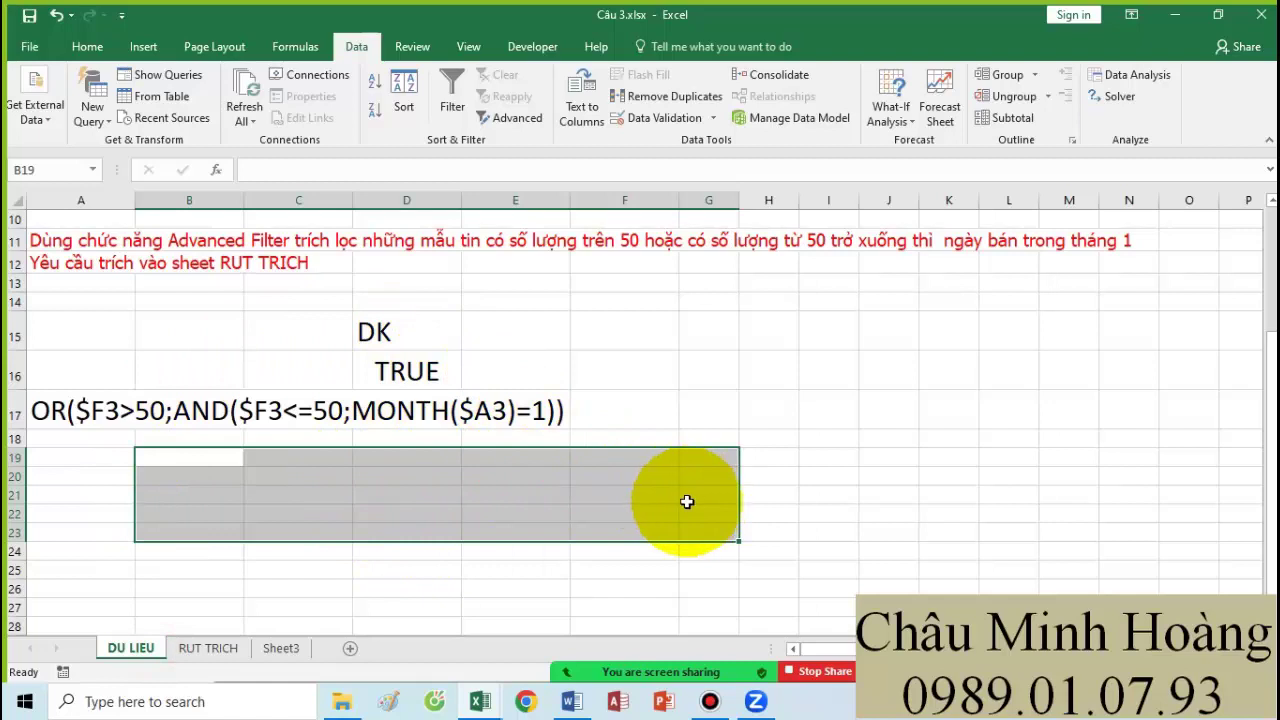
{"action": "left_click", "coordinate": [480, 702]}
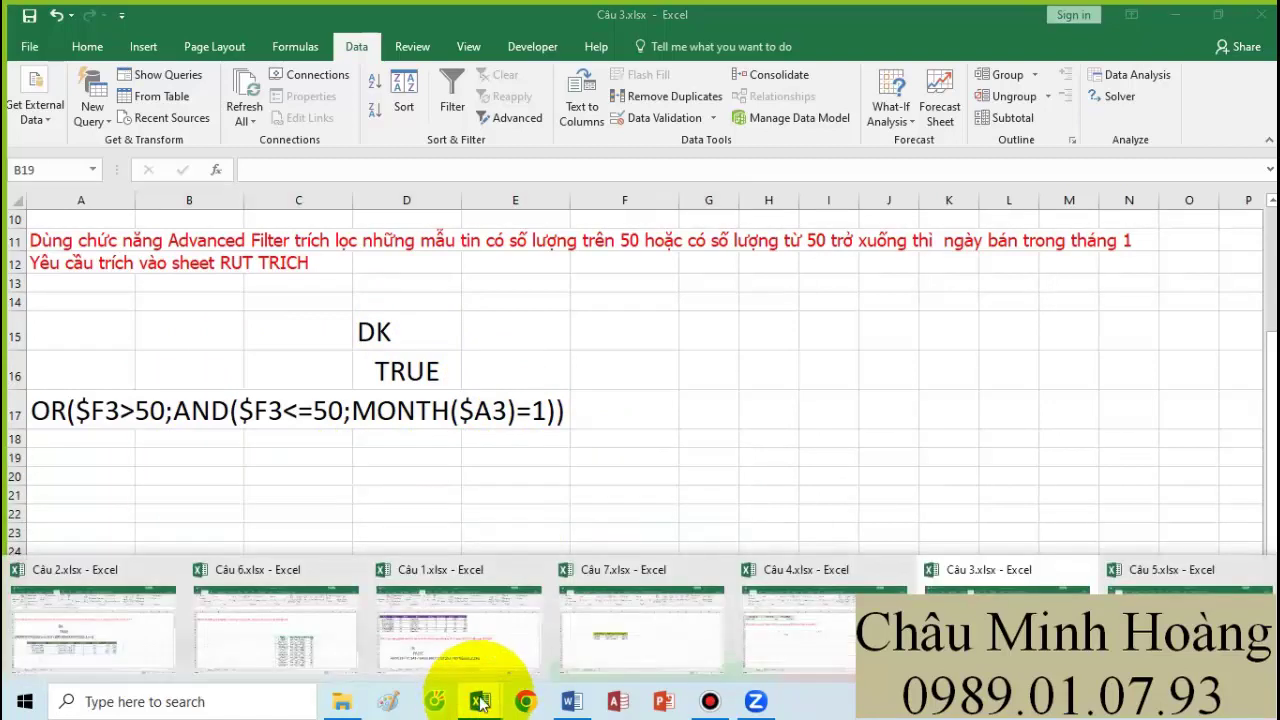
{"action": "left_click", "coordinate": [845, 632]}
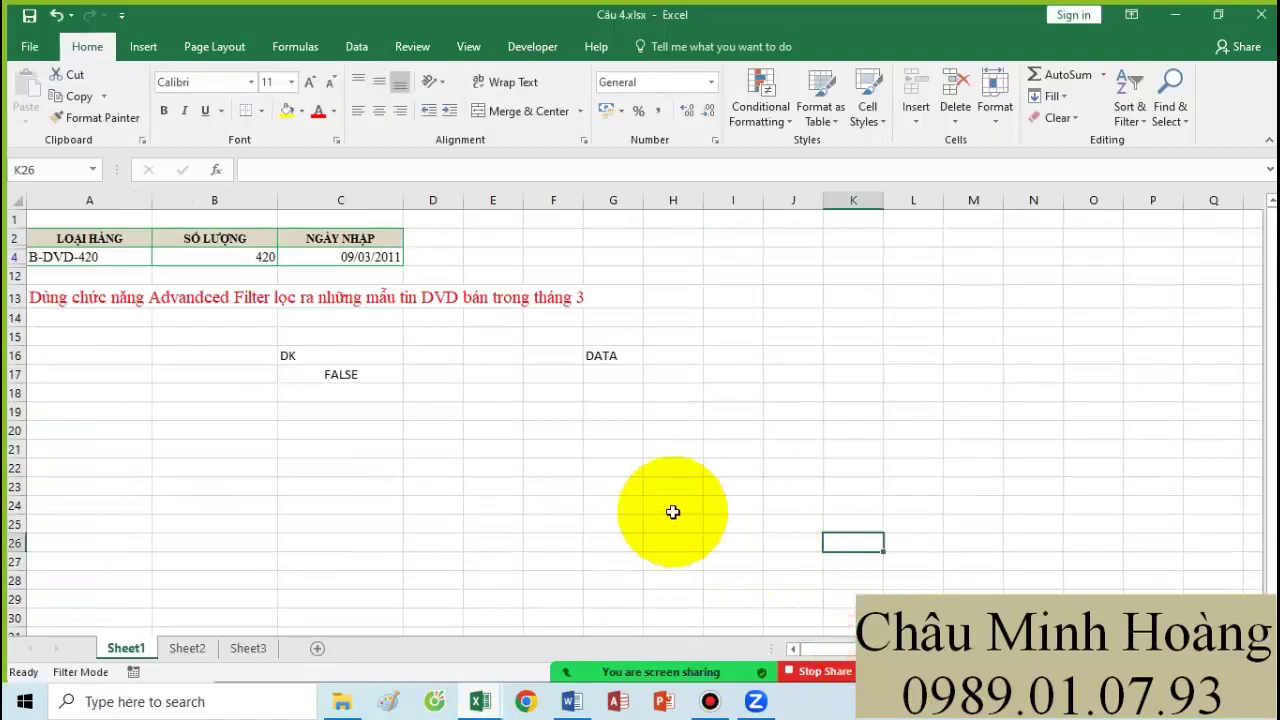
{"action": "left_click", "coordinate": [671, 508]}
{"action": "left_click_drag", "start_coordinate": [251, 321], "coordinate": [690, 470]}
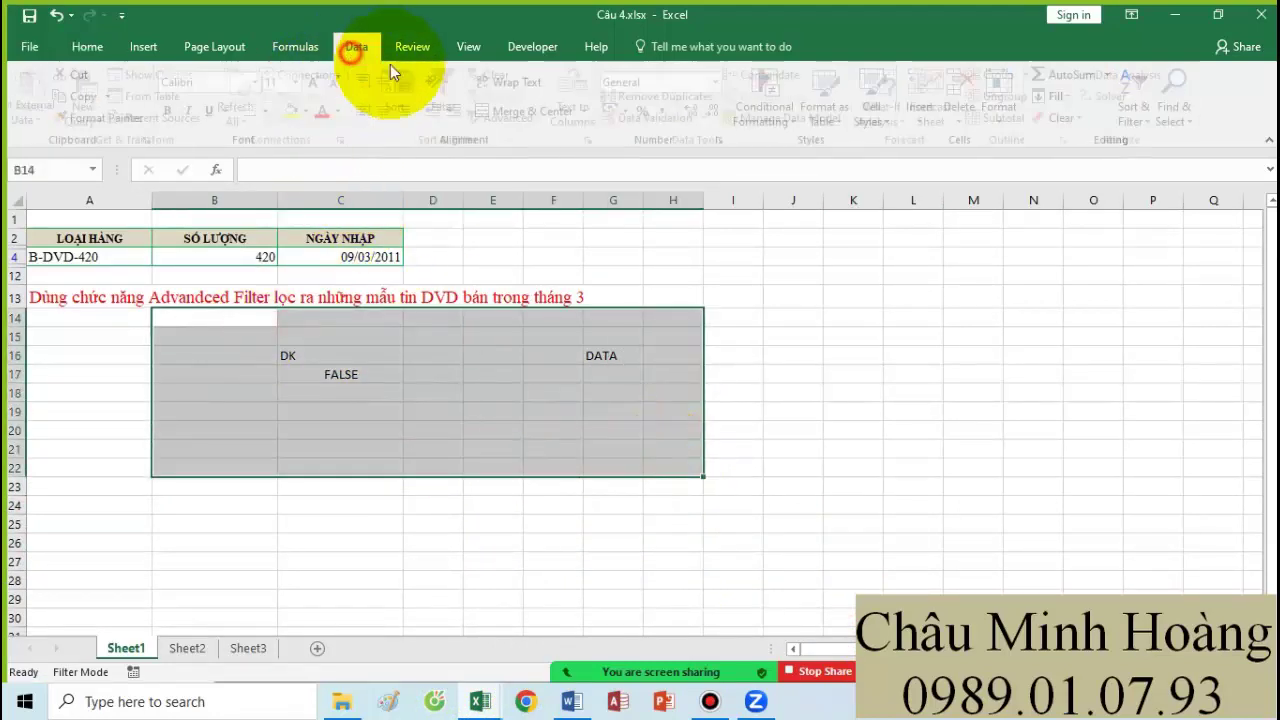
{"action": "left_click", "coordinate": [357, 47]}
{"action": "left_click", "coordinate": [500, 75]}
{"action": "left_click", "coordinate": [463, 452]}
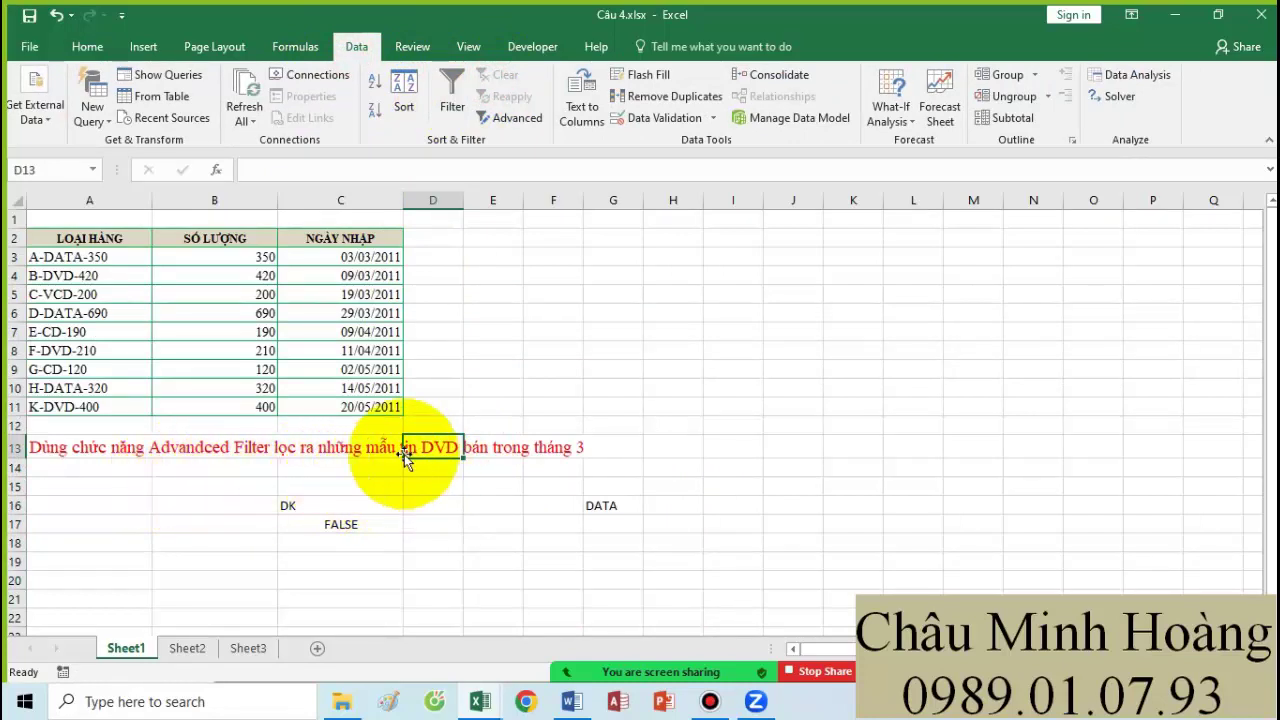
- Review the exercise text in row 13 and set the font size of the criteria cells C16:C17 to 26
{"action": "left_click_drag", "start_coordinate": [35, 447], "coordinate": [568, 441]}
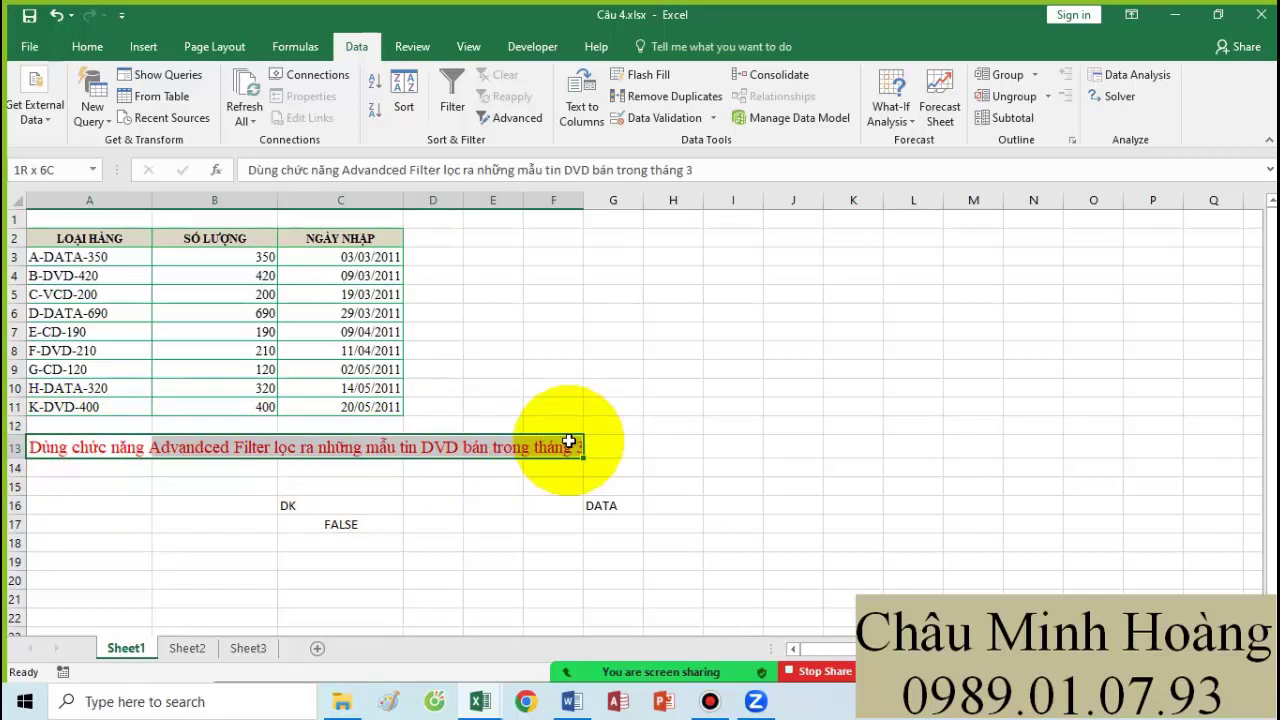
{"action": "left_click_drag", "start_coordinate": [383, 507], "coordinate": [363, 522]}
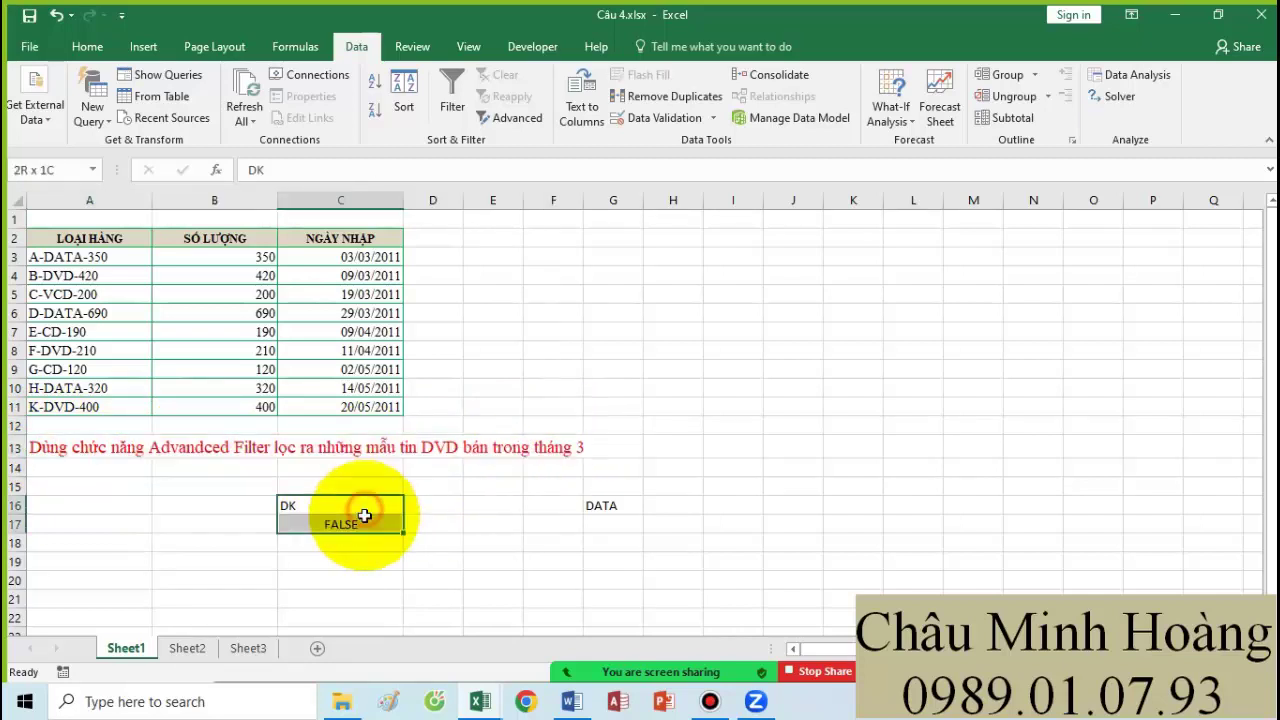
{"action": "left_click", "coordinate": [100, 48]}
{"action": "left_click", "coordinate": [307, 82]}
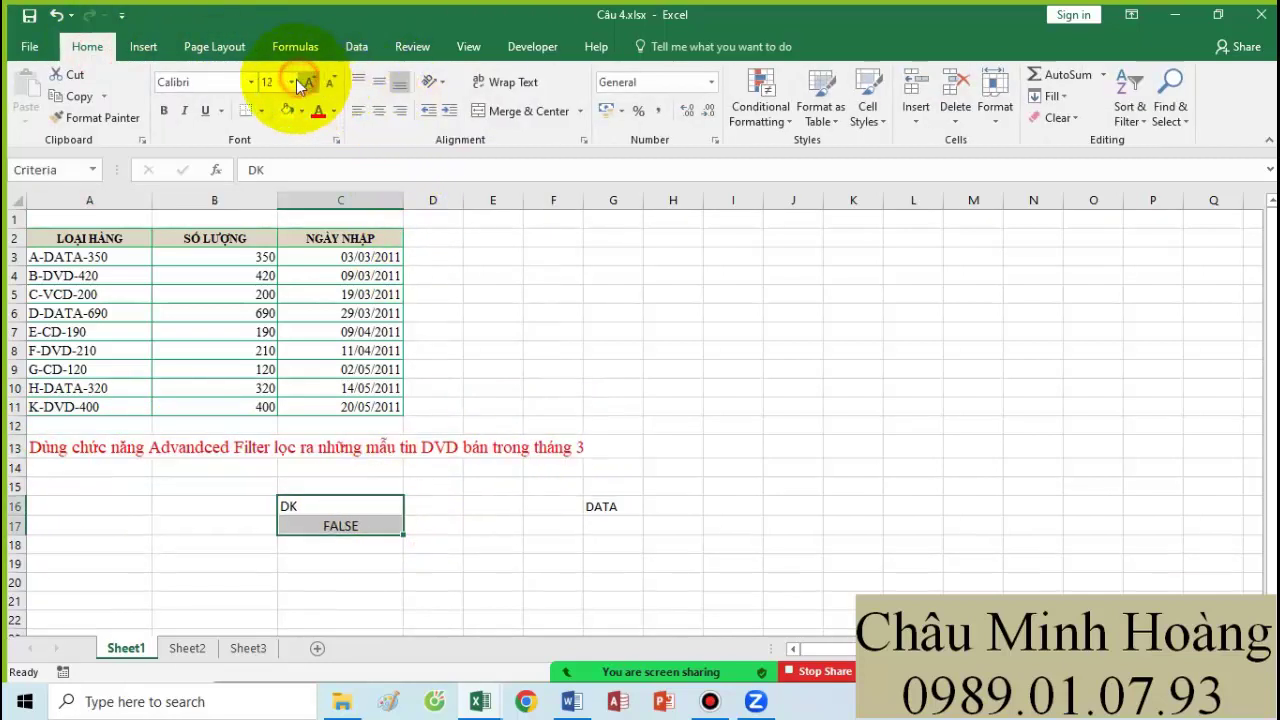
{"action": "left_click", "coordinate": [291, 82]}
{"action": "left_click", "coordinate": [279, 305]}
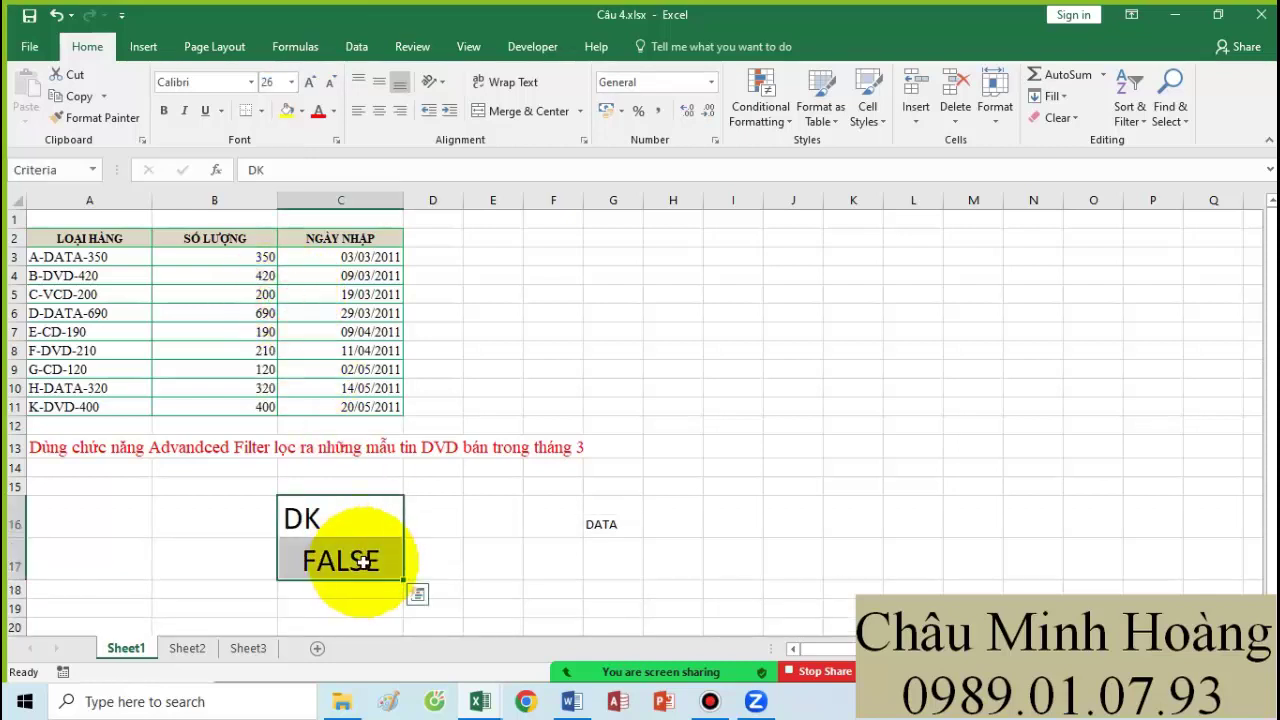
- Review the criteria formula in C17 and simplify the -4-2 after LEN(A3) to -6
{"action": "double_click", "coordinate": [309, 557]}
{"action": "left_click", "coordinate": [358, 553]}
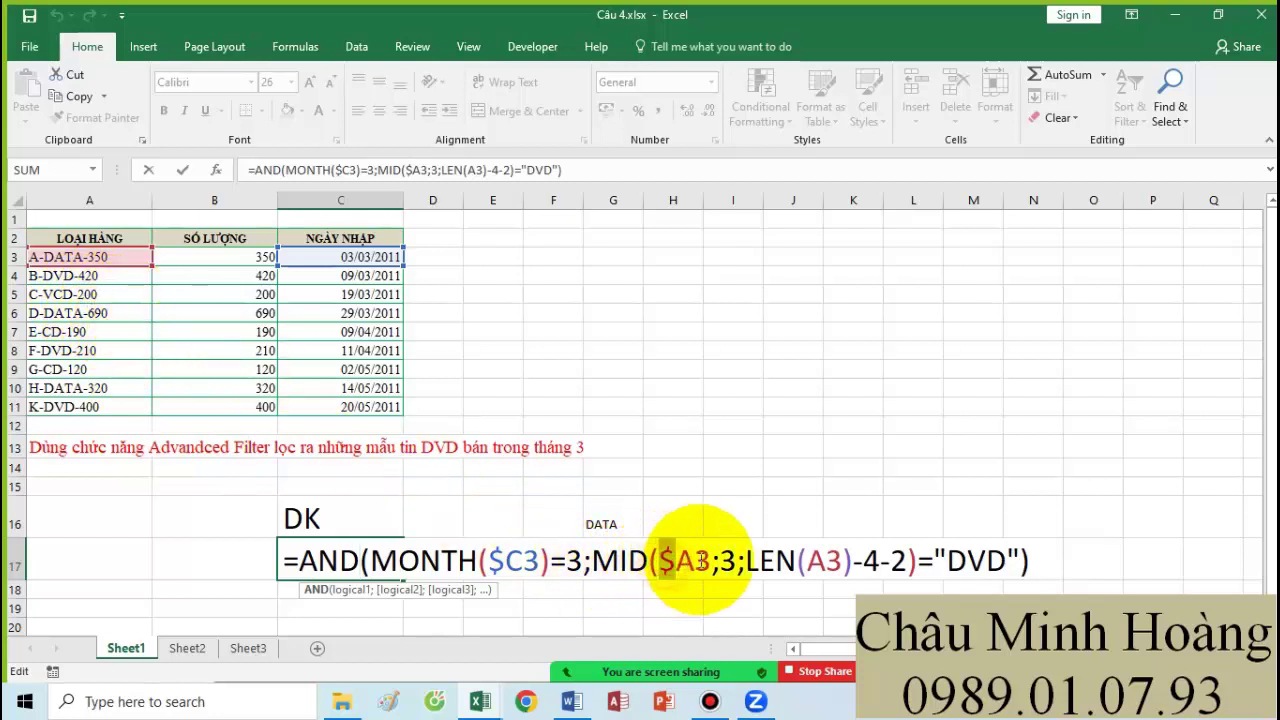
{"action": "left_click_drag", "start_coordinate": [698, 560], "coordinate": [712, 560]}
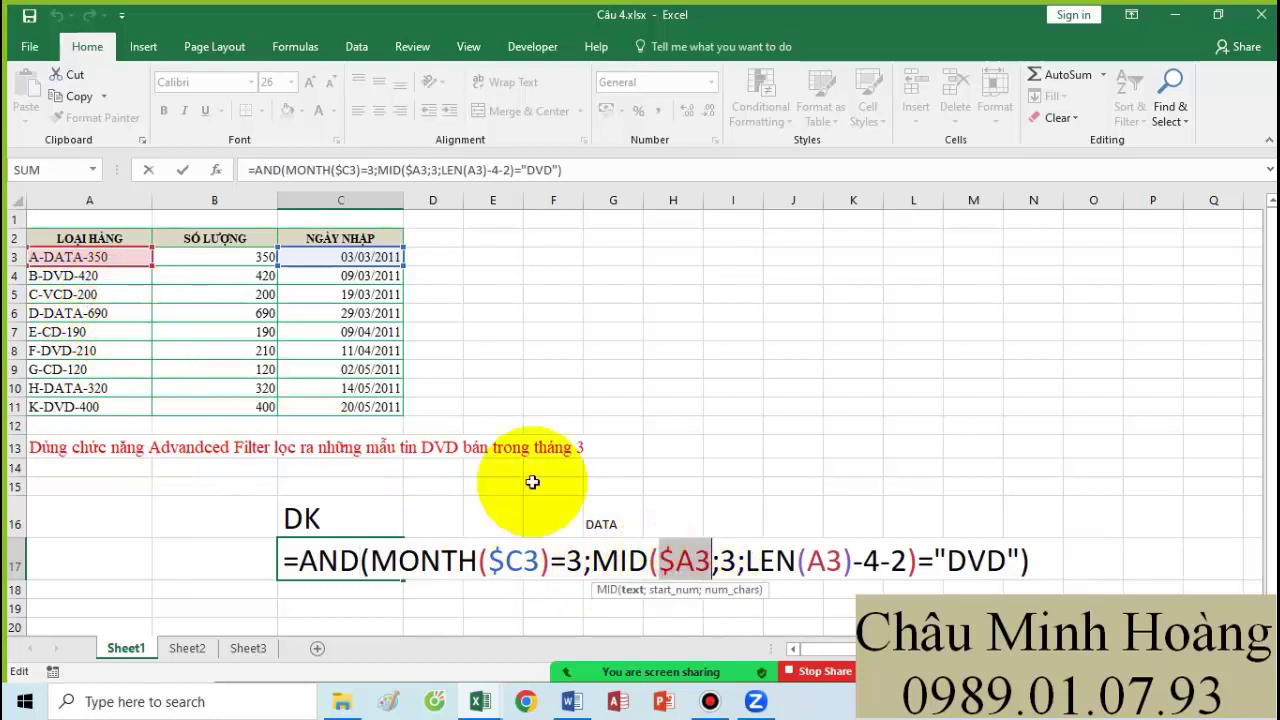
{"action": "double_click", "coordinate": [728, 563]}
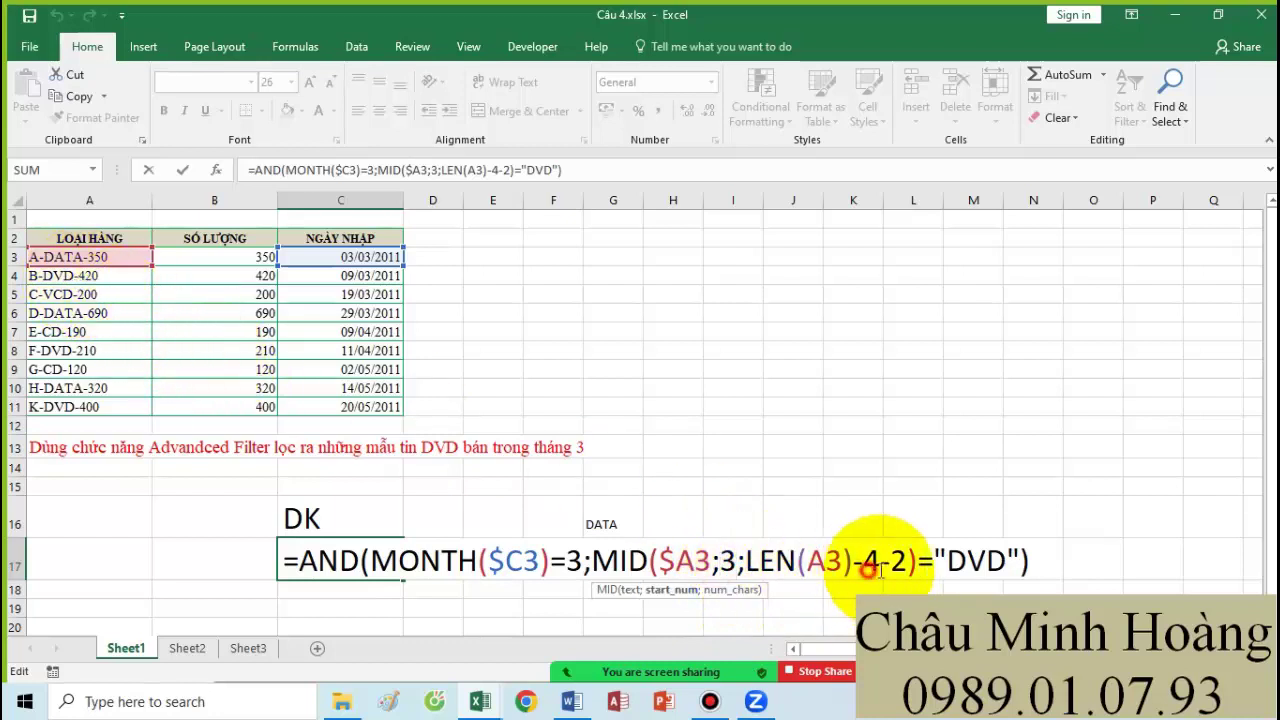
{"action": "left_click_drag", "start_coordinate": [864, 563], "coordinate": [906, 563]}
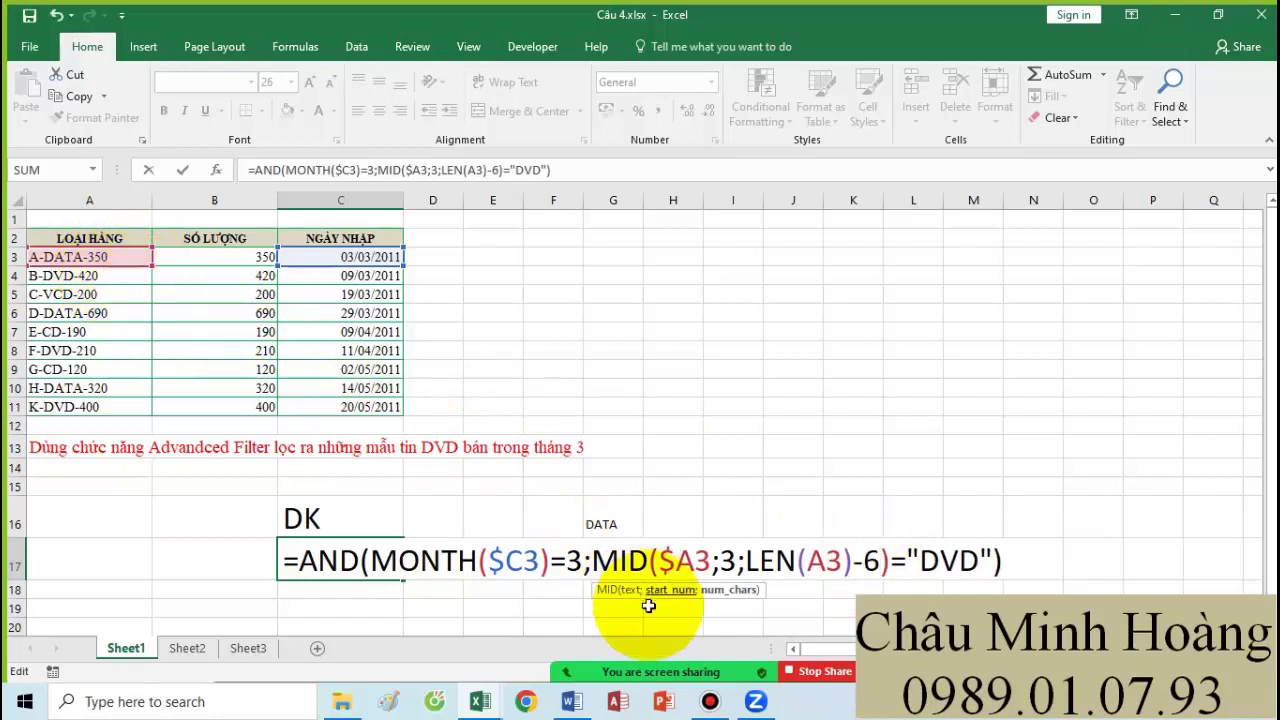
- Copy the C17 formula text without its equals sign into A18 and set the font size there to 24
{"action": "left_click_drag", "start_coordinate": [286, 561], "coordinate": [1077, 565]}
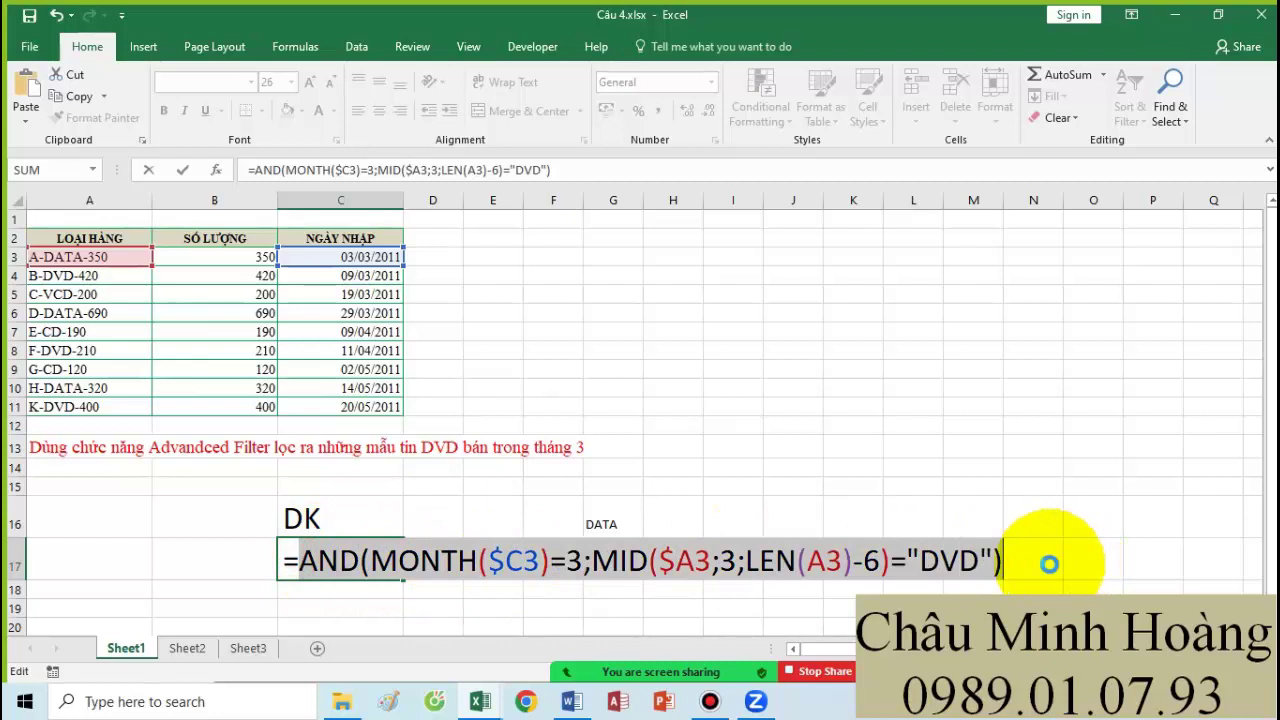
{"action": "key", "text": "Return"}
{"action": "scroll", "coordinate": [160, 555], "scroll_direction": "down", "scroll_amount": 1}
{"action": "left_click", "coordinate": [128, 529]}
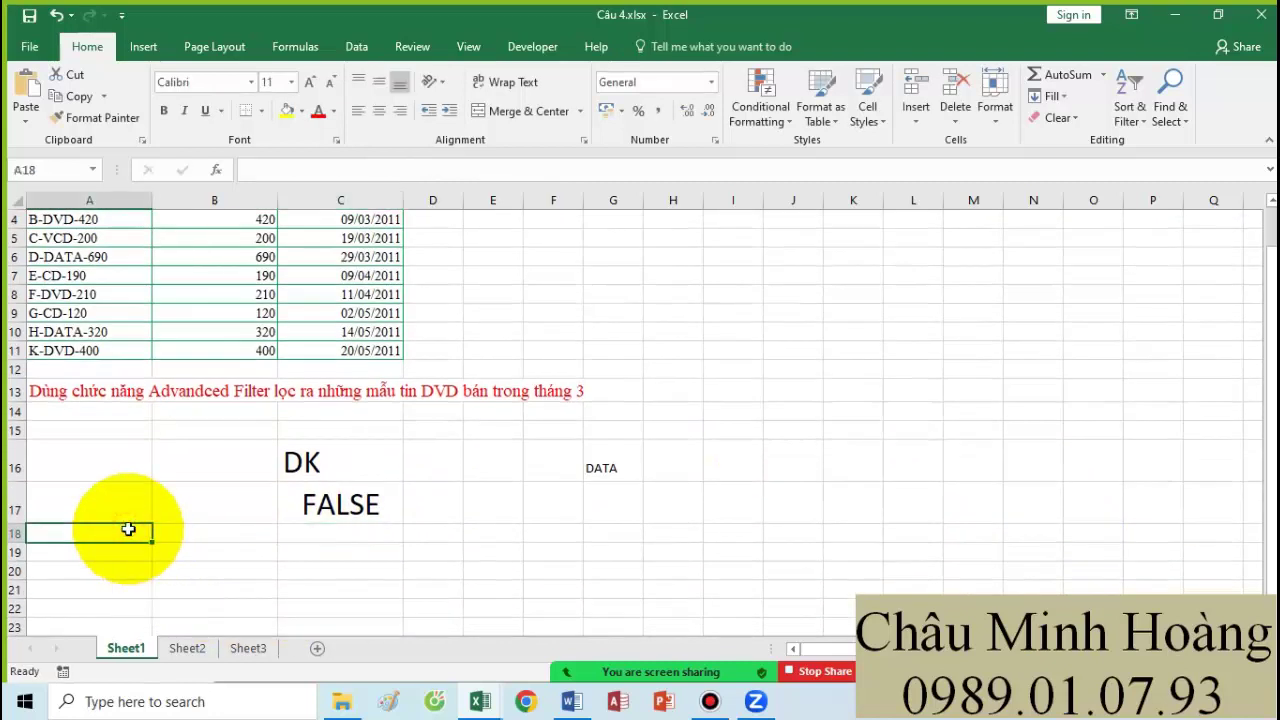
{"action": "key", "text": "ctrl+v"}
{"action": "left_click", "coordinate": [291, 82]}
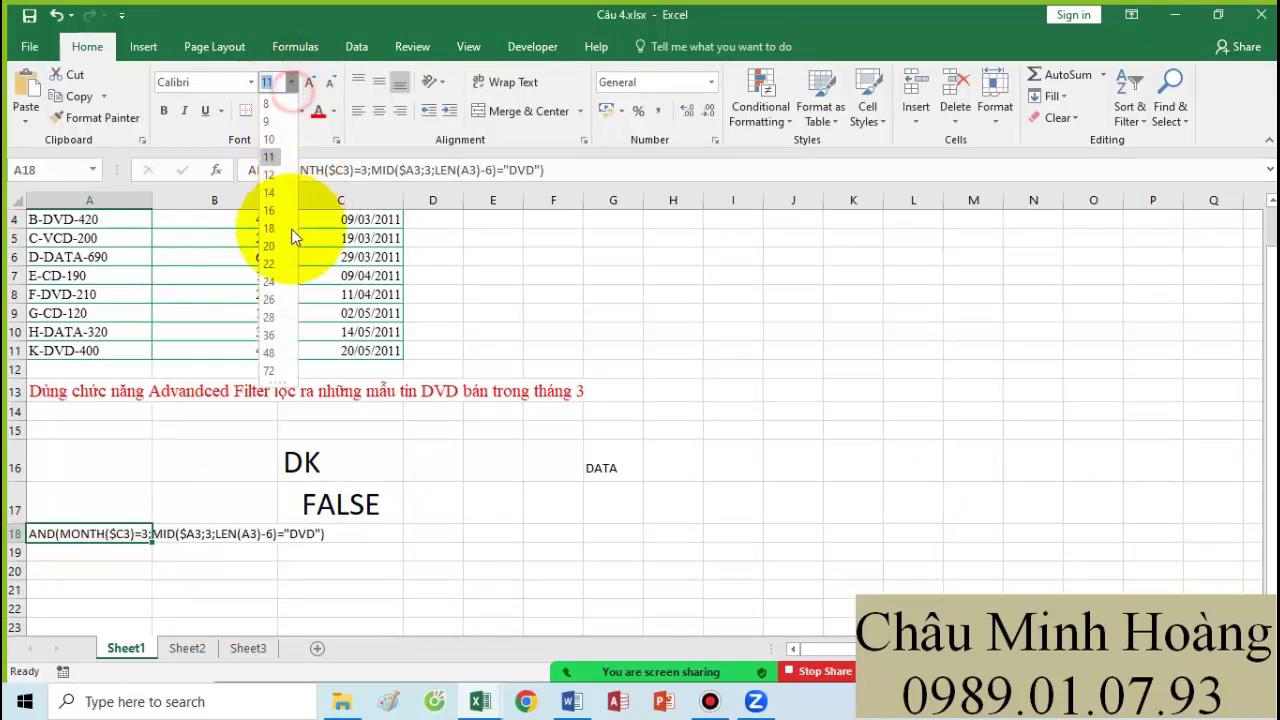
{"action": "left_click", "coordinate": [277, 275]}
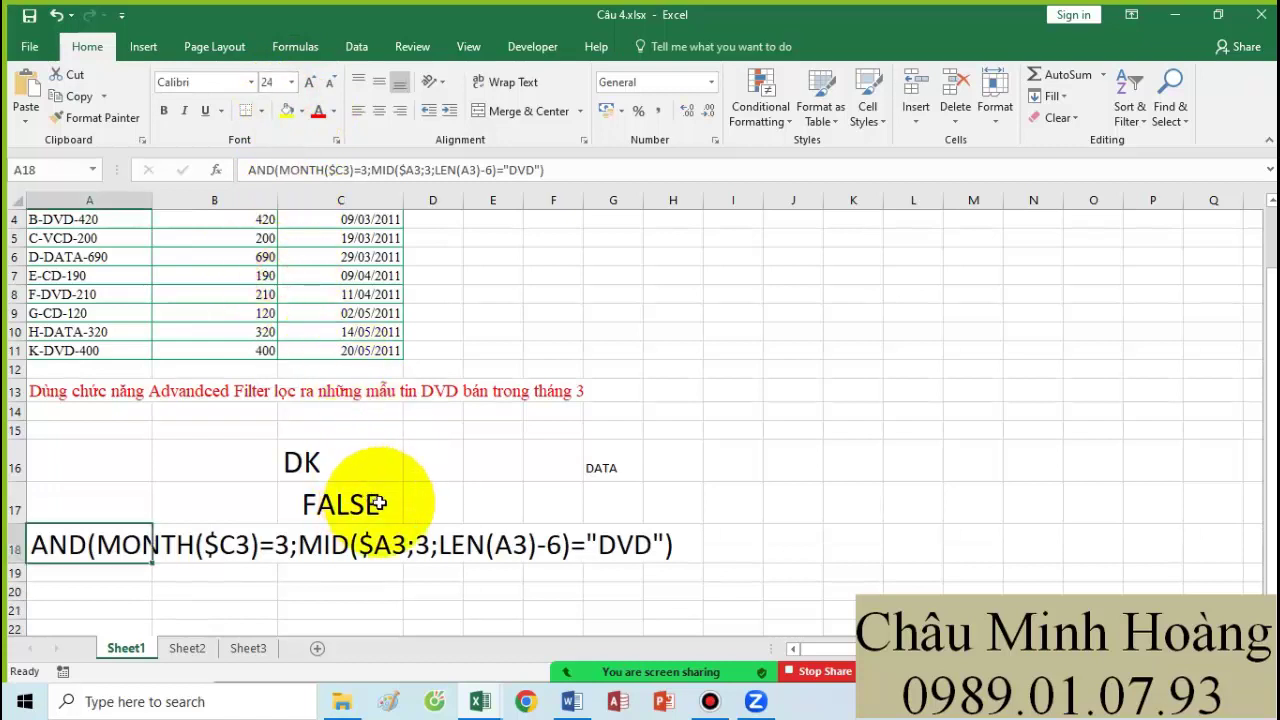
- Switch to the Word review document, paste the copied formula after "Câu 4 :" and return to the Câu 4.xlsx workbook
{"action": "left_click", "coordinate": [571, 701]}
{"action": "left_click", "coordinate": [363, 456]}
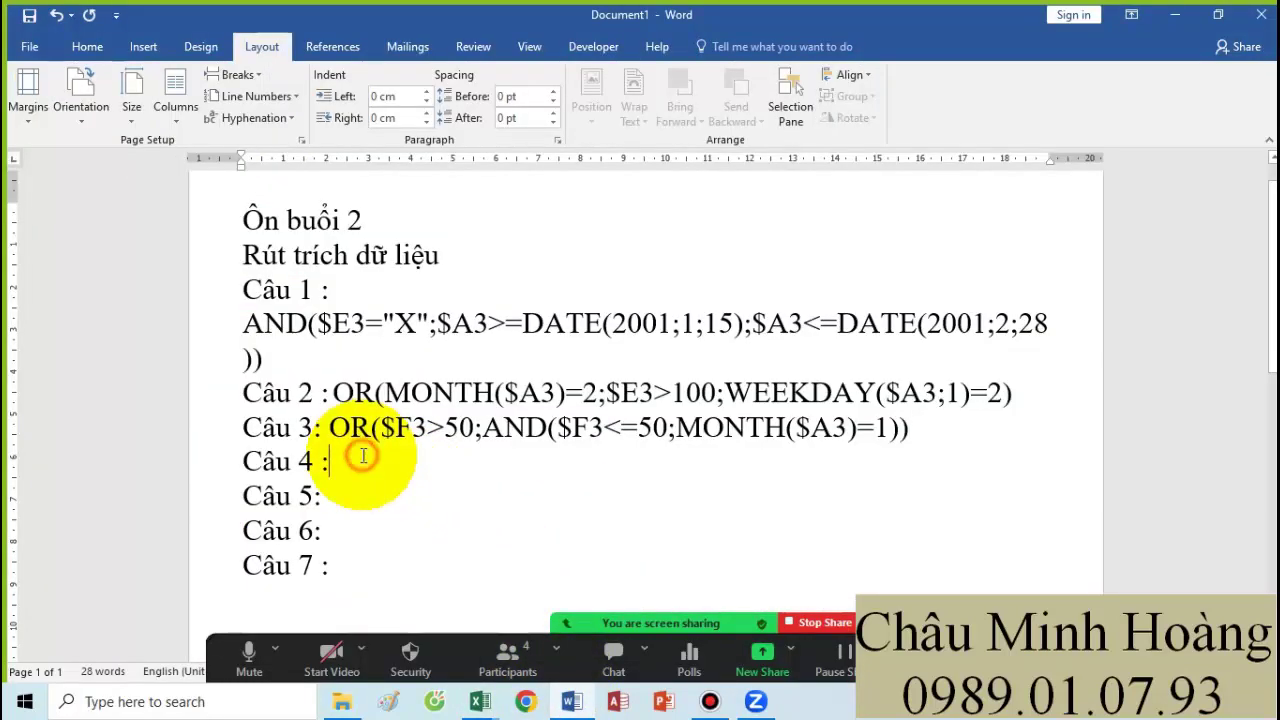
{"action": "key", "text": "ctrl+v"}
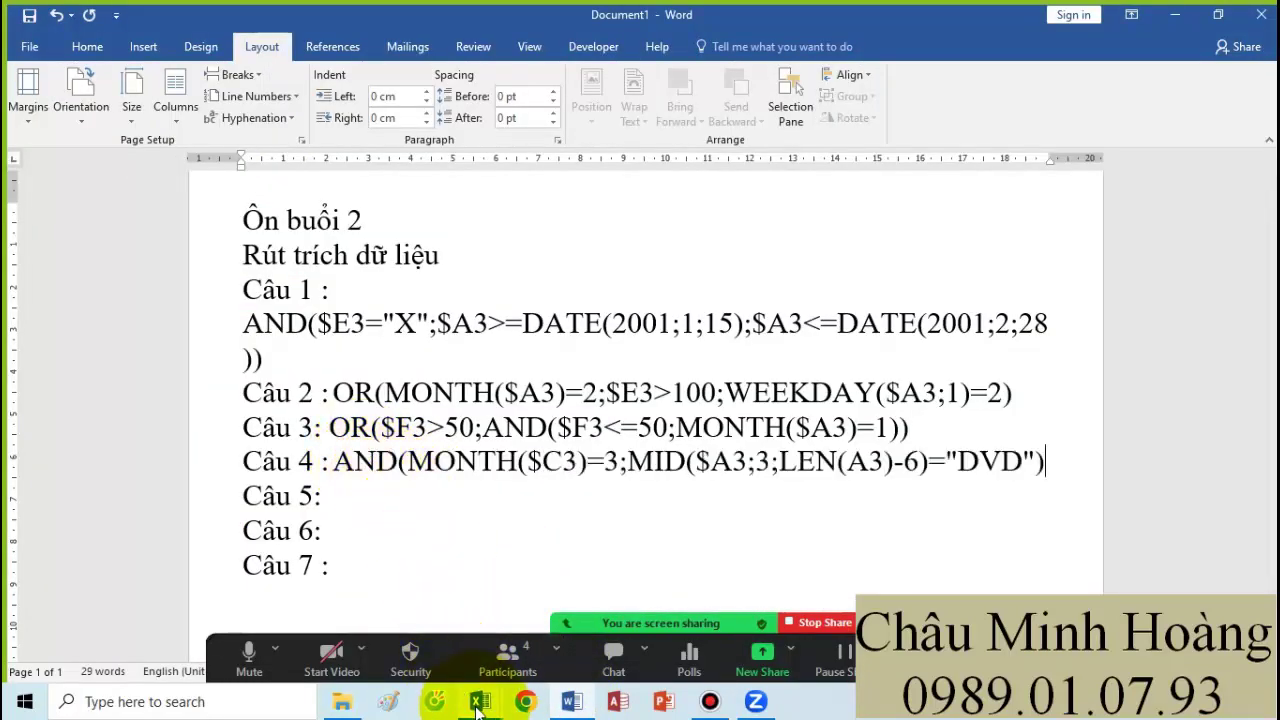
{"action": "mouse_move", "coordinate": [476, 705]}
{"action": "left_click", "coordinate": [694, 632]}
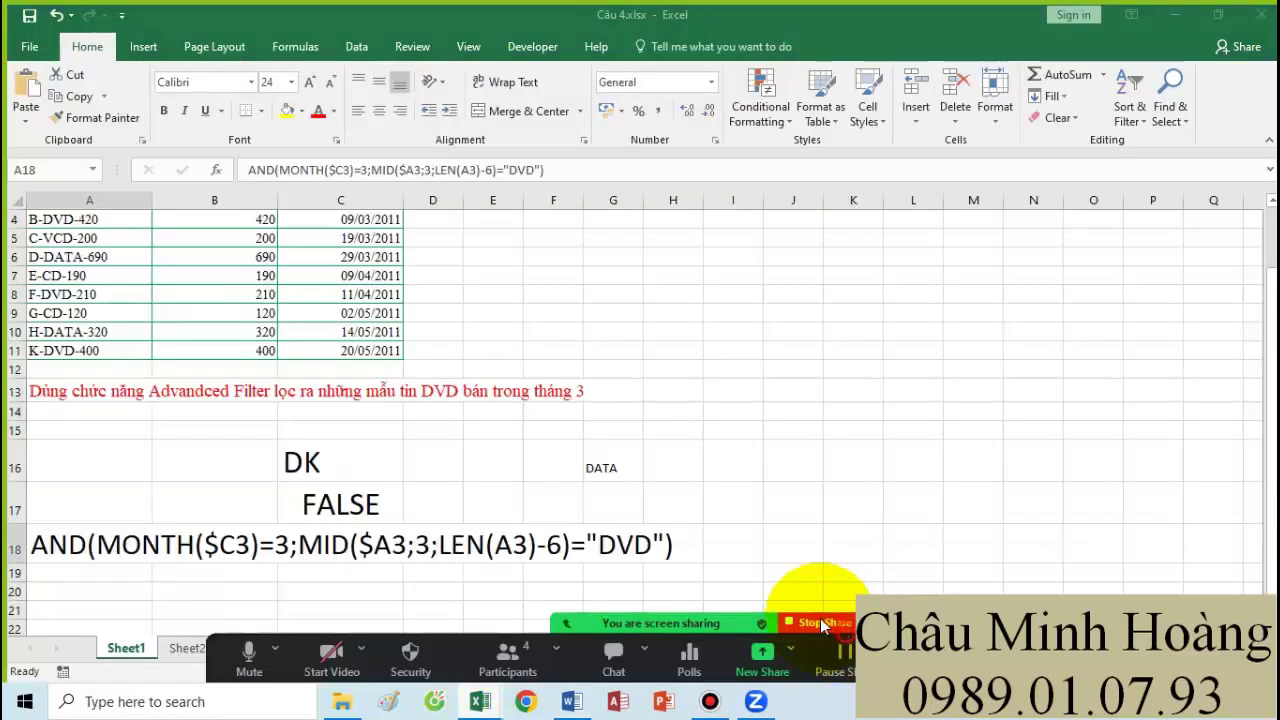
{"action": "left_click", "coordinate": [634, 535]}
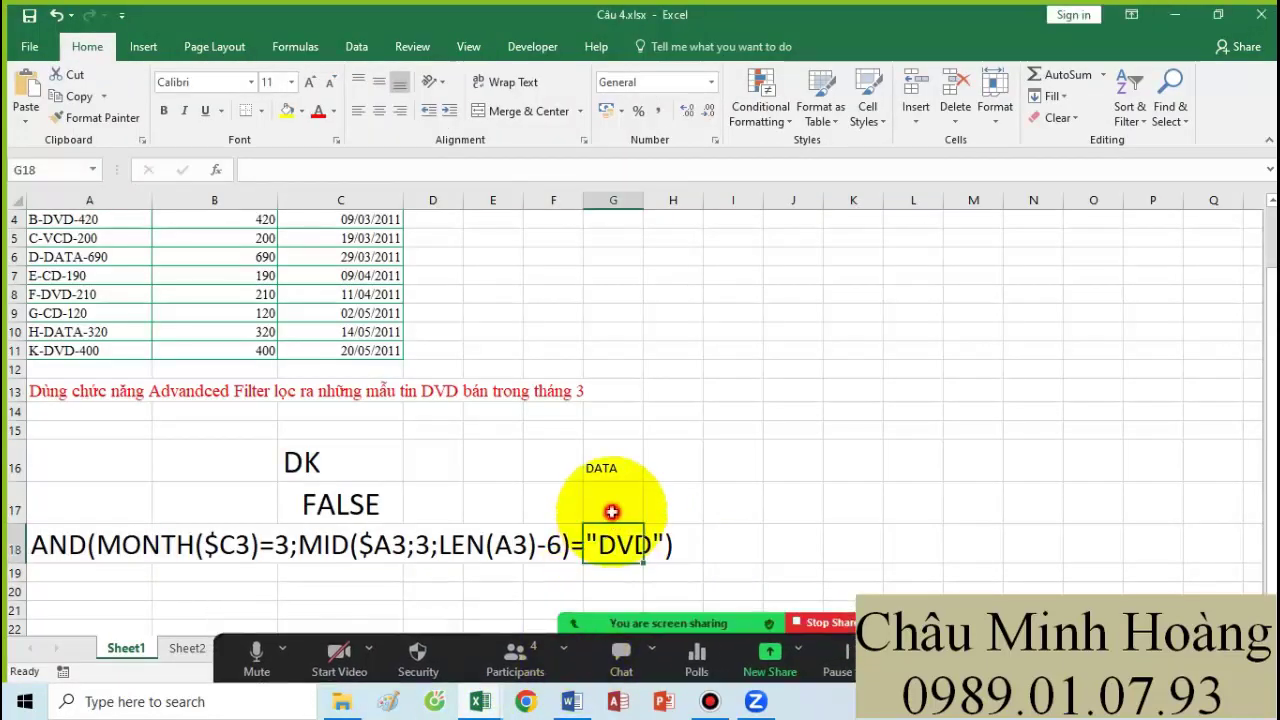
- Run an in-place Advanced Filter on the list A2:C11 of Sheet1 using criteria range C16:C17
{"action": "left_click_drag", "start_coordinate": [454, 405], "coordinate": [500, 410]}
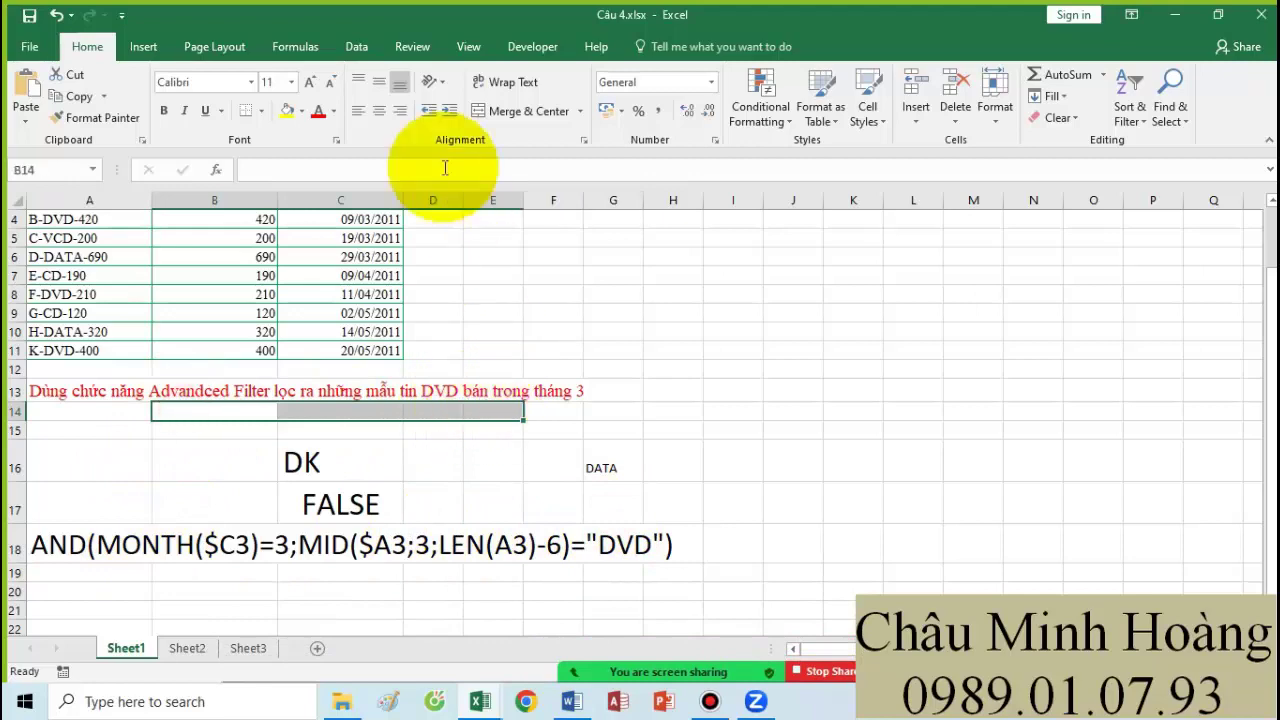
{"action": "left_click", "coordinate": [356, 46]}
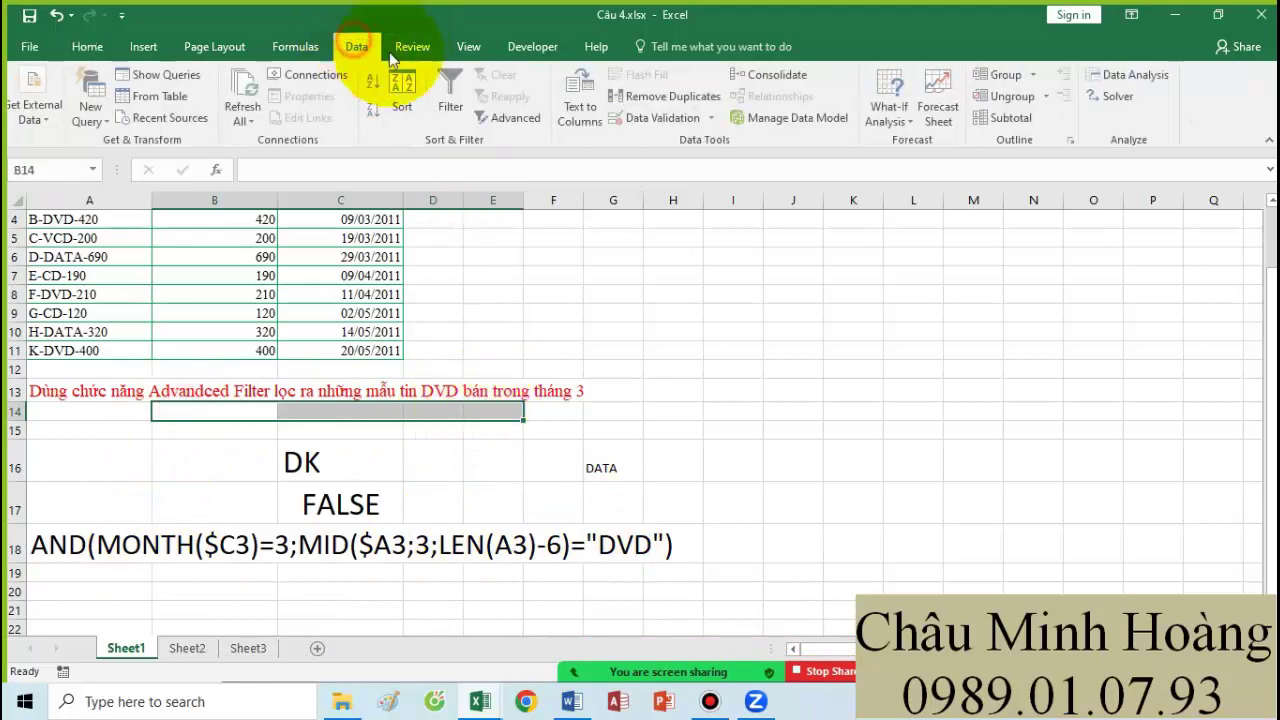
{"action": "left_click", "coordinate": [514, 120]}
{"action": "left_click", "coordinate": [586, 428]}
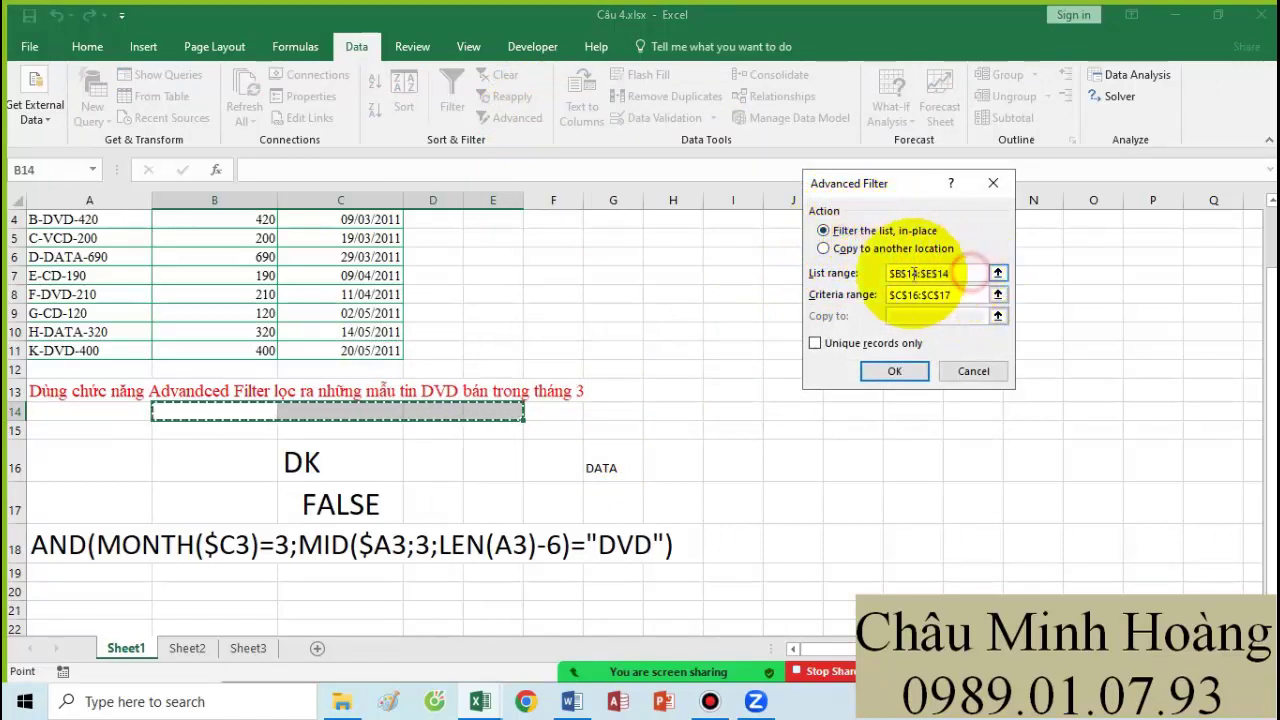
{"action": "scroll", "coordinate": [371, 413], "scroll_direction": "up", "scroll_amount": 1}
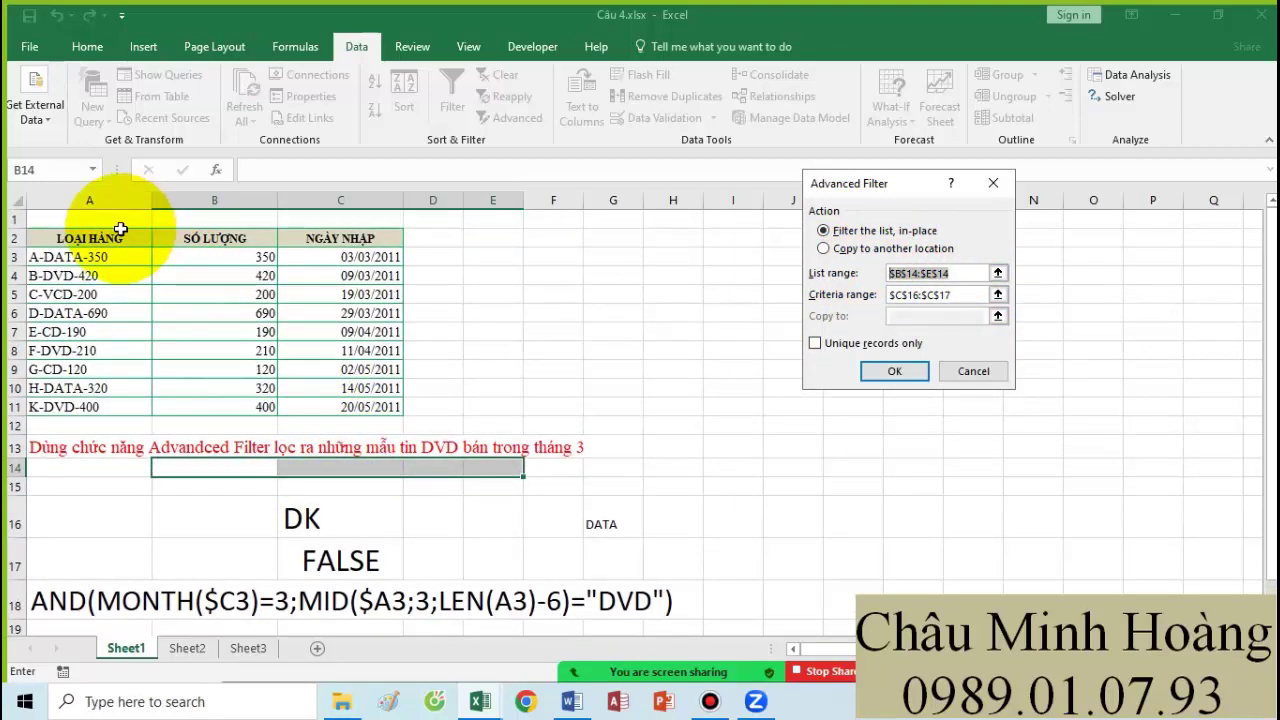
{"action": "left_click_drag", "start_coordinate": [120, 238], "coordinate": [383, 399]}
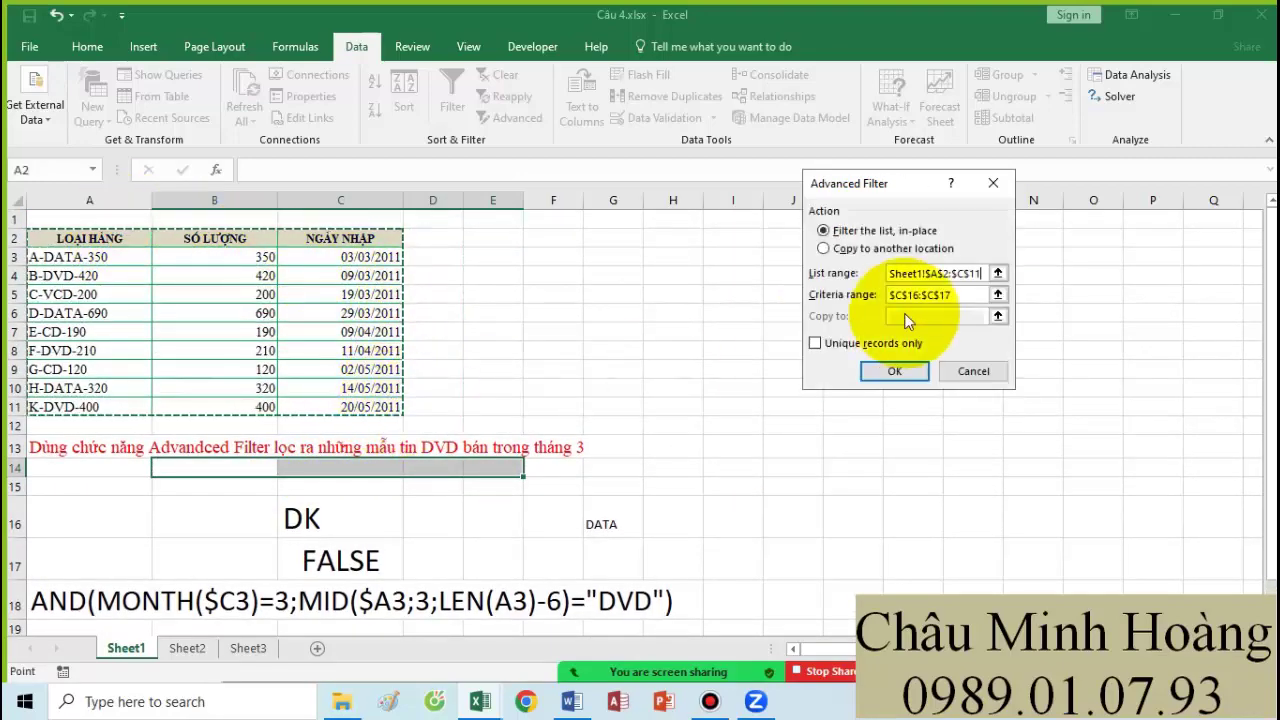
{"action": "key", "text": "Tab"}
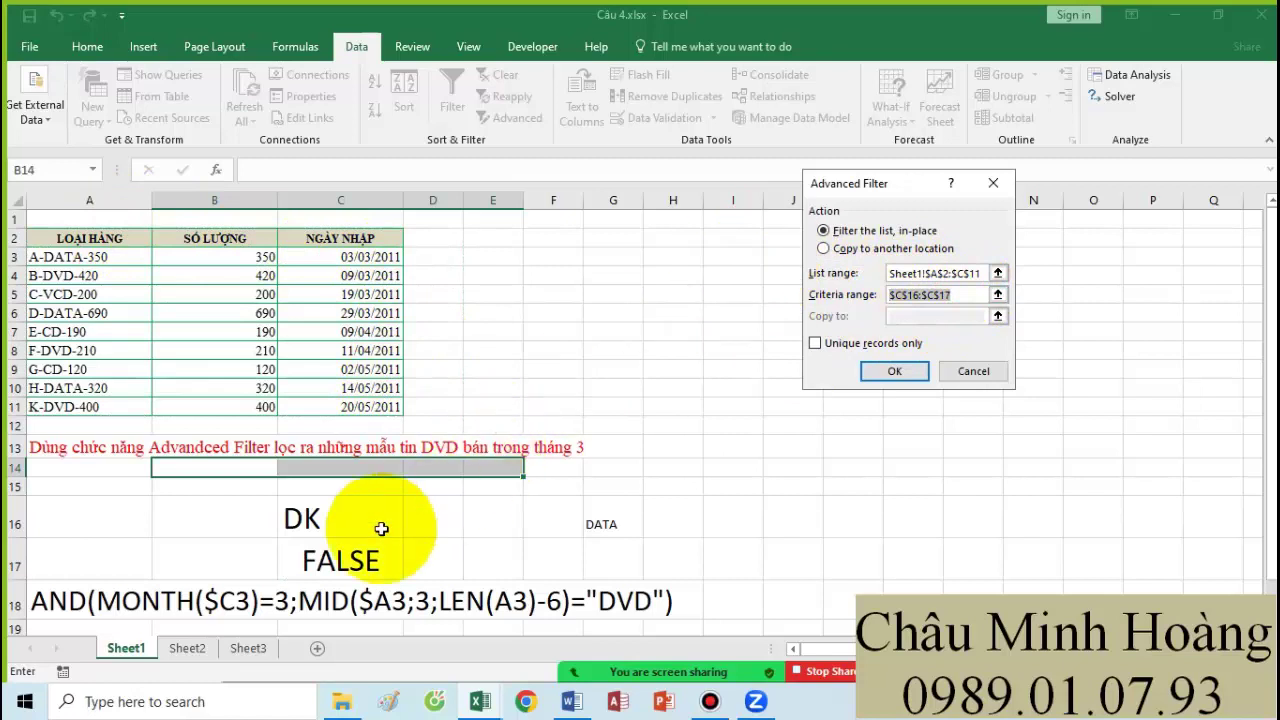
{"action": "left_click_drag", "start_coordinate": [380, 526], "coordinate": [360, 543]}
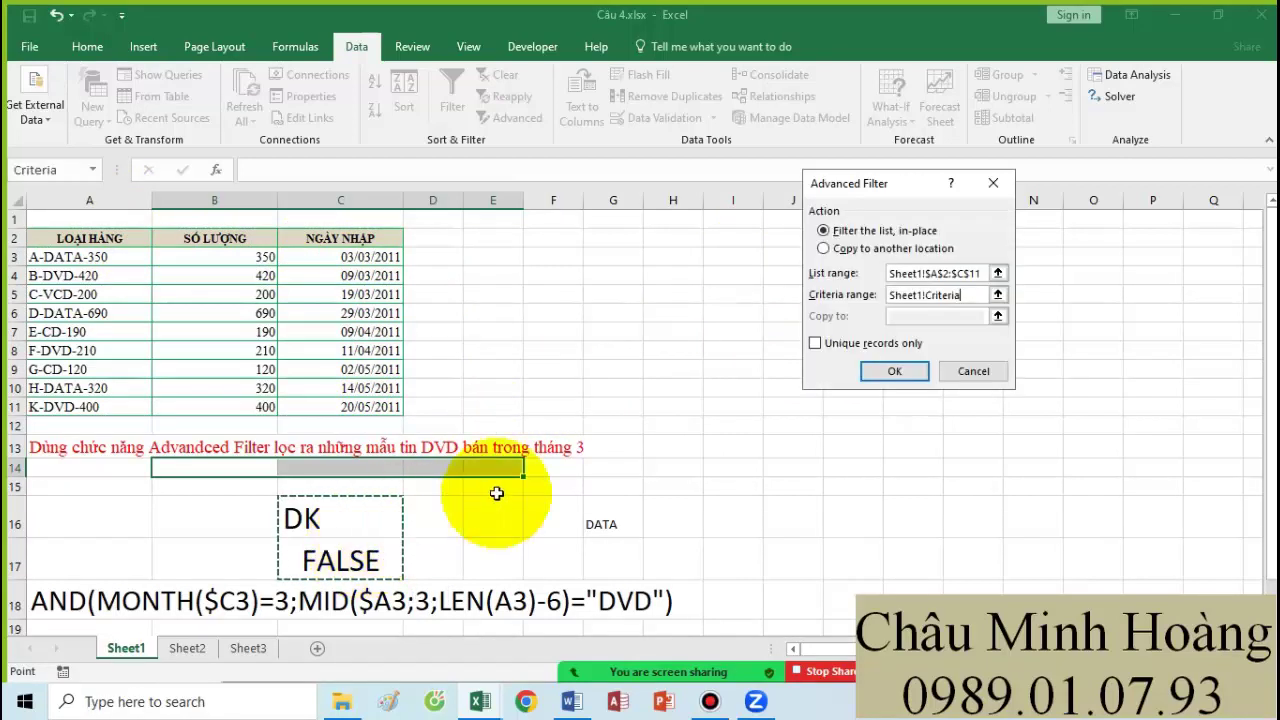
{"action": "left_click", "coordinate": [897, 371]}
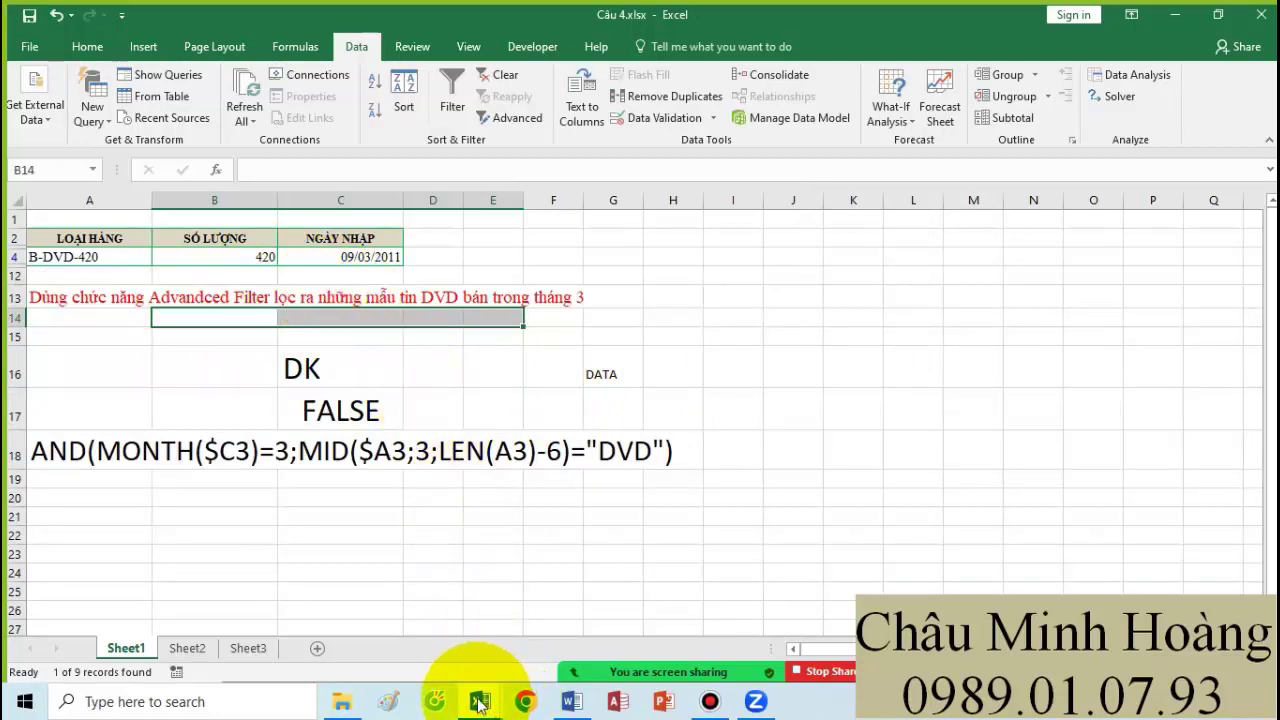
- Switch to the Câu 5.xlsx workbook and clear the existing filter on the DU LIEU sheet
{"action": "mouse_move", "coordinate": [480, 704]}
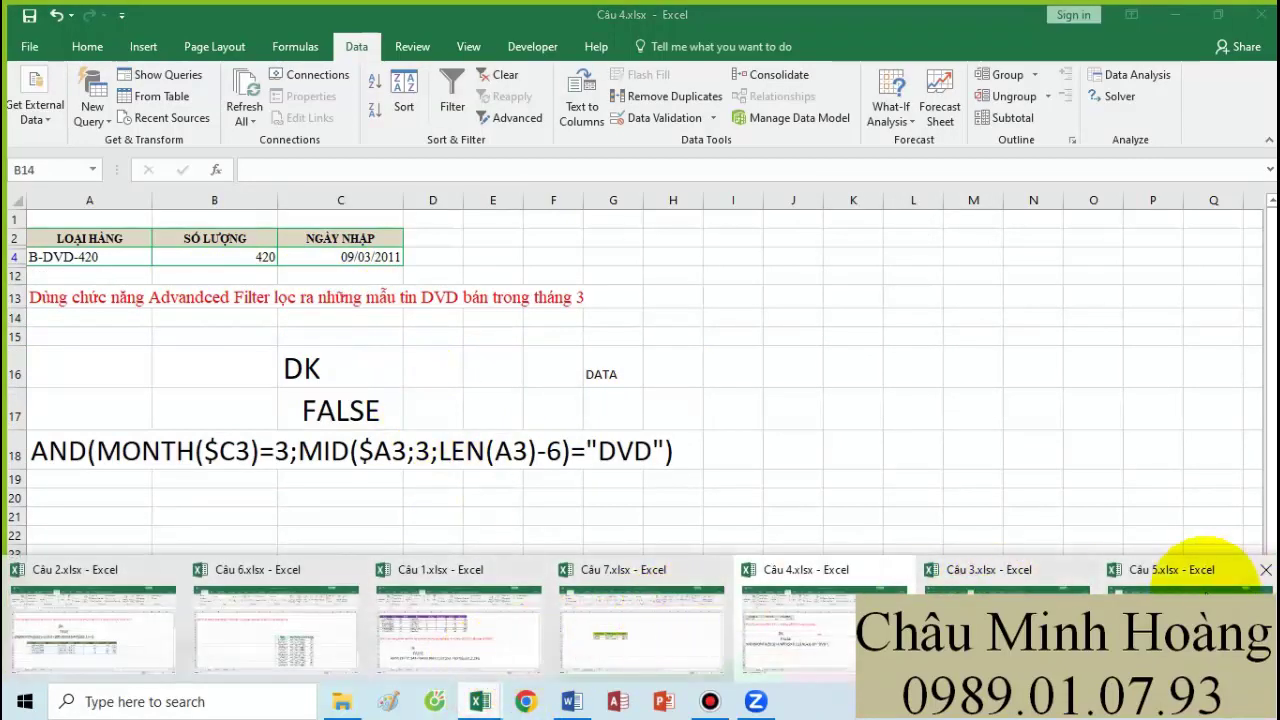
{"action": "left_click", "coordinate": [1205, 568]}
{"action": "left_click", "coordinate": [814, 482]}
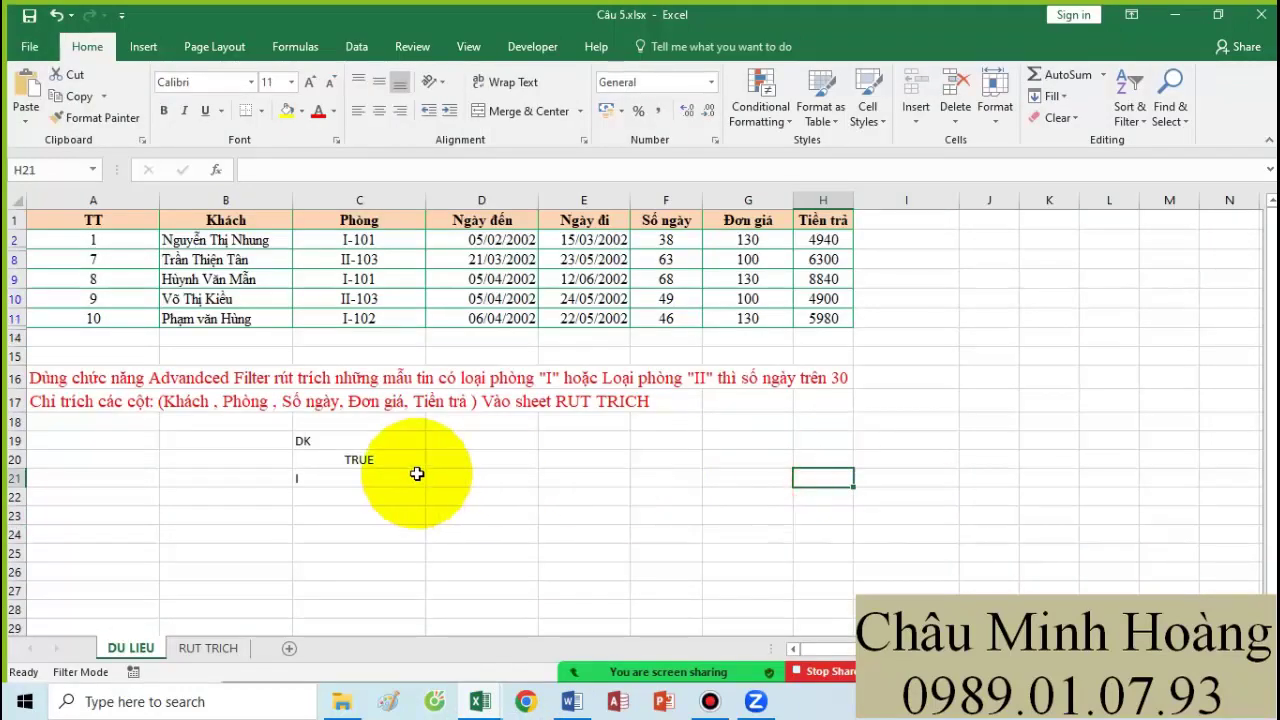
{"action": "left_click_drag", "start_coordinate": [93, 220], "coordinate": [803, 345]}
{"action": "left_click", "coordinate": [356, 46]}
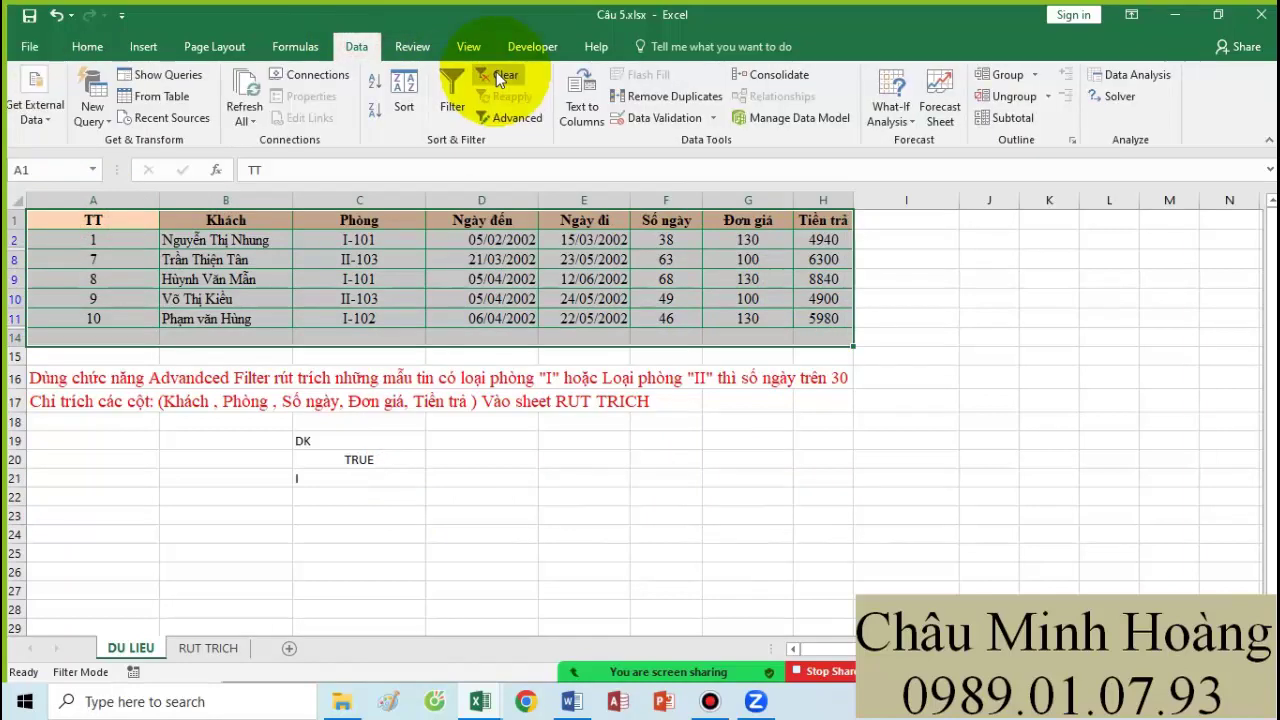
{"action": "left_click", "coordinate": [505, 74]}
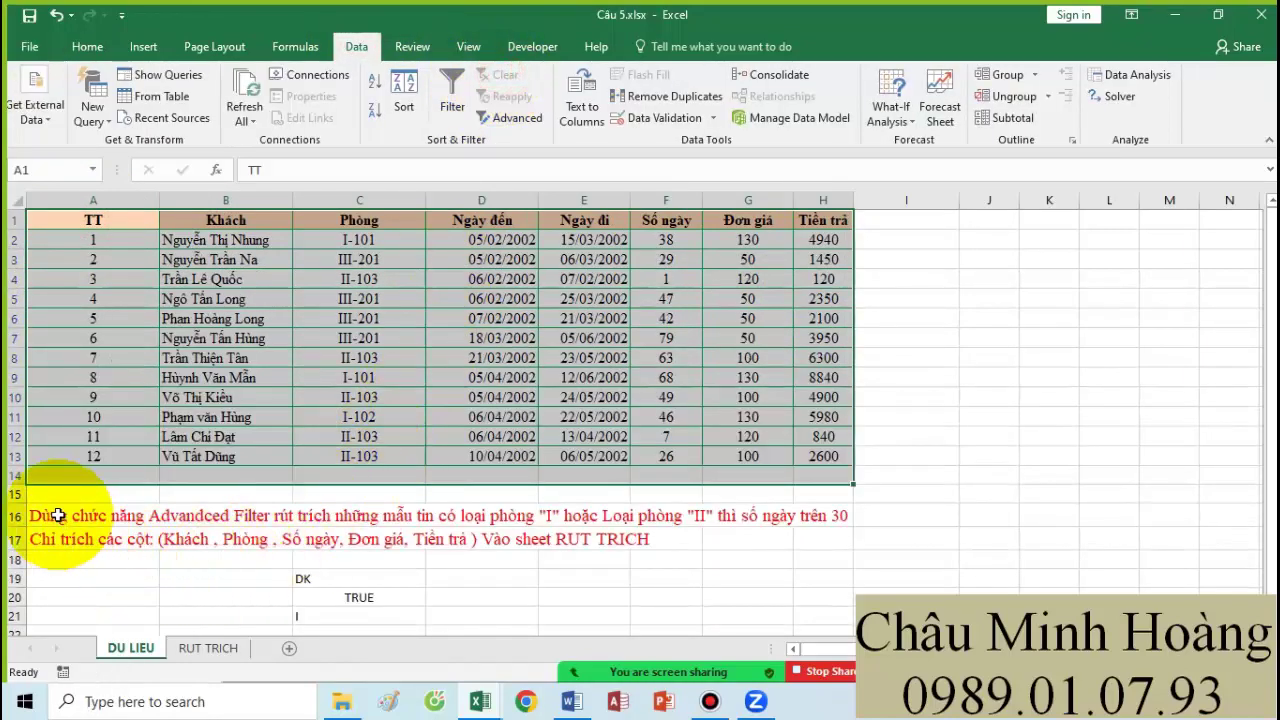
- Review the exercise text in row 16 and set the font size of the criteria cells C19:C20 to 26
{"action": "left_click_drag", "start_coordinate": [40, 515], "coordinate": [874, 511]}
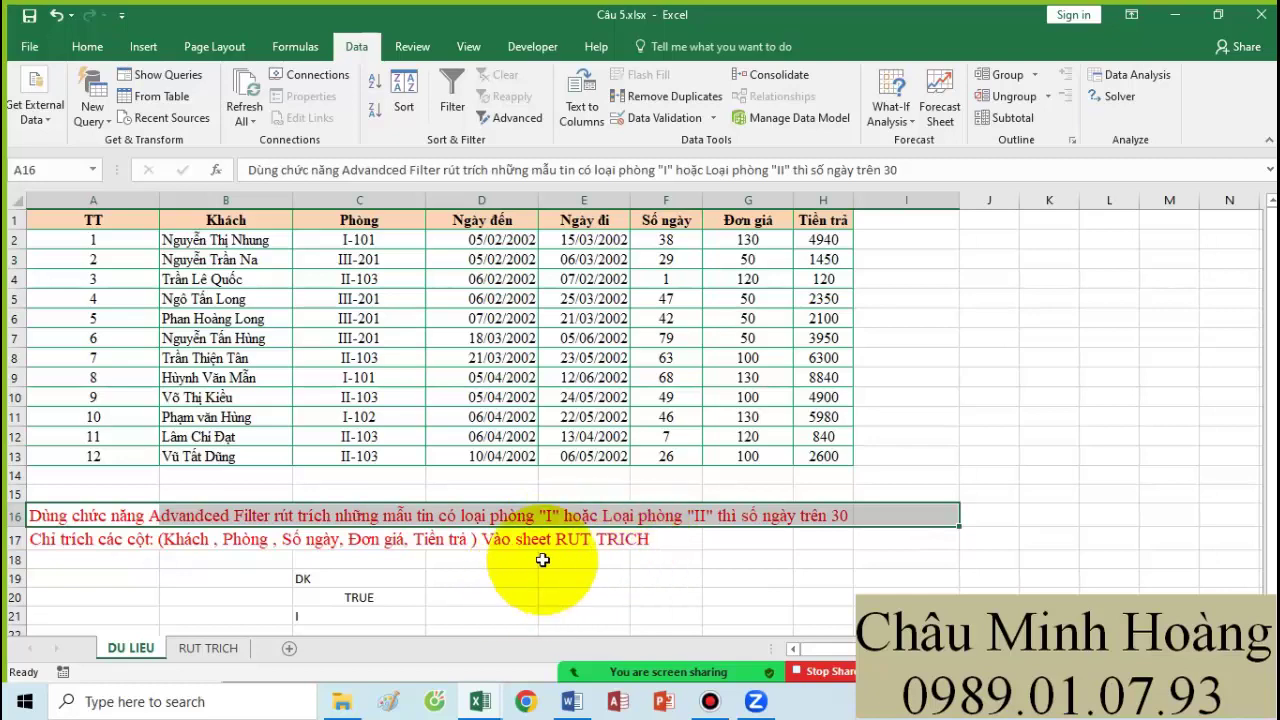
{"action": "left_click_drag", "start_coordinate": [400, 597], "coordinate": [380, 580]}
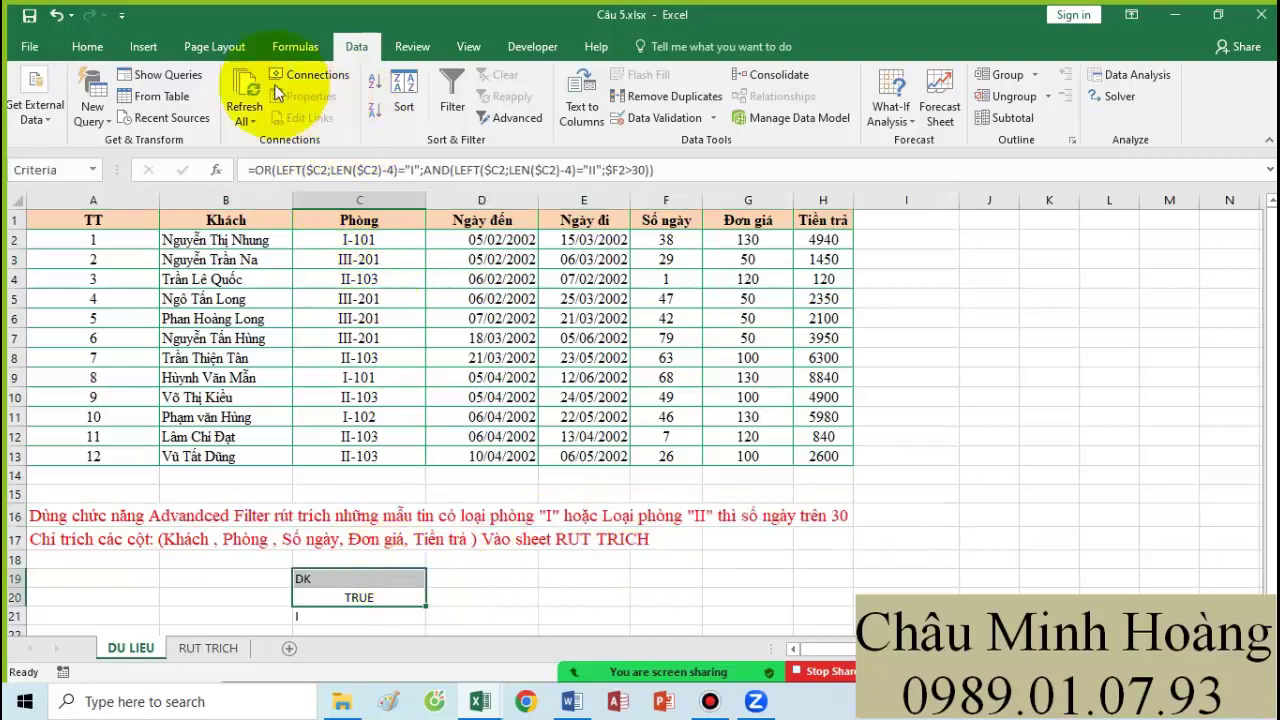
{"action": "left_click", "coordinate": [87, 46]}
{"action": "left_click", "coordinate": [291, 82]}
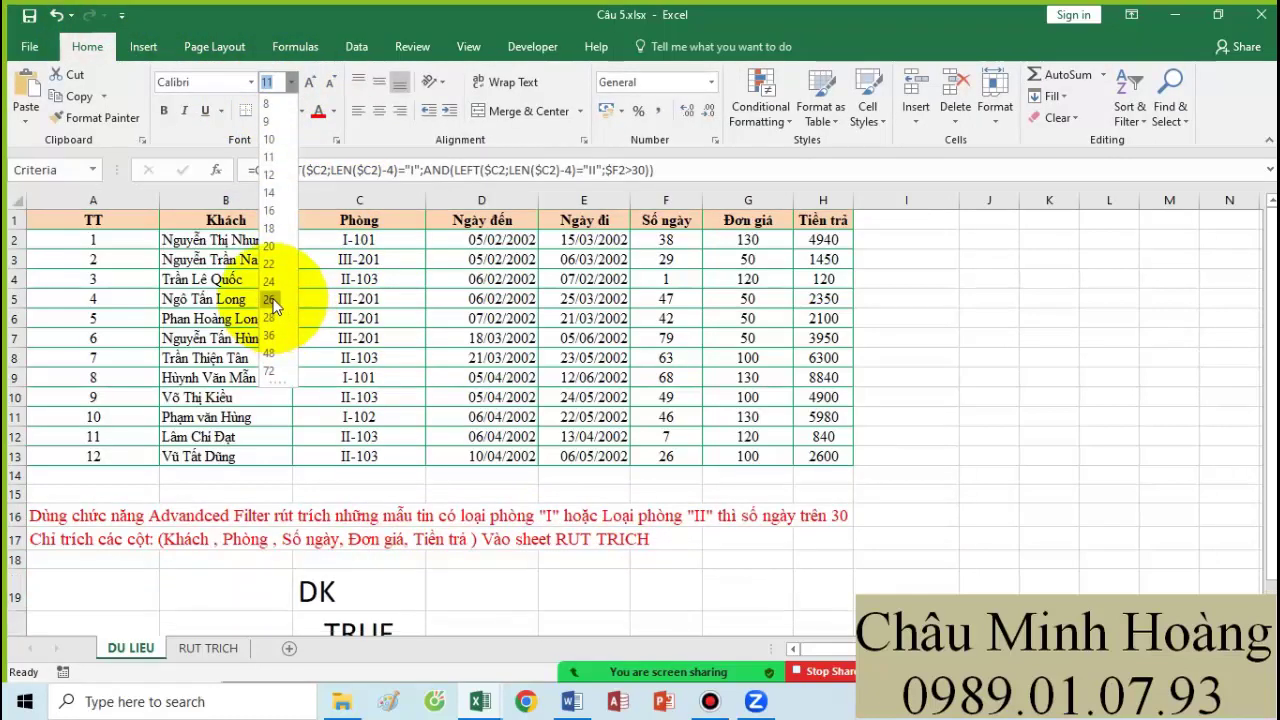
{"action": "left_click", "coordinate": [280, 299]}
- Open the criteria formula in C20 and examine its LEFT/LEN test for room type "I" and its AND condition for room type "II"
{"action": "scroll", "coordinate": [400, 357], "scroll_direction": "down", "scroll_amount": 2}
{"action": "double_click", "coordinate": [373, 520]}
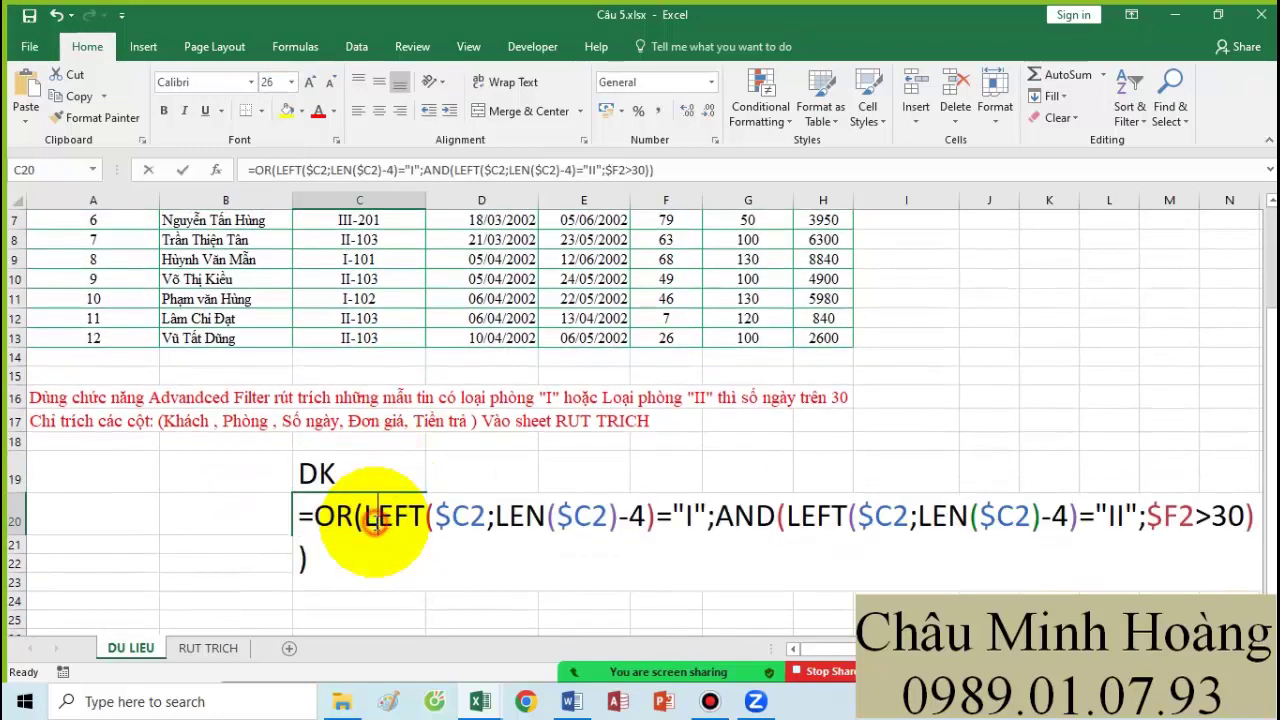
{"action": "left_click_drag", "start_coordinate": [360, 518], "coordinate": [720, 471]}
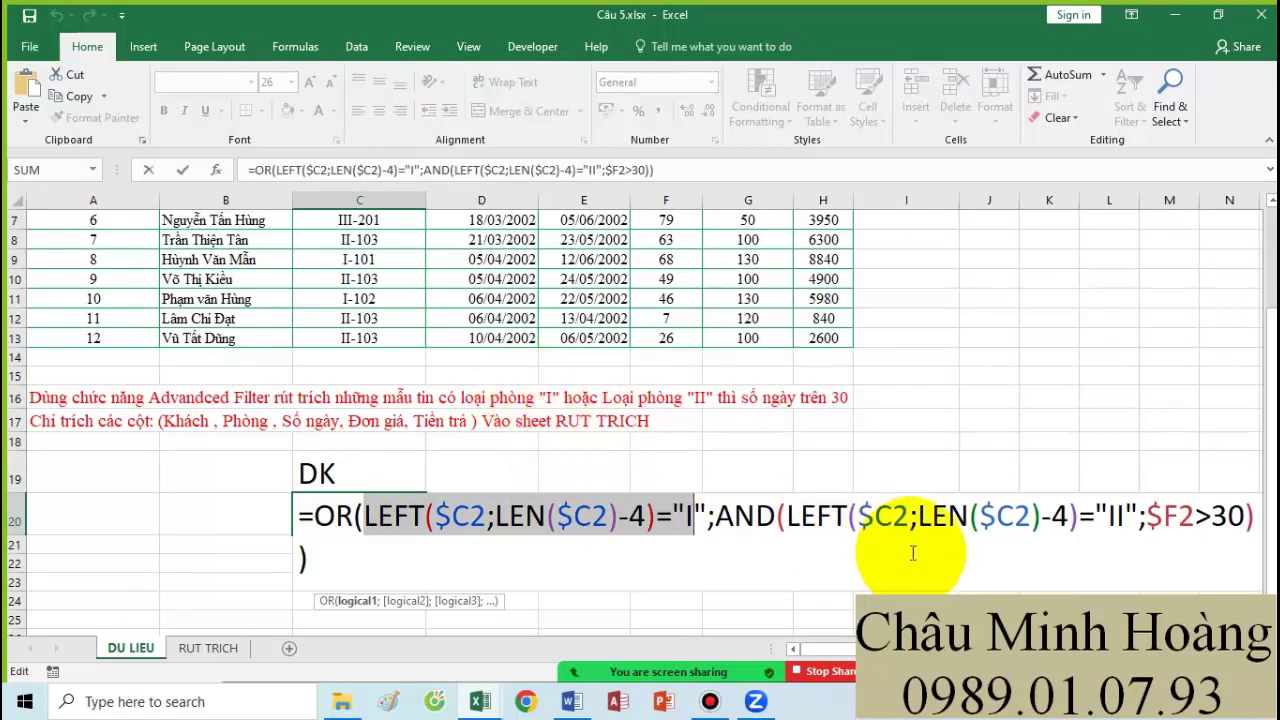
{"action": "left_click_drag", "start_coordinate": [735, 518], "coordinate": [1228, 515]}
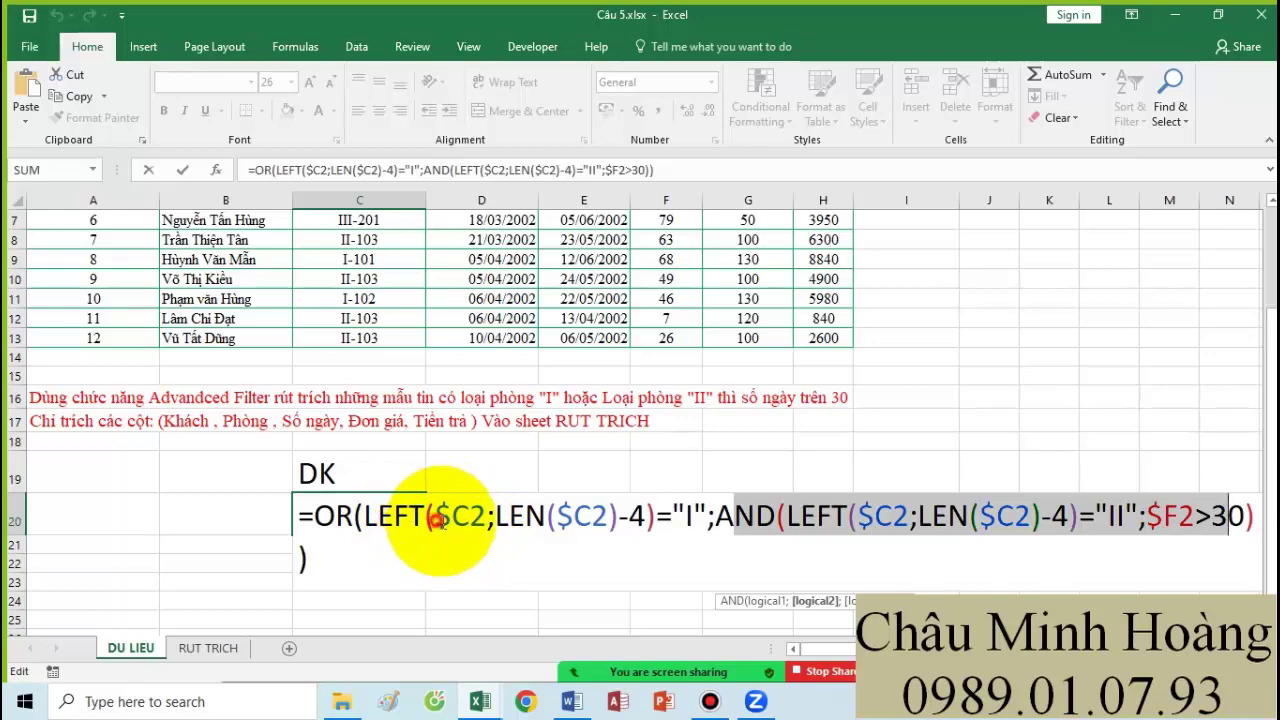
{"action": "double_click", "coordinate": [450, 517]}
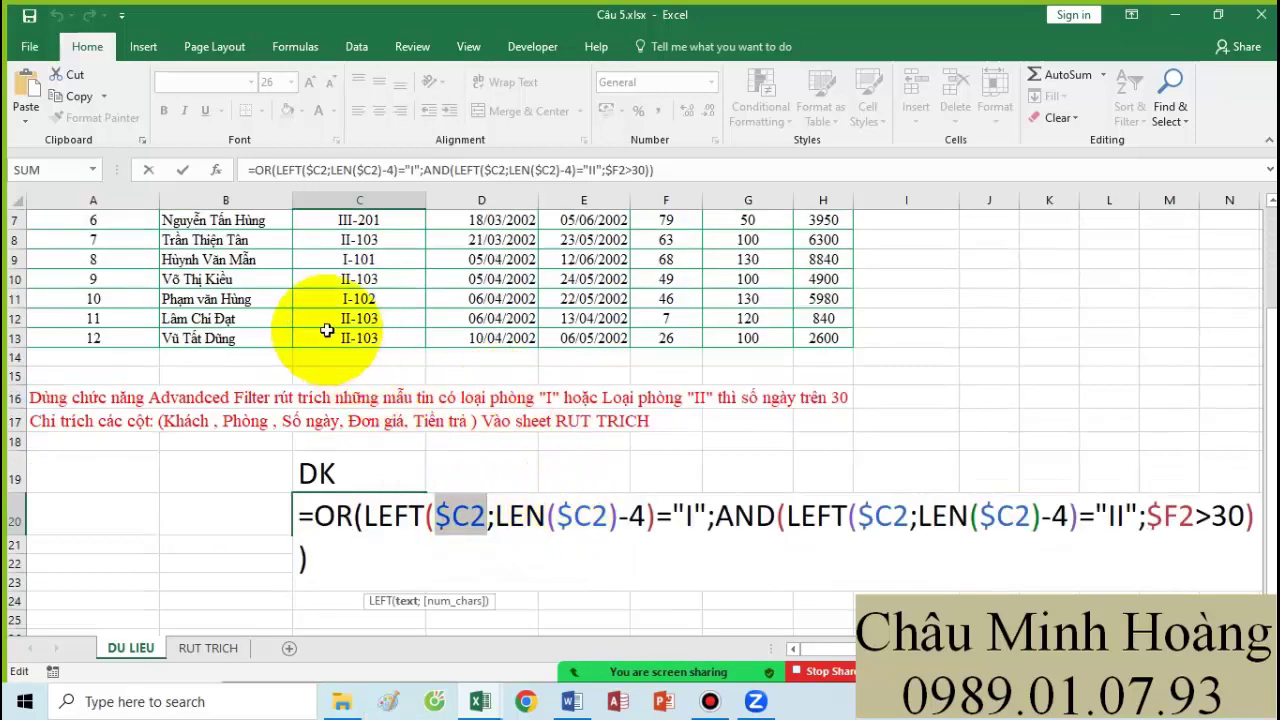
{"action": "left_click_drag", "start_coordinate": [505, 520], "coordinate": [640, 517]}
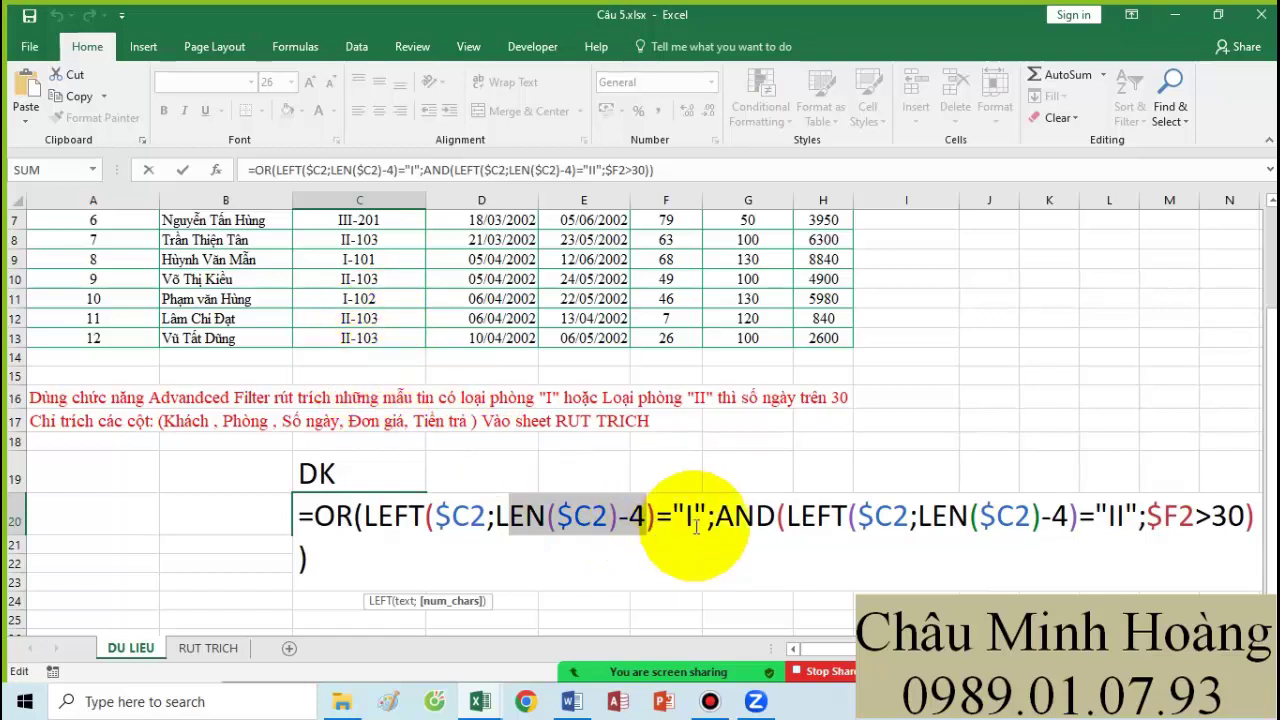
{"action": "left_click_drag", "start_coordinate": [693, 516], "coordinate": [336, 516]}
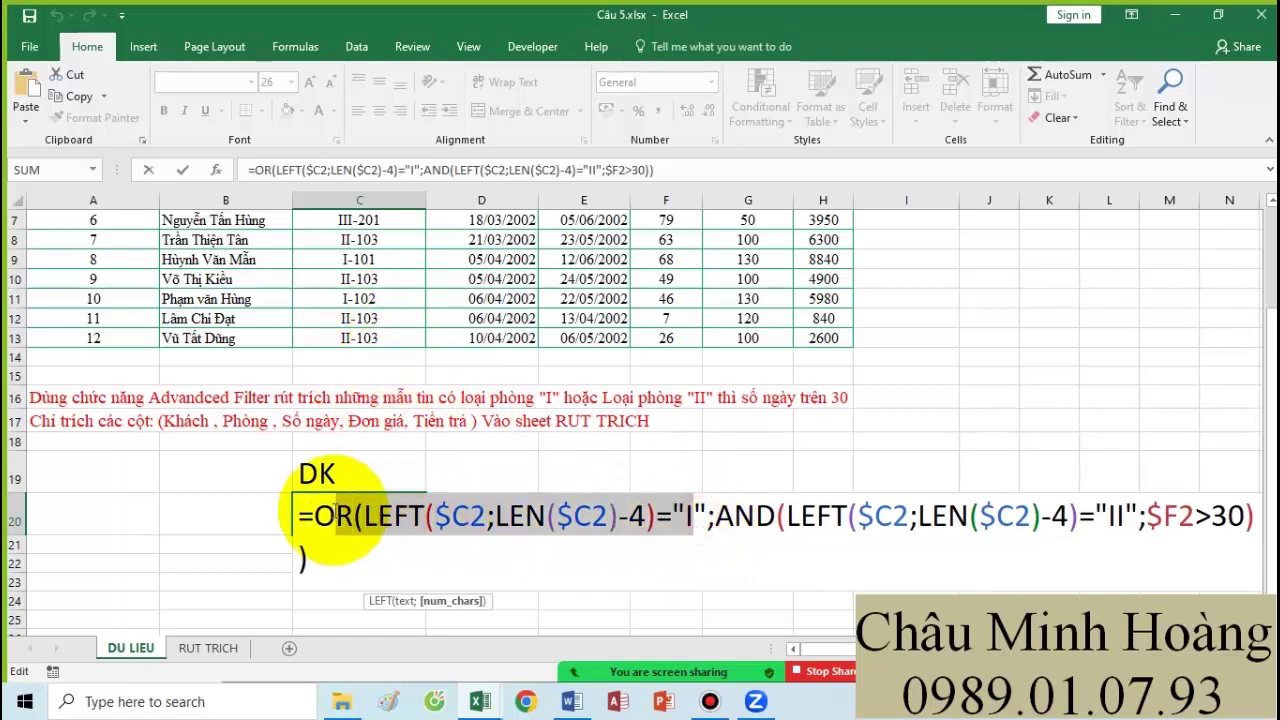
{"action": "left_click_drag", "start_coordinate": [716, 516], "coordinate": [1113, 522]}
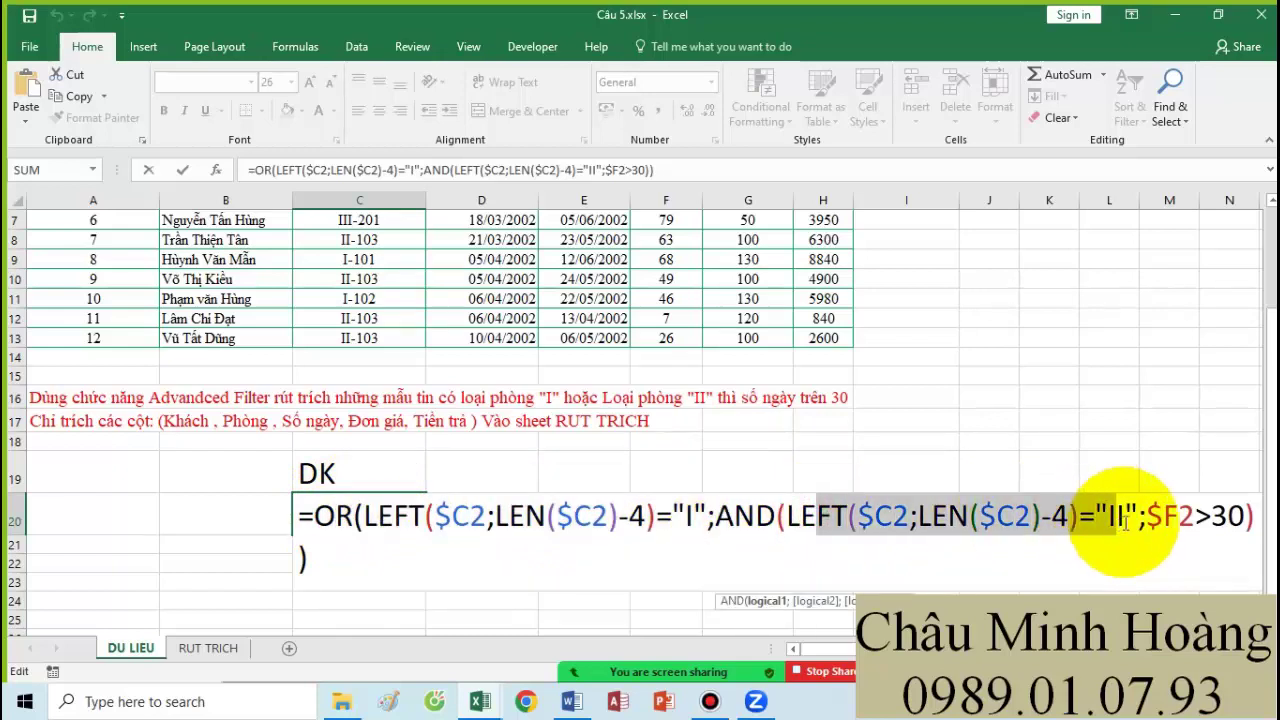
{"action": "left_click", "coordinate": [1133, 518]}
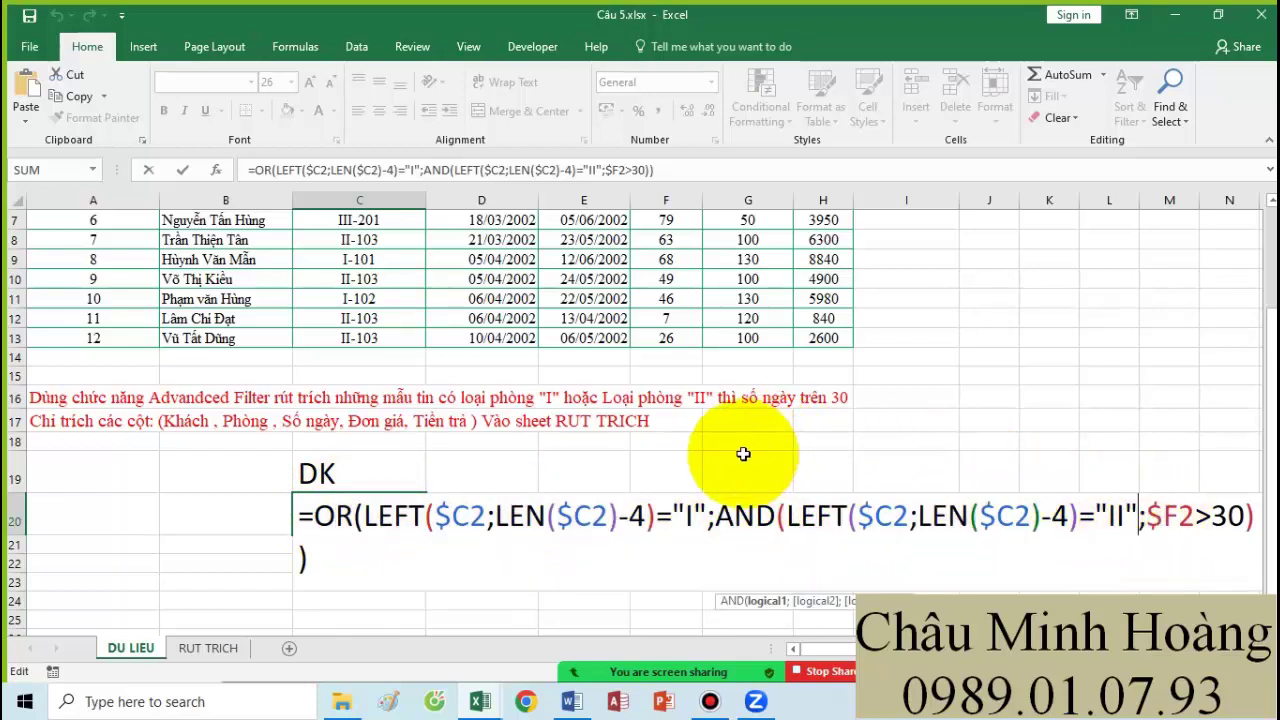
- Copy the criteria formula in C20 without its equals sign and paste it as plain text into A22
{"action": "scroll", "coordinate": [780, 445], "scroll_direction": "up", "scroll_amount": 2}
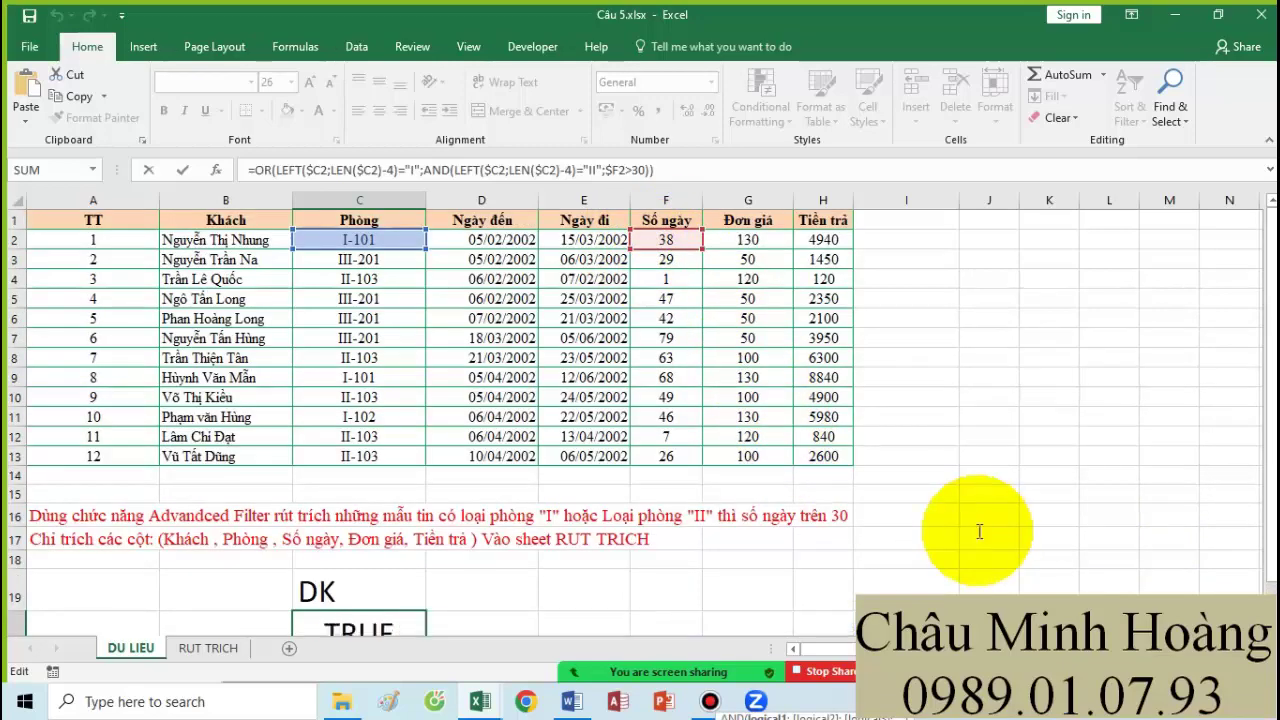
{"action": "scroll", "coordinate": [980, 531], "scroll_direction": "down", "scroll_amount": 3}
{"action": "left_click_drag", "start_coordinate": [314, 494], "coordinate": [313, 458]}
{"action": "key", "text": "ctrl+c"}
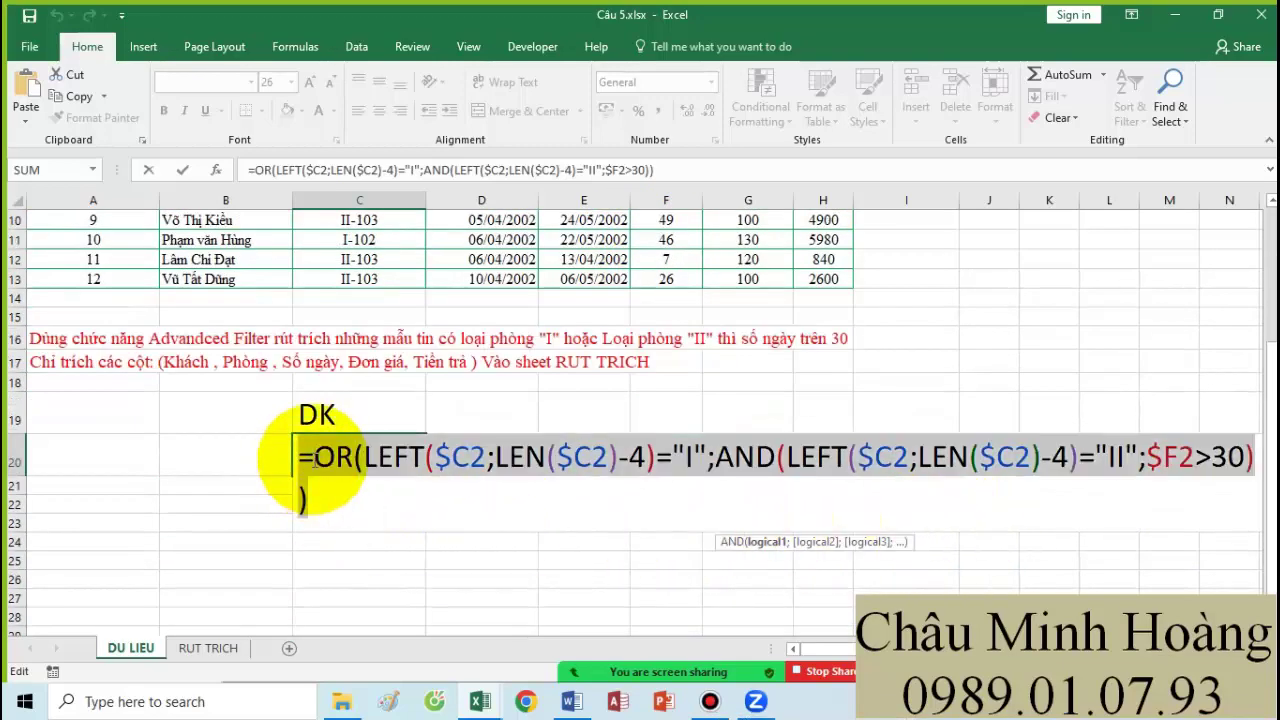
{"action": "key", "text": "Return"}
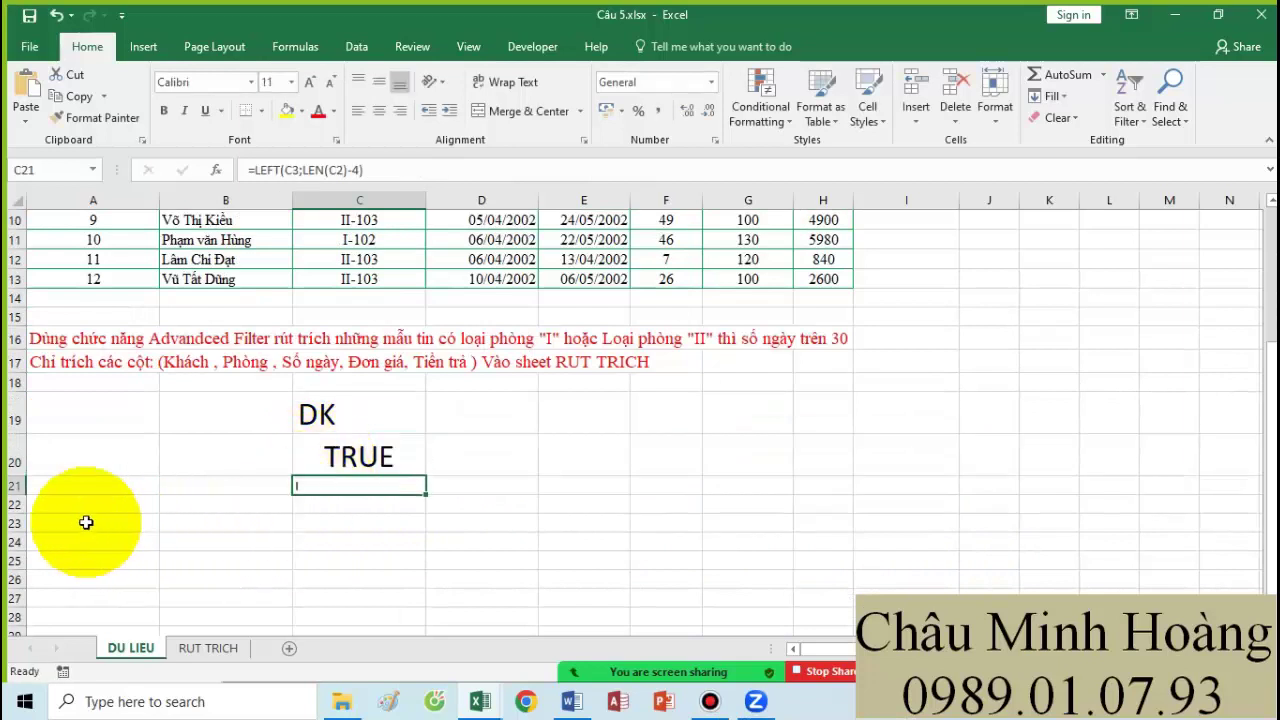
{"action": "left_click", "coordinate": [44, 500]}
{"action": "key", "text": "ctrl+v"}
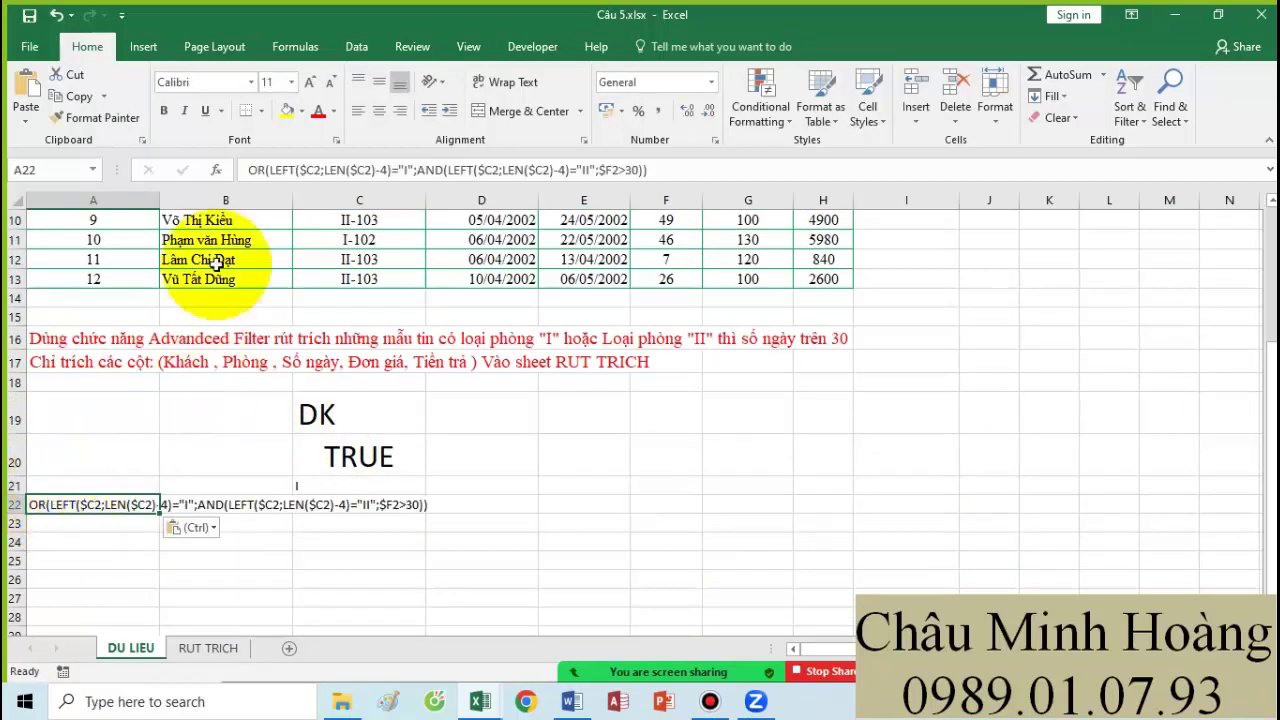
- Increase the font size of the formula text in A22 to 22
{"action": "left_click", "coordinate": [308, 82]}
{"action": "left_click", "coordinate": [308, 82]}
{"action": "left_click", "coordinate": [308, 82]}
{"action": "left_click", "coordinate": [308, 82]}
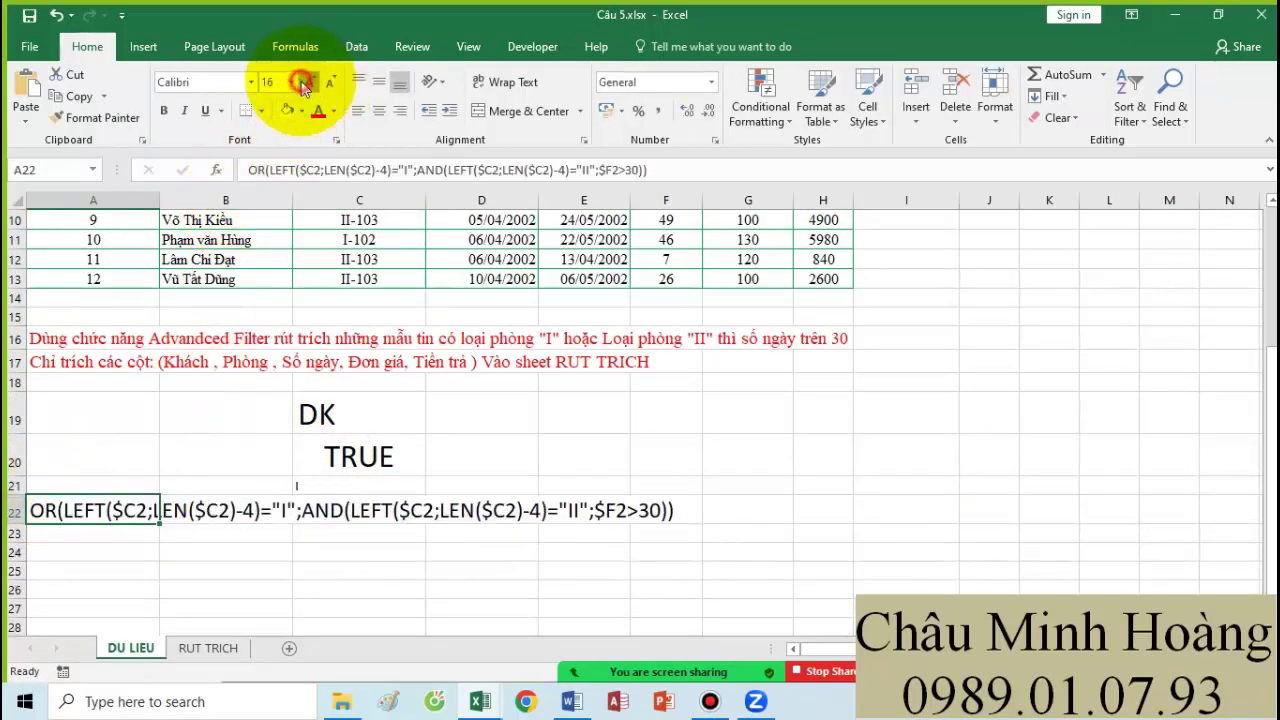
{"action": "left_click", "coordinate": [308, 82]}
{"action": "left_click", "coordinate": [308, 82]}
- Switch to the Word review document and paste the copied OR/LEFT criteria formula under "Câu 5:" on its own line
{"action": "left_click", "coordinate": [571, 701]}
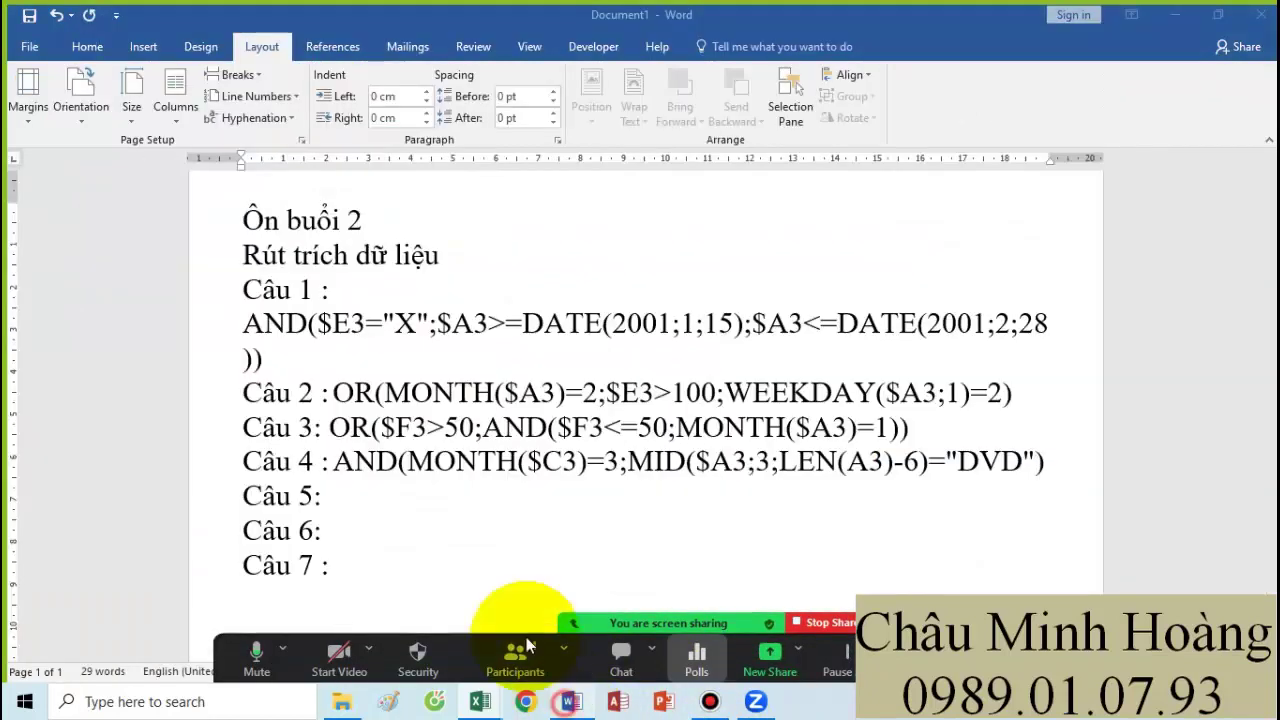
{"action": "left_click", "coordinate": [348, 496]}
{"action": "key", "text": "ctrl+v"}
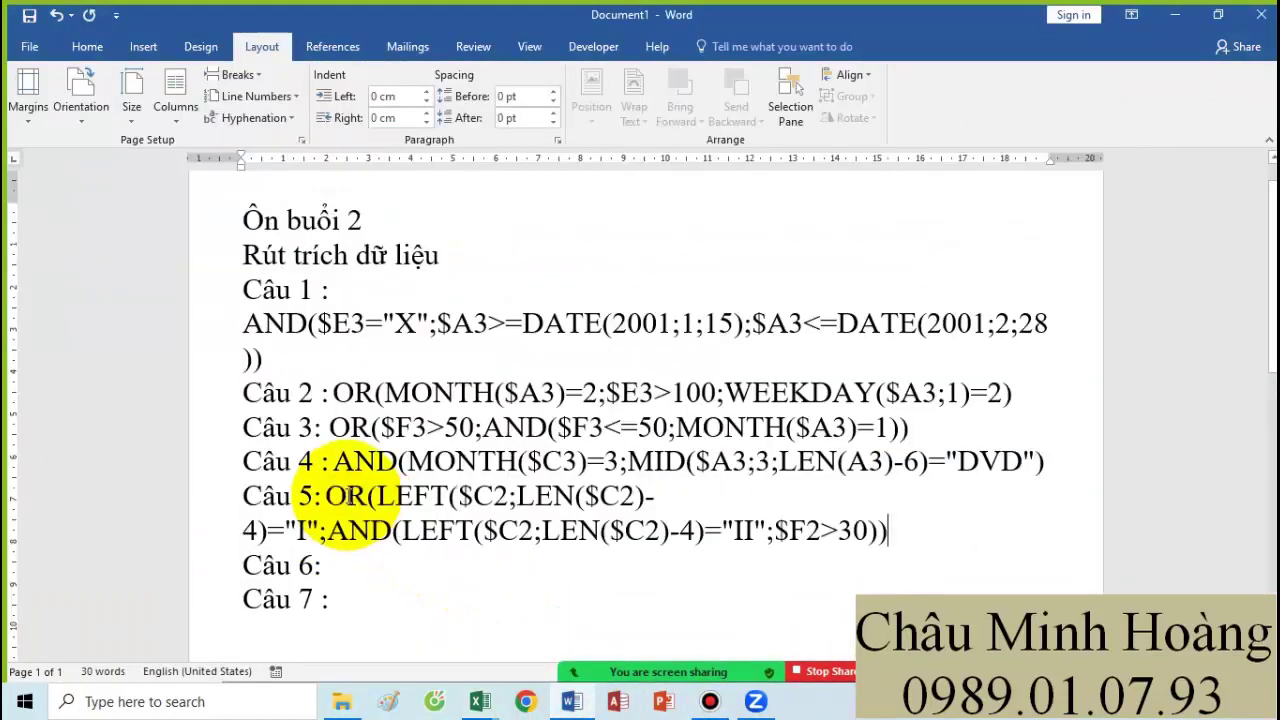
{"action": "key", "text": "Return"}
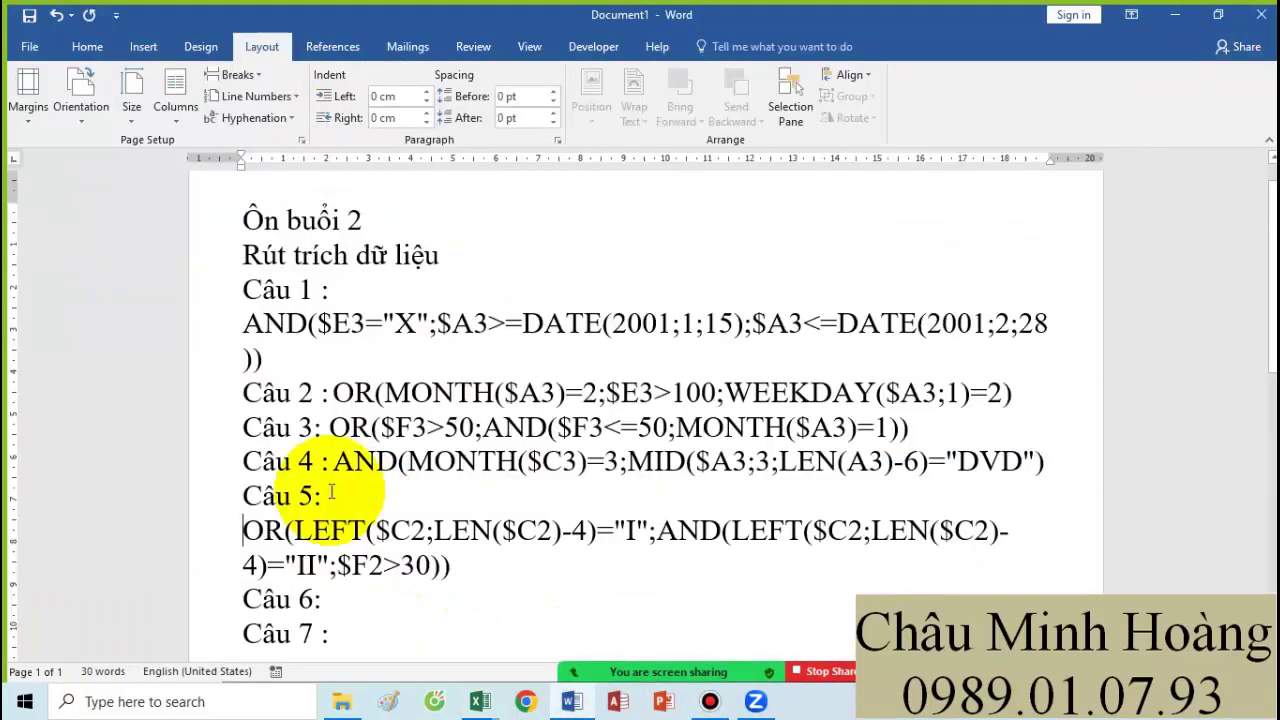
{"action": "scroll", "coordinate": [471, 525], "scroll_direction": "down", "scroll_amount": 2}
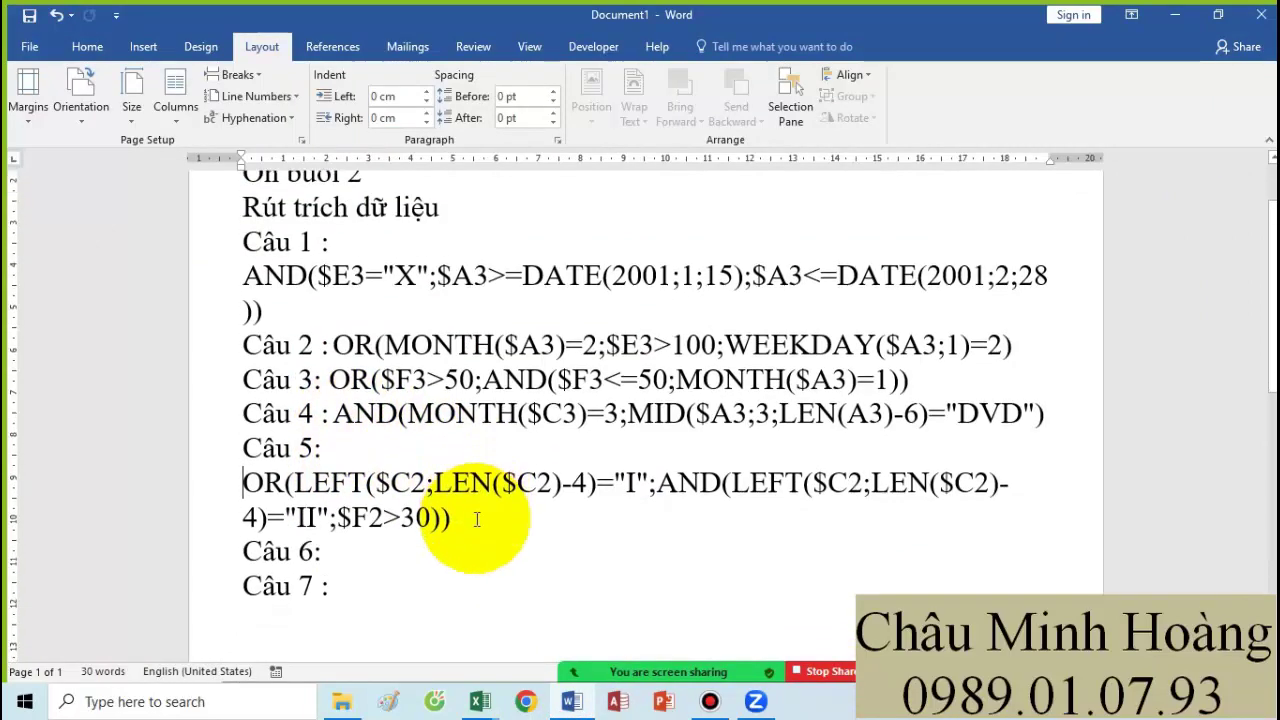
- Return to the Câu 5.xlsx workbook and start an Advanced Filter that copies to another location, with list range A1:H13
{"action": "mouse_move", "coordinate": [490, 705]}
{"action": "left_click", "coordinate": [1165, 582]}
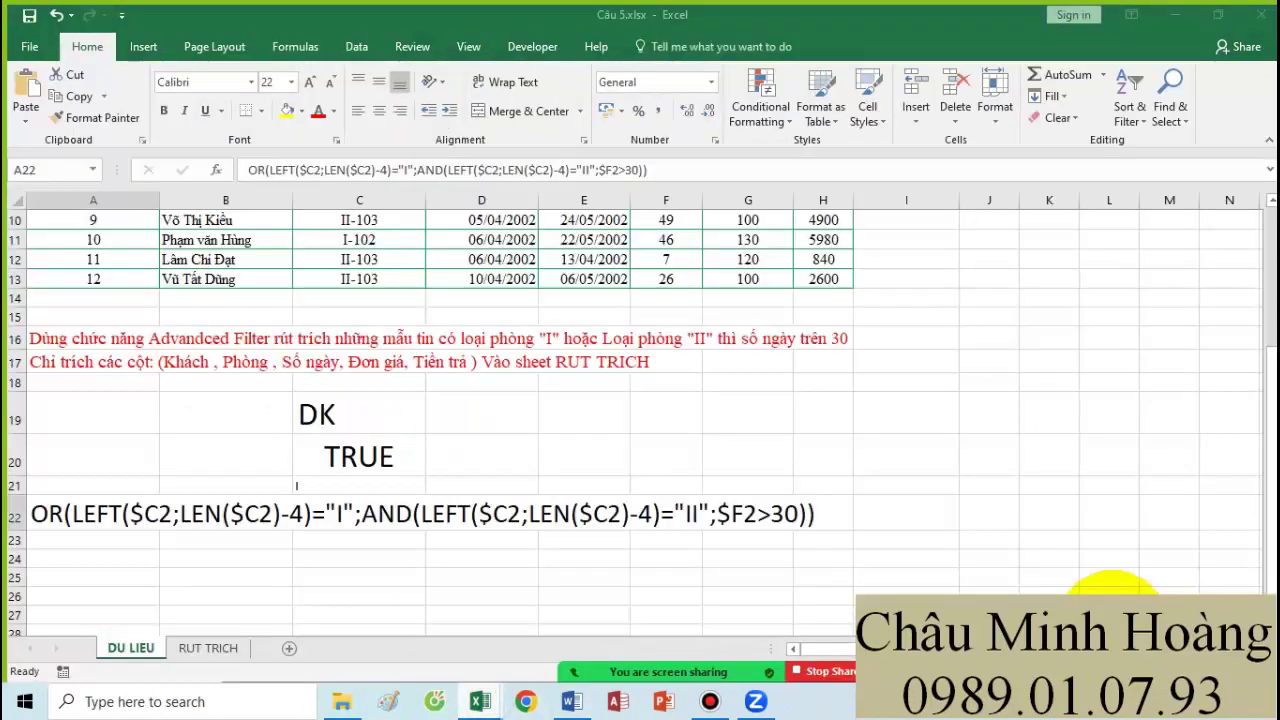
{"action": "left_click", "coordinate": [356, 47]}
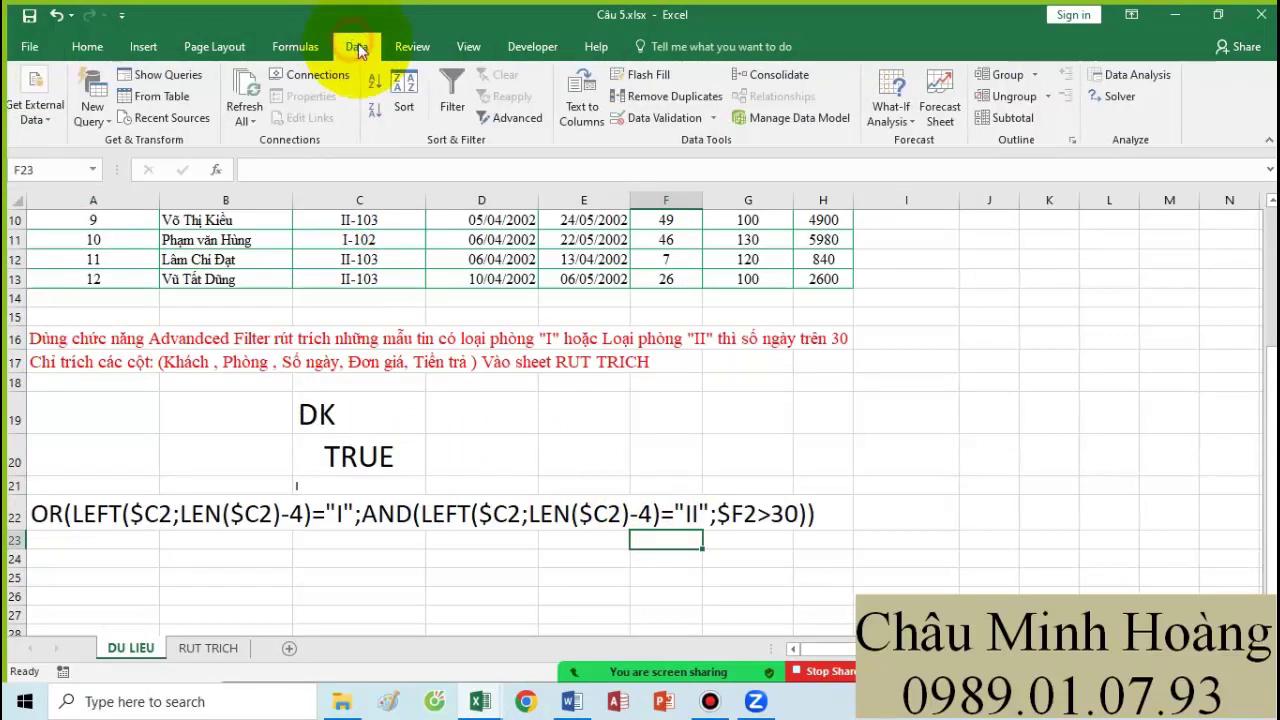
{"action": "left_click", "coordinate": [528, 115]}
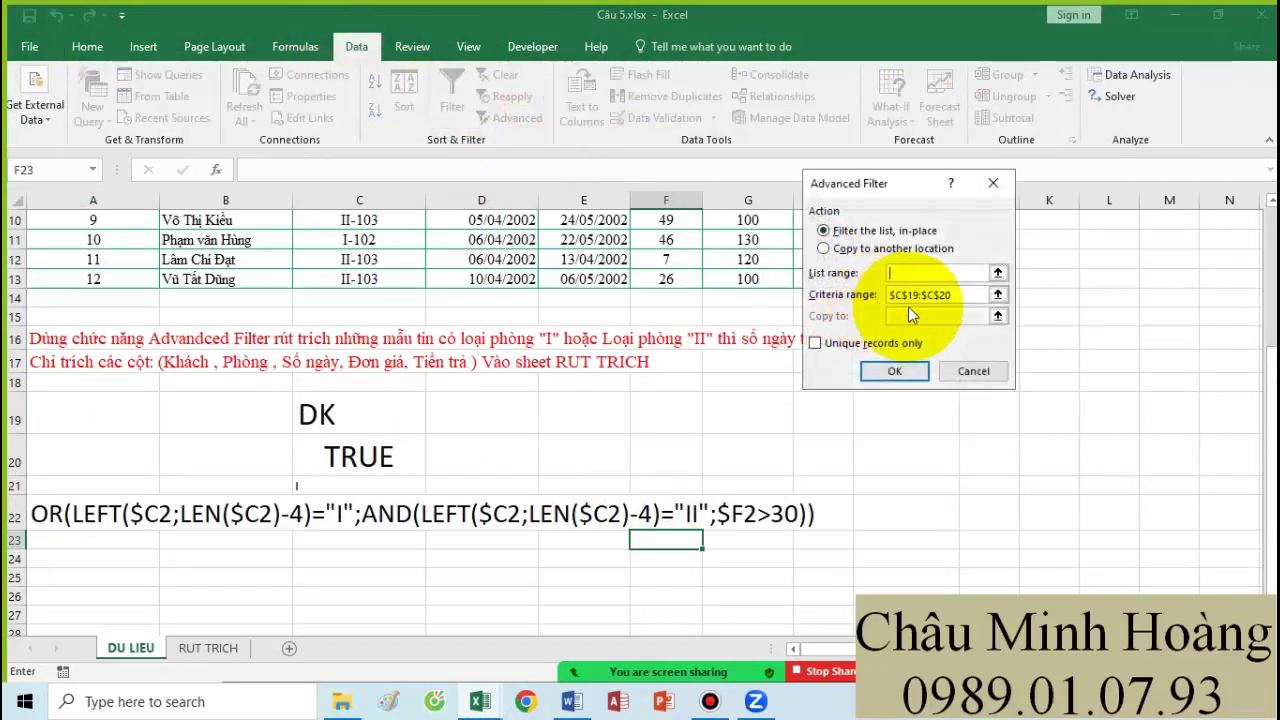
{"action": "left_click", "coordinate": [893, 248]}
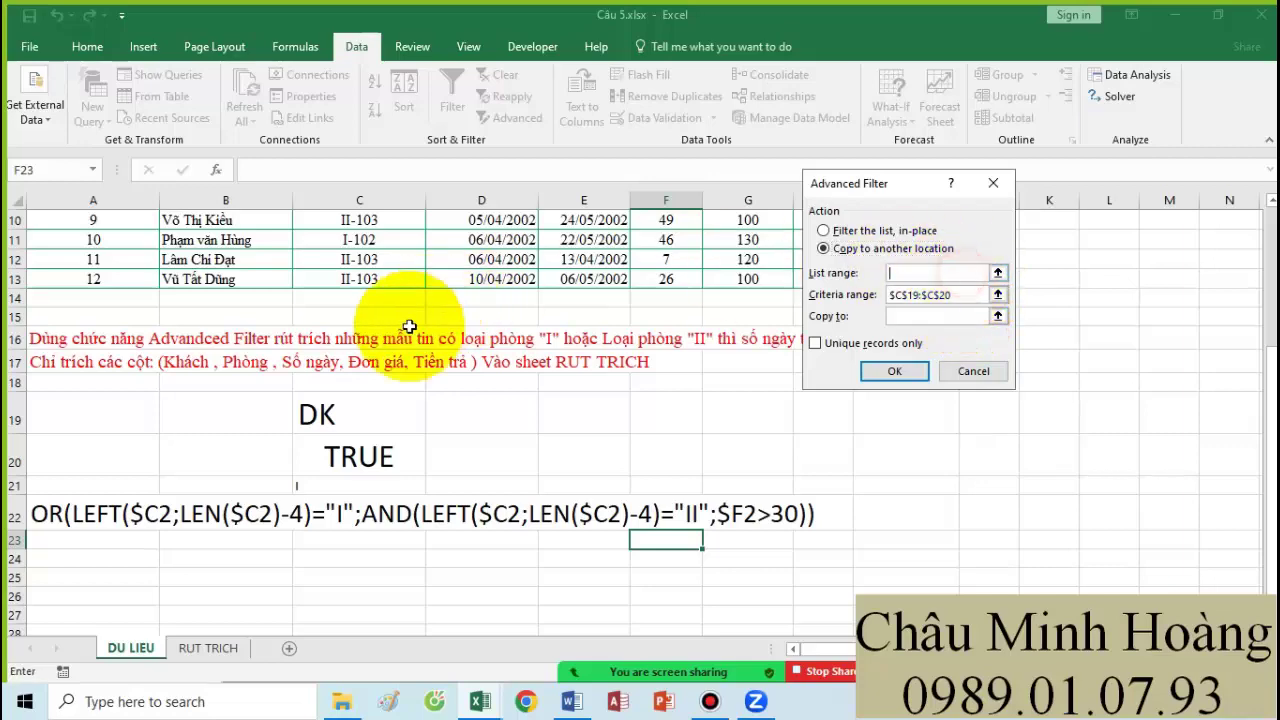
{"action": "scroll", "coordinate": [414, 300], "scroll_direction": "up", "scroll_amount": 3}
{"action": "left_click_drag", "start_coordinate": [116, 223], "coordinate": [820, 458]}
- Set the filter's criteria range to C19:C20 and its destination to B26 on DU LIEU, and run the extraction
{"action": "left_click", "coordinate": [930, 294]}
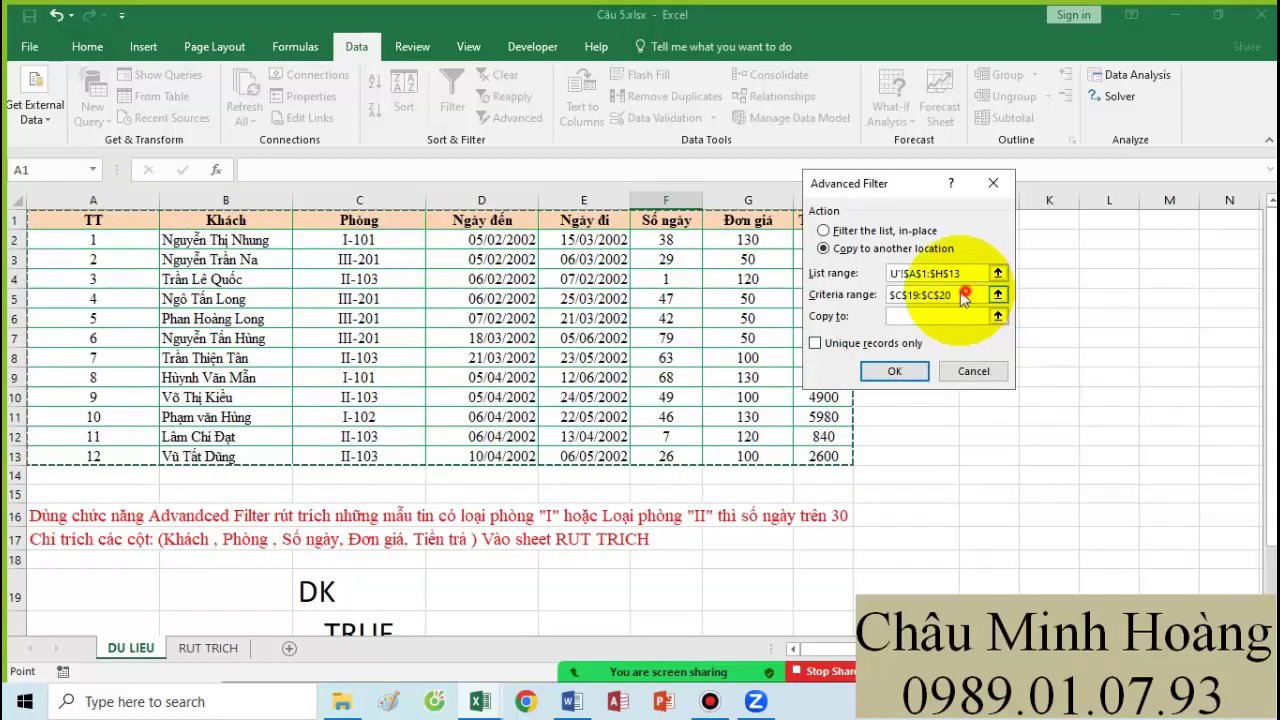
{"action": "scroll", "coordinate": [586, 309], "scroll_direction": "down", "scroll_amount": 4}
{"action": "left_click_drag", "start_coordinate": [400, 385], "coordinate": [400, 423]}
{"action": "scroll", "coordinate": [337, 386], "scroll_direction": "down", "scroll_amount": 2}
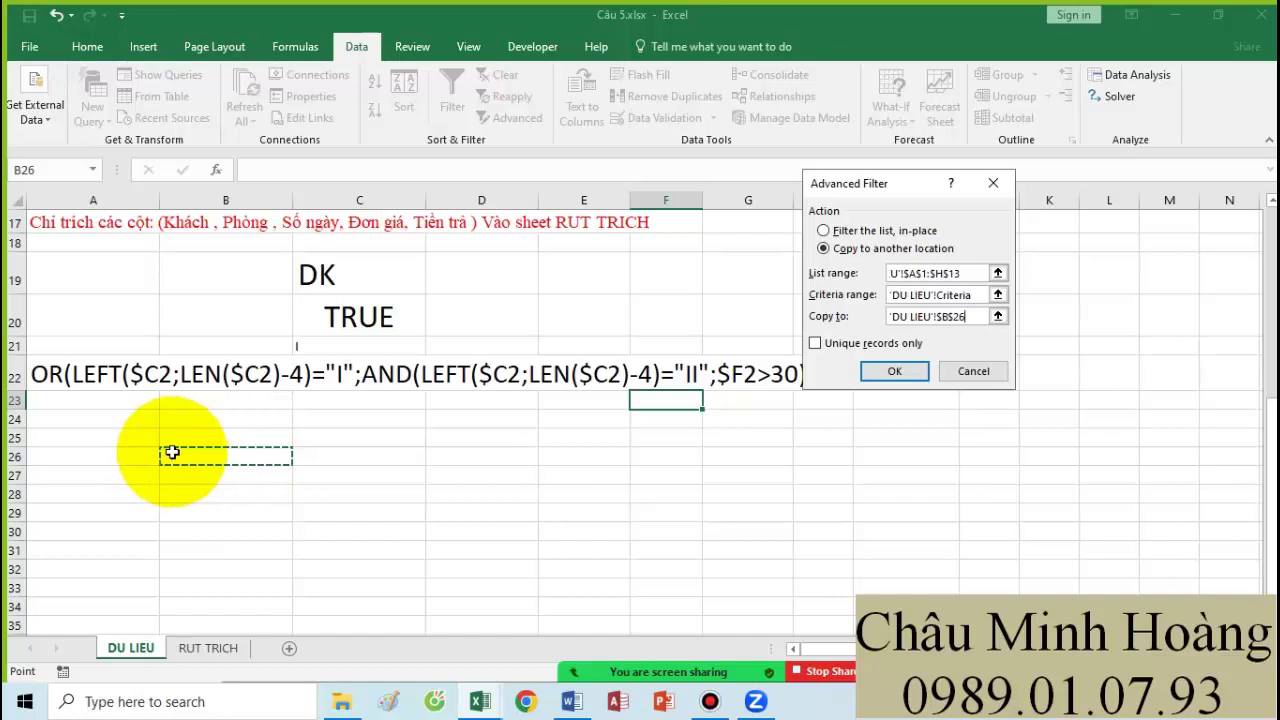
{"action": "left_click", "coordinate": [894, 371]}
{"action": "scroll", "coordinate": [360, 500], "scroll_direction": "up", "scroll_amount": 2}
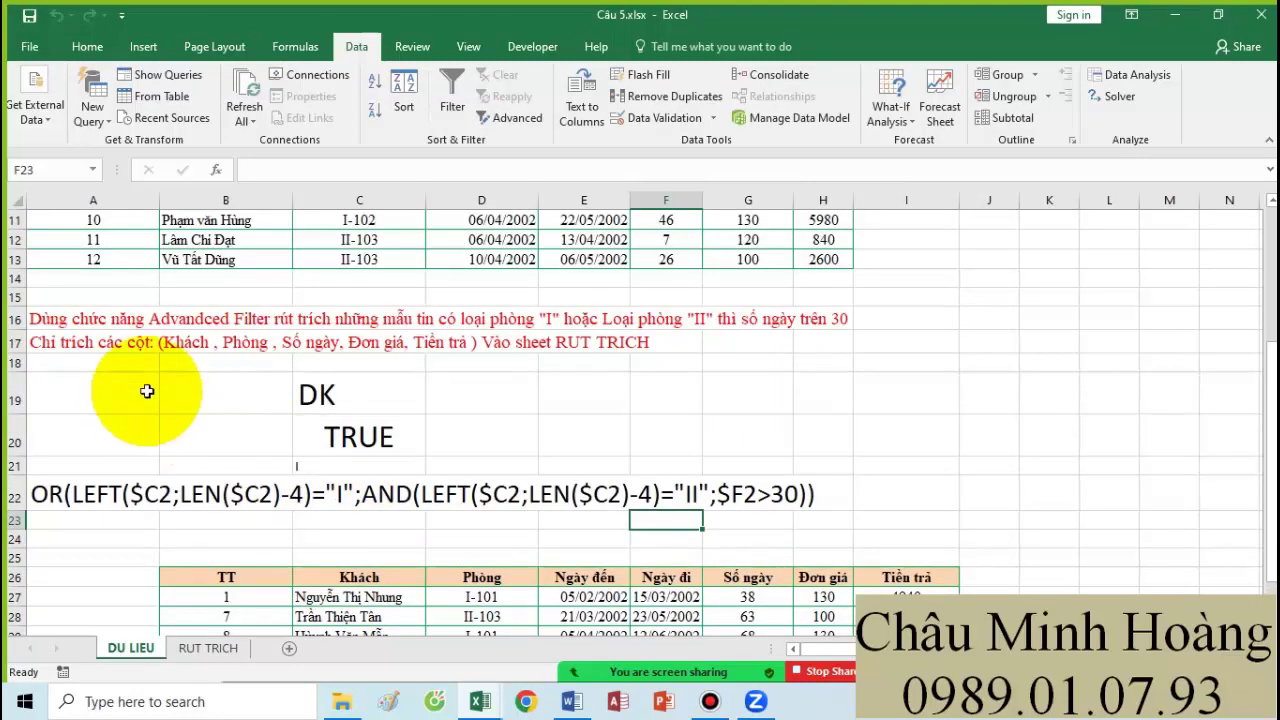
{"action": "scroll", "coordinate": [480, 335], "scroll_direction": "down", "scroll_amount": 2}
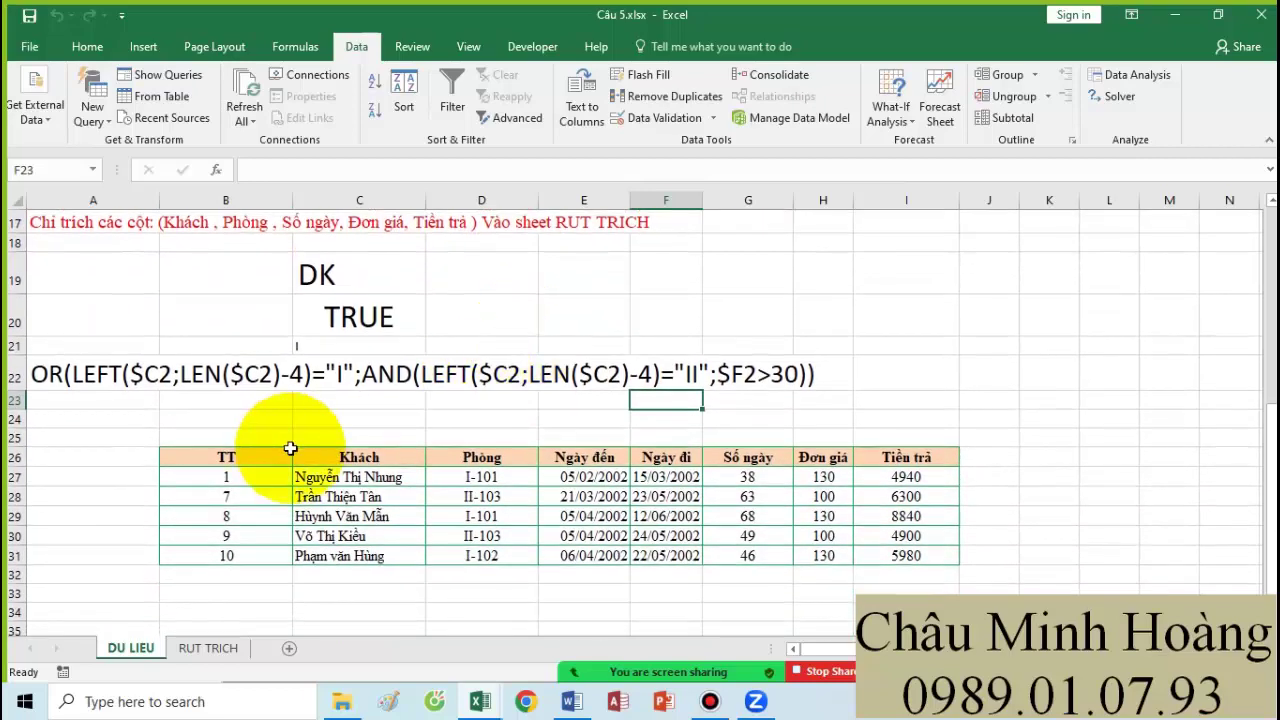
- Delete the TT column cells B26:B31 from the extracted table, shifting the remaining cells left
{"action": "left_click_drag", "start_coordinate": [274, 455], "coordinate": [269, 551]}
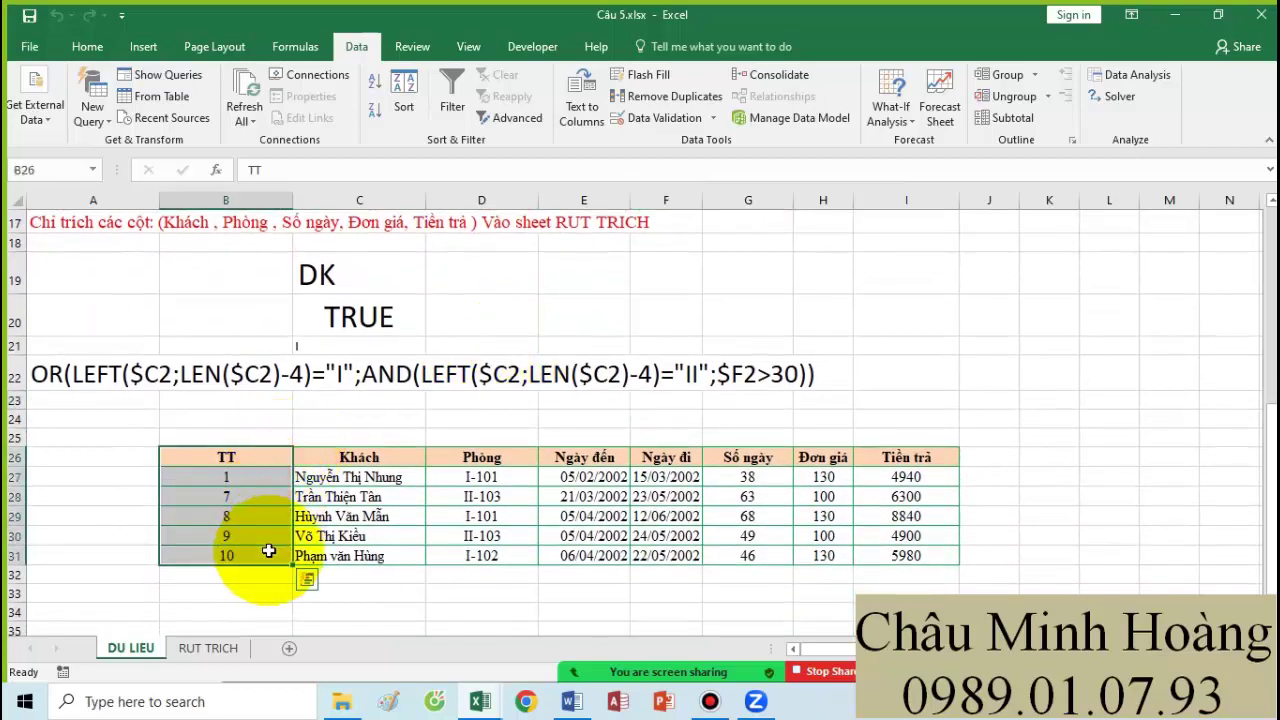
{"action": "right_click", "coordinate": [269, 551]}
{"action": "left_click", "coordinate": [342, 327]}
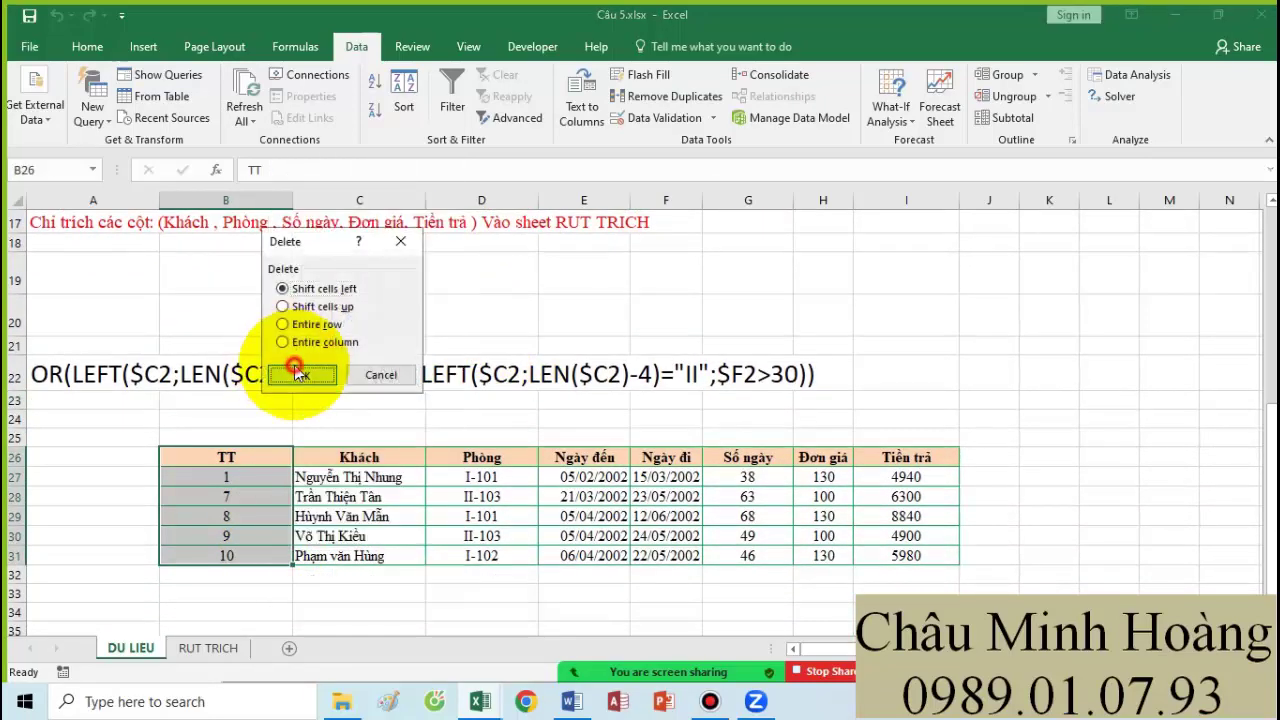
{"action": "left_click", "coordinate": [298, 374]}
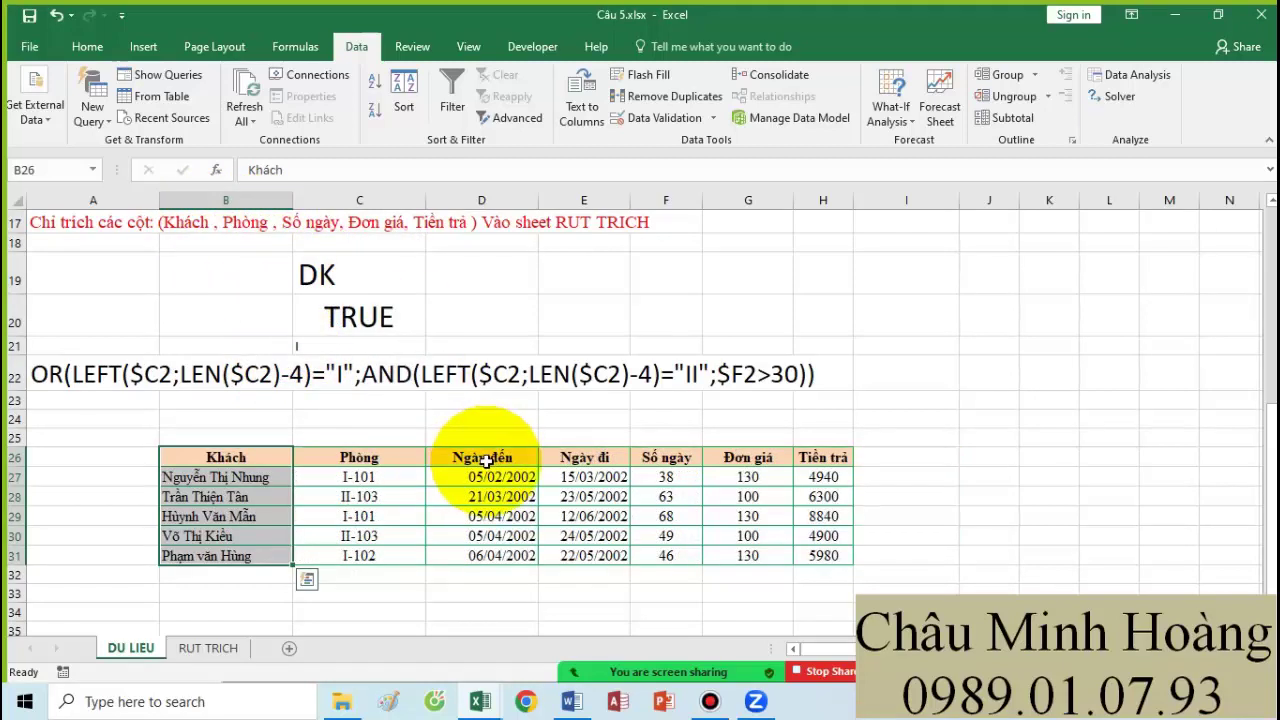
- Delete the Ngày đến and Ngày đi cells D26:E31 from the extracted table, shifting the remaining cells left
{"action": "left_click_drag", "start_coordinate": [484, 460], "coordinate": [594, 555]}
{"action": "right_click", "coordinate": [591, 554]}
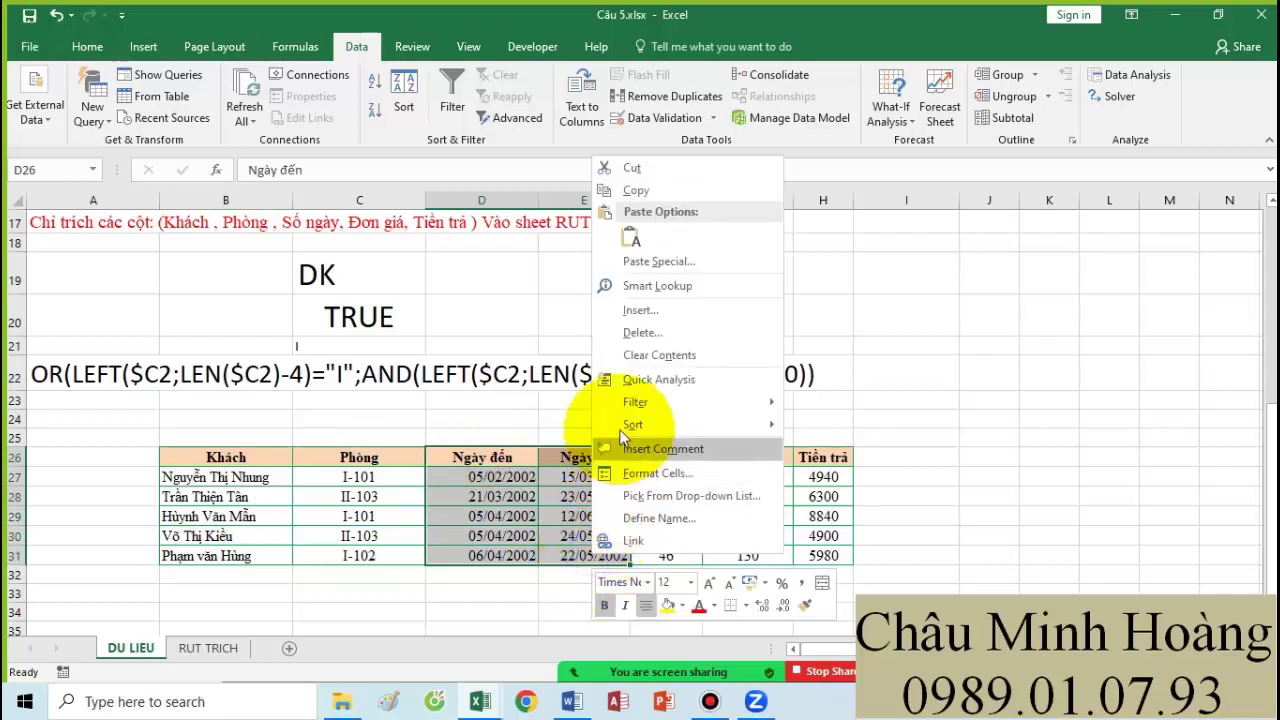
{"action": "left_click", "coordinate": [625, 329]}
{"action": "left_click", "coordinate": [568, 387]}
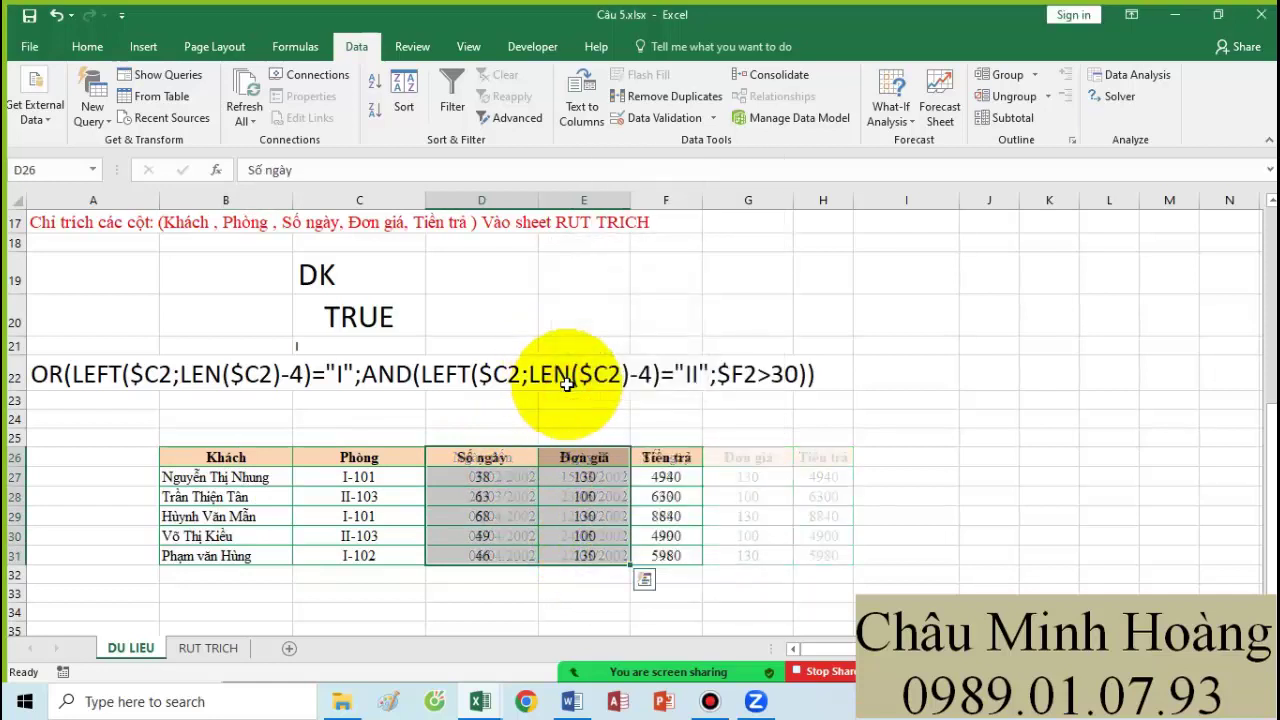
{"action": "left_click", "coordinate": [585, 460]}
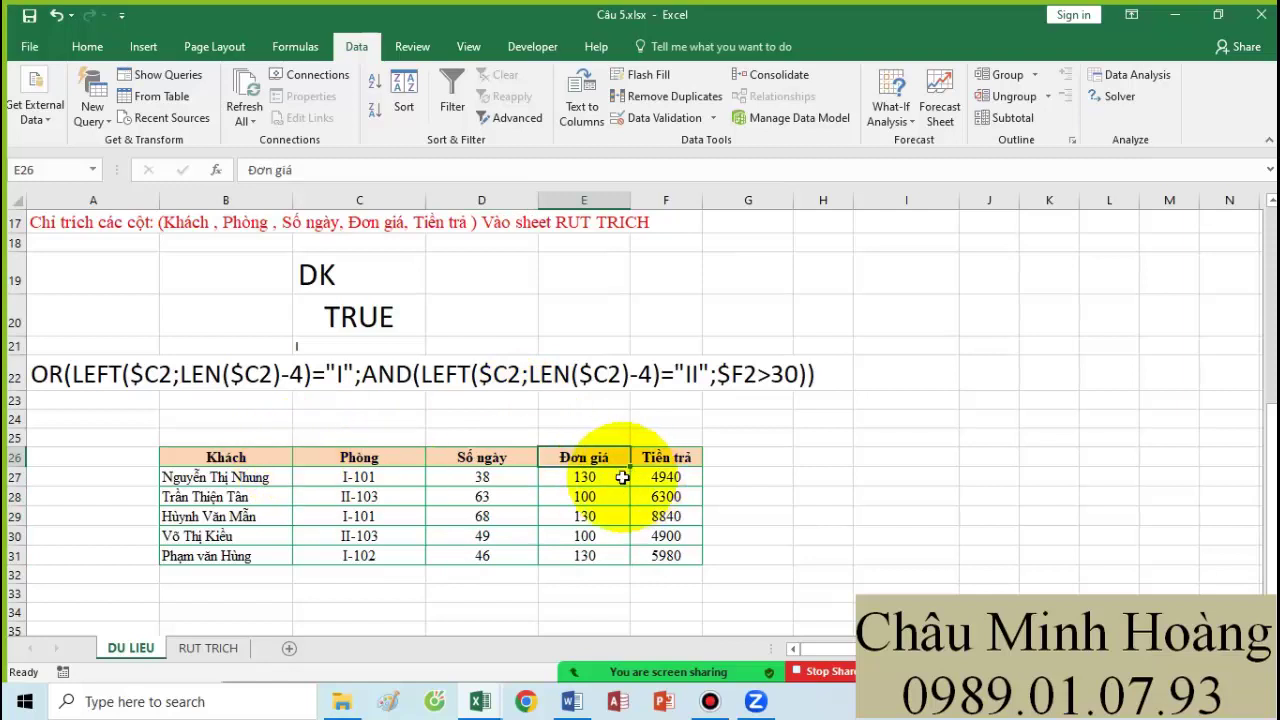
- Copy the extracted table B26:F31 and paste it at D4 on the RUT TRICH sheet
{"action": "left_click_drag", "start_coordinate": [266, 457], "coordinate": [640, 557]}
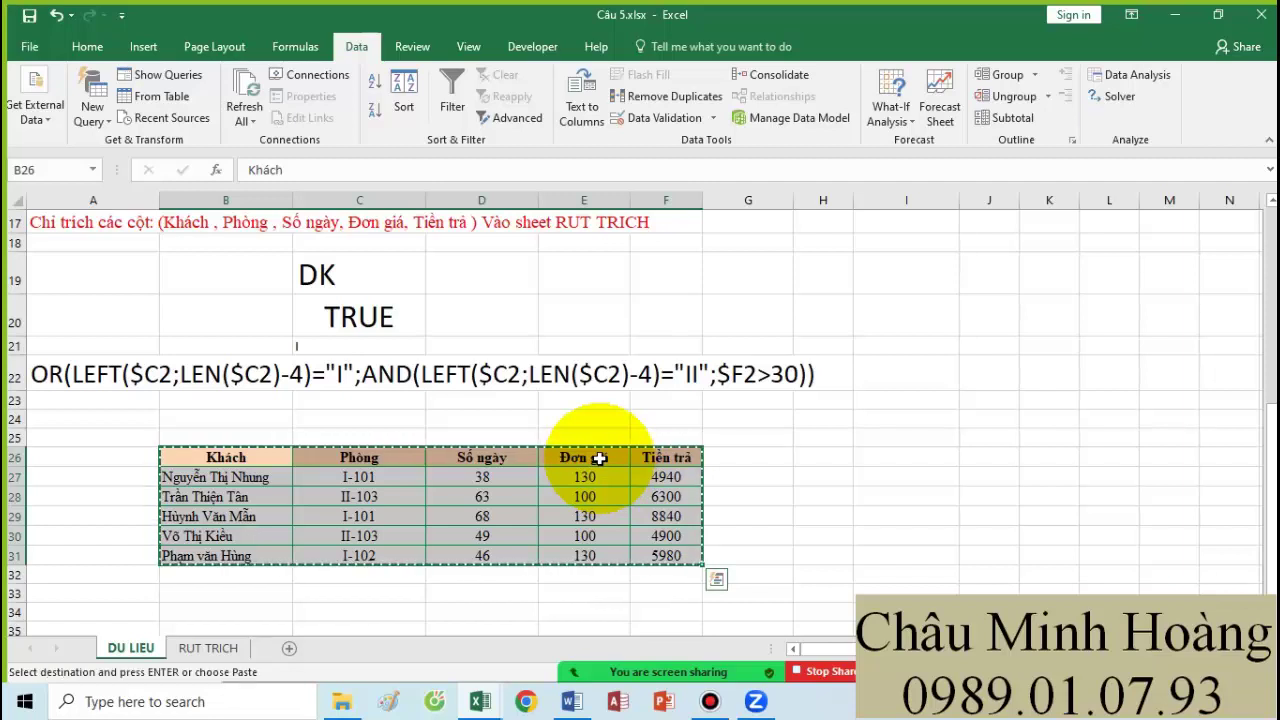
{"action": "left_click", "coordinate": [212, 648]}
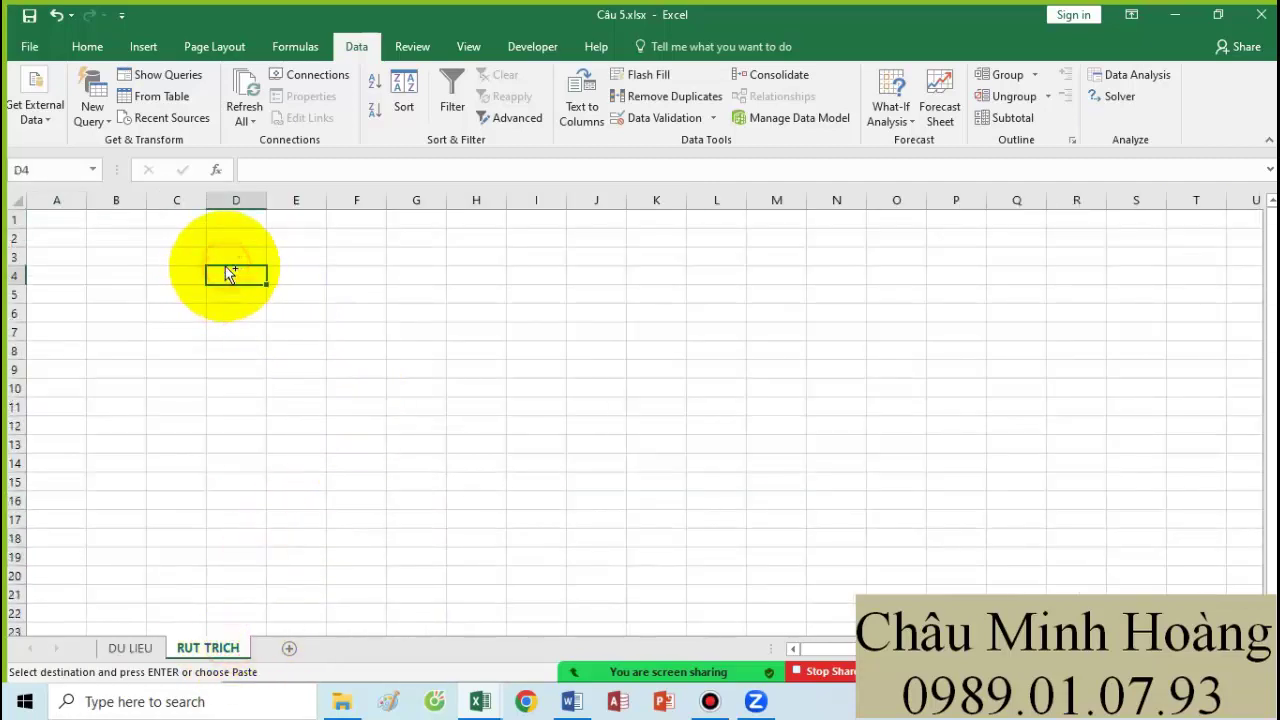
{"action": "key", "text": "Return"}
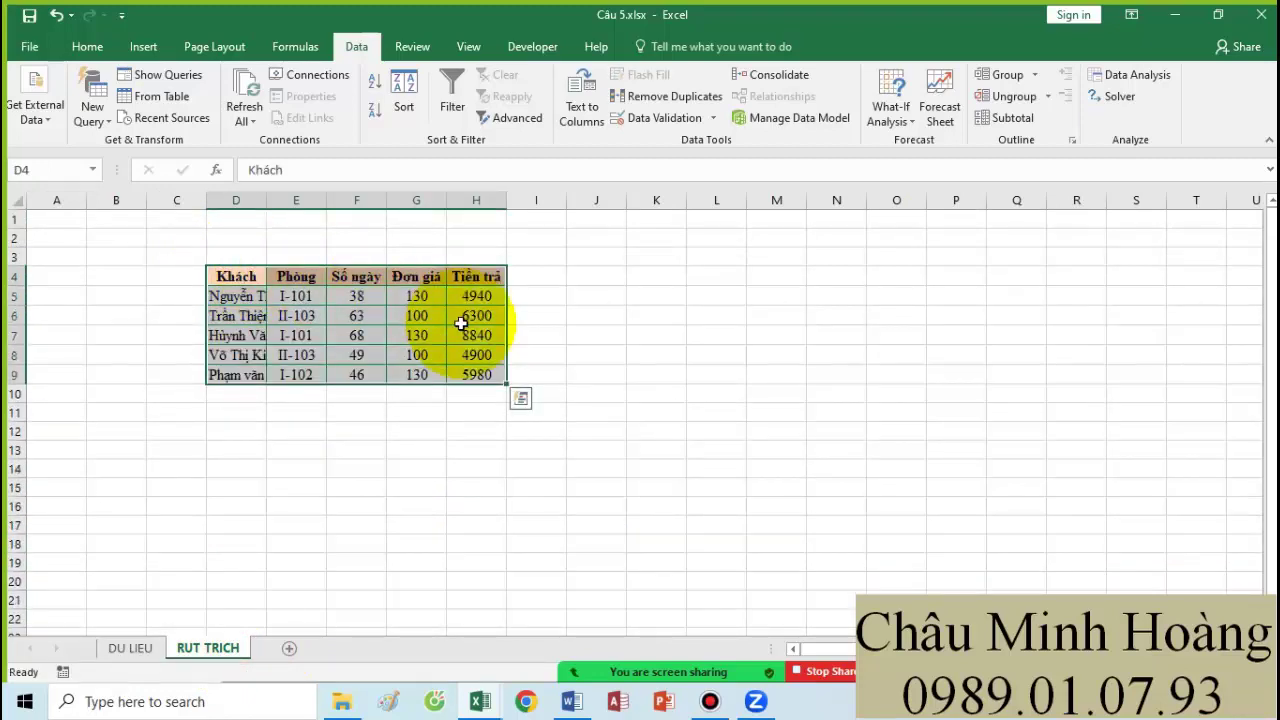
- Switch to the Câu 6.xlsx workbook and set the font size of the criteria cells F38:F39 on Sheet1 to 24
{"action": "left_click", "coordinate": [480, 701]}
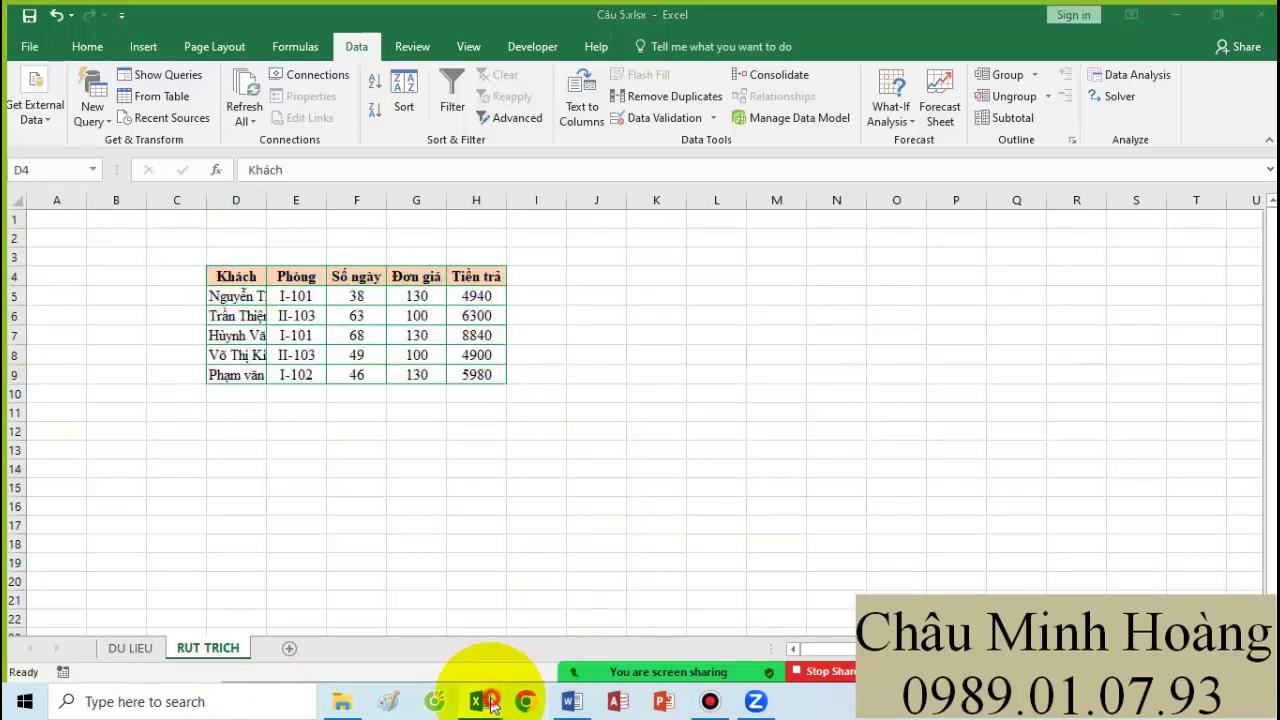
{"action": "left_click", "coordinate": [280, 625]}
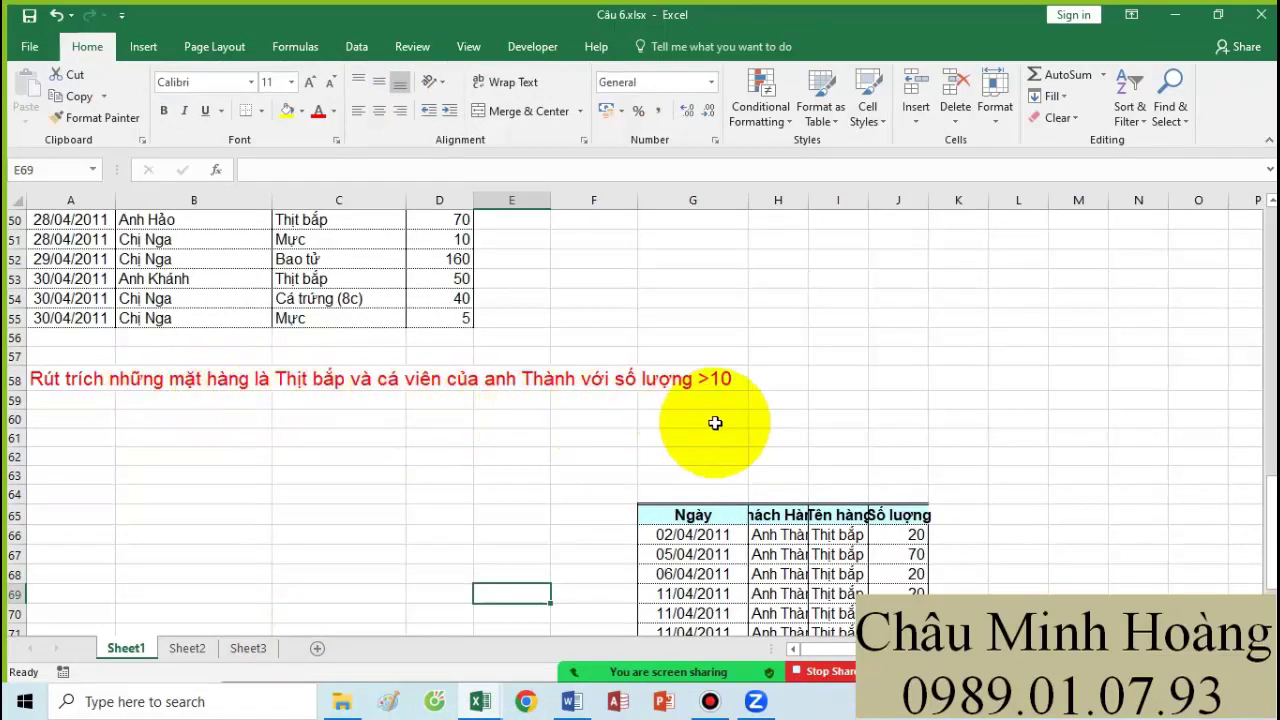
{"action": "scroll", "coordinate": [717, 422], "scroll_direction": "up", "scroll_amount": 5}
{"action": "scroll", "coordinate": [714, 409], "scroll_direction": "down", "scroll_amount": 3}
{"action": "scroll", "coordinate": [706, 406], "scroll_direction": "up", "scroll_amount": 5}
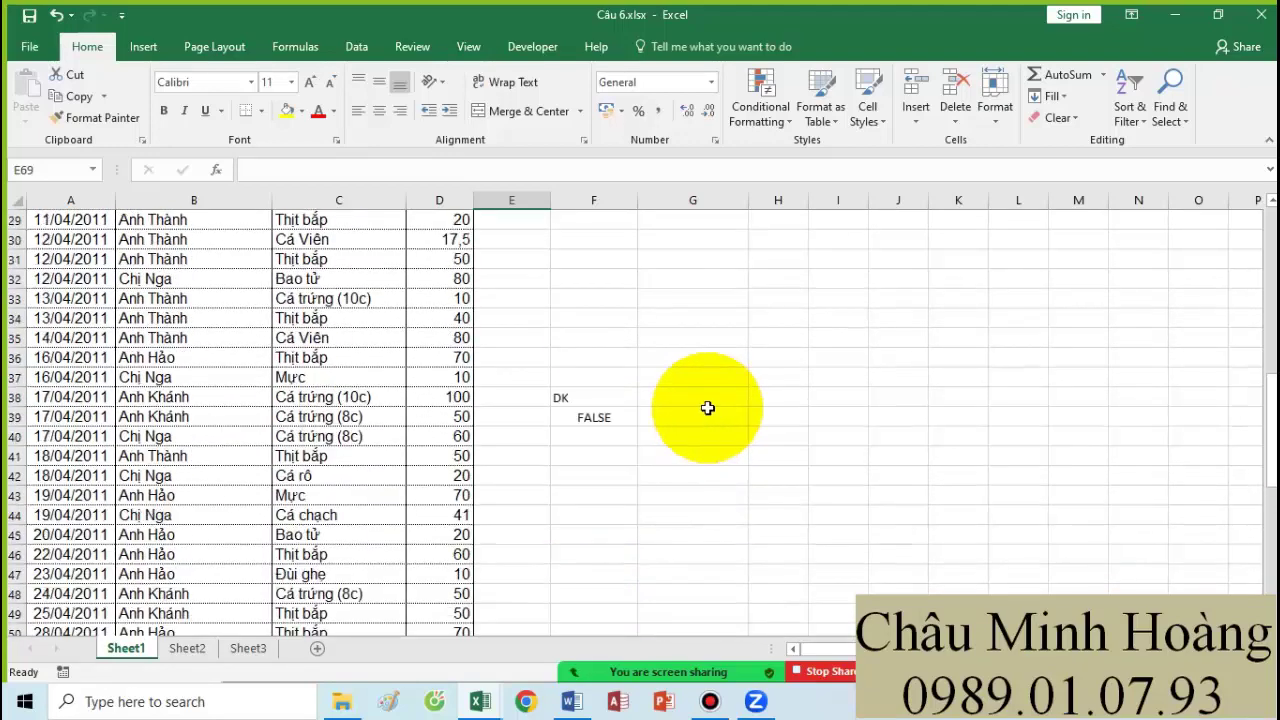
{"action": "left_click_drag", "start_coordinate": [600, 379], "coordinate": [592, 407]}
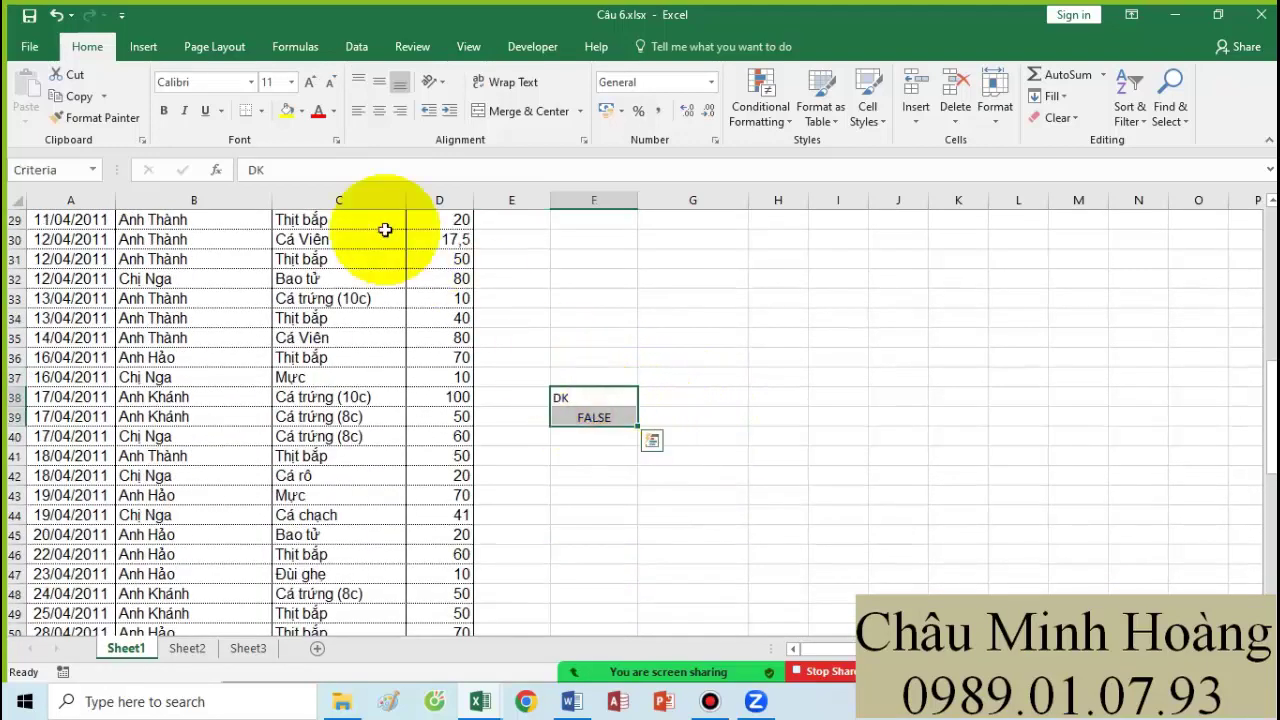
{"action": "left_click", "coordinate": [291, 82]}
{"action": "left_click", "coordinate": [270, 282]}
- Examine the criteria formula in F39 against the extraction request in row 58 and the first data row of the sales table
{"action": "scroll", "coordinate": [594, 477], "scroll_direction": "down", "scroll_amount": 6}
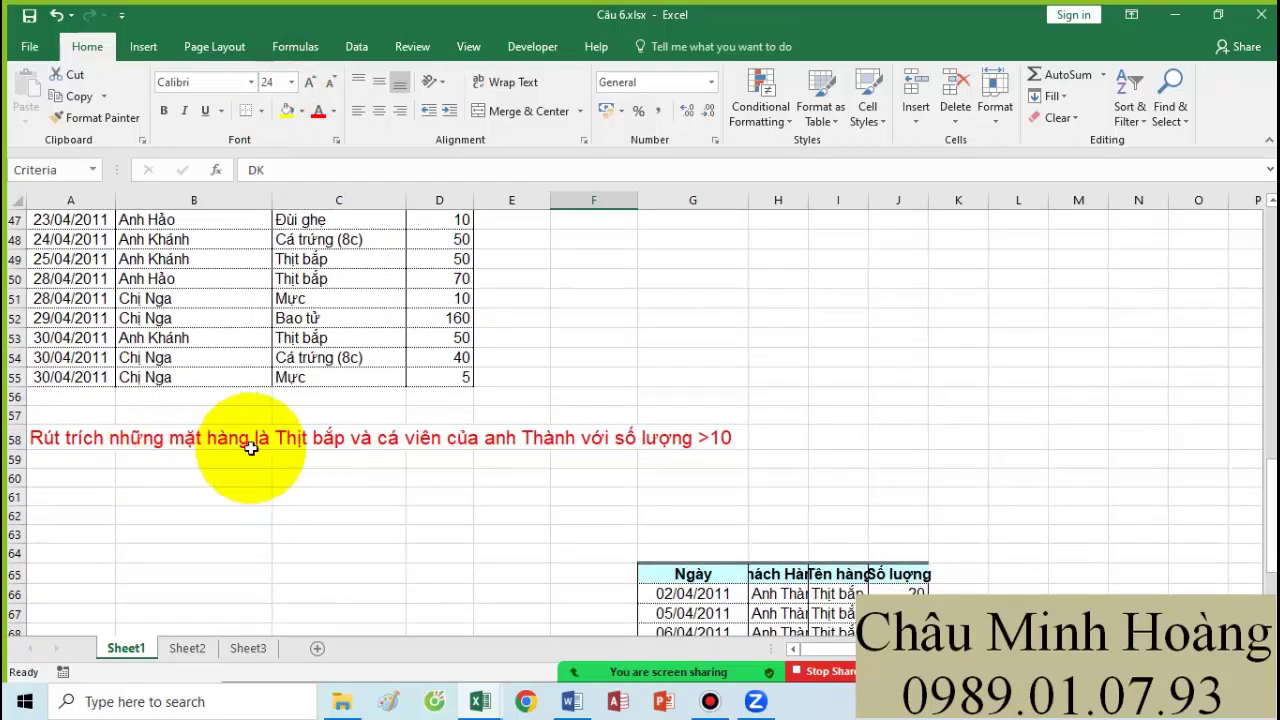
{"action": "scroll", "coordinate": [476, 456], "scroll_direction": "up", "scroll_amount": 5}
{"action": "double_click", "coordinate": [610, 383]}
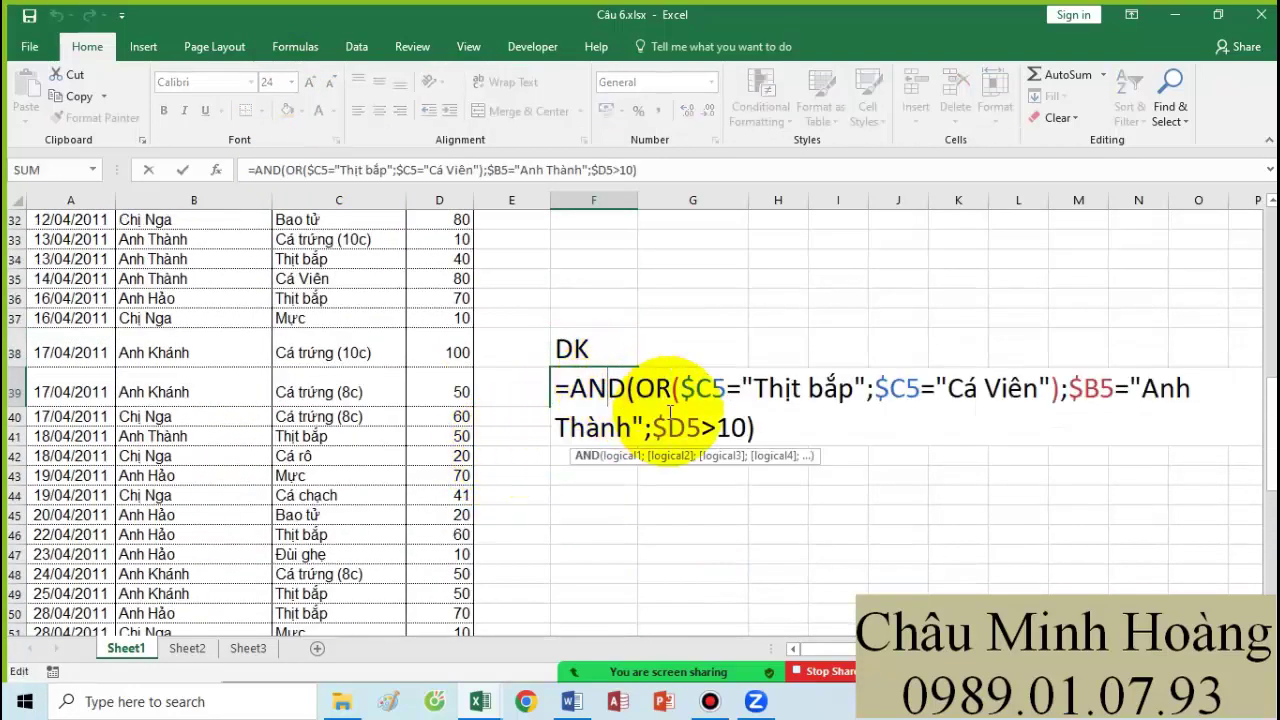
{"action": "scroll", "coordinate": [700, 330], "scroll_direction": "down", "scroll_amount": 4}
{"action": "scroll", "coordinate": [387, 525], "scroll_direction": "up", "scroll_amount": 5}
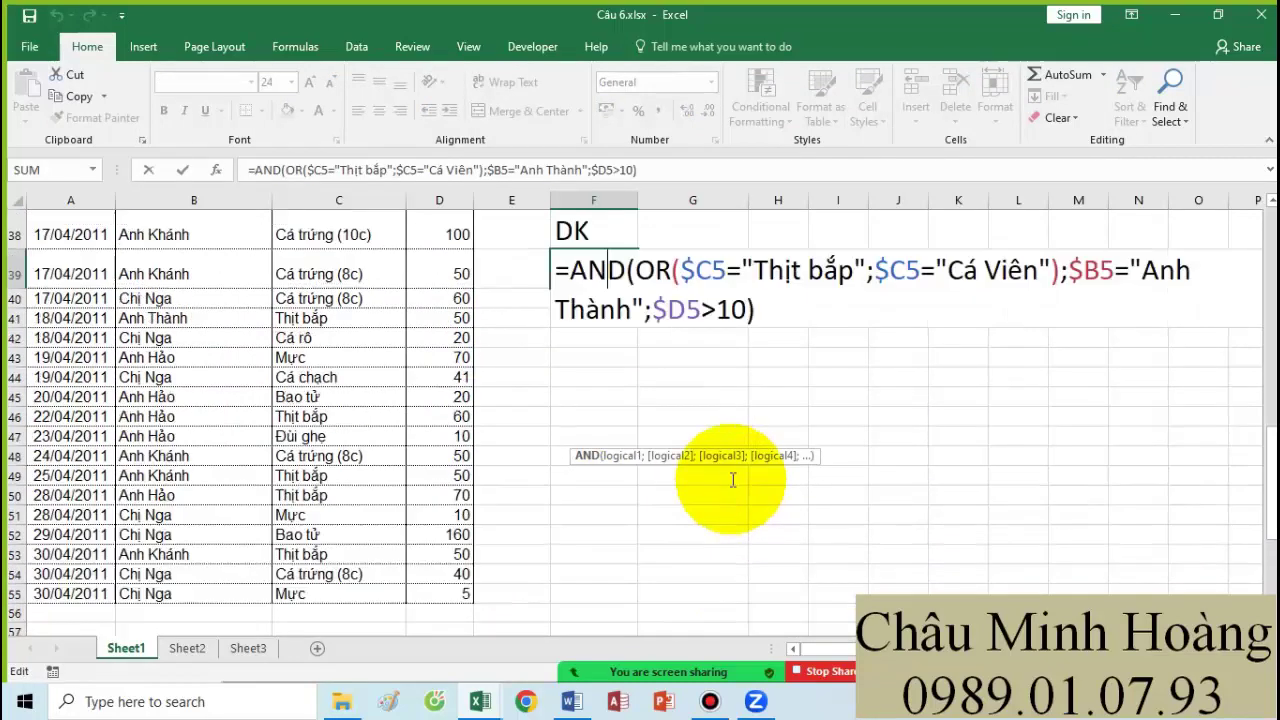
{"action": "mouse_move", "coordinate": [672, 450]}
{"action": "left_mouse_down"}
{"action": "mouse_move", "coordinate": [843, 462]}
{"action": "mouse_move", "coordinate": [692, 450]}
{"action": "left_mouse_up"}
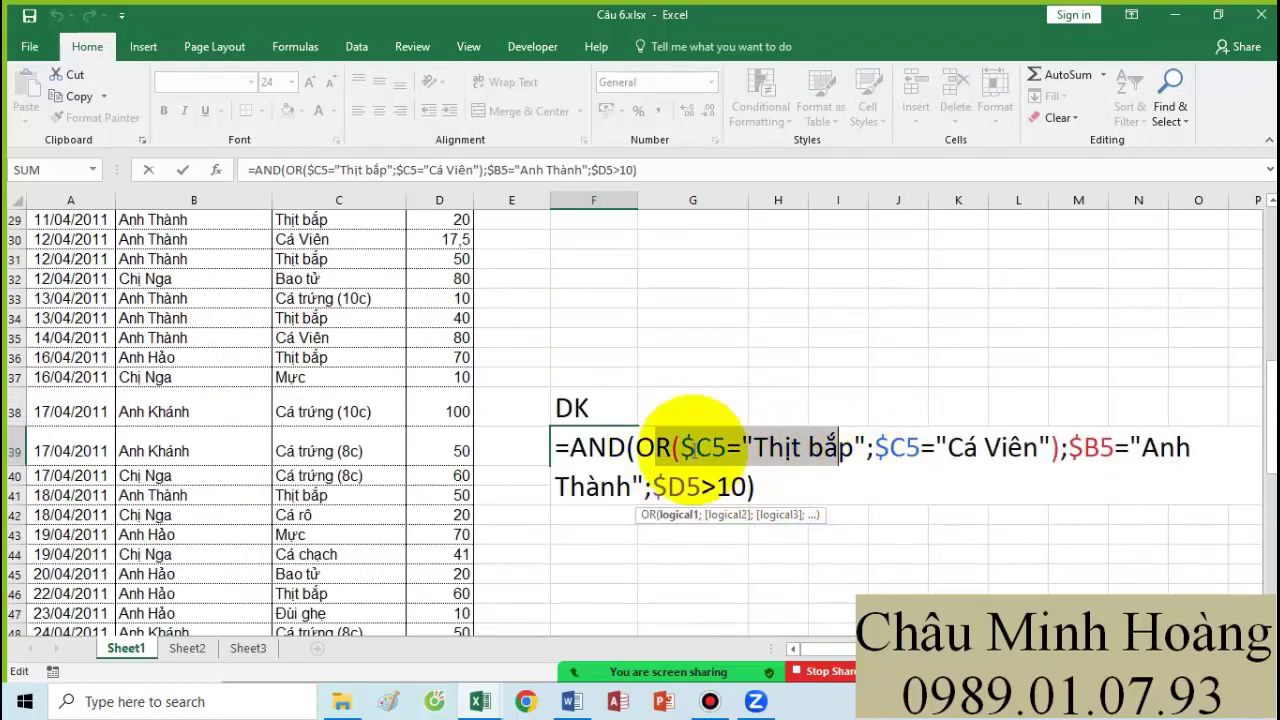
{"action": "scroll", "coordinate": [536, 448], "scroll_direction": "up", "scroll_amount": 9}
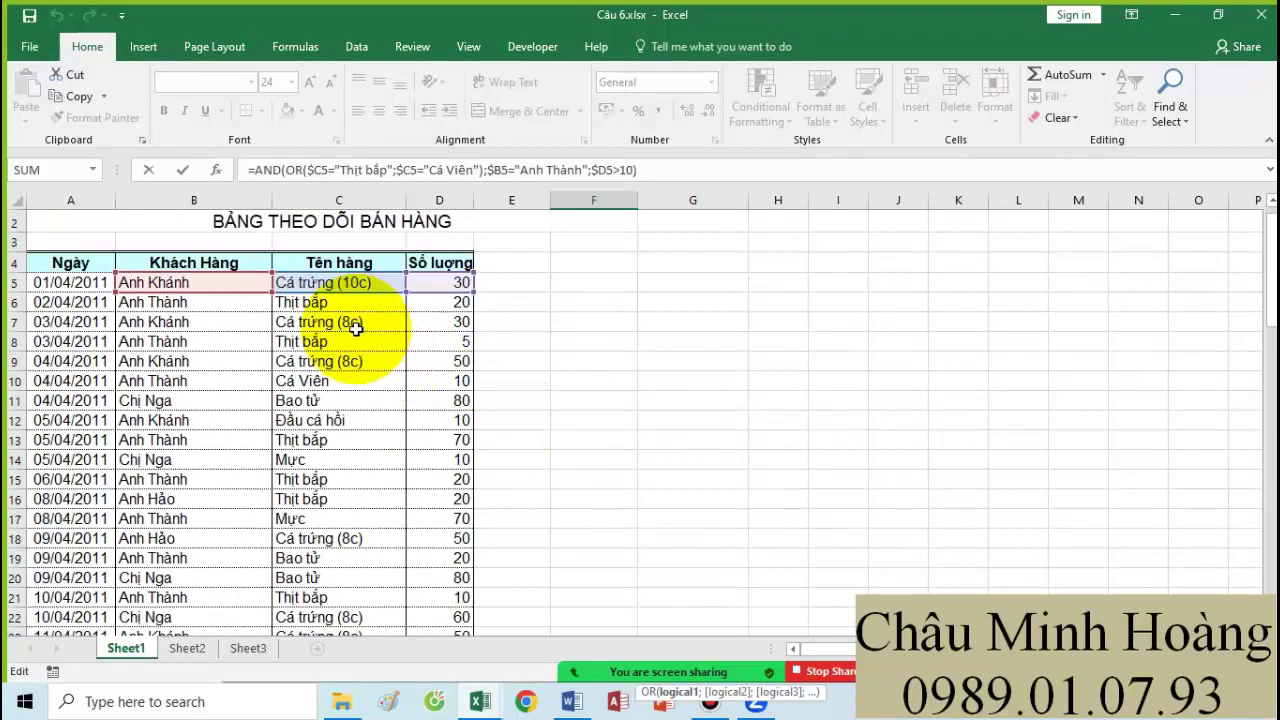
{"action": "scroll", "coordinate": [606, 366], "scroll_direction": "down", "scroll_amount": 8}
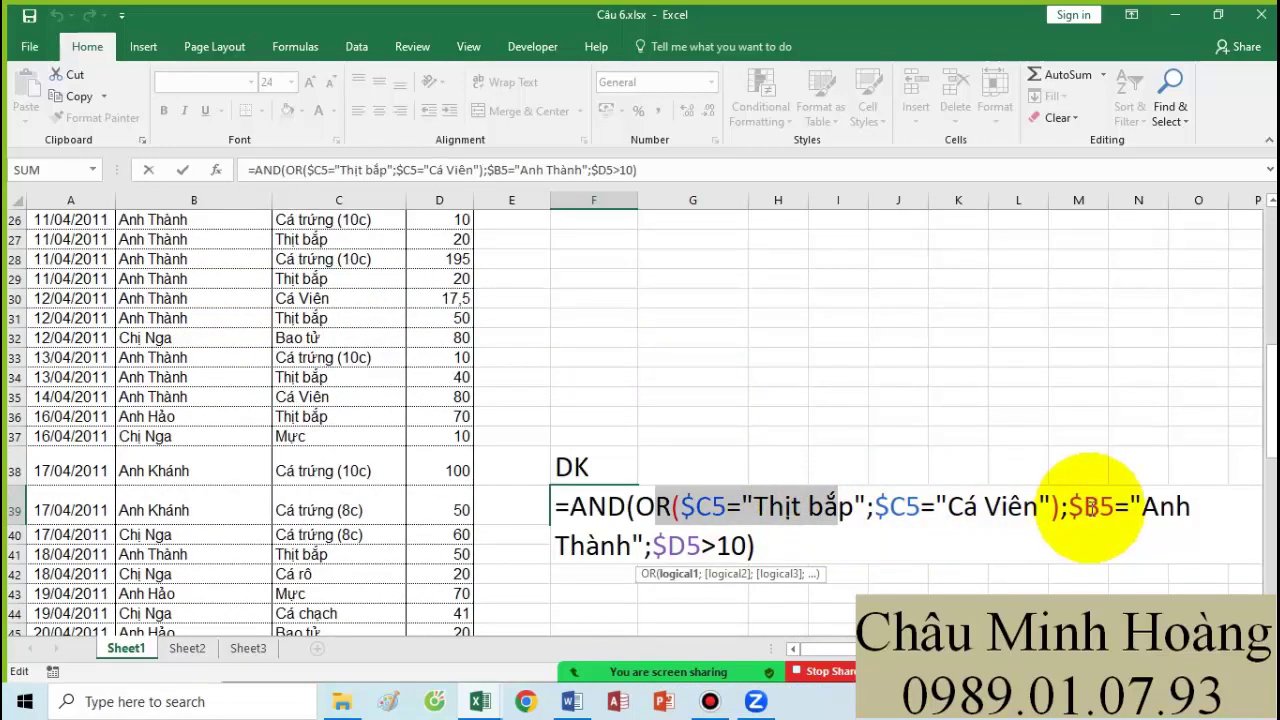
{"action": "scroll", "coordinate": [805, 451], "scroll_direction": "down", "scroll_amount": 2}
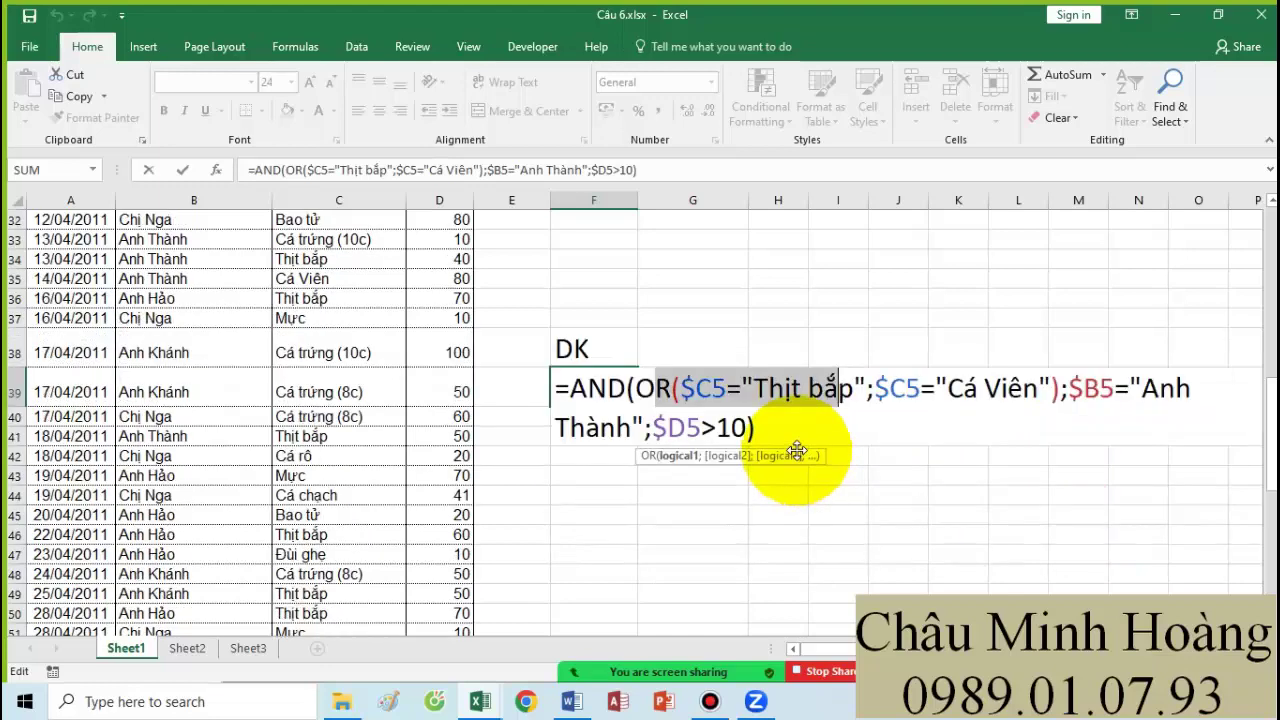
{"action": "scroll", "coordinate": [223, 394], "scroll_direction": "up", "scroll_amount": 10}
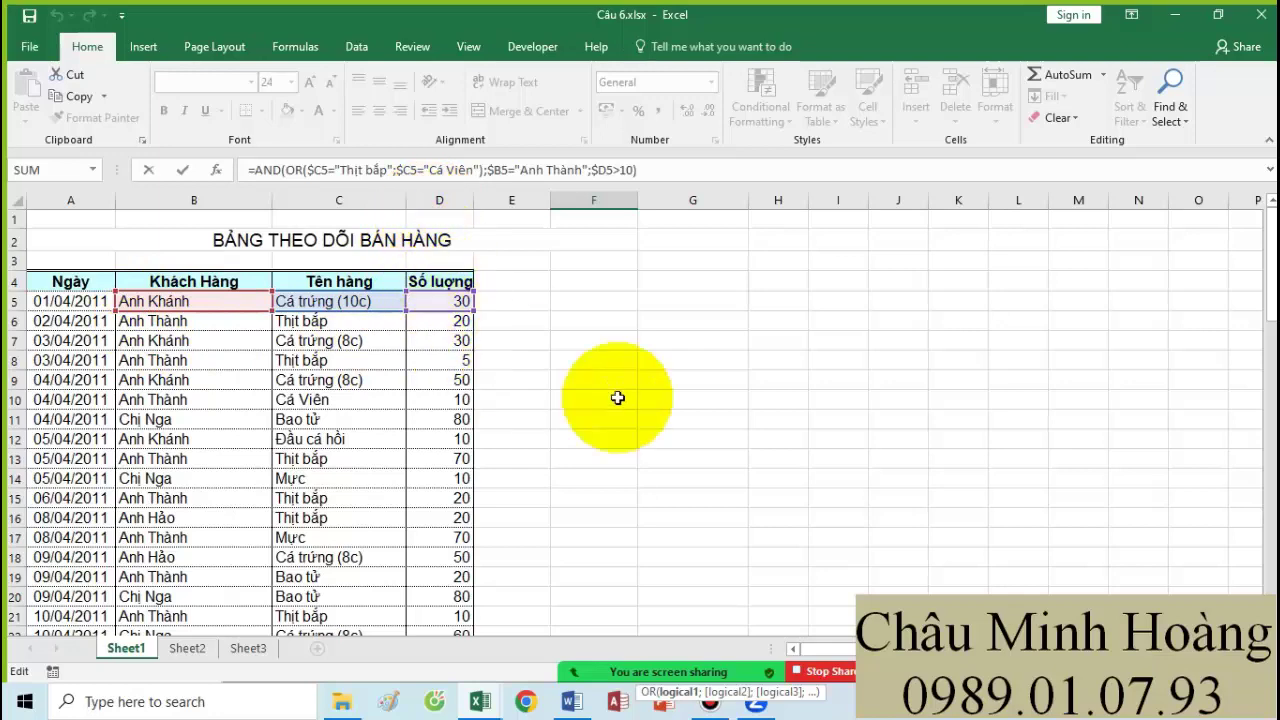
- Copy the F39 criteria formula without its equals sign and paste it as plain text into cell A78
{"action": "scroll", "coordinate": [700, 420], "scroll_direction": "down", "scroll_amount": 7}
{"action": "scroll", "coordinate": [759, 438], "scroll_direction": "down", "scroll_amount": 4}
{"action": "left_click_drag", "start_coordinate": [782, 392], "coordinate": [565, 349]}
{"action": "key", "text": "ctrl+c"}
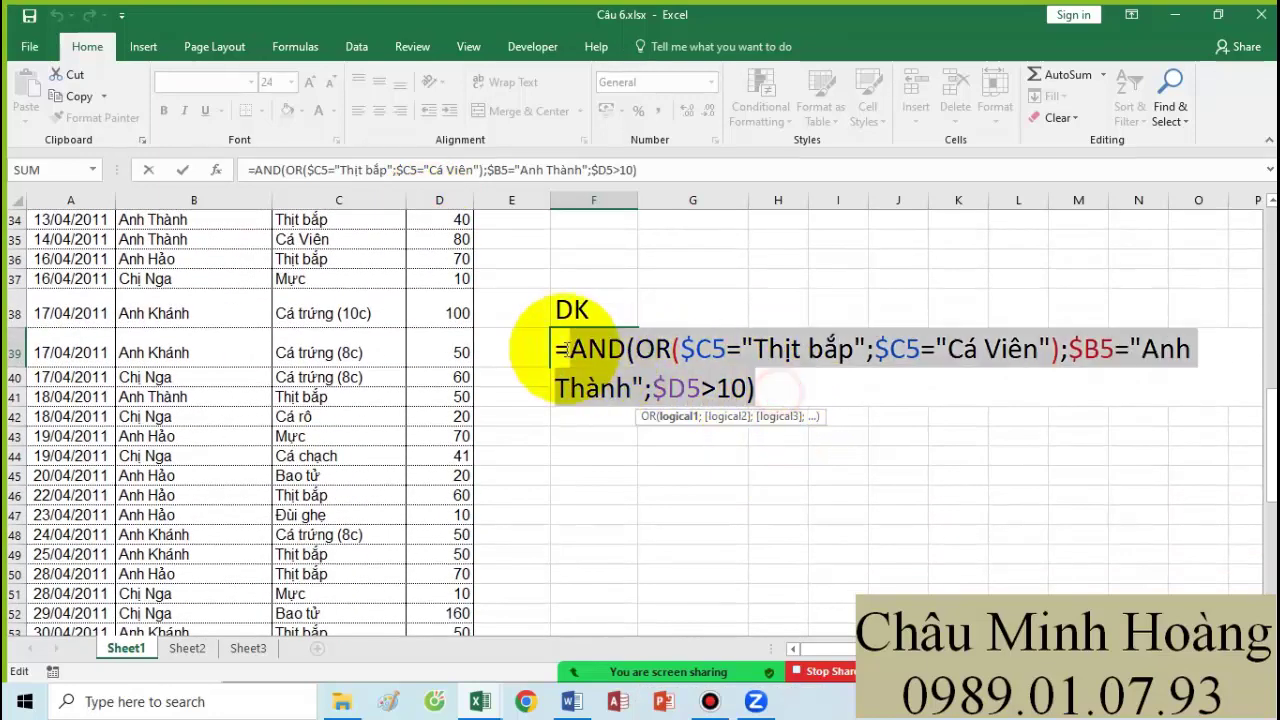
{"action": "key", "text": "Return"}
{"action": "scroll", "coordinate": [640, 423], "scroll_direction": "down", "scroll_amount": 7}
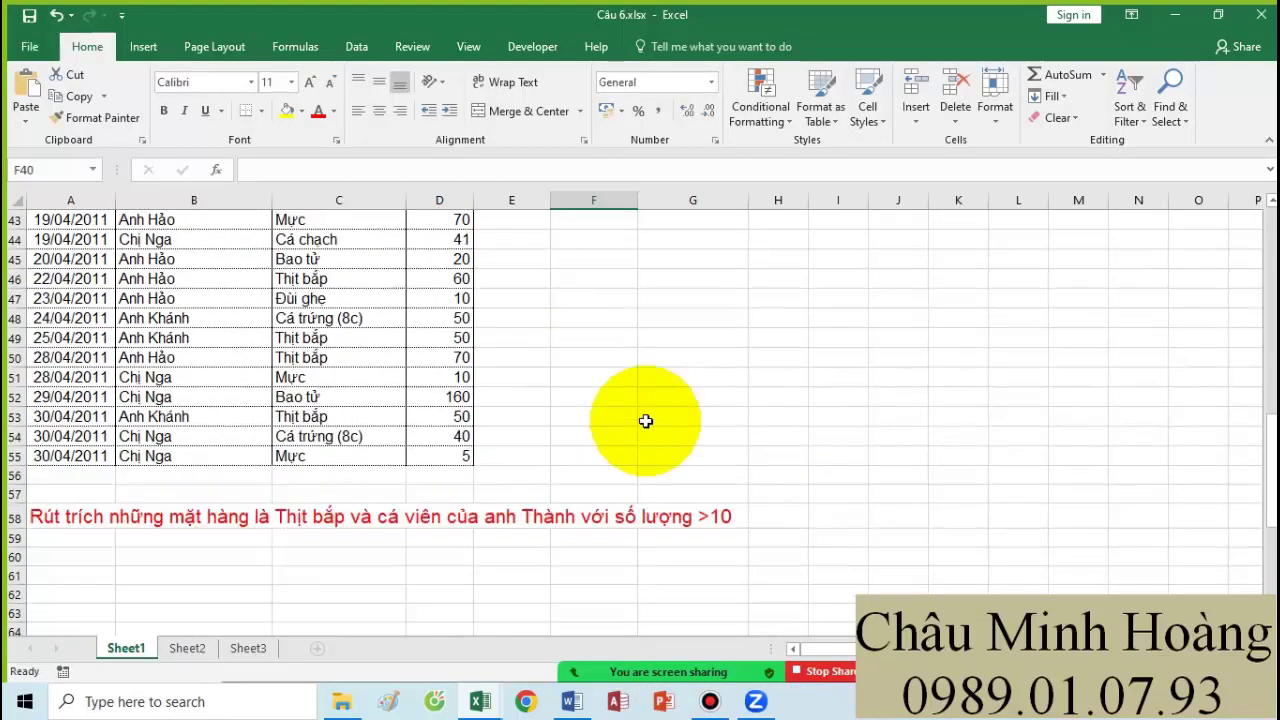
{"action": "scroll", "coordinate": [250, 355], "scroll_direction": "down", "scroll_amount": 3}
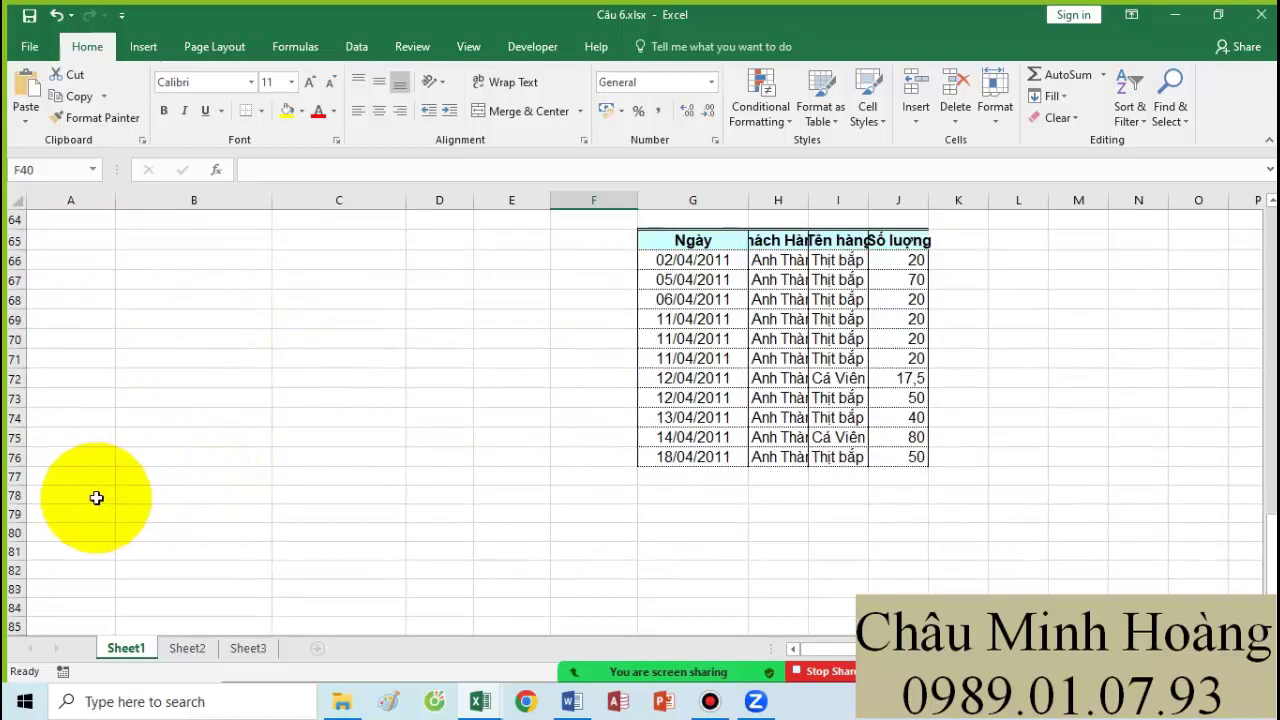
{"action": "key", "text": "ctrl+v"}
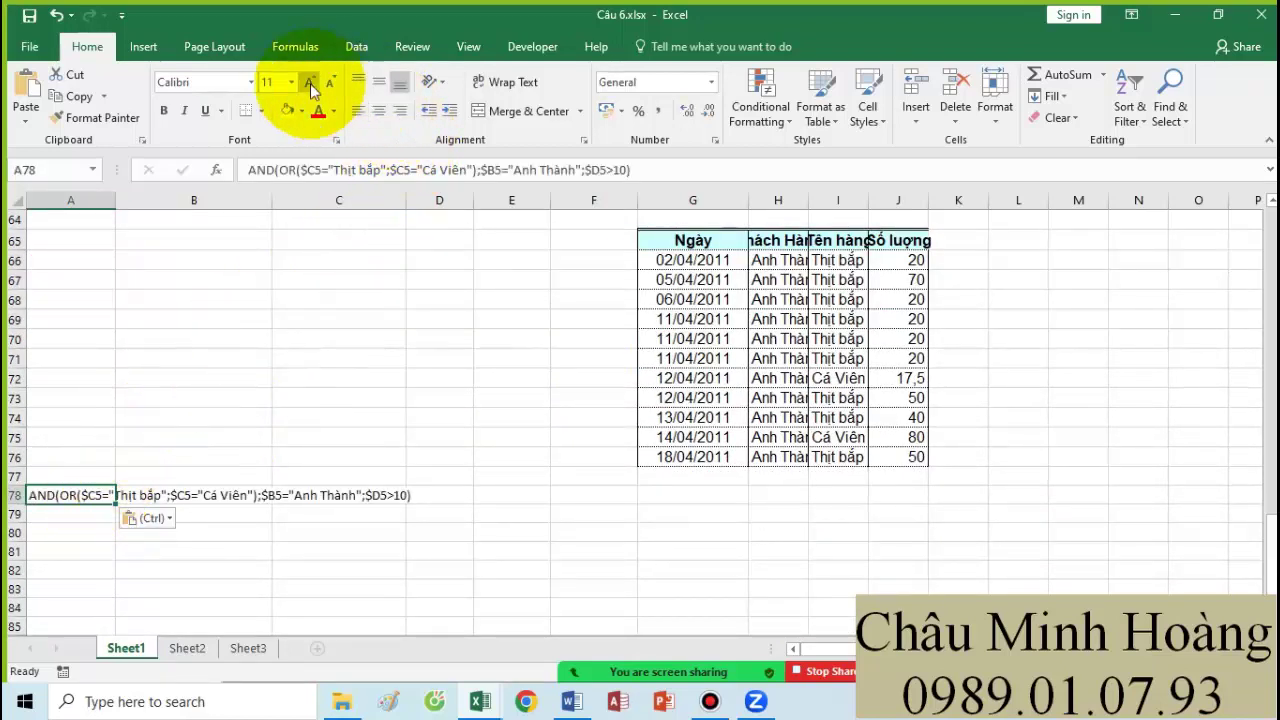
- Increase the font size of the formula text in A78 to 22
{"action": "left_click", "coordinate": [310, 82]}
{"action": "left_click", "coordinate": [310, 82]}
{"action": "left_click", "coordinate": [310, 82]}
{"action": "left_click", "coordinate": [310, 82]}
{"action": "left_click", "coordinate": [310, 82]}
{"action": "left_click", "coordinate": [310, 82]}
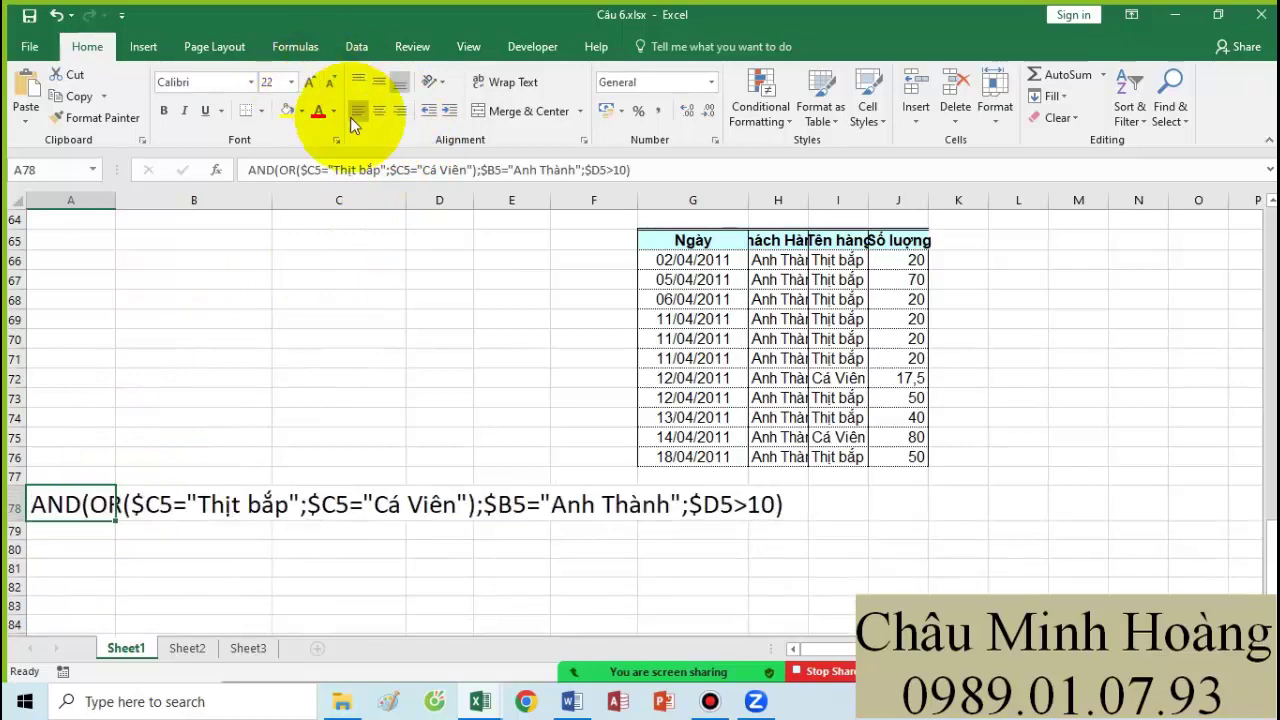
- Set up an Advanced Filter that copies to another location, with list range A4:D55 and criteria range F38:F39
{"action": "left_click", "coordinate": [357, 46]}
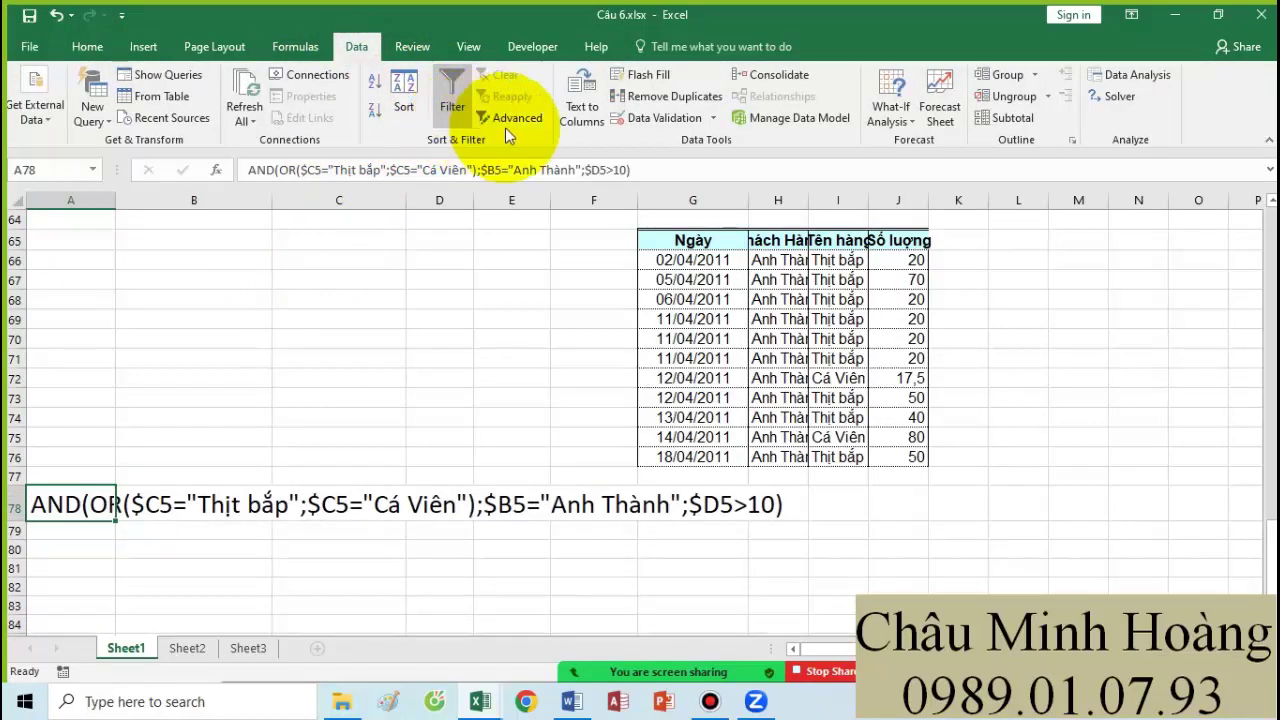
{"action": "left_click", "coordinate": [523, 126]}
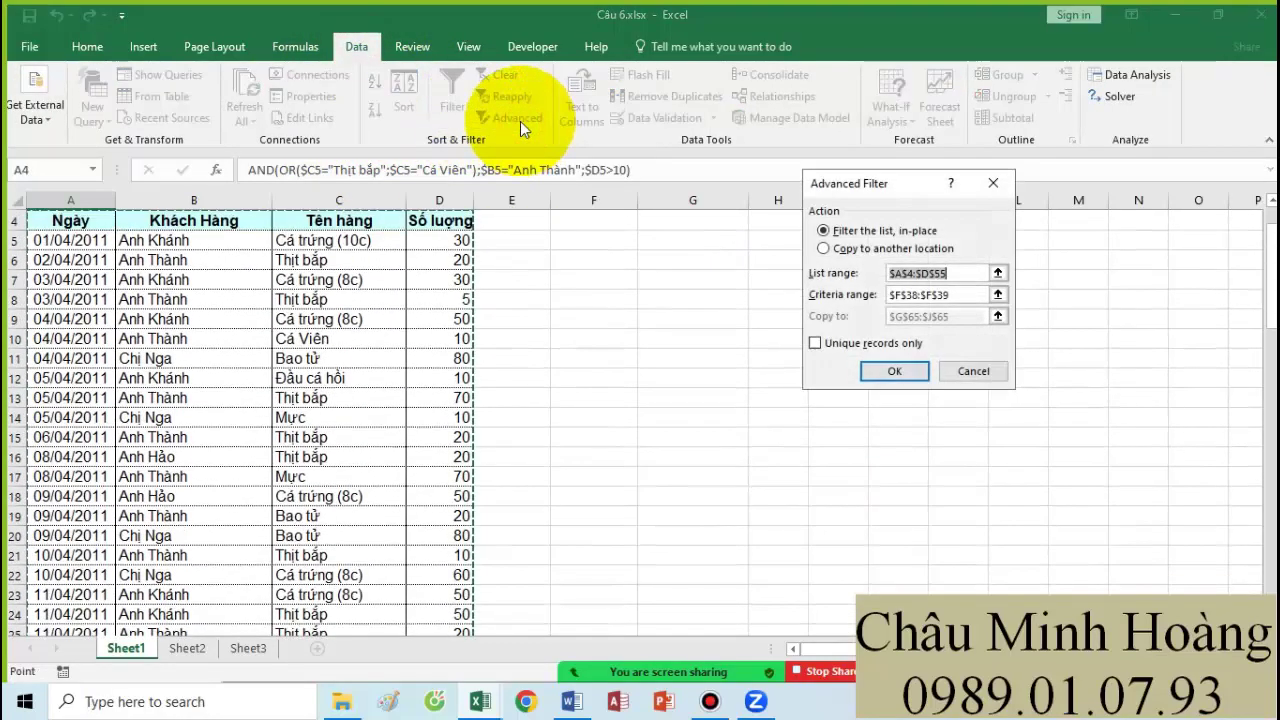
{"action": "left_click", "coordinate": [856, 250]}
{"action": "scroll", "coordinate": [278, 393], "scroll_direction": "down", "scroll_amount": 15}
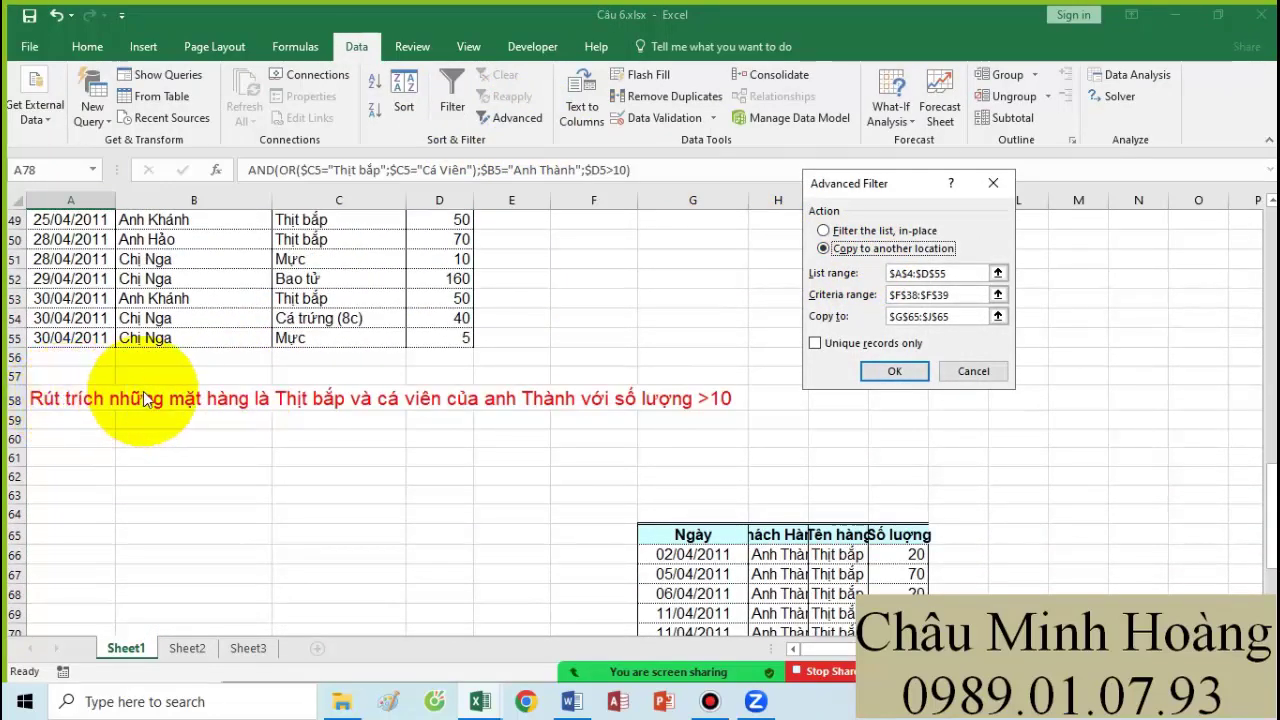
{"action": "scroll", "coordinate": [443, 286], "scroll_direction": "up", "scroll_amount": 16}
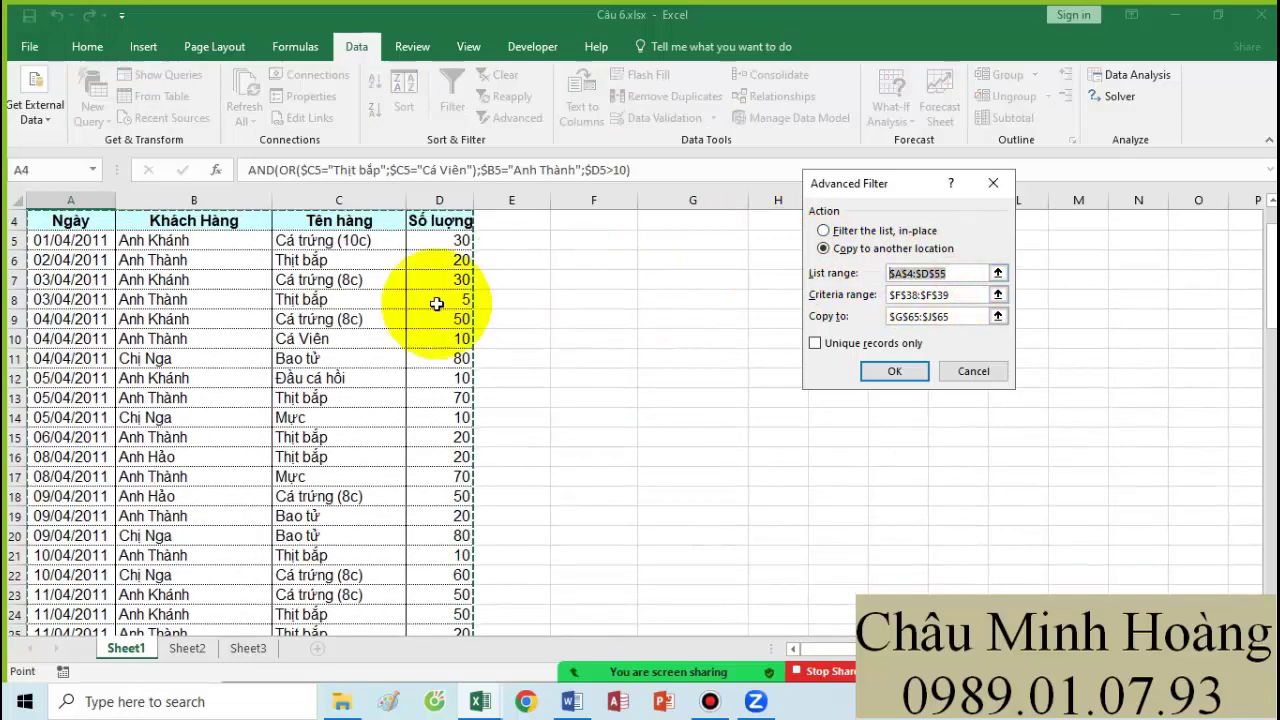
{"action": "left_click_drag", "start_coordinate": [65, 281], "coordinate": [449, 597]}
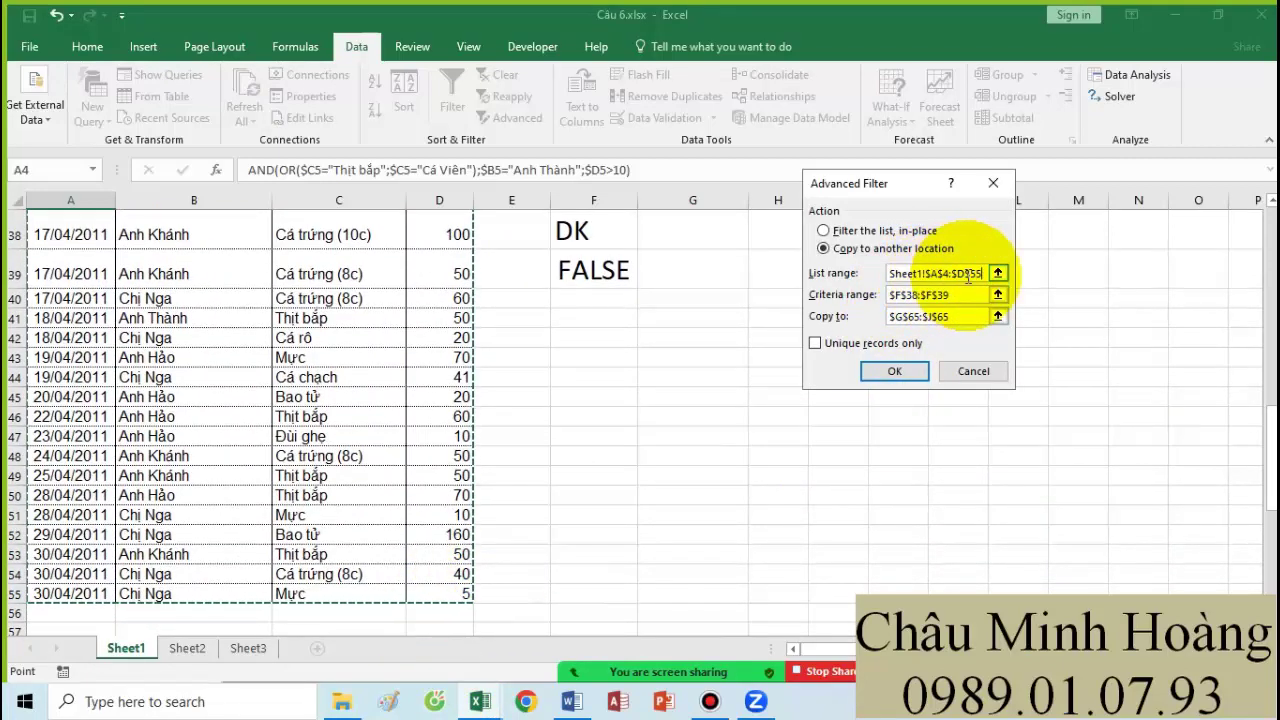
{"action": "left_click_drag", "start_coordinate": [950, 294], "coordinate": [814, 298]}
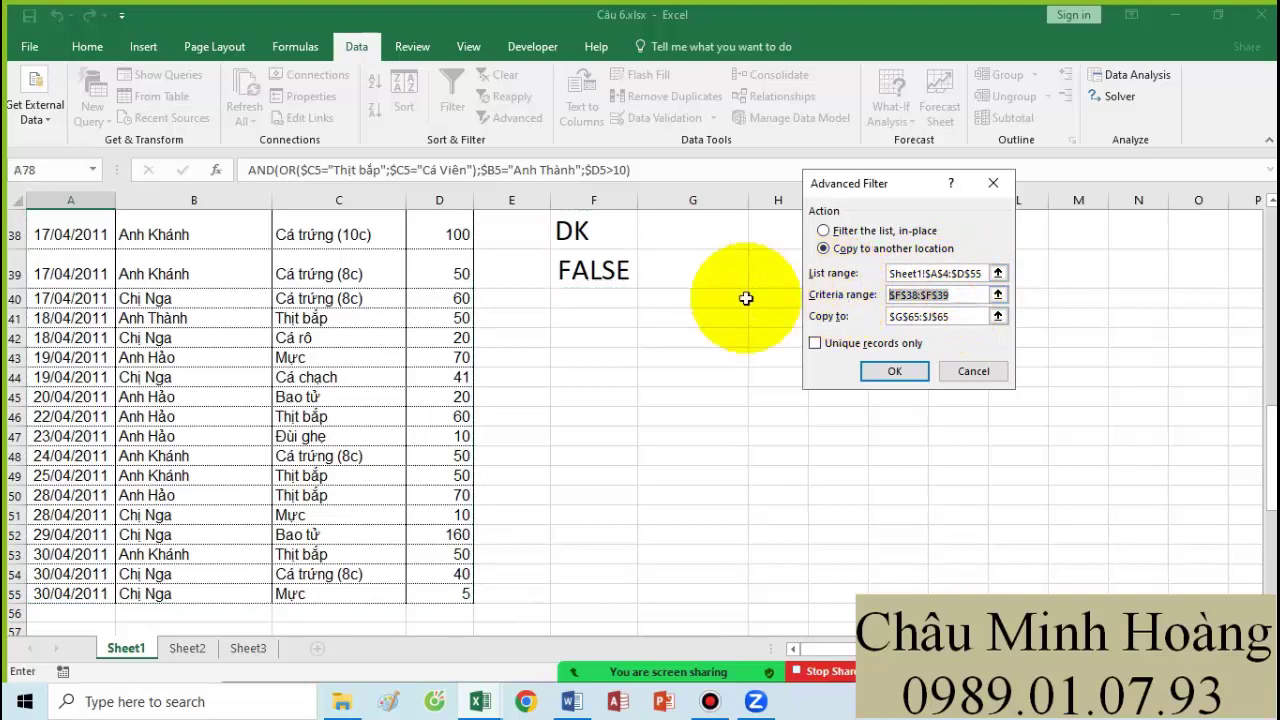
{"action": "scroll", "coordinate": [582, 307], "scroll_direction": "up", "scroll_amount": 1}
{"action": "left_click_drag", "start_coordinate": [582, 307], "coordinate": [610, 335]}
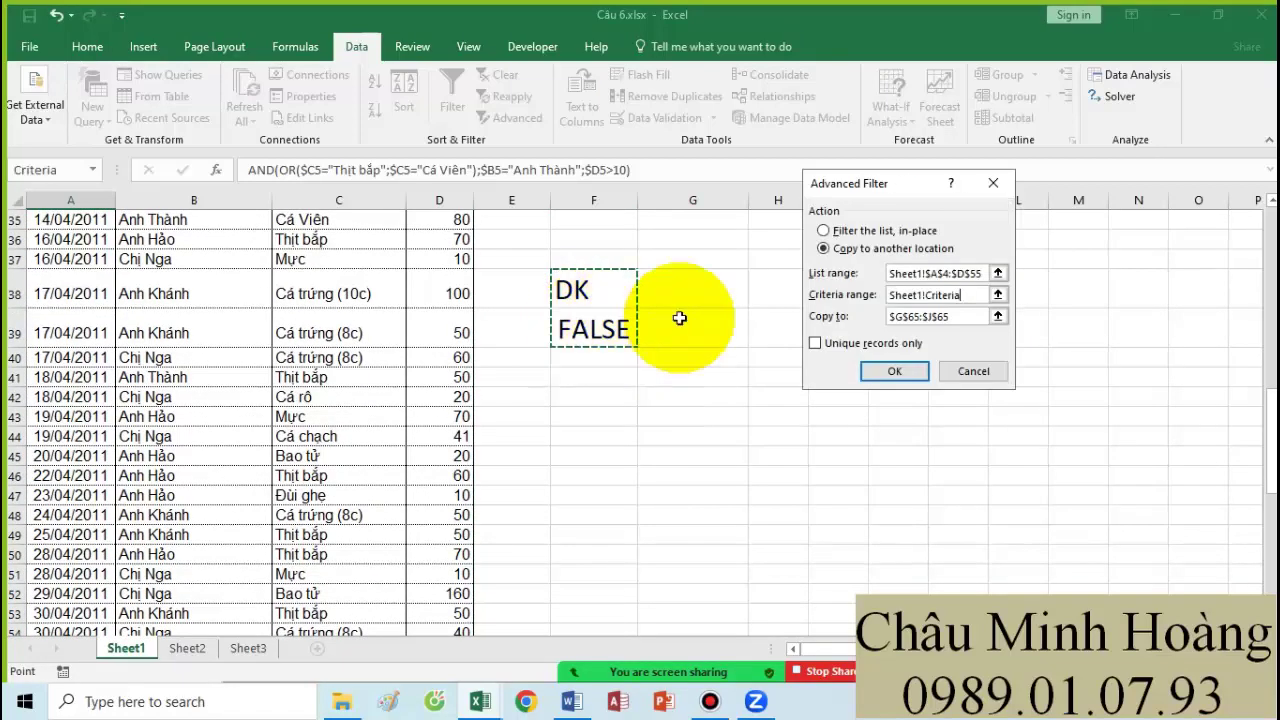
- Set L65 as the Advanced Filter's copy destination, run it, and compare the output with the existing extracted table
{"action": "left_click", "coordinate": [961, 317]}
{"action": "scroll", "coordinate": [786, 307], "scroll_direction": "down", "scroll_amount": 5}
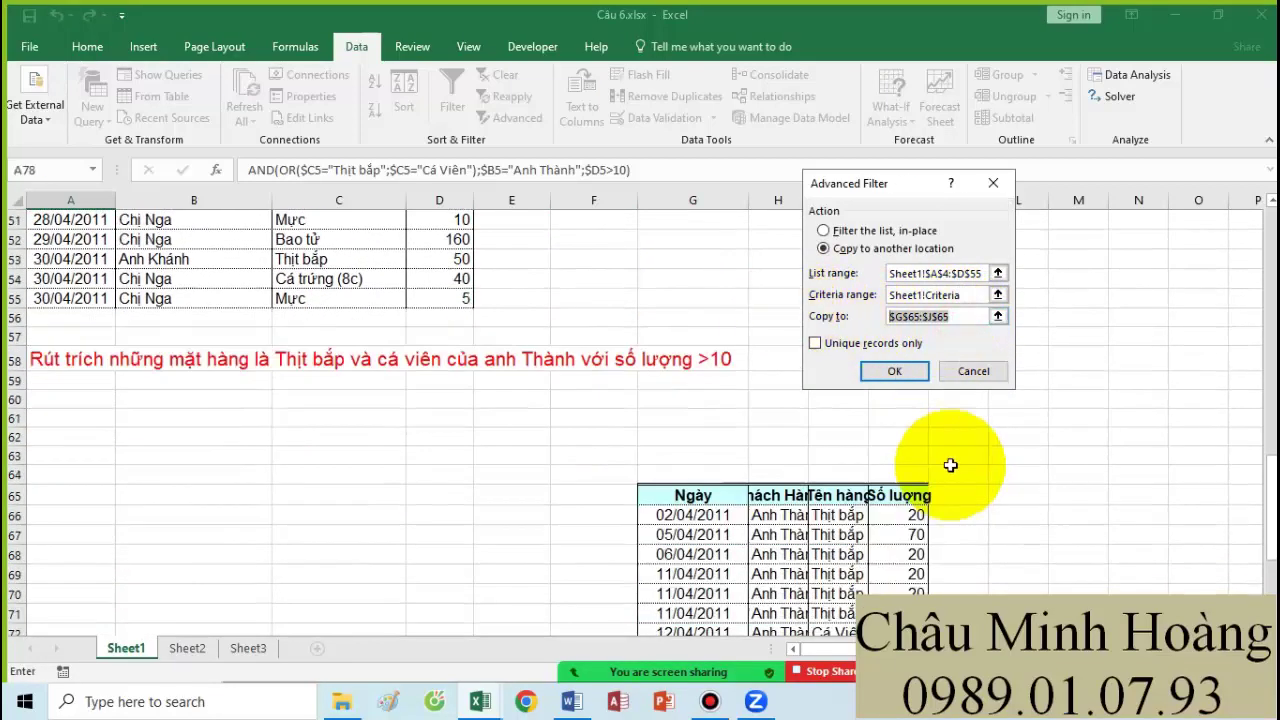
{"action": "left_click", "coordinate": [1039, 501]}
{"action": "scroll", "coordinate": [1080, 525], "scroll_direction": "down", "scroll_amount": 1}
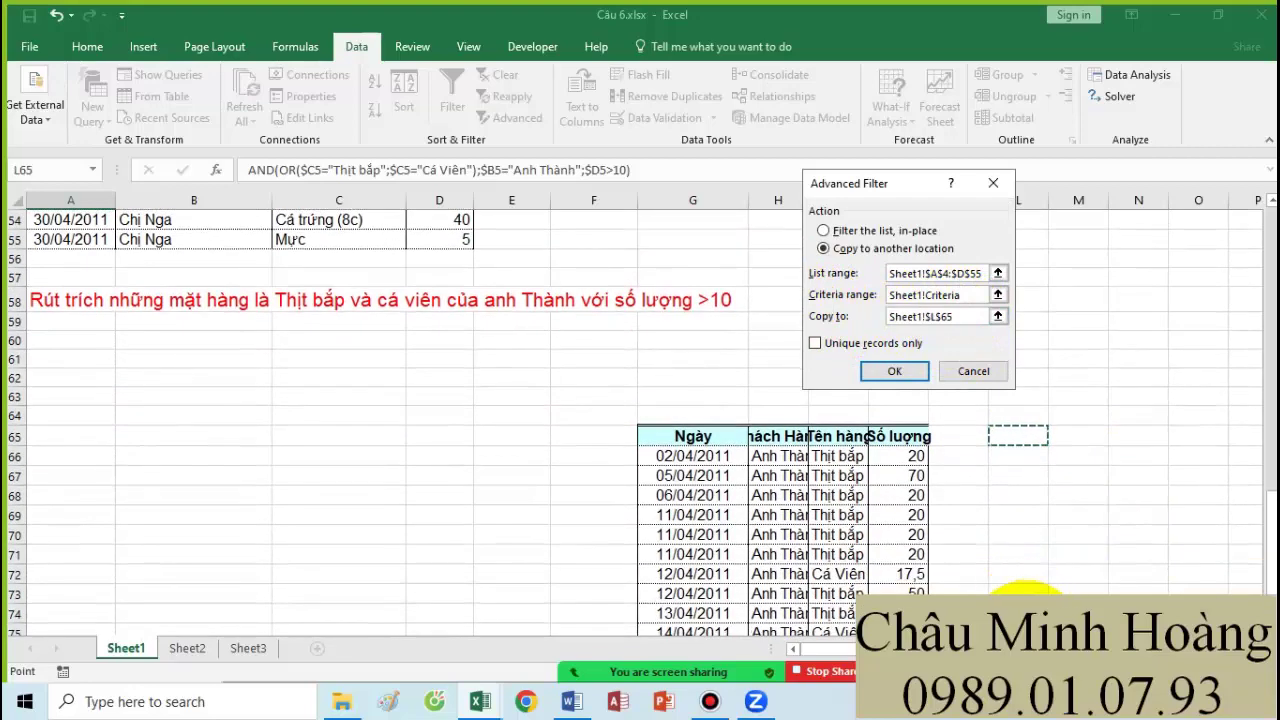
{"action": "scroll", "coordinate": [1080, 525], "scroll_direction": "right", "scroll_amount": 1}
{"action": "scroll", "coordinate": [951, 437], "scroll_direction": "down", "scroll_amount": 1}
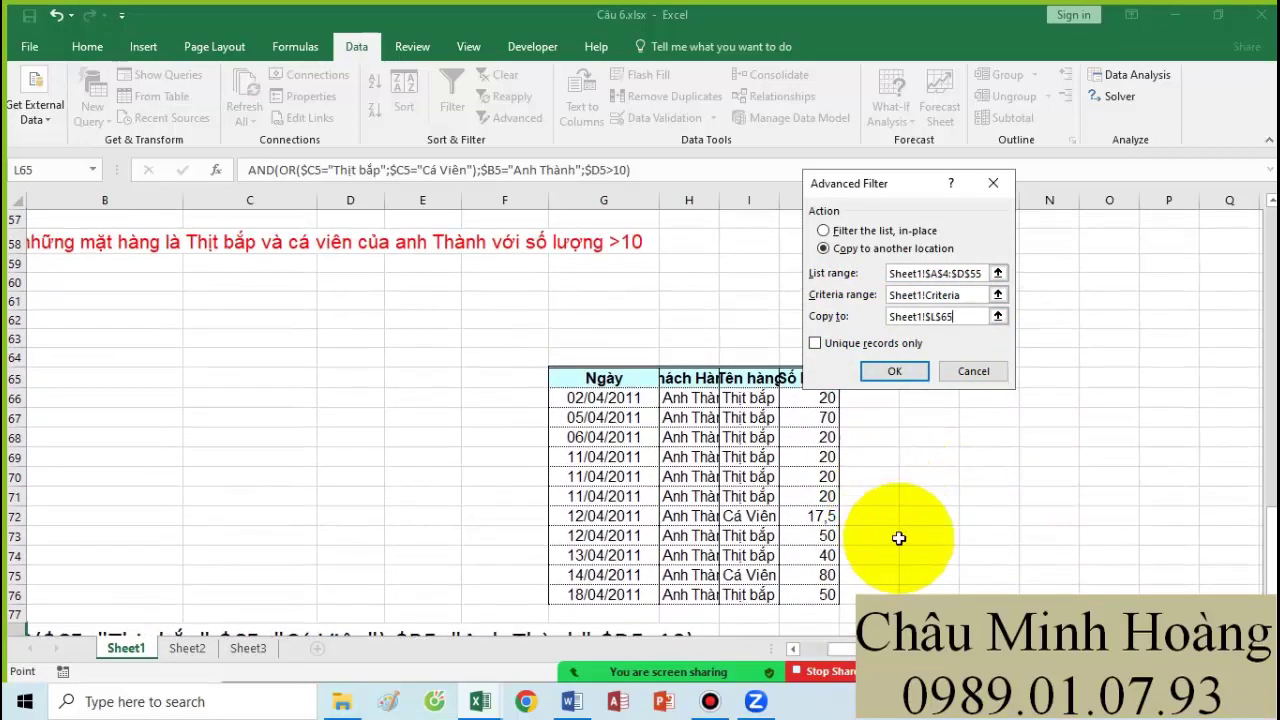
{"action": "left_click", "coordinate": [897, 372]}
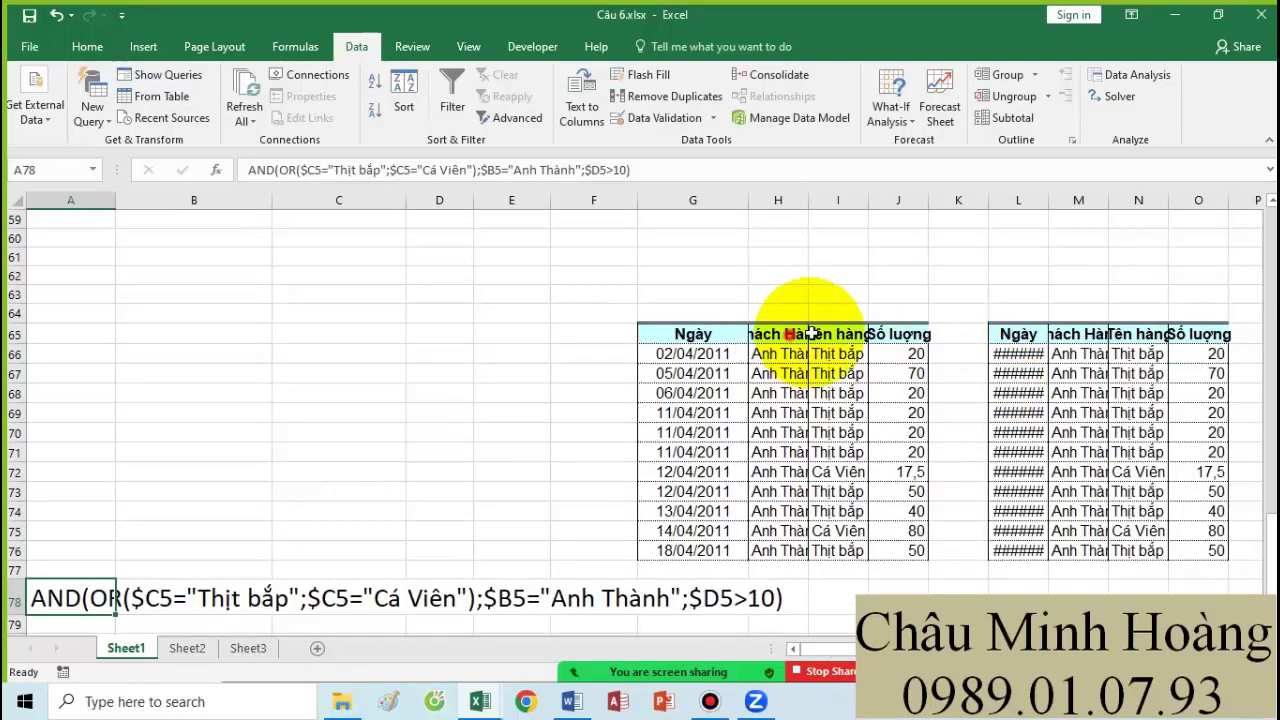
{"action": "left_click_drag", "start_coordinate": [780, 334], "coordinate": [1210, 558]}
- Copy the formula text from A78 into the Word review document, on its own line below the Câu 6 label
{"action": "scroll", "coordinate": [694, 337], "scroll_direction": "down", "scroll_amount": 3}
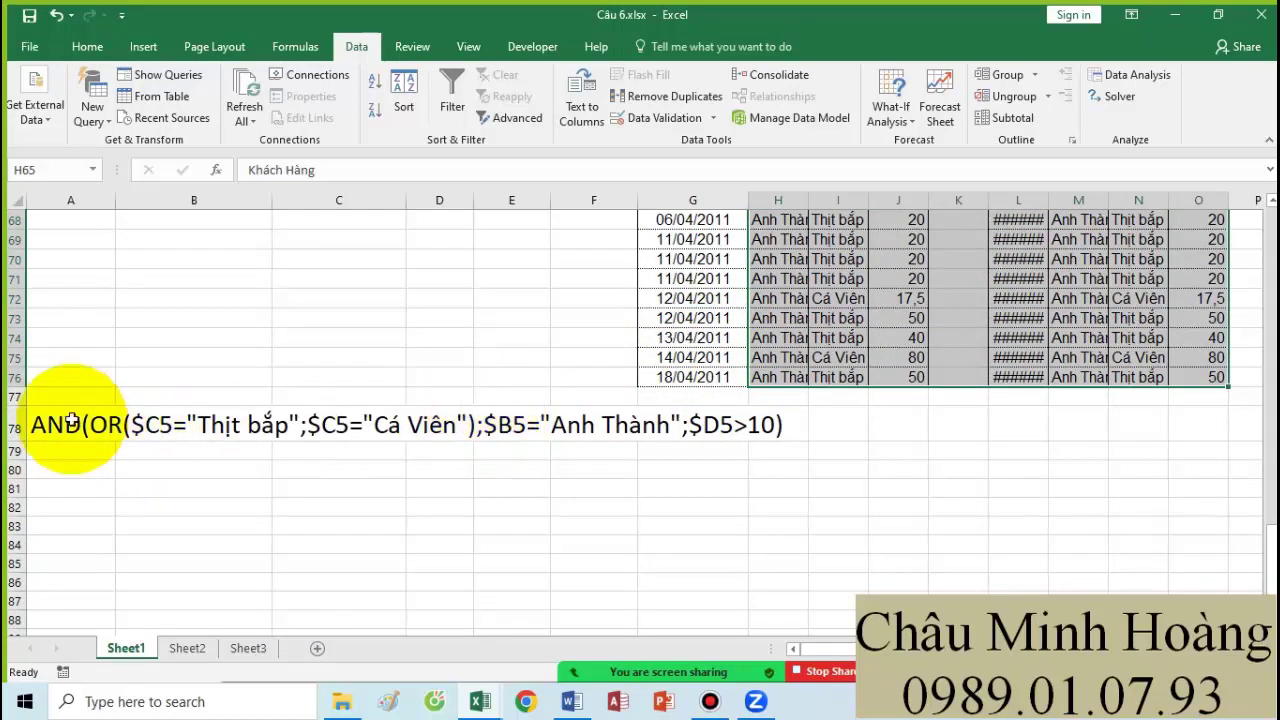
{"action": "double_click", "coordinate": [40, 420]}
{"action": "left_click_drag", "start_coordinate": [36, 420], "coordinate": [757, 428]}
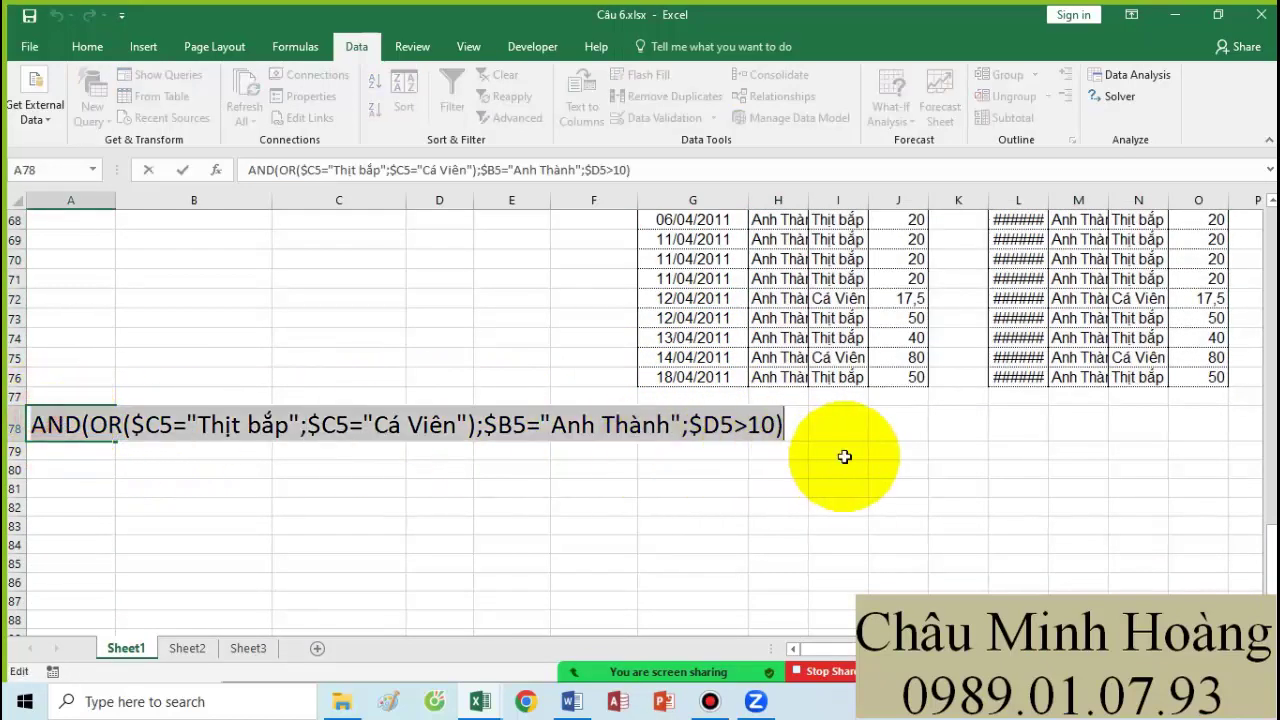
{"action": "left_click", "coordinate": [570, 702]}
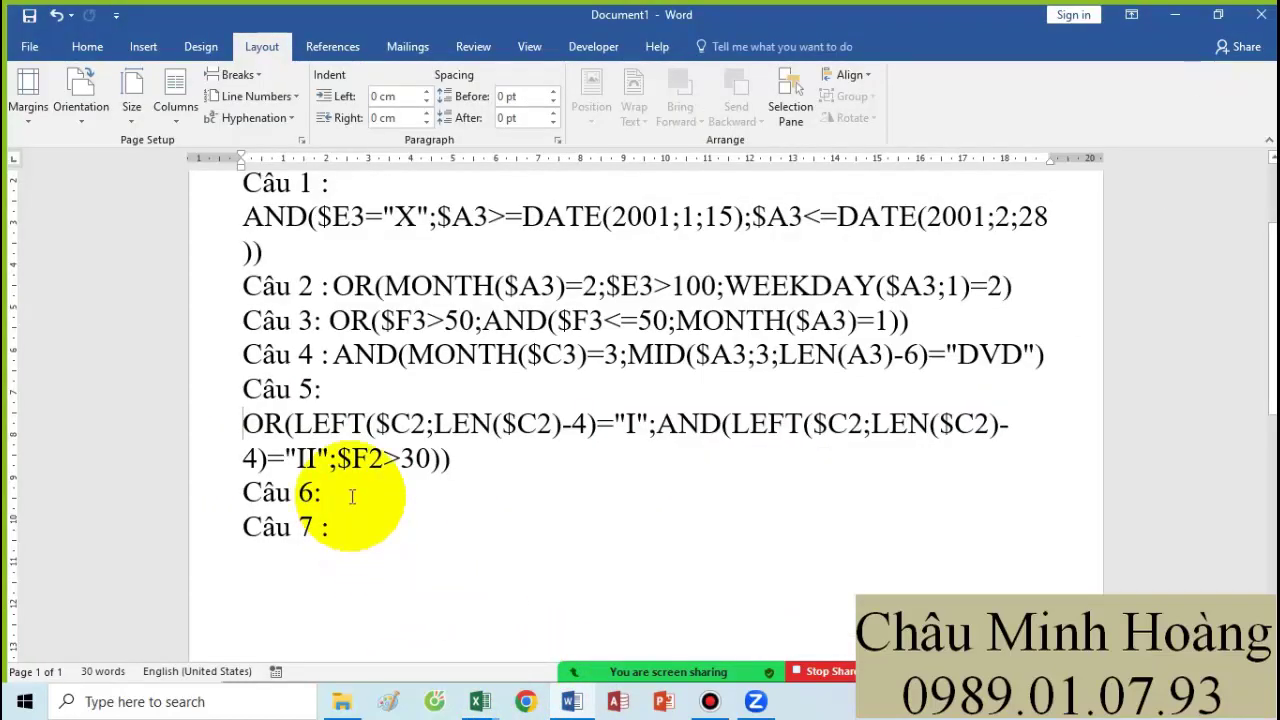
{"action": "key", "text": "ctrl+v"}
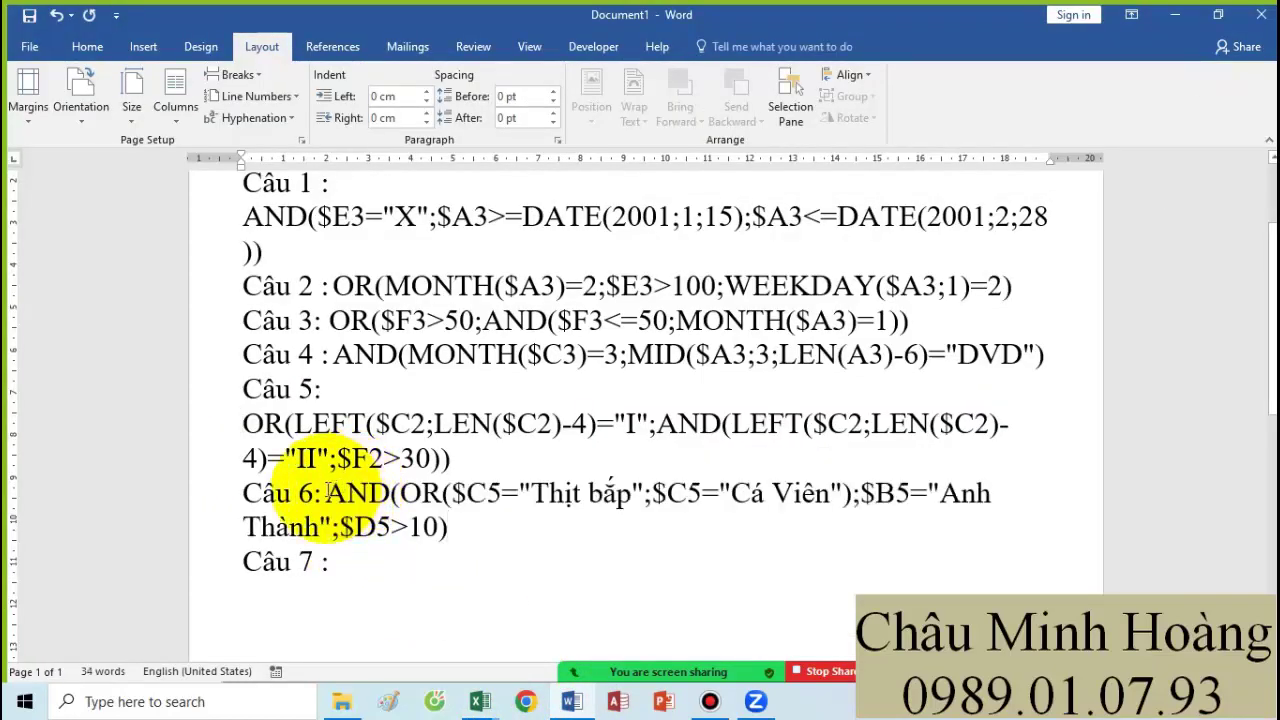
{"action": "key", "text": "Return"}
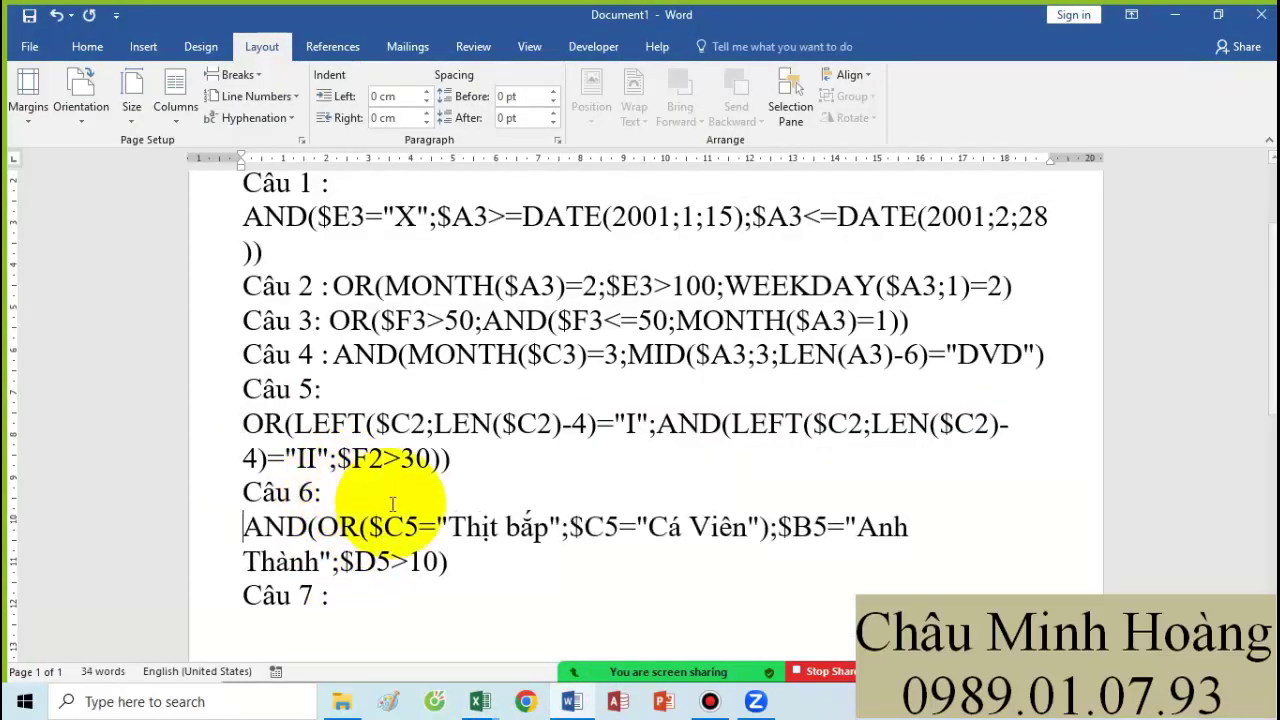
{"action": "left_click", "coordinate": [380, 597]}
- Switch to the Câu 7.xlsx workbook and display its DU LIEU sheet
{"action": "left_click", "coordinate": [478, 698]}
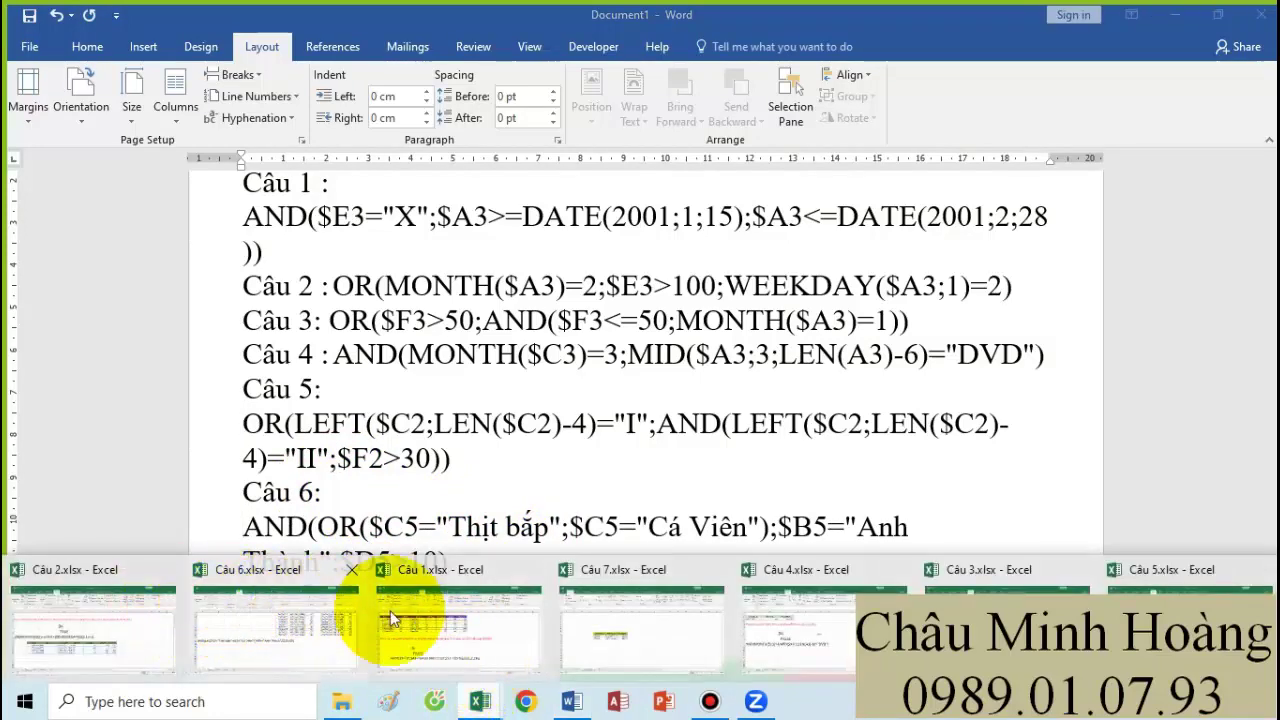
{"action": "left_click", "coordinate": [708, 612]}
{"action": "left_click", "coordinate": [622, 499]}
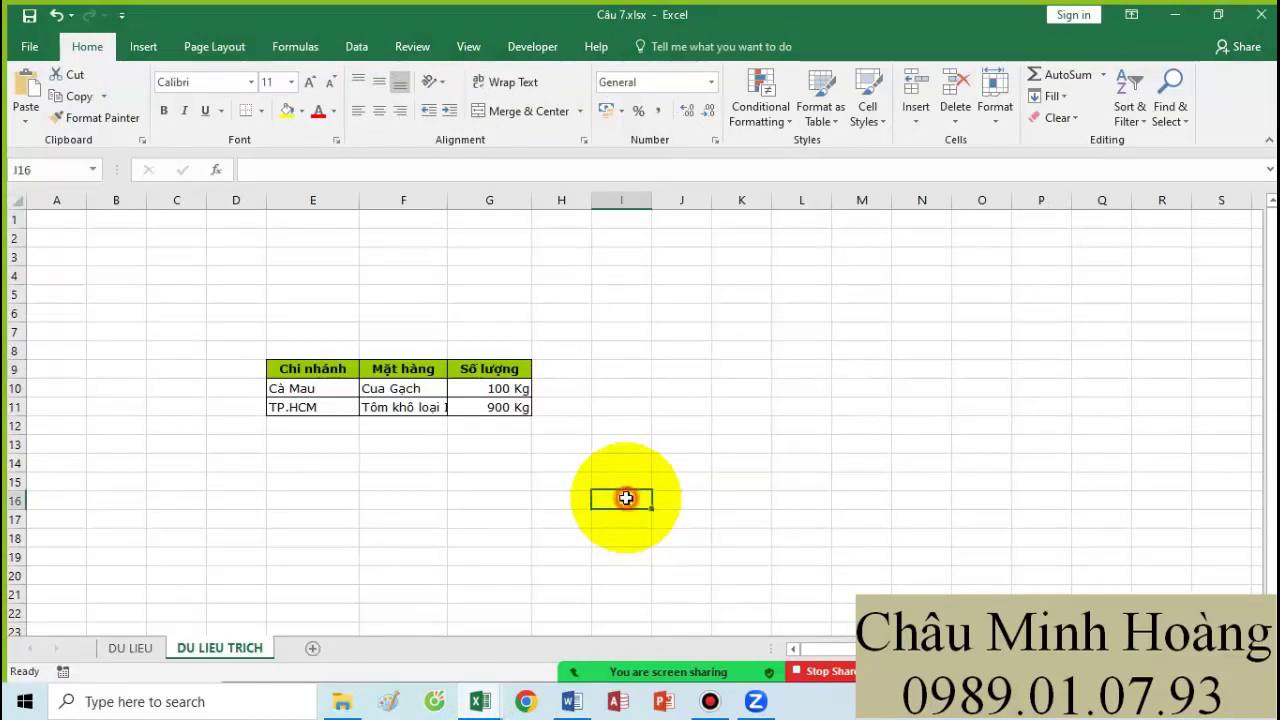
{"action": "left_click", "coordinate": [130, 648]}
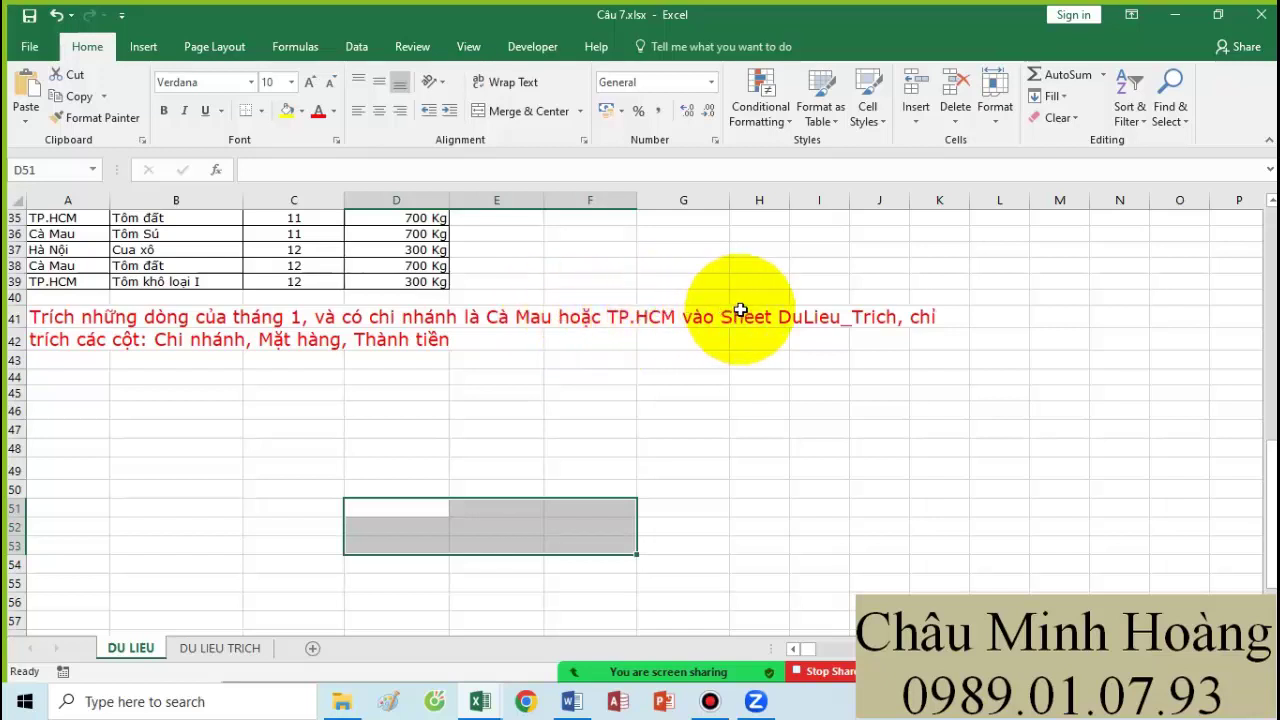
- Set the font size of the criteria cells G18:G19 on the DU LIEU sheet to 24
{"action": "scroll", "coordinate": [543, 450], "scroll_direction": "up", "scroll_amount": 8}
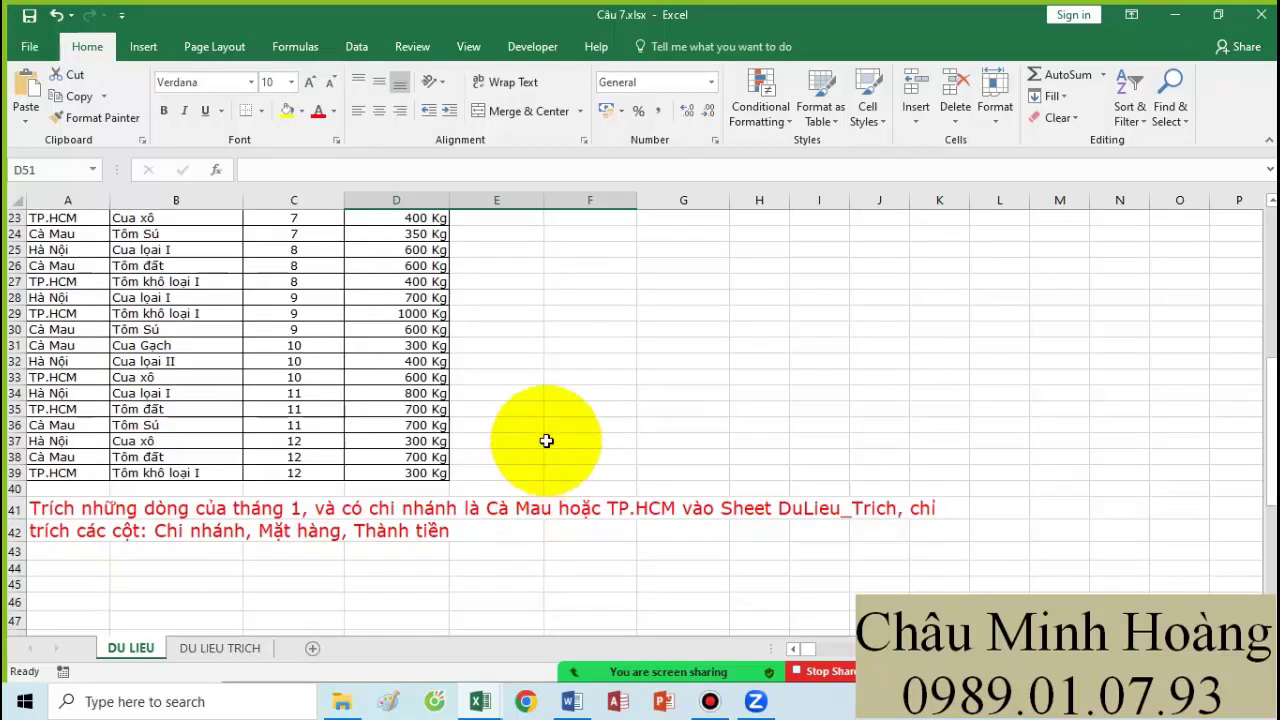
{"action": "left_click_drag", "start_coordinate": [674, 346], "coordinate": [676, 330]}
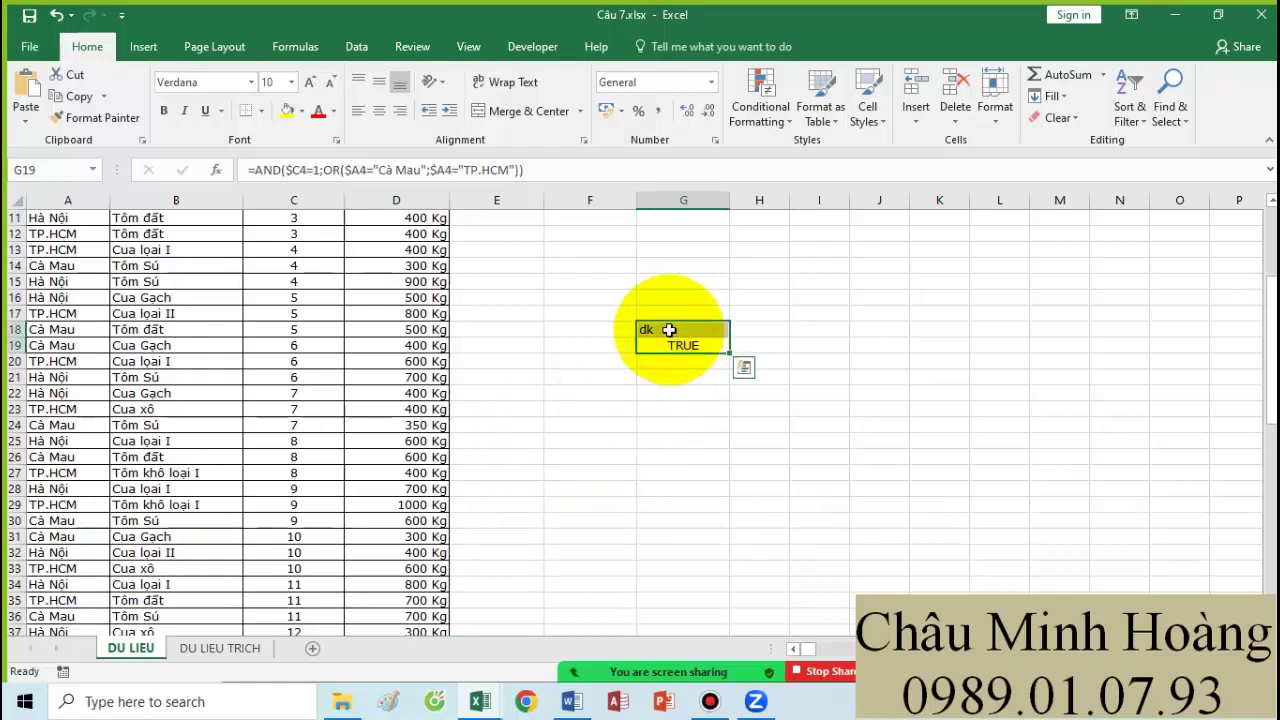
{"action": "left_click", "coordinate": [291, 82]}
{"action": "left_click", "coordinate": [279, 263]}
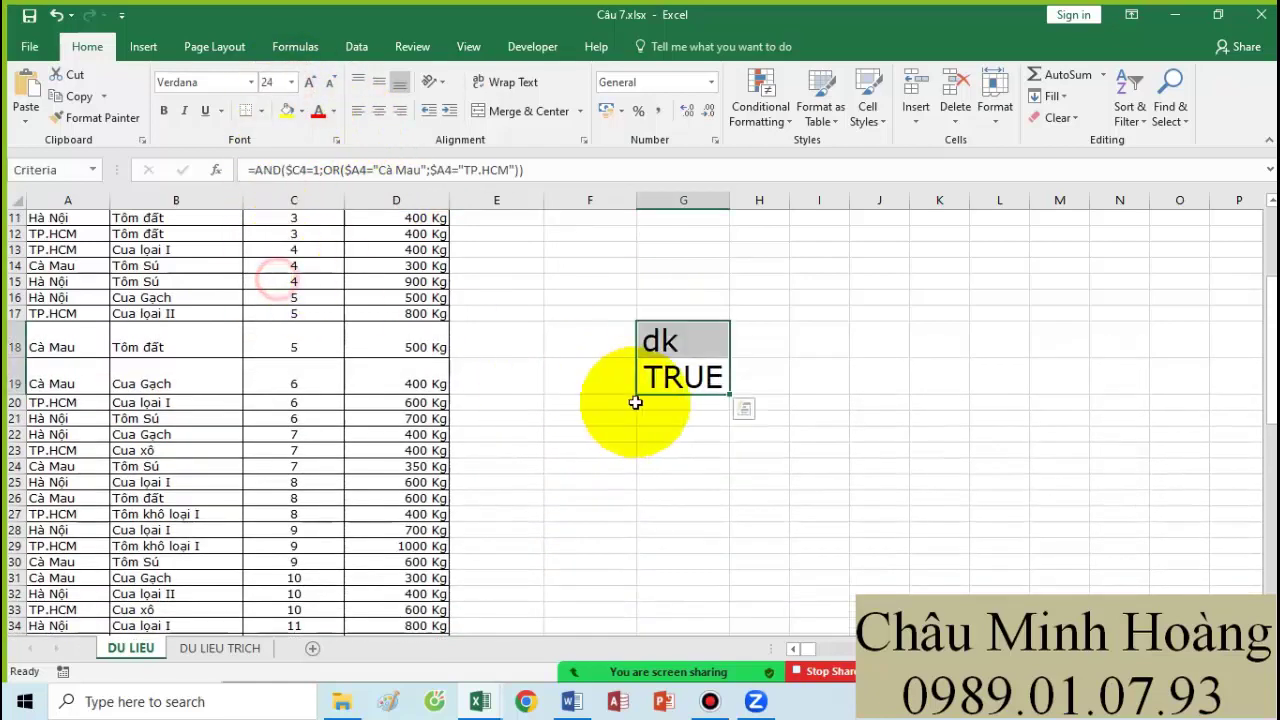
- Check the $C4=1 condition of the G19 criteria formula against the extraction request in rows 41:42 and the Tháng column
{"action": "double_click", "coordinate": [665, 375]}
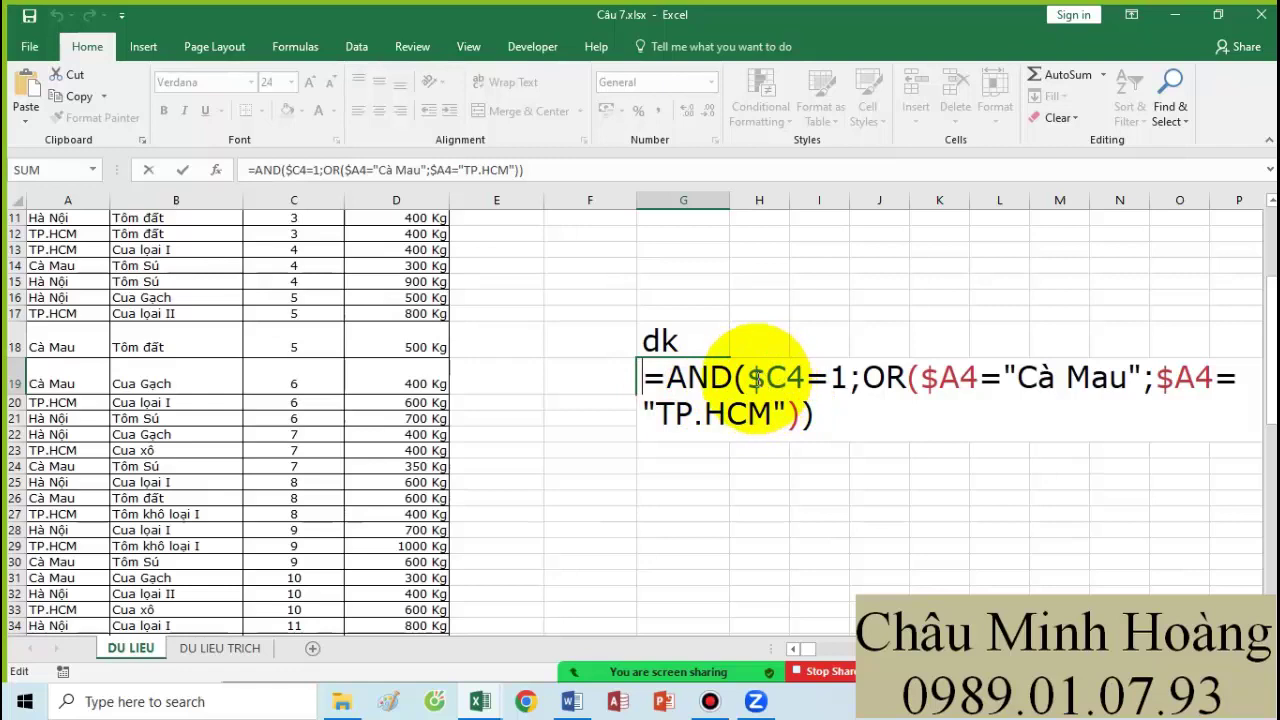
{"action": "left_click_drag", "start_coordinate": [748, 377], "coordinate": [848, 378]}
{"action": "scroll", "coordinate": [700, 480], "scroll_direction": "down", "scroll_amount": 4}
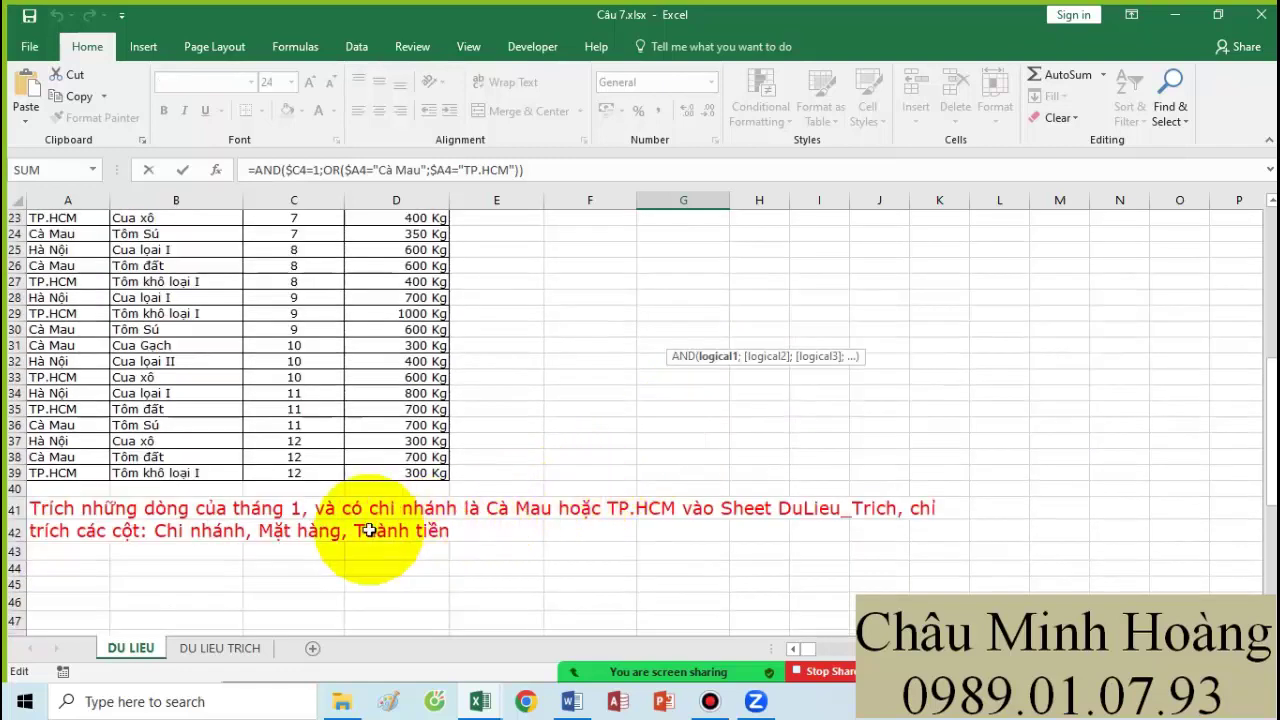
{"action": "scroll", "coordinate": [600, 480], "scroll_direction": "up", "scroll_amount": 7}
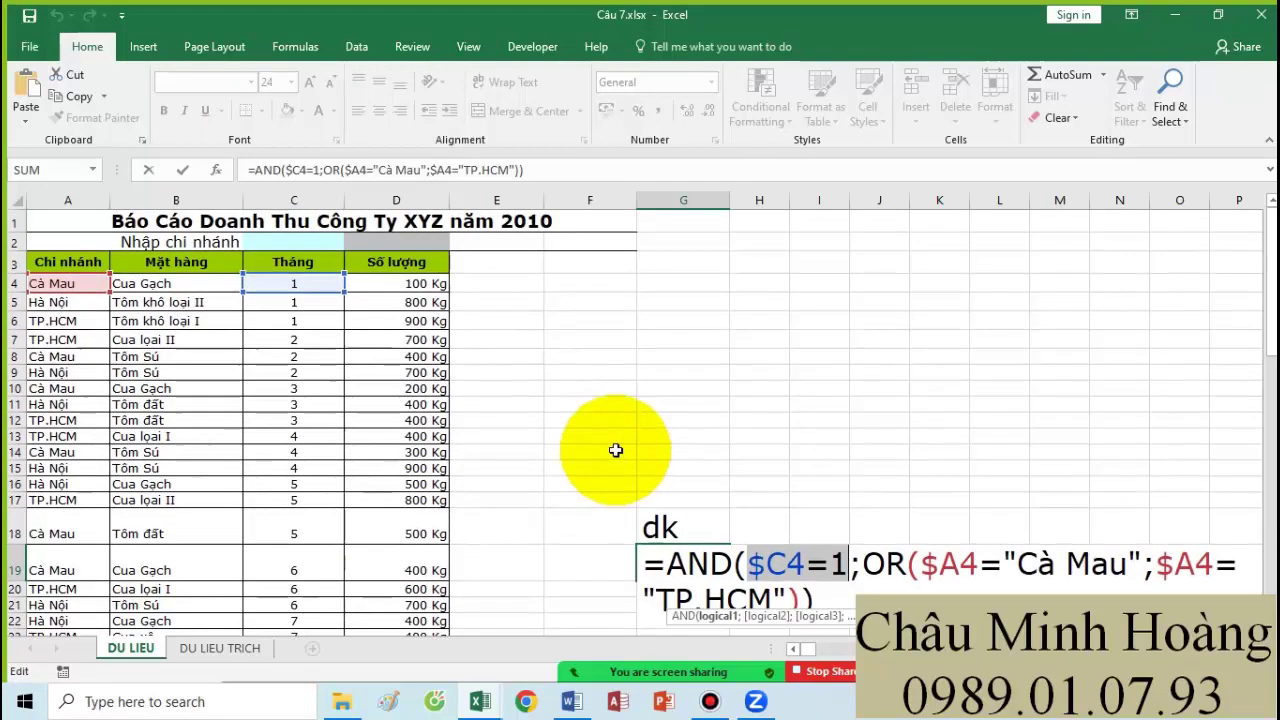
{"action": "key", "text": "Return"}
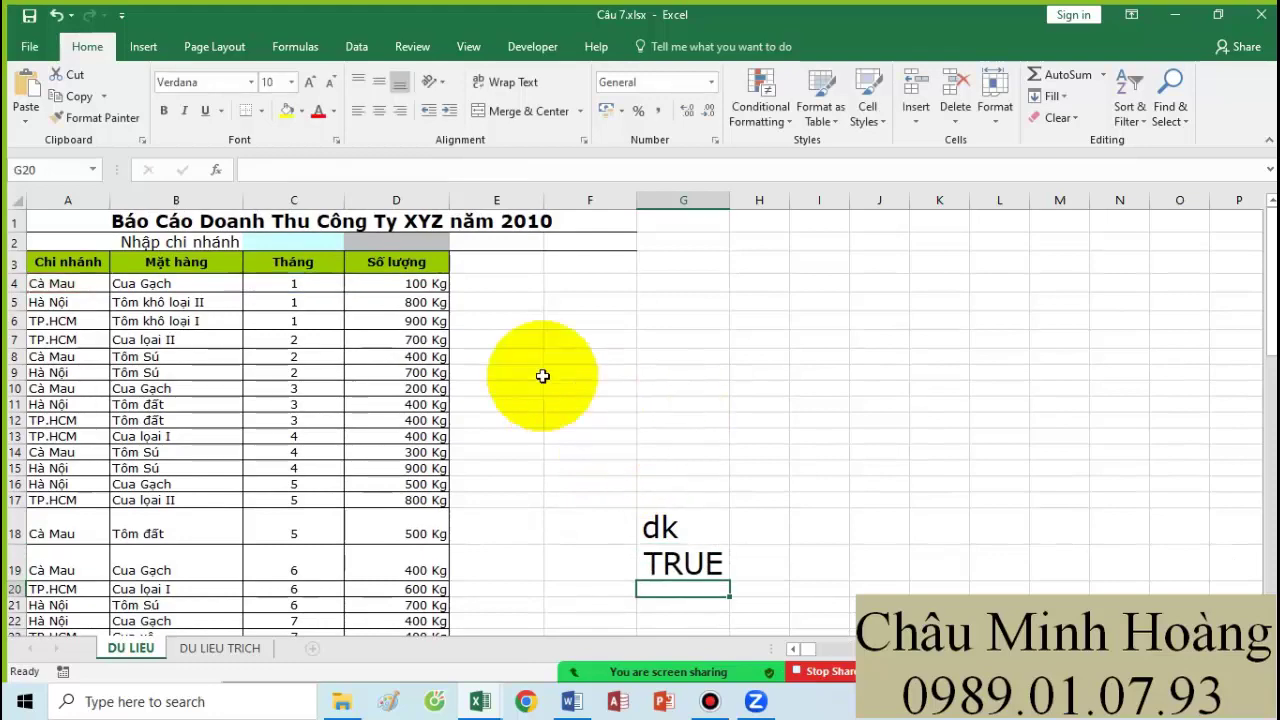
{"action": "left_click_drag", "start_coordinate": [312, 291], "coordinate": [300, 357]}
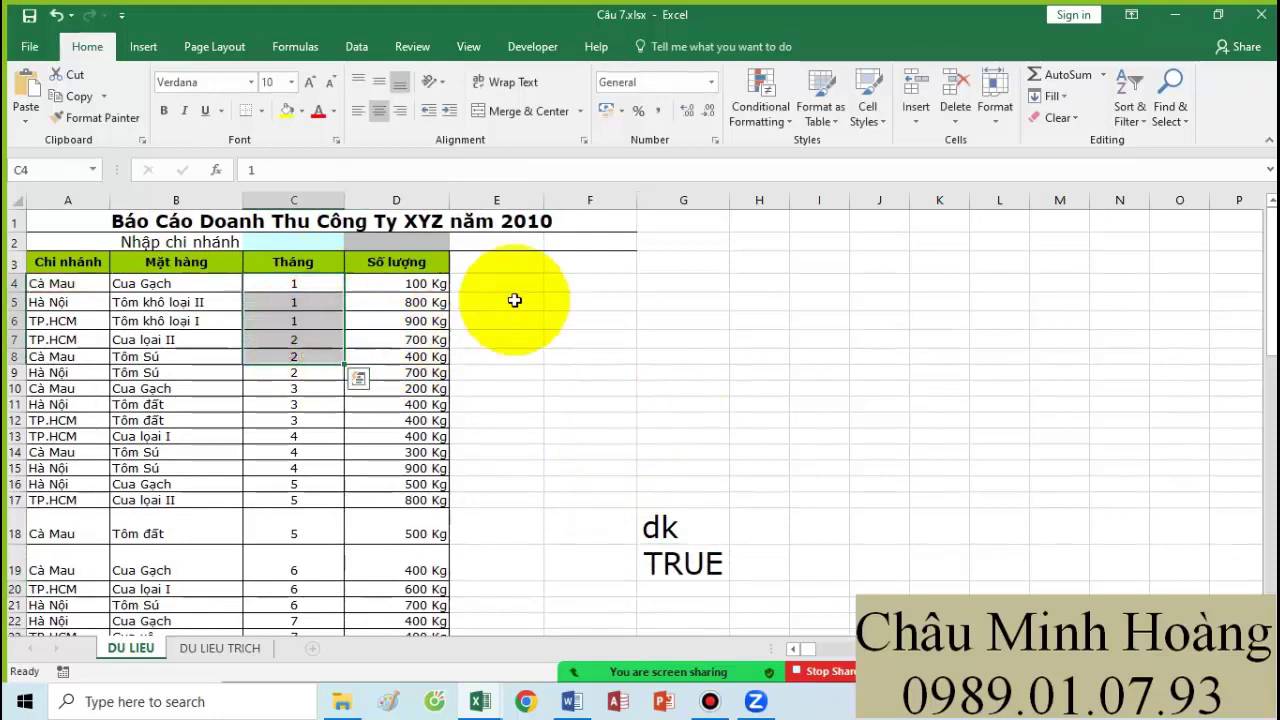
{"action": "scroll", "coordinate": [568, 280], "scroll_direction": "up", "scroll_amount": 3}
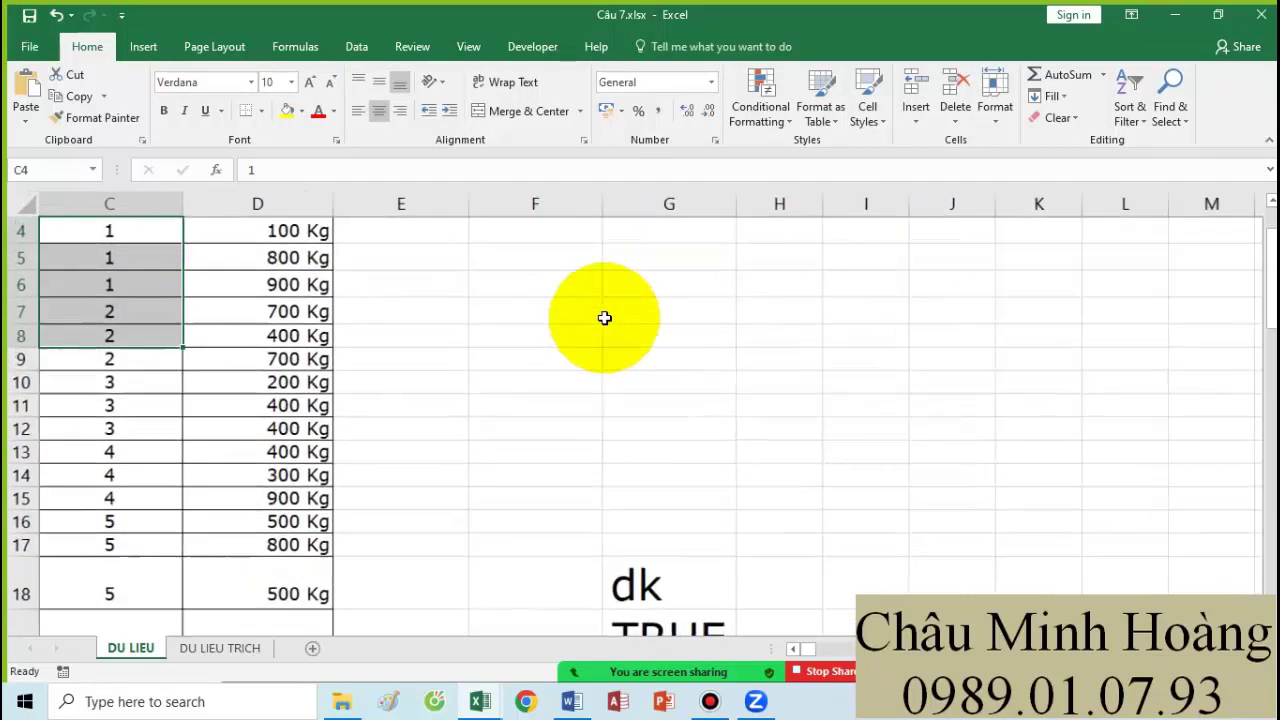
{"action": "left_click_drag", "start_coordinate": [8, 327], "coordinate": [8, 328]}
{"action": "left_click", "coordinate": [389, 362]}
{"action": "scroll", "coordinate": [677, 408], "scroll_direction": "left", "scroll_amount": 2}
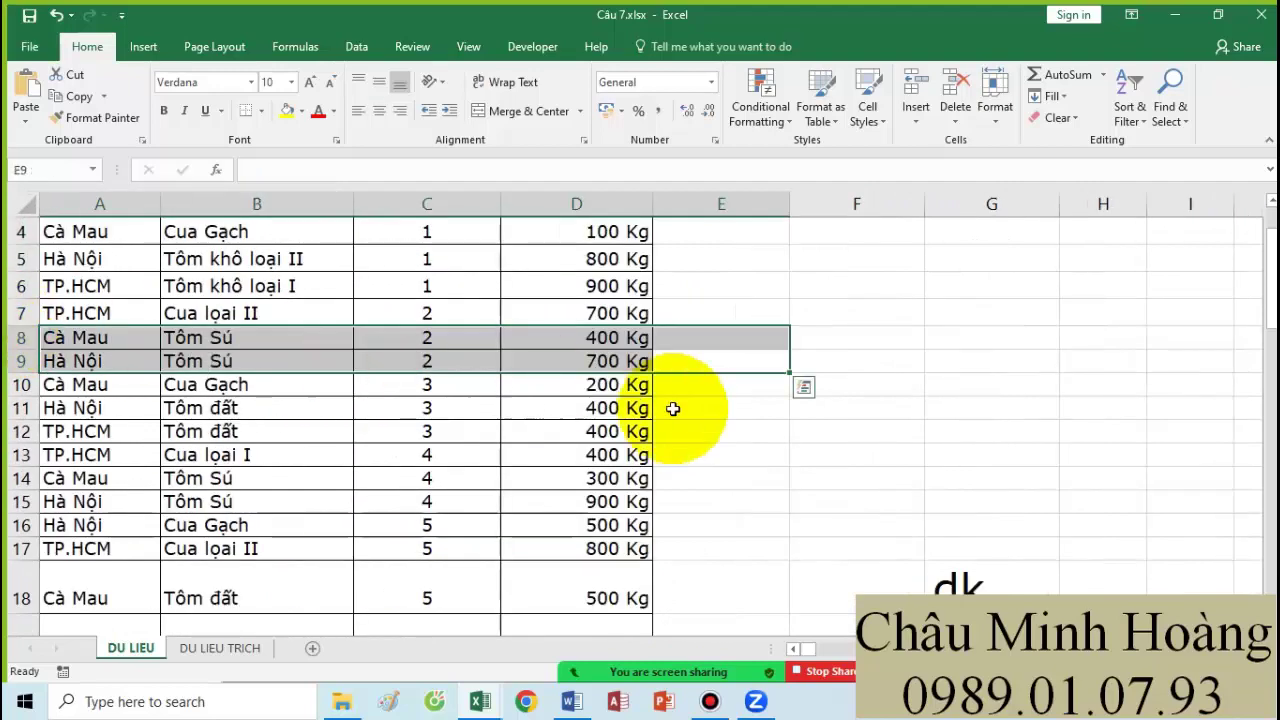
- Enter =MONTH(C4) in E4, and inspect that formula and the raw value stored in C4
{"action": "scroll", "coordinate": [600, 400], "scroll_direction": "up", "scroll_amount": 1}
{"action": "left_click", "coordinate": [756, 327]}
{"action": "type", "text": "="}
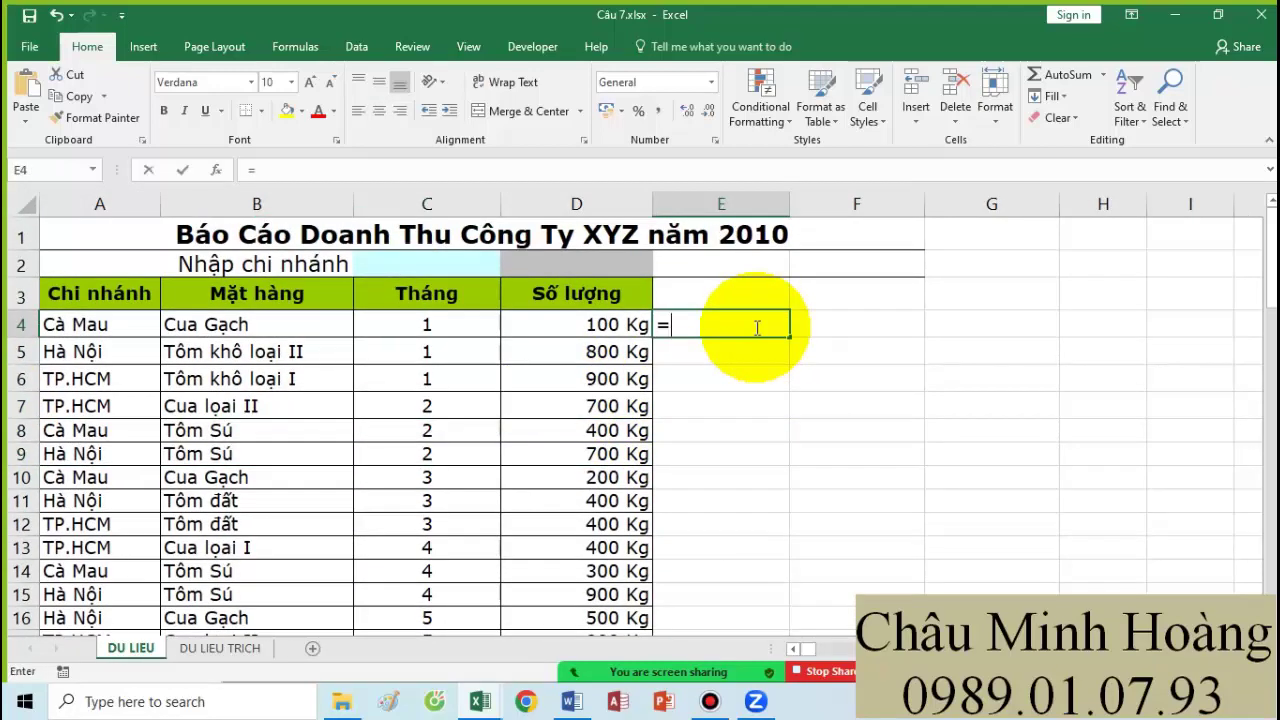
{"action": "type", "text": "month"}
{"action": "key", "text": "Tab"}
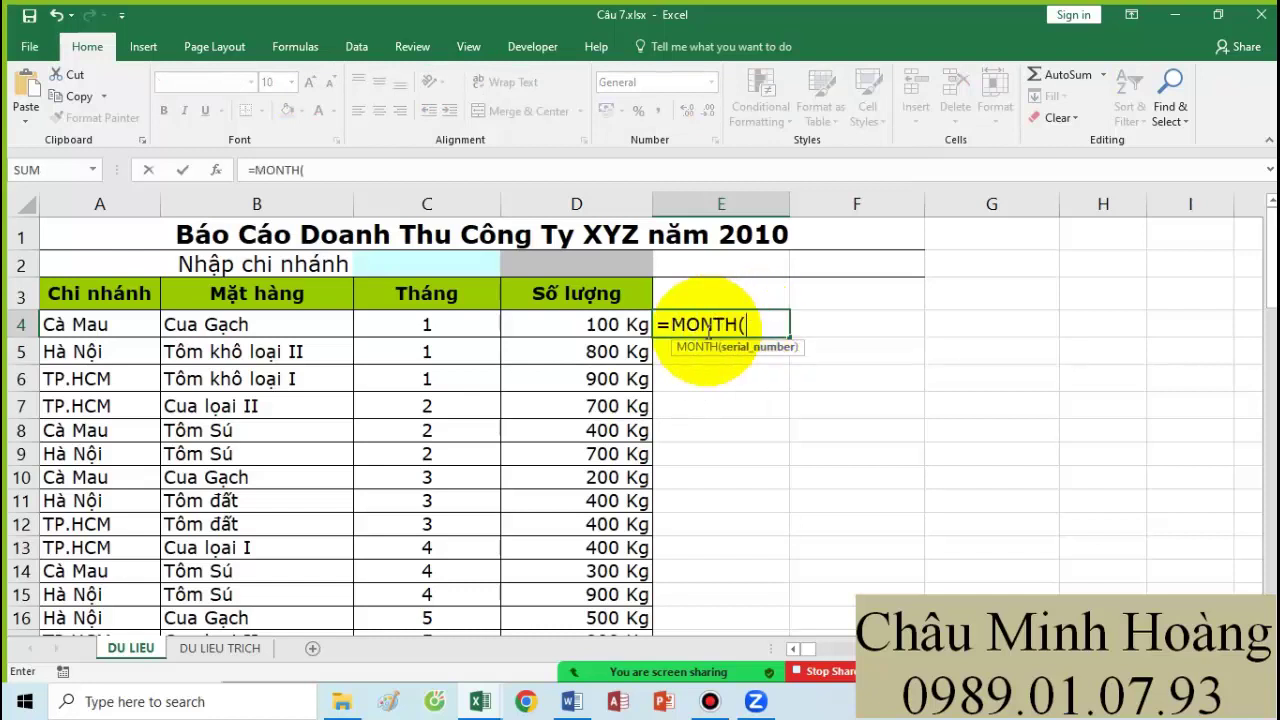
{"action": "left_click", "coordinate": [410, 325]}
{"action": "type", "text": ")"}
{"action": "key", "text": "Return"}
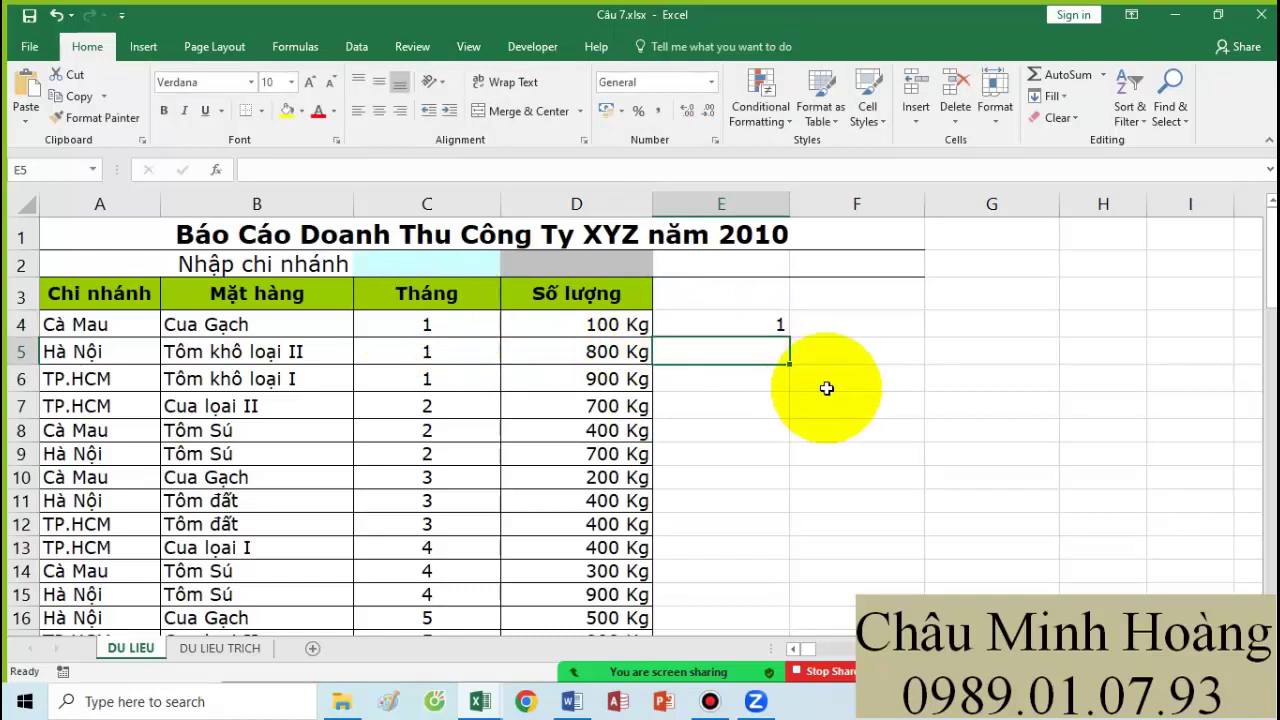
{"action": "double_click", "coordinate": [754, 330]}
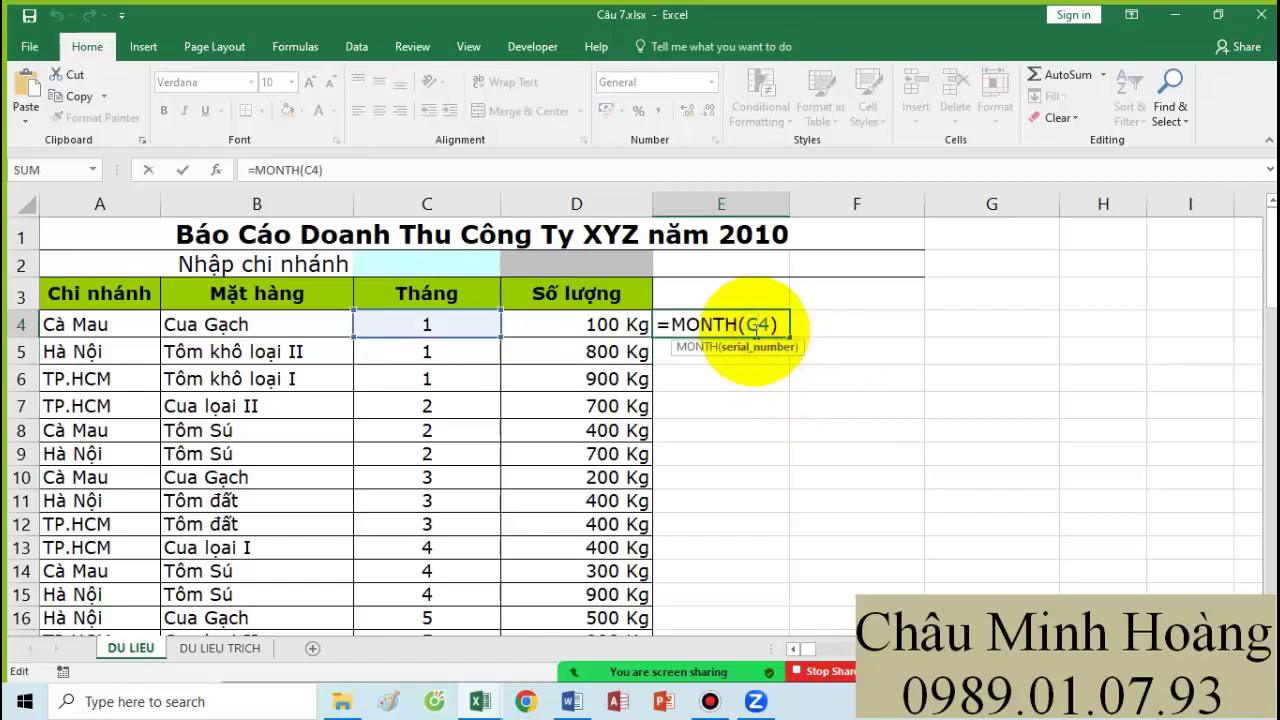
{"action": "key", "text": "Return"}
{"action": "left_click", "coordinate": [412, 318]}
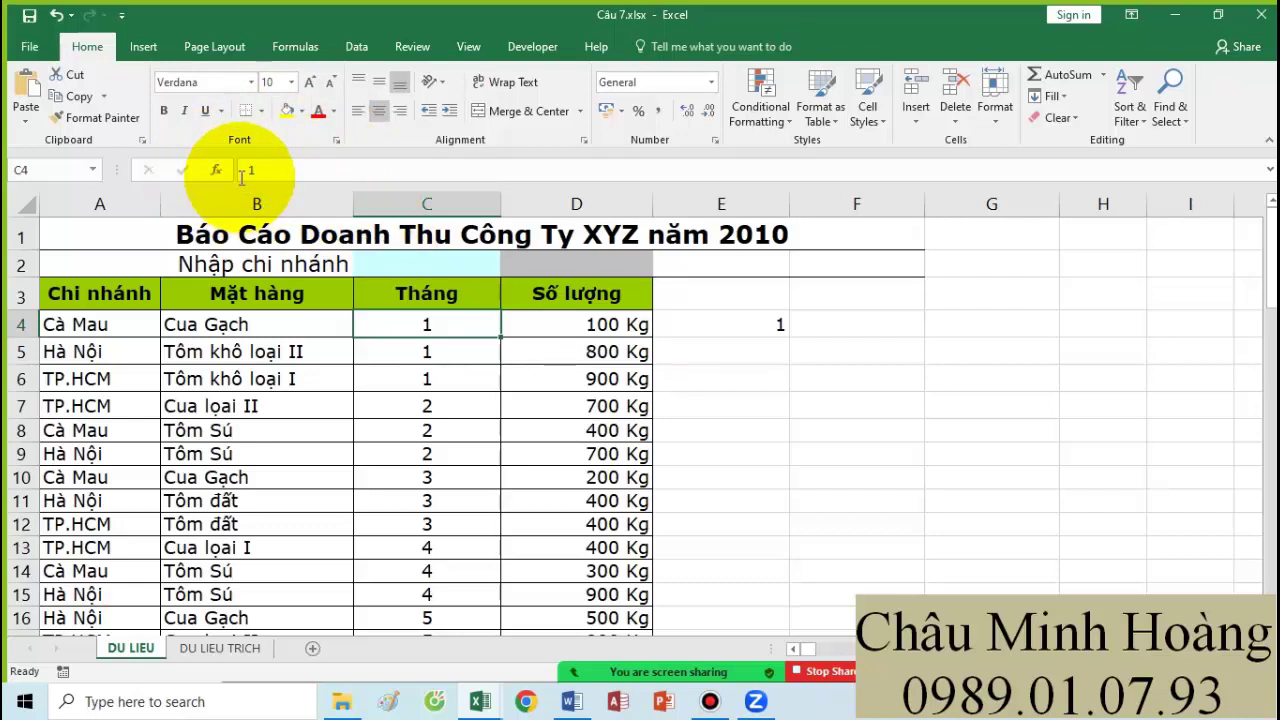
- Enter the date 2023/01/23 in E5
{"action": "left_click", "coordinate": [757, 348]}
{"action": "type", "text": "2023/01/23"}
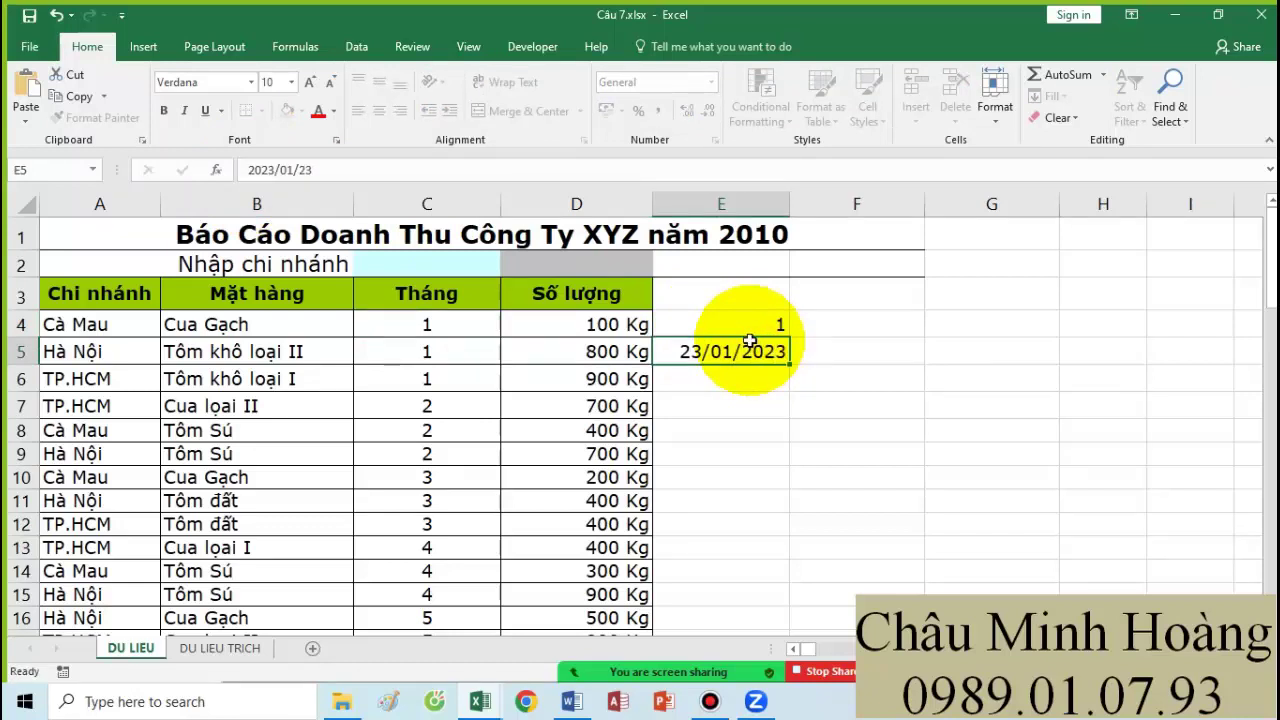
{"action": "key", "text": "Return"}
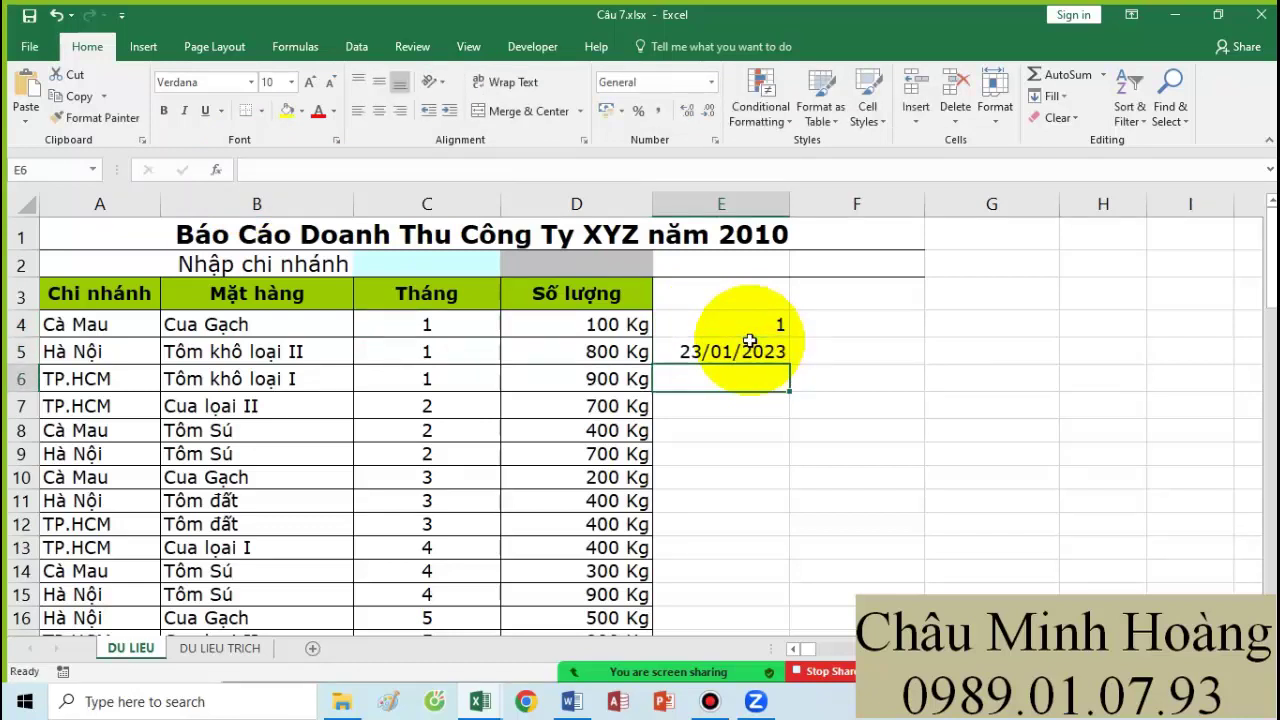
- Apply the custom number format m to E5 and centre its content
{"action": "right_click", "coordinate": [743, 344]}
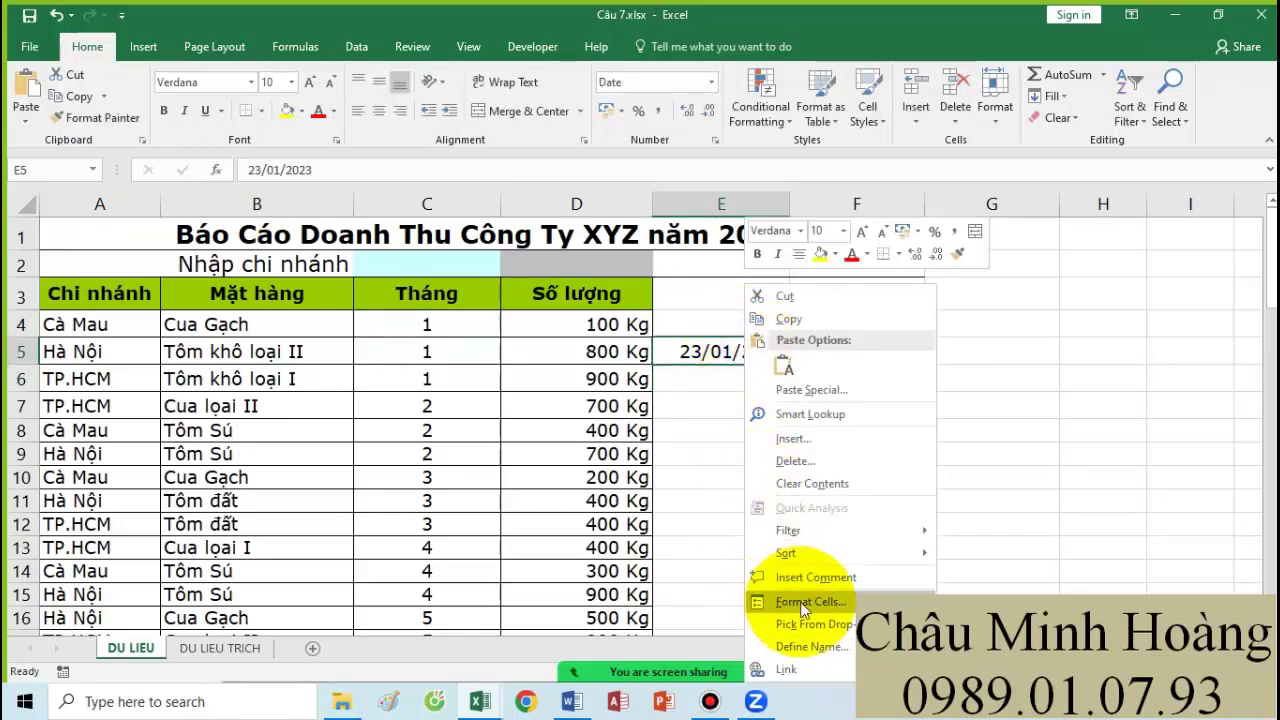
{"action": "left_click", "coordinate": [770, 600]}
{"action": "left_click", "coordinate": [600, 465]}
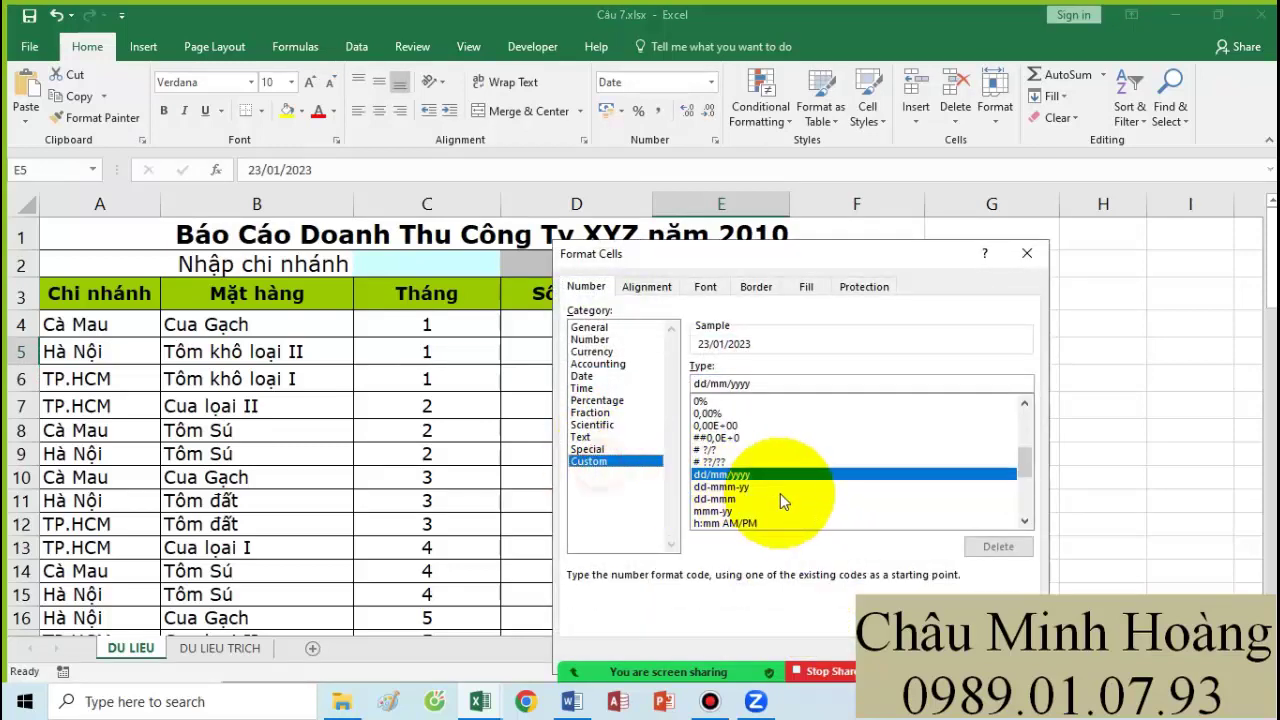
{"action": "key", "text": "BackSpace"}
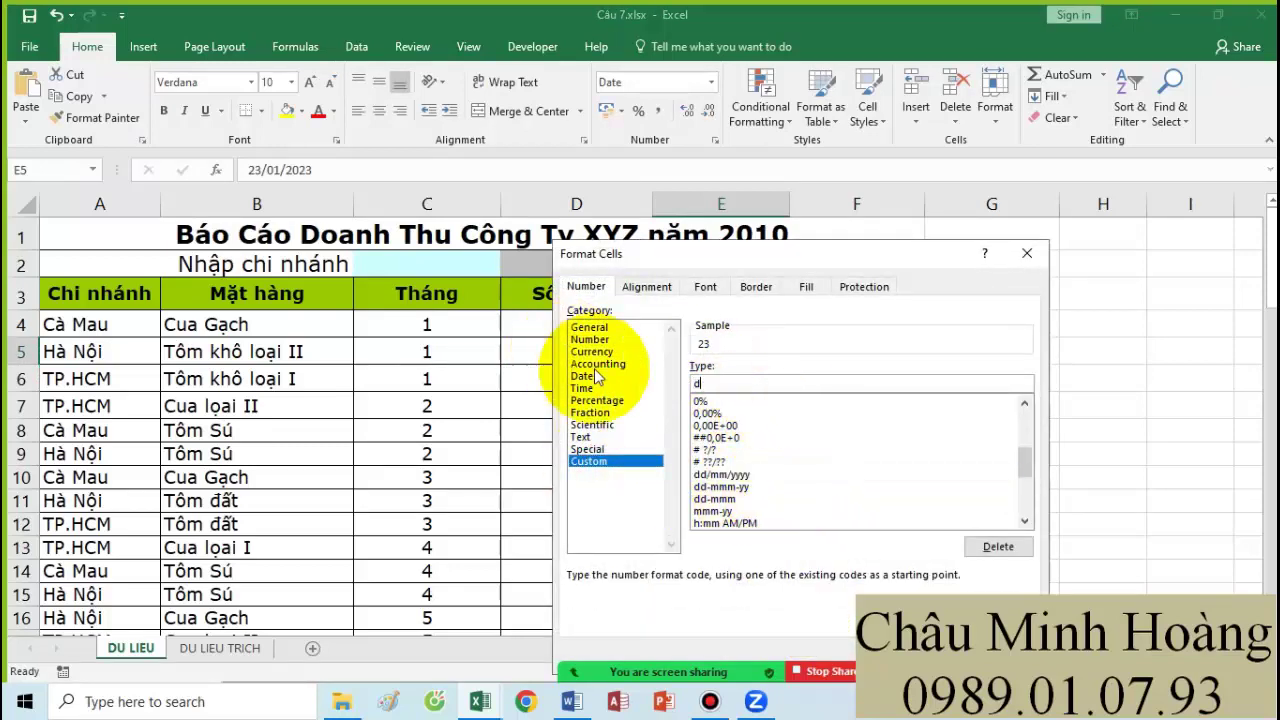
{"action": "type", "text": "m"}
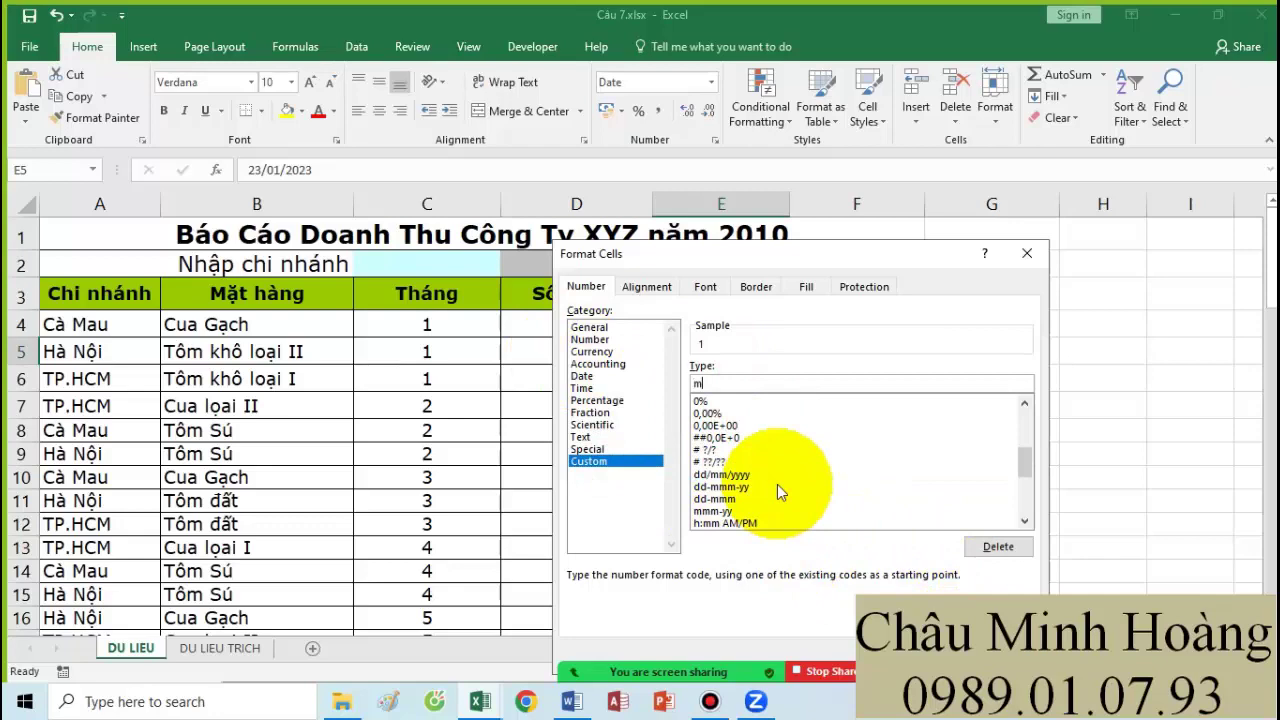
{"action": "left_click", "coordinate": [905, 620]}
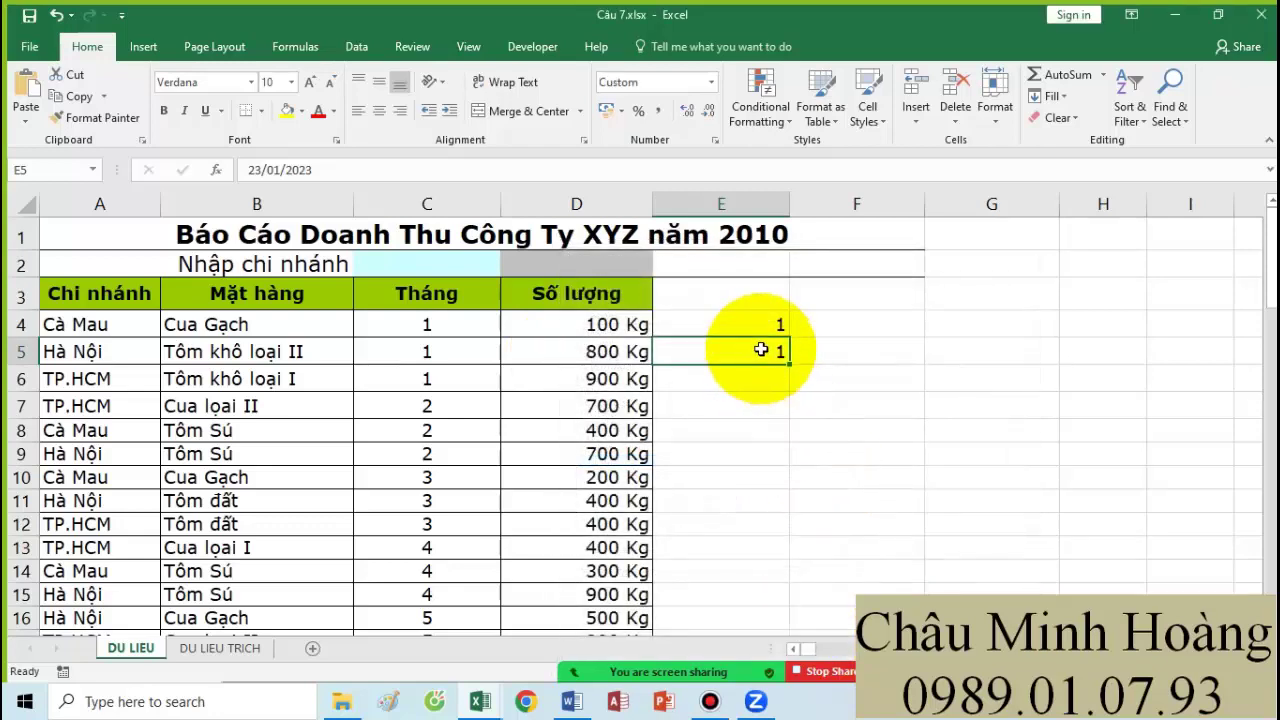
{"action": "left_click", "coordinate": [766, 404]}
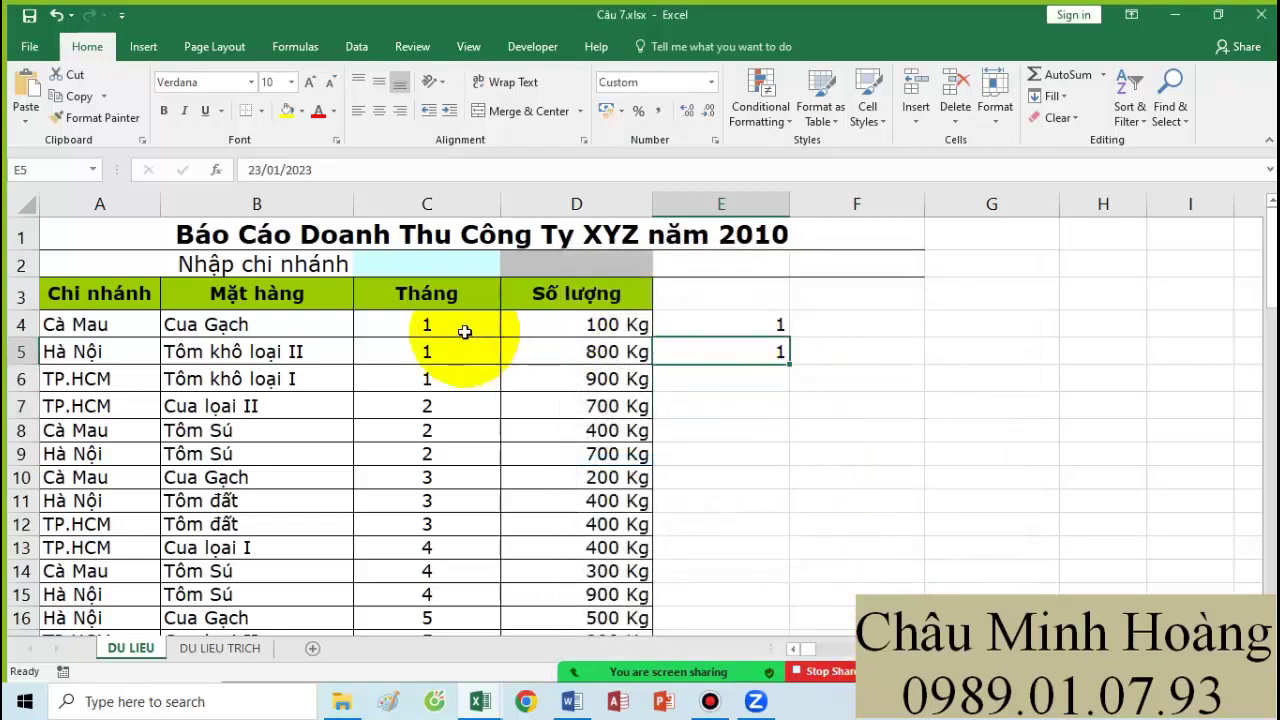
{"action": "left_click", "coordinate": [380, 110]}
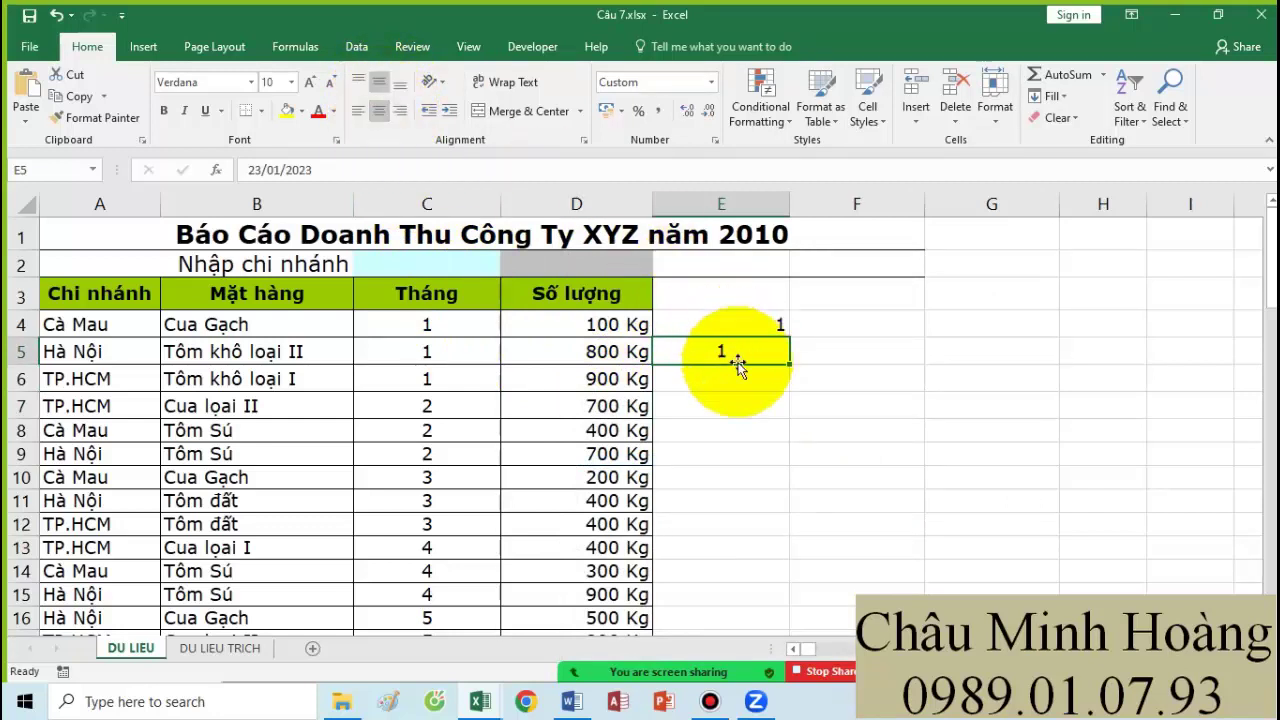
{"action": "left_click", "coordinate": [796, 429]}
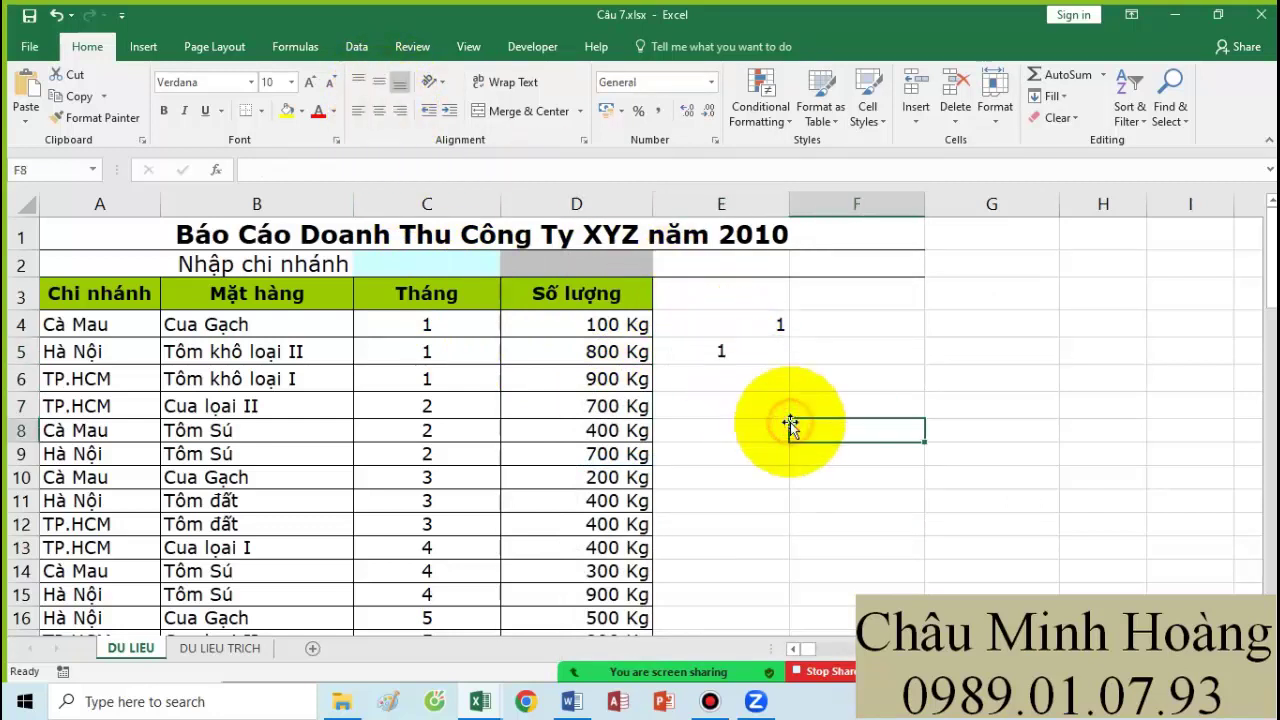
- Enter a comparison formula in F5 that tests the value of E5
{"action": "left_click", "coordinate": [754, 352]}
{"action": "left_click", "coordinate": [849, 355]}
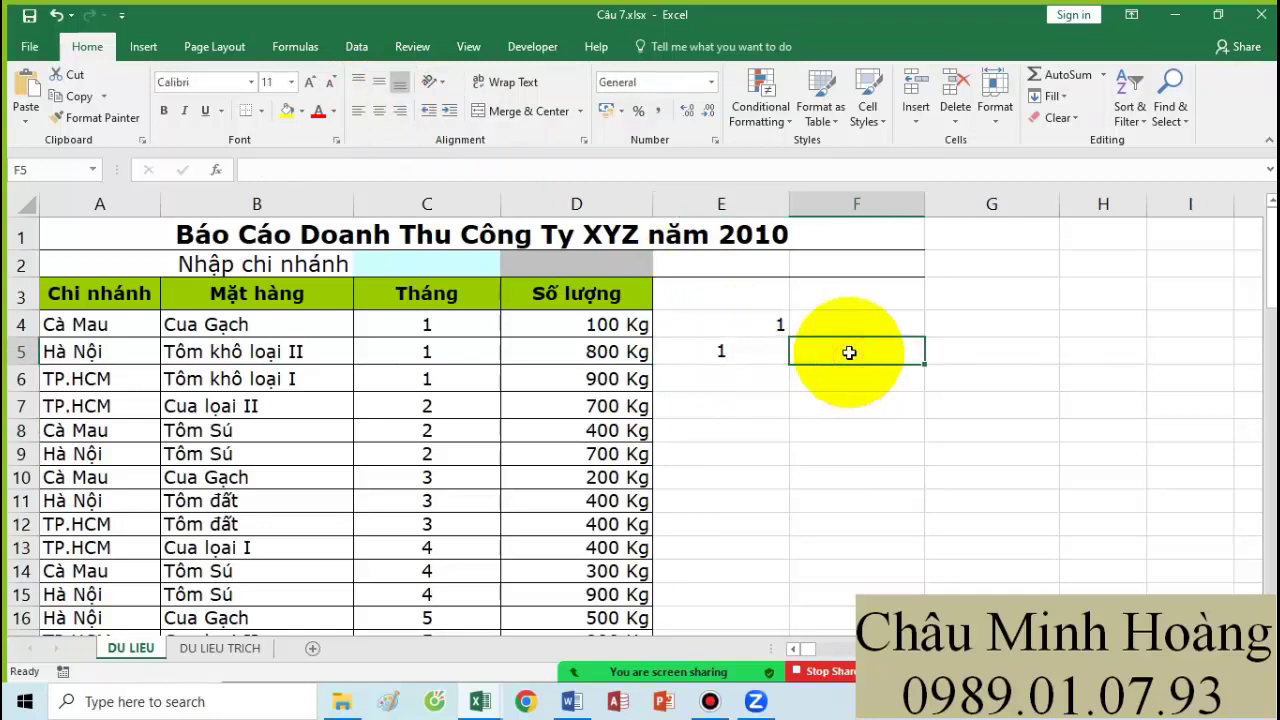
{"action": "type", "text": "="}
{"action": "left_click", "coordinate": [738, 353]}
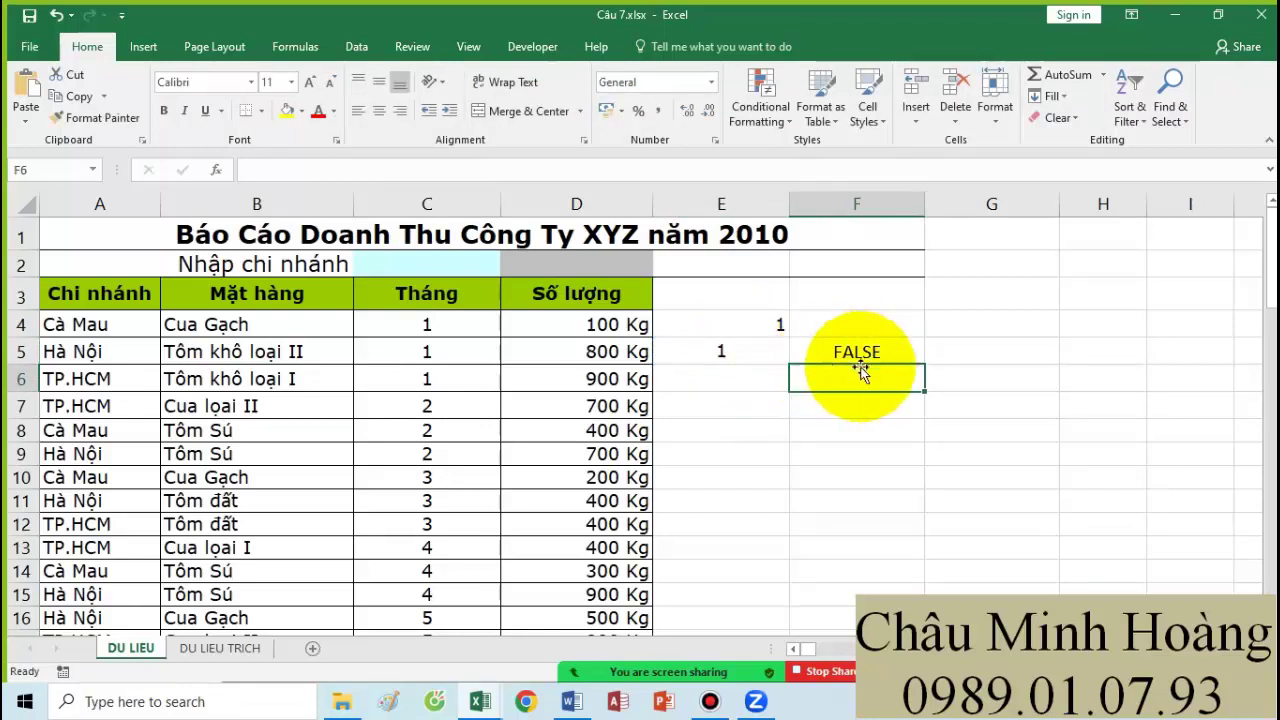
- Inspect the full date stored behind the month-only display in E5
{"action": "left_click", "coordinate": [751, 350]}
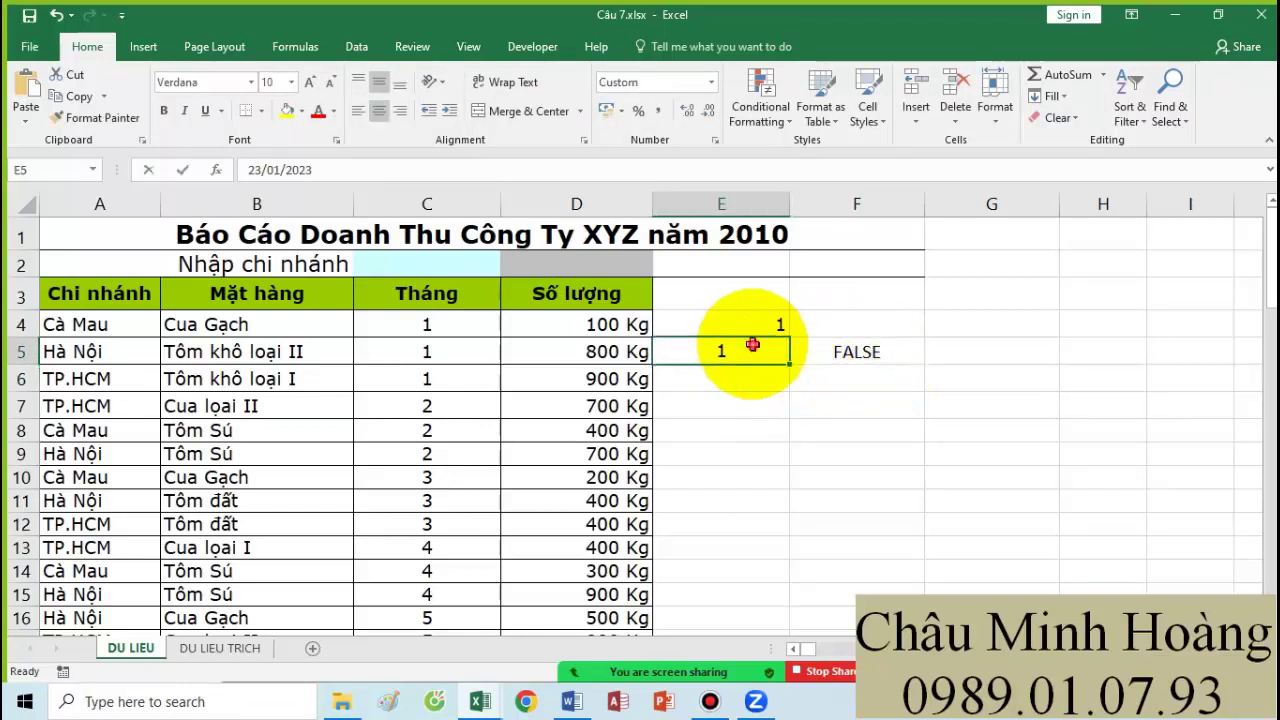
{"action": "double_click", "coordinate": [730, 352]}
{"action": "left_click_drag", "start_coordinate": [662, 352], "coordinate": [808, 354]}
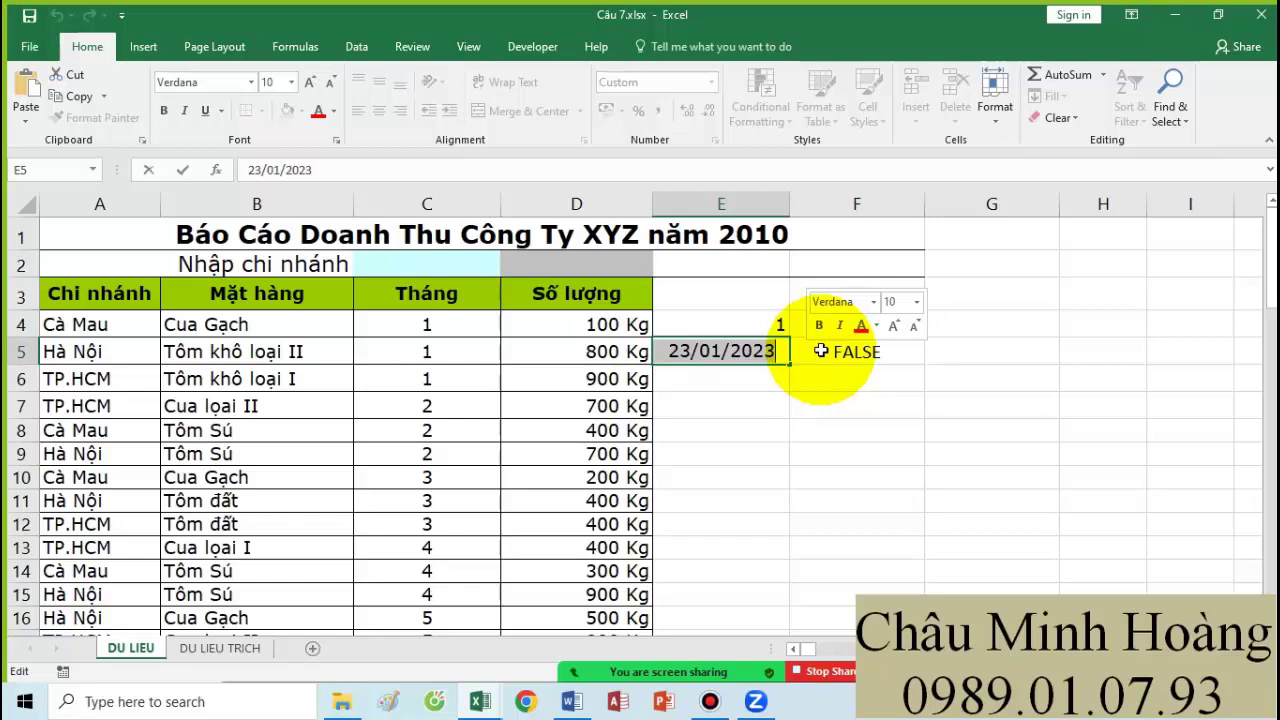
{"action": "key", "text": "Return"}
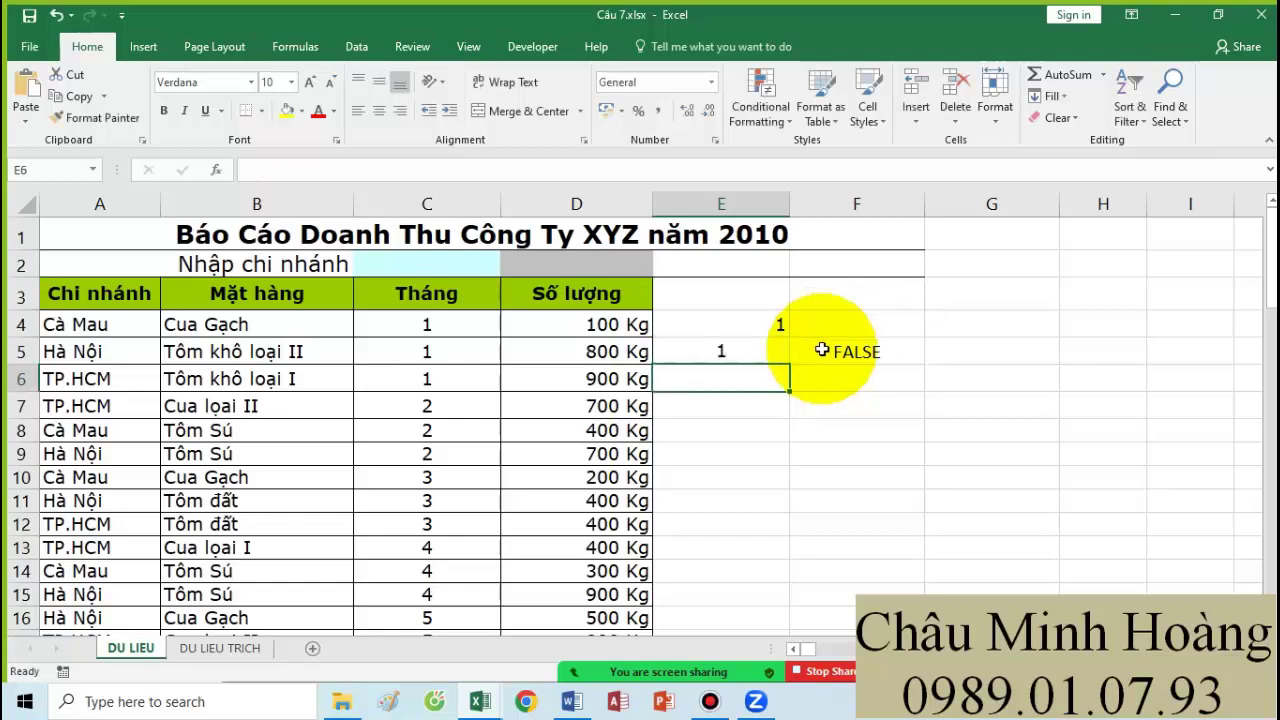
- Reread the extraction request in rows 41:42 and compare it with the AND and OR conditions of the G19 formula and the data columns
{"action": "scroll", "coordinate": [805, 410], "scroll_direction": "down", "scroll_amount": 6}
{"action": "scroll", "coordinate": [806, 410], "scroll_direction": "down", "scroll_amount": 4}
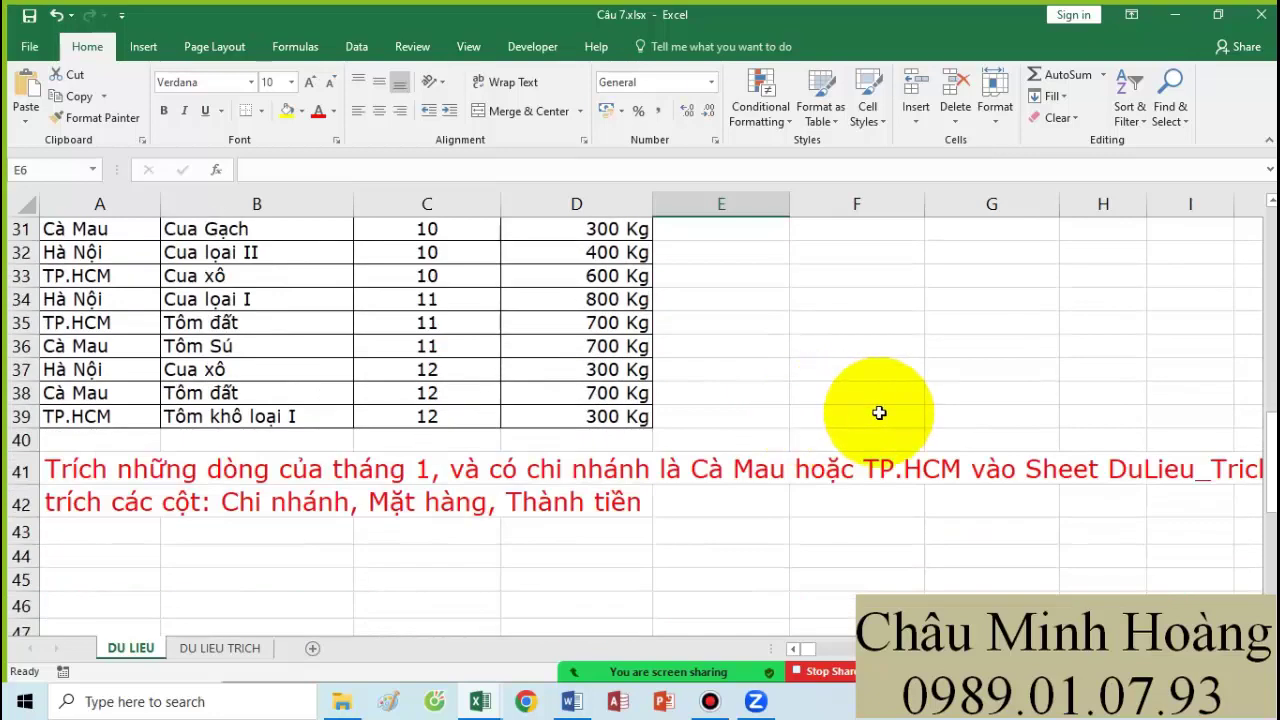
{"action": "scroll", "coordinate": [960, 408], "scroll_direction": "up", "scroll_amount": 5}
{"action": "left_click", "coordinate": [1020, 348]}
{"action": "double_click", "coordinate": [1020, 348]}
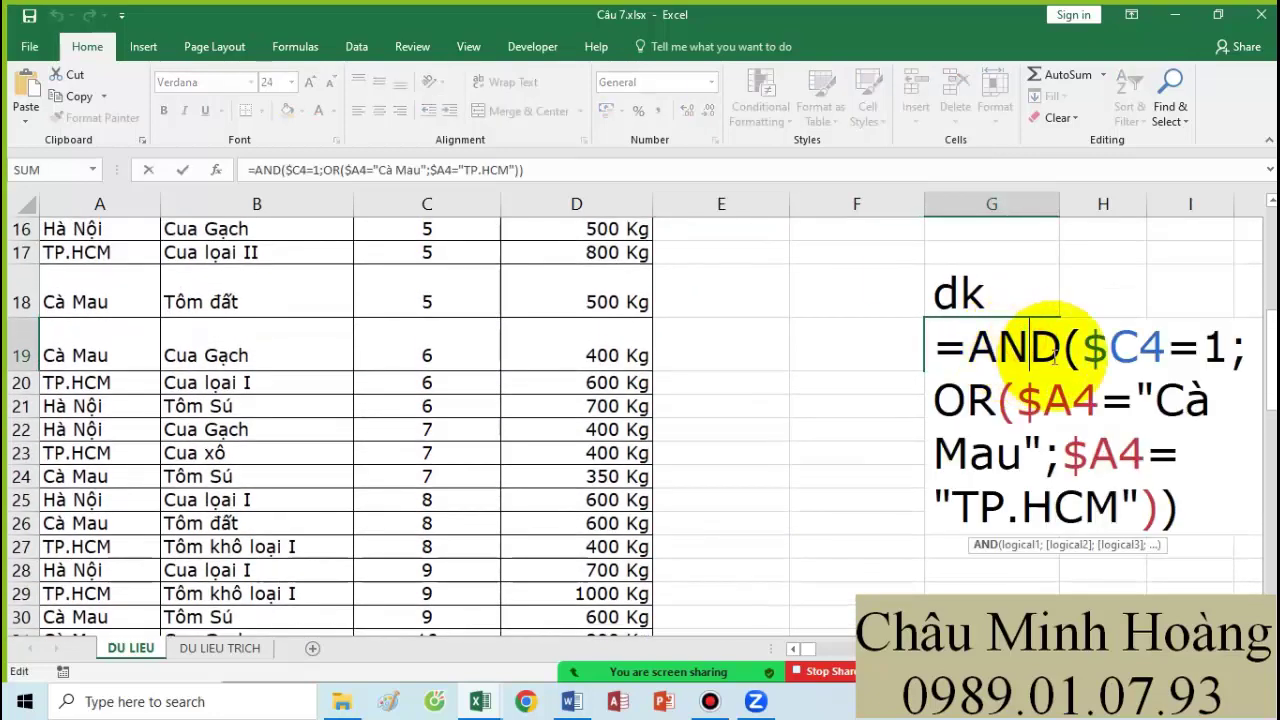
{"action": "left_click_drag", "start_coordinate": [1083, 346], "coordinate": [1227, 345]}
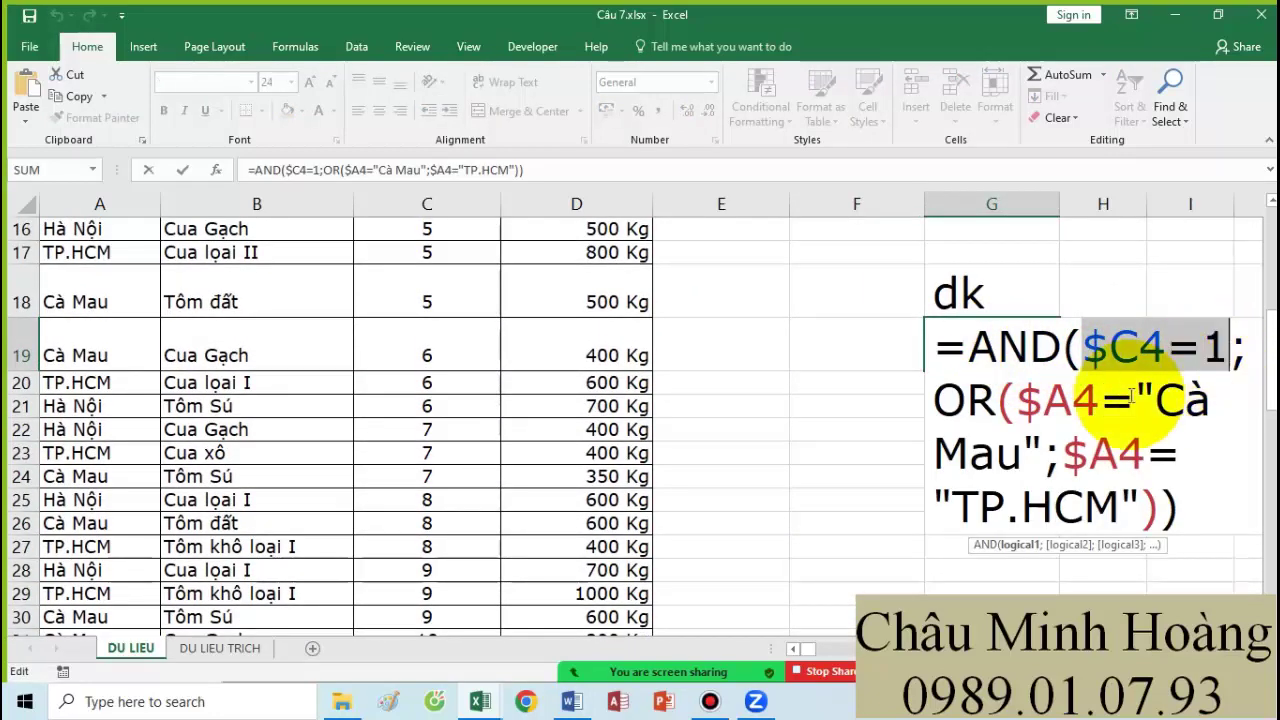
{"action": "scroll", "coordinate": [143, 400], "scroll_direction": "up", "scroll_amount": 5}
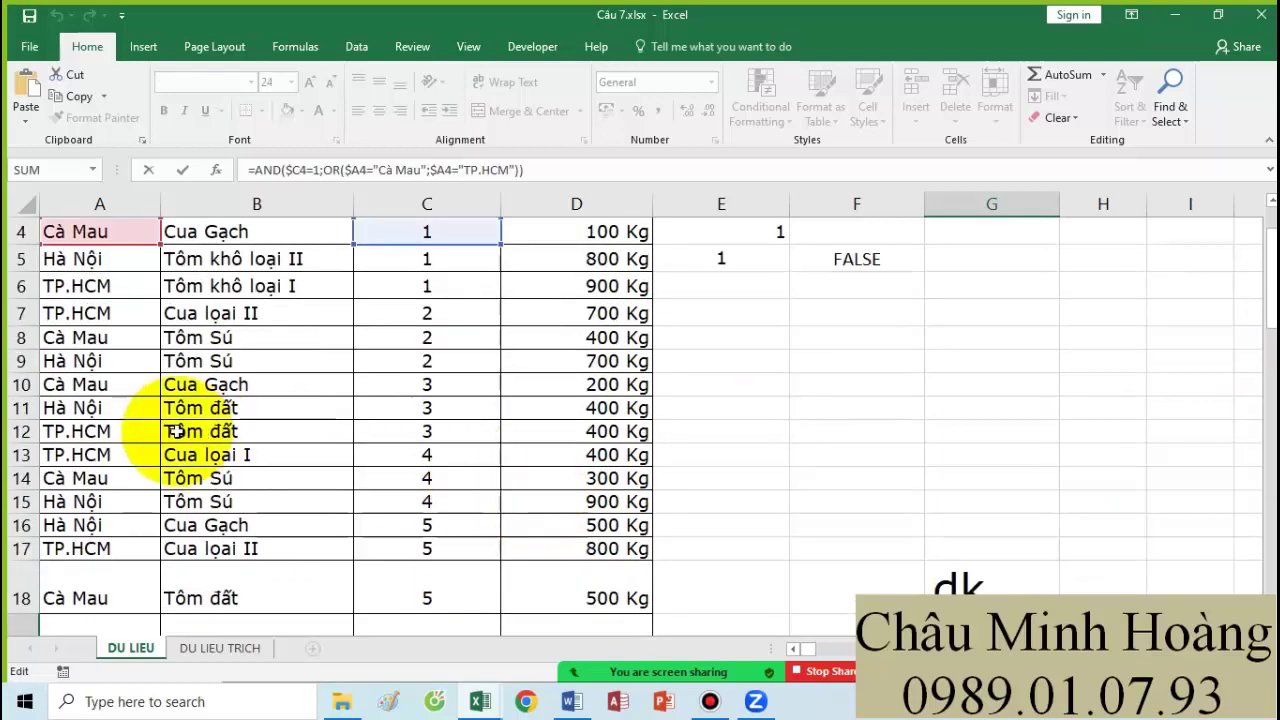
{"action": "scroll", "coordinate": [800, 486], "scroll_direction": "down", "scroll_amount": 9}
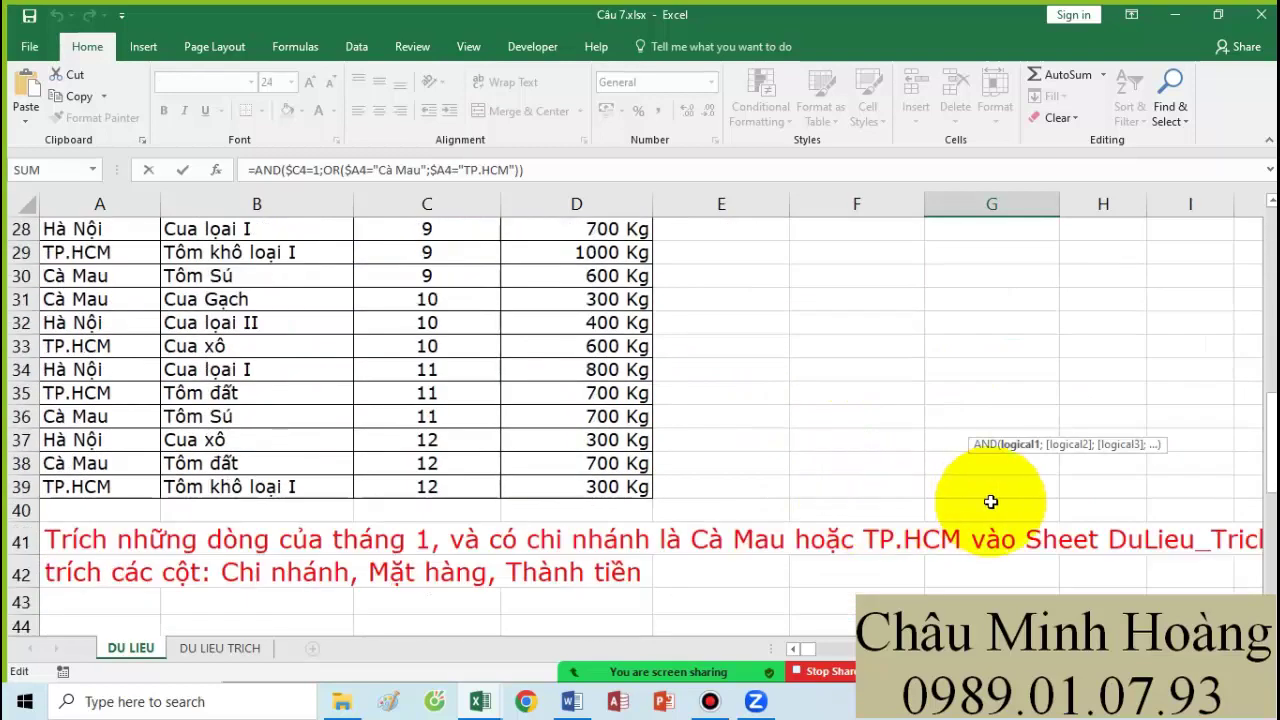
{"action": "scroll", "coordinate": [1171, 414], "scroll_direction": "up", "scroll_amount": 3}
- Copy the G19 formula text without its equals sign into the Word review document, beside the Câu 7 label
{"action": "left_click", "coordinate": [1186, 414]}
{"action": "key", "text": "ctrl+a"}
{"action": "key", "text": "ctrl+c"}
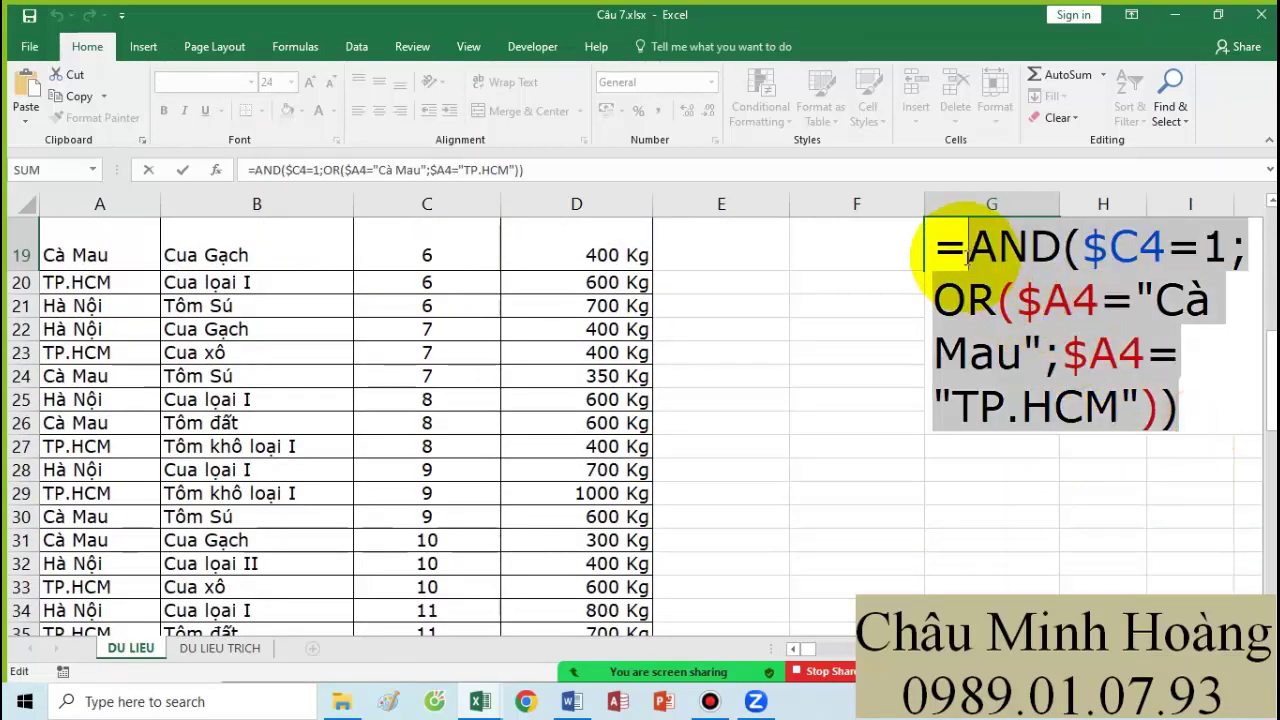
{"action": "key", "text": "Return"}
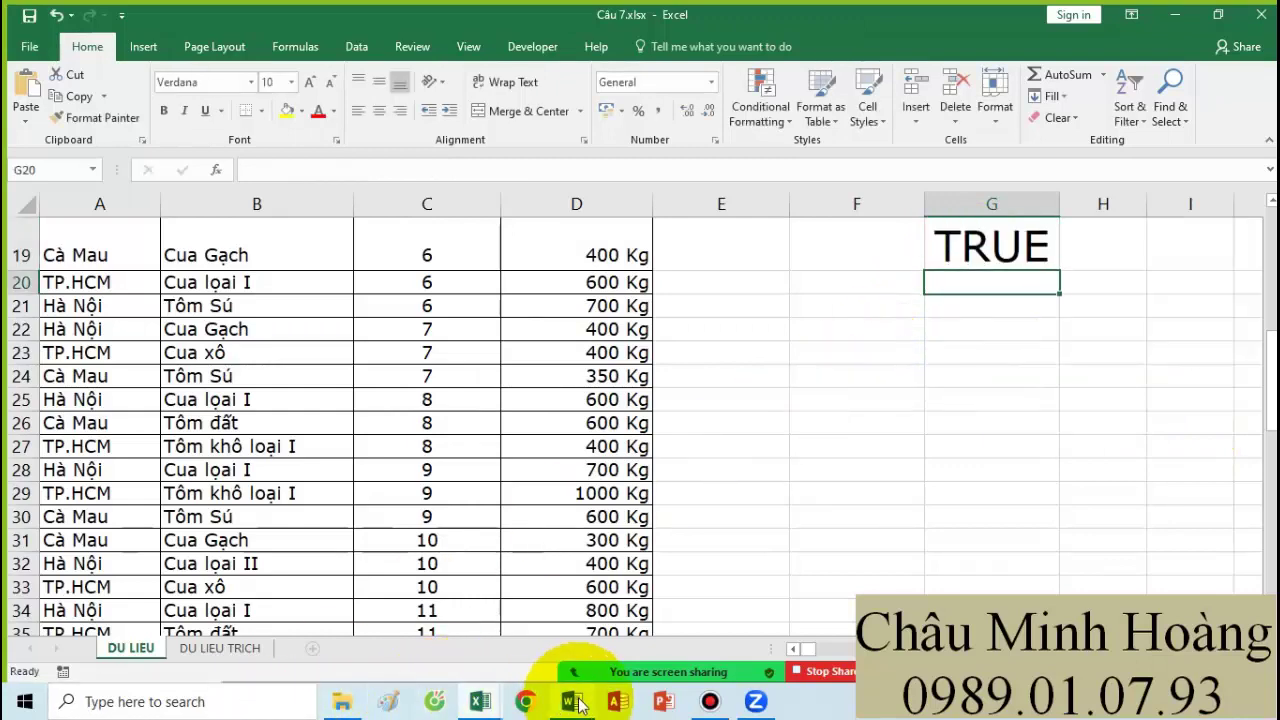
{"action": "left_click", "coordinate": [571, 701]}
{"action": "key", "text": "ctrl+v"}
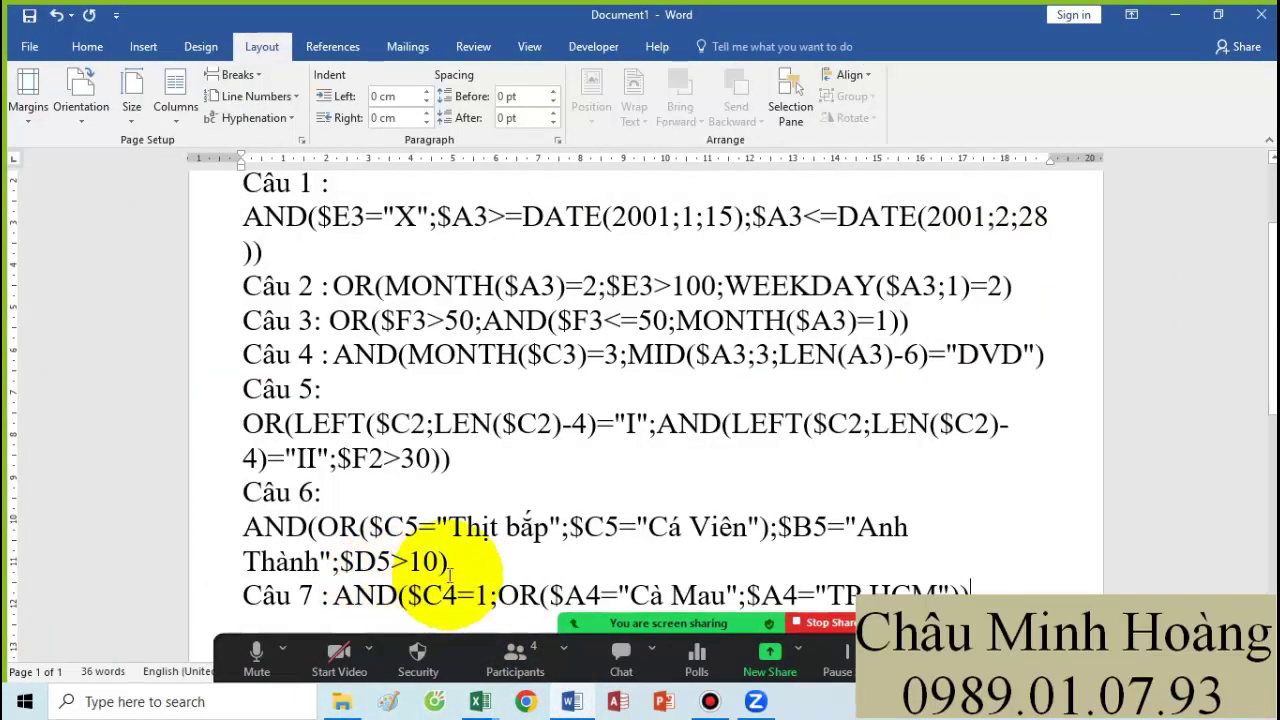
- Switch to the Câu 7 workbook in Excel and set an Advanced Filter to copy to another location, with list range A3:D39
{"action": "left_click", "coordinate": [487, 700]}
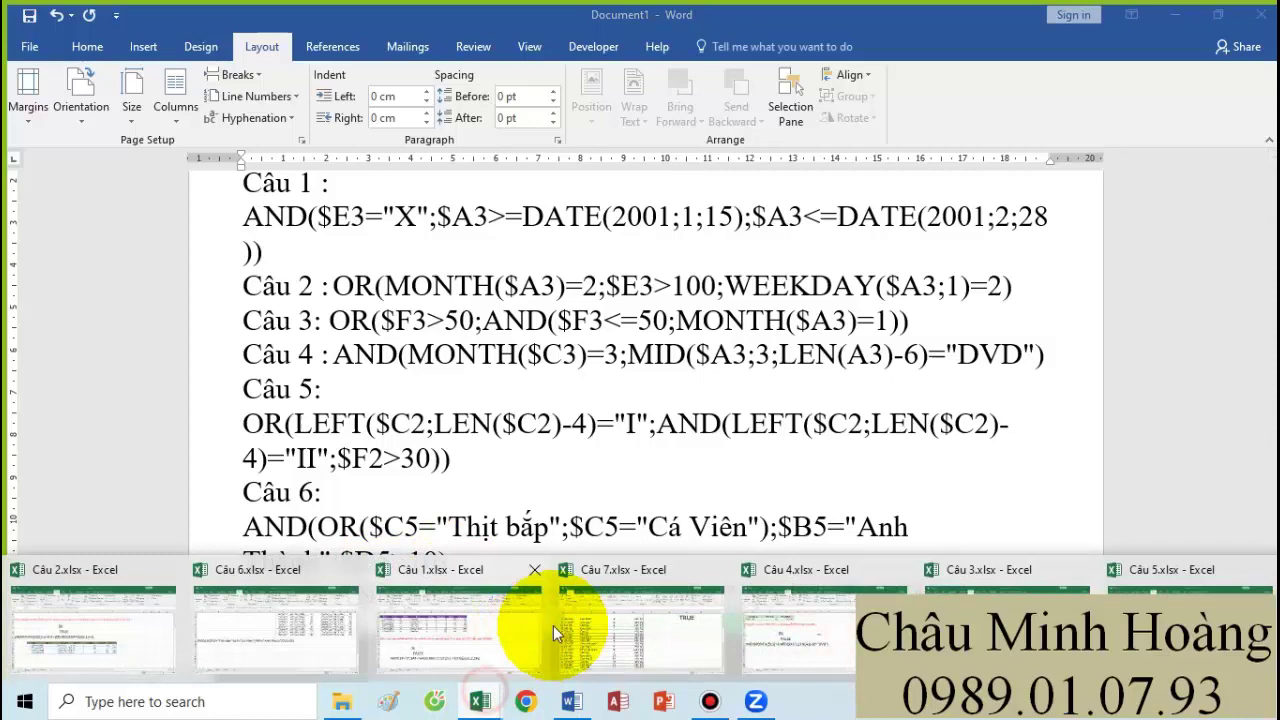
{"action": "left_click", "coordinate": [687, 630]}
{"action": "scroll", "coordinate": [800, 498], "scroll_direction": "down", "scroll_amount": 5}
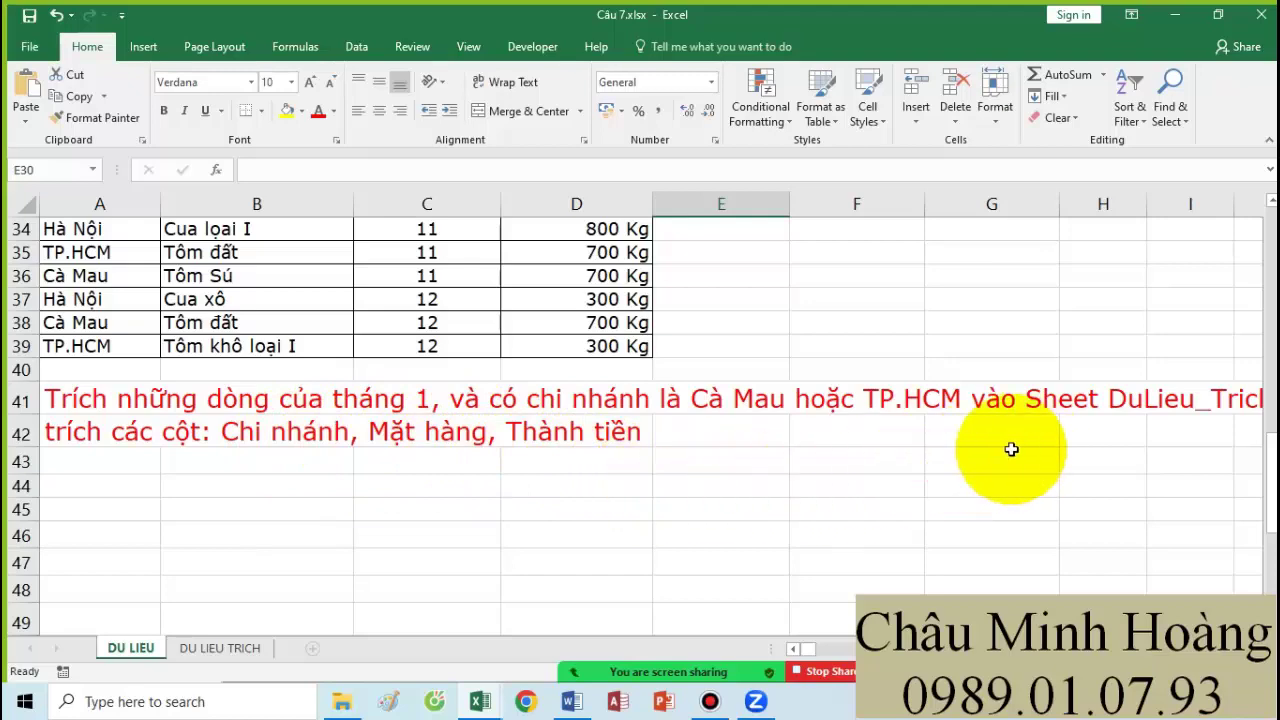
{"action": "scroll", "coordinate": [749, 471], "scroll_direction": "up", "scroll_amount": 5}
{"action": "scroll", "coordinate": [608, 457], "scroll_direction": "up", "scroll_amount": 4}
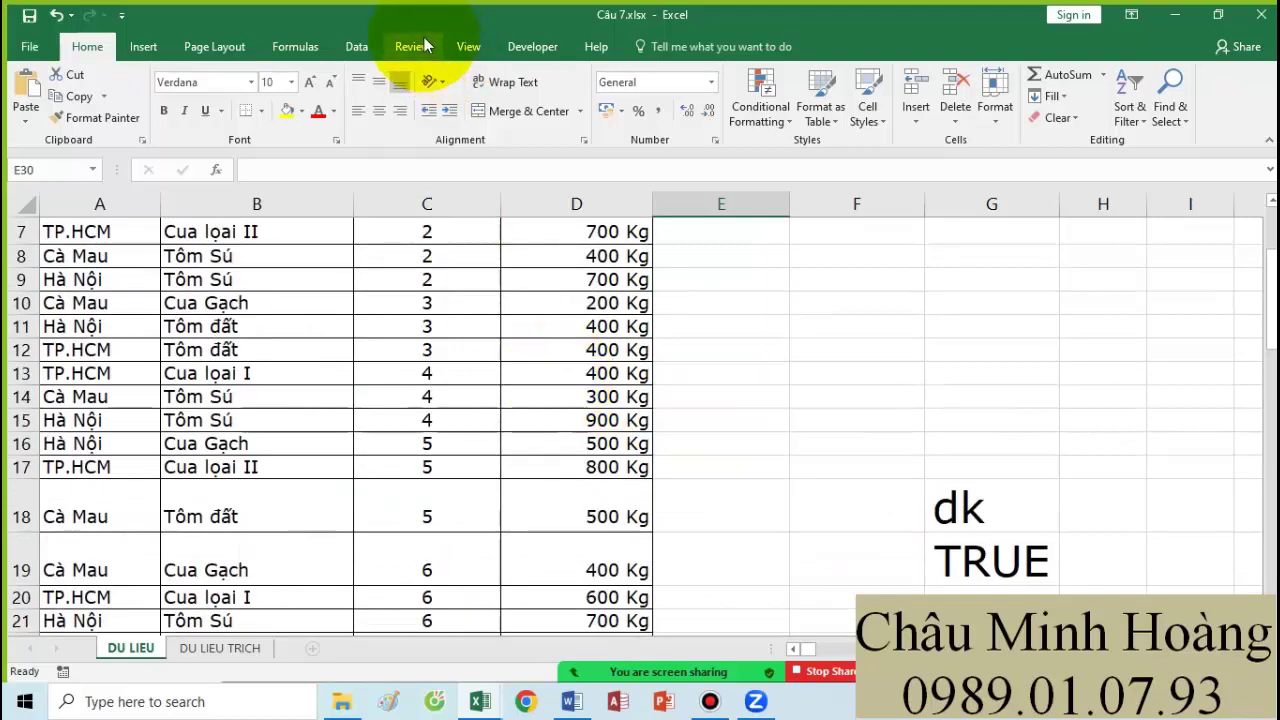
{"action": "left_click", "coordinate": [356, 47]}
{"action": "left_click", "coordinate": [487, 130]}
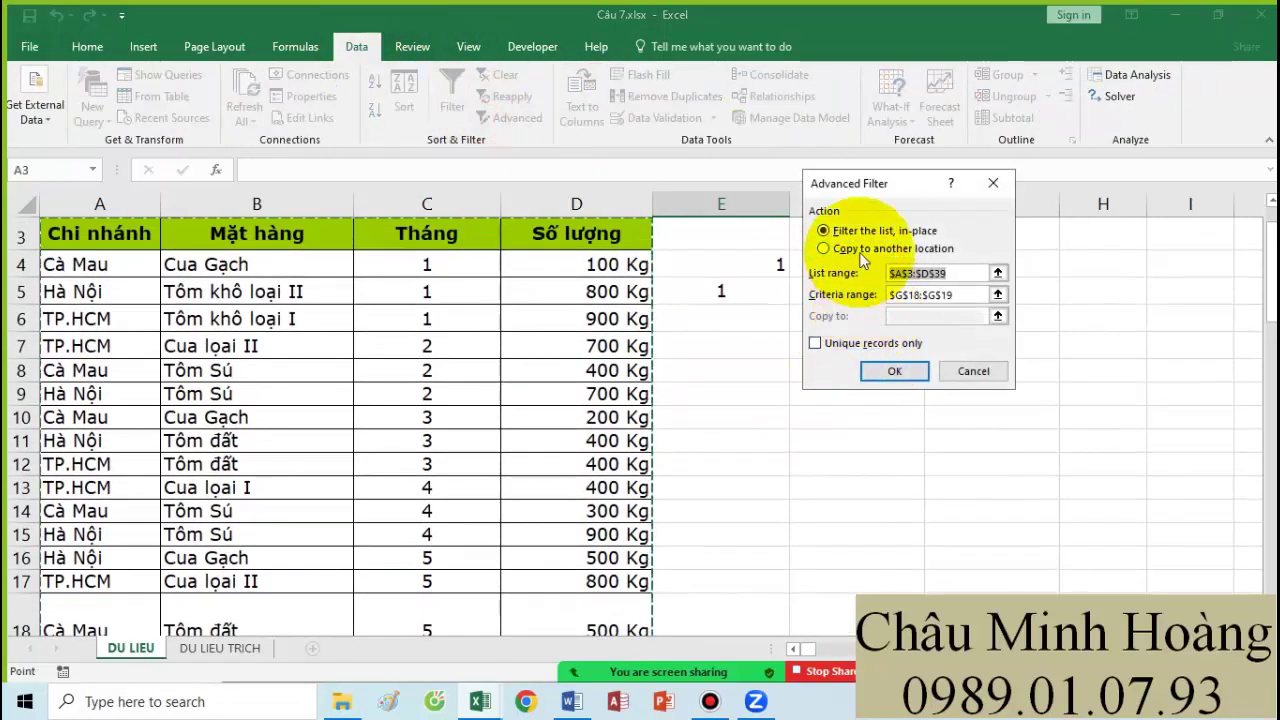
{"action": "left_click", "coordinate": [823, 248]}
{"action": "left_click", "coordinate": [965, 272]}
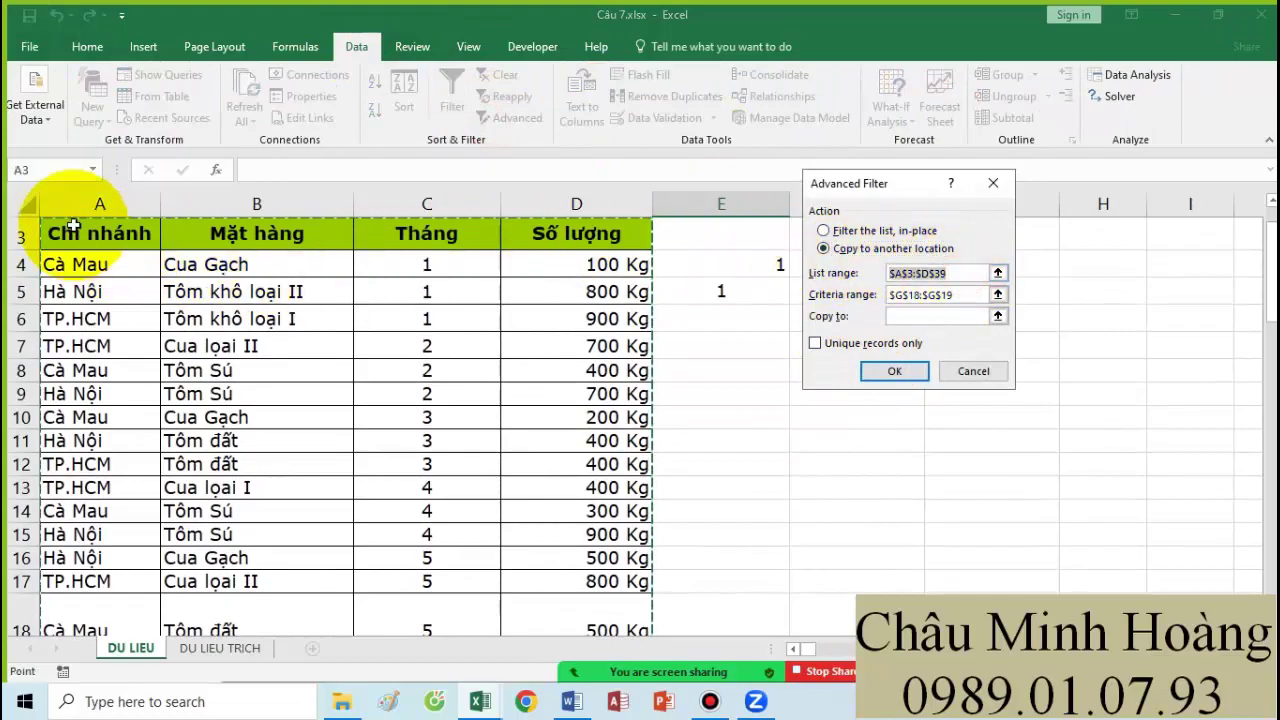
{"action": "left_click_drag", "start_coordinate": [55, 238], "coordinate": [590, 588]}
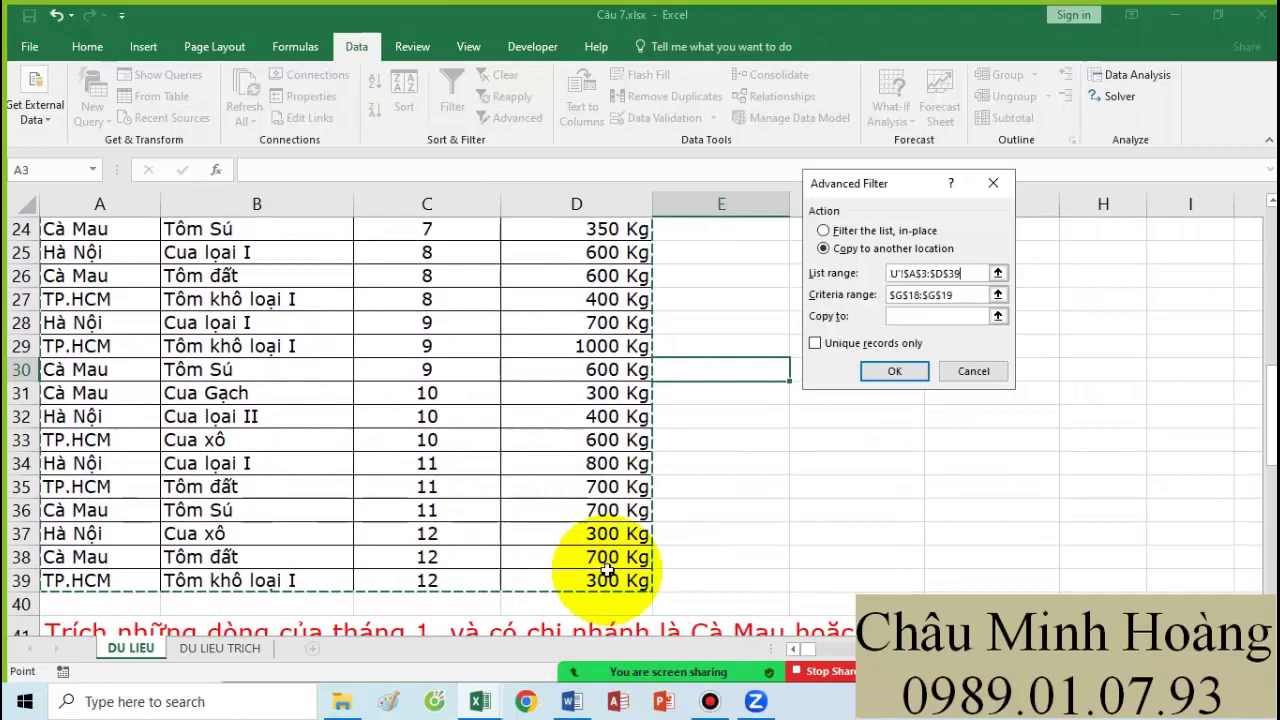
- Use G18:G19 as the criteria range and B45 as the output cell, and run the Advanced Filter
{"action": "left_click", "coordinate": [960, 294]}
{"action": "scroll", "coordinate": [1147, 541], "scroll_direction": "up", "scroll_amount": 1}
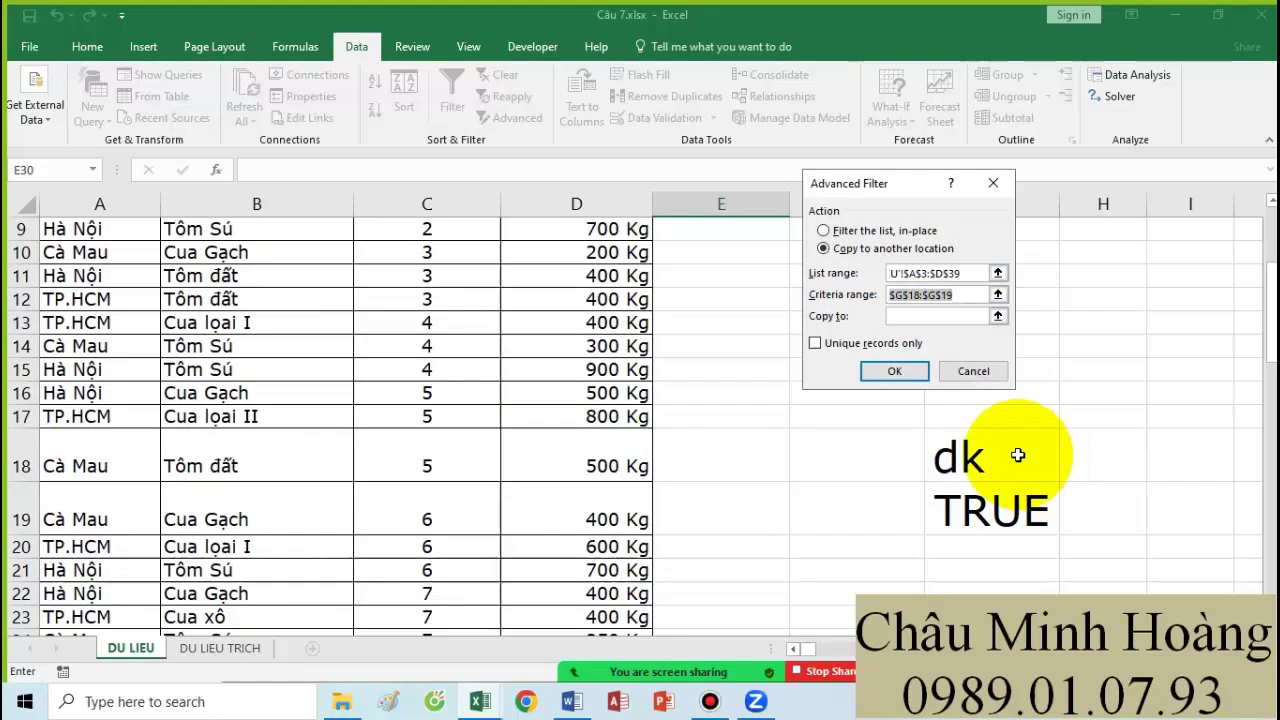
{"action": "left_click_drag", "start_coordinate": [985, 458], "coordinate": [1000, 505]}
{"action": "scroll", "coordinate": [594, 500], "scroll_direction": "down", "scroll_amount": 9}
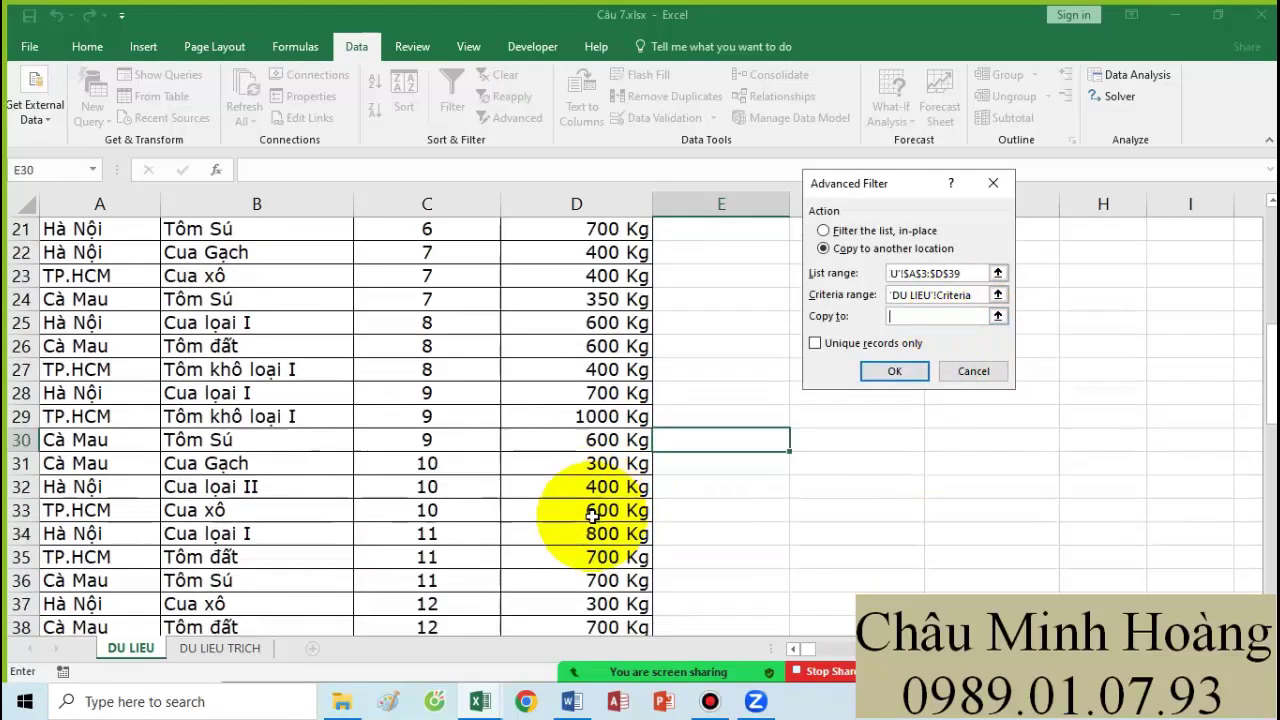
{"action": "left_click", "coordinate": [195, 472]}
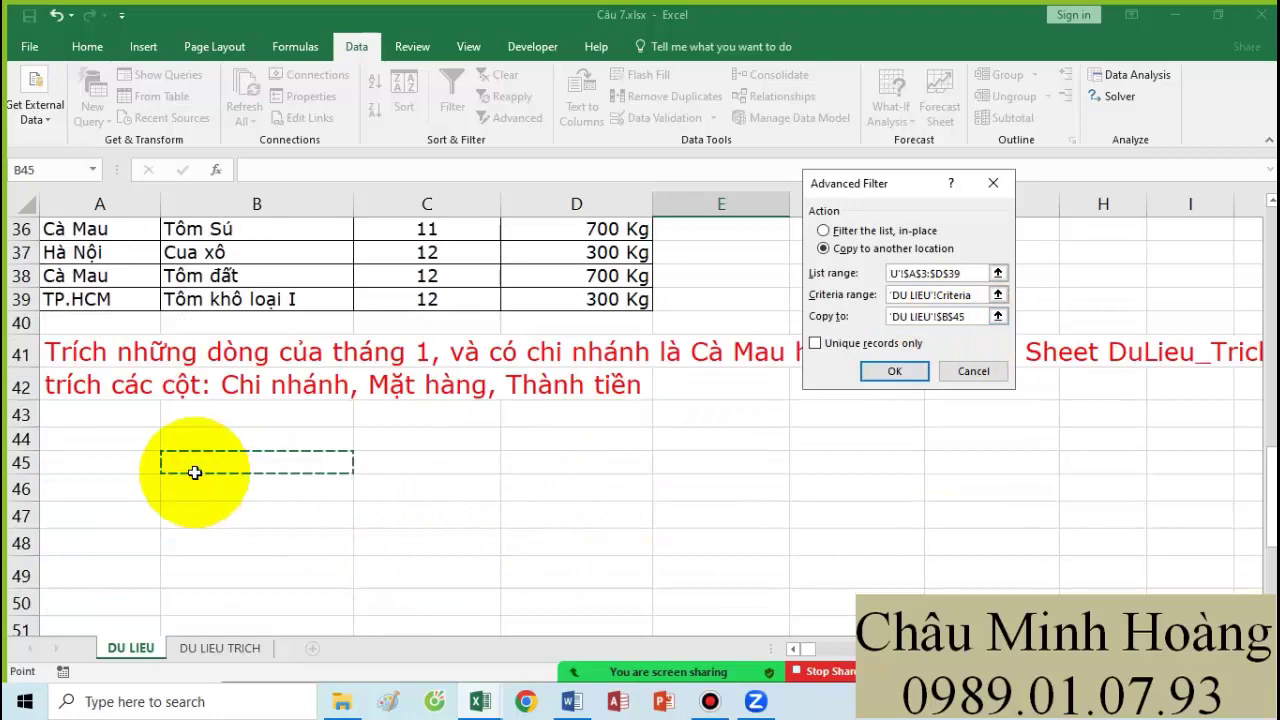
{"action": "left_click", "coordinate": [894, 371]}
- Delete the Tháng column cells D45:D47 from the extracted table, moving the Số lượng cells into their place
{"action": "scroll", "coordinate": [701, 446], "scroll_direction": "up", "scroll_amount": 2}
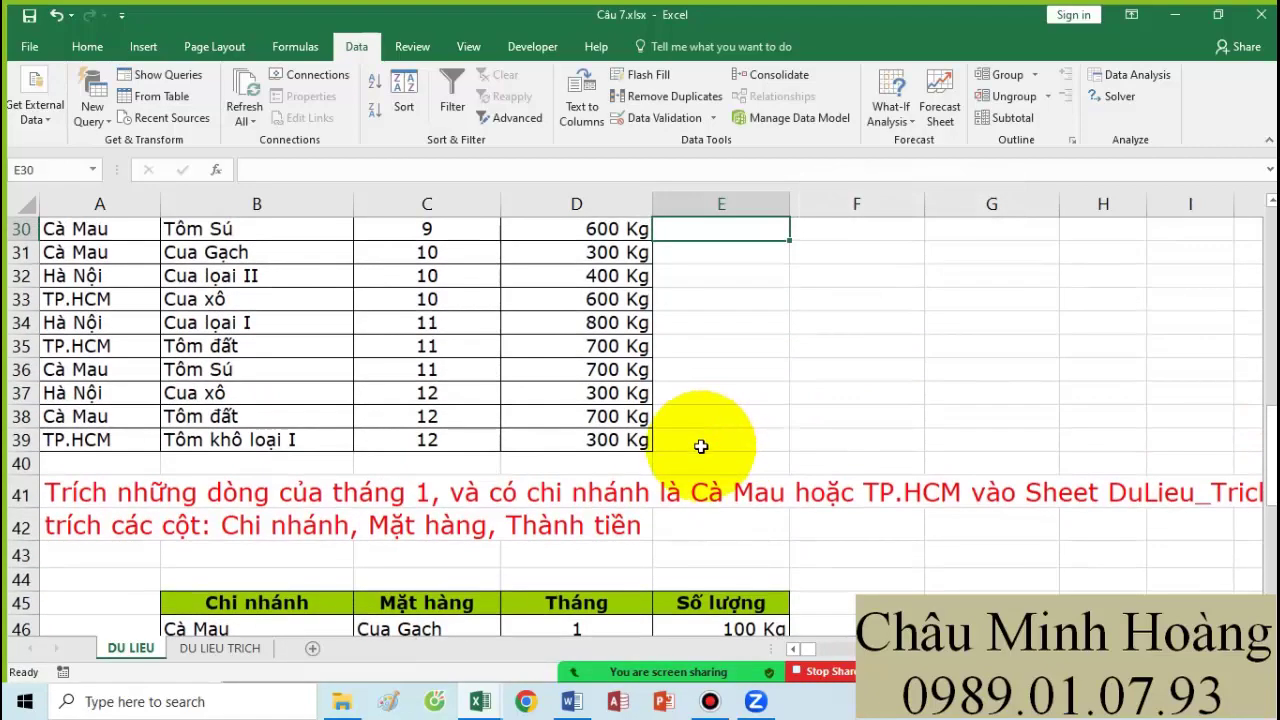
{"action": "scroll", "coordinate": [701, 446], "scroll_direction": "down", "scroll_amount": 2}
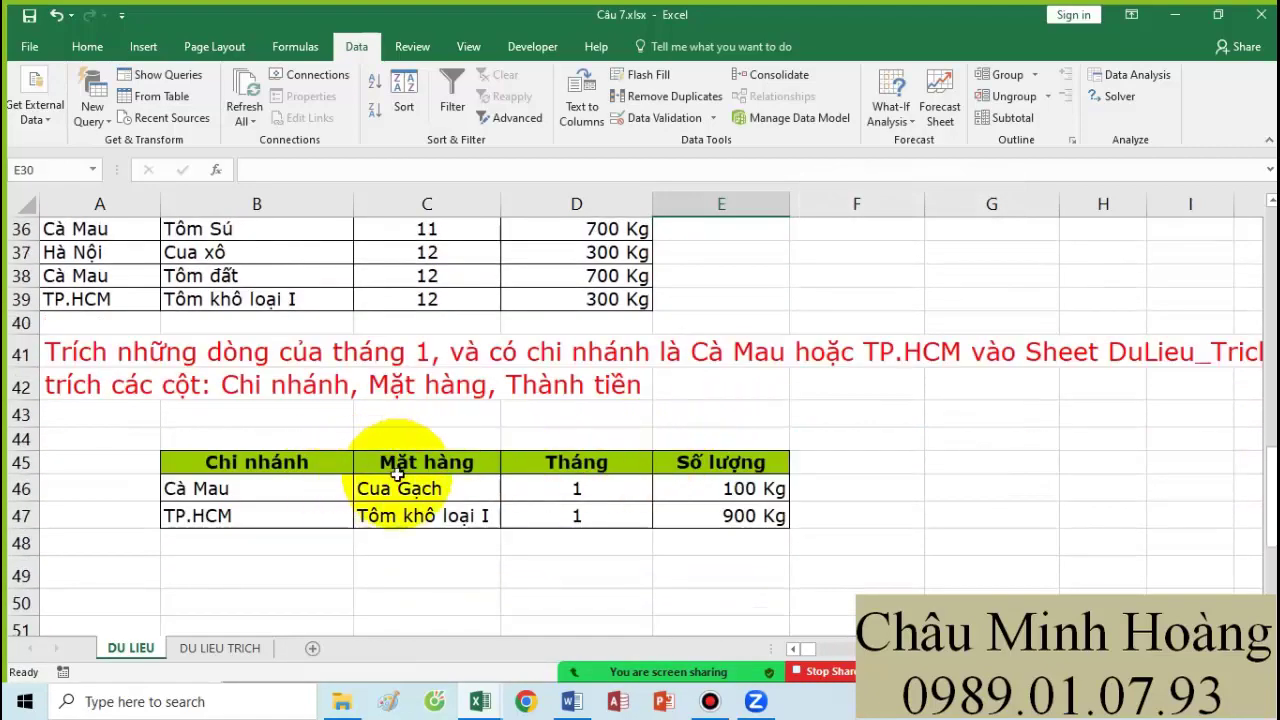
{"action": "left_click", "coordinate": [591, 463]}
{"action": "left_click_drag", "start_coordinate": [591, 463], "coordinate": [591, 506]}
{"action": "right_click", "coordinate": [591, 506]}
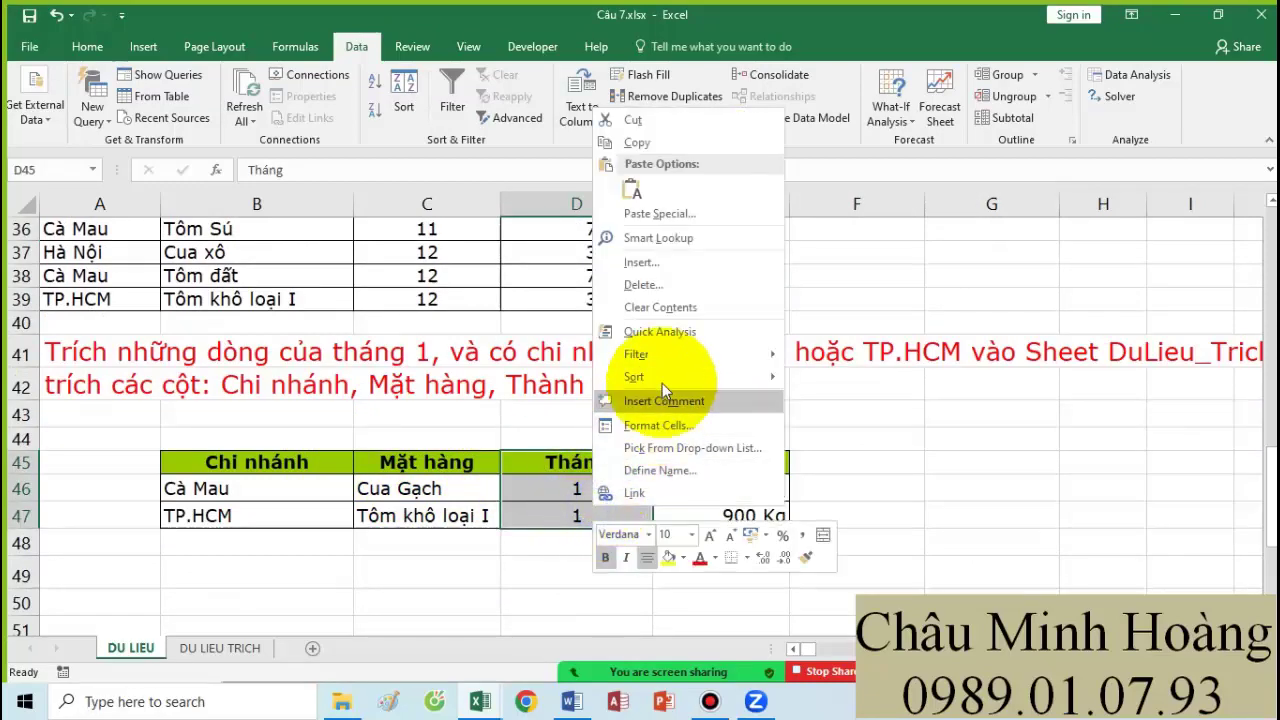
{"action": "left_click", "coordinate": [645, 300]}
{"action": "left_click", "coordinate": [615, 337]}
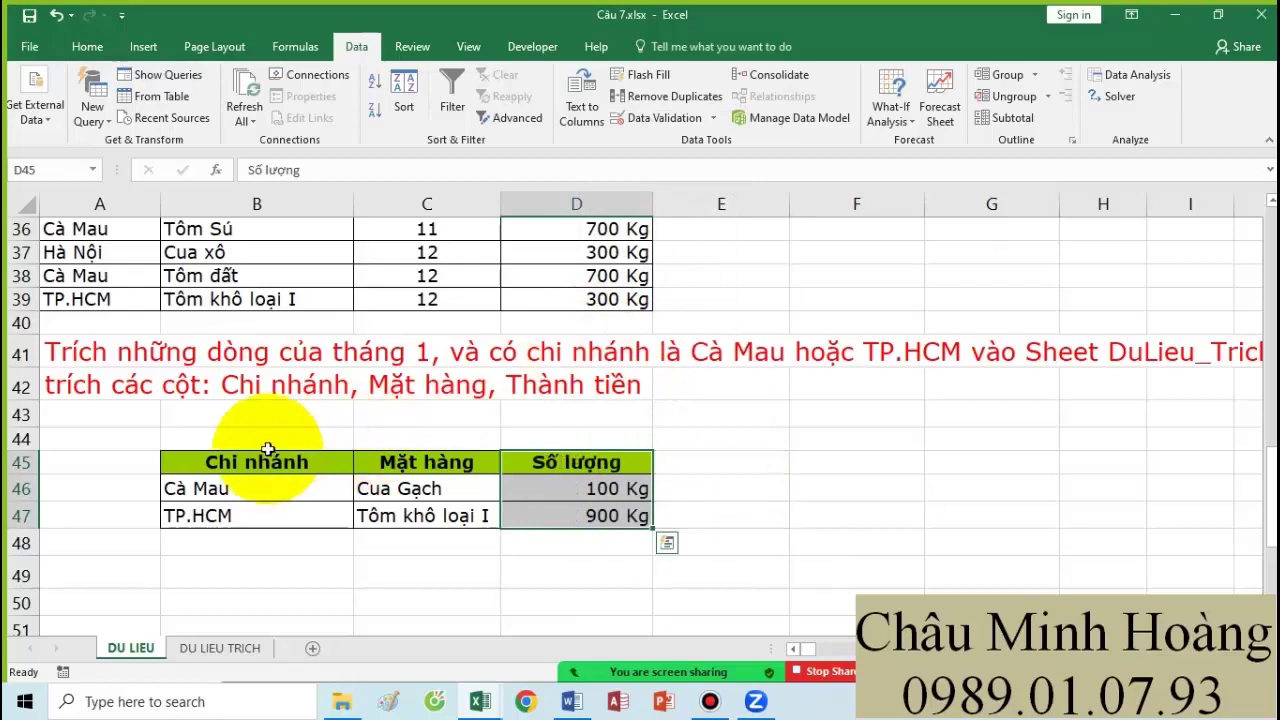
- Copy the extracted table B45:D47 to the DU LIEU TRICH sheet, starting at cell I10
{"action": "left_click_drag", "start_coordinate": [257, 468], "coordinate": [622, 515]}
{"action": "key", "text": "ctrl+c"}
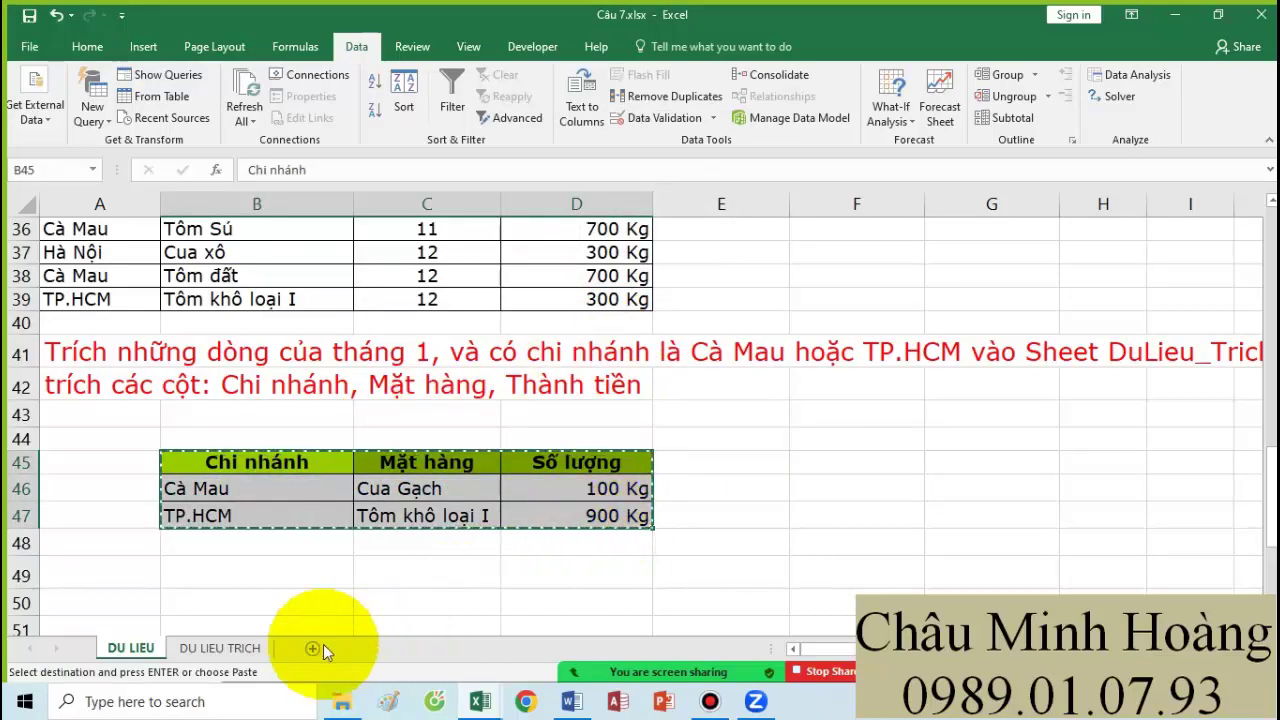
{"action": "left_click", "coordinate": [224, 648]}
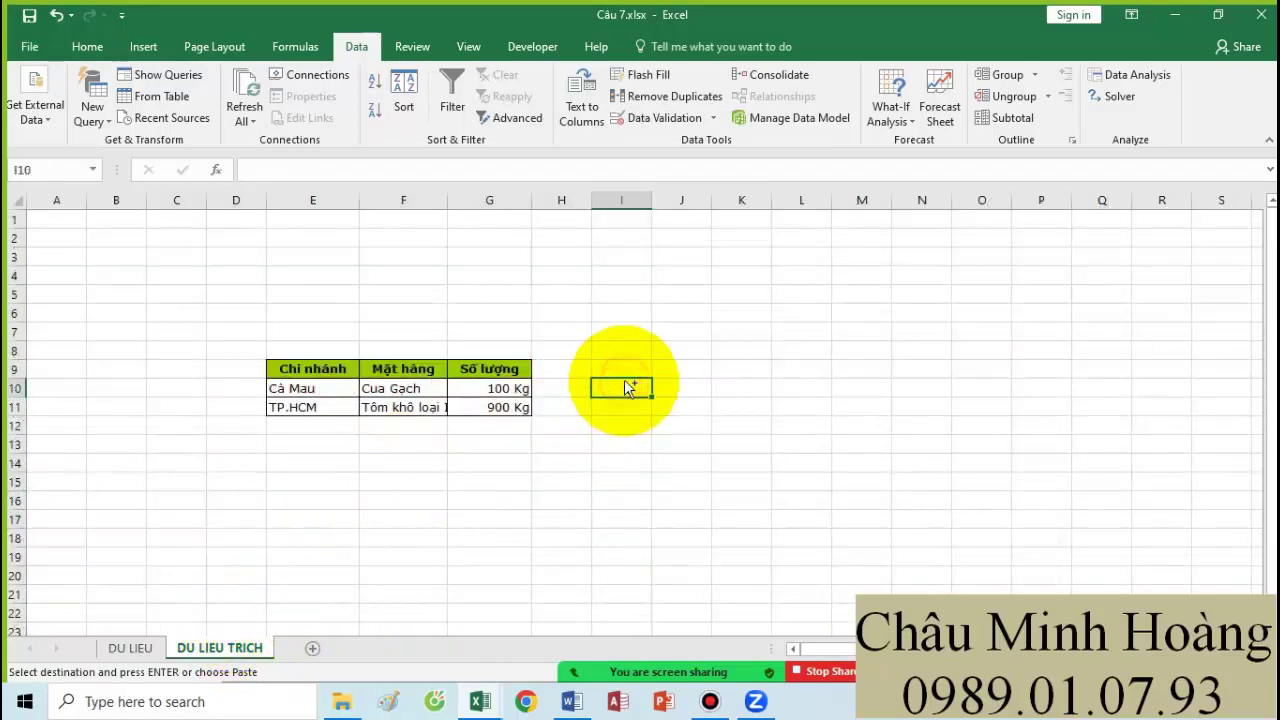
{"action": "key", "text": "Return"}
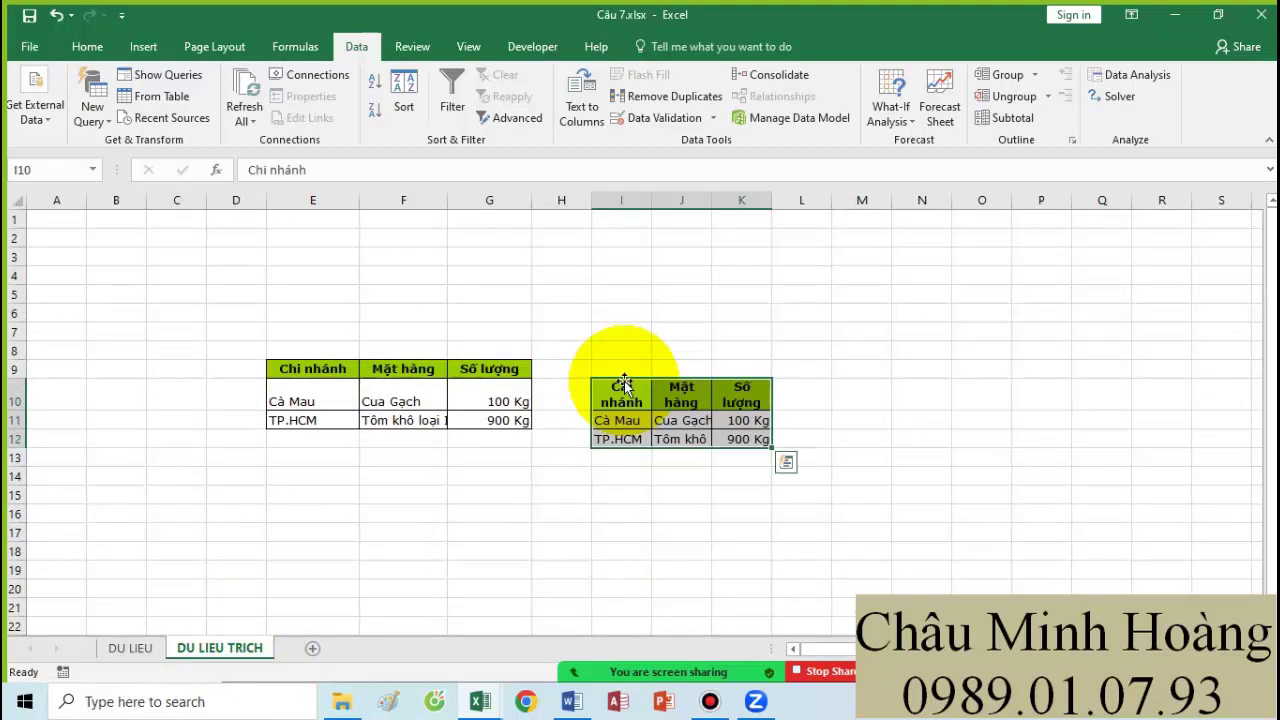
- Switch to the Word review document and highlight the recorded formulas from Câu 1 through Câu 7
{"action": "left_click", "coordinate": [571, 701]}
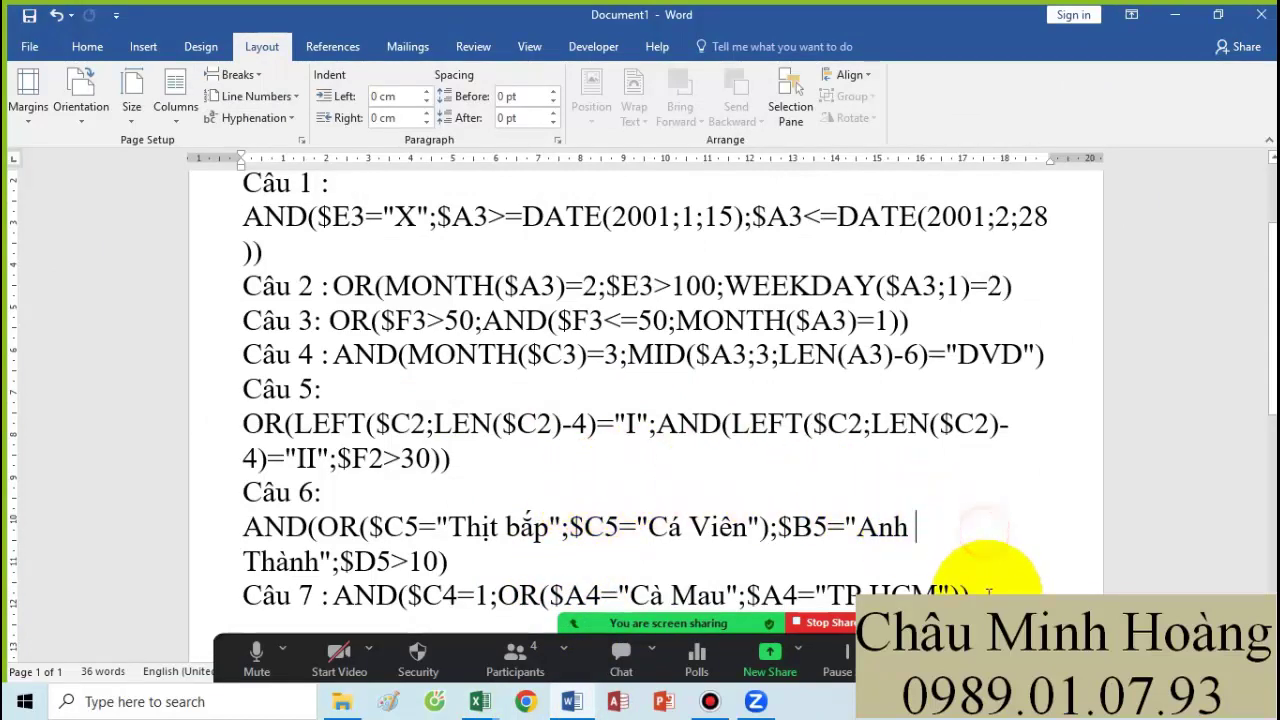
{"action": "left_click_drag", "start_coordinate": [965, 595], "coordinate": [248, 184]}
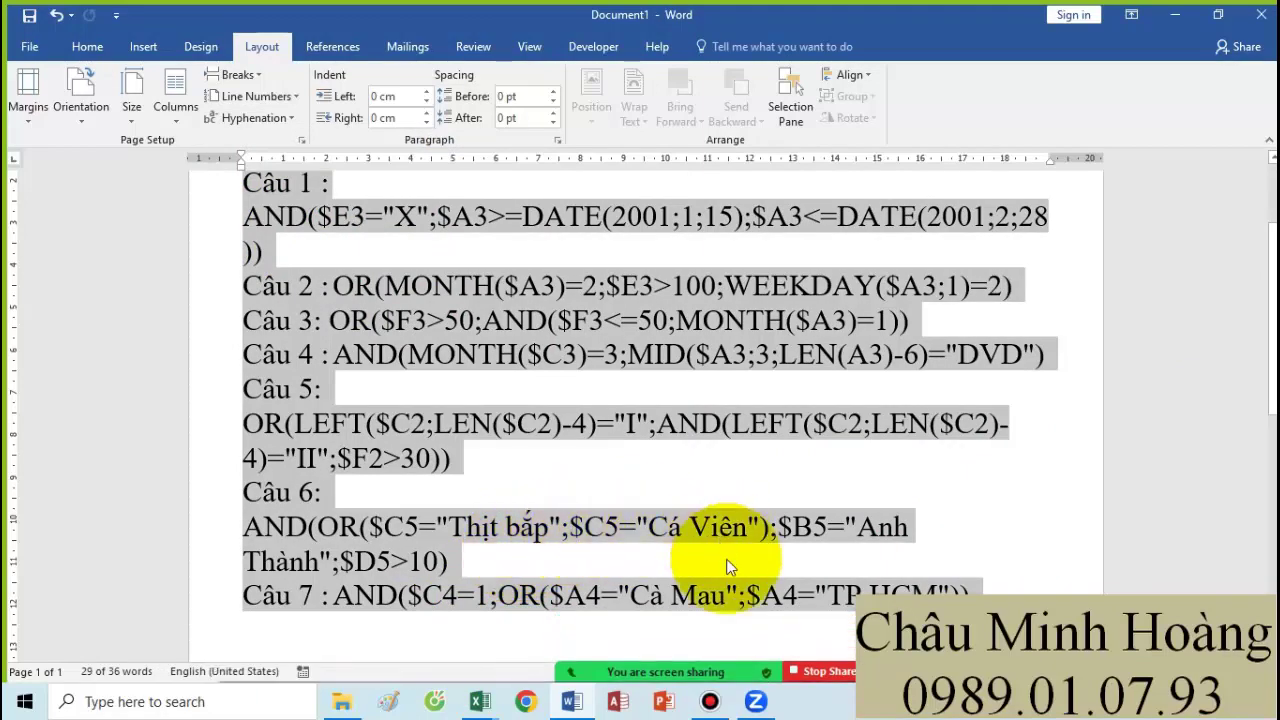
{"action": "left_click", "coordinate": [709, 701]}
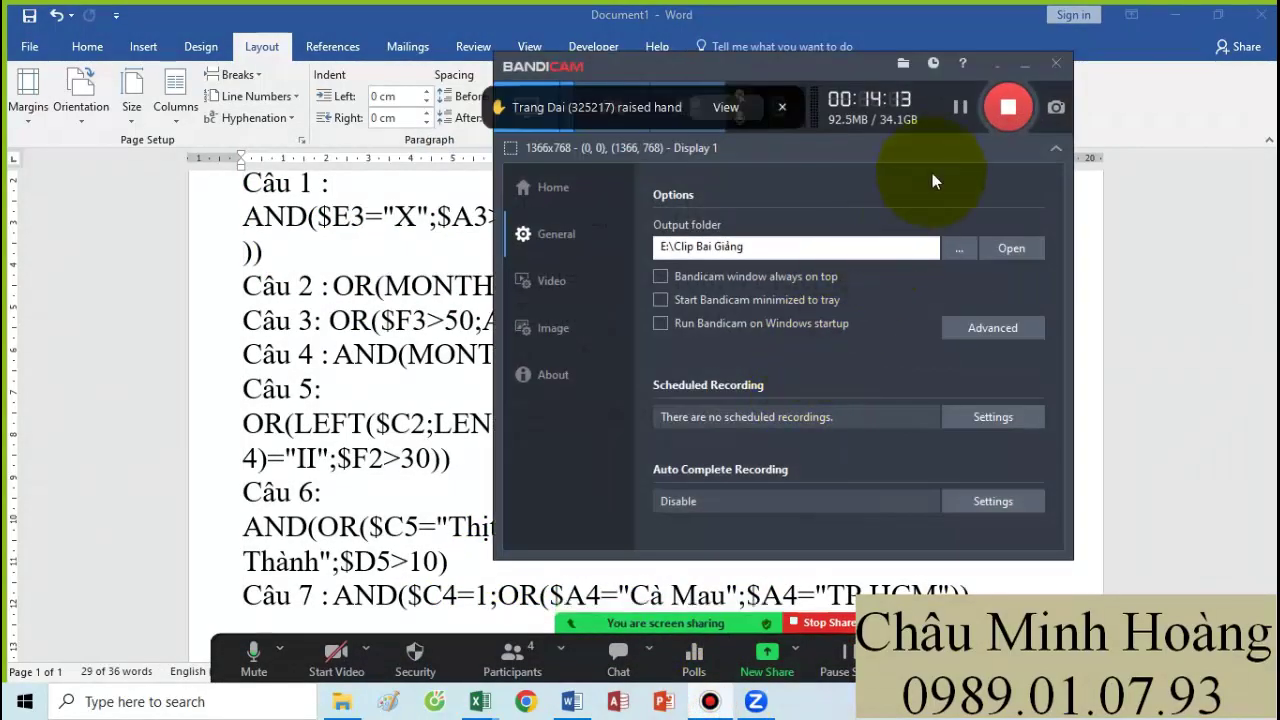
{"action": "left_click", "coordinate": [961, 116]}
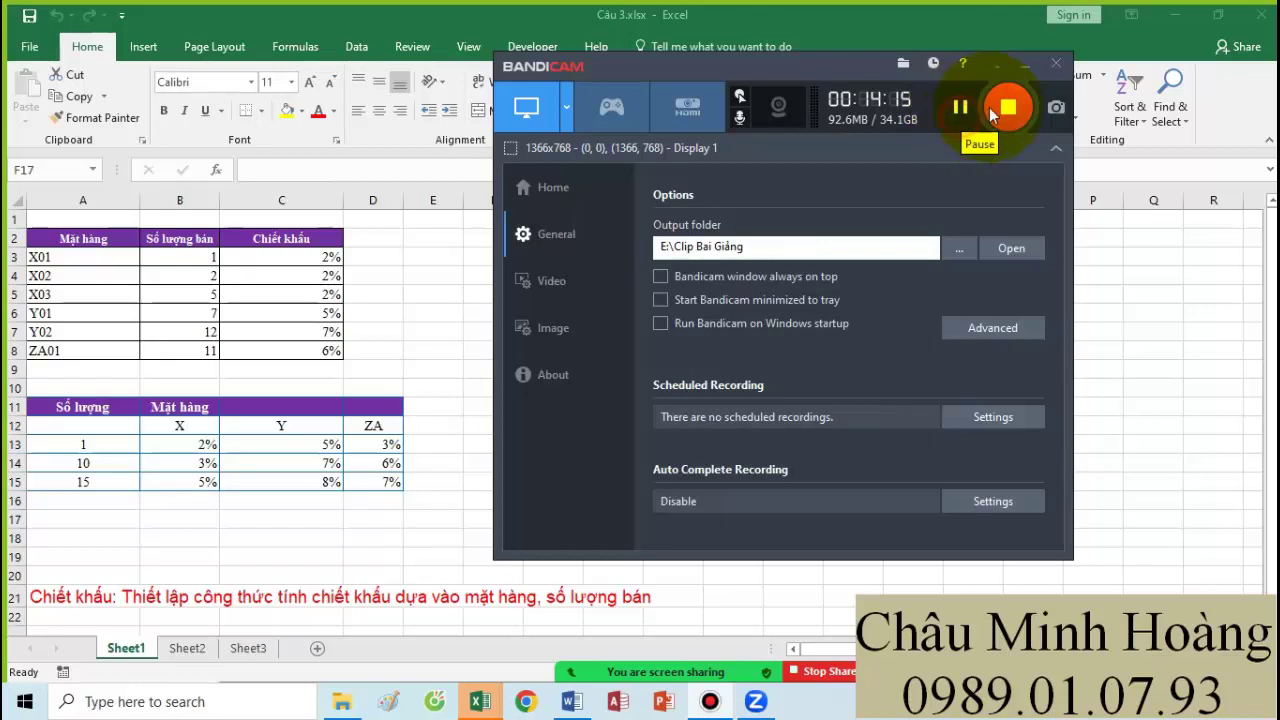
{"action": "left_click", "coordinate": [1025, 64]}
- Return to the Câu 3 discount workbook in Excel and set the font size of Chiết khấu cell C3 to 26
{"action": "left_click", "coordinate": [341, 701]}
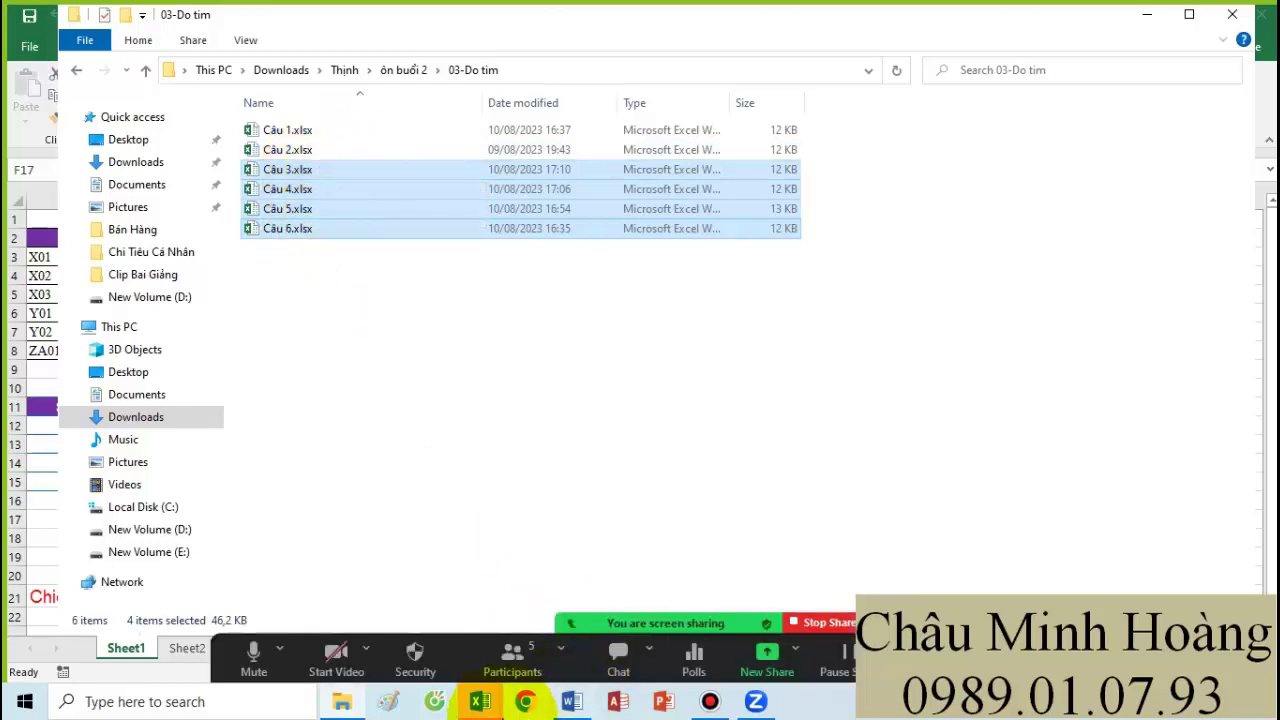
{"action": "left_click", "coordinate": [480, 701]}
{"action": "left_click", "coordinate": [157, 650]}
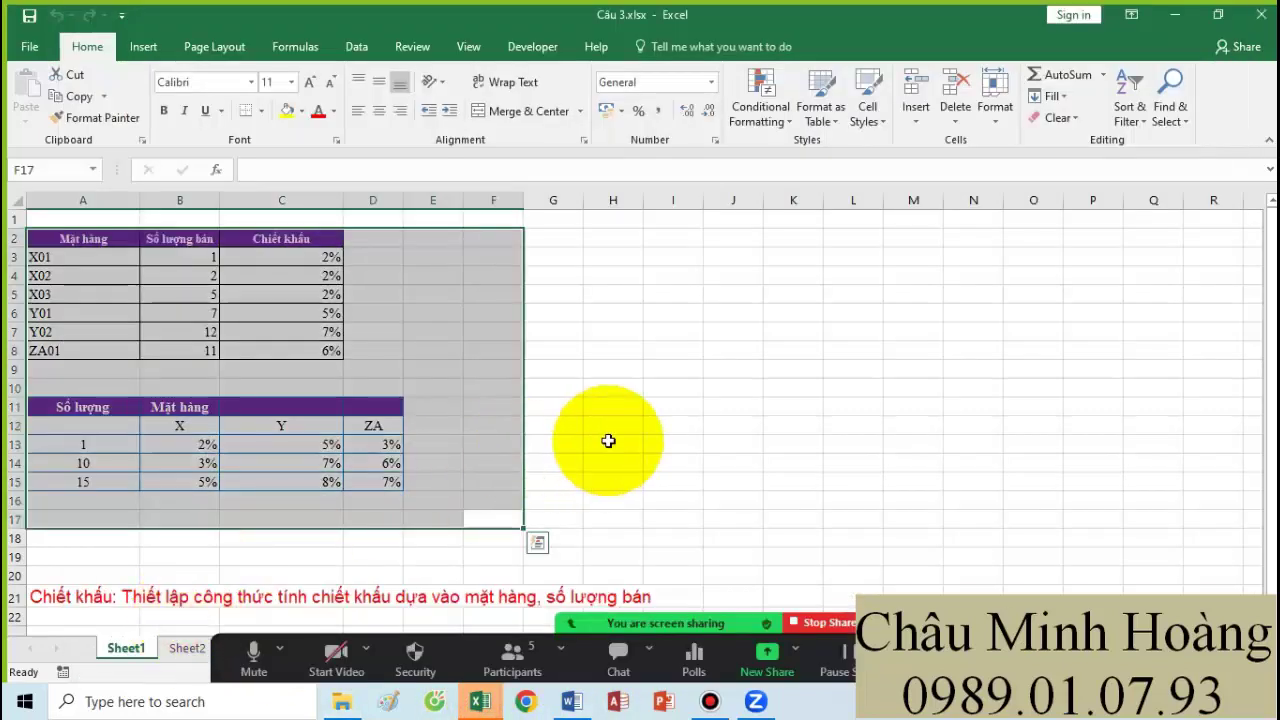
{"action": "left_click", "coordinate": [608, 441]}
{"action": "left_click", "coordinate": [285, 257]}
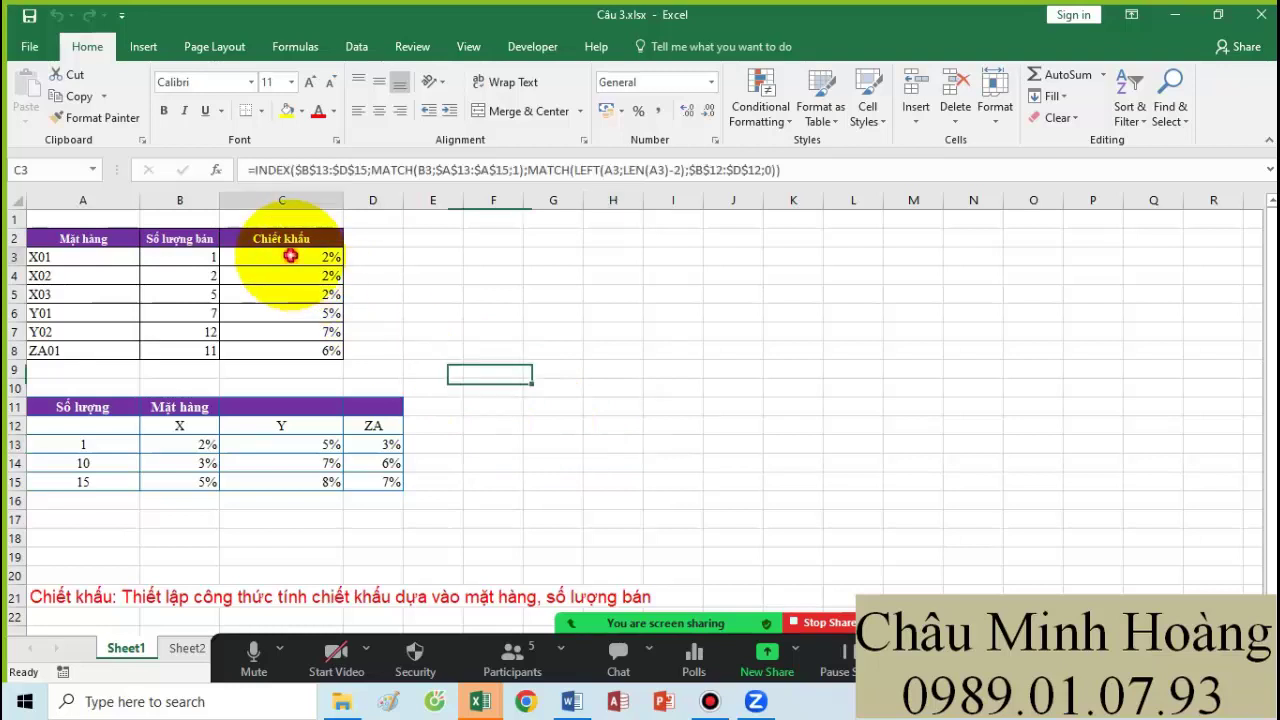
{"action": "left_click", "coordinate": [290, 82]}
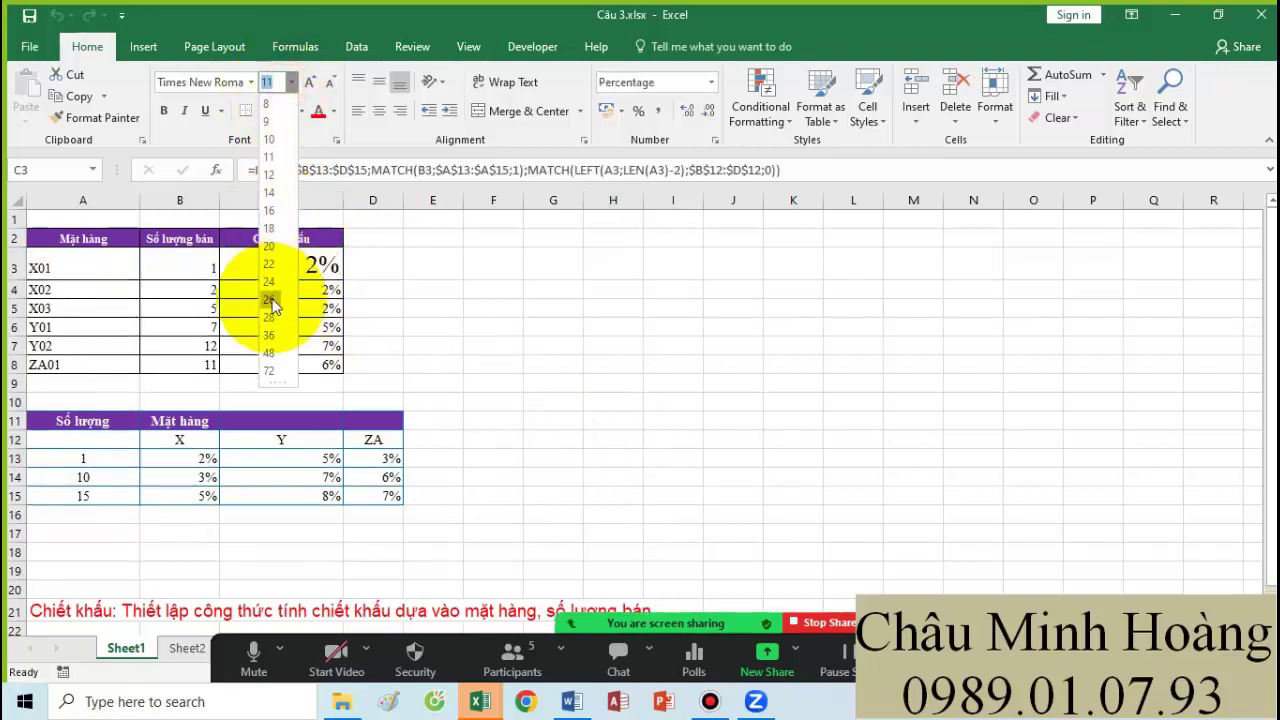
{"action": "left_click", "coordinate": [266, 298]}
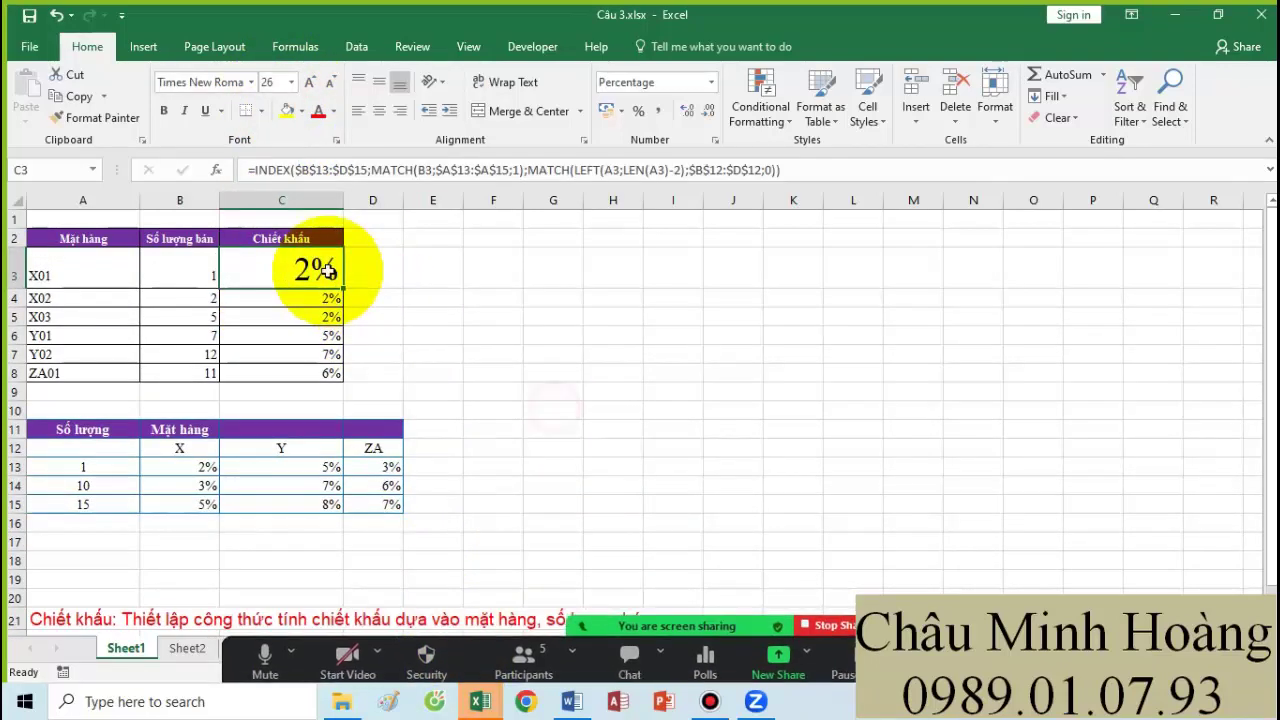
- Remove all arguments from the C3 formula, leaving only =INDEX( in the cell
{"action": "double_click", "coordinate": [318, 262]}
{"action": "left_click_drag", "start_coordinate": [352, 268], "coordinate": [532, 262]}
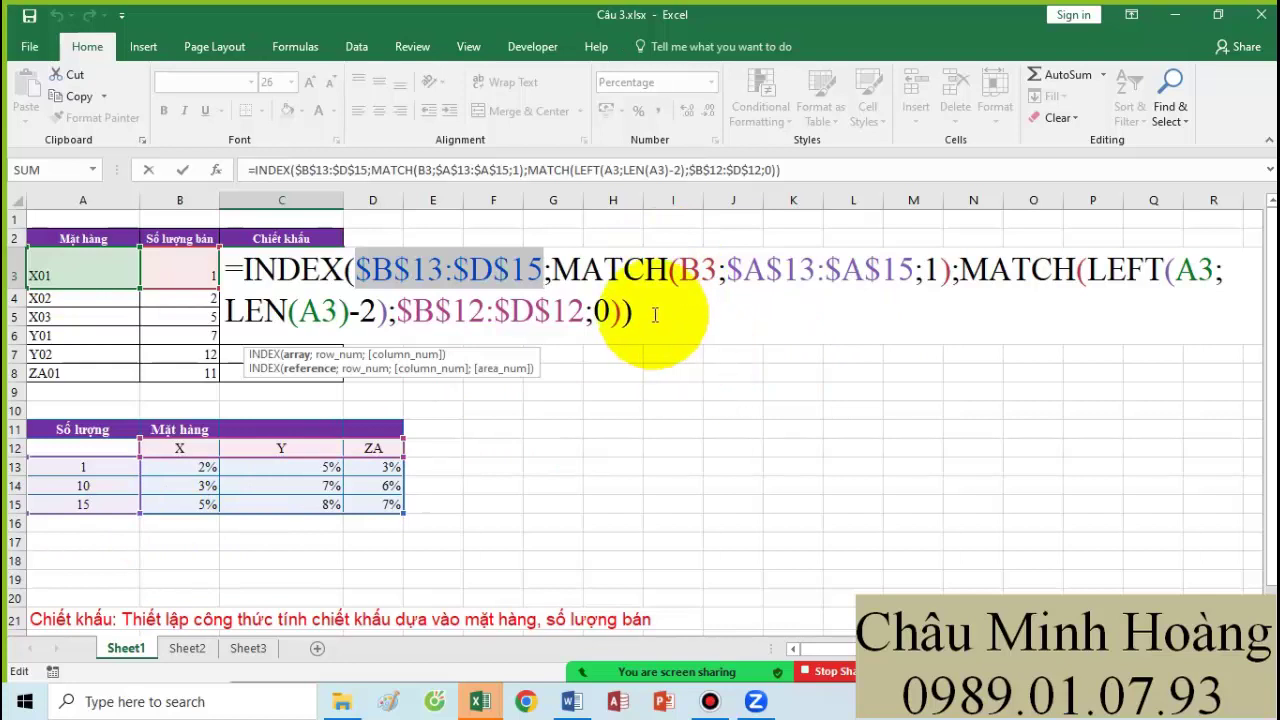
{"action": "left_click_drag", "start_coordinate": [652, 314], "coordinate": [360, 262]}
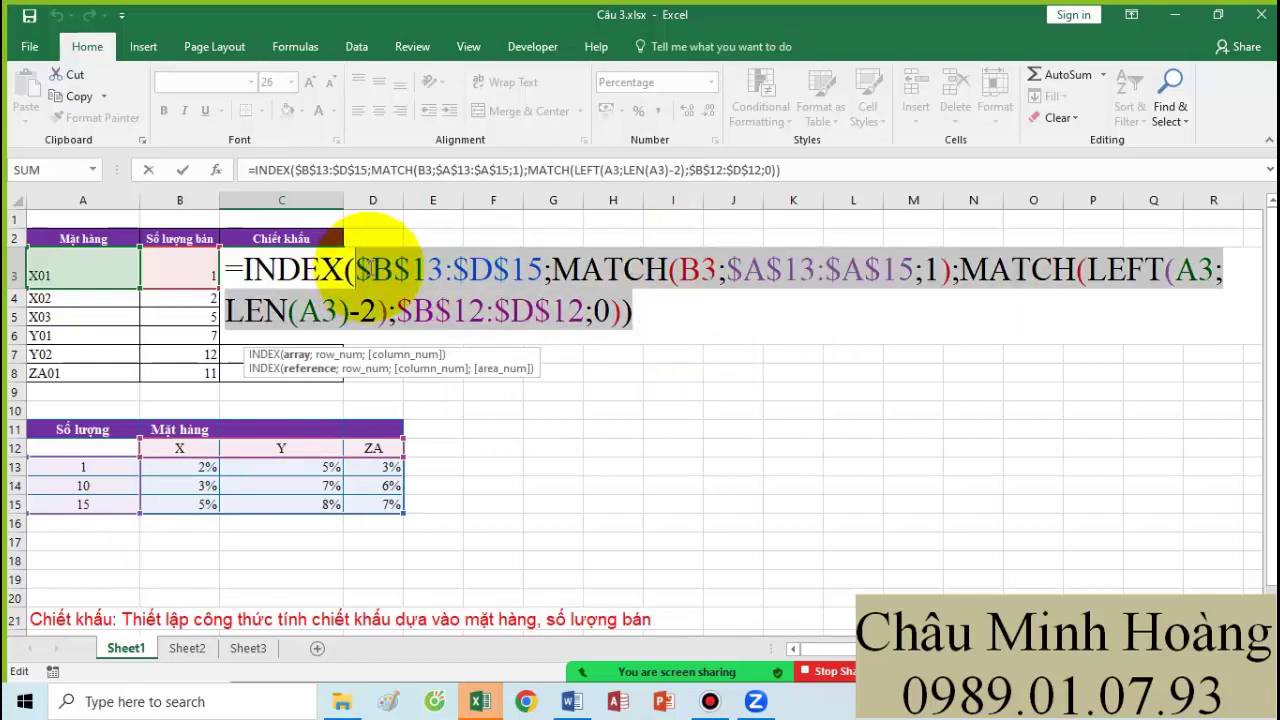
{"action": "key", "text": "Delete"}
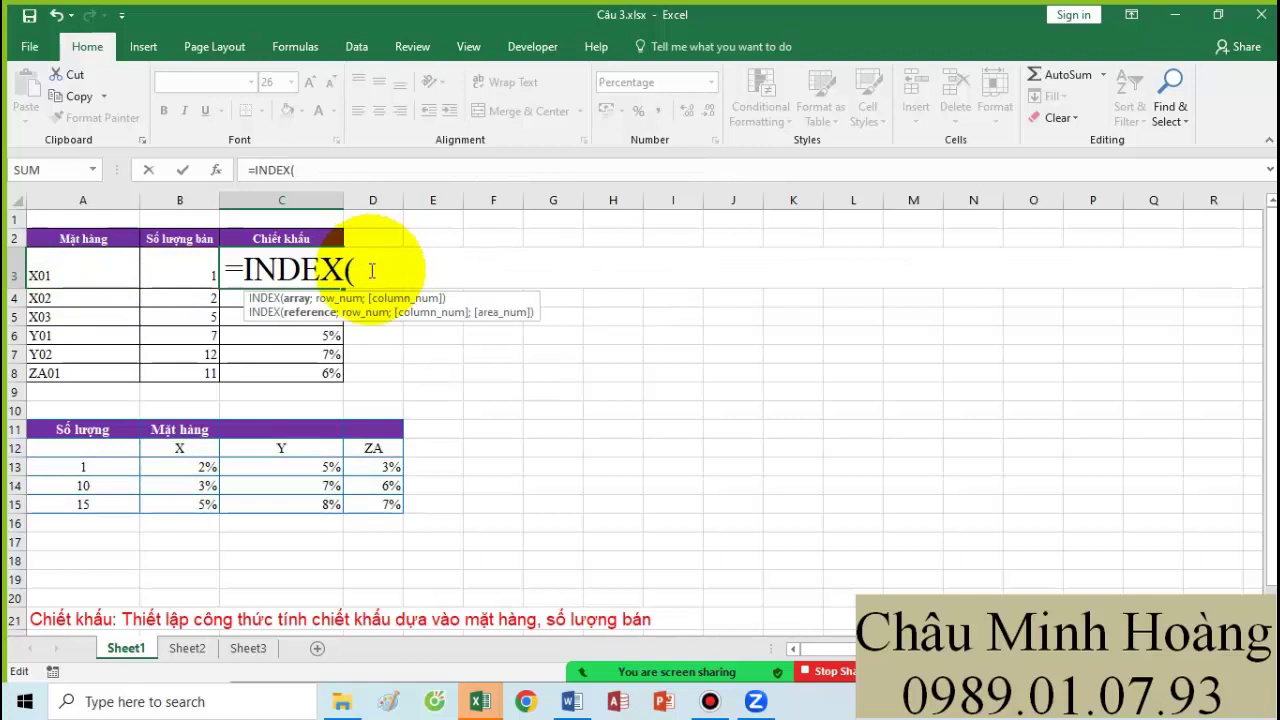
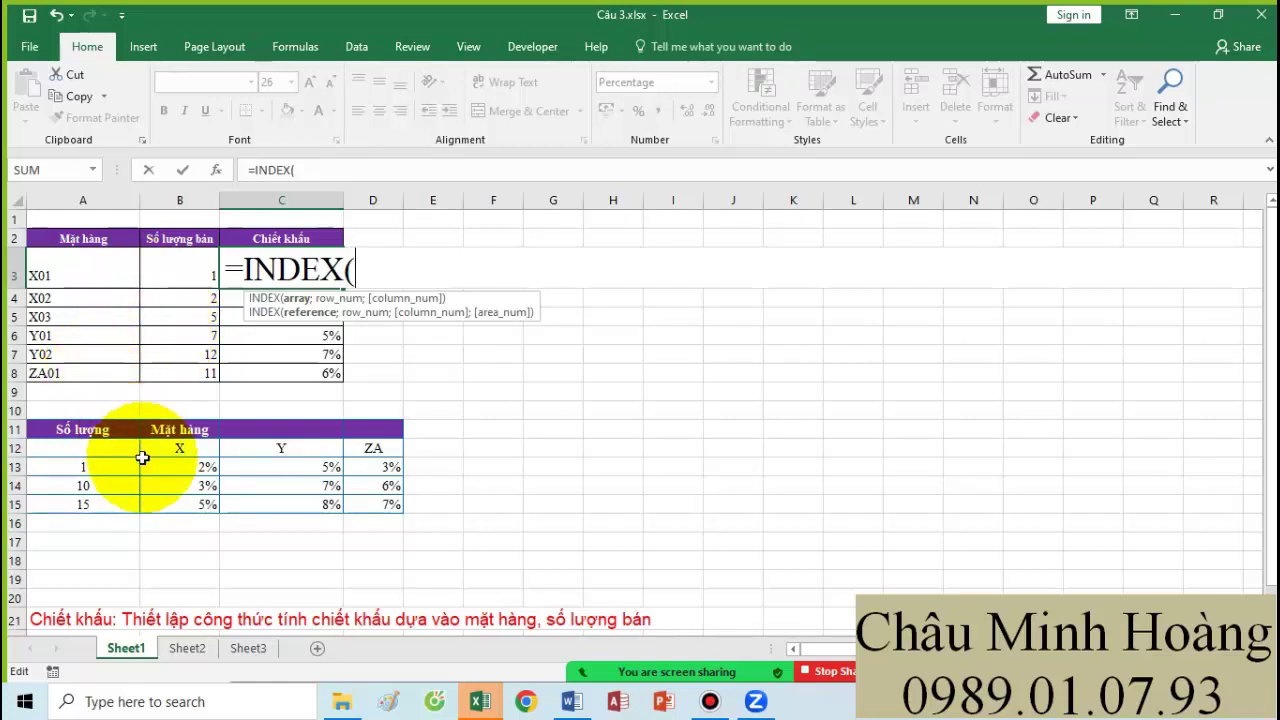
- Enter the discount rates $B$13:$D$15 as the absolute array argument of the INDEX formula
{"action": "left_click_drag", "start_coordinate": [160, 466], "coordinate": [372, 504]}
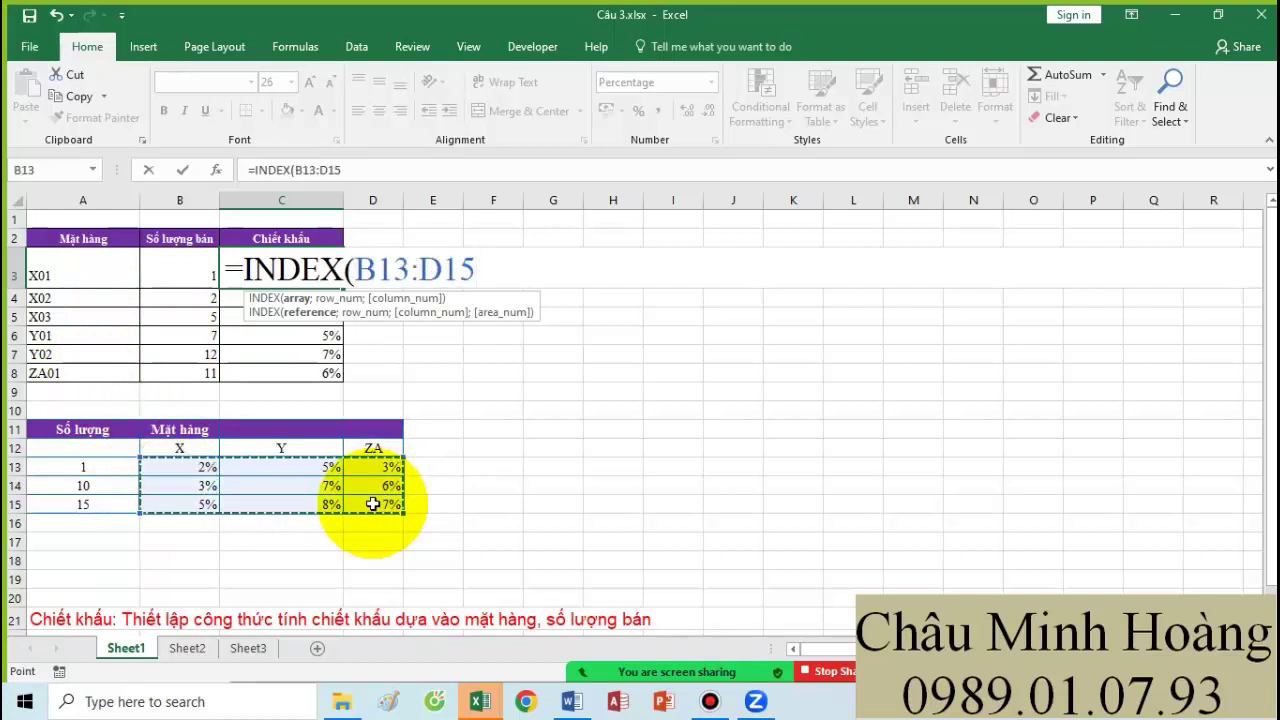
{"action": "key", "text": "F4"}
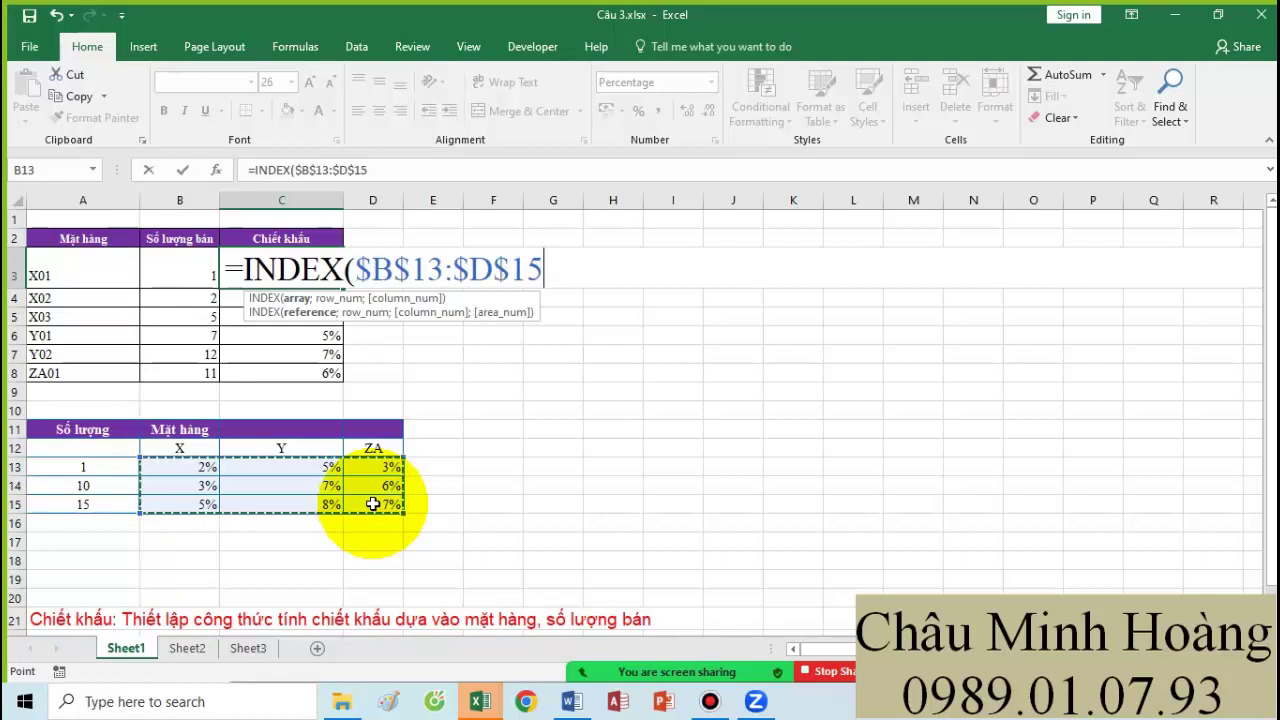
{"action": "type", "text": ";"}
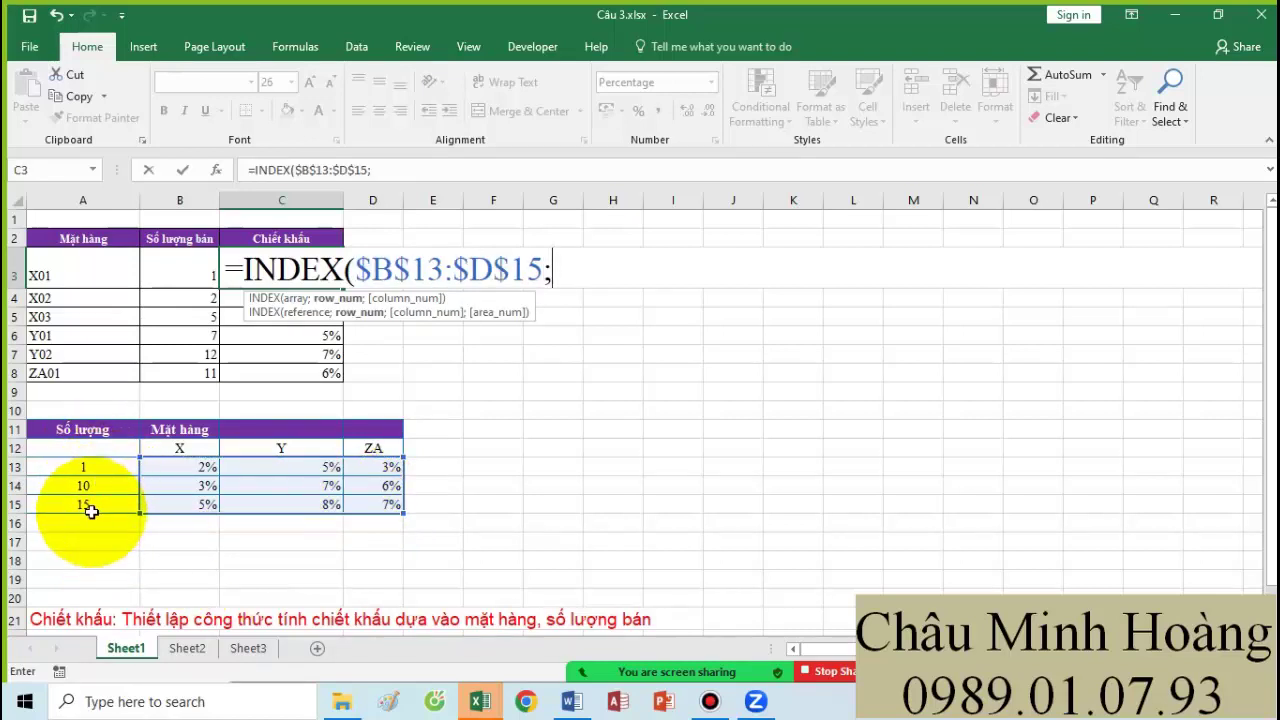
- Add MATCH(B3;$A$13:$A$15;1) as the row number argument of the C3 INDEX formula
{"action": "type", "text": "ma"}
{"action": "key", "text": "Tab"}
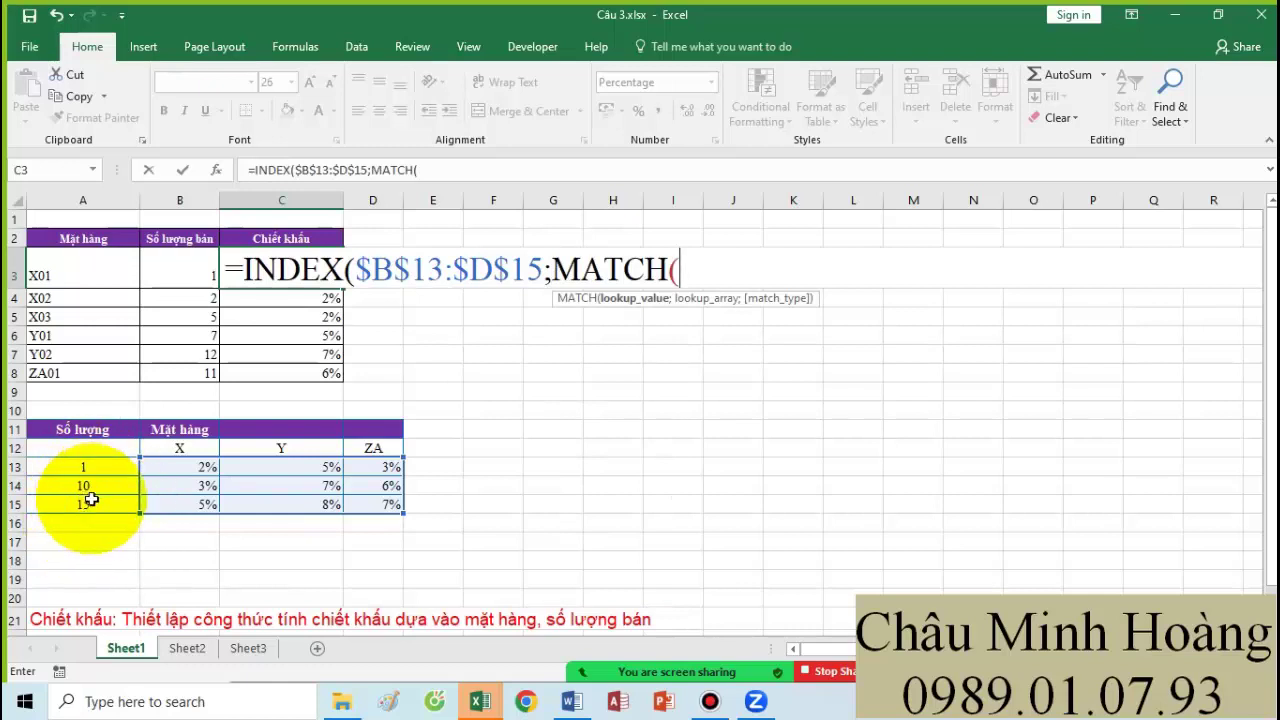
{"action": "left_click", "coordinate": [196, 263]}
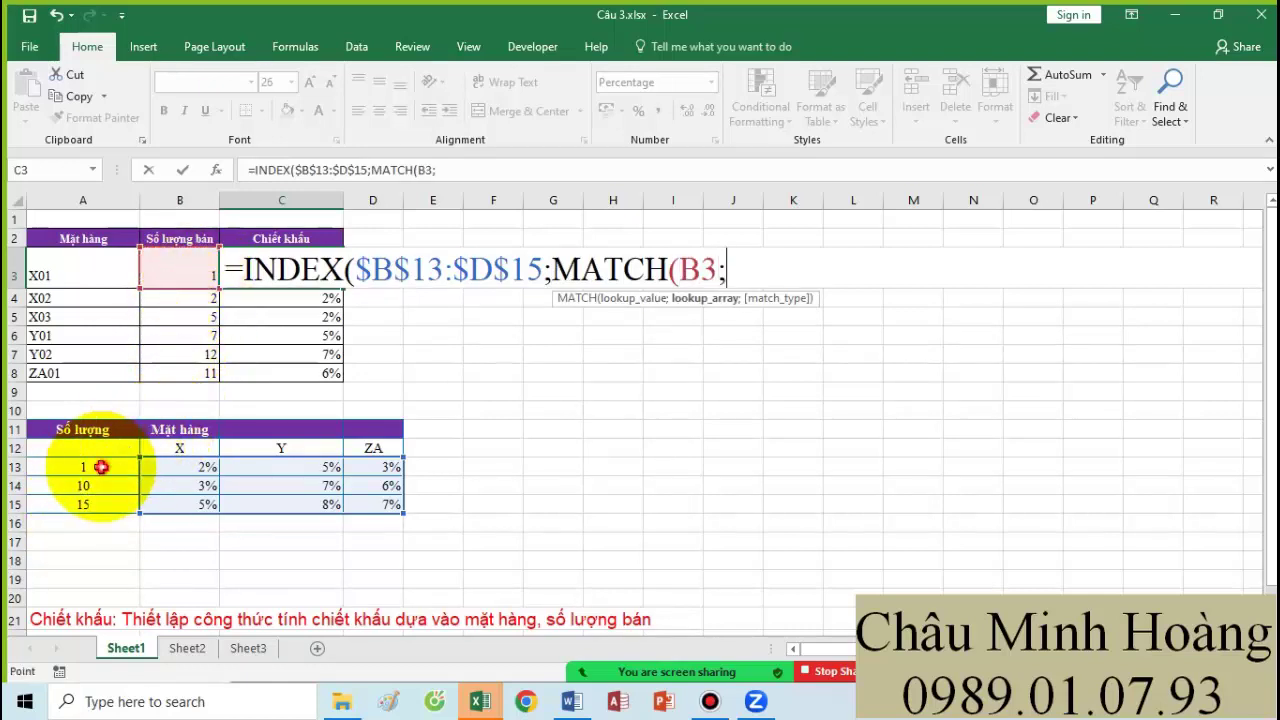
{"action": "left_click_drag", "start_coordinate": [100, 466], "coordinate": [106, 503]}
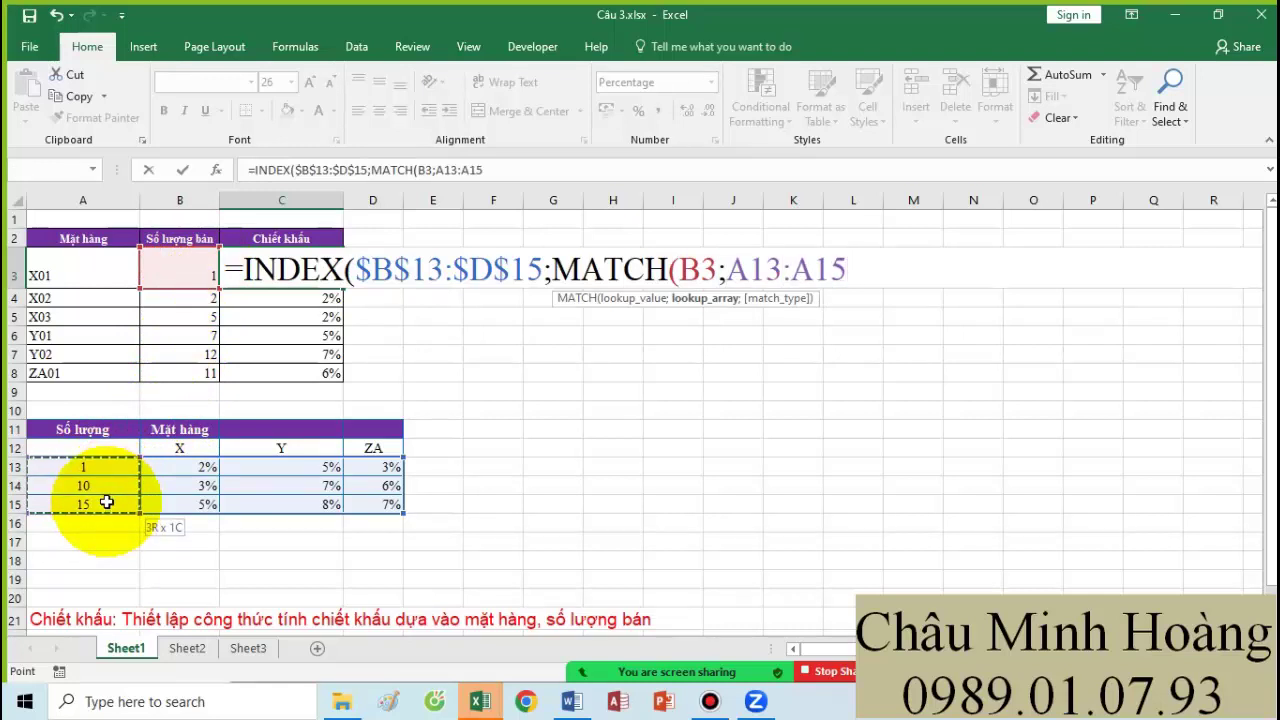
{"action": "key", "text": "F4"}
{"action": "type", "text": ";1"}
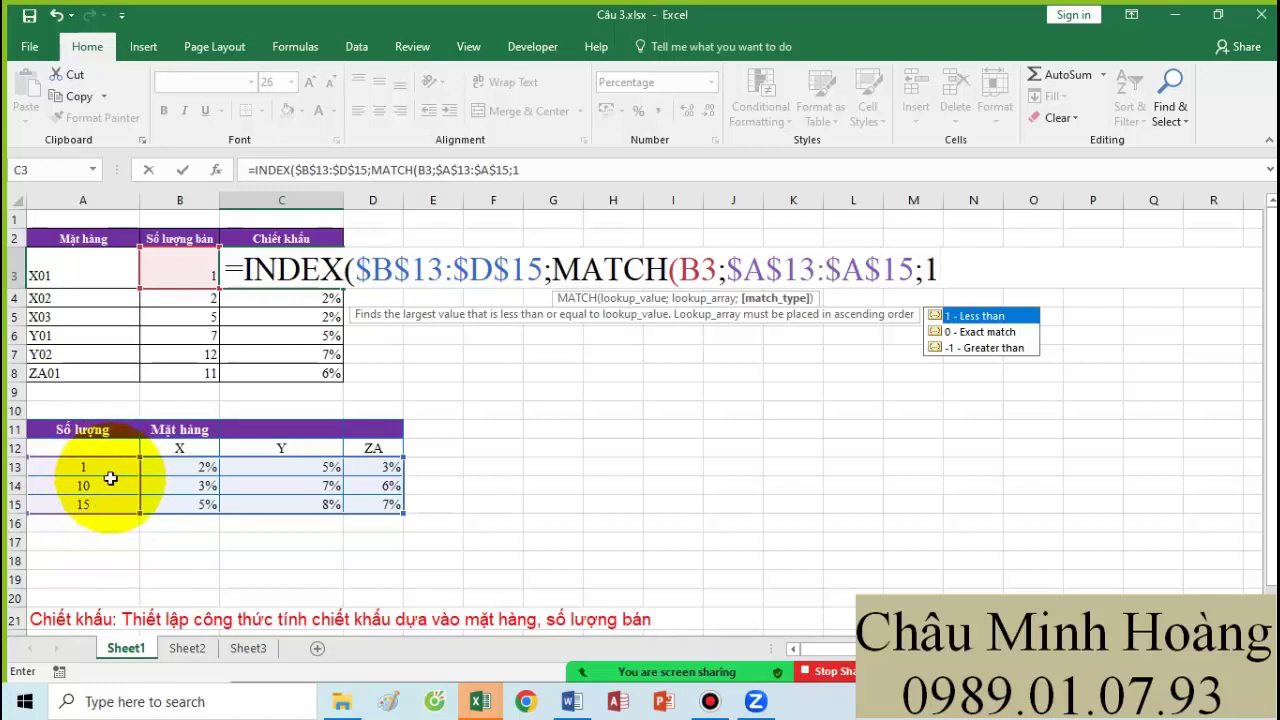
{"action": "type", "text": ")"}
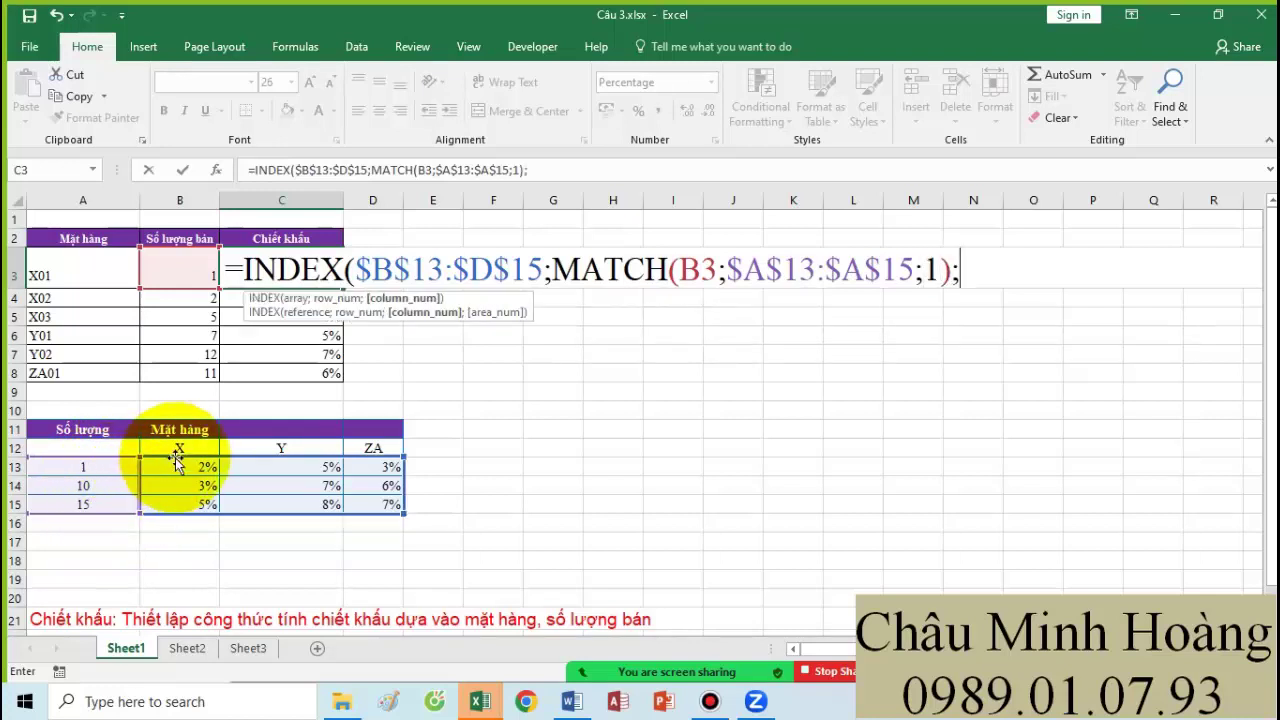
{"action": "type", "text": ";"}
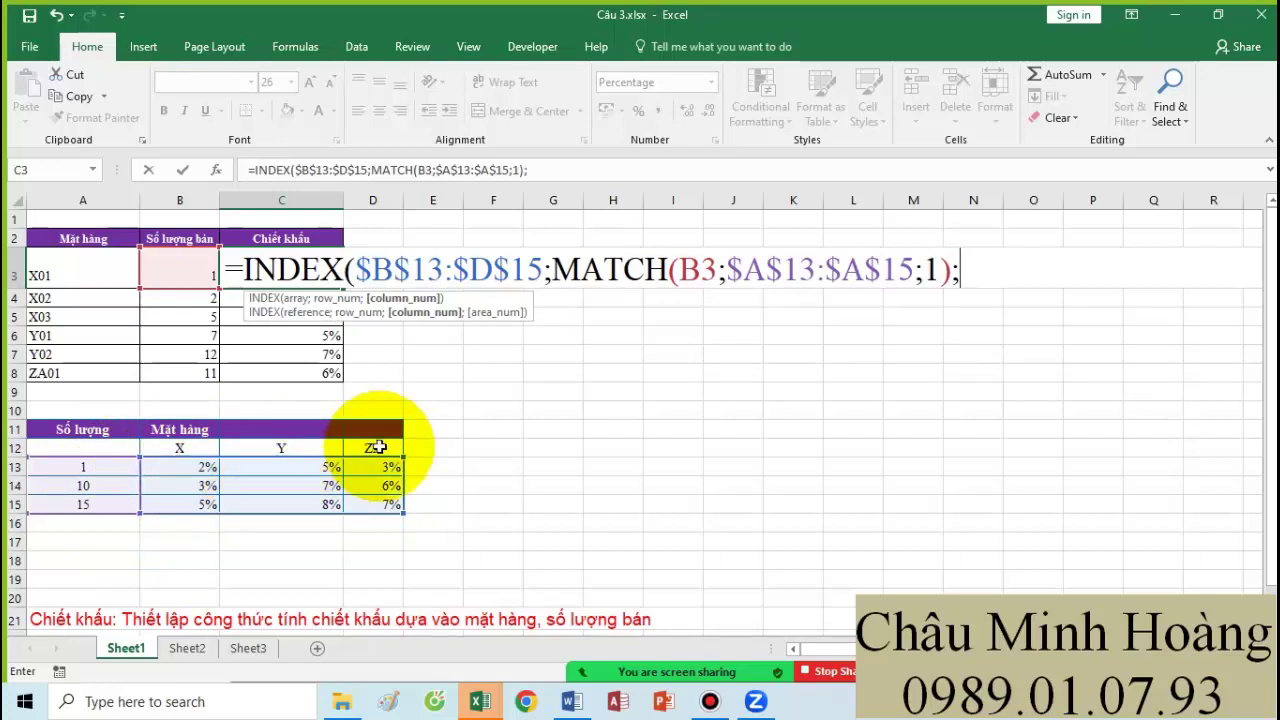
- Begin a second MATCH for the INDEX column number, with LEFT(A3;LEN(A3)-2) as its lookup value
{"action": "type", "text": "ma"}
{"action": "key", "text": "Tab"}
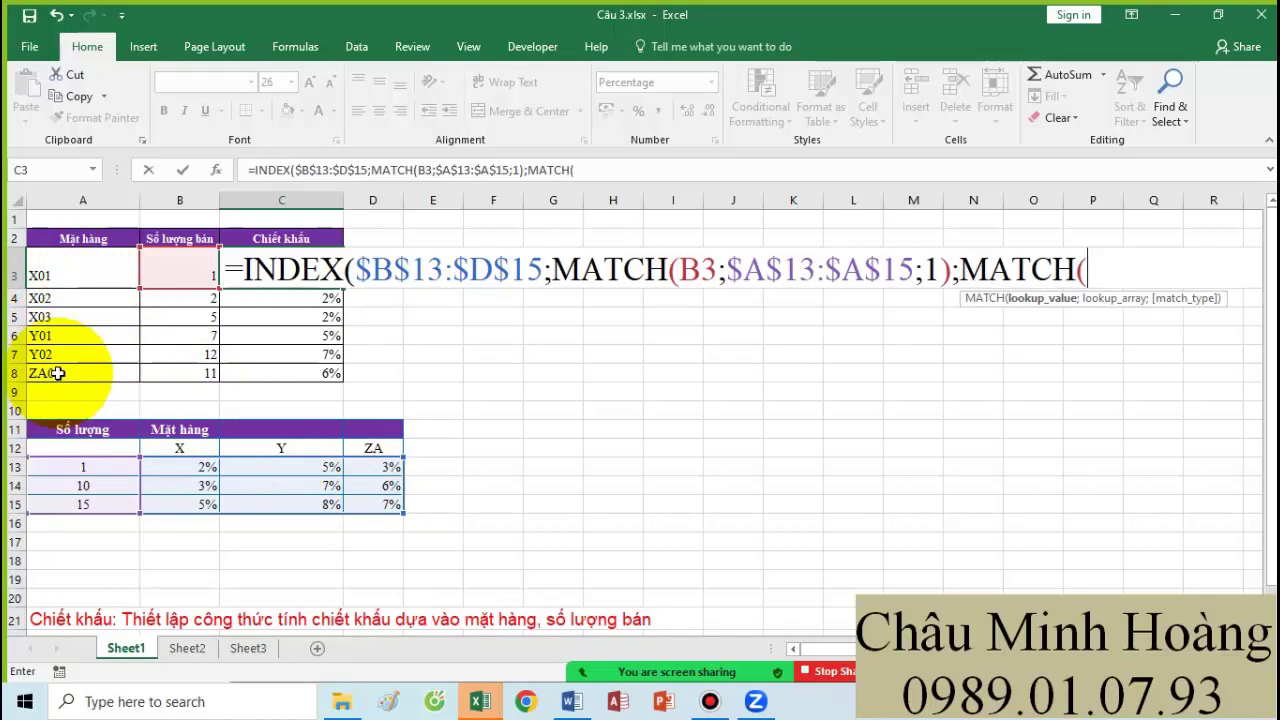
{"action": "type", "text": "le"}
{"action": "key", "text": "Tab"}
{"action": "left_click", "coordinate": [63, 270]}
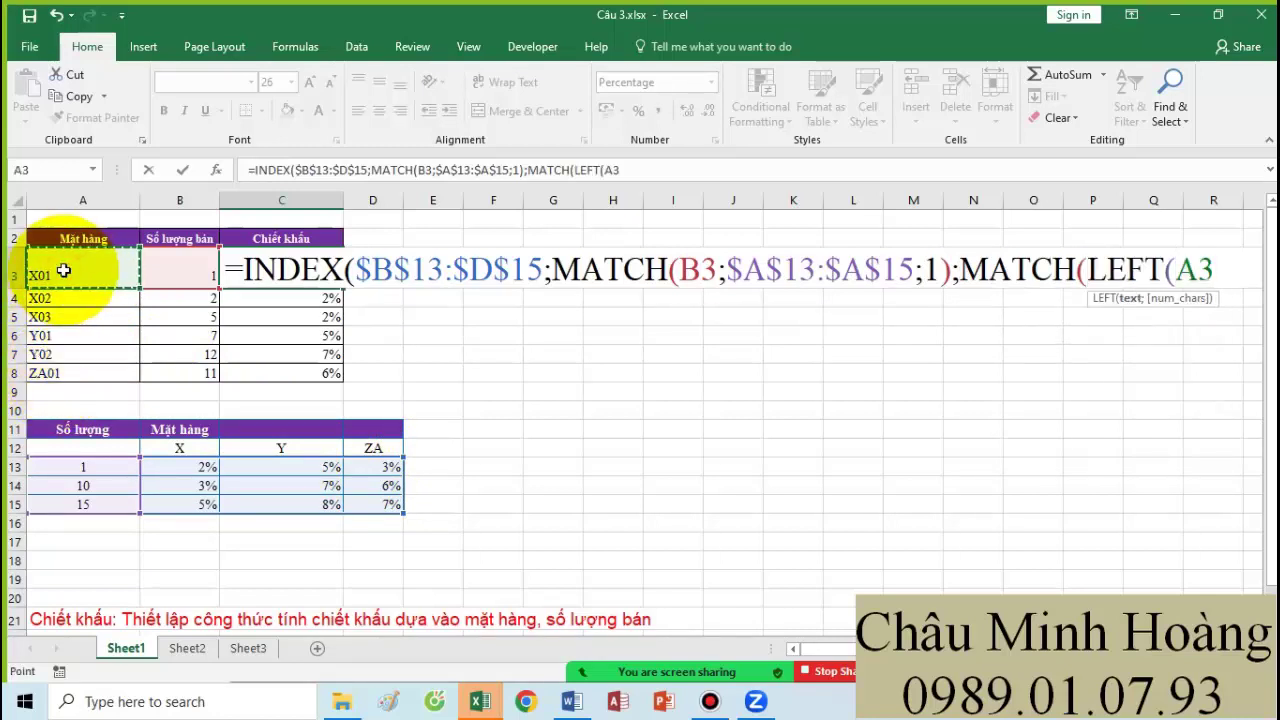
{"action": "type", "text": ";"}
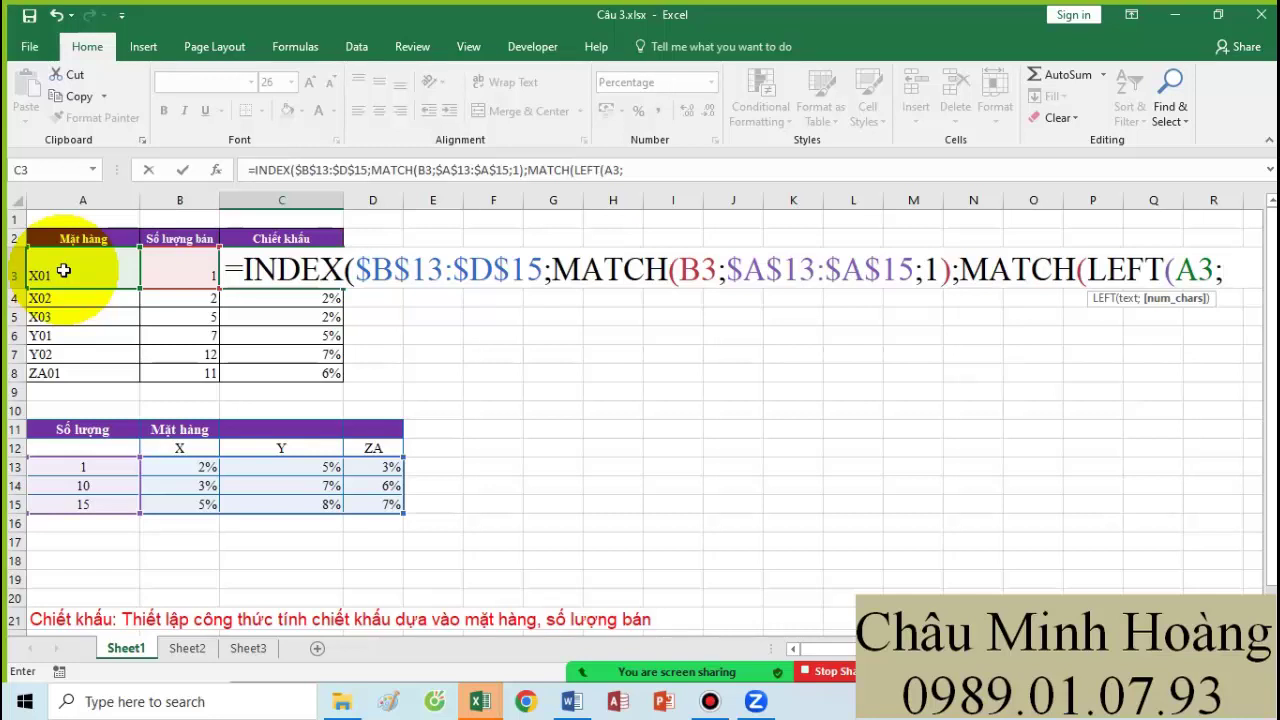
{"action": "type", "text": "len("}
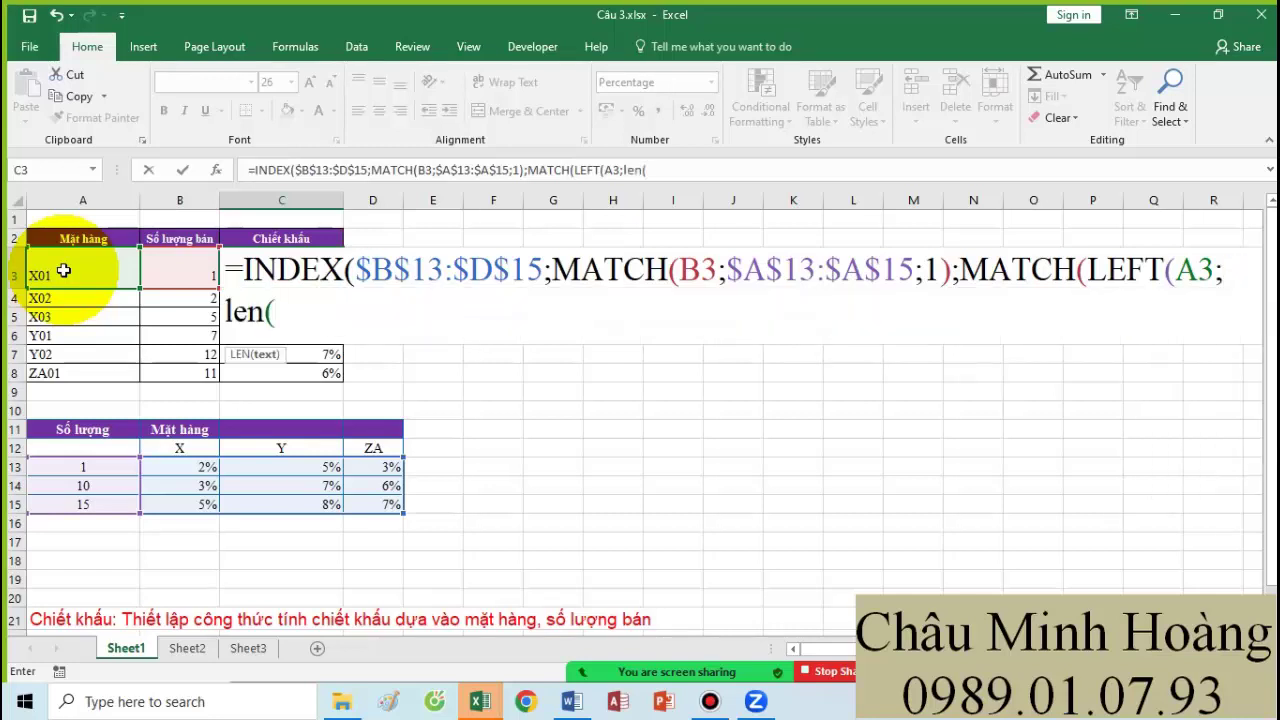
{"action": "left_click", "coordinate": [63, 270]}
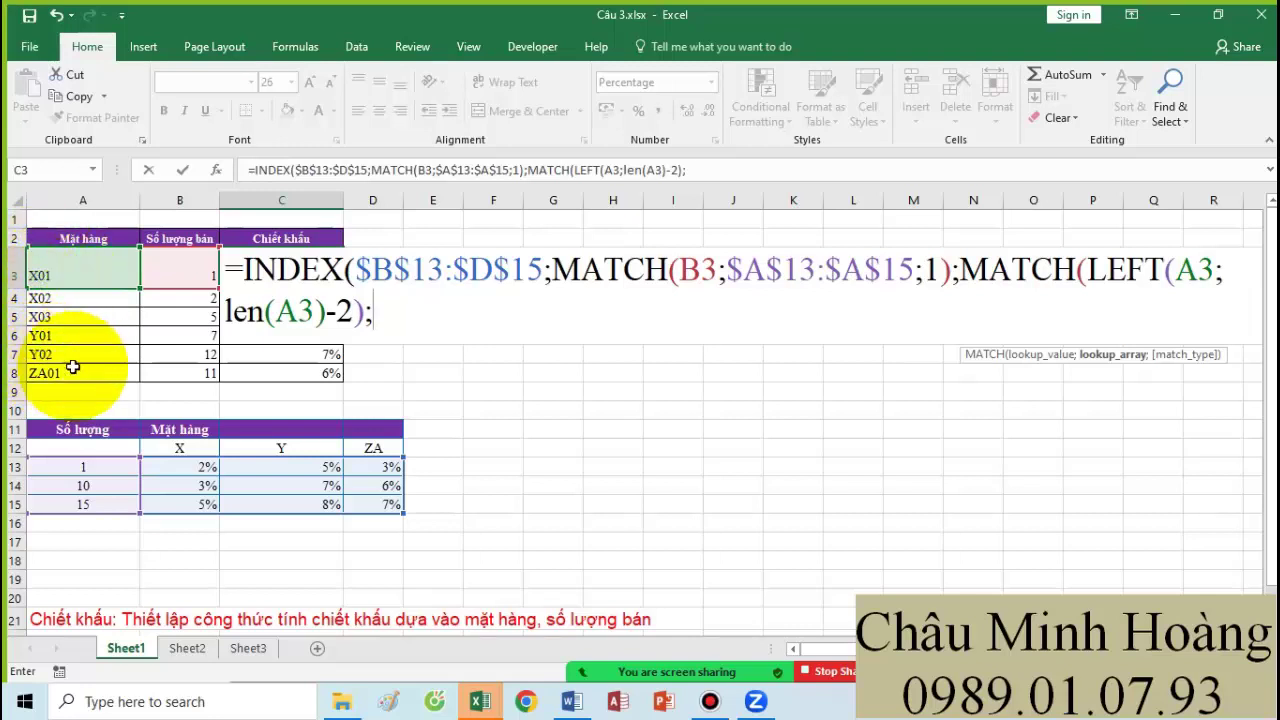
- Complete the second MATCH with lookup array $B$12:$D$12 and match type 0, and commit the C3 formula
{"action": "left_click_drag", "start_coordinate": [183, 448], "coordinate": [355, 452]}
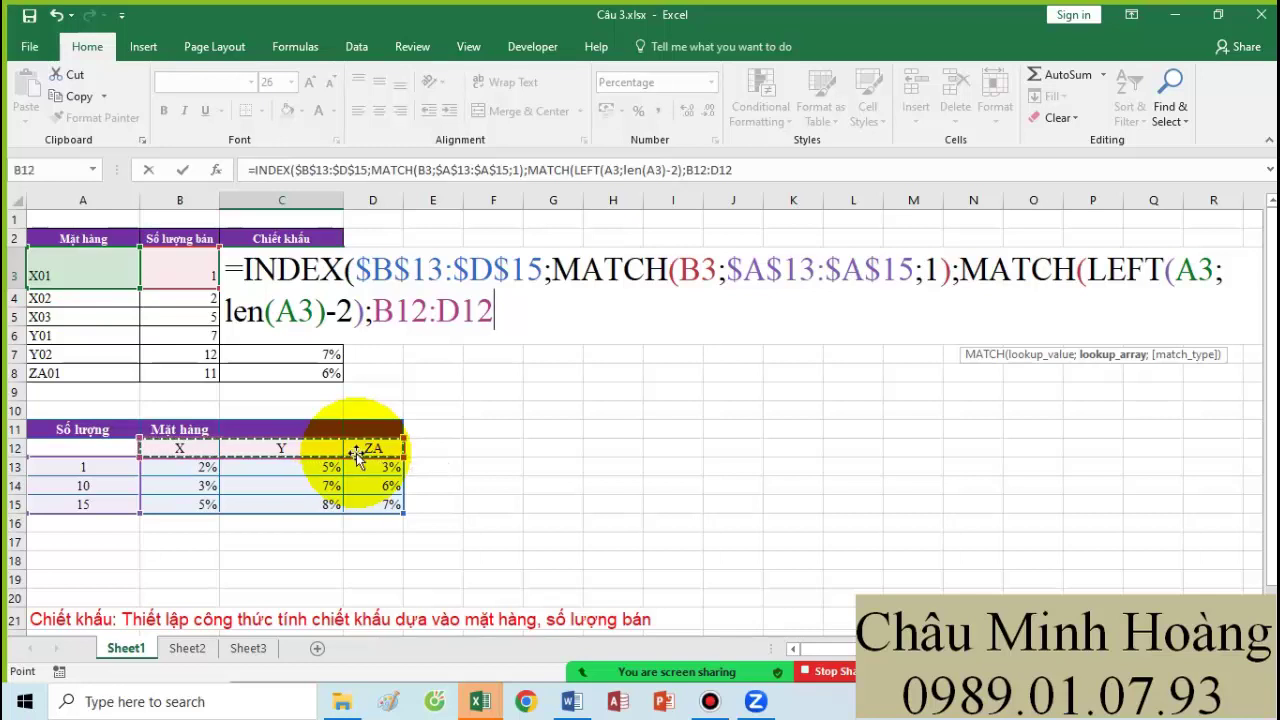
{"action": "key", "text": "F4"}
{"action": "type", "text": ";0"}
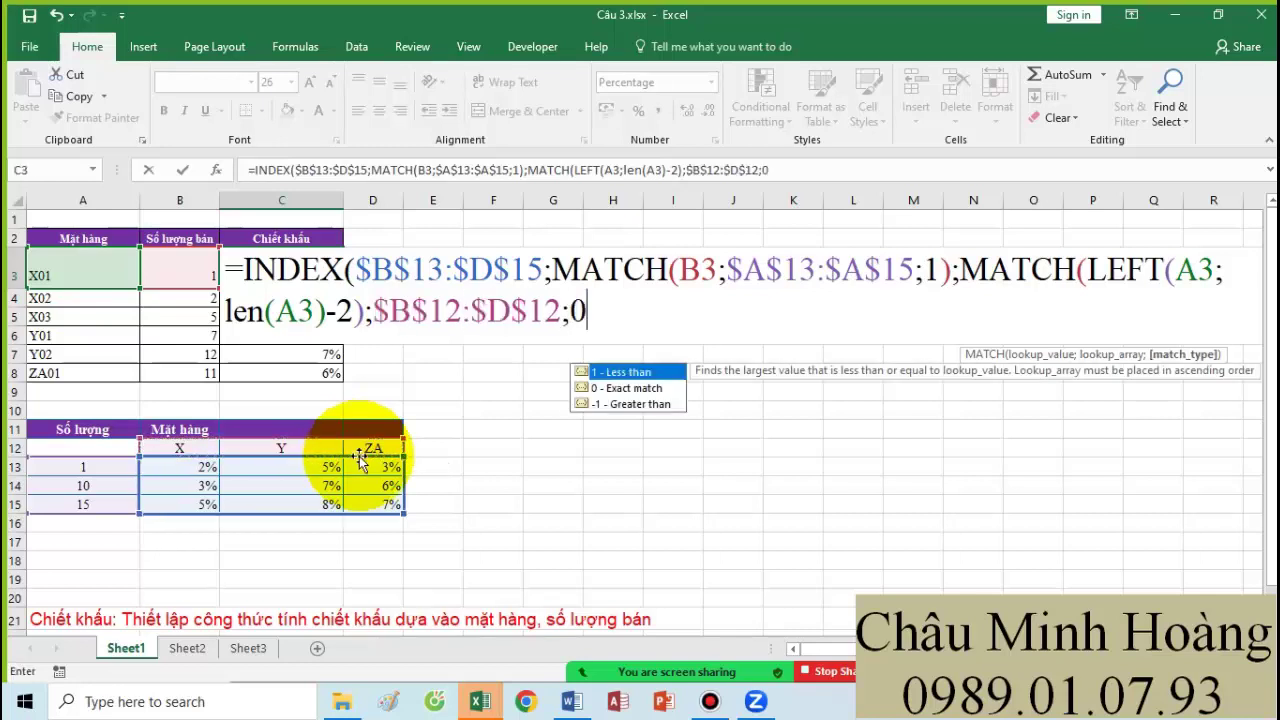
{"action": "type", "text": "))"}
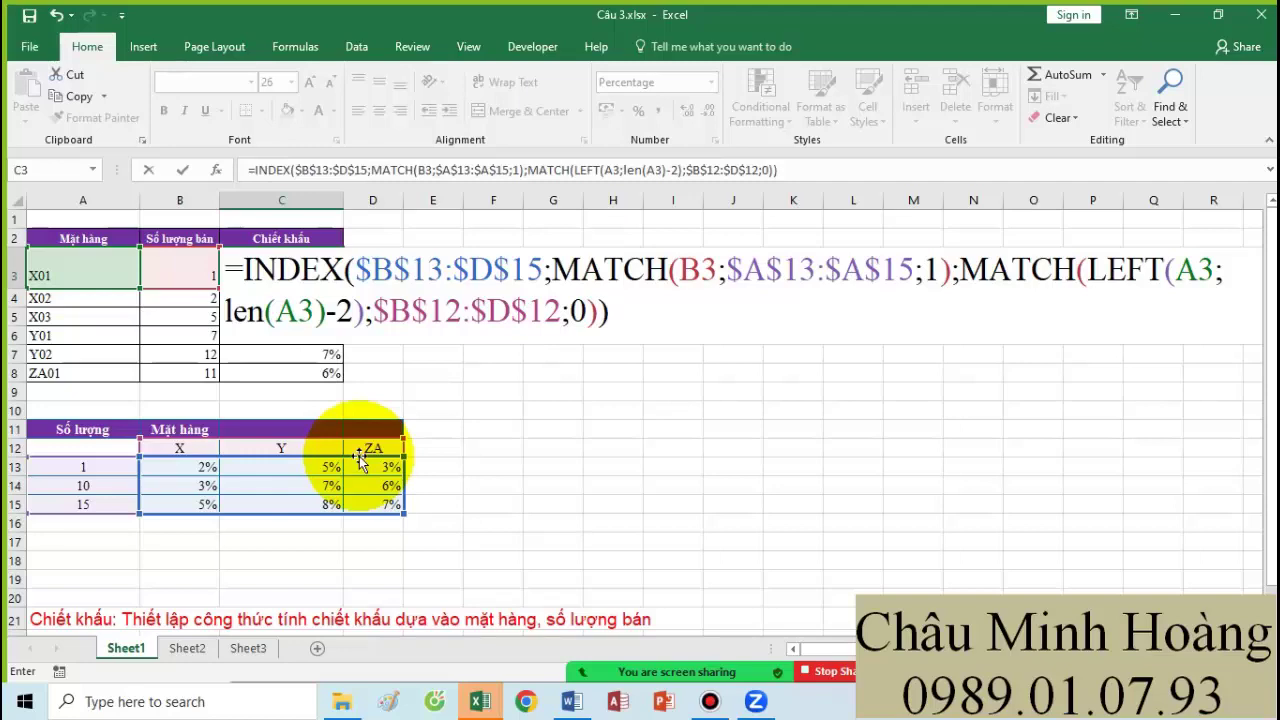
{"action": "key", "text": "Return"}
- Copy the text of the C3 formula without its equals sign, leaving the cell unchanged
{"action": "scroll", "coordinate": [330, 400], "scroll_direction": "down", "scroll_amount": 1}
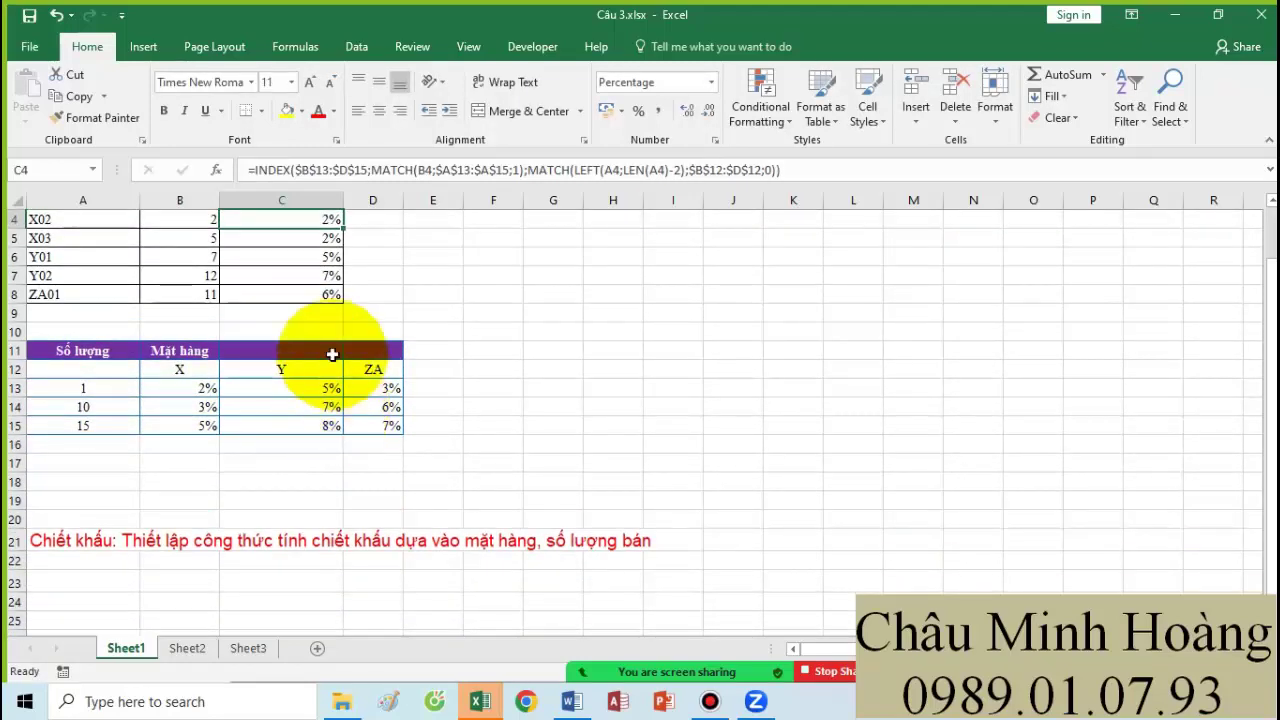
{"action": "scroll", "coordinate": [277, 286], "scroll_direction": "up", "scroll_amount": 1}
{"action": "double_click", "coordinate": [277, 272]}
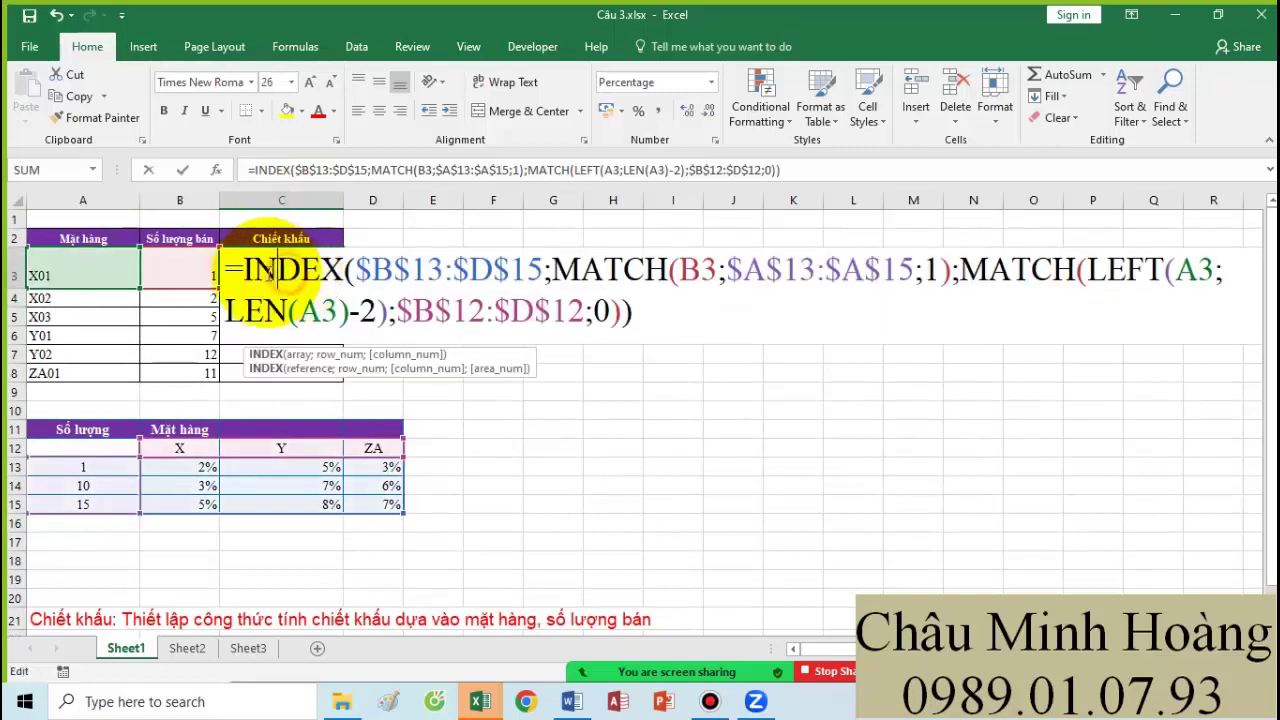
{"action": "left_click_drag", "start_coordinate": [228, 266], "coordinate": [633, 312]}
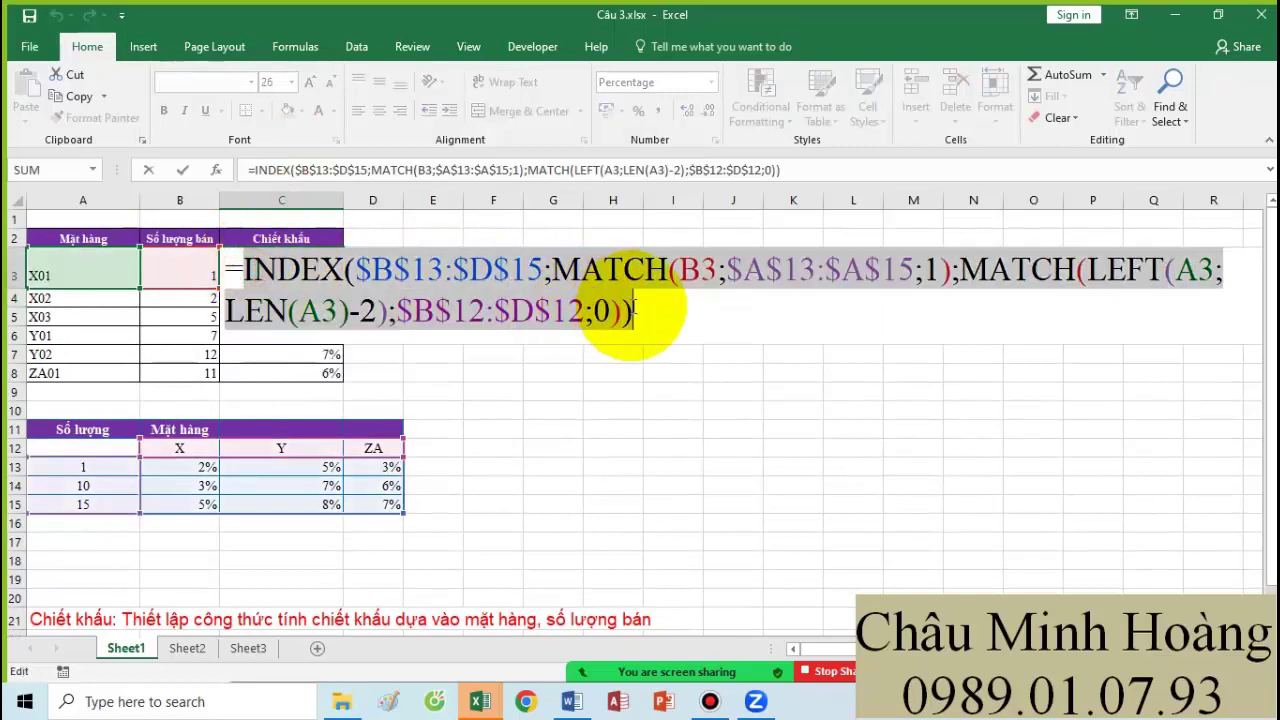
{"action": "key", "text": "ctrl+c"}
{"action": "key", "text": "Escape"}
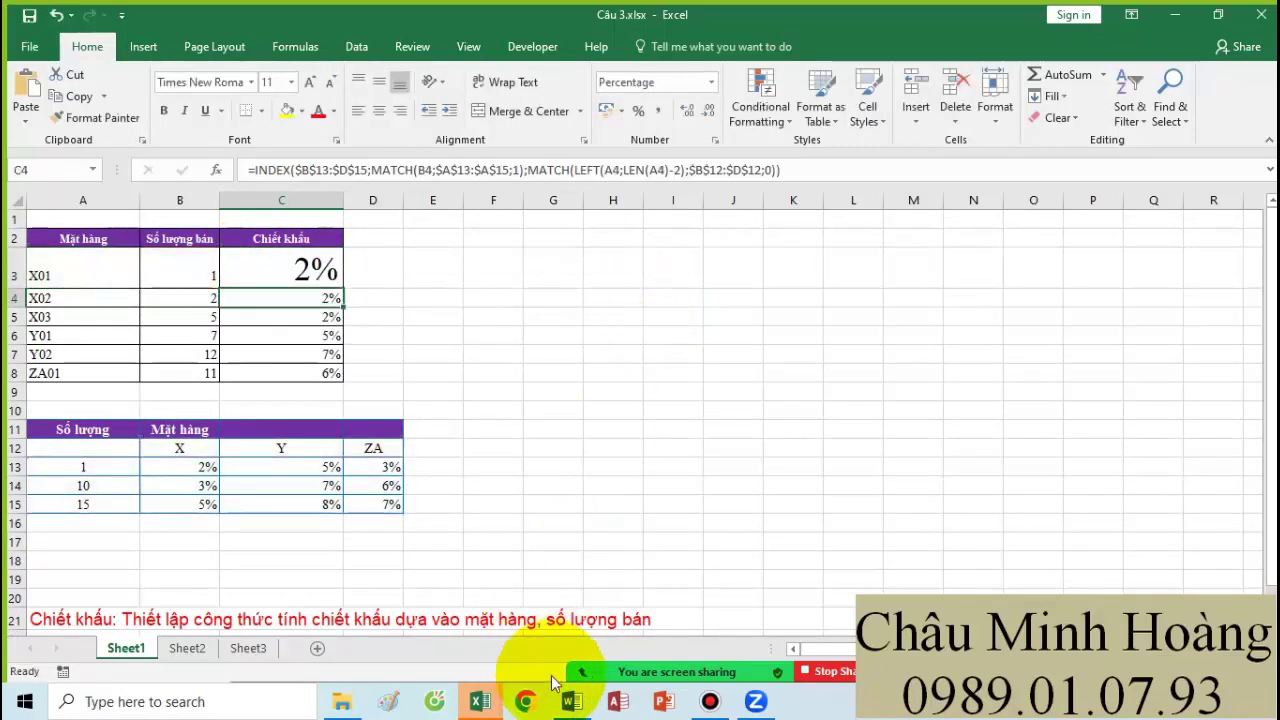
- In the Word review document, add the heading "Ôn 2 – dò tìm" and paste the INDEX formula under the label "Câu 1 :"
{"action": "left_click", "coordinate": [571, 701]}
{"action": "scroll", "coordinate": [540, 550], "scroll_direction": "down", "scroll_amount": 2}
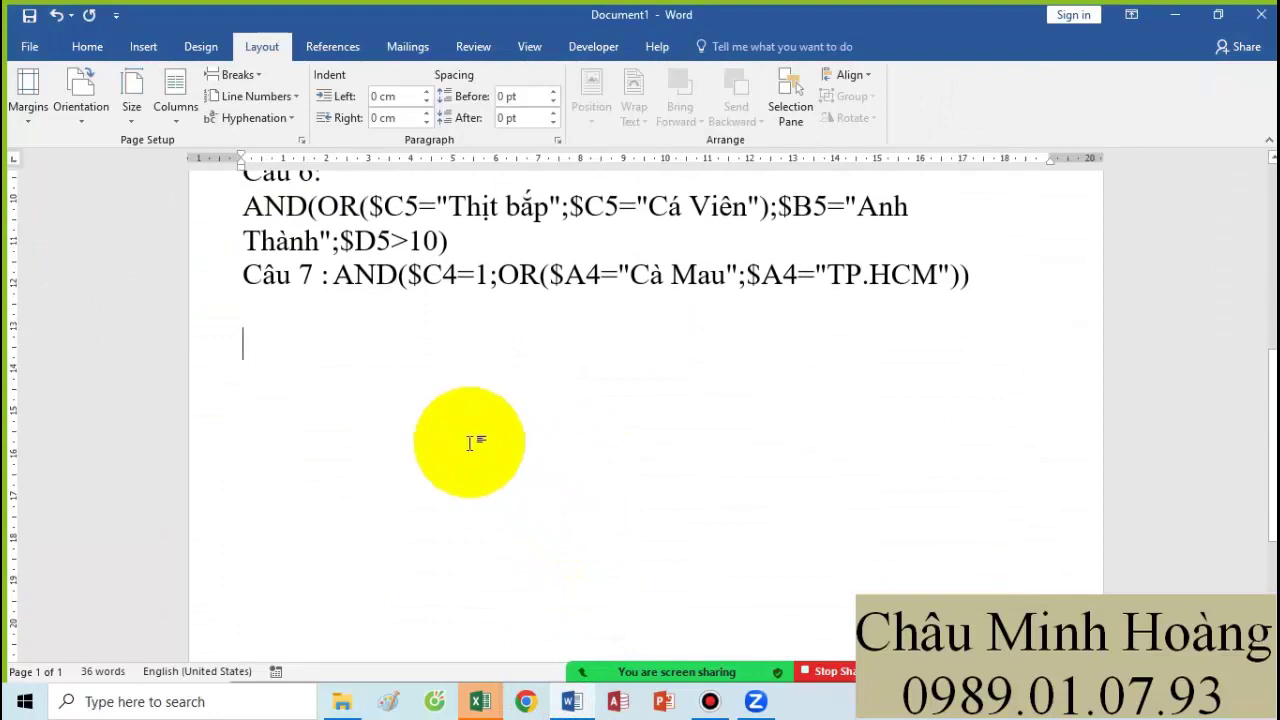
{"action": "type", "text": "Ôn 2"}
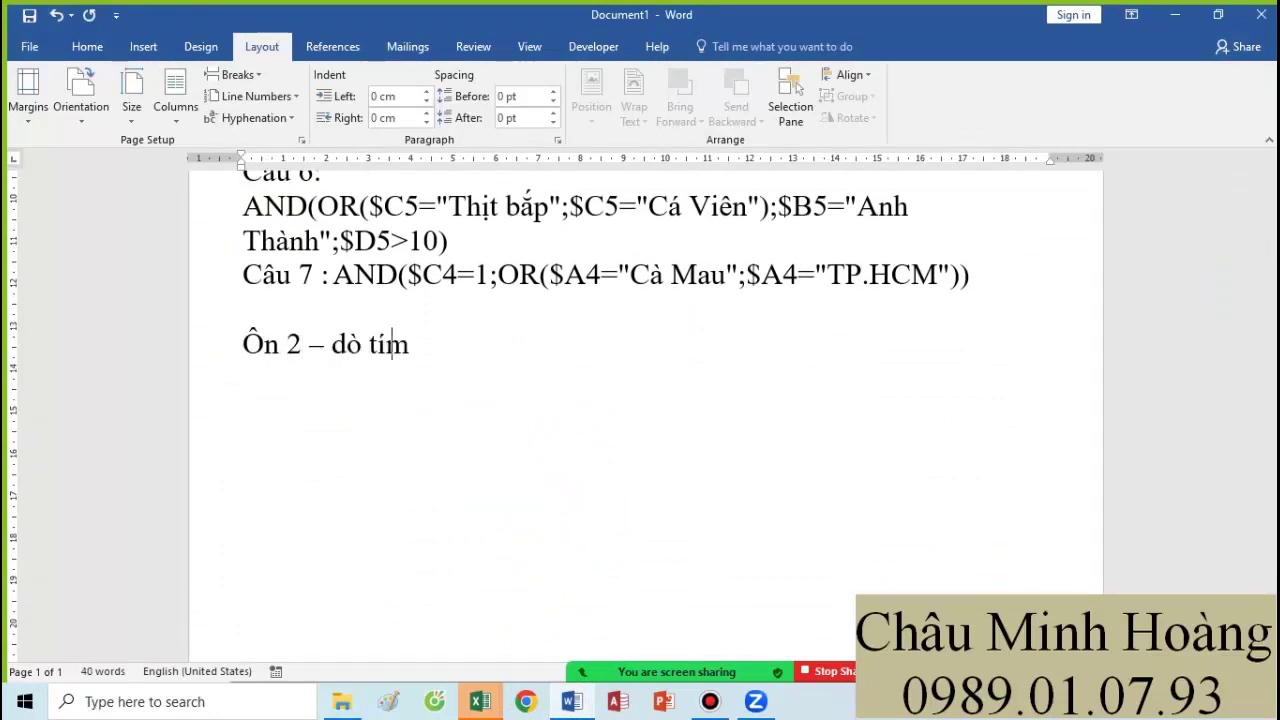
{"action": "type", "text": " – dò tìm"}
{"action": "key", "text": "Return"}
{"action": "type", "text": "Câu 1 :"}
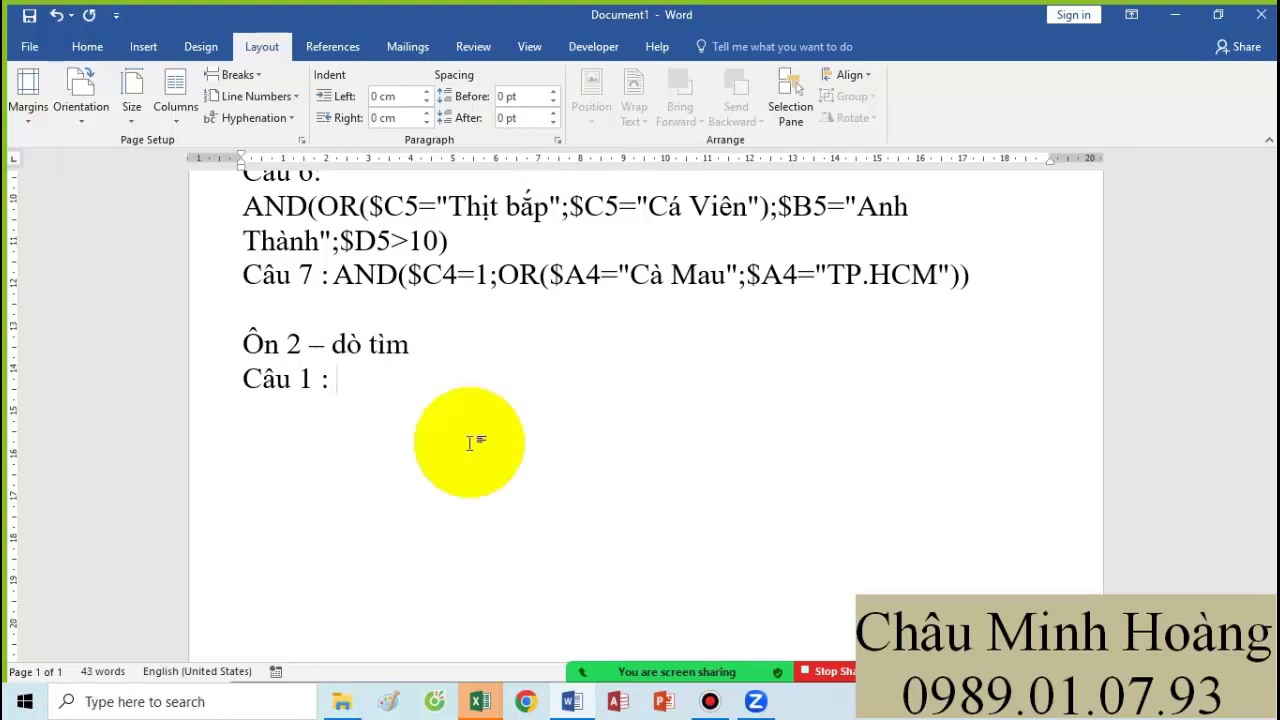
{"action": "key", "text": "Return"}
{"action": "key", "text": "ctrl+v"}
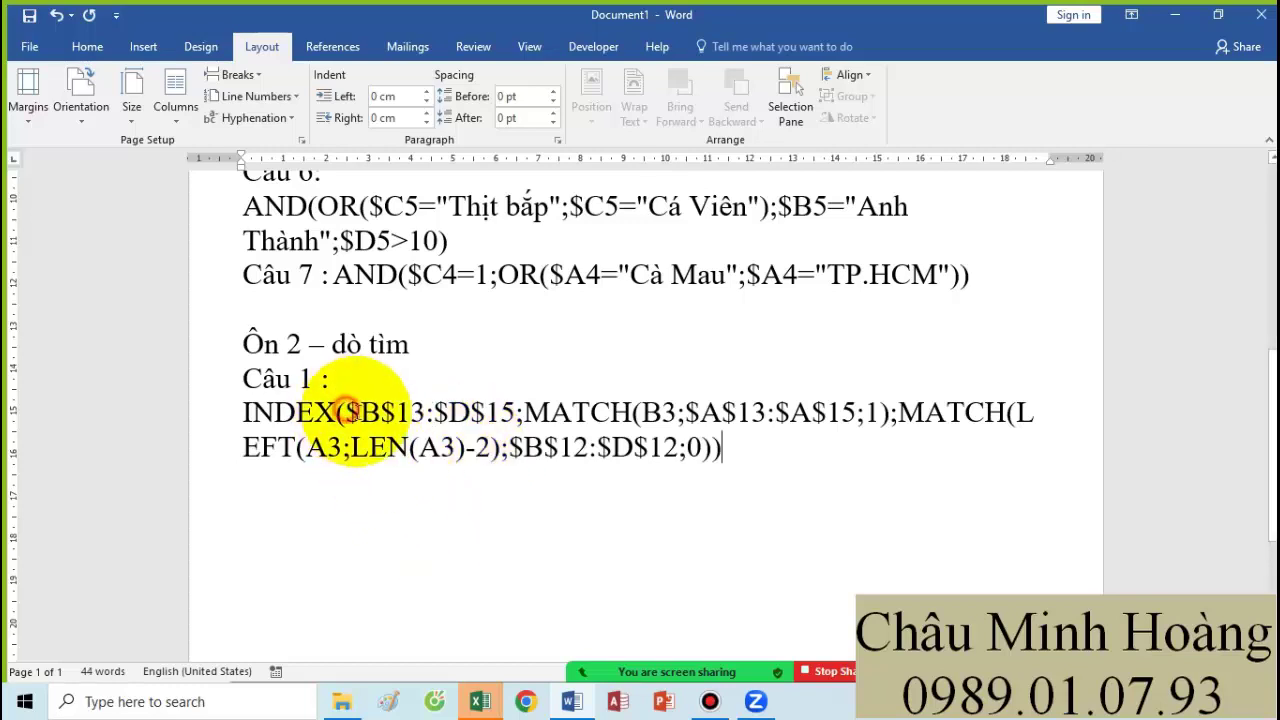
- Highlight the pasted formula's $B$13:$D$15 array and second MATCH in yellow, and color its first MATCH red
{"action": "left_click_drag", "start_coordinate": [347, 410], "coordinate": [512, 411]}
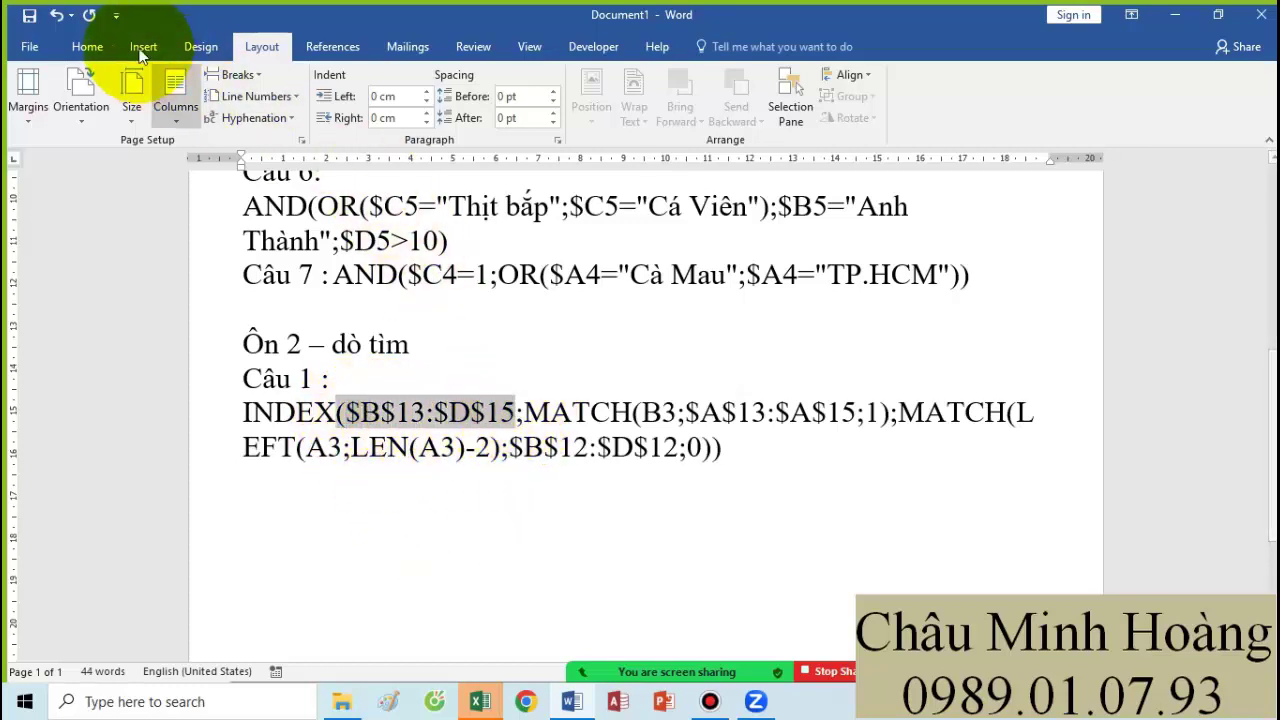
{"action": "left_click", "coordinate": [87, 46]}
{"action": "left_click", "coordinate": [340, 111]}
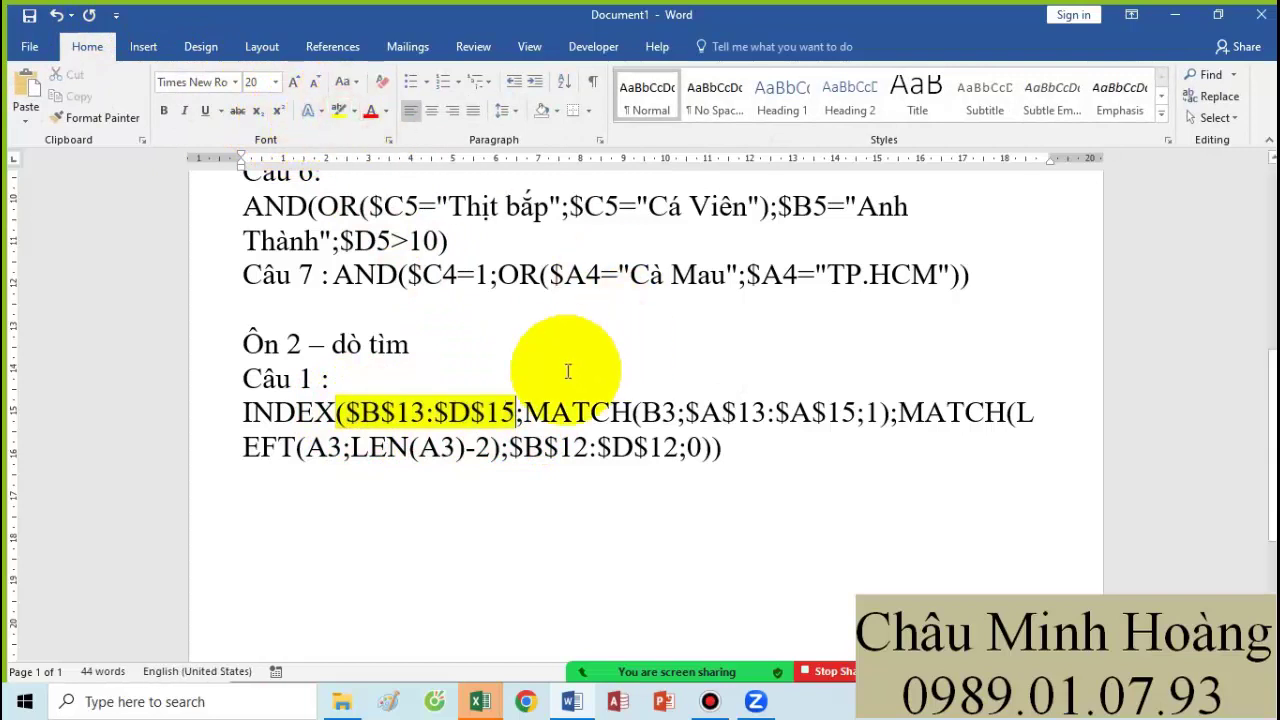
{"action": "left_click_drag", "start_coordinate": [522, 412], "coordinate": [890, 420]}
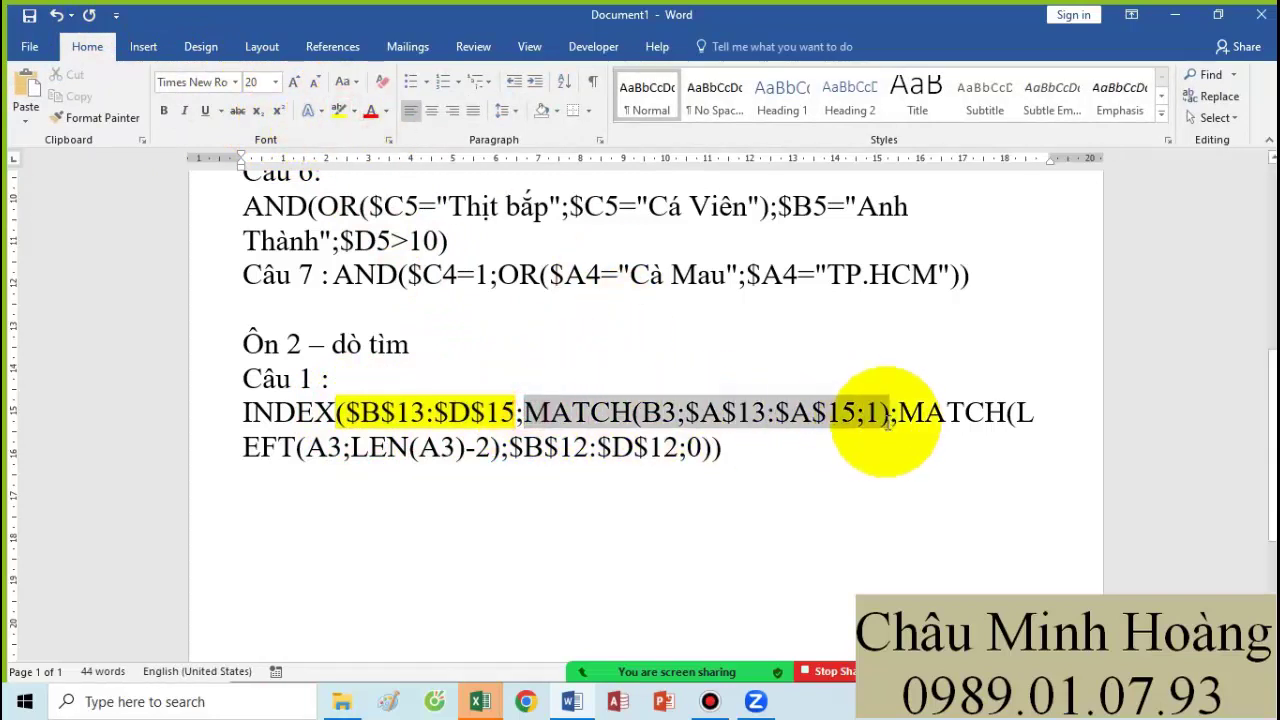
{"action": "left_click", "coordinate": [370, 111]}
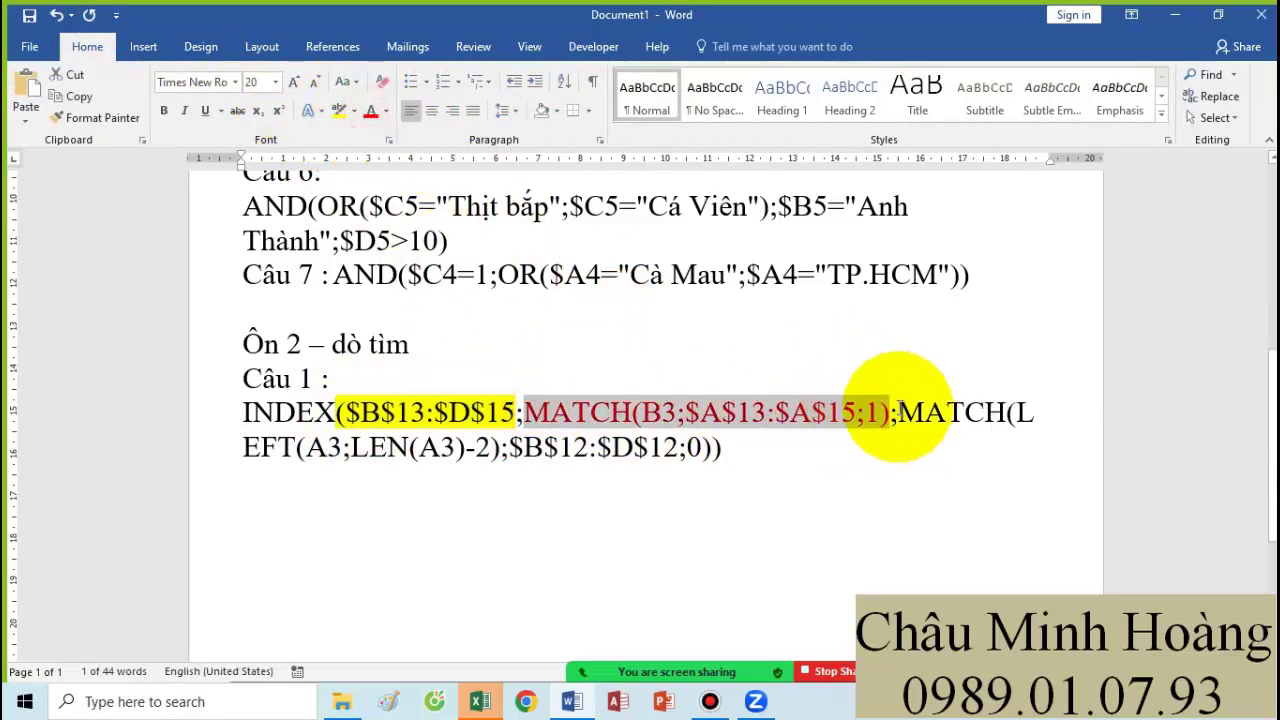
{"action": "left_click_drag", "start_coordinate": [898, 412], "coordinate": [786, 457]}
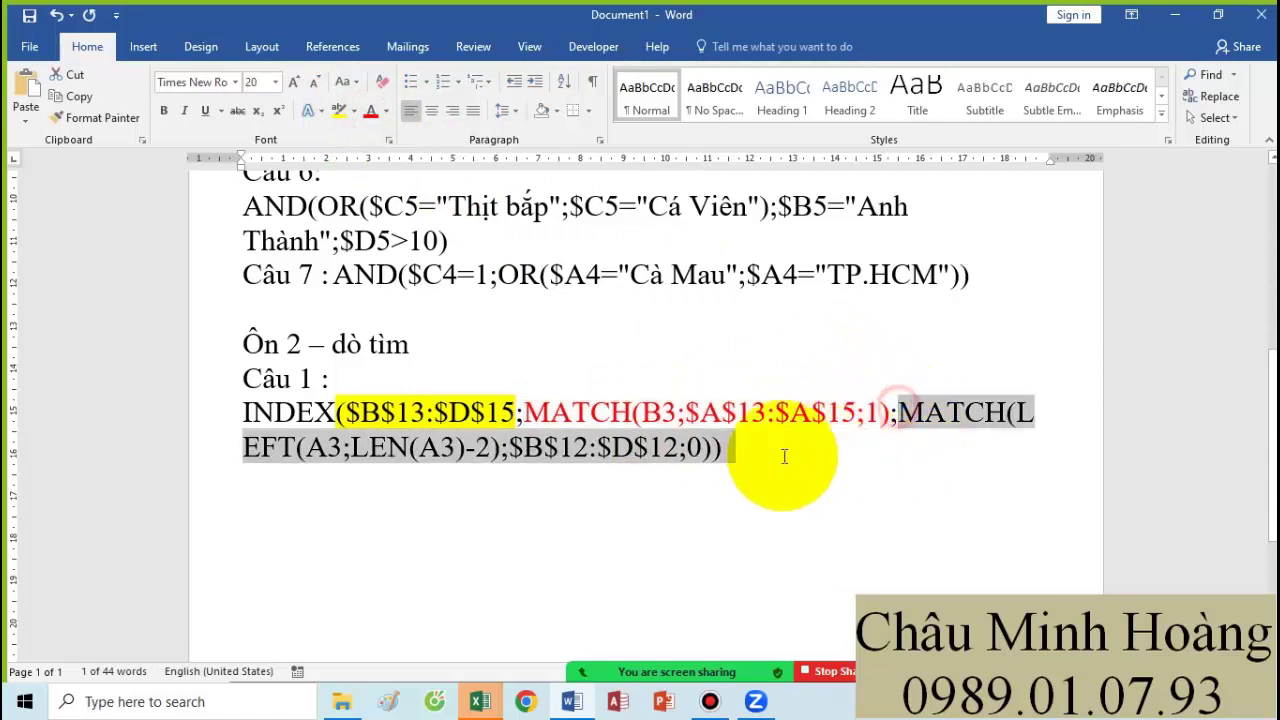
{"action": "left_click", "coordinate": [340, 112]}
- Add the label "Câu 2 :" on a new line below the pasted INDEX formula
{"action": "left_click", "coordinate": [243, 481]}
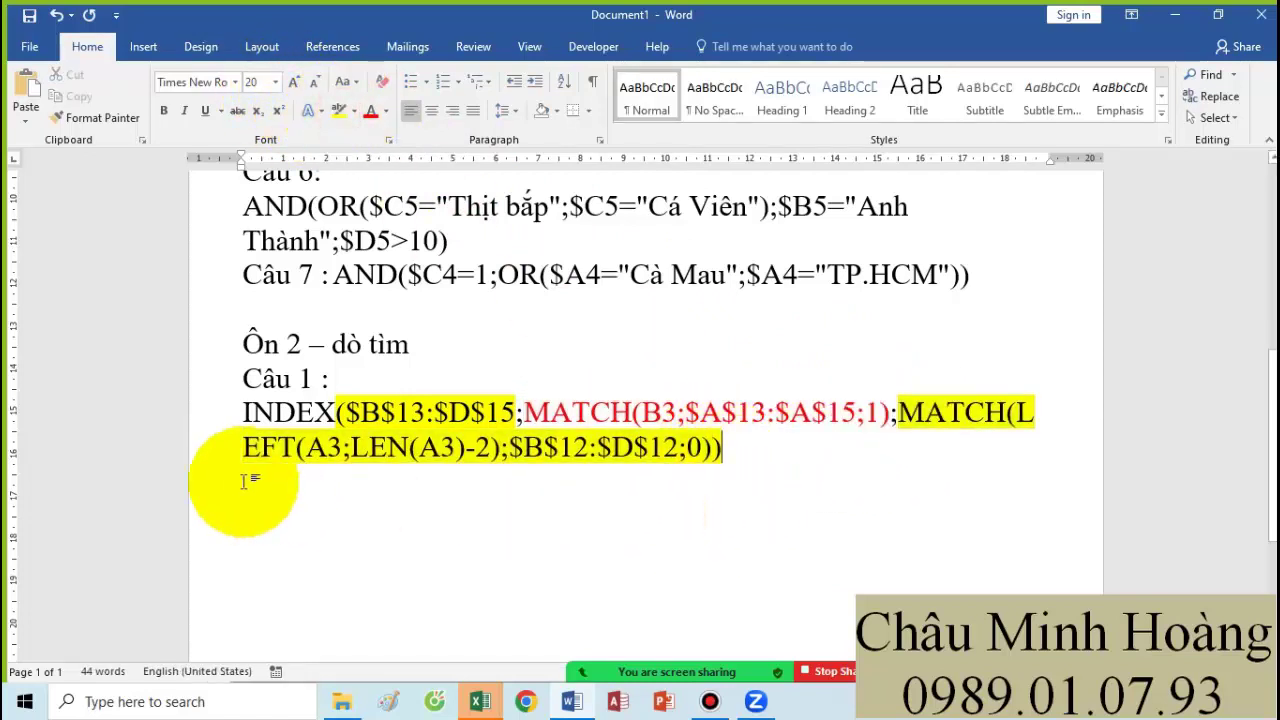
{"action": "key", "text": "Left"}
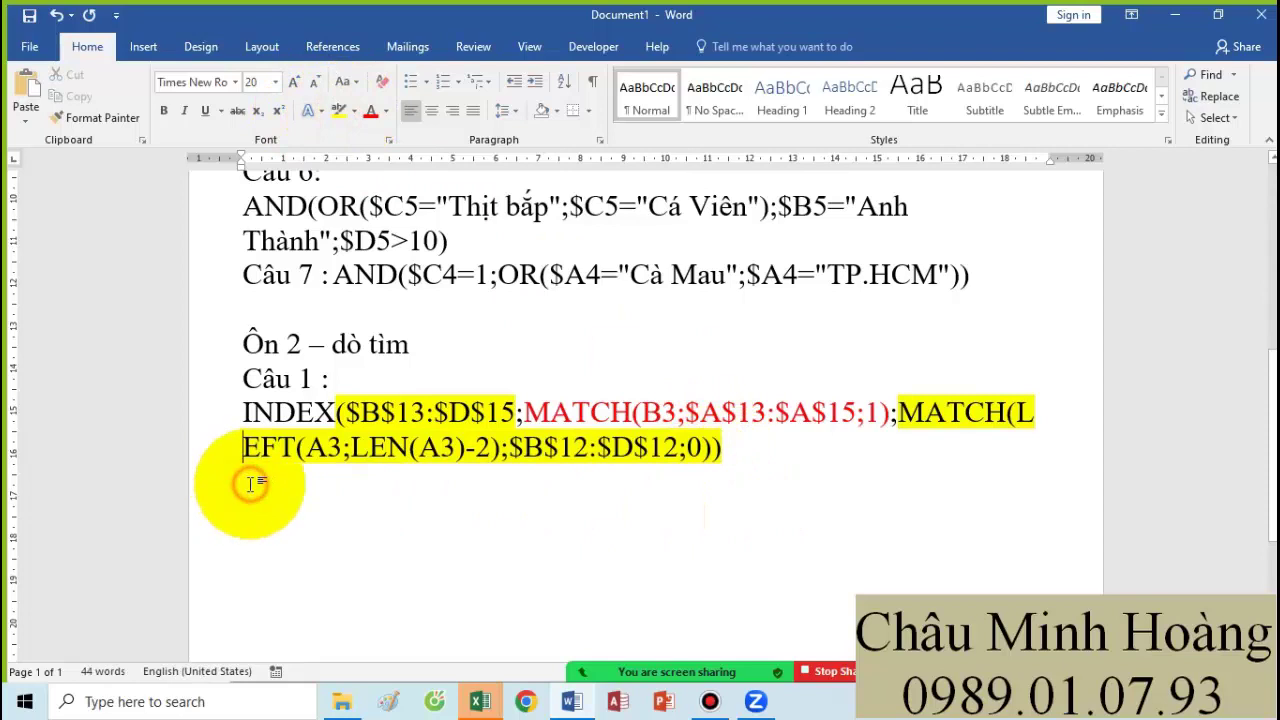
{"action": "triple_click", "coordinate": [250, 484]}
{"action": "left_click", "coordinate": [250, 484]}
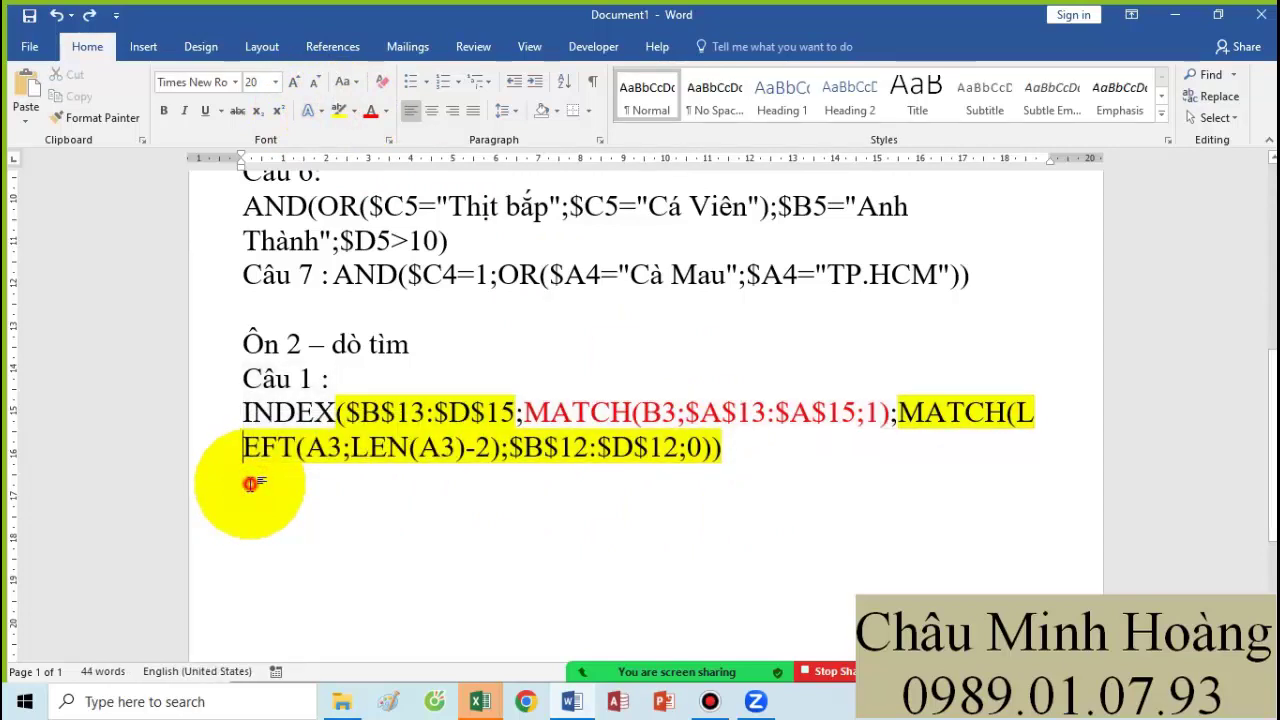
{"action": "type", "text": "Câu 2 :"}
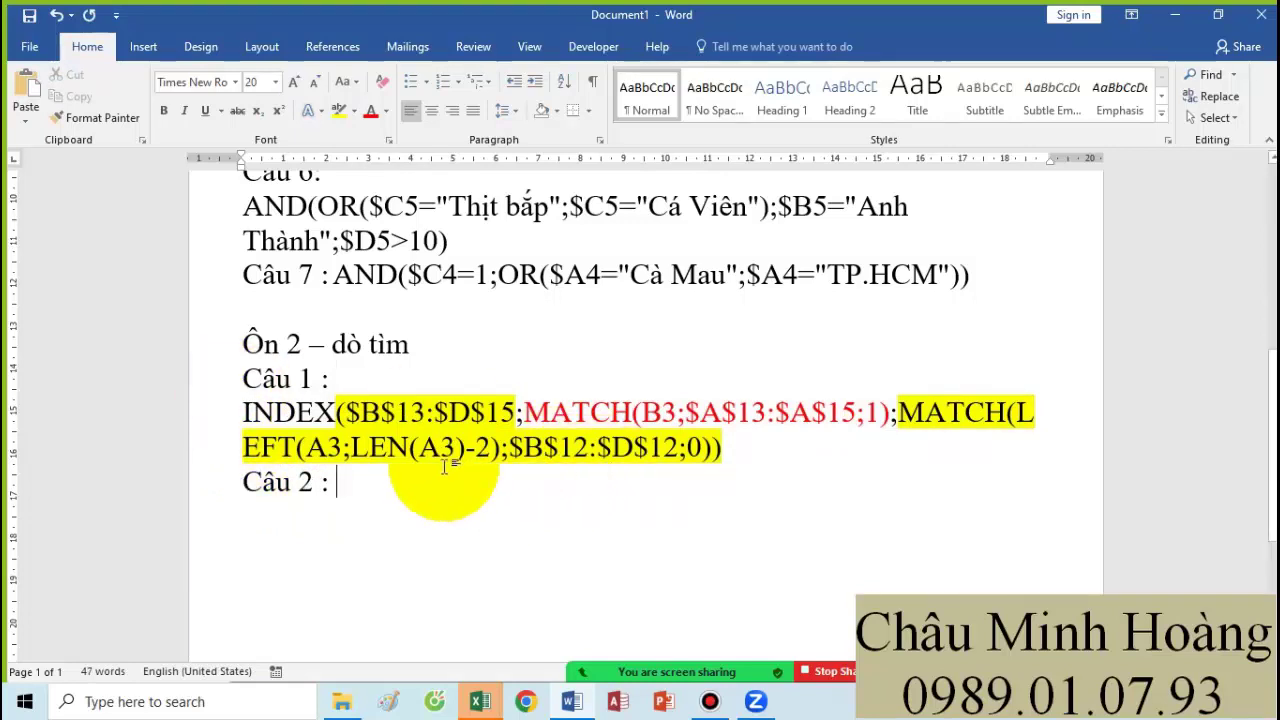
- Renumber the two labels under "Ôn 2 – dò tìm" as Câu 3 and Câu 4
{"action": "scroll", "coordinate": [418, 462], "scroll_direction": "down", "scroll_amount": 1}
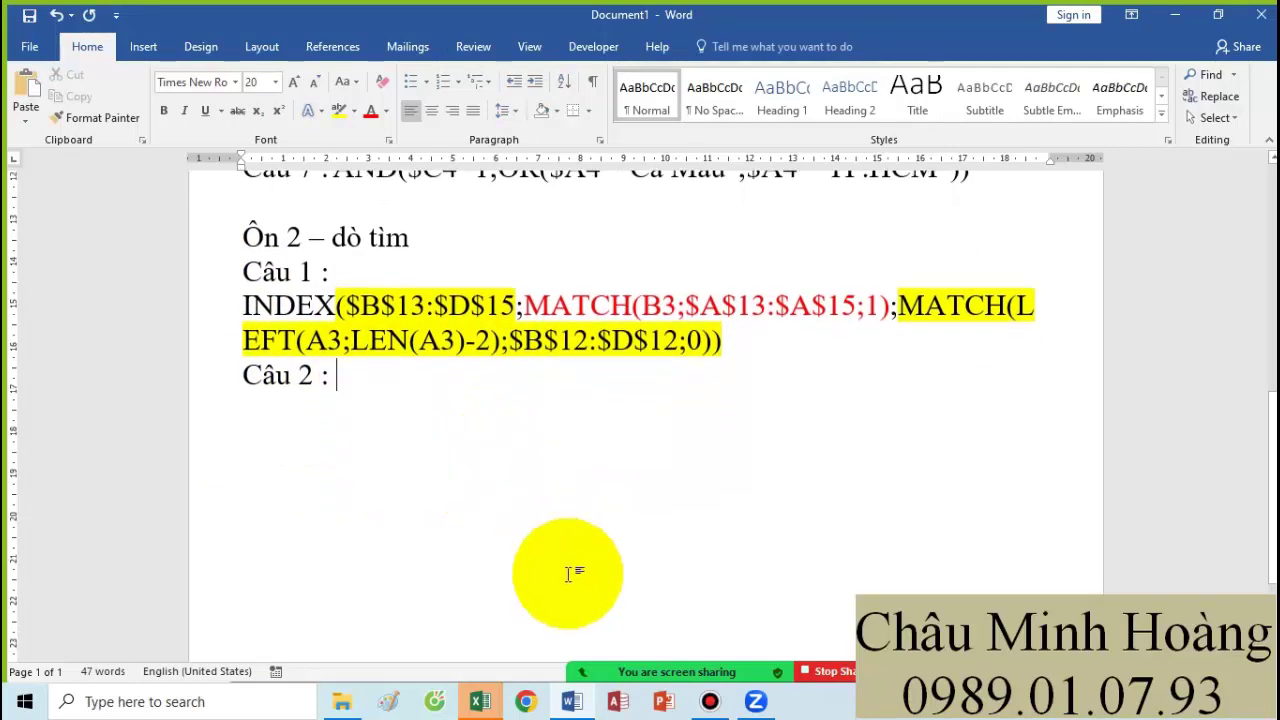
{"action": "mouse_move", "coordinate": [460, 712]}
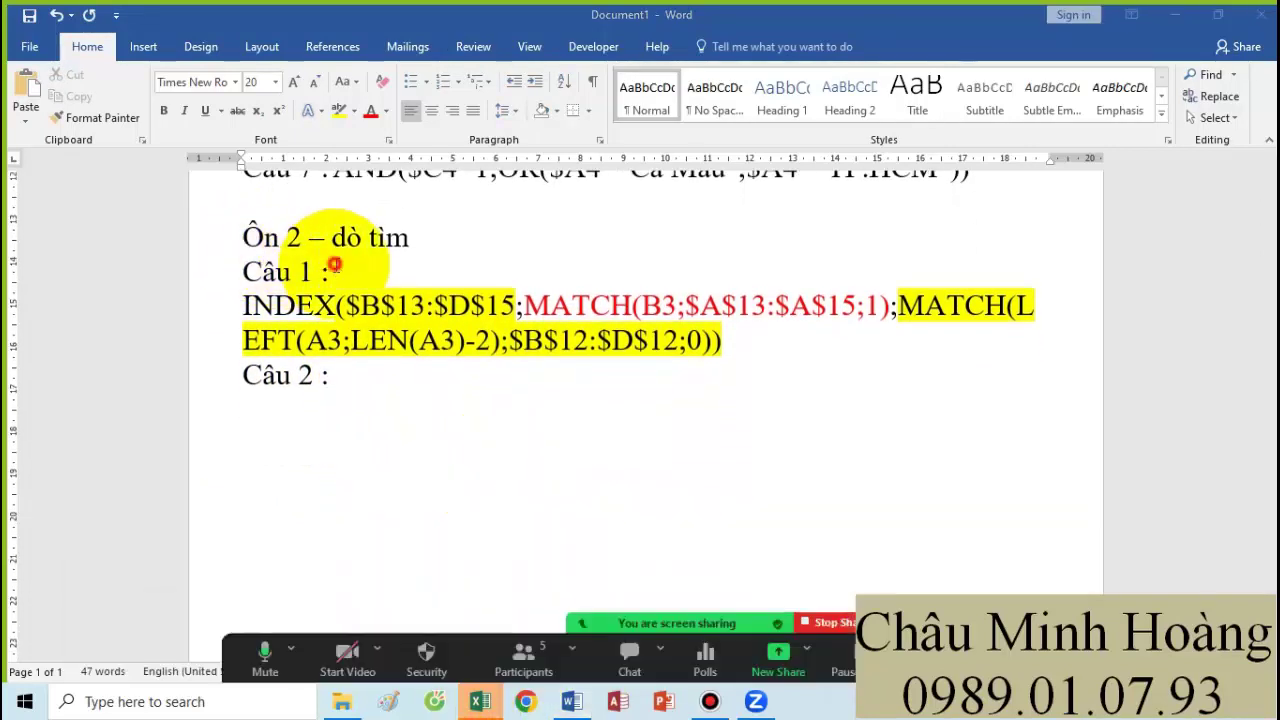
{"action": "type", "text": "3"}
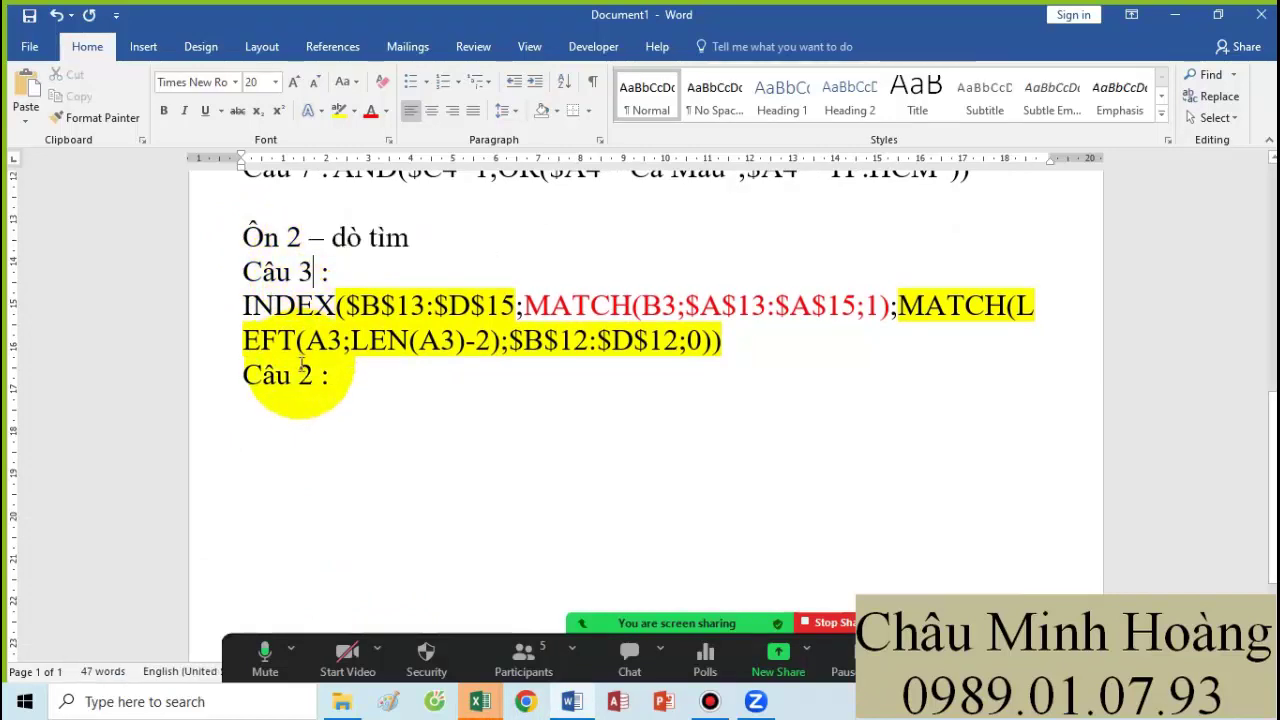
{"action": "type", "text": "4"}
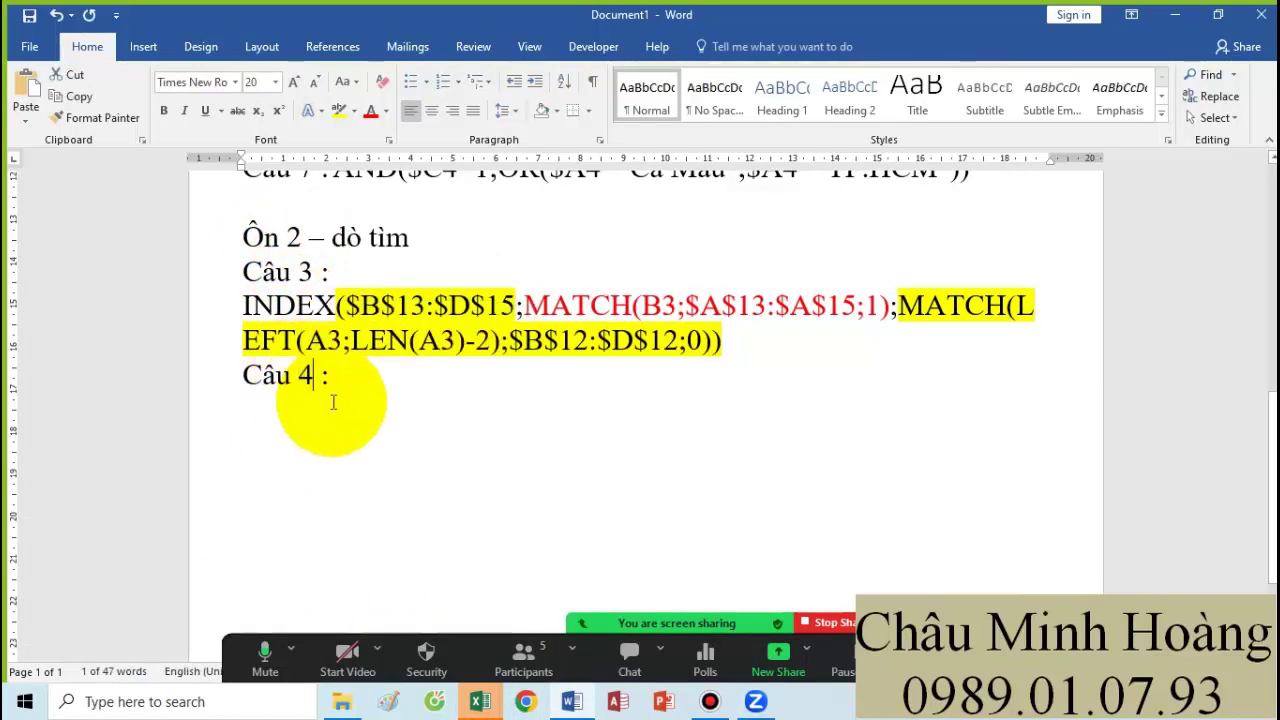
- Switch to the Câu 4 workbook and review its unit price table and the 5% Saturday discount requirement in row 18
{"action": "left_click", "coordinate": [340, 377]}
{"action": "mouse_move", "coordinate": [480, 701]}
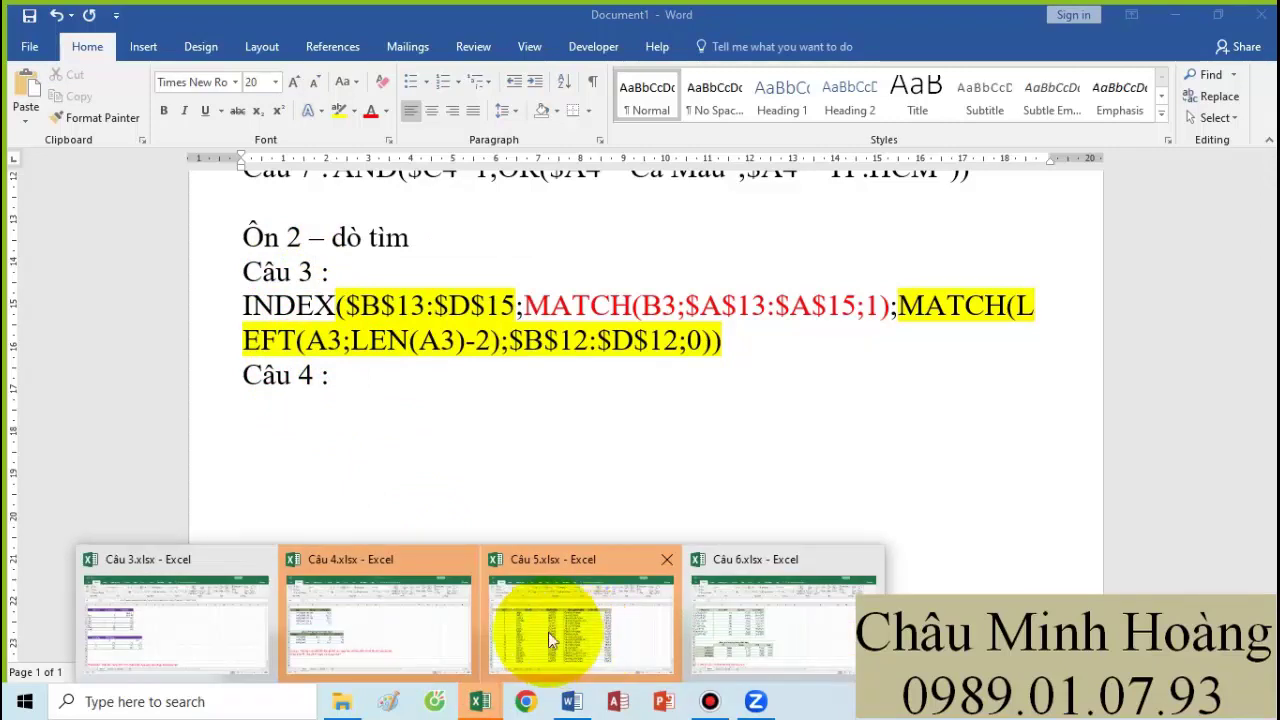
{"action": "left_click", "coordinate": [400, 604]}
{"action": "left_click", "coordinate": [547, 478]}
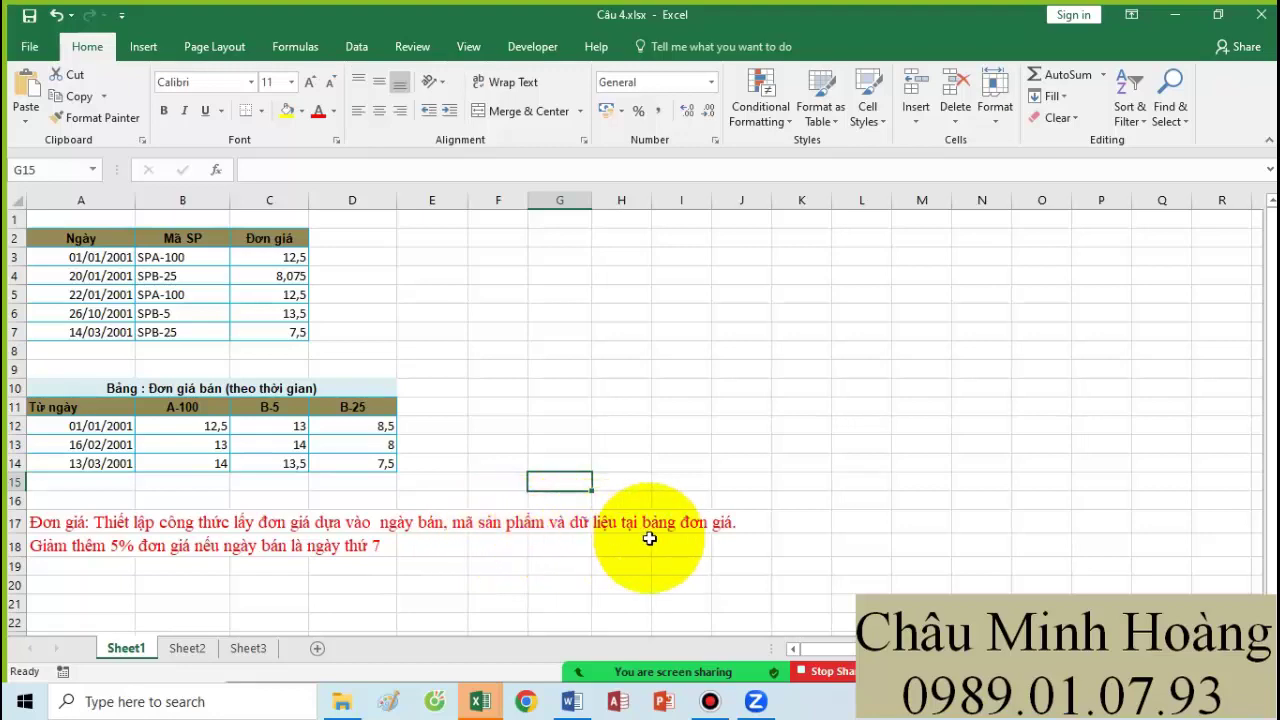
{"action": "left_click", "coordinate": [166, 421]}
{"action": "scroll", "coordinate": [681, 506], "scroll_direction": "up", "scroll_amount": 4, "text": "ctrl"}
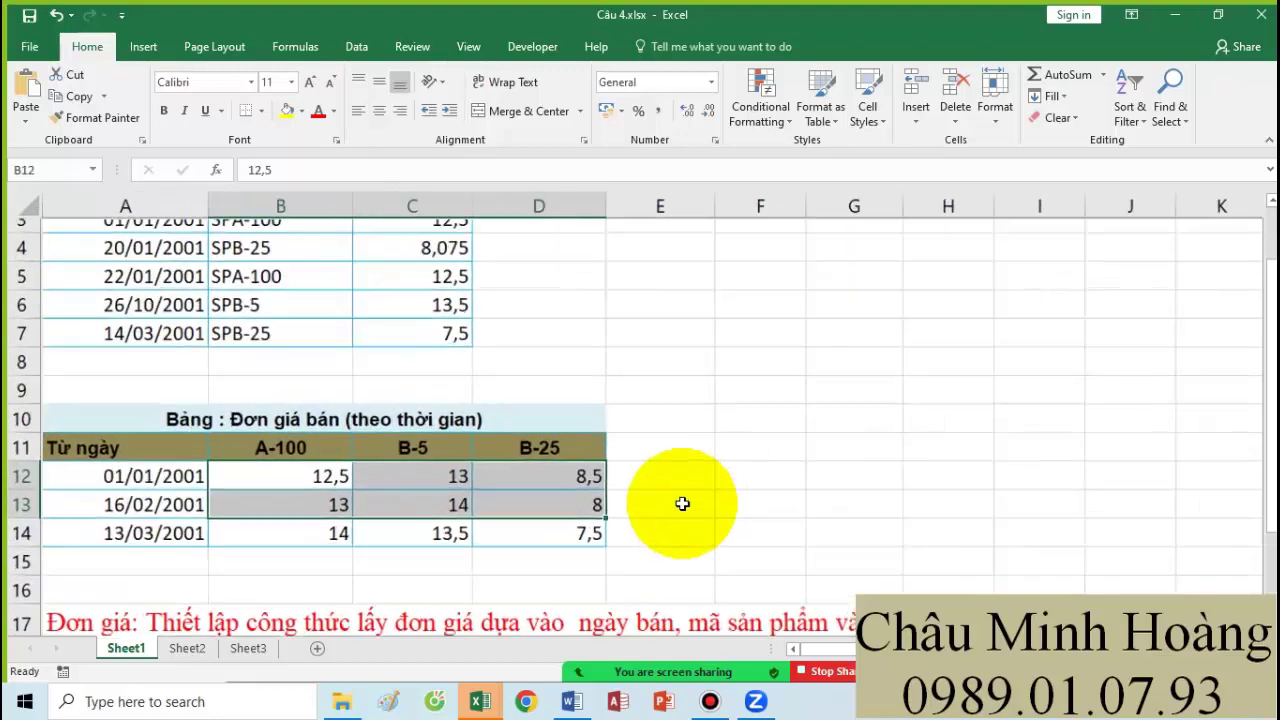
{"action": "scroll", "coordinate": [677, 471], "scroll_direction": "down", "scroll_amount": 2}
{"action": "left_click", "coordinate": [73, 490]}
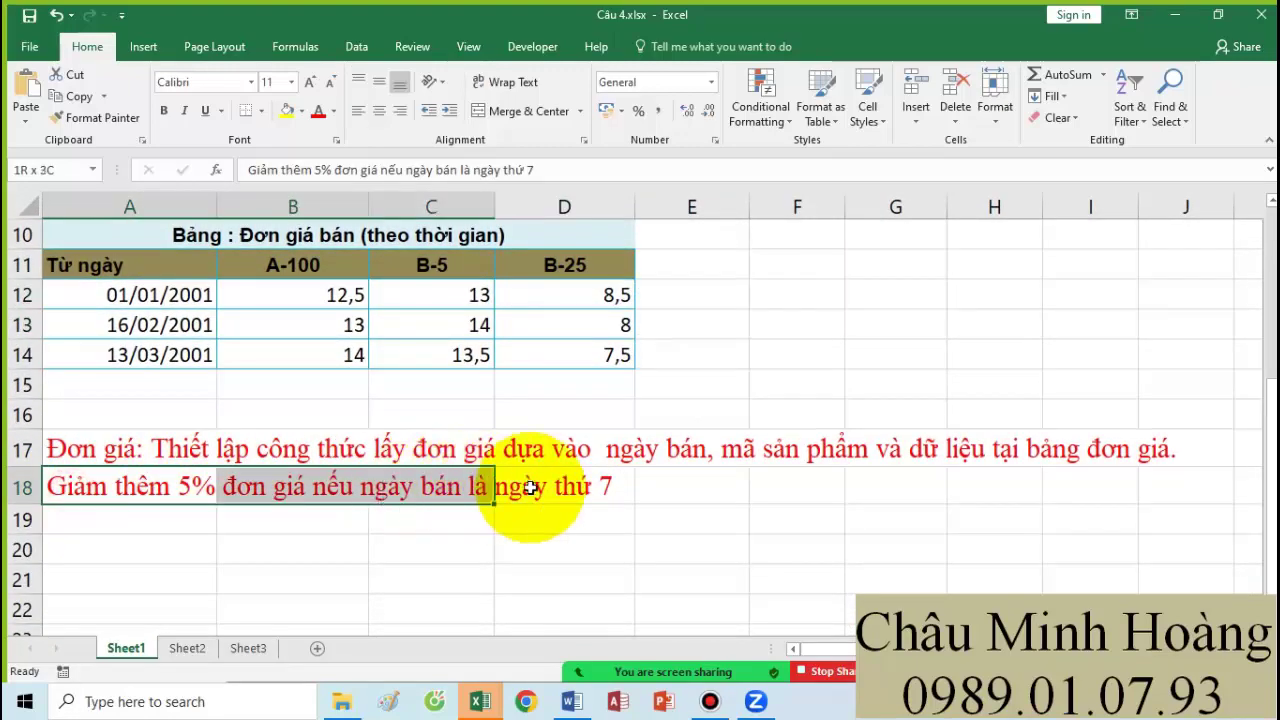
- Examine the existing formula in C3, checking the array, row_num and column_num arguments of its first INDEX
{"action": "scroll", "coordinate": [590, 480], "scroll_direction": "up", "scroll_amount": 3}
{"action": "left_click", "coordinate": [444, 295]}
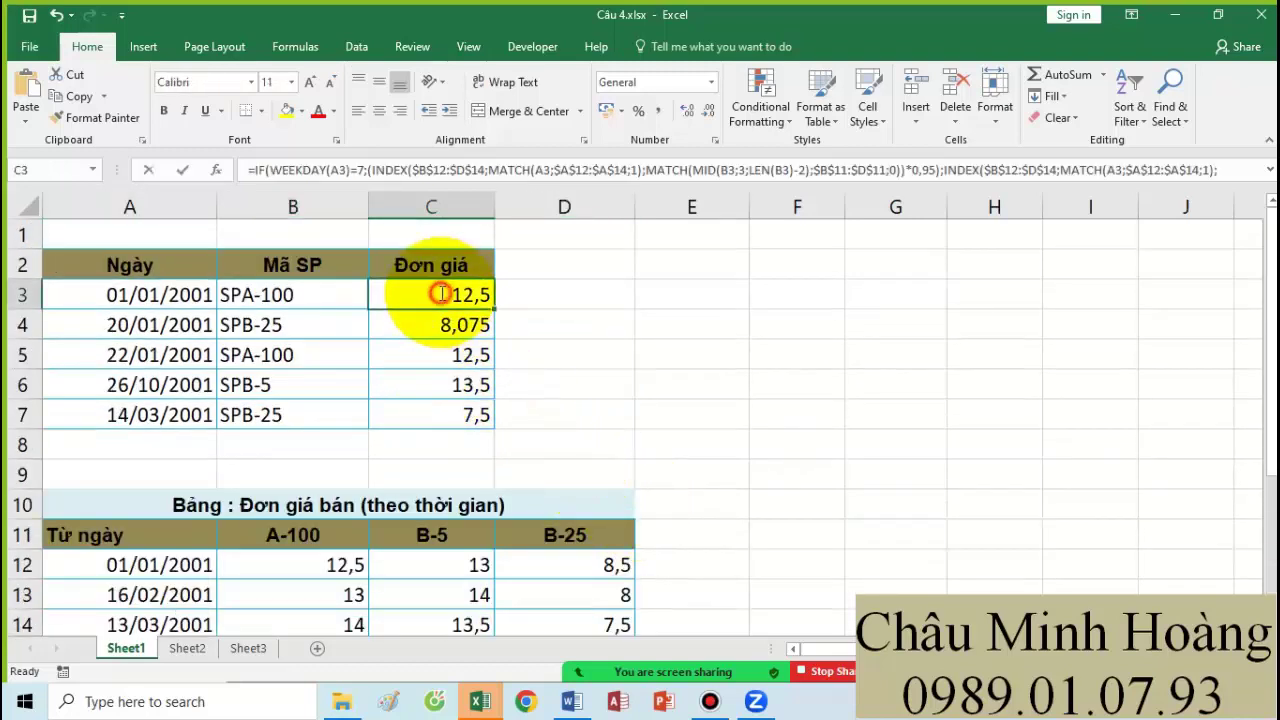
{"action": "double_click", "coordinate": [444, 295]}
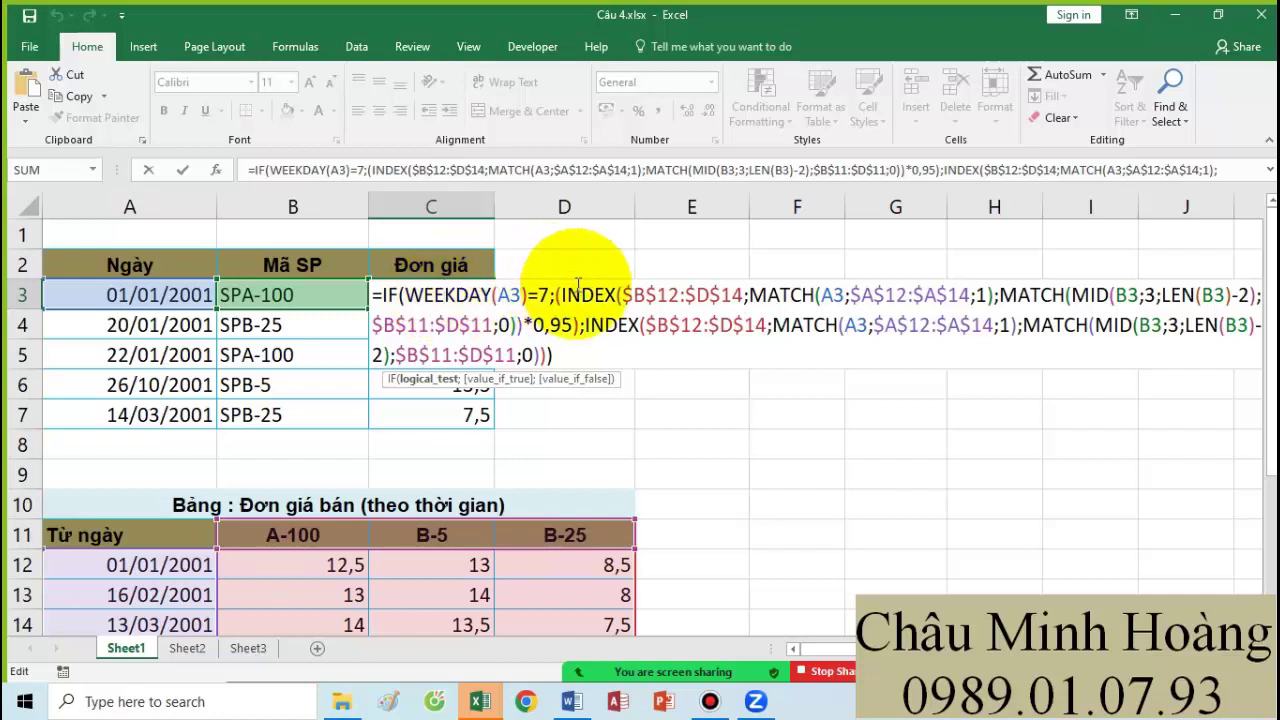
{"action": "left_click", "coordinate": [641, 300]}
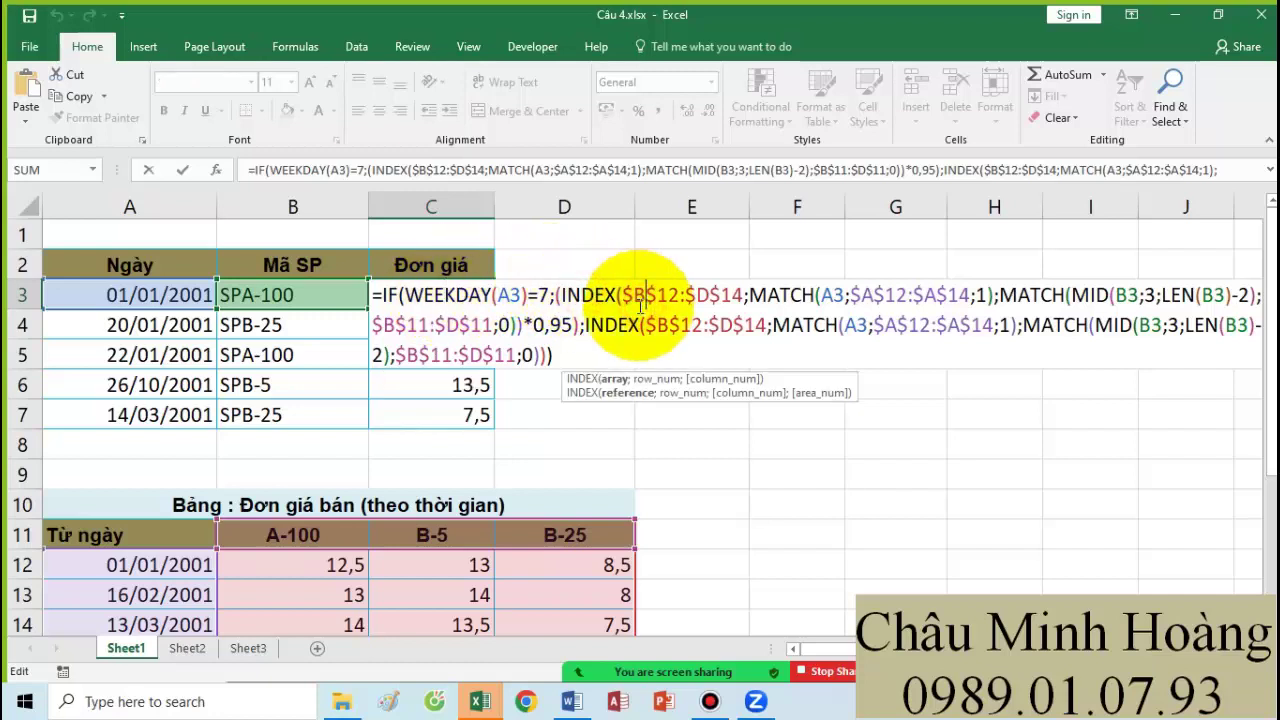
{"action": "left_click", "coordinate": [605, 379]}
{"action": "left_click", "coordinate": [660, 379]}
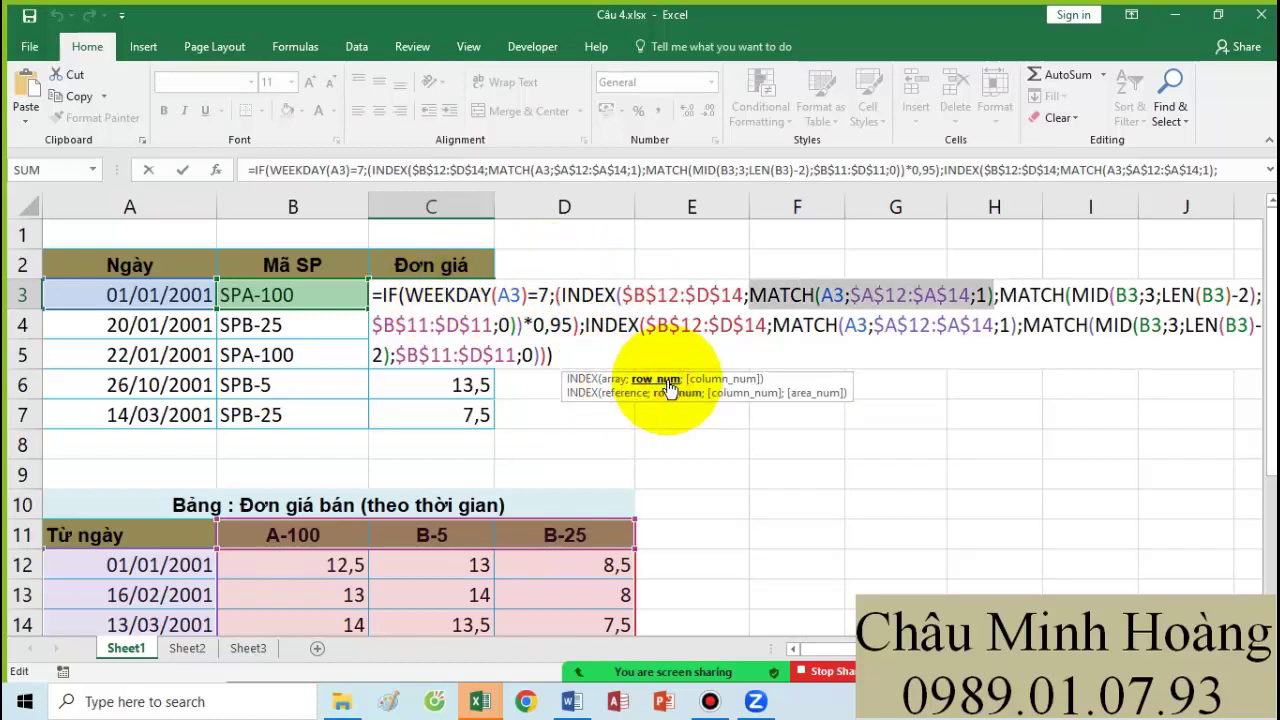
{"action": "left_click", "coordinate": [709, 381]}
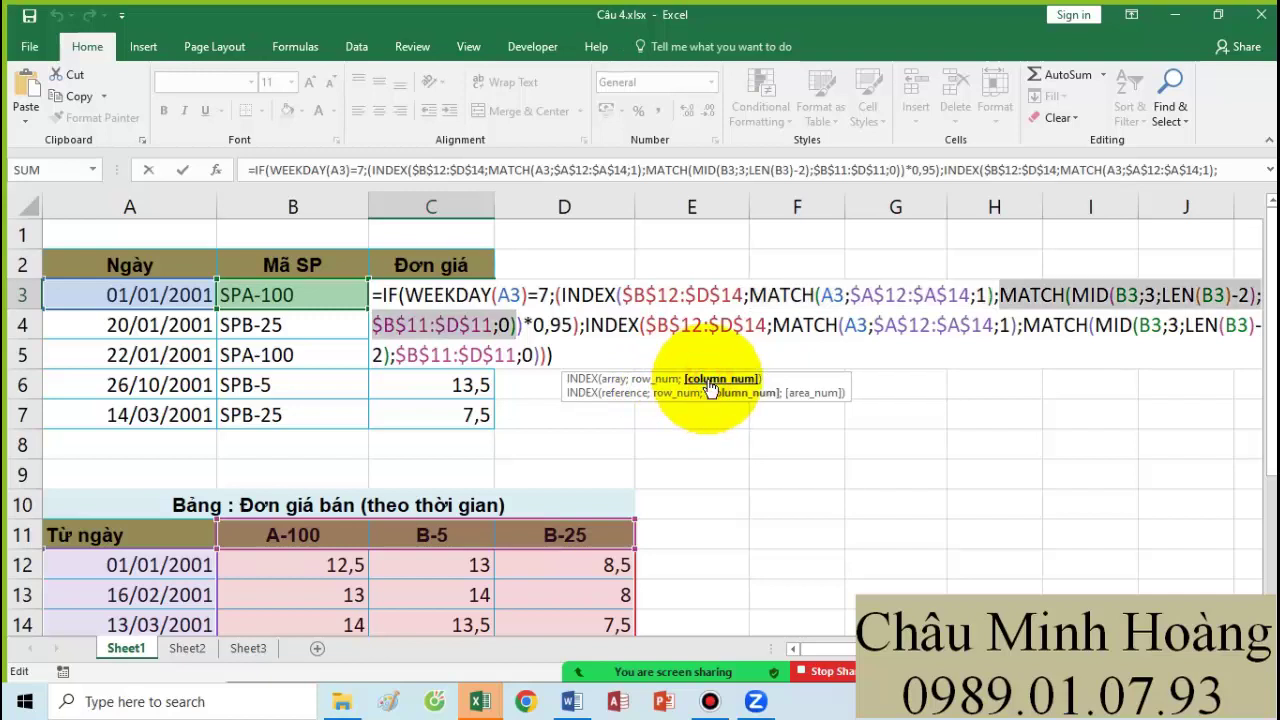
{"action": "key", "text": "Return"}
{"action": "left_click", "coordinate": [465, 297]}
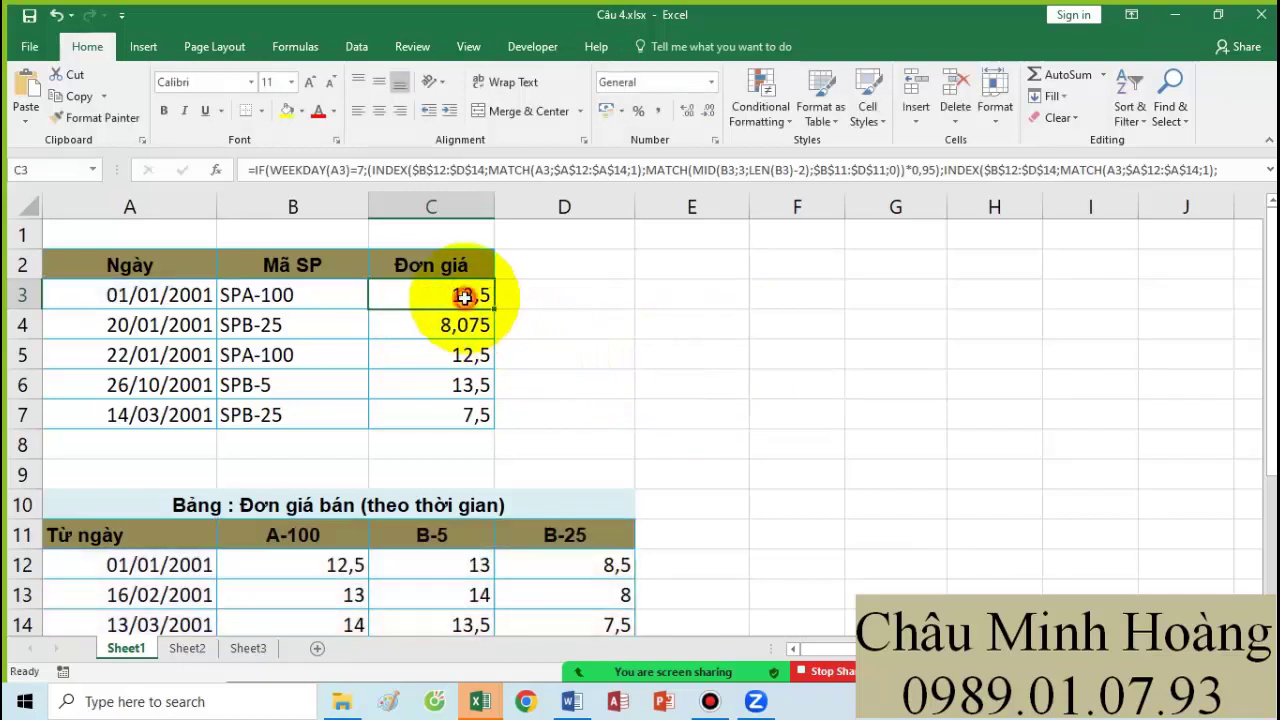
{"action": "double_click", "coordinate": [465, 297]}
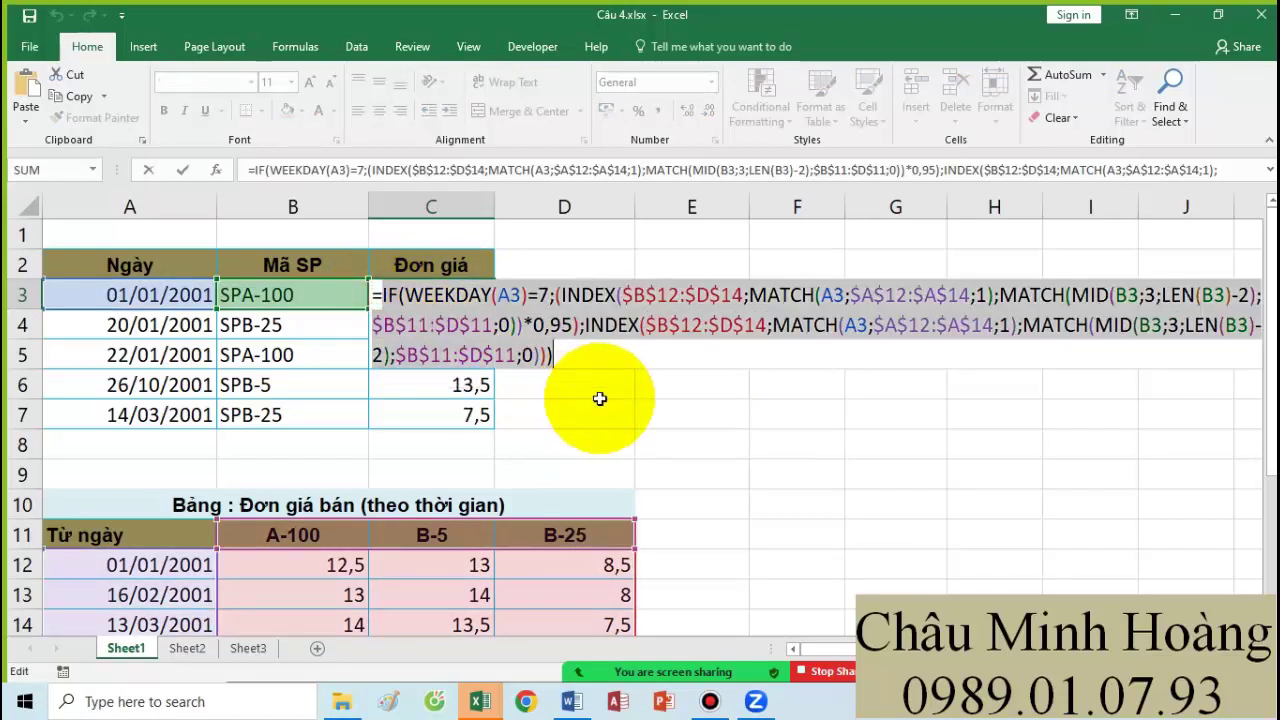
{"action": "key", "text": "Escape"}
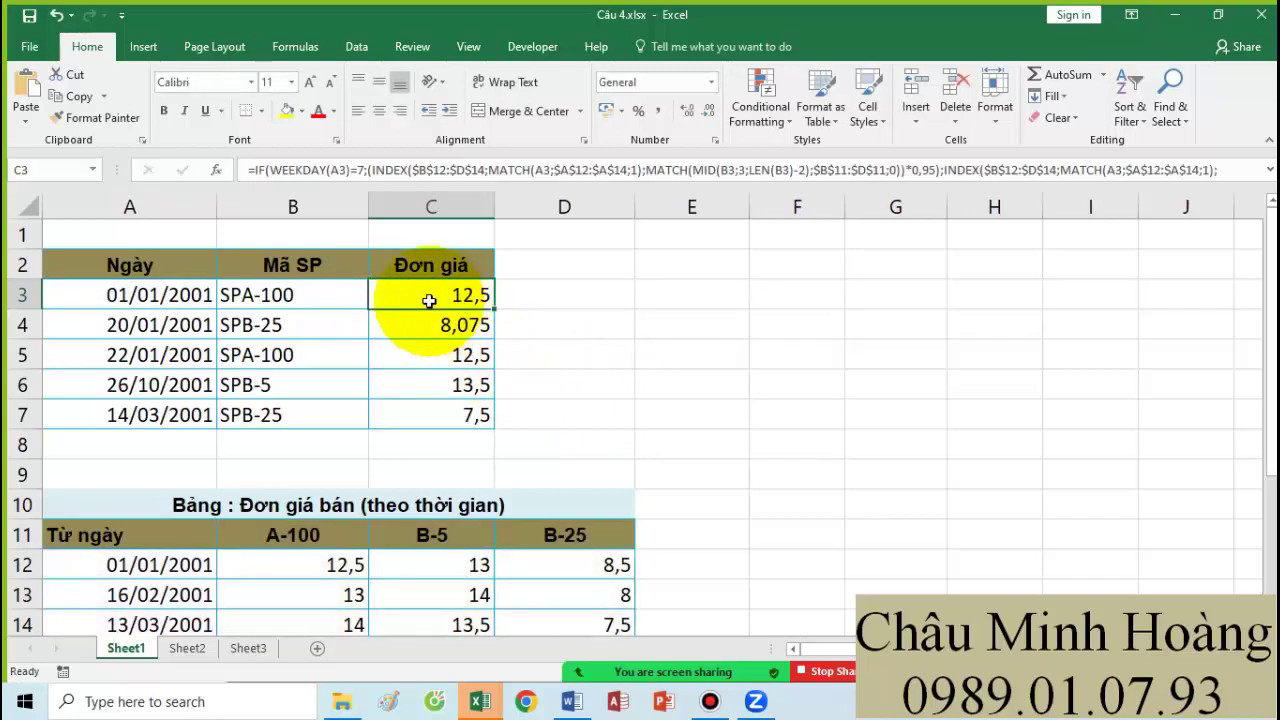
- Enlarge the font of cell C3 to 22 for a readable view of its formula
{"action": "left_click", "coordinate": [291, 82]}
{"action": "left_click", "coordinate": [268, 298]}
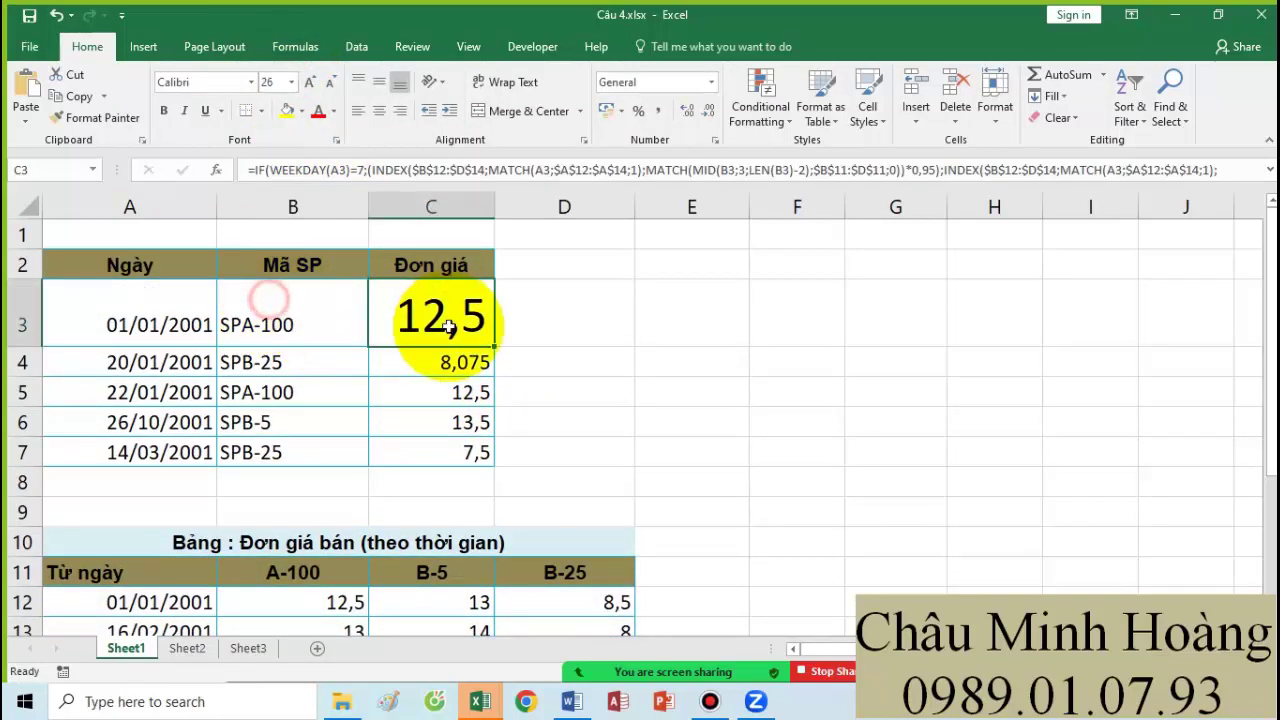
{"action": "double_click", "coordinate": [447, 326]}
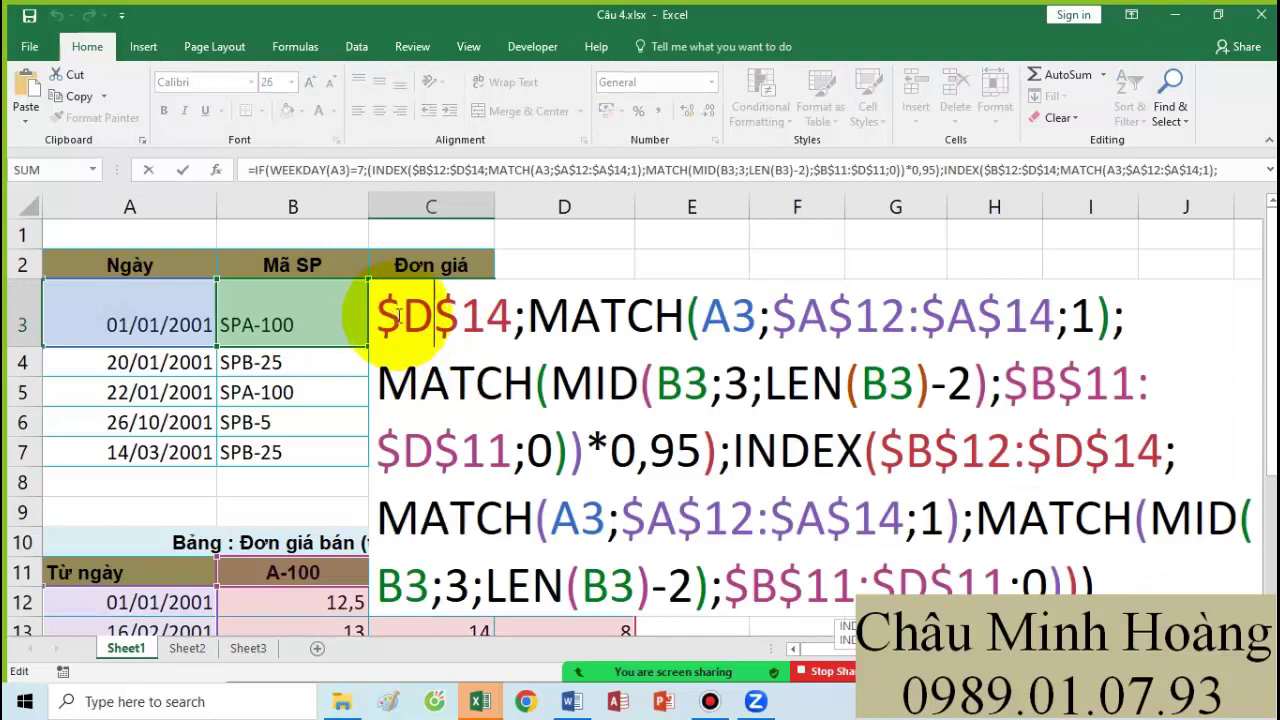
{"action": "left_click", "coordinate": [422, 279]}
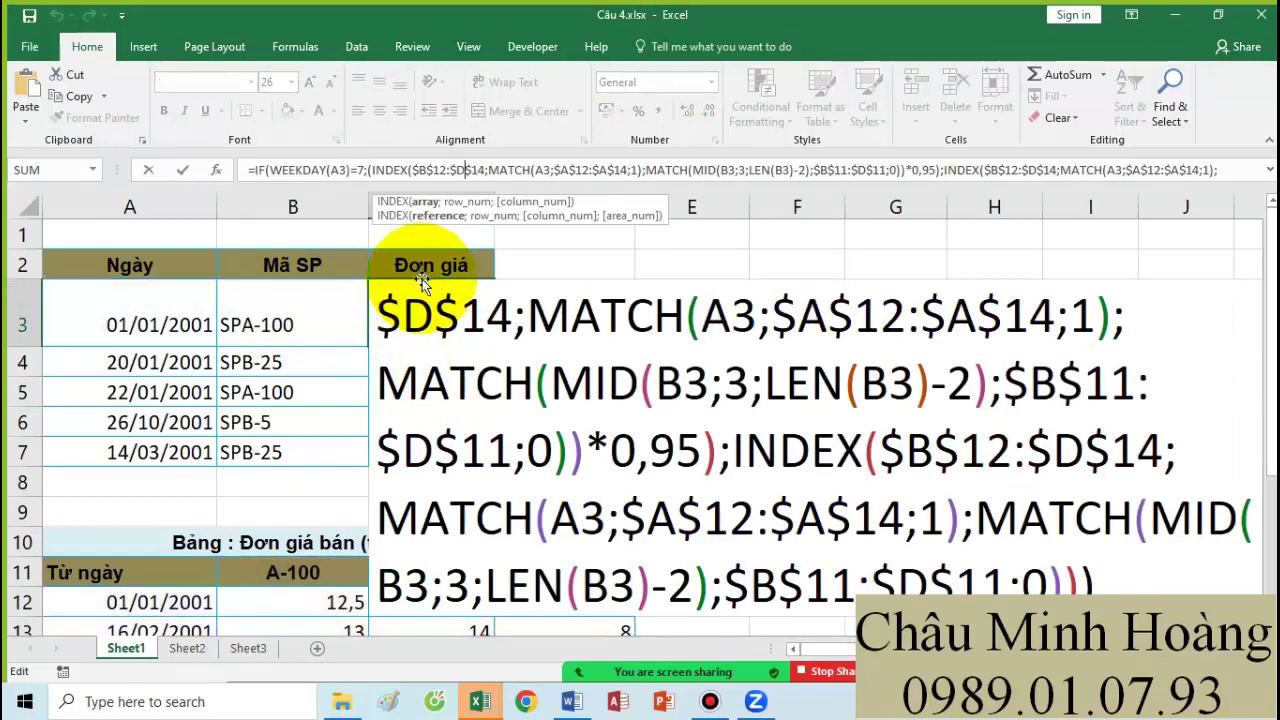
{"action": "left_click", "coordinate": [490, 332]}
{"action": "left_click", "coordinate": [478, 322]}
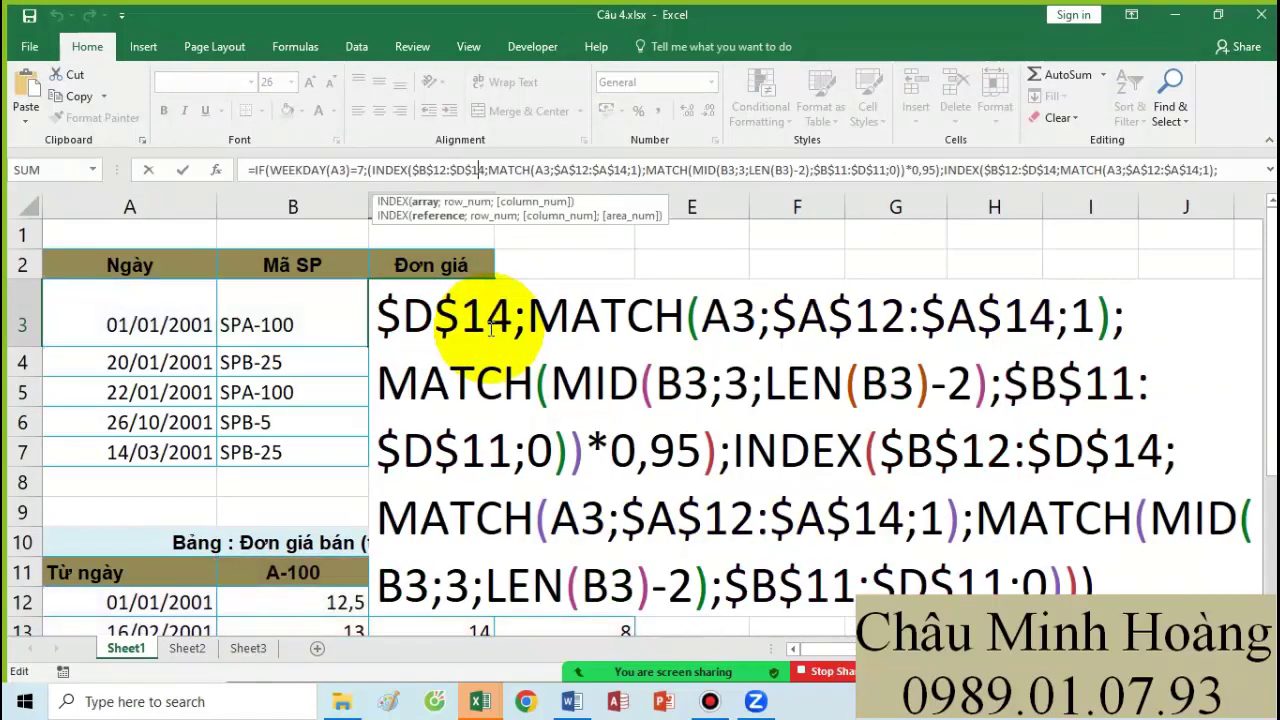
{"action": "left_click", "coordinate": [527, 318]}
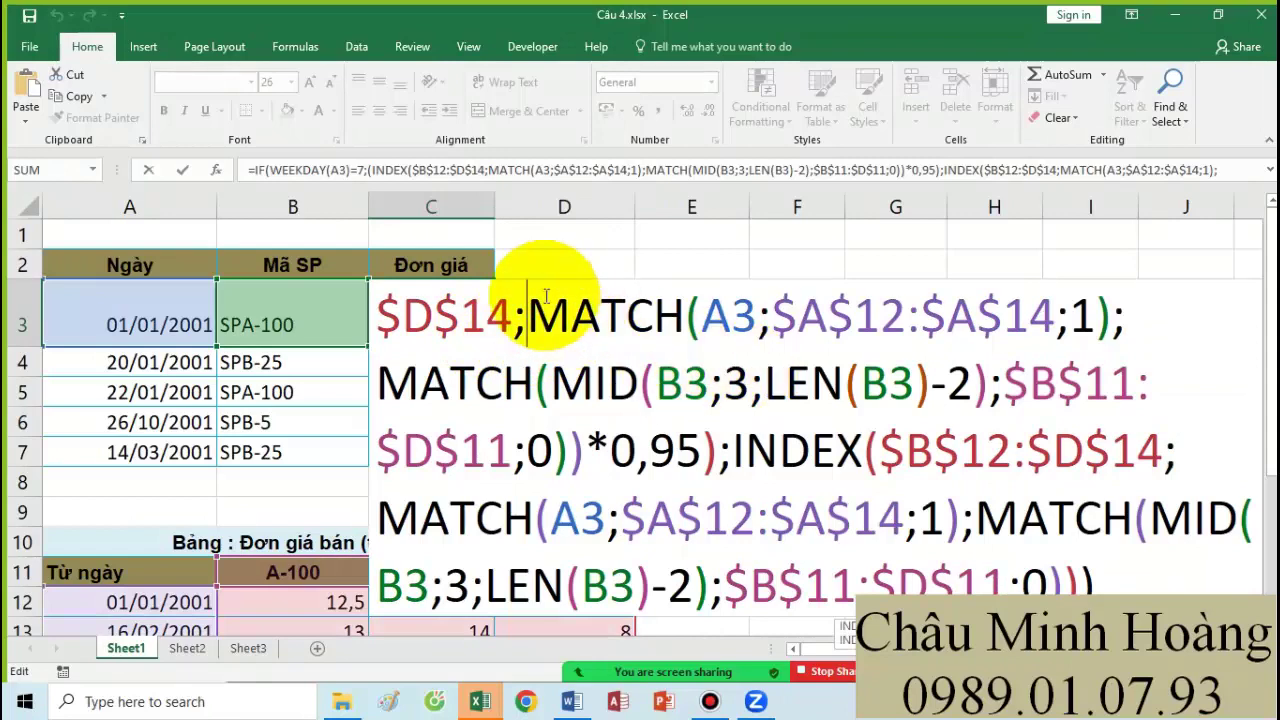
{"action": "key", "text": "Escape"}
{"action": "left_click", "coordinate": [330, 82]}
{"action": "left_click", "coordinate": [330, 82]}
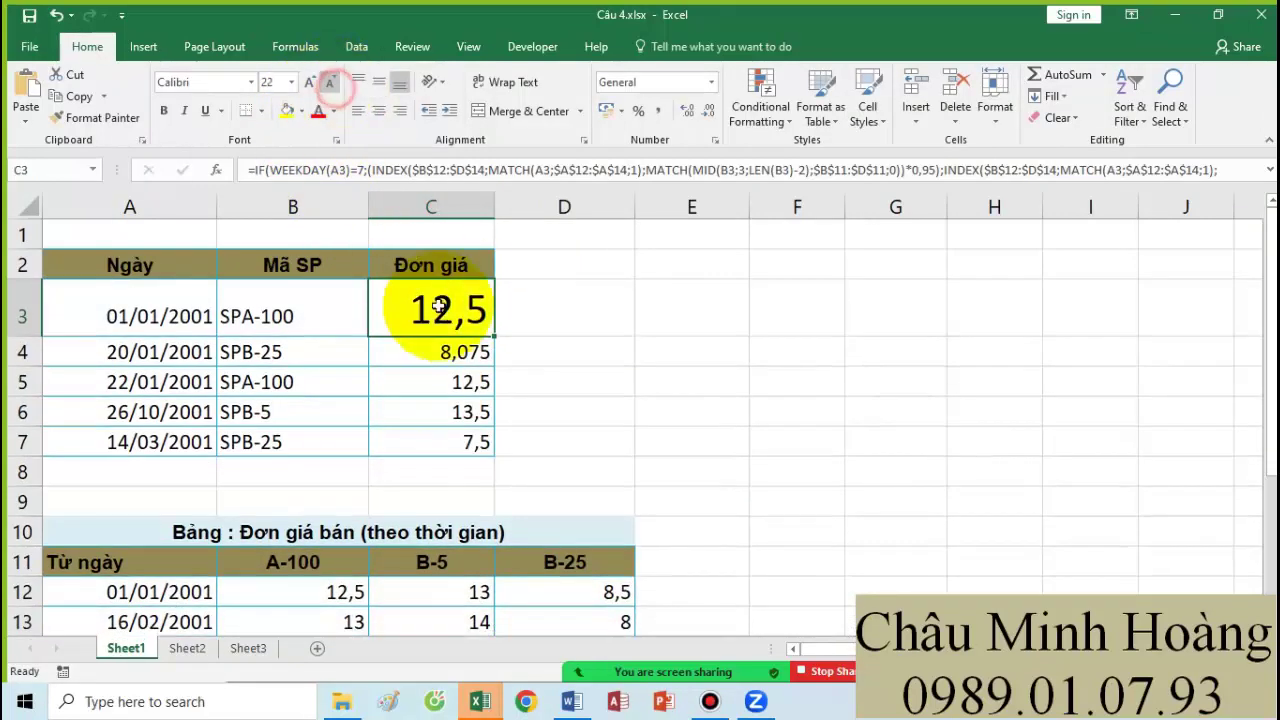
- Replace C3's formula with the start of an INDEX function over the absolute price range $B$12:$D$14
{"action": "double_click", "coordinate": [451, 318]}
{"action": "left_click_drag", "start_coordinate": [968, 535], "coordinate": [385, 312]}
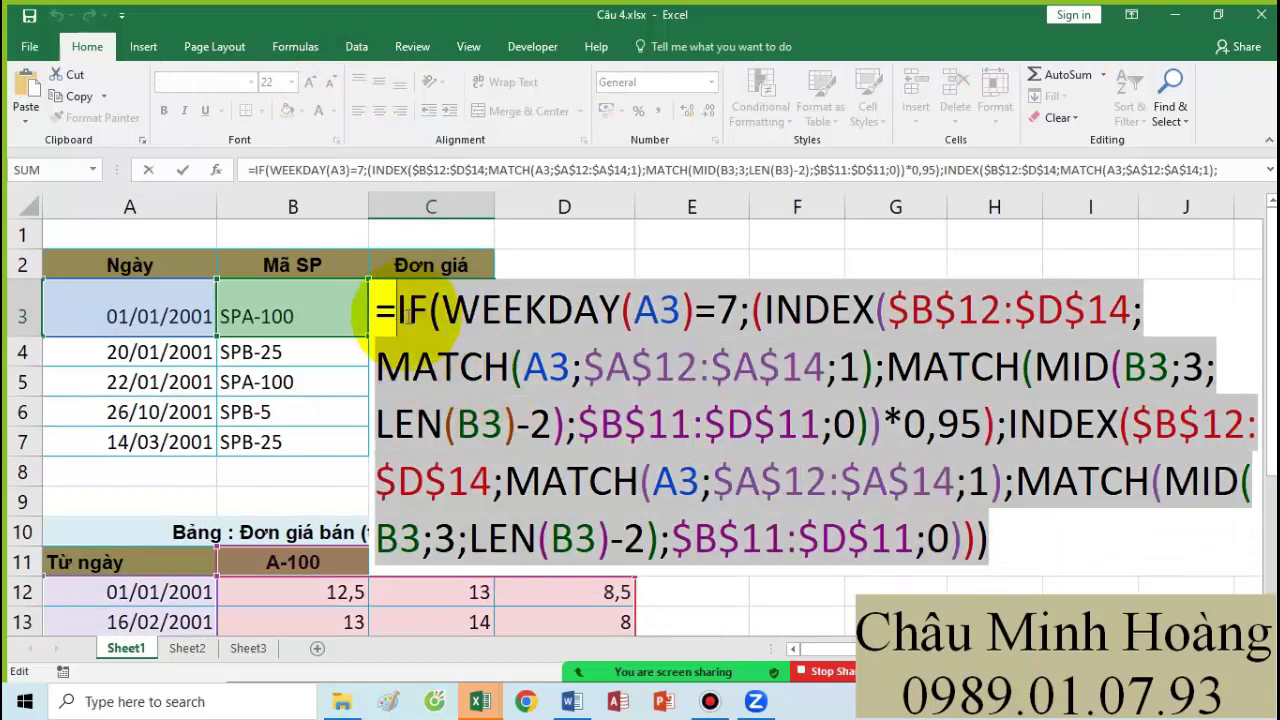
{"action": "key", "text": "Delete"}
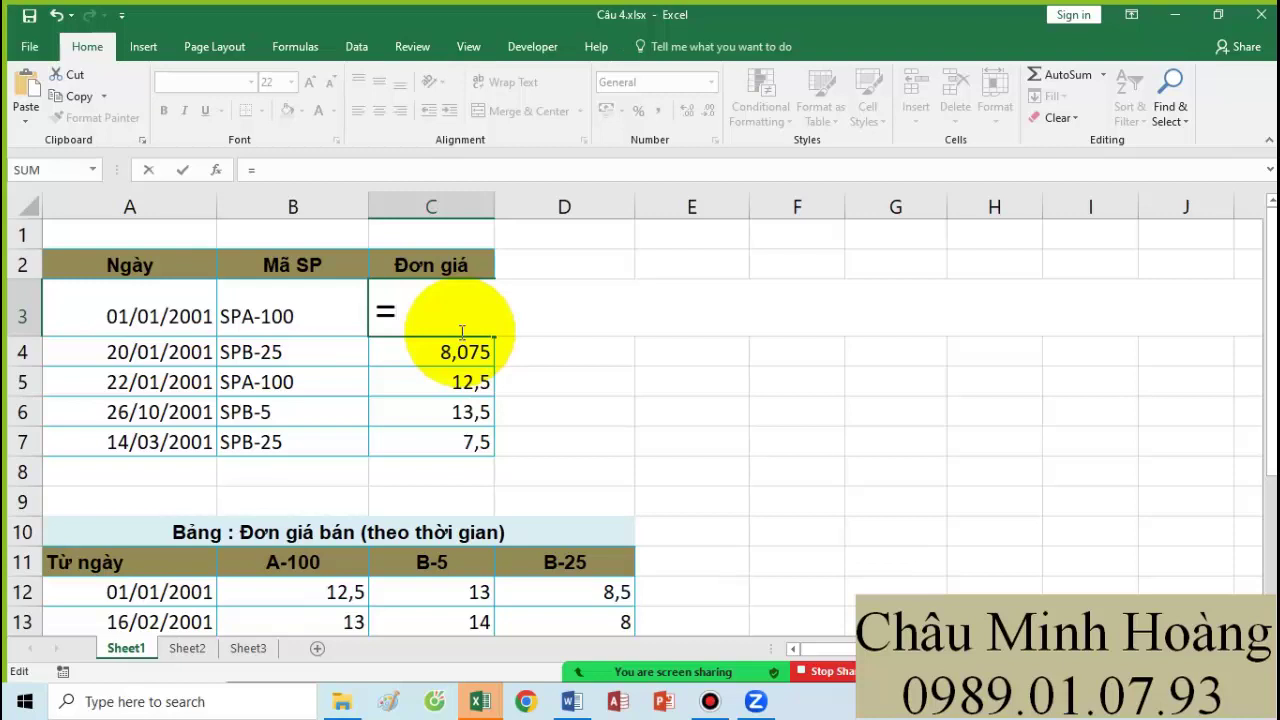
{"action": "type", "text": "index("}
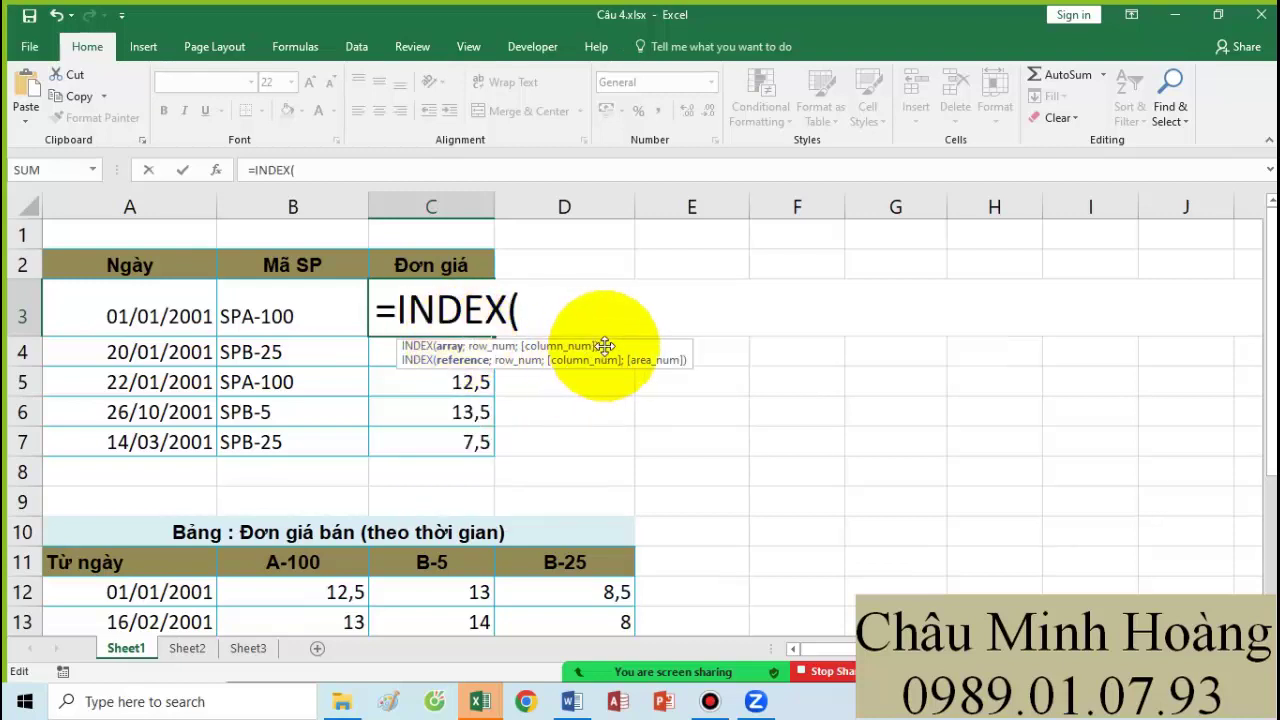
{"action": "scroll", "coordinate": [457, 409], "scroll_direction": "down", "scroll_amount": 3}
{"action": "left_click_drag", "start_coordinate": [314, 480], "coordinate": [573, 518]}
{"action": "scroll", "coordinate": [560, 470], "scroll_direction": "up", "scroll_amount": 1}
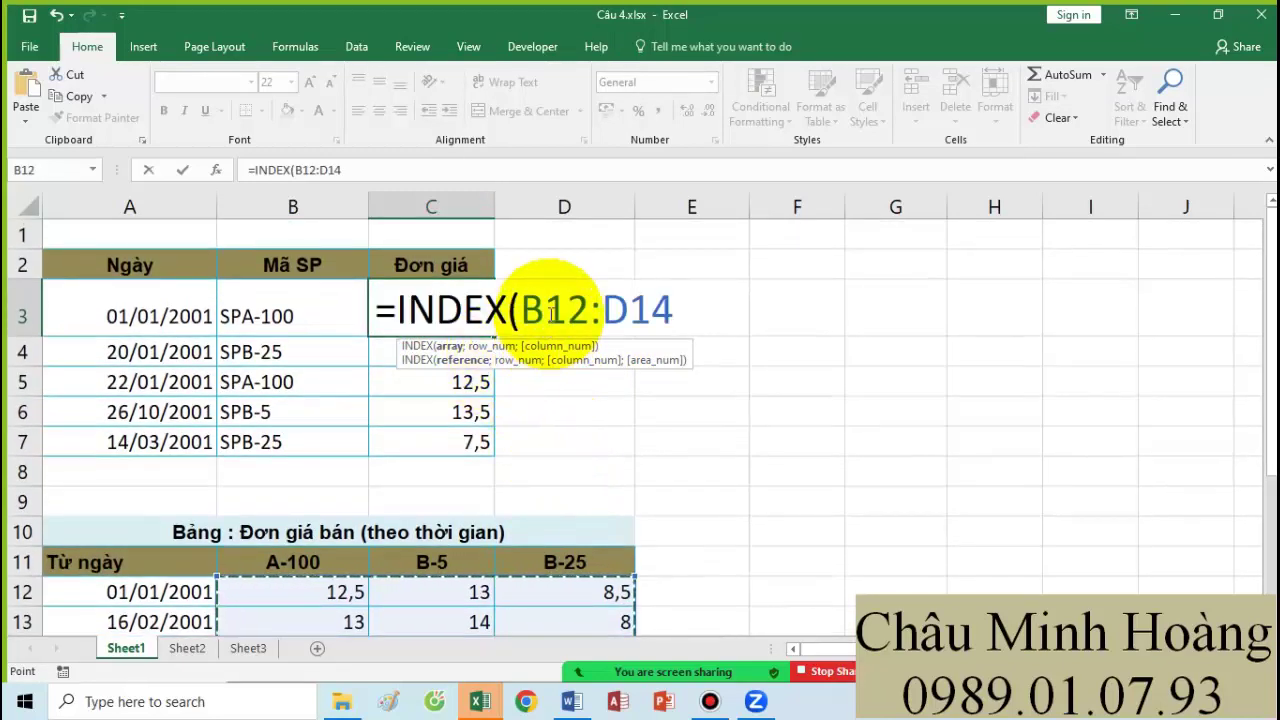
{"action": "key", "text": "F4"}
- Add MATCH(A3;$A$12:$A$14;1) as the row number argument of the INDEX in C3
{"action": "type", "text": ";MATCH("}
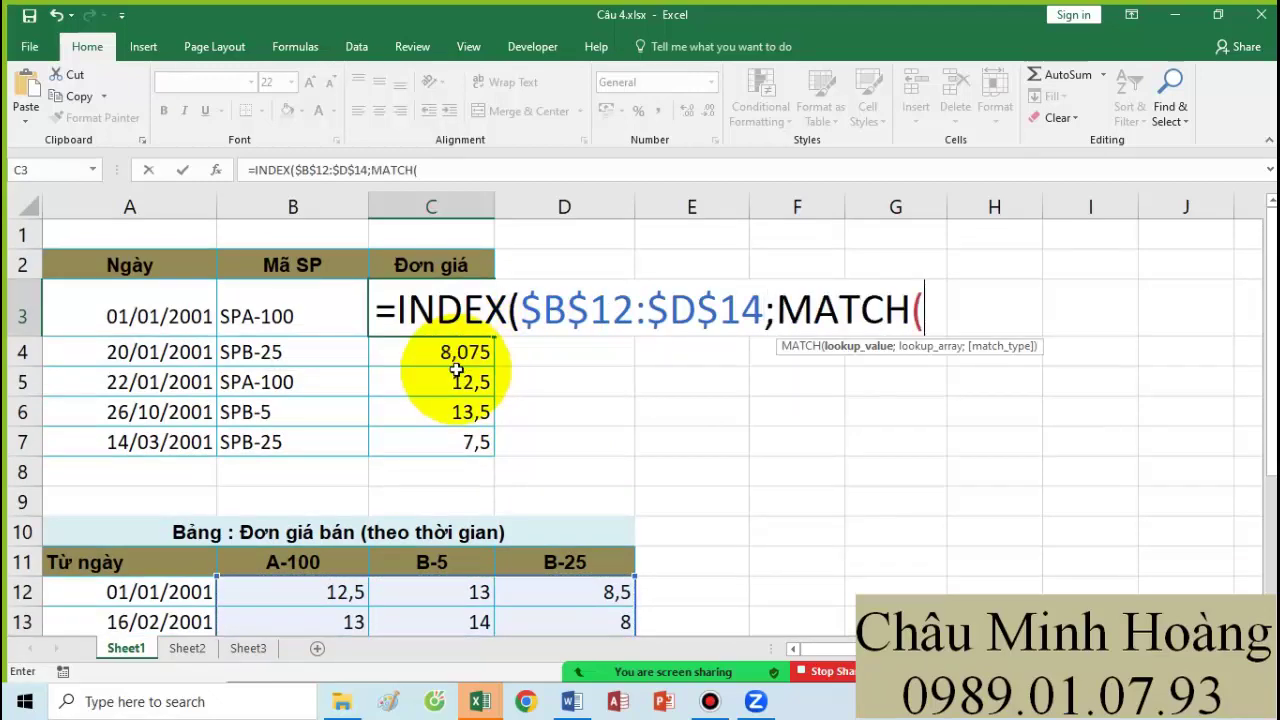
{"action": "left_click", "coordinate": [161, 328]}
{"action": "type", "text": ";"}
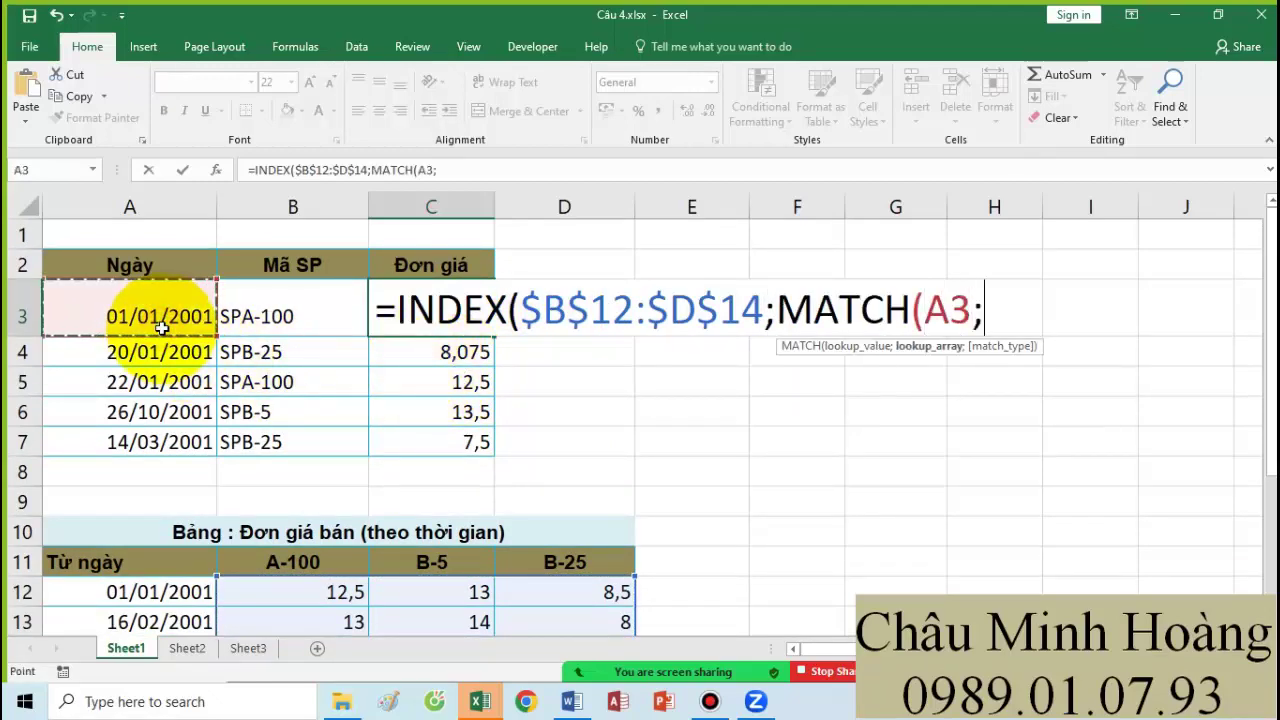
{"action": "scroll", "coordinate": [161, 328], "scroll_direction": "down", "scroll_amount": 1}
{"action": "left_click_drag", "start_coordinate": [120, 476], "coordinate": [130, 520]}
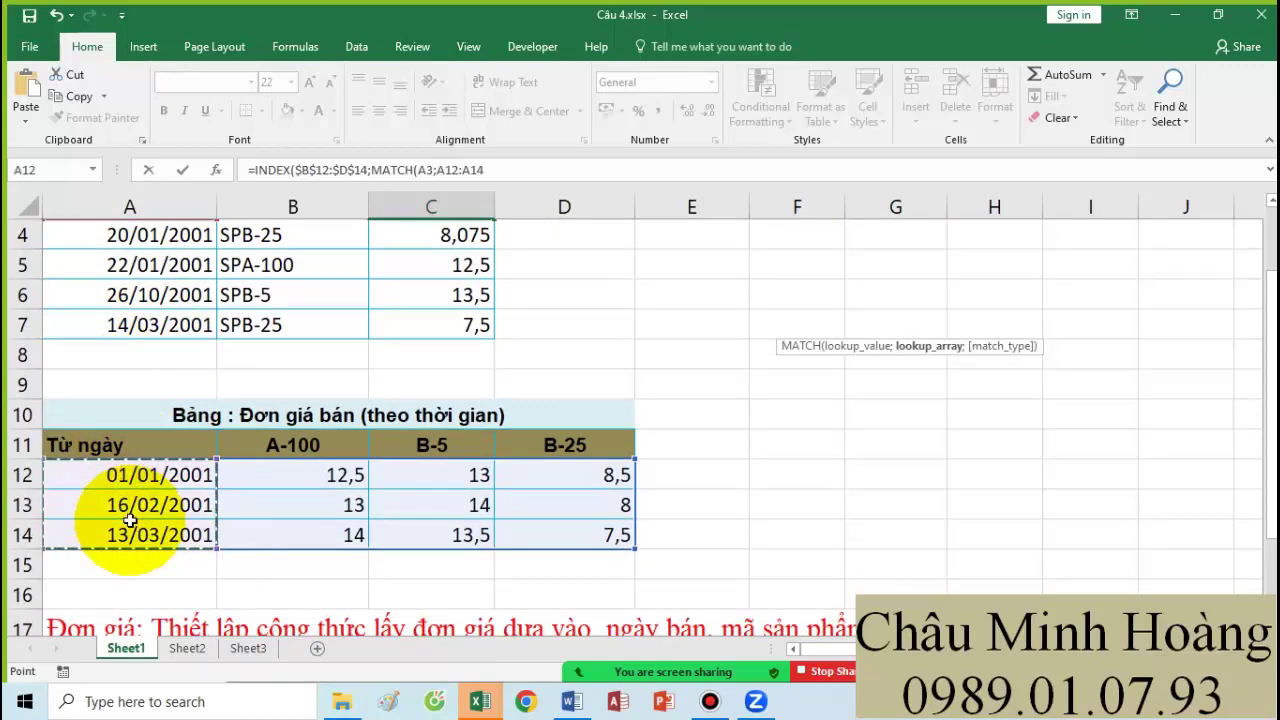
{"action": "key", "text": "F4"}
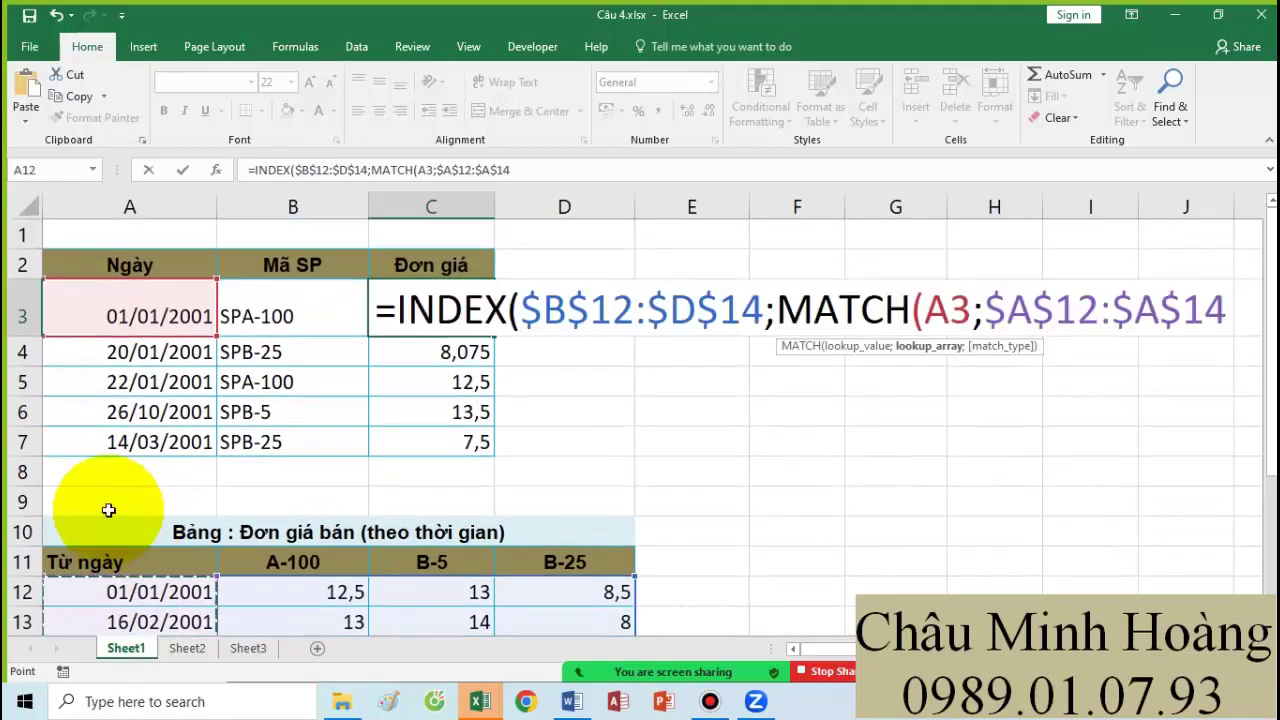
{"action": "type", "text": ";1"}
{"action": "scroll", "coordinate": [108, 510], "scroll_direction": "down", "scroll_amount": 2}
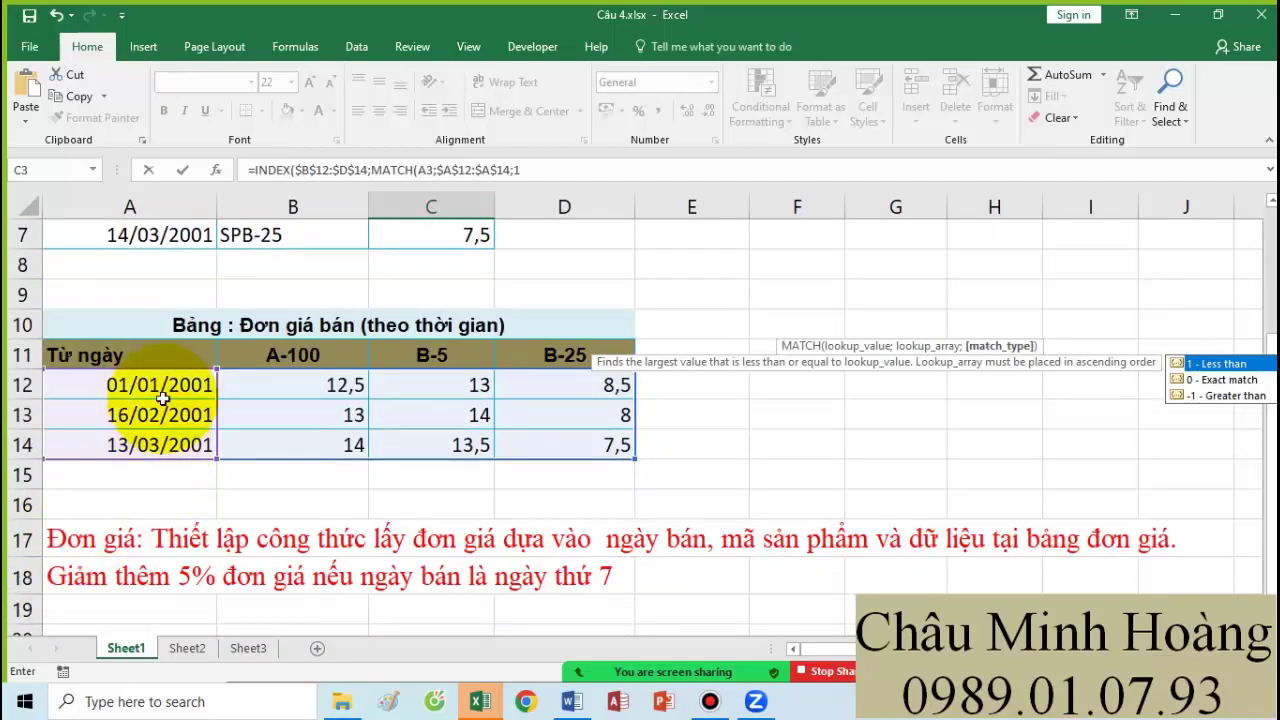
{"action": "scroll", "coordinate": [158, 430], "scroll_direction": "up", "scroll_amount": 2}
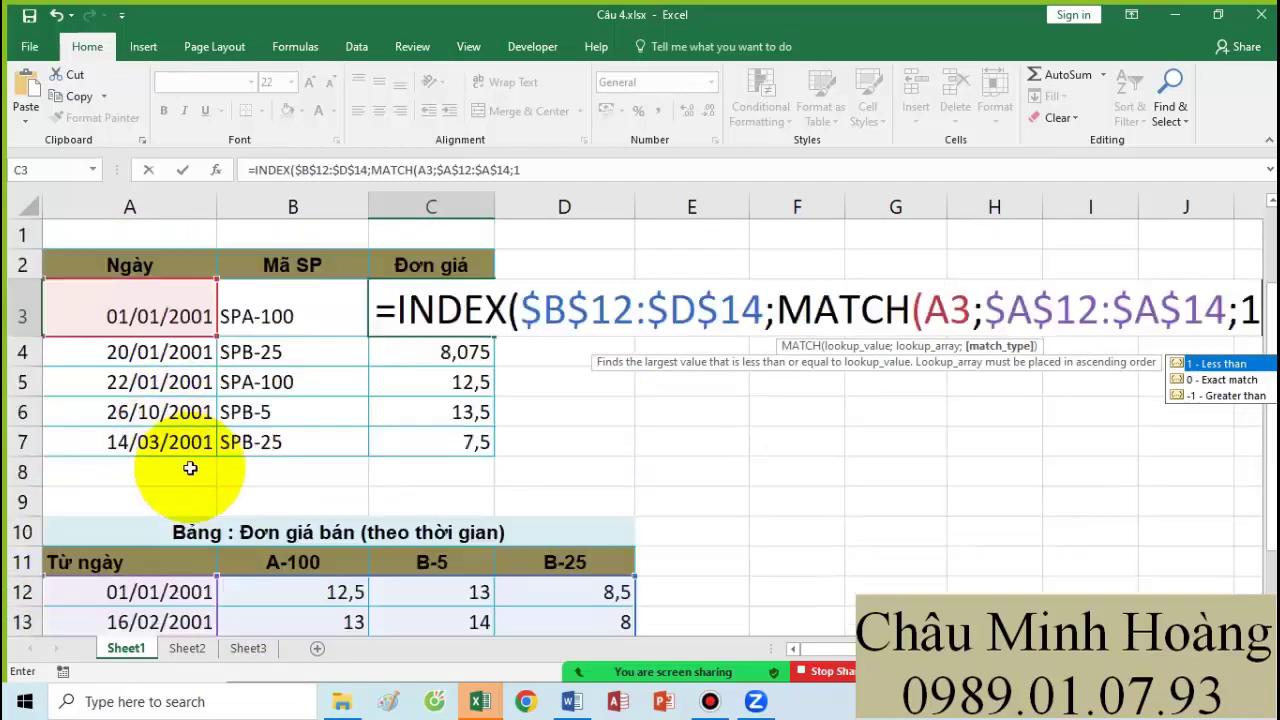
{"action": "type", "text": "1)-"}
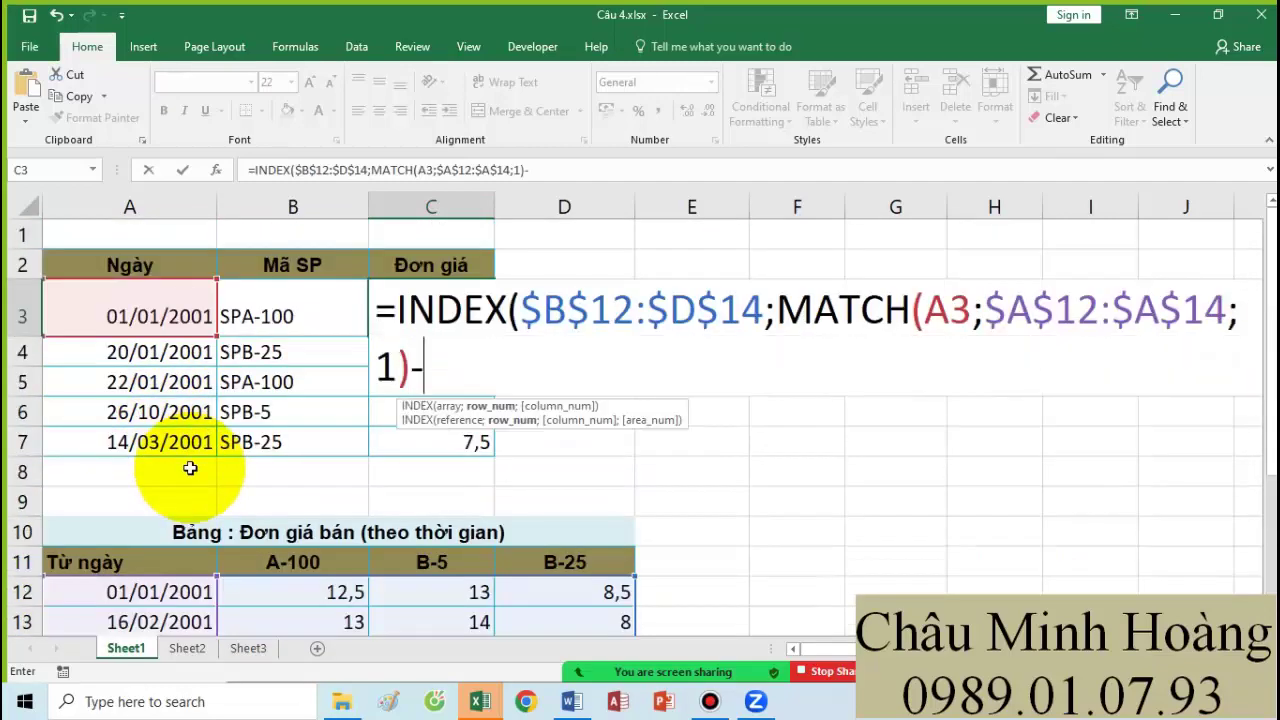
{"action": "key", "text": "BackSpace"}
{"action": "type", "text": ";"}
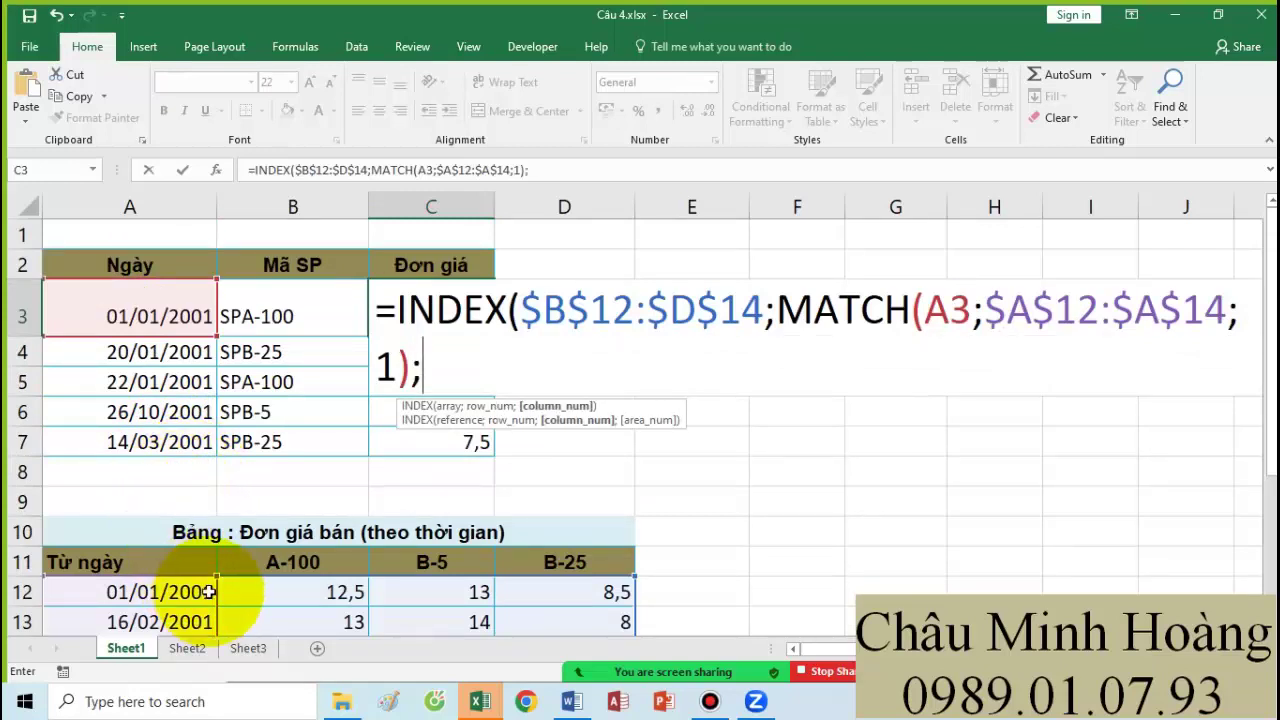
- Begin the column MATCH in C3 with RIGHT(B3;LEN(B3)-2) as its lookup value
{"action": "type", "text": "ma"}
{"action": "key", "text": "Tab"}
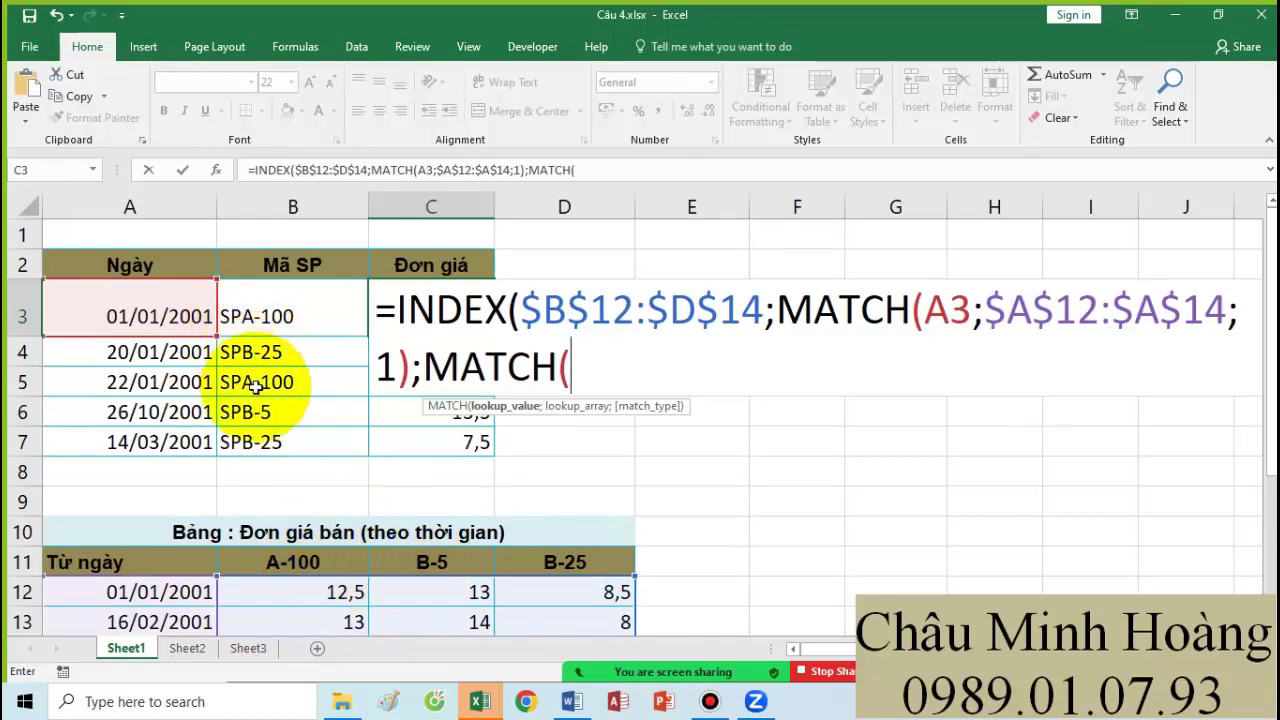
{"action": "type", "text": "ri"}
{"action": "key", "text": "Tab"}
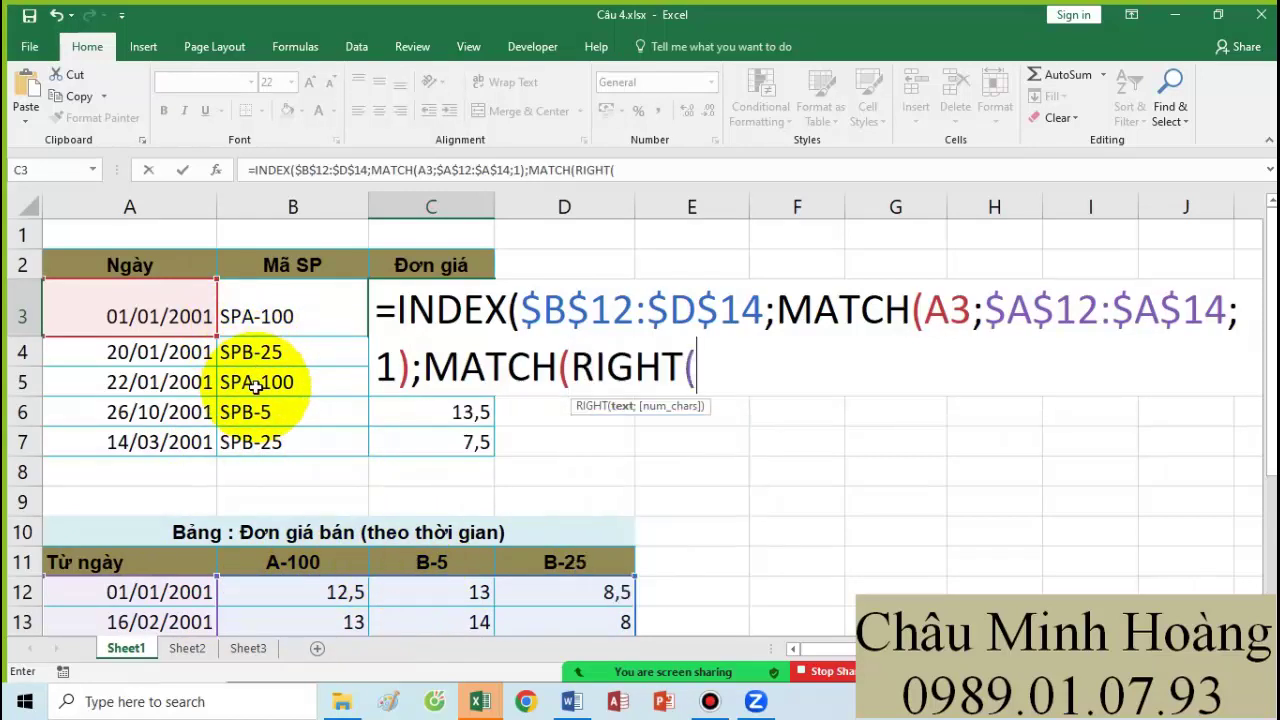
{"action": "left_click", "coordinate": [305, 308]}
{"action": "type", "text": ";"}
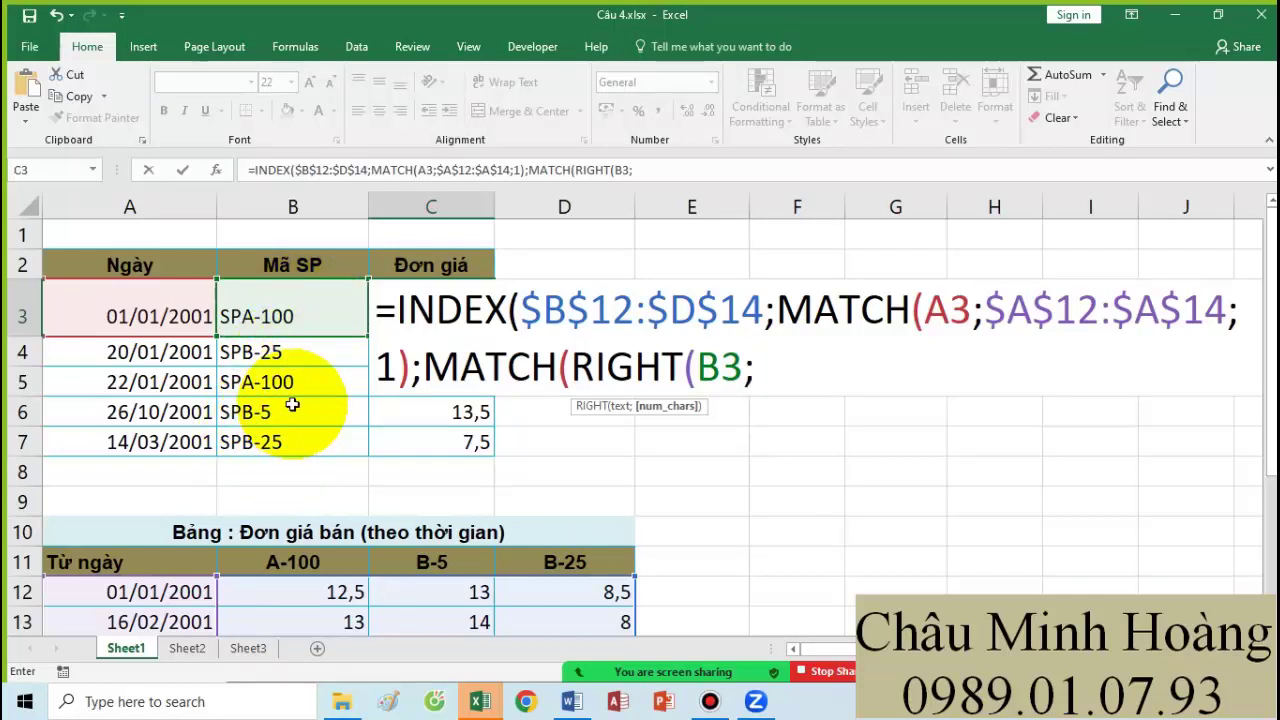
{"action": "type", "text": "len("}
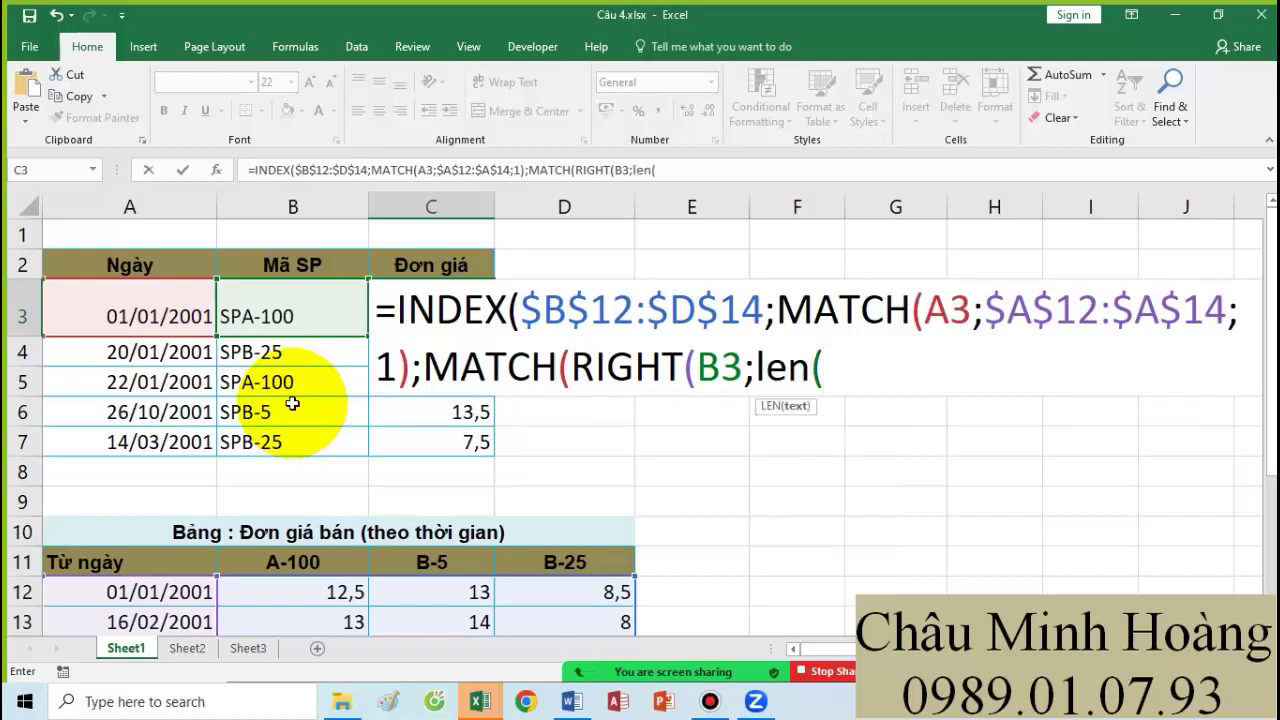
{"action": "left_click", "coordinate": [290, 315]}
{"action": "type", "text": ")-"}
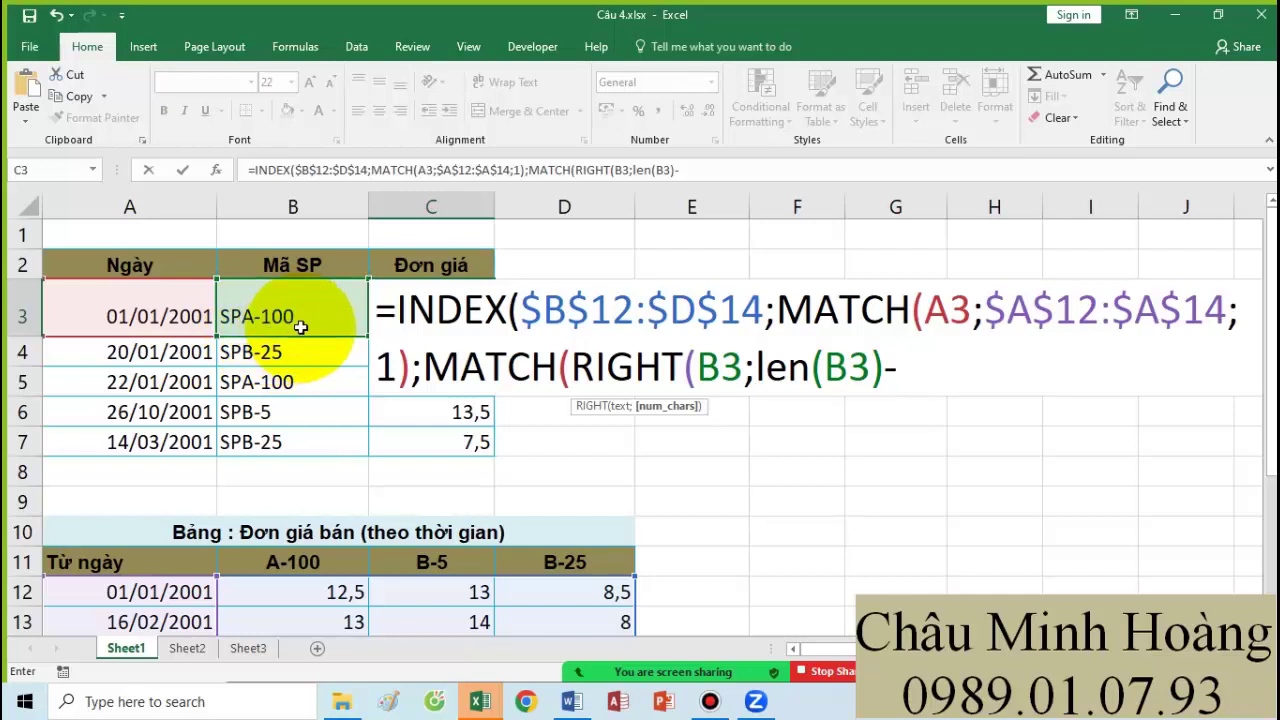
{"action": "type", "text": "2);"}
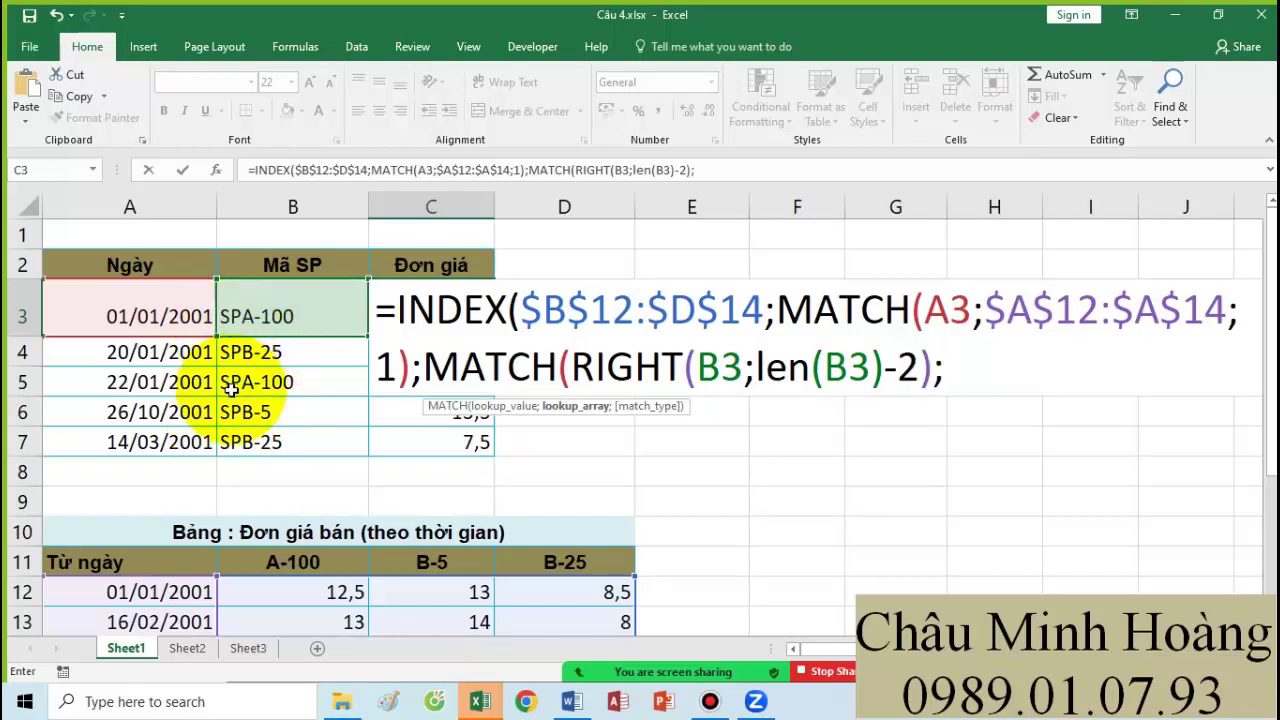
- Complete the column MATCH with lookup array $B$11:$D$11 and exact match 0, and close the INDEX function
{"action": "left_click_drag", "start_coordinate": [288, 562], "coordinate": [544, 567]}
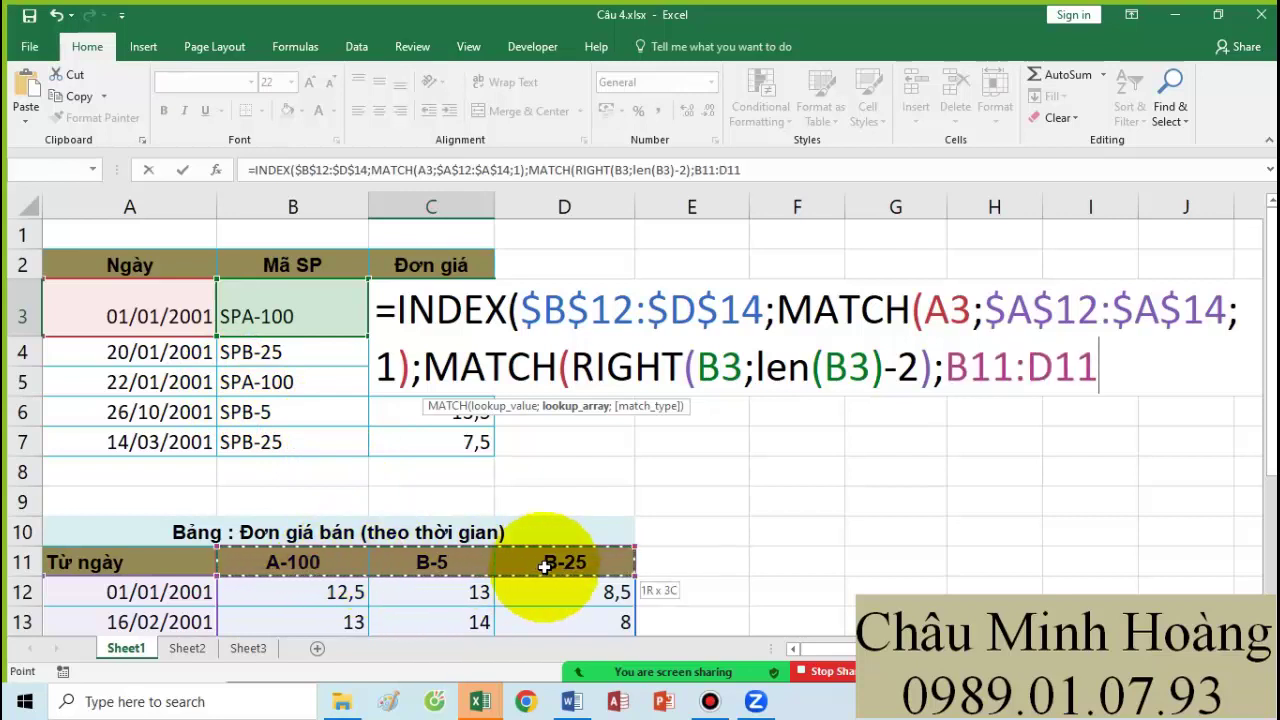
{"action": "key", "text": "F4"}
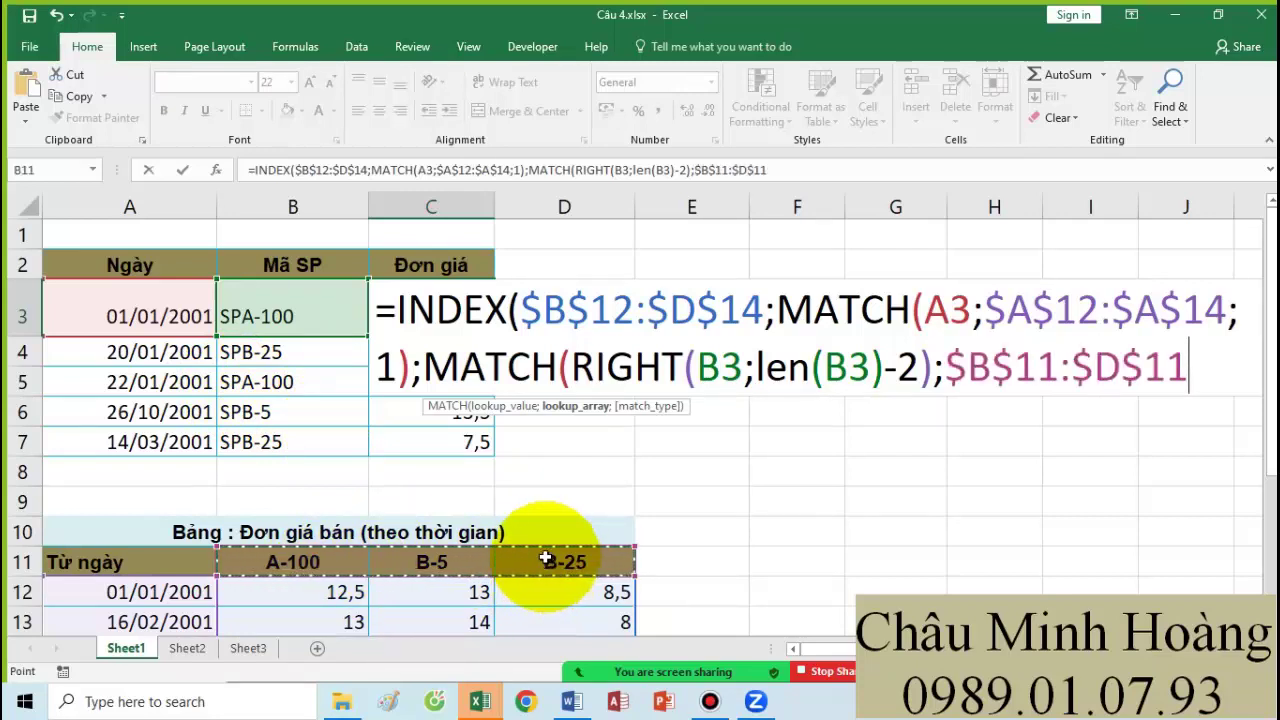
{"action": "type", "text": ";0))"}
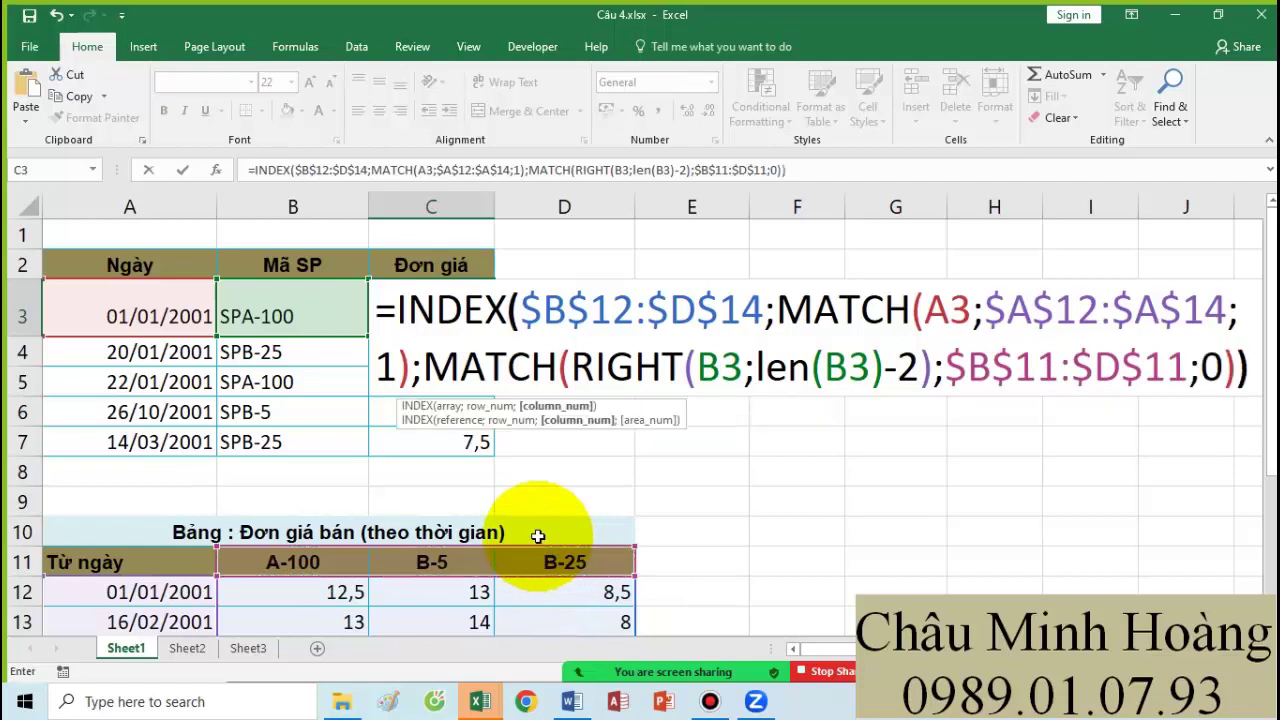
- Commit the INDEX/MATCH price formula in C3, and reopen it to append *if( at its end
{"action": "key", "text": "Return"}
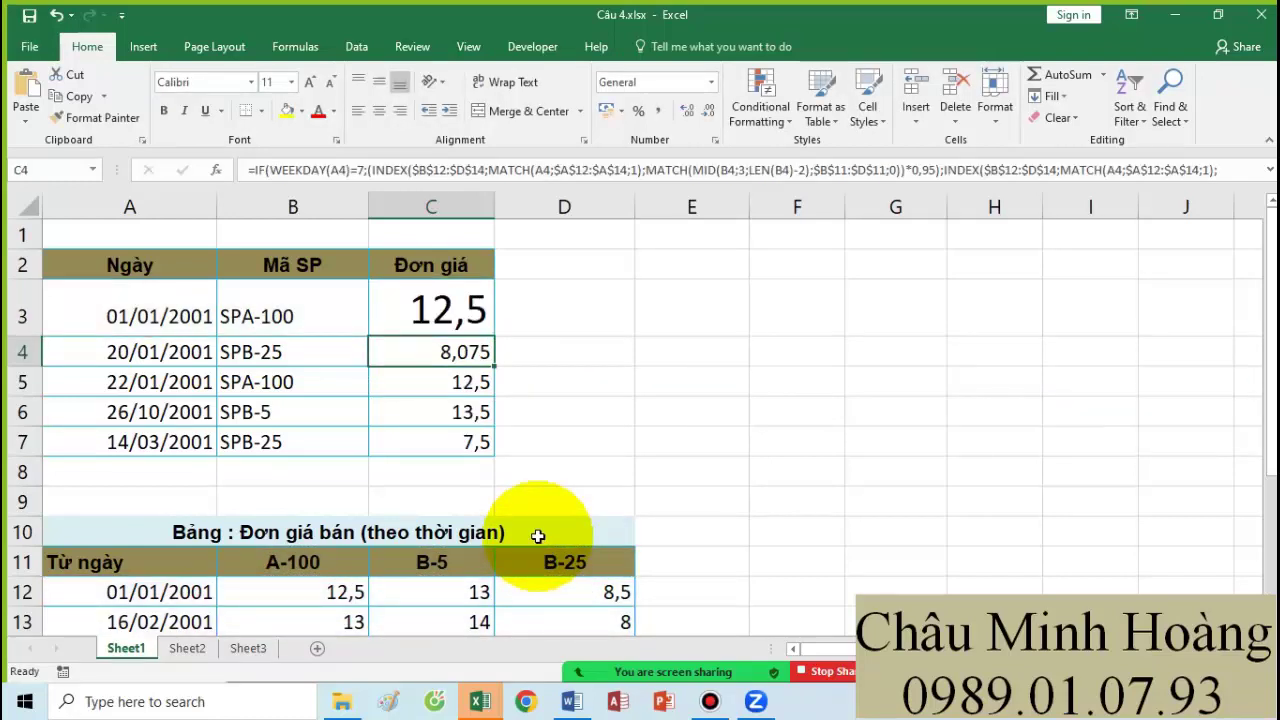
{"action": "double_click", "coordinate": [455, 316]}
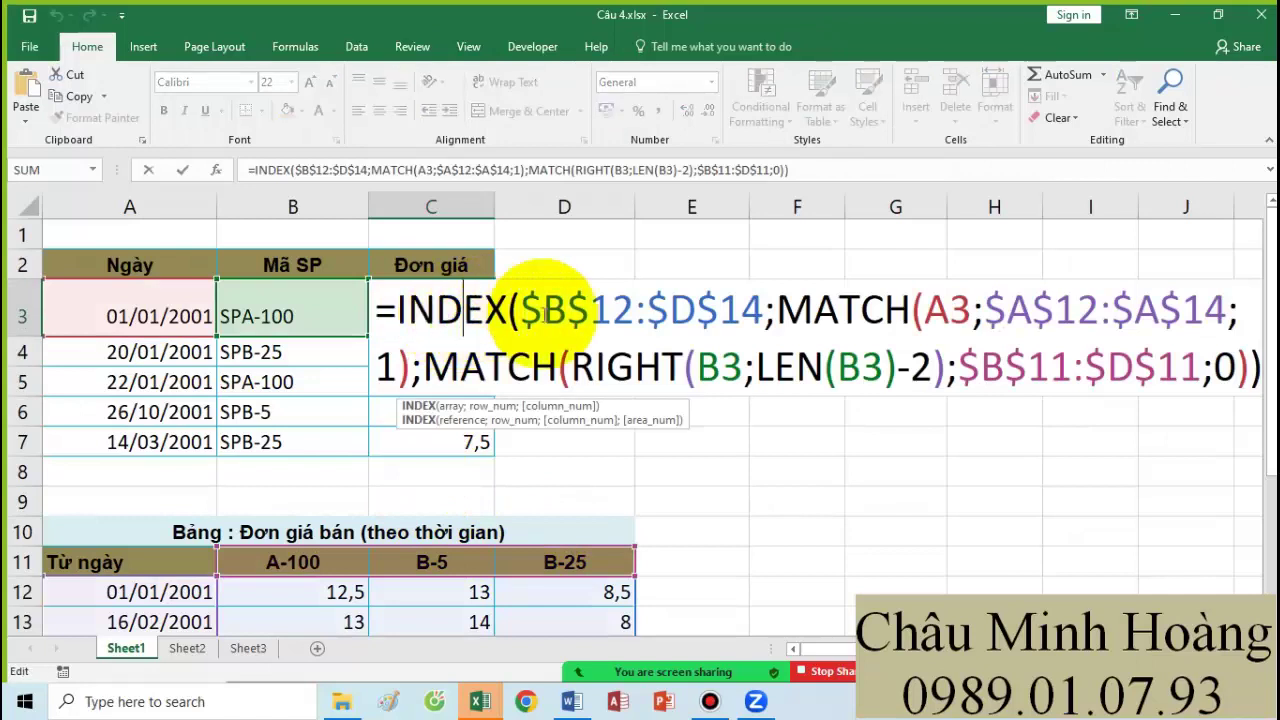
{"action": "left_click", "coordinate": [1260, 360]}
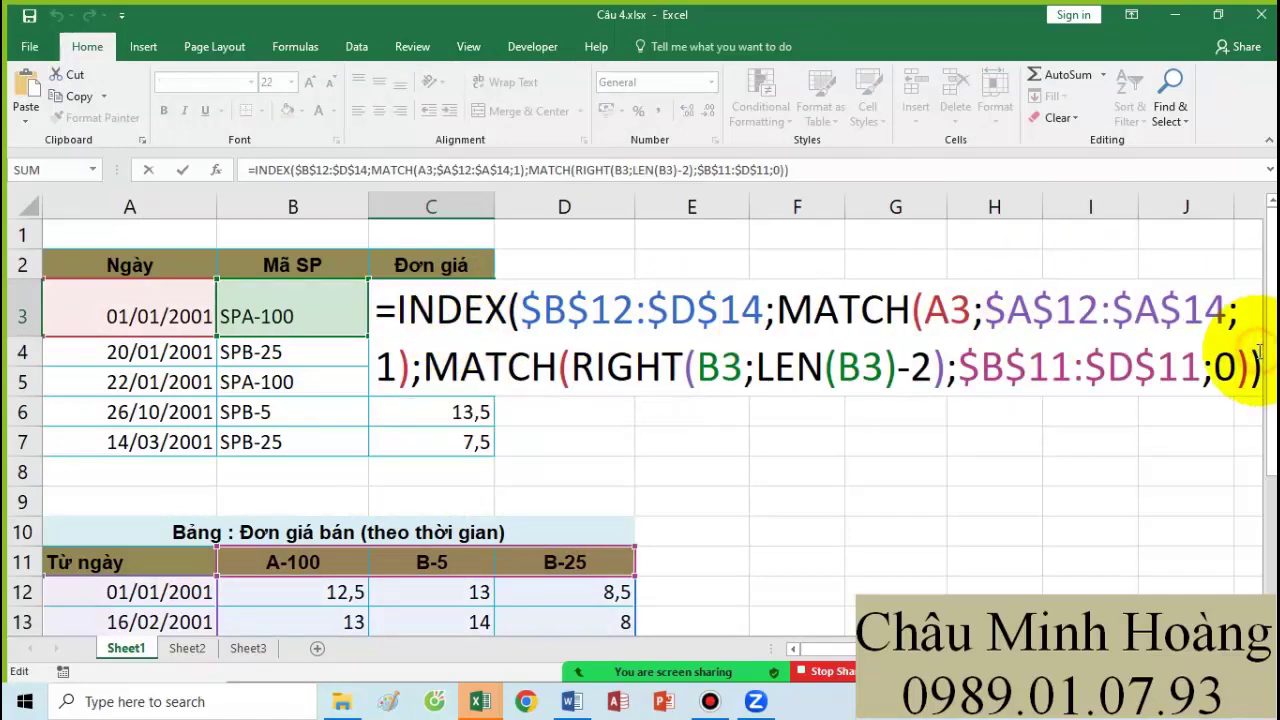
{"action": "type", "text": "*if("}
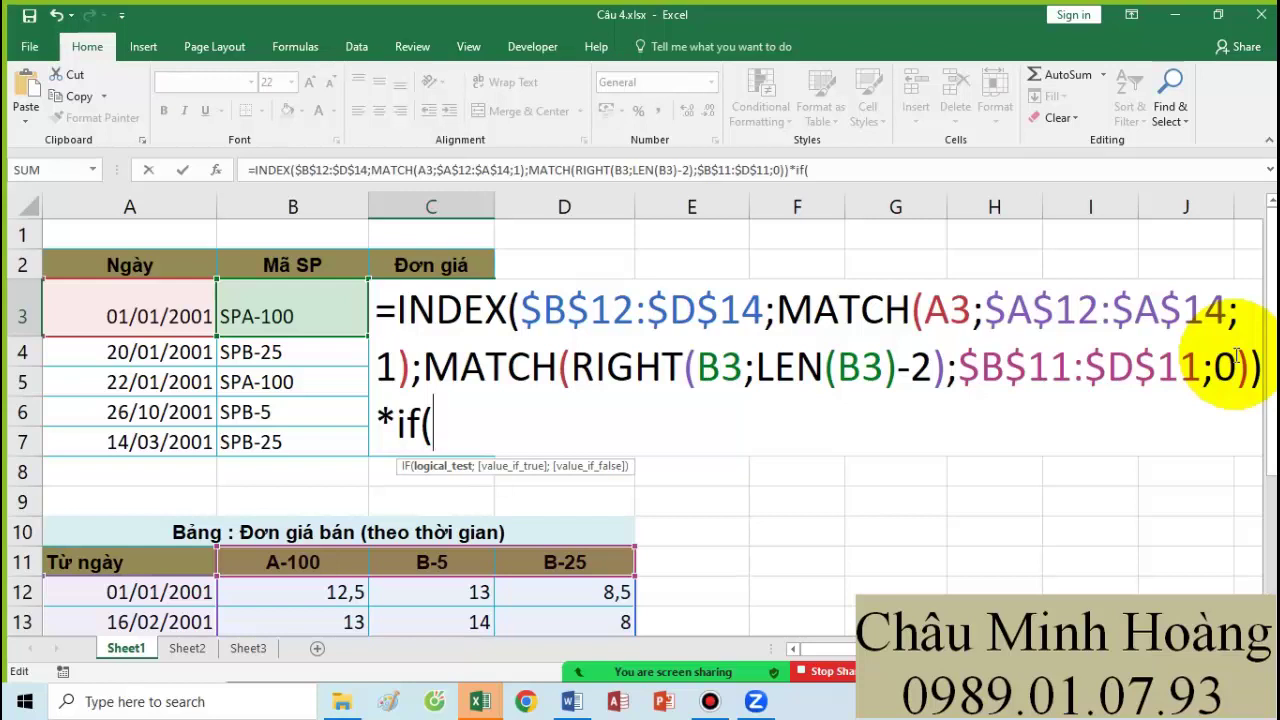
- Add WEEKDAY(A3;1)=7 as the condition of the IF in C3 to test for a Saturday sale date
{"action": "scroll", "coordinate": [1143, 423], "scroll_direction": "down", "scroll_amount": 3}
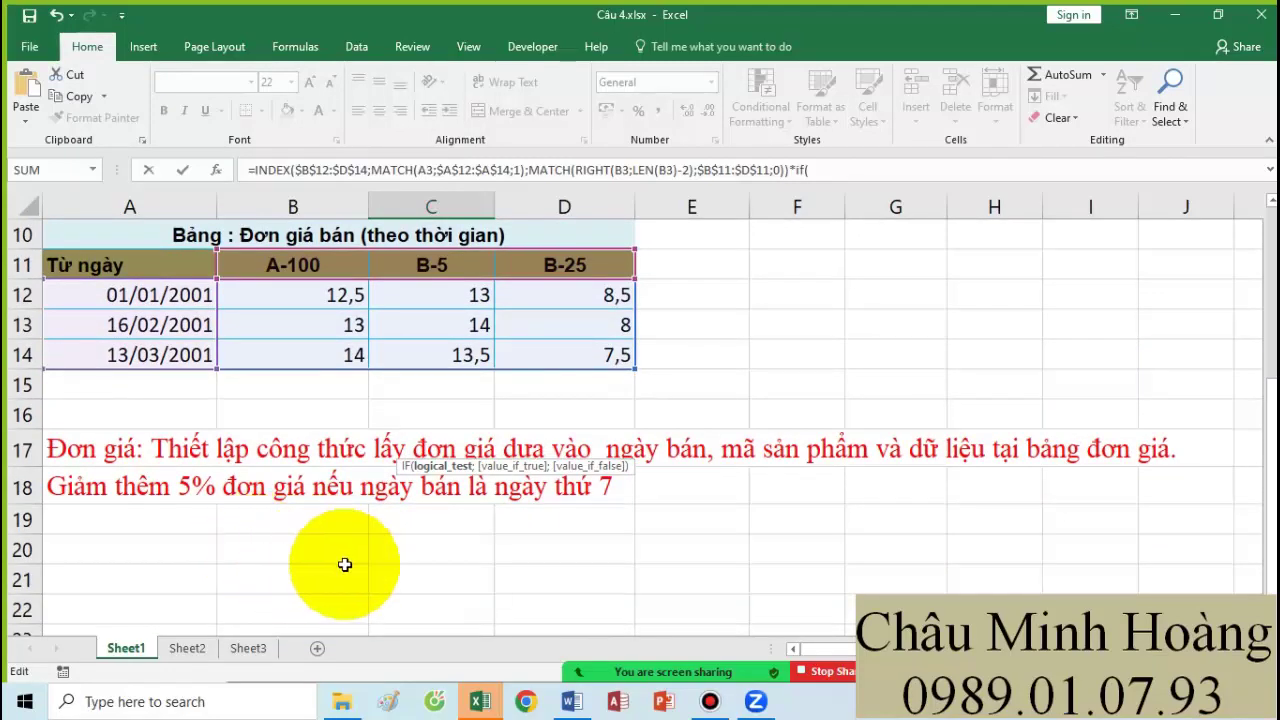
{"action": "scroll", "coordinate": [461, 582], "scroll_direction": "up", "scroll_amount": 3}
{"action": "type", "text": "we"}
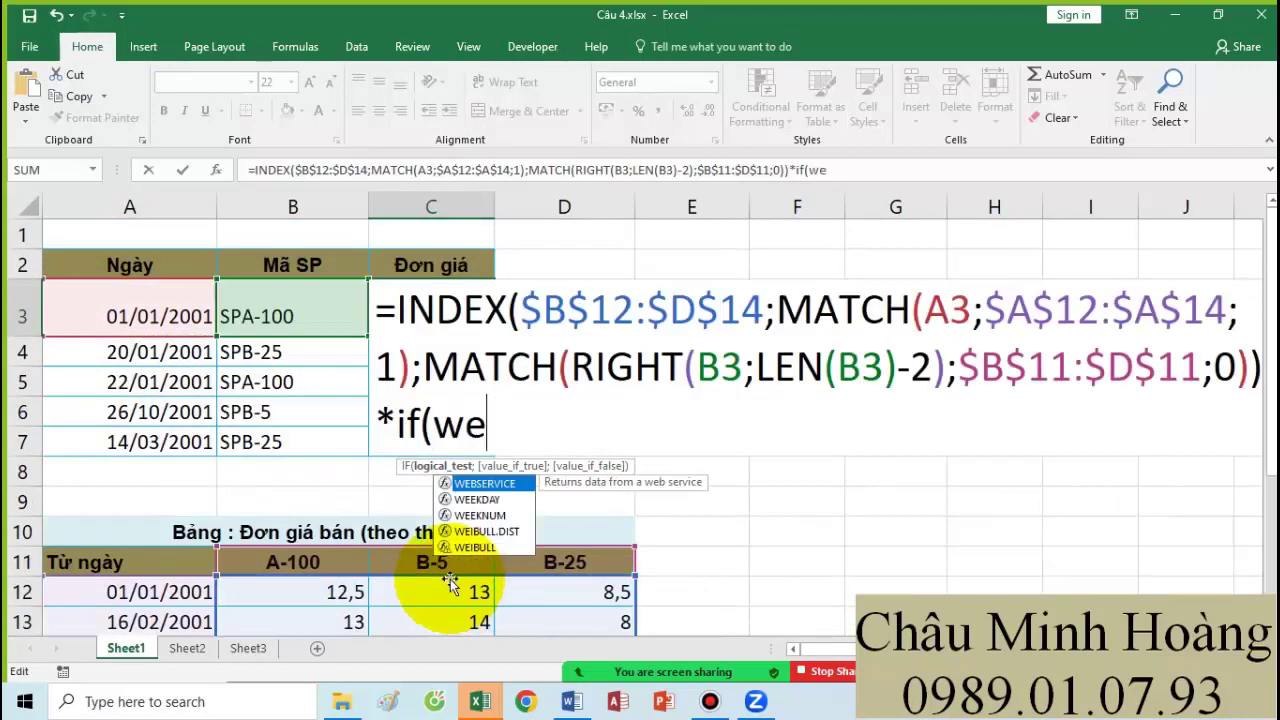
{"action": "type", "text": "ek"}
{"action": "key", "text": "Tab"}
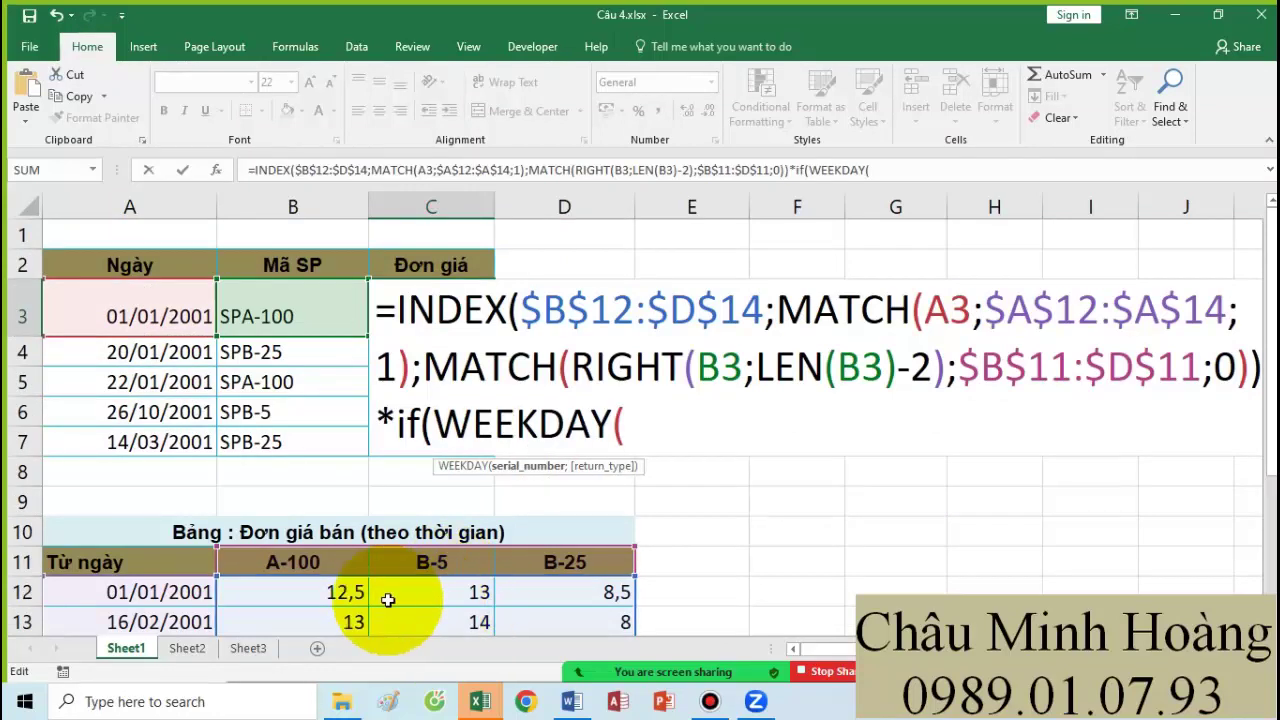
{"action": "left_click", "coordinate": [180, 286]}
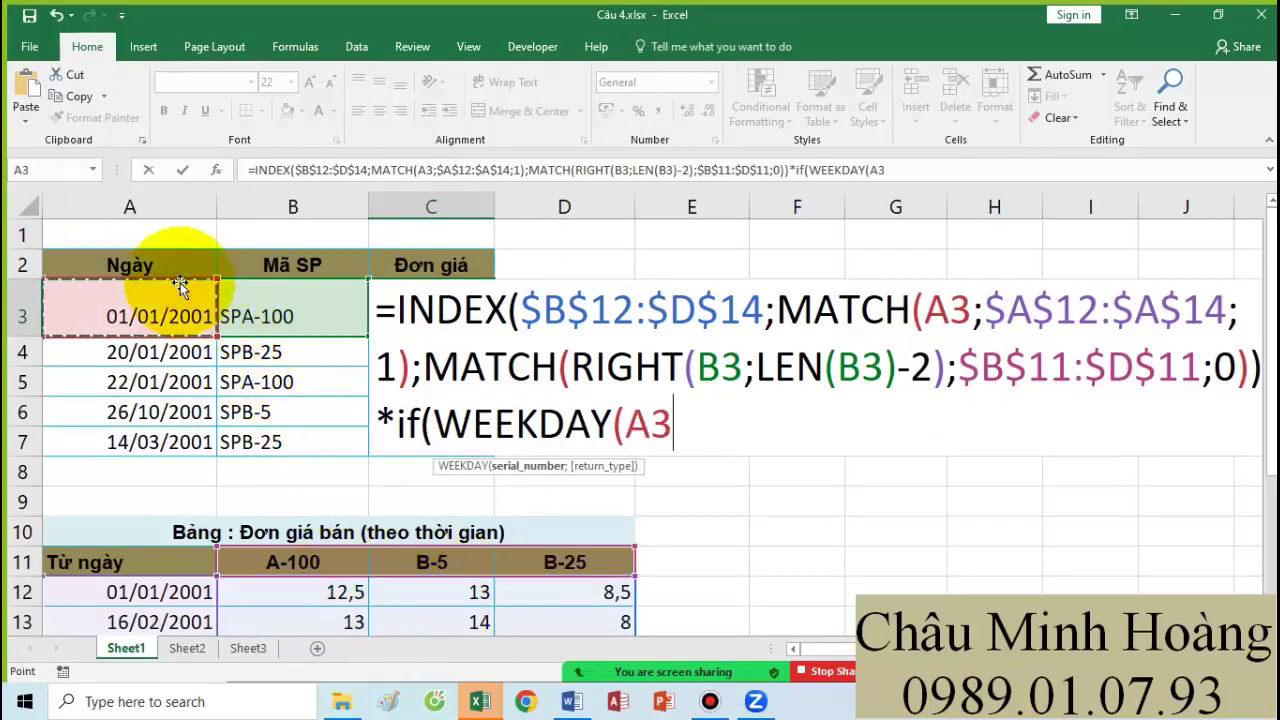
{"action": "type", "text": ";"}
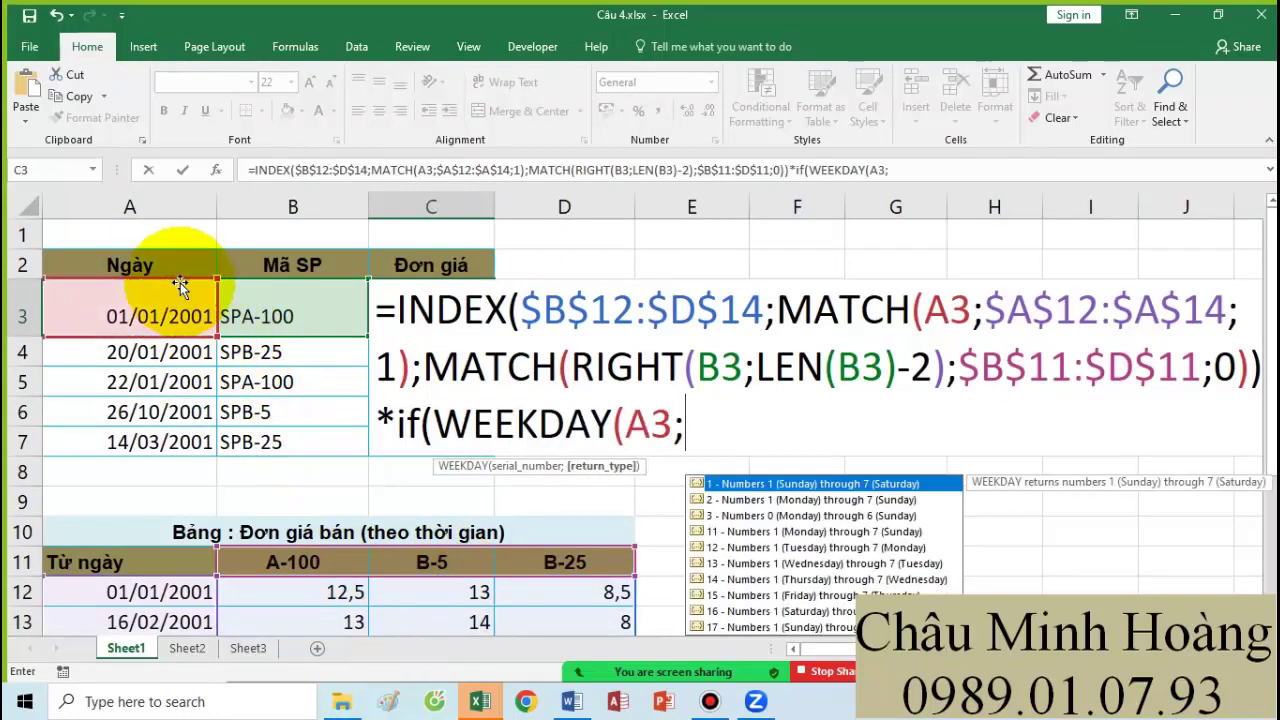
{"action": "type", "text": "1)="}
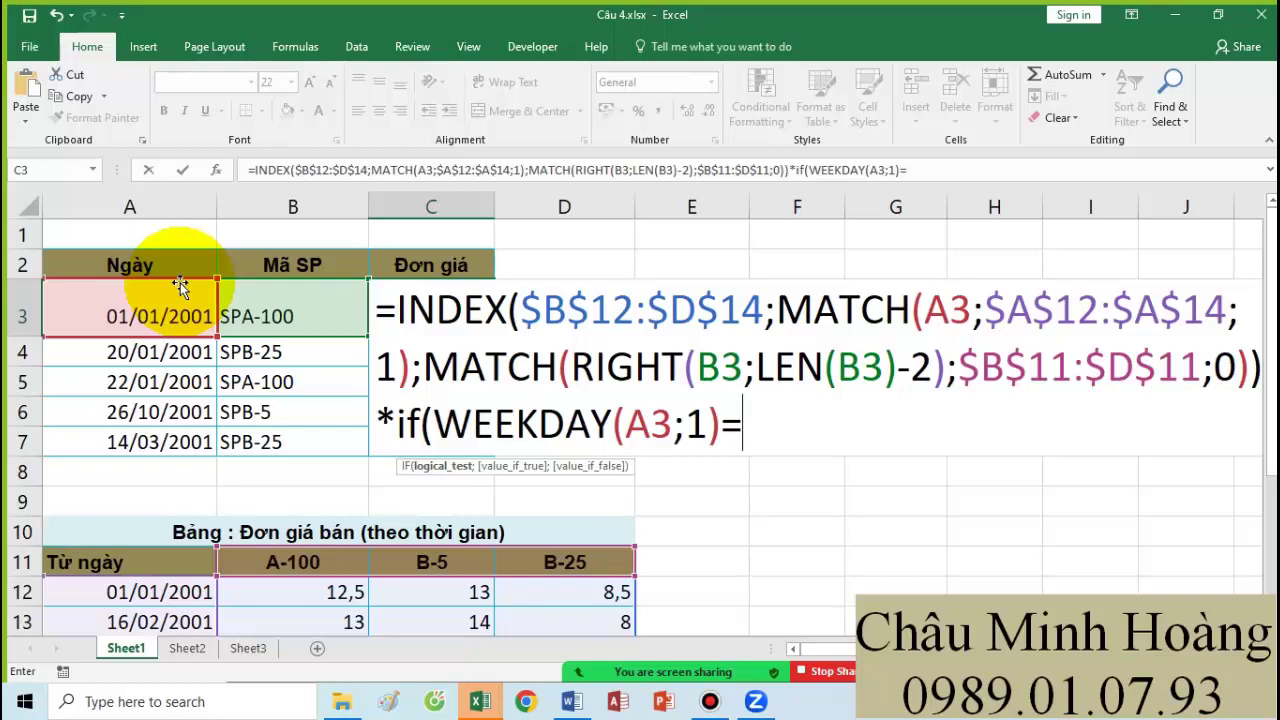
{"action": "scroll", "coordinate": [185, 285], "scroll_direction": "down", "scroll_amount": 3}
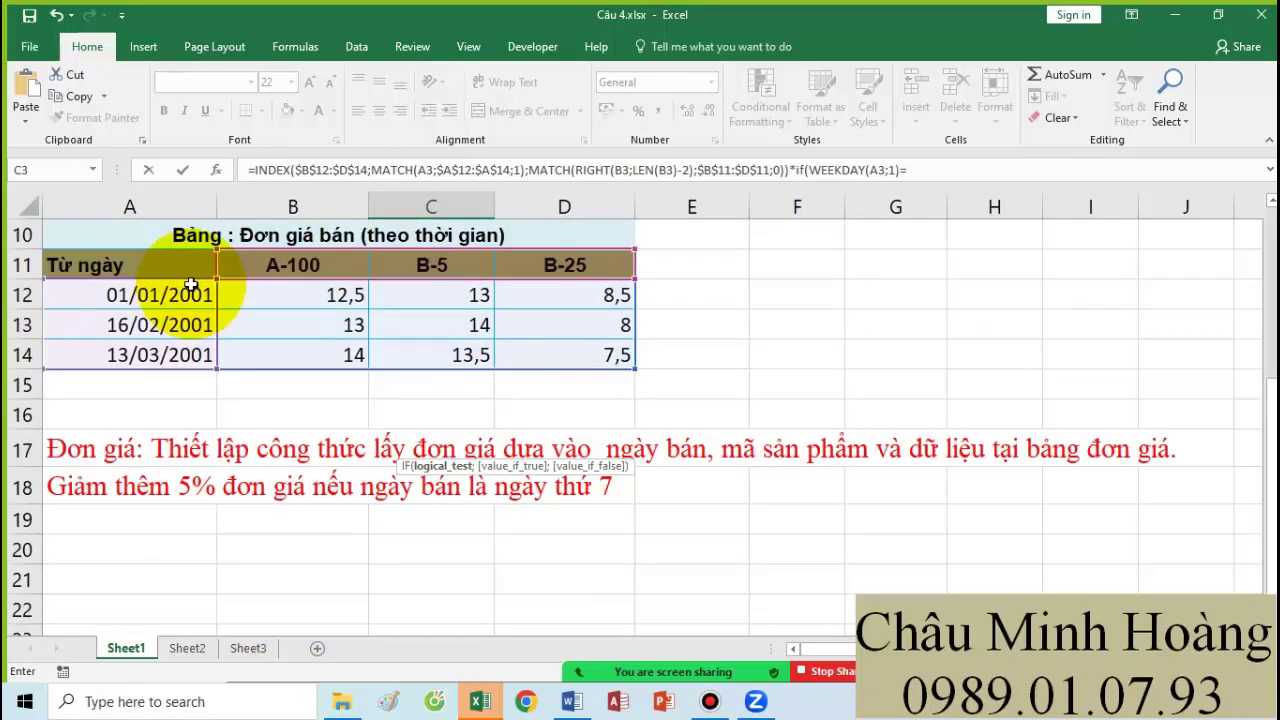
{"action": "scroll", "coordinate": [189, 291], "scroll_direction": "up", "scroll_amount": 3}
{"action": "type", "text": "7;"}
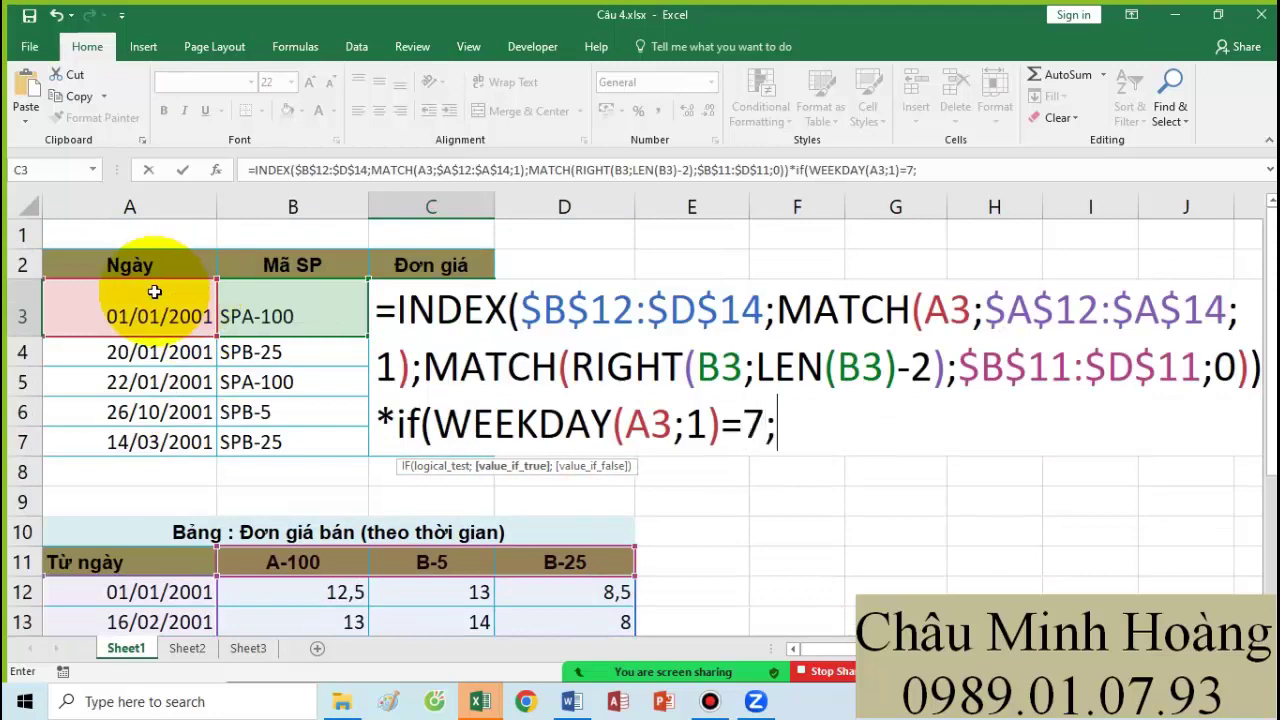
- Complete the IF in C3 with 95% when true and 1 when false, and review both values
{"action": "scroll", "coordinate": [170, 330], "scroll_direction": "down", "scroll_amount": 3}
{"action": "scroll", "coordinate": [341, 580], "scroll_direction": "up", "scroll_amount": 3}
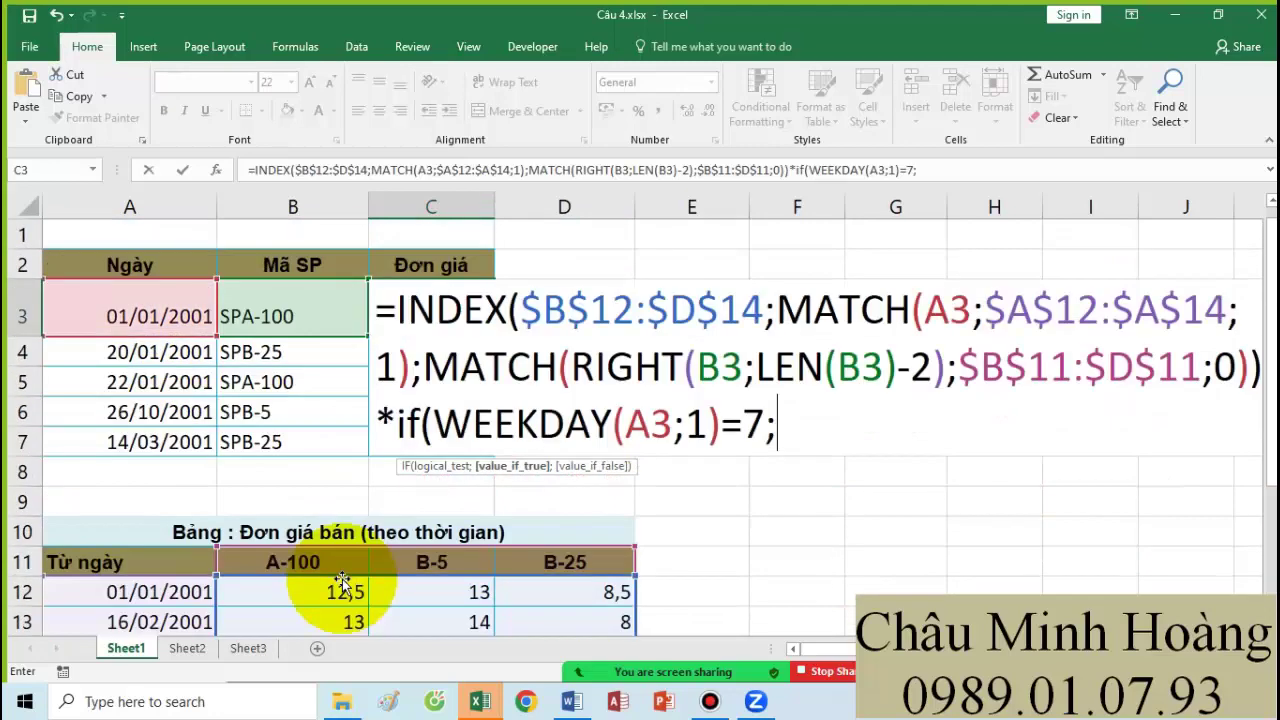
{"action": "type", "text": "95"}
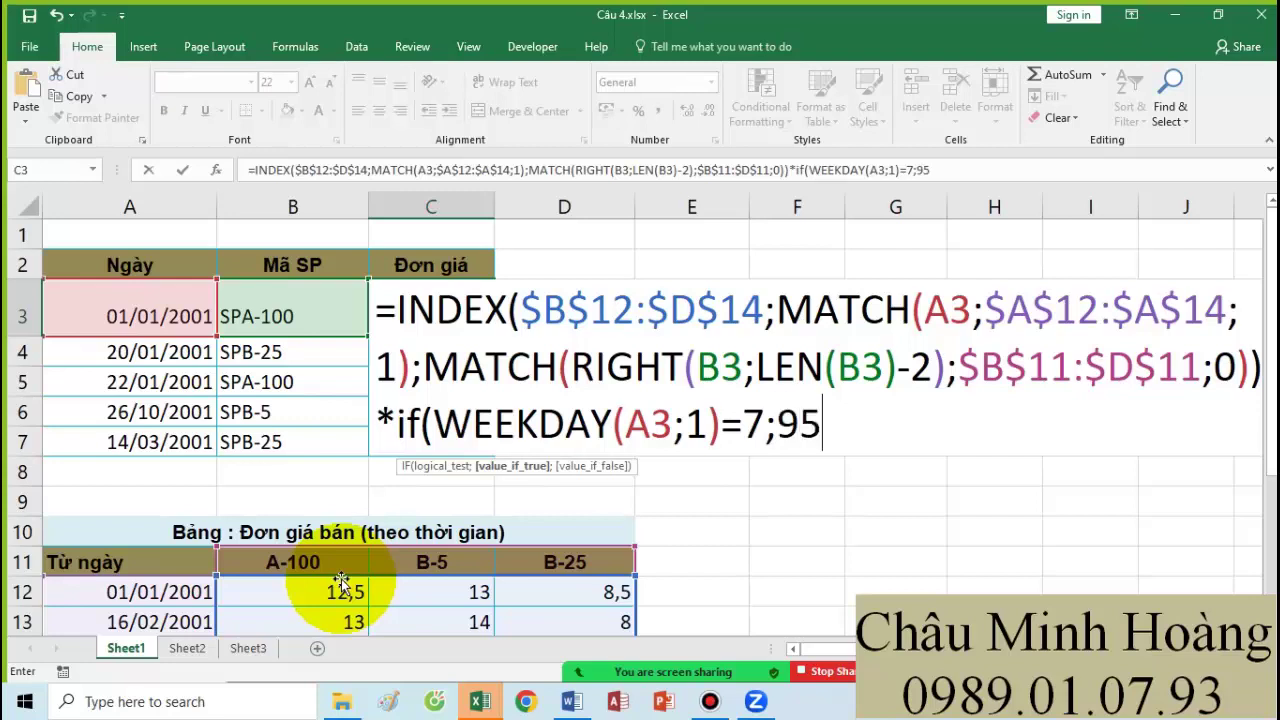
{"action": "type", "text": "%;1)"}
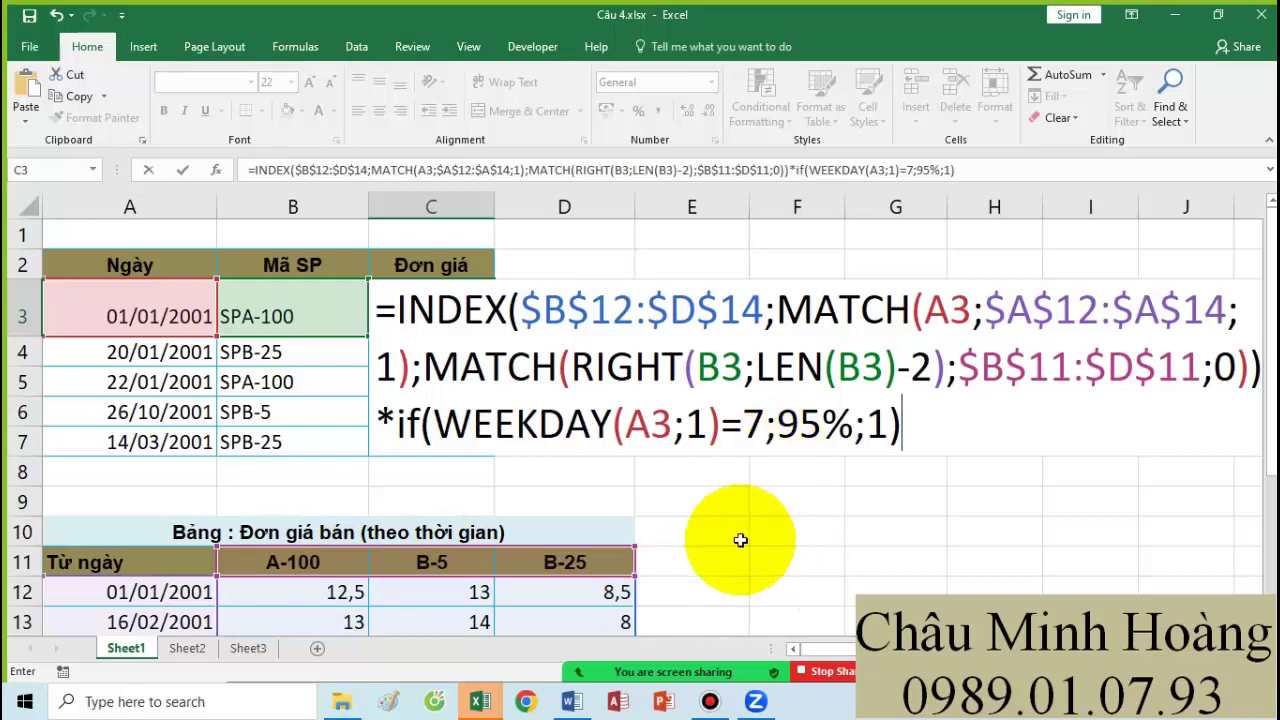
{"action": "double_click", "coordinate": [800, 425]}
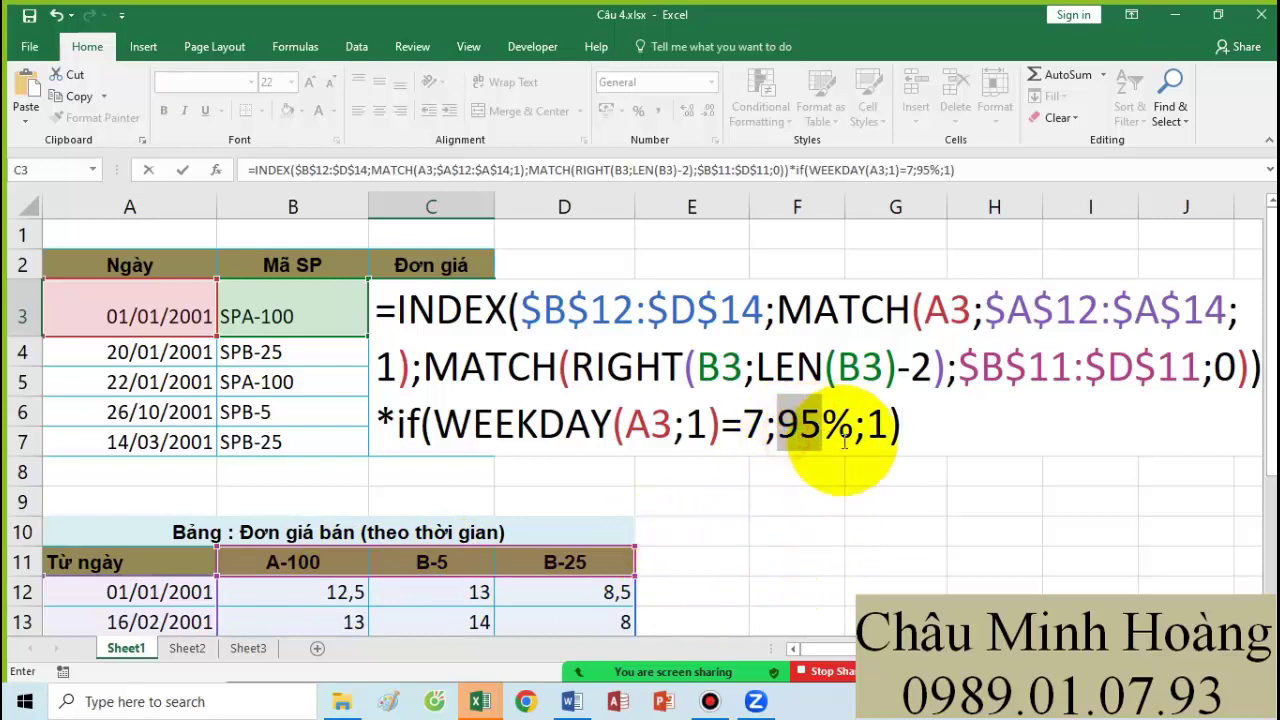
{"action": "double_click", "coordinate": [880, 430]}
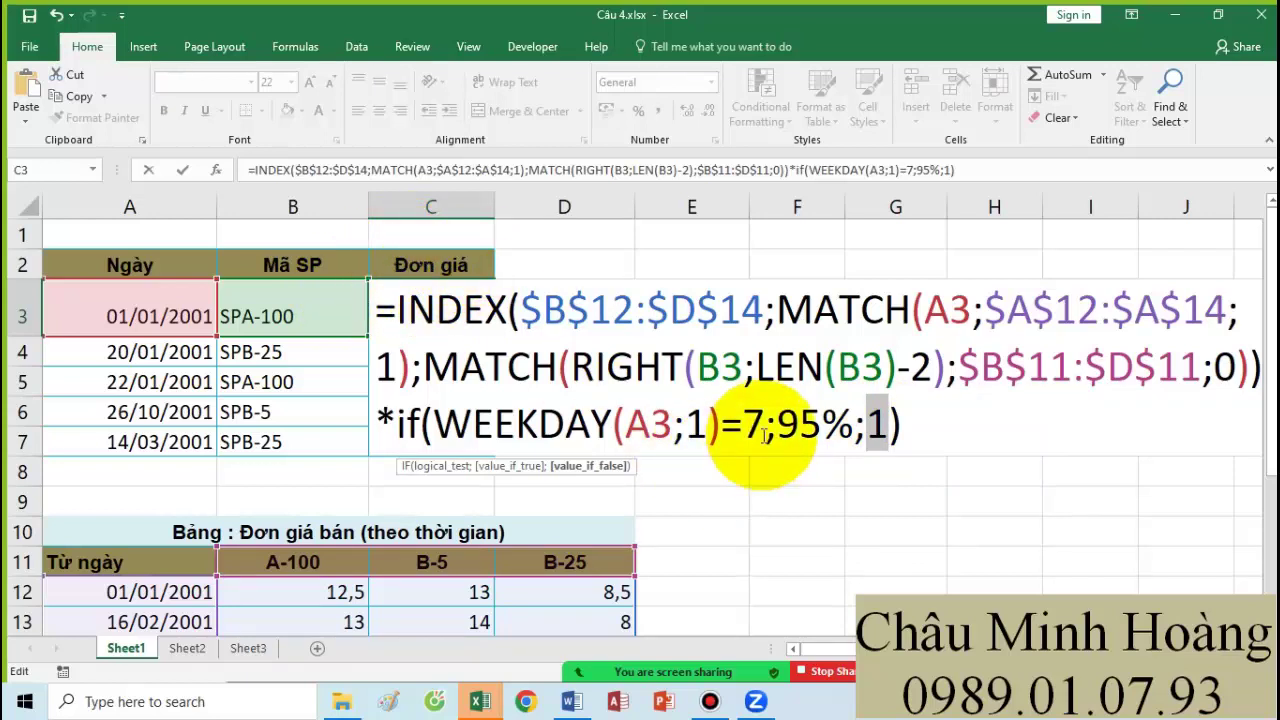
{"action": "double_click", "coordinate": [799, 427]}
- Copy the whole C3 formula without its equals sign, commit the cell, and paste the formula under Câu 4 in the Word document
{"action": "left_click_drag", "start_coordinate": [918, 432], "coordinate": [390, 310]}
{"action": "key", "text": "Return"}
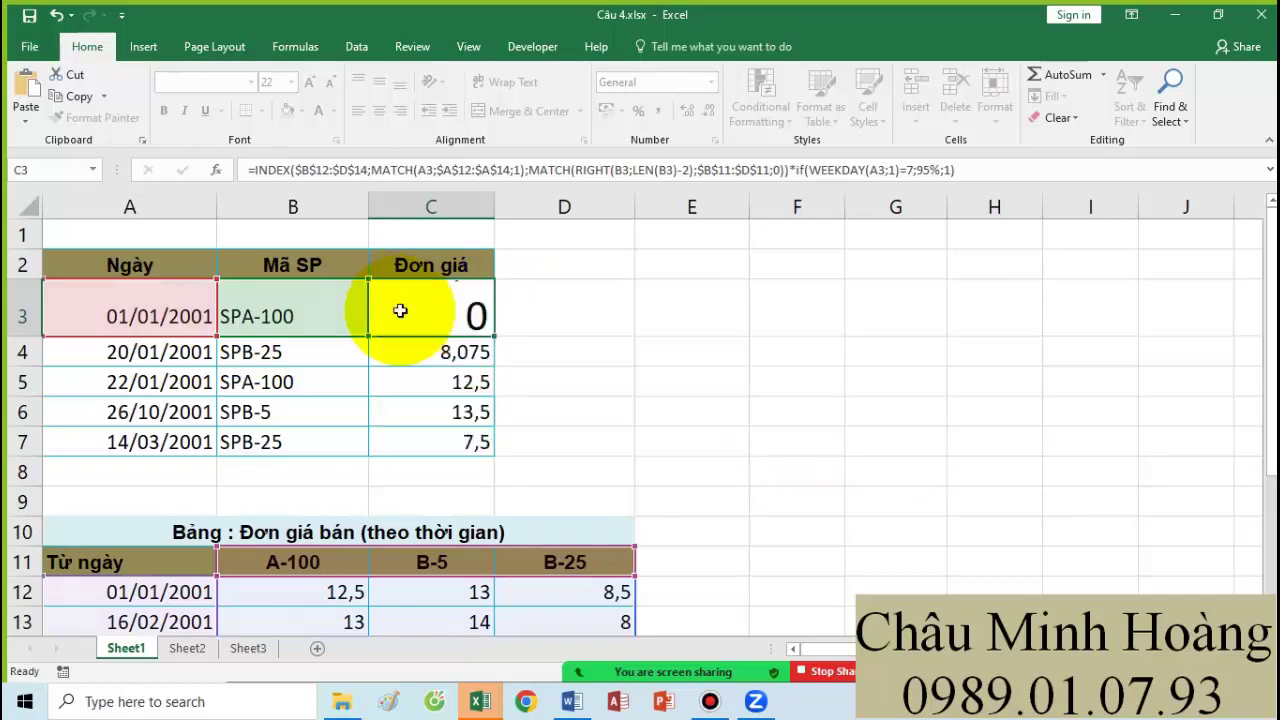
{"action": "left_click", "coordinate": [570, 703]}
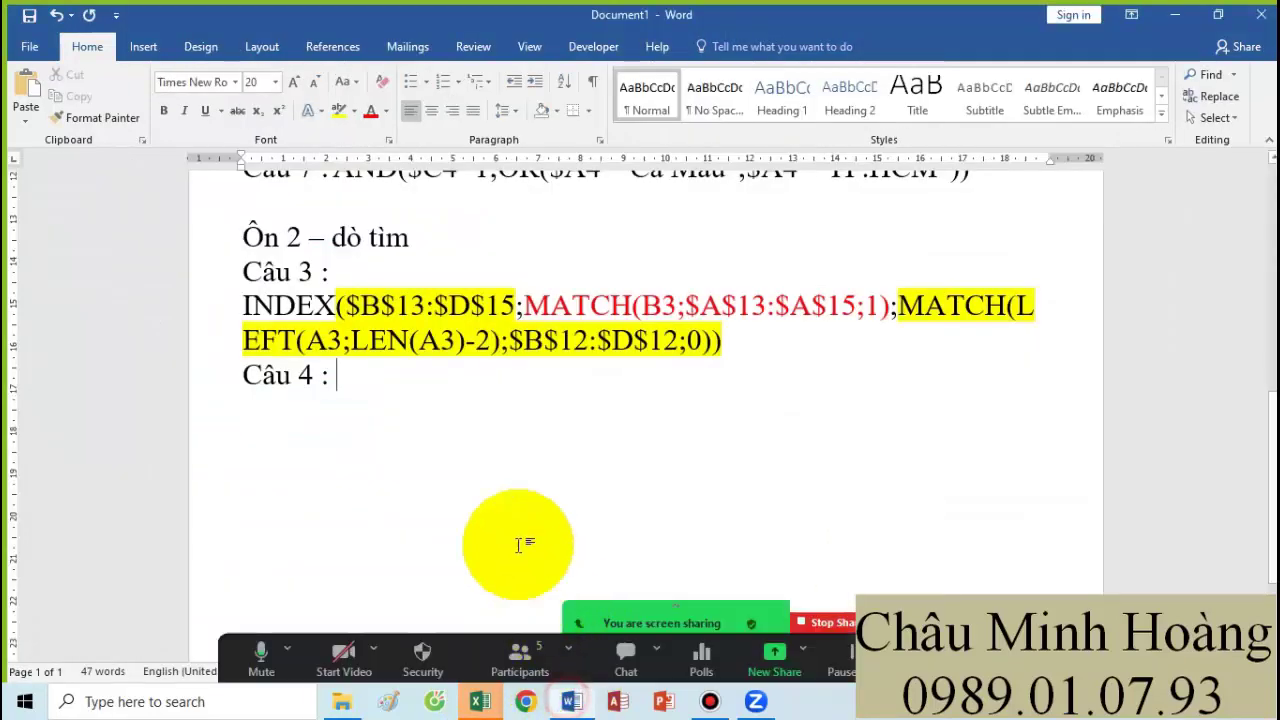
{"action": "key", "text": "ctrl+v"}
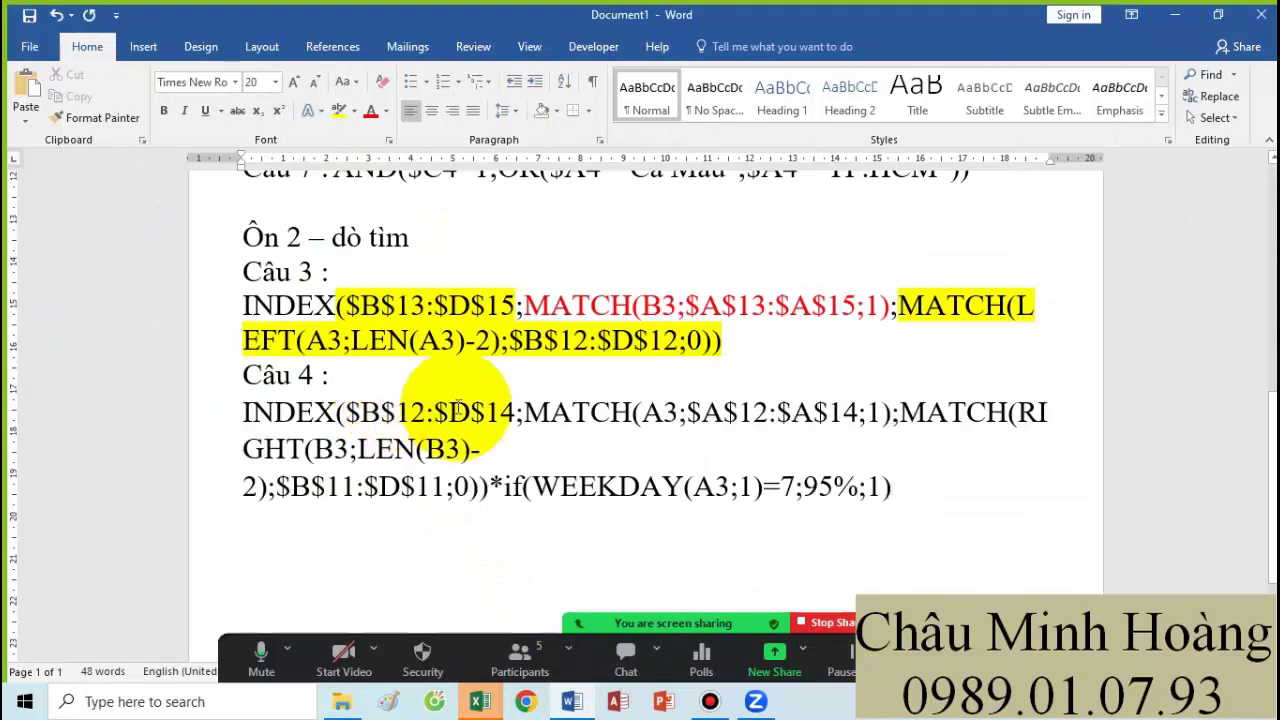
- In the Câu 4 formula, highlight ($B$12:$D$14 and the second MATCH in yellow, and colour the first MATCH red
{"action": "left_click_drag", "start_coordinate": [337, 412], "coordinate": [925, 412]}
{"action": "left_click", "coordinate": [339, 110]}
{"action": "left_click", "coordinate": [370, 110]}
{"action": "left_click_drag", "start_coordinate": [723, 444], "coordinate": [484, 484]}
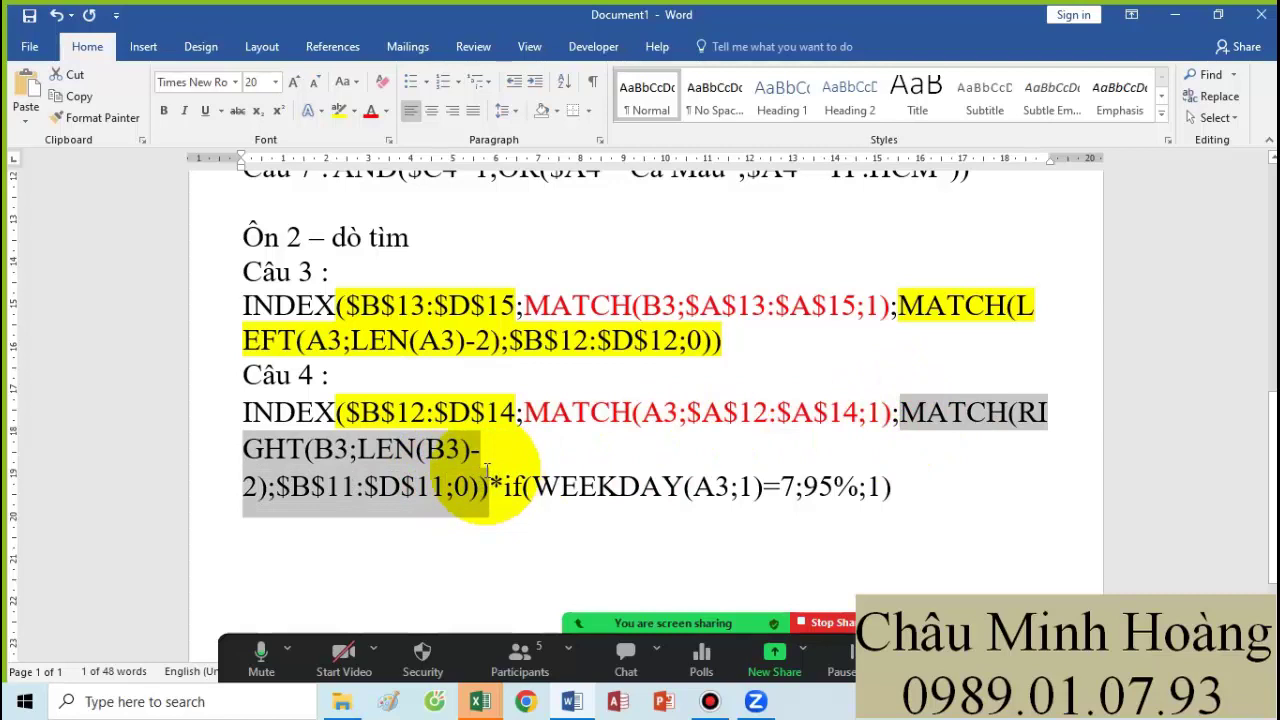
{"action": "left_click", "coordinate": [340, 111]}
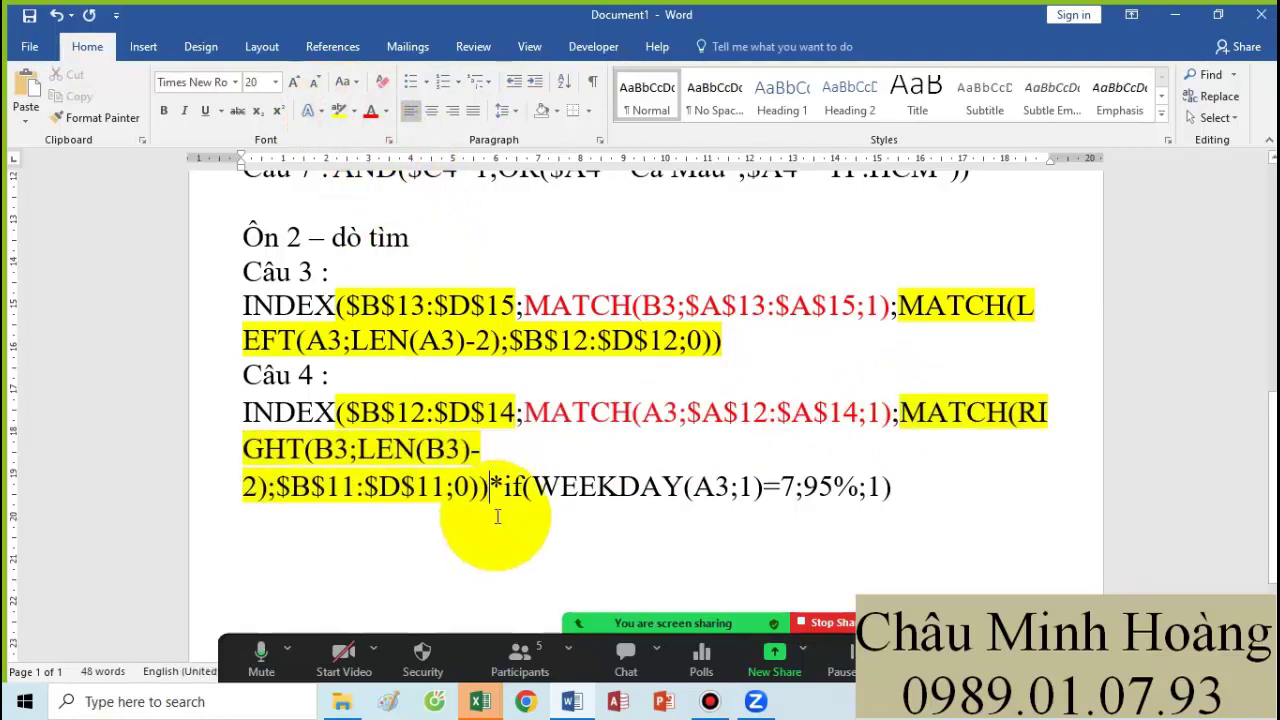
- Colour the if(WEEKDAY(A3;1)=7;95%;1) part of the Câu 4 formula red
{"action": "left_click", "coordinate": [507, 487]}
{"action": "mouse_move", "coordinate": [490, 487]}
{"action": "left_mouse_down"}
{"action": "mouse_move", "coordinate": [914, 490]}
{"action": "mouse_move", "coordinate": [507, 487]}
{"action": "left_mouse_up"}
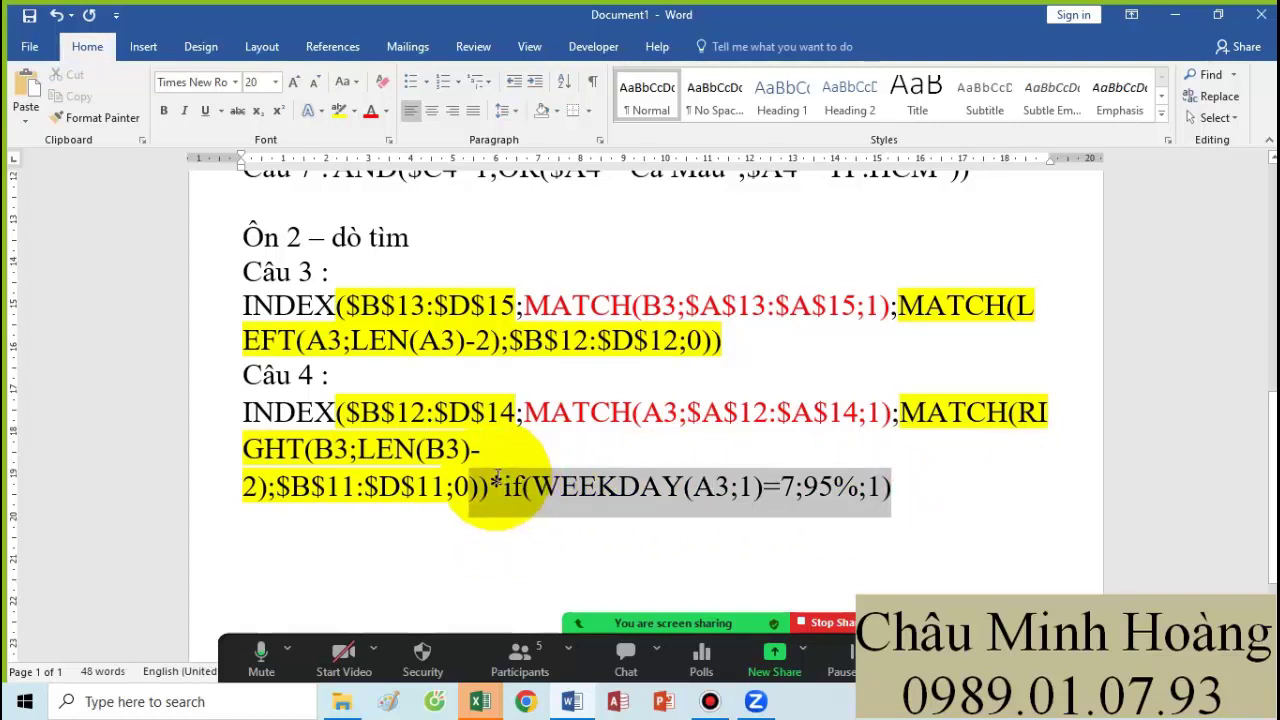
{"action": "left_click_drag", "start_coordinate": [498, 490], "coordinate": [500, 490]}
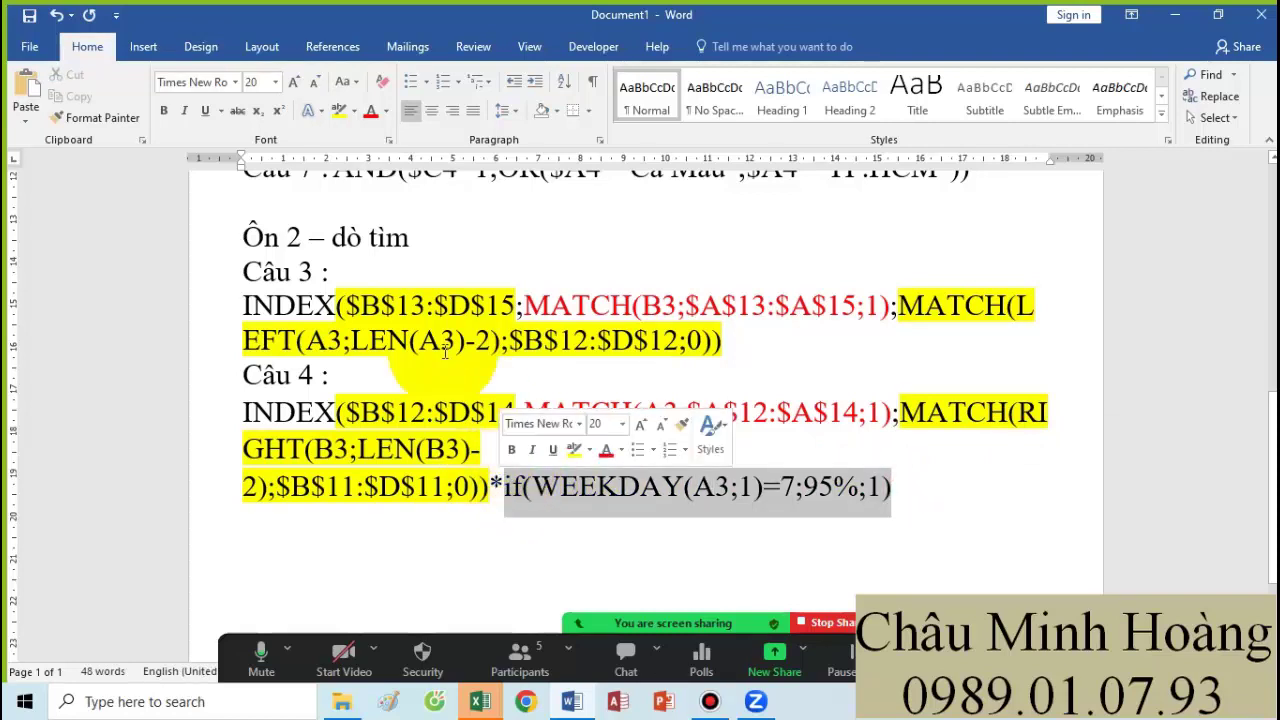
{"action": "left_click", "coordinate": [370, 113]}
- Add the line "Câu 5 :" below the Câu 4 formula
{"action": "left_click", "coordinate": [271, 551]}
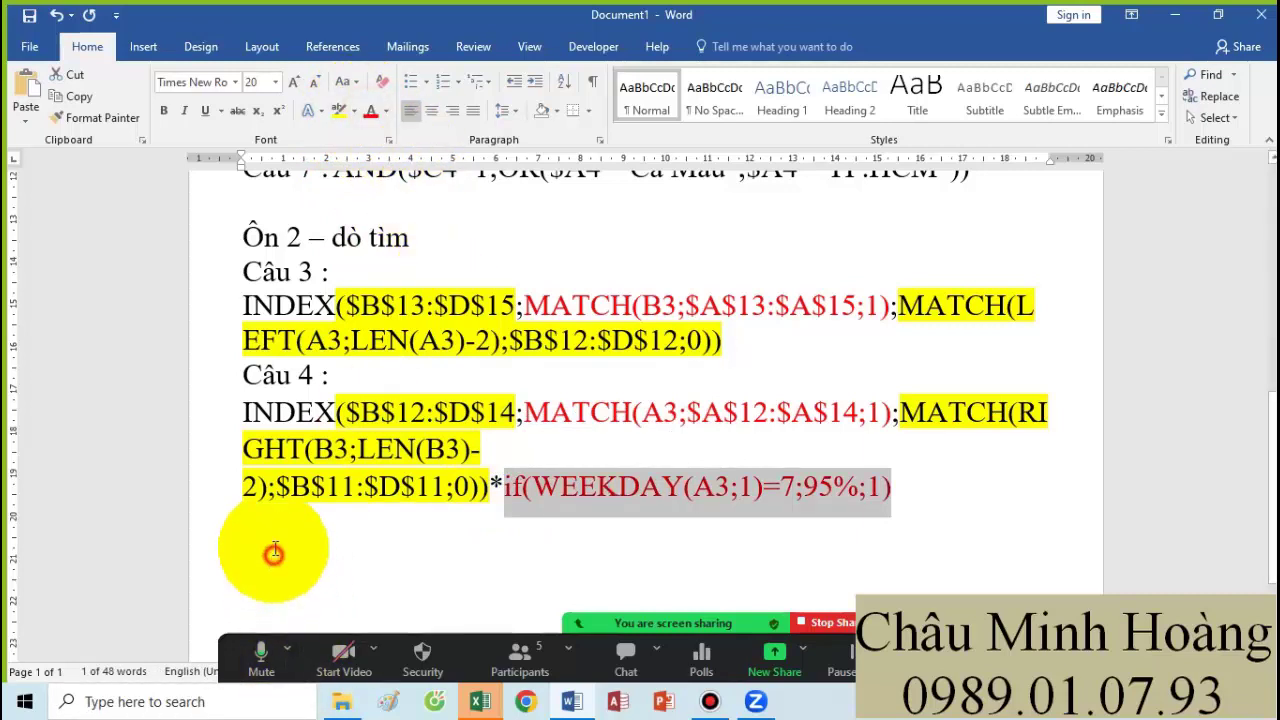
{"action": "type", "text": "Câu"}
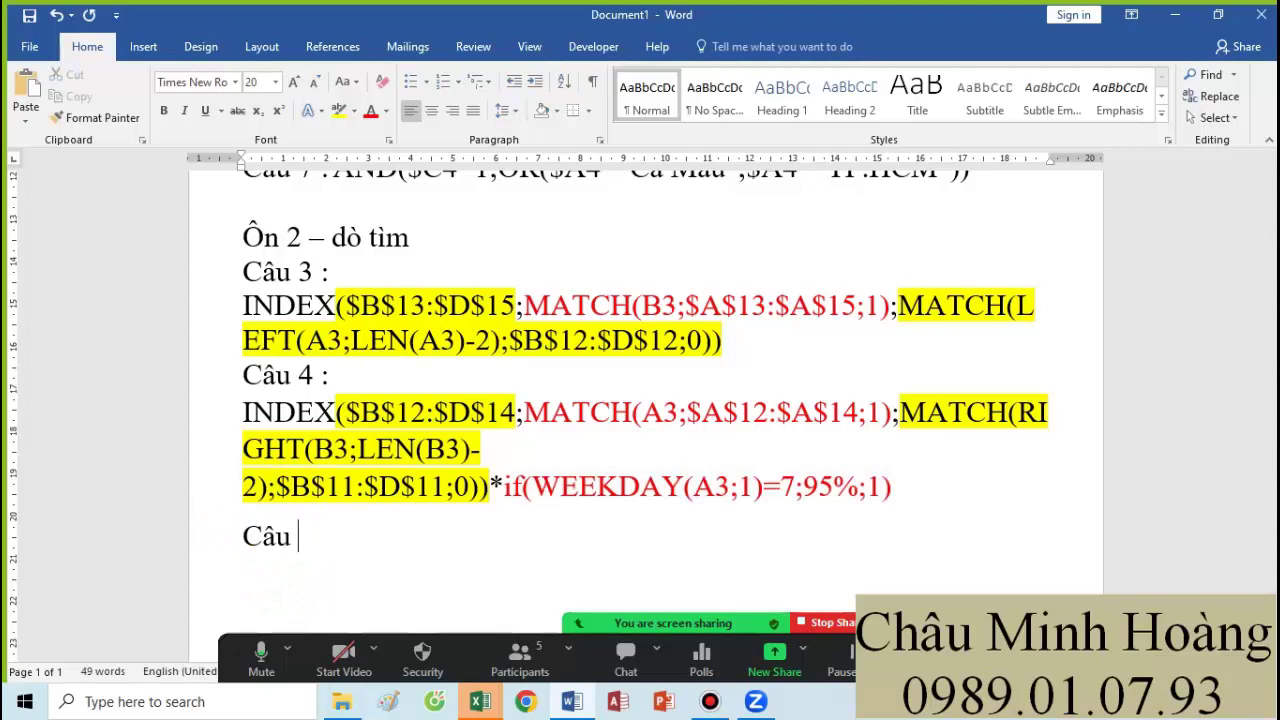
{"action": "type", "text": " 5 :"}
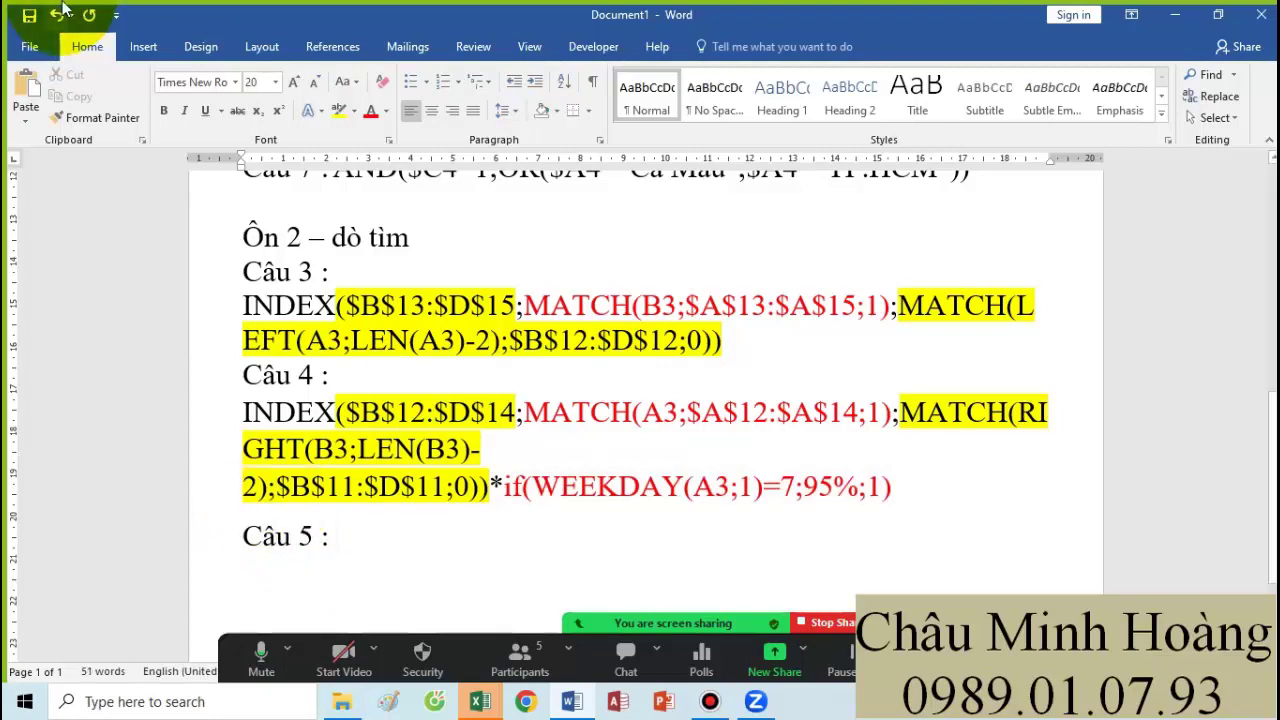
- Switch to the Câu 5.xlsx workbook in Excel and read the task note below the DU LIEU table
{"action": "left_click", "coordinate": [481, 701]}
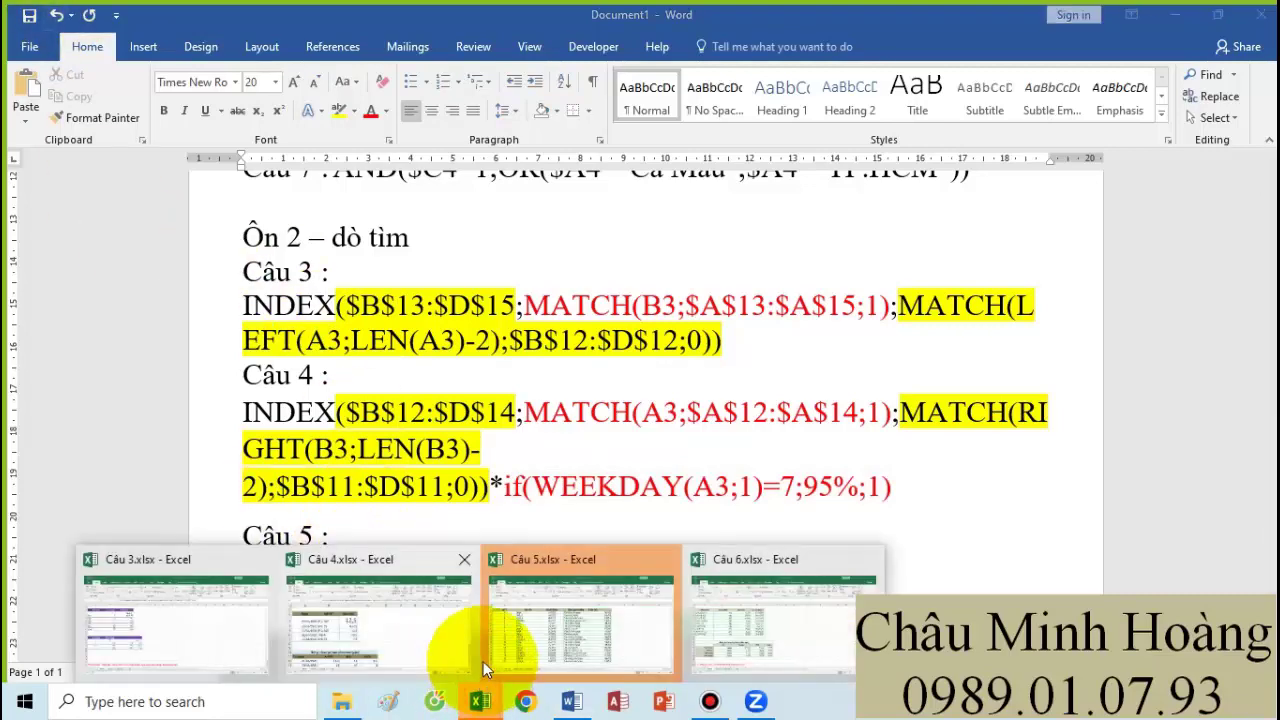
{"action": "left_click", "coordinate": [570, 628]}
{"action": "scroll", "coordinate": [560, 430], "scroll_direction": "down", "scroll_amount": 6}
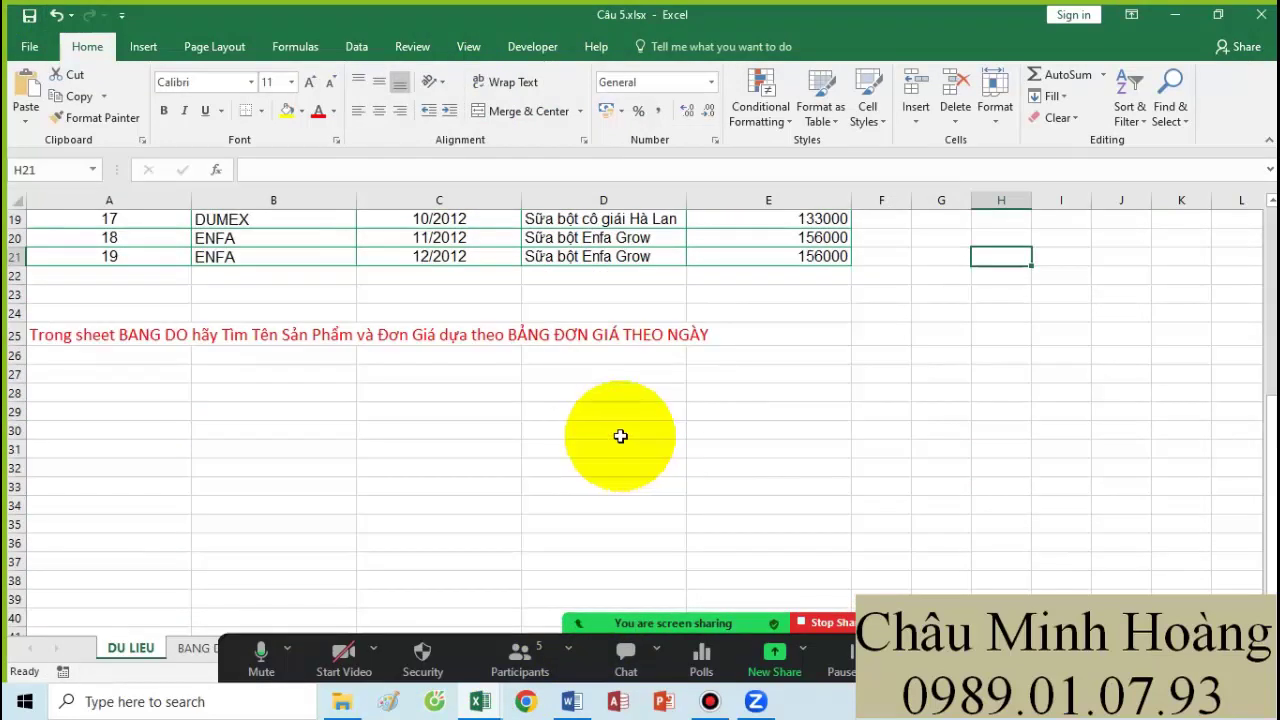
{"action": "left_click", "coordinate": [580, 455]}
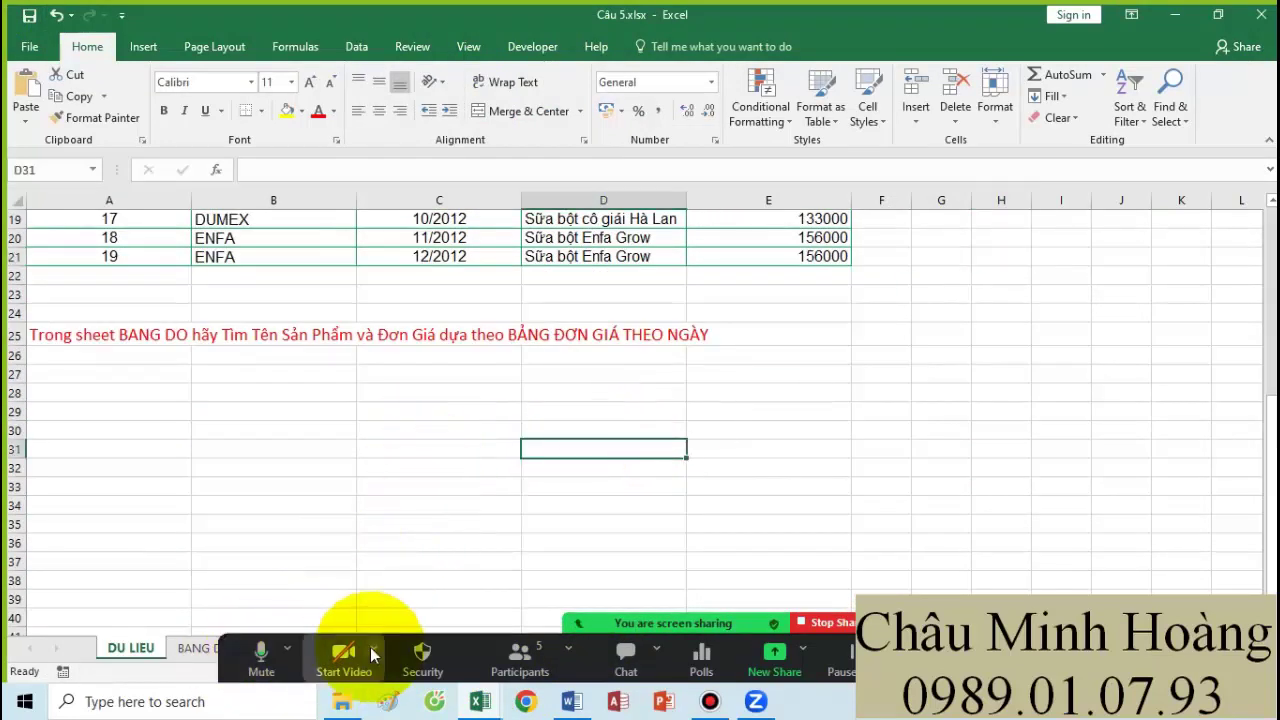
{"action": "left_click", "coordinate": [451, 486]}
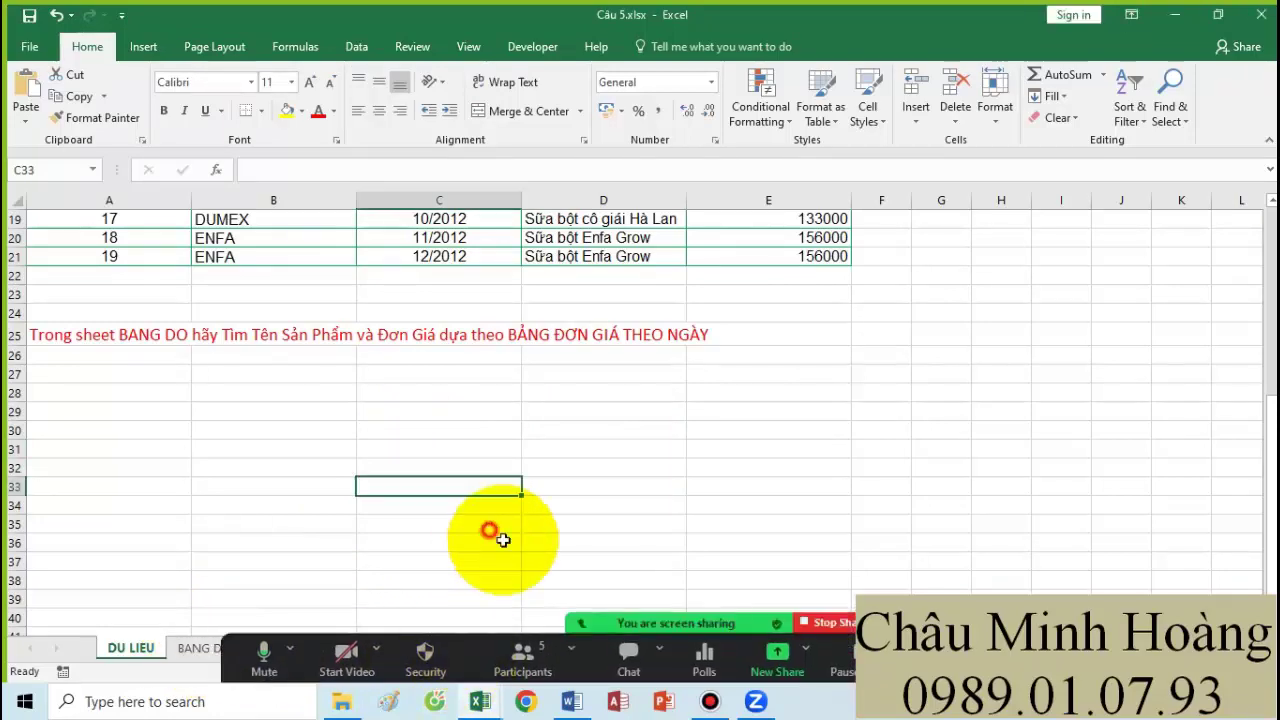
{"action": "left_click", "coordinate": [710, 703]}
{"action": "left_click", "coordinate": [710, 703]}
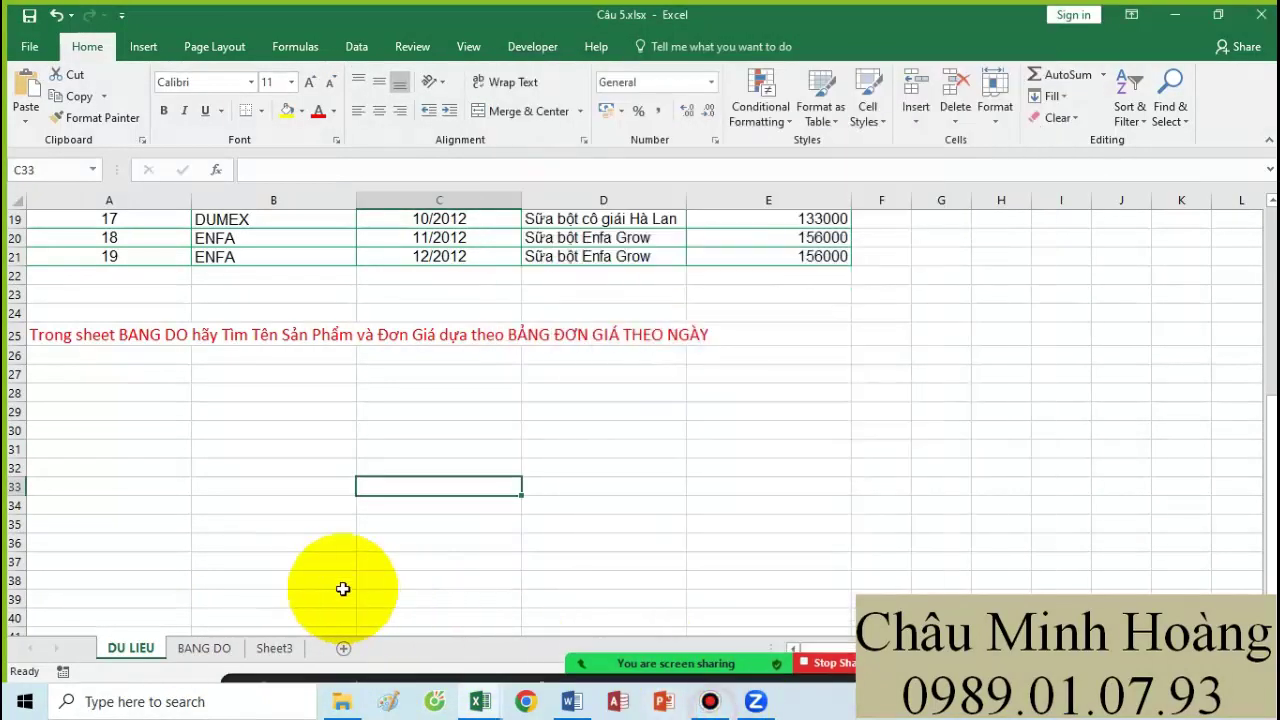
- Examine the price table by date on the BANG DO sheet and the sales list on the DU LIEU sheet
{"action": "left_click", "coordinate": [200, 647]}
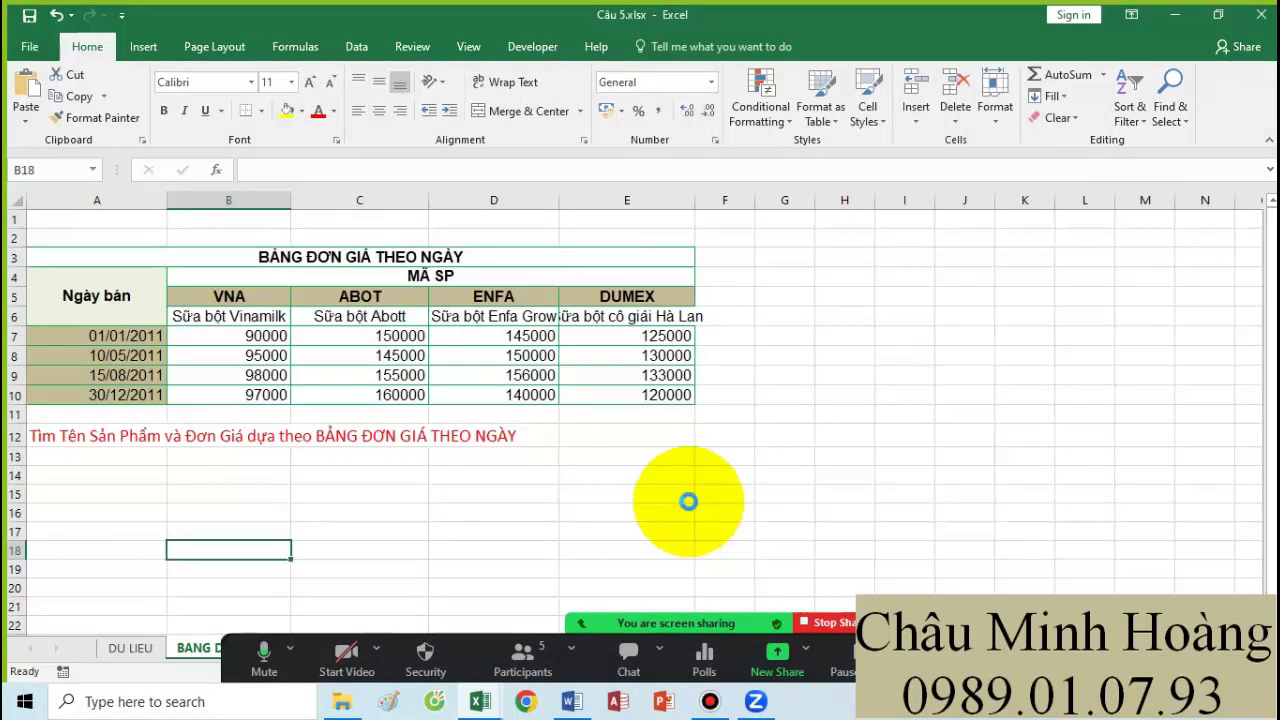
{"action": "scroll", "coordinate": [500, 470], "scroll_direction": "up", "scroll_amount": 2}
{"action": "left_click", "coordinate": [130, 647]}
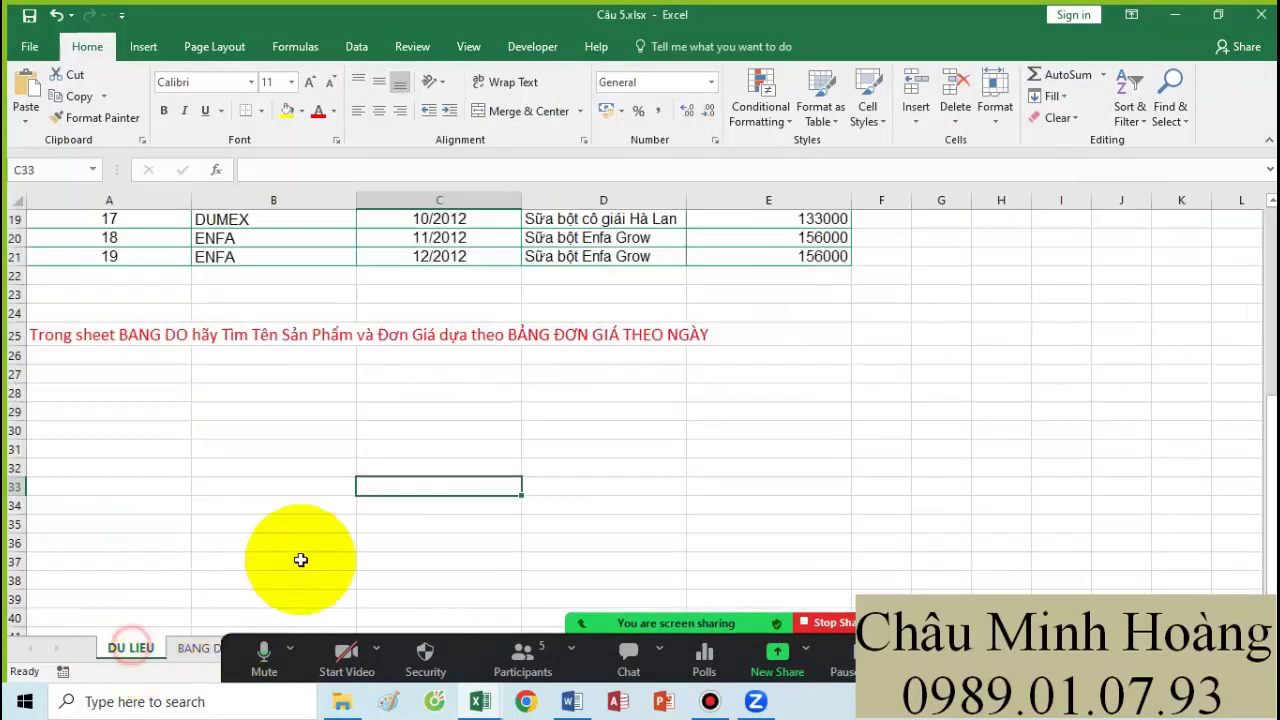
{"action": "scroll", "coordinate": [491, 481], "scroll_direction": "up", "scroll_amount": 2}
{"action": "scroll", "coordinate": [491, 481], "scroll_direction": "up", "scroll_amount": 2}
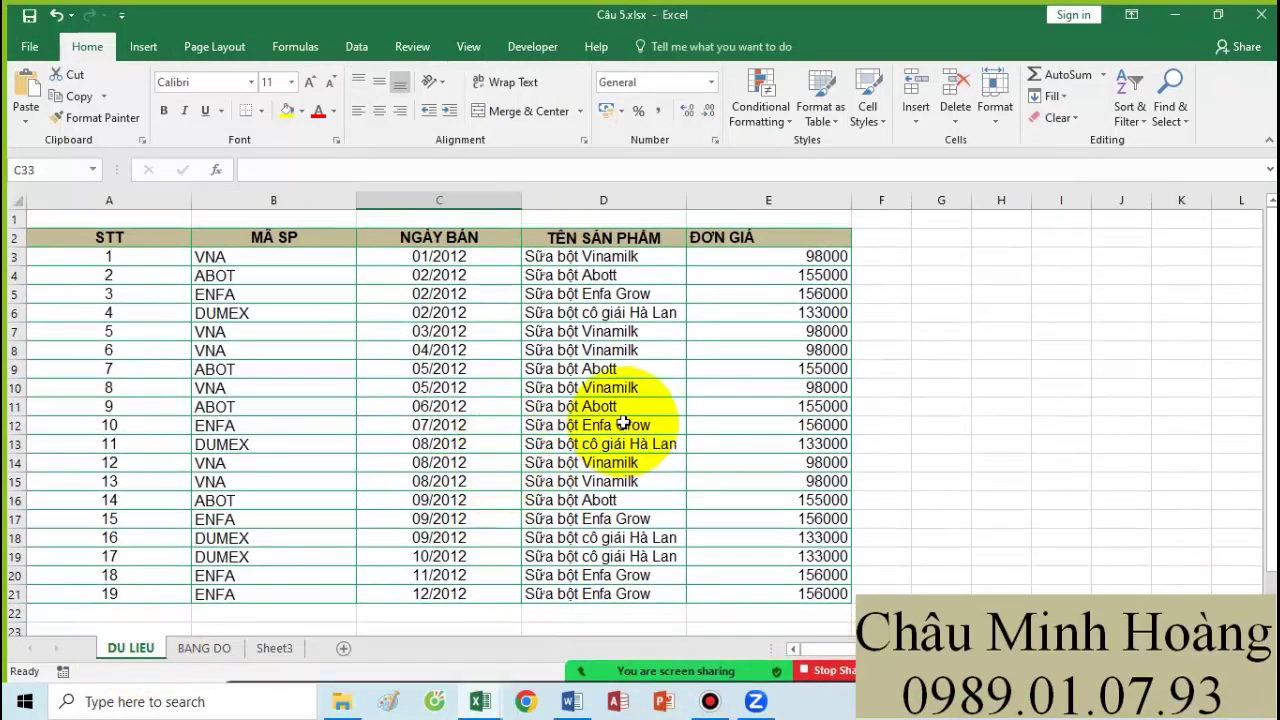
- Narrow column B and enlarge the text in D3:E3 to size 26, with row 3 made taller to fit
{"action": "left_click_drag", "start_coordinate": [354, 200], "coordinate": [320, 200]}
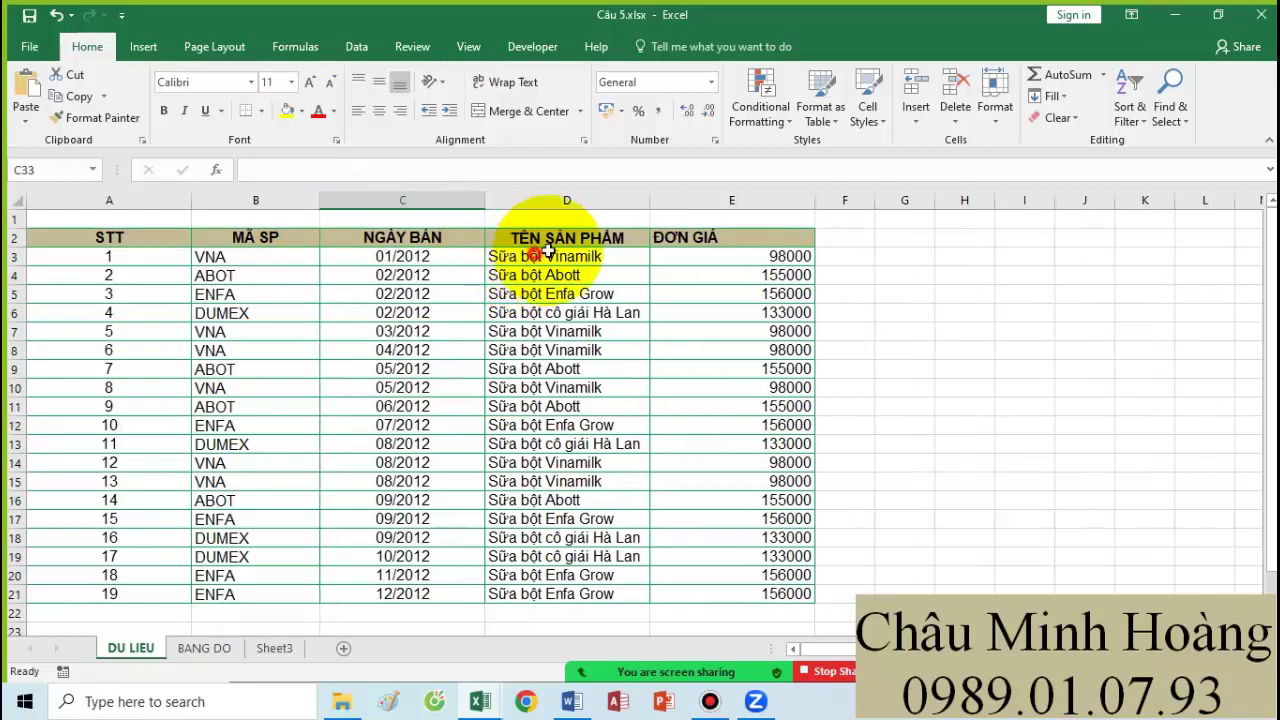
{"action": "left_click_drag", "start_coordinate": [508, 257], "coordinate": [730, 258]}
{"action": "left_click", "coordinate": [291, 82]}
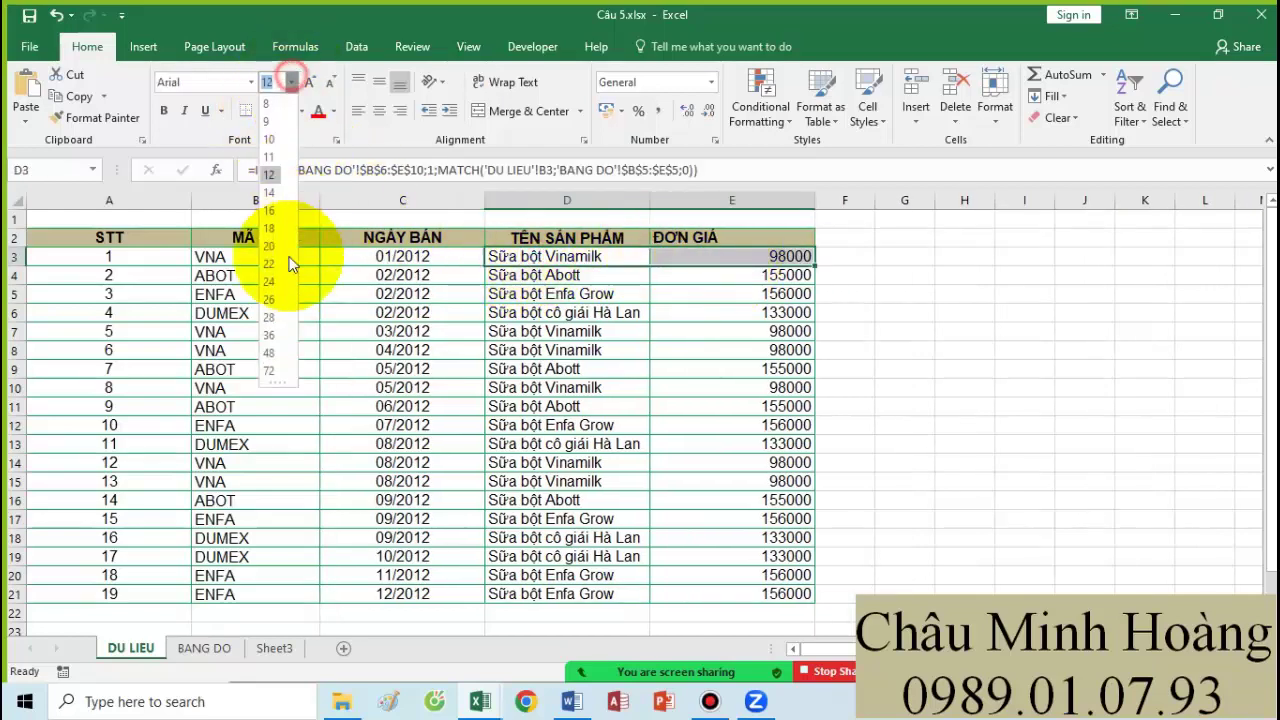
{"action": "left_click", "coordinate": [268, 299]}
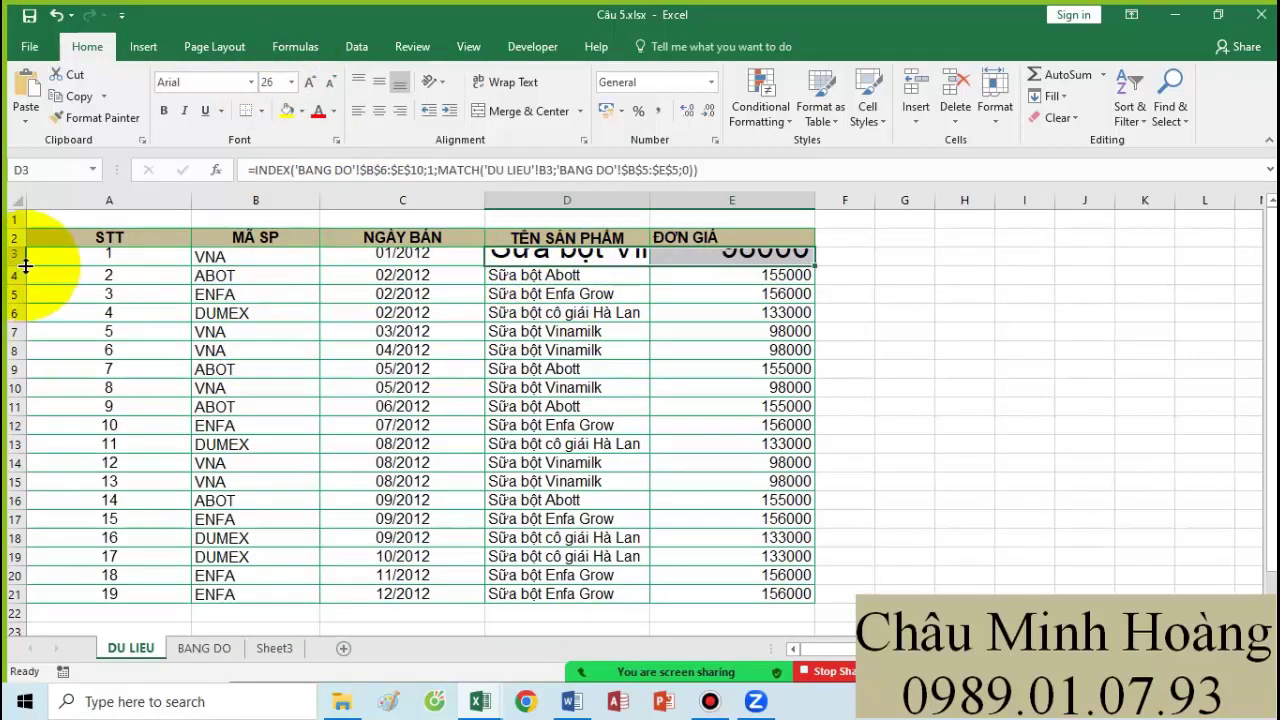
{"action": "left_click_drag", "start_coordinate": [25, 265], "coordinate": [25, 288]}
- Examine the array, row and column arguments of the INDEX formula in cell D3
{"action": "double_click", "coordinate": [522, 268]}
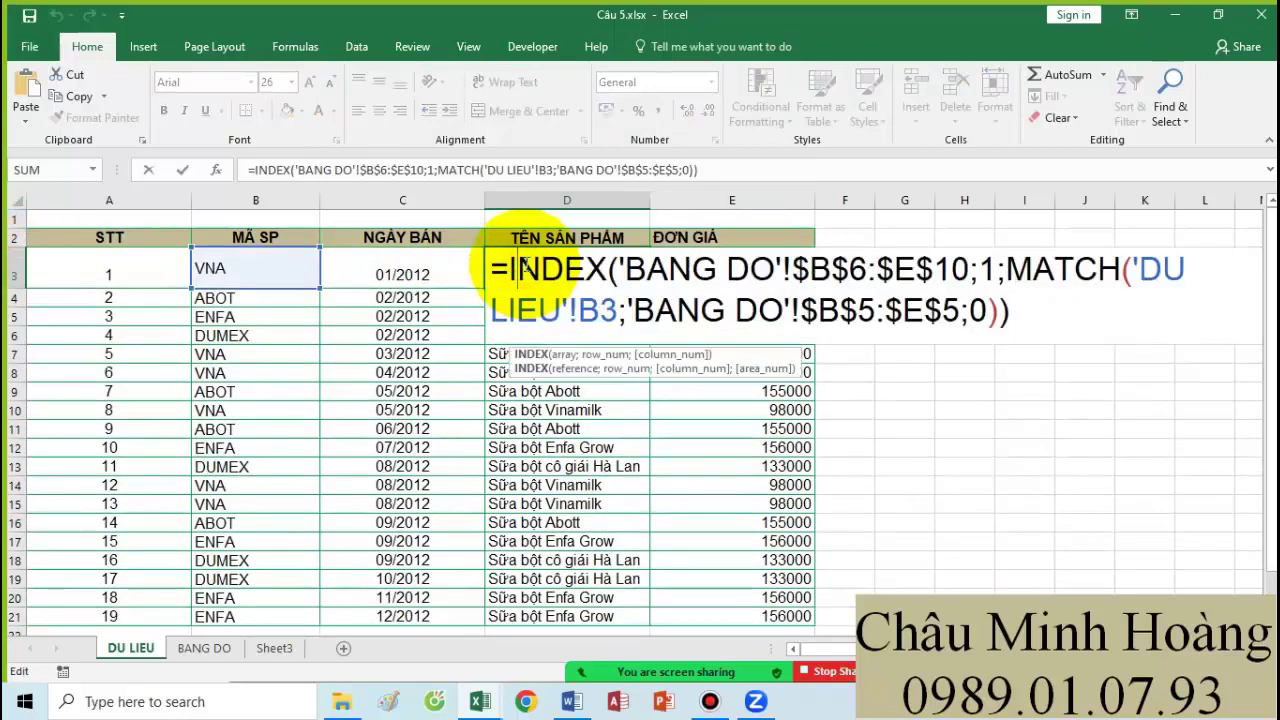
{"action": "left_click", "coordinate": [560, 354]}
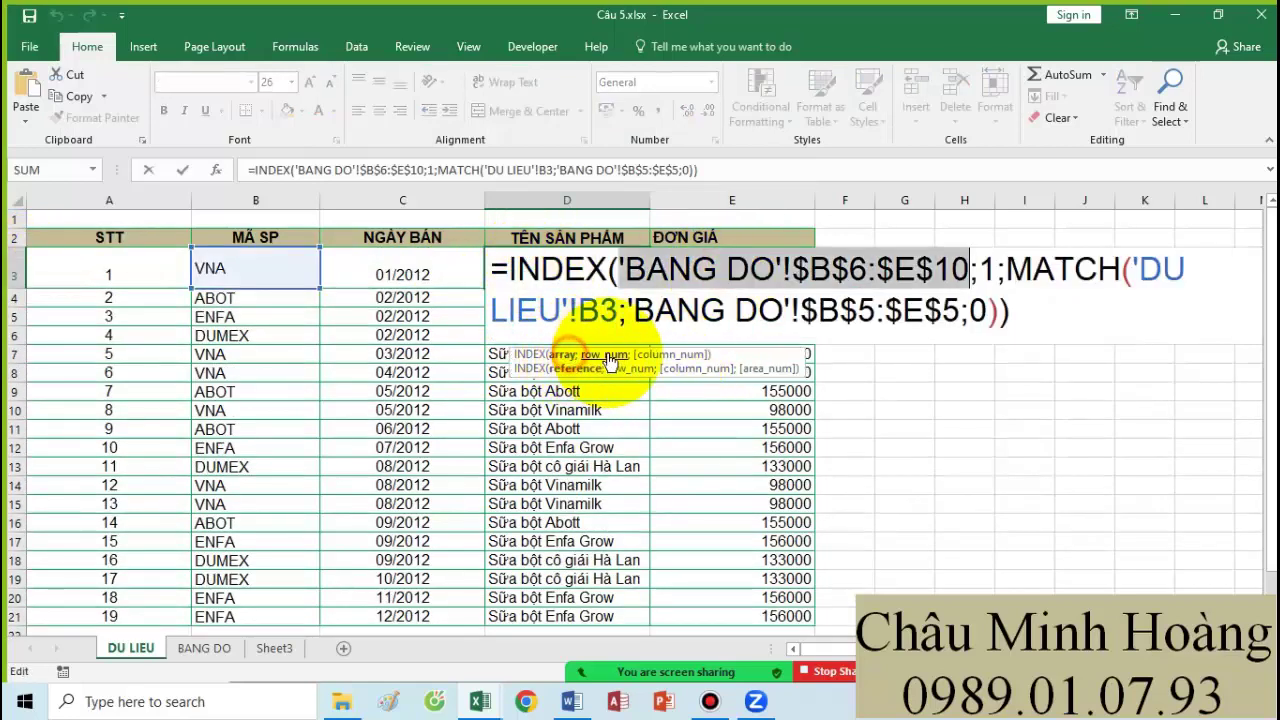
{"action": "left_click", "coordinate": [607, 356]}
{"action": "left_click", "coordinate": [661, 358]}
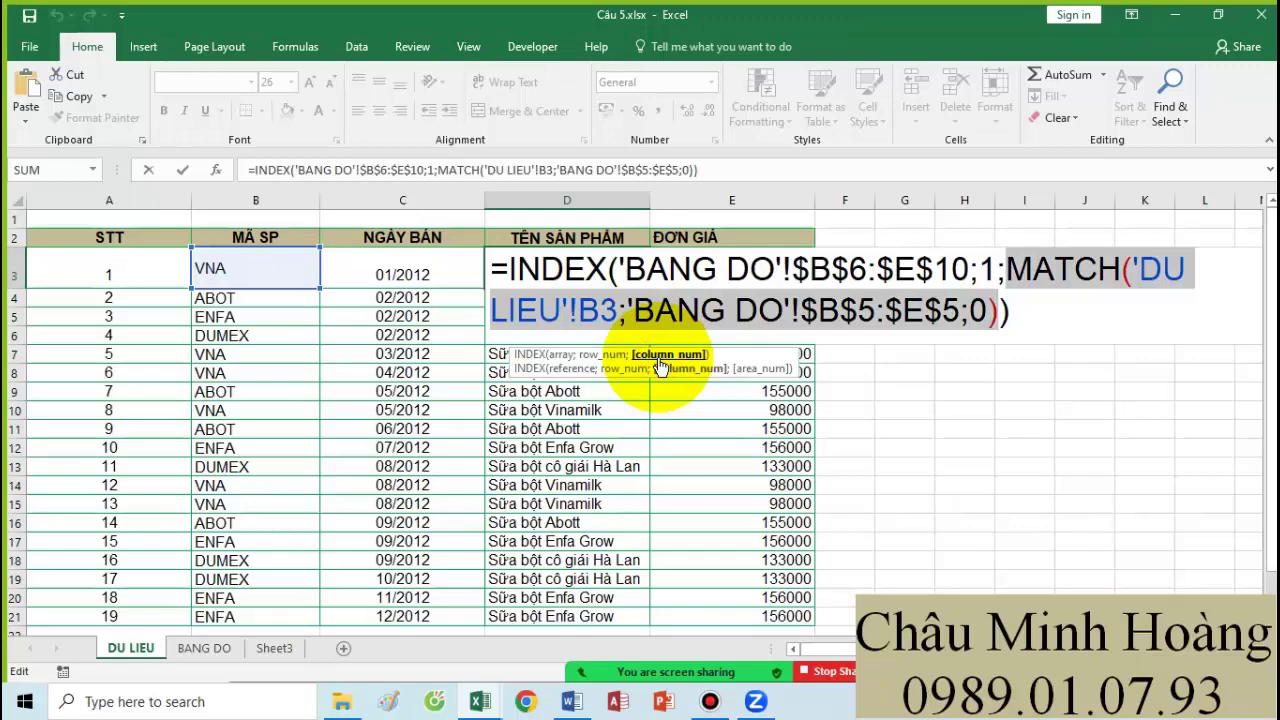
{"action": "key", "text": "Tab"}
- Examine the arguments of the INDEX formula in E3 and compare them with the price table on the BANG DO sheet
{"action": "double_click", "coordinate": [751, 268]}
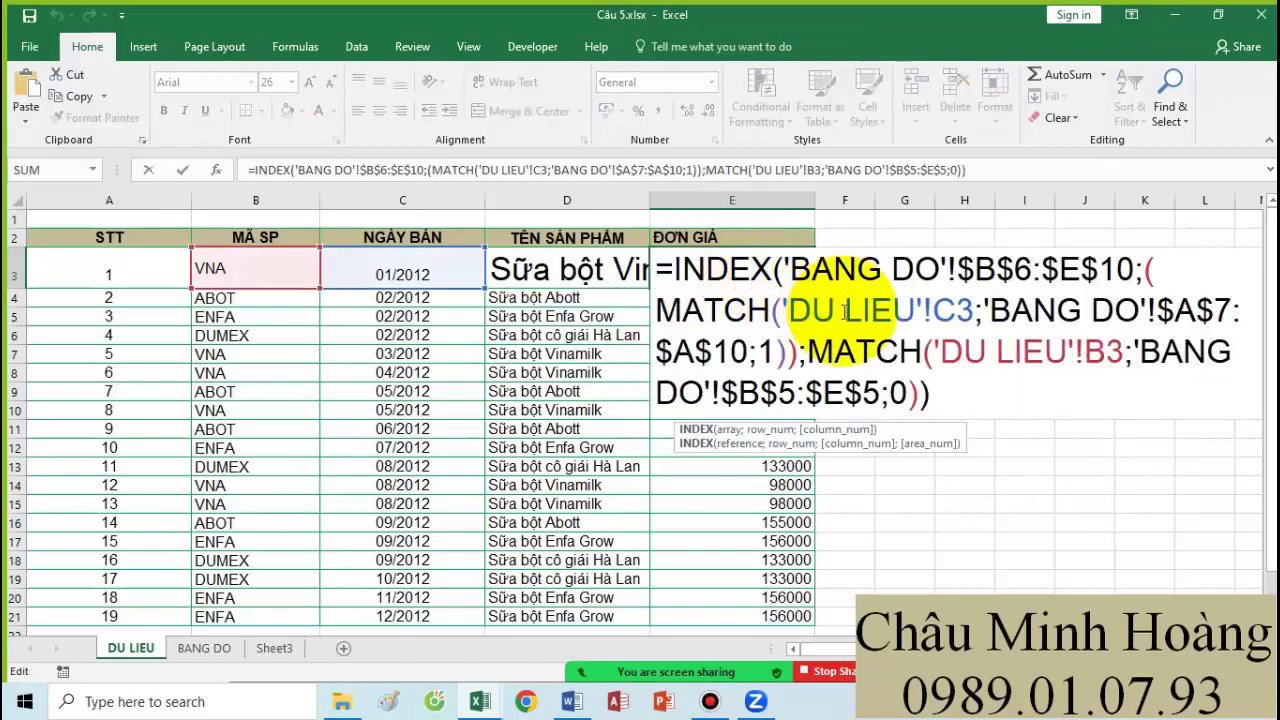
{"action": "left_click", "coordinate": [884, 268]}
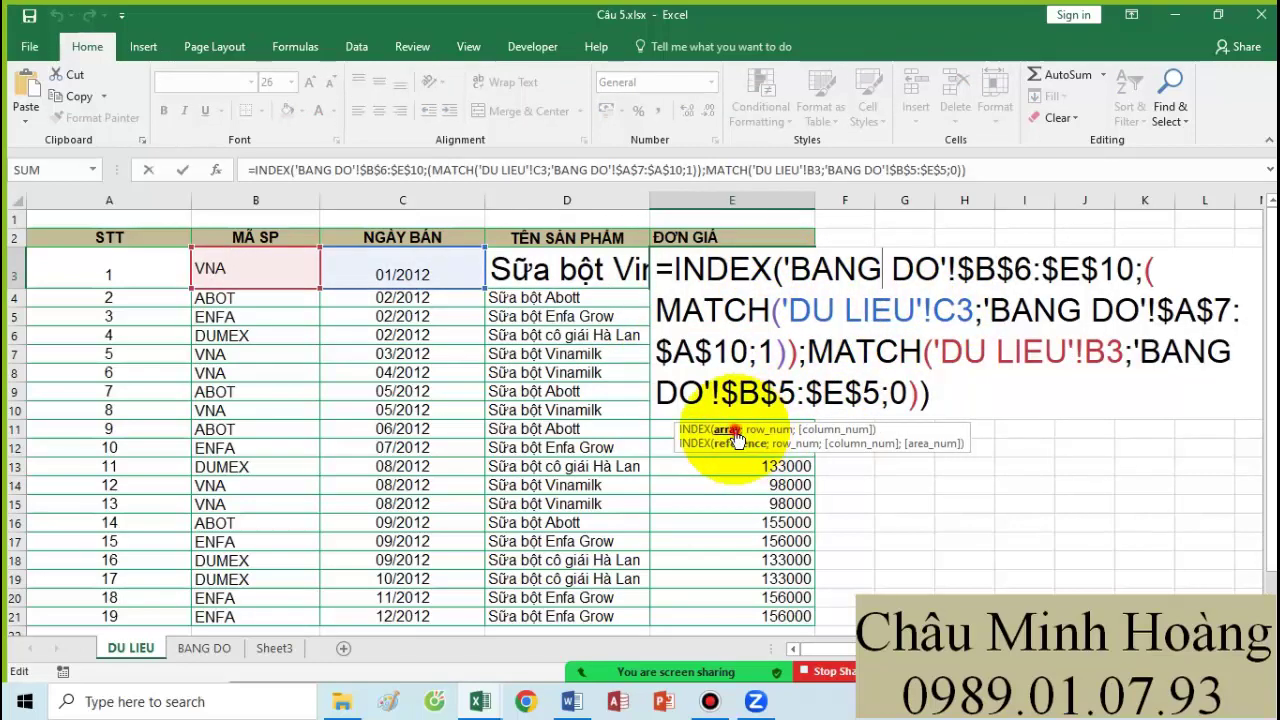
{"action": "left_click", "coordinate": [775, 432]}
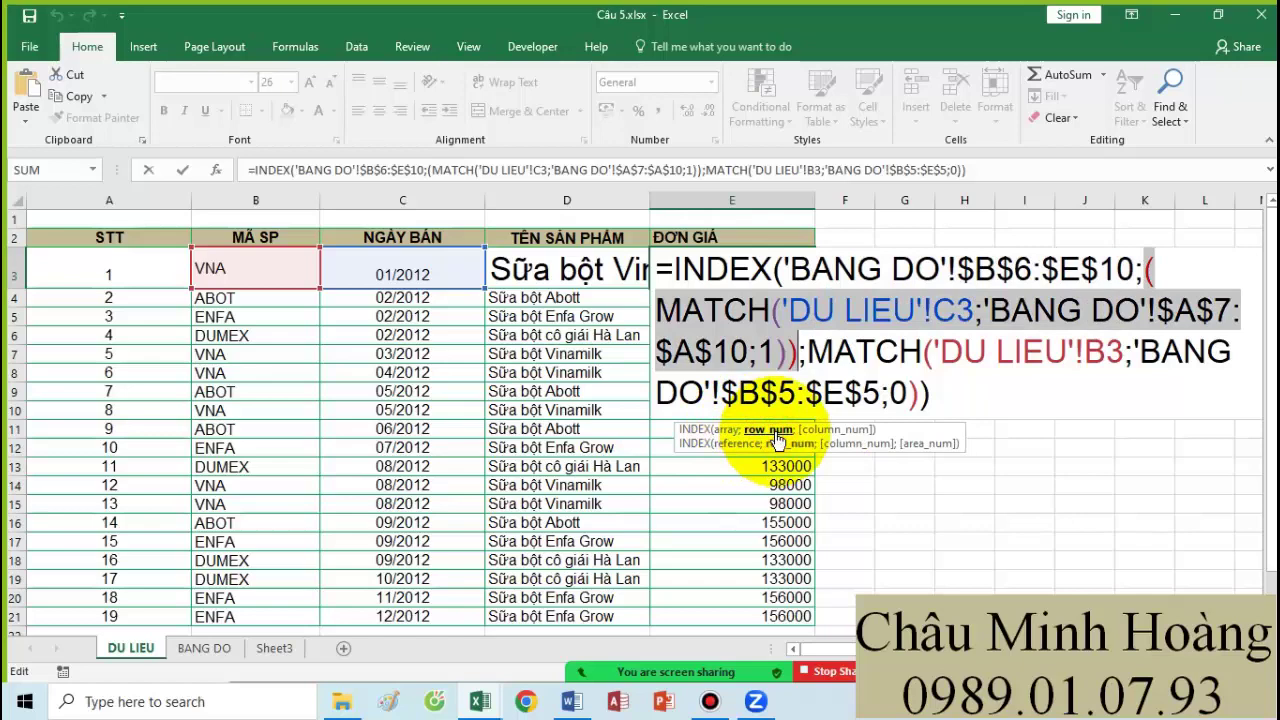
{"action": "key", "text": "Return"}
{"action": "left_click", "coordinate": [204, 648]}
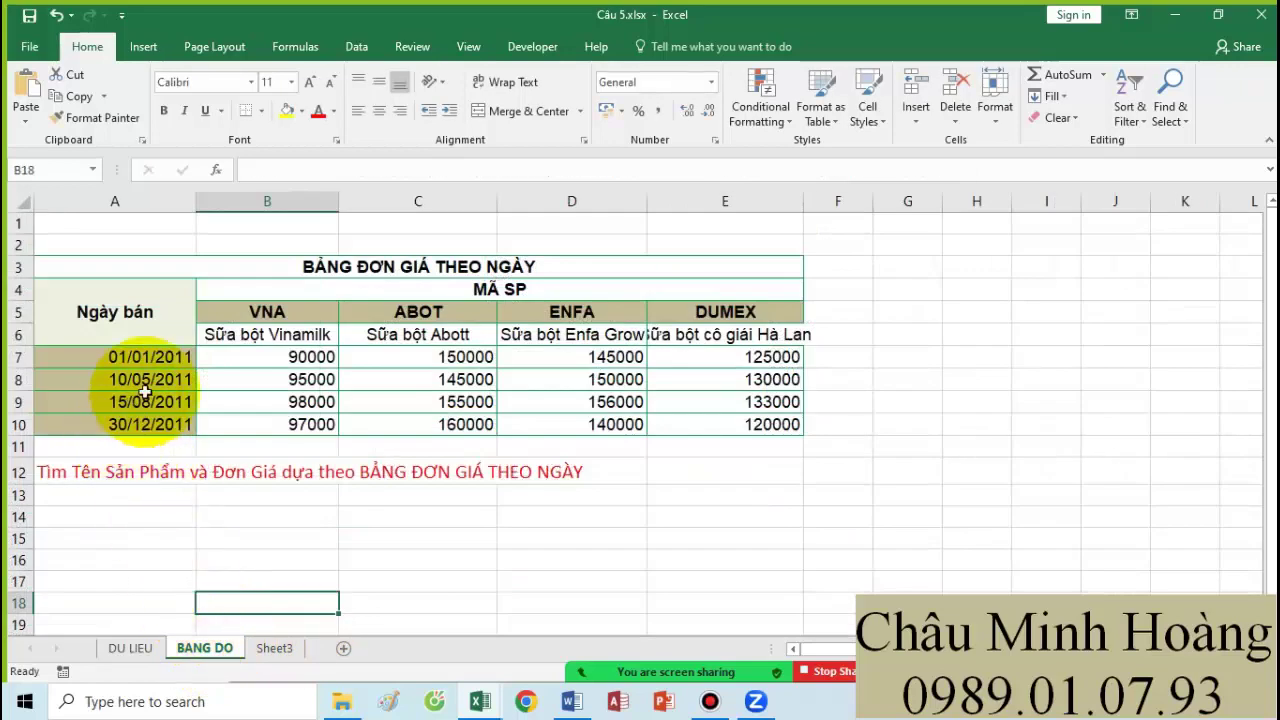
{"action": "left_click", "coordinate": [130, 648]}
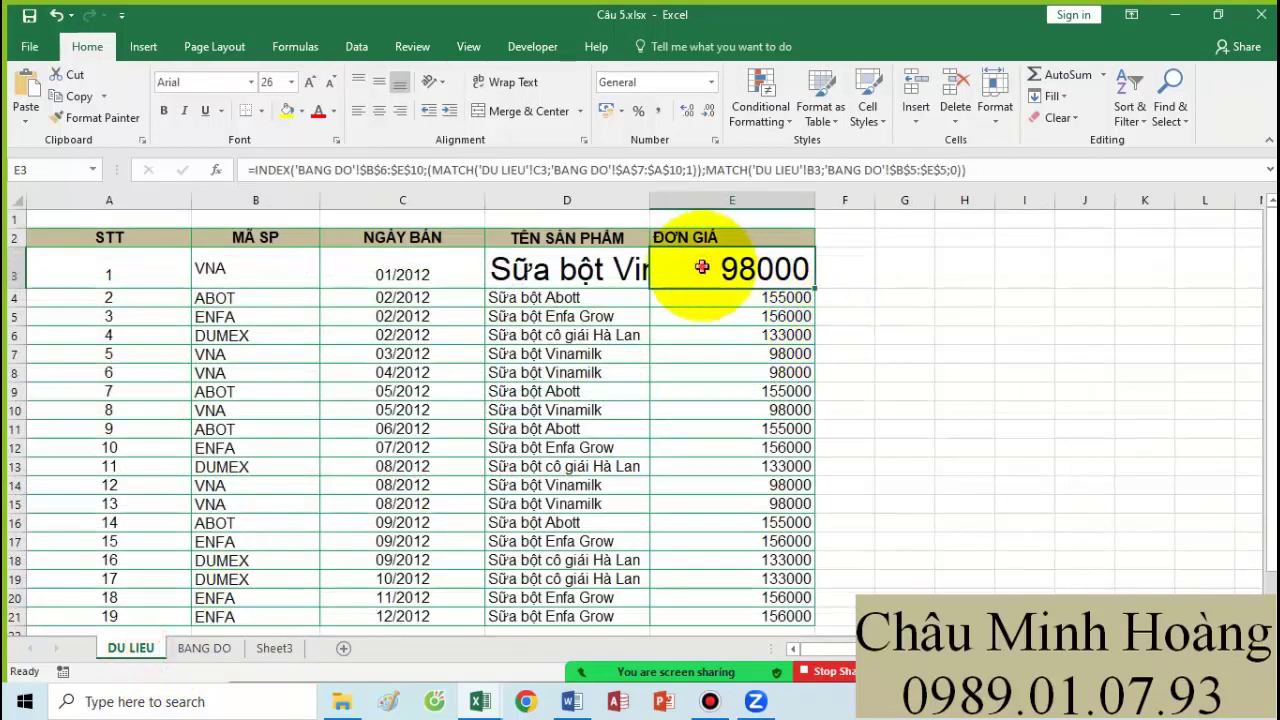
{"action": "double_click", "coordinate": [702, 267]}
{"action": "left_click", "coordinate": [940, 351]}
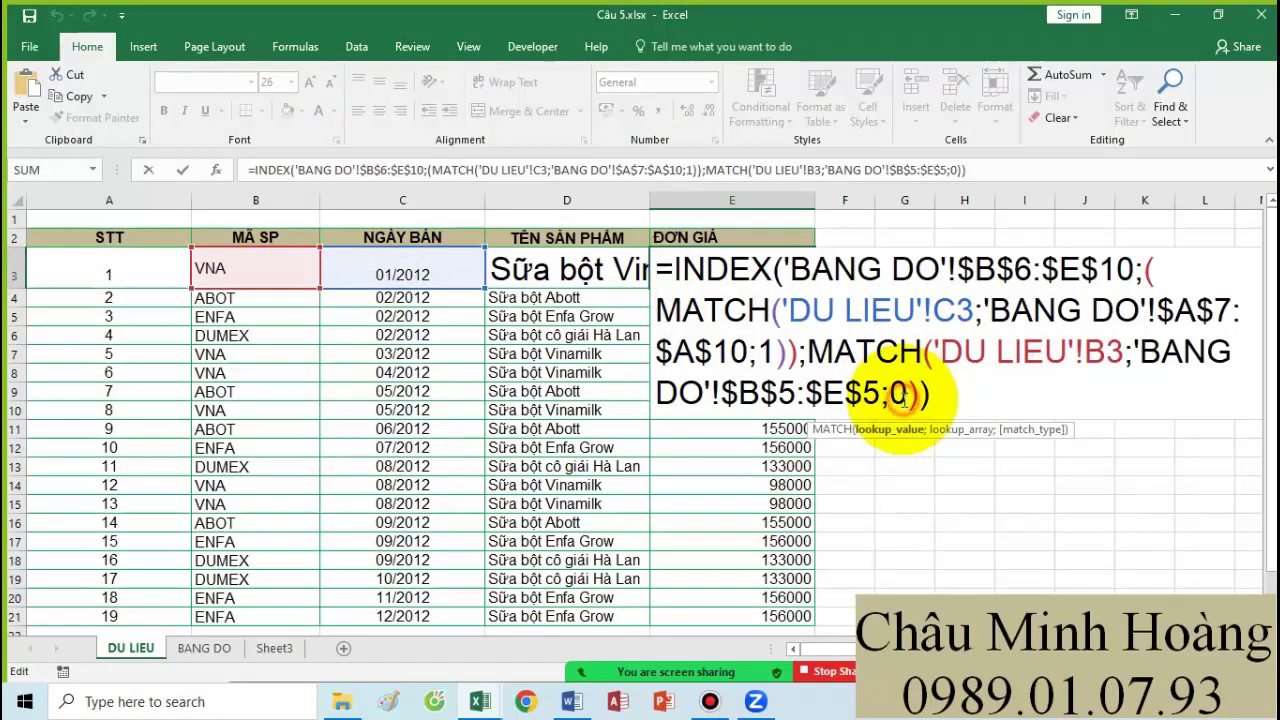
{"action": "key", "text": "Escape"}
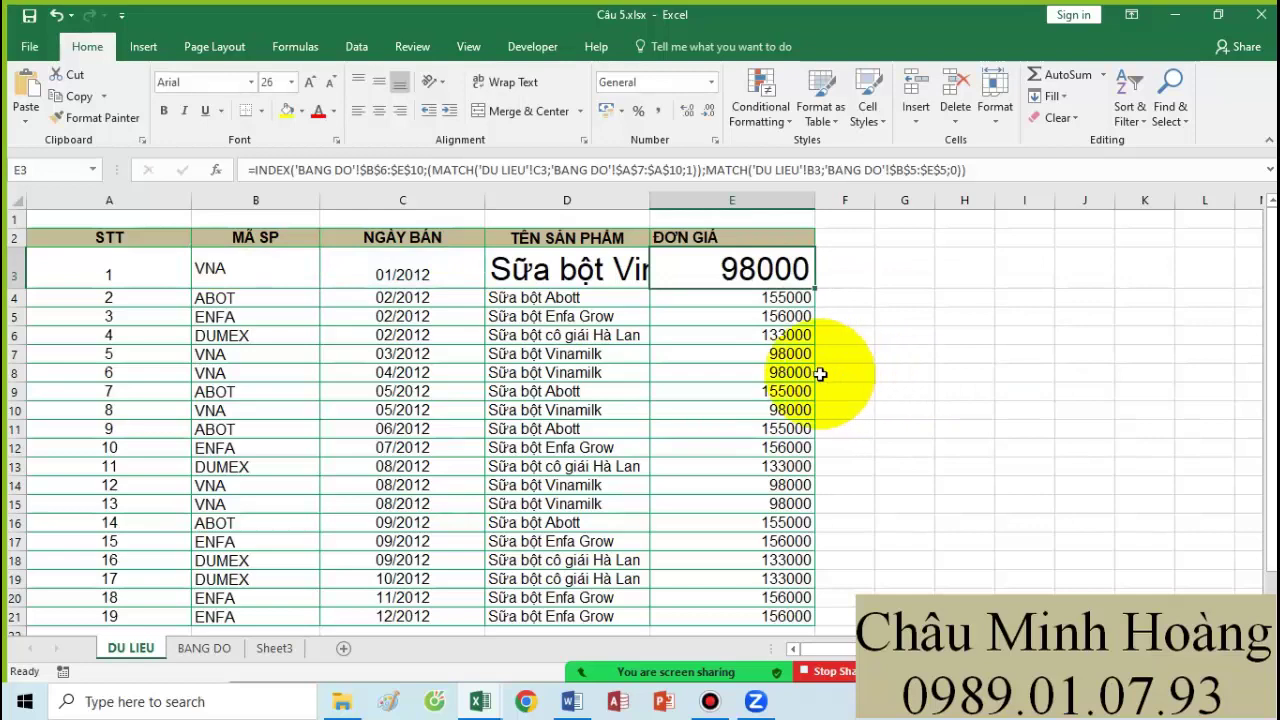
- Set the font size of F3:G3 to 24 and widen columns F and G
{"action": "left_click_drag", "start_coordinate": [852, 270], "coordinate": [894, 272]}
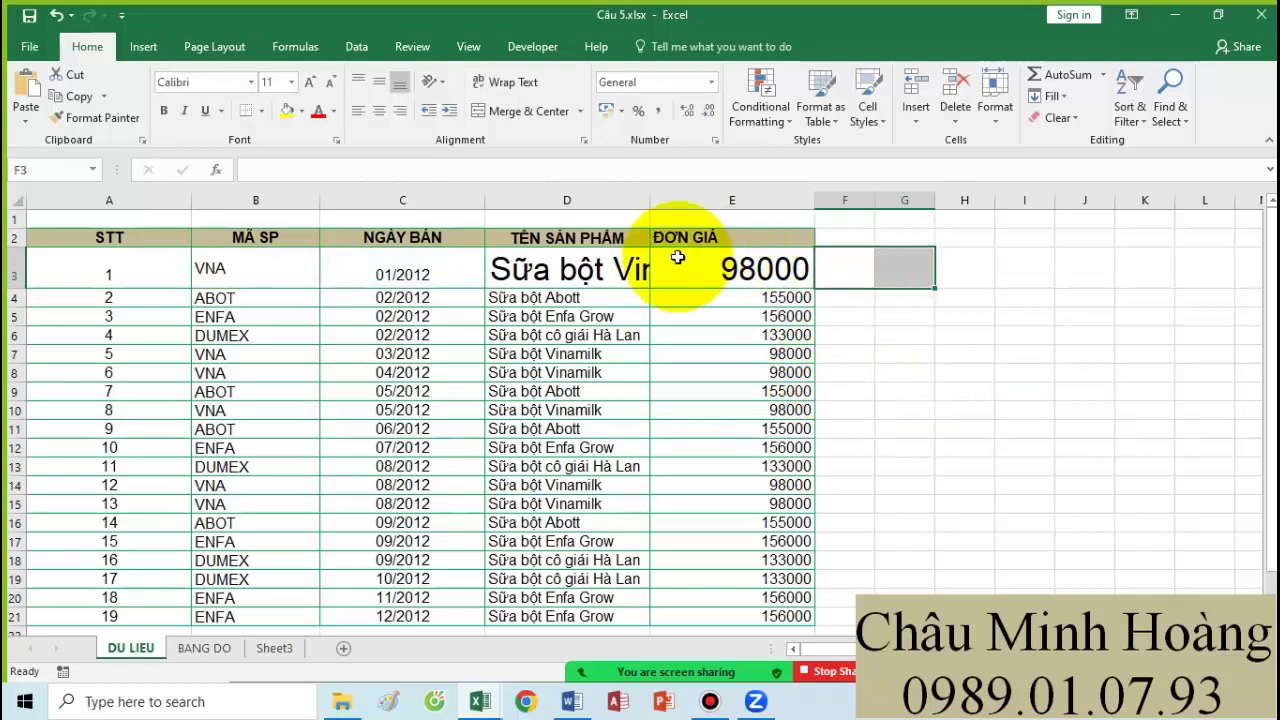
{"action": "left_click", "coordinate": [291, 82]}
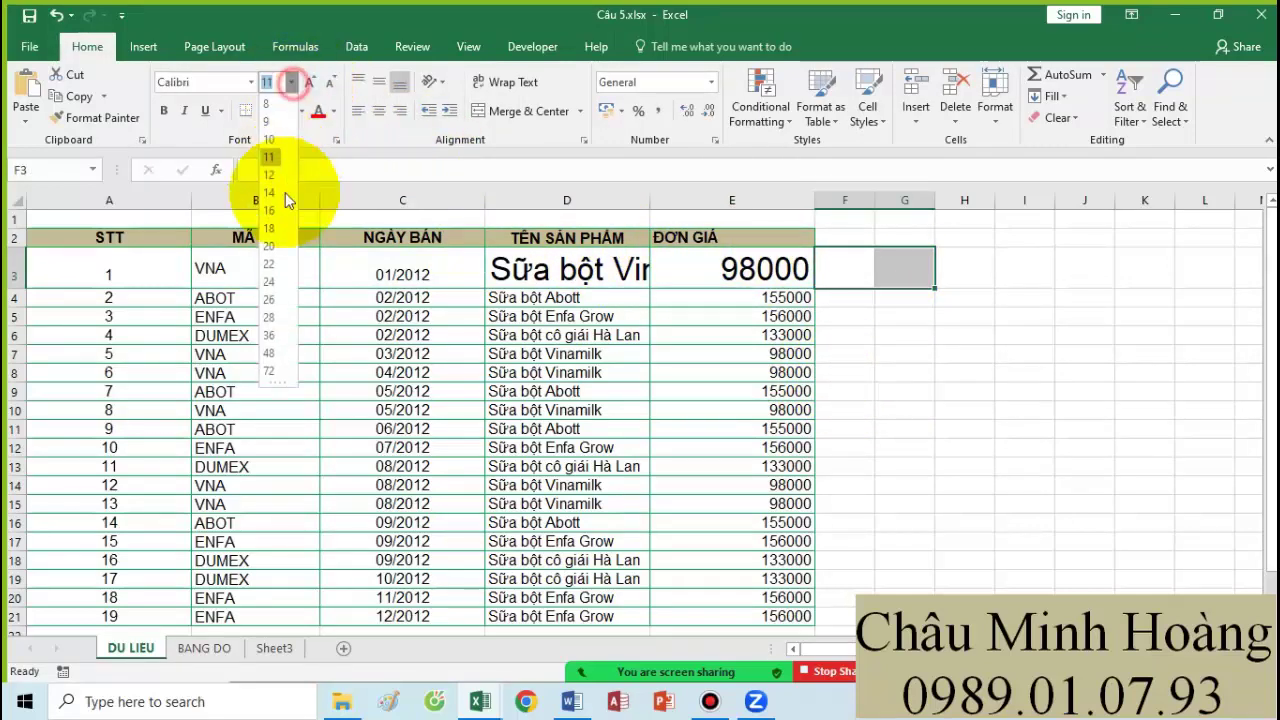
{"action": "left_click", "coordinate": [266, 280]}
{"action": "left_click_drag", "start_coordinate": [872, 198], "coordinate": [1025, 198]}
{"action": "left_click", "coordinate": [876, 269]}
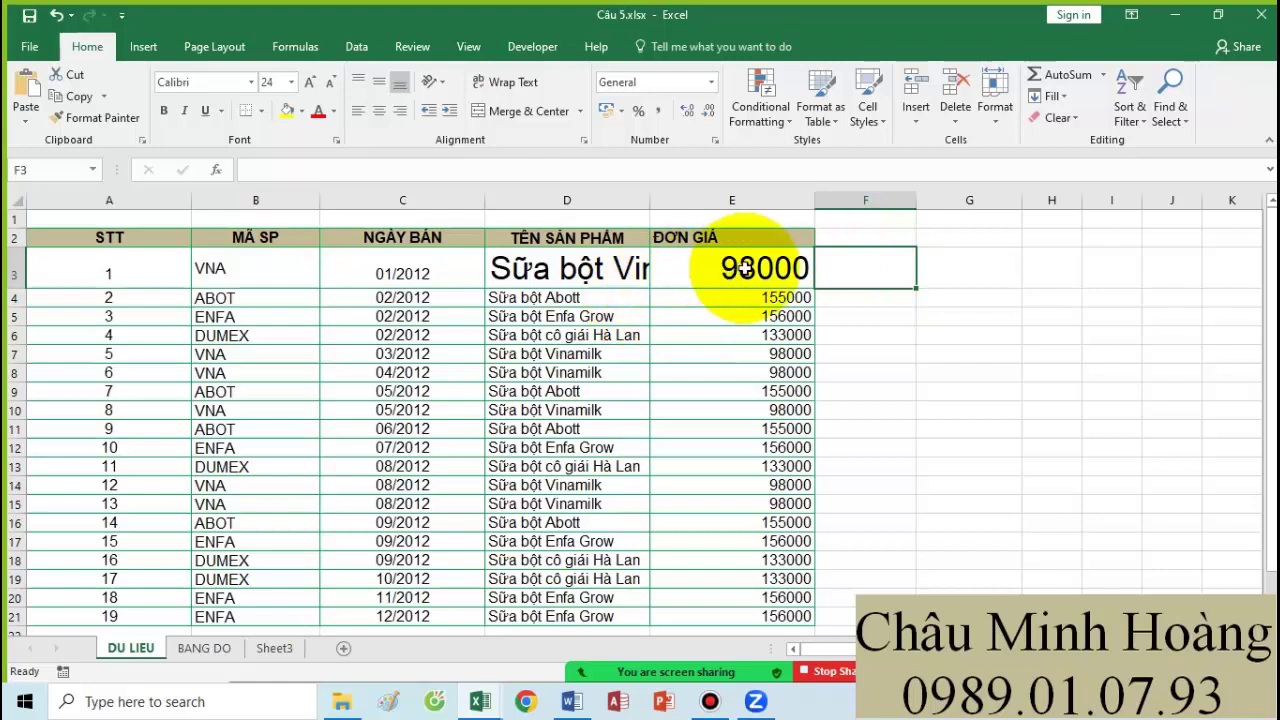
- Start an INDEX formula in F3 with the array 'BANG DO'!$B$6:$E$6 and row number 1
{"action": "left_click_drag", "start_coordinate": [745, 267], "coordinate": [591, 248]}
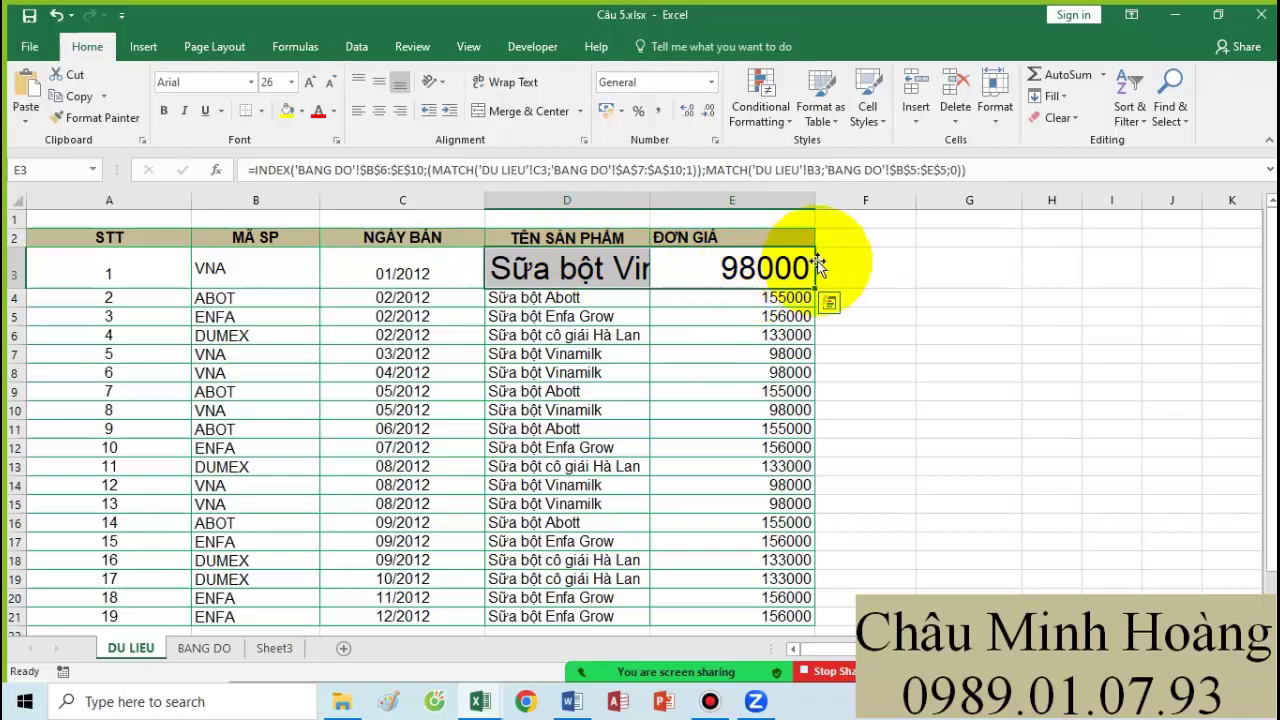
{"action": "left_click", "coordinate": [860, 273]}
{"action": "type", "text": "="}
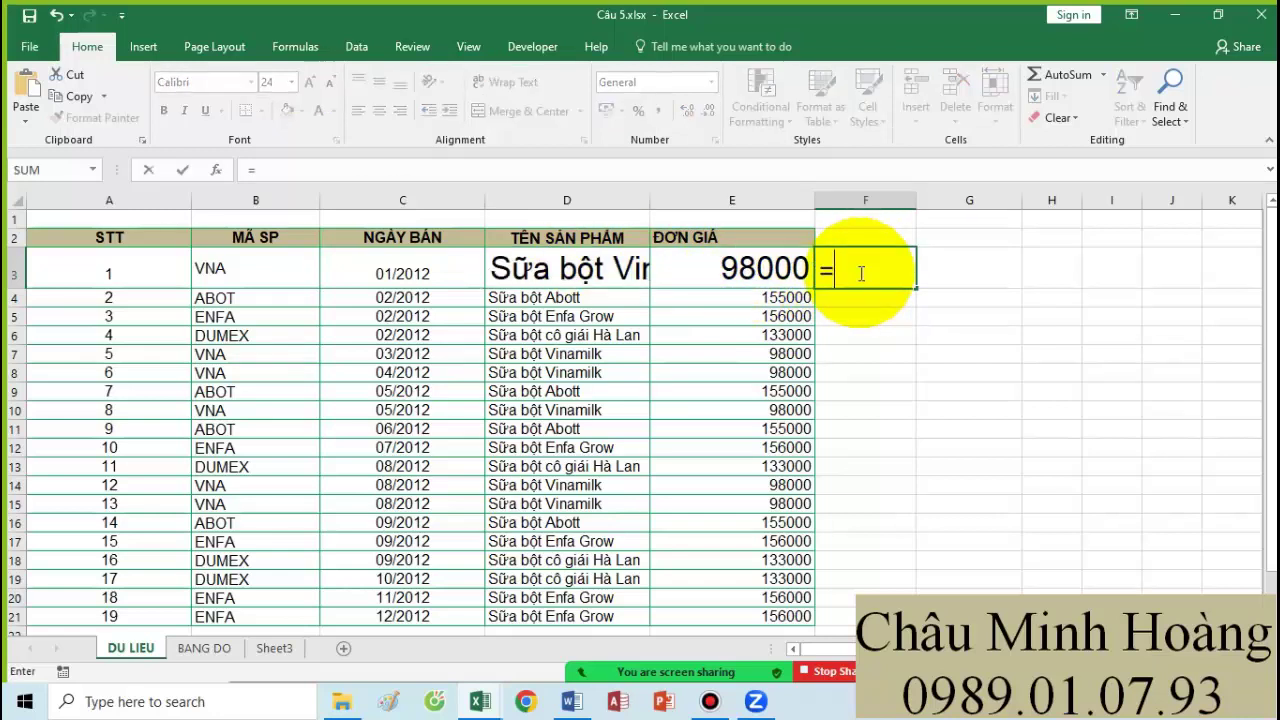
{"action": "type", "text": "index"}
{"action": "key", "text": "Tab"}
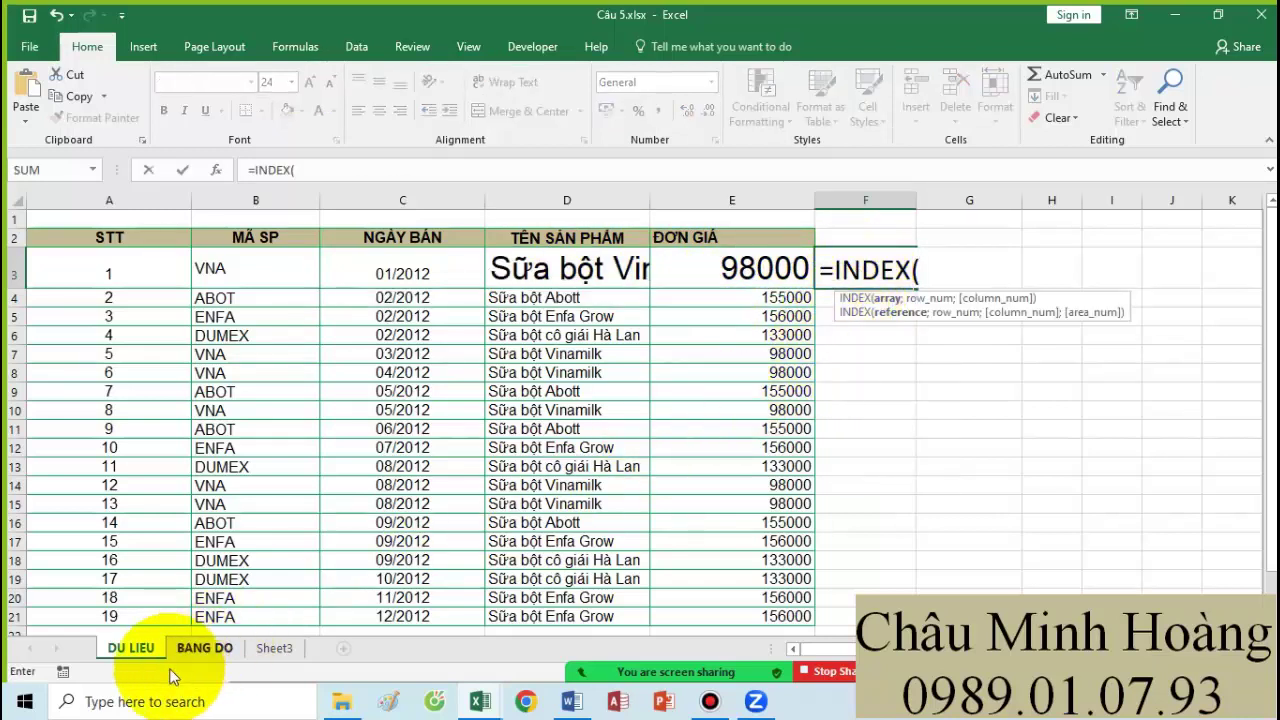
{"action": "left_click", "coordinate": [203, 650]}
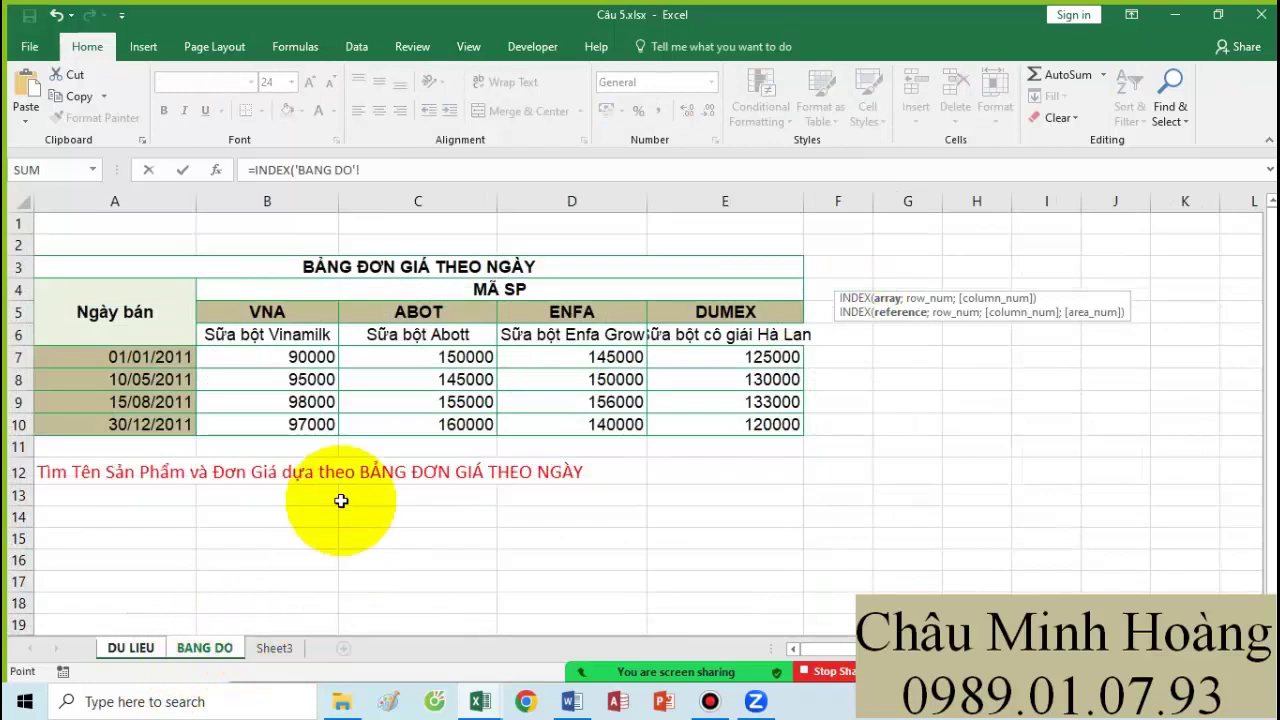
{"action": "left_click_drag", "start_coordinate": [358, 169], "coordinate": [299, 170]}
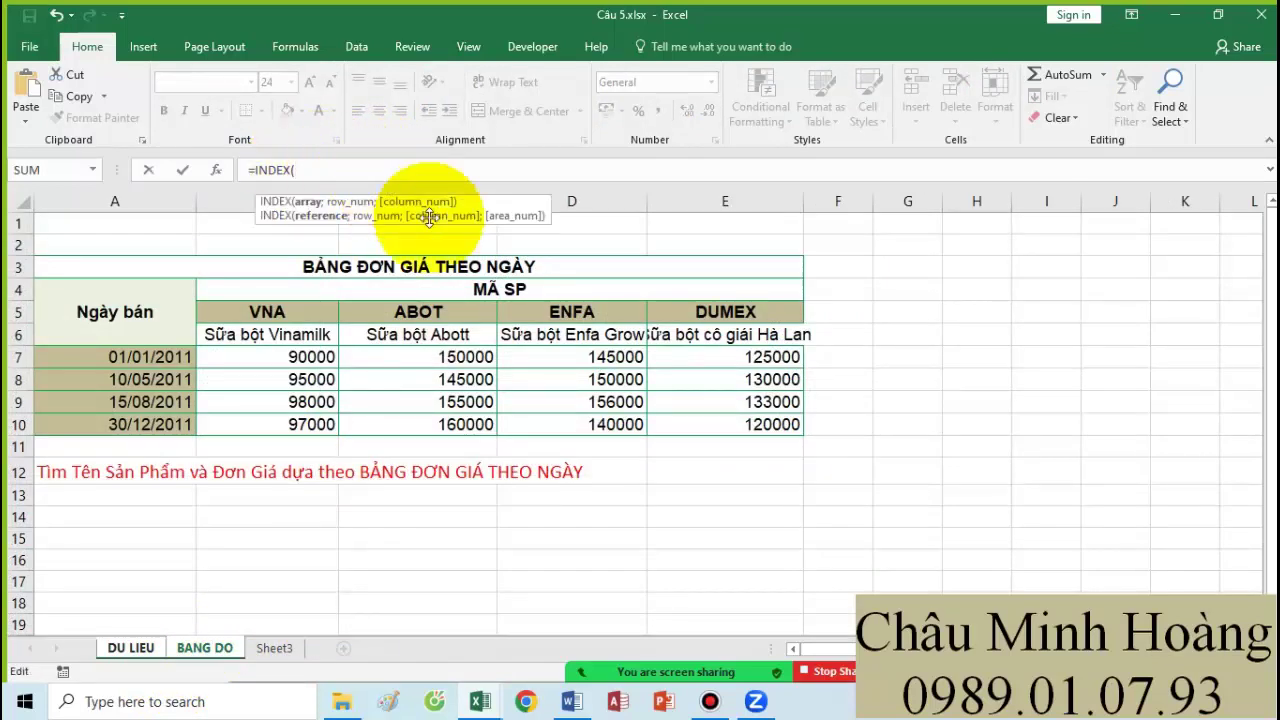
{"action": "left_click_drag", "start_coordinate": [310, 334], "coordinate": [708, 338]}
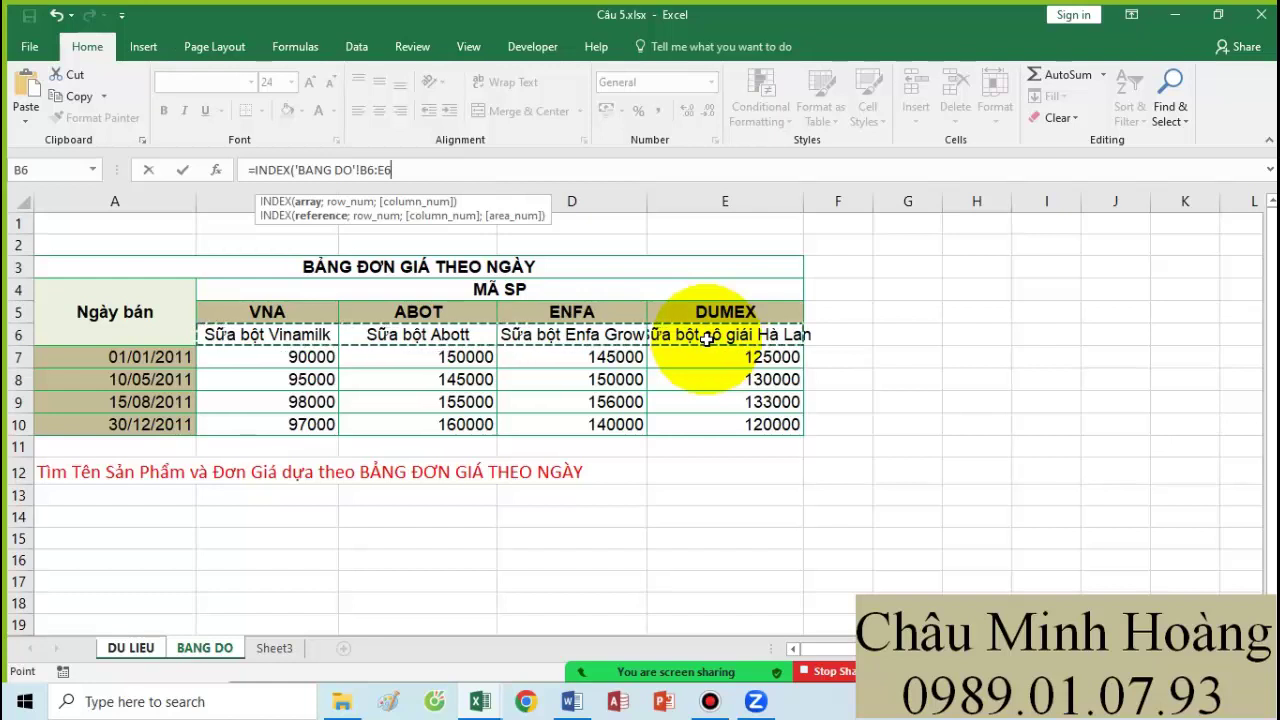
{"action": "type", "text": ";1;'BANG DO'!A19"}
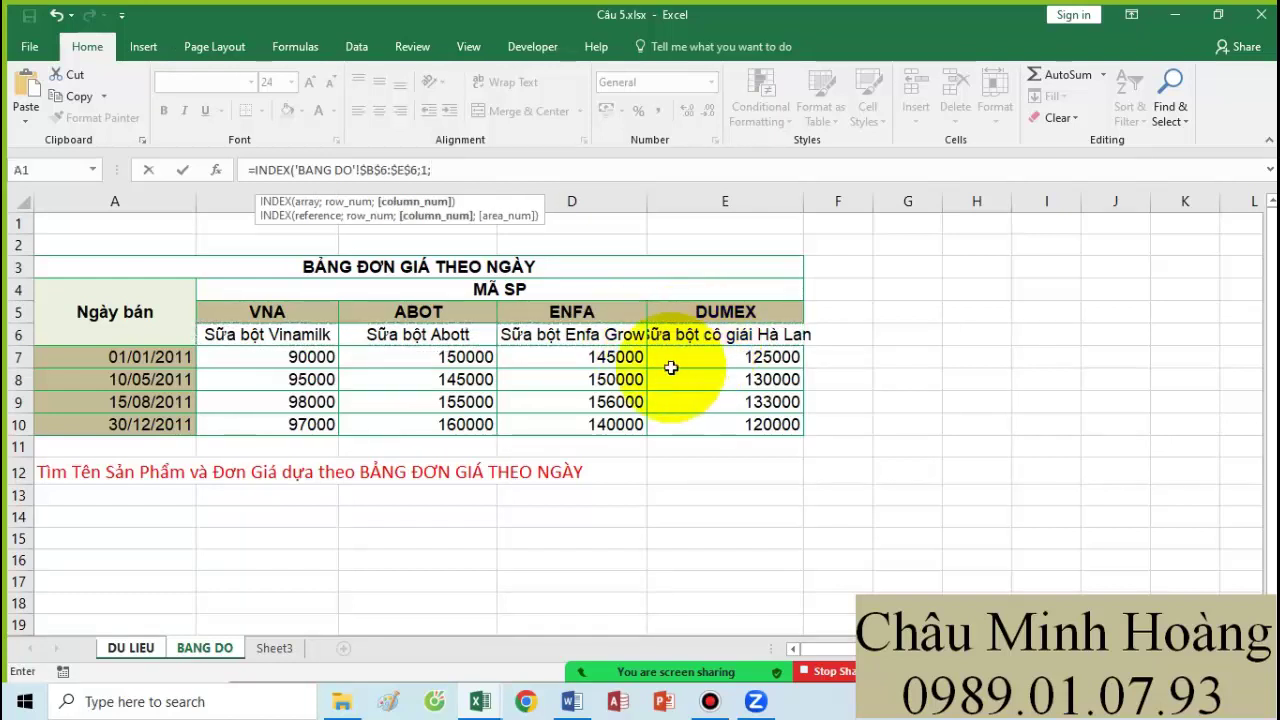
- Add a MATCH function as the column argument of the F3 formula, with 'DU LIEU'!B3 as lookup value
{"action": "left_click", "coordinate": [150, 643]}
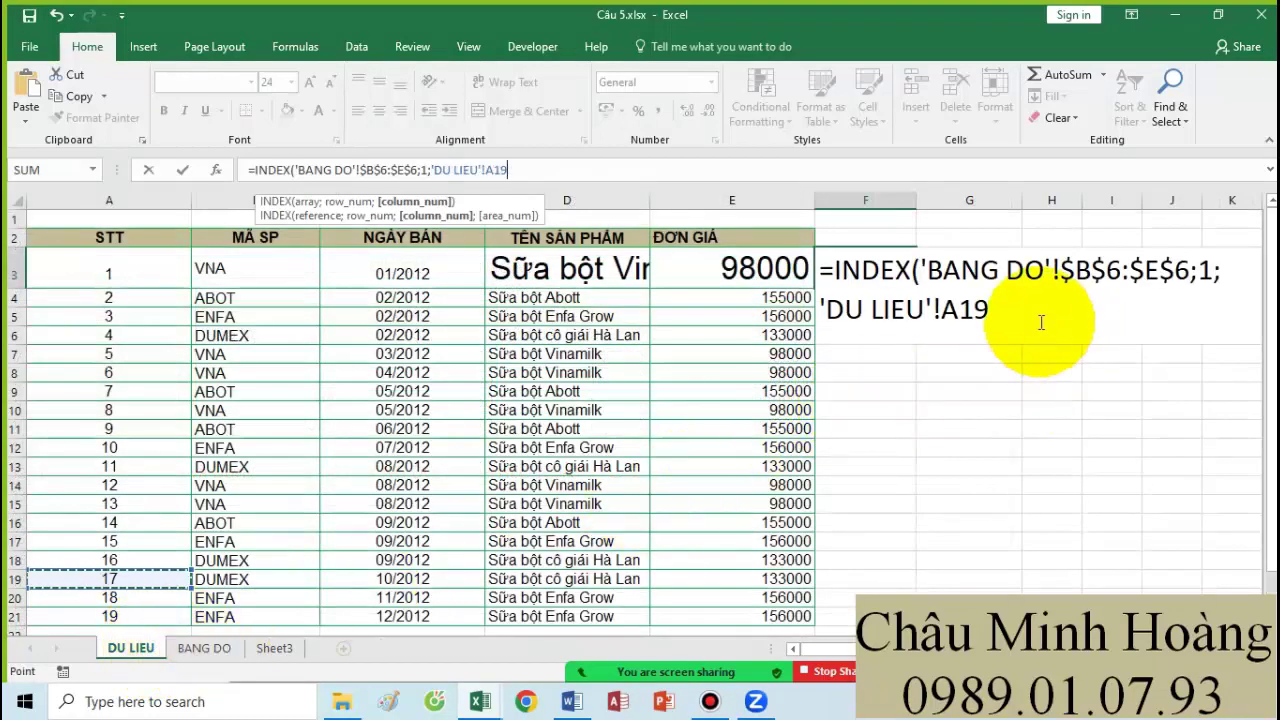
{"action": "left_click_drag", "start_coordinate": [1041, 322], "coordinate": [830, 315]}
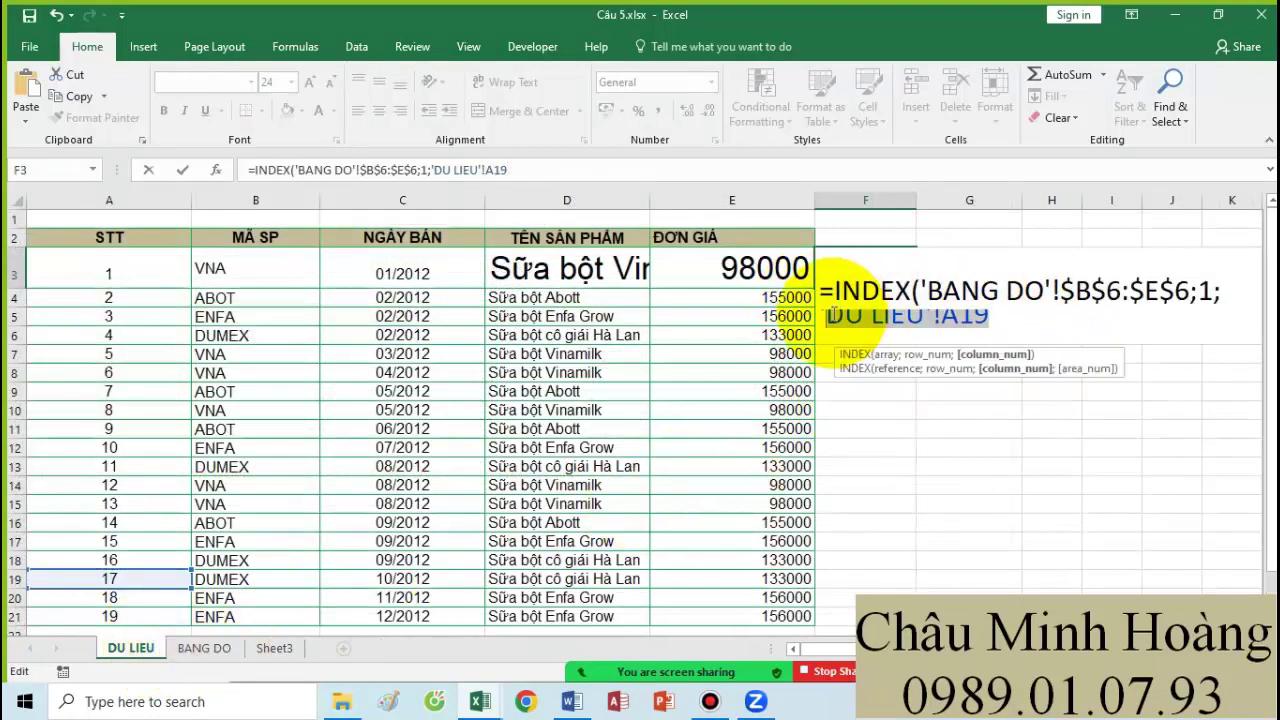
{"action": "key", "text": "BackSpace"}
{"action": "type", "text": "ma"}
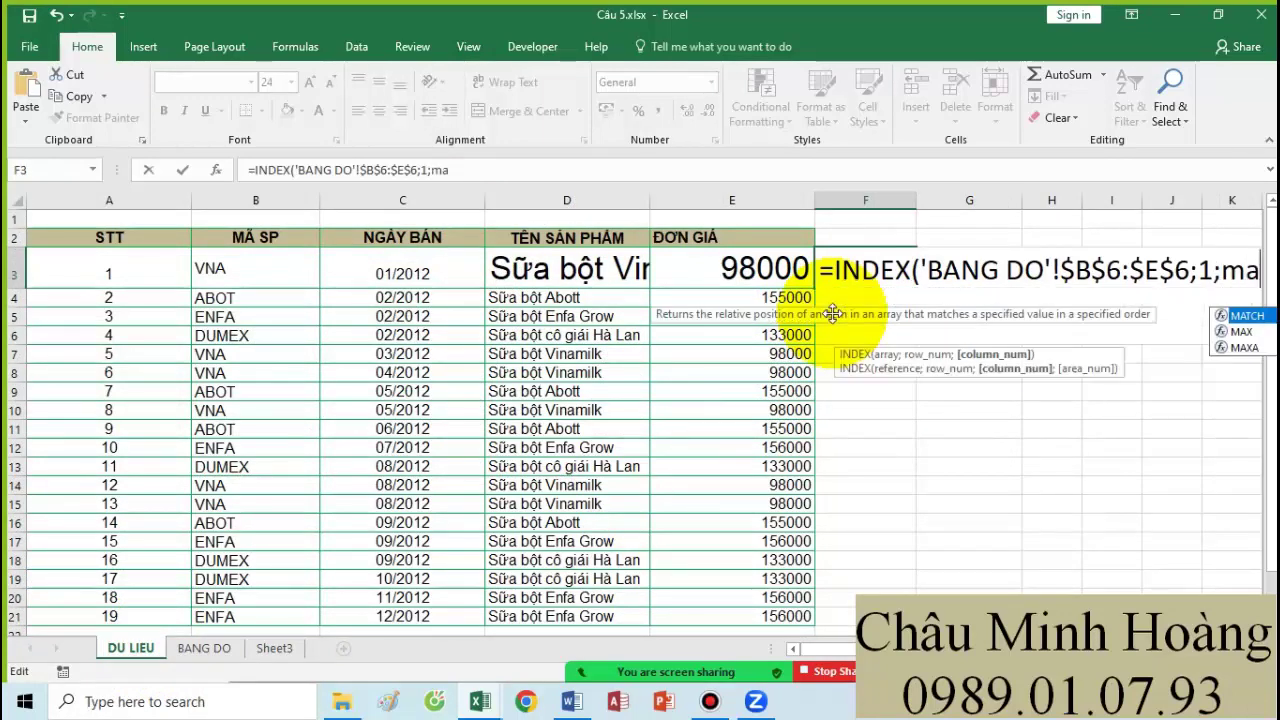
{"action": "key", "text": "Tab"}
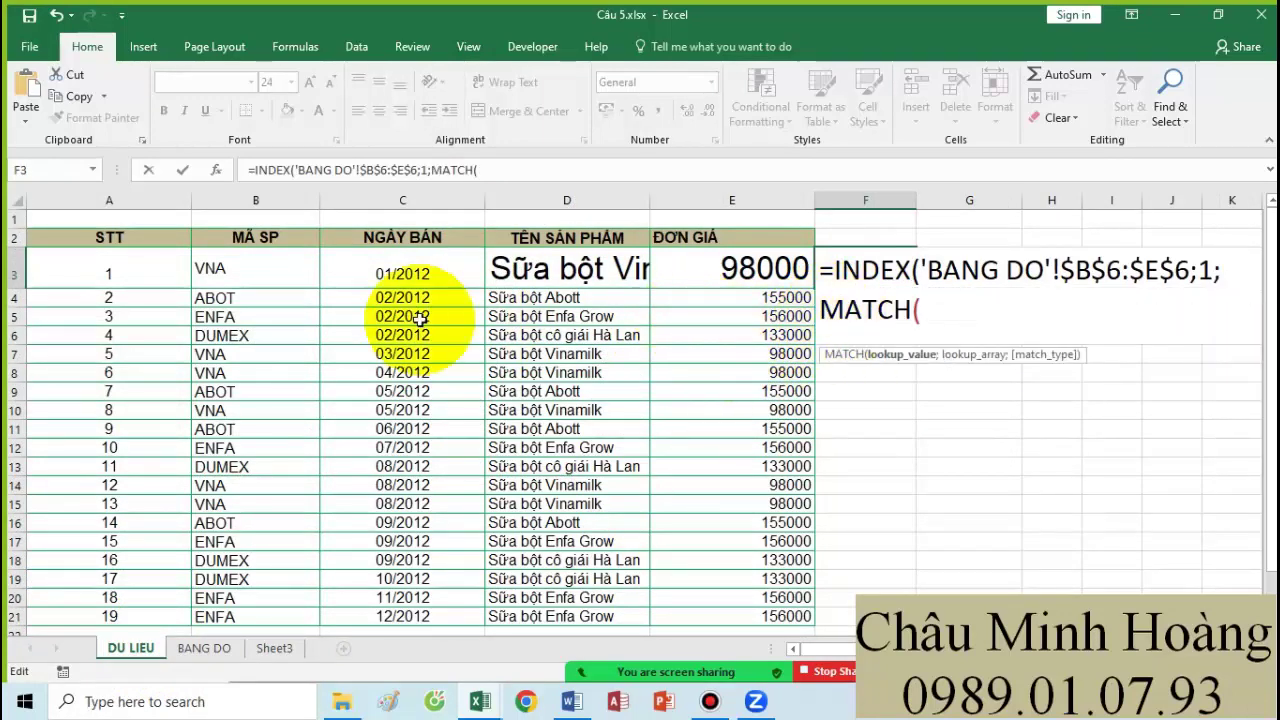
{"action": "left_click", "coordinate": [262, 266]}
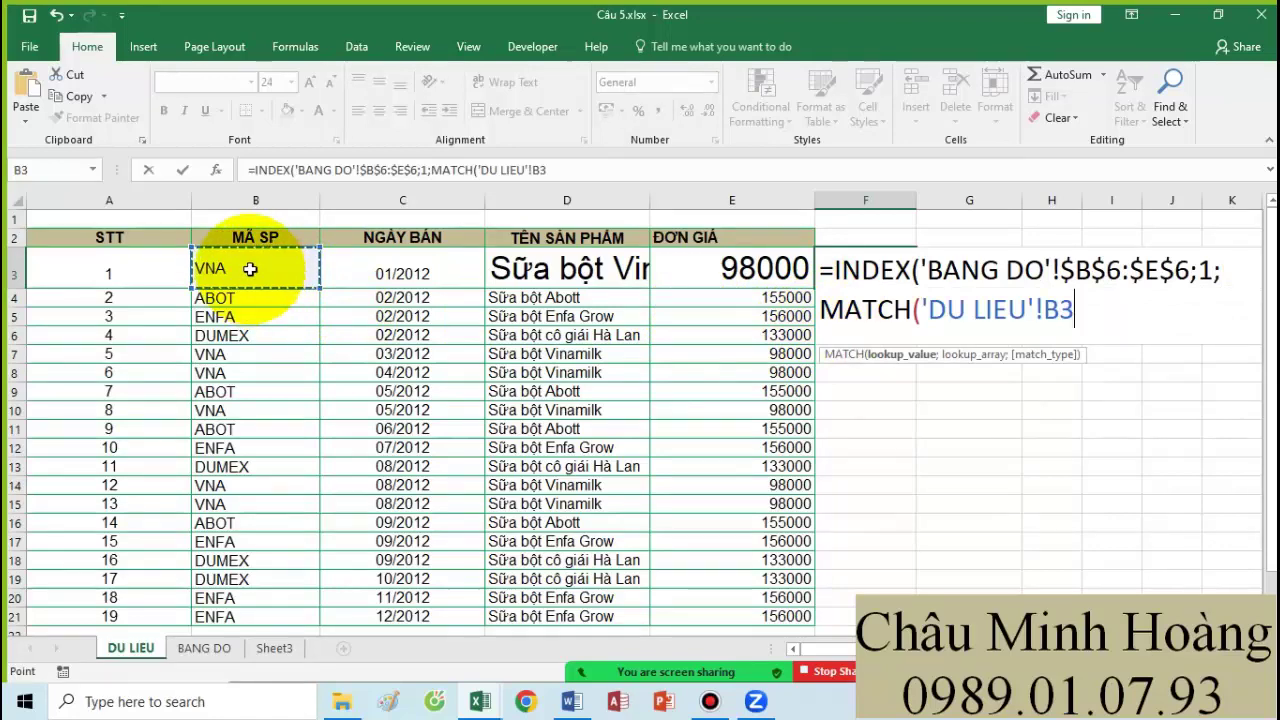
- Complete the MATCH with lookup array 'BANG DO'!$B$5:$E$5 and match type 0, and enter the formula in F3
{"action": "left_click", "coordinate": [204, 648]}
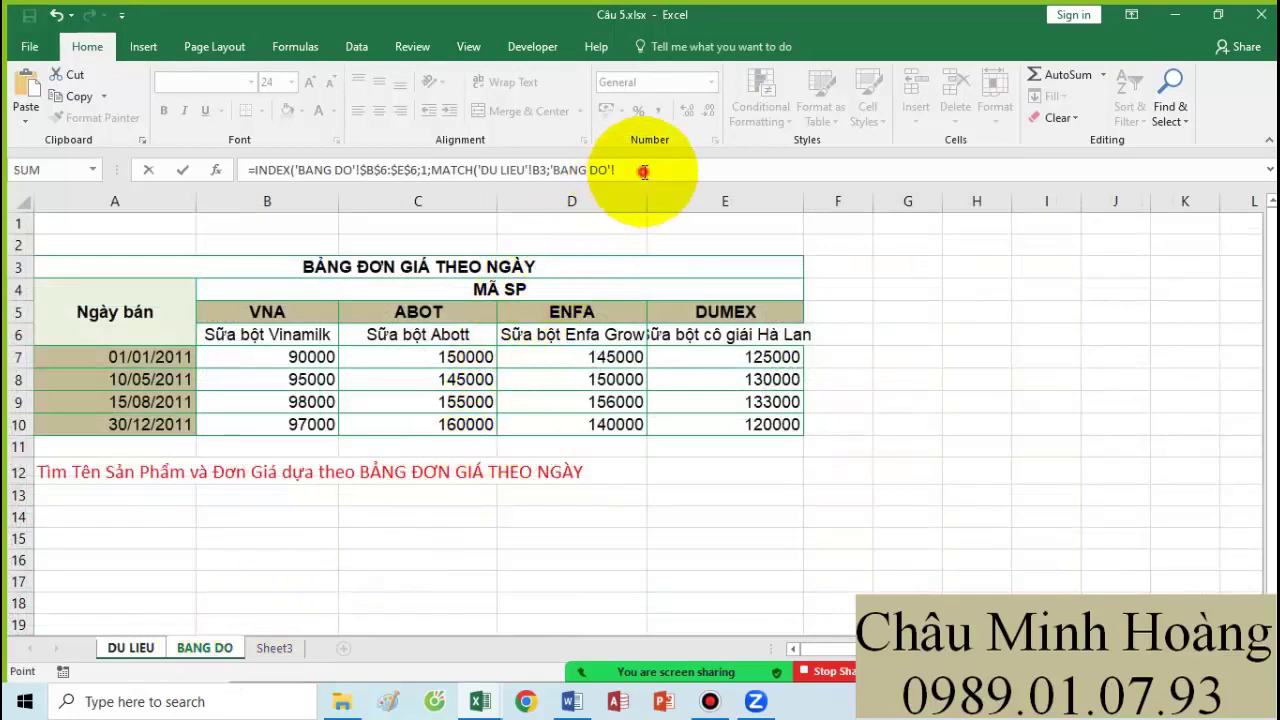
{"action": "left_click_drag", "start_coordinate": [640, 170], "coordinate": [572, 173]}
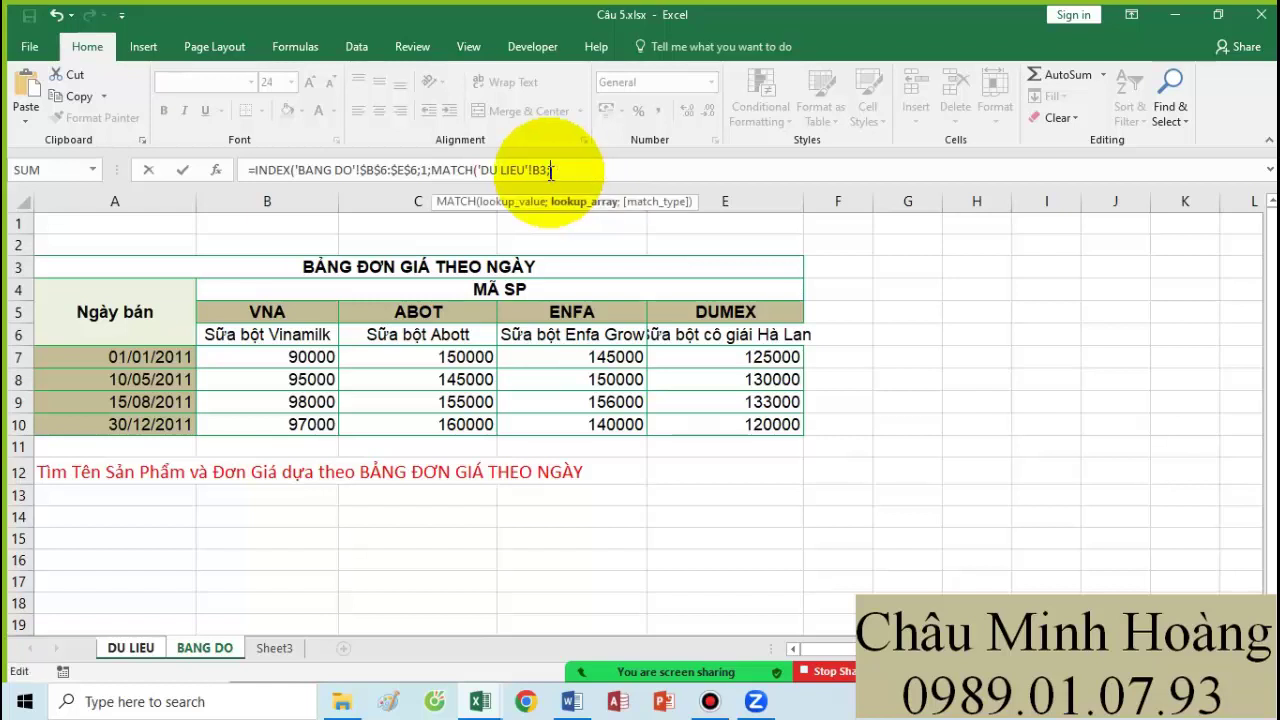
{"action": "left_click_drag", "start_coordinate": [263, 311], "coordinate": [727, 313]}
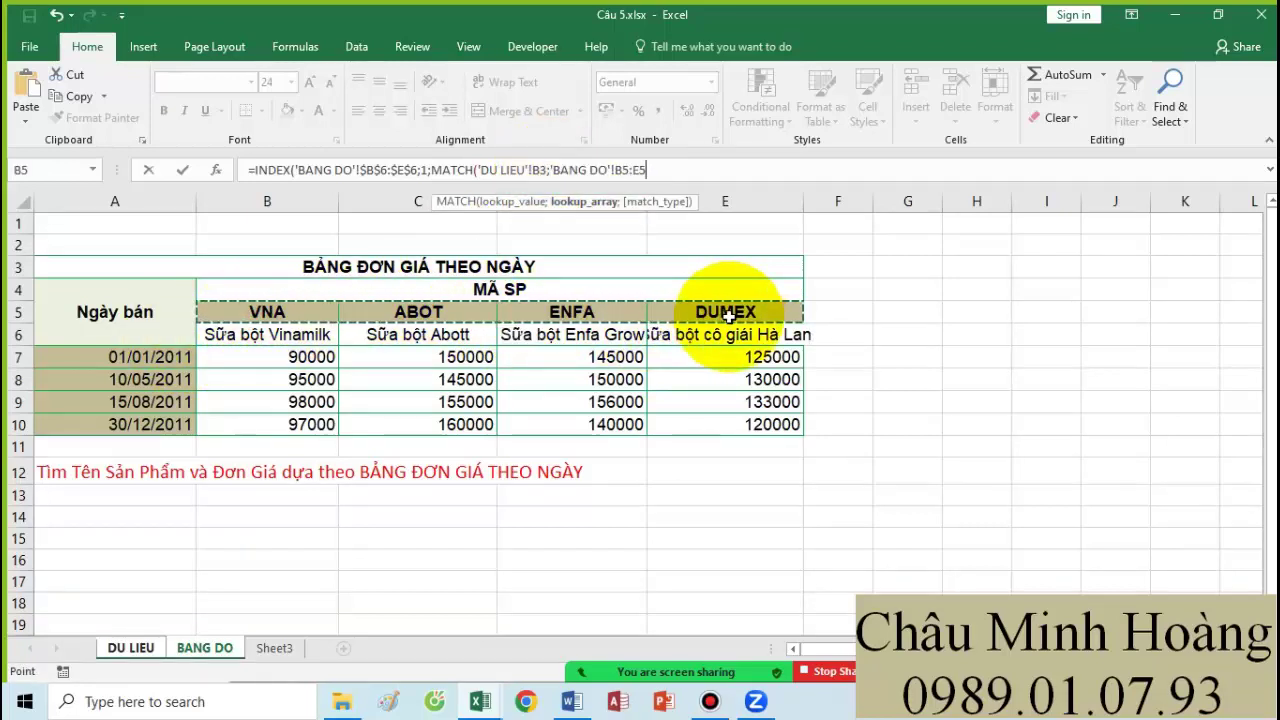
{"action": "type", "text": ";0))"}
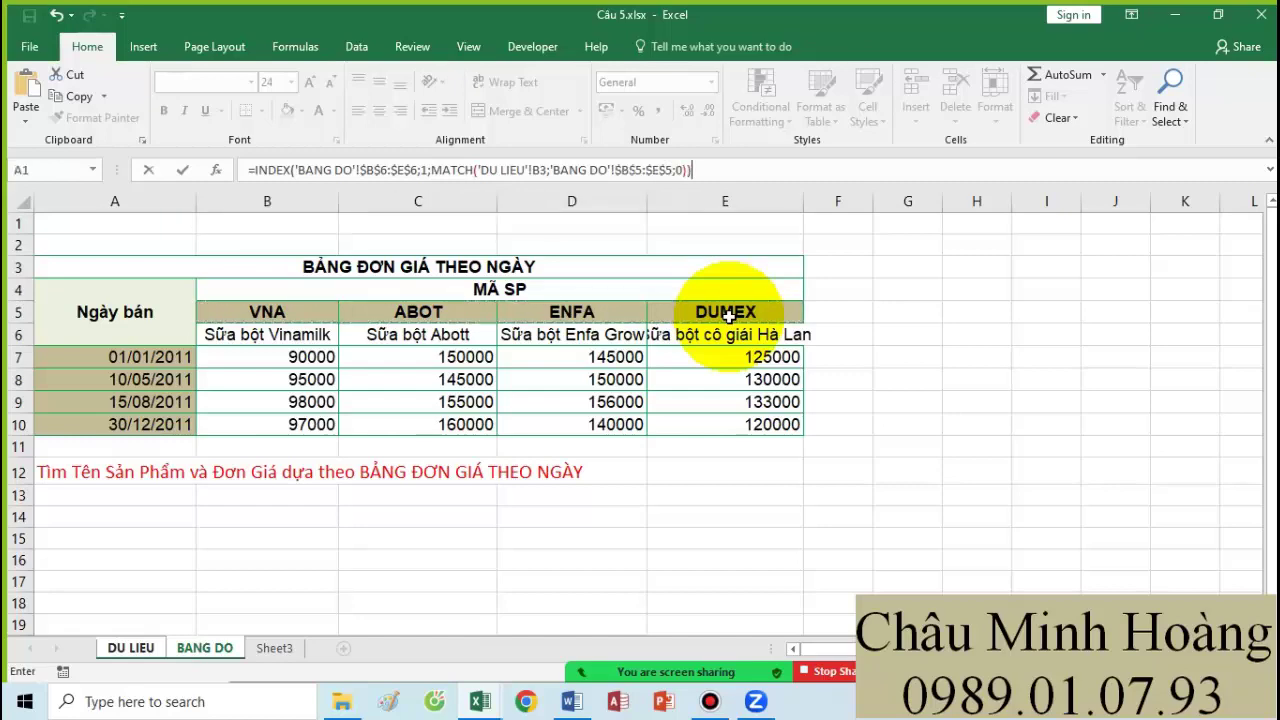
{"action": "key", "text": "Return"}
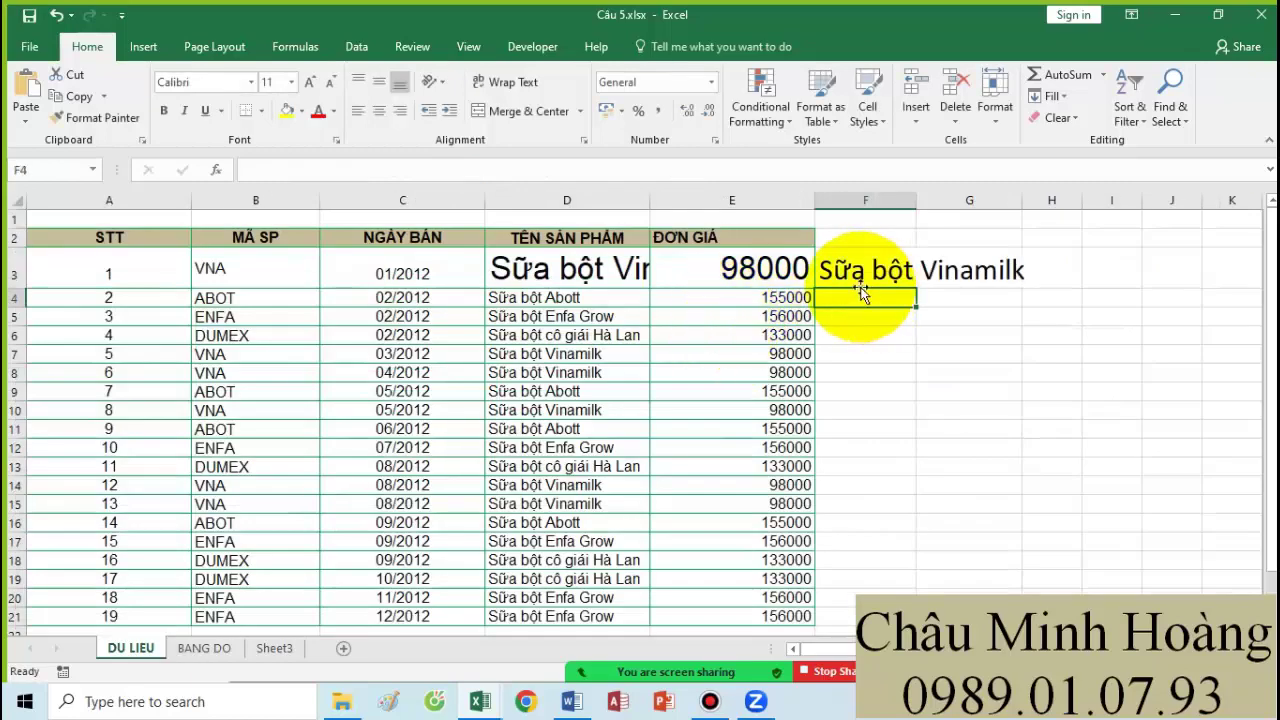
- Copy the F3 formula without its equals sign and paste it on a new line below "Câu 5 :" in the Word document
{"action": "double_click", "coordinate": [848, 277]}
{"action": "left_click_drag", "start_coordinate": [826, 264], "coordinate": [1013, 343]}
{"action": "left_click", "coordinate": [571, 701]}
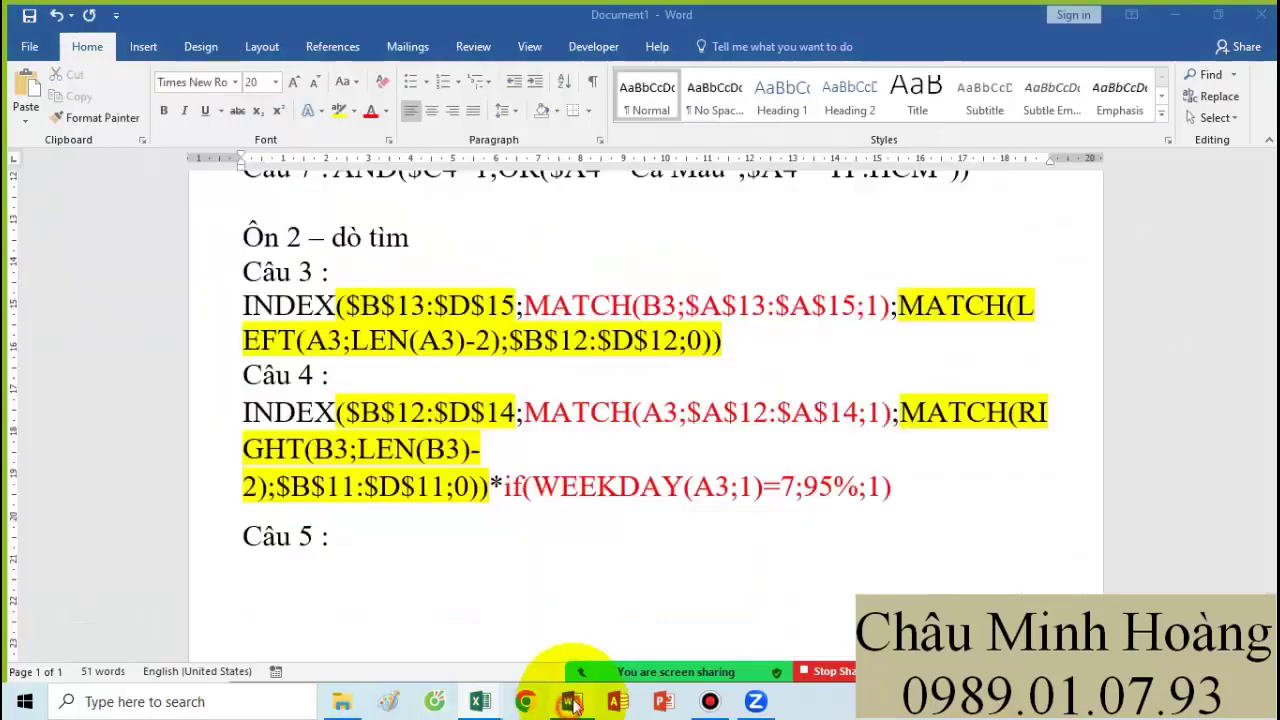
{"action": "key", "text": "Return"}
{"action": "key", "text": "ctrl+v"}
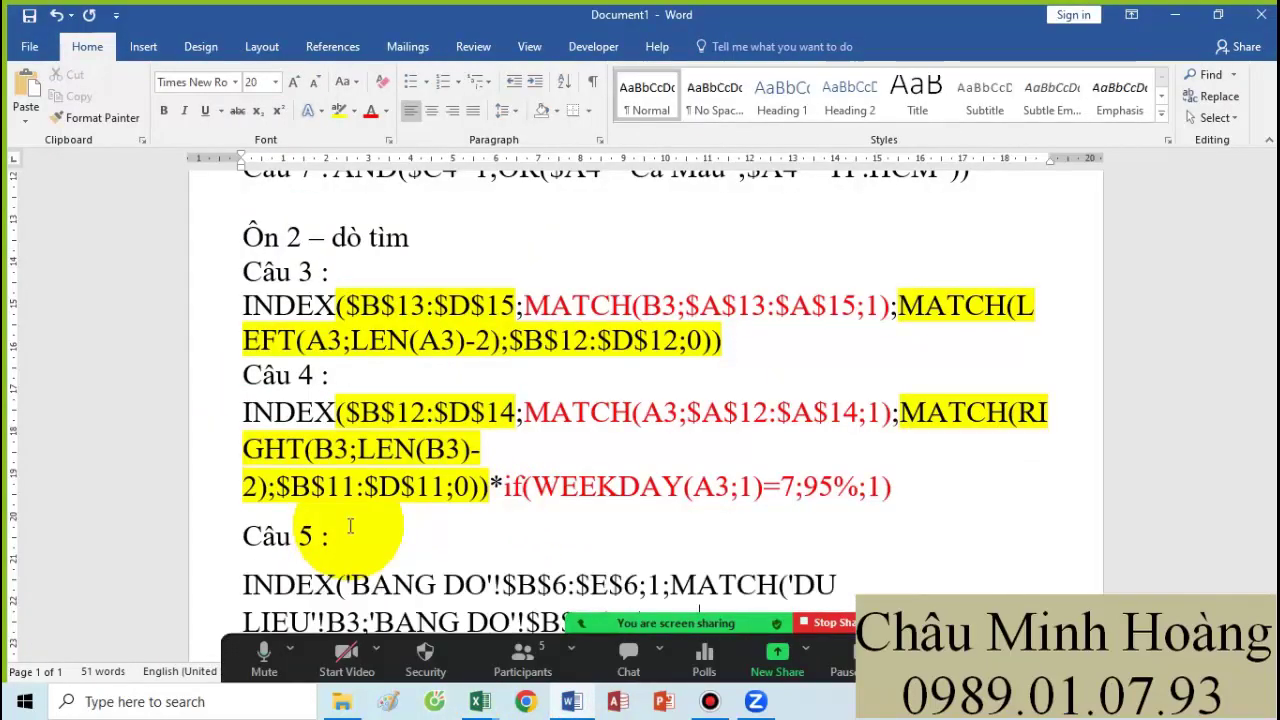
{"action": "scroll", "coordinate": [360, 525], "scroll_direction": "down", "scroll_amount": 2}
{"action": "scroll", "coordinate": [480, 450], "scroll_direction": "up", "scroll_amount": 3}
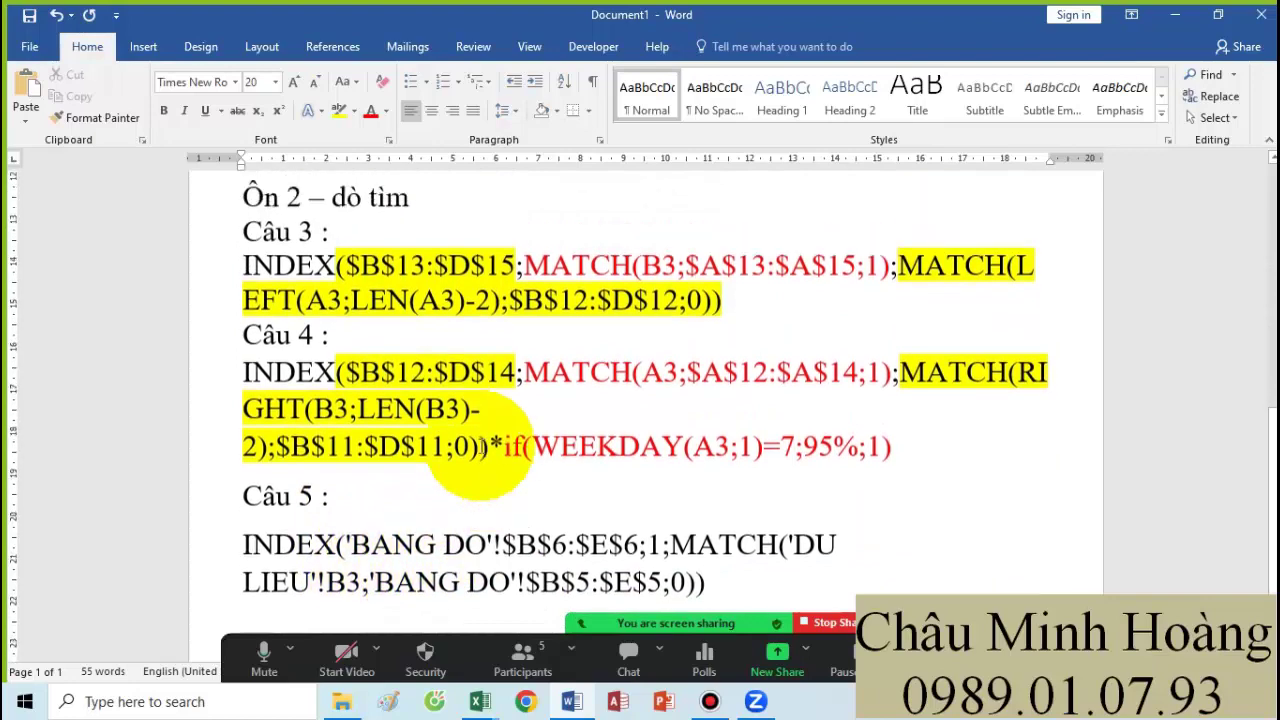
{"action": "scroll", "coordinate": [520, 430], "scroll_direction": "down", "scroll_amount": 3}
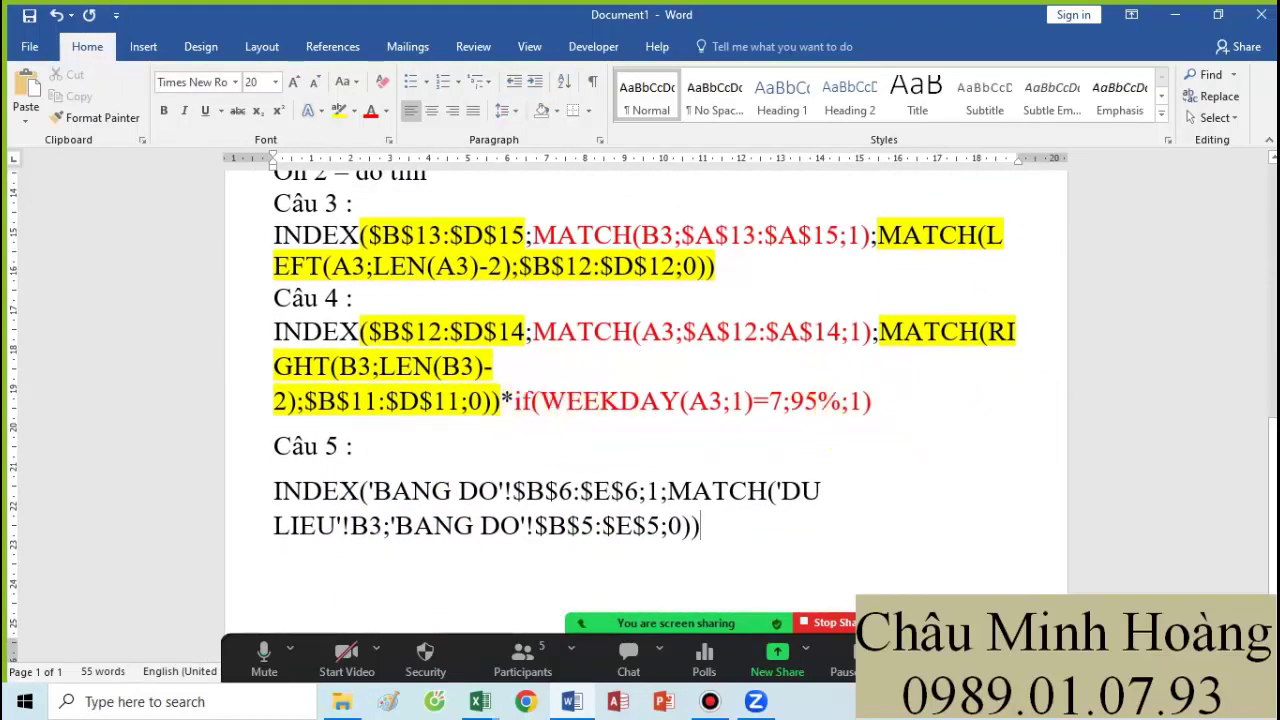
{"action": "scroll", "coordinate": [871, 414], "scroll_direction": "down", "scroll_amount": 1}
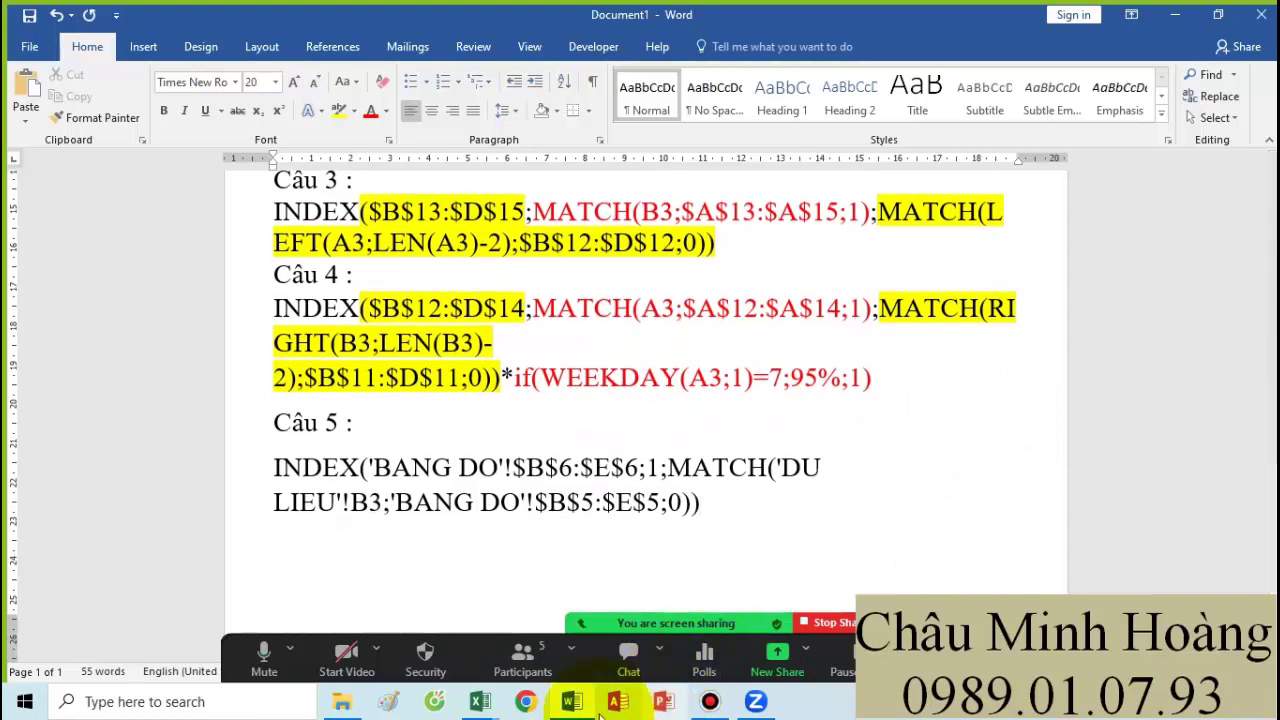
- Switch to the Câu 5.xlsx workbook in Excel and start a new INDEX formula in F3, replacing the existing one
{"action": "mouse_move", "coordinate": [480, 701]}
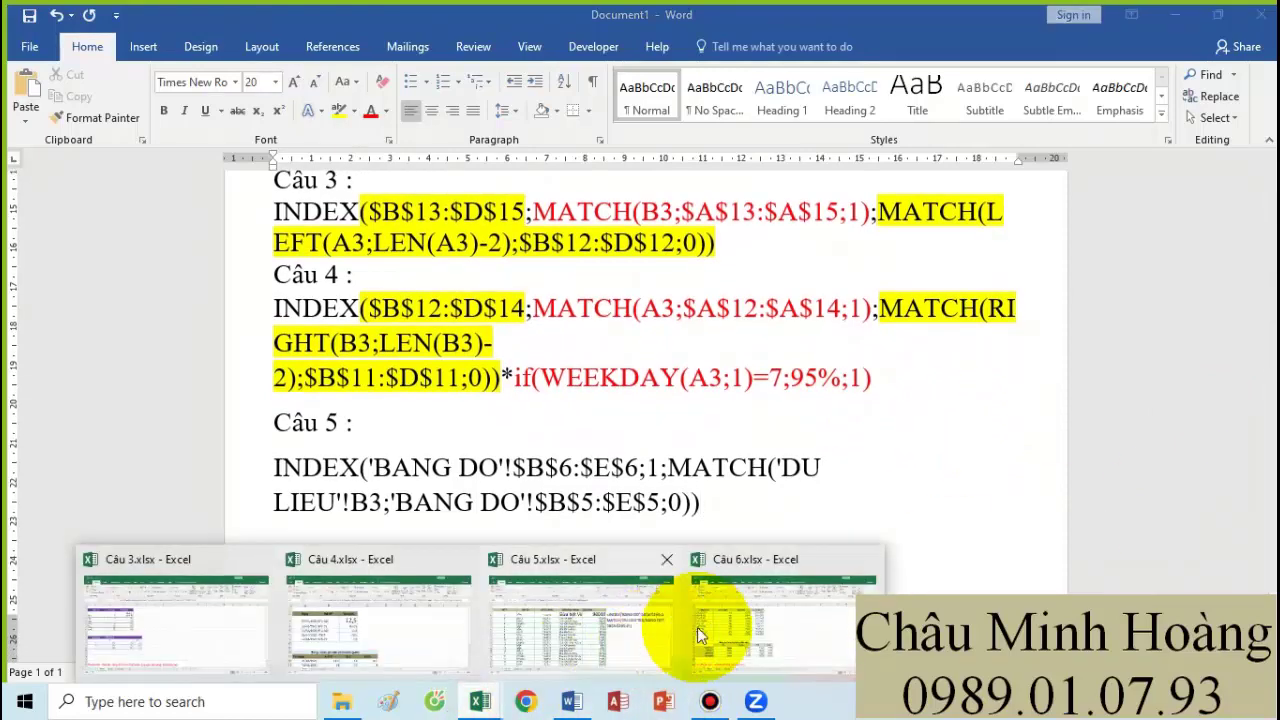
{"action": "left_click", "coordinate": [600, 621]}
{"action": "key", "text": "Return"}
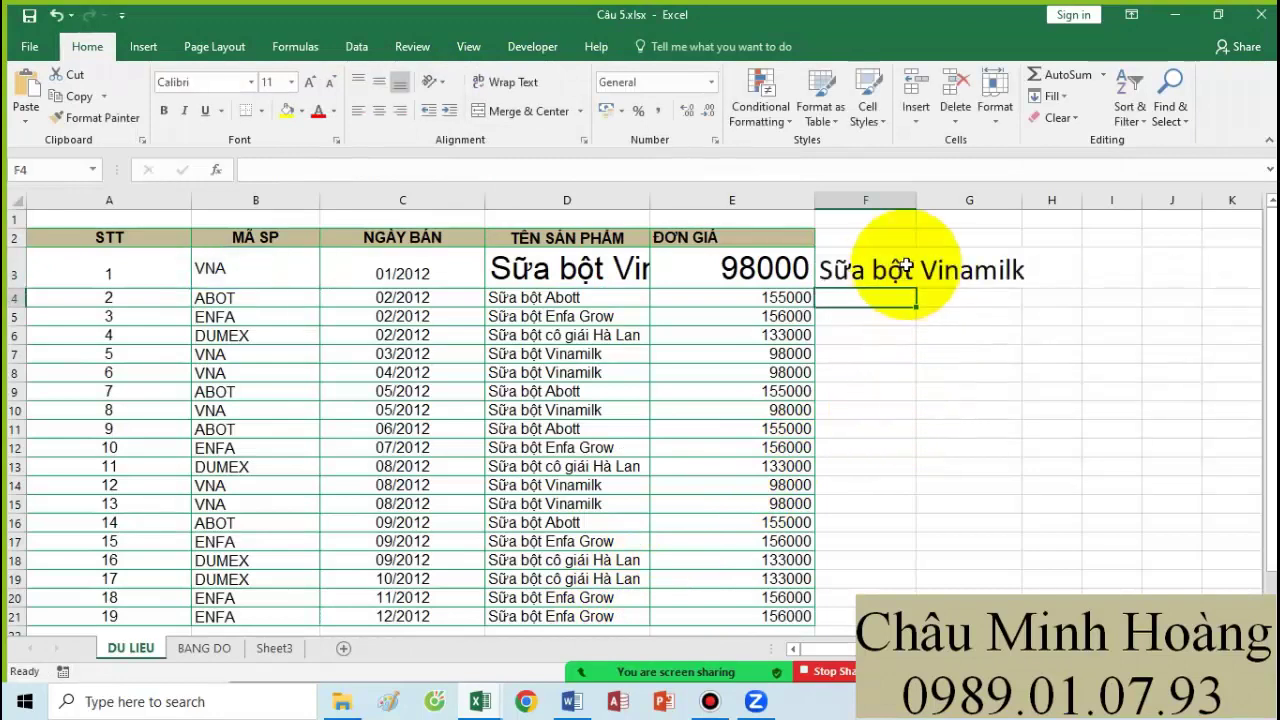
{"action": "left_click", "coordinate": [860, 267]}
{"action": "type", "text": "=index"}
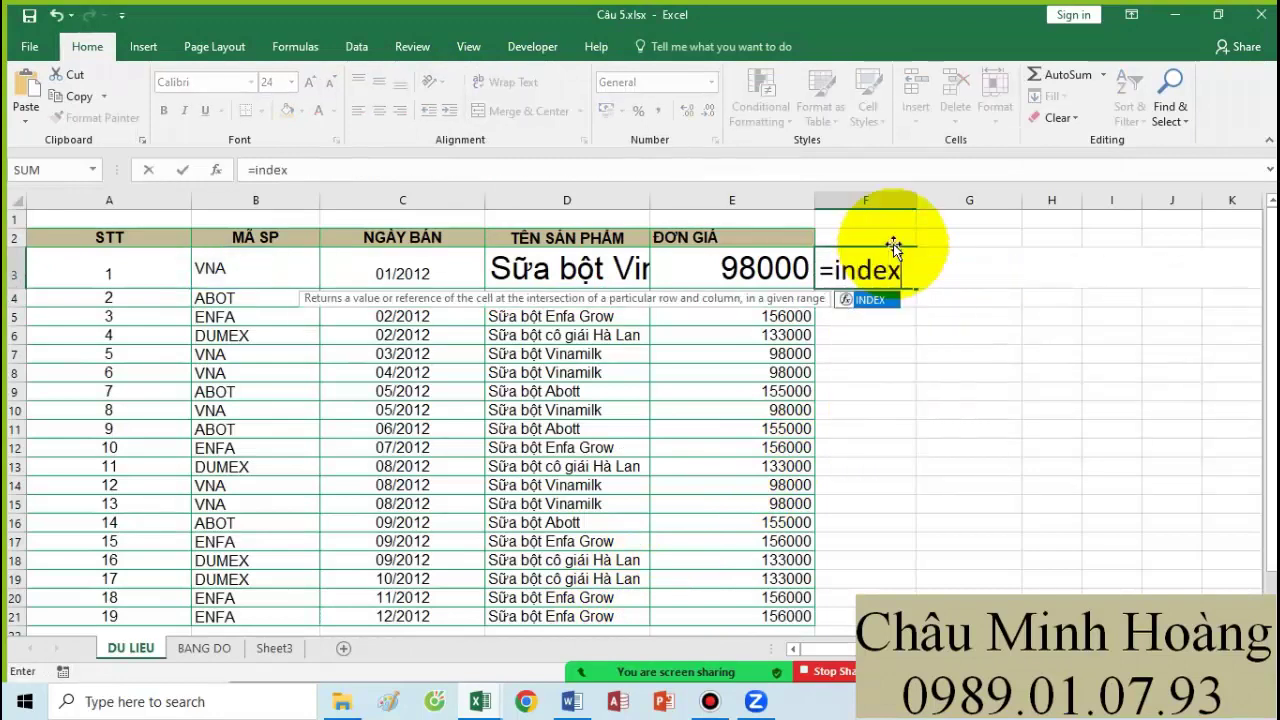
{"action": "key", "text": "Tab"}
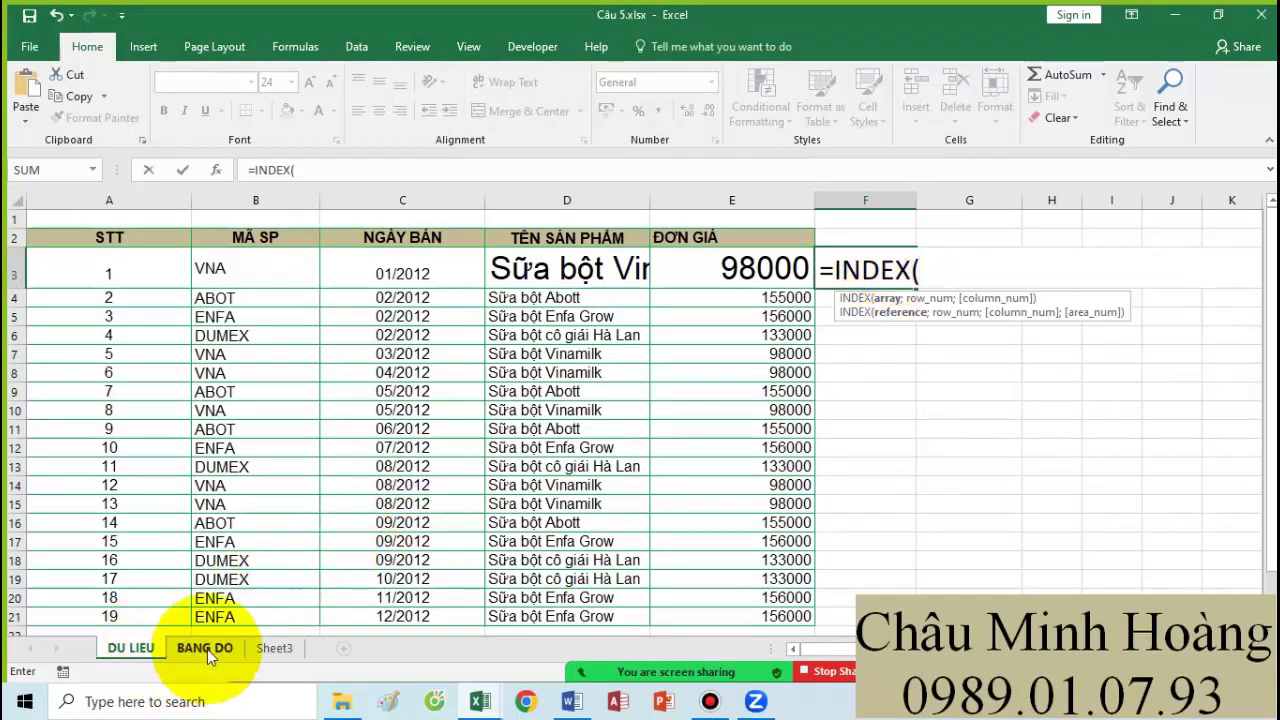
- Set the array of the F3 INDEX formula to the price range 'BANG DO'!$B$7:$E$10
{"action": "left_click", "coordinate": [202, 648]}
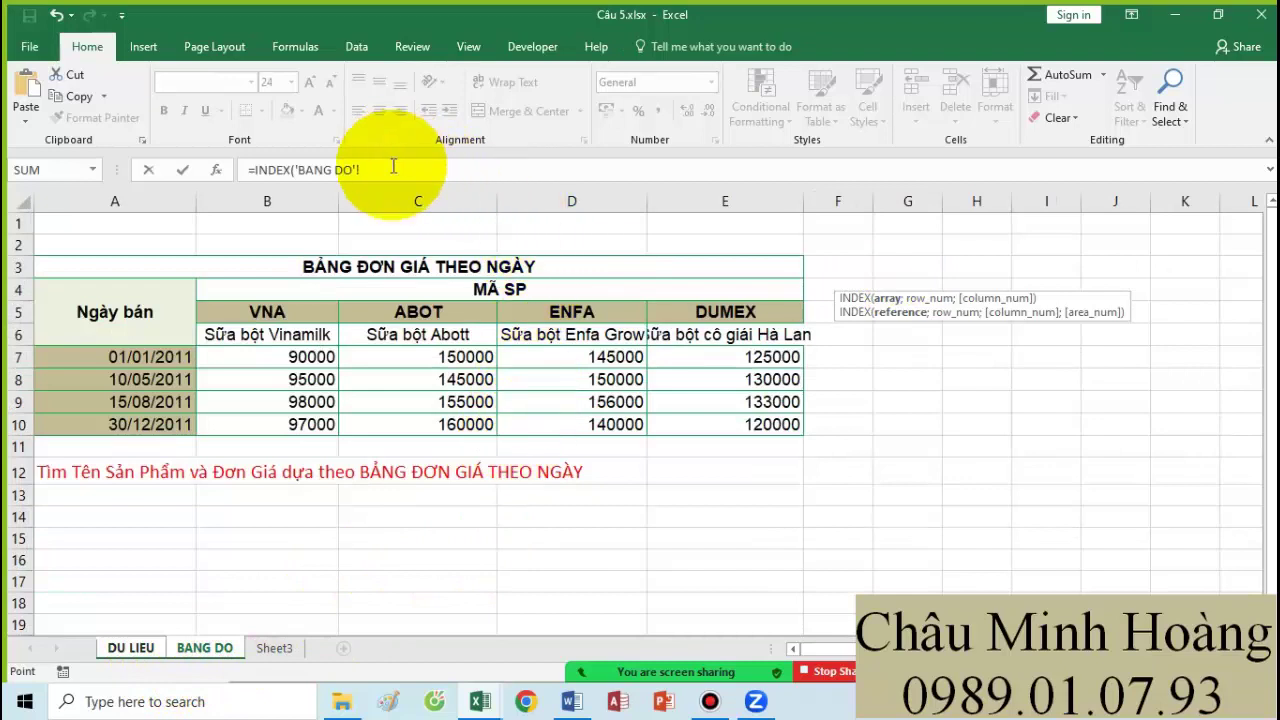
{"action": "left_click_drag", "start_coordinate": [393, 167], "coordinate": [312, 168]}
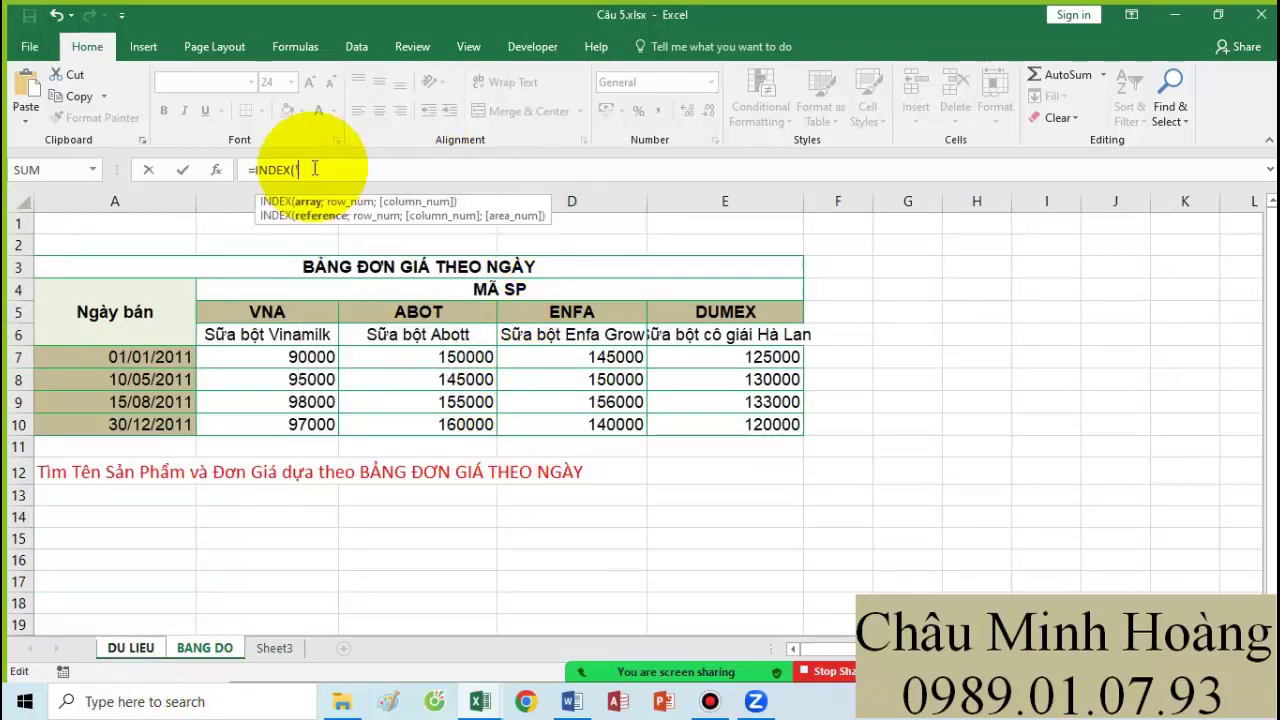
{"action": "left_click_drag", "start_coordinate": [255, 360], "coordinate": [736, 424]}
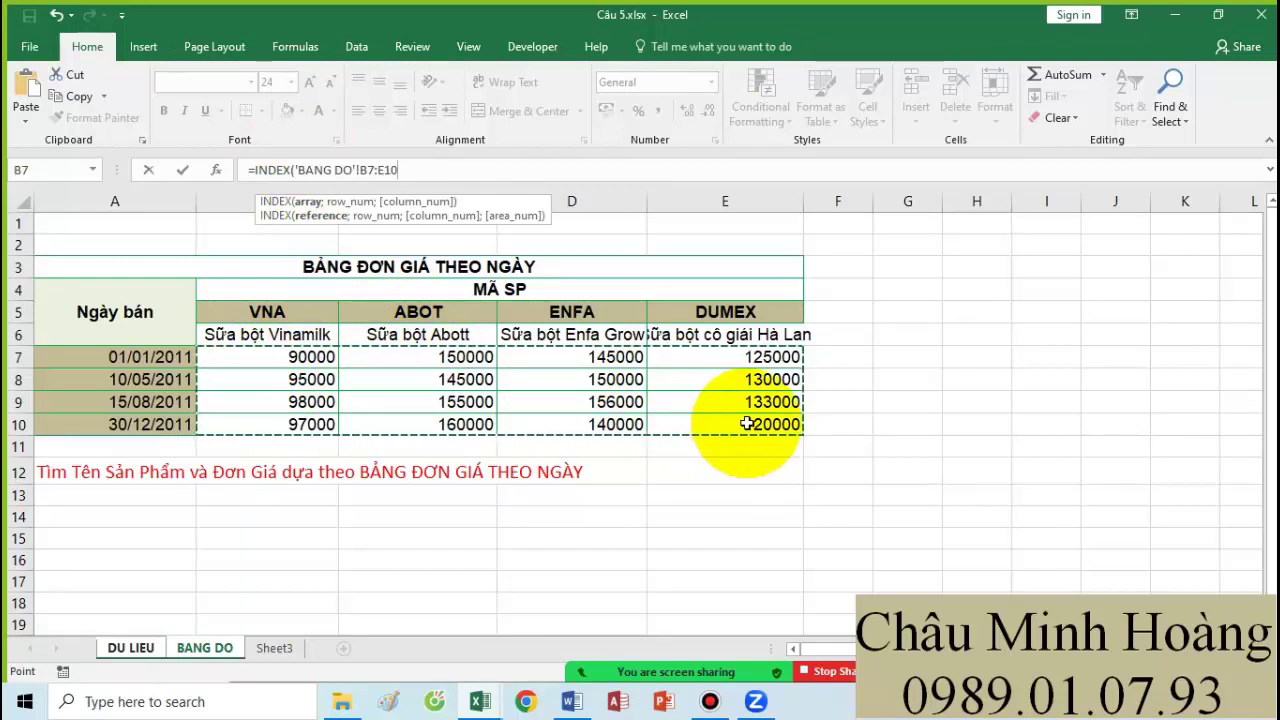
{"action": "type", "text": ";"}
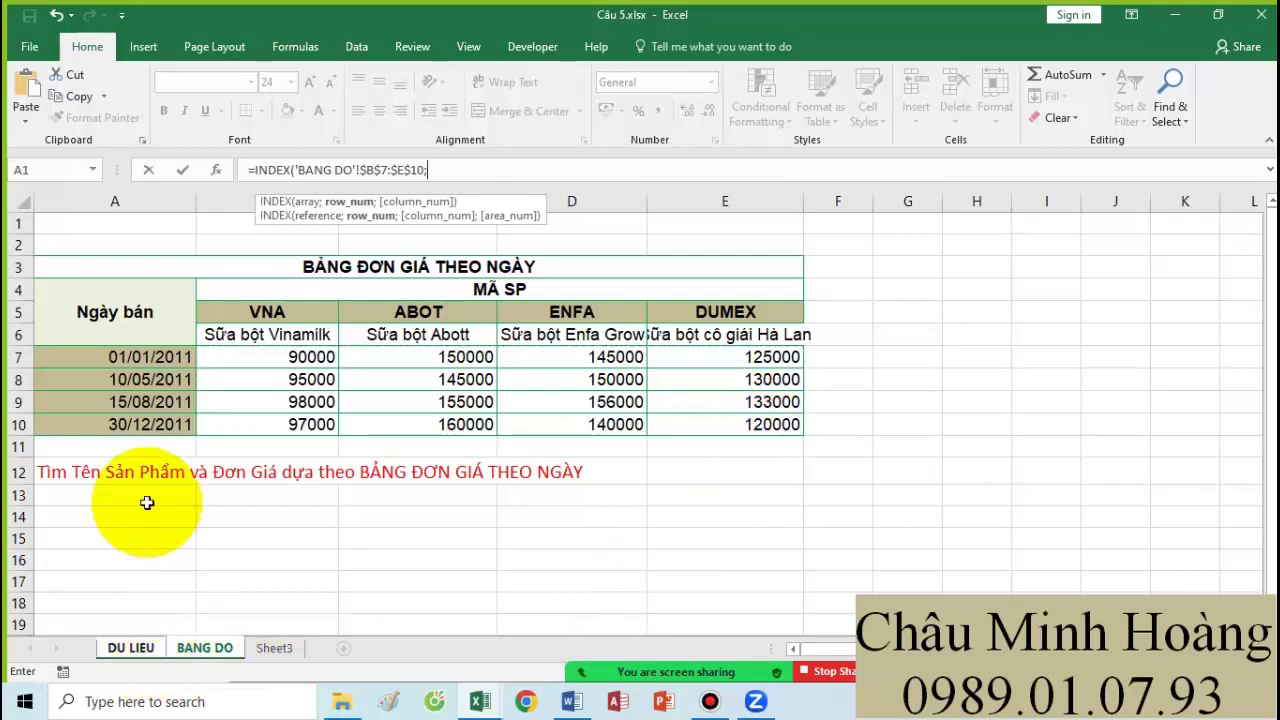
- Add a MATCH function as the row argument of the F3 formula, with 'DU LIEU'!C3 as lookup value
{"action": "left_click", "coordinate": [131, 648]}
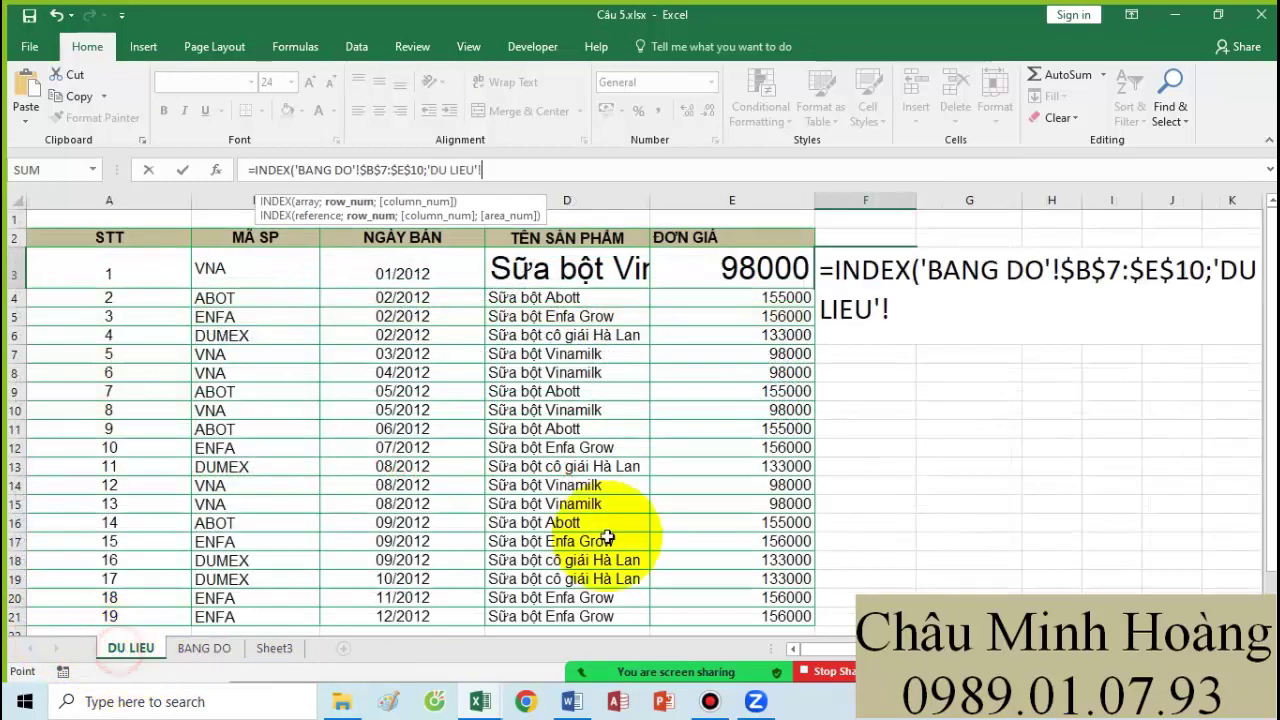
{"action": "left_click_drag", "start_coordinate": [911, 311], "coordinate": [1220, 250]}
{"action": "key", "text": "BackSpace"}
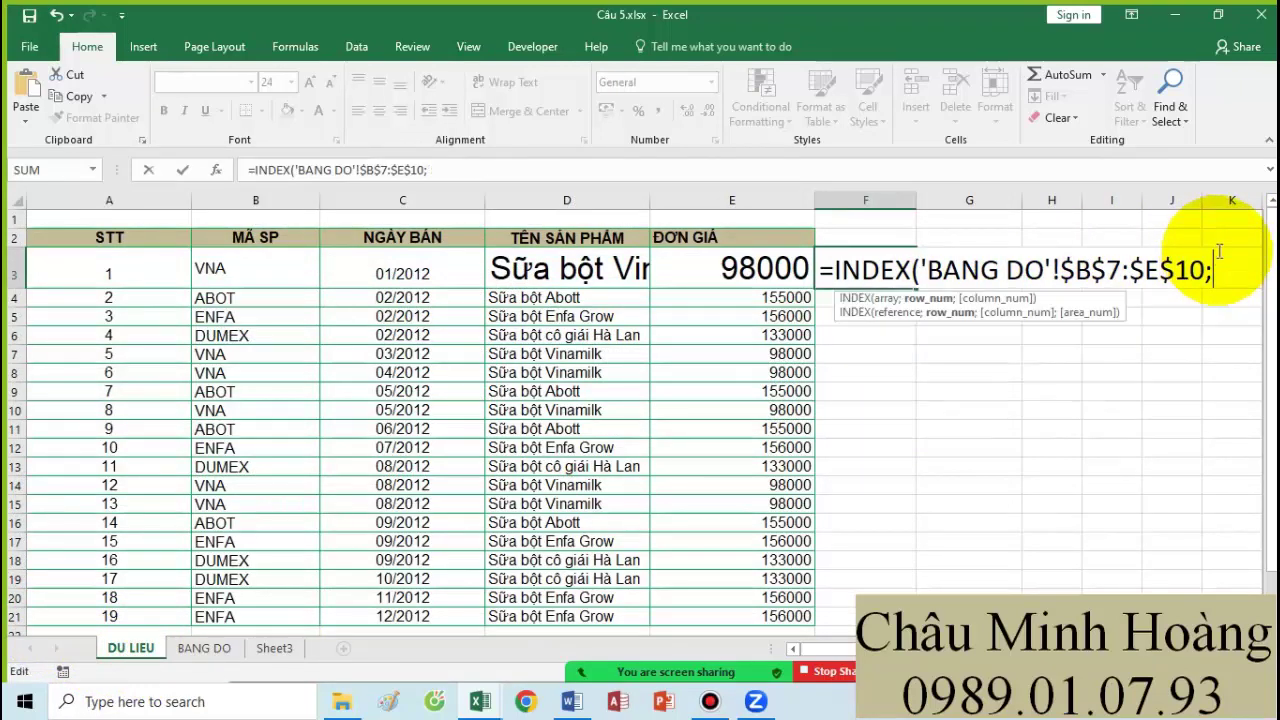
{"action": "type", "text": "ma"}
{"action": "key", "text": "Tab"}
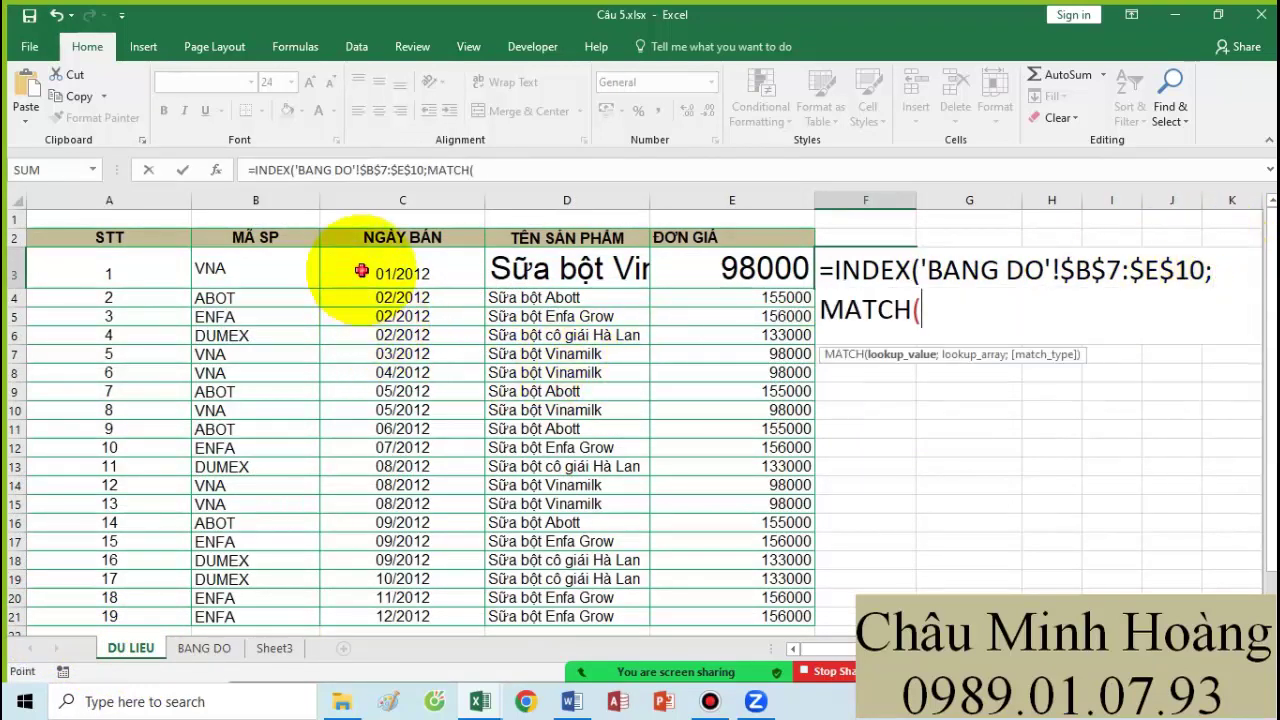
{"action": "left_click", "coordinate": [365, 270]}
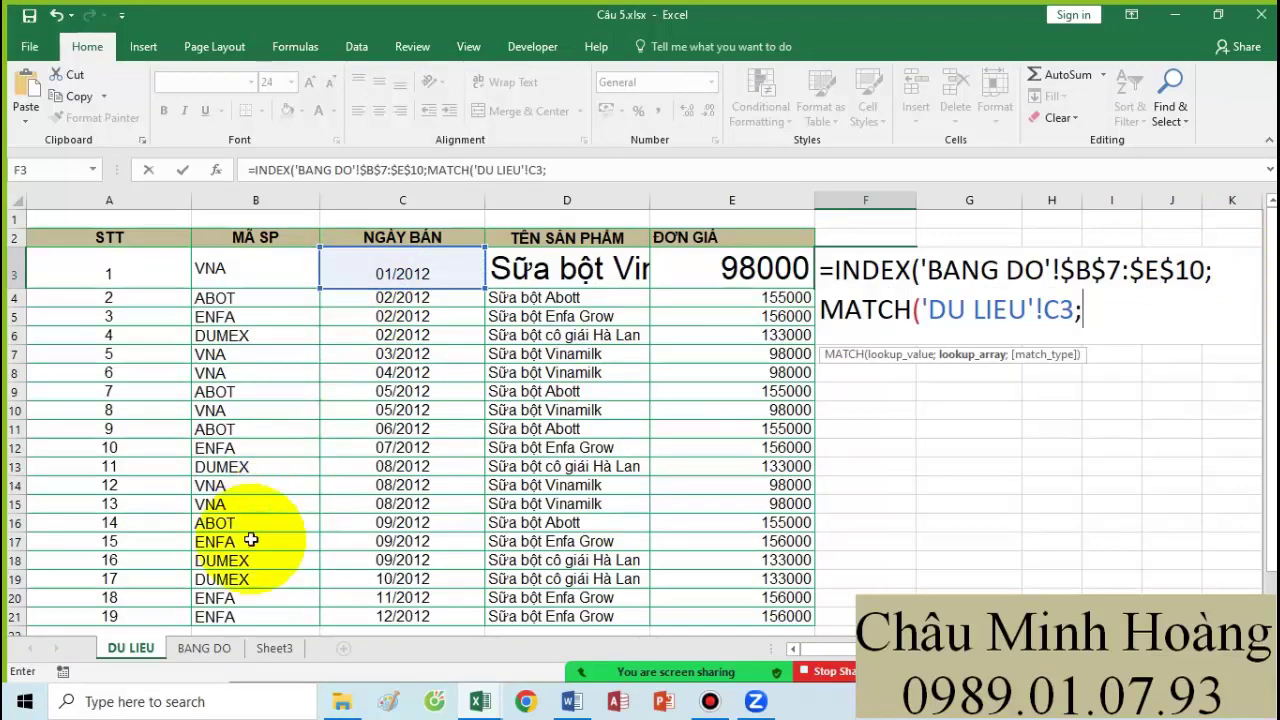
- Complete the row MATCH with lookup array 'BANG DO'!$A$7:$A$10 and match type 1
{"action": "left_click", "coordinate": [205, 648]}
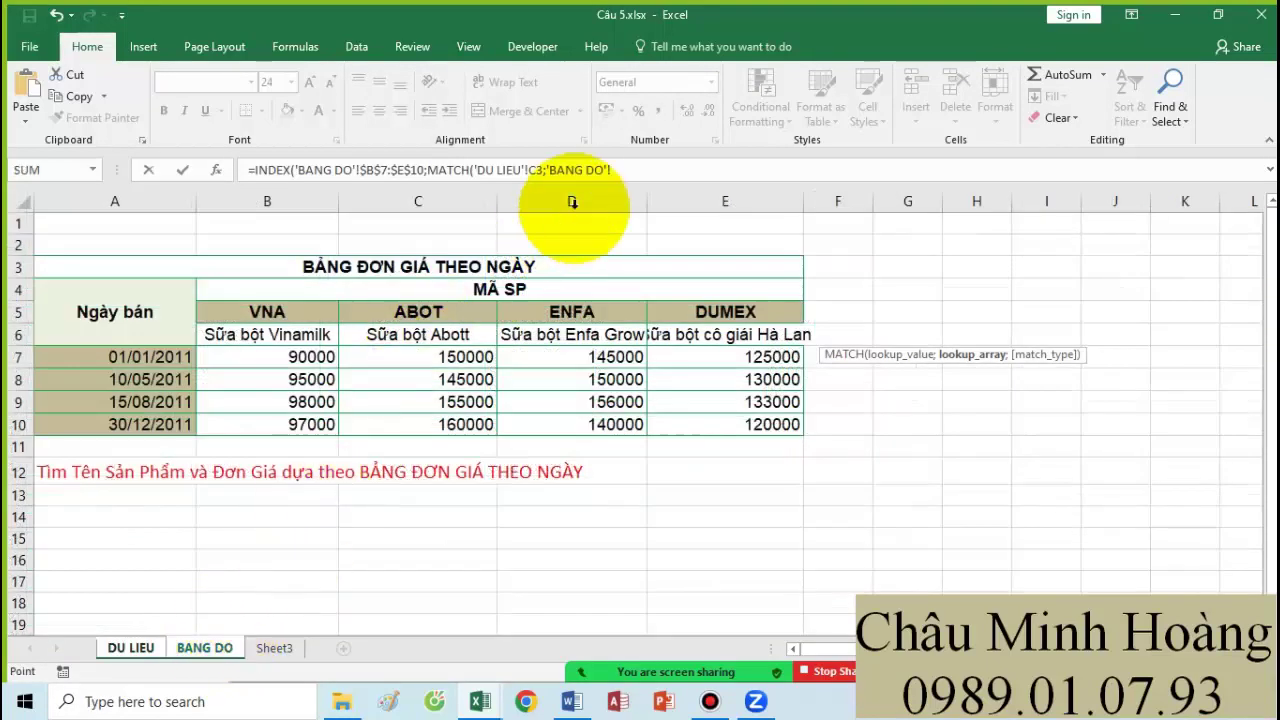
{"action": "double_click", "coordinate": [574, 165]}
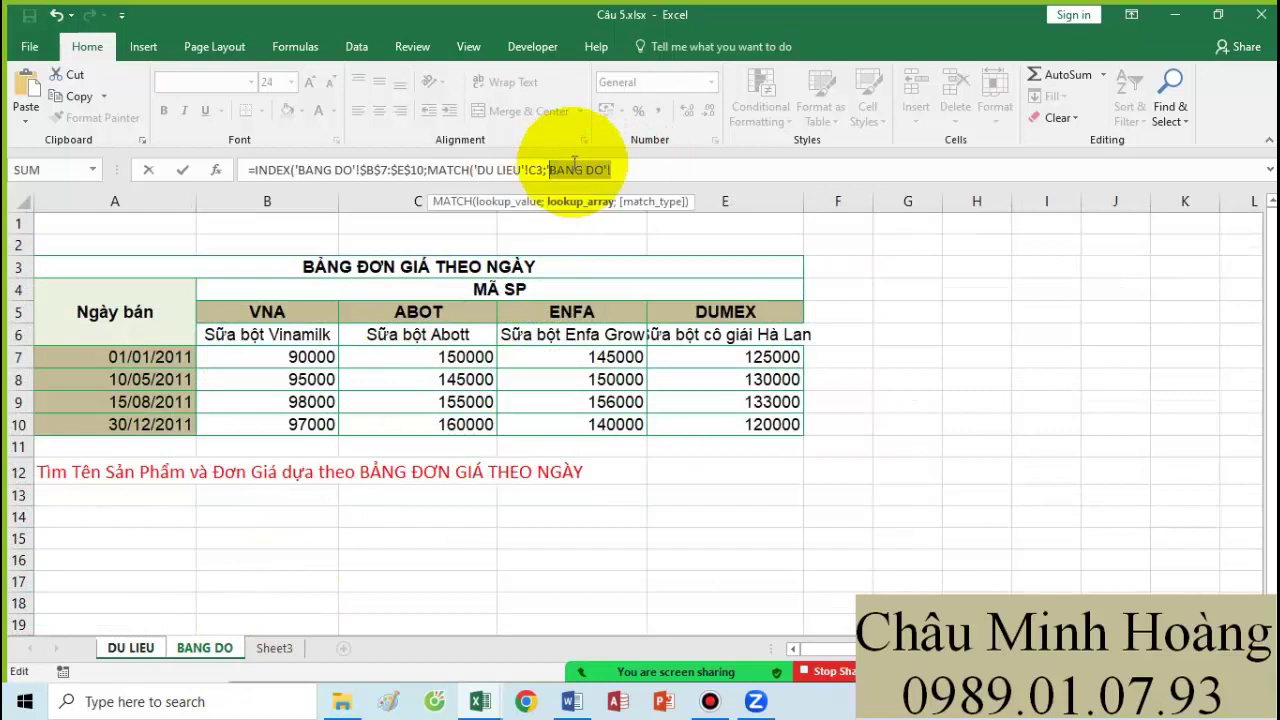
{"action": "left_click_drag", "start_coordinate": [157, 357], "coordinate": [163, 424]}
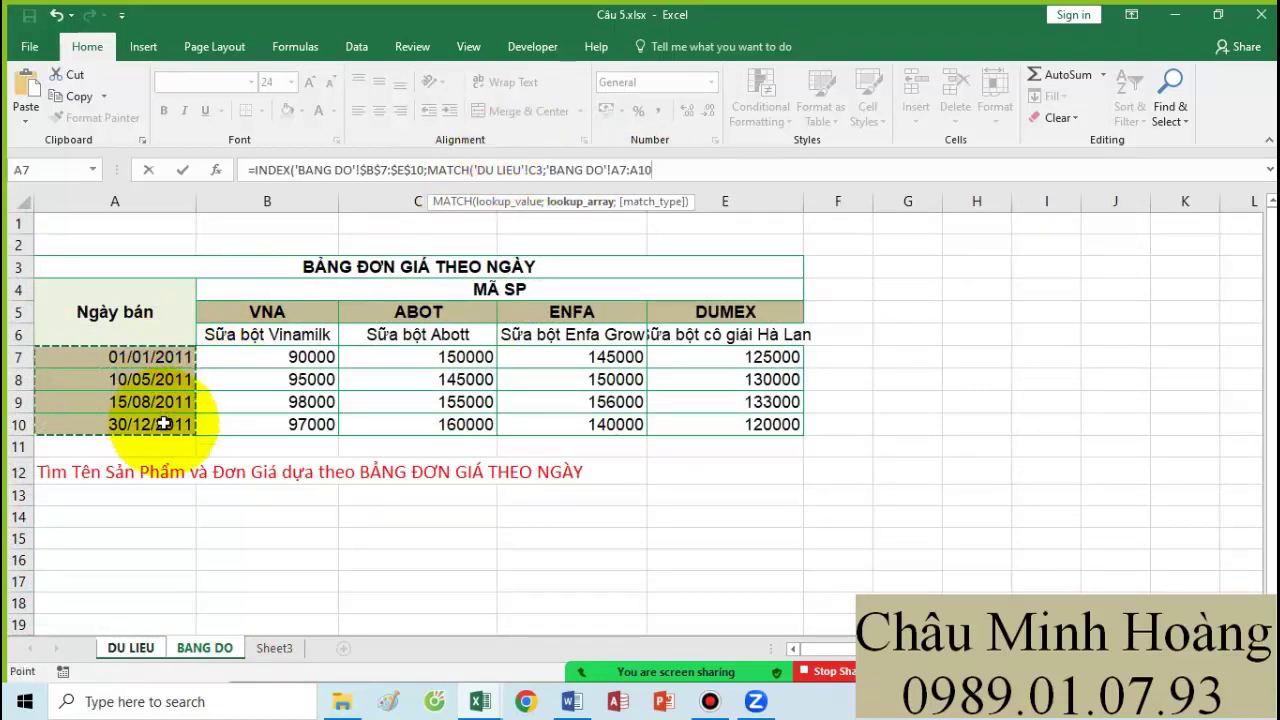
{"action": "type", "text": ";"}
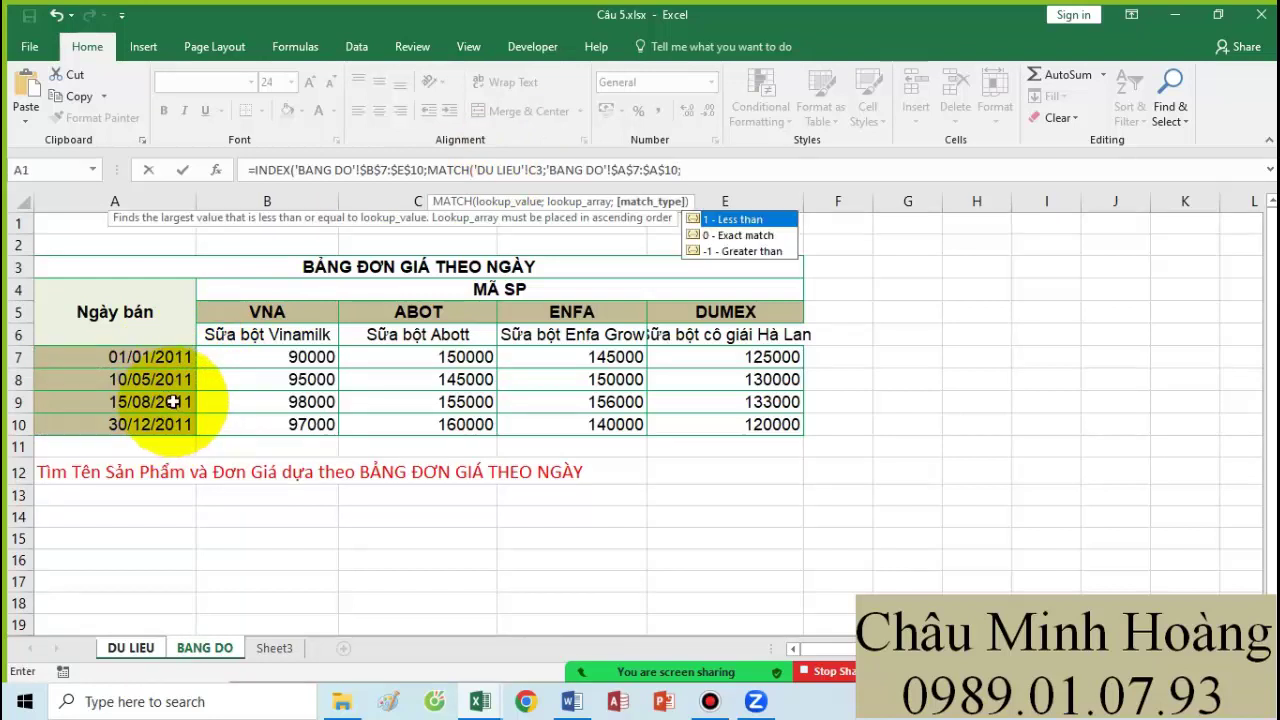
{"action": "type", "text": "1)"}
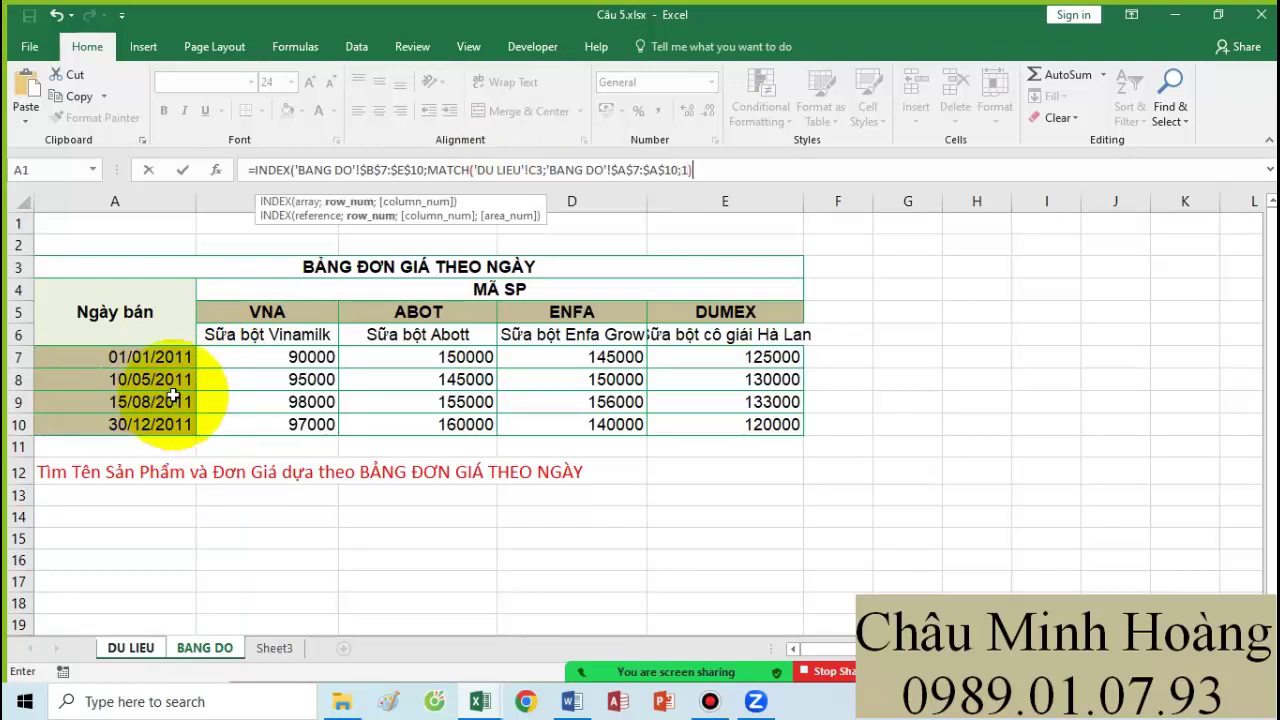
- Add a second MATCH function as the column argument, with 'DU LIEU'!B3 as lookup value
{"action": "type", "text": ";MATCH("}
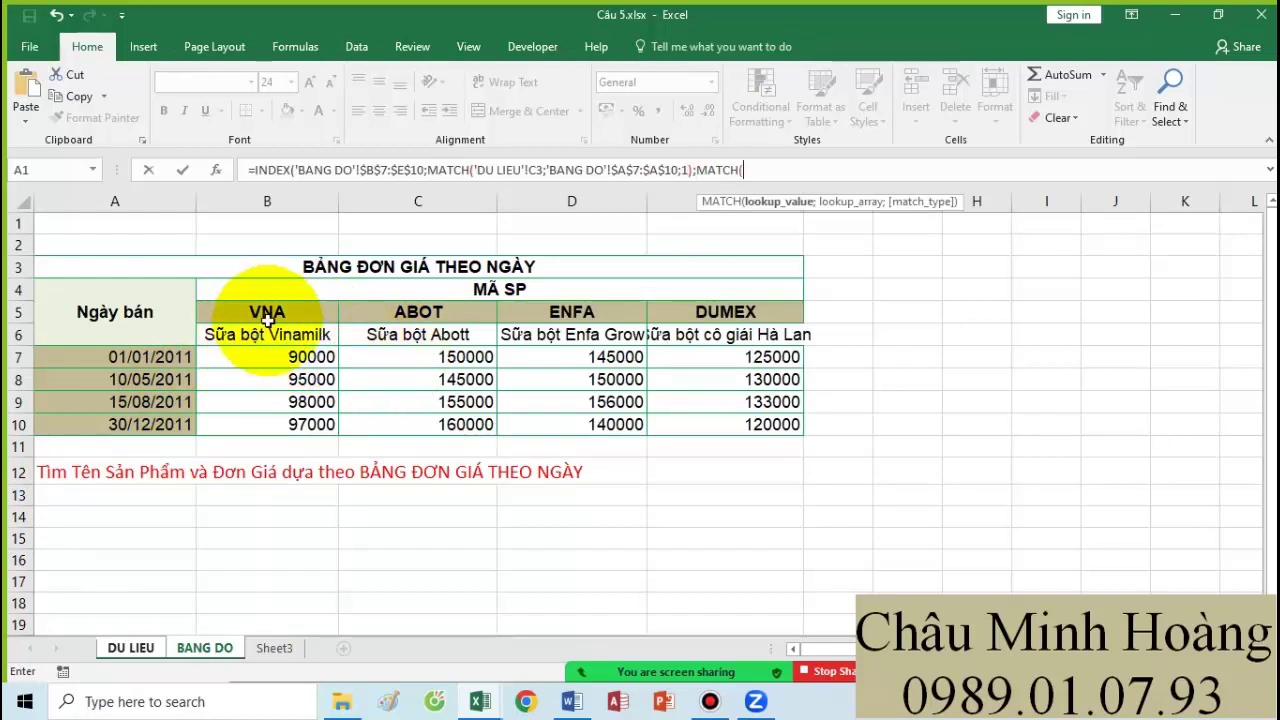
{"action": "left_click", "coordinate": [140, 648]}
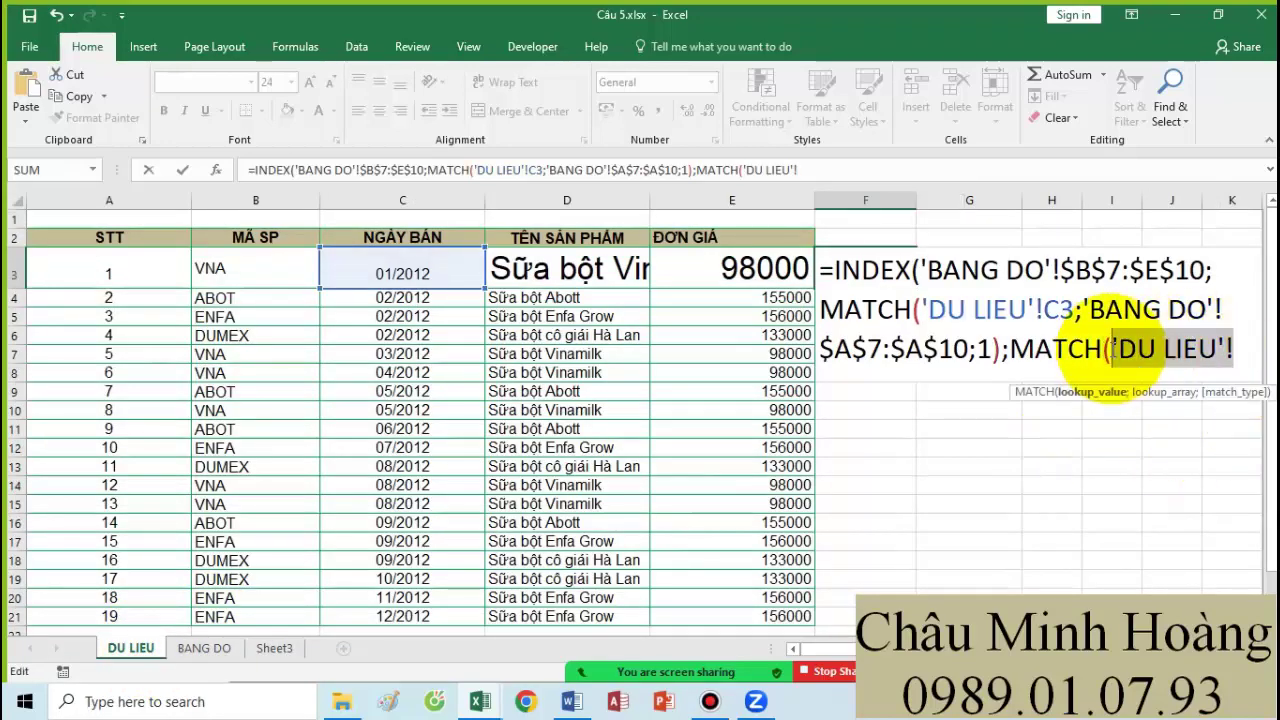
{"action": "key", "text": "BackSpace"}
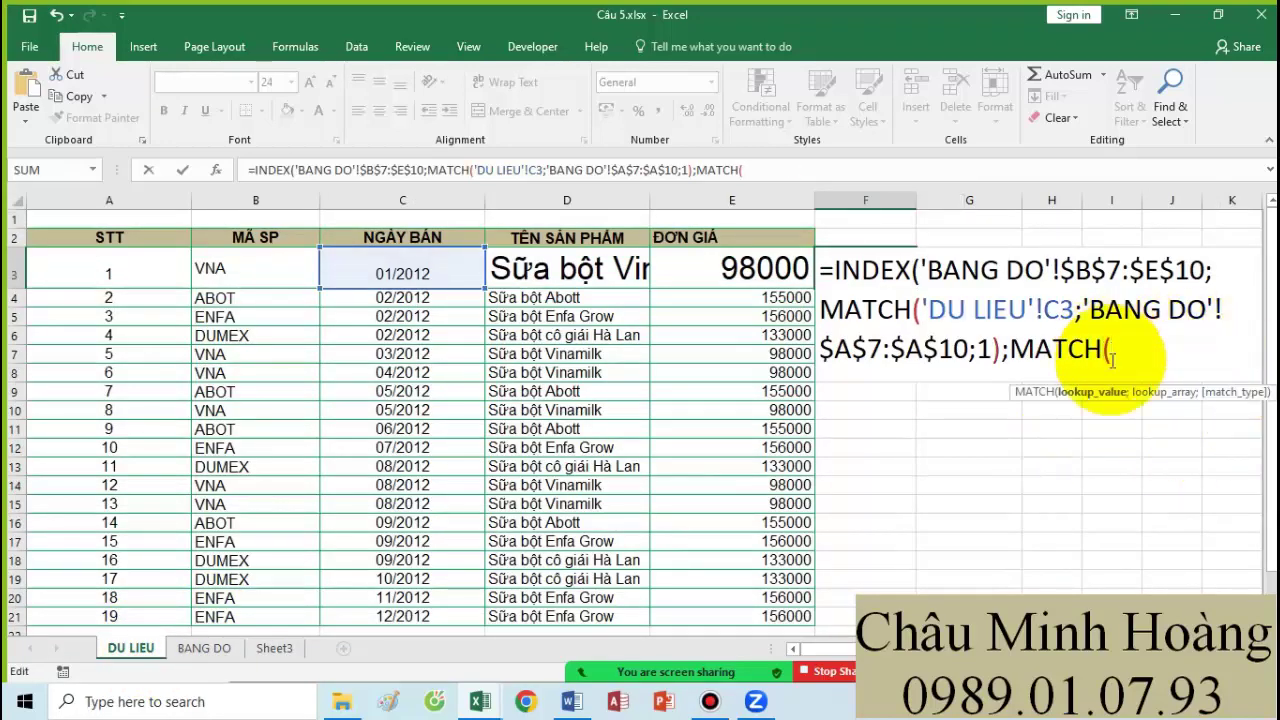
{"action": "left_click", "coordinate": [250, 263]}
{"action": "type", "text": ";"}
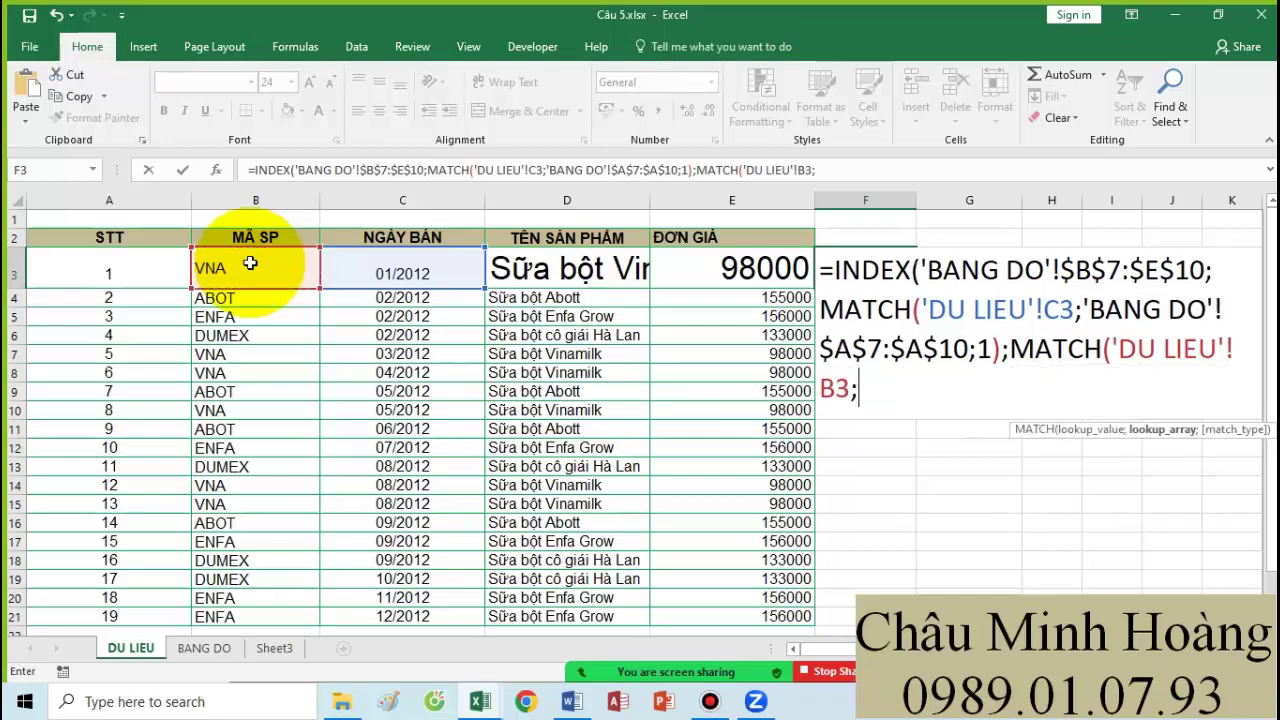
- Complete the column MATCH with lookup array 'BANG DO'!$B$5:$E$5 and match type 0, and enter the formula in F3
{"action": "left_click", "coordinate": [200, 647]}
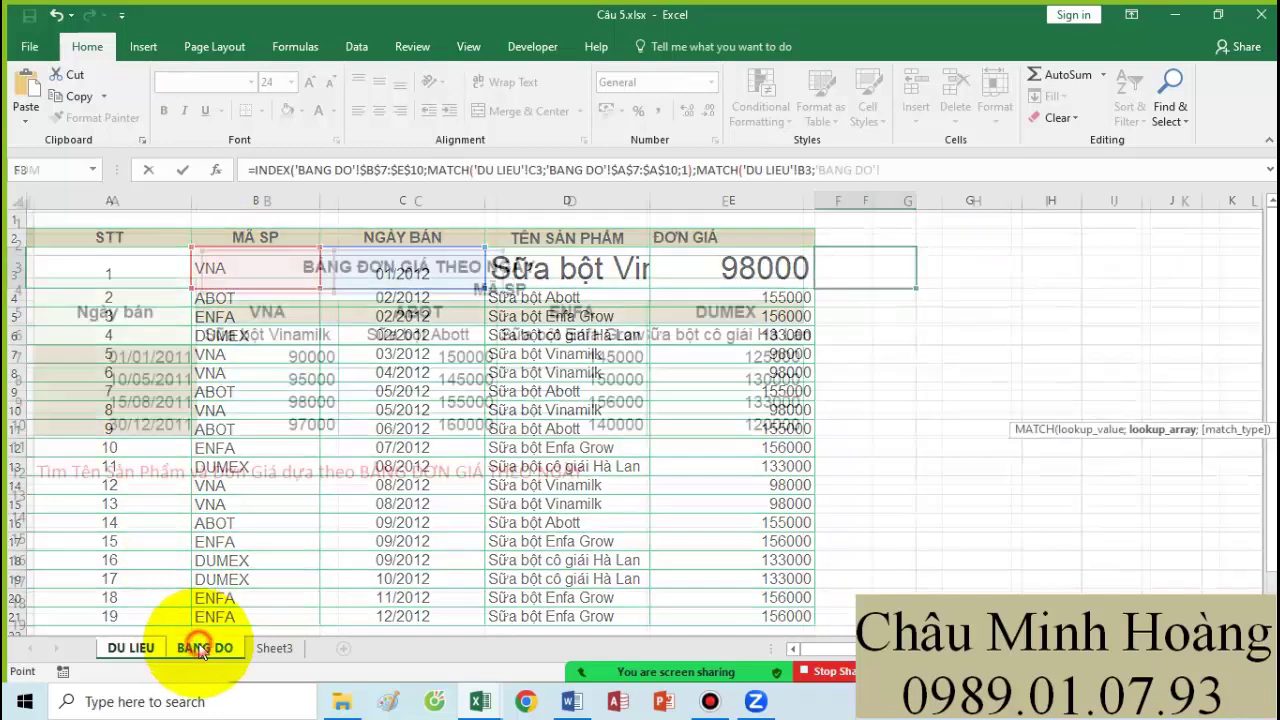
{"action": "left_click_drag", "start_coordinate": [913, 170], "coordinate": [836, 175]}
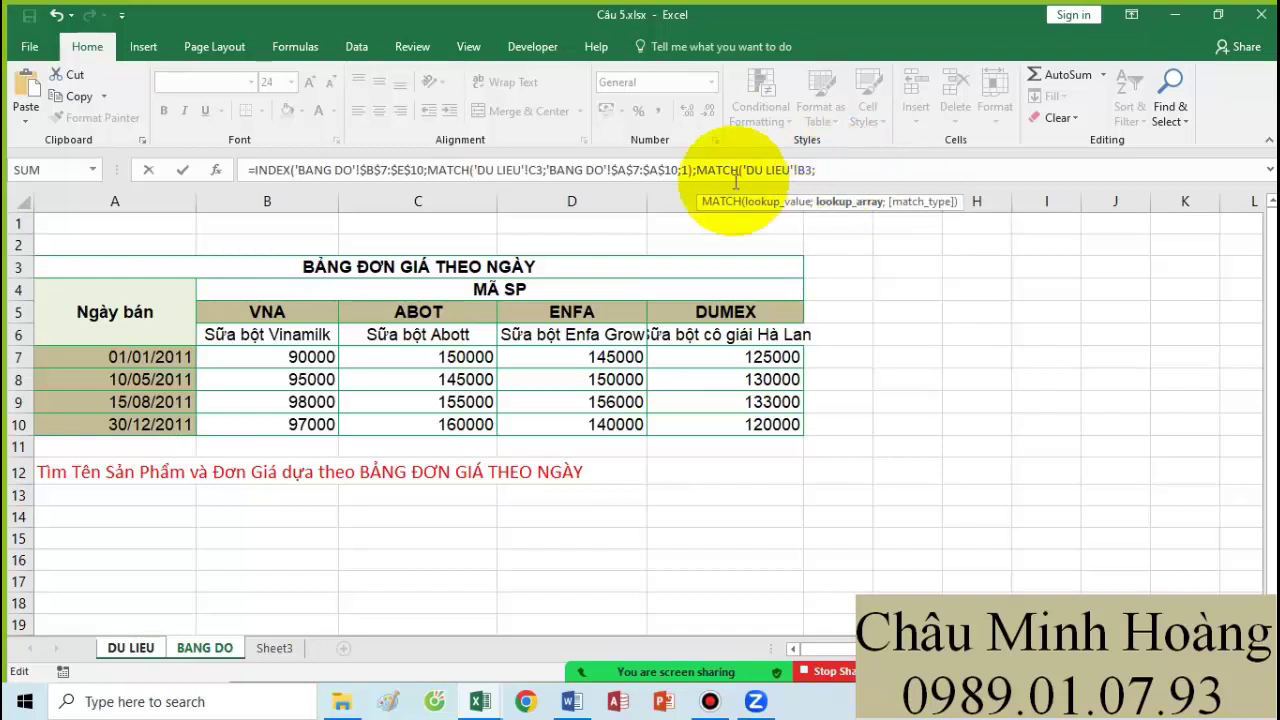
{"action": "left_click_drag", "start_coordinate": [258, 316], "coordinate": [800, 312]}
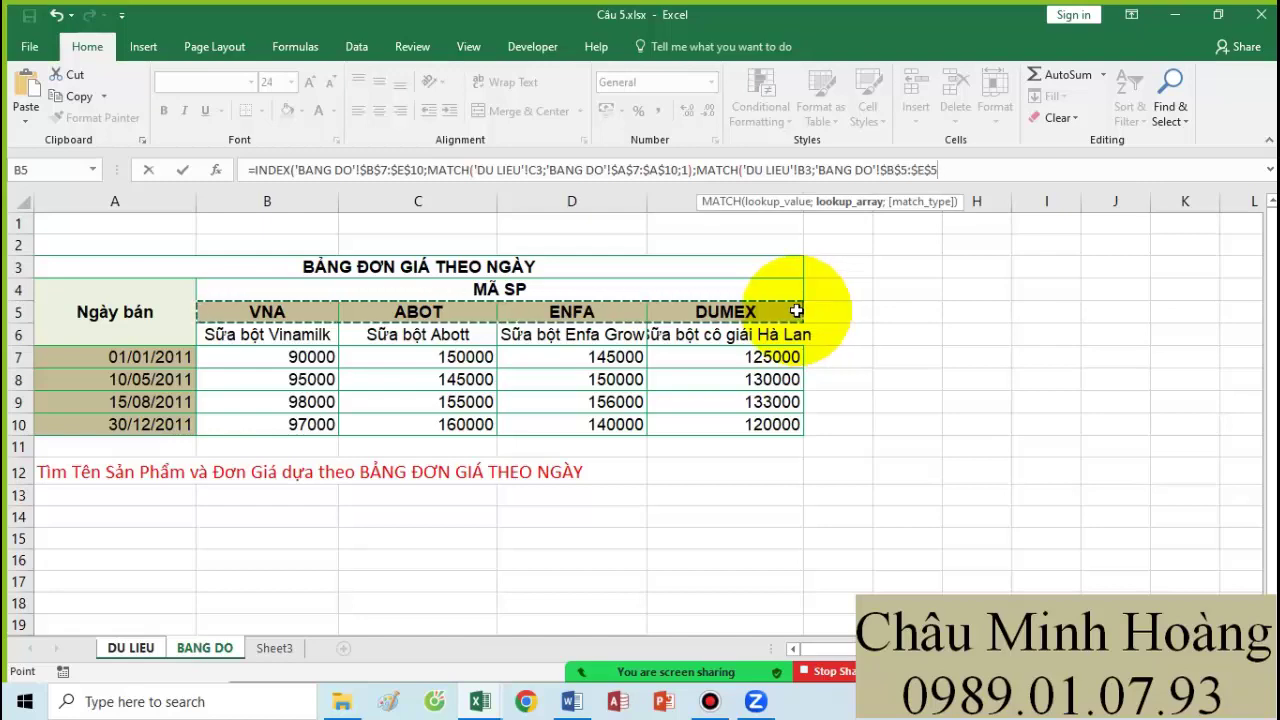
{"action": "type", "text": ";0))"}
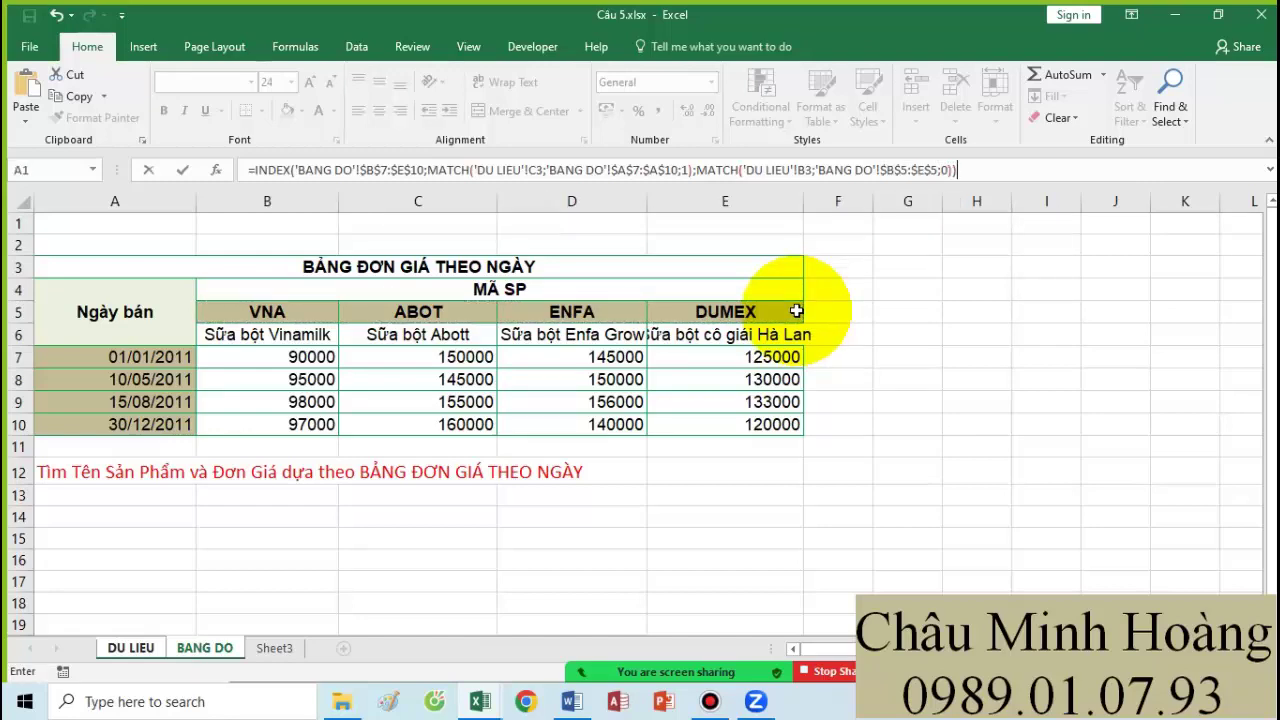
{"action": "key", "text": "Return"}
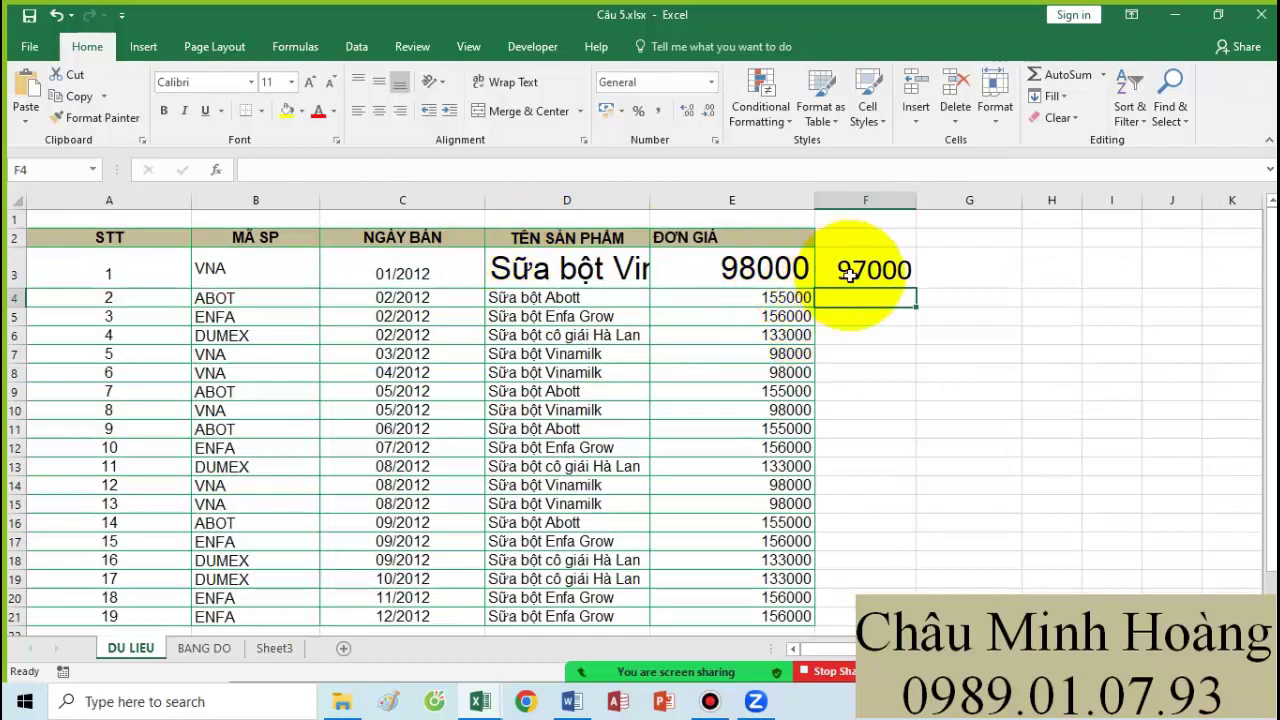
- Compare the results in E3 and F3, inspect the array used in the E3 formula, and check the price range B7:E10 on the BANG DO sheet
{"action": "left_click_drag", "start_coordinate": [862, 272], "coordinate": [805, 283]}
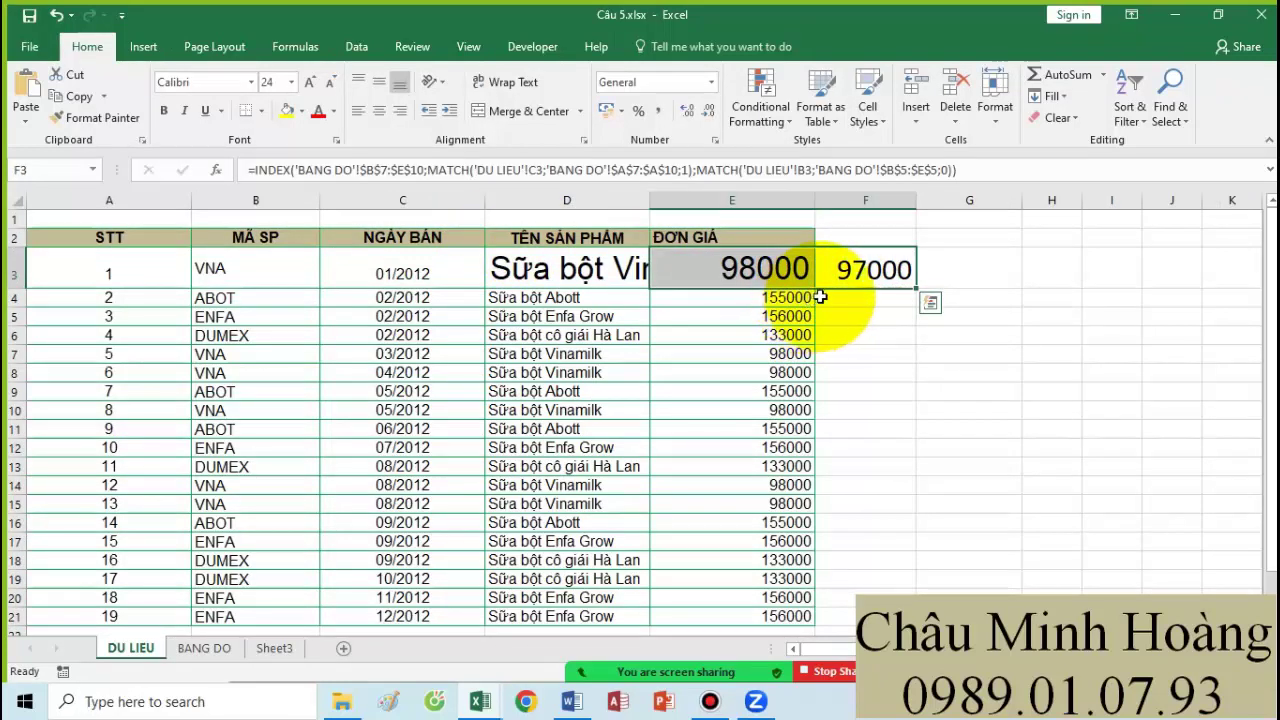
{"action": "double_click", "coordinate": [775, 267]}
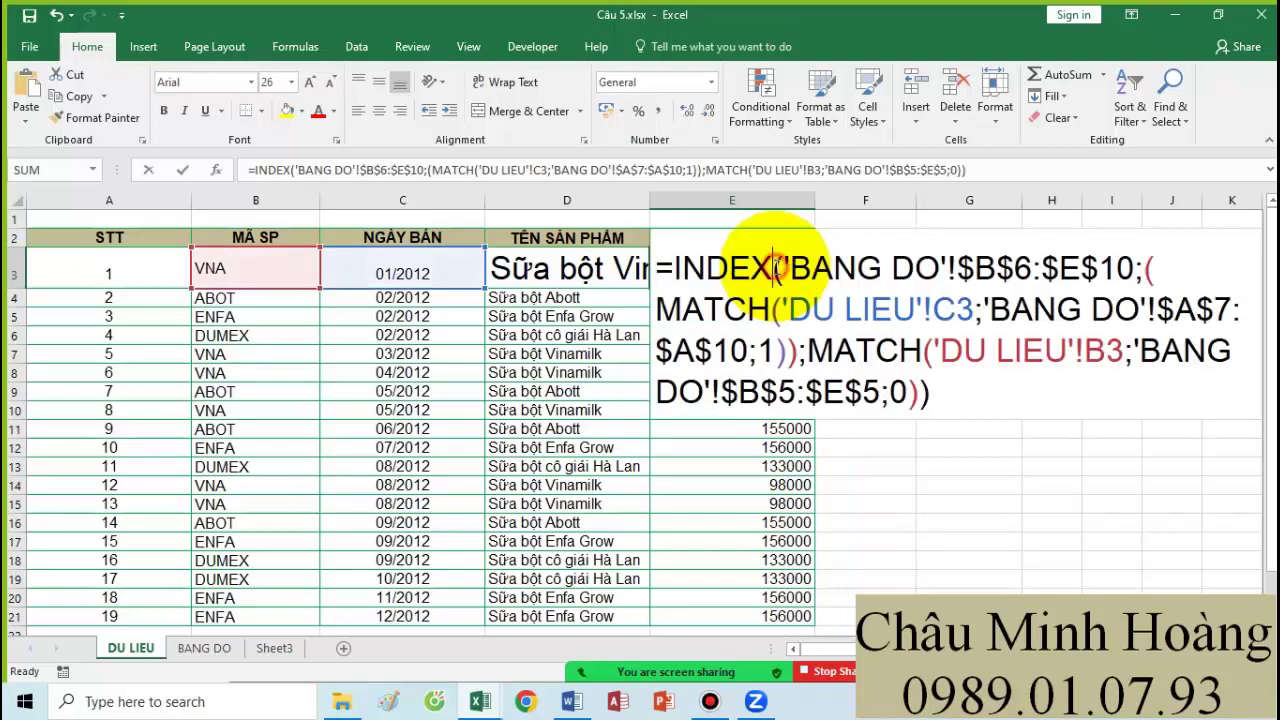
{"action": "left_click", "coordinate": [972, 268]}
{"action": "key", "text": "Escape"}
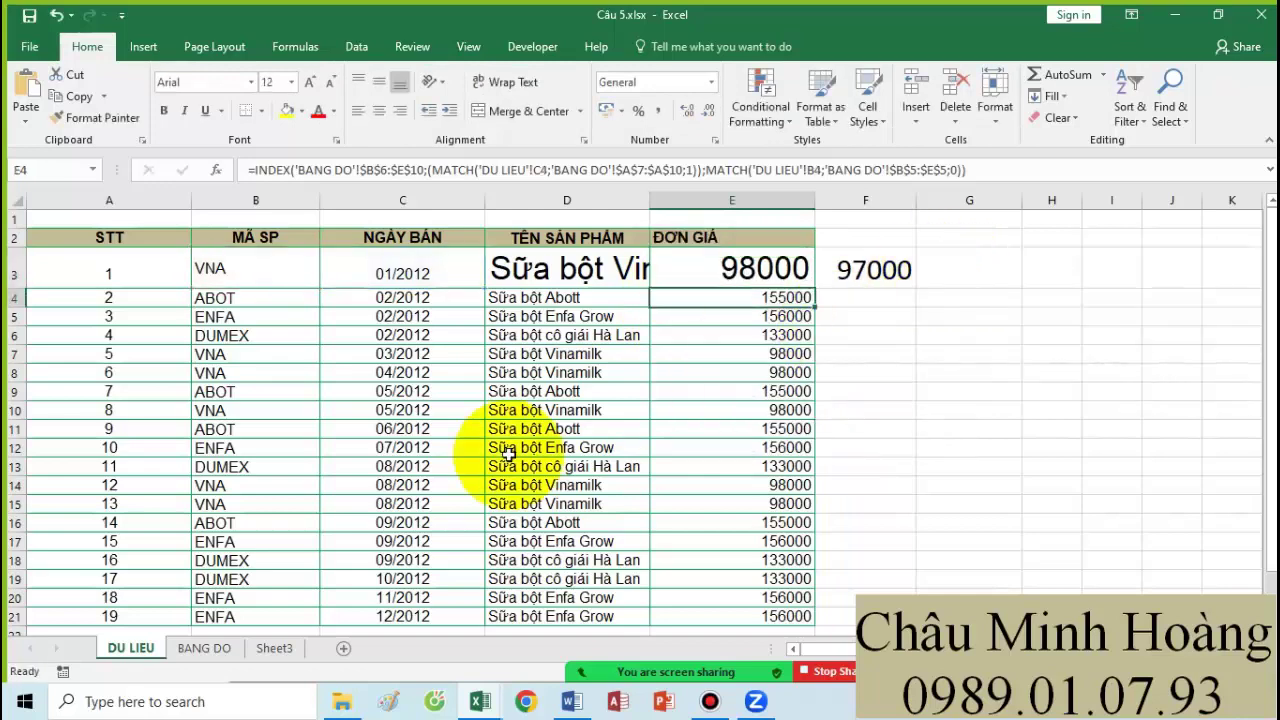
{"action": "left_click", "coordinate": [204, 648]}
{"action": "left_click_drag", "start_coordinate": [305, 357], "coordinate": [743, 440]}
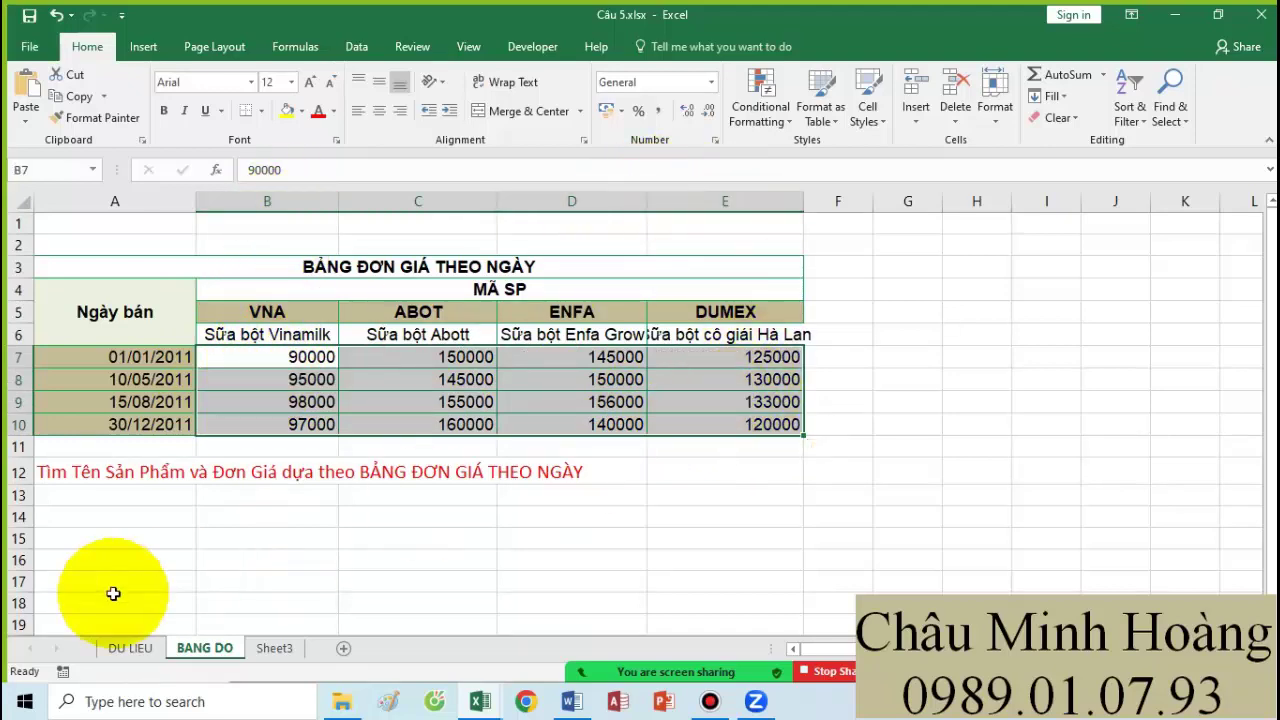
- Copy the INDEX/MATCH unit price formula from F3 on the DU LIEU sheet and paste it below the Câu 5 answer in Word
{"action": "left_click", "coordinate": [130, 648]}
{"action": "double_click", "coordinate": [866, 270]}
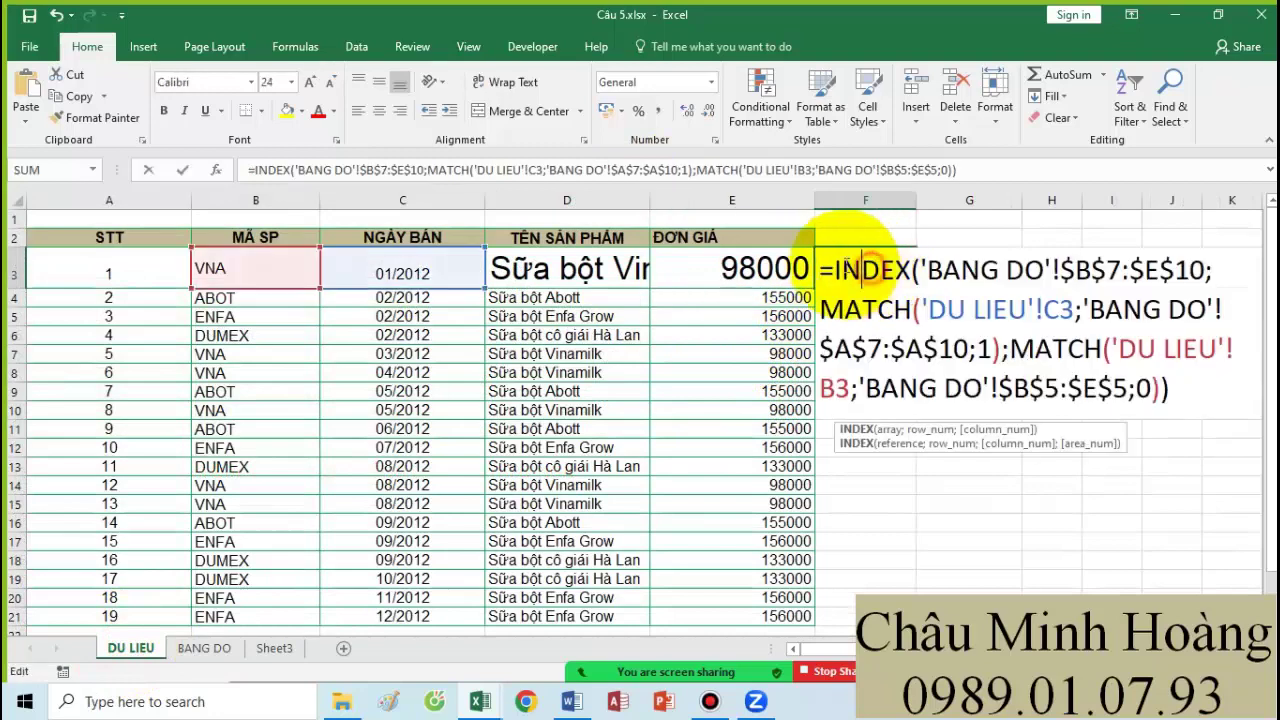
{"action": "left_click_drag", "start_coordinate": [830, 265], "coordinate": [1187, 395]}
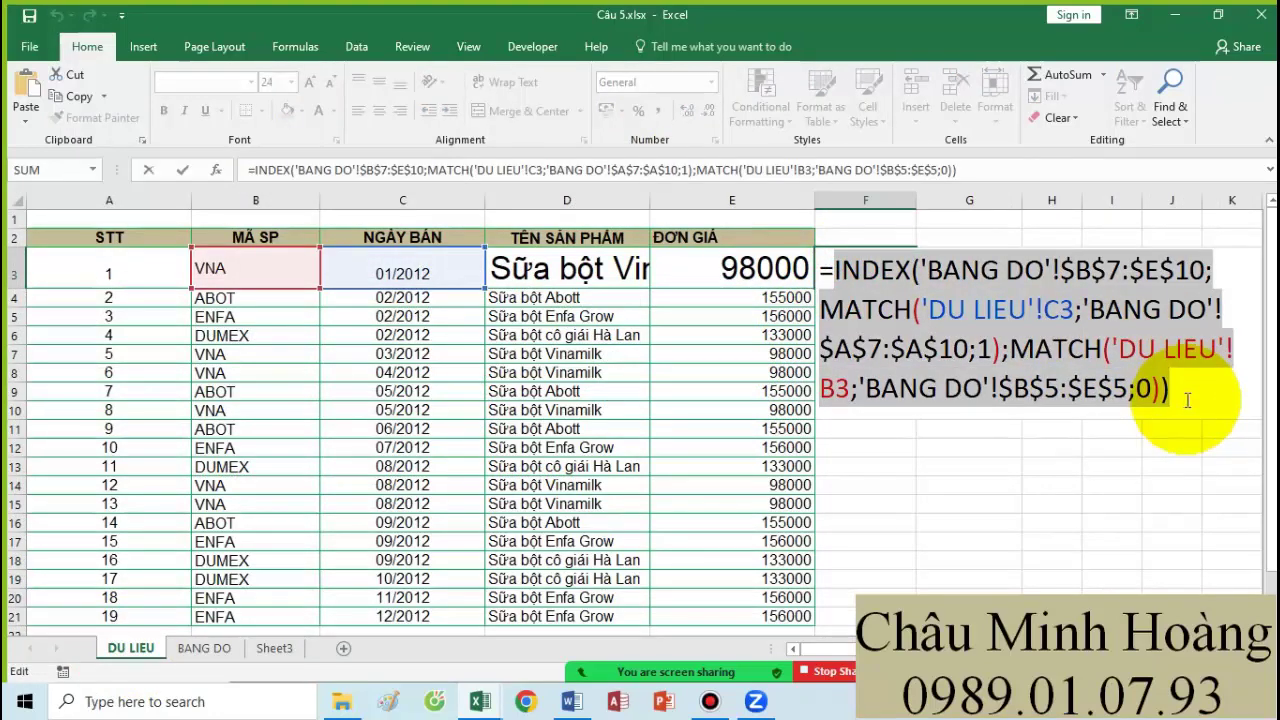
{"action": "key", "text": "Return"}
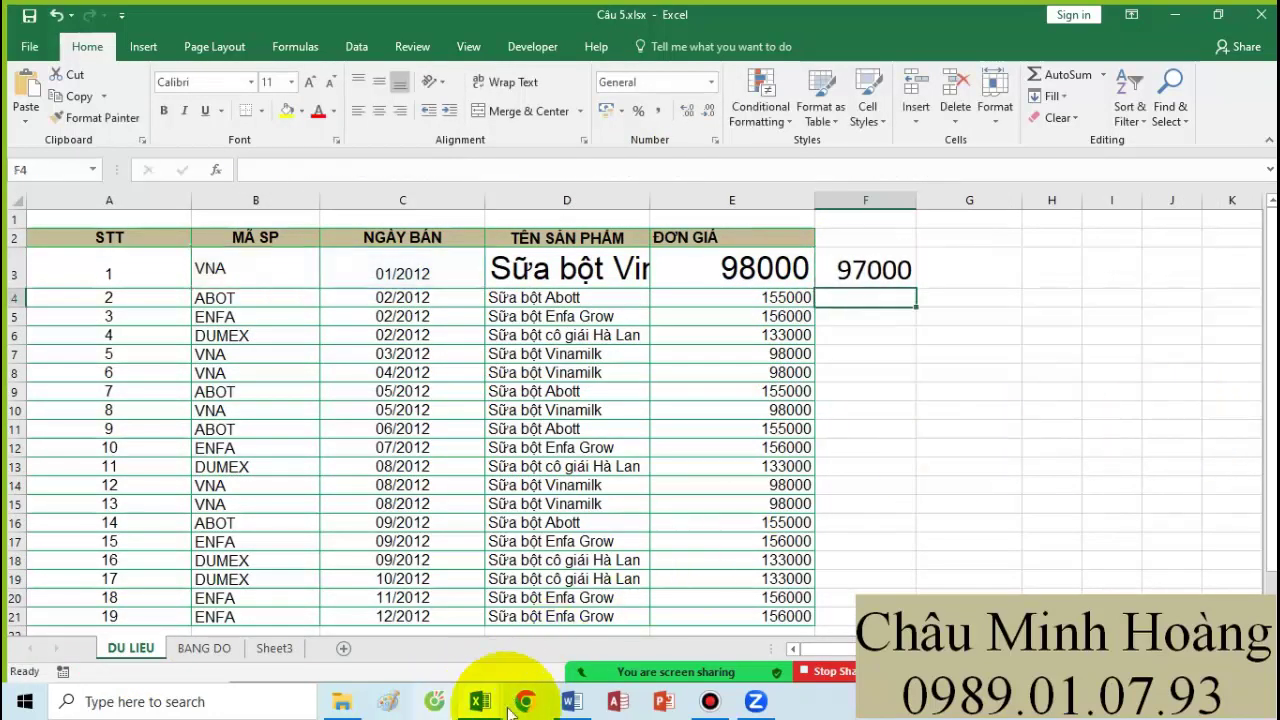
{"action": "left_click", "coordinate": [567, 703]}
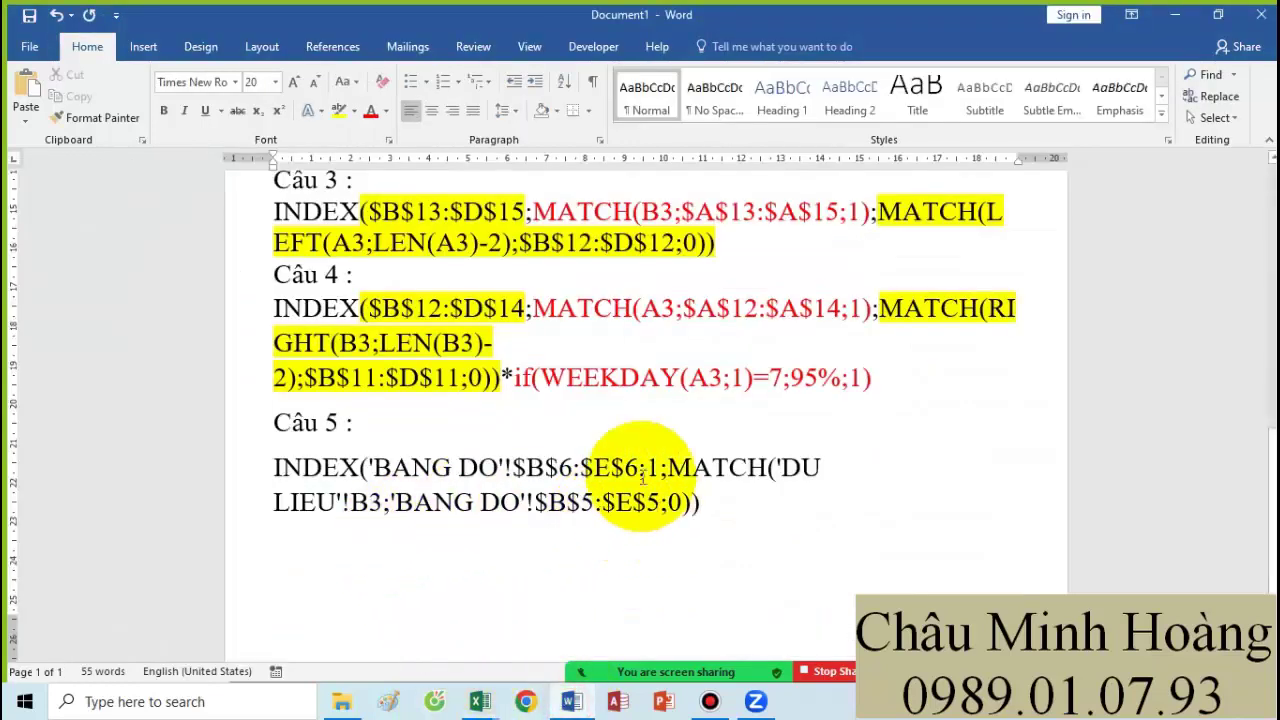
{"action": "scroll", "coordinate": [643, 478], "scroll_direction": "down", "scroll_amount": 2}
{"action": "scroll", "coordinate": [491, 437], "scroll_direction": "up", "scroll_amount": 5}
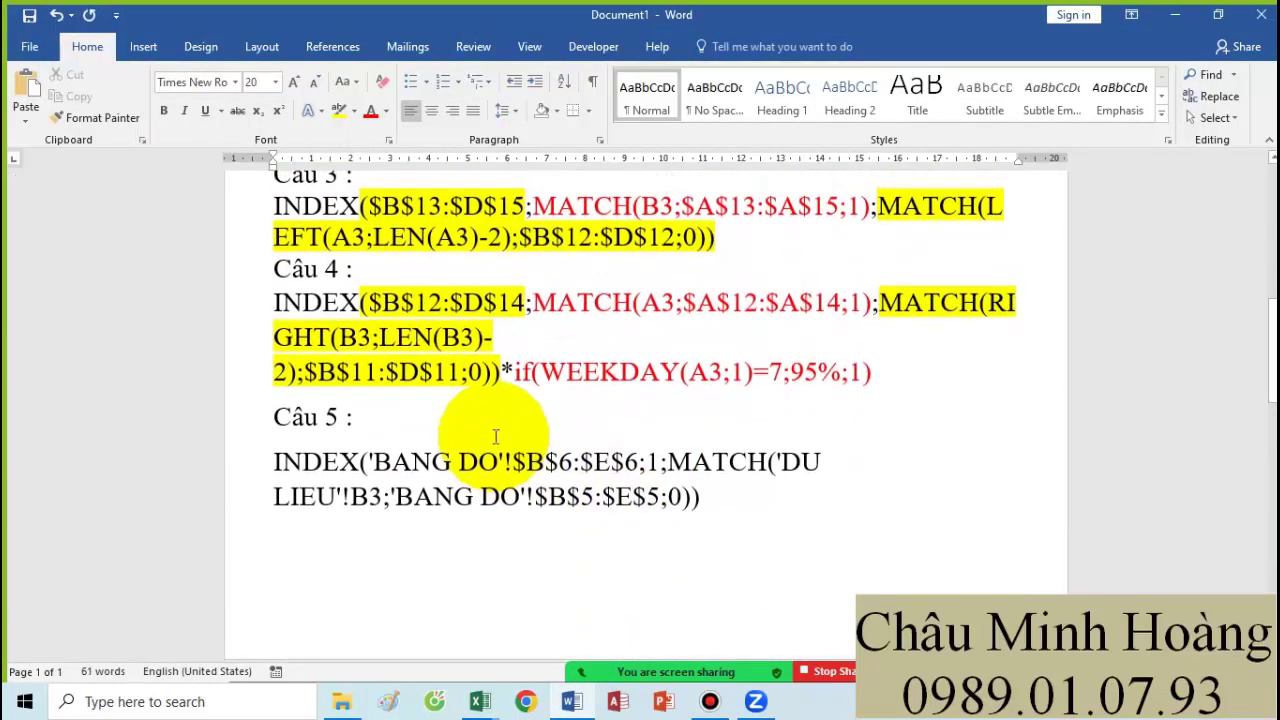
- Insert a page break on the empty line above "Ôn 2 – dò tìm" and check the pasted Câu 5 formula
{"action": "left_click", "coordinate": [300, 440]}
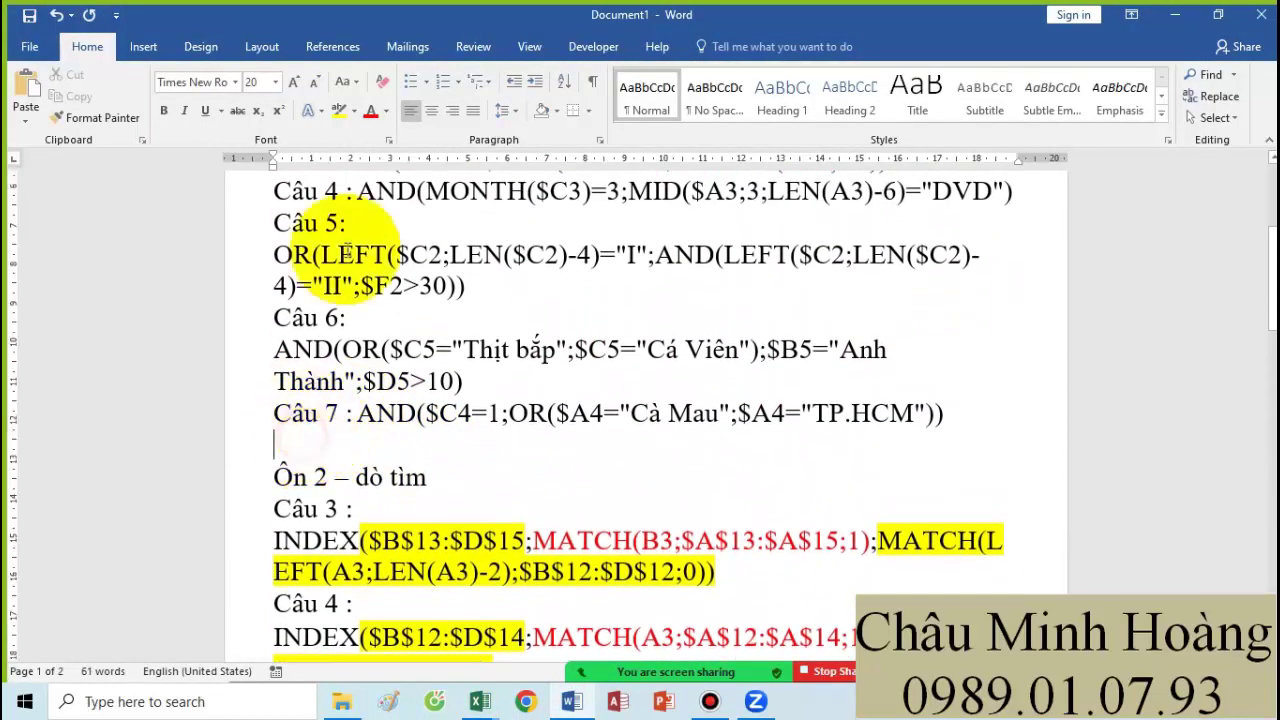
{"action": "left_click", "coordinate": [262, 46]}
{"action": "left_click", "coordinate": [240, 75]}
{"action": "left_click", "coordinate": [252, 139]}
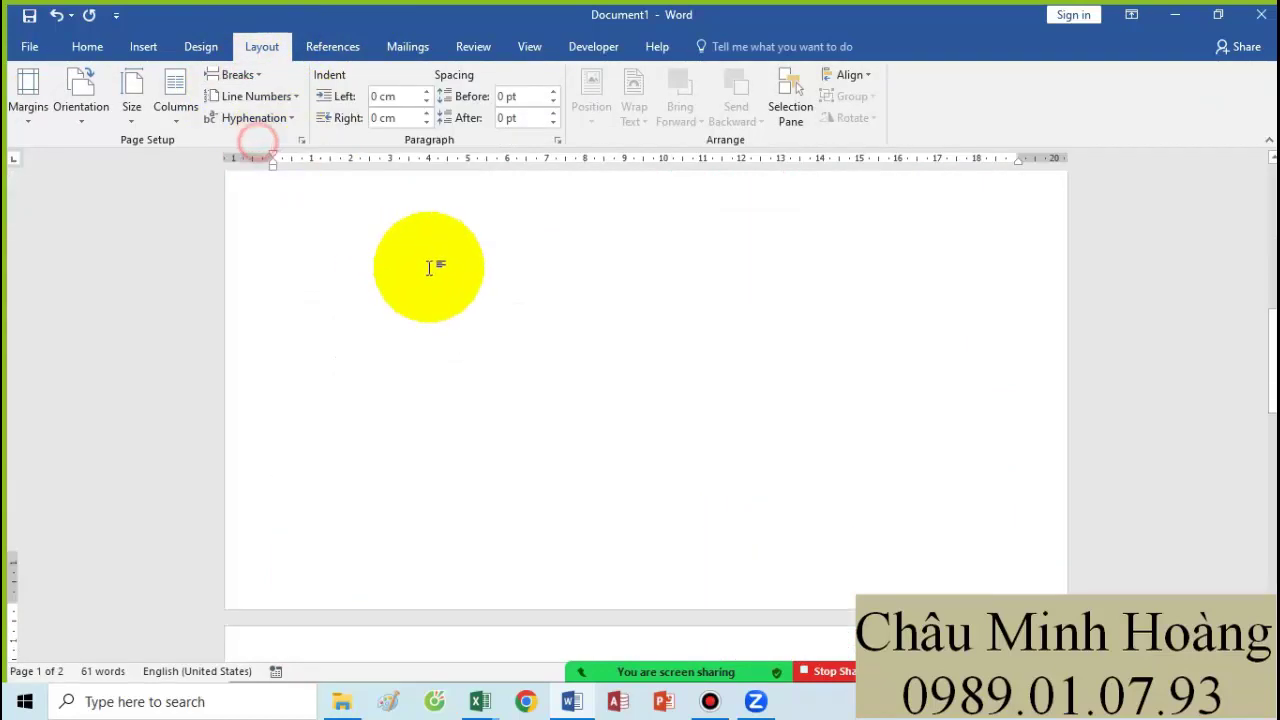
{"action": "scroll", "coordinate": [507, 287], "scroll_direction": "down", "scroll_amount": 3}
{"action": "scroll", "coordinate": [520, 287], "scroll_direction": "up", "scroll_amount": 1}
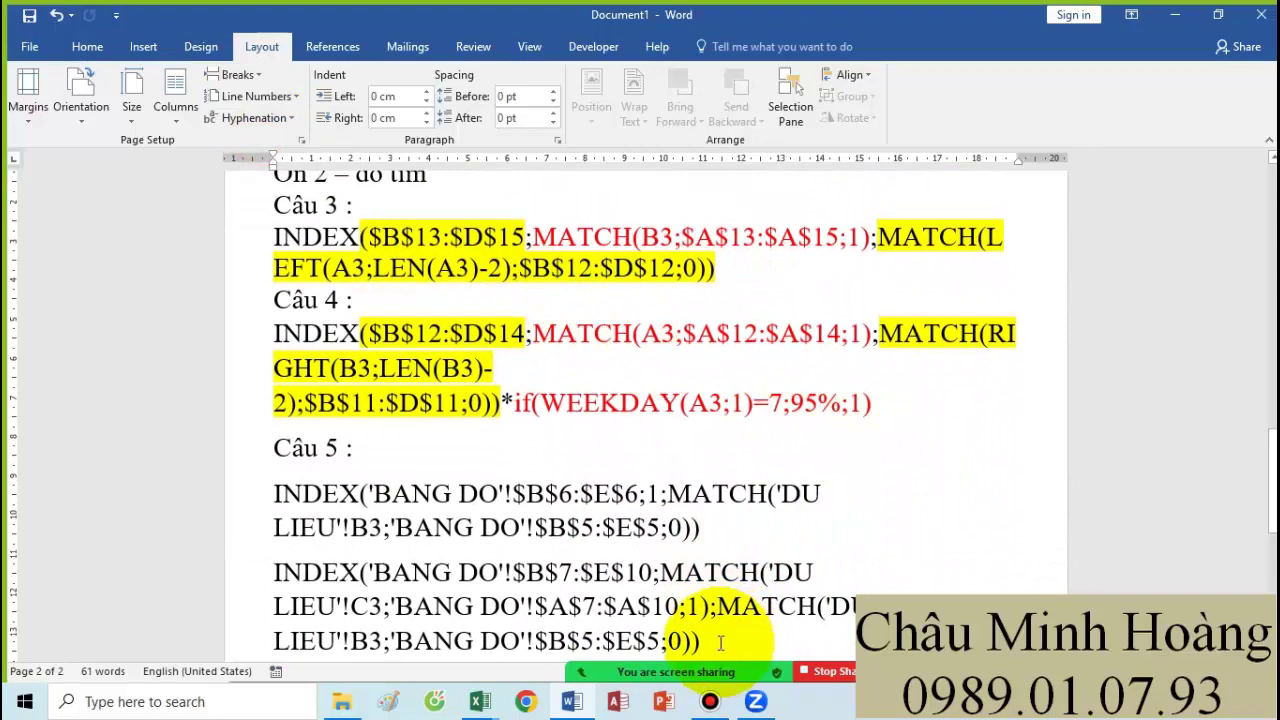
{"action": "left_click_drag", "start_coordinate": [720, 643], "coordinate": [314, 586]}
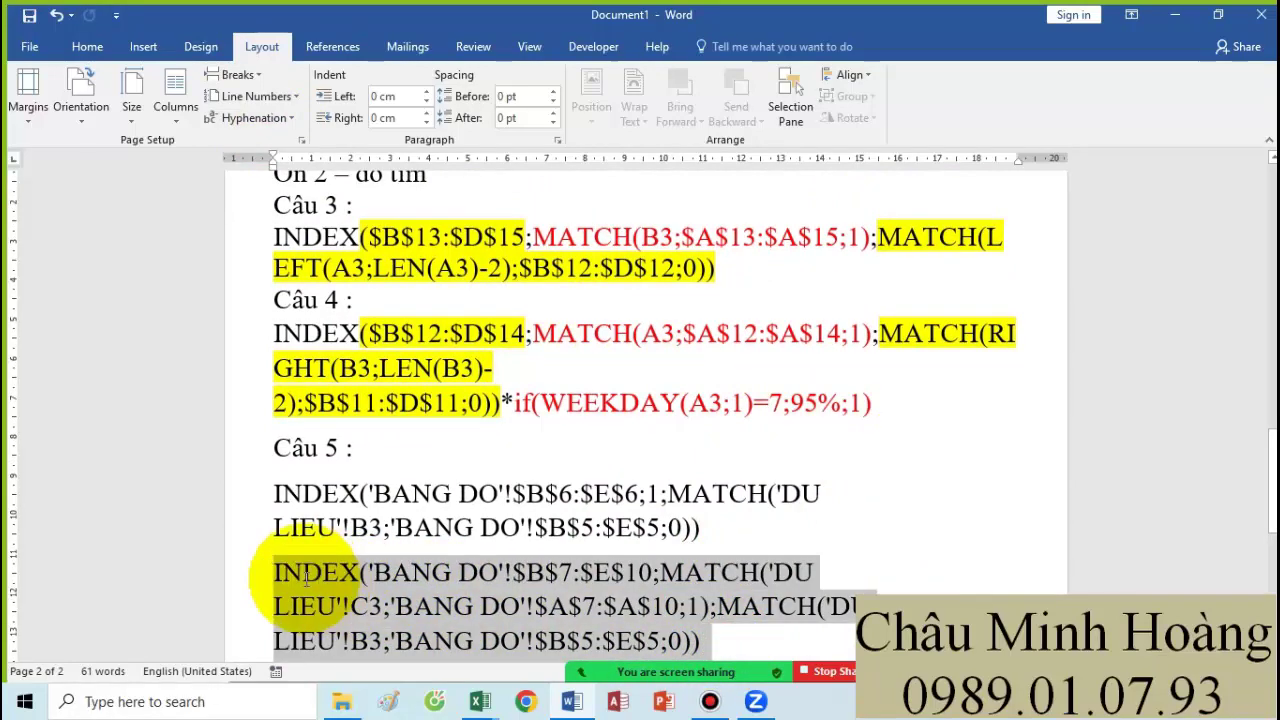
{"action": "left_click", "coordinate": [401, 441]}
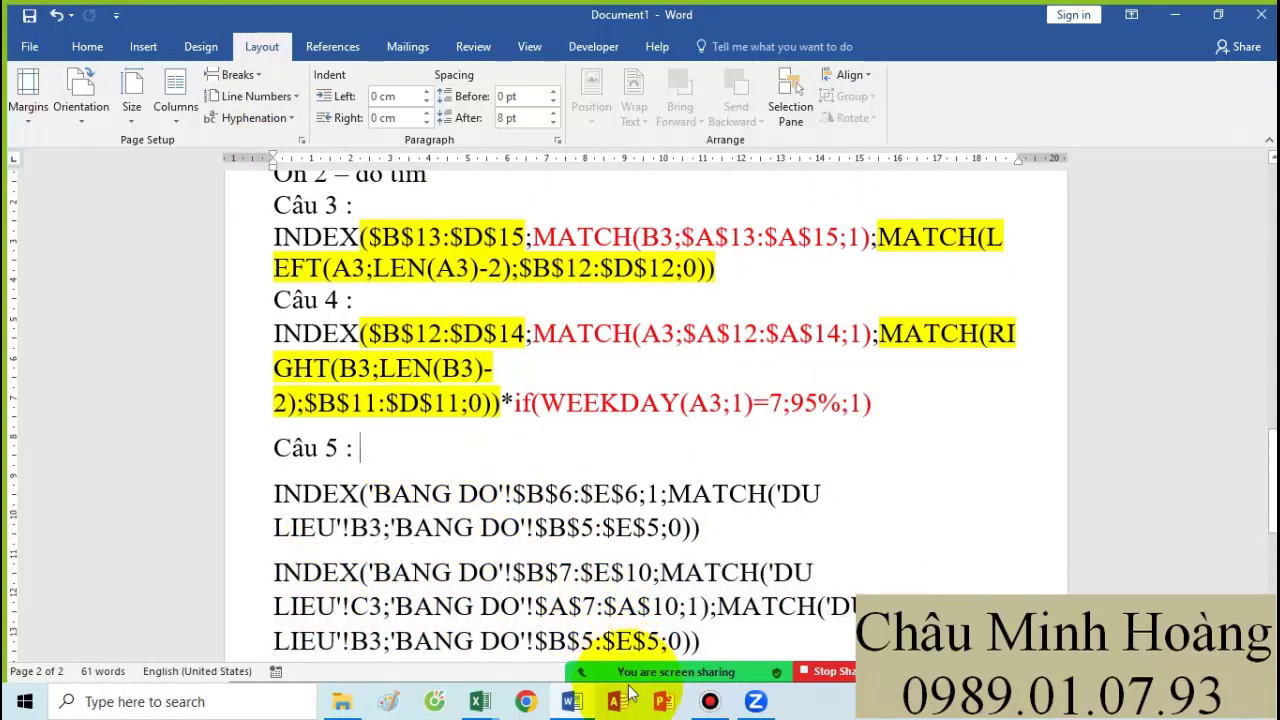
- Switch to the Câu 6 workbook in Excel and read the pricing requirements in rows 22 and 23
{"action": "left_click", "coordinate": [480, 701]}
{"action": "left_click", "coordinate": [778, 617]}
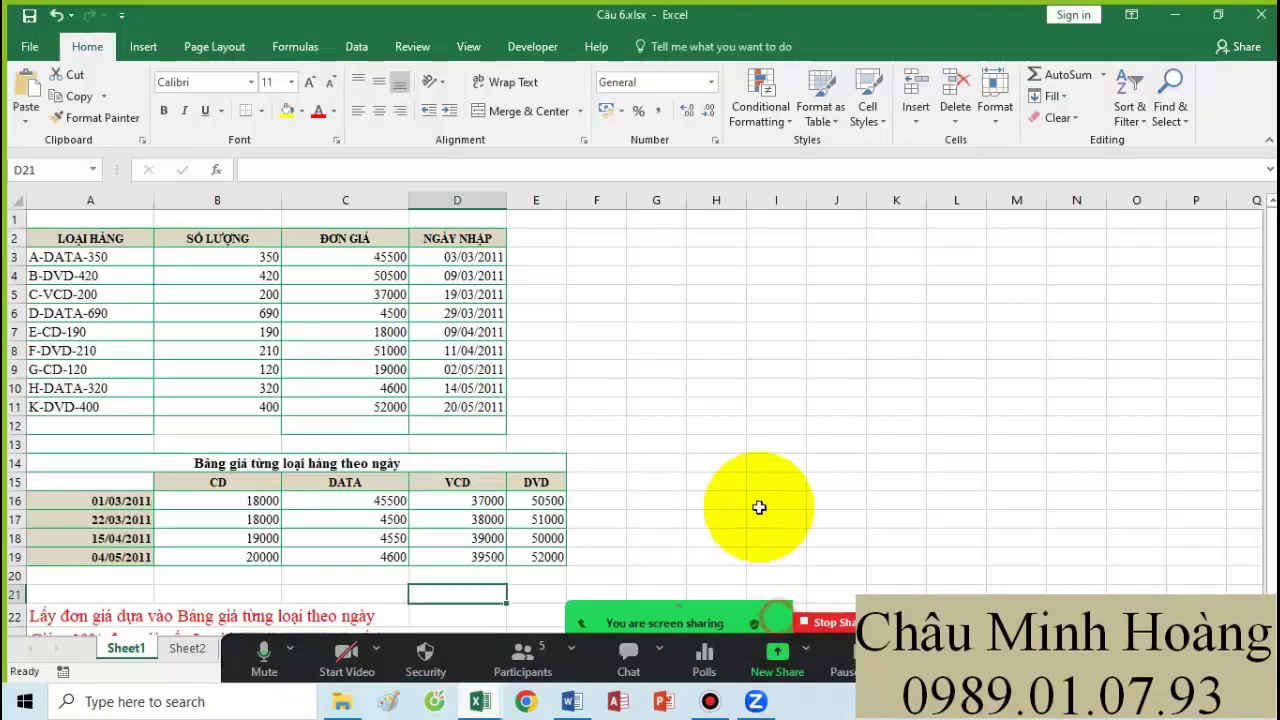
{"action": "scroll", "coordinate": [757, 509], "scroll_direction": "down", "scroll_amount": 2}
{"action": "left_click_drag", "start_coordinate": [533, 520], "coordinate": [50, 503]}
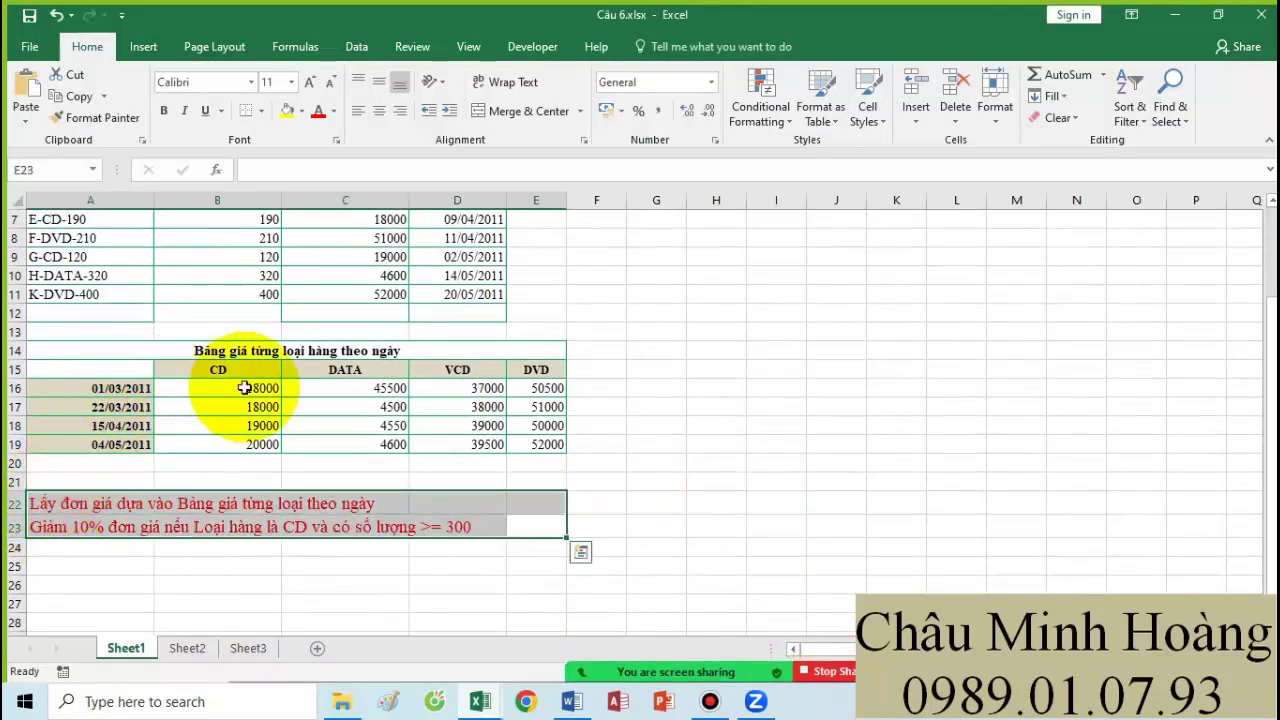
- Switch to Word and add the heading "Câu 6 :" on a new line below the last Câu 5 formula
{"action": "left_click", "coordinate": [571, 701]}
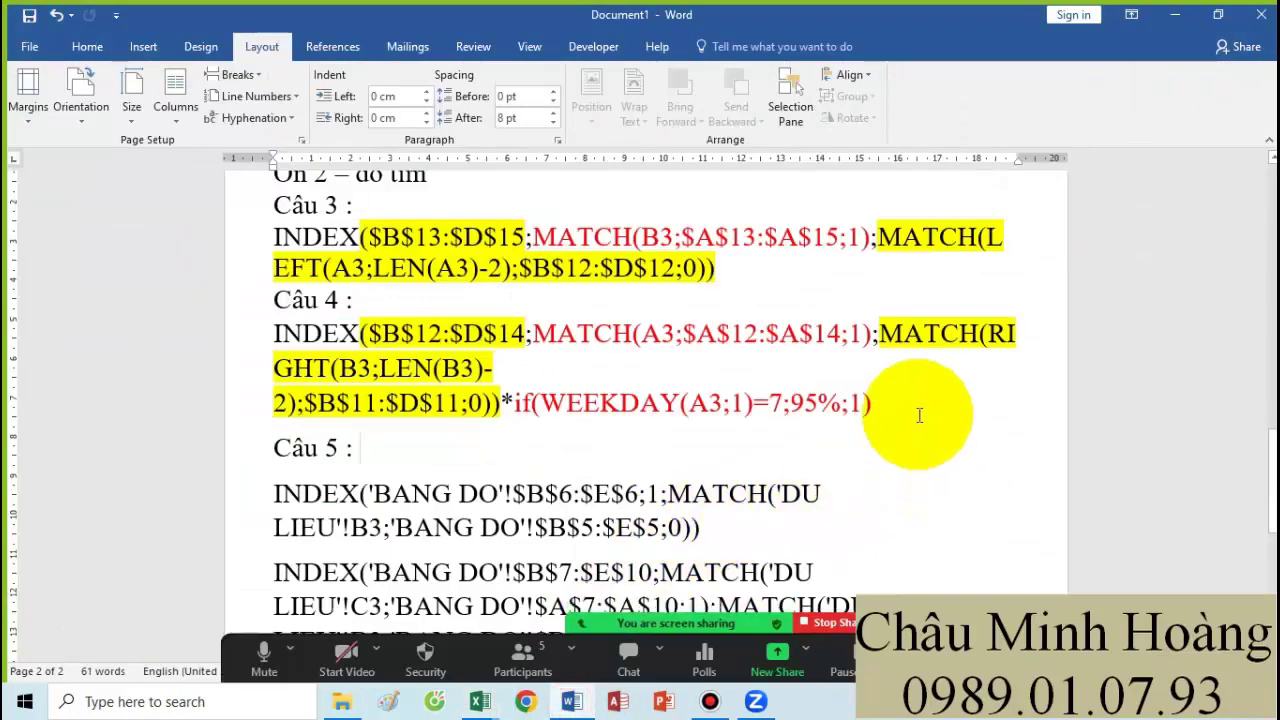
{"action": "scroll", "coordinate": [878, 349], "scroll_direction": "down", "scroll_amount": 1}
{"action": "scroll", "coordinate": [840, 330], "scroll_direction": "down", "scroll_amount": 2}
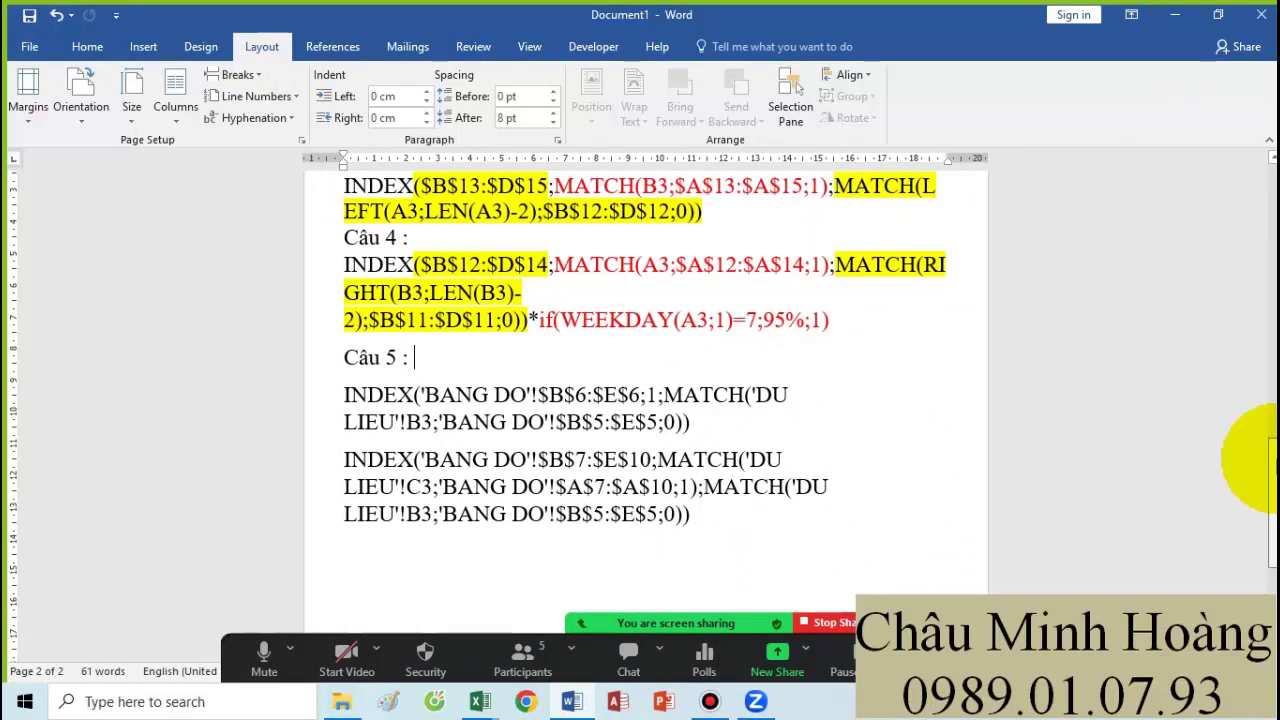
{"action": "left_click_drag", "start_coordinate": [1270, 466], "coordinate": [1270, 460]}
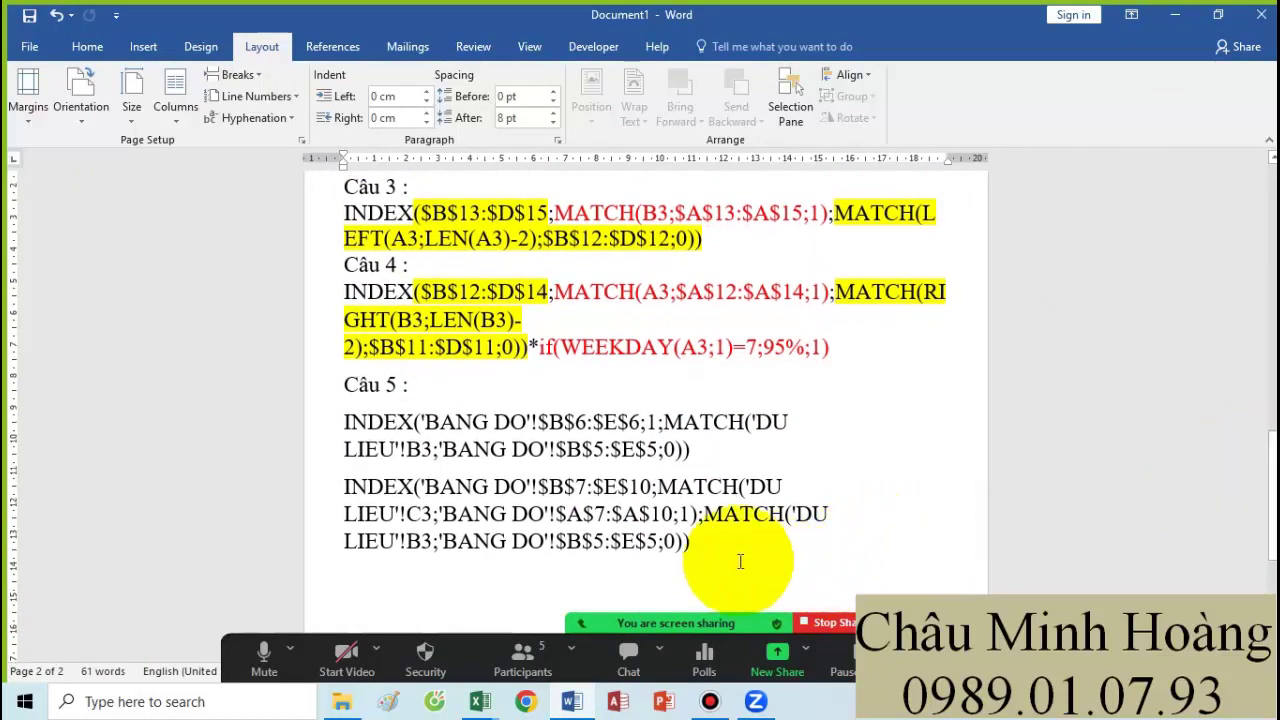
{"action": "type", "text": "ca"}
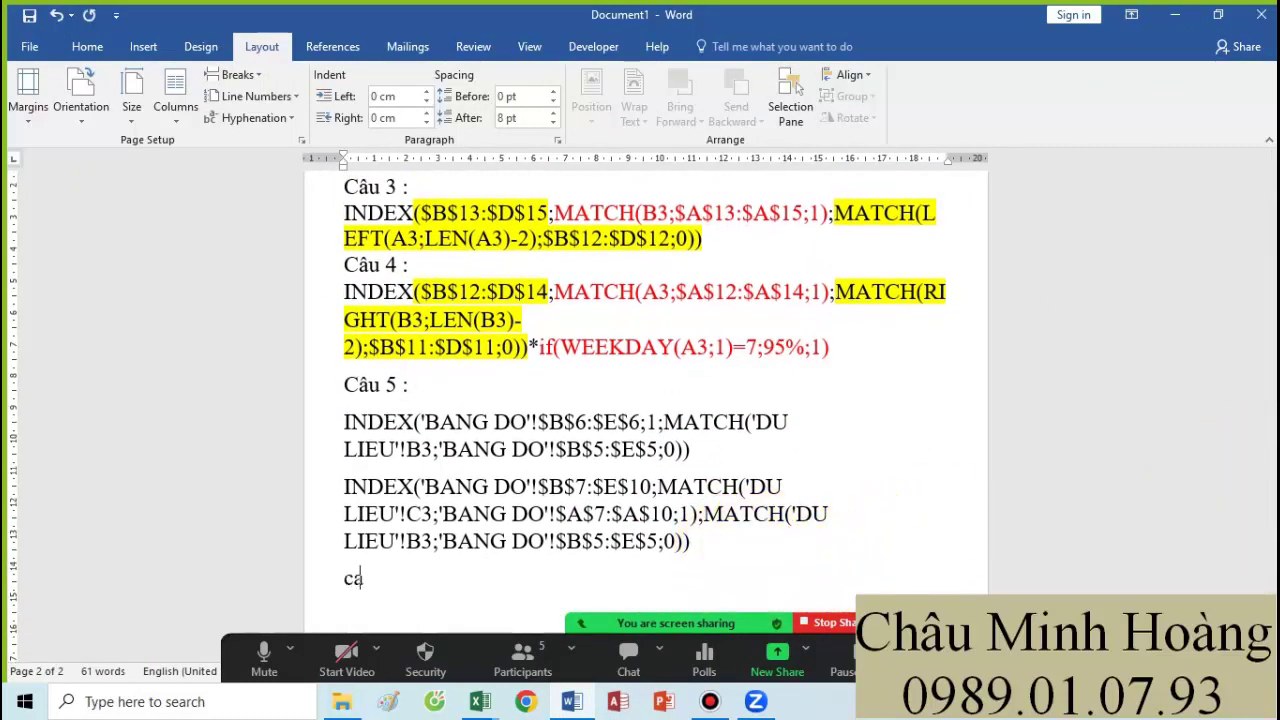
{"action": "type", "text": "u 6 :"}
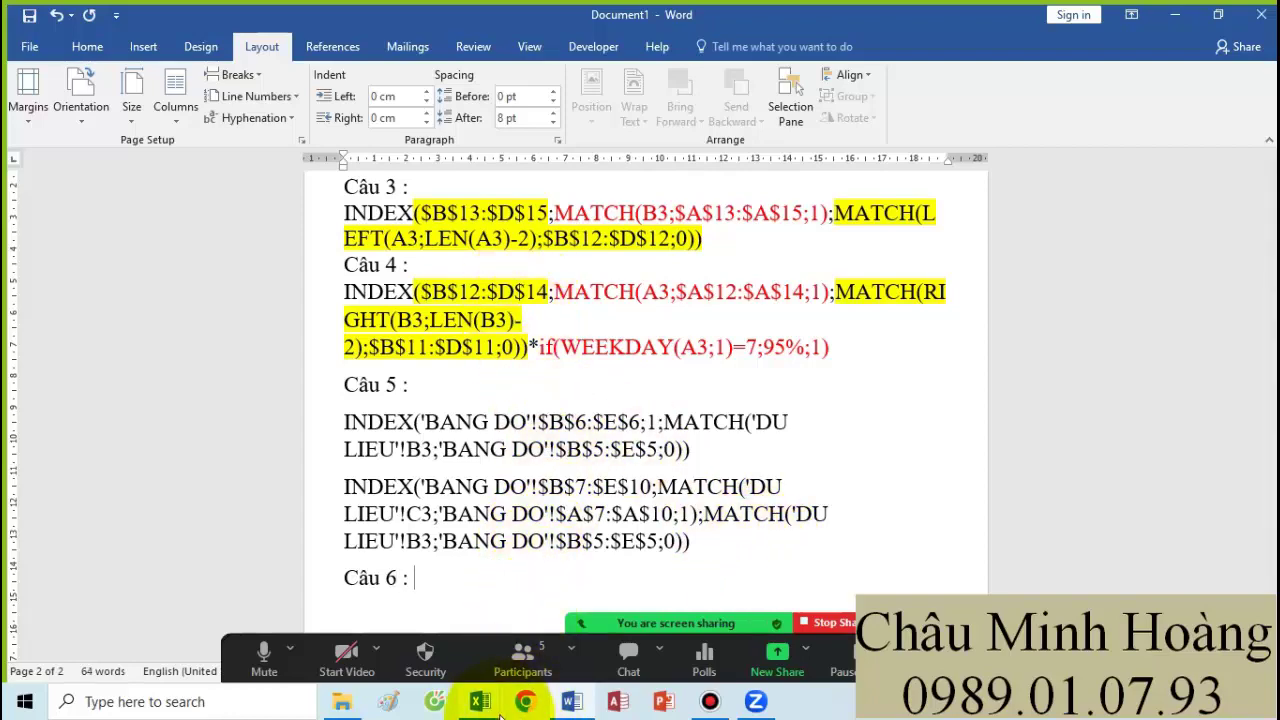
- Switch back to the Câu 6 workbook and set the font size of the unit price in C3 to 22
{"action": "mouse_move", "coordinate": [480, 701]}
{"action": "left_click", "coordinate": [786, 643]}
{"action": "scroll", "coordinate": [469, 446], "scroll_direction": "up", "scroll_amount": 2}
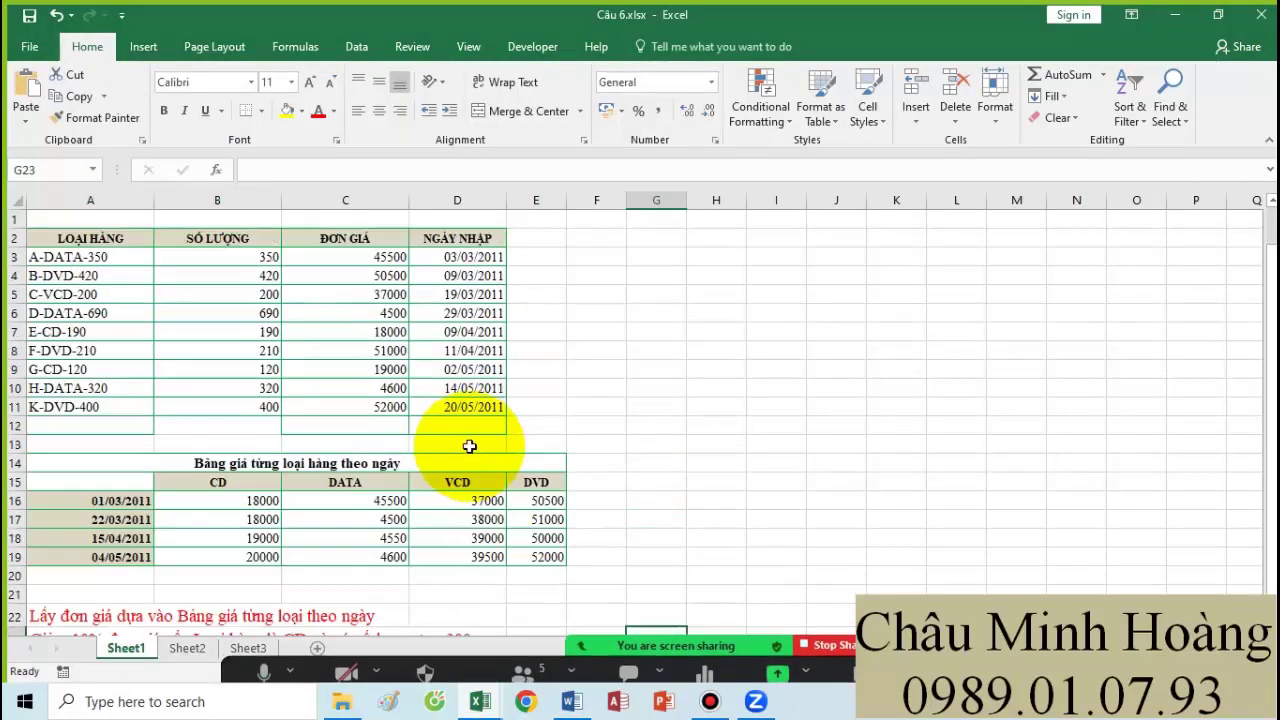
{"action": "left_click", "coordinate": [348, 256]}
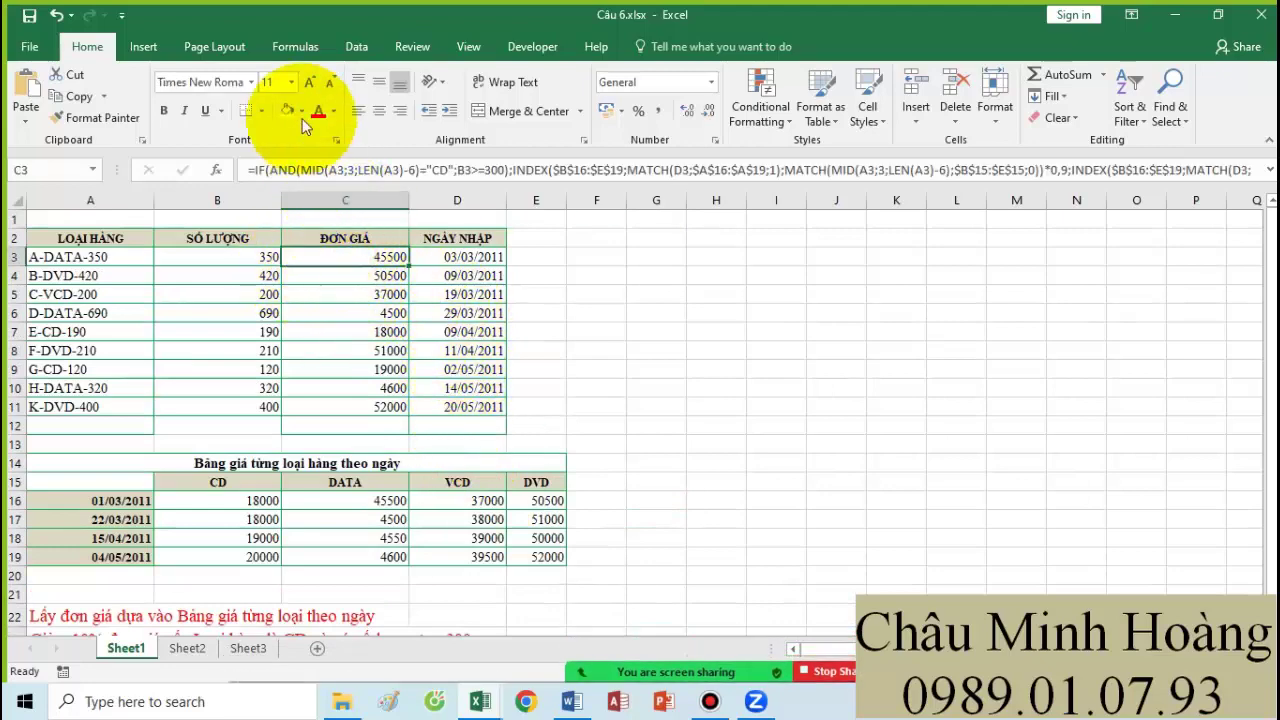
{"action": "left_click", "coordinate": [292, 82]}
{"action": "left_click", "coordinate": [272, 285]}
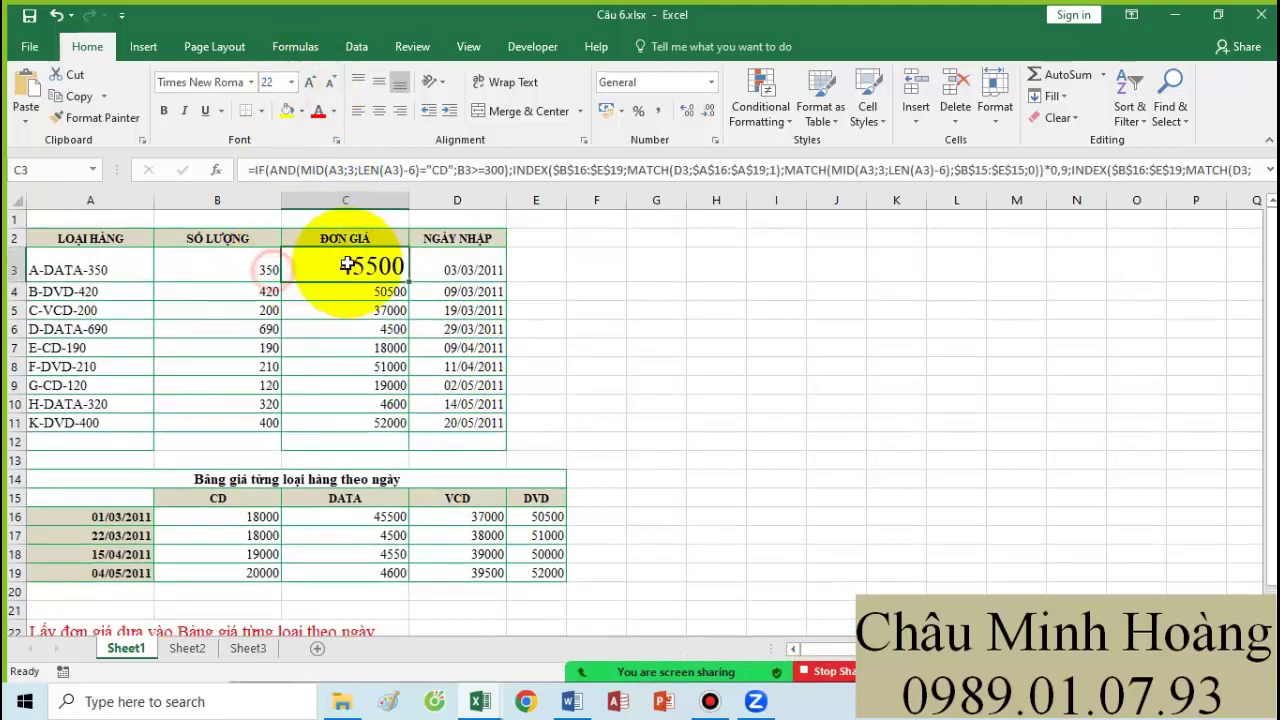
- Replace the existing formula in C3 with an INDEX function using the absolute array $B$16:$E$19
{"action": "double_click", "coordinate": [343, 263]}
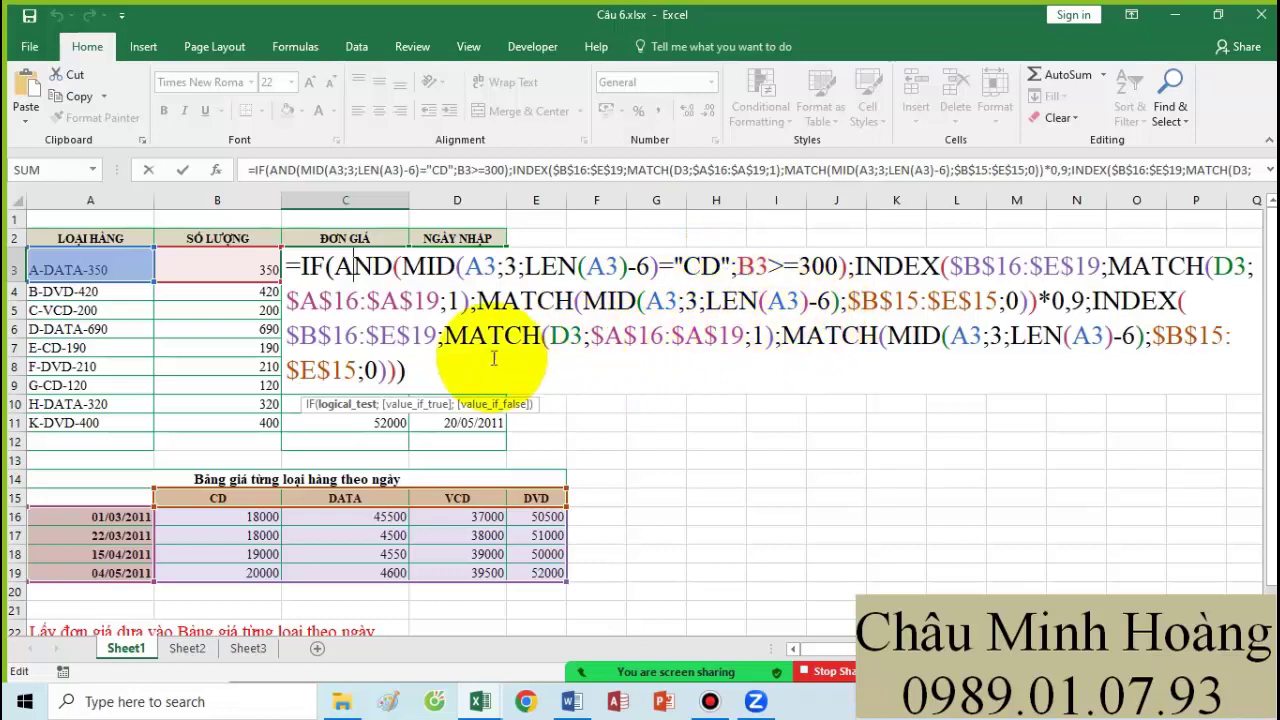
{"action": "left_click_drag", "start_coordinate": [486, 357], "coordinate": [305, 265]}
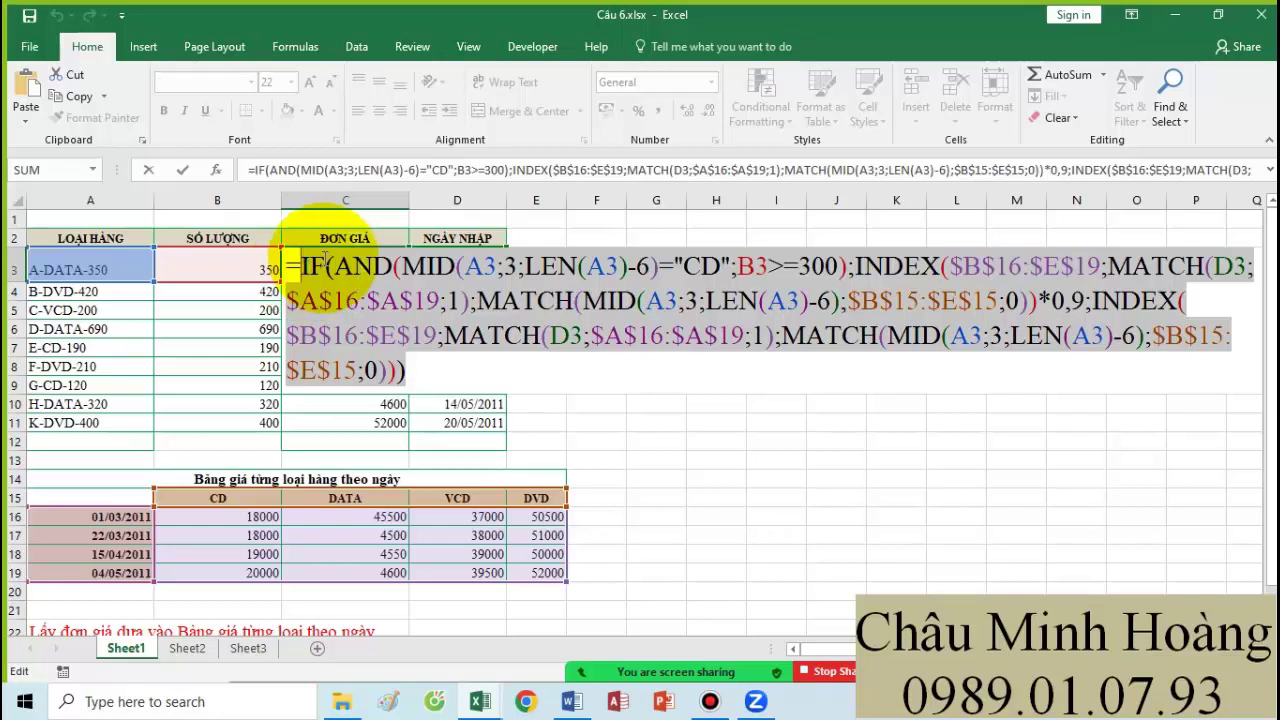
{"action": "key", "text": "BackSpace"}
{"action": "type", "text": "index"}
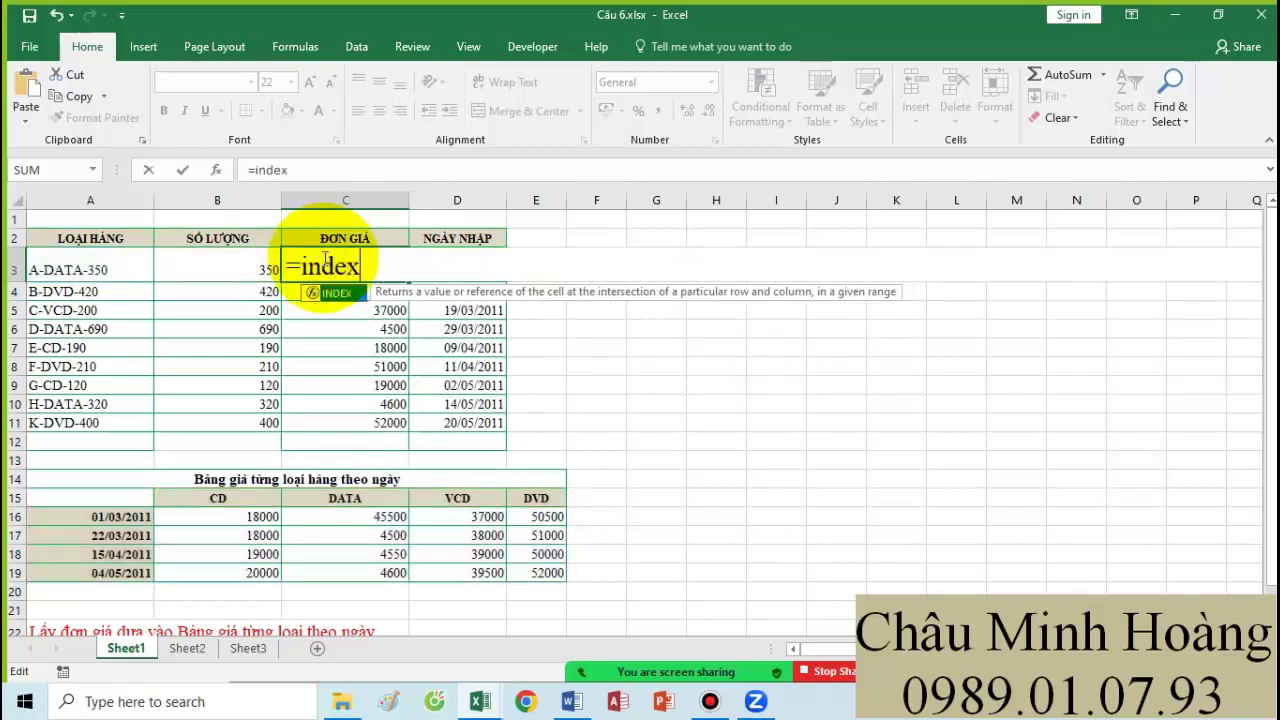
{"action": "key", "text": "Tab"}
{"action": "left_click_drag", "start_coordinate": [208, 521], "coordinate": [541, 576]}
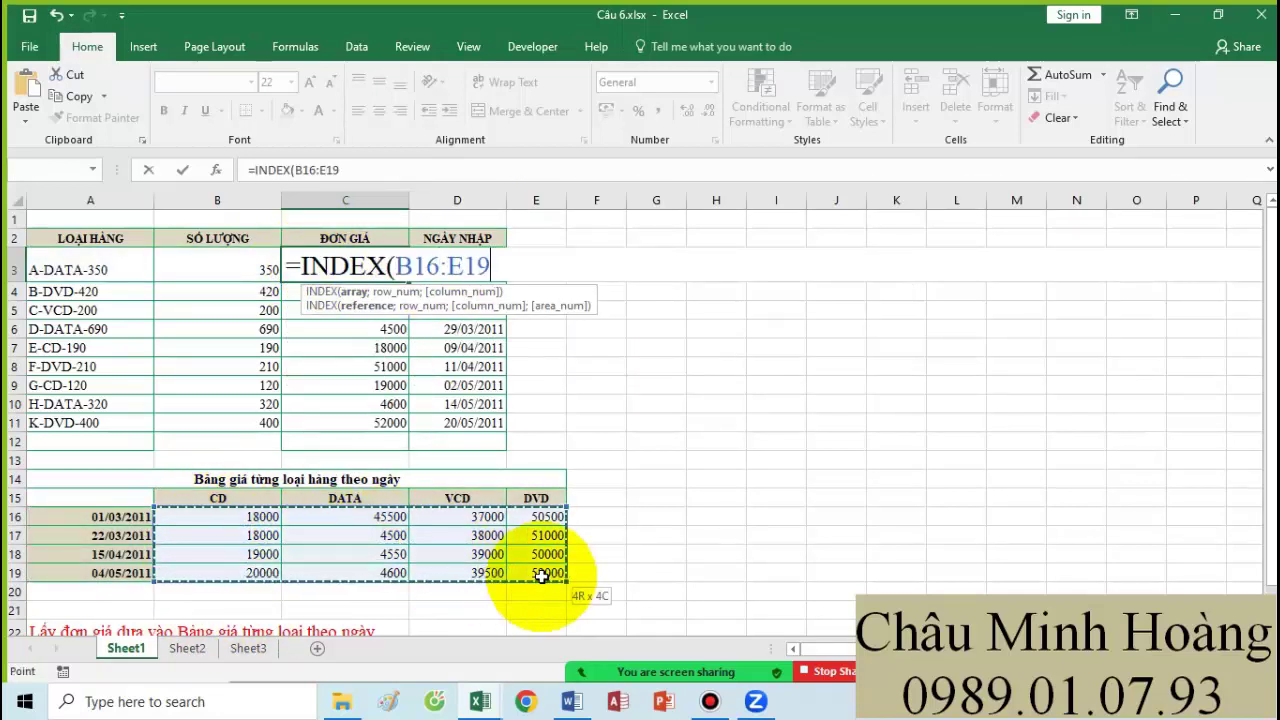
{"action": "key", "text": "F4"}
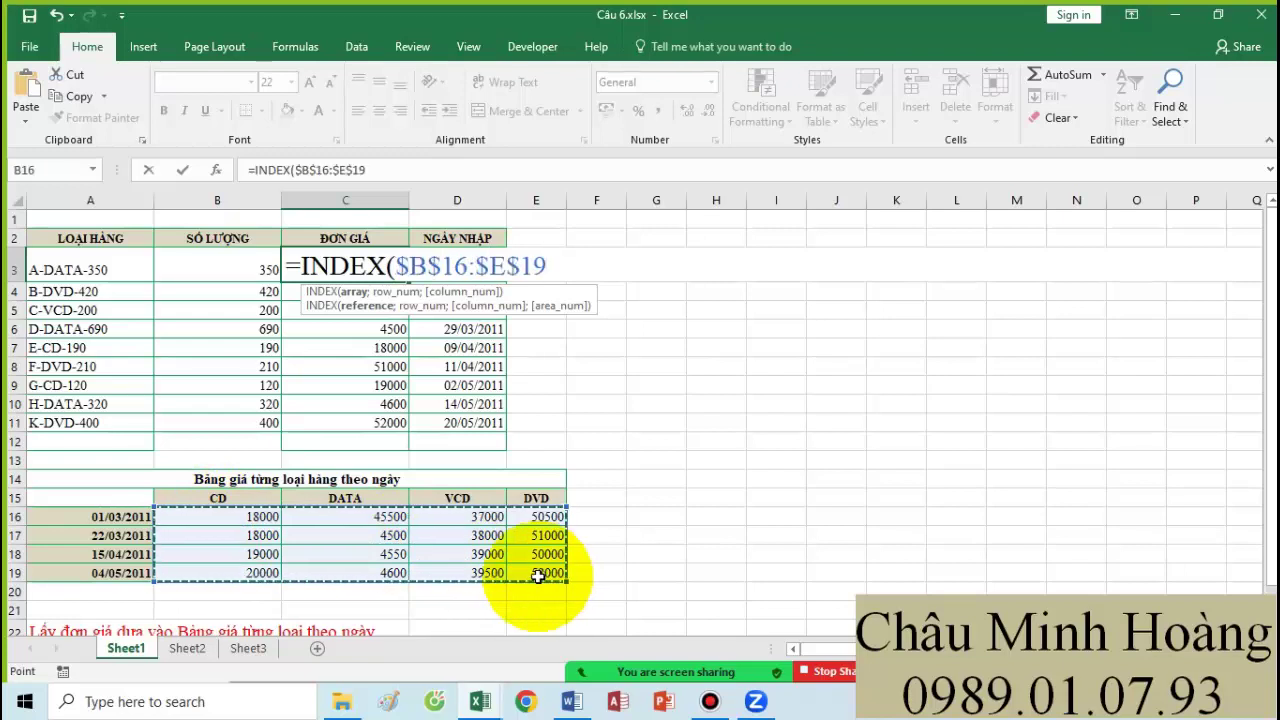
- Add a MATCH function as the row argument, with lookup value D3, lookup array $A$16:$A$19 and match type 1
{"action": "type", "text": ";match"}
{"action": "key", "text": "Tab"}
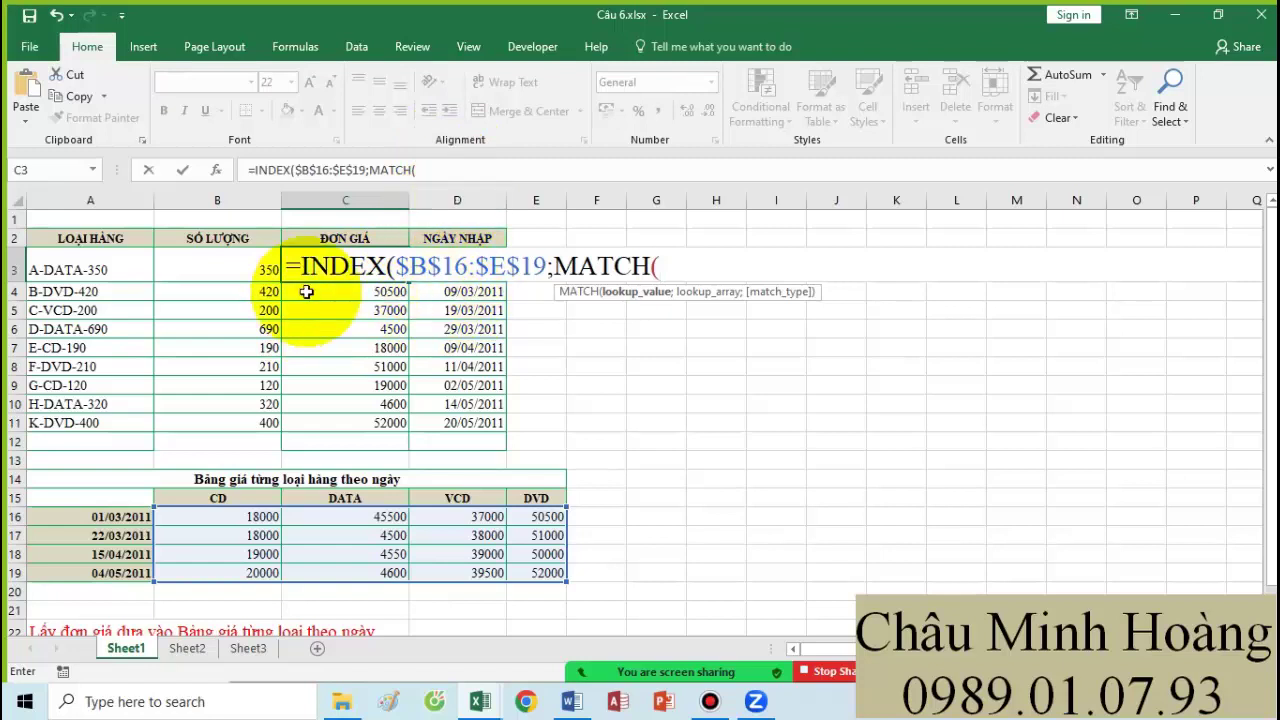
{"action": "type", "text": "D3;"}
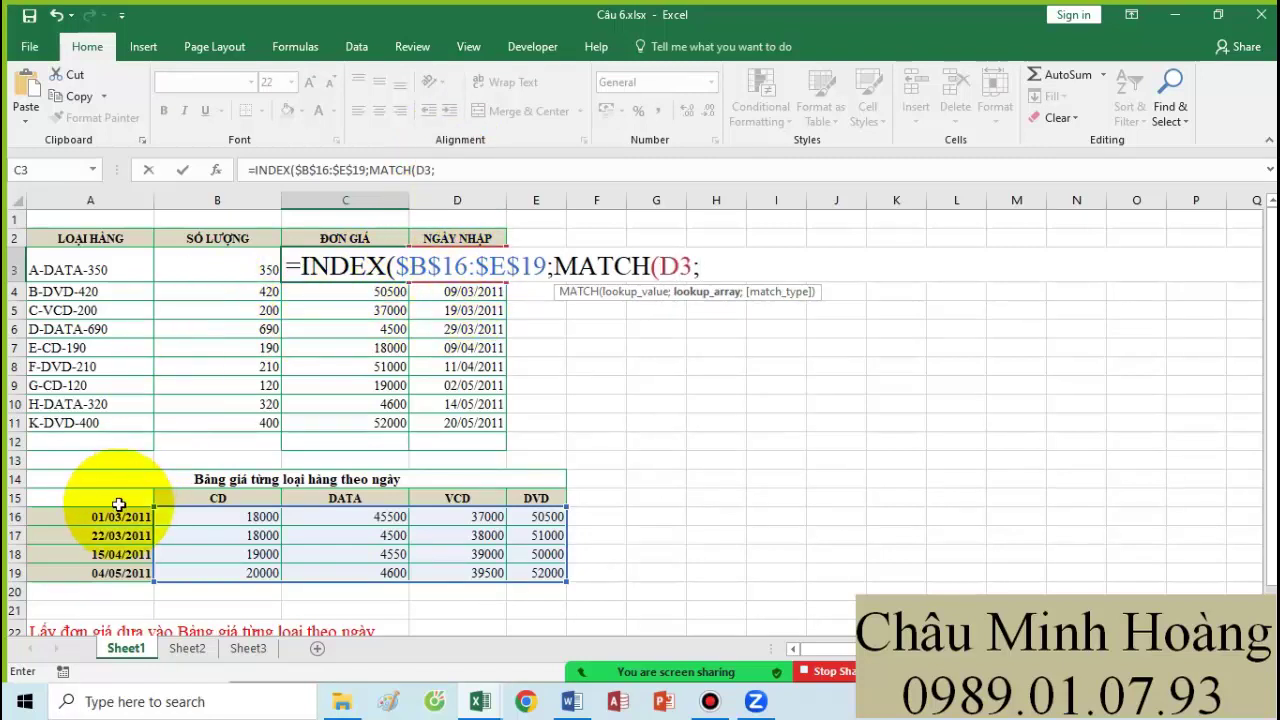
{"action": "left_click_drag", "start_coordinate": [115, 516], "coordinate": [115, 567]}
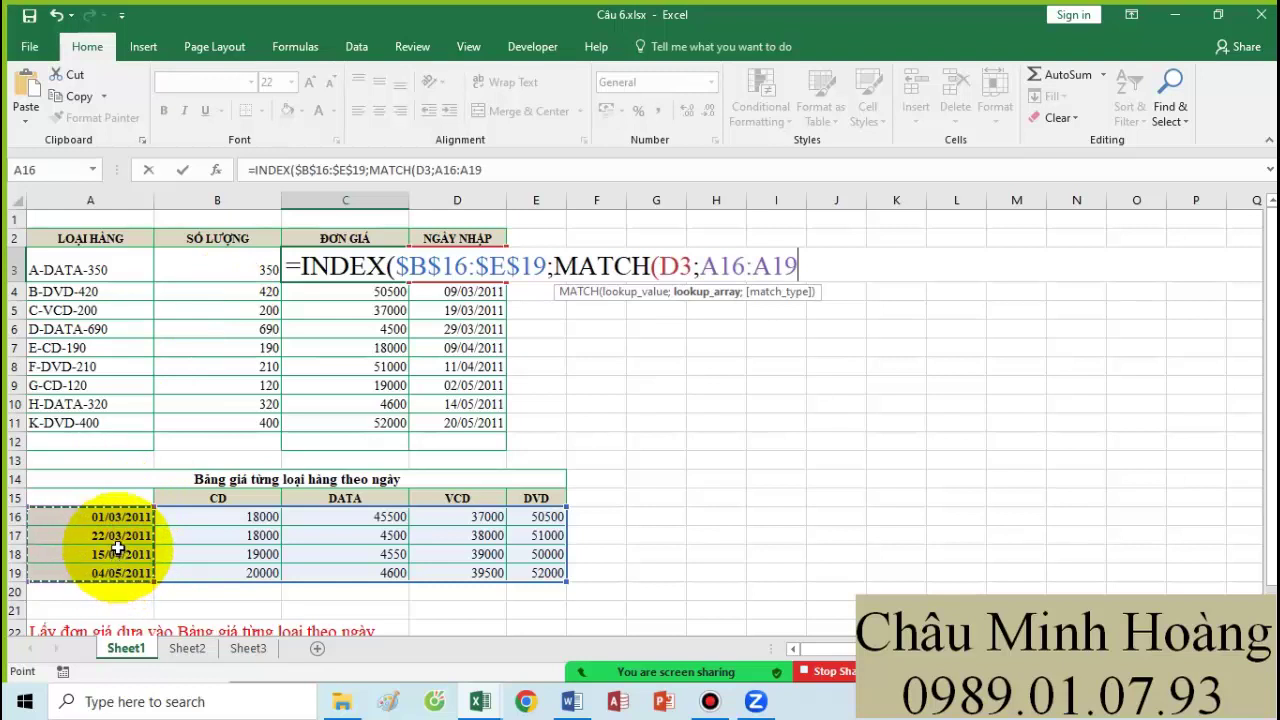
{"action": "type", "text": ";1)"}
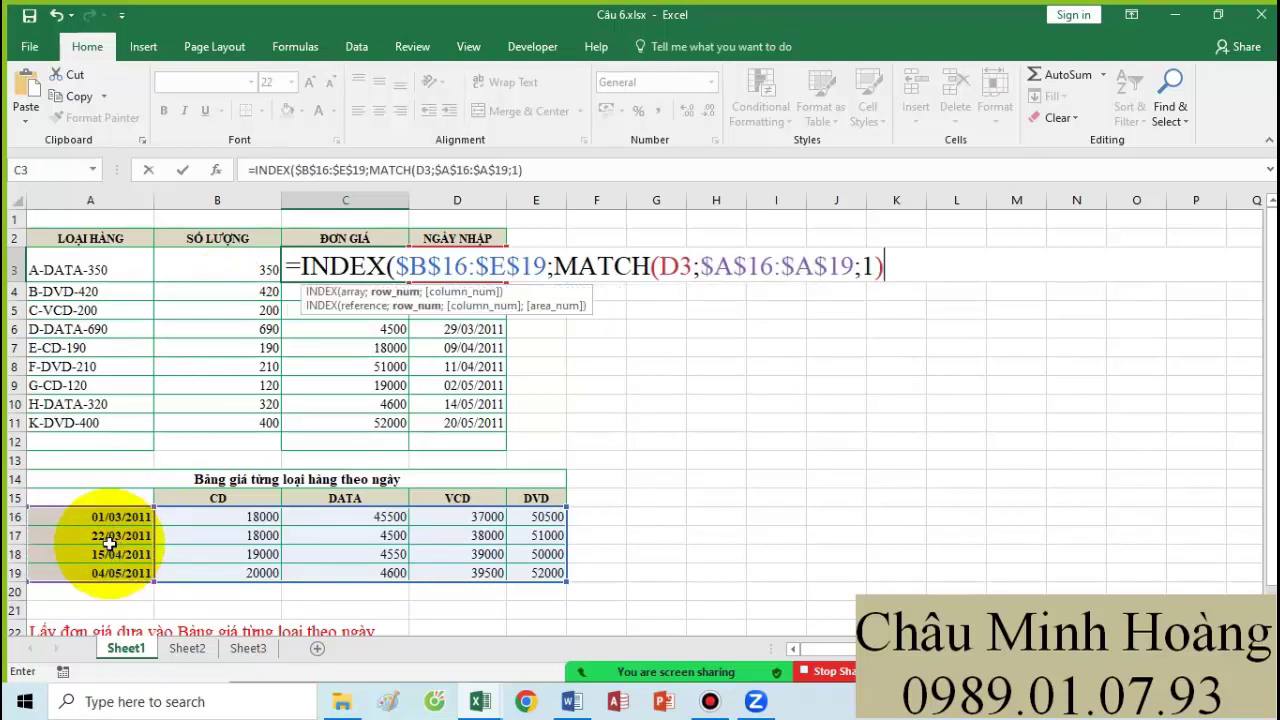
- Add a second MATCH as the INDEX column argument in C3, with lookup value MID(A3;3;LEN(A3)-6)
{"action": "type", "text": ";ma"}
{"action": "key", "text": "Tab"}
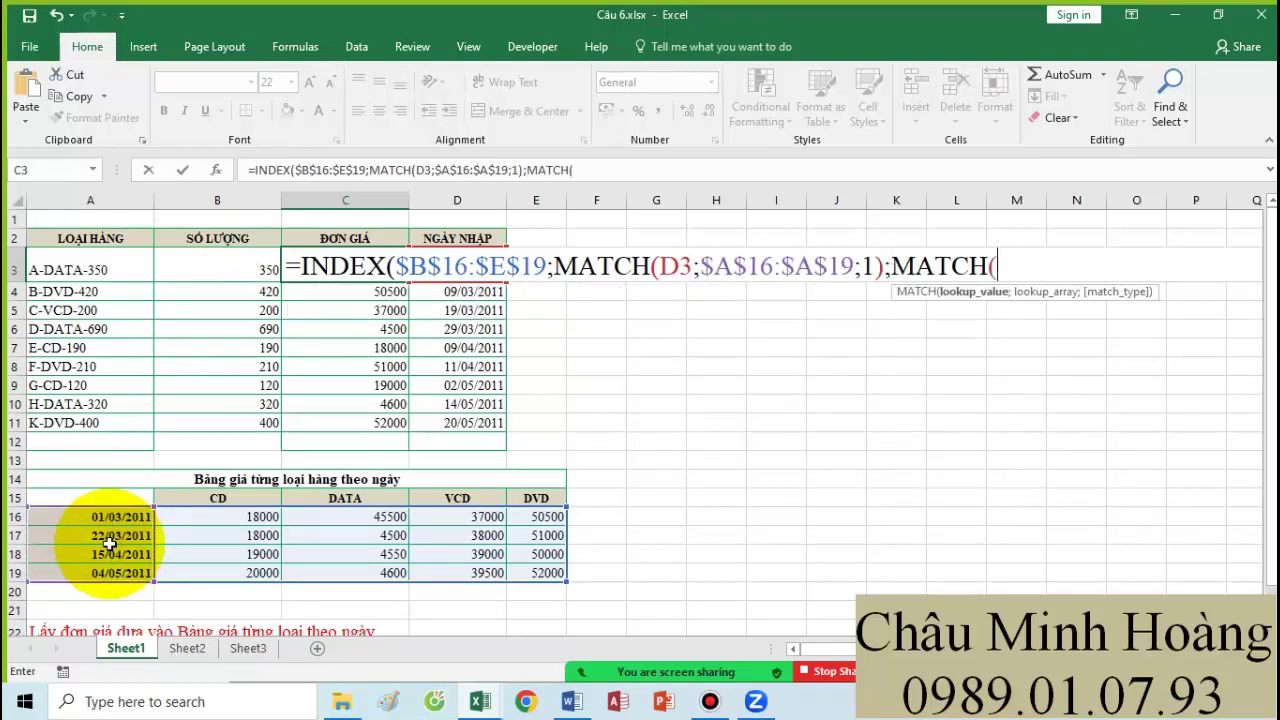
{"action": "type", "text": "mid"}
{"action": "key", "text": "Tab"}
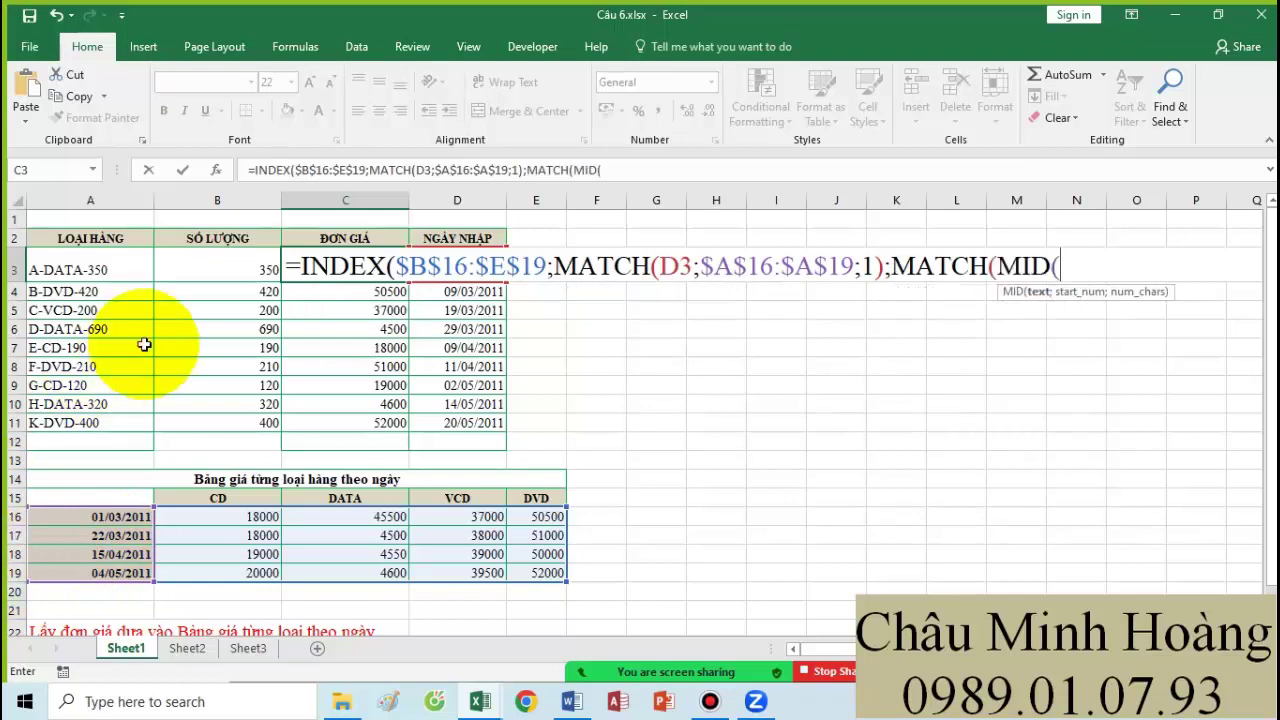
{"action": "left_click", "coordinate": [127, 268]}
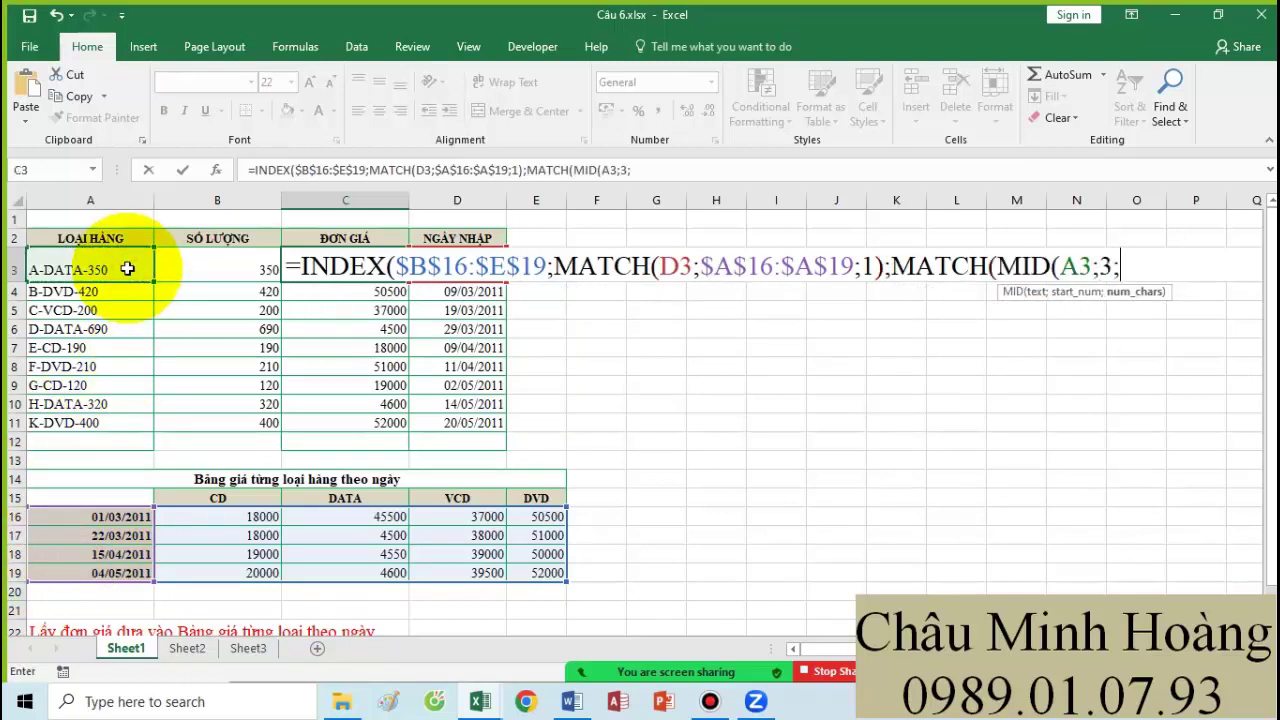
{"action": "type", "text": ";3;ln"}
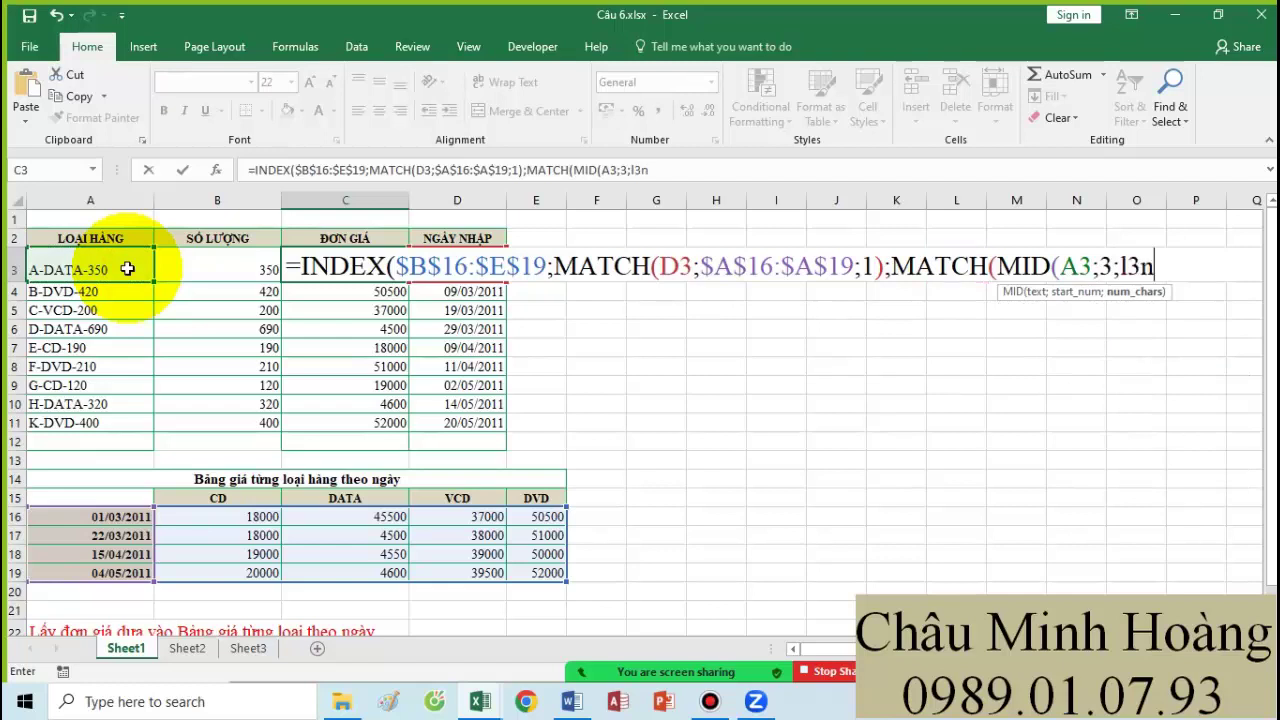
{"action": "type", "text": "en("}
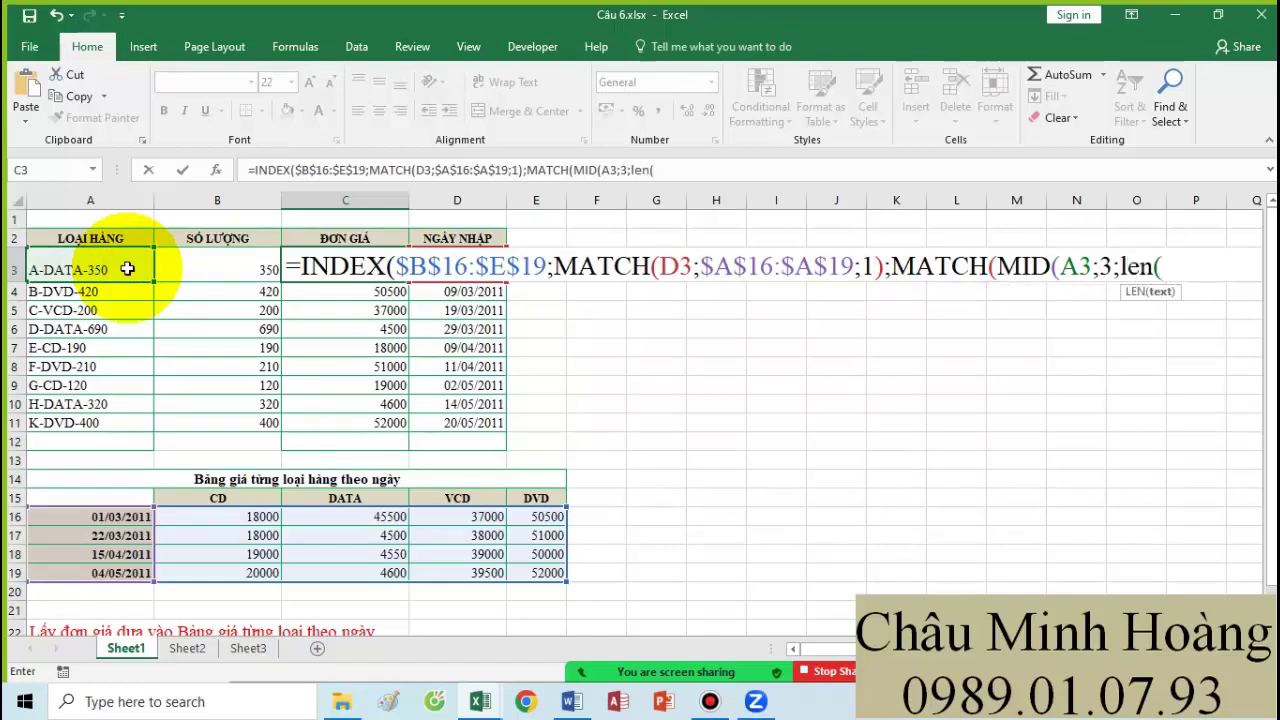
{"action": "left_click", "coordinate": [127, 268]}
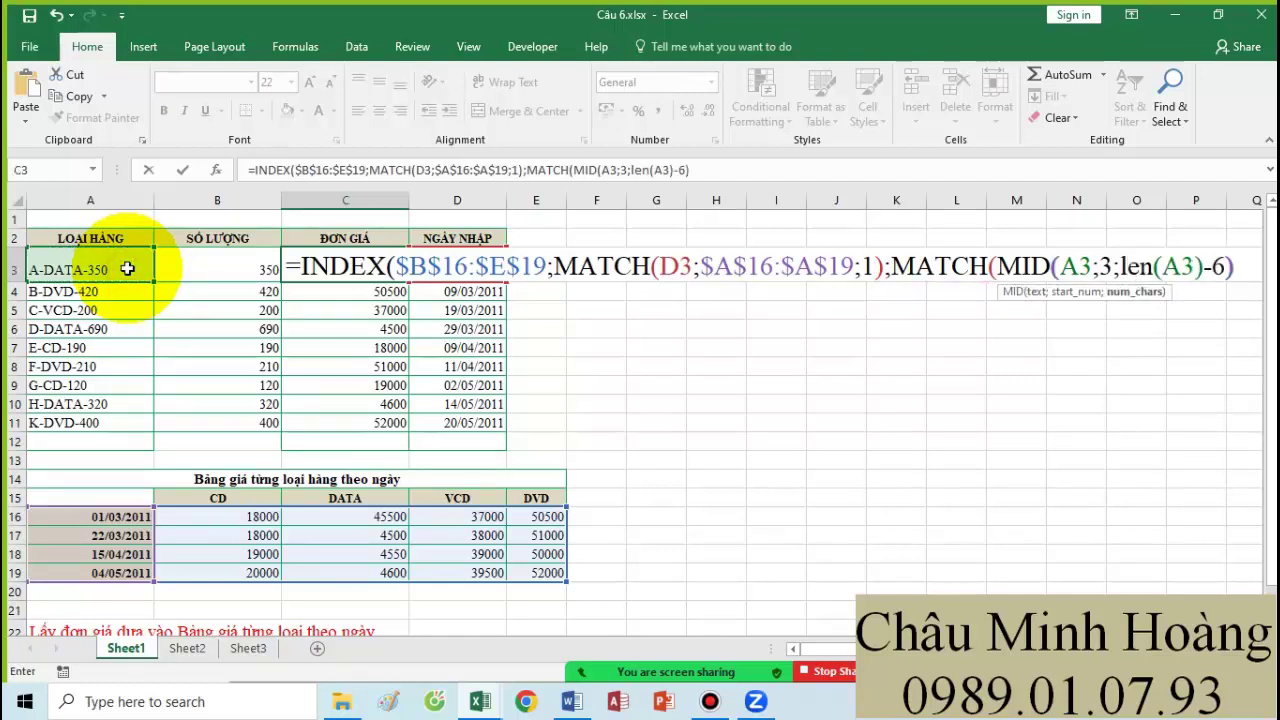
- Complete the C3 formula with the absolute lookup array $B$15:$E$15 and match type 0 for the second MATCH
{"action": "left_click_drag", "start_coordinate": [189, 503], "coordinate": [518, 505]}
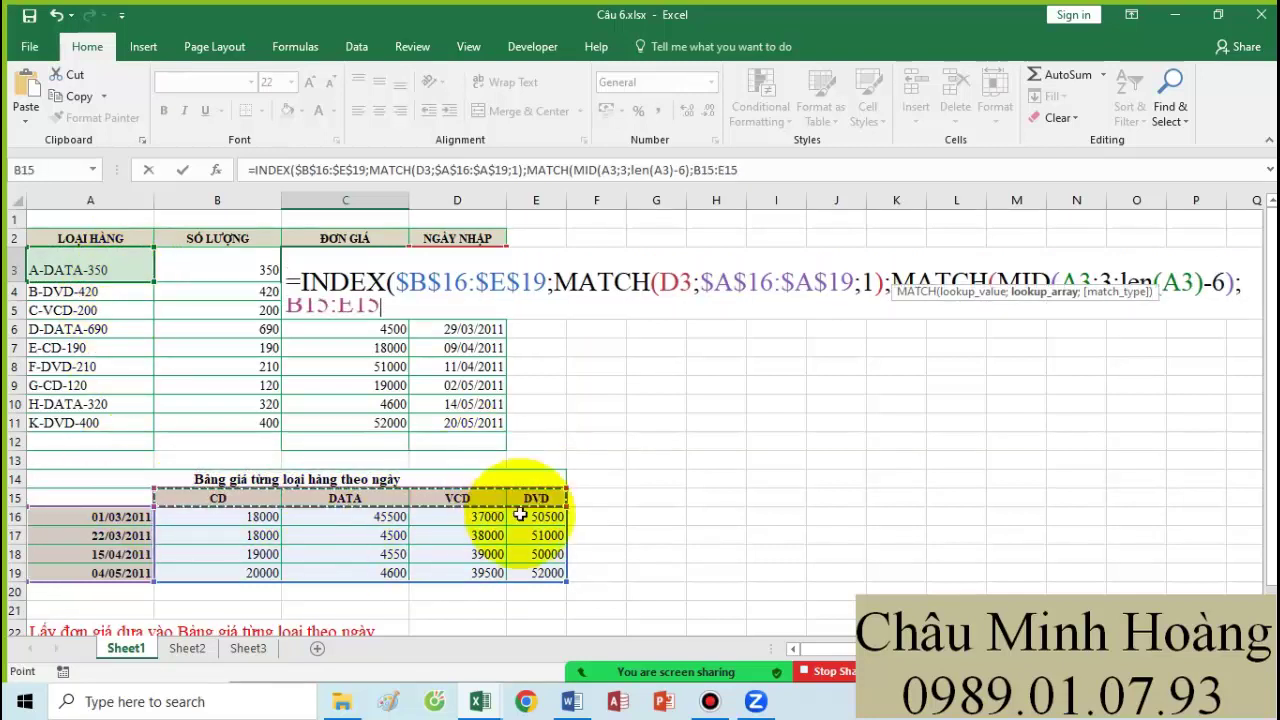
{"action": "key", "text": "F4"}
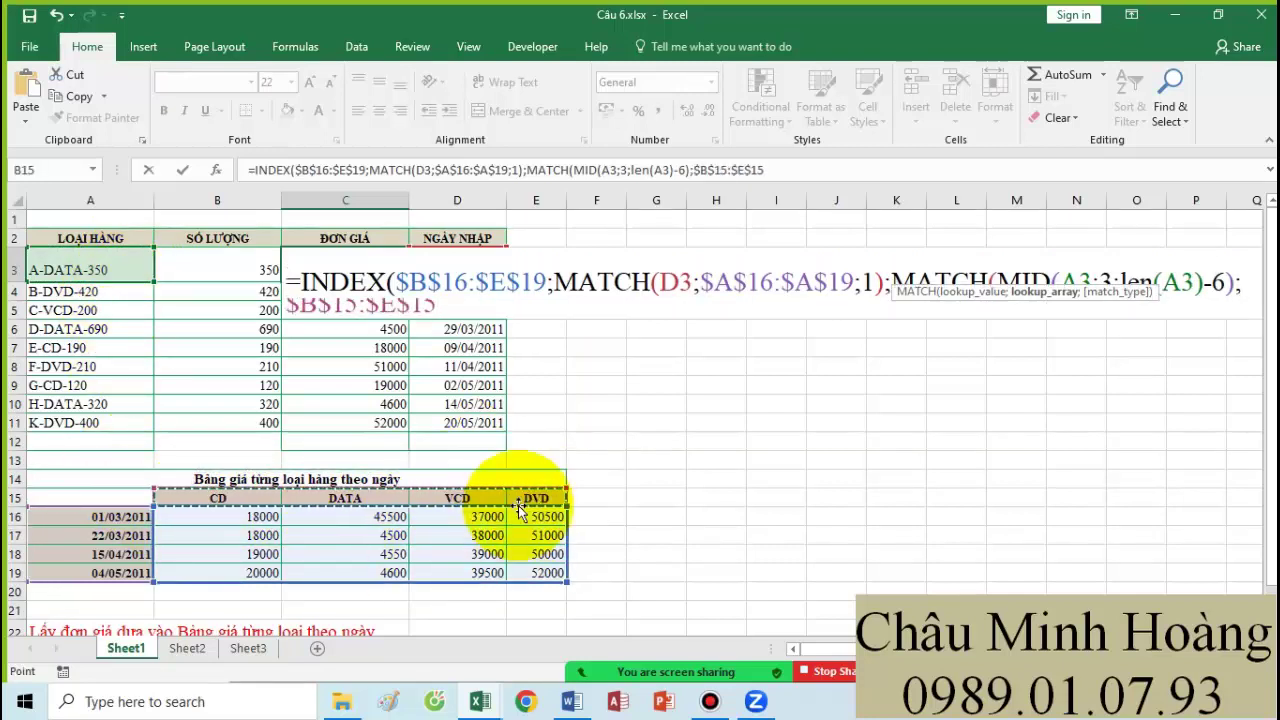
{"action": "type", "text": ";0))"}
{"action": "key", "text": "Return"}
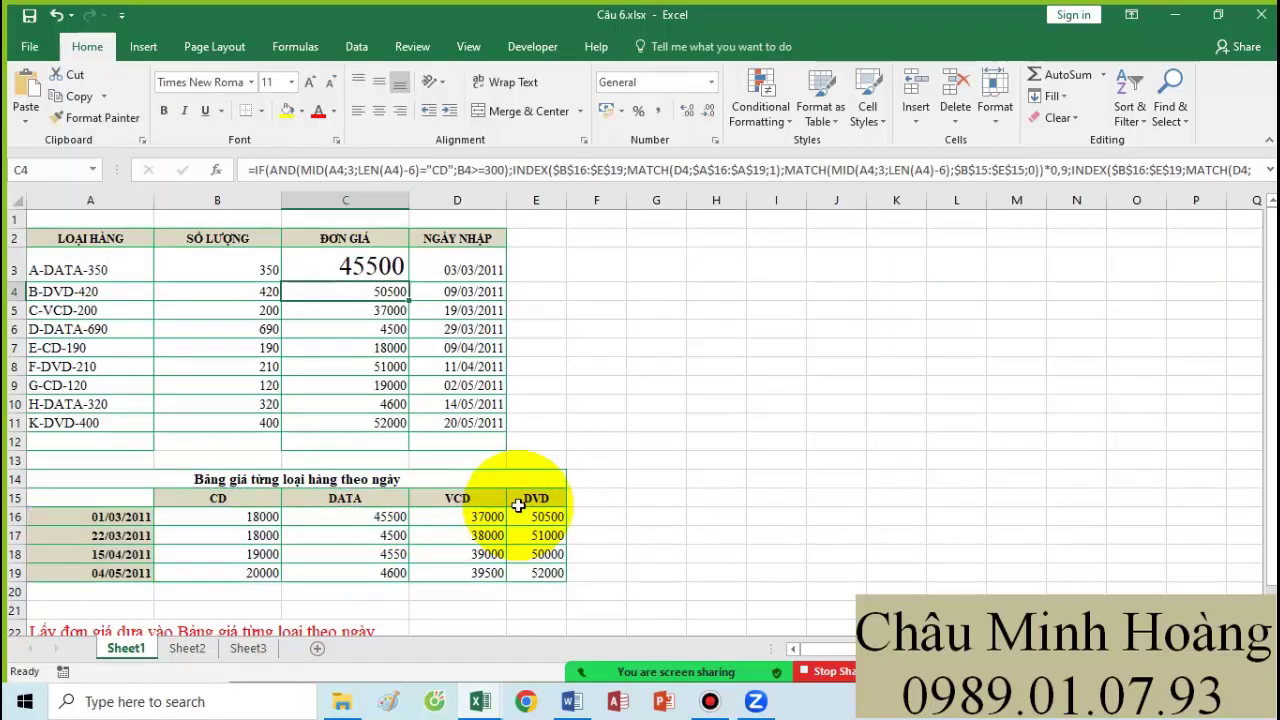
- Multiply the C3 formula by an IF function whose AND test starts with MID(A3;3;LEN(A3)-6)="CD"
{"action": "double_click", "coordinate": [340, 270]}
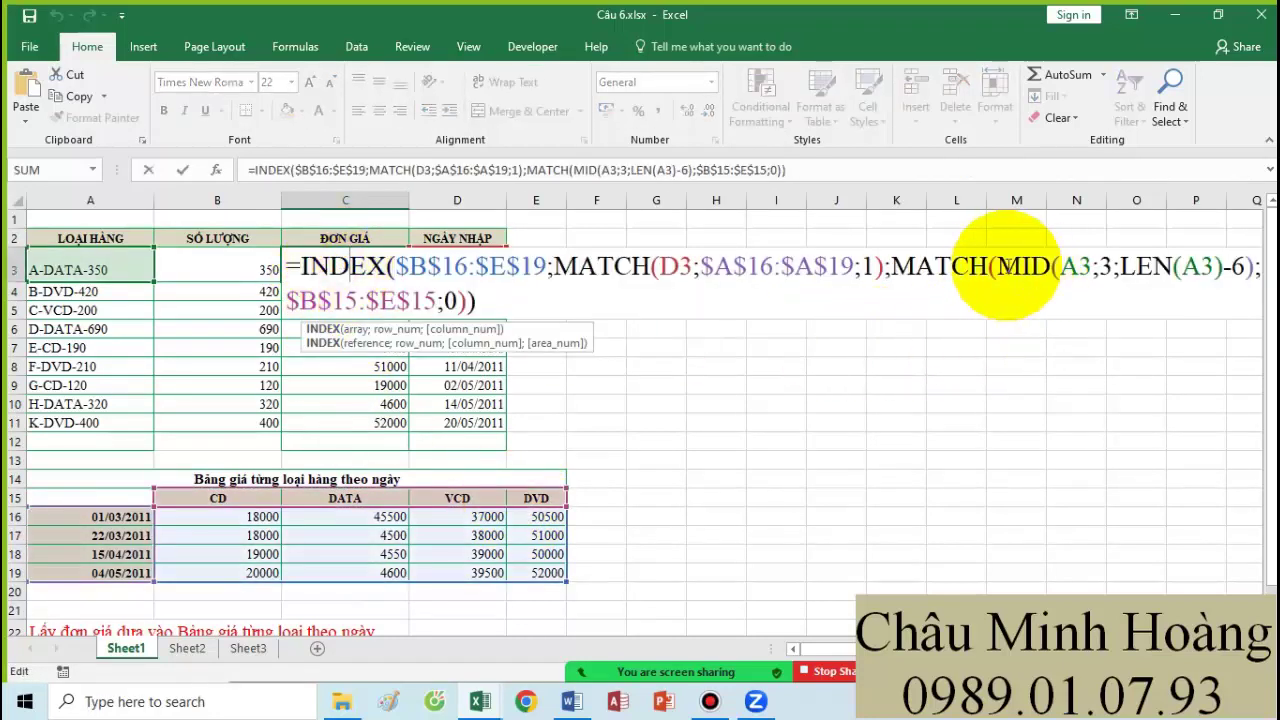
{"action": "left_click_drag", "start_coordinate": [997, 266], "coordinate": [1268, 283]}
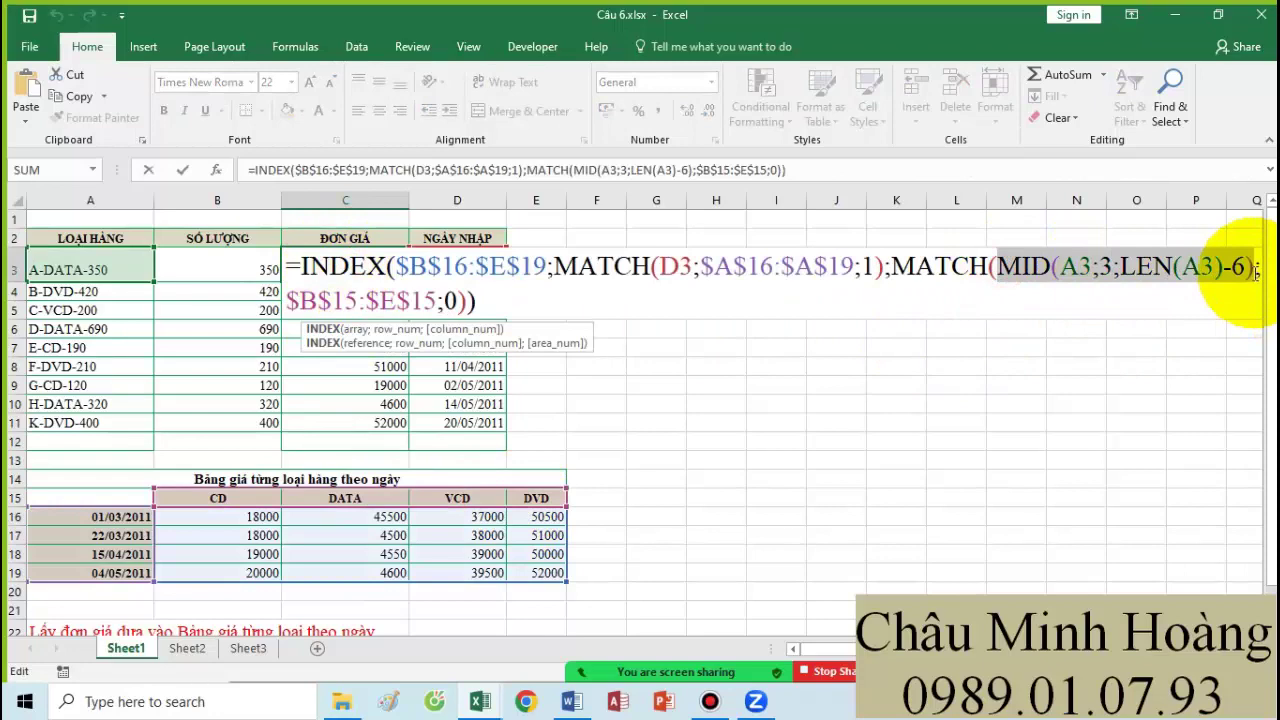
{"action": "left_click", "coordinate": [496, 300]}
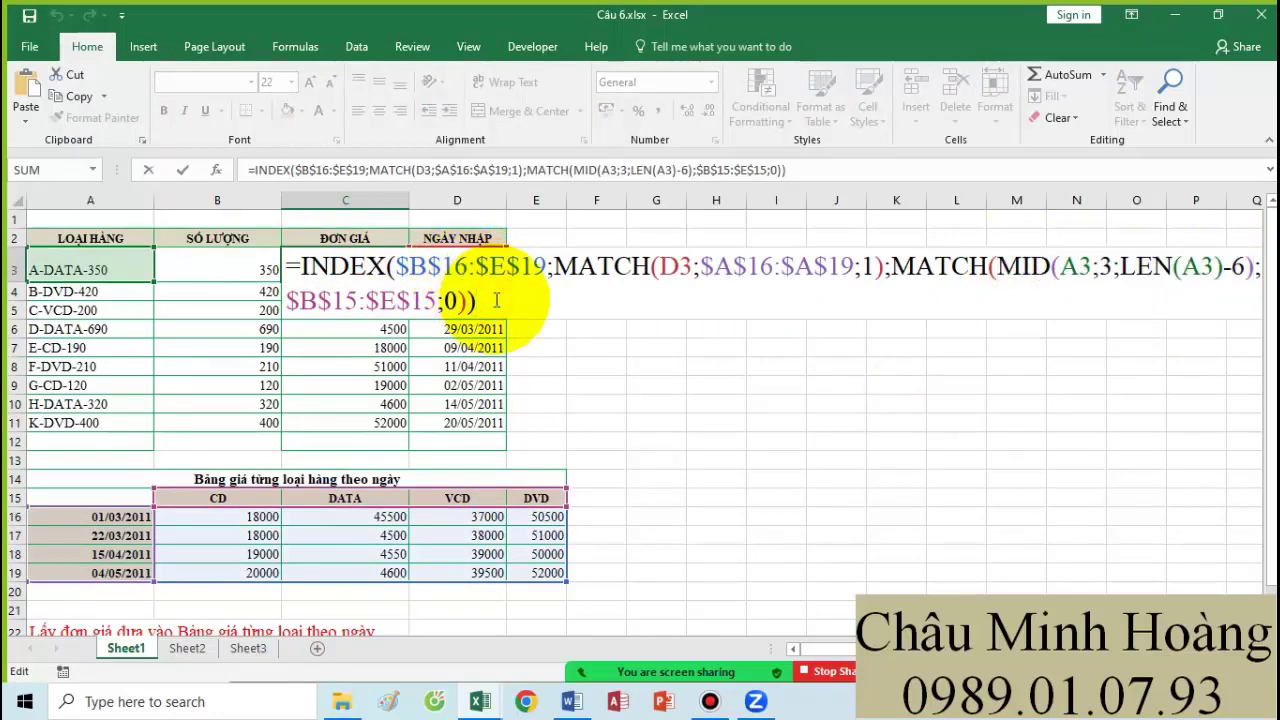
{"action": "type", "text": "*if("}
{"action": "scroll", "coordinate": [510, 350], "scroll_direction": "down", "scroll_amount": 1}
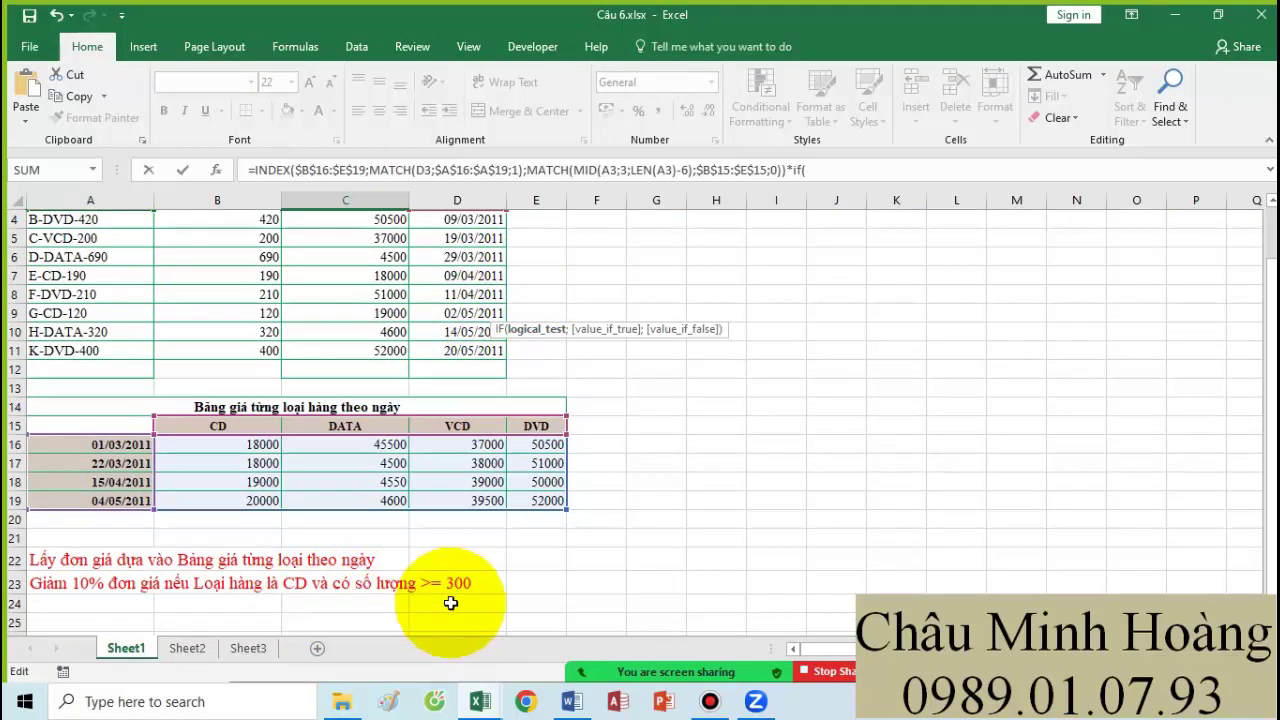
{"action": "scroll", "coordinate": [465, 580], "scroll_direction": "up", "scroll_amount": 1}
{"action": "type", "text": "and"}
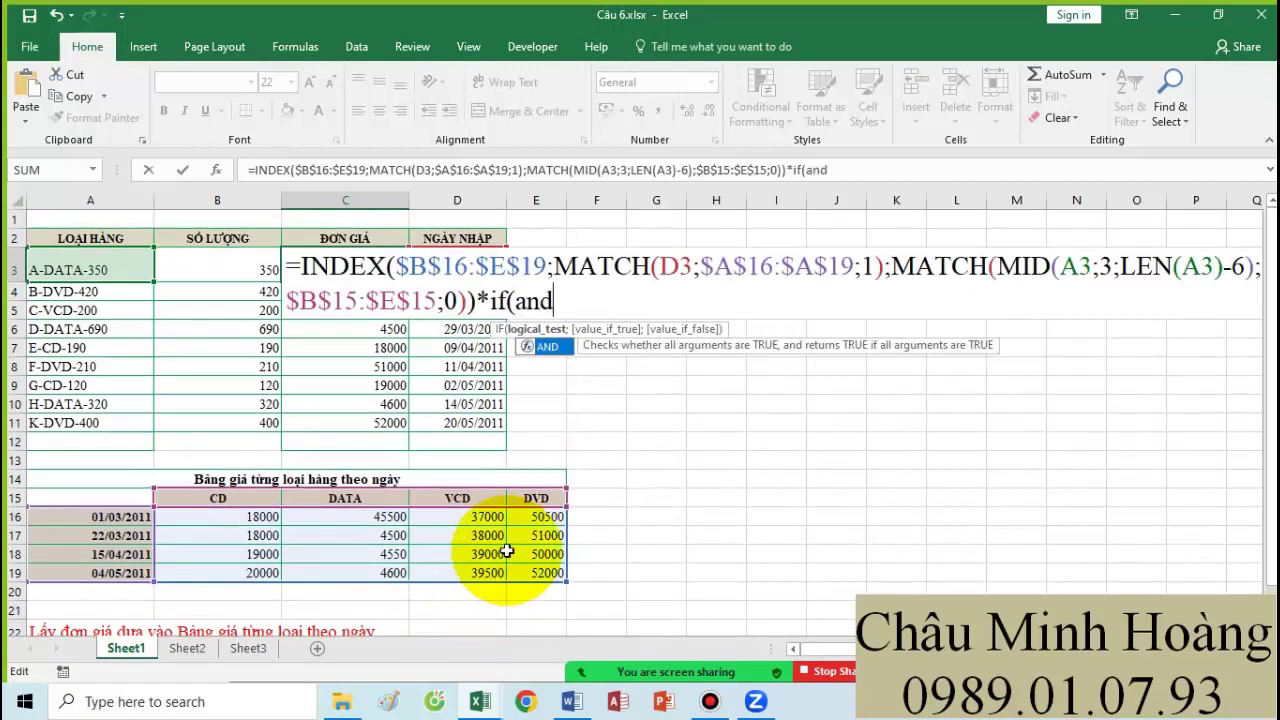
{"action": "type", "text": "(mid("}
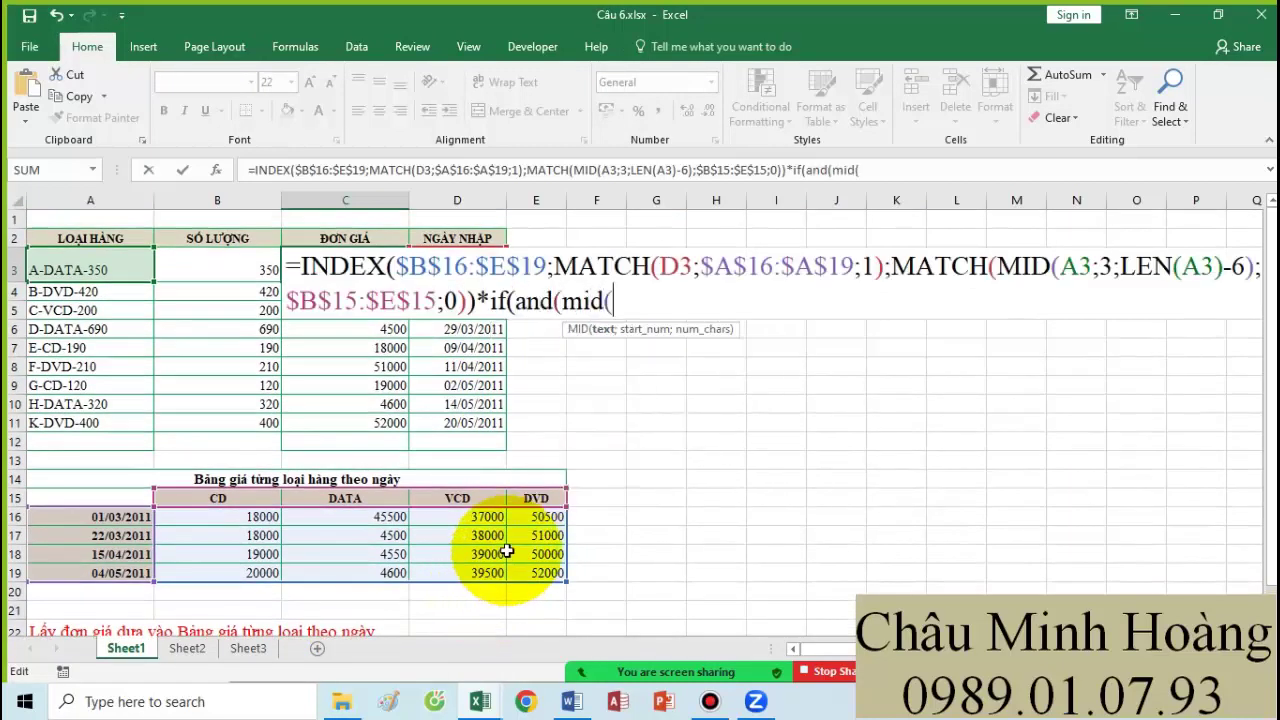
{"action": "left_click", "coordinate": [107, 275]}
{"action": "type", "text": ";3;l"}
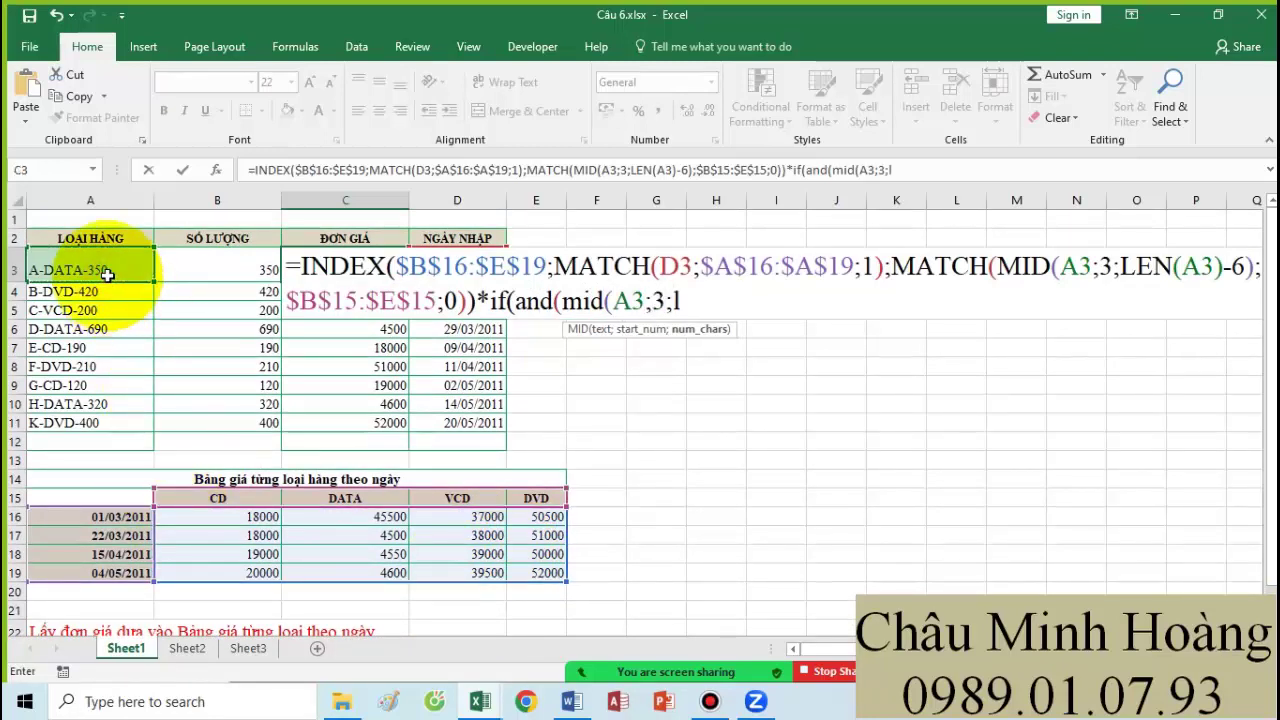
{"action": "type", "text": "en("}
{"action": "left_click", "coordinate": [107, 275]}
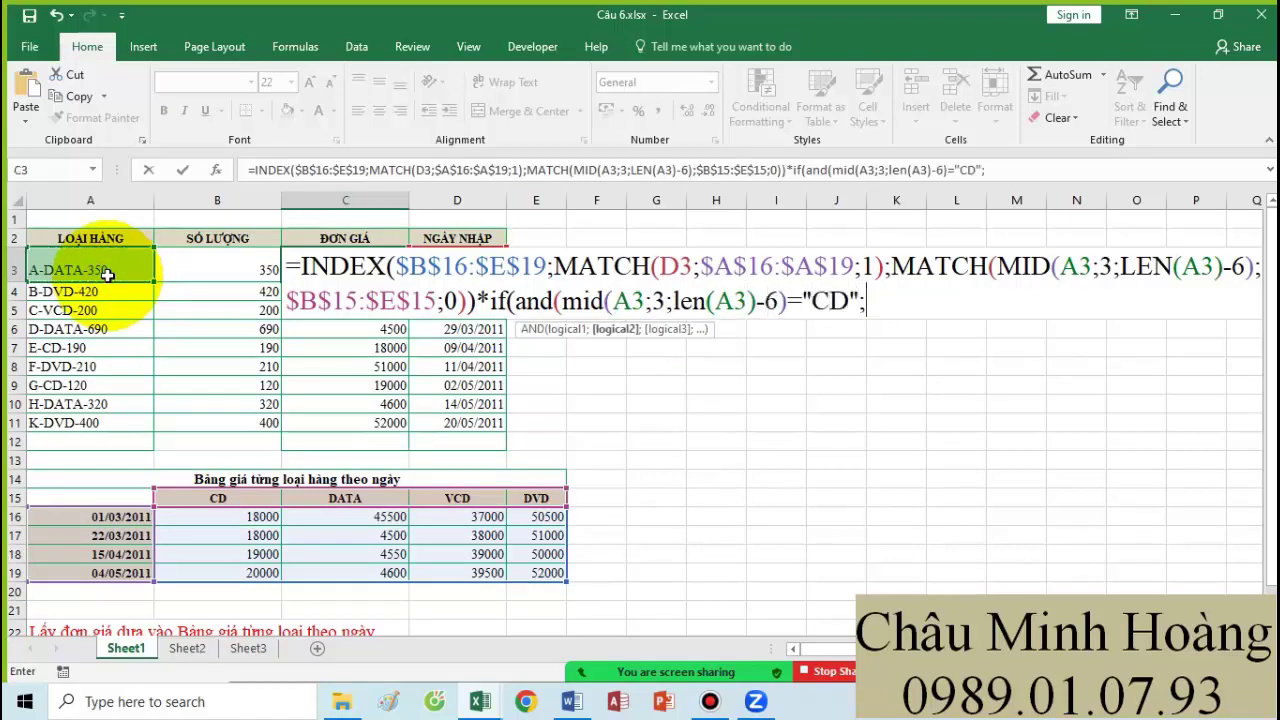
- Add B3>=300 as the second AND condition and finish the IF with 90% if true and 1 if false
{"action": "left_click", "coordinate": [229, 277]}
{"action": "scroll", "coordinate": [229, 329], "scroll_direction": "down", "scroll_amount": 2}
{"action": "scroll", "coordinate": [235, 329], "scroll_direction": "up", "scroll_amount": 2}
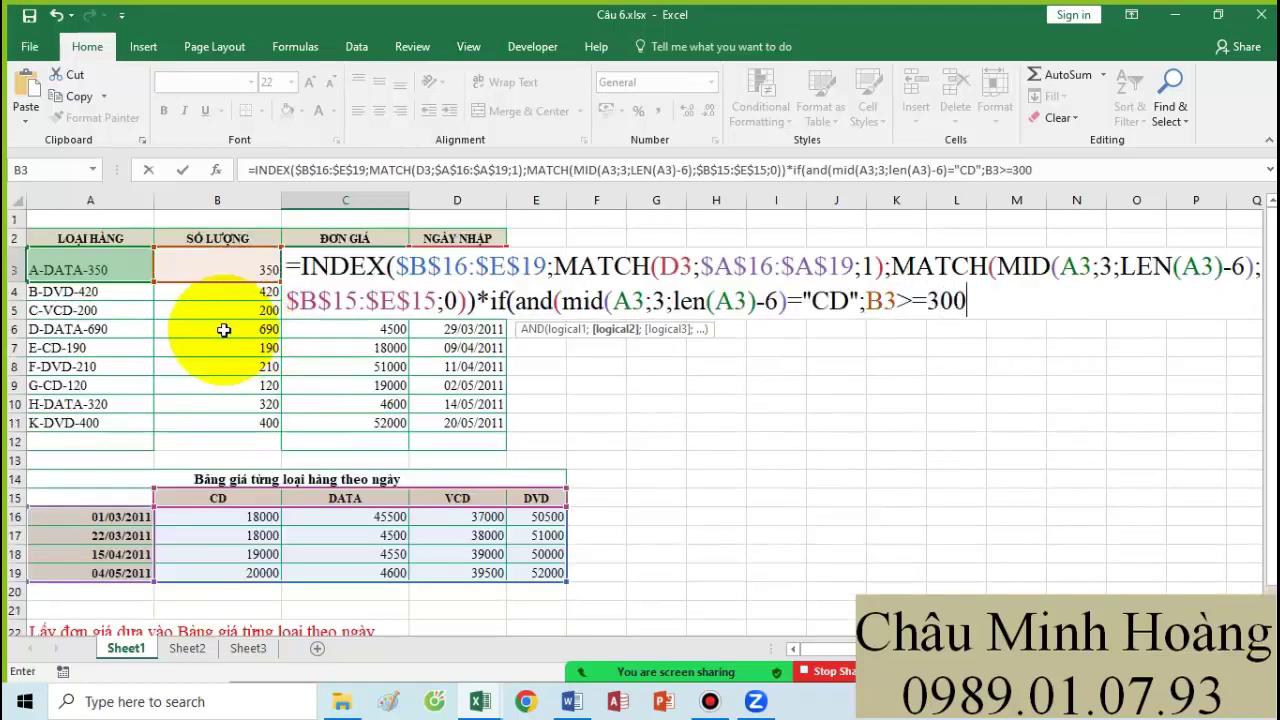
{"action": "scroll", "coordinate": [160, 480], "scroll_direction": "down", "scroll_amount": 2}
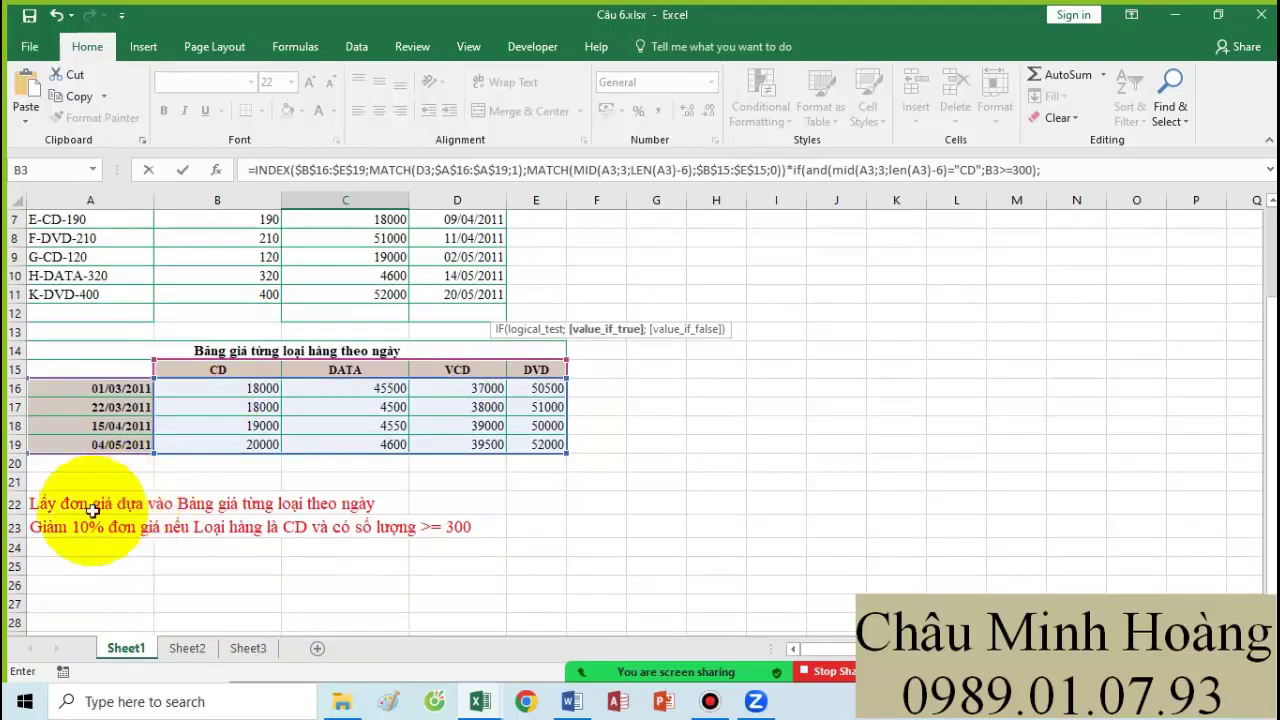
{"action": "scroll", "coordinate": [265, 515], "scroll_direction": "up", "scroll_amount": 2}
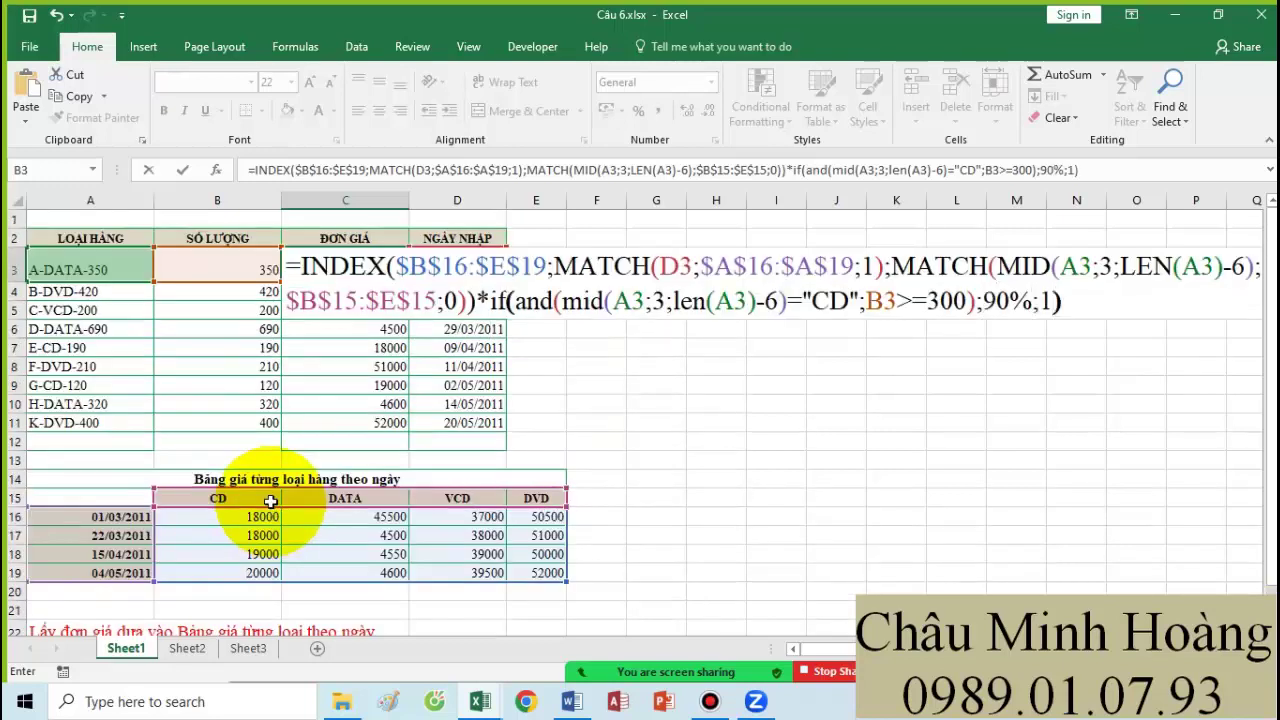
{"action": "key", "text": "ctrl+Return"}
- Copy the C3 formula without its equals sign, switch to Word and paste it below the "Câu 6 :" heading
{"action": "double_click", "coordinate": [348, 262]}
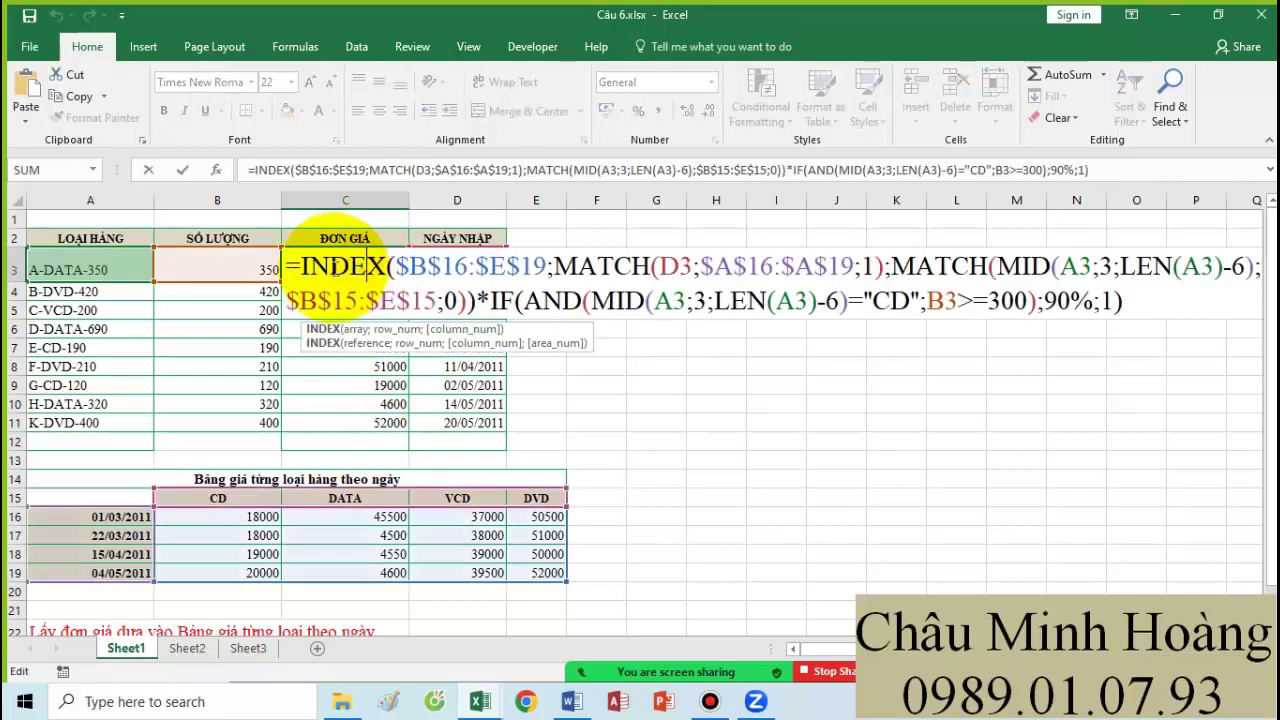
{"action": "left_click_drag", "start_coordinate": [300, 266], "coordinate": [1164, 298]}
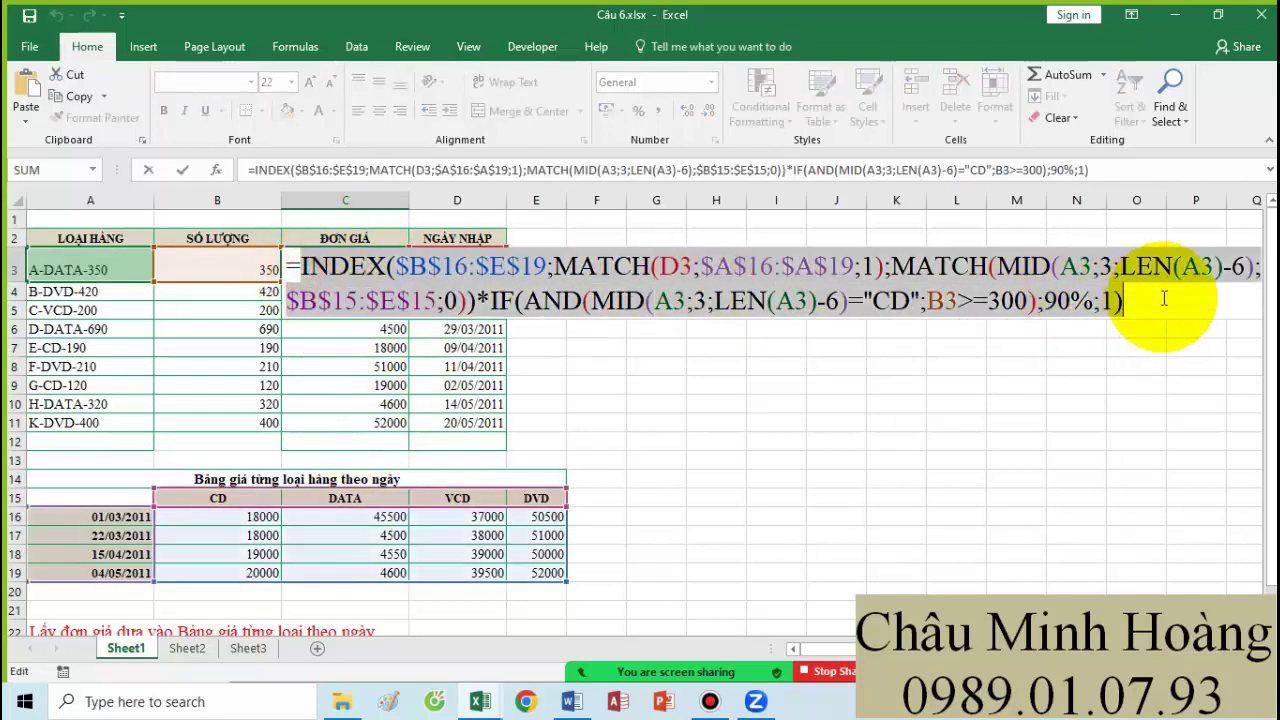
{"action": "key", "text": "Return"}
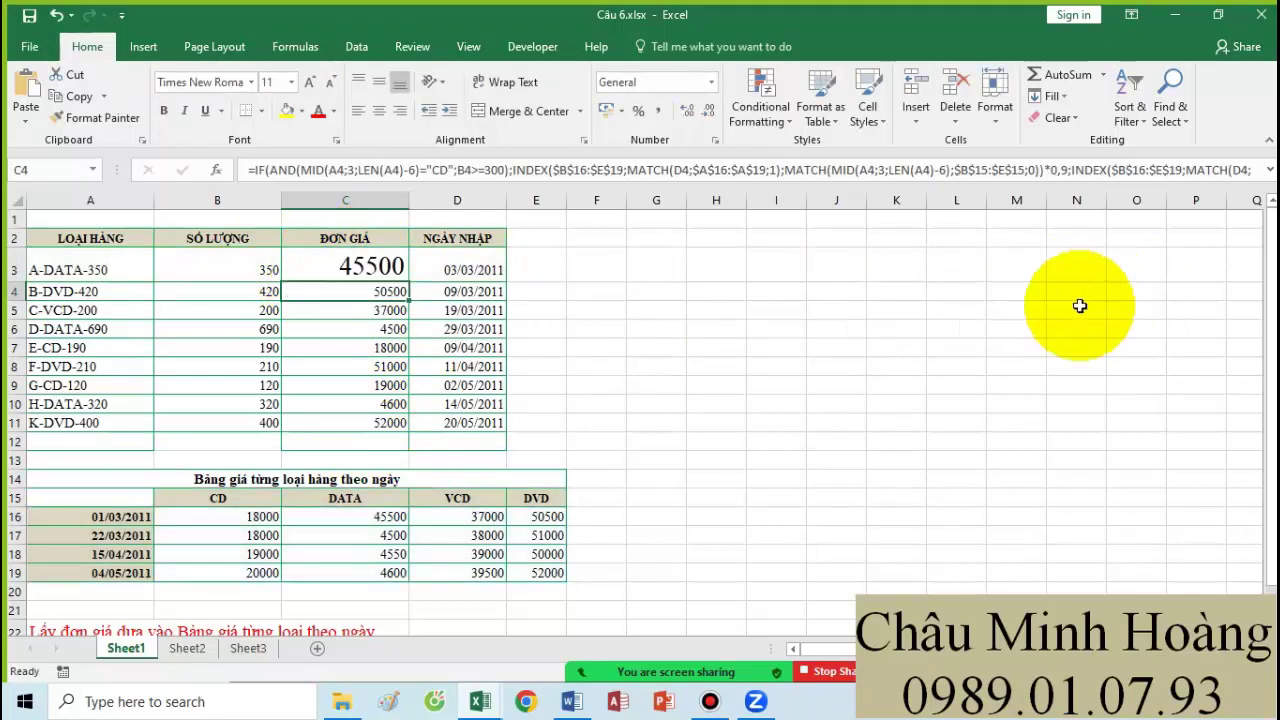
{"action": "left_click", "coordinate": [568, 702]}
{"action": "left_click", "coordinate": [449, 583]}
{"action": "key", "text": "ctrl+v"}
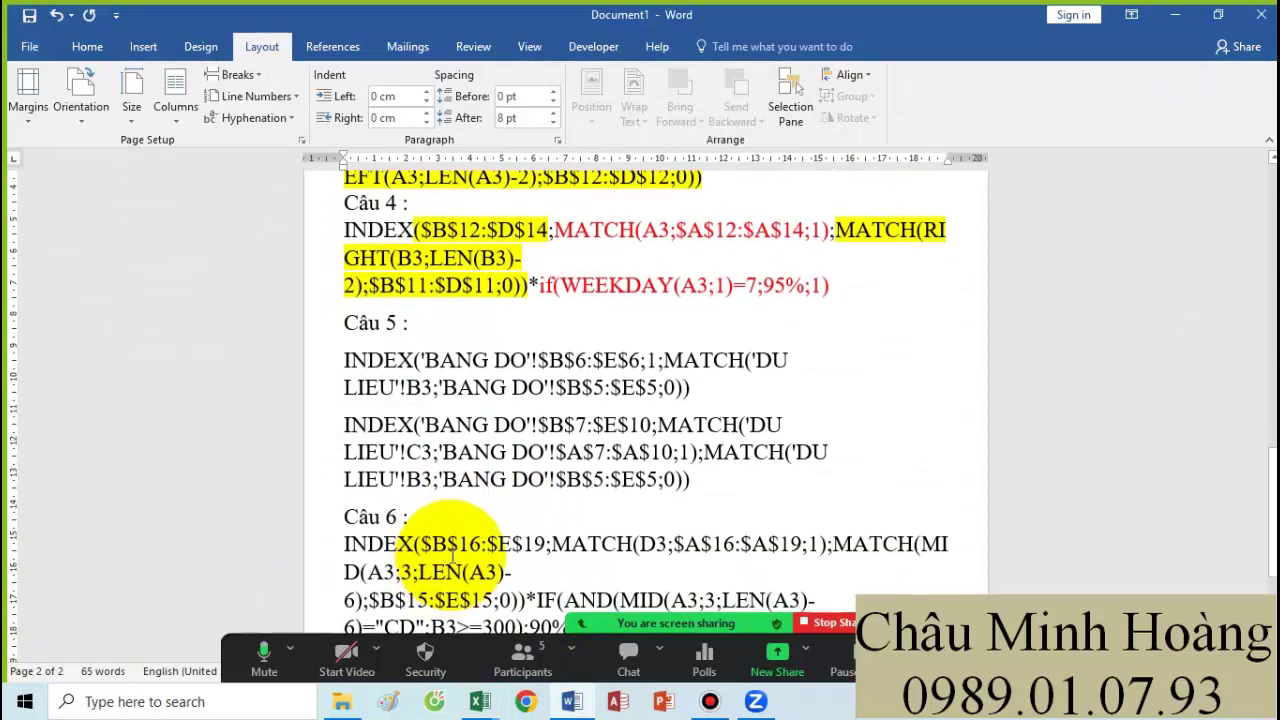
{"action": "scroll", "coordinate": [985, 377], "scroll_direction": "up", "scroll_amount": 1}
{"action": "scroll", "coordinate": [985, 377], "scroll_direction": "up", "scroll_amount": 1}
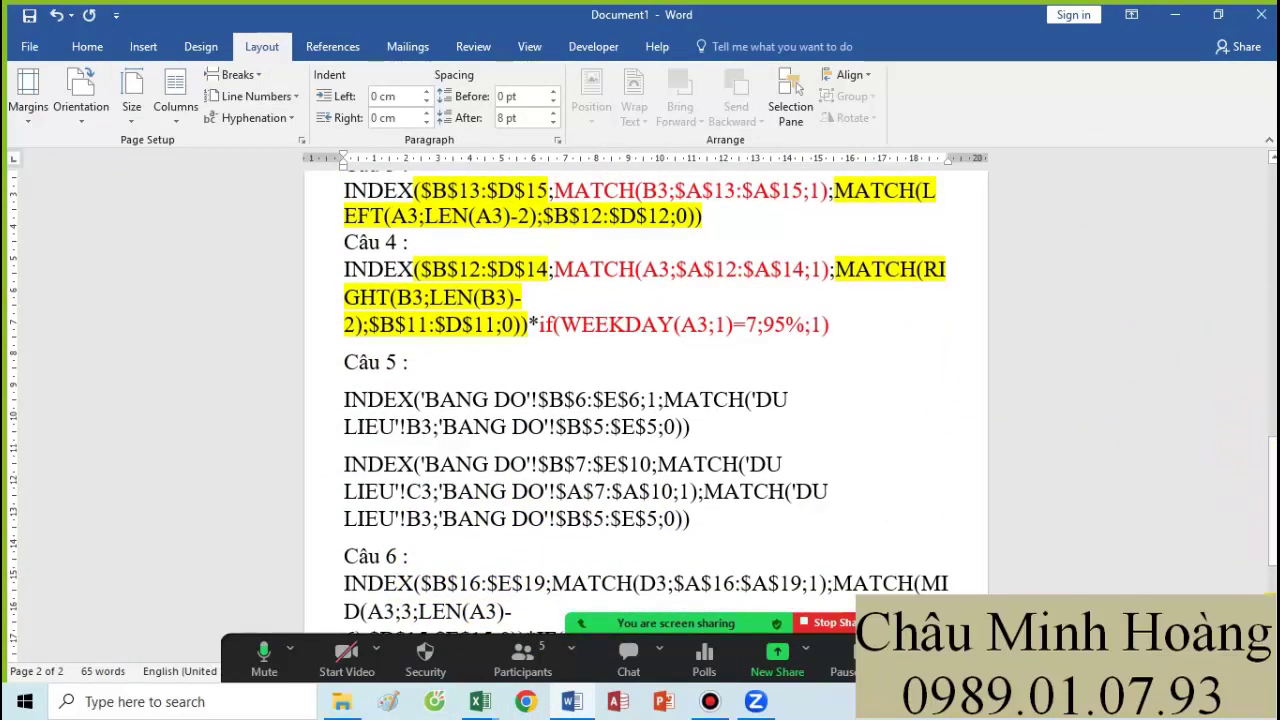
{"action": "scroll", "coordinate": [958, 478], "scroll_direction": "down", "scroll_amount": 2}
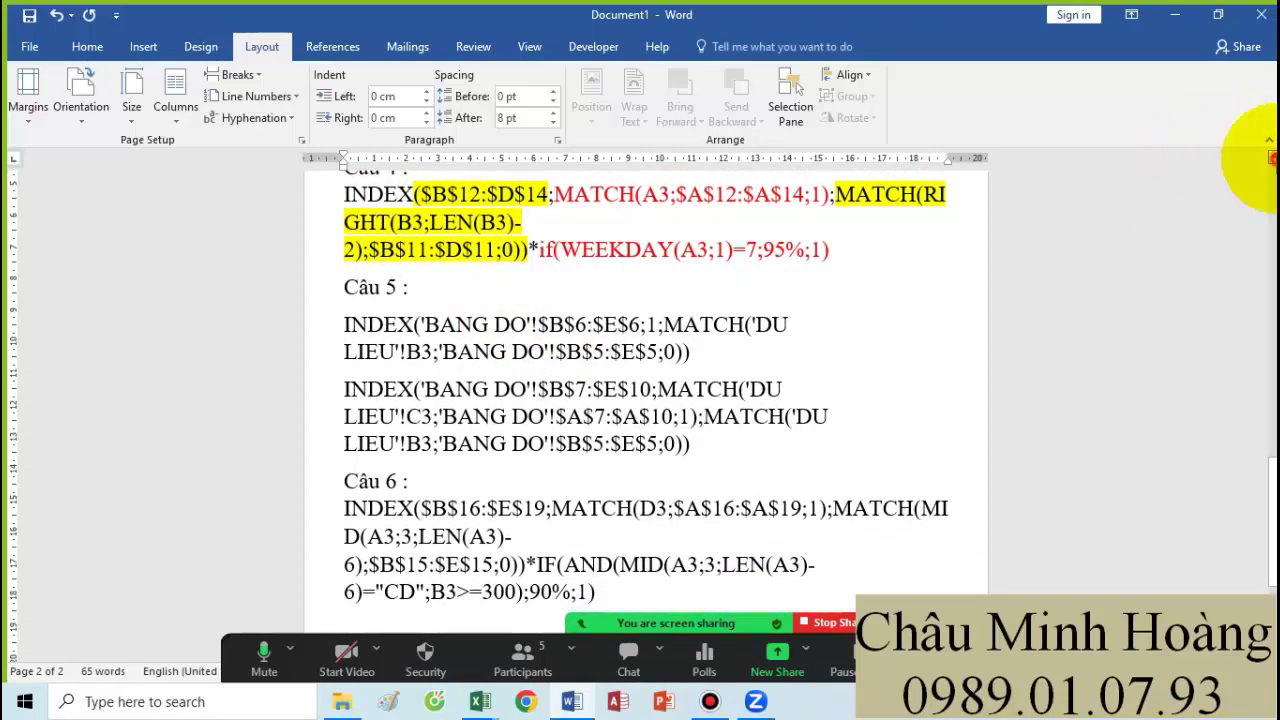
{"action": "scroll", "coordinate": [1262, 155], "scroll_direction": "up", "scroll_amount": 1}
{"action": "left_click_drag", "start_coordinate": [451, 645], "coordinate": [471, 630]}
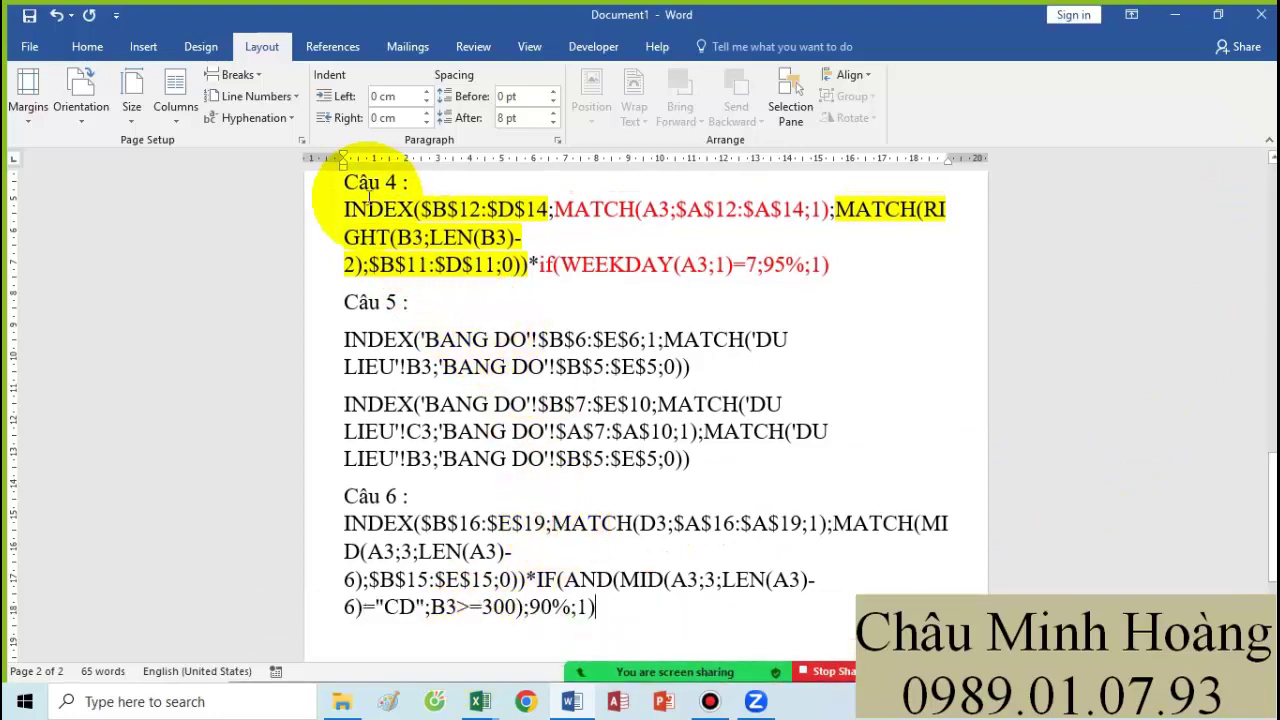
{"action": "left_click_drag", "start_coordinate": [343, 170], "coordinate": [628, 604]}
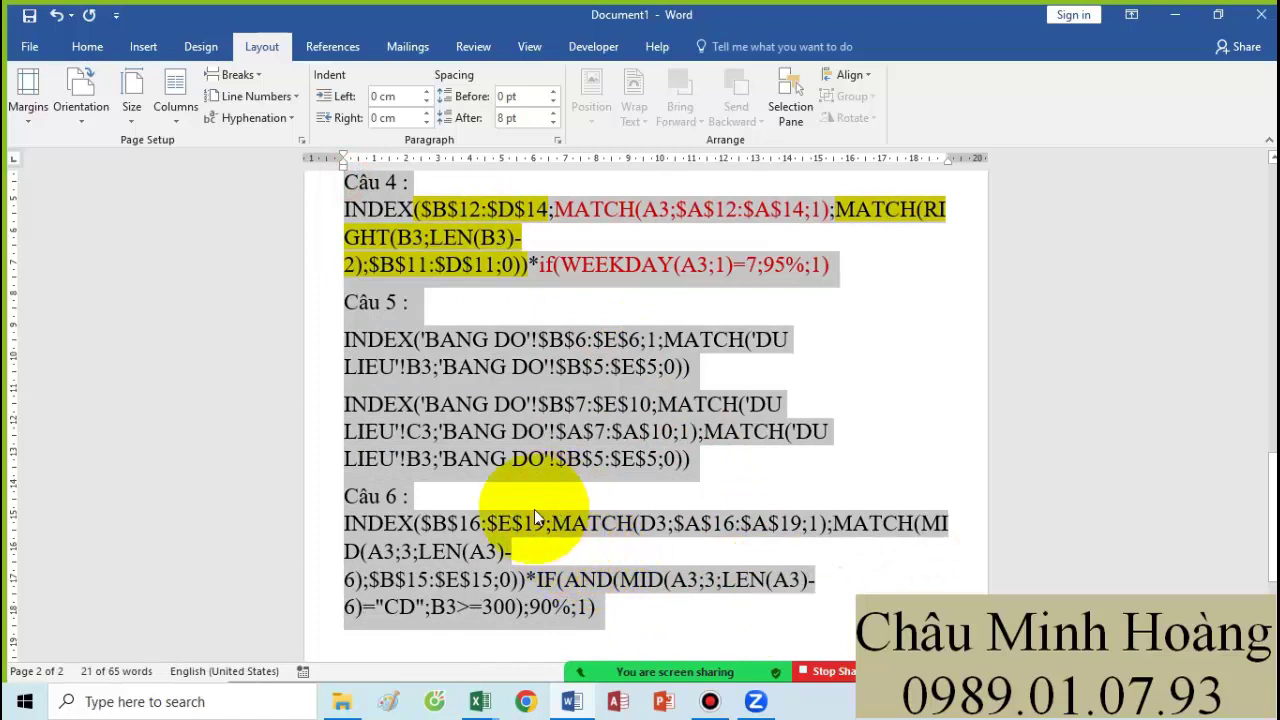
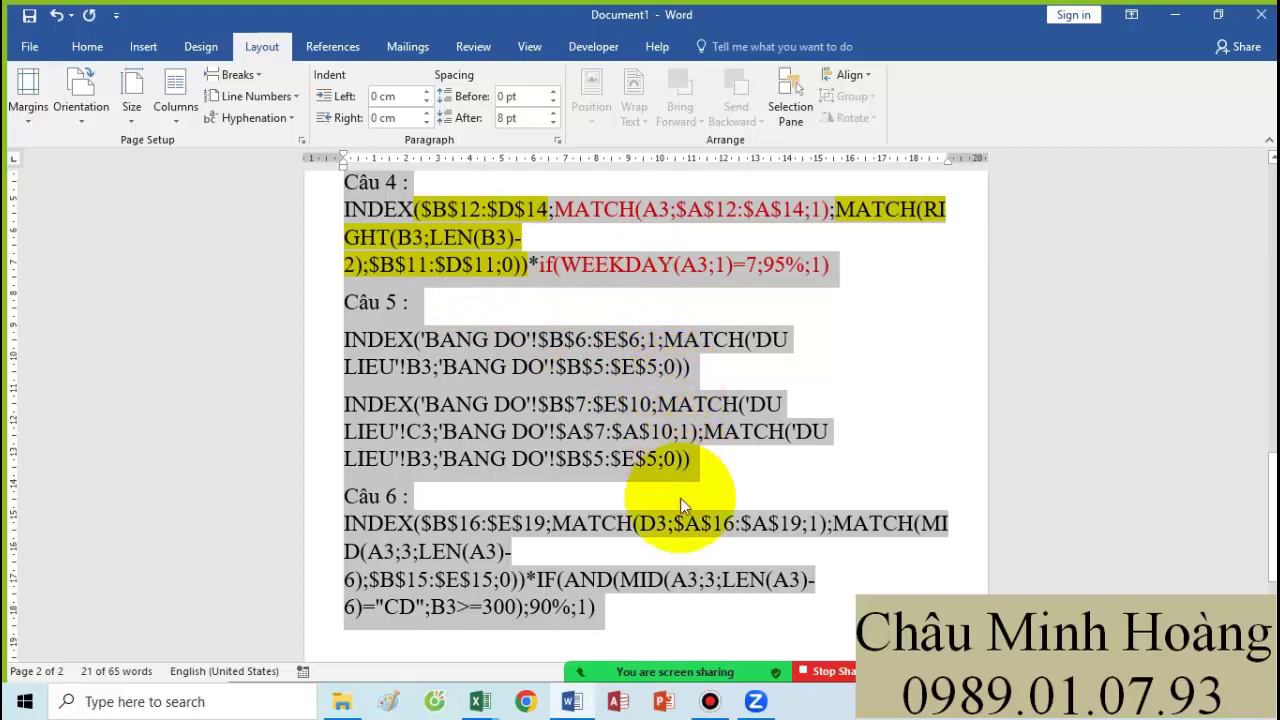
{"action": "left_click", "coordinate": [709, 702]}
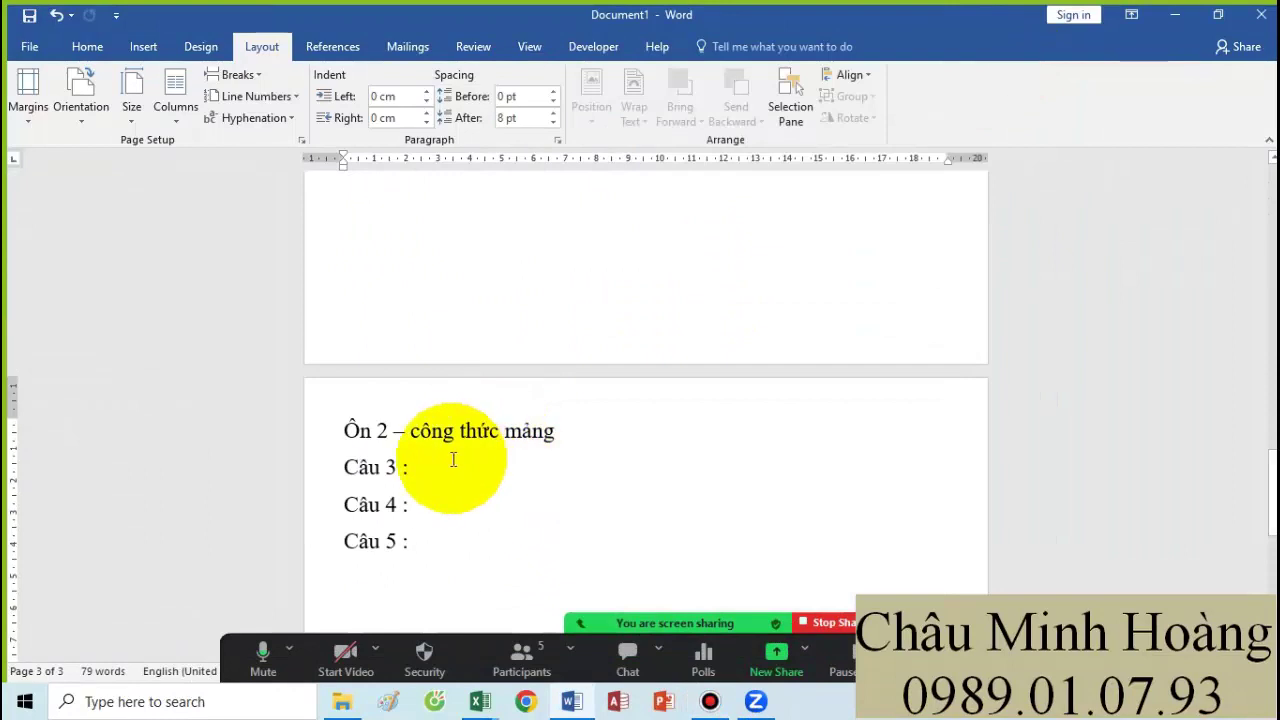
{"action": "left_click_drag", "start_coordinate": [395, 431], "coordinate": [551, 431]}
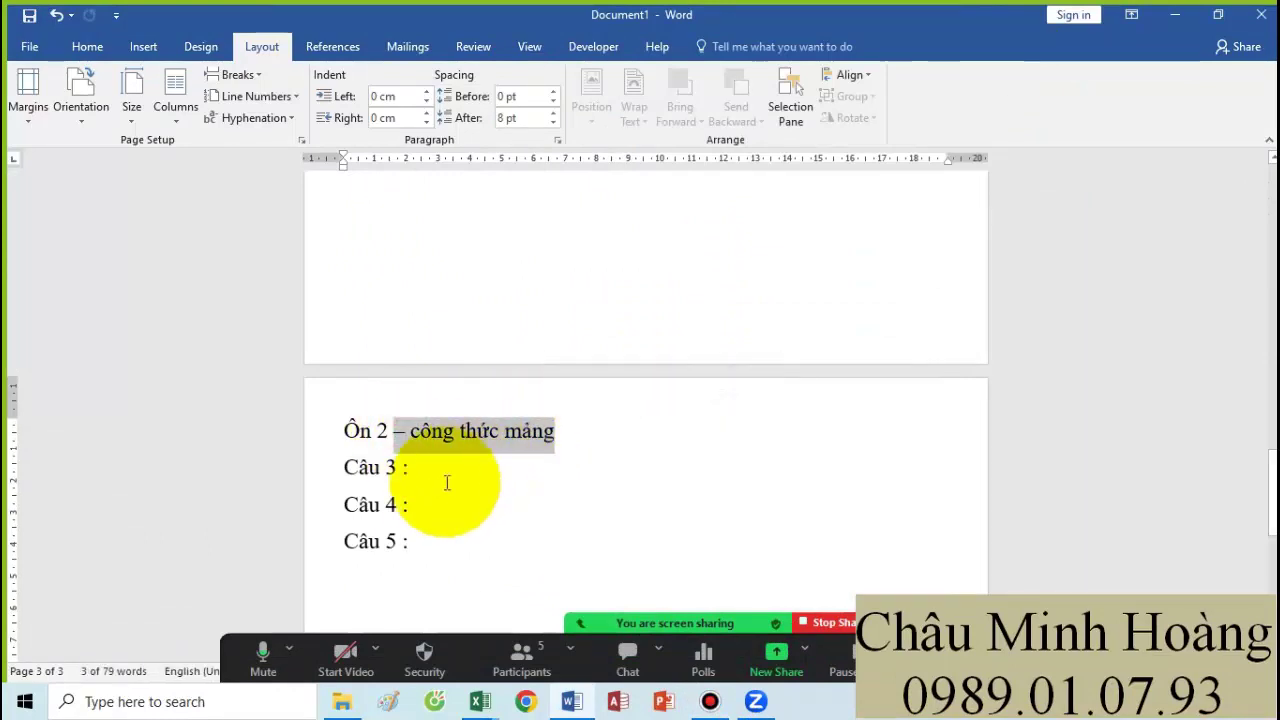
- Switch to the Câu 3.xlsx workbook in Excel and set the font size of cells B12:B13 to 28
{"action": "mouse_move", "coordinate": [480, 700]}
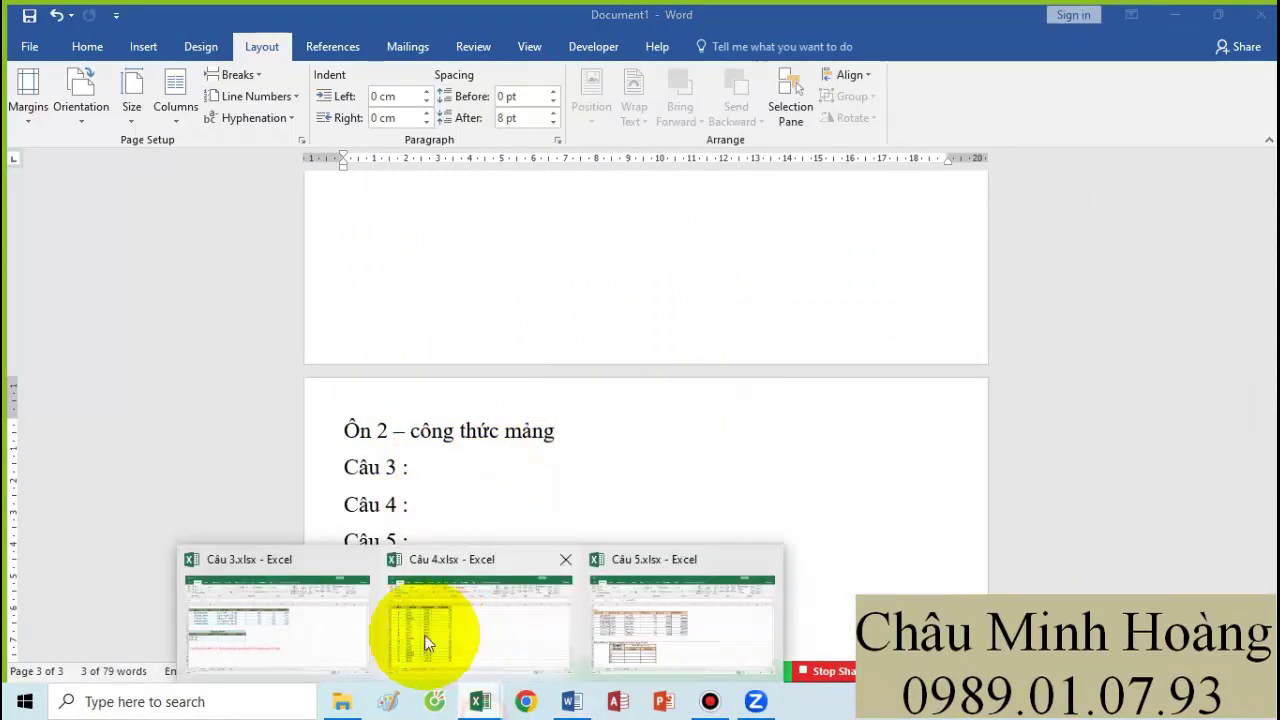
{"action": "left_click", "coordinate": [400, 588]}
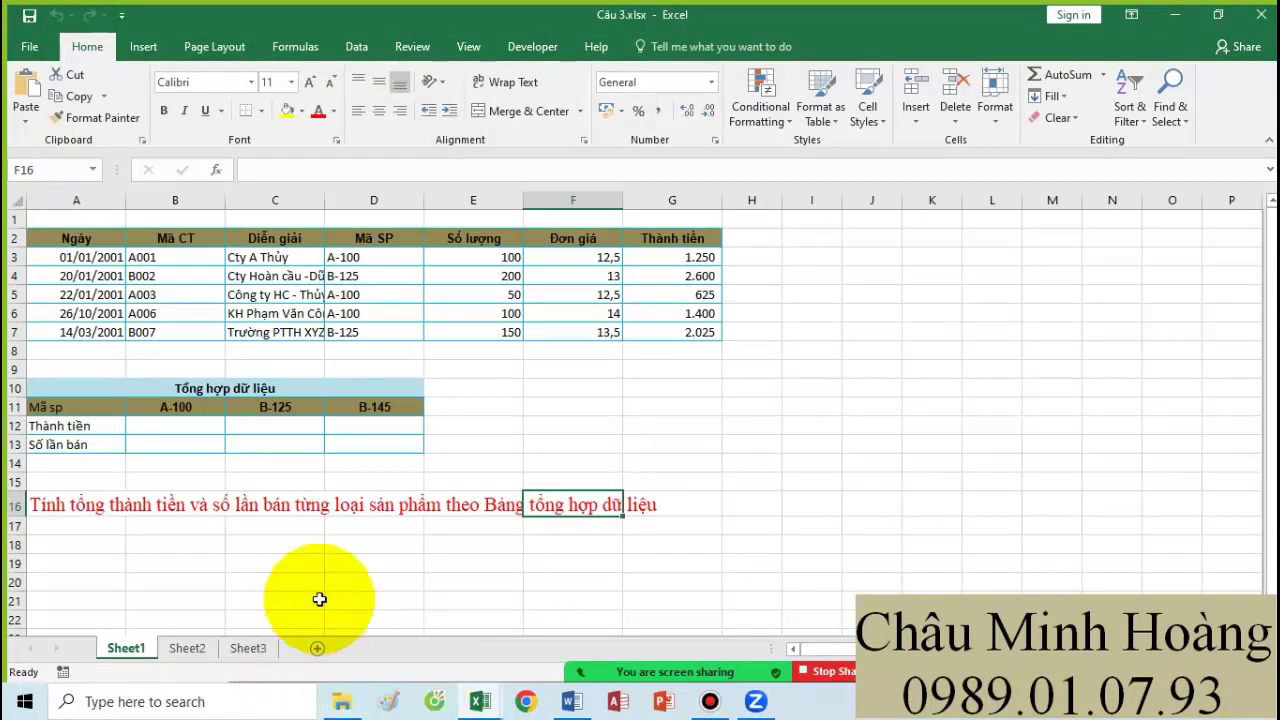
{"action": "left_click_drag", "start_coordinate": [185, 428], "coordinate": [180, 445]}
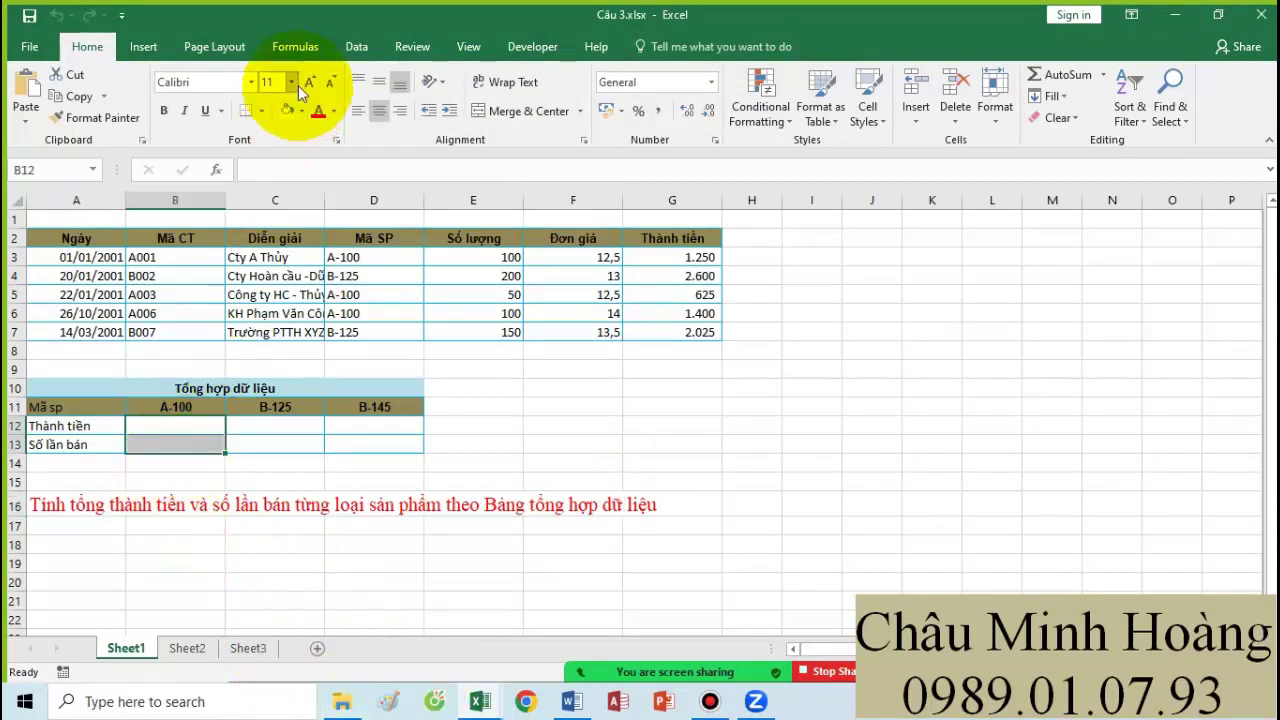
{"action": "left_click", "coordinate": [291, 82]}
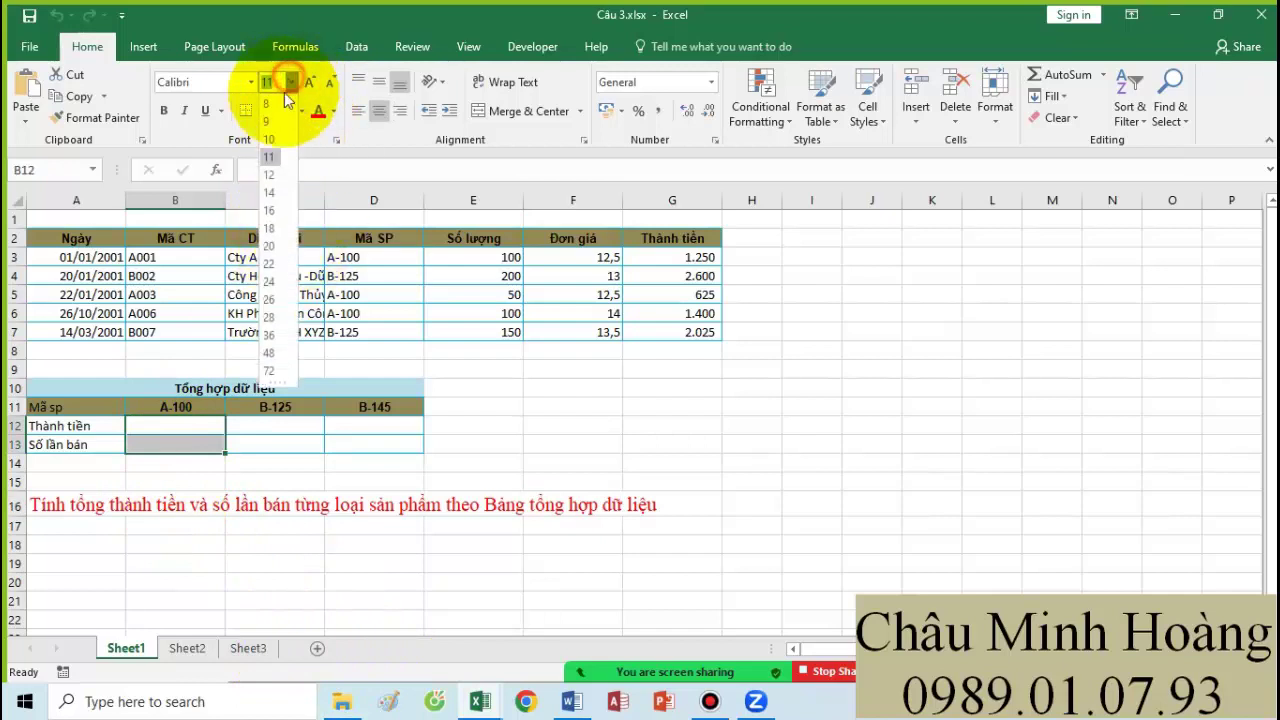
{"action": "left_click", "coordinate": [269, 317]}
- Start a SUM formula in B12 that multiplies the absolute range $G$3:$G$7 by an opening bracket for a condition
{"action": "left_click", "coordinate": [180, 431]}
{"action": "type", "text": "=sum("}
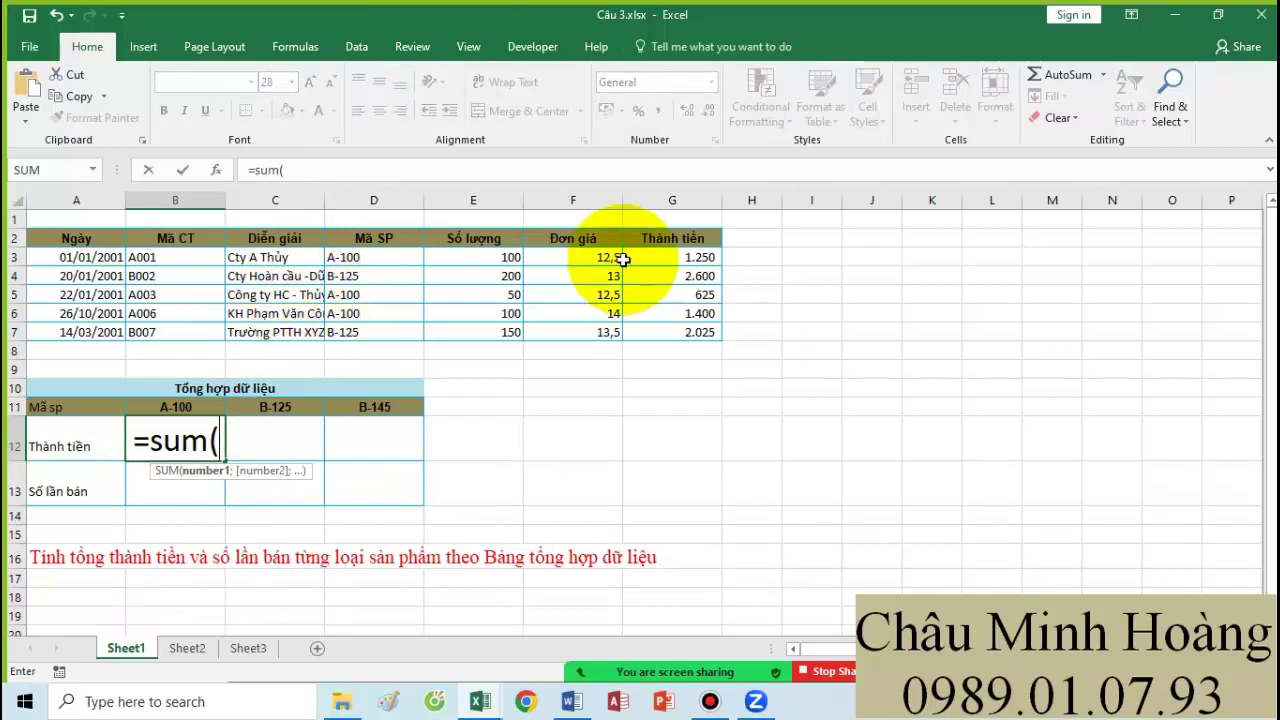
{"action": "left_click_drag", "start_coordinate": [640, 257], "coordinate": [658, 328]}
{"action": "key", "text": "F4"}
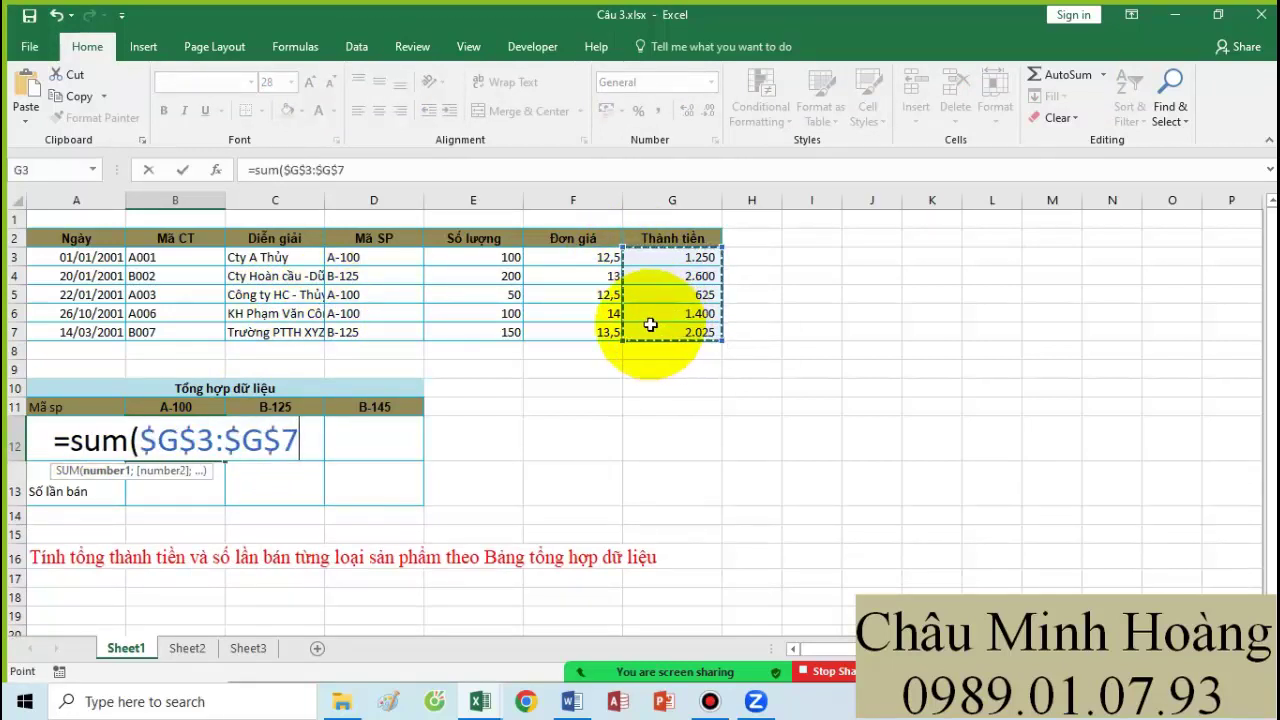
{"action": "type", "text": "*("}
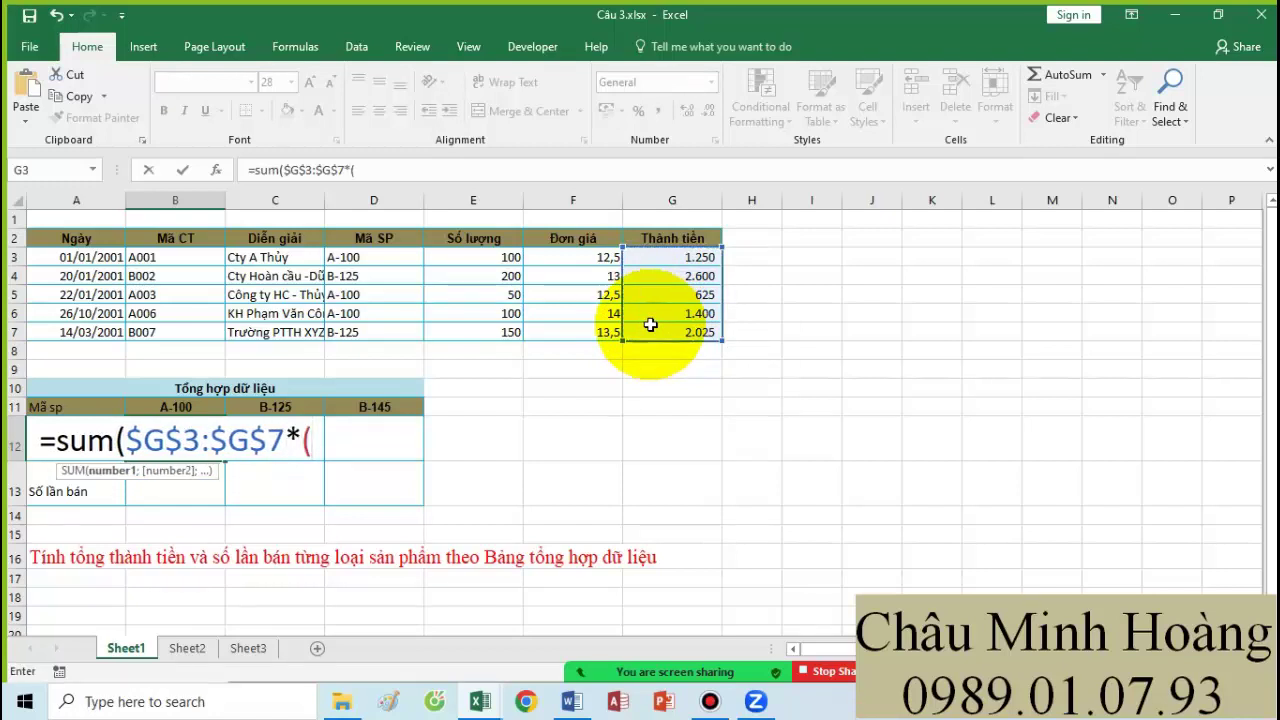
- Complete B12 as an array formula with the condition ($D$3:$D$7=B$11) and fill it across to D12
{"action": "left_click_drag", "start_coordinate": [374, 257], "coordinate": [380, 328]}
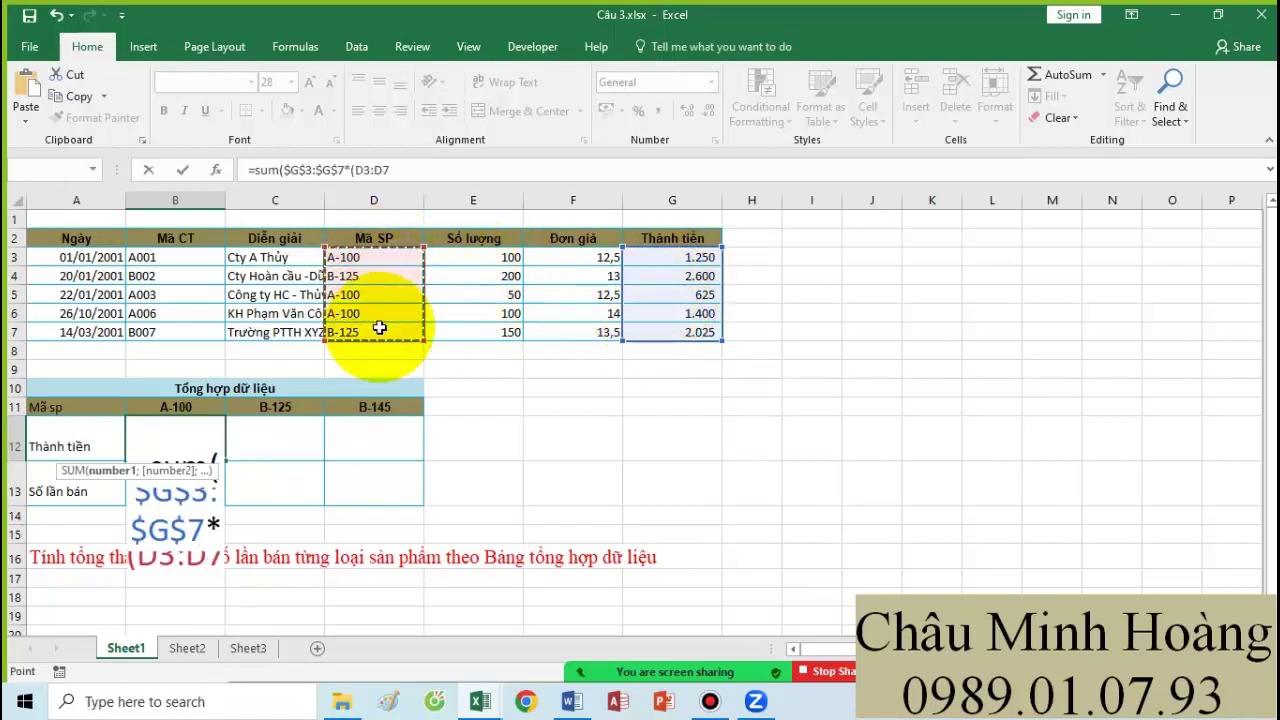
{"action": "key", "text": "F4"}
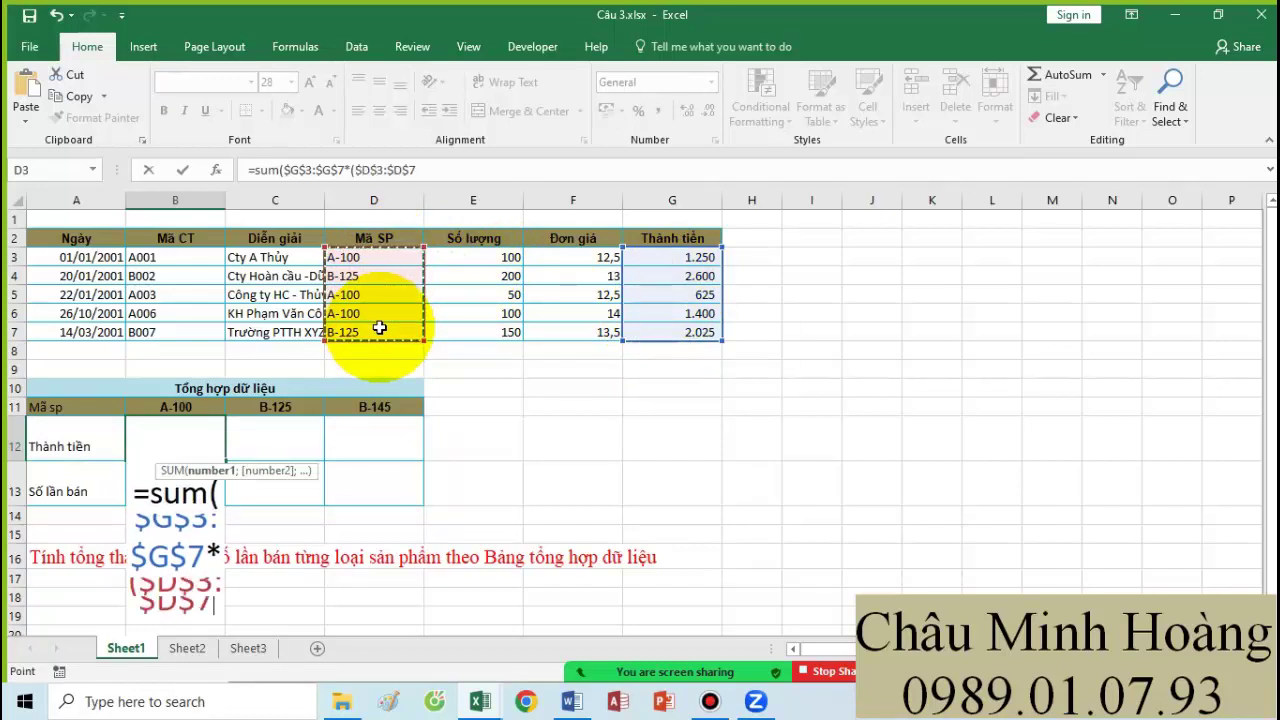
{"action": "type", "text": "="}
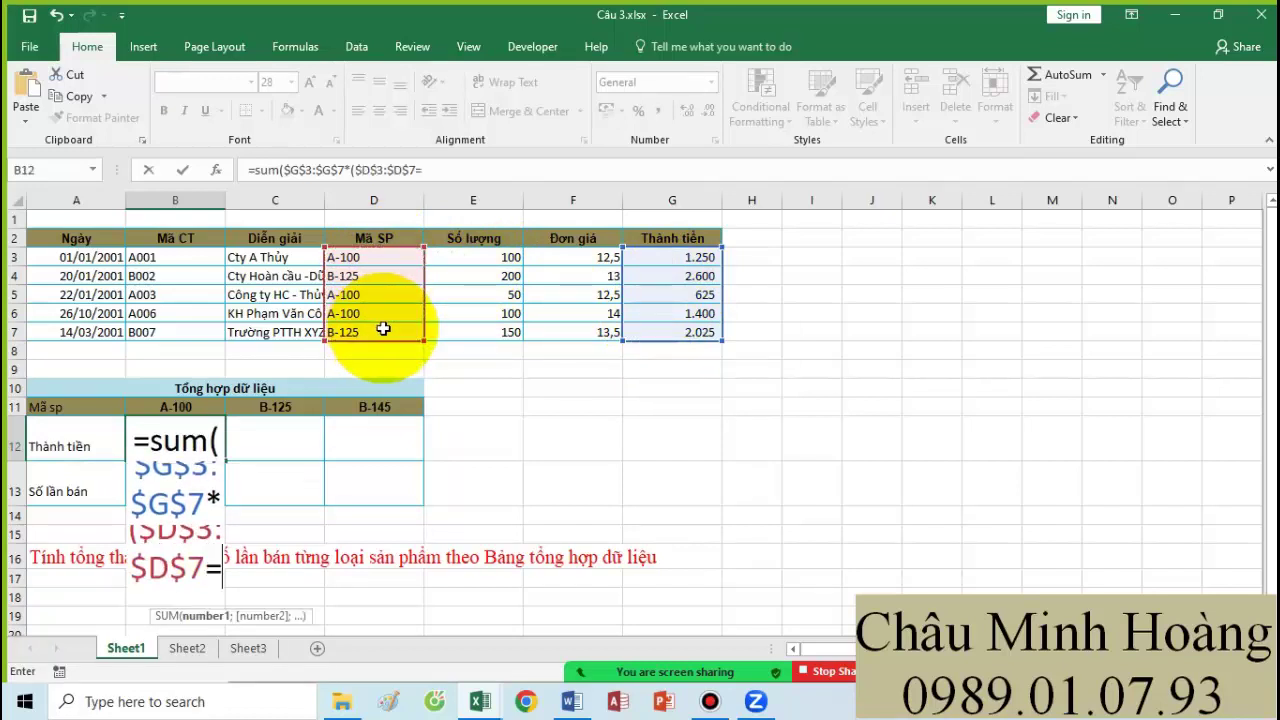
{"action": "left_click", "coordinate": [177, 403]}
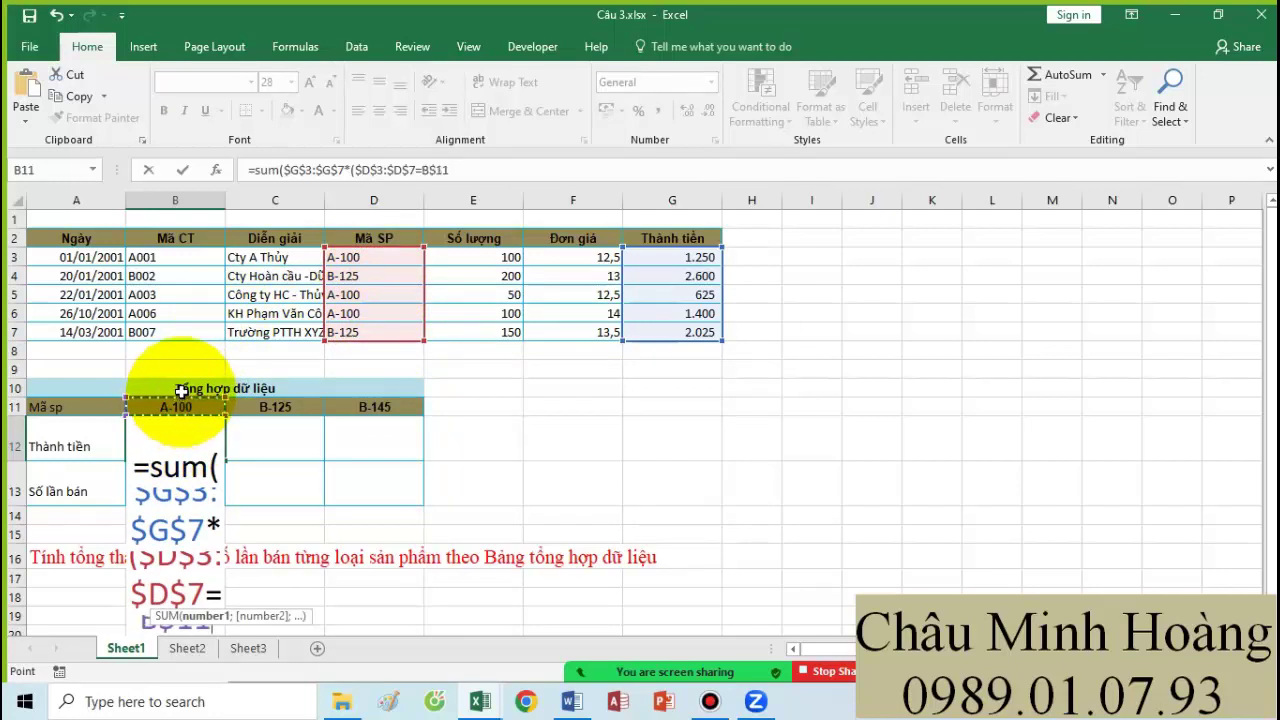
{"action": "type", "text": "))"}
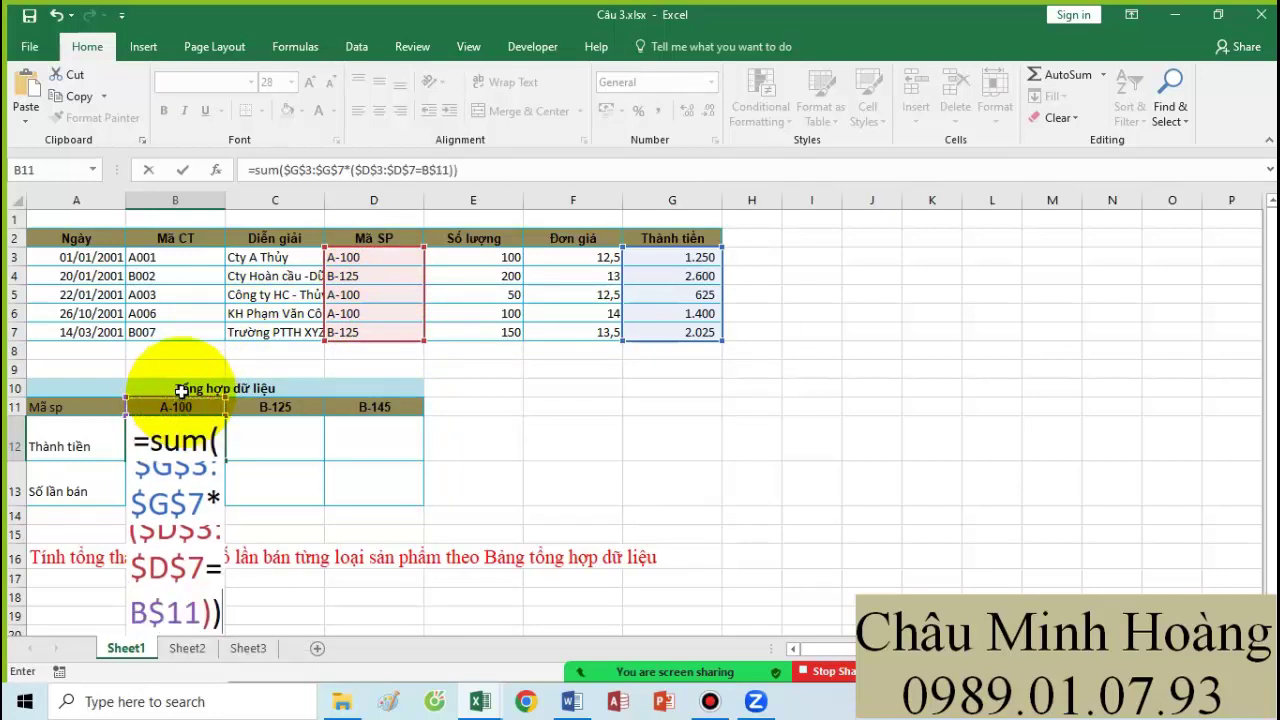
{"action": "key", "text": "ctrl+shift+Return"}
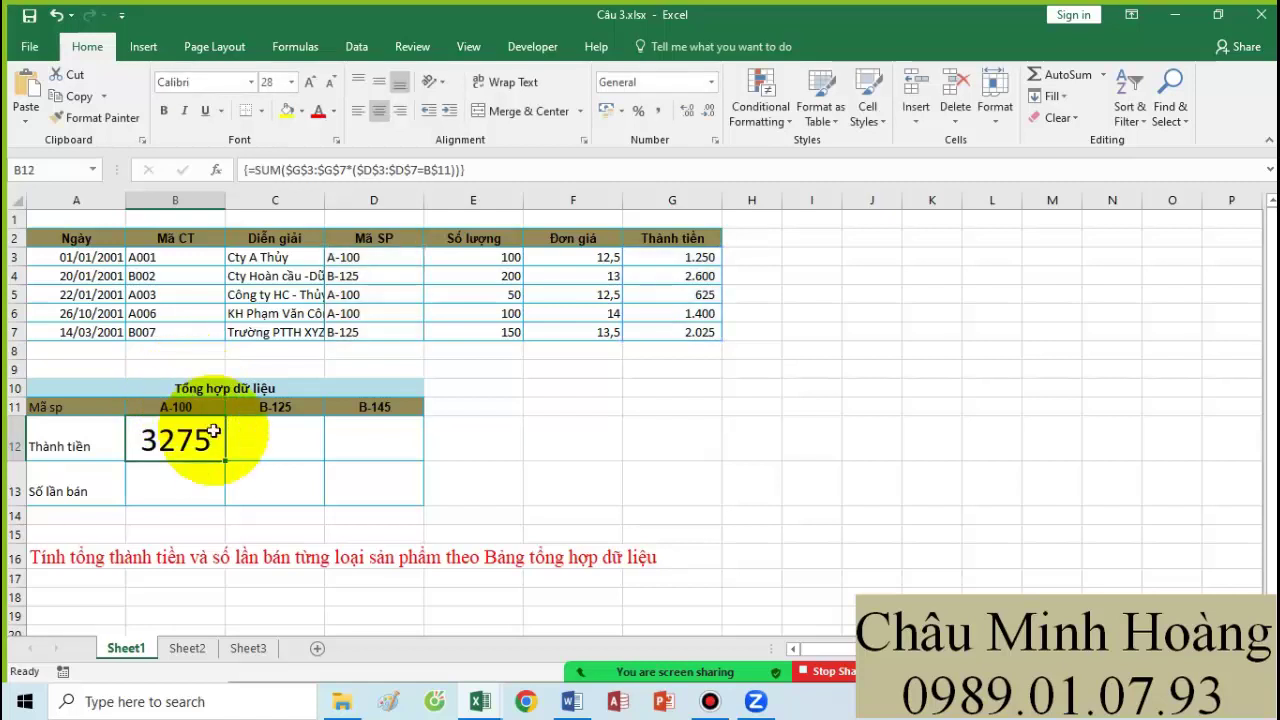
{"action": "left_click_drag", "start_coordinate": [225, 460], "coordinate": [390, 452]}
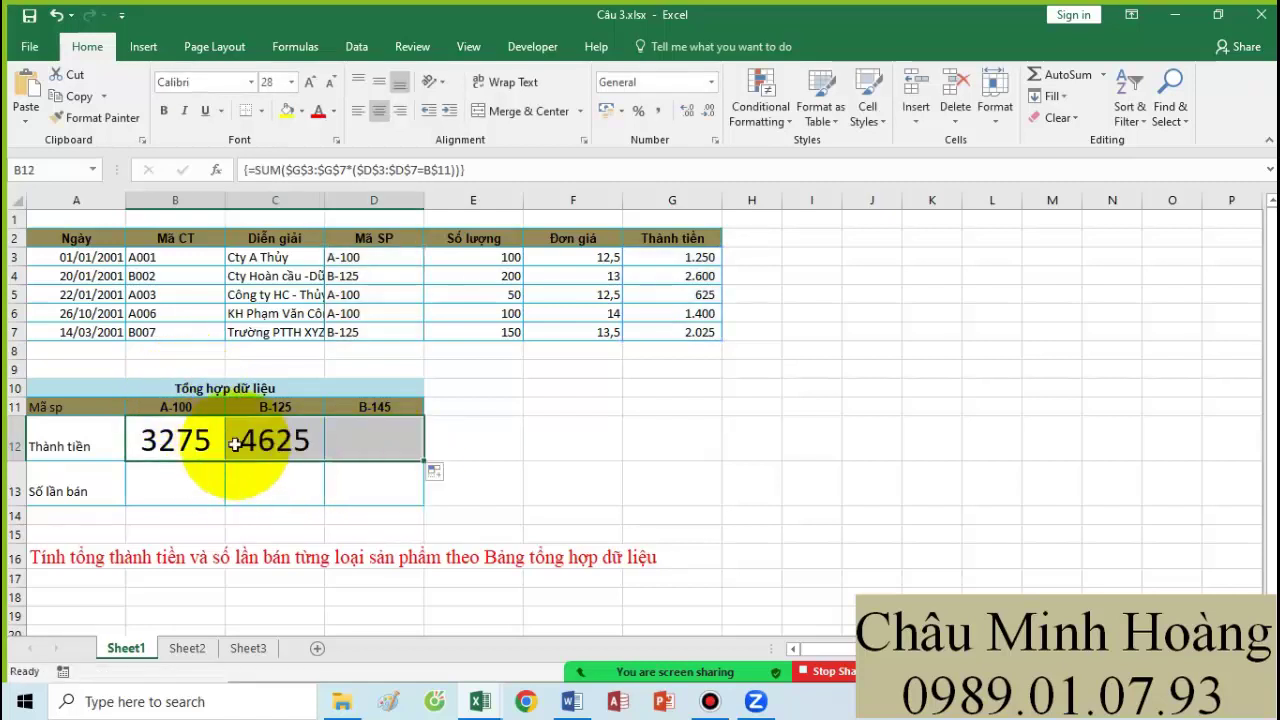
- Copy the B12 formula text without its equals sign, keeping the cell as an array formula
{"action": "double_click", "coordinate": [171, 441]}
{"action": "left_click_drag", "start_coordinate": [45, 440], "coordinate": [312, 485]}
{"action": "key", "text": "ctrl+c"}
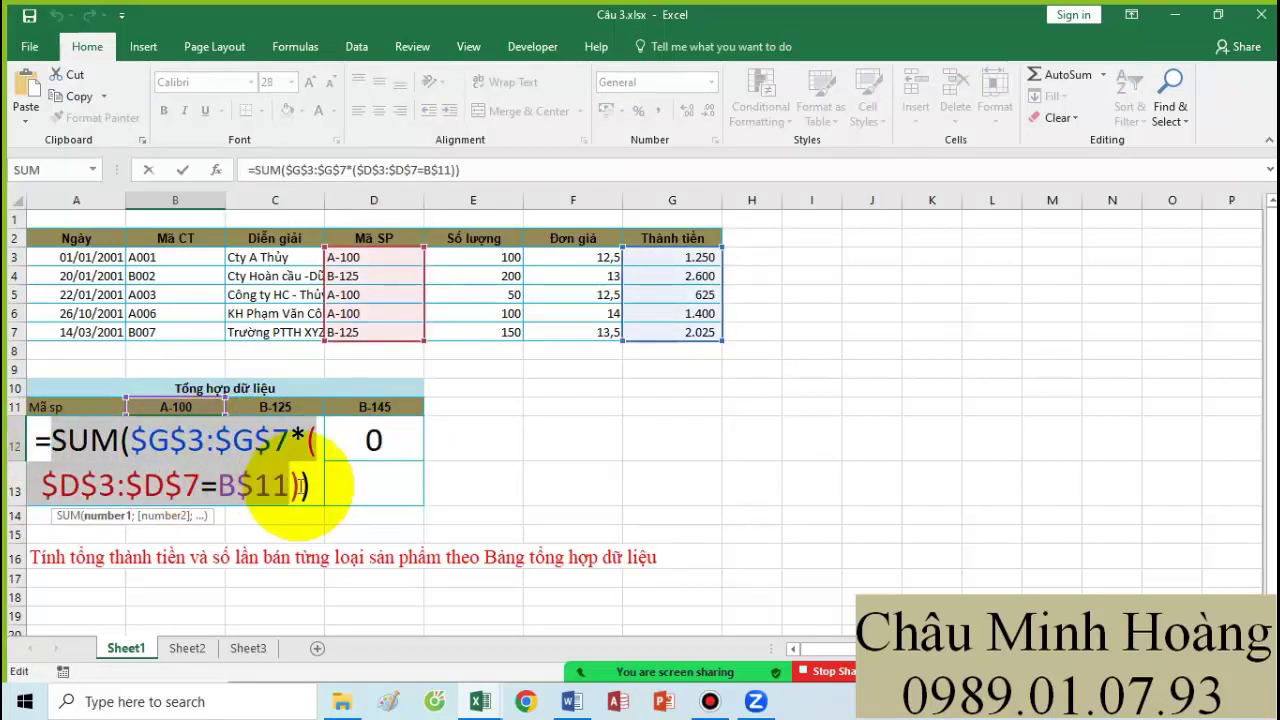
{"action": "key", "text": "ctrl+shift+Return"}
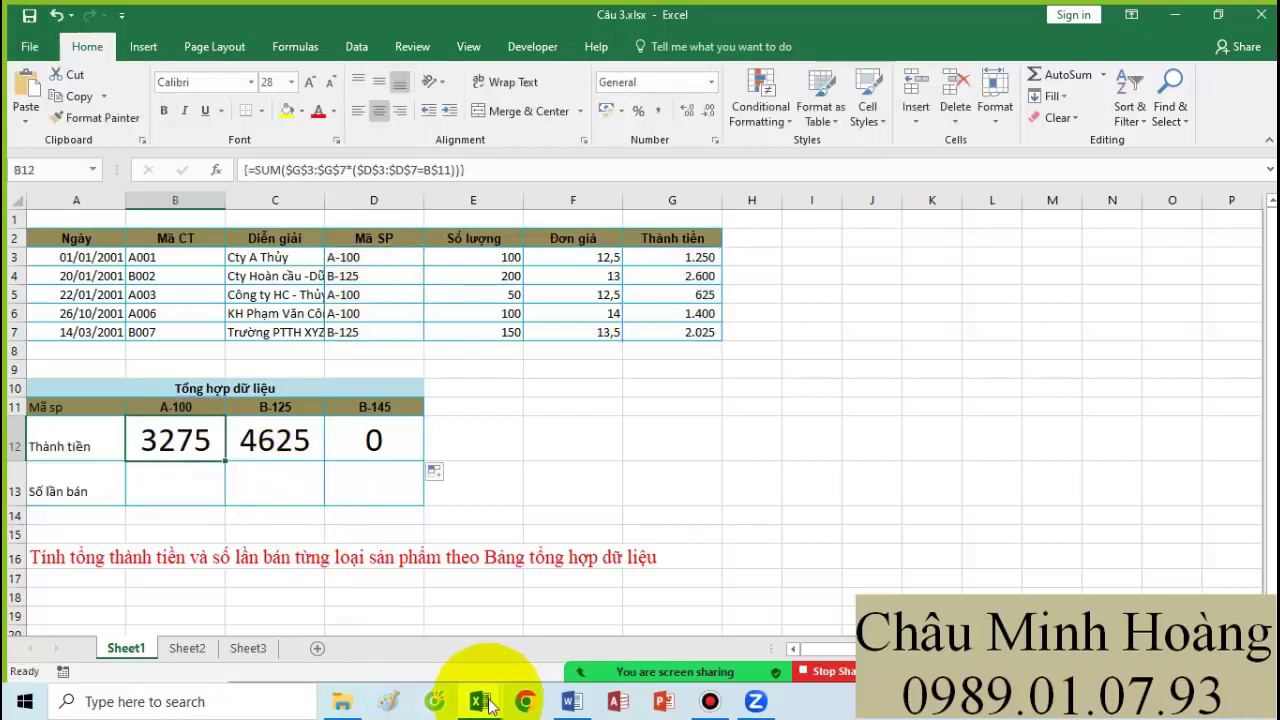
- Switch to Word and paste the formula directly after "Câu 3 :", with an empty line inserted below it
{"action": "left_click", "coordinate": [571, 701]}
{"action": "left_click", "coordinate": [429, 474]}
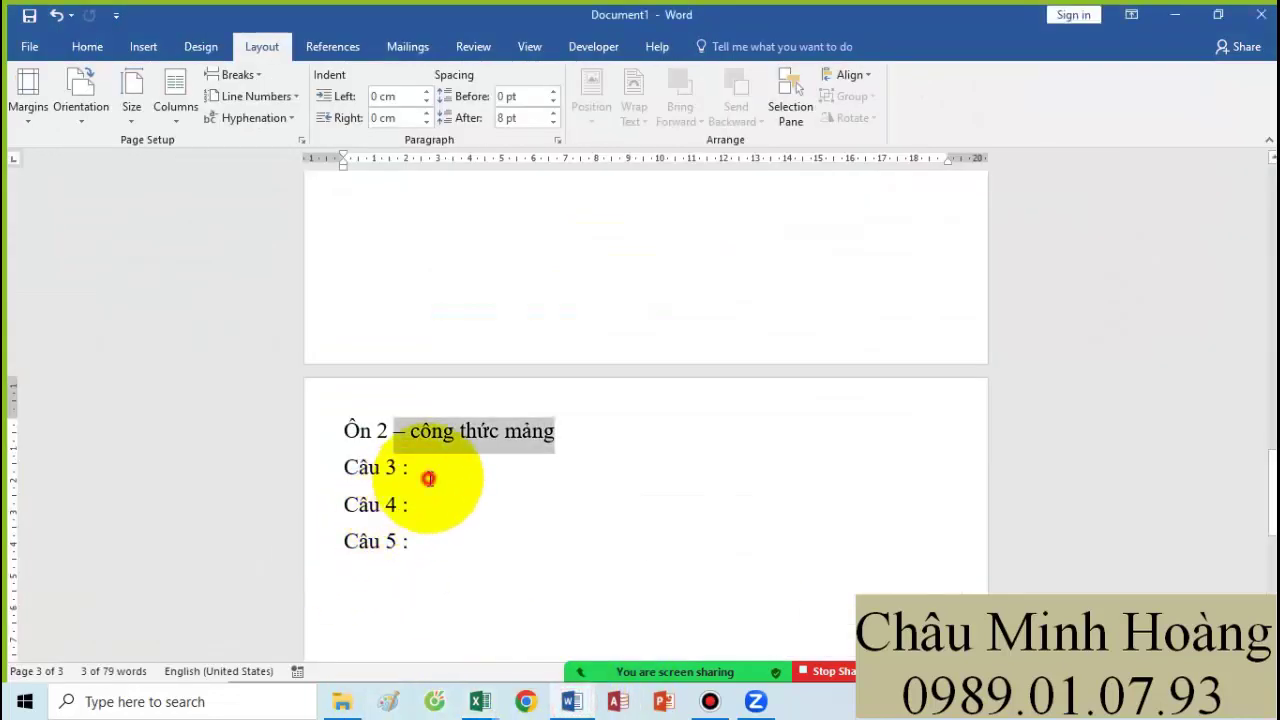
{"action": "key", "text": "Return"}
{"action": "key", "text": "ctrl+v"}
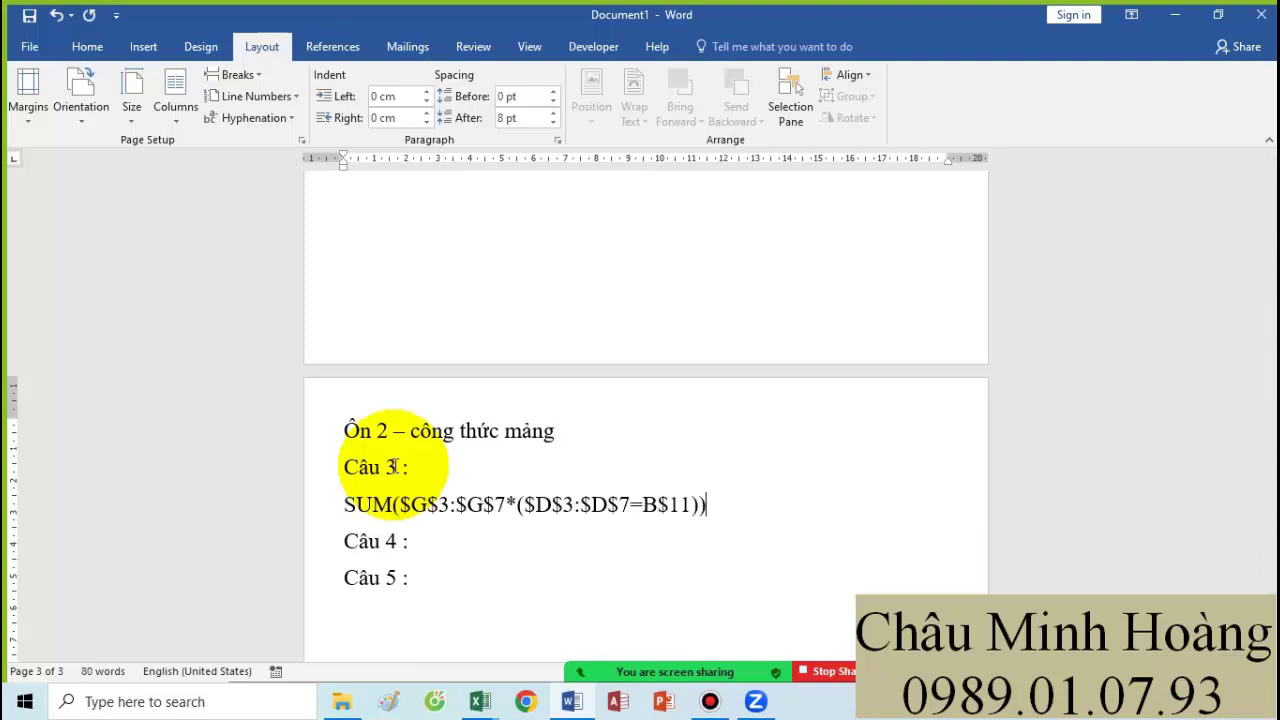
{"action": "key", "text": "ctrl+z"}
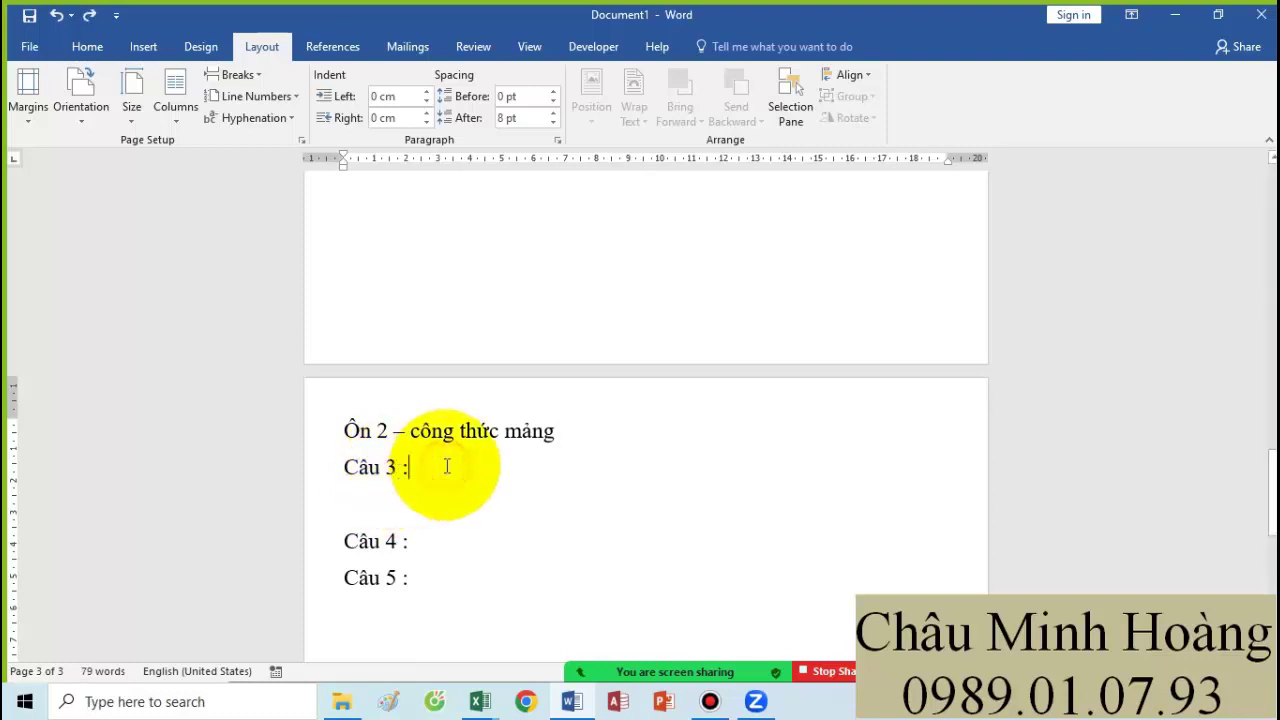
{"action": "left_click", "coordinate": [446, 466]}
{"action": "key", "text": "ctrl+v"}
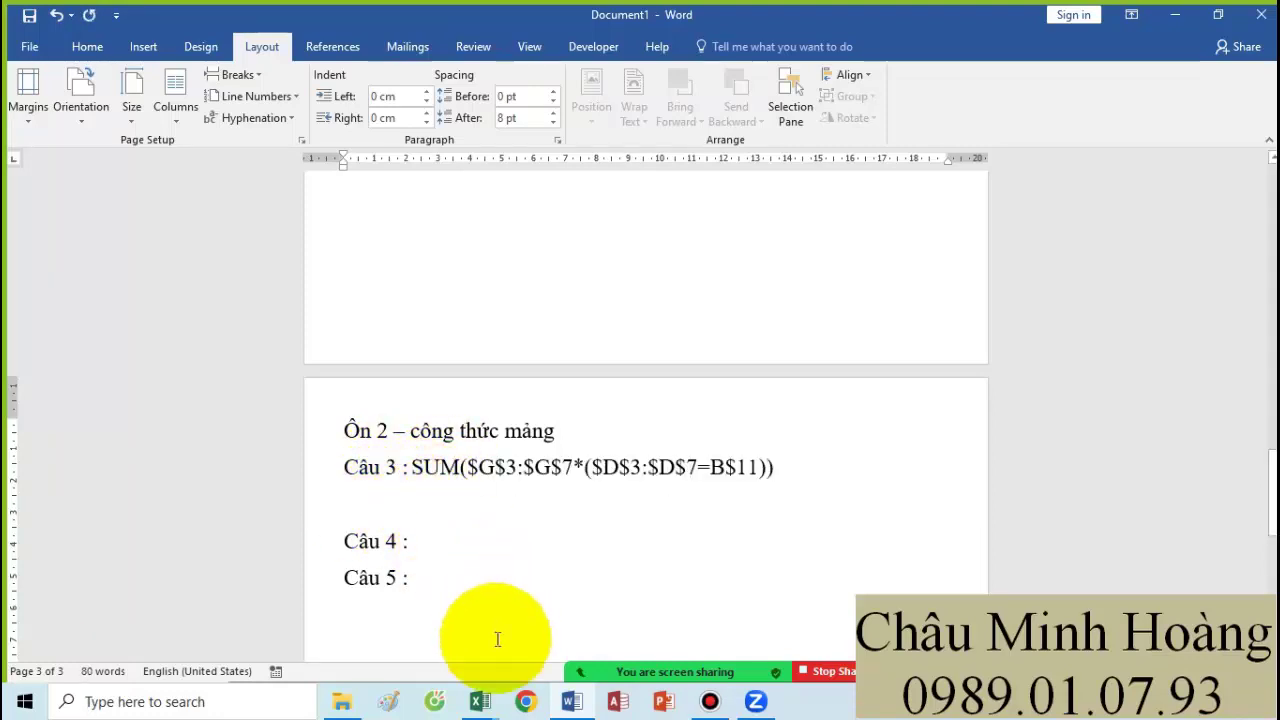
- Switch back to Câu 3.xlsx in Excel and start the B13 formula with =SUM(1*( and the absolute range $D$3:$D$7
{"action": "mouse_move", "coordinate": [480, 703]}
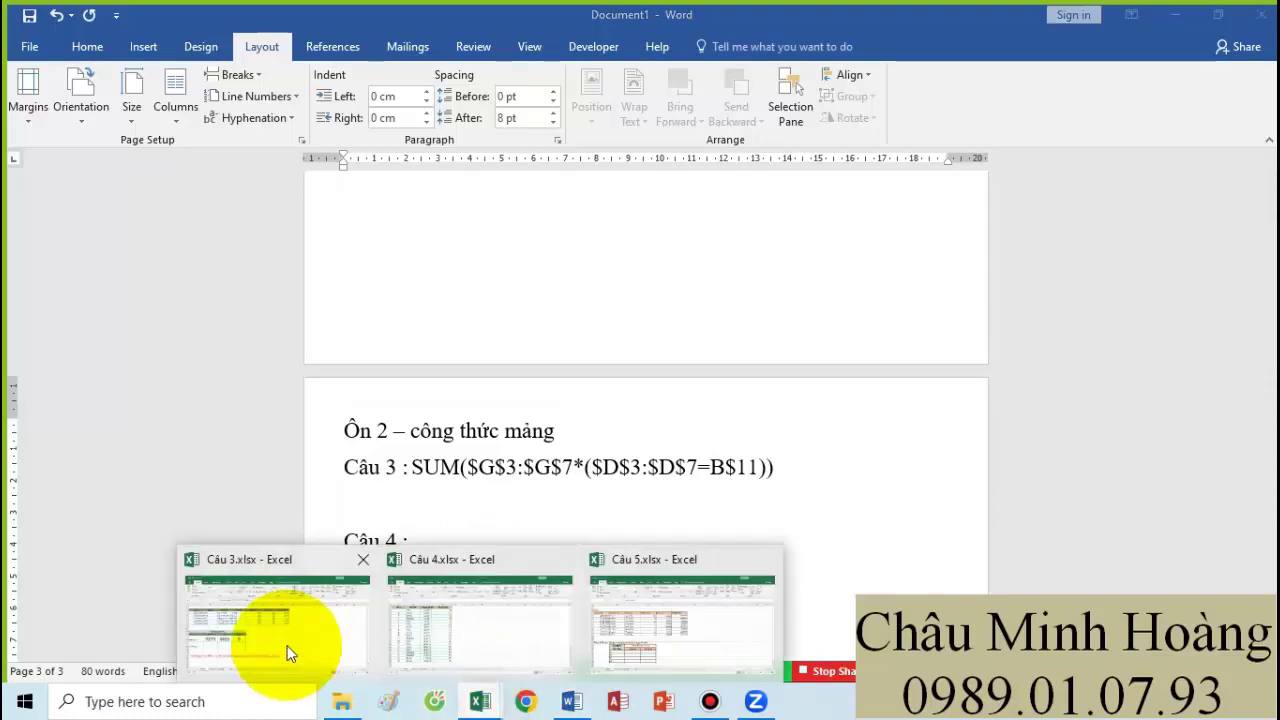
{"action": "left_click", "coordinate": [286, 645]}
{"action": "left_click", "coordinate": [192, 483]}
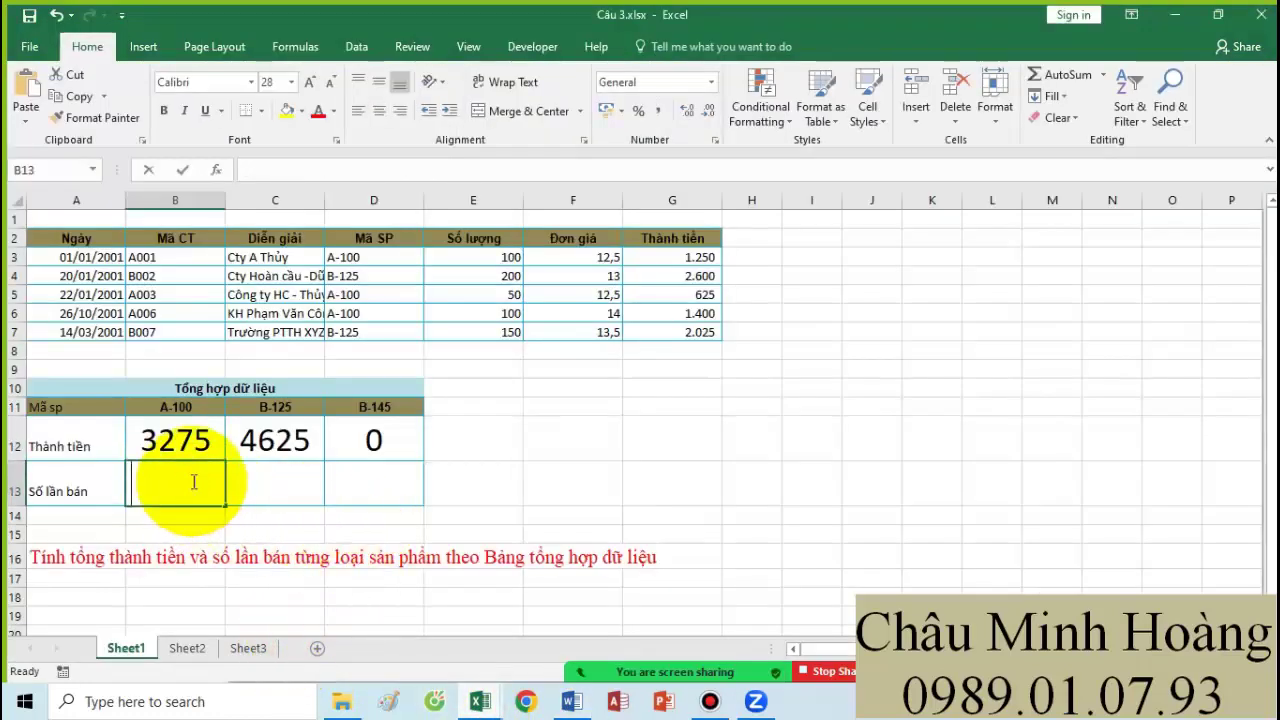
{"action": "type", "text": "=sum(1*("}
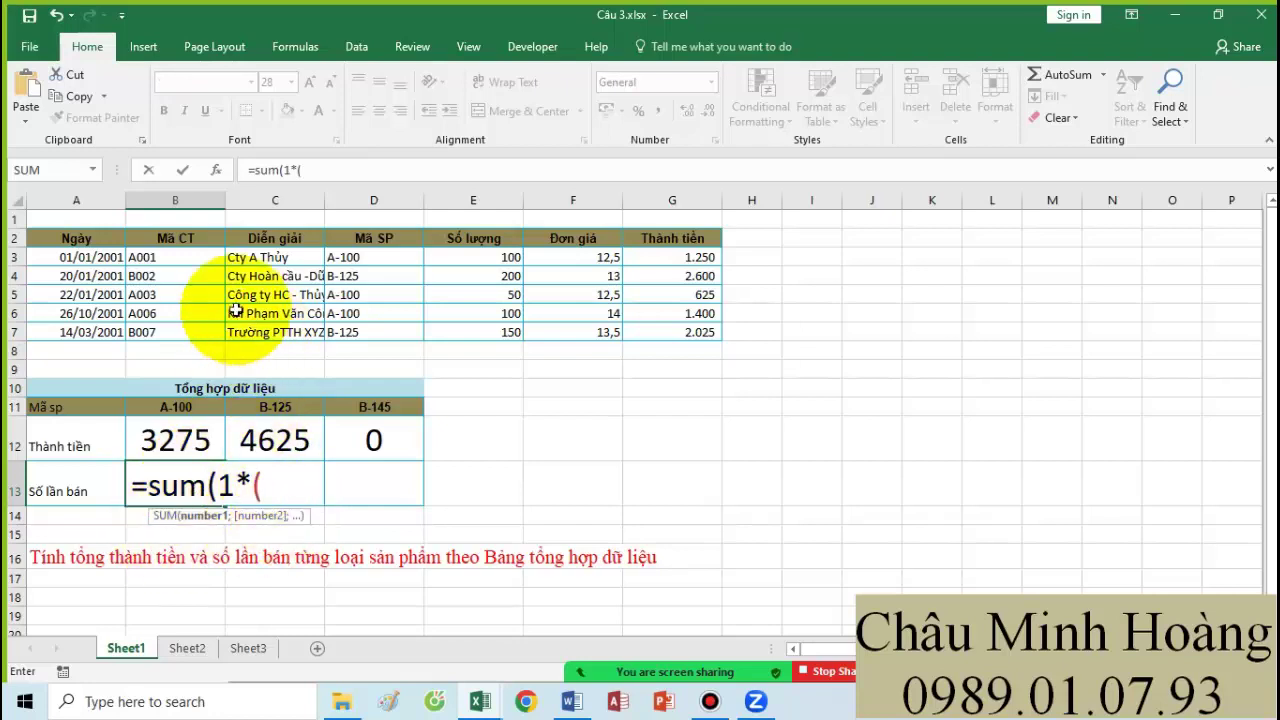
{"action": "left_click_drag", "start_coordinate": [366, 264], "coordinate": [366, 333]}
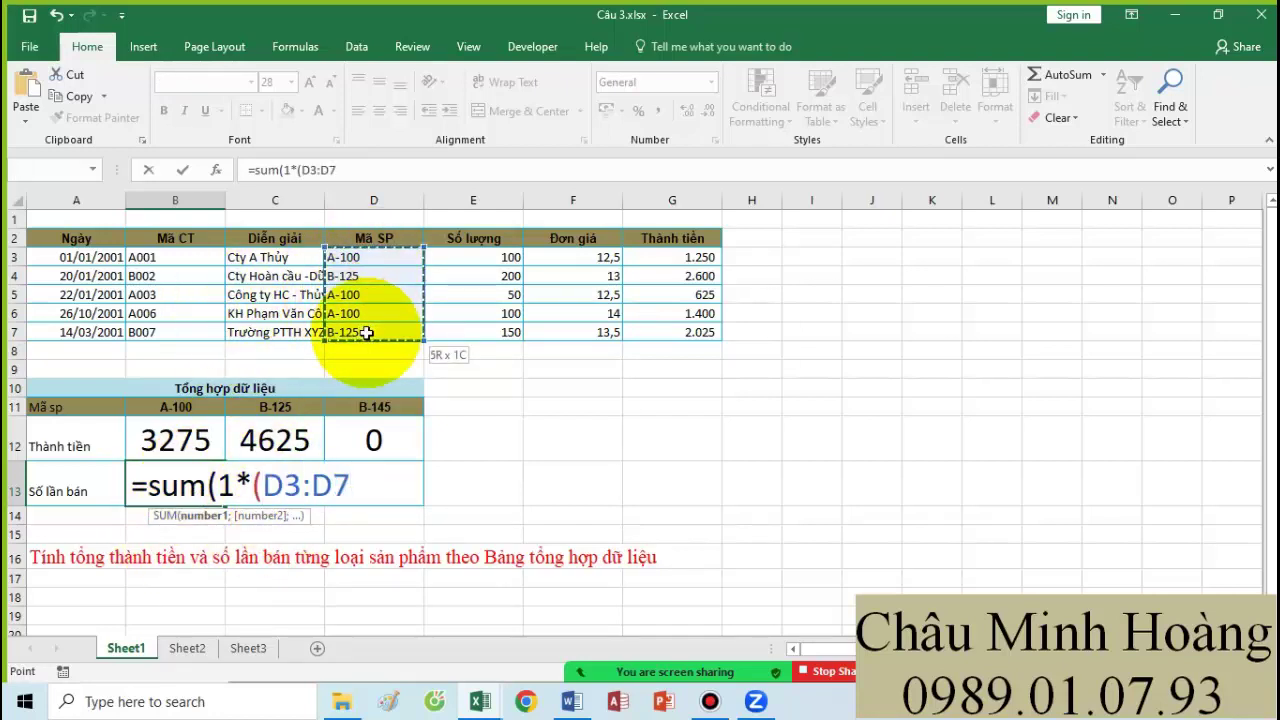
{"action": "key", "text": "F4"}
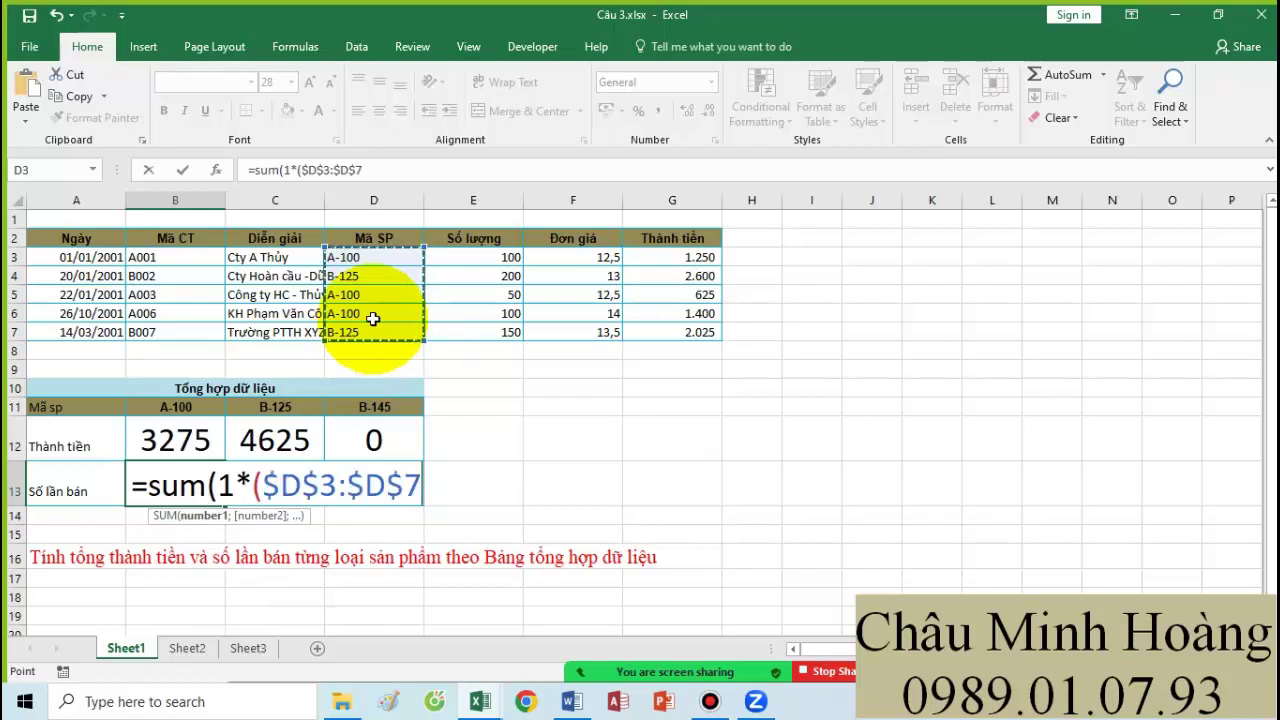
- Compare the range with B$11, close both brackets and enter the B13 formula as an array formula
{"action": "type", "text": "="}
{"action": "left_click", "coordinate": [176, 428]}
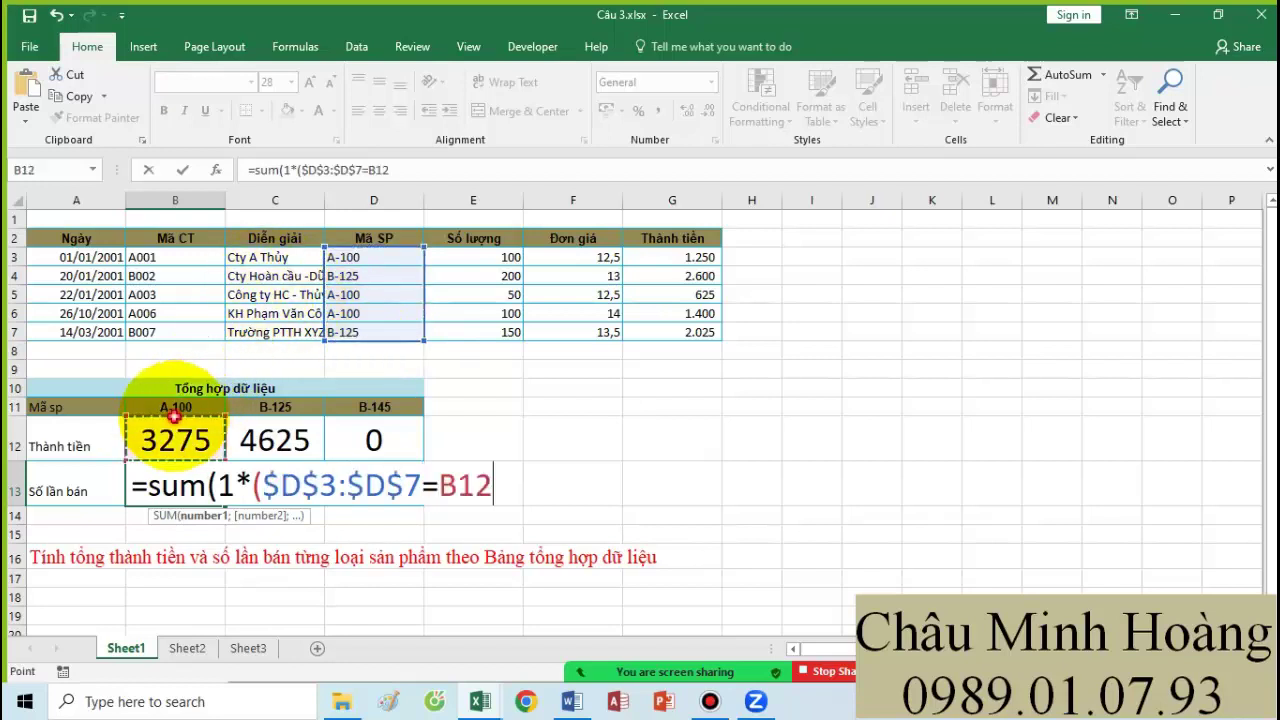
{"action": "left_click", "coordinate": [176, 406]}
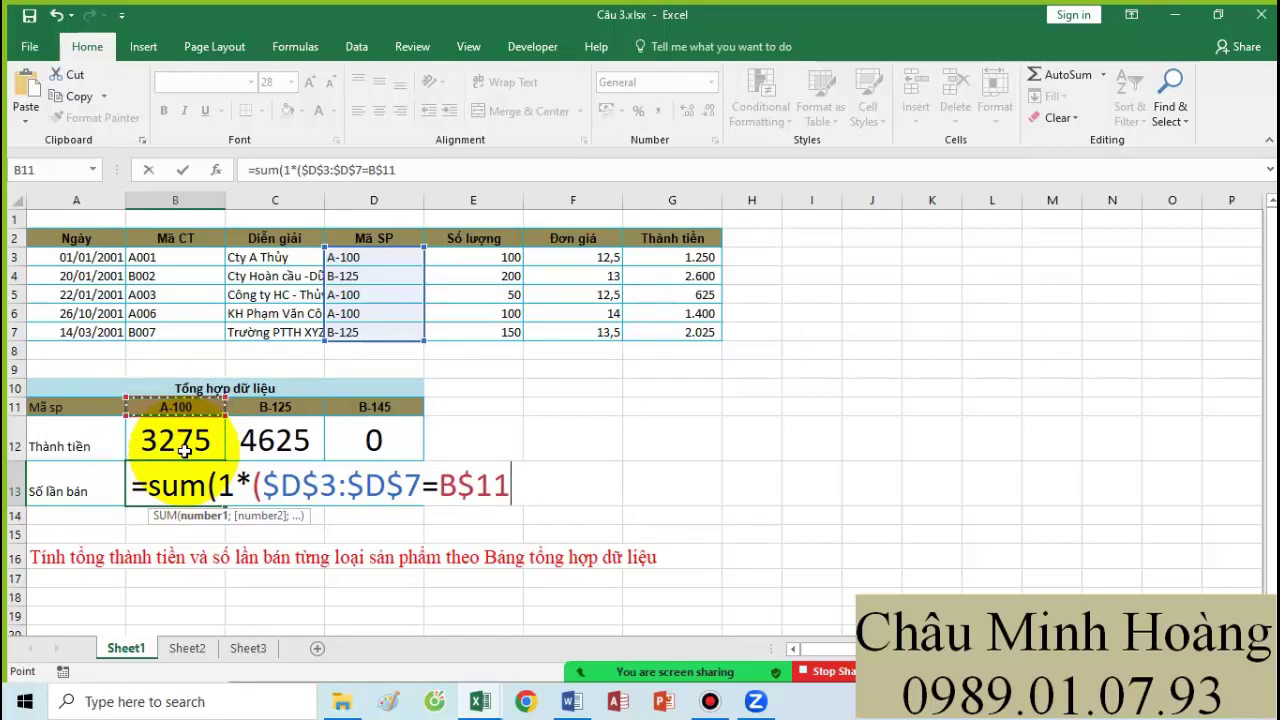
{"action": "type", "text": ")"}
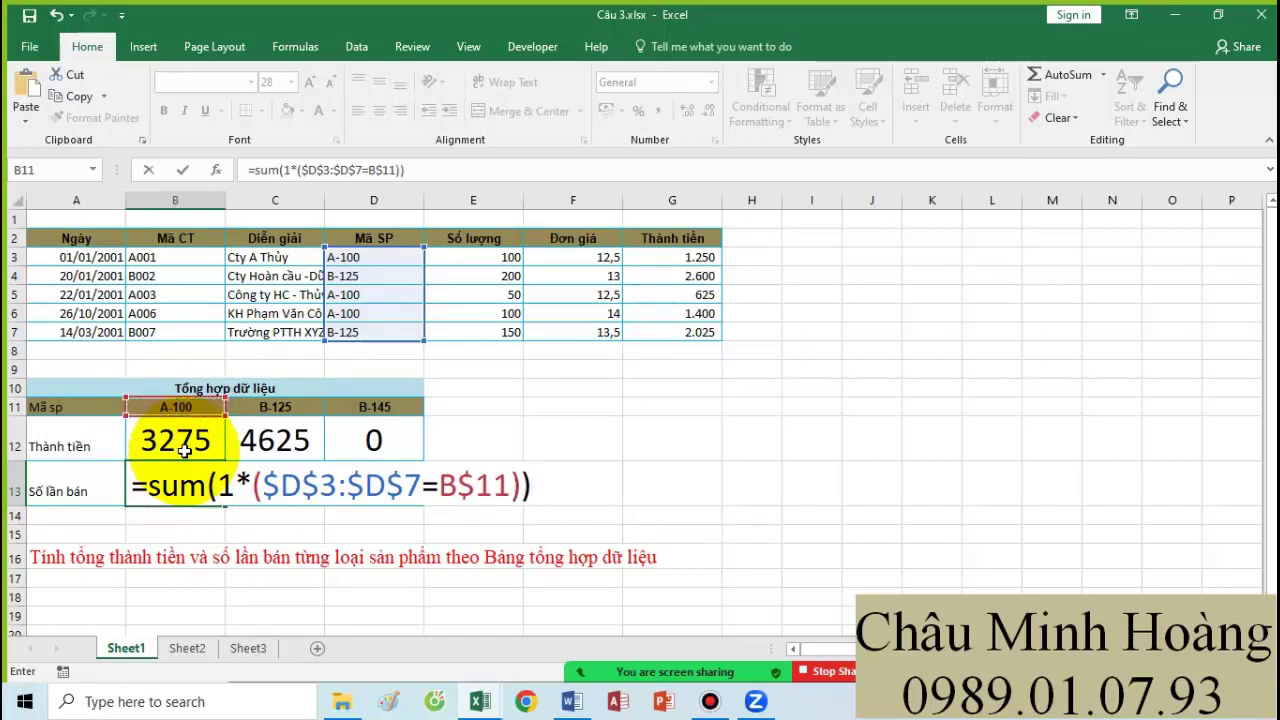
{"action": "key", "text": "Return"}
- Copy the B13 formula without its equals sign, switch to Word and paste it on the empty line below the first Câu 3 formula
{"action": "double_click", "coordinate": [148, 487]}
{"action": "left_click_drag", "start_coordinate": [148, 487], "coordinate": [596, 510]}
{"action": "key", "text": "ctrl+c"}
{"action": "key", "text": "Escape"}
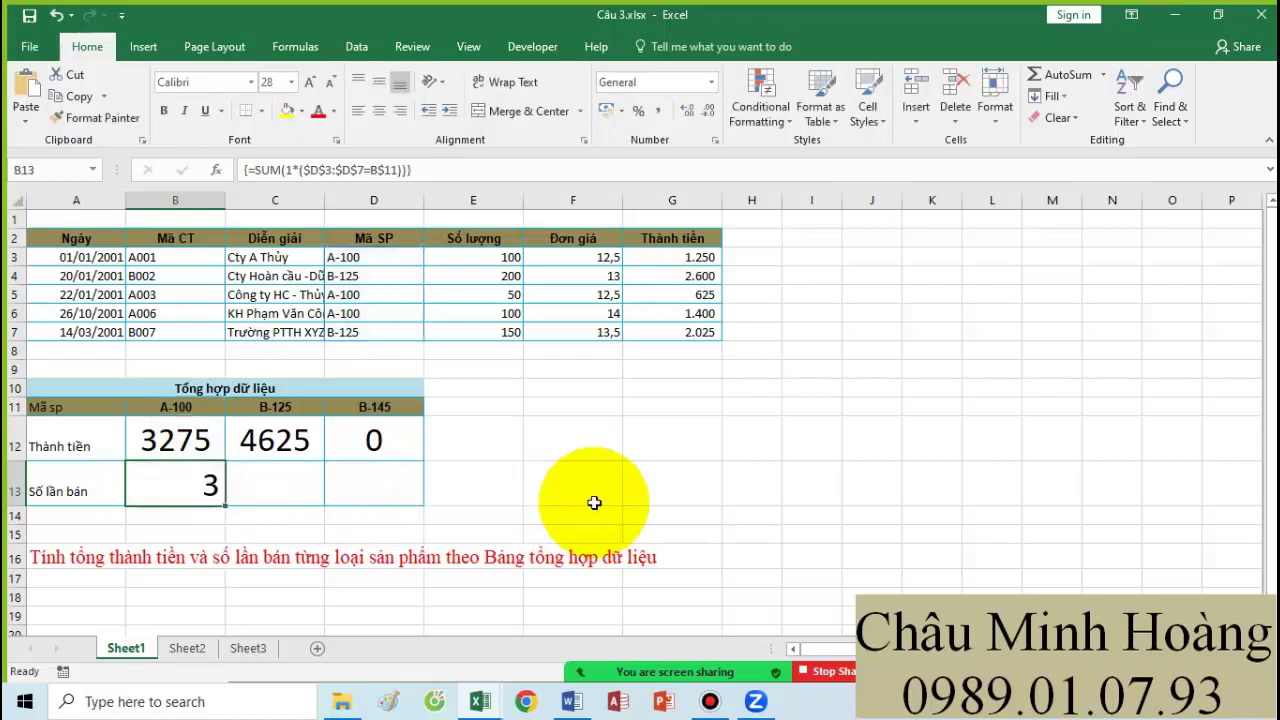
{"action": "left_click", "coordinate": [568, 701]}
{"action": "left_click", "coordinate": [390, 504]}
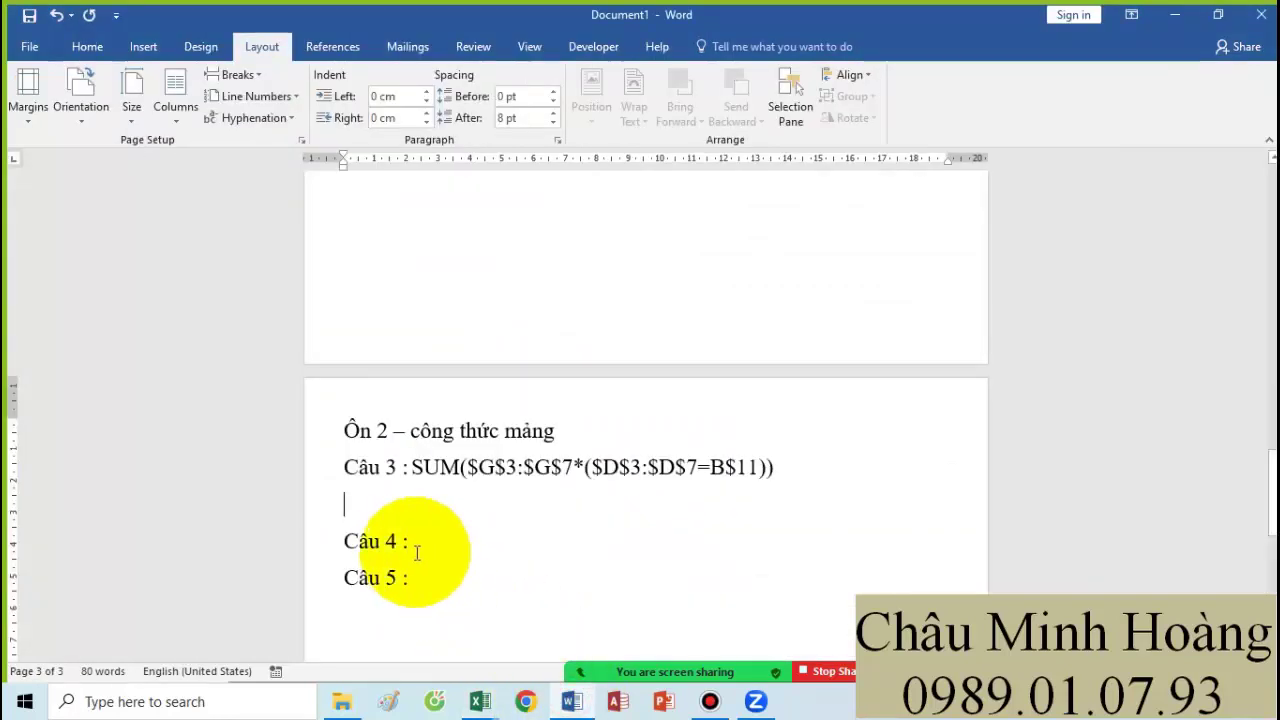
{"action": "key", "text": "ctrl+v"}
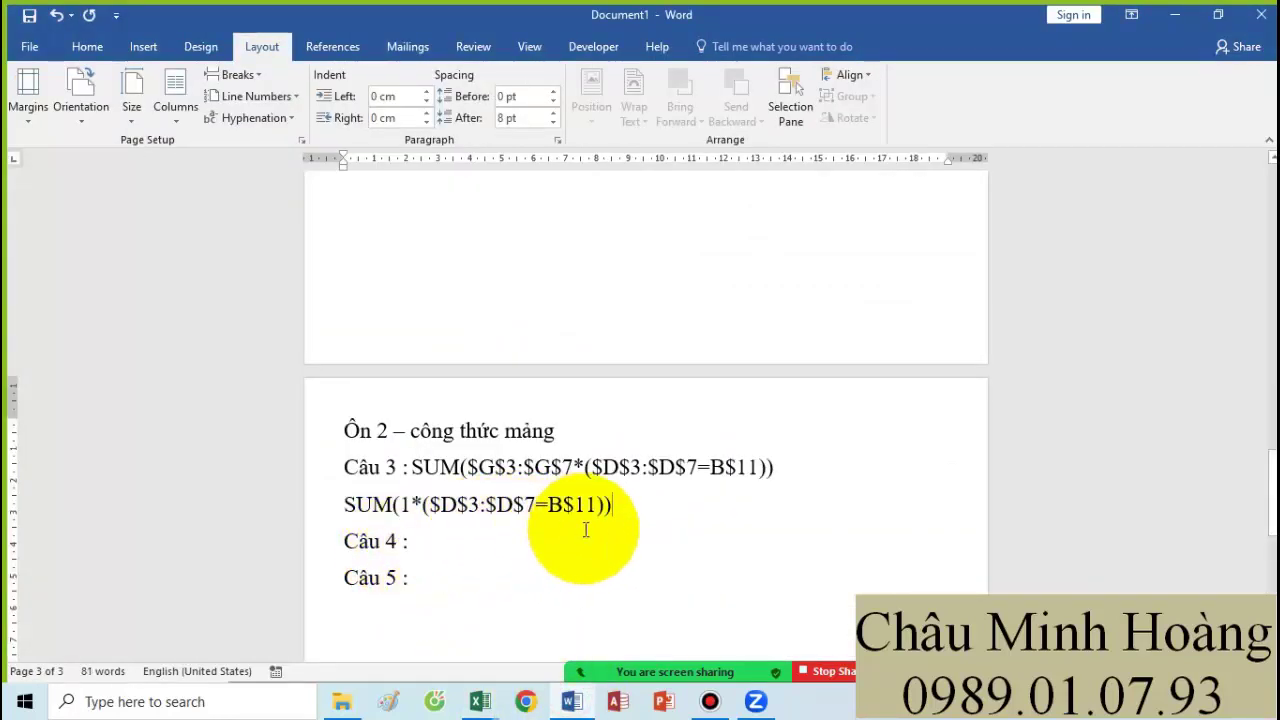
{"action": "scroll", "coordinate": [766, 507], "scroll_direction": "up", "scroll_amount": 5}
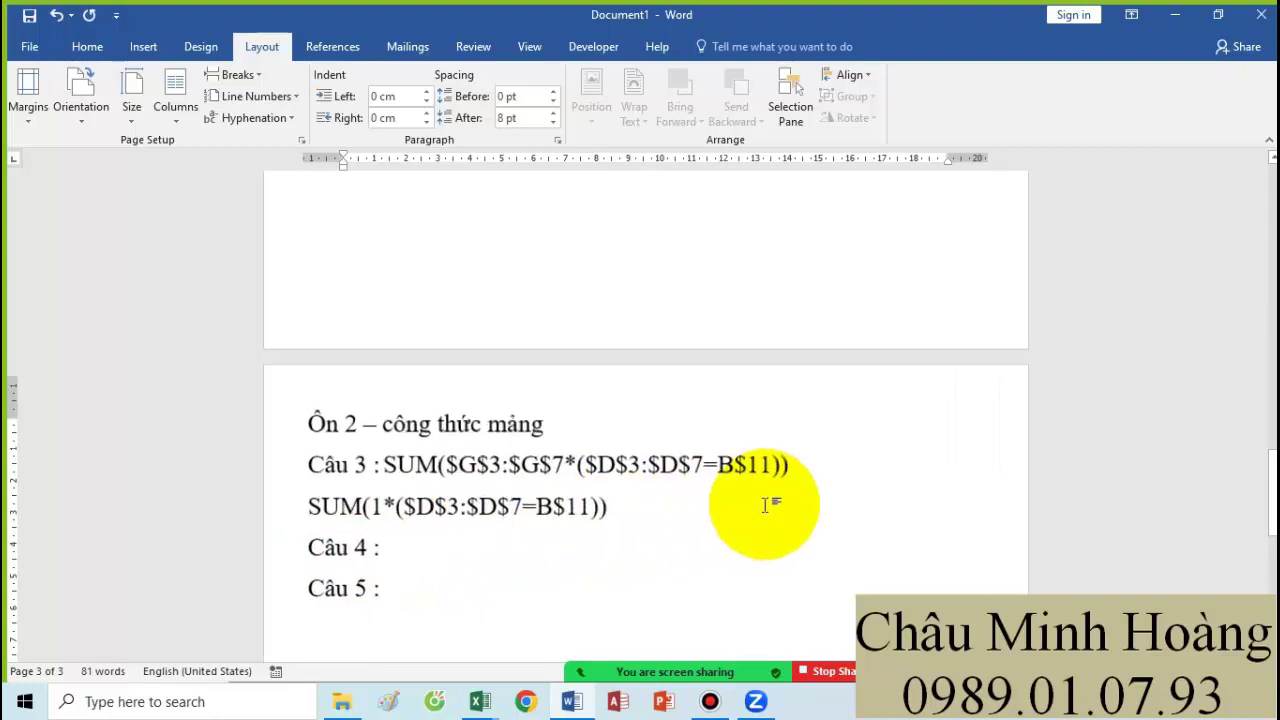
{"action": "scroll", "coordinate": [771, 477], "scroll_direction": "down", "scroll_amount": 2}
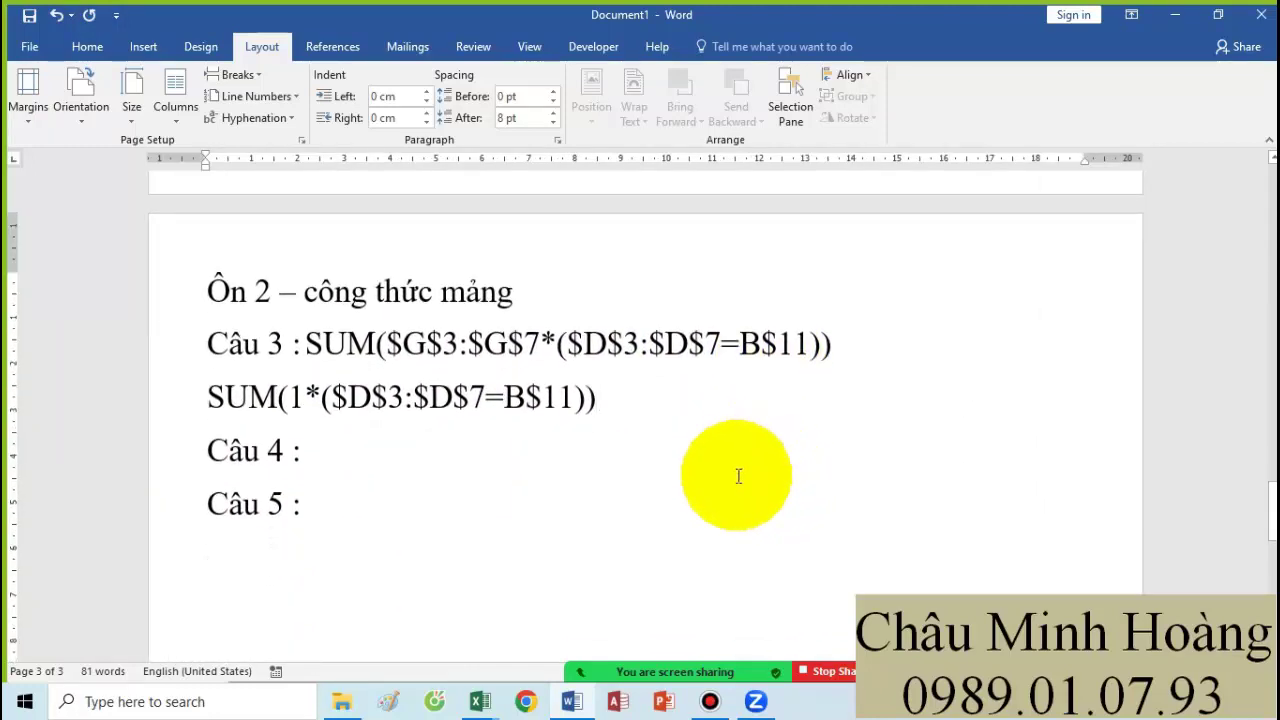
- Switch to the Câu 4.xlsx workbook in Excel and examine the summary table by product and quarter below the sales data
{"action": "left_click", "coordinate": [480, 698]}
{"action": "left_click", "coordinate": [508, 653]}
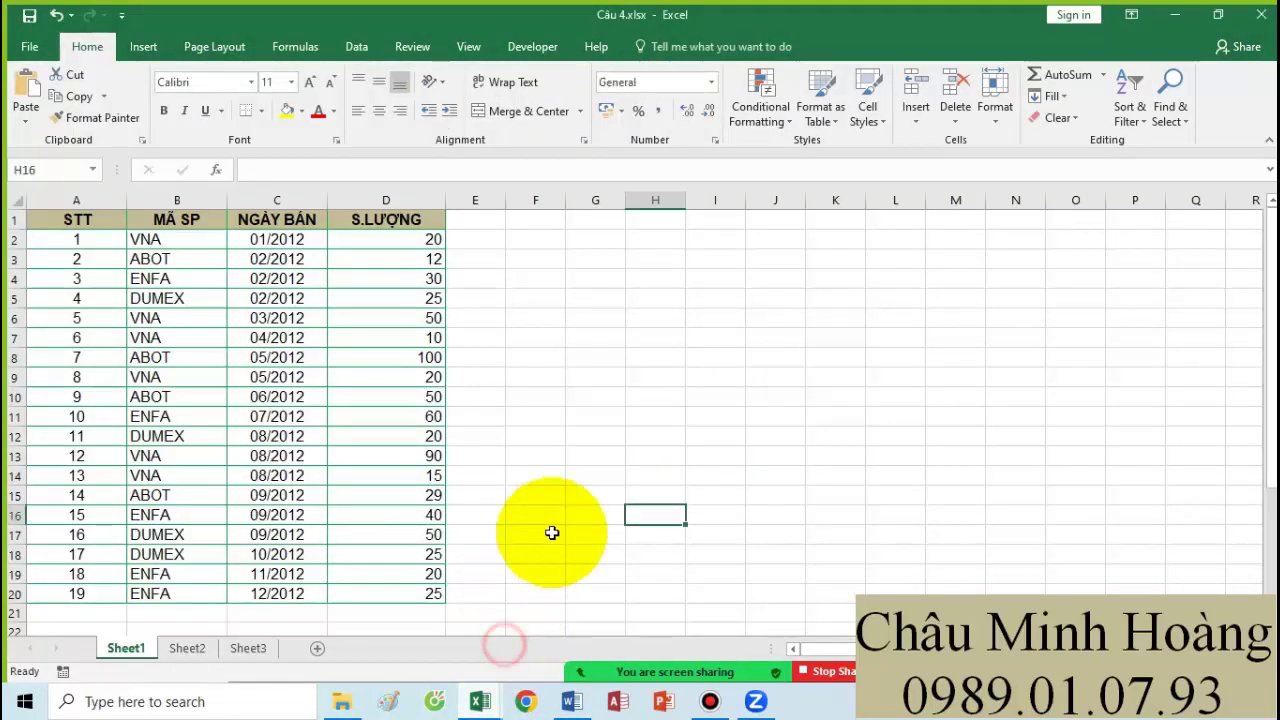
{"action": "scroll", "coordinate": [551, 531], "scroll_direction": "down", "scroll_amount": 6}
{"action": "scroll", "coordinate": [352, 488], "scroll_direction": "up", "scroll_amount": 2}
{"action": "scroll", "coordinate": [352, 488], "scroll_direction": "up", "scroll_amount": 1}
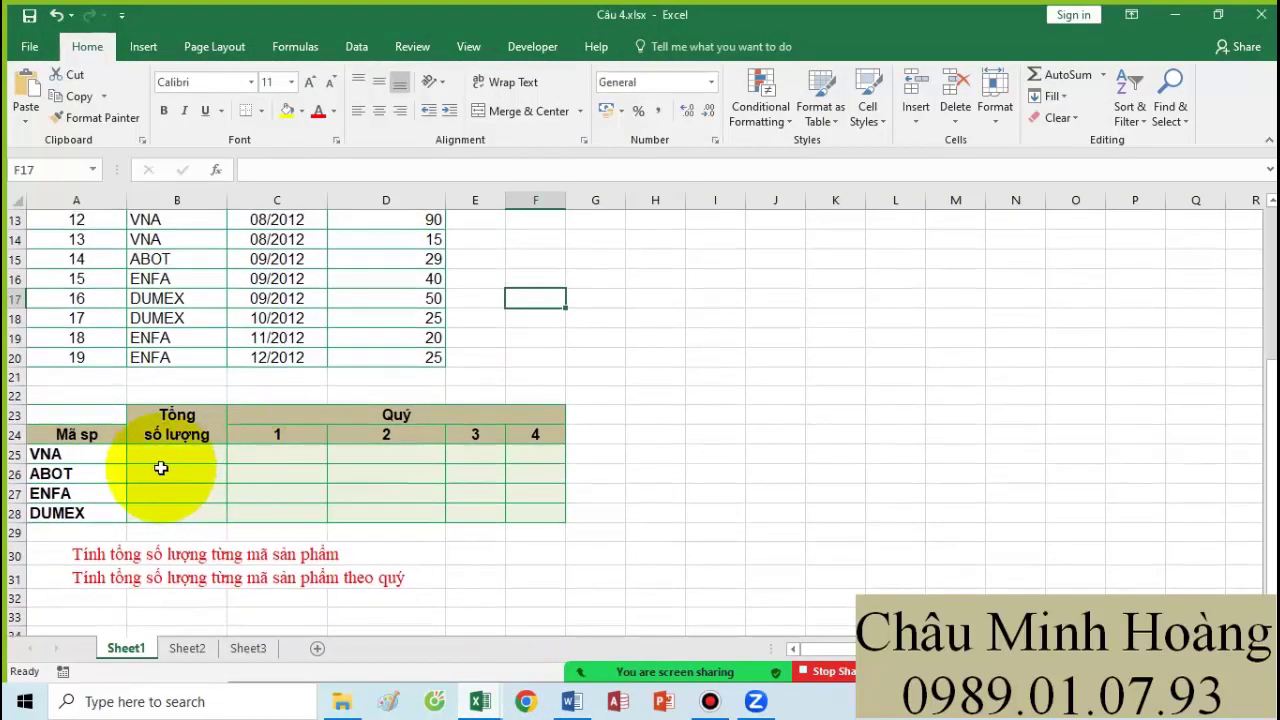
- Set the font size of cell B25, the total quantity cell for VNA, to 26
{"action": "left_click_drag", "start_coordinate": [163, 457], "coordinate": [181, 525]}
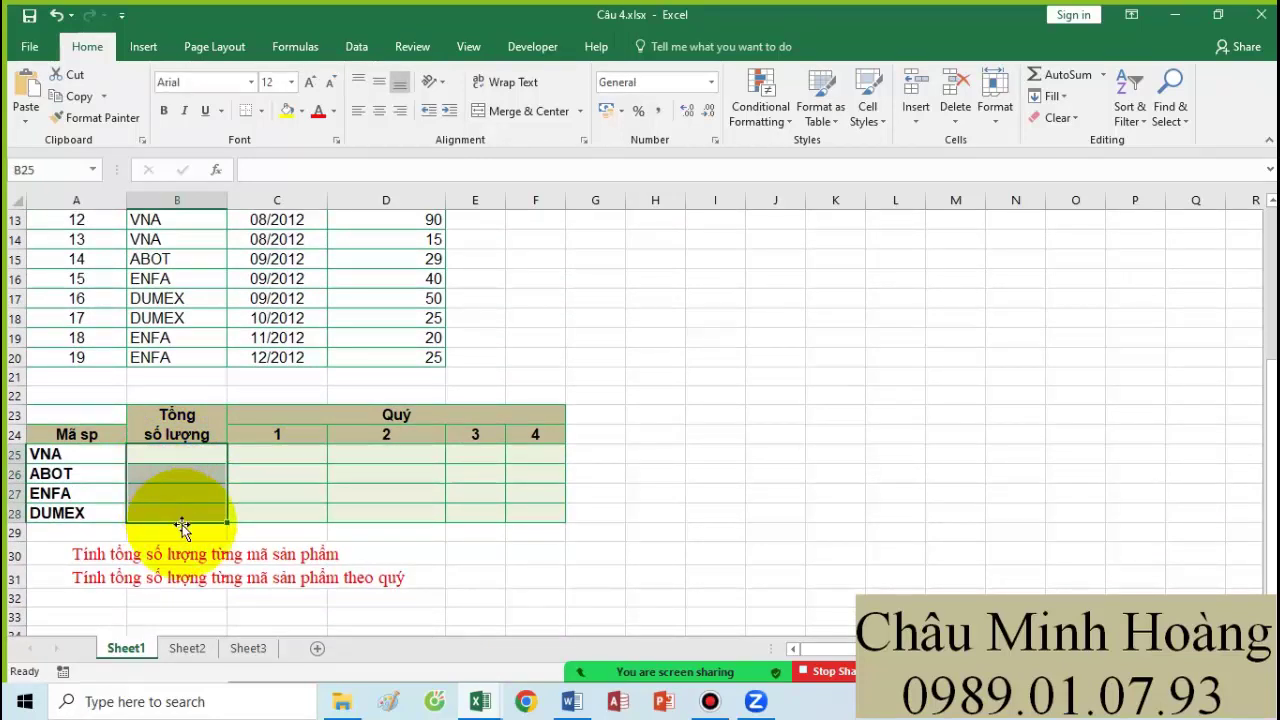
{"action": "left_click", "coordinate": [165, 428]}
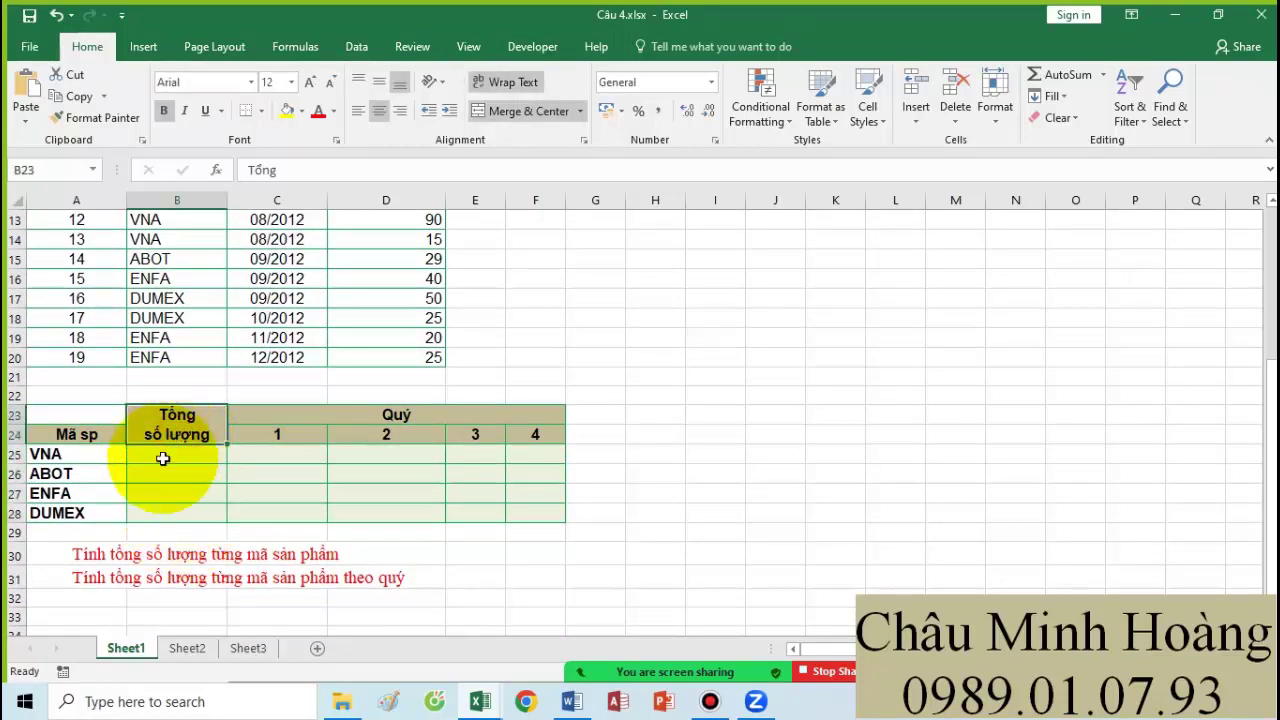
{"action": "left_click", "coordinate": [108, 455]}
{"action": "left_click", "coordinate": [265, 457]}
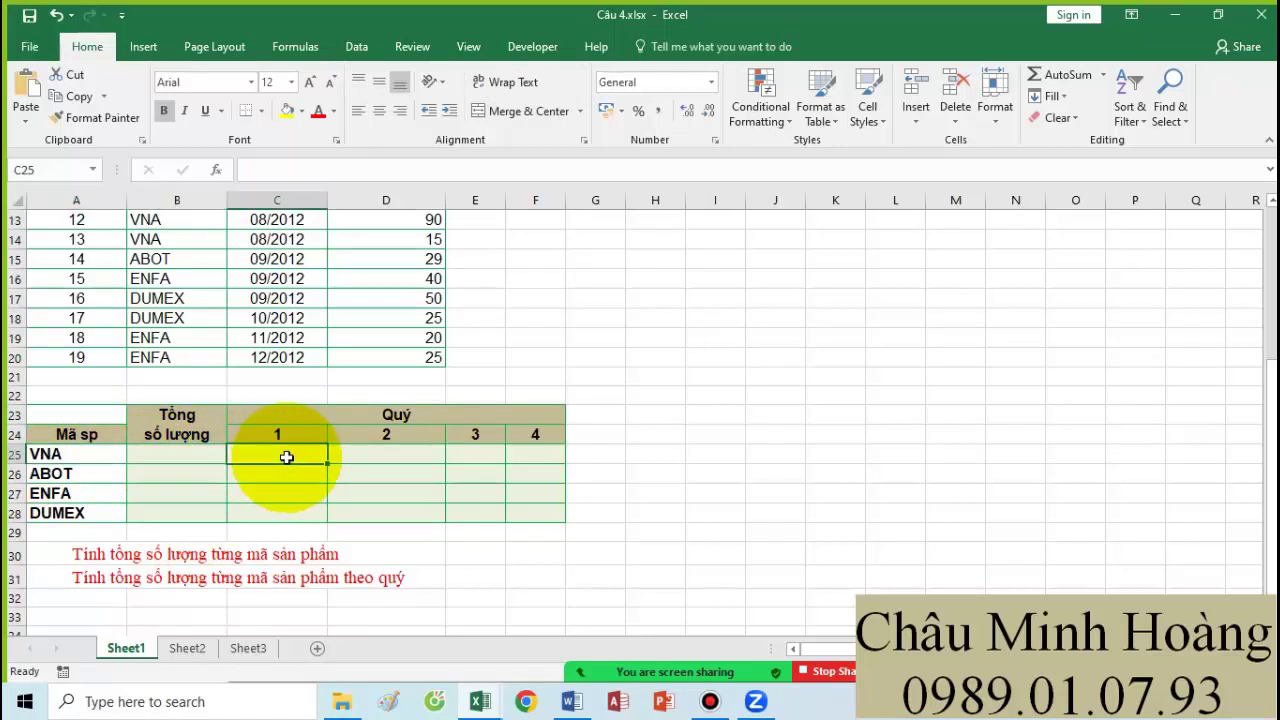
{"action": "left_click", "coordinate": [203, 458]}
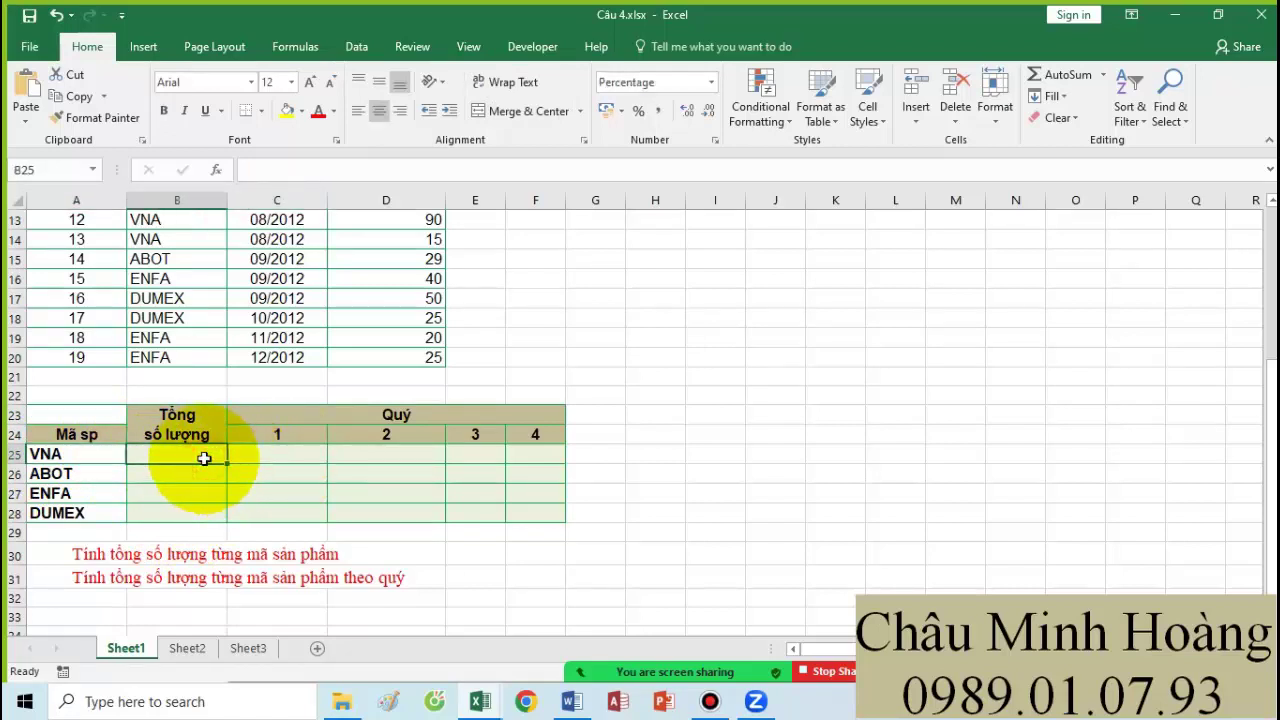
{"action": "left_click", "coordinate": [291, 82]}
{"action": "left_click", "coordinate": [270, 300]}
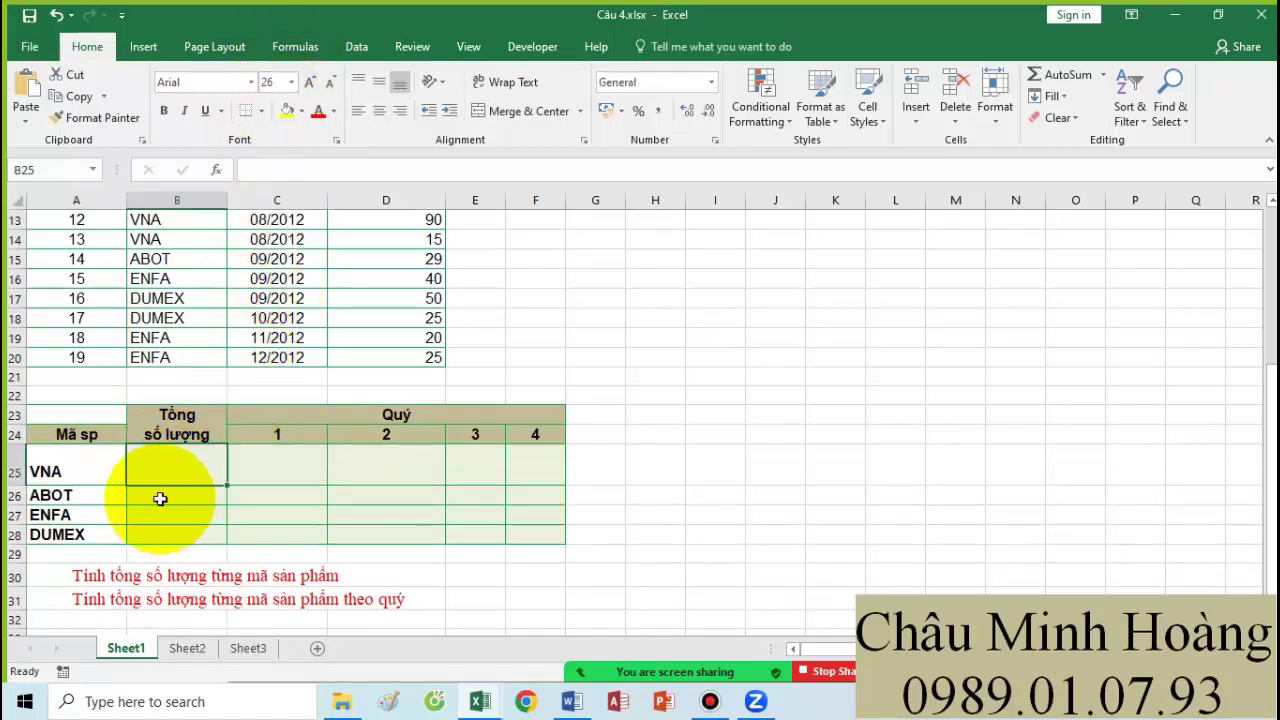
- Start the B25 formula with =SUM( and the absolute quantity range $D$2:$D$20
{"action": "type", "text": "=sum("}
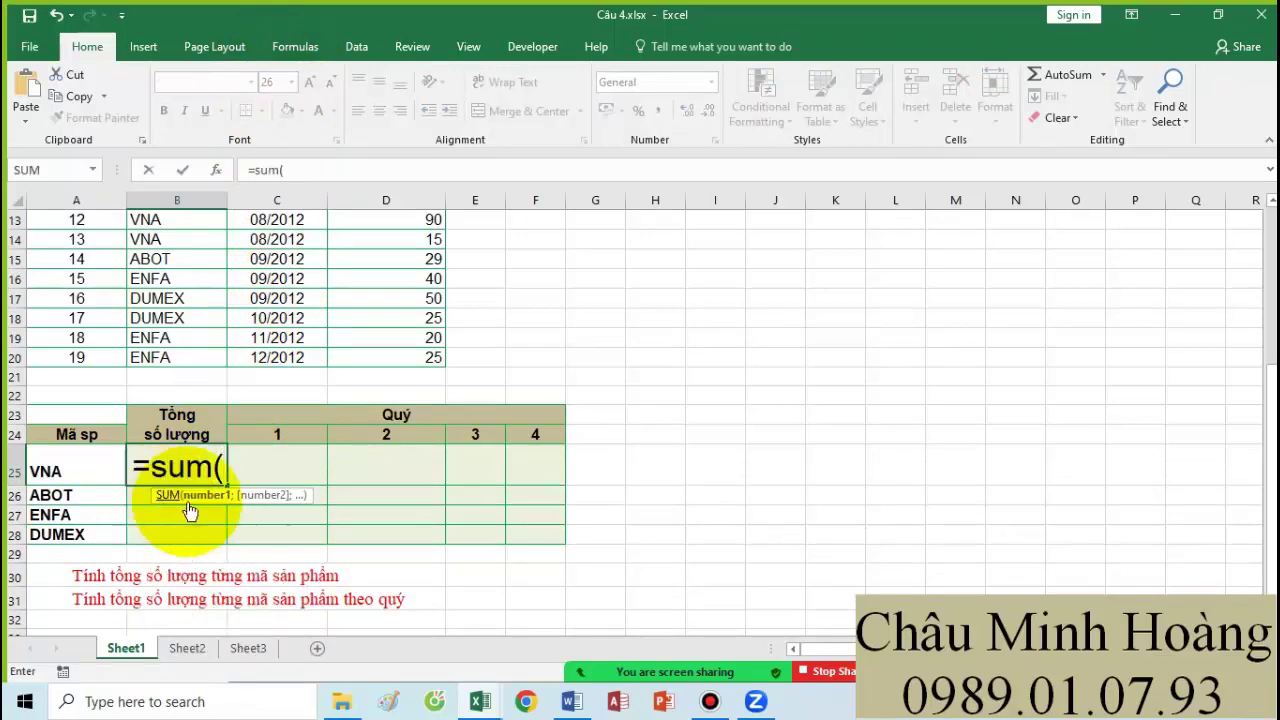
{"action": "scroll", "coordinate": [386, 486], "scroll_direction": "up", "scroll_amount": 4}
{"action": "left_click", "coordinate": [400, 252]}
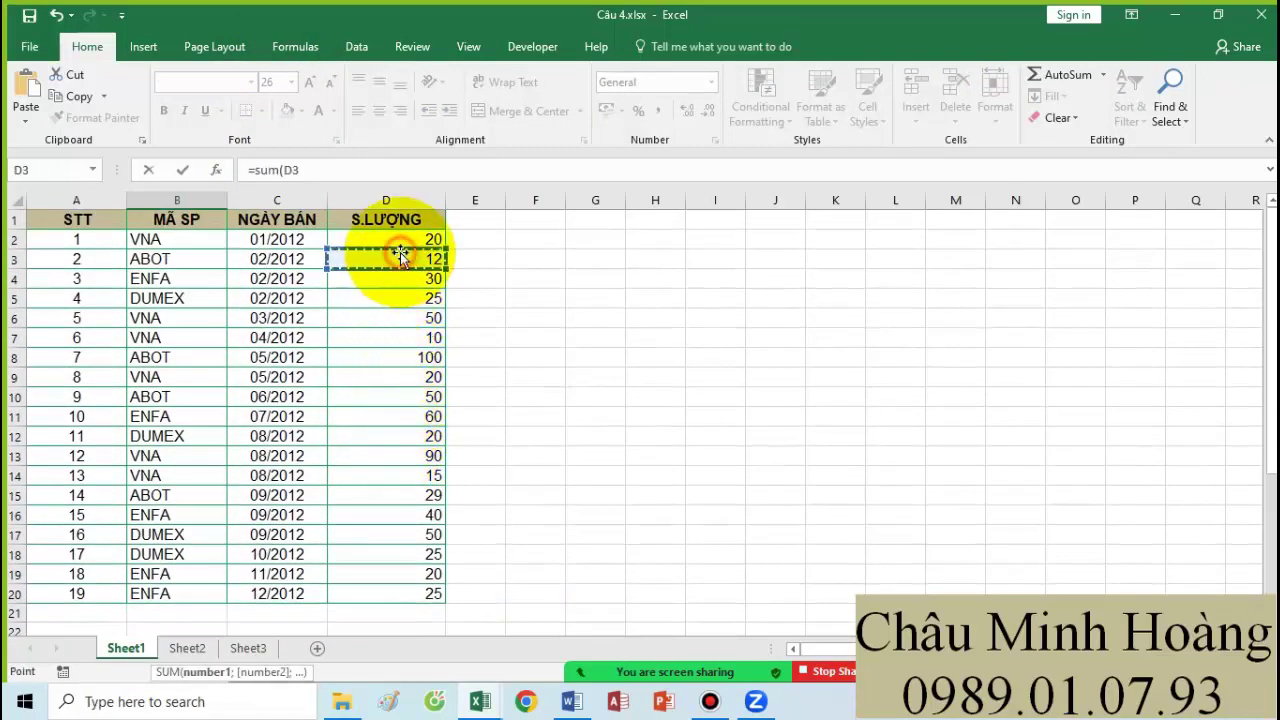
{"action": "left_click", "coordinate": [405, 240]}
{"action": "scroll", "coordinate": [380, 341], "scroll_direction": "down", "scroll_amount": 3}
{"action": "left_click_drag", "start_coordinate": [379, 341], "coordinate": [413, 353]}
{"action": "key", "text": "F4"}
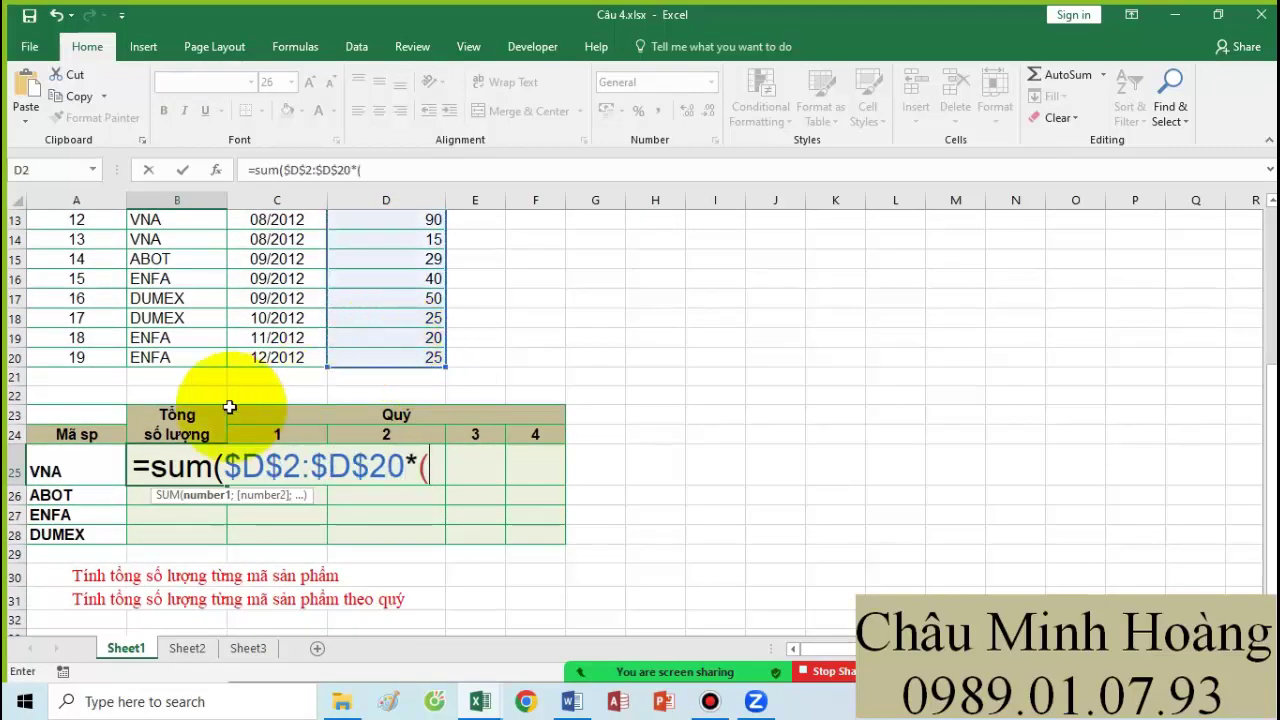
- Continue the B25 formula with the absolute product code range $B$2:$B$20 and an equals sign inside the bracketed condition
{"action": "scroll", "coordinate": [90, 470], "scroll_direction": "up", "scroll_amount": 4}
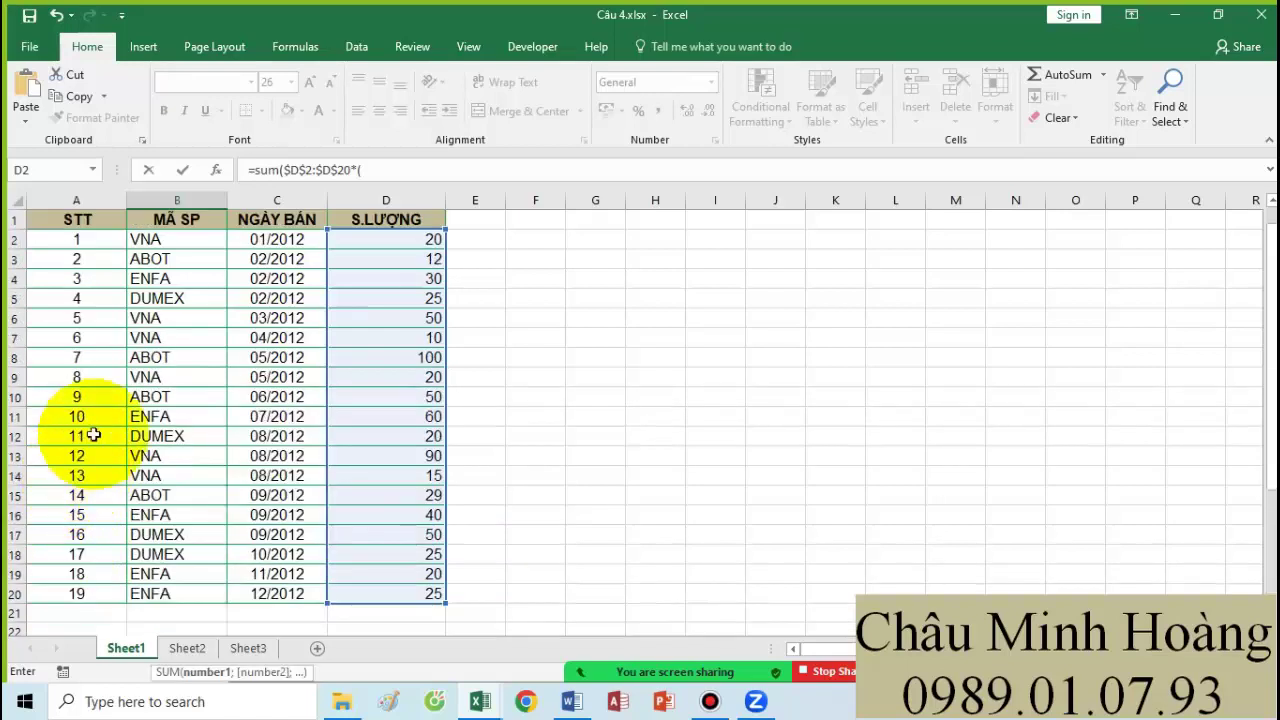
{"action": "left_click", "coordinate": [180, 241]}
{"action": "scroll", "coordinate": [185, 390], "scroll_direction": "down", "scroll_amount": 3}
{"action": "left_click_drag", "start_coordinate": [188, 391], "coordinate": [178, 418]}
{"action": "key", "text": "F4"}
{"action": "type", "text": "="}
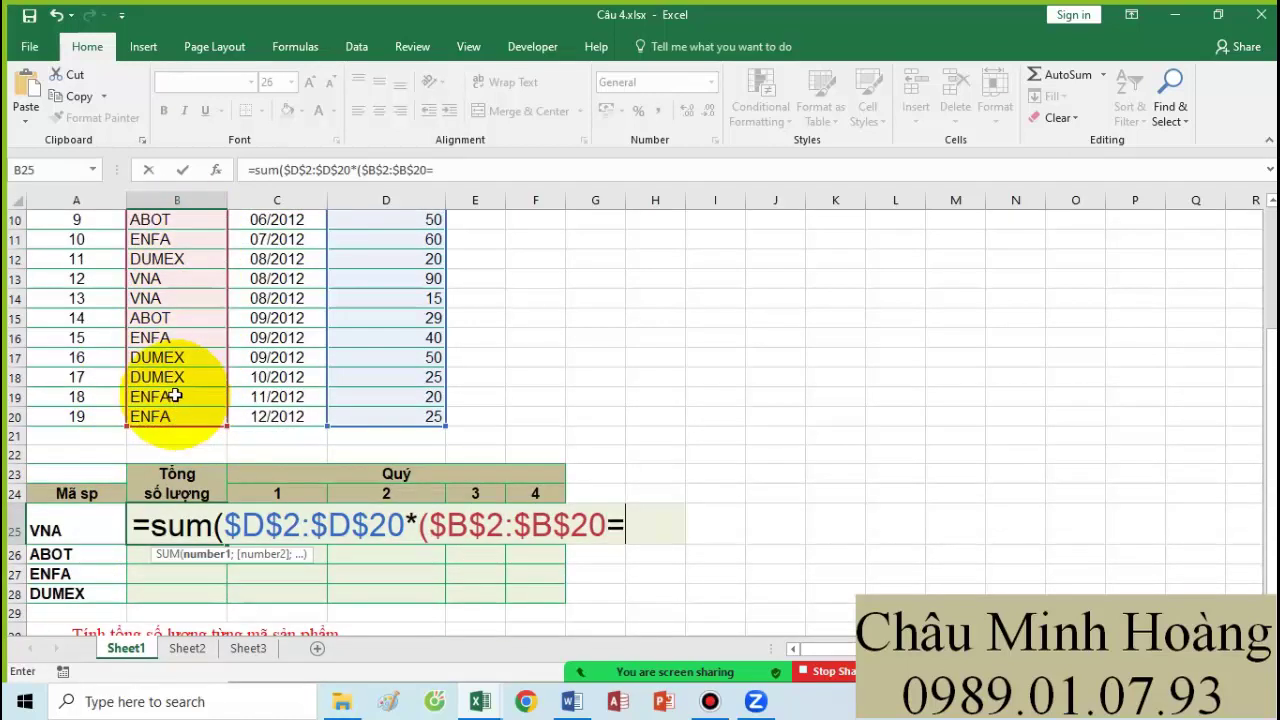
- Compare the product code range with $A25, close both brackets and enter the B25 formula as an array formula
{"action": "left_click", "coordinate": [97, 522]}
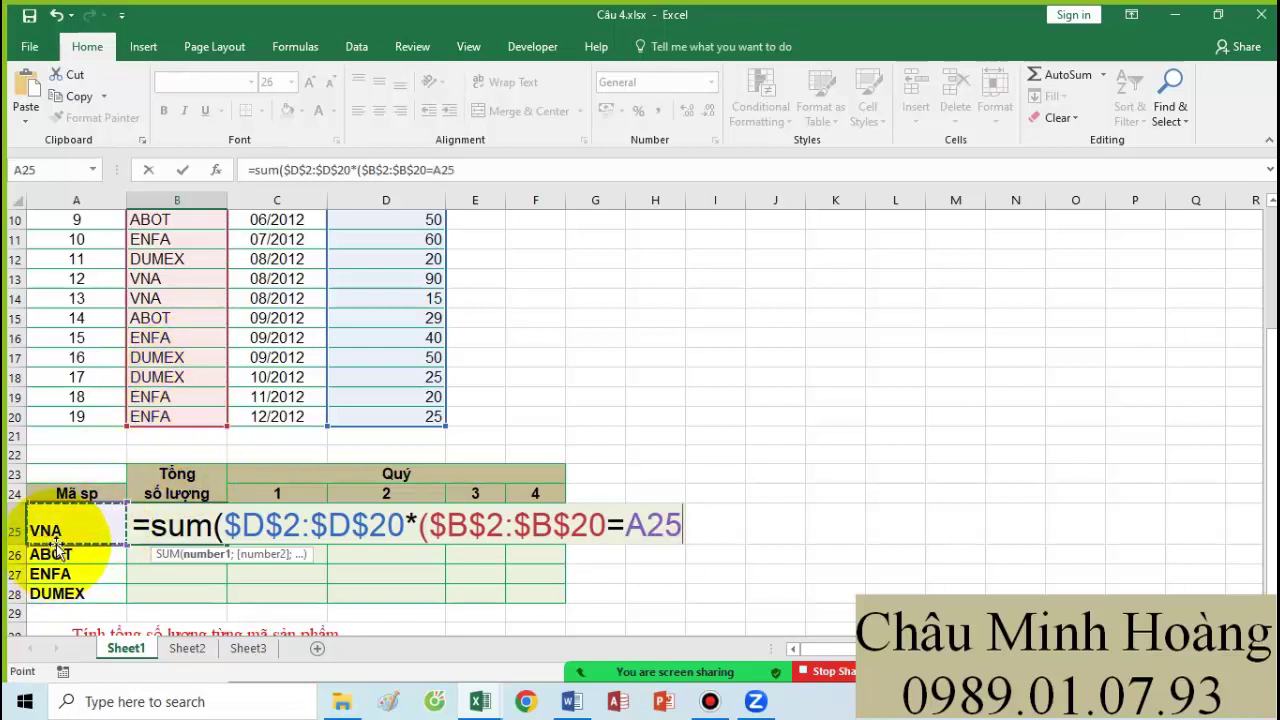
{"action": "key", "text": "F4"}
{"action": "key", "text": "F4"}
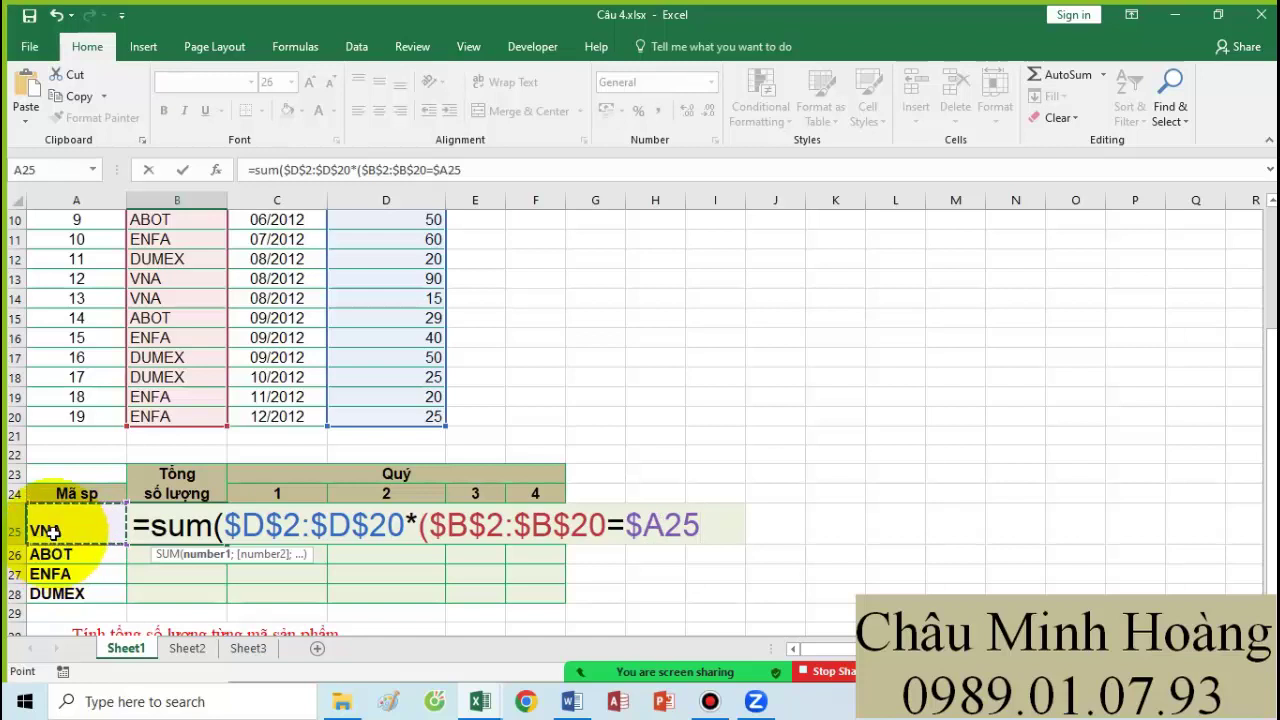
{"action": "type", "text": "))"}
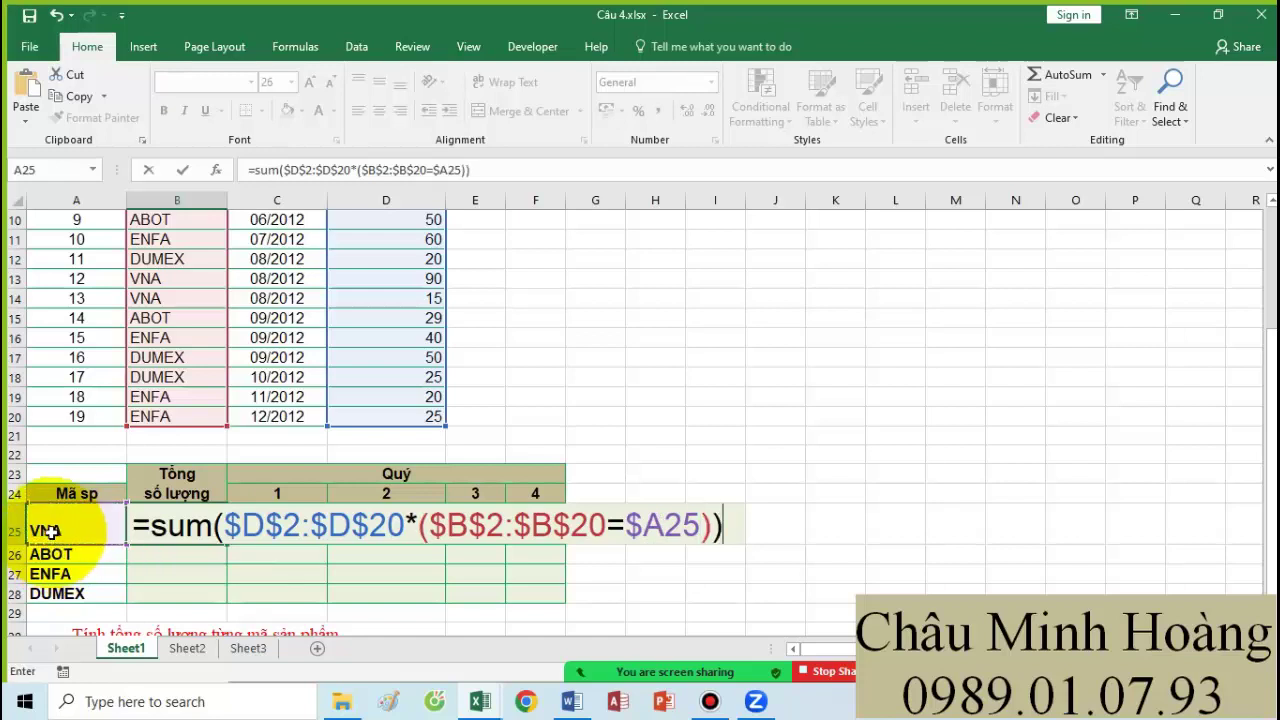
{"action": "key", "text": "Return"}
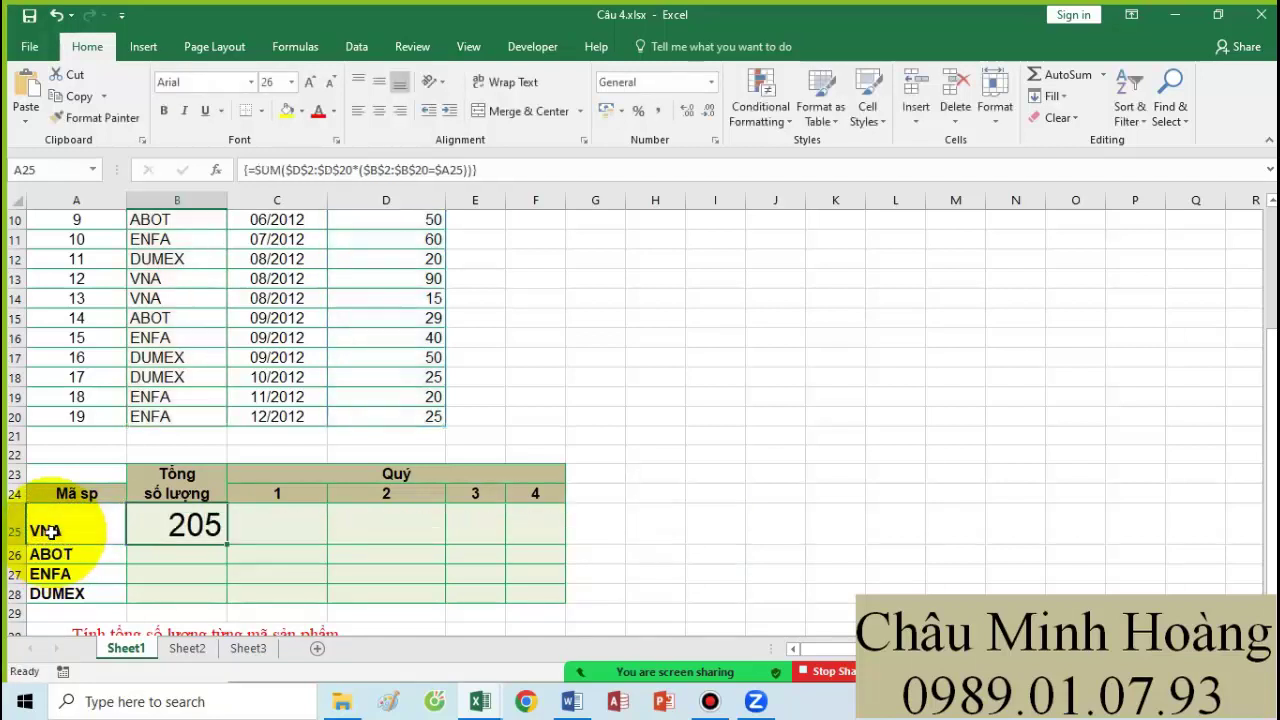
- Copy the B25 formula without its equals sign and paste it after Câu 4 in the Word document, adding an empty line below
{"action": "double_click", "coordinate": [154, 525]}
{"action": "left_click_drag", "start_coordinate": [155, 527], "coordinate": [749, 560]}
{"action": "key", "text": "ctrl+c"}
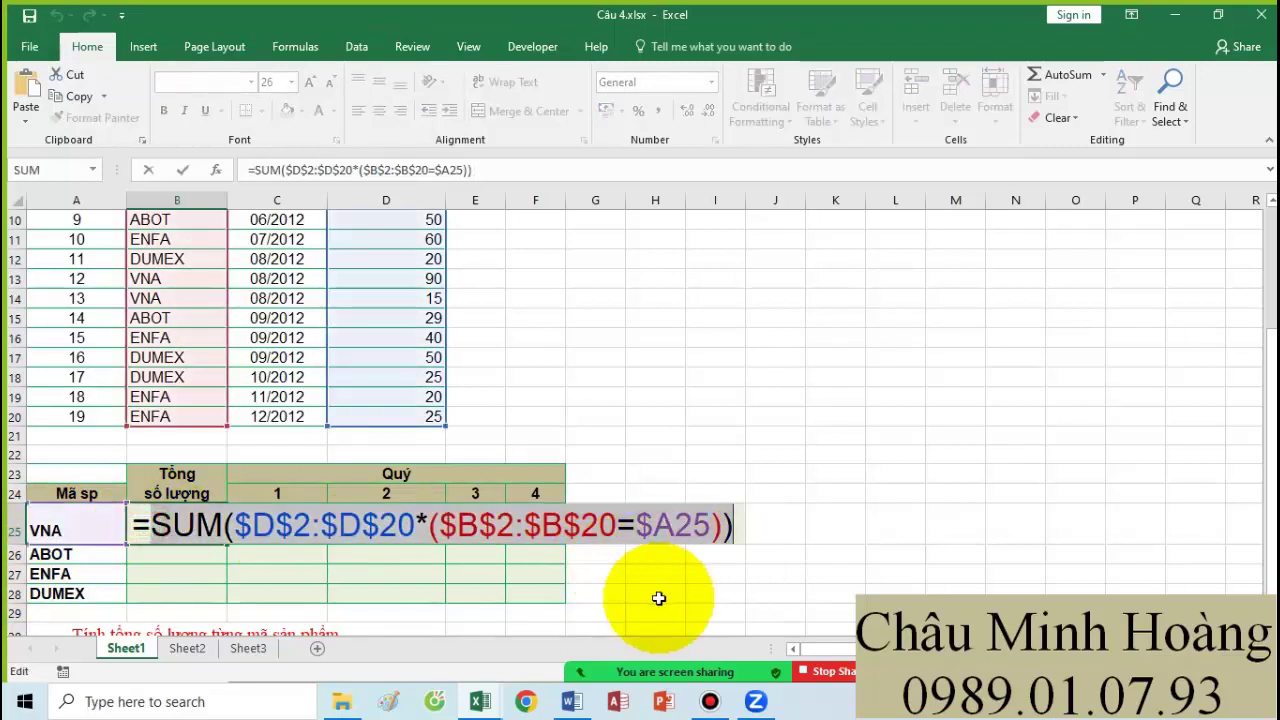
{"action": "key", "text": "ctrl+shift+Return"}
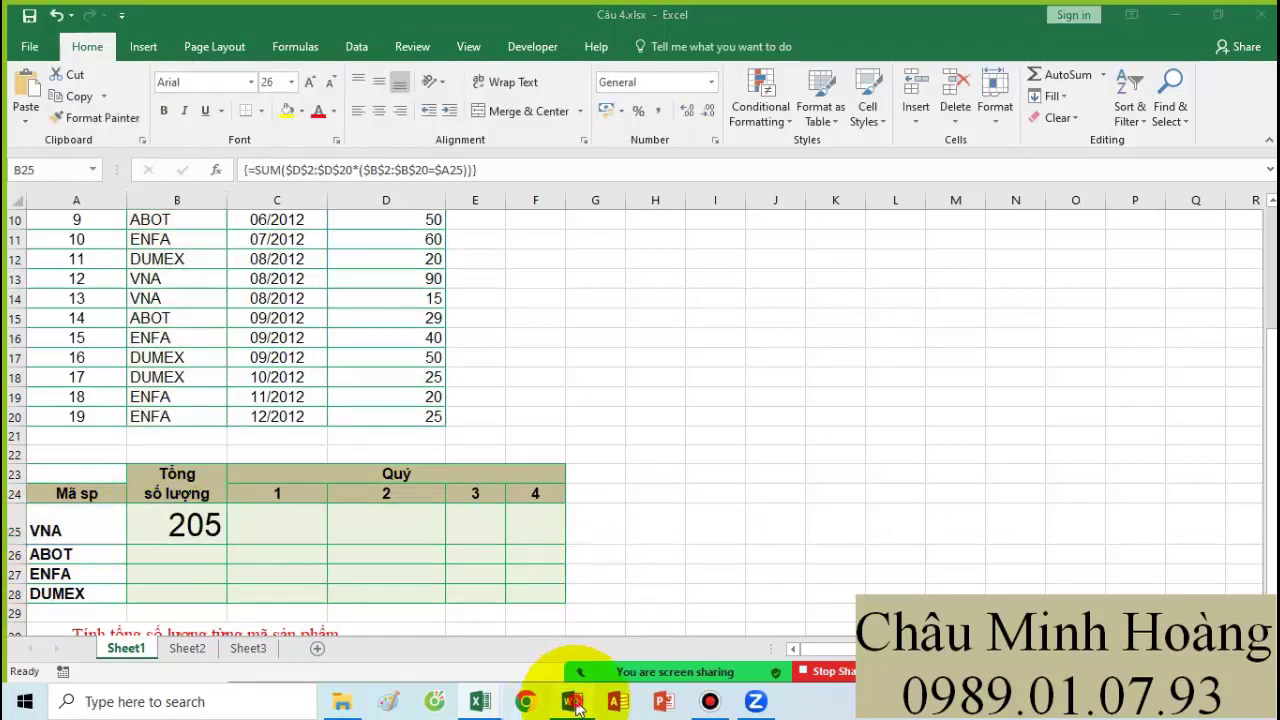
{"action": "left_click", "coordinate": [571, 701]}
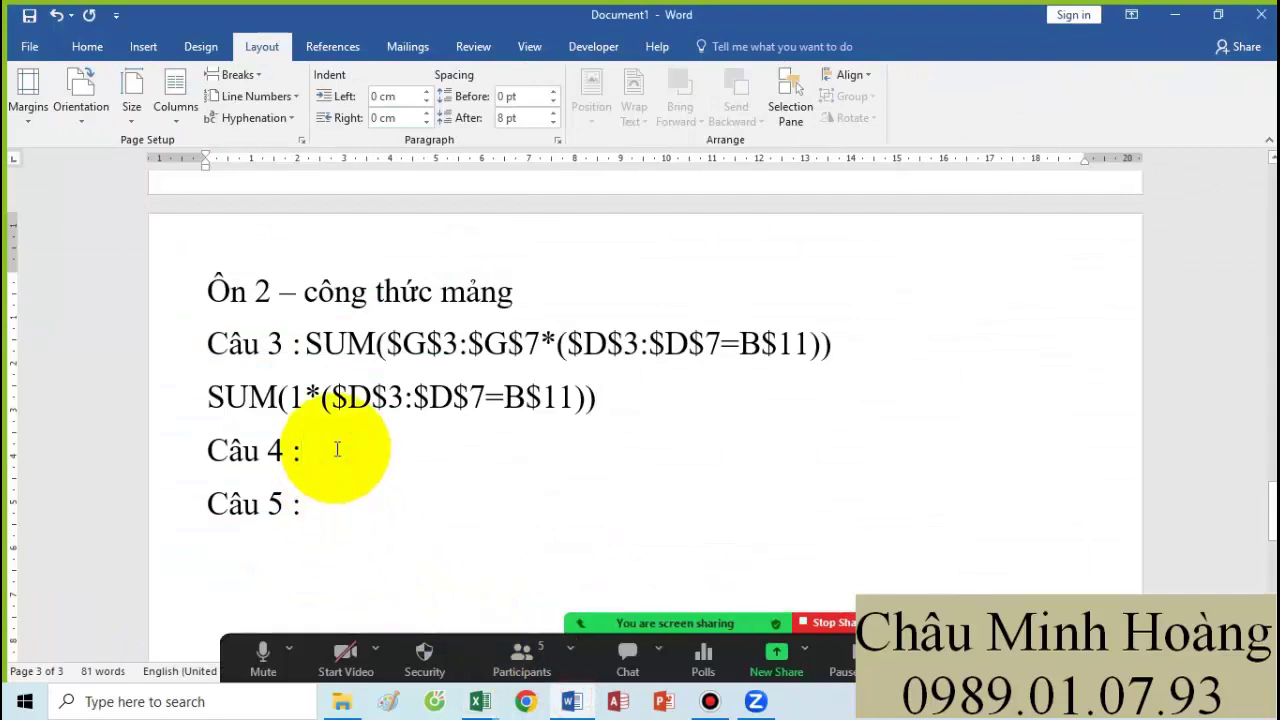
{"action": "key", "text": "ctrl+v"}
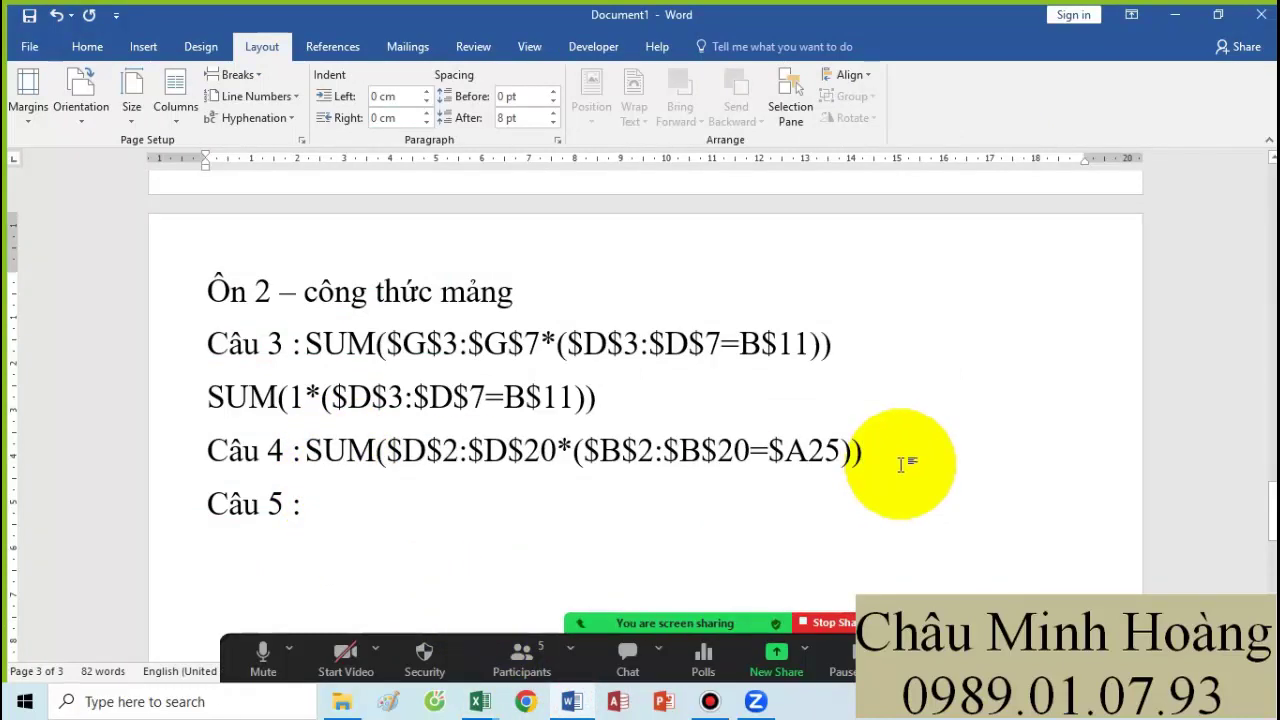
{"action": "key", "text": "Return"}
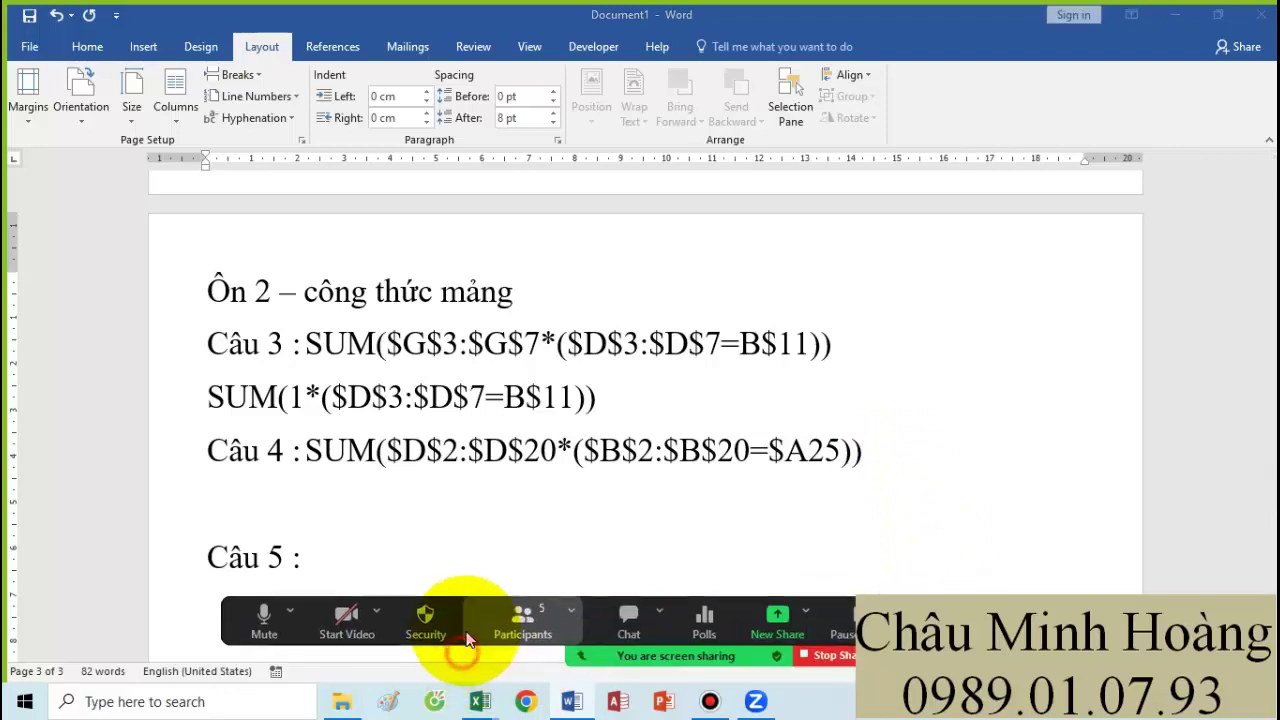
- Switch back to Câu 4.xlsx in Excel and fill the B25 array formula down to B28
{"action": "left_click", "coordinate": [463, 707]}
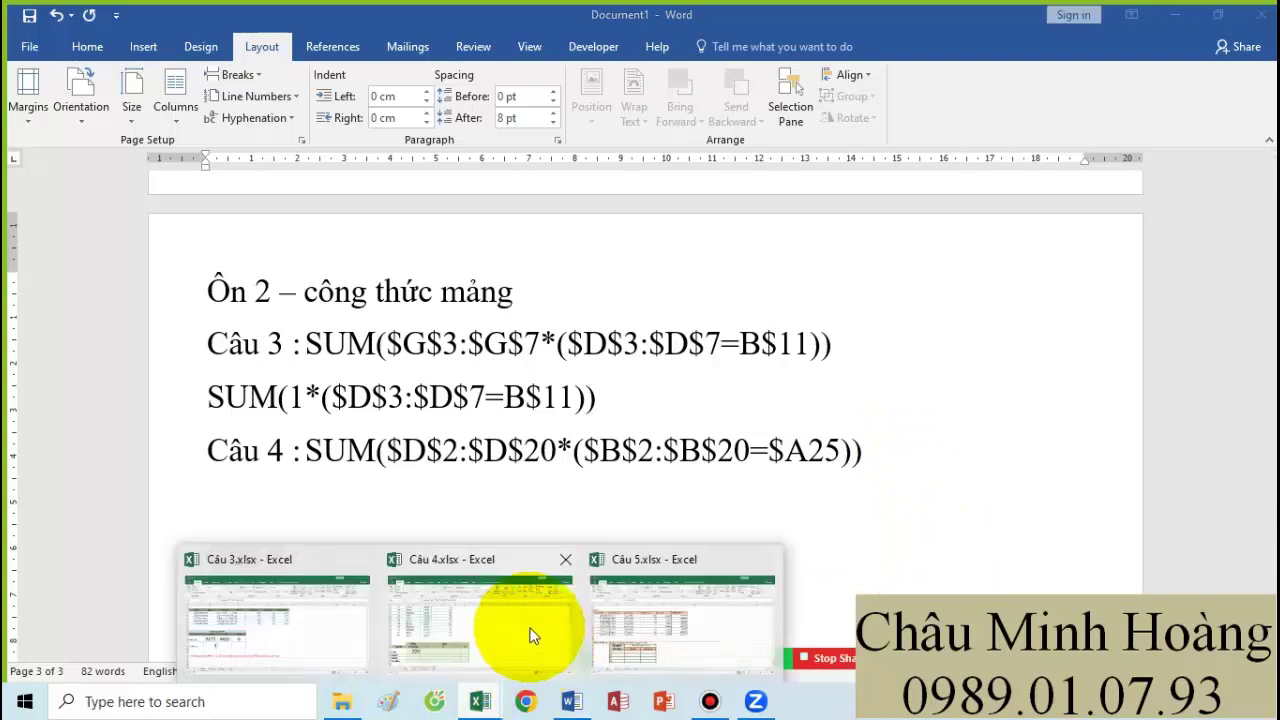
{"action": "left_click", "coordinate": [528, 623]}
{"action": "left_click", "coordinate": [309, 526]}
{"action": "scroll", "coordinate": [243, 520], "scroll_direction": "down", "scroll_amount": 2}
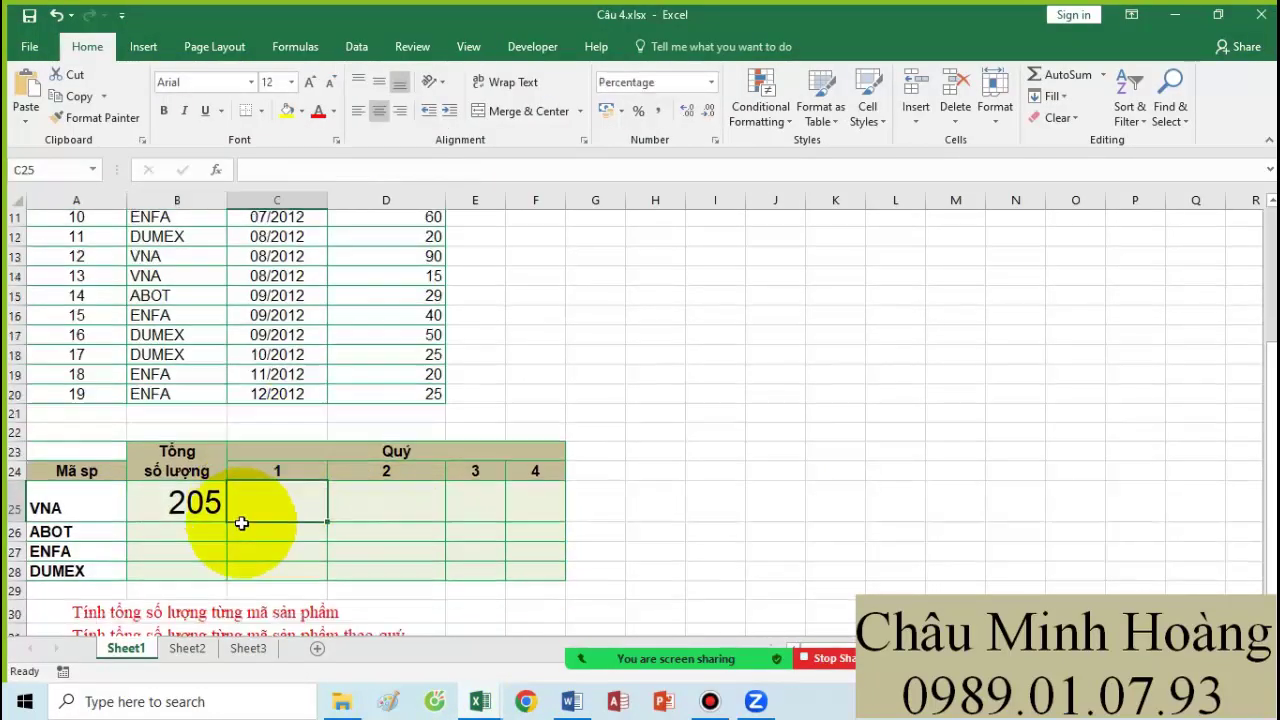
{"action": "left_click", "coordinate": [211, 422]}
{"action": "left_click_drag", "start_coordinate": [227, 426], "coordinate": [243, 476]}
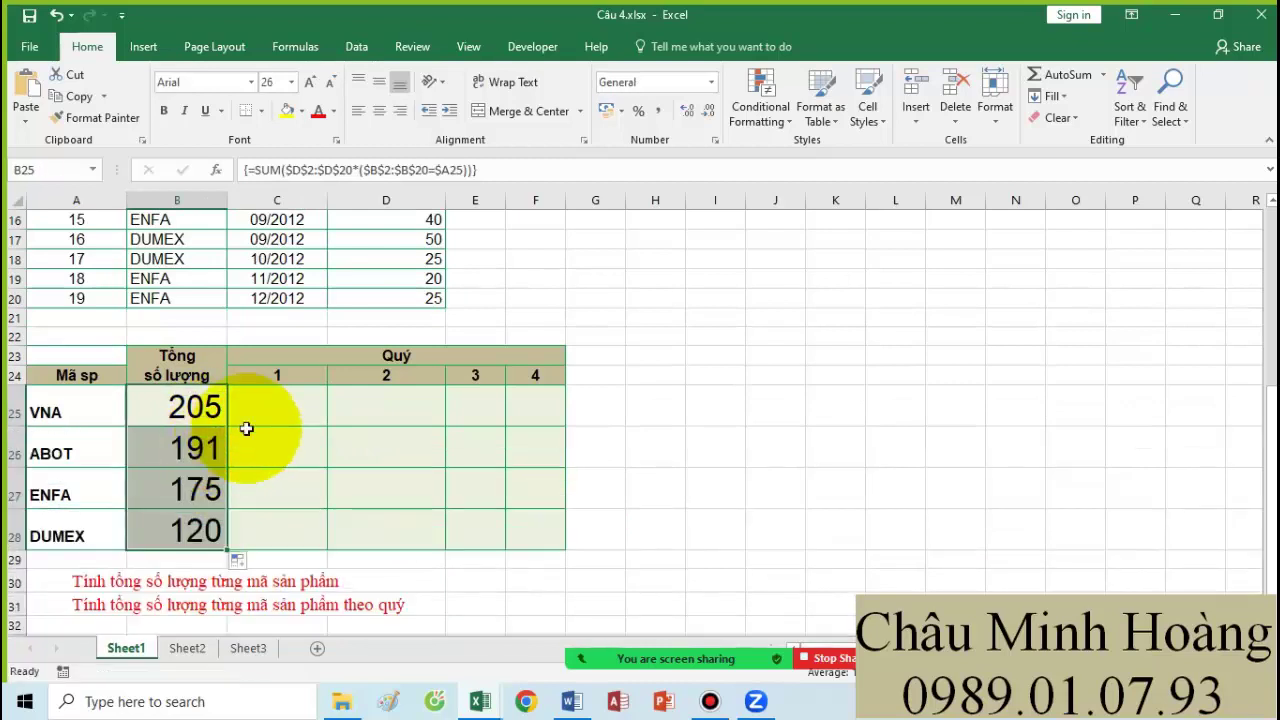
- Set the font size of cell C25, the first-quarter cell for VNA, to 26
{"action": "left_click", "coordinate": [294, 406]}
{"action": "left_click", "coordinate": [291, 82]}
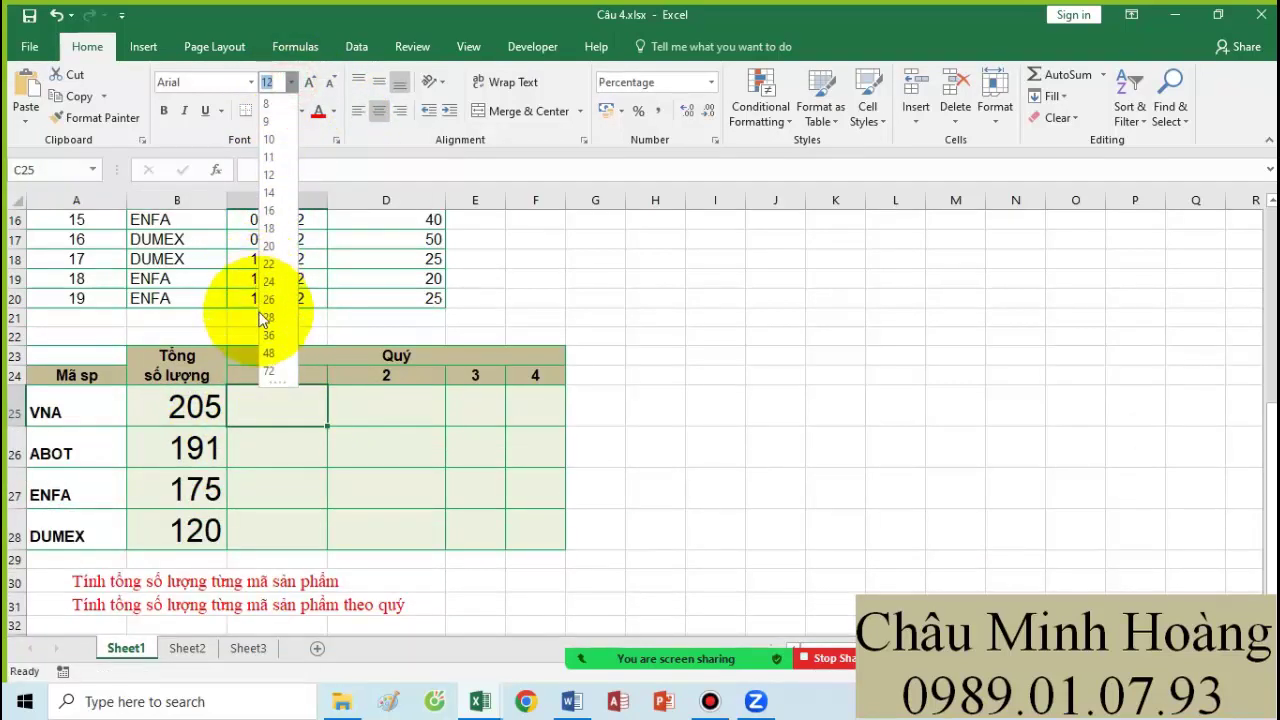
{"action": "left_click", "coordinate": [270, 301]}
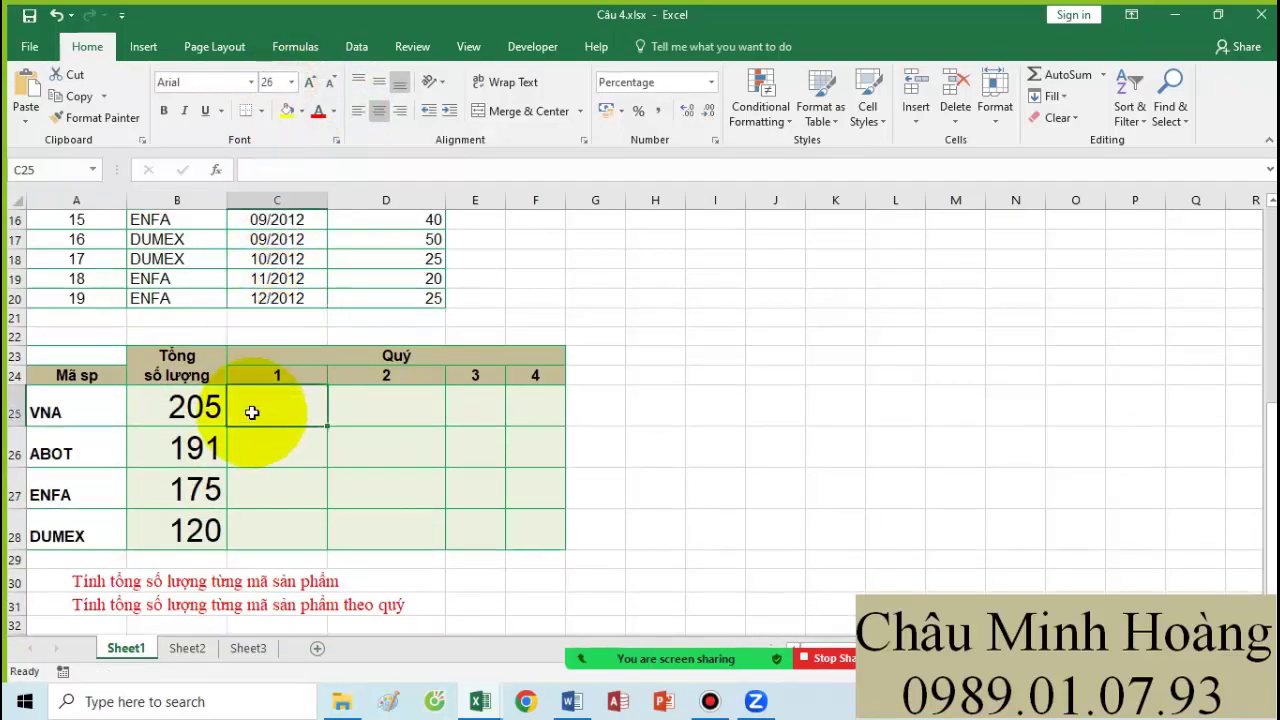
- Start the C25 formula with =SUM( and the absolute quantity range $D$2:$D$20
{"action": "type", "text": "=sum("}
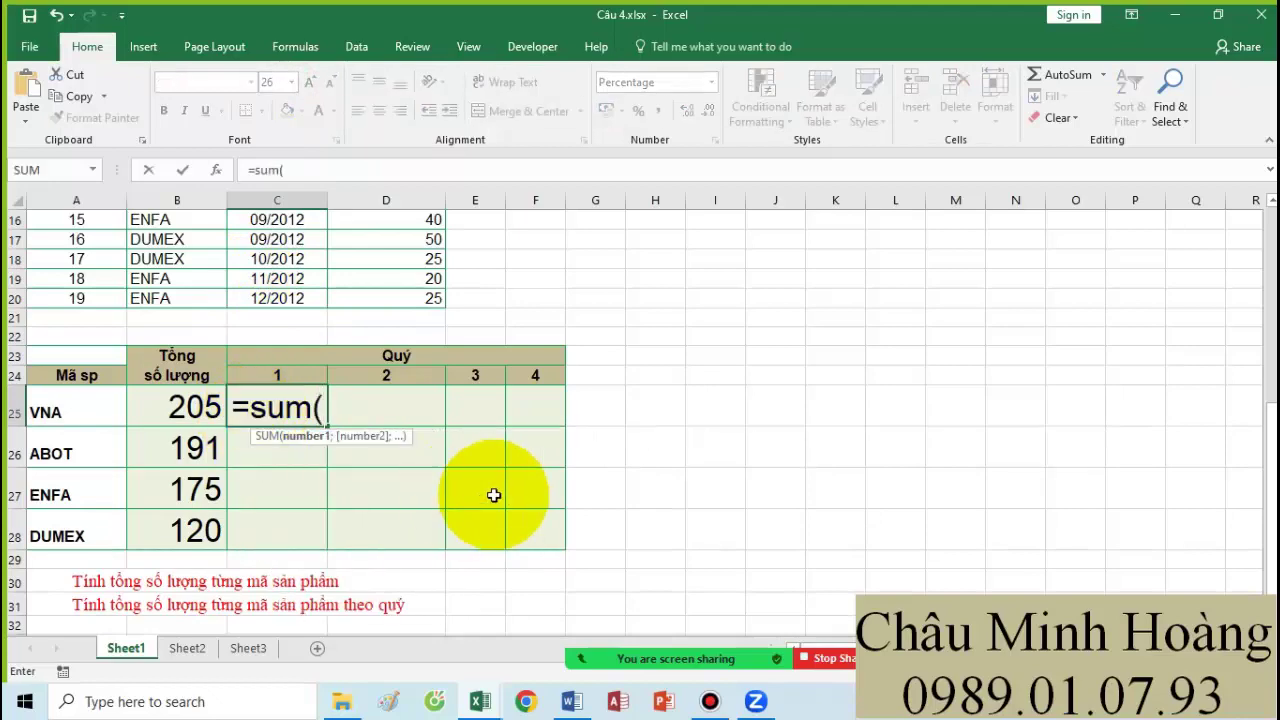
{"action": "scroll", "coordinate": [491, 494], "scroll_direction": "up", "scroll_amount": 5}
{"action": "left_click_drag", "start_coordinate": [408, 242], "coordinate": [399, 348]}
{"action": "scroll", "coordinate": [391, 237], "scroll_direction": "down", "scroll_amount": 4}
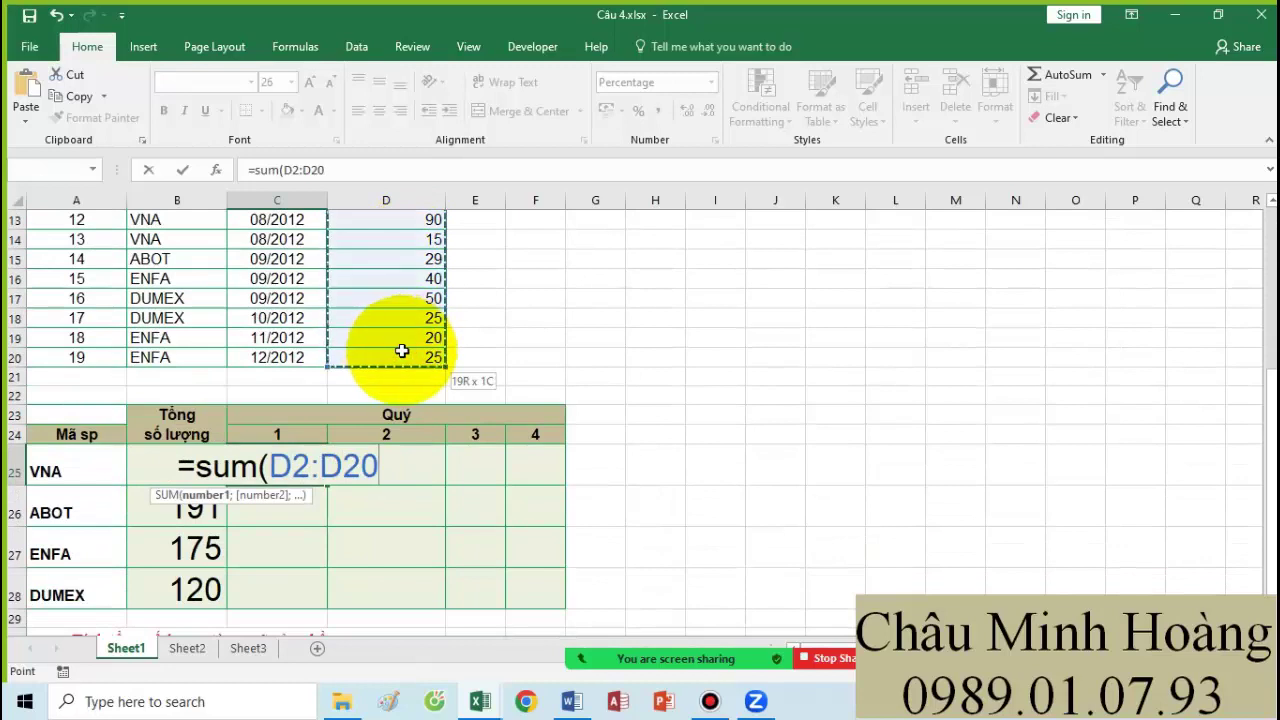
{"action": "key", "text": "F4"}
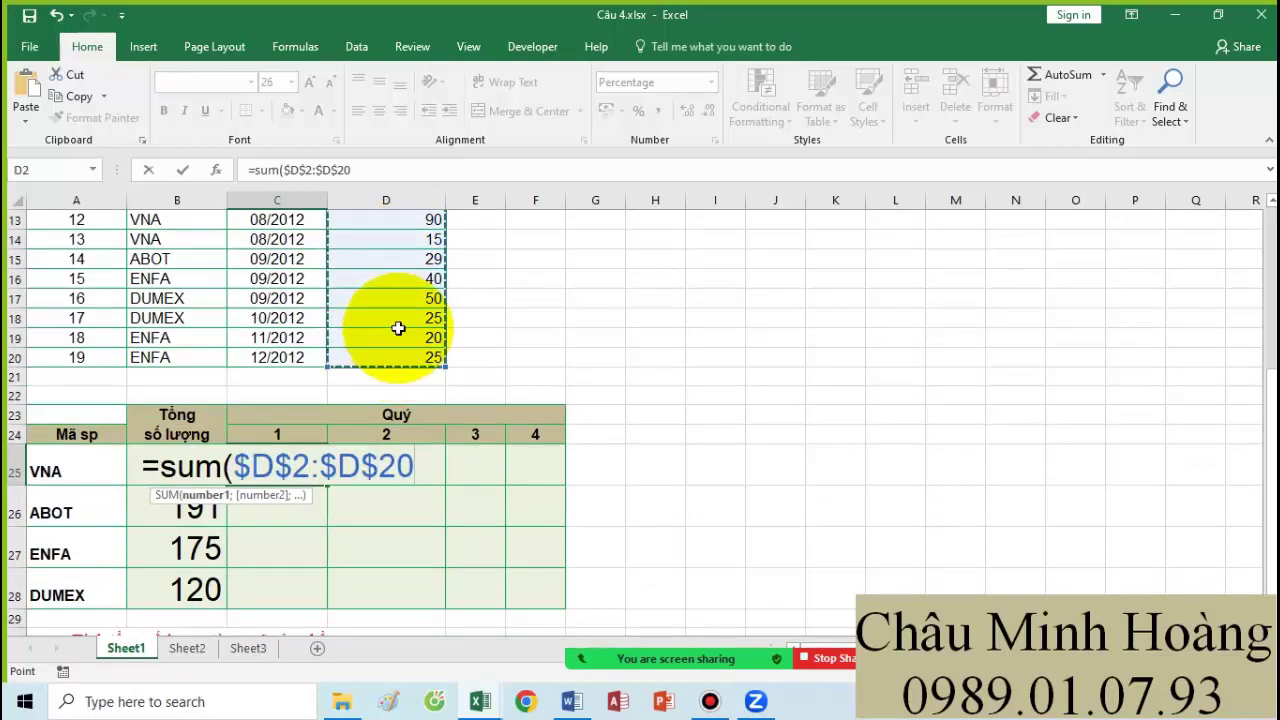
- Multiply the quantity range in C25 by a double-bracketed condition starting with the absolute range $B$2:$B$20 and an equals sign
{"action": "type", "text": "*(("}
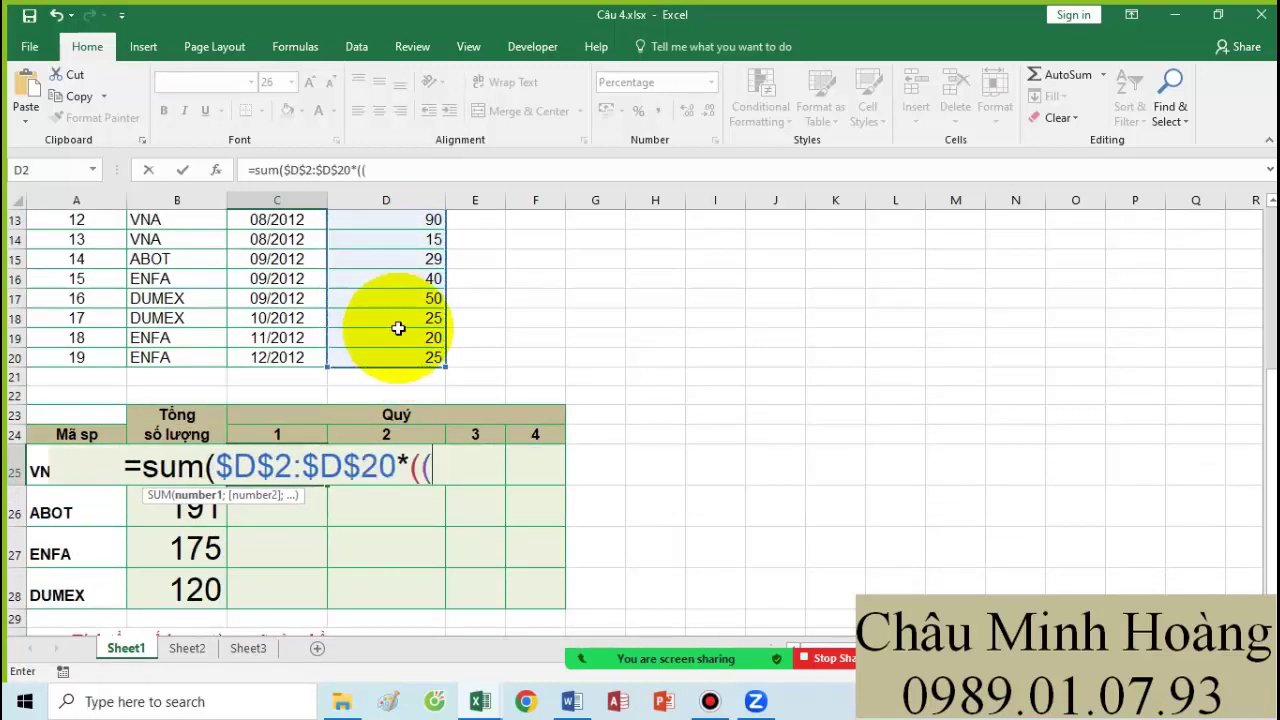
{"action": "scroll", "coordinate": [398, 328], "scroll_direction": "up", "scroll_amount": 4}
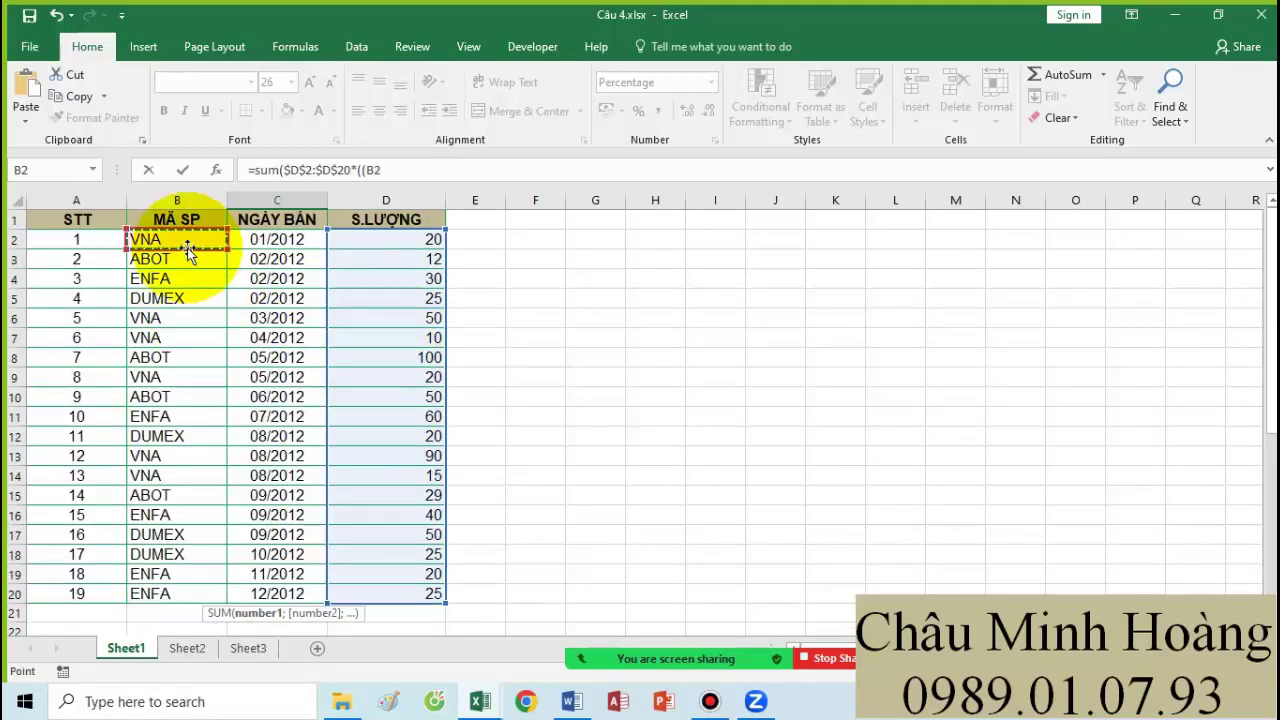
{"action": "scroll", "coordinate": [183, 249], "scroll_direction": "down", "scroll_amount": 4}
{"action": "left_click_drag", "start_coordinate": [188, 250], "coordinate": [177, 356]}
{"action": "key", "text": "F4"}
{"action": "type", "text": "="}
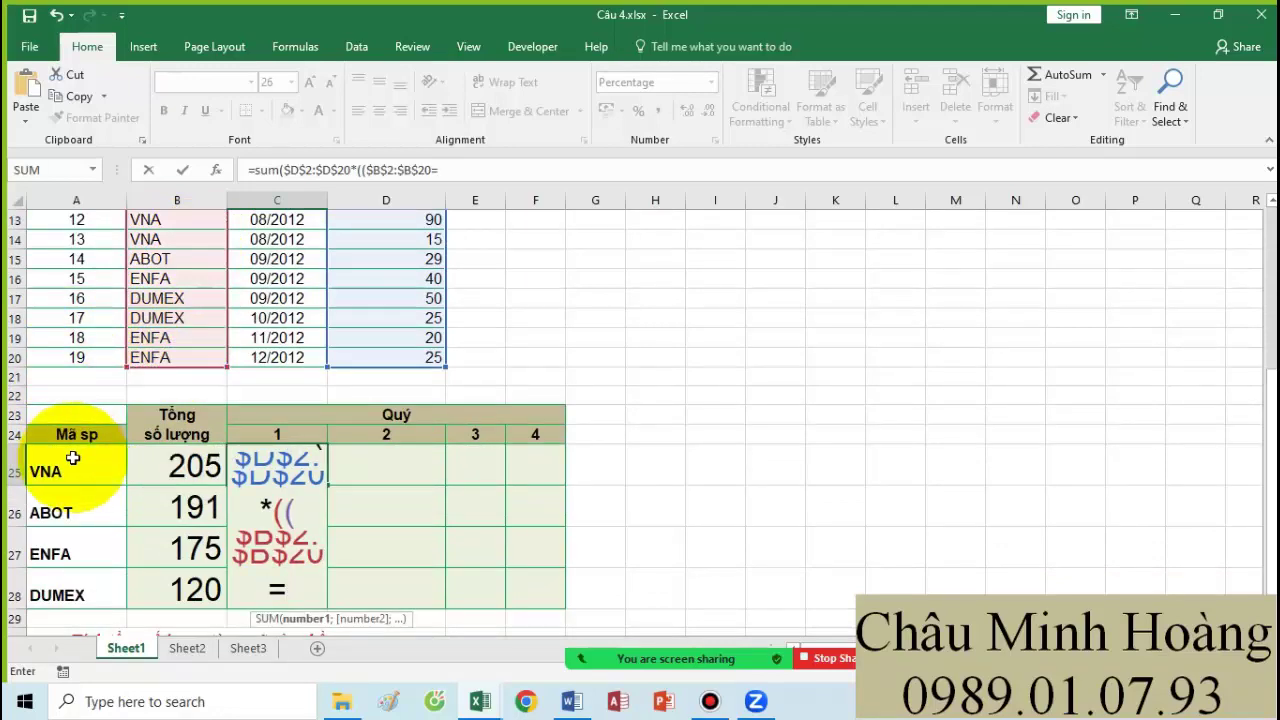
- Complete the product condition in the C25 formula with the column-locked reference $A25 and begin a second multiplied condition with )*(
{"action": "left_click", "coordinate": [73, 458]}
{"action": "scroll", "coordinate": [240, 445], "scroll_direction": "down", "scroll_amount": 3}
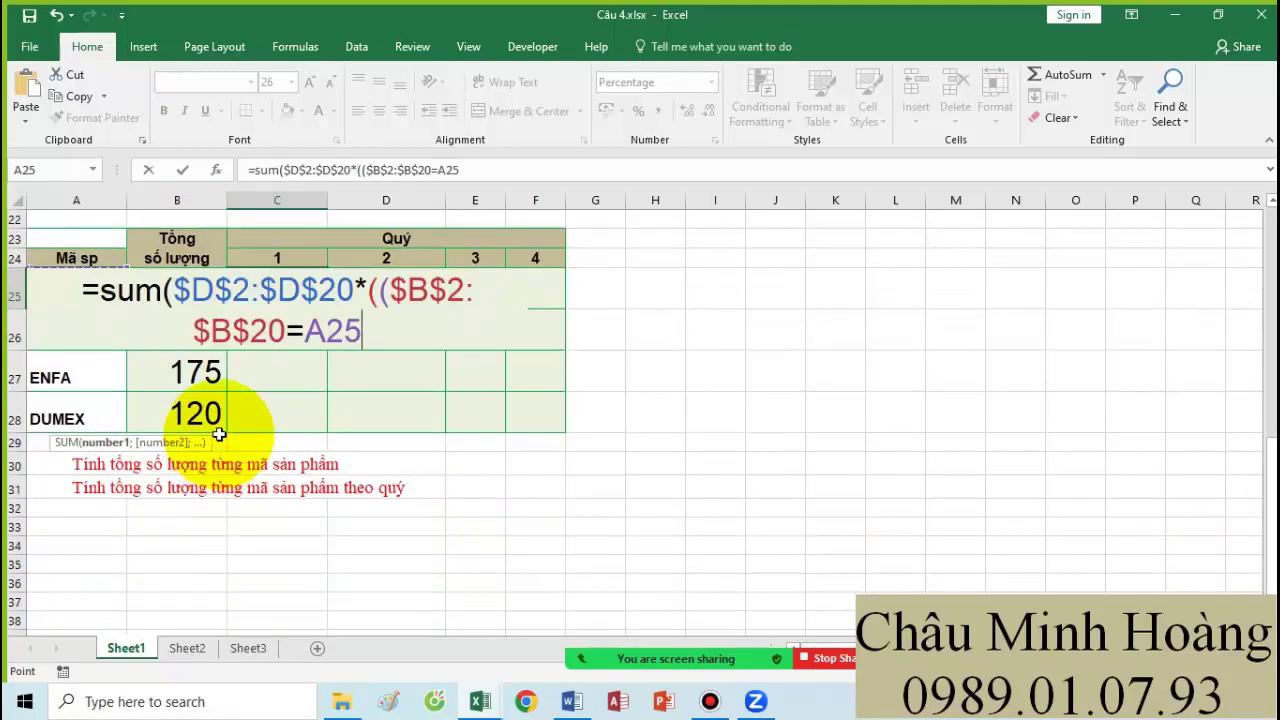
{"action": "key", "text": "F4"}
{"action": "key", "text": "F4"}
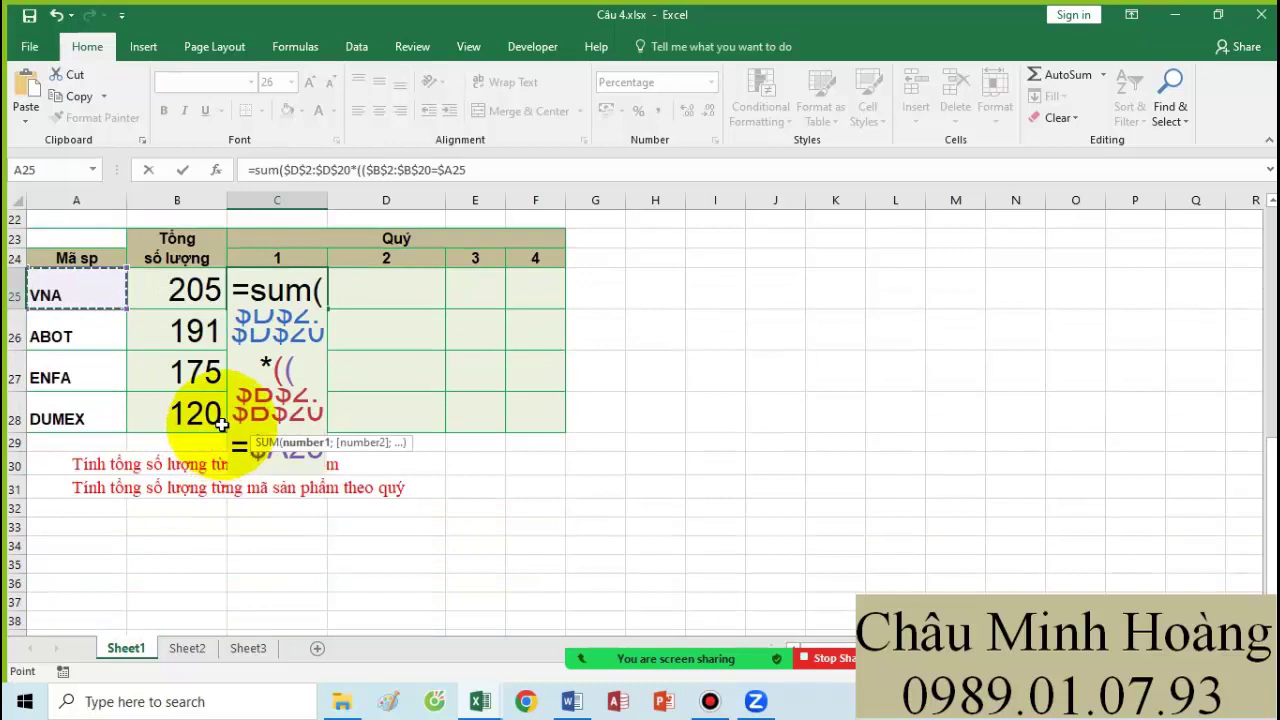
{"action": "type", "text": ")*("}
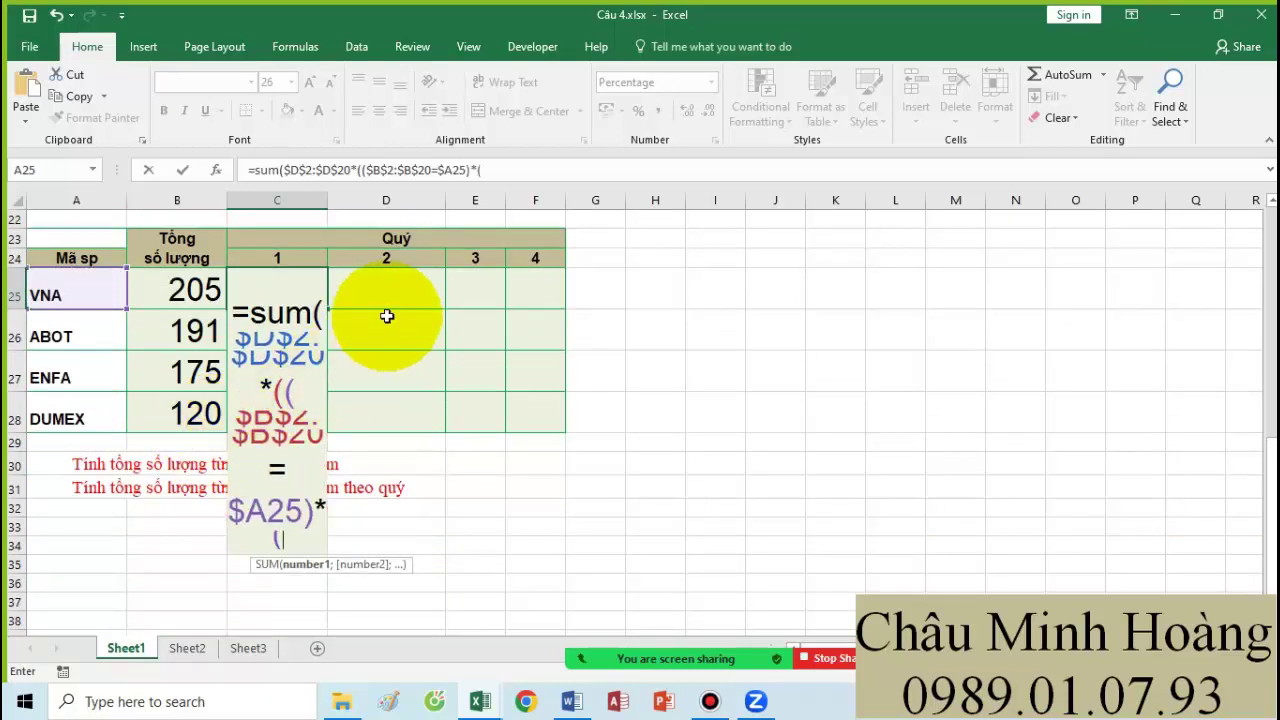
{"action": "left_click", "coordinate": [510, 170]}
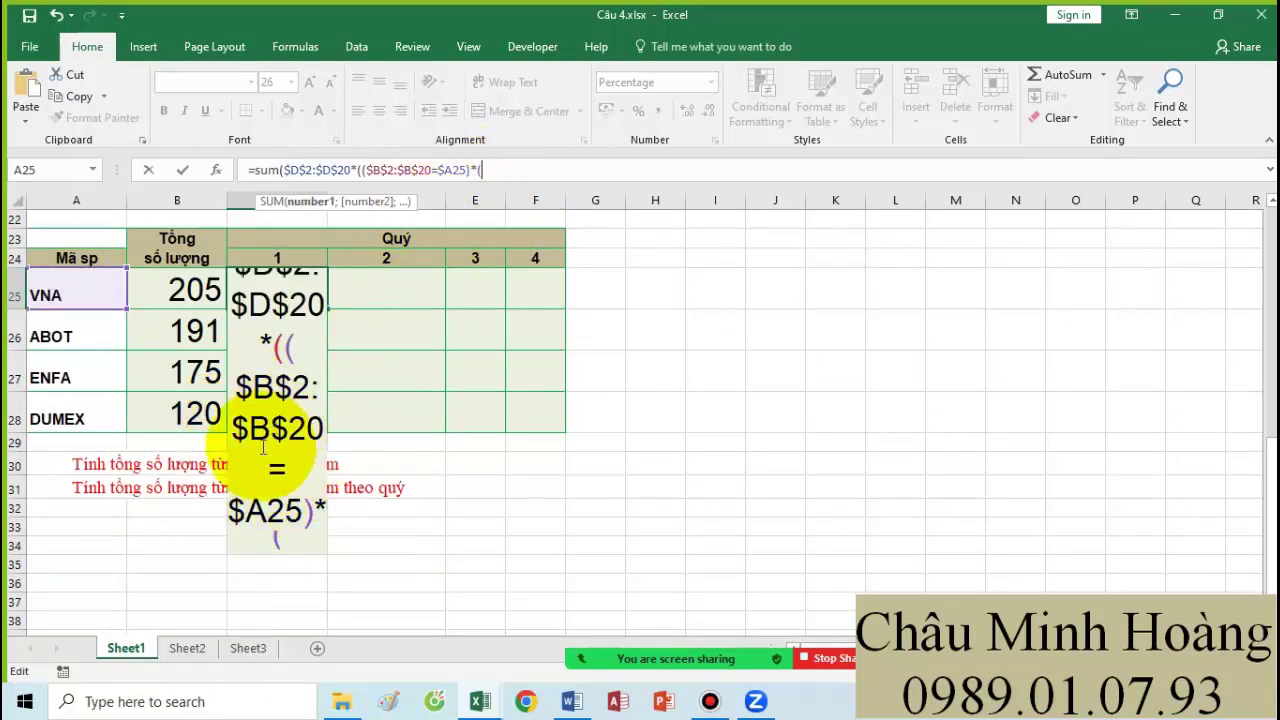
{"action": "scroll", "coordinate": [257, 414], "scroll_direction": "up", "scroll_amount": 2}
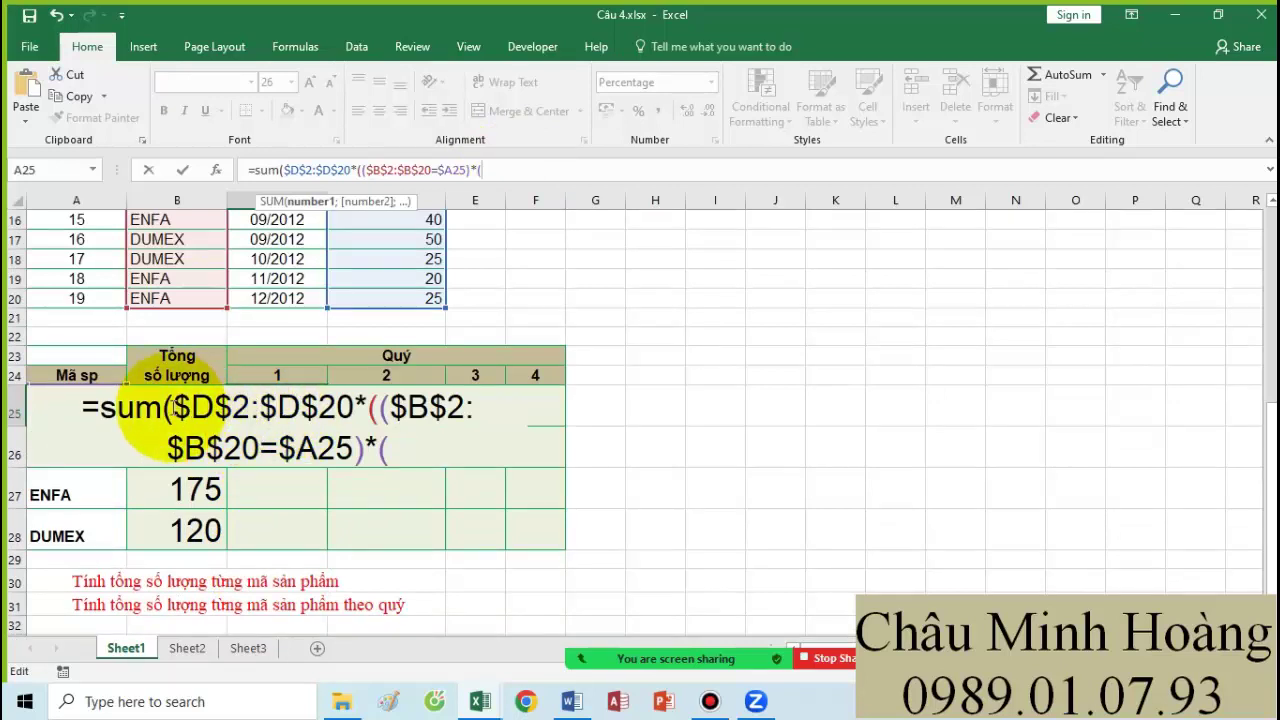
{"action": "left_click_drag", "start_coordinate": [172, 407], "coordinate": [352, 445]}
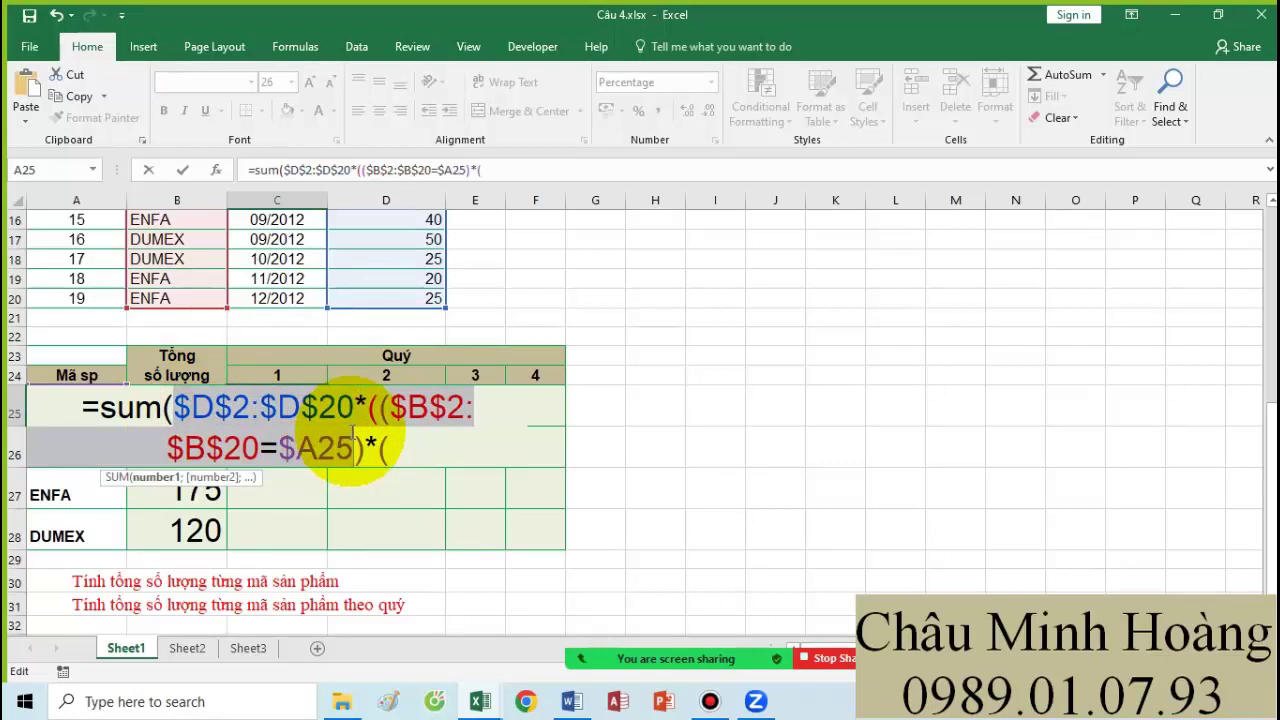
{"action": "left_click", "coordinate": [440, 446]}
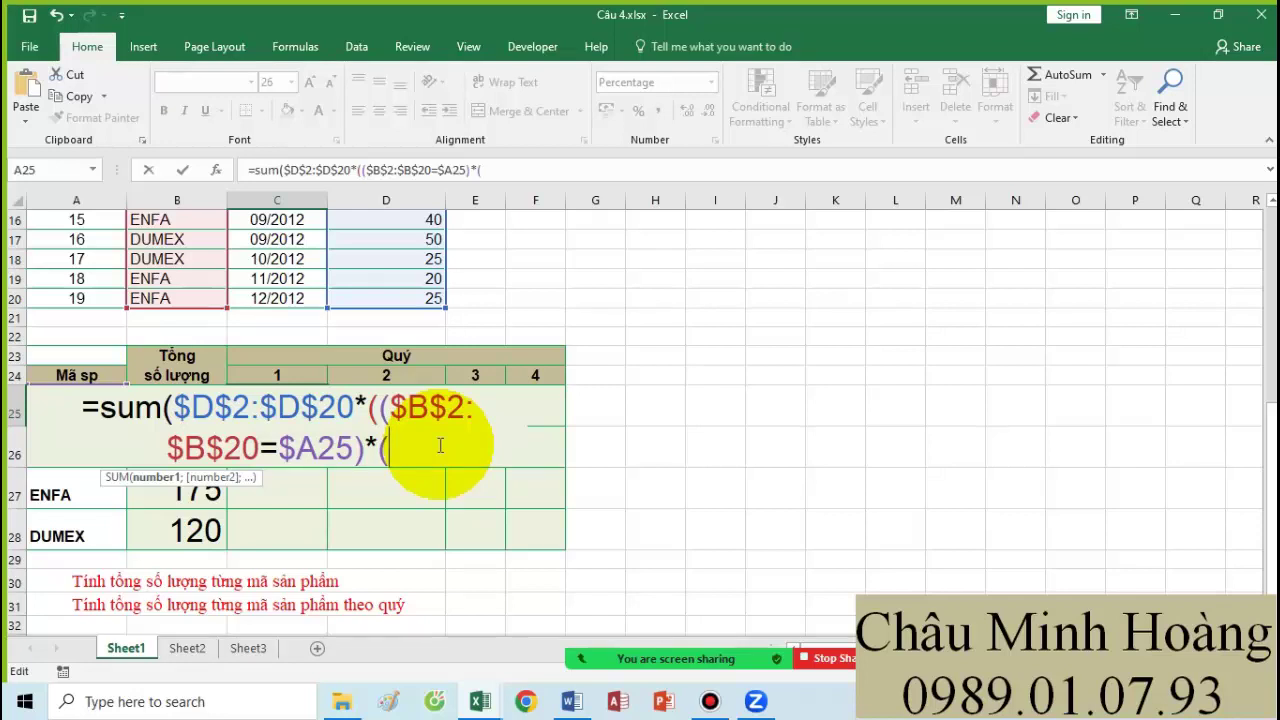
- Begin the quarter condition in C25 with INT((MONTH( and the absolute sale date range $C$2:$C$20
{"action": "type", "text": "int((mont"}
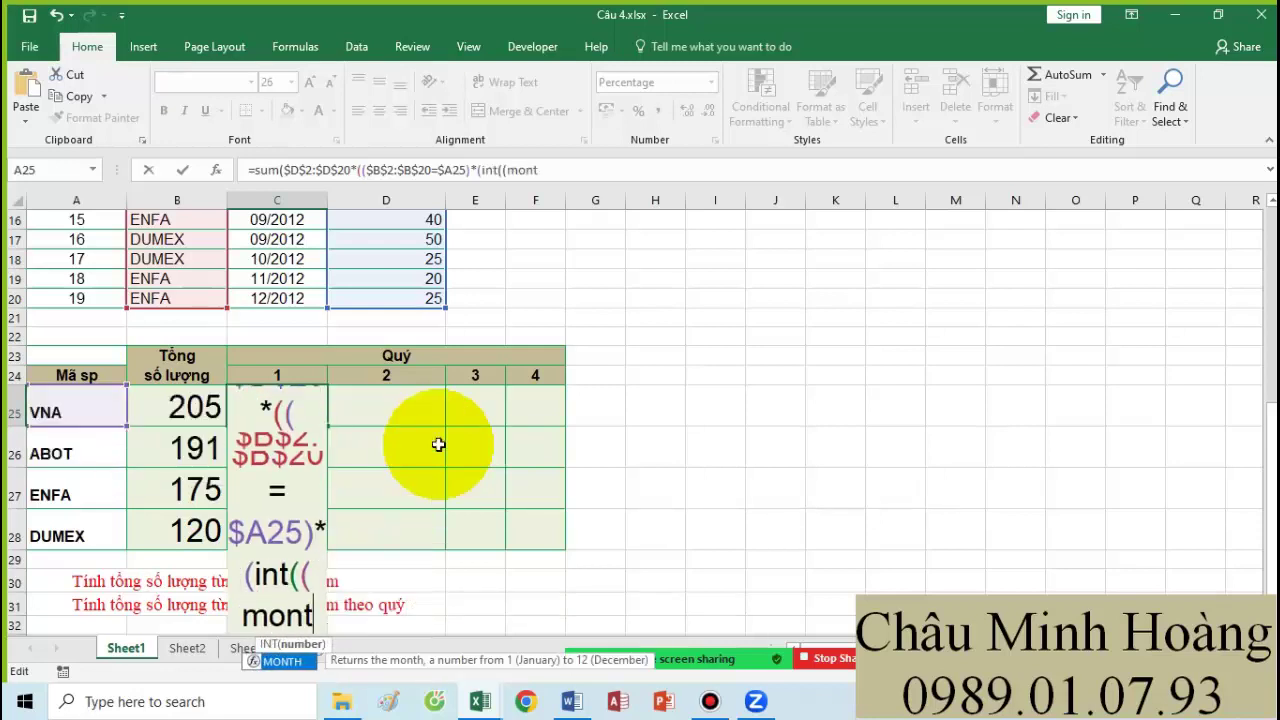
{"action": "key", "text": "Tab"}
{"action": "scroll", "coordinate": [294, 434], "scroll_direction": "up", "scroll_amount": 5}
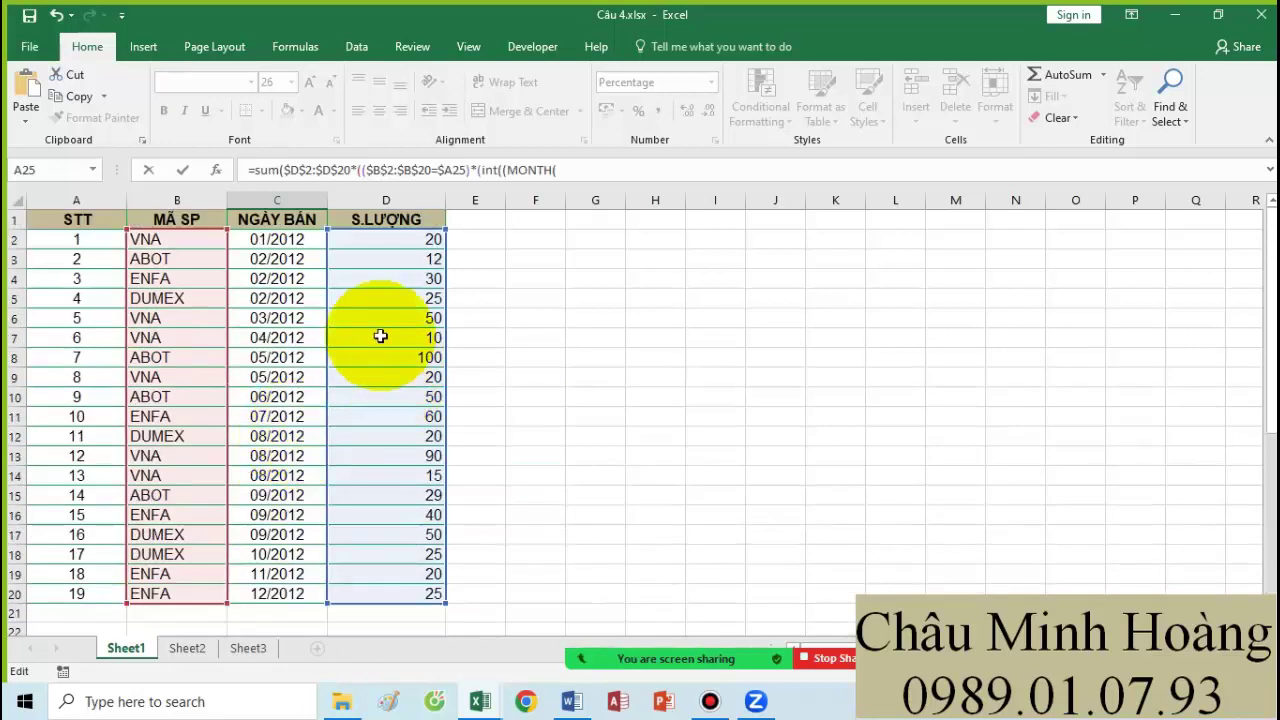
{"action": "left_click_drag", "start_coordinate": [304, 245], "coordinate": [276, 417]}
{"action": "scroll", "coordinate": [306, 246], "scroll_direction": "down", "scroll_amount": 3}
{"action": "key", "text": "F4"}
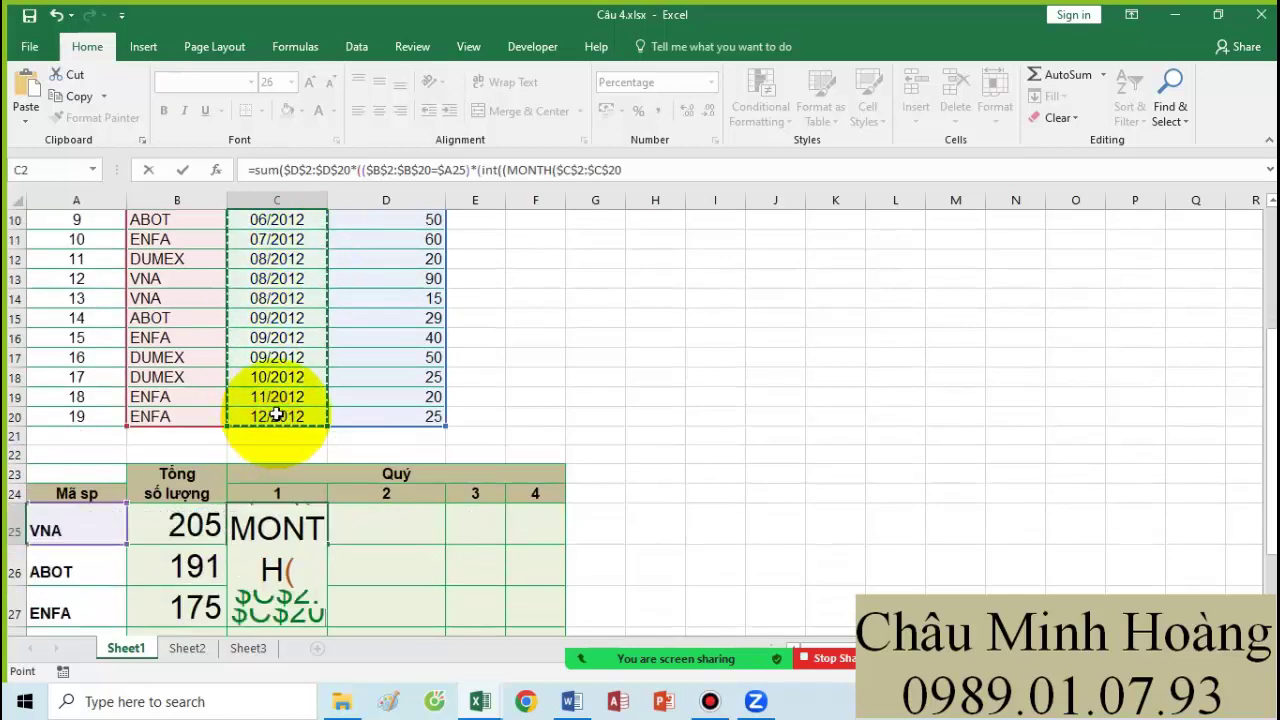
- Finish the quarter condition with )-1)/3)+1=C$24, close the brackets, and enter C25 as an array formula
{"action": "type", "text": ")-"}
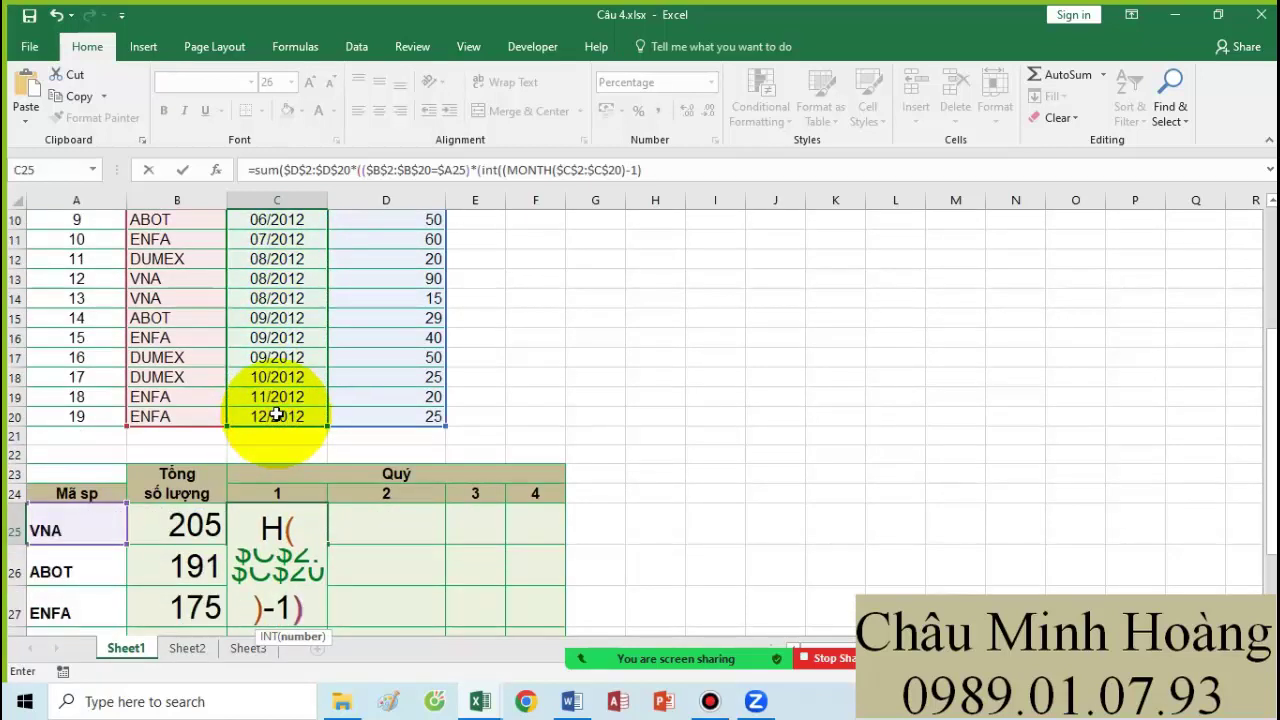
{"action": "type", "text": "1)/3"}
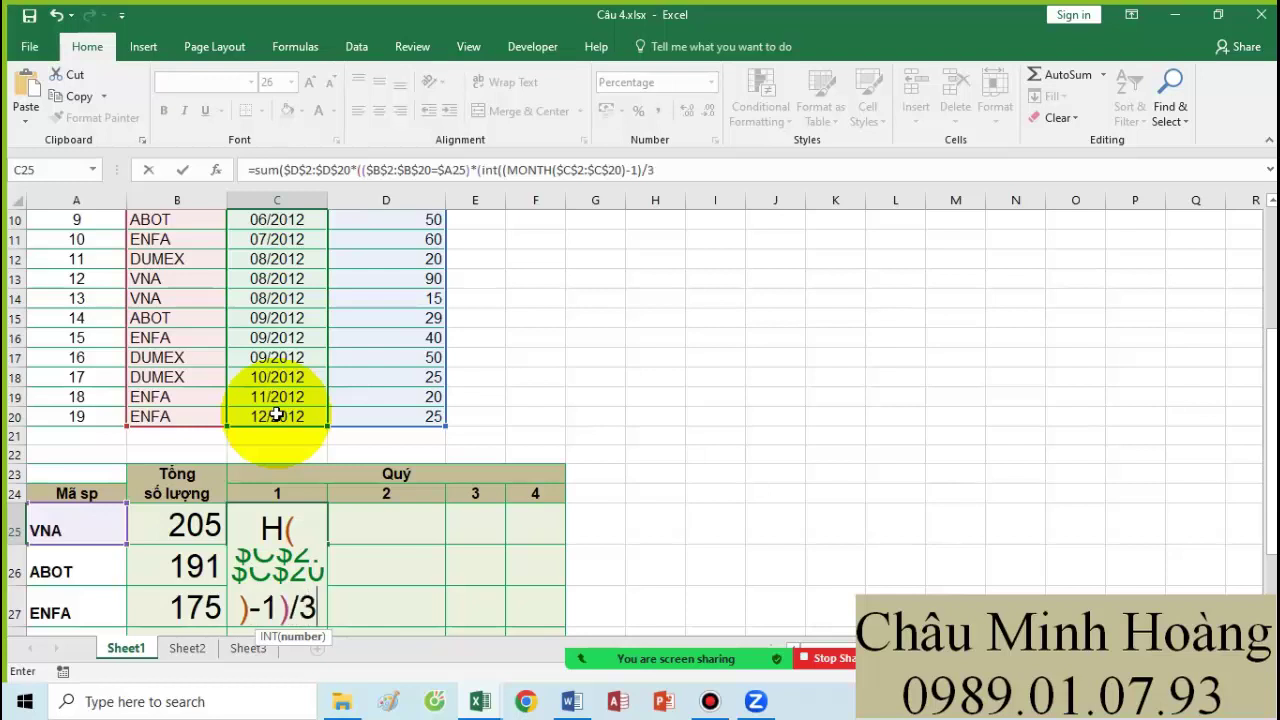
{"action": "type", "text": ")+1"}
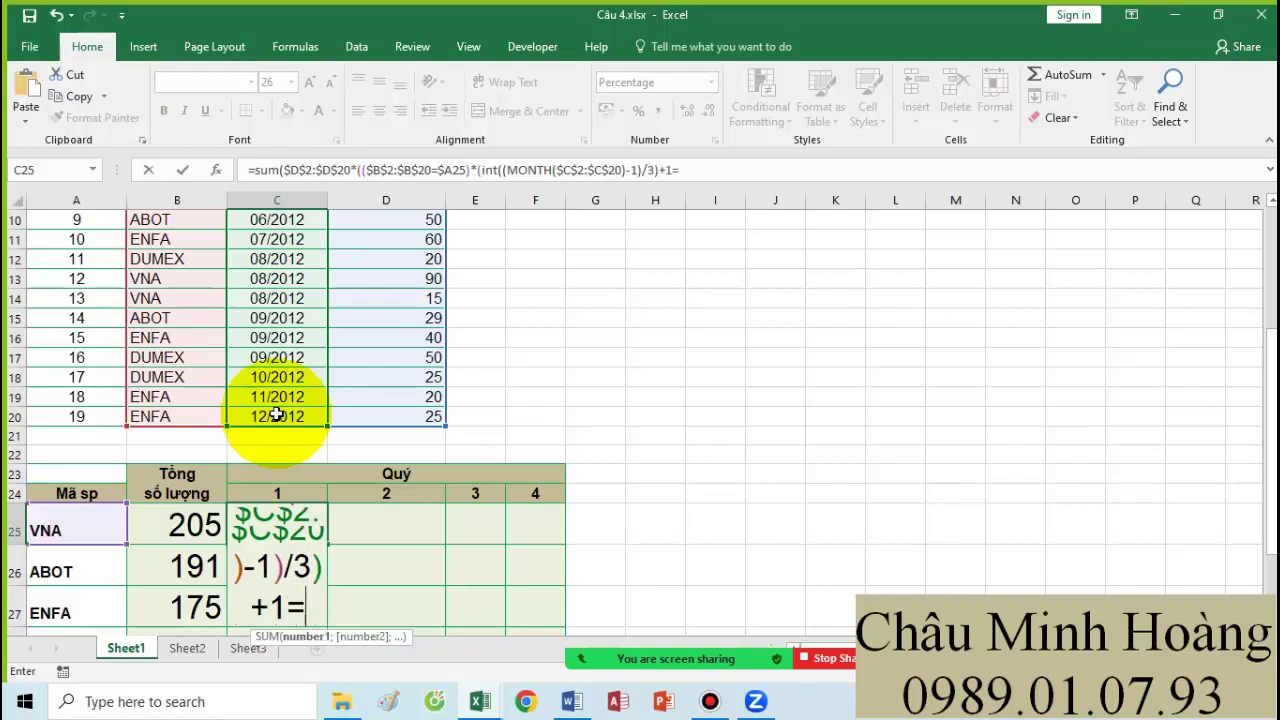
{"action": "type", "text": "="}
{"action": "left_click", "coordinate": [250, 491]}
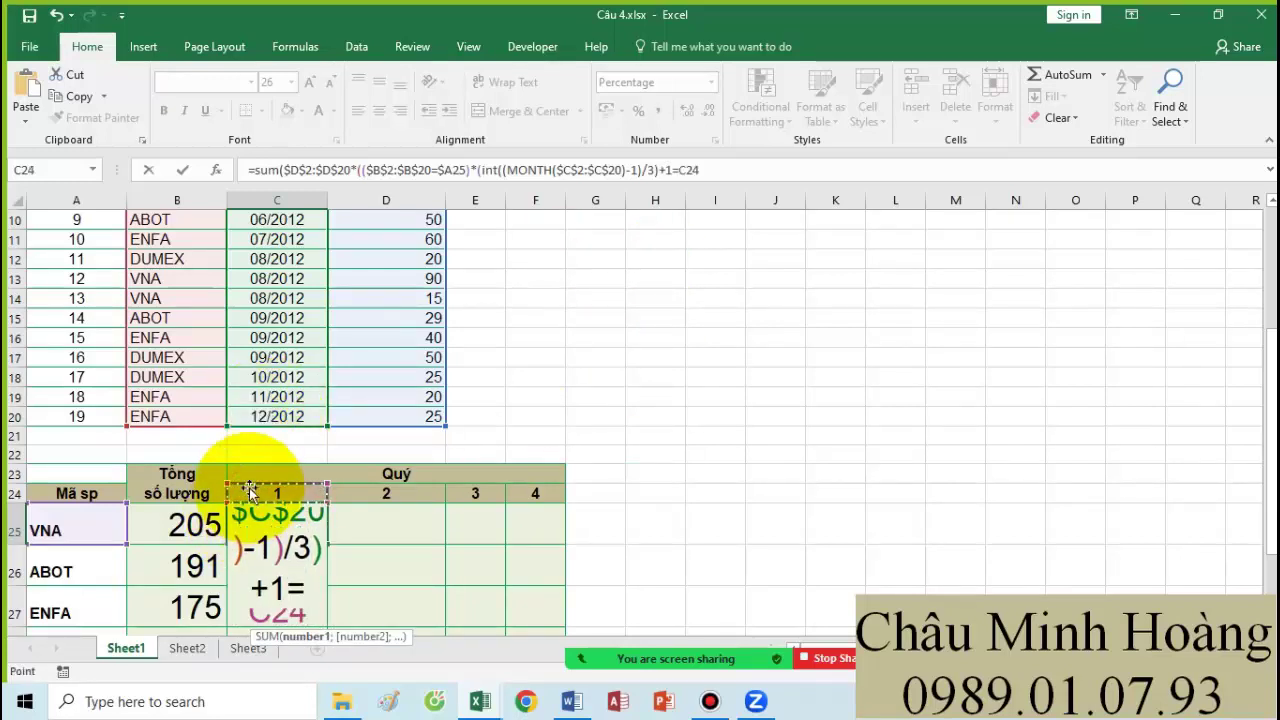
{"action": "key", "text": "F4"}
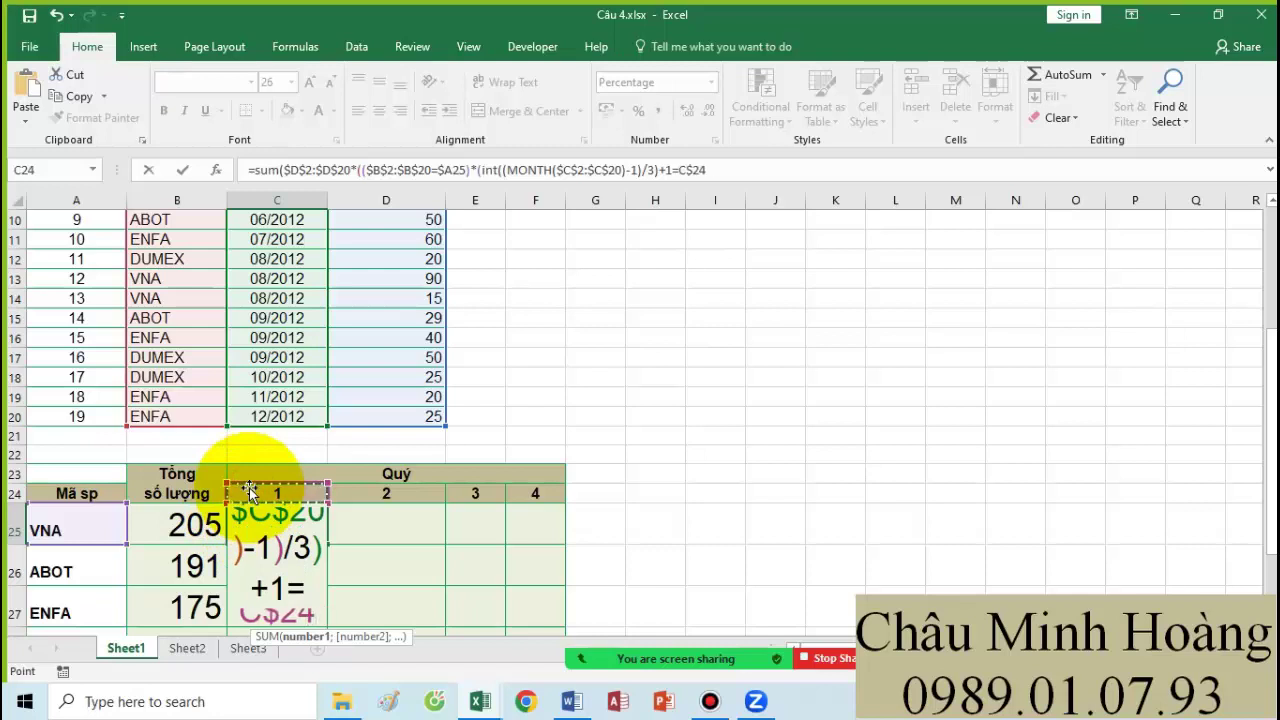
{"action": "type", "text": "))"}
{"action": "key", "text": "ctrl+shift+Return"}
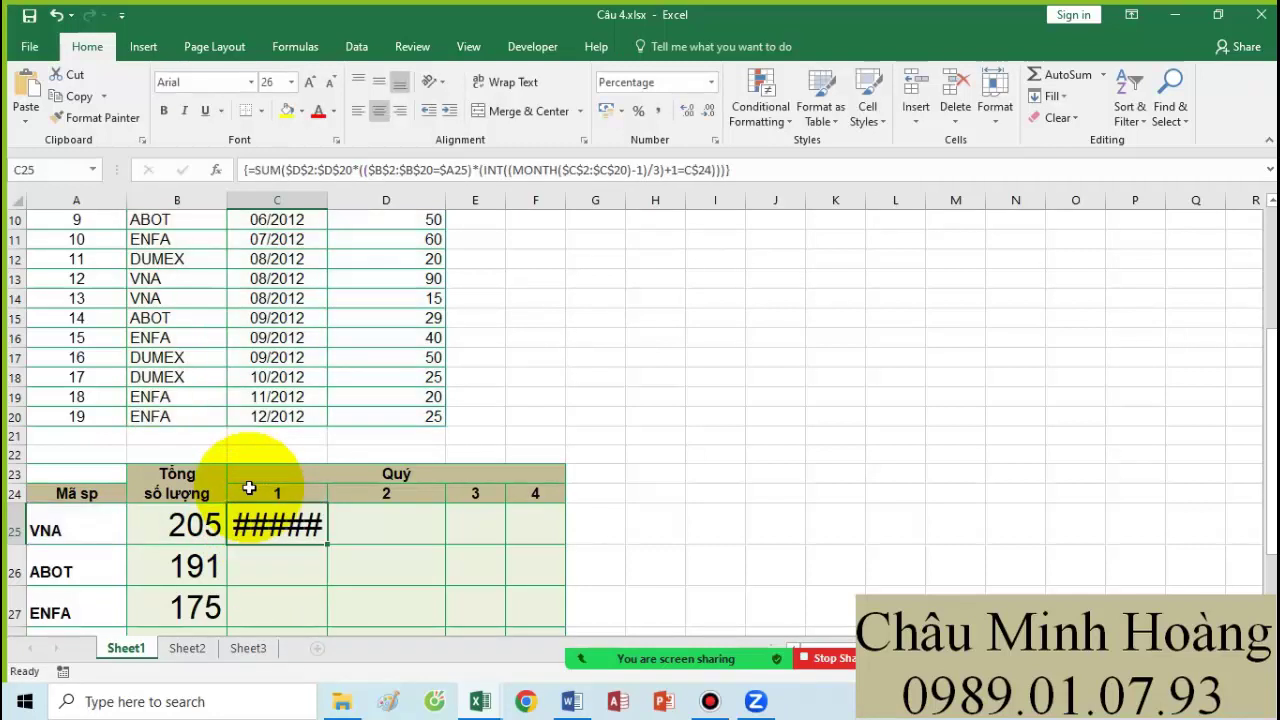
- Widen column C and set the number format of C25 to General
{"action": "left_click_drag", "start_coordinate": [327, 200], "coordinate": [406, 200]}
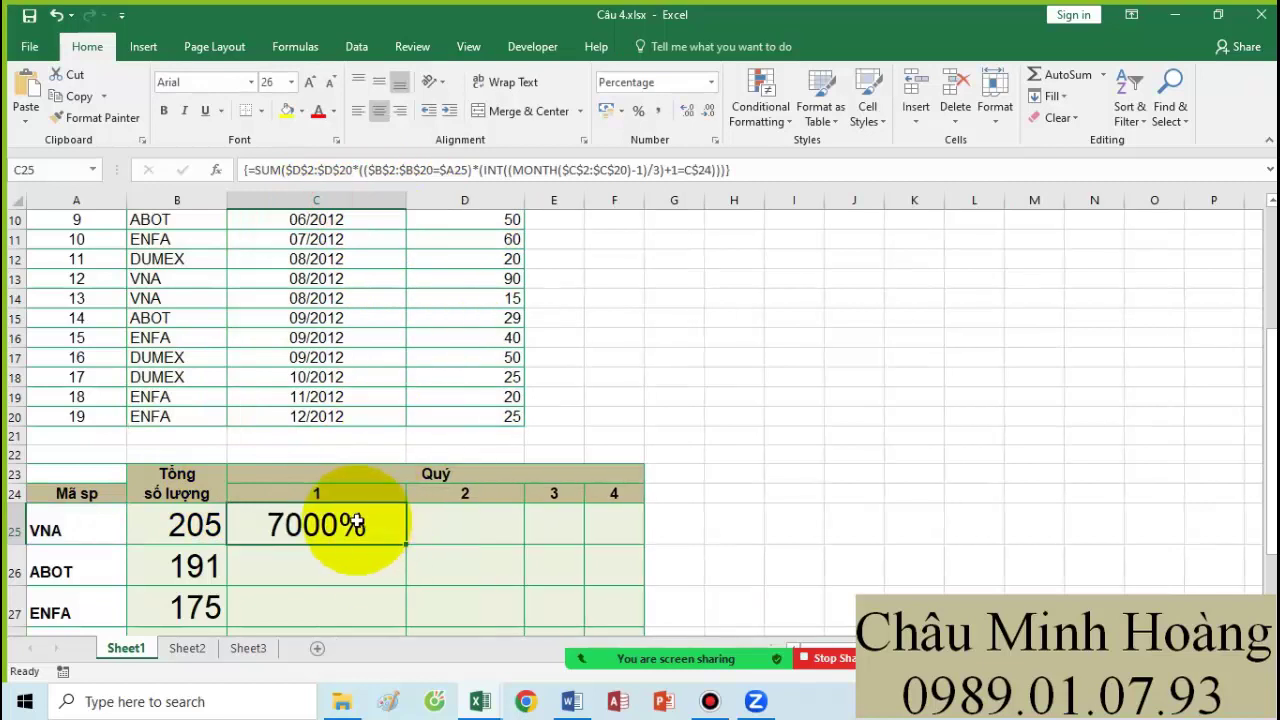
{"action": "left_click", "coordinate": [711, 82]}
{"action": "left_click", "coordinate": [698, 130]}
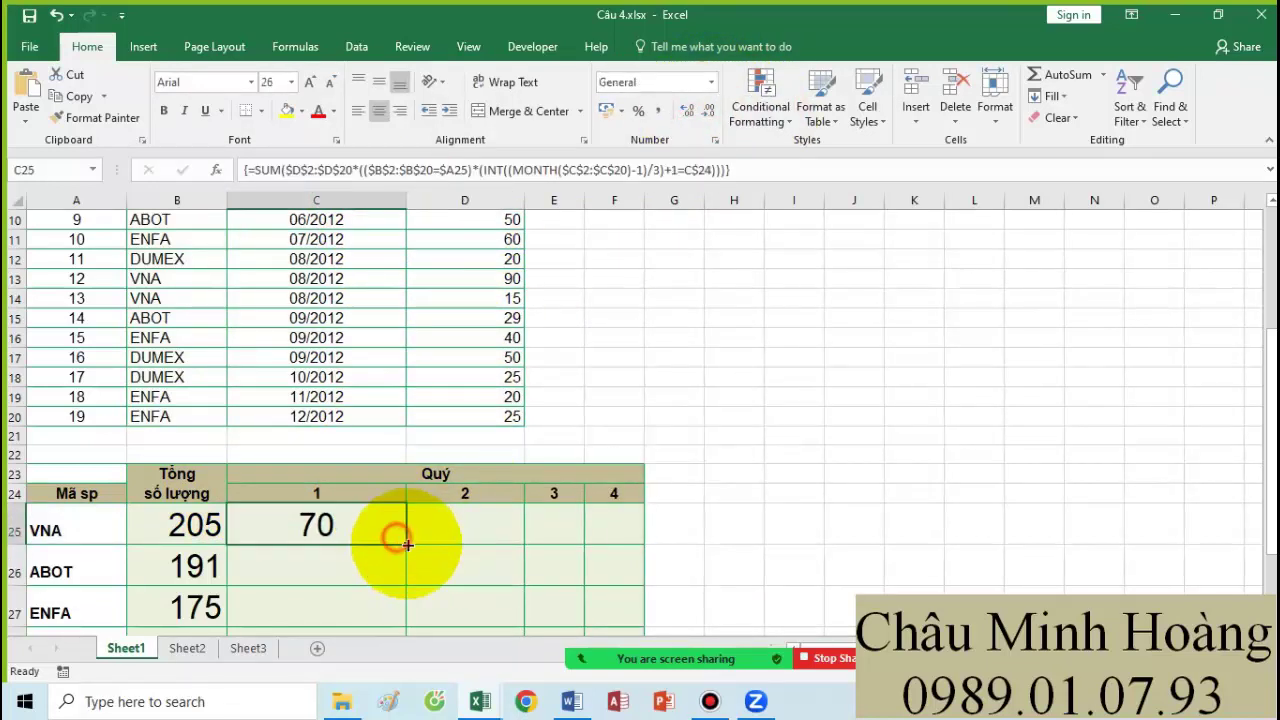
- Fill the C25 array formula across to F25 and down to row 28
{"action": "left_click_drag", "start_coordinate": [407, 544], "coordinate": [643, 534]}
{"action": "scroll", "coordinate": [643, 534], "scroll_direction": "down", "scroll_amount": 2}
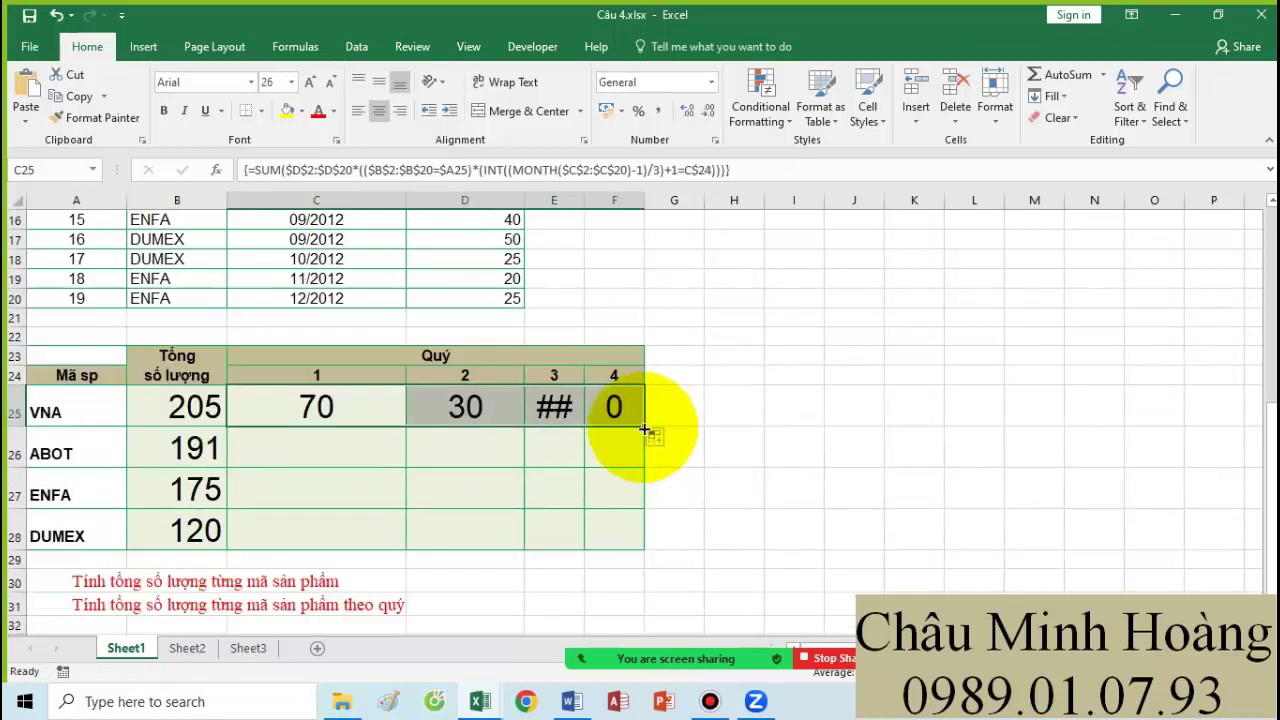
{"action": "left_click_drag", "start_coordinate": [645, 430], "coordinate": [615, 536]}
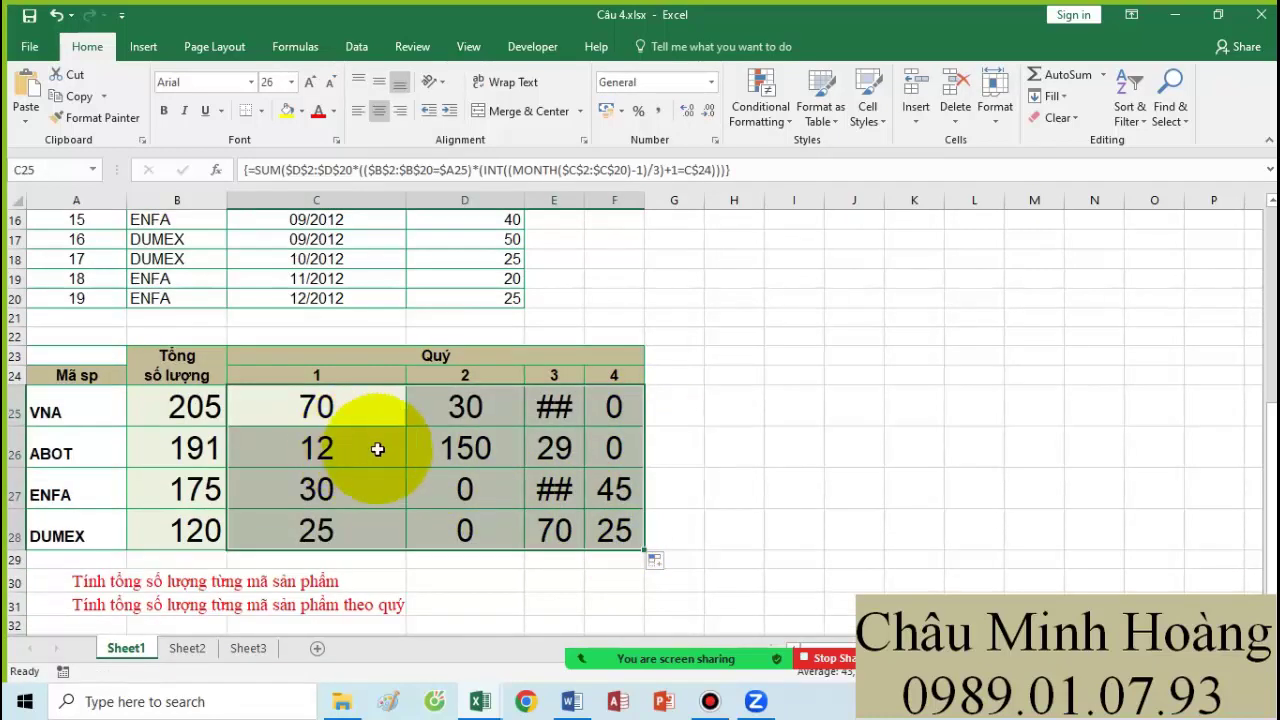
- Copy the C25 formula text without its equals sign and paste it below the Câu 4 answer in Word
{"action": "double_click", "coordinate": [330, 410]}
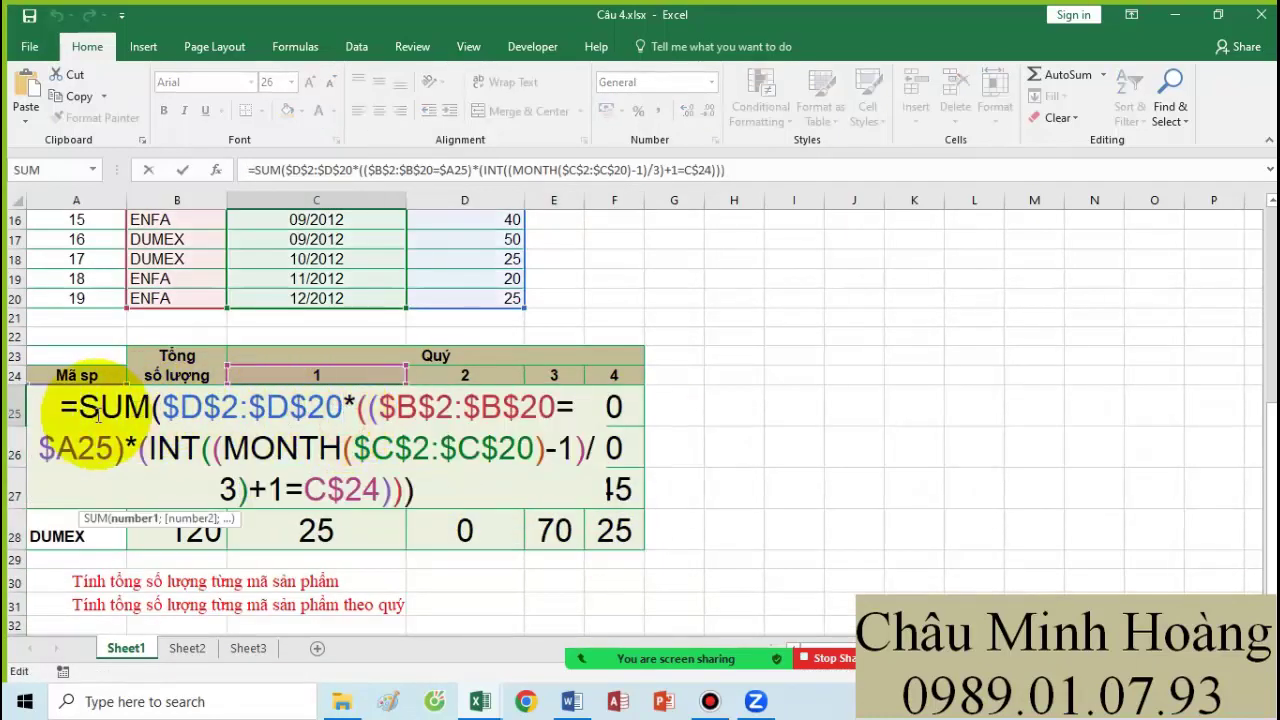
{"action": "left_click_drag", "start_coordinate": [55, 405], "coordinate": [421, 487]}
{"action": "key", "text": "ctrl+c"}
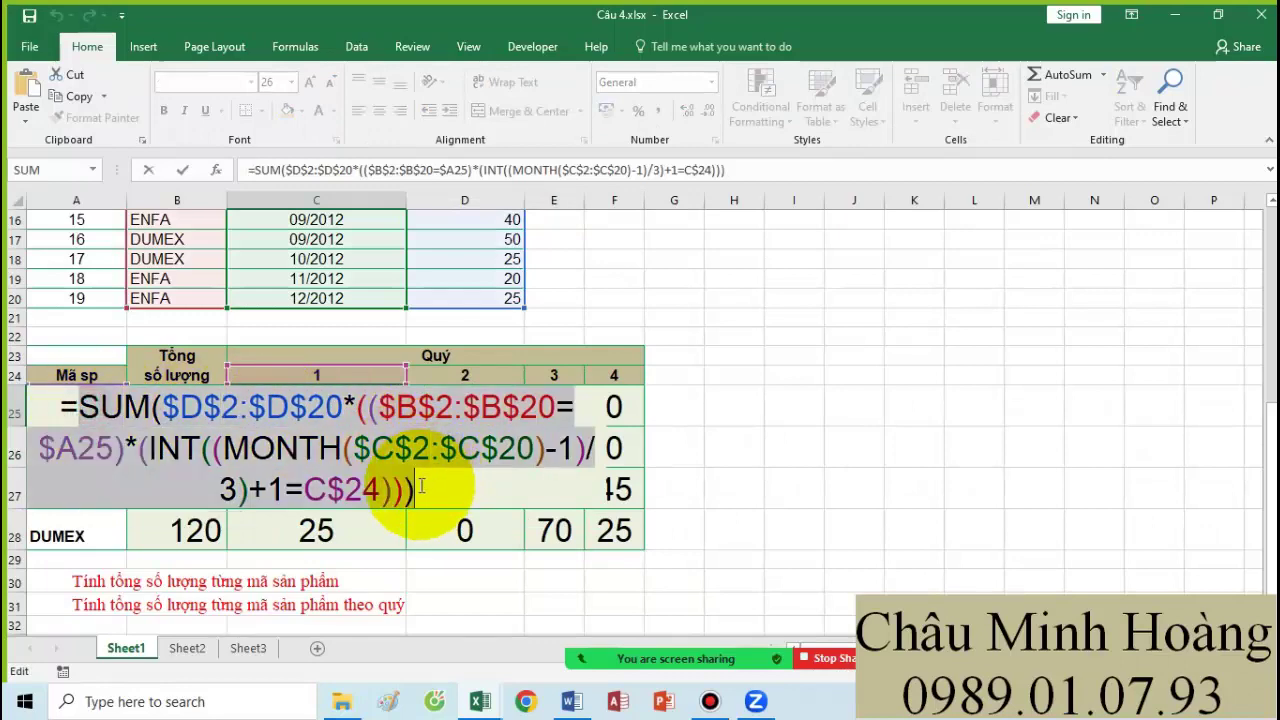
{"action": "key", "text": "ctrl+shift+Return"}
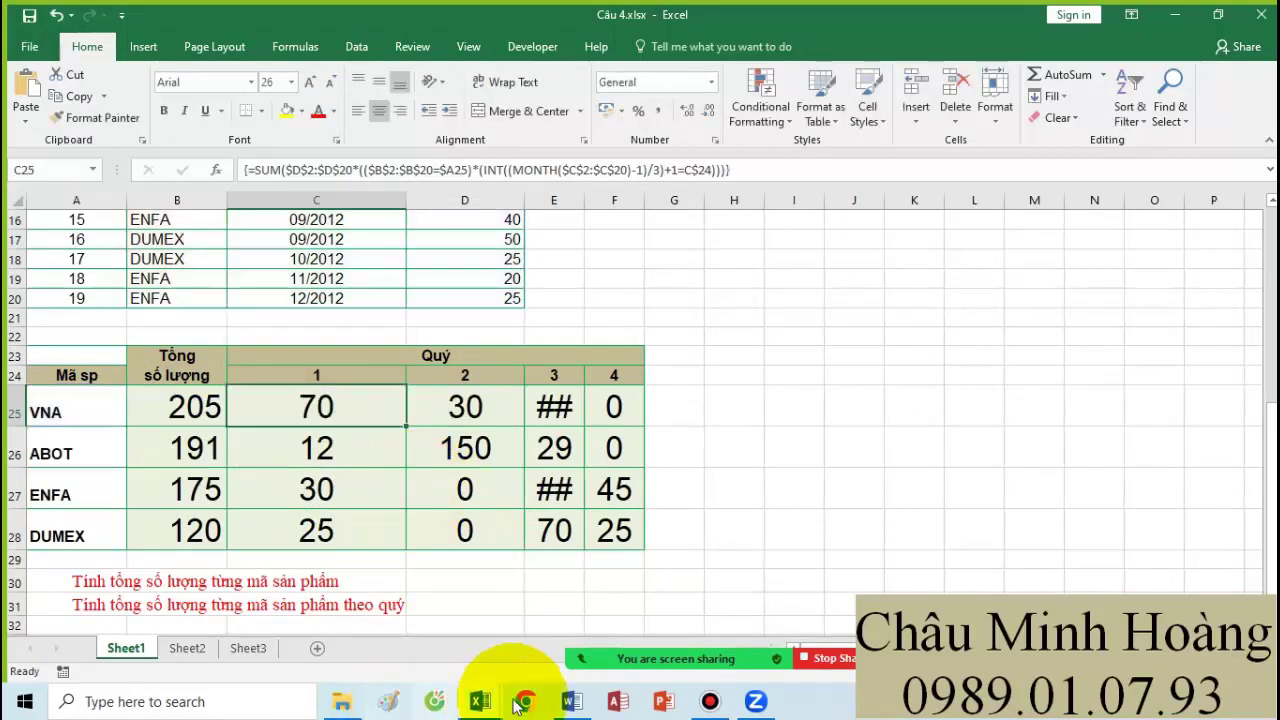
{"action": "left_click", "coordinate": [571, 702]}
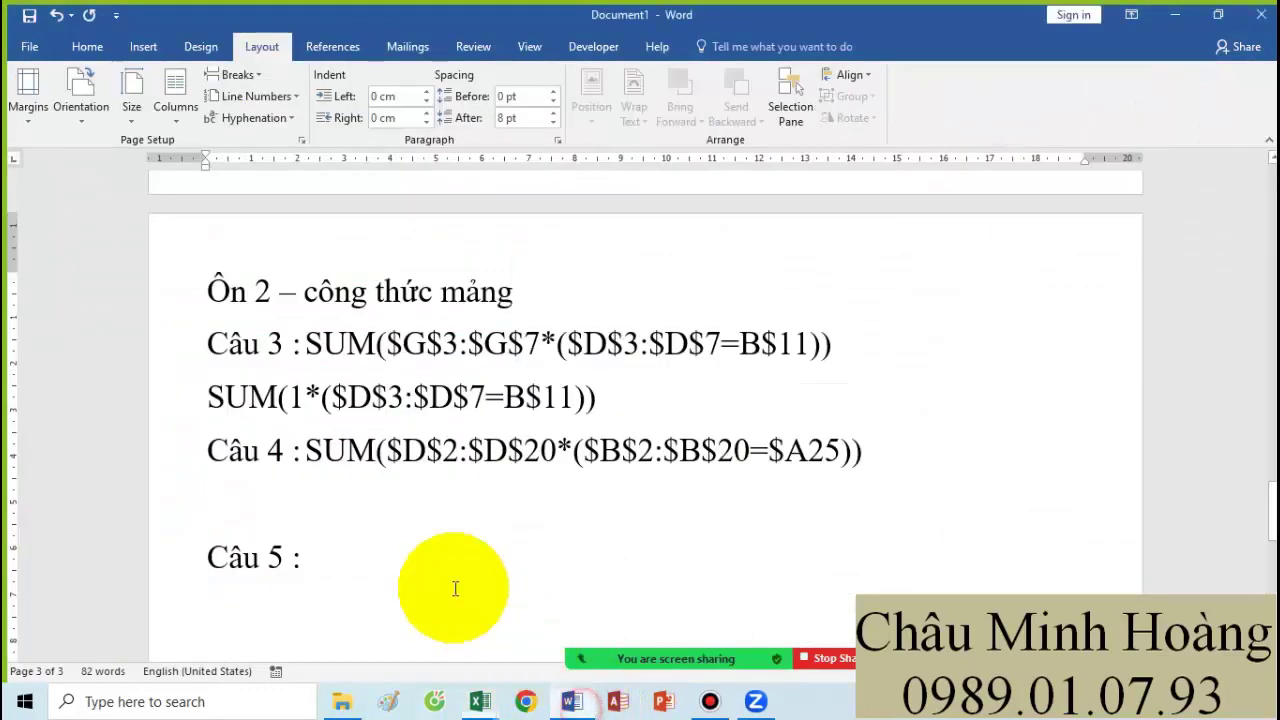
{"action": "key", "text": "ctrl+v"}
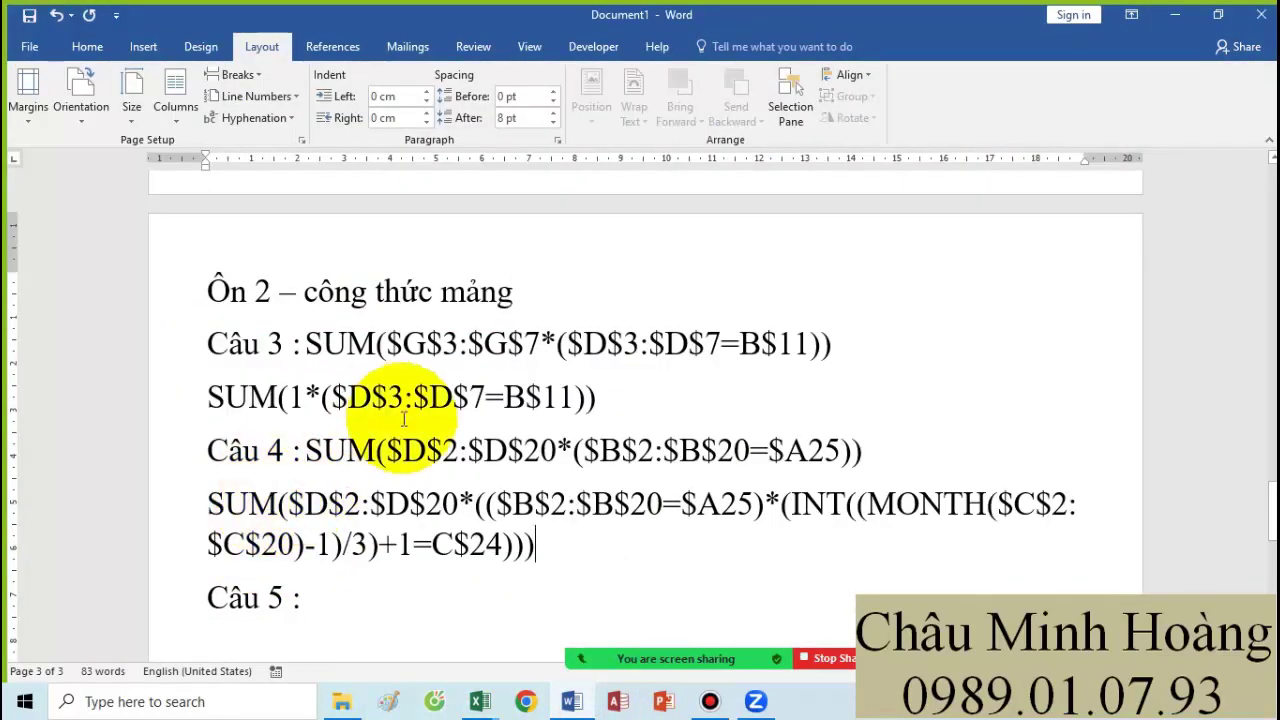
- Highlight =$A25 and C$24 in yellow in the pasted Câu 4 quarter formula
{"action": "left_click_drag", "start_coordinate": [662, 504], "coordinate": [752, 506]}
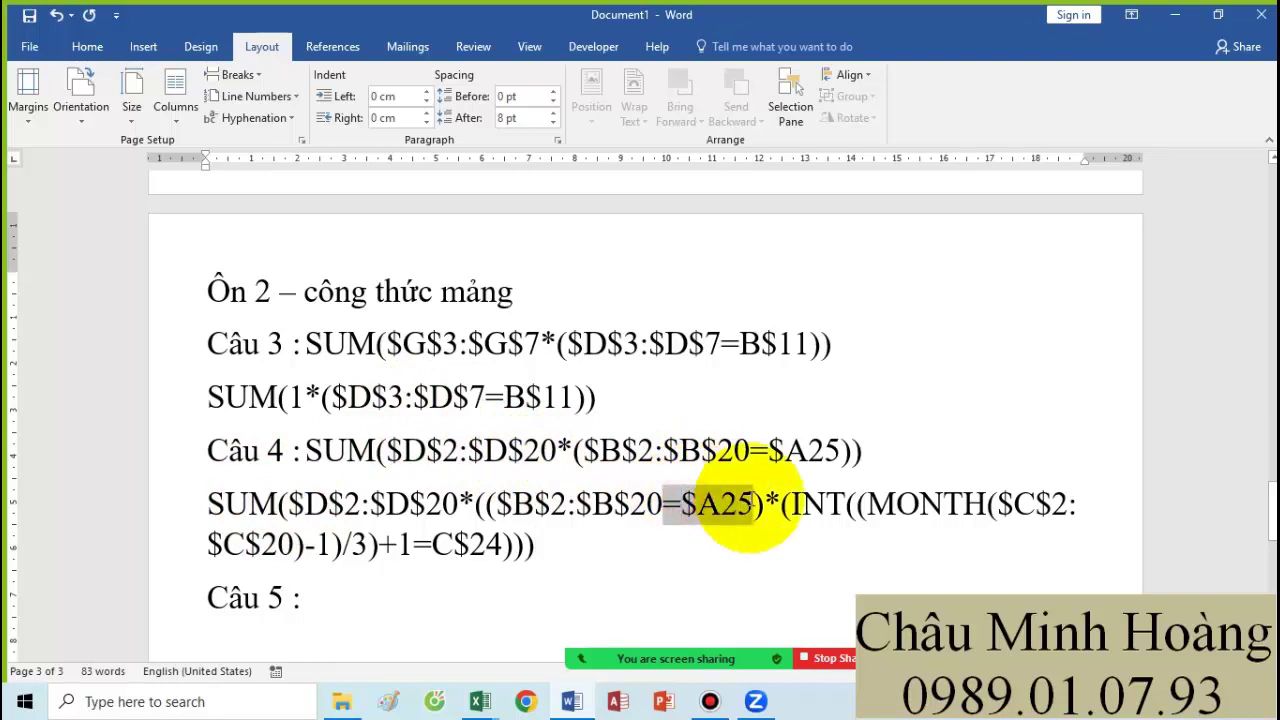
{"action": "left_click", "coordinate": [84, 47]}
{"action": "left_click", "coordinate": [338, 110]}
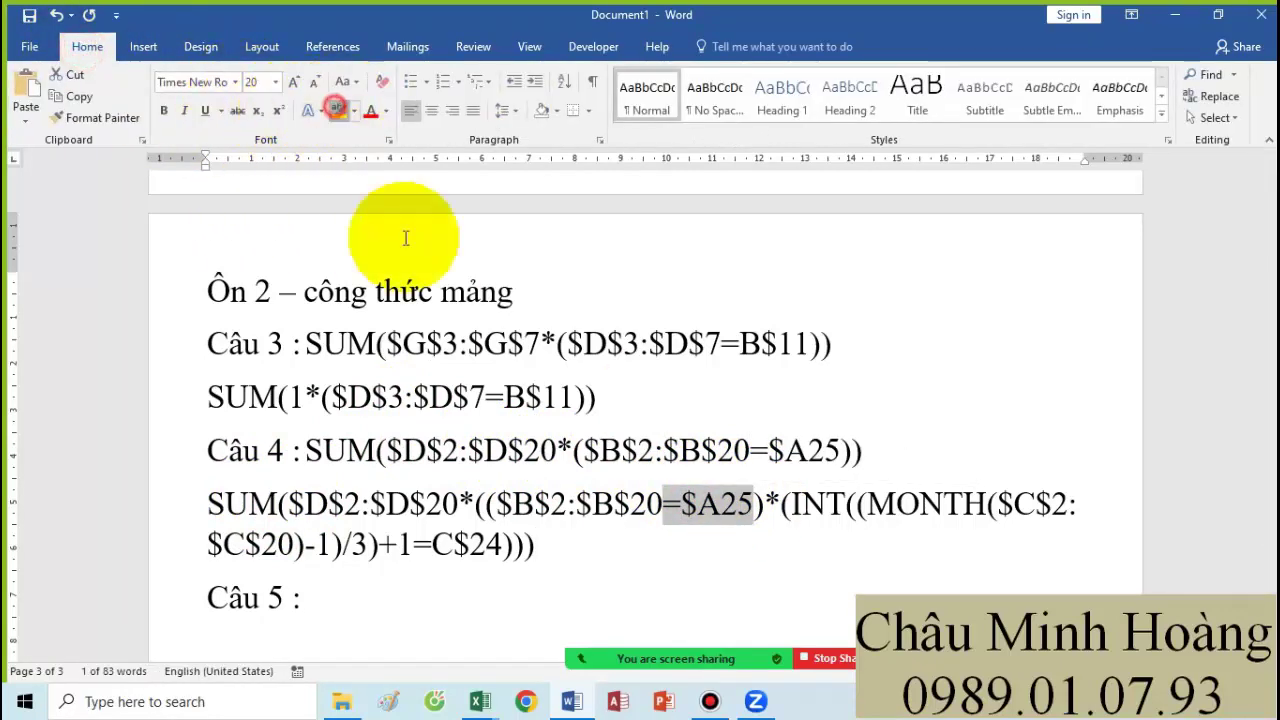
{"action": "left_click_drag", "start_coordinate": [500, 541], "coordinate": [432, 543]}
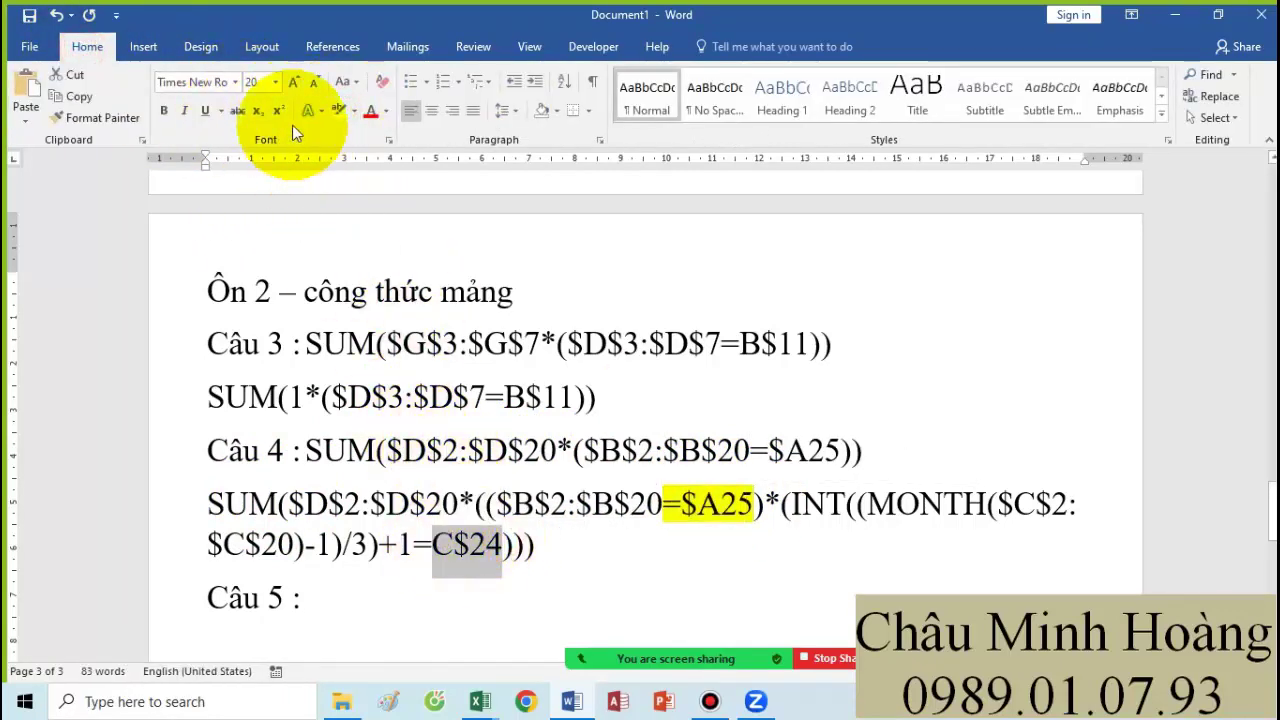
{"action": "left_click", "coordinate": [338, 110]}
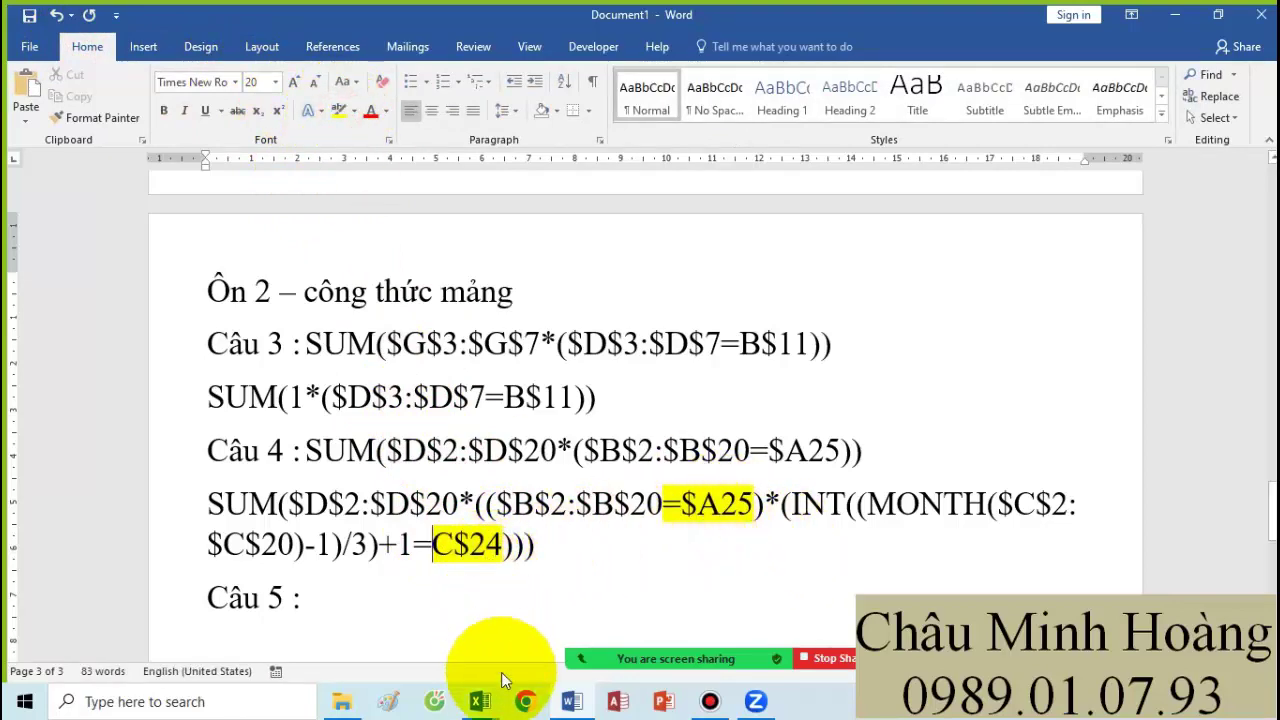
- Switch to Câu 5.xlsx in Excel and set the font size of C17, the tháng 10 cell for BM, to 26
{"action": "mouse_move", "coordinate": [480, 690]}
{"action": "left_click", "coordinate": [612, 648]}
{"action": "scroll", "coordinate": [470, 470], "scroll_direction": "down", "scroll_amount": 2}
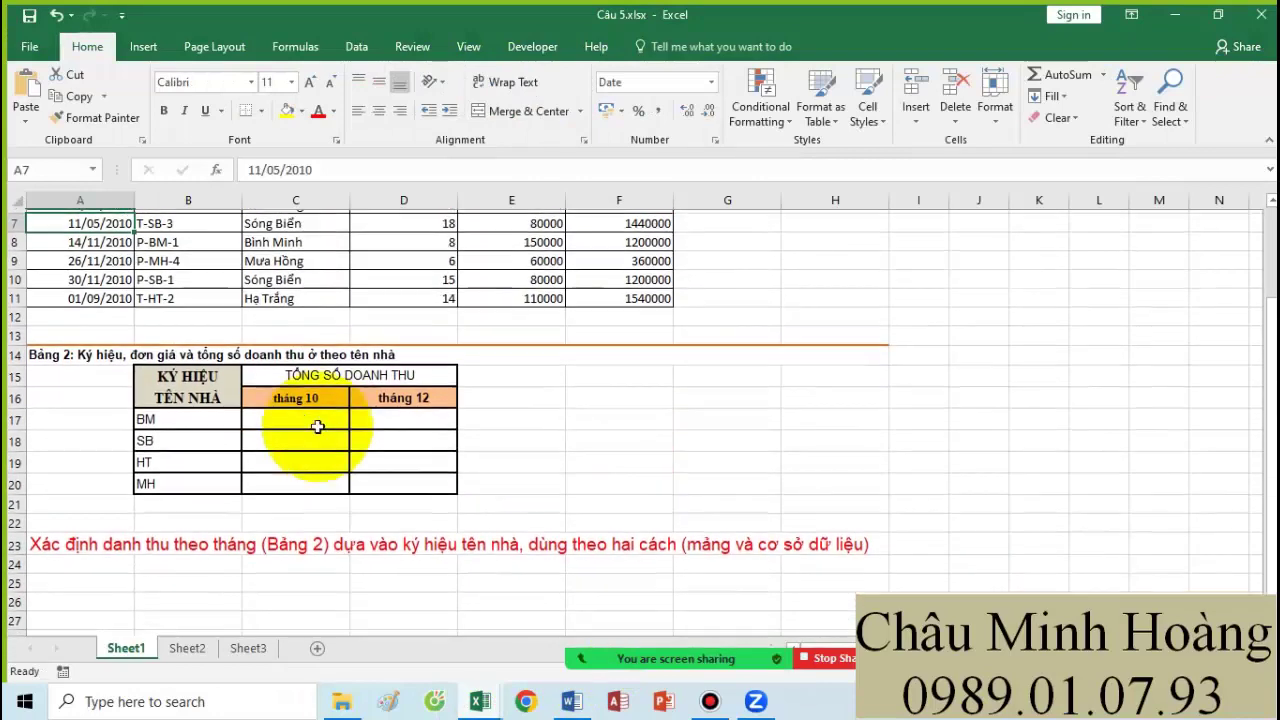
{"action": "left_click", "coordinate": [296, 415]}
{"action": "left_click", "coordinate": [291, 82]}
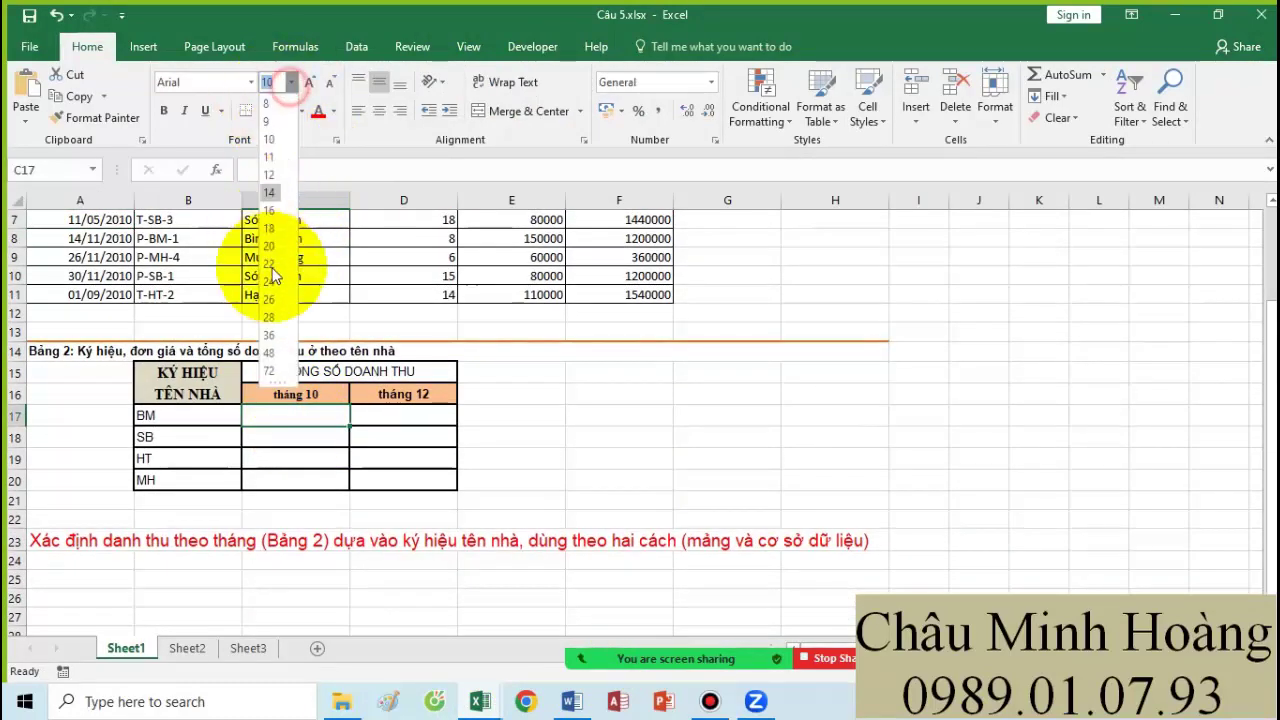
{"action": "left_click", "coordinate": [280, 287]}
- Write "thiếu thì thêm cho đủ, dư thì cắt vừa" after "Câu 5 :" in Word and return to Câu 5.xlsx in Excel
{"action": "left_click", "coordinate": [571, 701]}
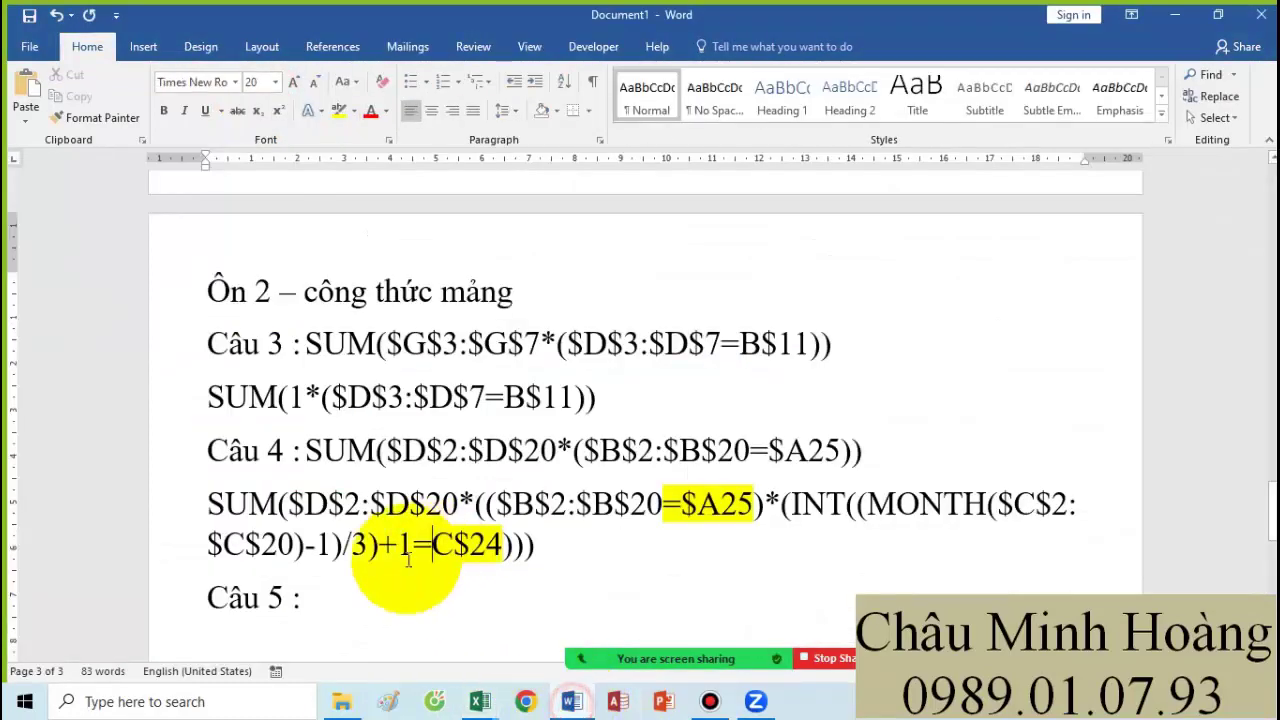
{"action": "left_click", "coordinate": [317, 598]}
{"action": "scroll", "coordinate": [334, 590], "scroll_direction": "down", "scroll_amount": 1}
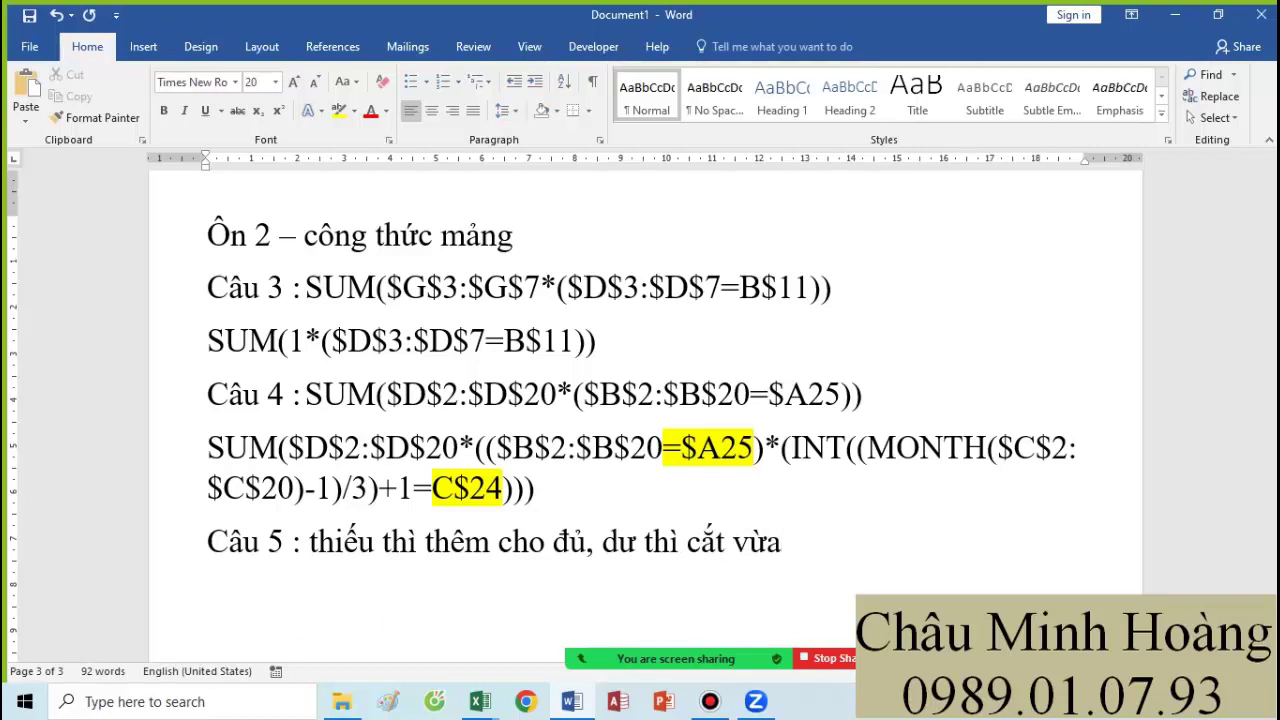
{"action": "scroll", "coordinate": [332, 557], "scroll_direction": "down", "scroll_amount": 1}
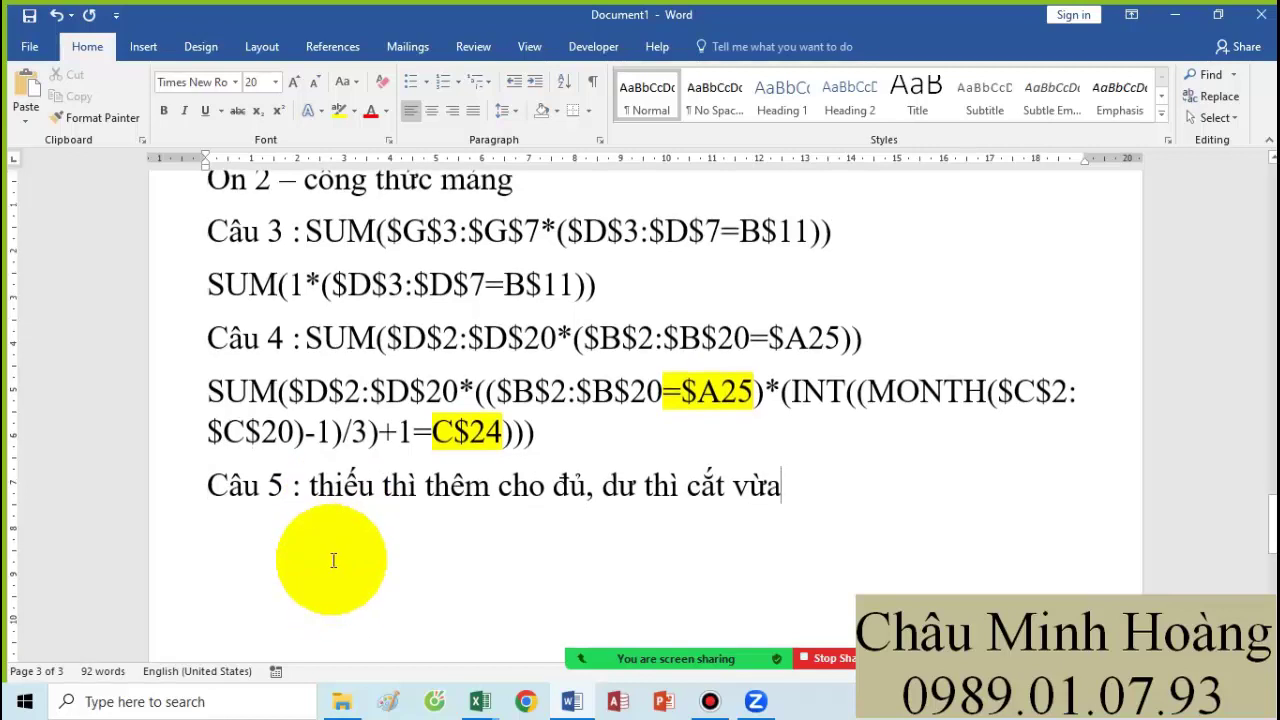
{"action": "left_click", "coordinate": [478, 703]}
{"action": "left_click", "coordinate": [700, 612]}
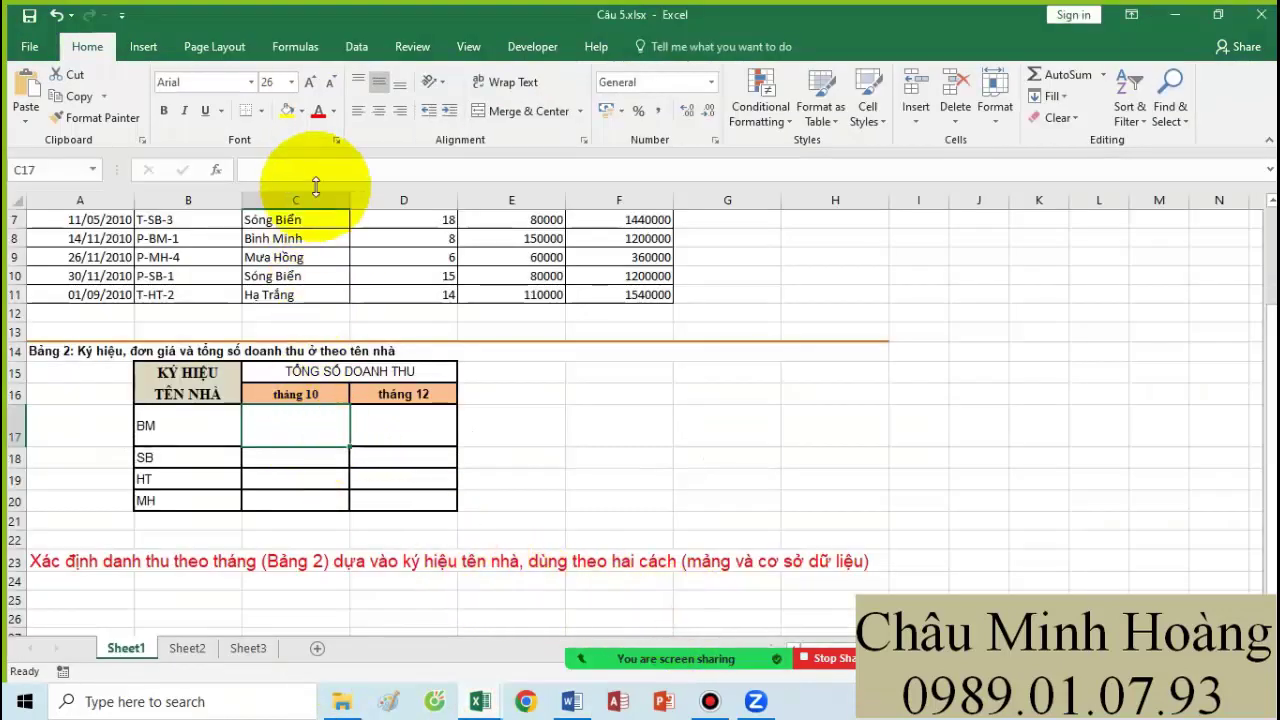
- Set the font size of C17 to 28 and compare the house codes in Bảng 2 with the room codes in B4:B11
{"action": "left_click", "coordinate": [309, 82]}
{"action": "left_click", "coordinate": [208, 427]}
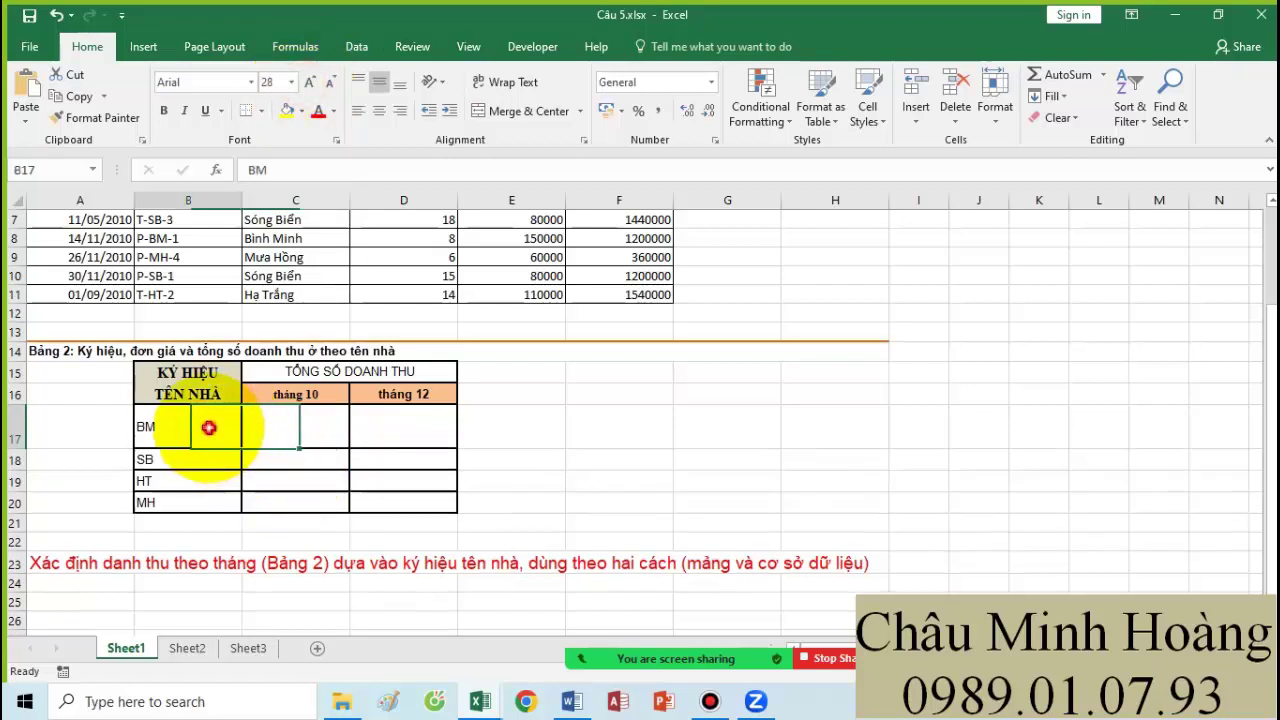
{"action": "left_click_drag", "start_coordinate": [208, 427], "coordinate": [194, 486]}
{"action": "scroll", "coordinate": [220, 451], "scroll_direction": "up", "scroll_amount": 2}
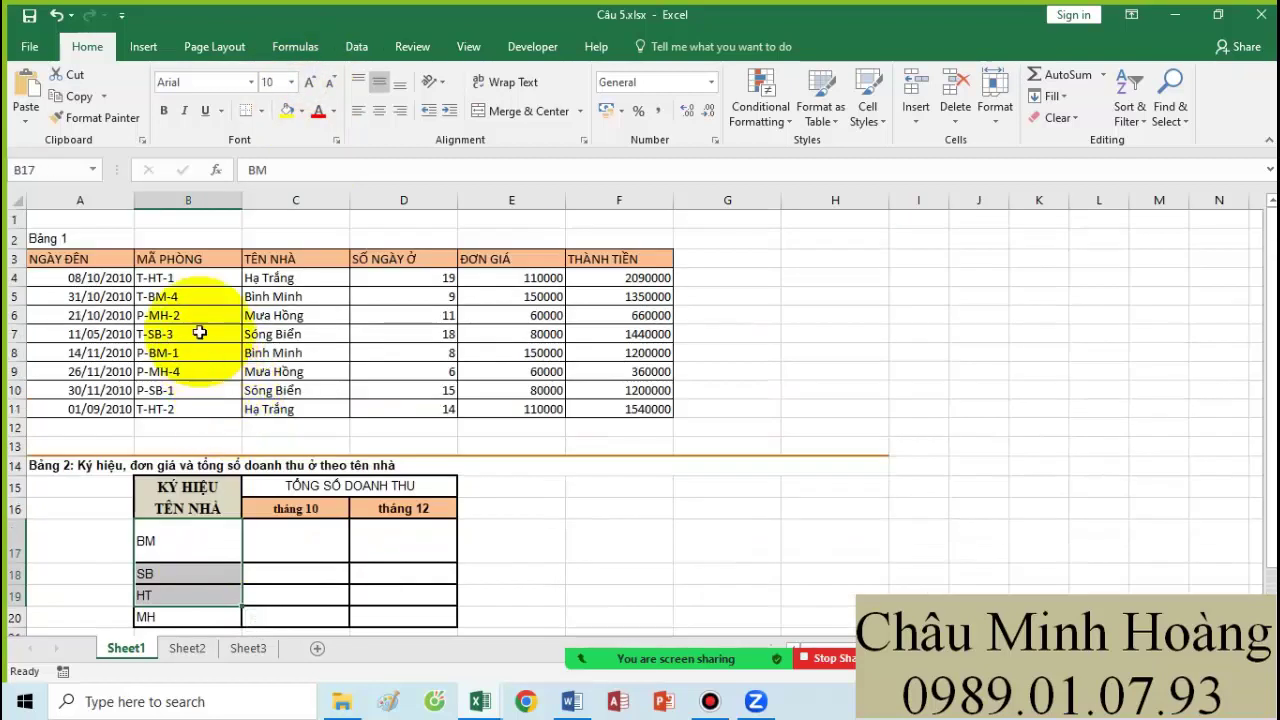
{"action": "left_click_drag", "start_coordinate": [175, 278], "coordinate": [177, 408]}
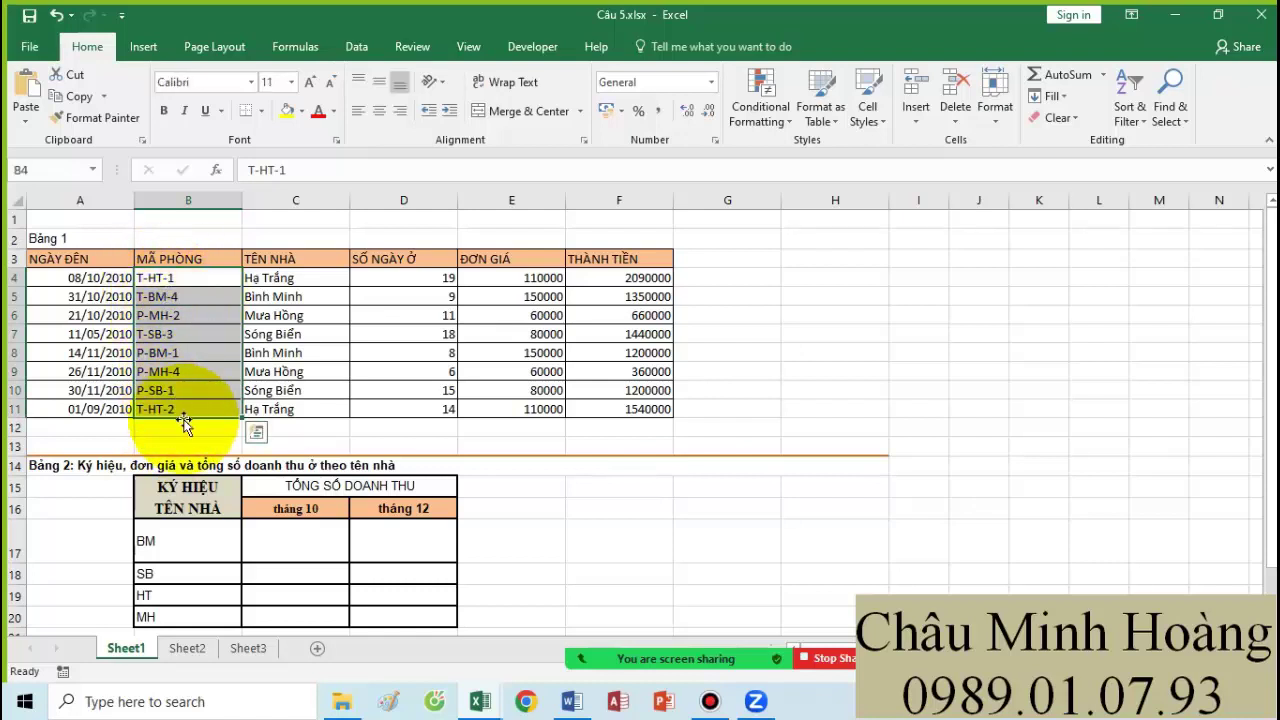
- Start a SUM formula in C17 with the absolute THÀNH TIỀN range $F$4:$F$11 multiplied by an open group of conditions
{"action": "left_click", "coordinate": [290, 551]}
{"action": "type", "text": "=sum("}
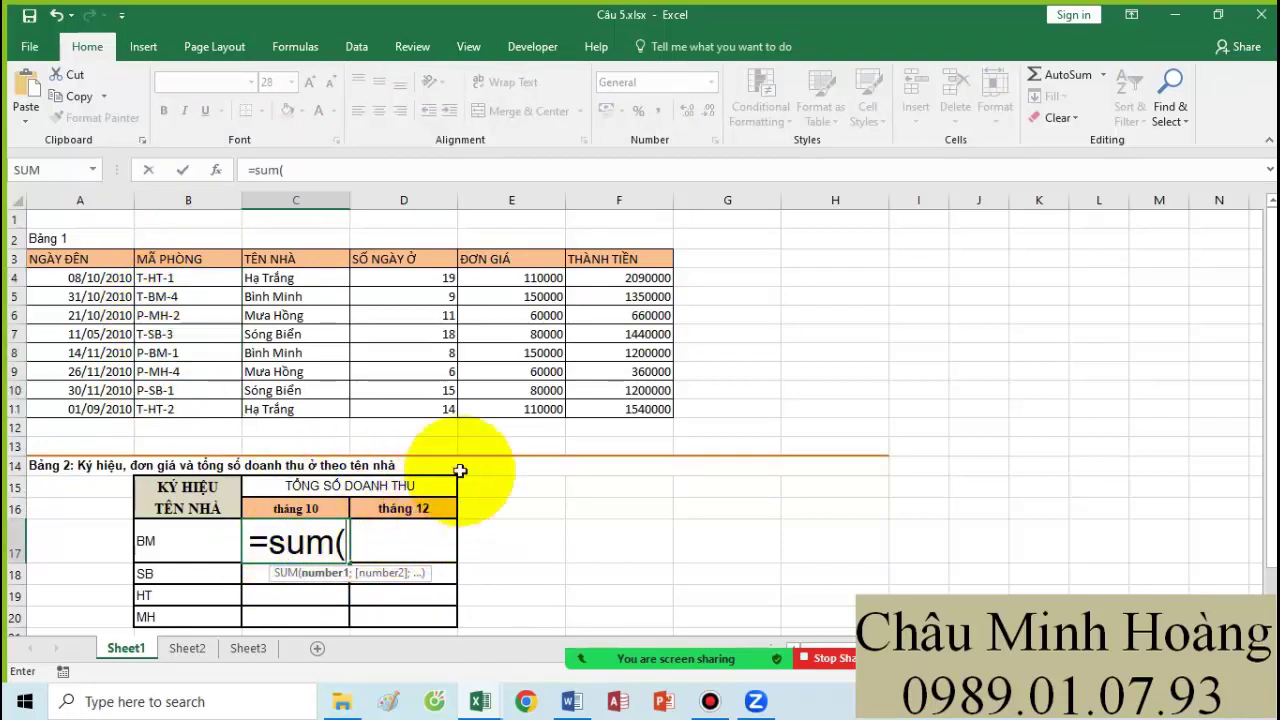
{"action": "left_click_drag", "start_coordinate": [622, 278], "coordinate": [625, 408]}
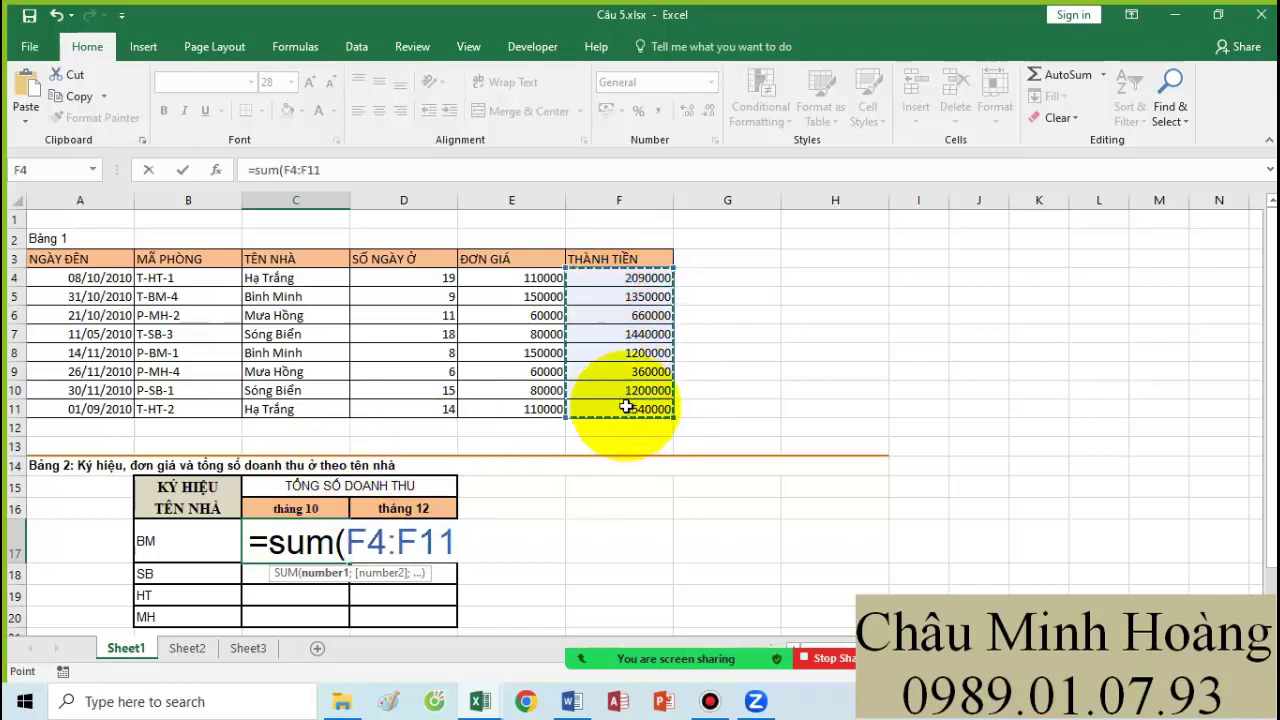
{"action": "key", "text": "F4"}
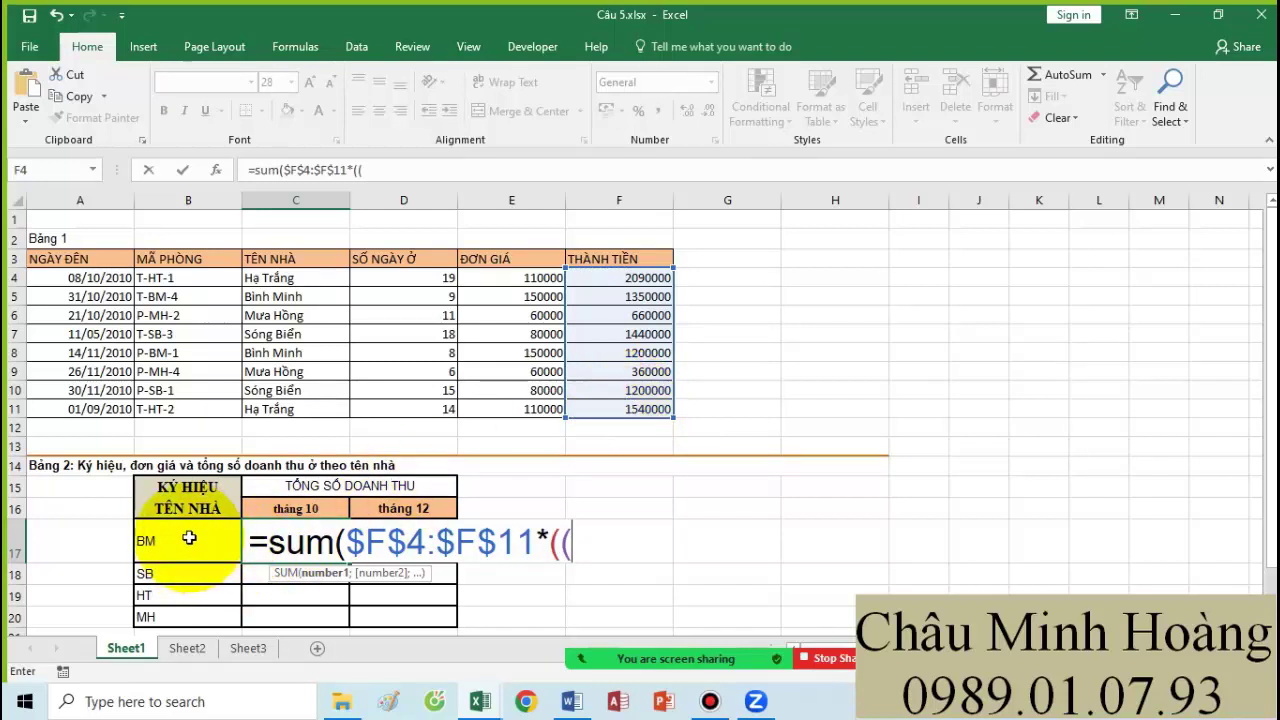
- Add the house-code condition MID($B$4:$B$11;3;2)=$B17 to the C17 formula
{"action": "type", "text": "mi"}
{"action": "key", "text": "Tab"}
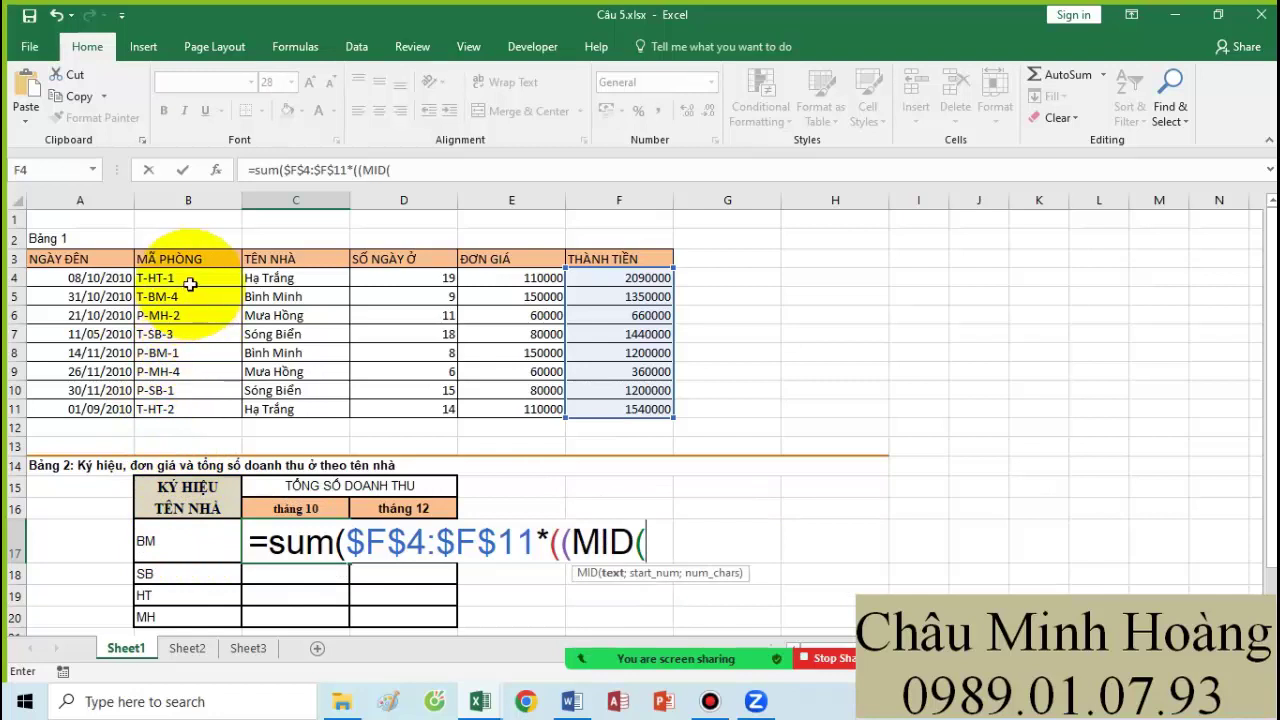
{"action": "left_click_drag", "start_coordinate": [190, 284], "coordinate": [188, 408]}
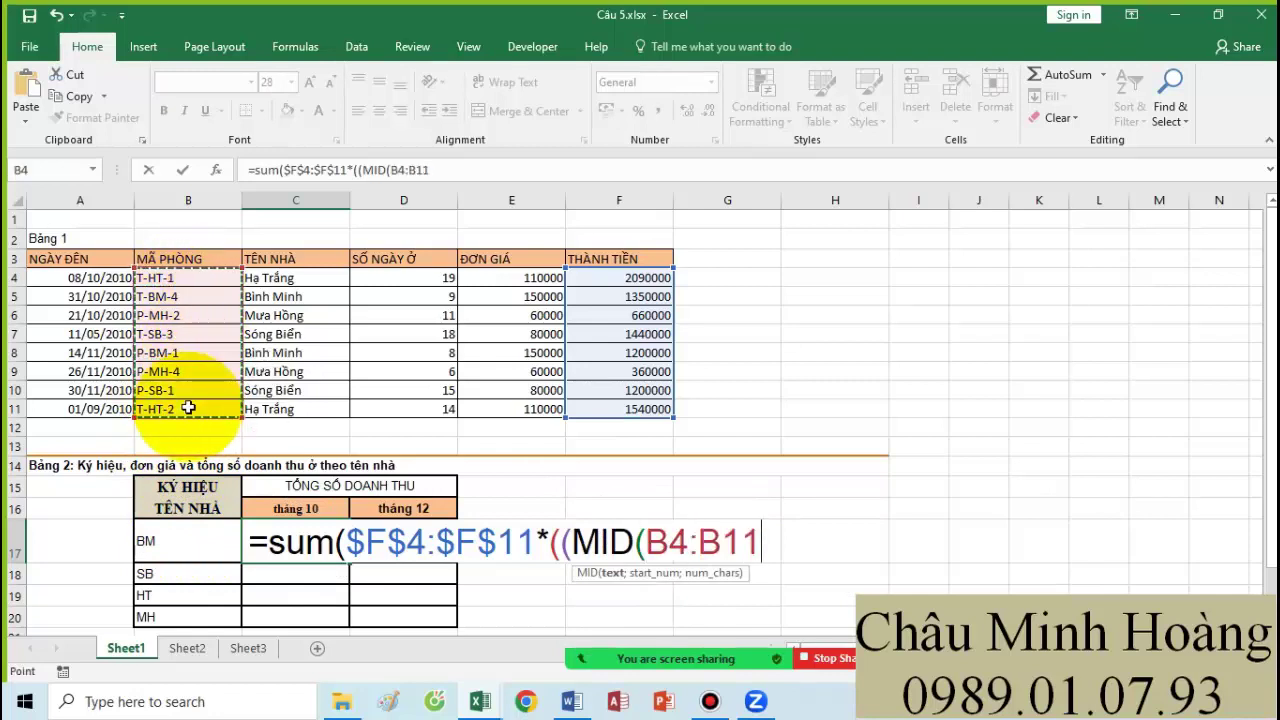
{"action": "key", "text": "F4"}
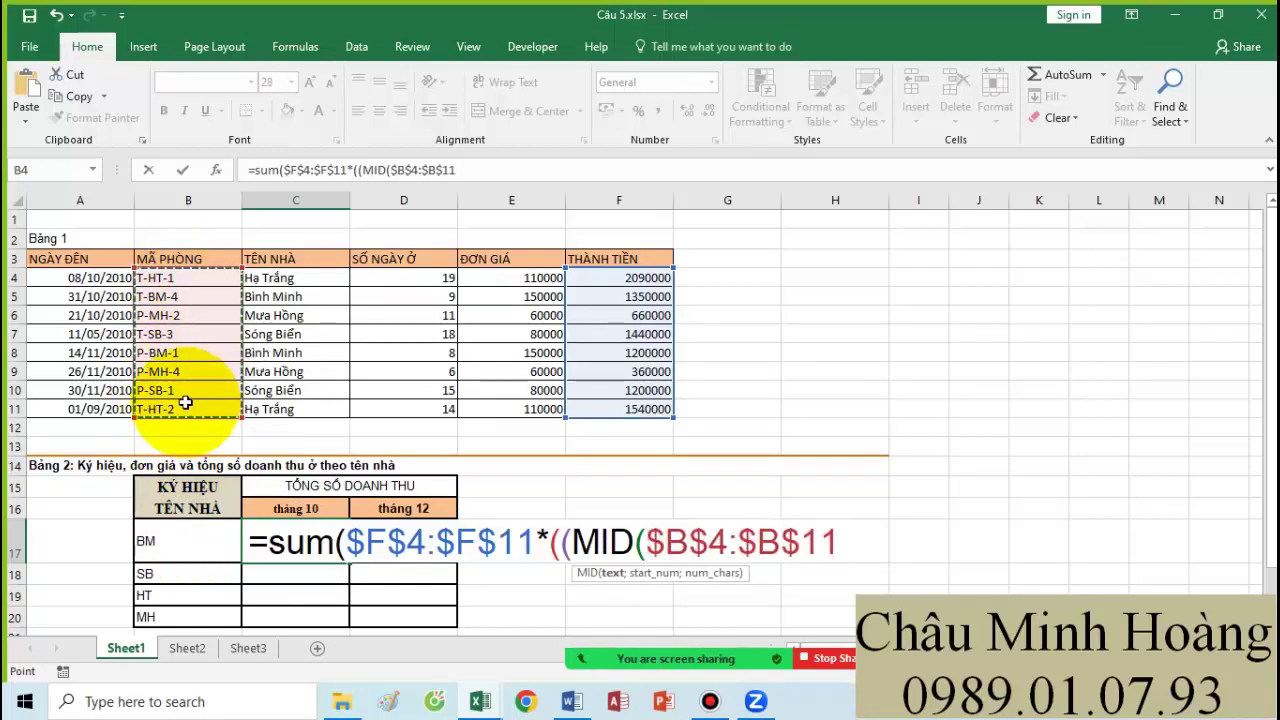
{"action": "type", "text": ";3;2"}
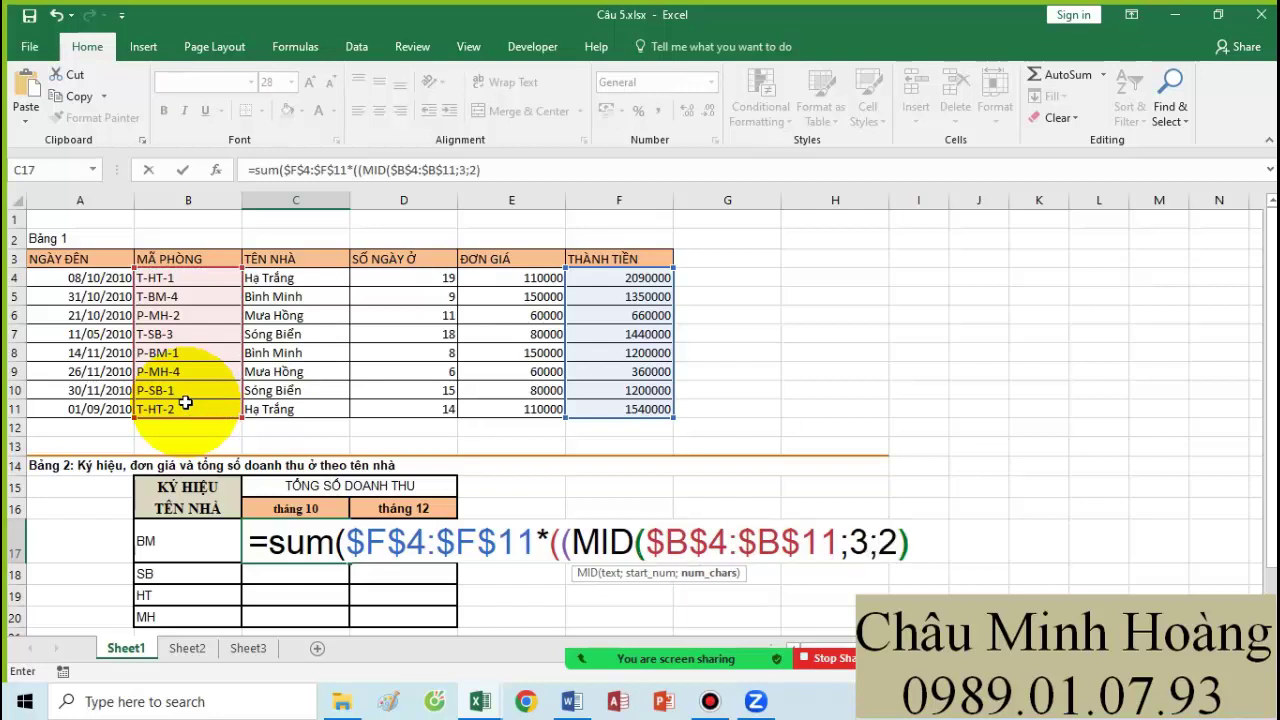
{"action": "type", "text": ")="}
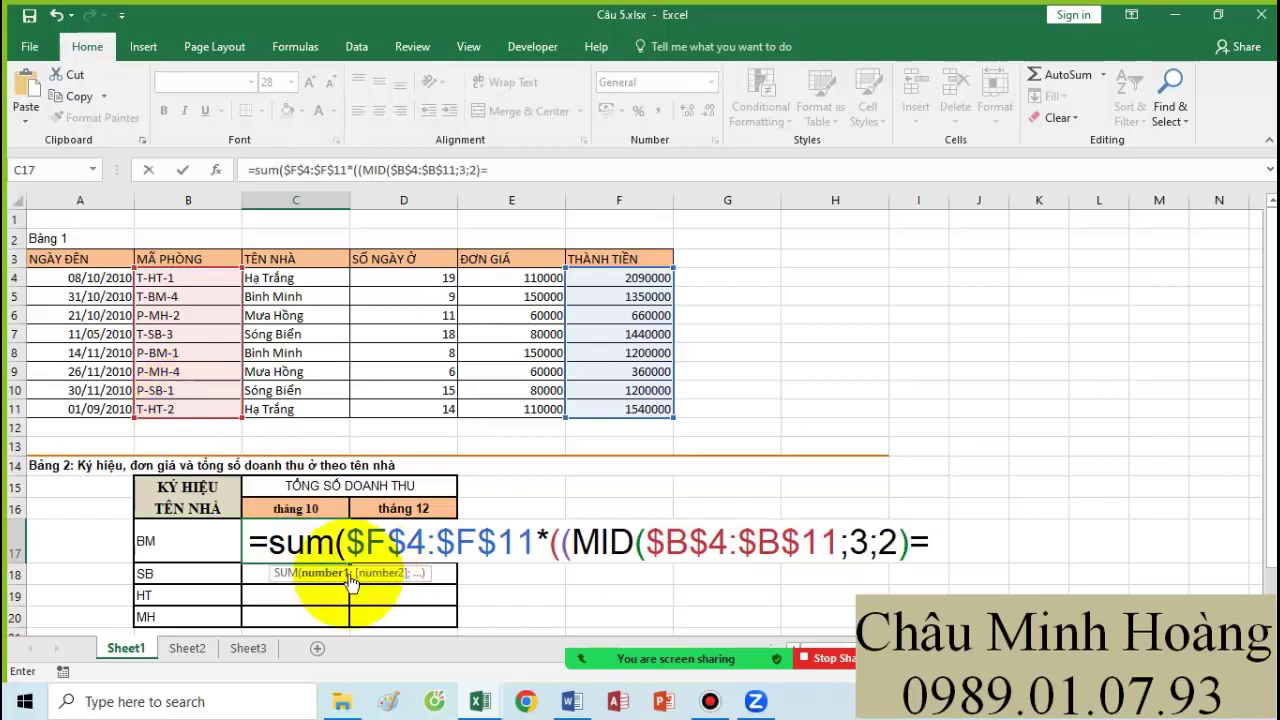
{"action": "left_click", "coordinate": [181, 534]}
{"action": "key", "text": "F4"}
{"action": "key", "text": "F4"}
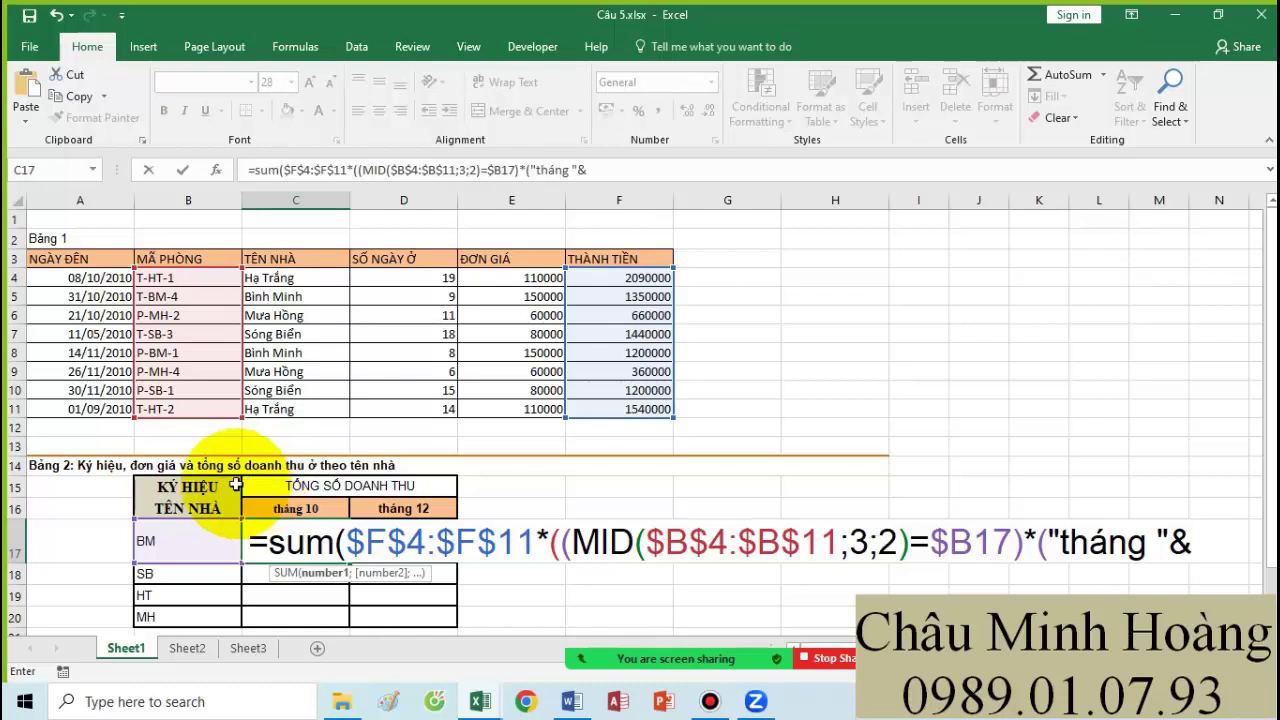
- Complete C17 with the month condition "tháng "&MONTH($A$4:$A$11)=C$16 and enter it as an array formula
{"action": "type", "text": "month"}
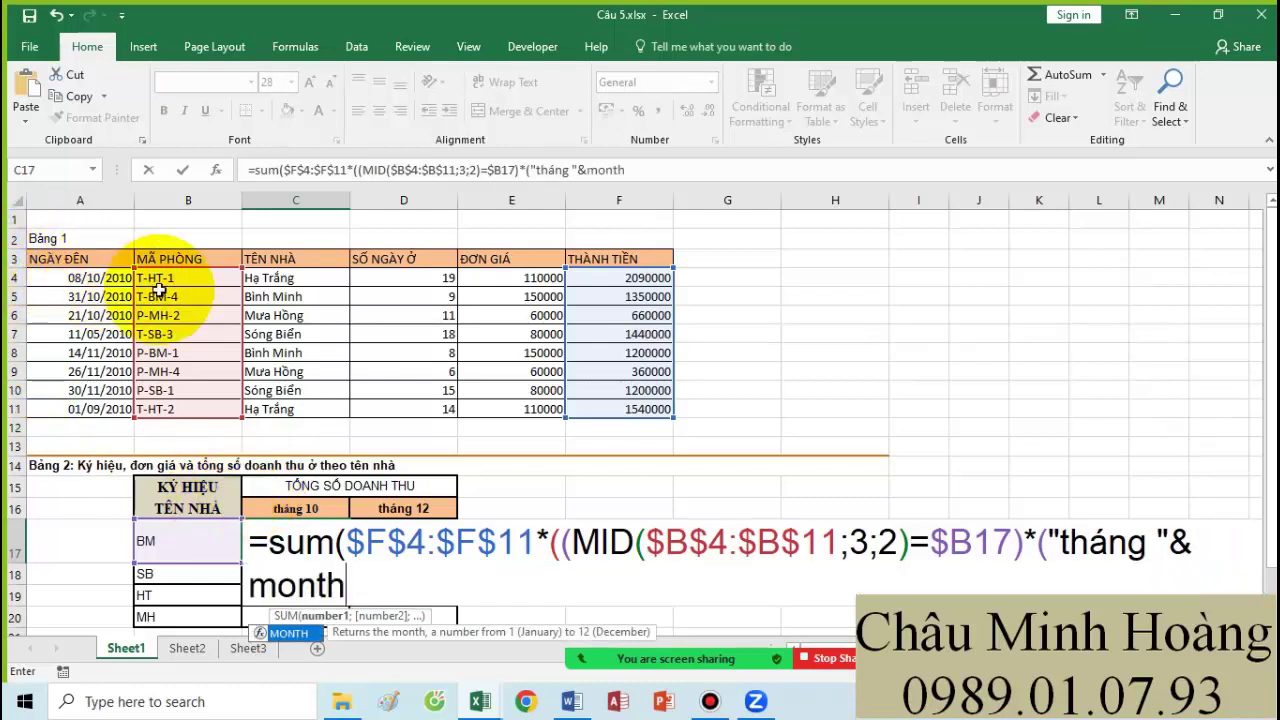
{"action": "key", "text": "Tab"}
{"action": "left_click_drag", "start_coordinate": [101, 277], "coordinate": [78, 410]}
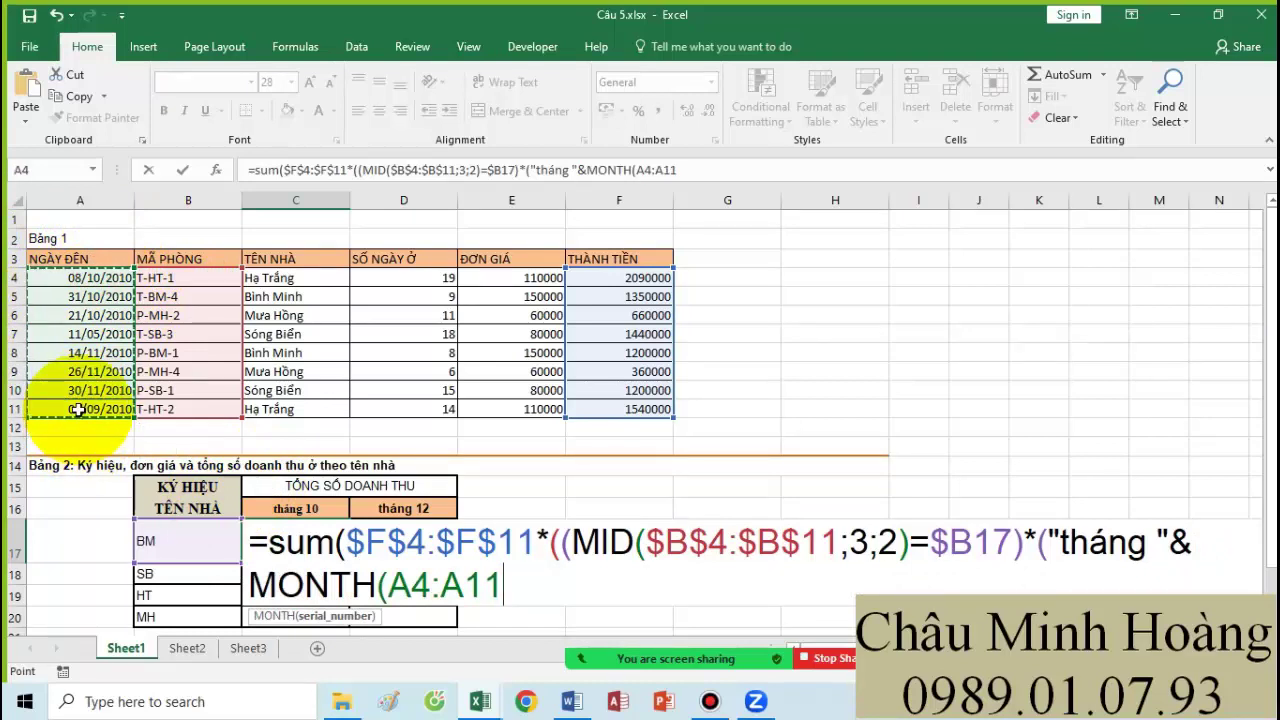
{"action": "key", "text": "F4"}
{"action": "type", "text": ")="}
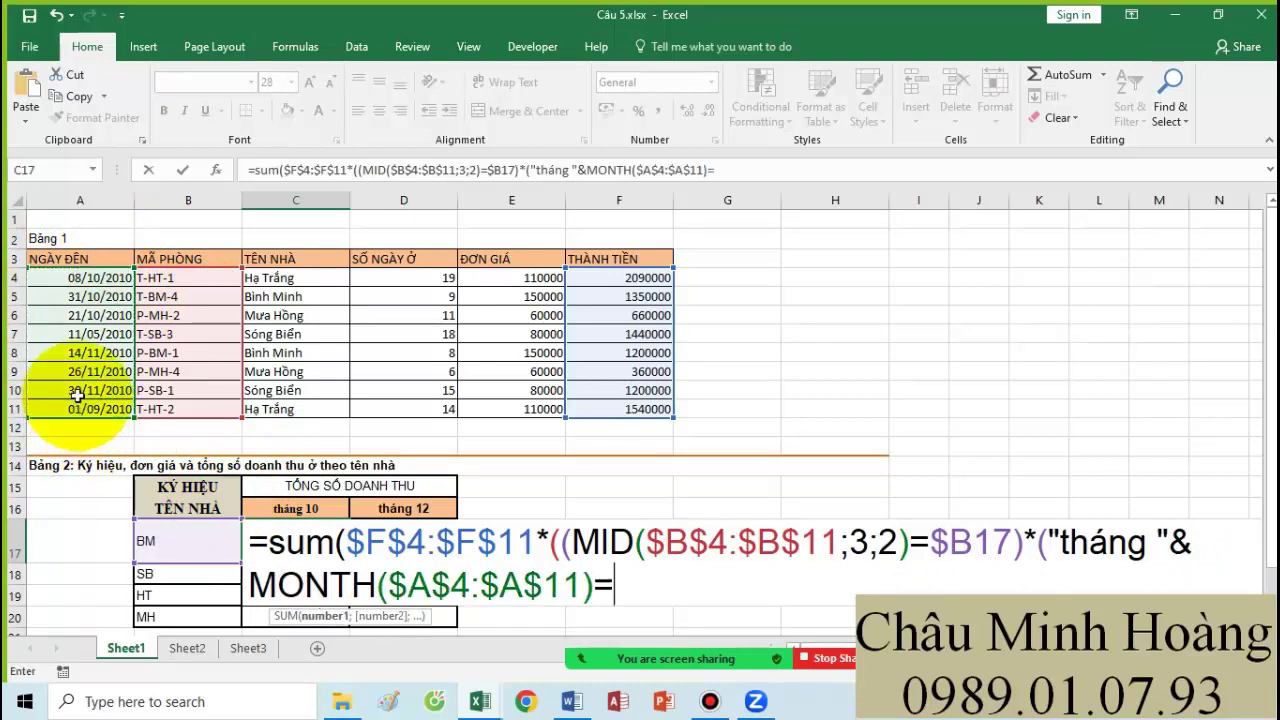
{"action": "left_click", "coordinate": [297, 512]}
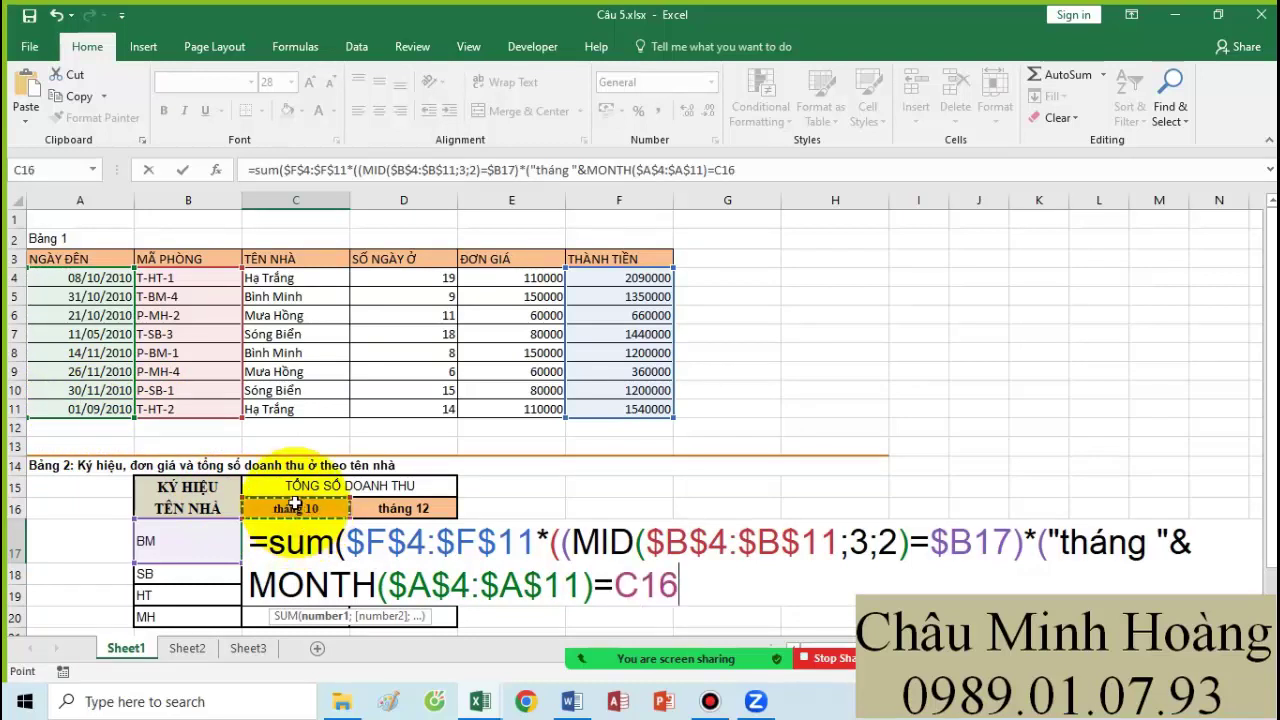
{"action": "key", "text": "F4"}
{"action": "key", "text": "F4"}
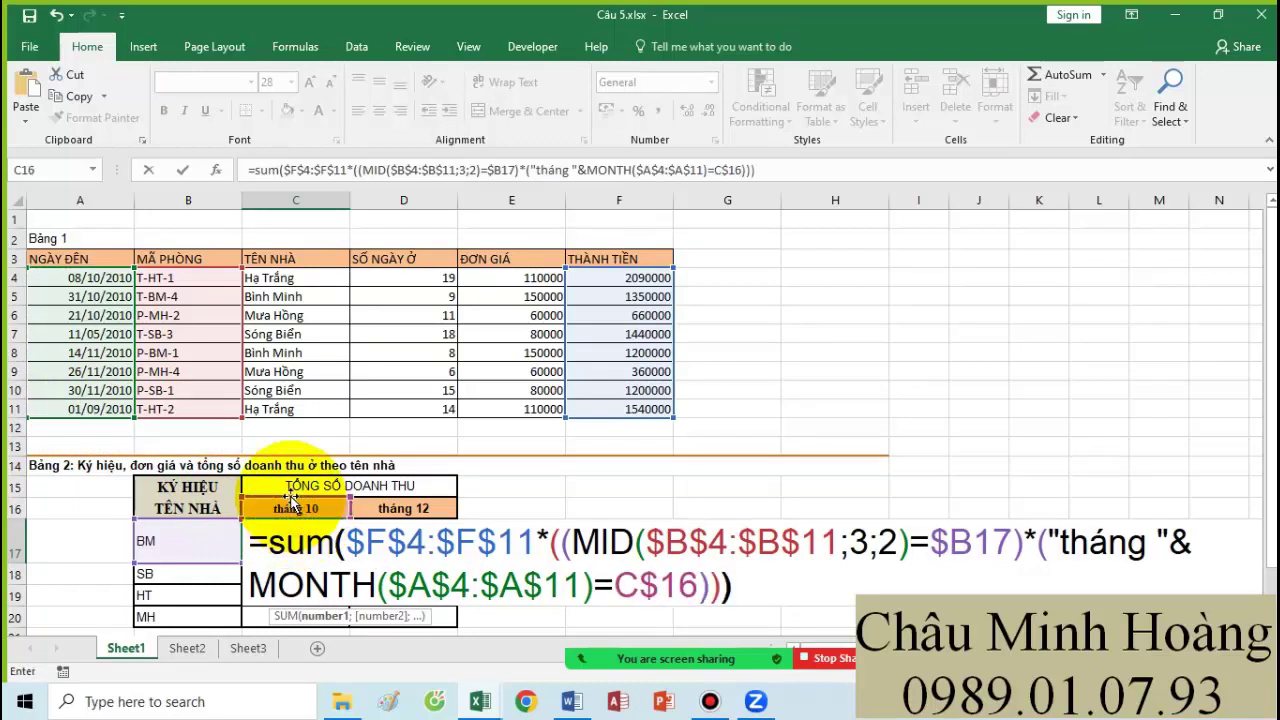
{"action": "key", "text": "ctrl+shift+Return"}
- Fill the C17 array formula across C17:D20 and widen column C to fit the revenue figures
{"action": "scroll", "coordinate": [368, 512], "scroll_direction": "down", "scroll_amount": 1}
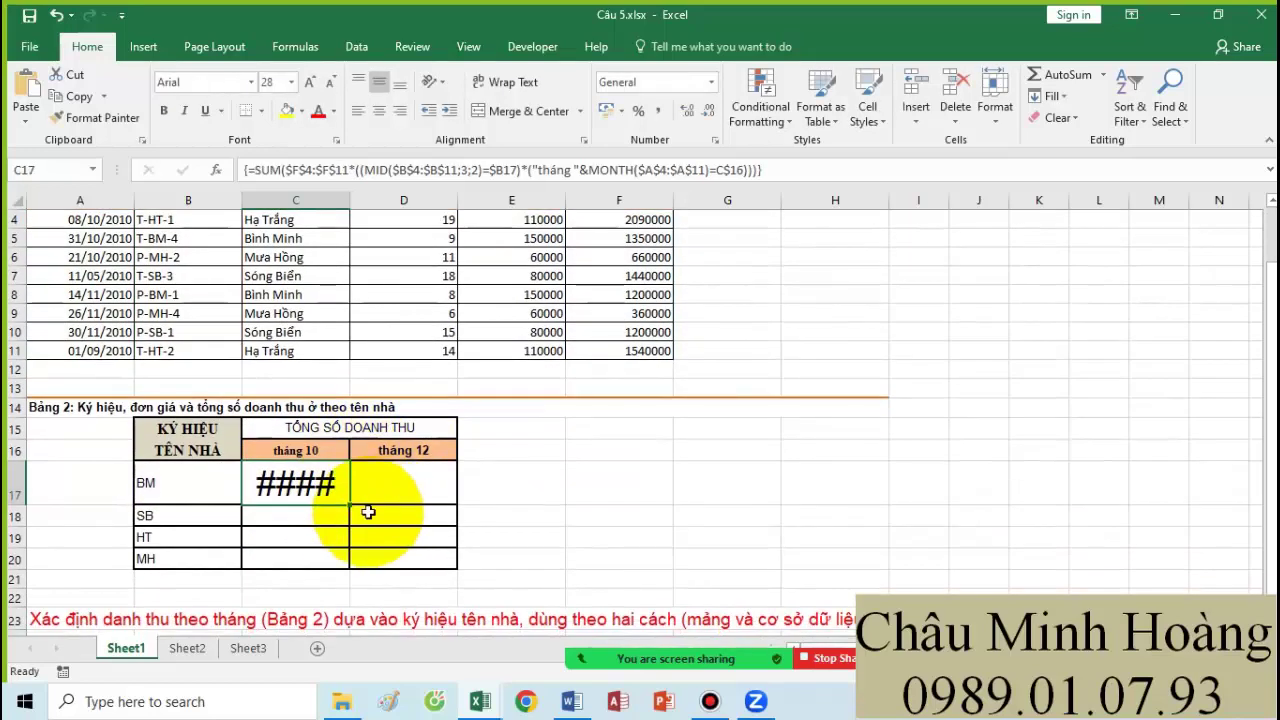
{"action": "left_click_drag", "start_coordinate": [349, 504], "coordinate": [453, 572]}
{"action": "left_click_drag", "start_coordinate": [349, 200], "coordinate": [396, 201]}
- Copy the C17 formula text without its equals sign and paste it below the Câu 5 line in Word
{"action": "double_click", "coordinate": [290, 486]}
{"action": "double_click", "coordinate": [305, 484]}
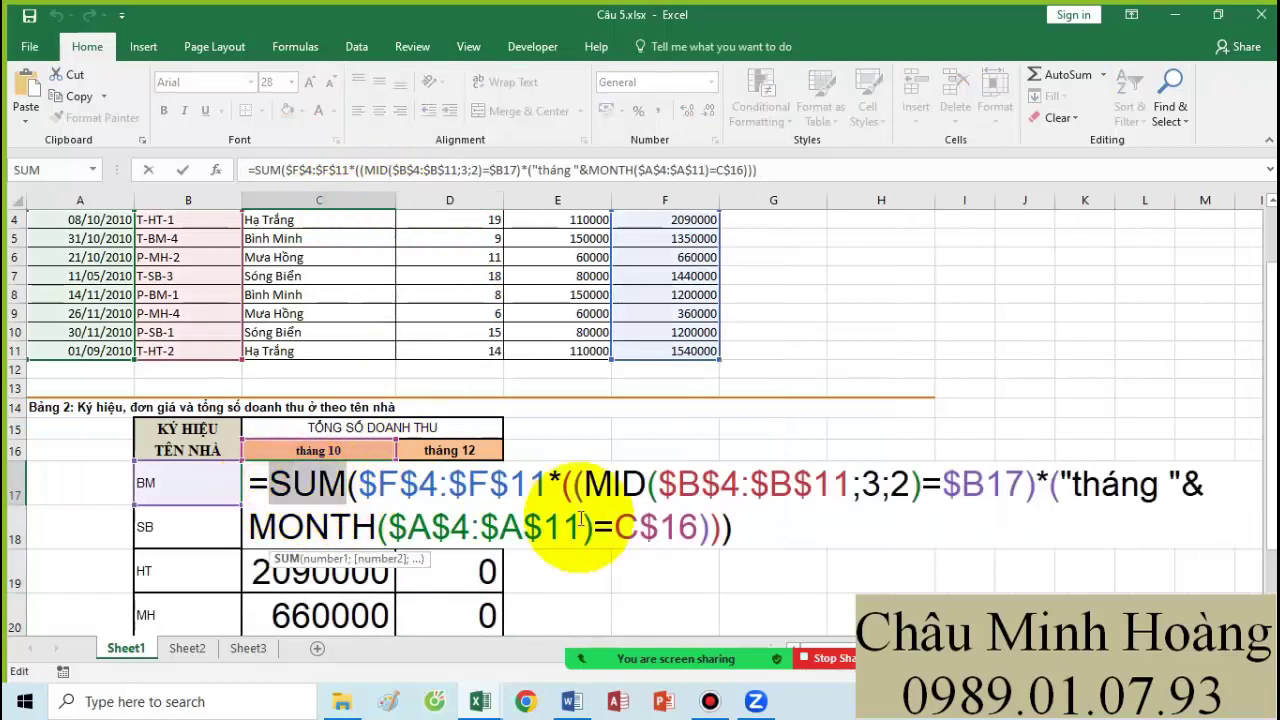
{"action": "left_click", "coordinate": [735, 530], "text": "shift"}
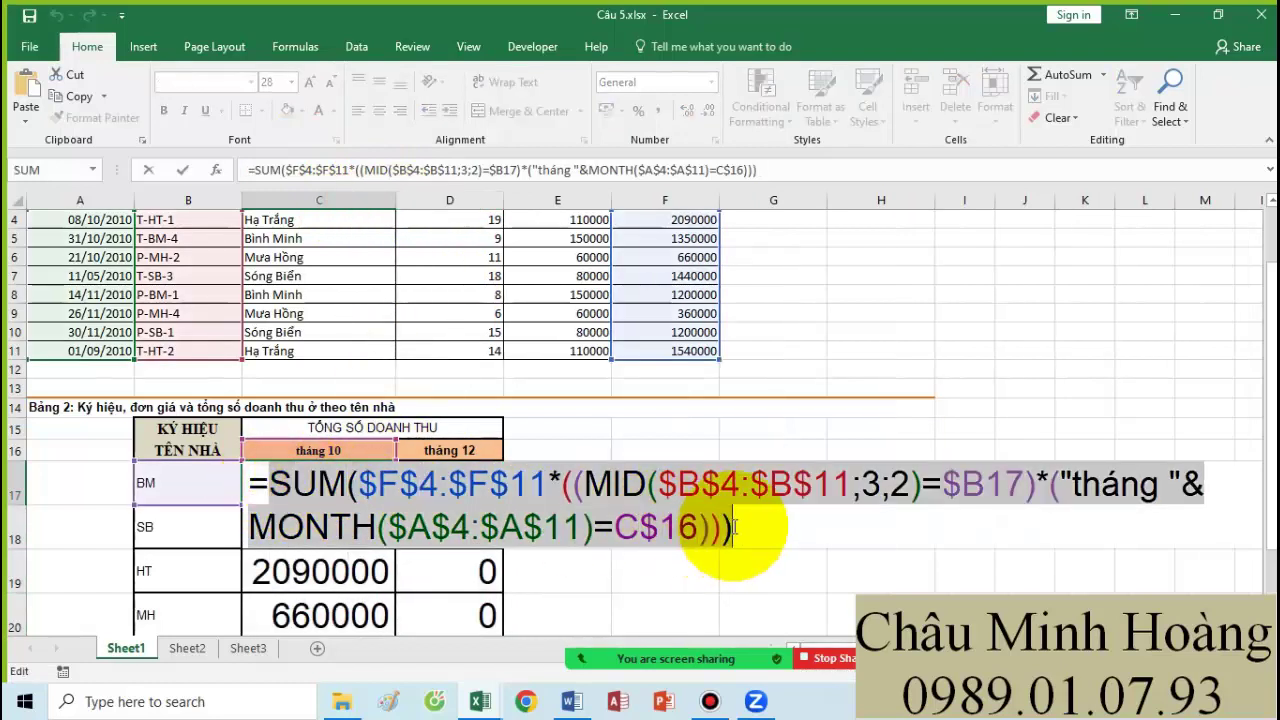
{"action": "key", "text": "Escape"}
{"action": "left_click", "coordinate": [571, 701]}
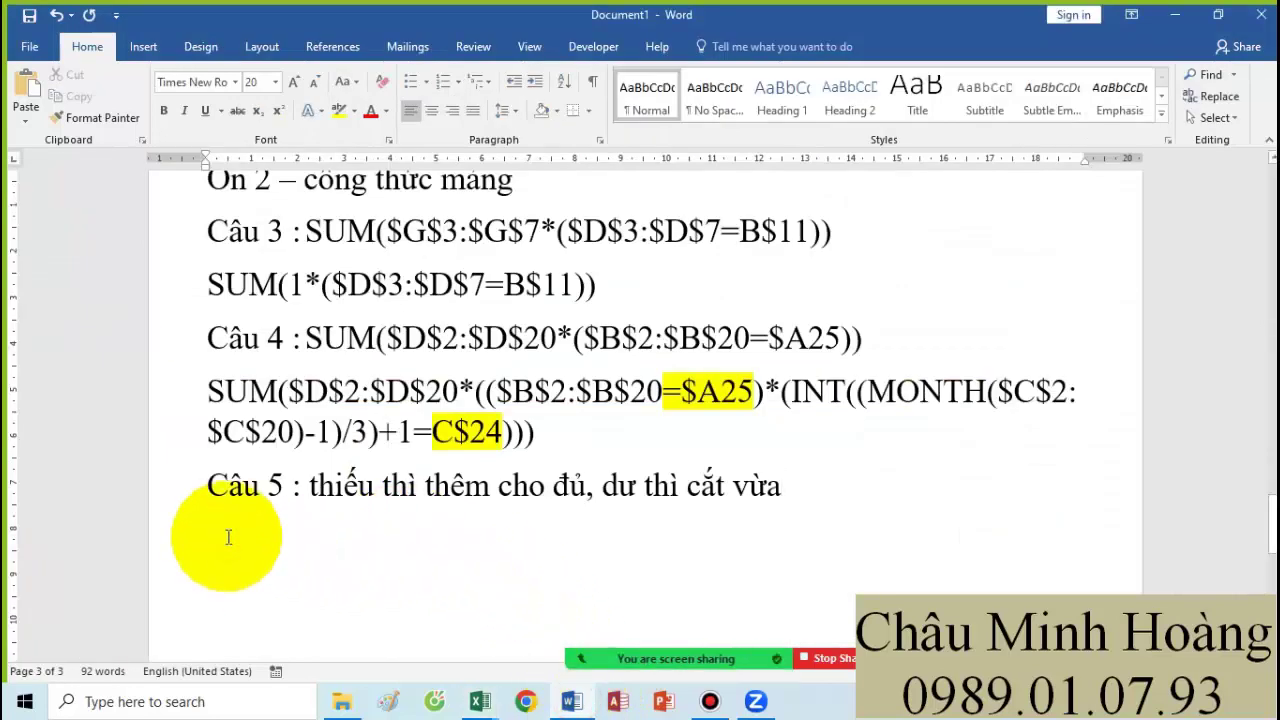
{"action": "key", "text": "Return"}
{"action": "key", "text": "ctrl+v"}
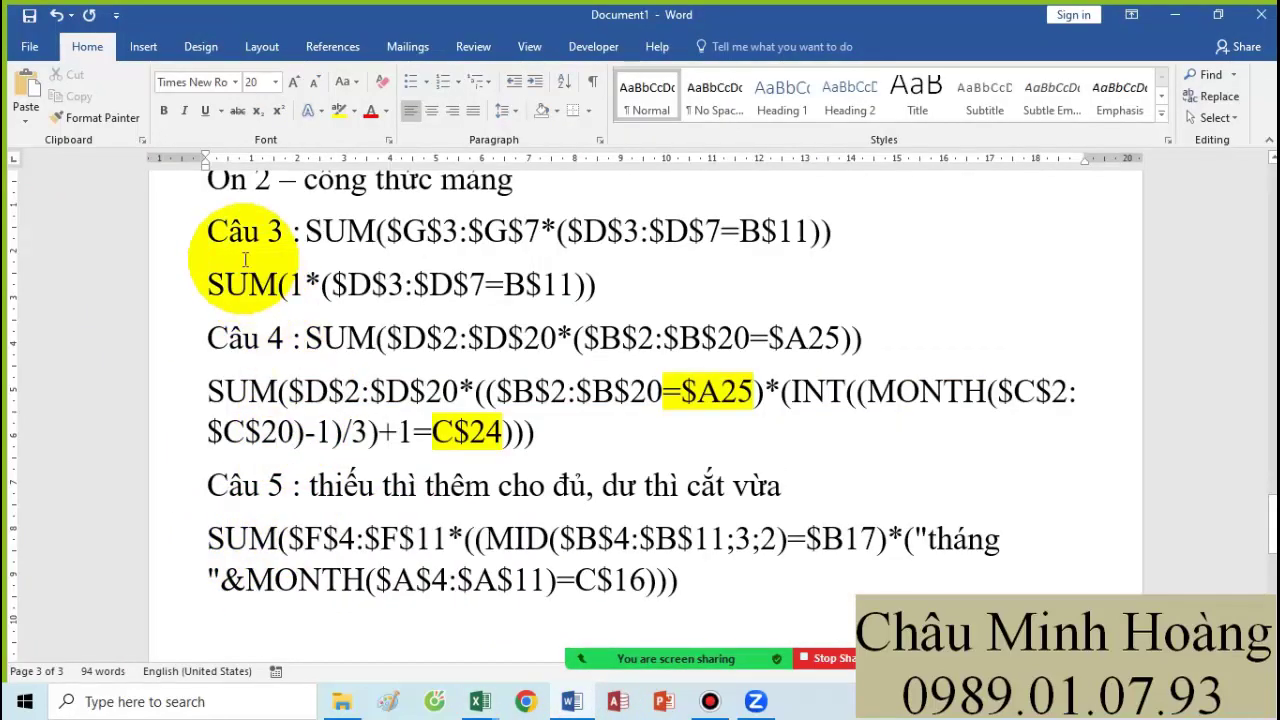
{"action": "left_click_drag", "start_coordinate": [200, 231], "coordinate": [690, 570]}
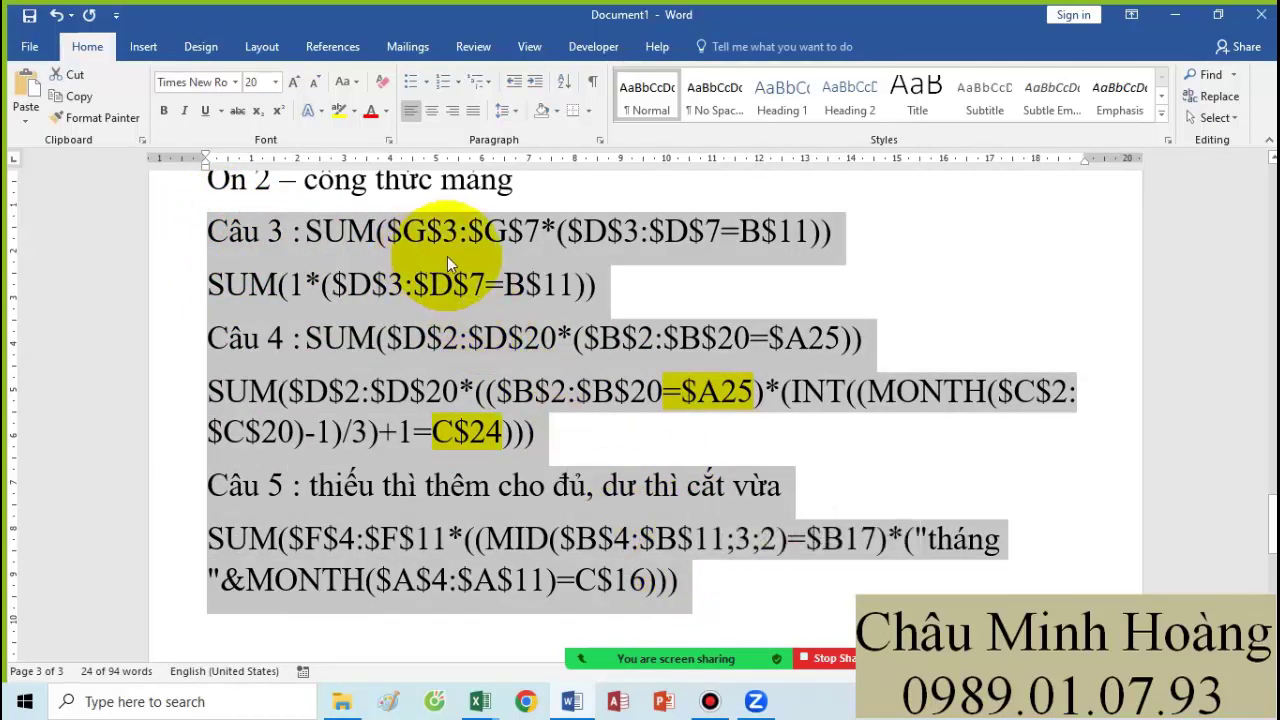
{"action": "left_click", "coordinate": [706, 697]}
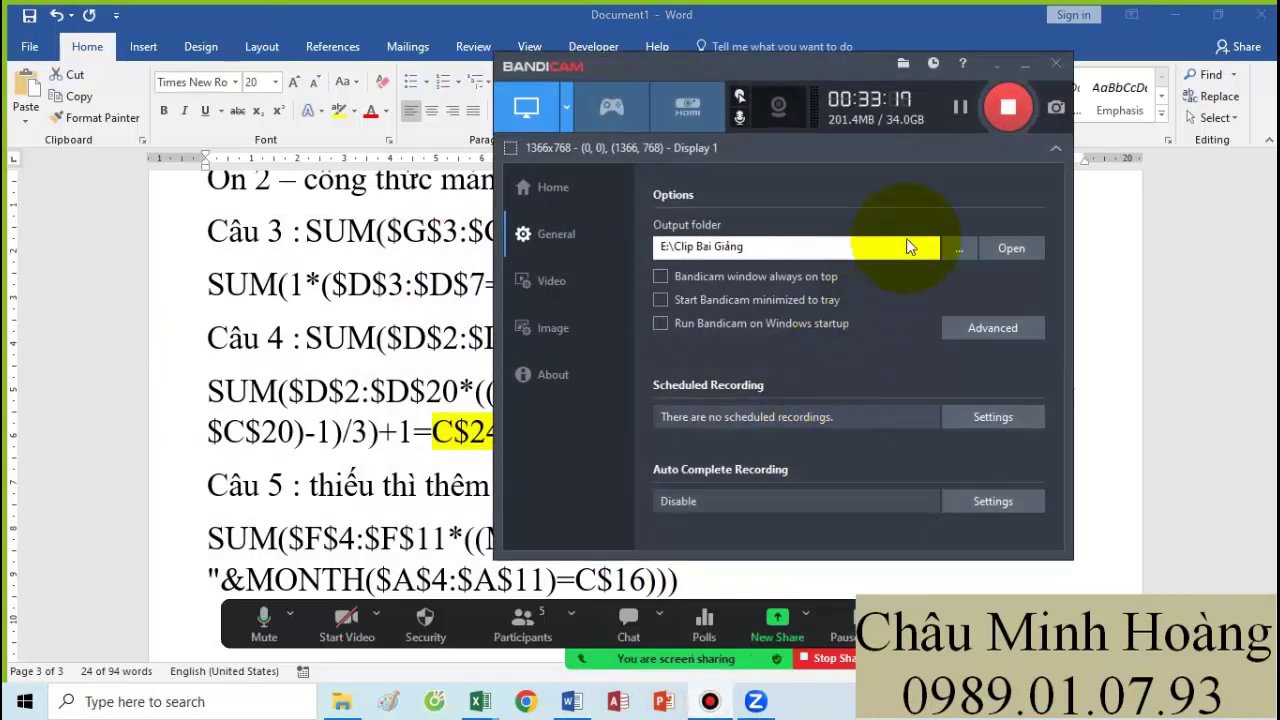
{"action": "left_click", "coordinate": [958, 108]}
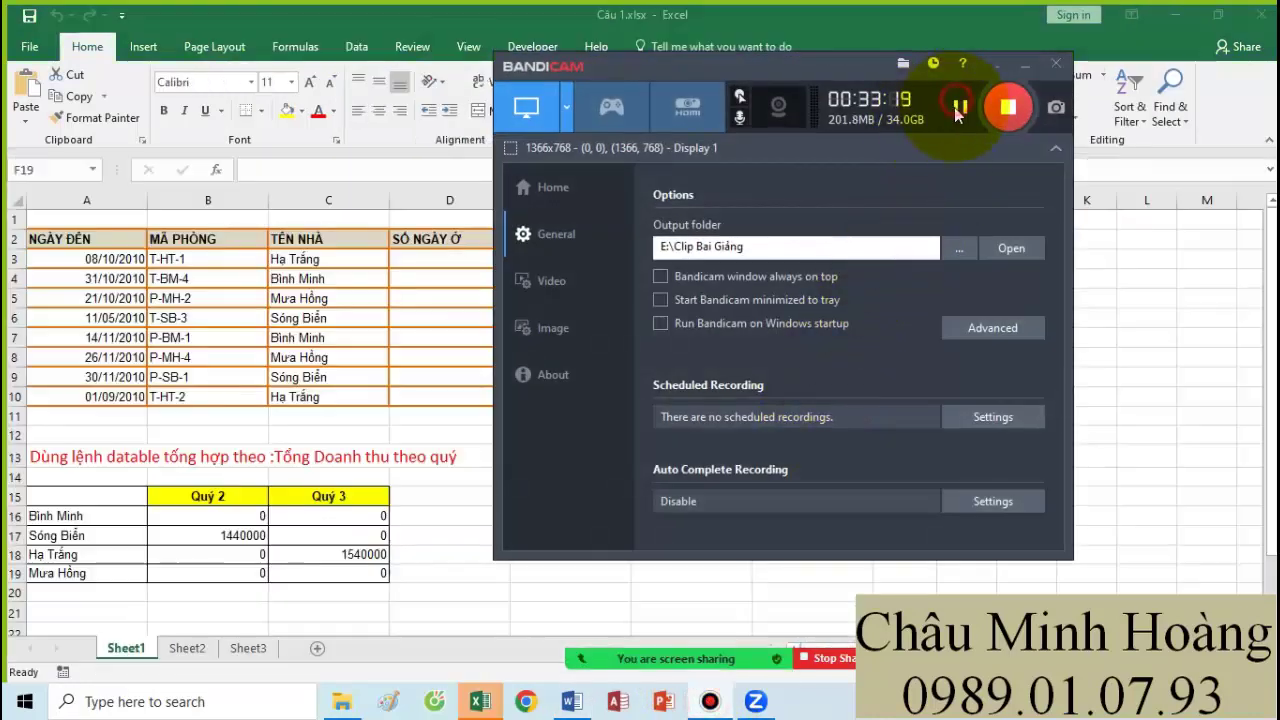
{"action": "left_click", "coordinate": [1024, 64]}
- In Câu 1.xlsx, link the Quý cell F15 to B15 and the Tên Nhà cell F16 to A16
{"action": "left_click", "coordinate": [866, 520]}
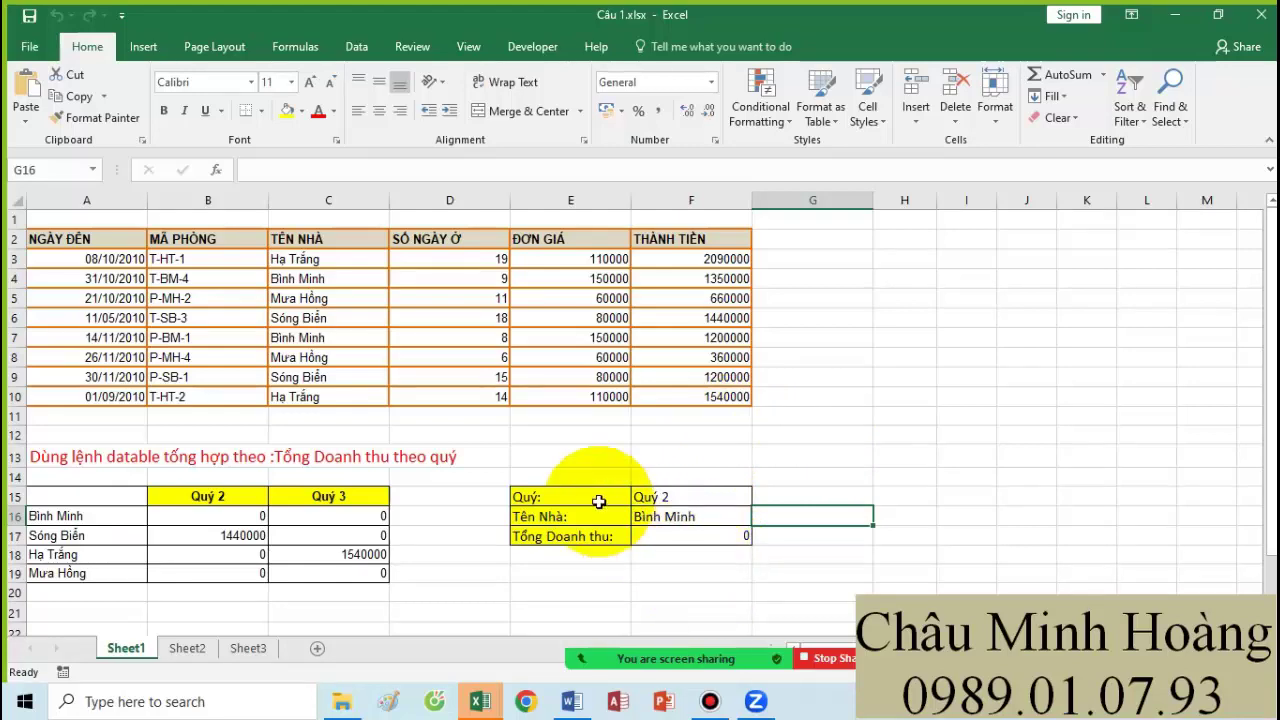
{"action": "scroll", "coordinate": [509, 468], "scroll_direction": "down", "scroll_amount": 2}
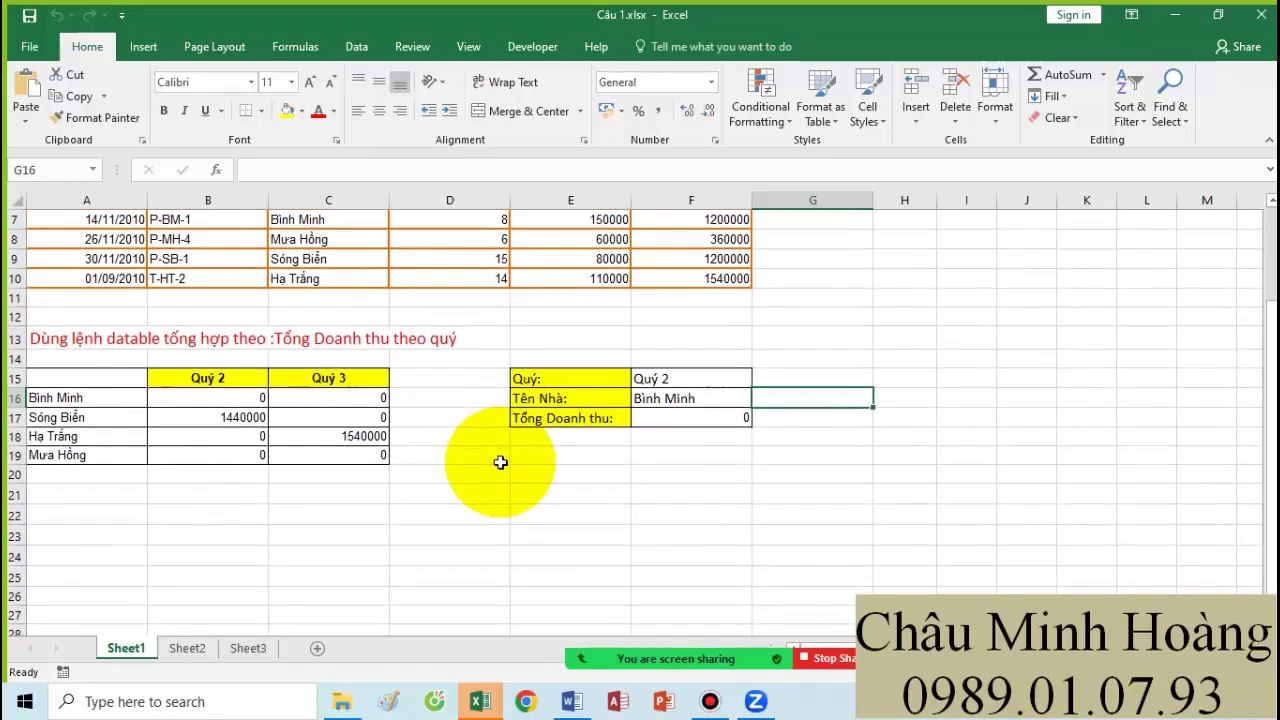
{"action": "left_click_drag", "start_coordinate": [784, 476], "coordinate": [703, 420]}
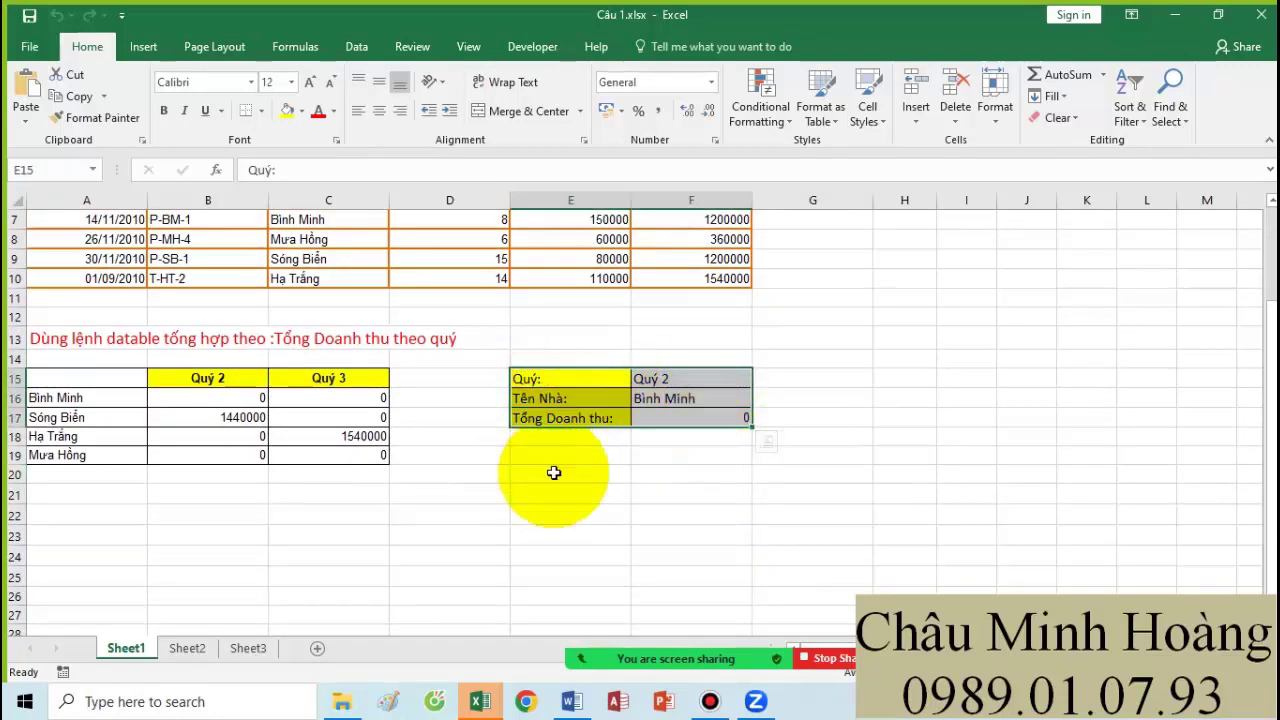
{"action": "left_click", "coordinate": [651, 377]}
{"action": "type", "text": "="}
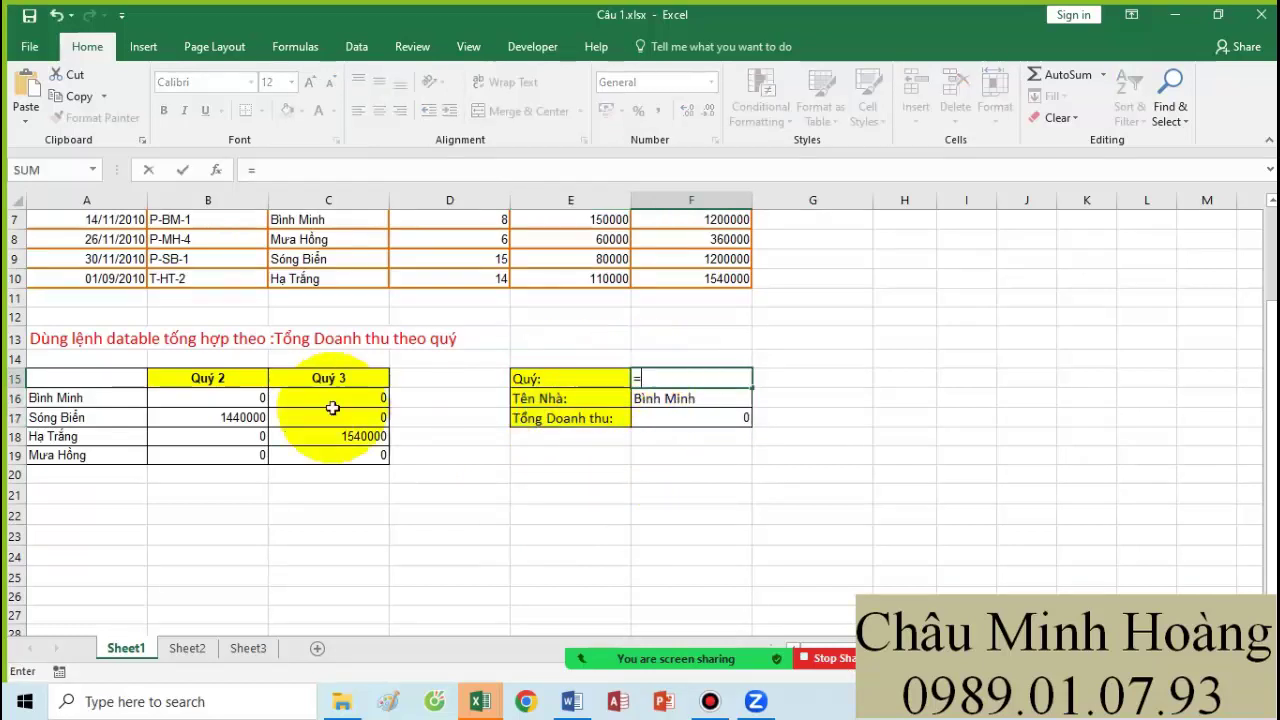
{"action": "left_click", "coordinate": [228, 377]}
{"action": "key", "text": "Return"}
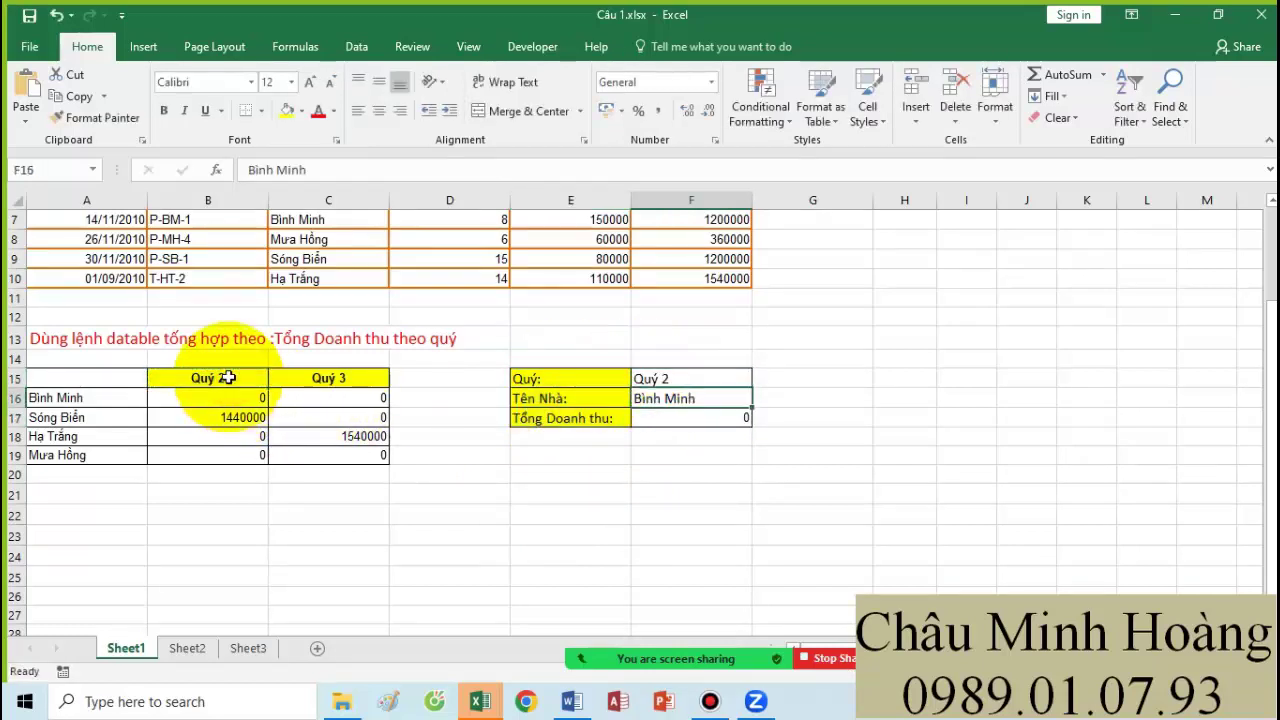
{"action": "type", "text": "="}
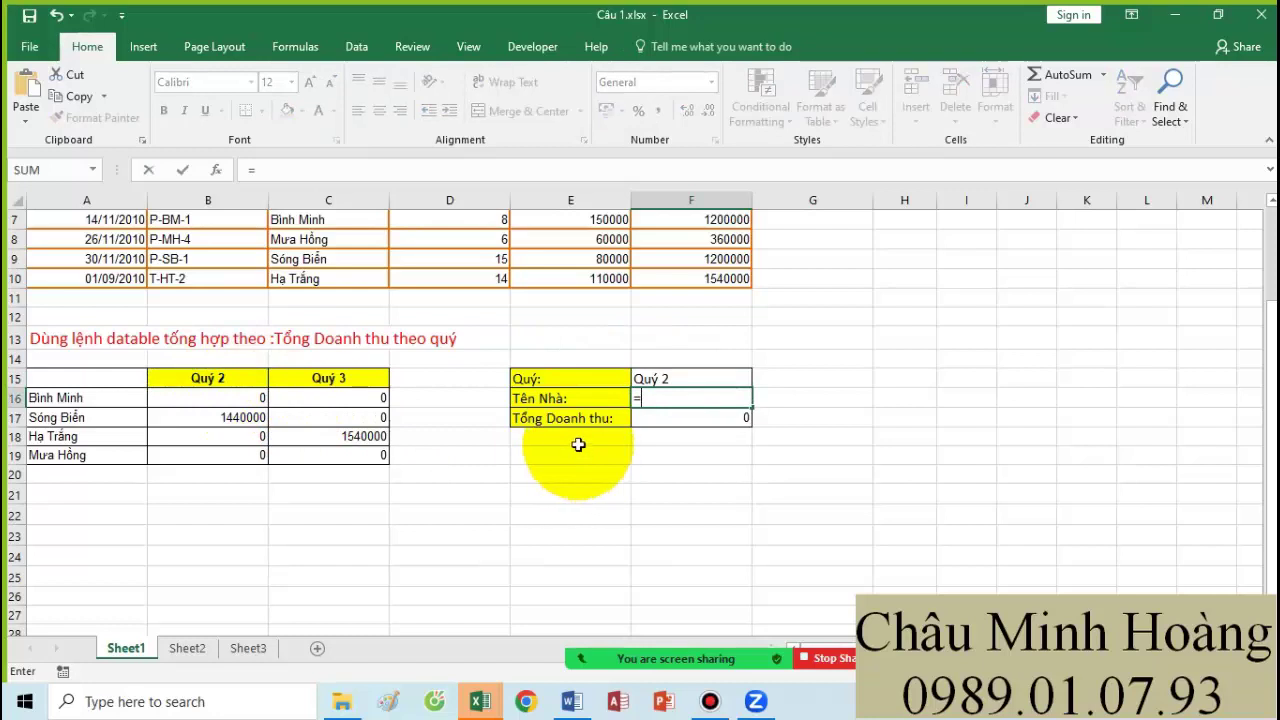
{"action": "left_click", "coordinate": [83, 400]}
{"action": "key", "text": "Return"}
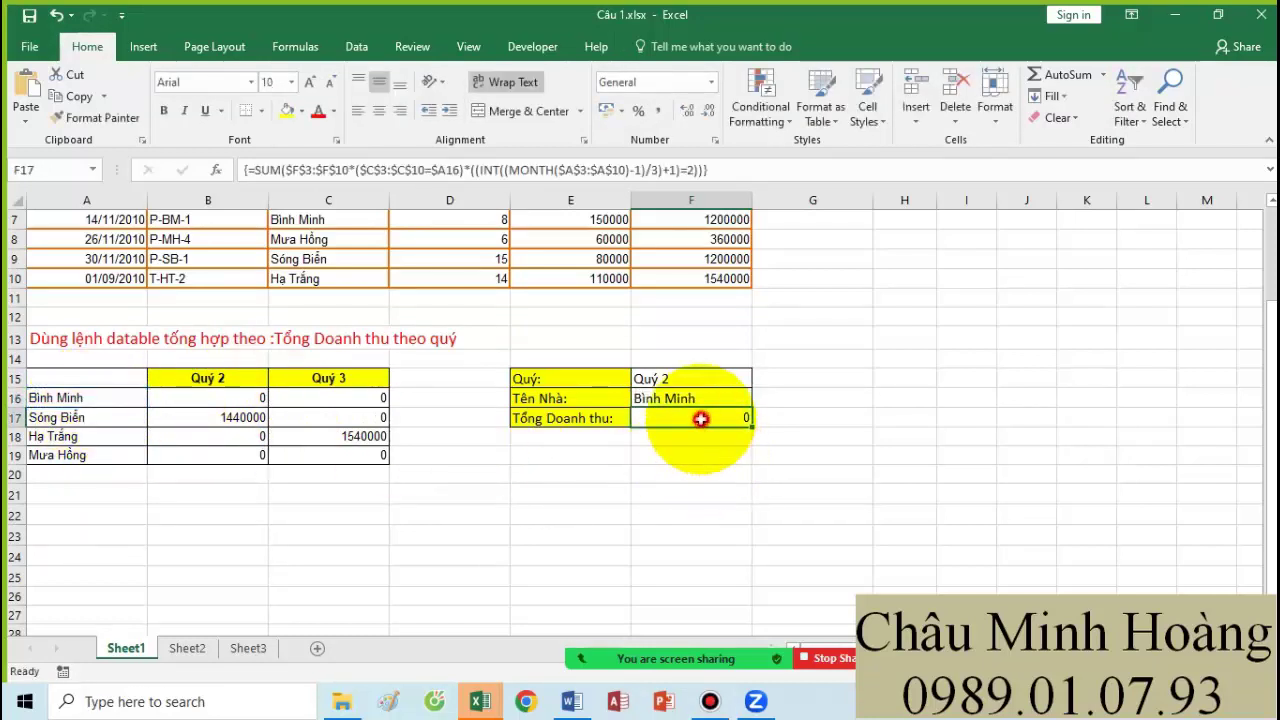
- Set the Tổng Doanh thu cell F17 to font size 24 and widen column F so its formula is readable
{"action": "left_click", "coordinate": [697, 399]}
{"action": "left_click", "coordinate": [718, 418]}
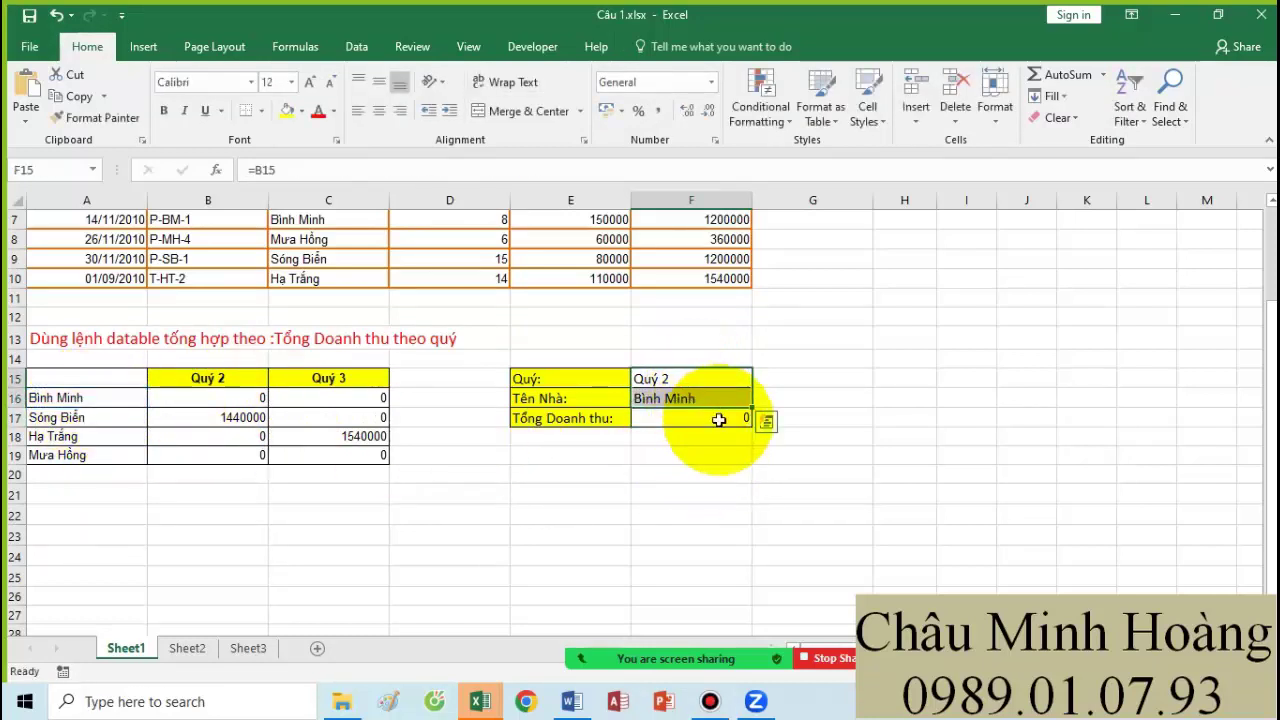
{"action": "left_click", "coordinate": [290, 81]}
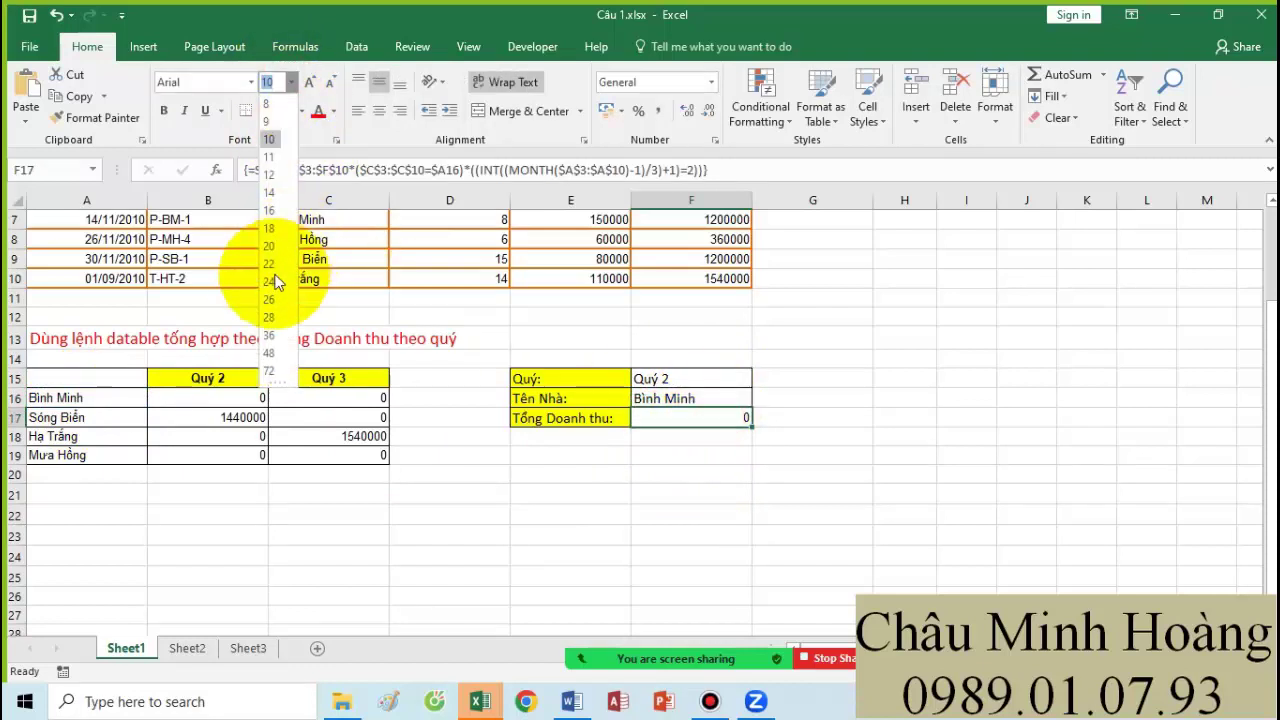
{"action": "left_click", "coordinate": [268, 279]}
{"action": "double_click", "coordinate": [745, 428]}
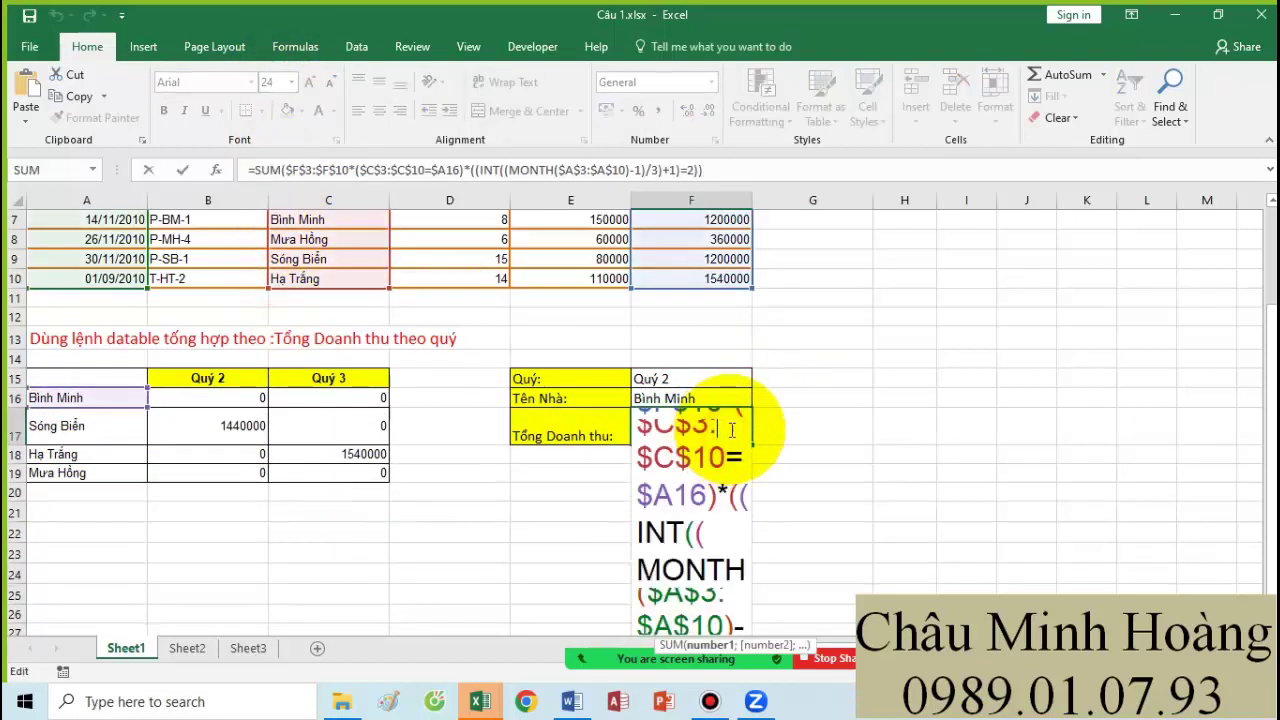
{"action": "key", "text": "ctrl+shift+Return"}
{"action": "left_click_drag", "start_coordinate": [752, 200], "coordinate": [1171, 249]}
- In the F17 formula, replace the house reference $A16 with the absolute reference $F$16
{"action": "double_click", "coordinate": [731, 428]}
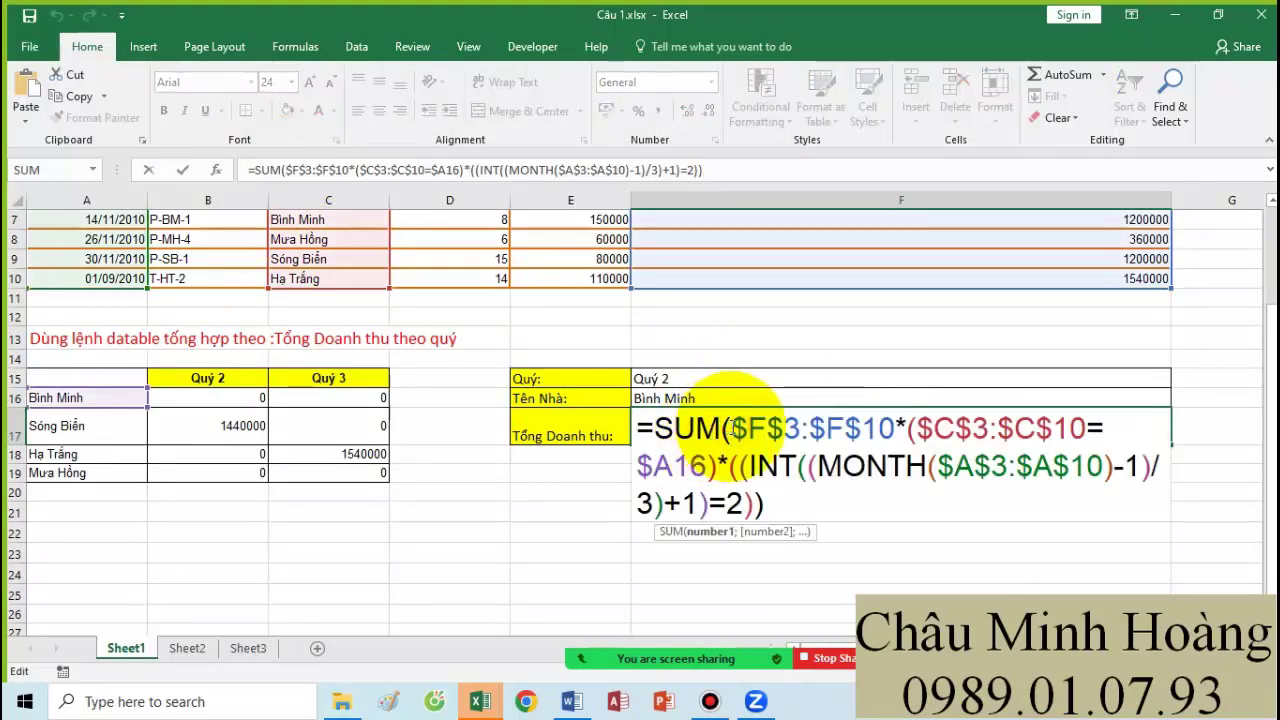
{"action": "left_click_drag", "start_coordinate": [731, 428], "coordinate": [906, 428]}
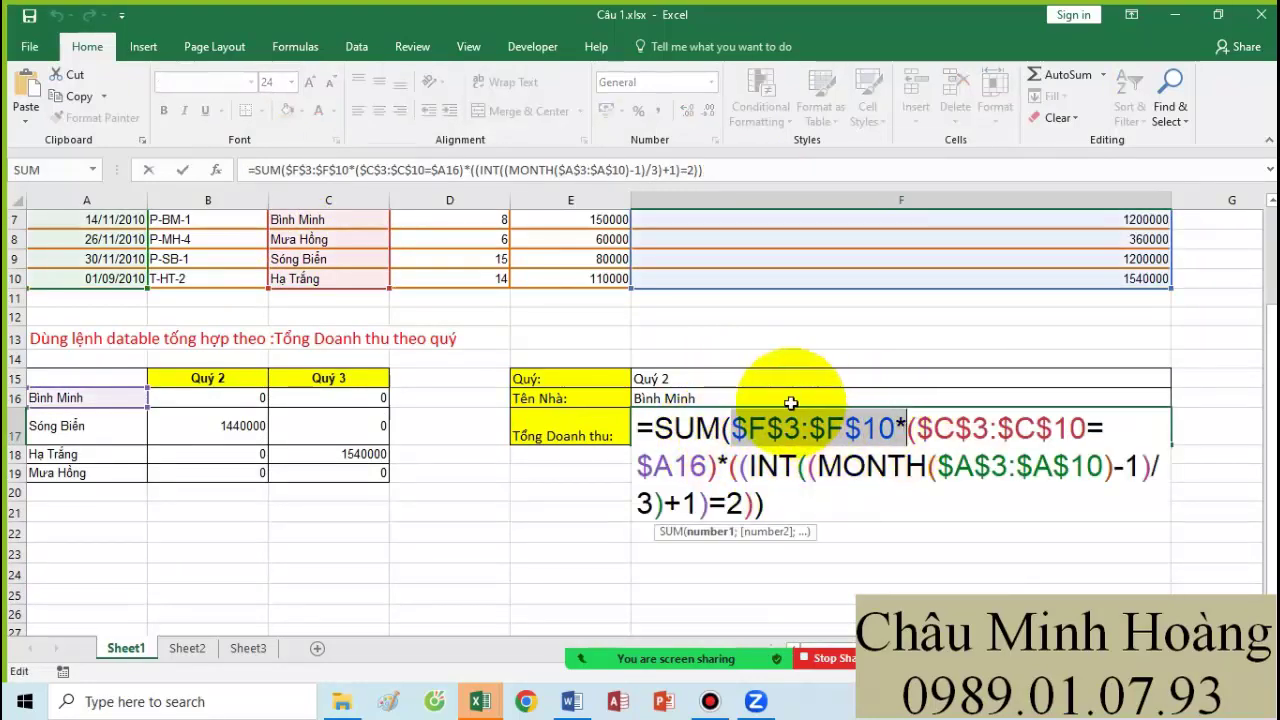
{"action": "scroll", "coordinate": [900, 400], "scroll_direction": "up", "scroll_amount": 2}
{"action": "scroll", "coordinate": [909, 403], "scroll_direction": "down", "scroll_amount": 1}
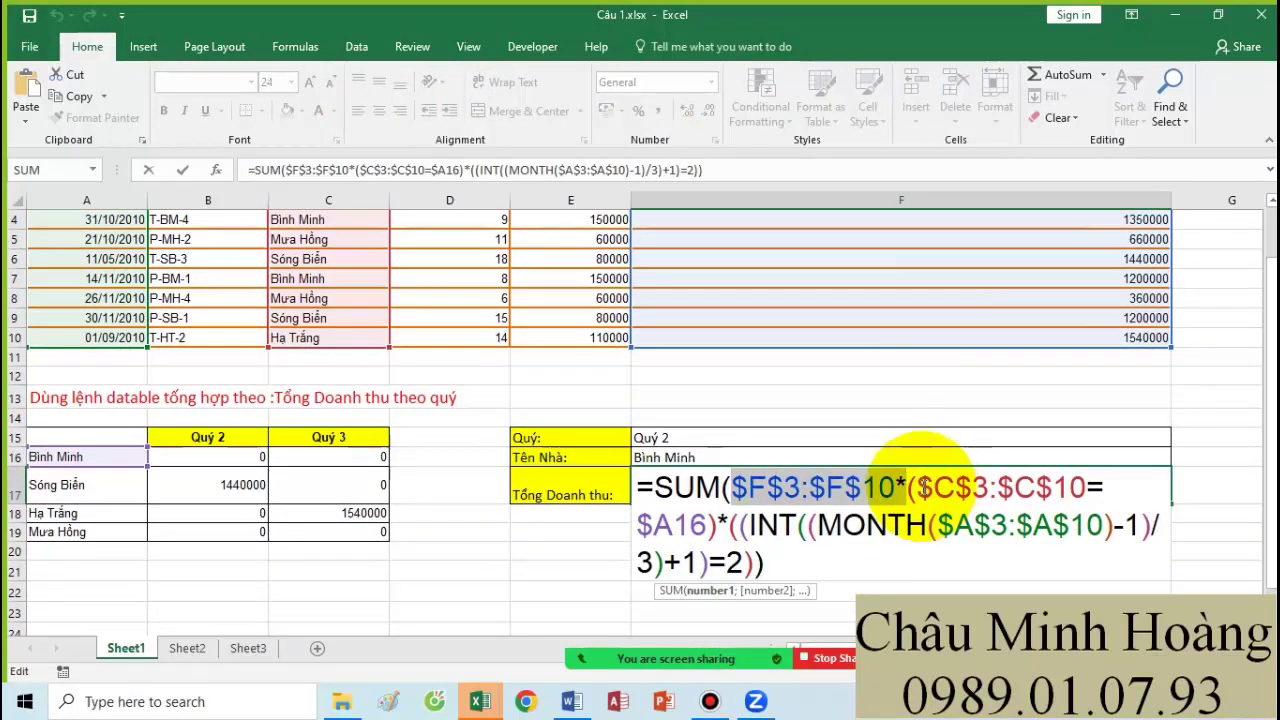
{"action": "left_click_drag", "start_coordinate": [912, 487], "coordinate": [708, 525]}
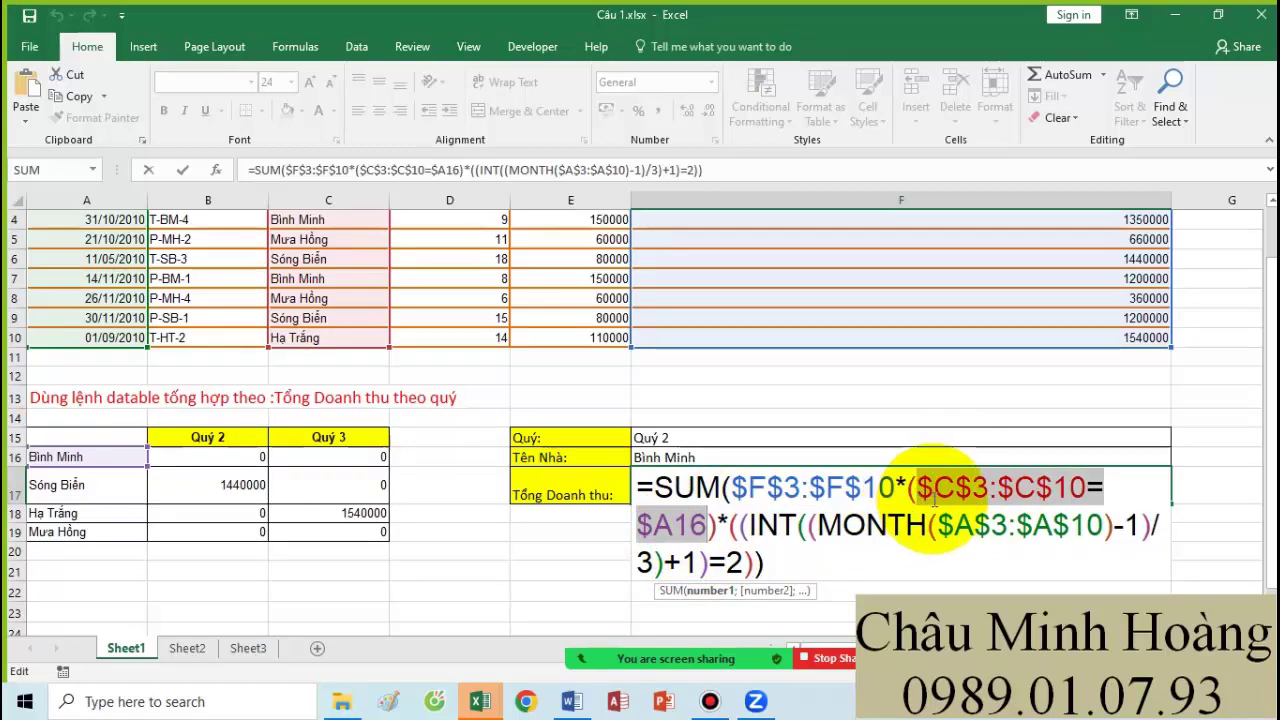
{"action": "scroll", "coordinate": [414, 334], "scroll_direction": "up", "scroll_amount": 1}
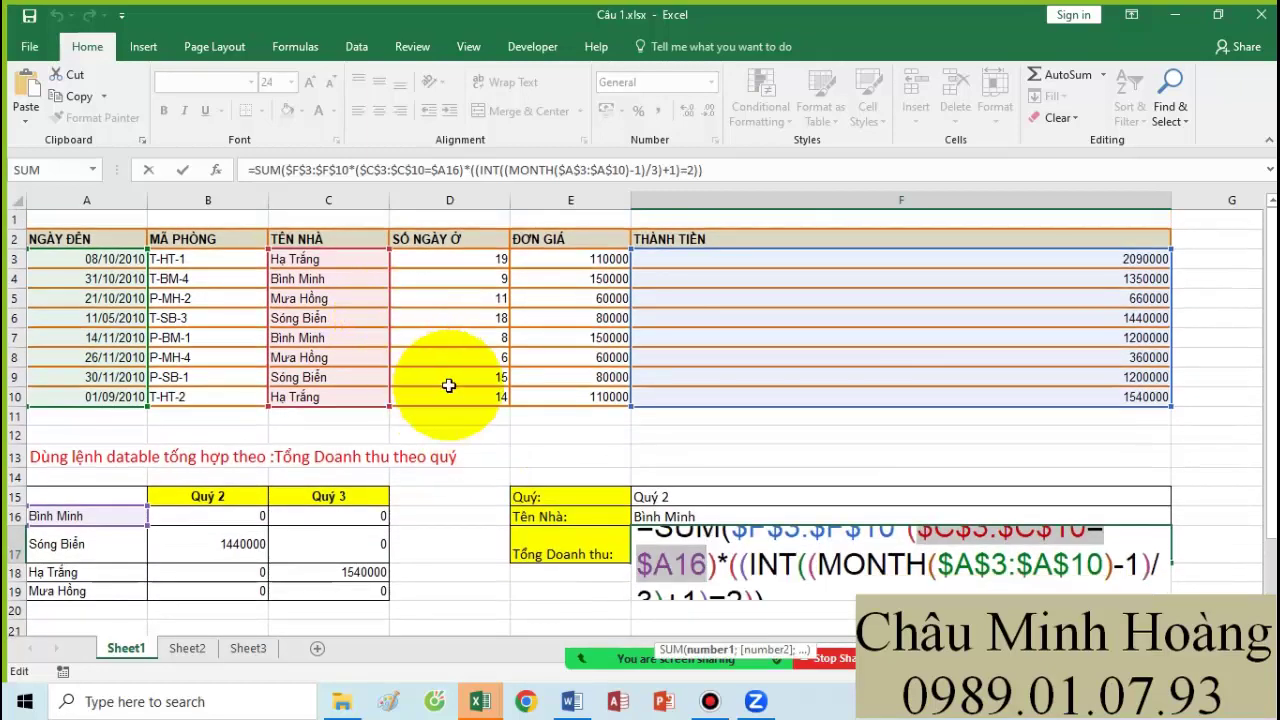
{"action": "scroll", "coordinate": [414, 334], "scroll_direction": "down", "scroll_amount": 2}
{"action": "left_click_drag", "start_coordinate": [708, 457], "coordinate": [620, 475]}
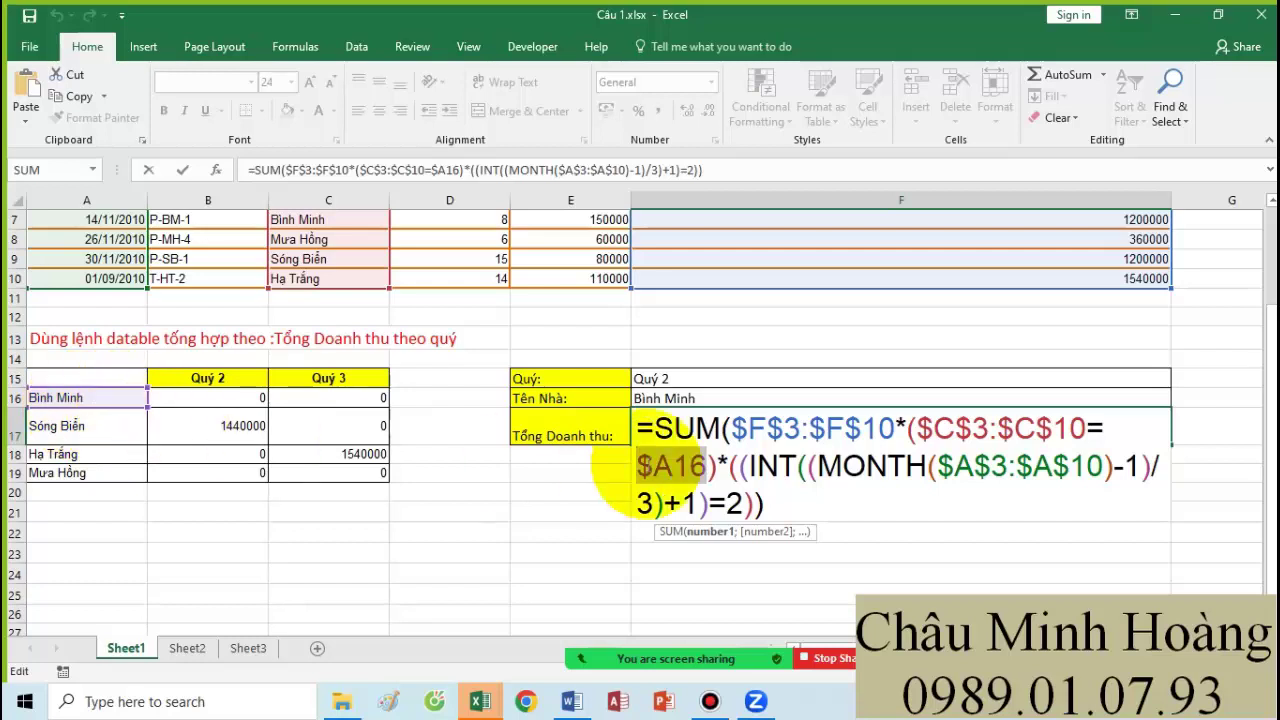
{"action": "left_click", "coordinate": [706, 397]}
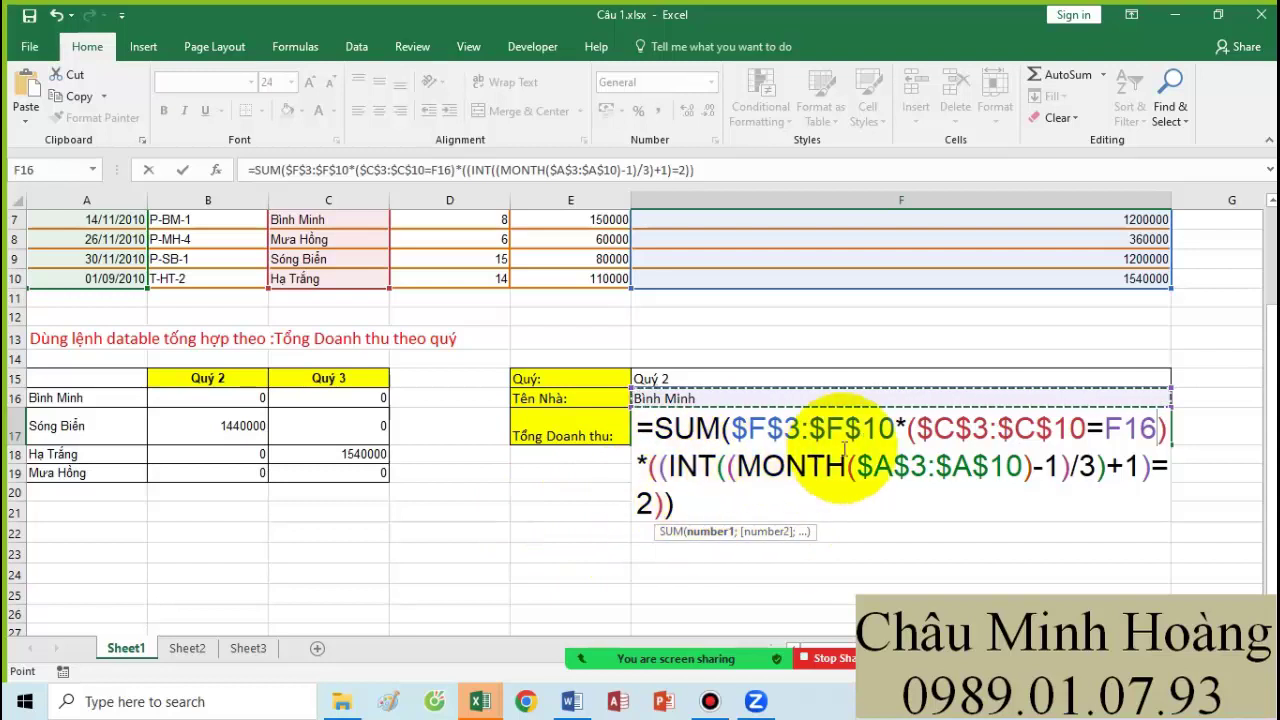
{"action": "double_click", "coordinate": [1130, 428]}
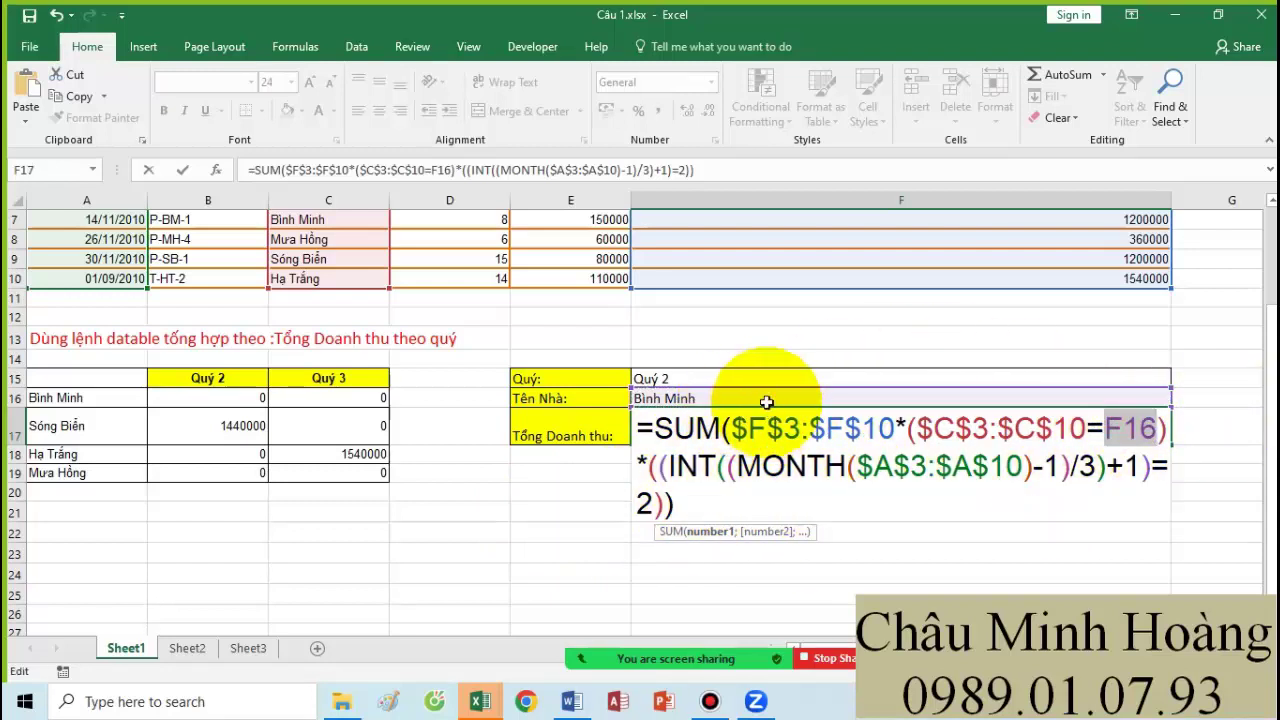
{"action": "key", "text": "F4"}
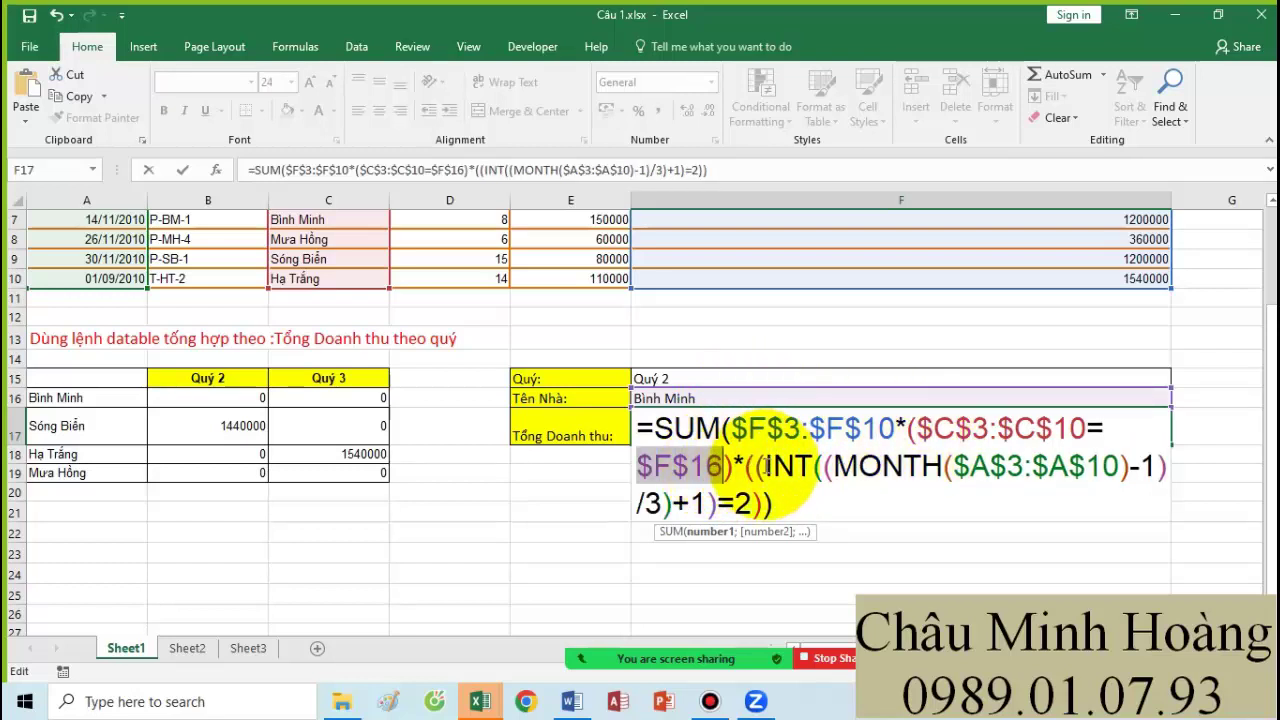
{"action": "left_click", "coordinate": [763, 466]}
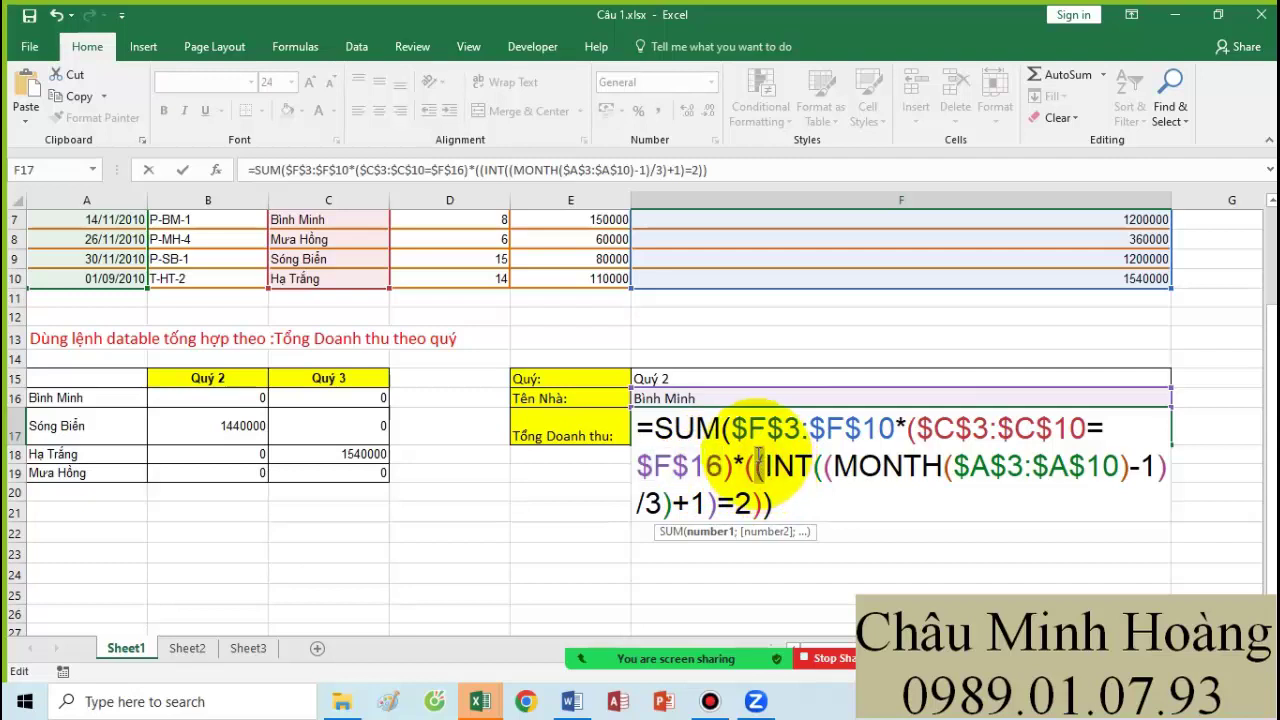
{"action": "key", "text": "BackSpace"}
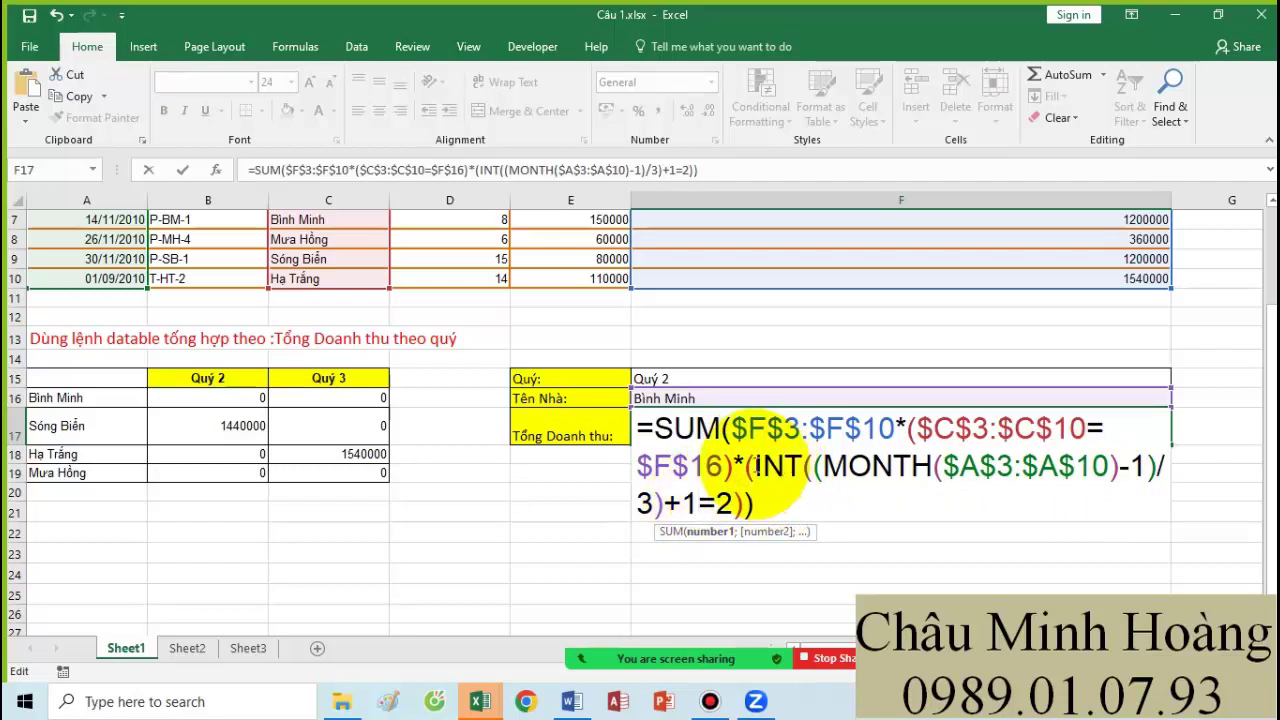
{"action": "left_click", "coordinate": [698, 503], "text": "shift"}
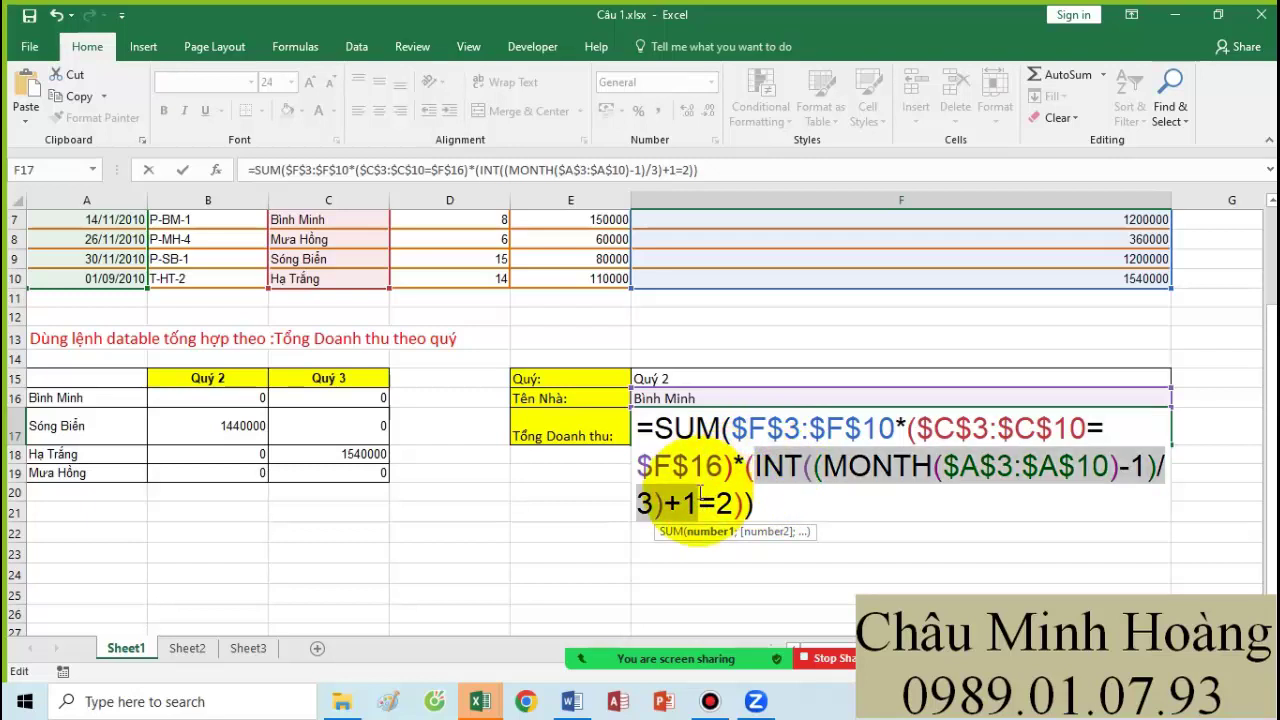
{"action": "left_click", "coordinate": [698, 503]}
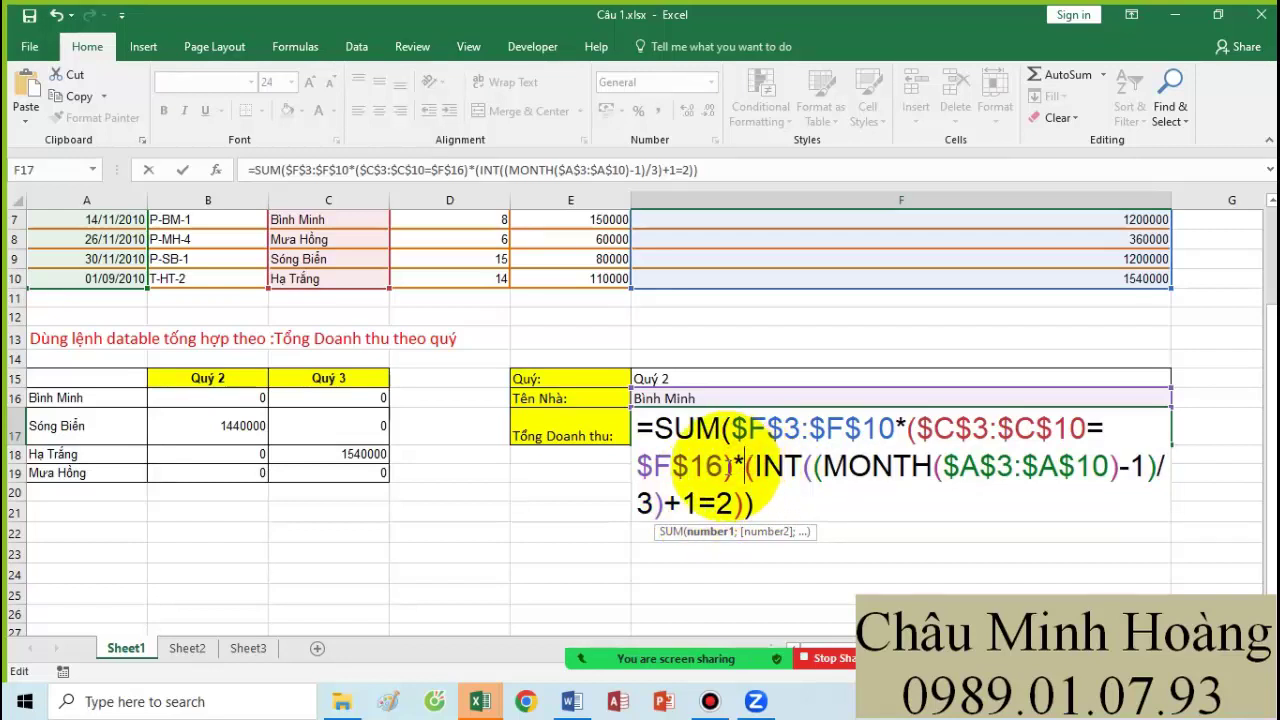
{"action": "type", "text": "("}
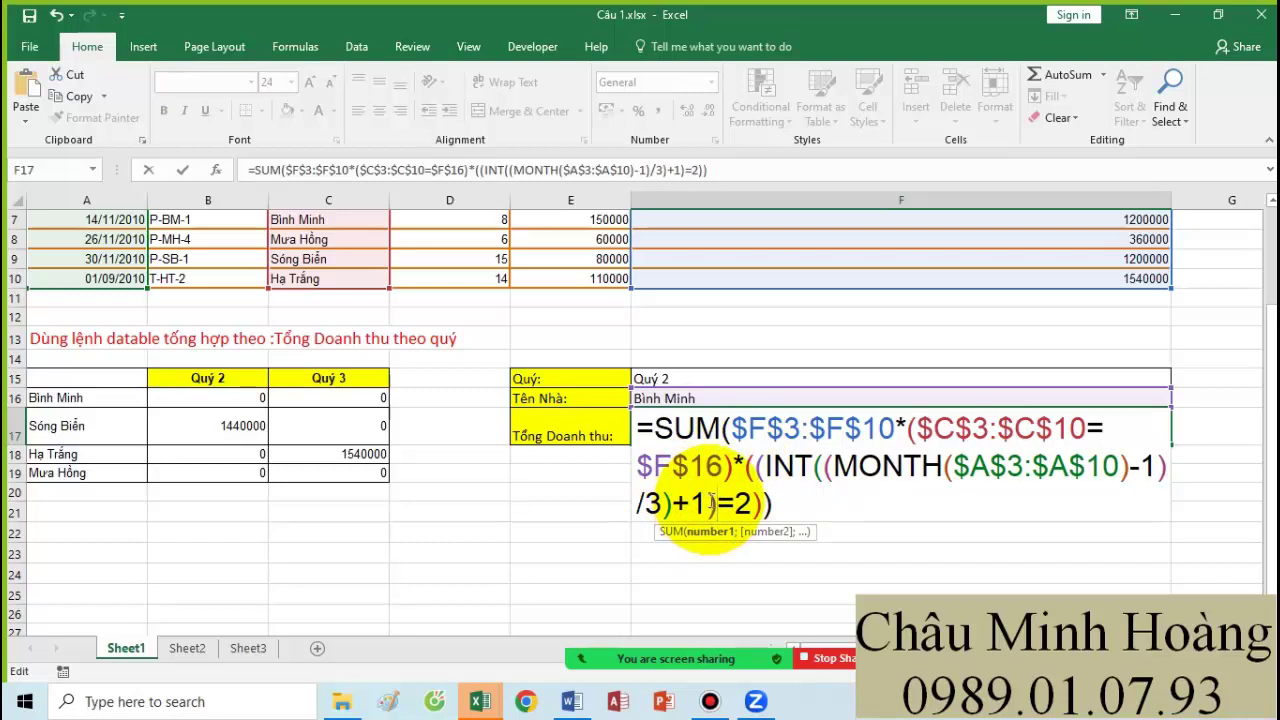
- Remove the inner parentheses around the INT quarter calculation in F17 and enclose both conditions in one outer pair
{"action": "left_click", "coordinate": [711, 503]}
{"action": "key", "text": "BackSpace"}
{"action": "left_click", "coordinate": [763, 466]}
{"action": "key", "text": "BackSpace"}
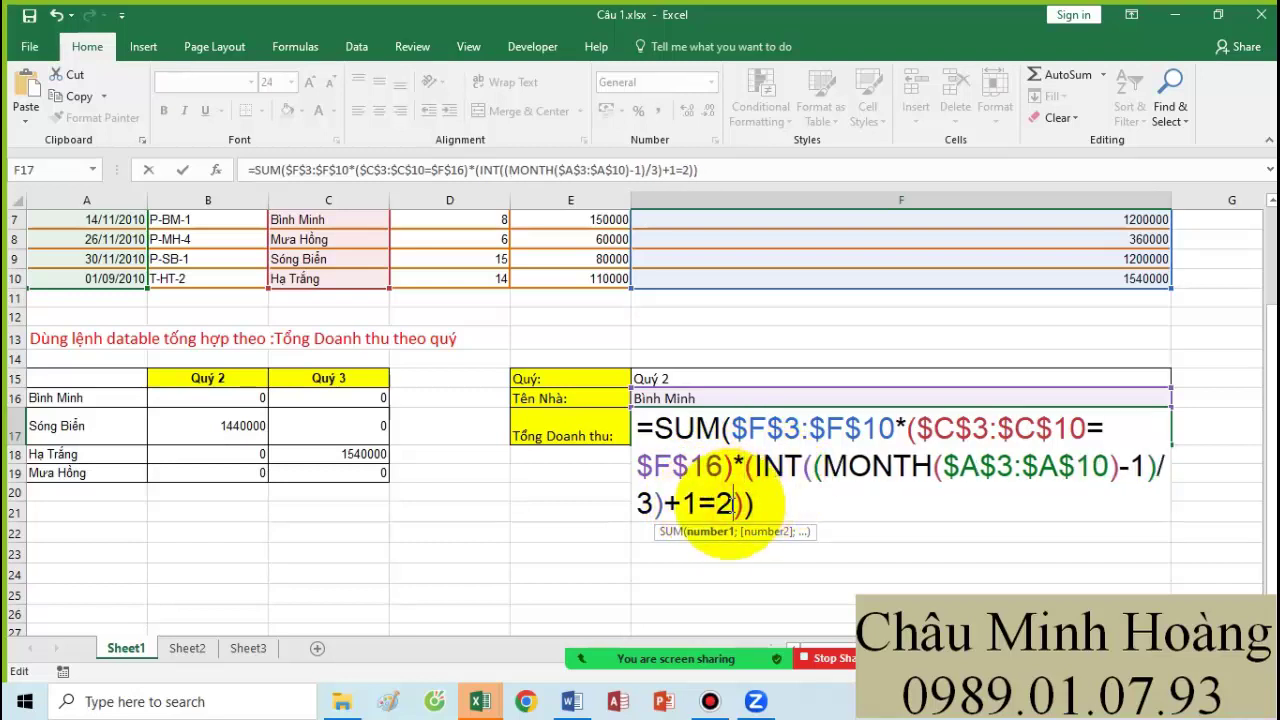
{"action": "left_click", "coordinate": [905, 428]}
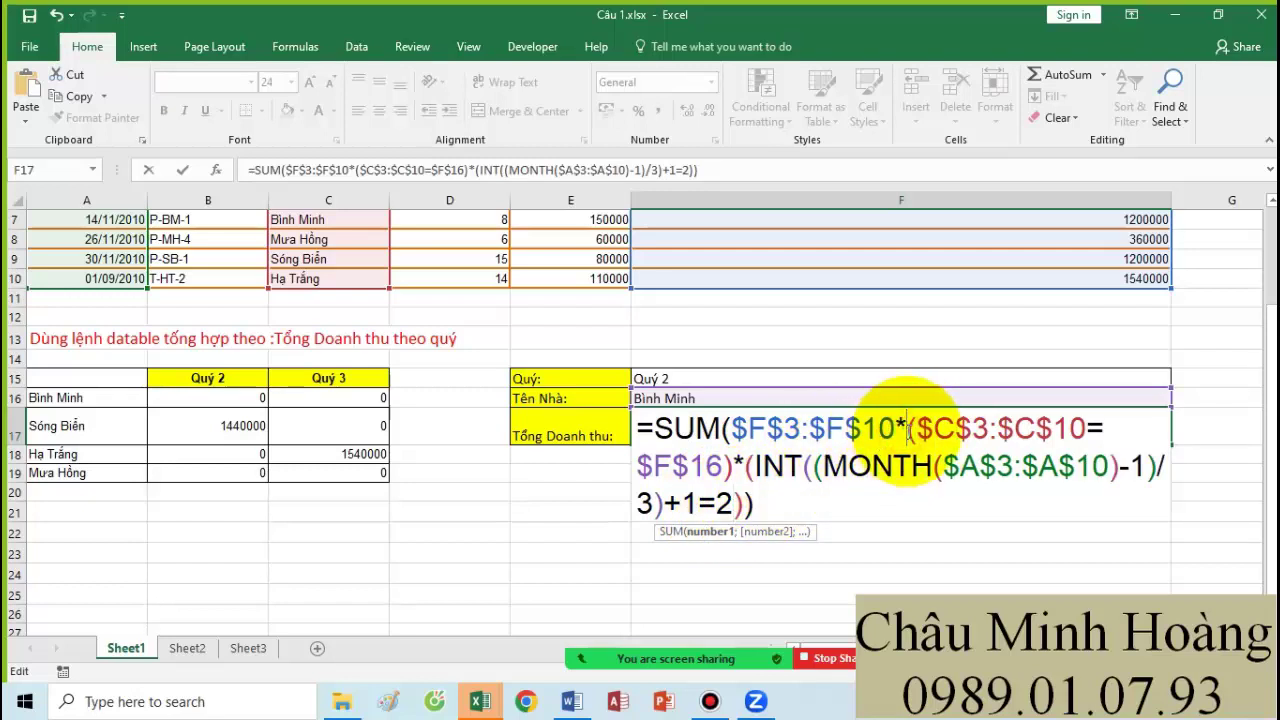
{"action": "type", "text": "("}
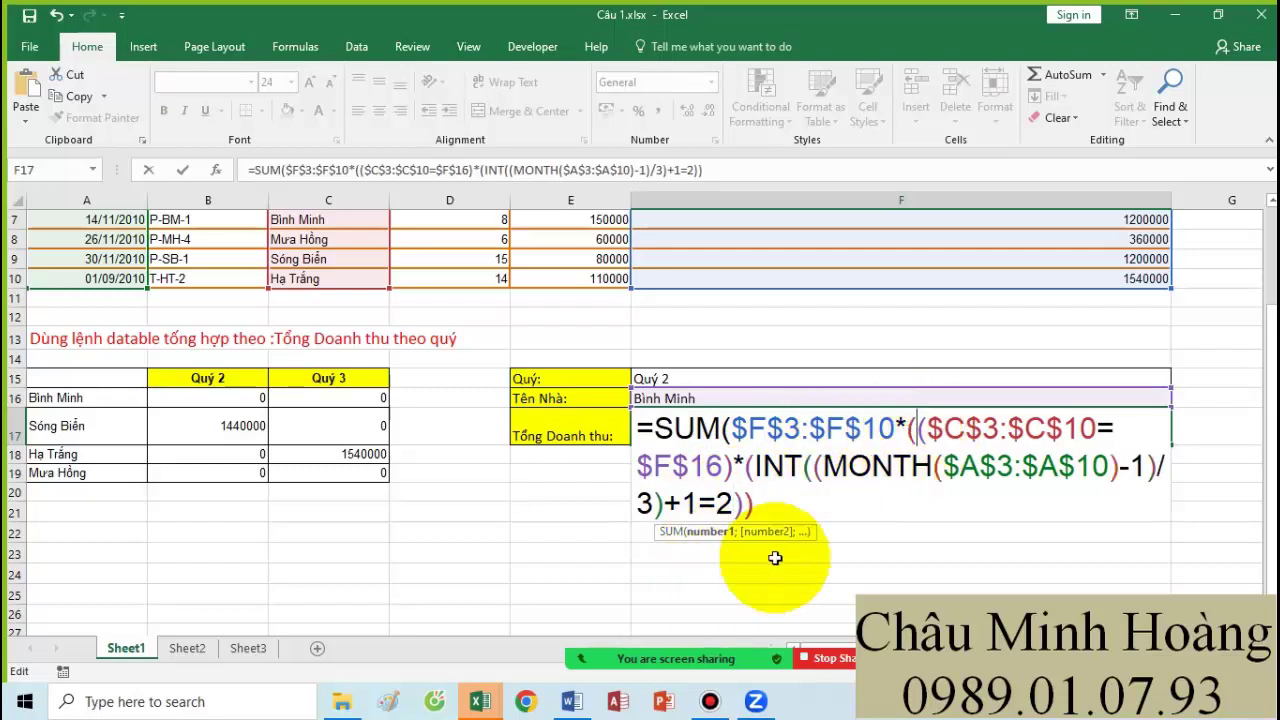
{"action": "left_click", "coordinate": [818, 492]}
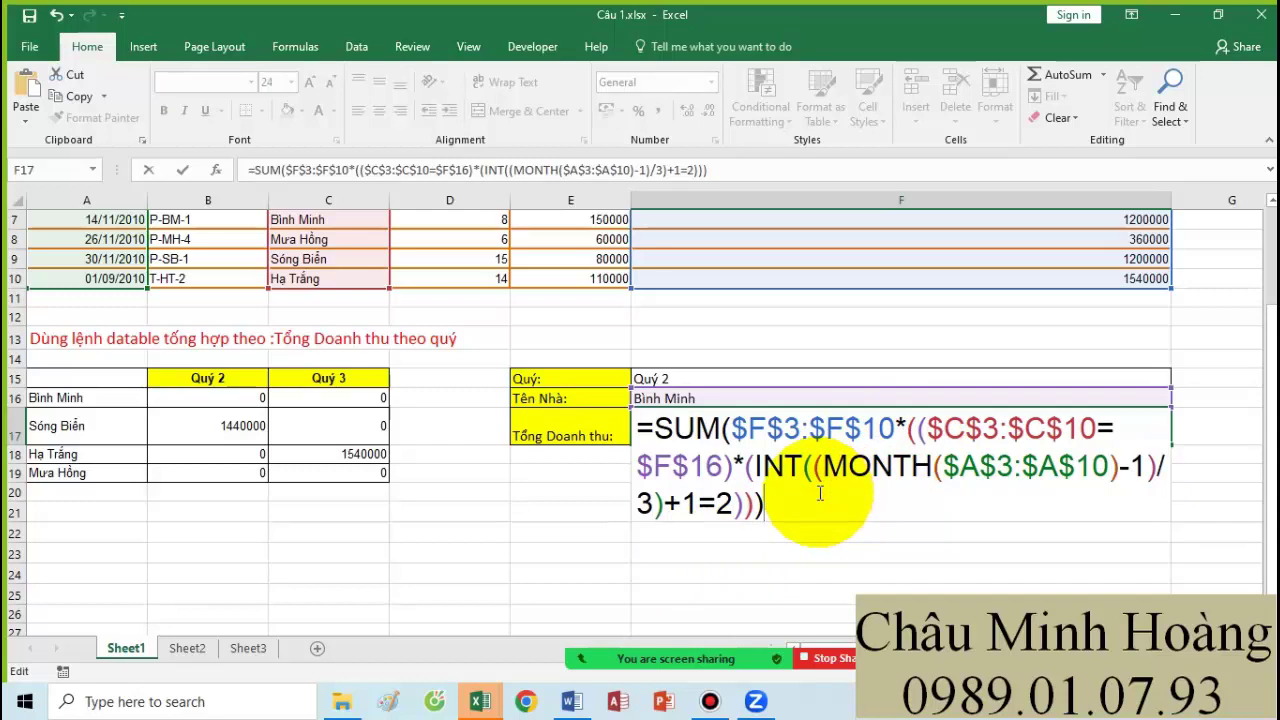
- Copy the F17 formula text without its equals sign and enter the formula as an array formula
{"action": "left_click_drag", "start_coordinate": [829, 492], "coordinate": [653, 438]}
{"action": "key", "text": "ctrl+c"}
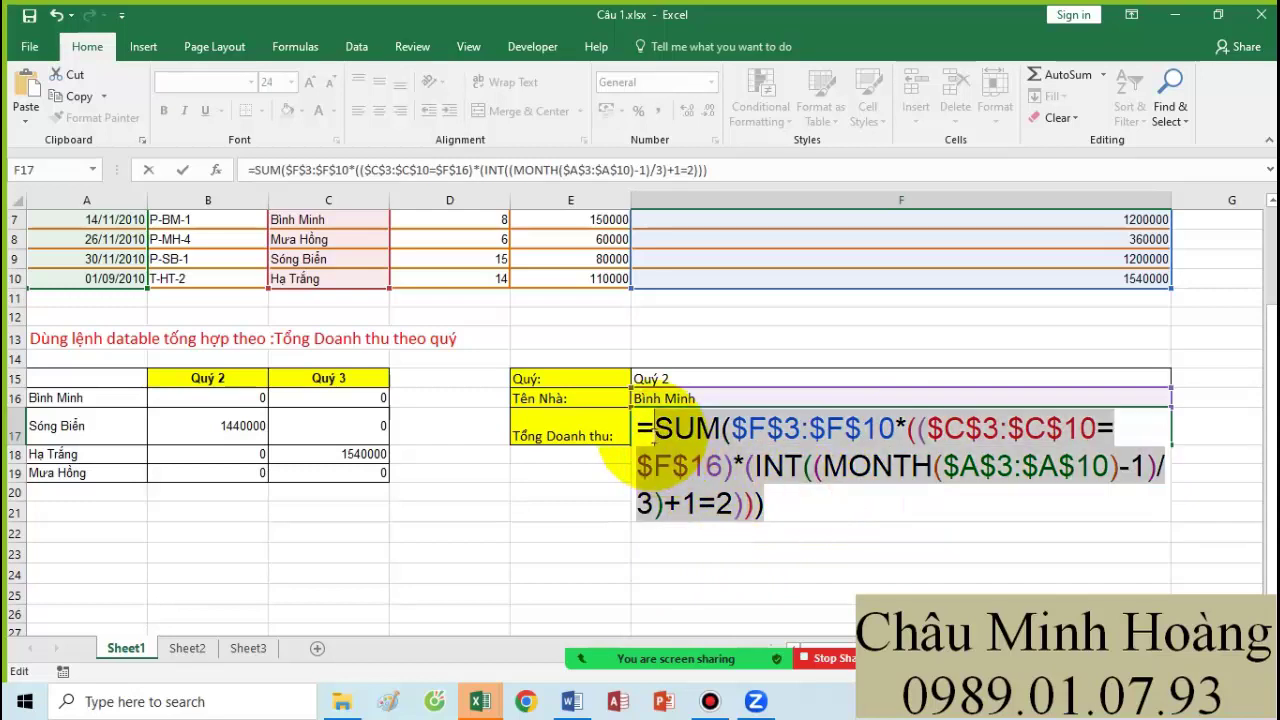
{"action": "key", "text": "ctrl+shift+Return"}
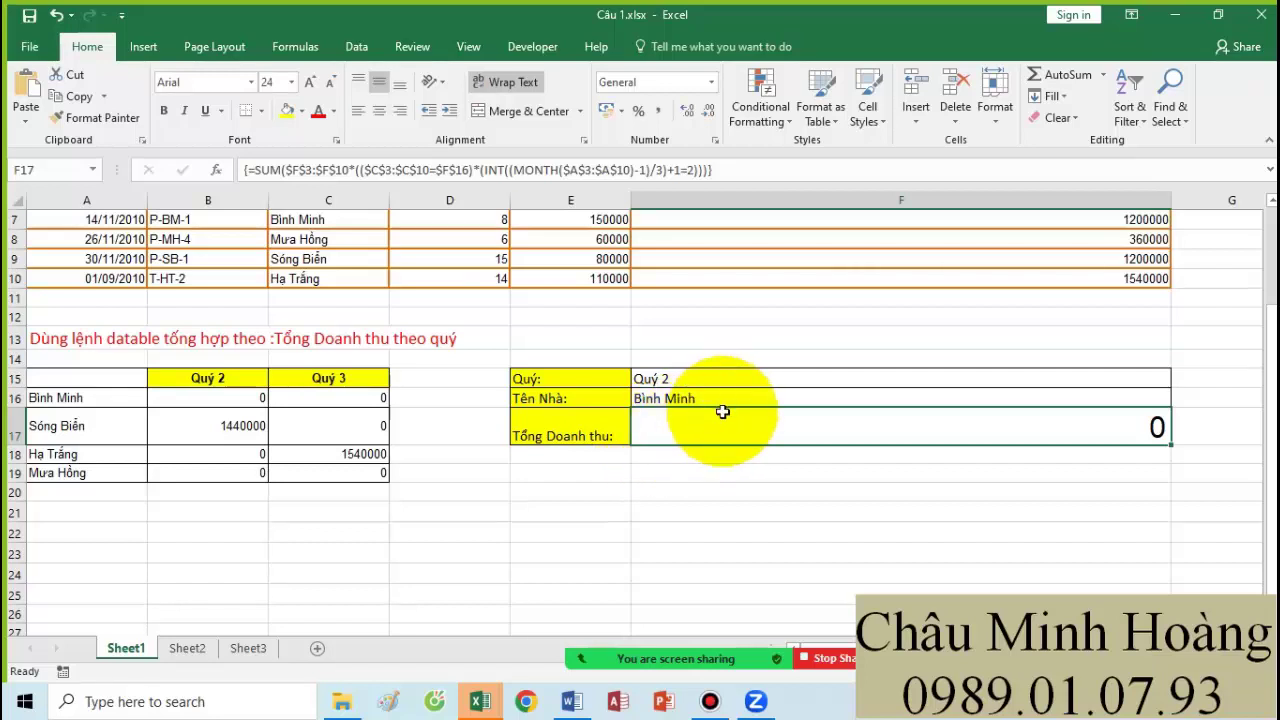
{"action": "left_click_drag", "start_coordinate": [722, 411], "coordinate": [720, 371]}
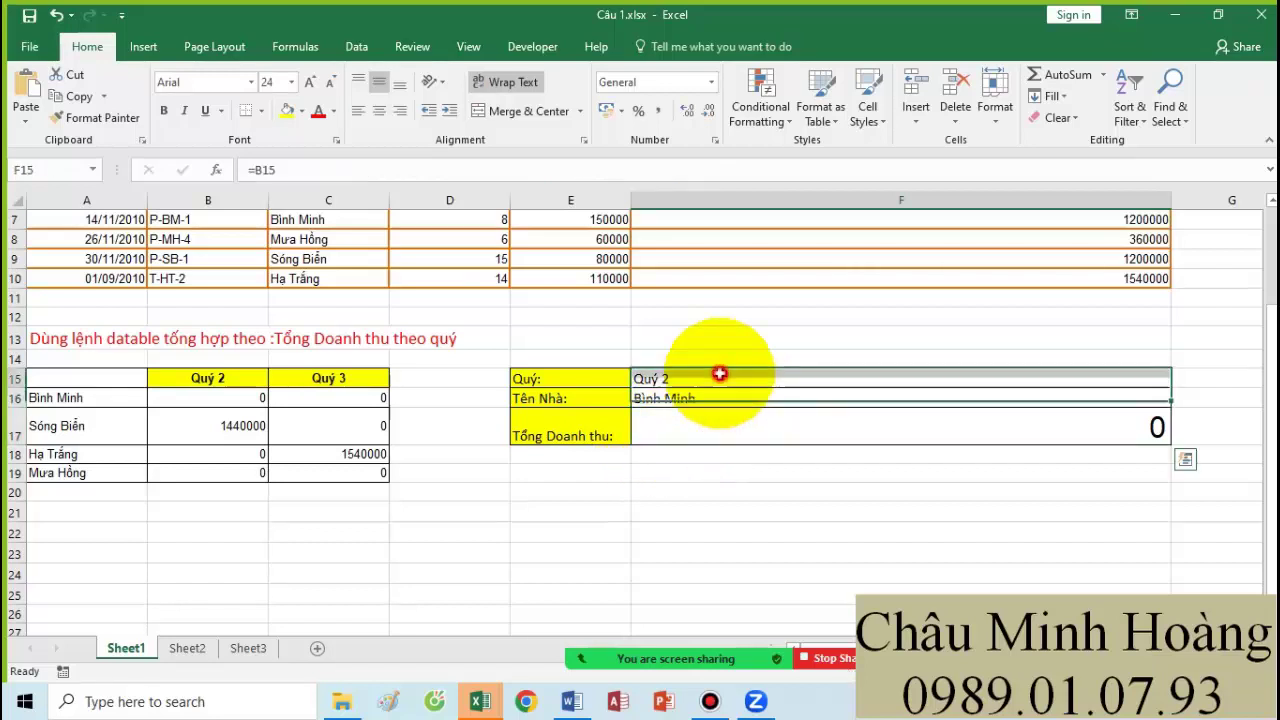
- In Word, add the heading "Ôn 2 – lệnh data table" and a "Câu 1 :" line with the copied formula pasted below it
{"action": "left_click", "coordinate": [588, 708]}
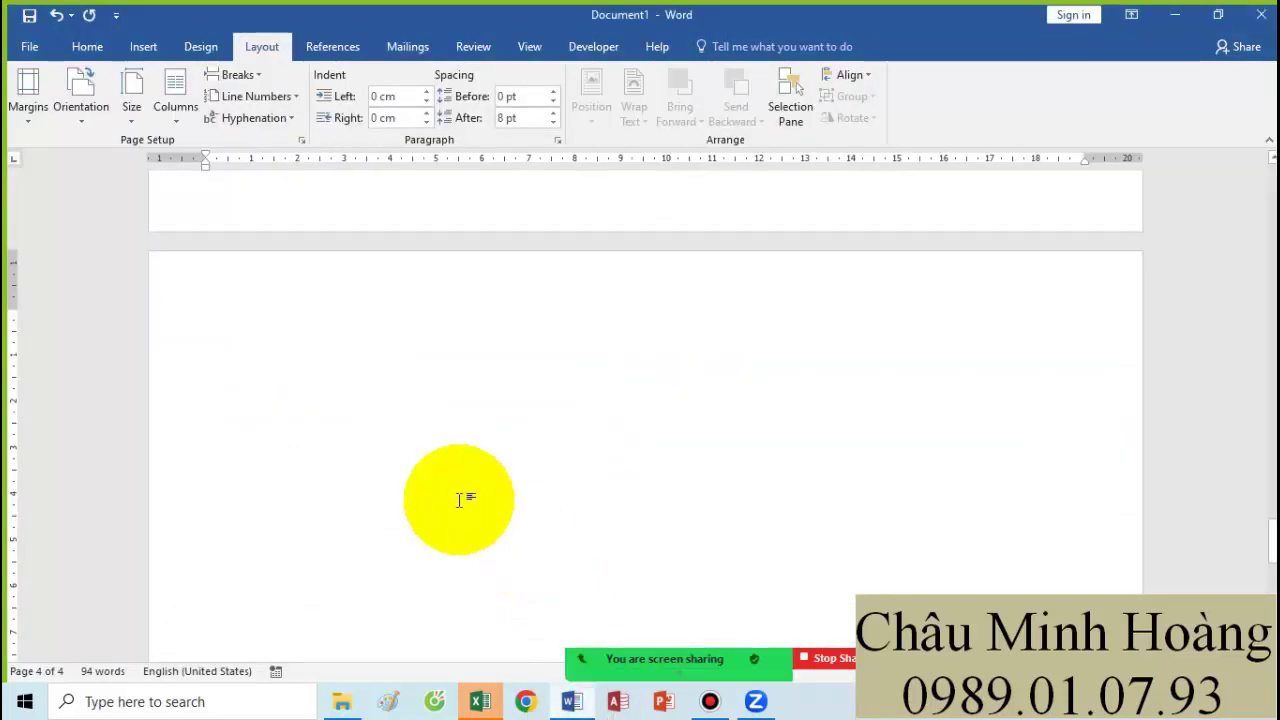
{"action": "type", "text": "o"}
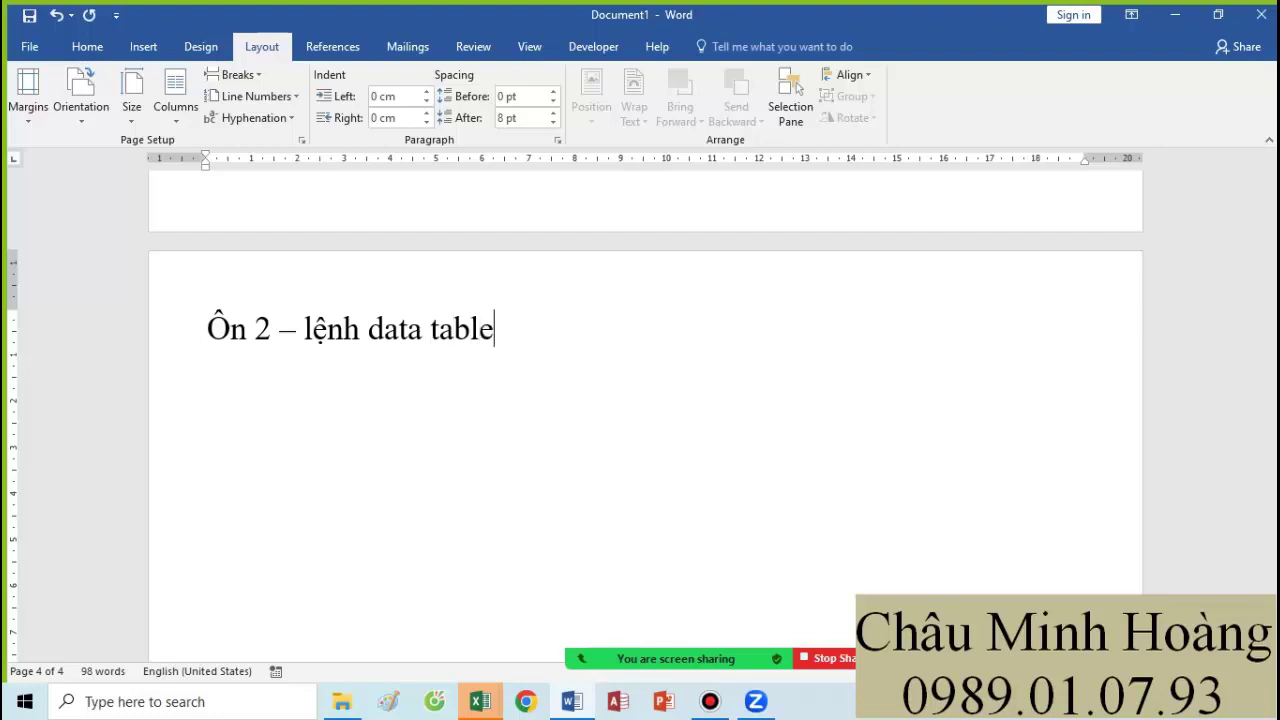
{"action": "type", "text": "Vc"}
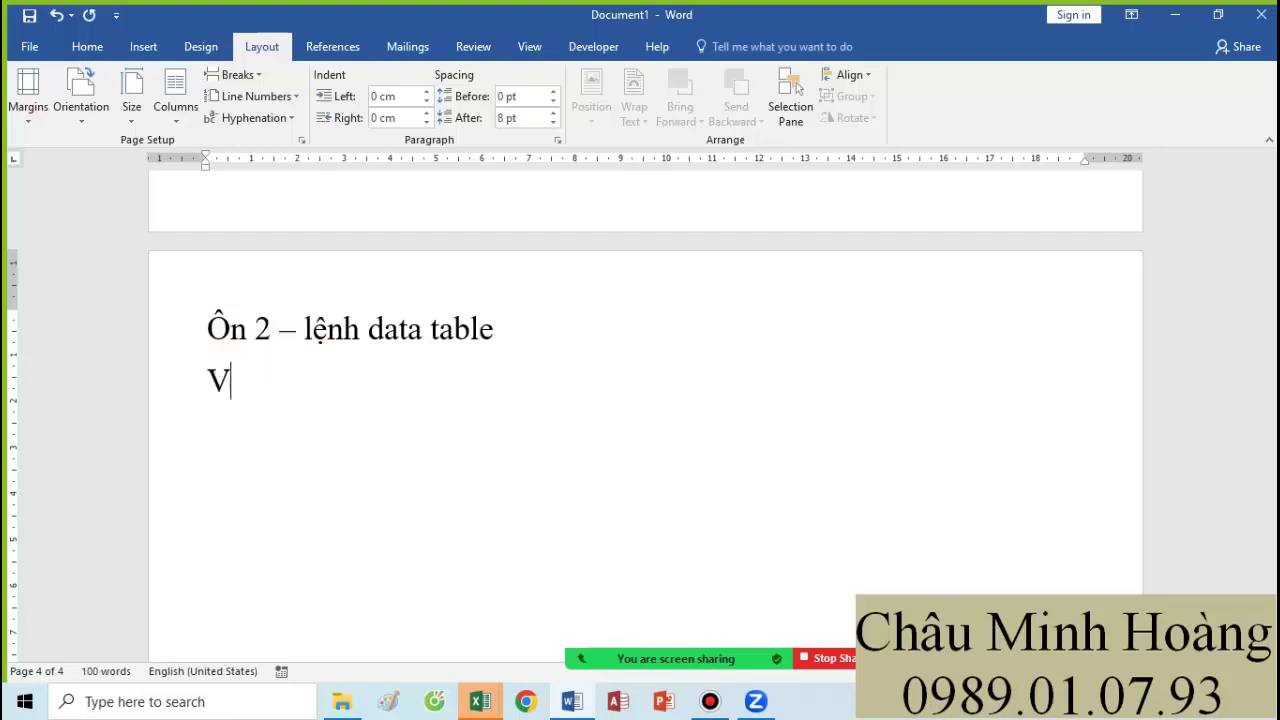
{"action": "key", "text": "BackSpace"}
{"action": "type", "text": "Câu 1 :"}
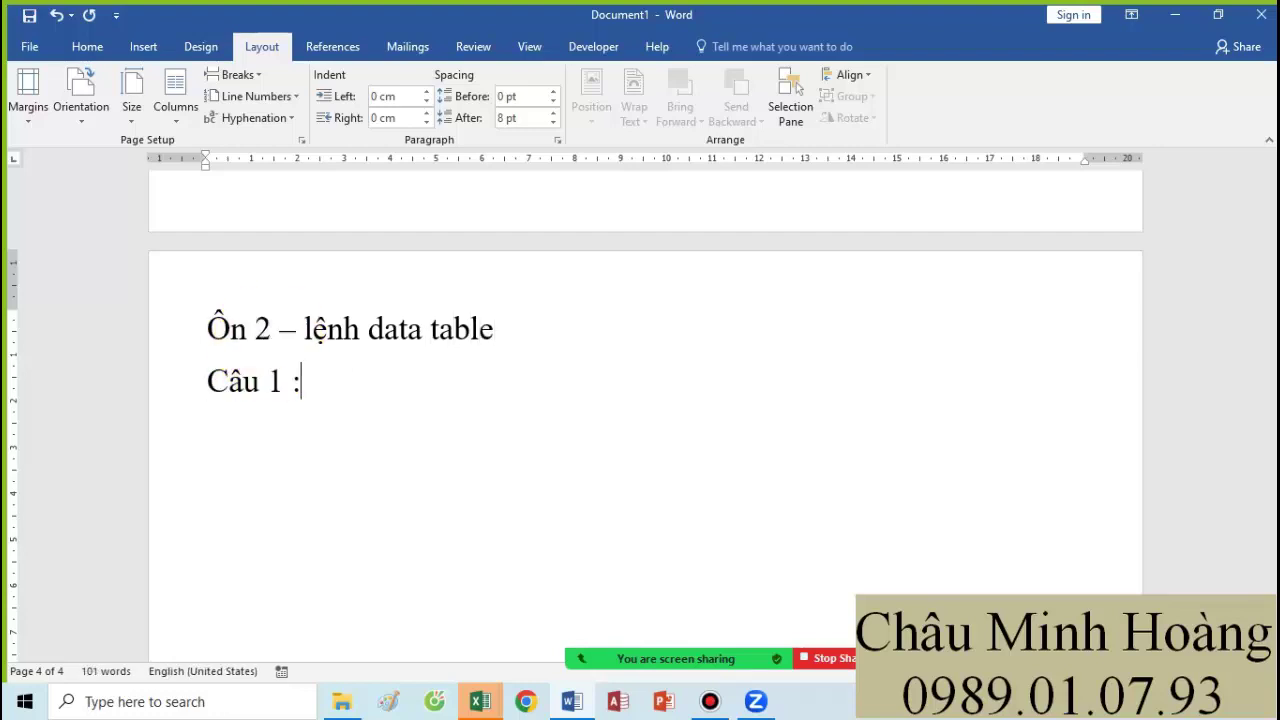
{"action": "key", "text": "ctrl+v"}
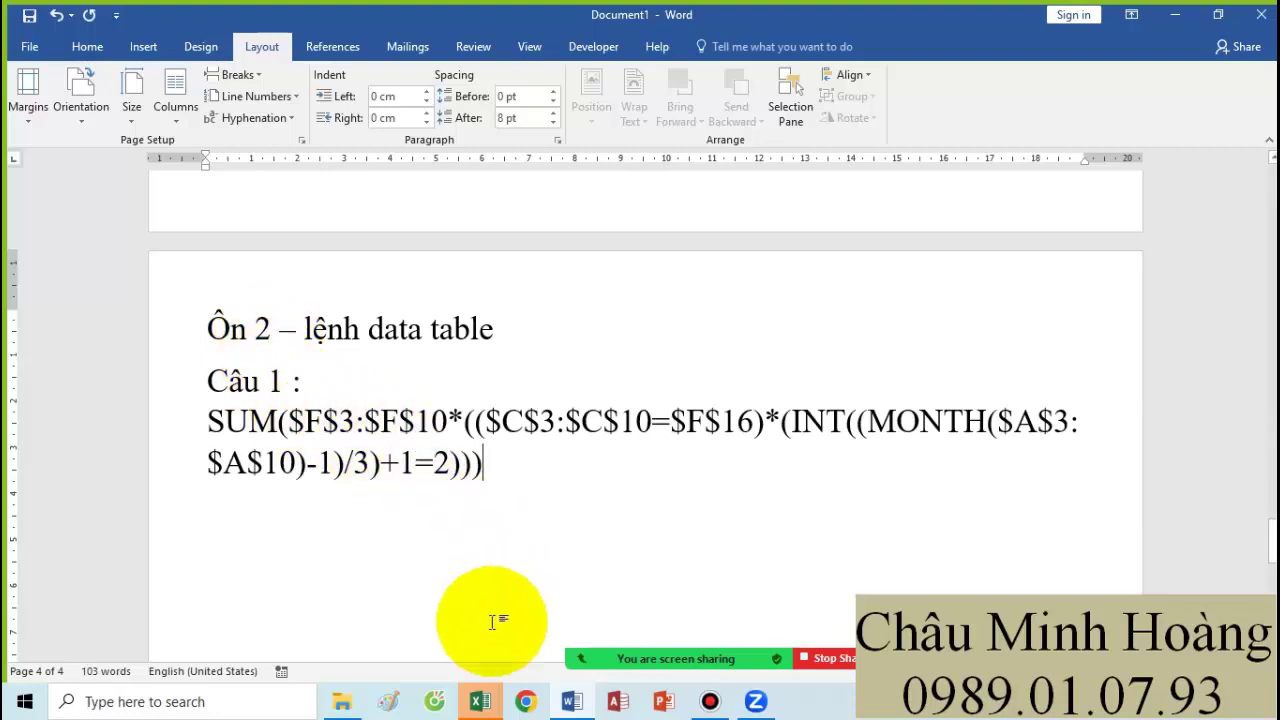
- Switch to the Câu 1.xlsx workbook in Excel and link corner cell A15 of the summary table to F17 with =F17
{"action": "mouse_move", "coordinate": [480, 701]}
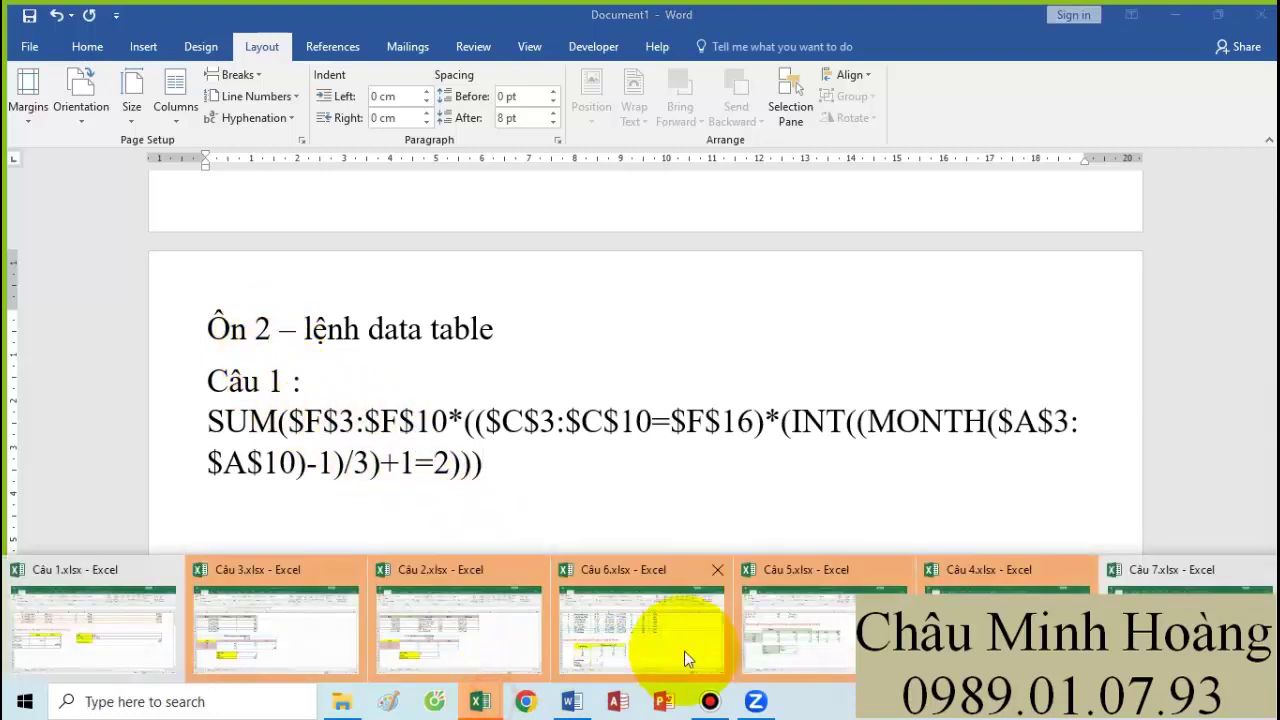
{"action": "left_click", "coordinate": [38, 624]}
{"action": "left_click", "coordinate": [704, 526]}
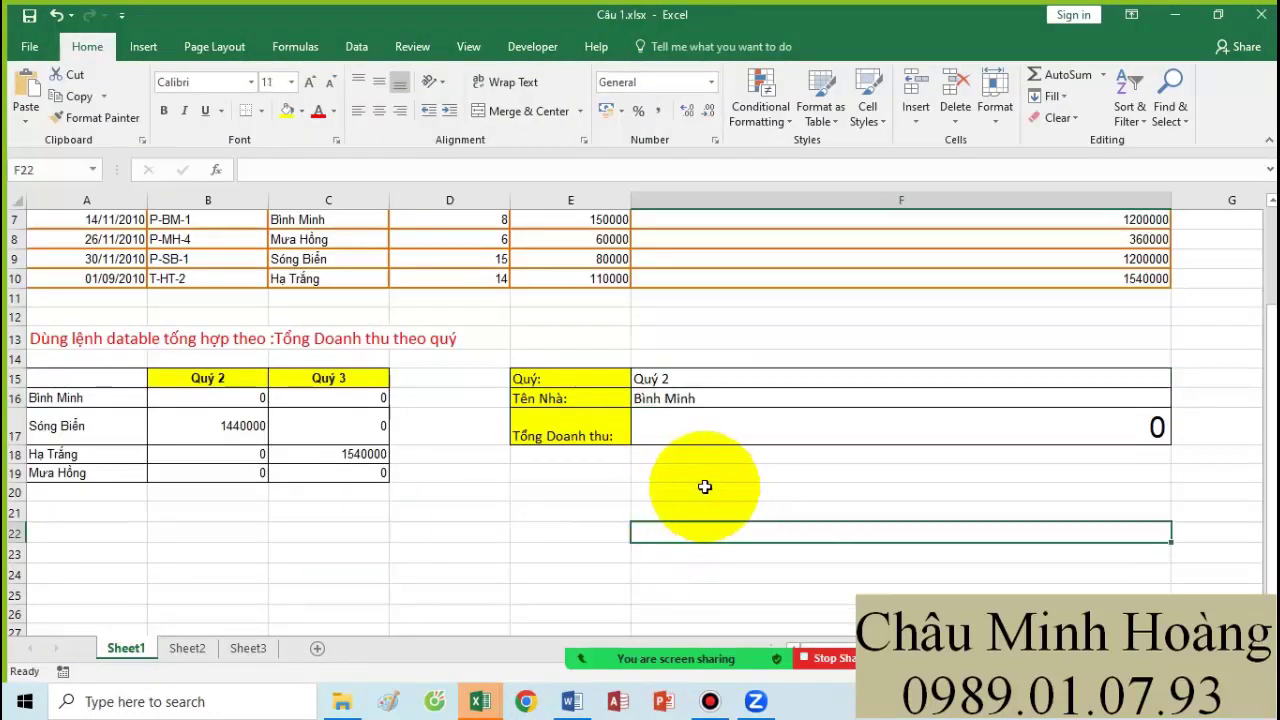
{"action": "left_click", "coordinate": [902, 437]}
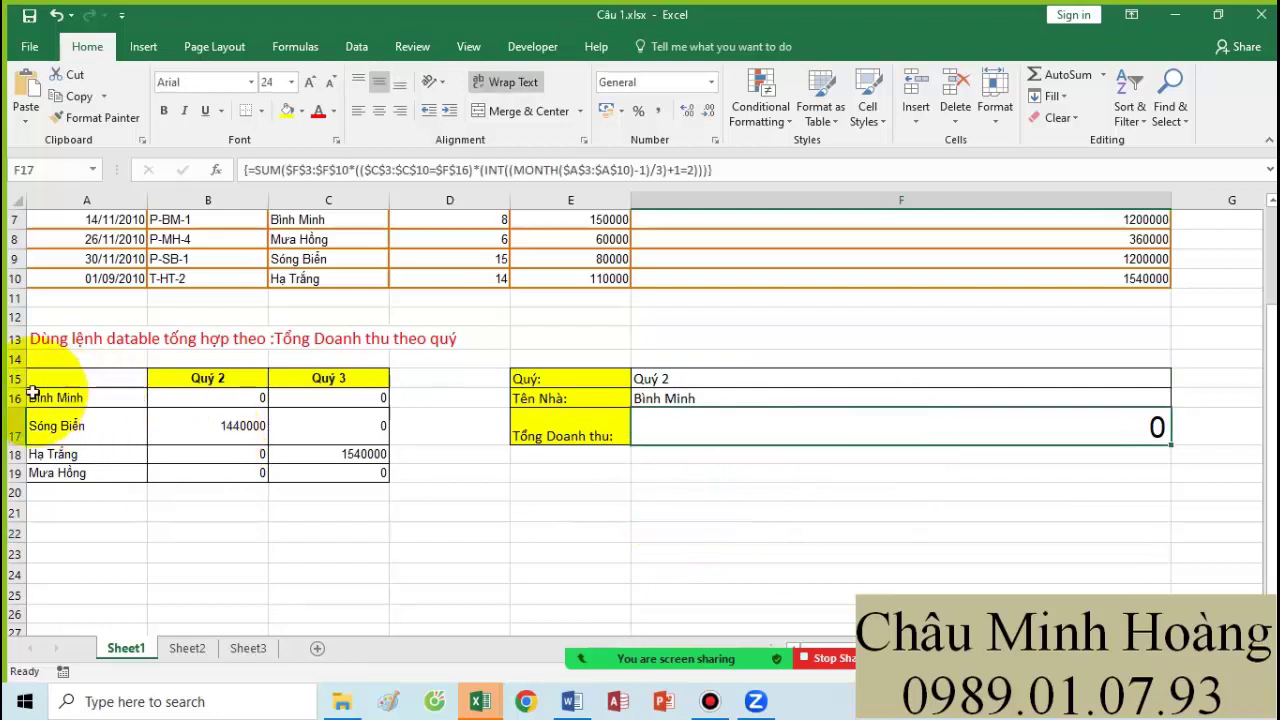
{"action": "left_click_drag", "start_coordinate": [14, 388], "coordinate": [334, 489]}
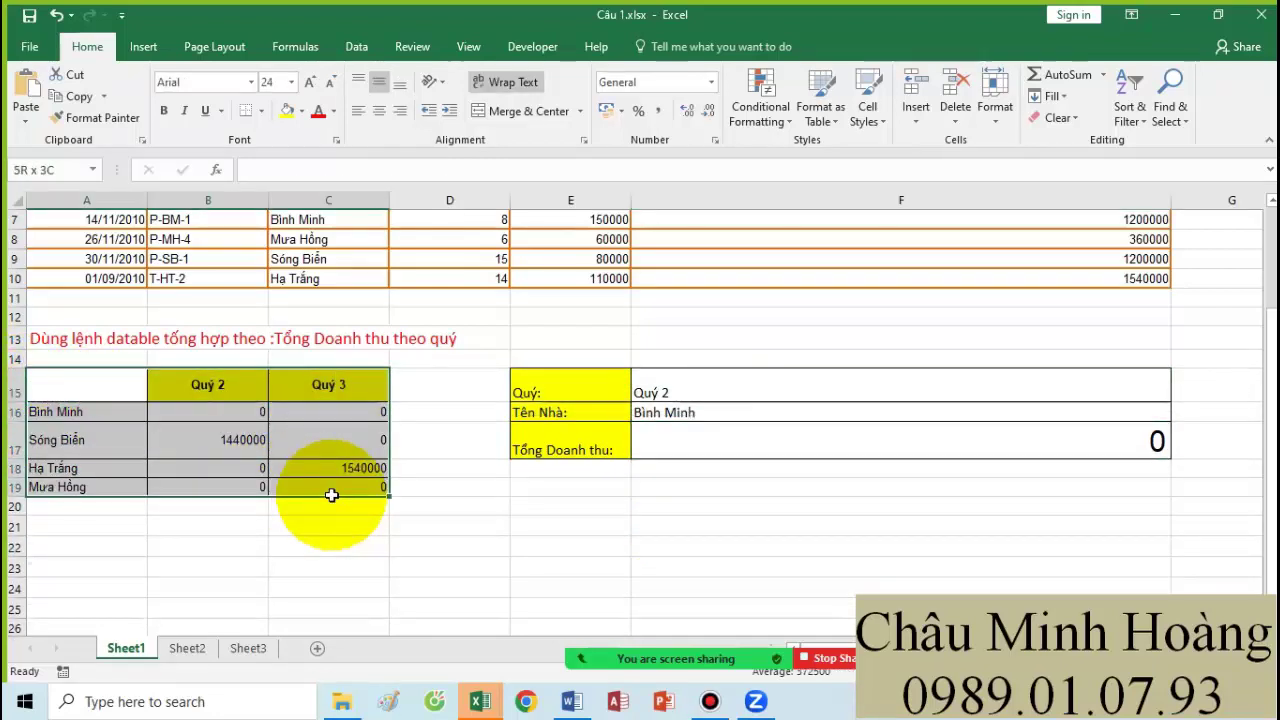
{"action": "left_click", "coordinate": [105, 383]}
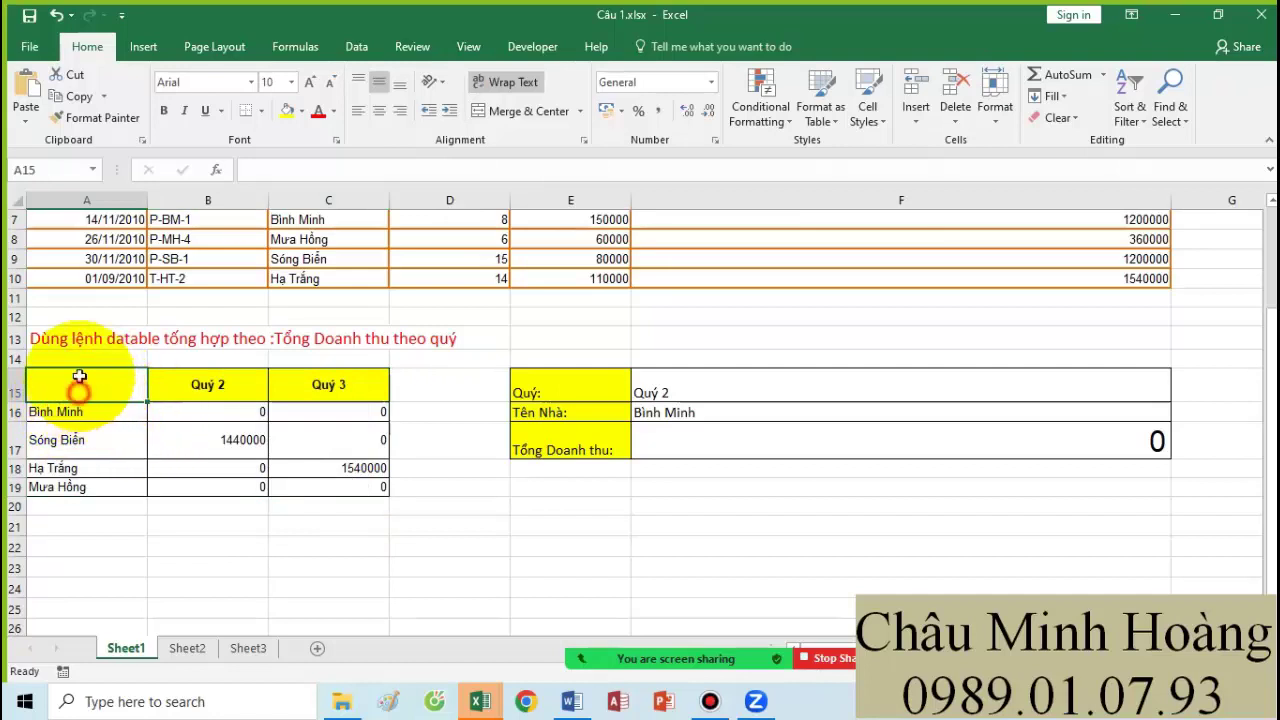
{"action": "mouse_move", "coordinate": [83, 386]}
{"action": "left_mouse_down"}
{"action": "mouse_move", "coordinate": [320, 386]}
{"action": "mouse_move", "coordinate": [143, 394]}
{"action": "mouse_move", "coordinate": [124, 422]}
{"action": "mouse_move", "coordinate": [334, 374]}
{"action": "mouse_move", "coordinate": [126, 374]}
{"action": "mouse_move", "coordinate": [103, 386]}
{"action": "left_mouse_up"}
{"action": "type", "text": "="}
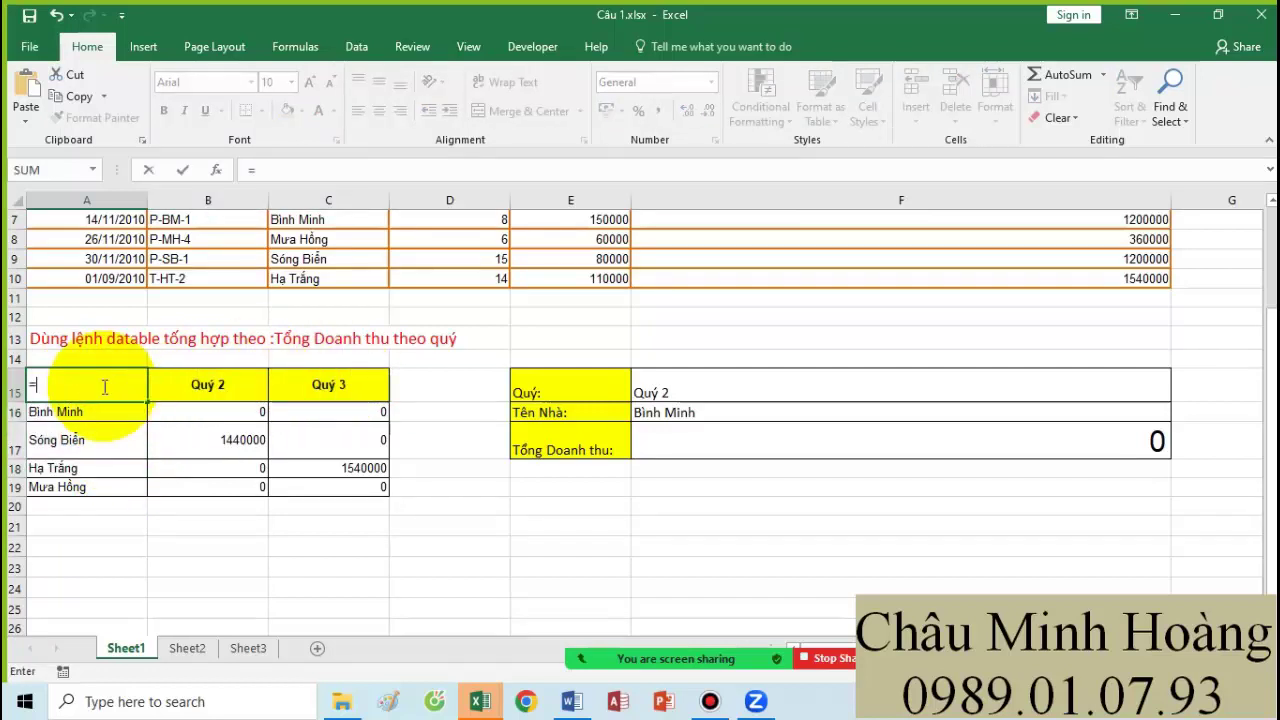
{"action": "left_click", "coordinate": [728, 430]}
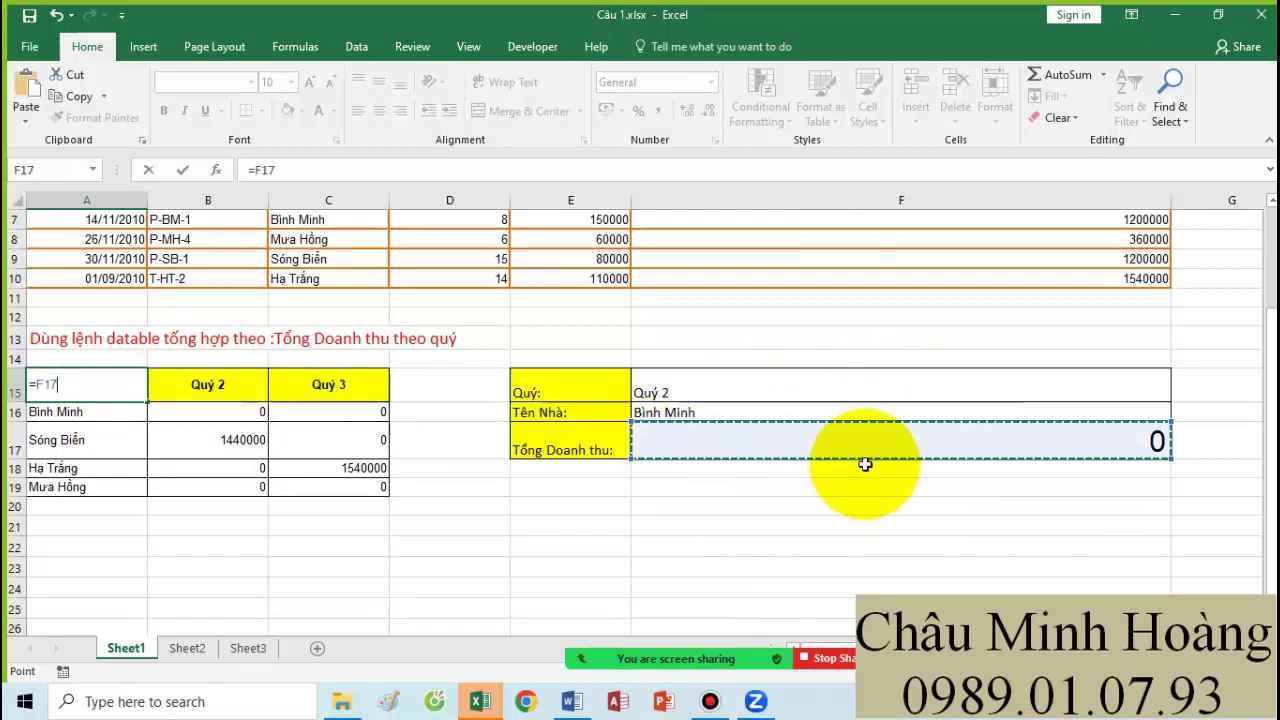
{"action": "key", "text": "Return"}
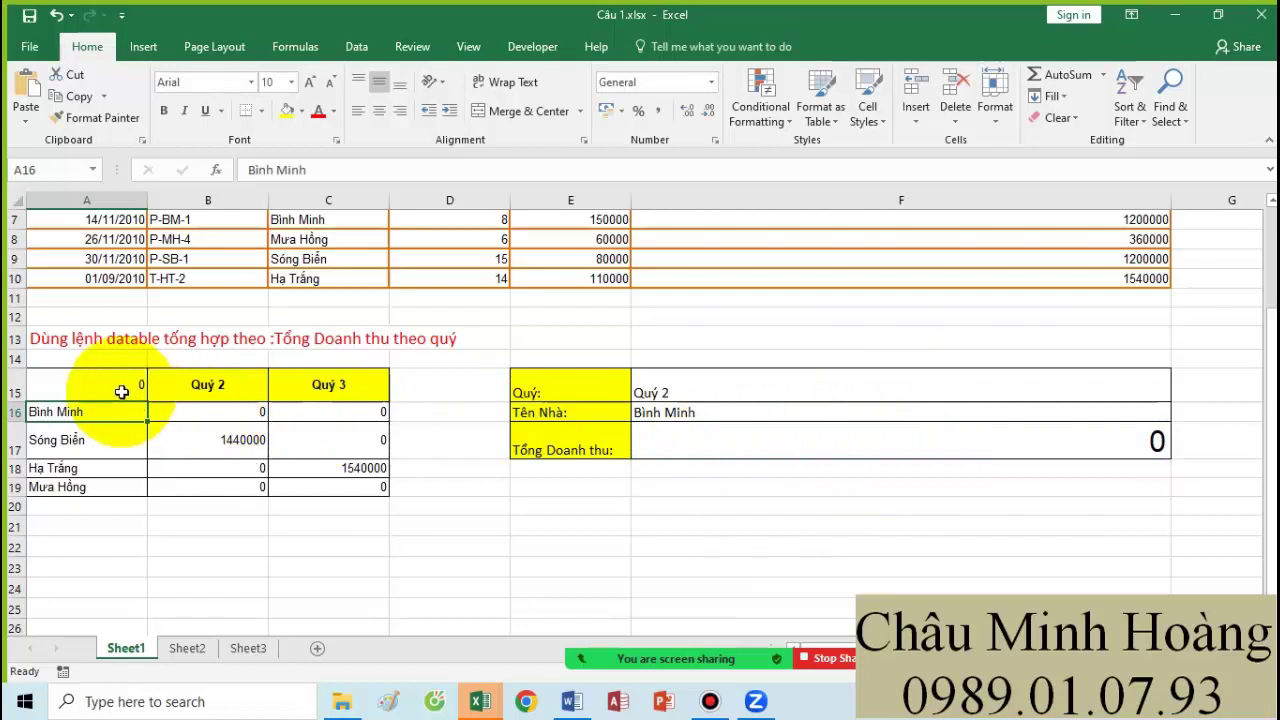
- Create a two-variable data table on A15:C19 with row input cell $F$15 and column input cell $F$16
{"action": "left_click_drag", "start_coordinate": [129, 390], "coordinate": [362, 482]}
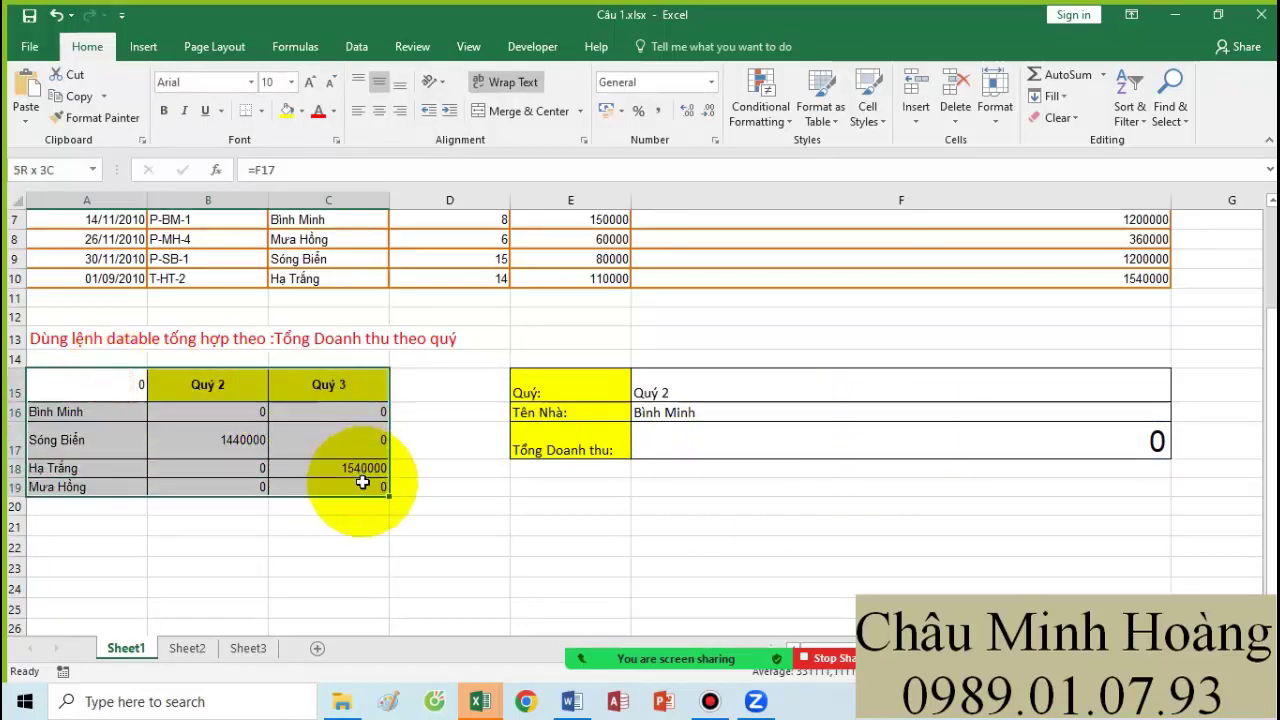
{"action": "left_click", "coordinate": [357, 47]}
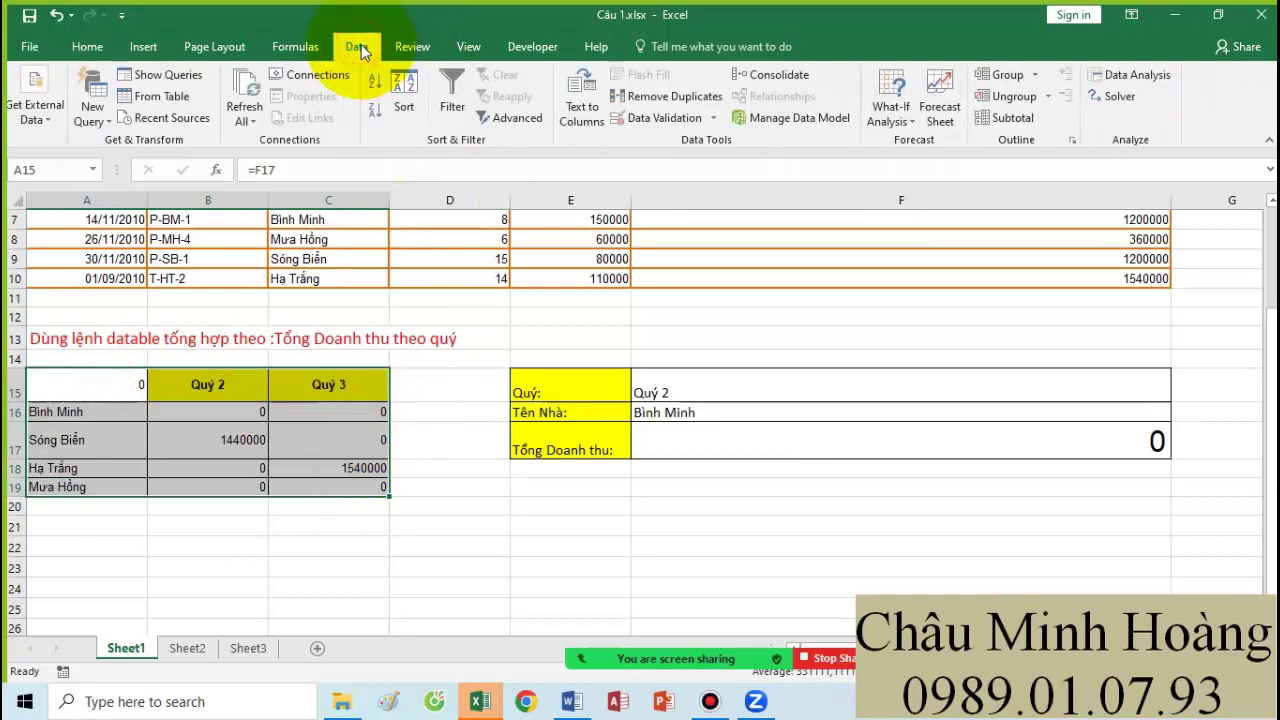
{"action": "left_click", "coordinate": [909, 120]}
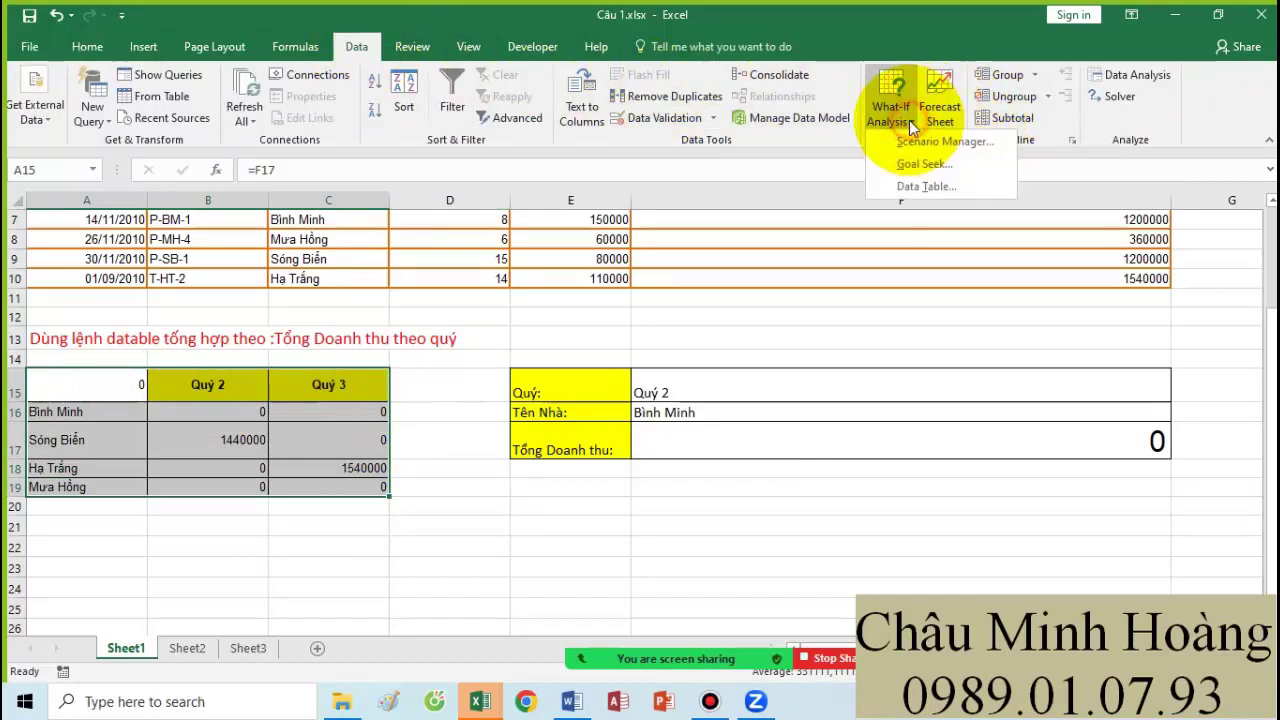
{"action": "left_click", "coordinate": [926, 187]}
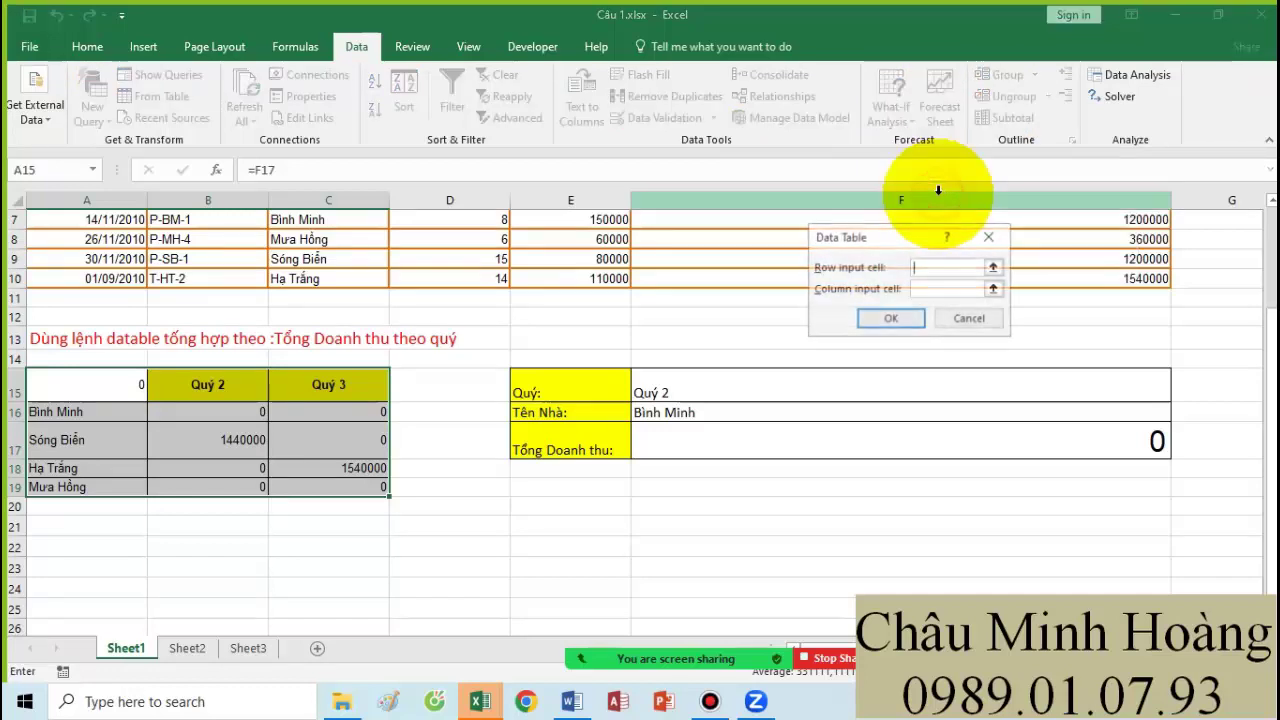
{"action": "left_click_drag", "start_coordinate": [900, 237], "coordinate": [837, 164]}
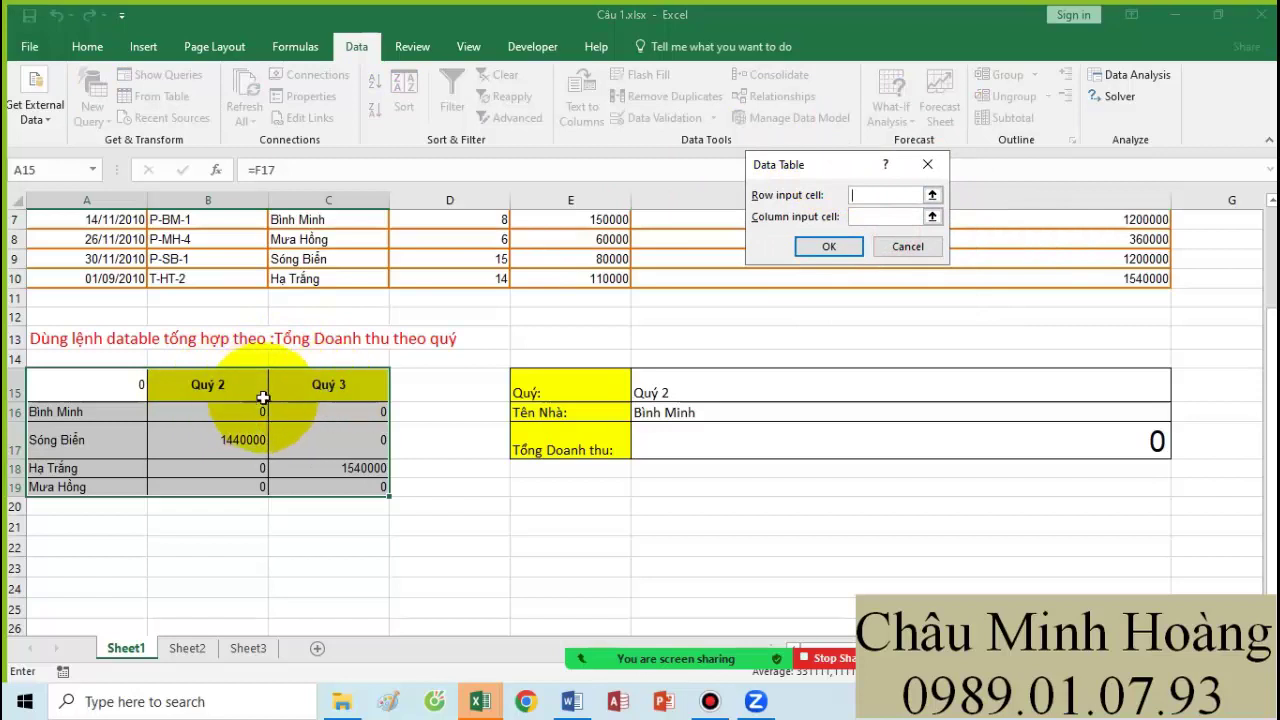
{"action": "left_click", "coordinate": [732, 392]}
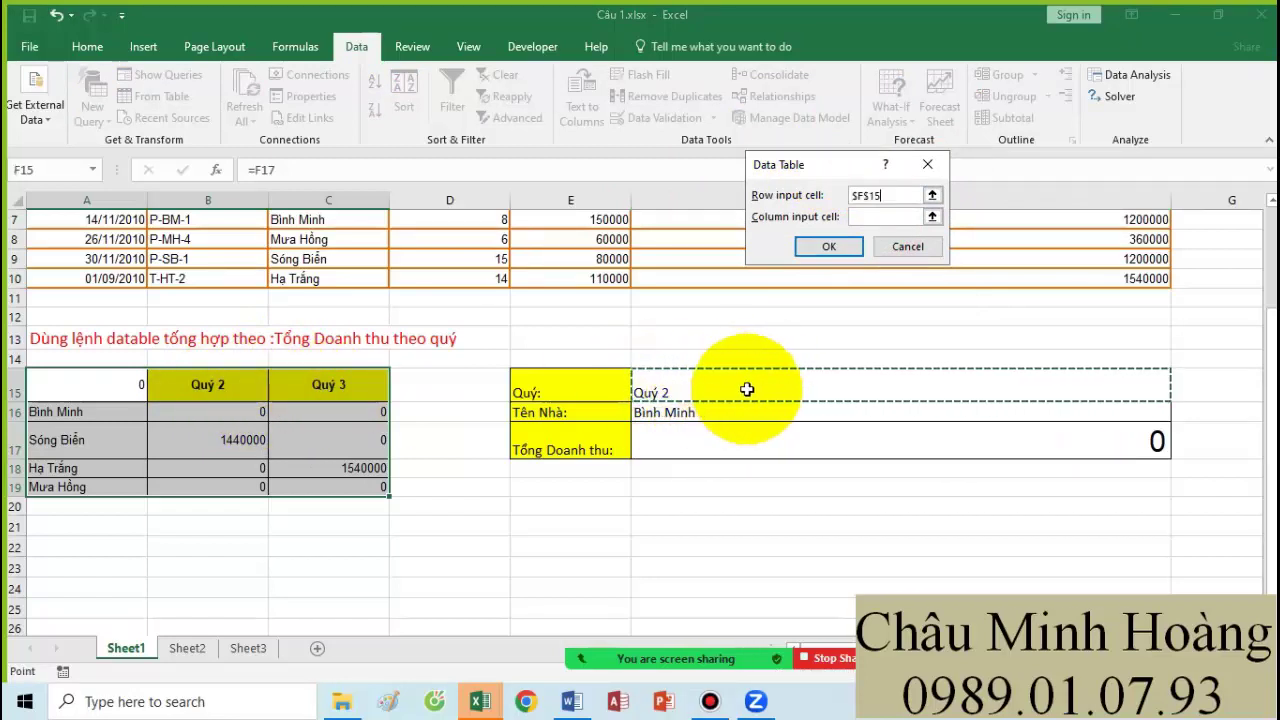
{"action": "left_click", "coordinate": [862, 216]}
{"action": "left_click", "coordinate": [700, 412]}
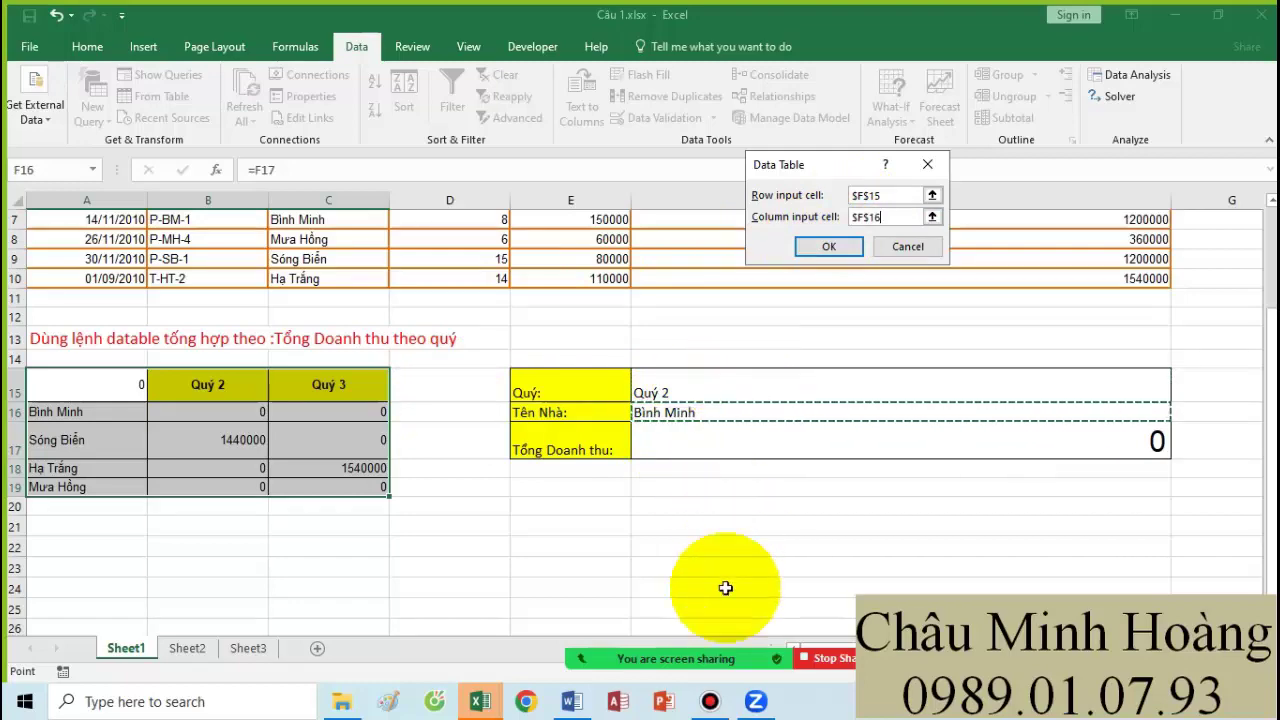
{"action": "left_click", "coordinate": [710, 701]}
{"action": "left_click", "coordinate": [710, 703]}
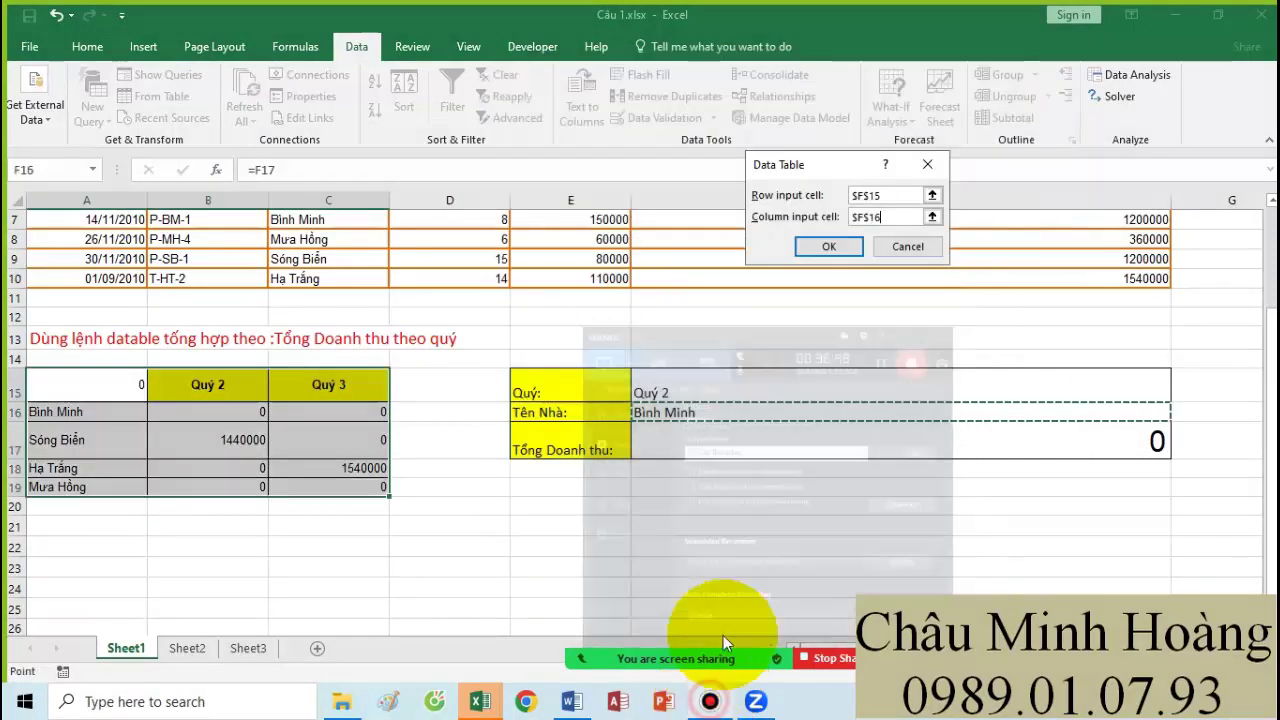
{"action": "left_click", "coordinate": [826, 248]}
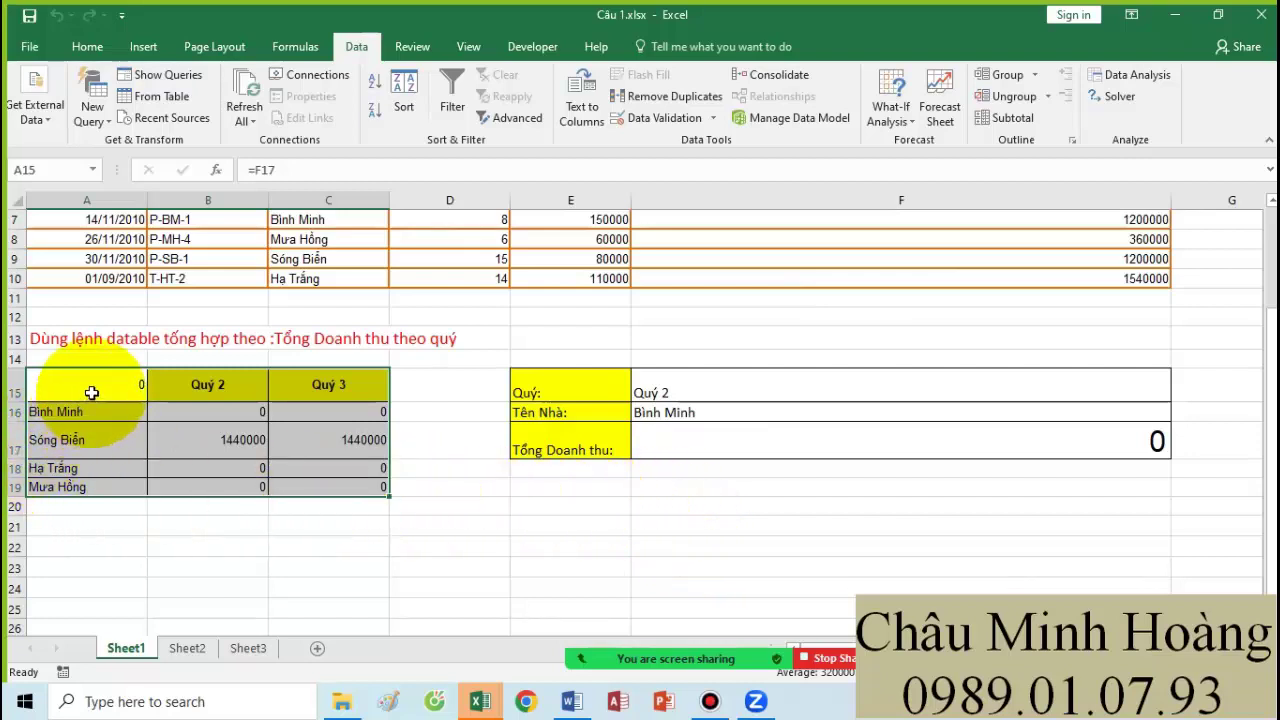
- Set the font size of corner cell A15 to 22
{"action": "left_click", "coordinate": [91, 392]}
{"action": "left_click_drag", "start_coordinate": [575, 378], "coordinate": [954, 465]}
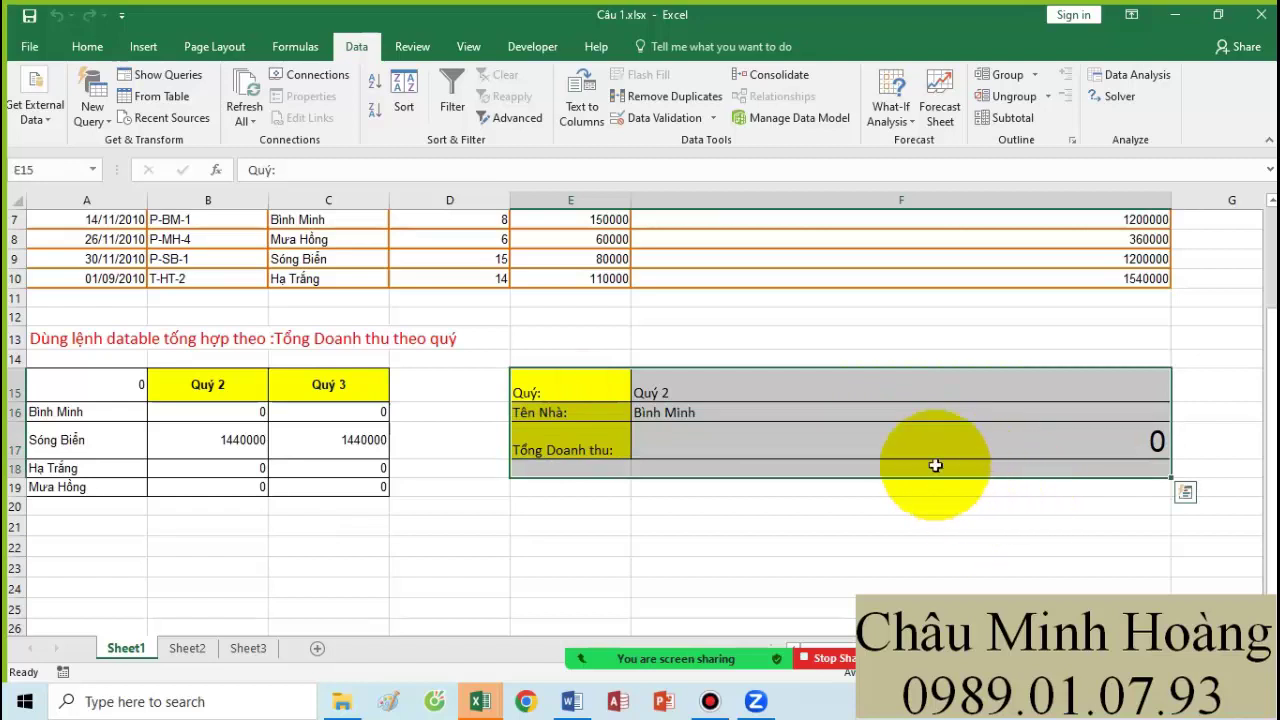
{"action": "left_click", "coordinate": [104, 387]}
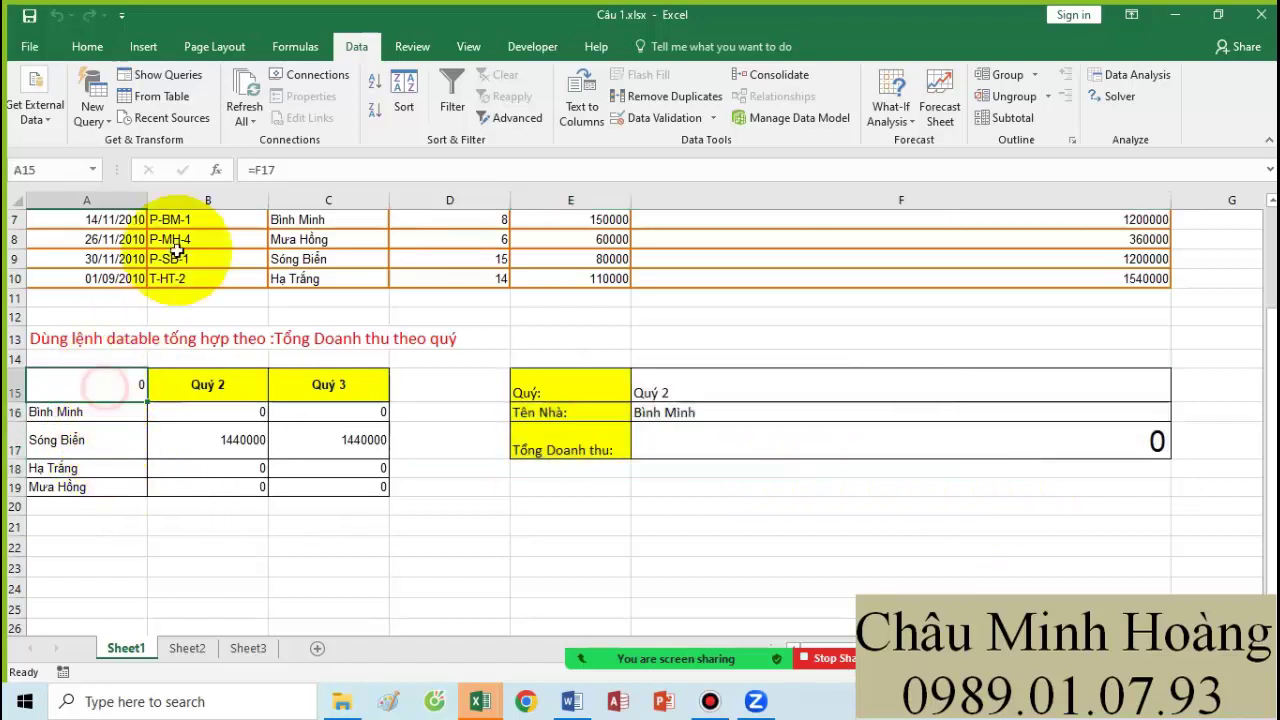
{"action": "left_click", "coordinate": [87, 46]}
{"action": "left_click", "coordinate": [303, 80]}
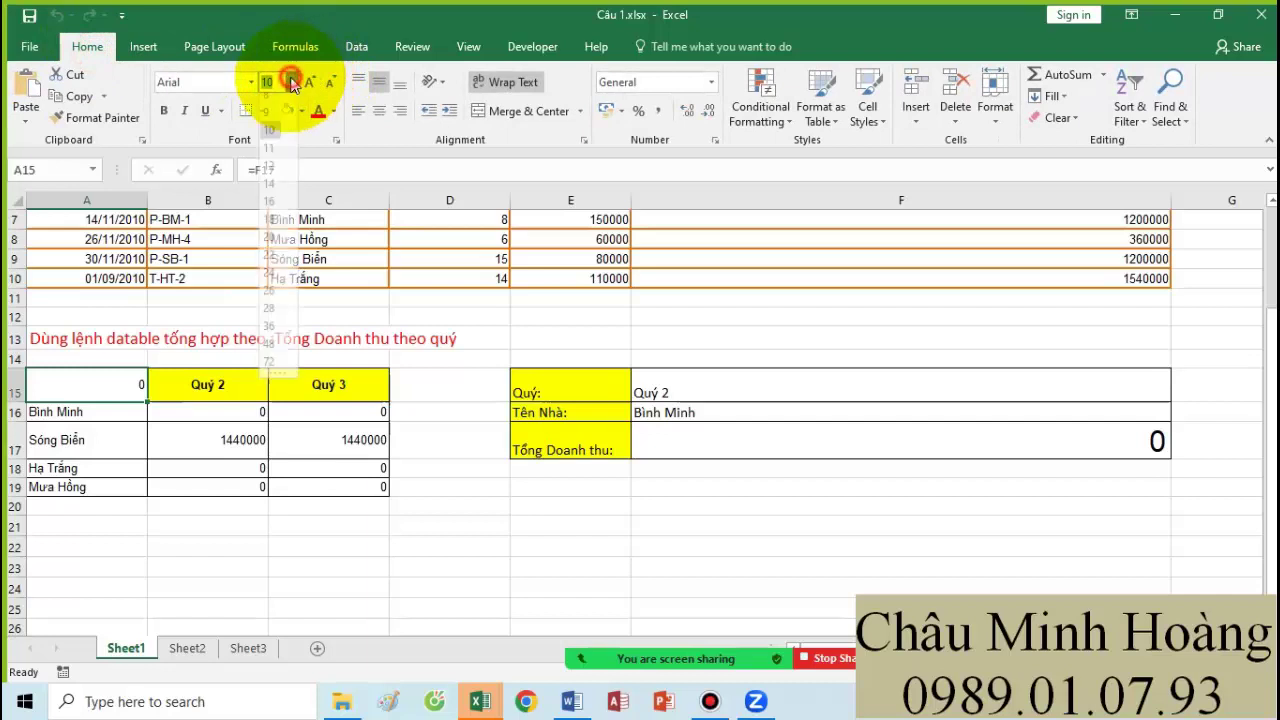
{"action": "left_click", "coordinate": [275, 260]}
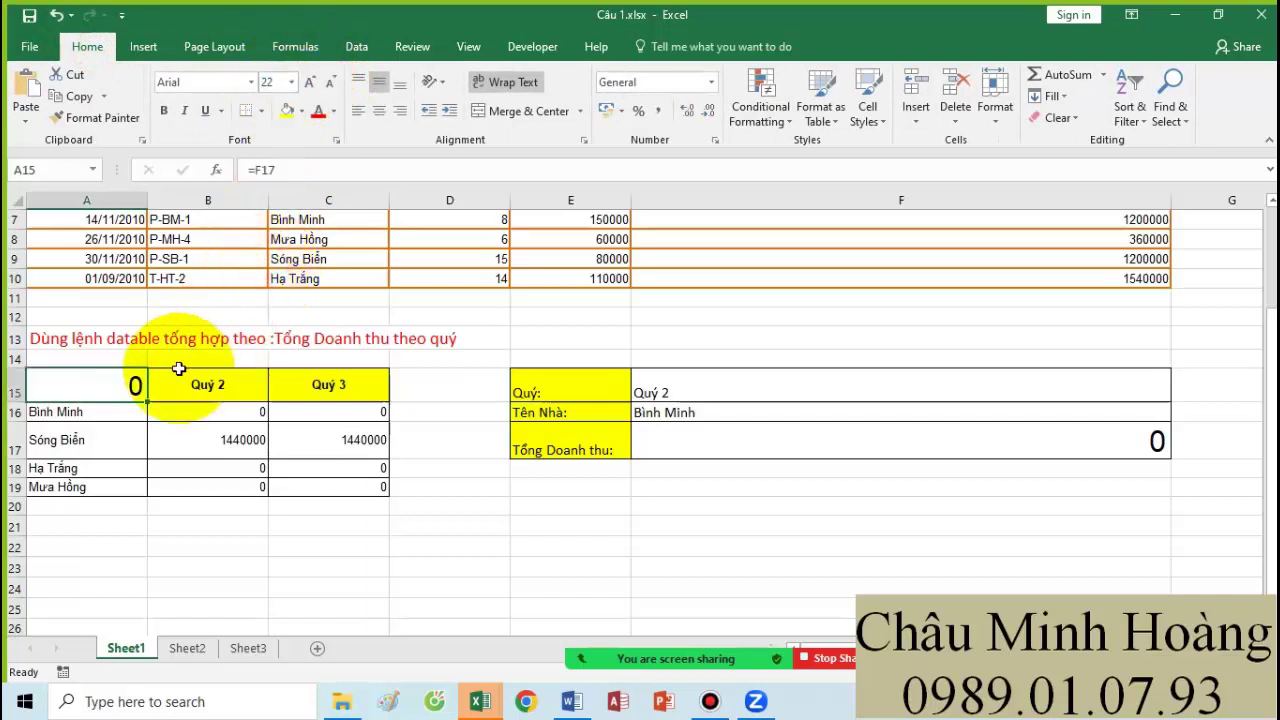
- Start a new SUM formula in corner cell A15 in place of the link to F17
{"action": "type", "text": "=sum("}
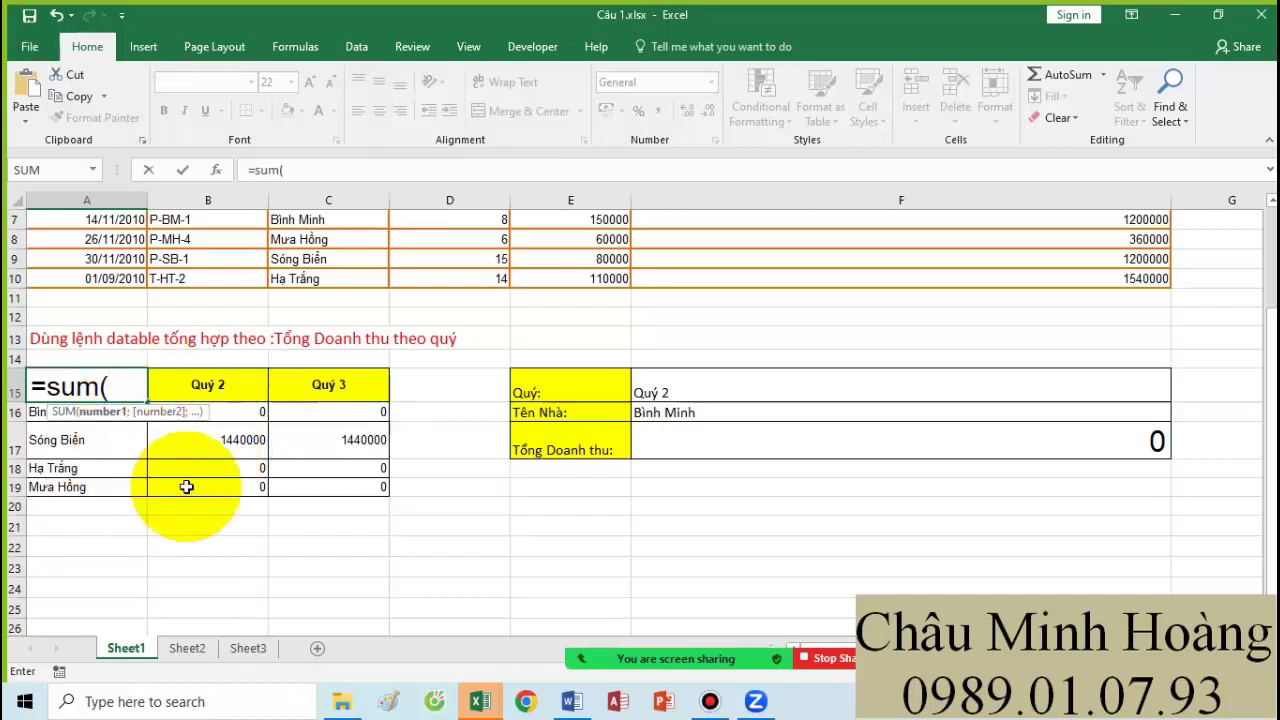
{"action": "scroll", "coordinate": [820, 375], "scroll_direction": "up", "scroll_amount": 2}
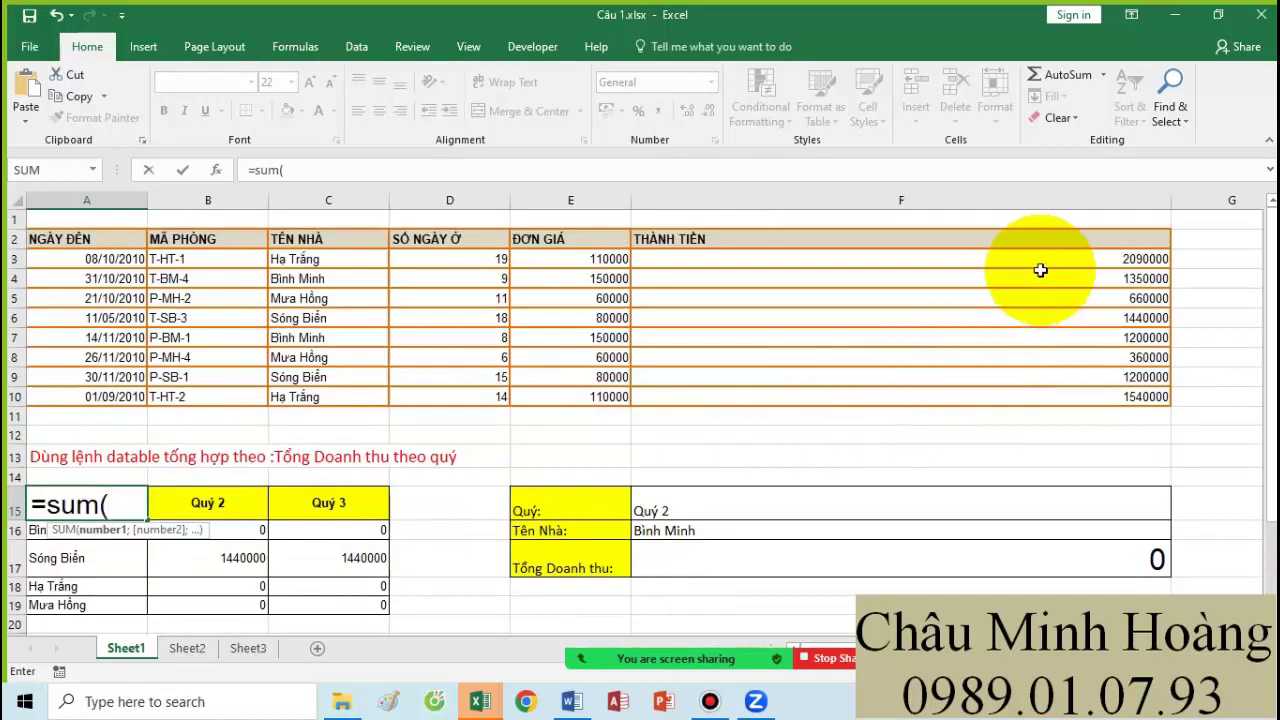
{"action": "left_click_drag", "start_coordinate": [1042, 263], "coordinate": [1075, 395]}
{"action": "key", "text": "F4"}
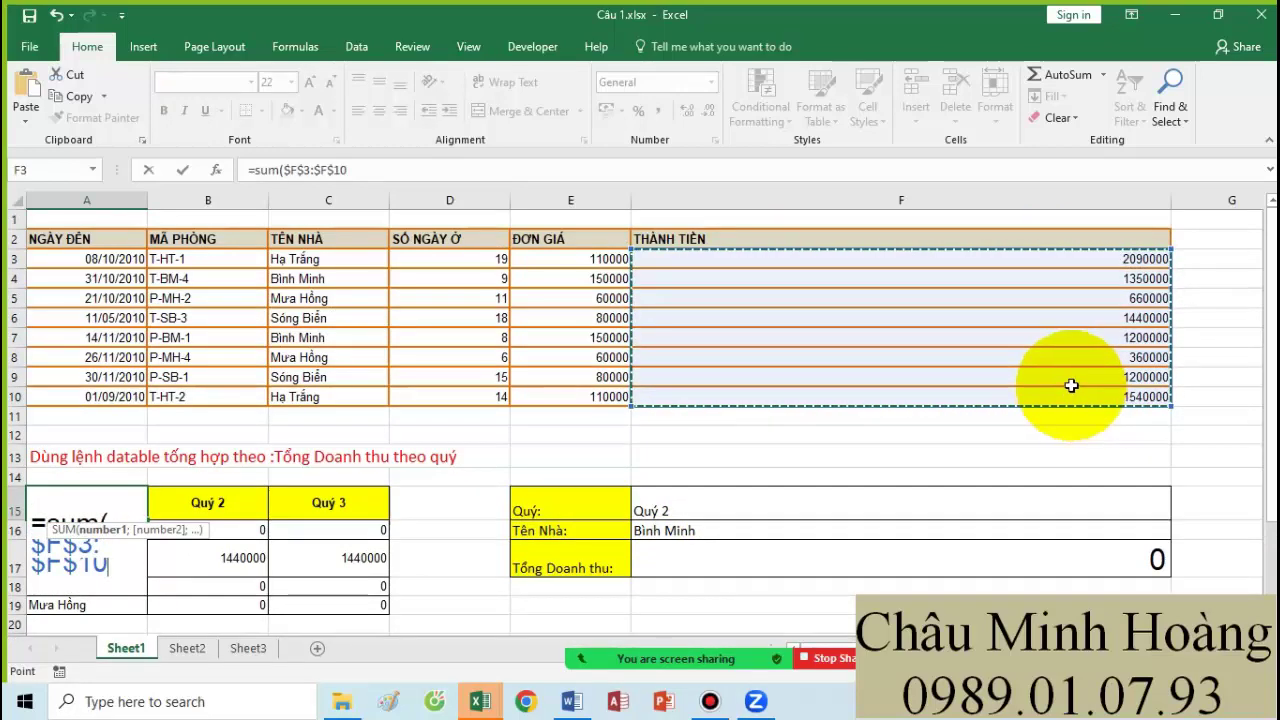
{"action": "scroll", "coordinate": [750, 424], "scroll_direction": "down", "scroll_amount": 2}
{"action": "scroll", "coordinate": [750, 424], "scroll_direction": "down", "scroll_amount": 1}
{"action": "type", "text": "*"}
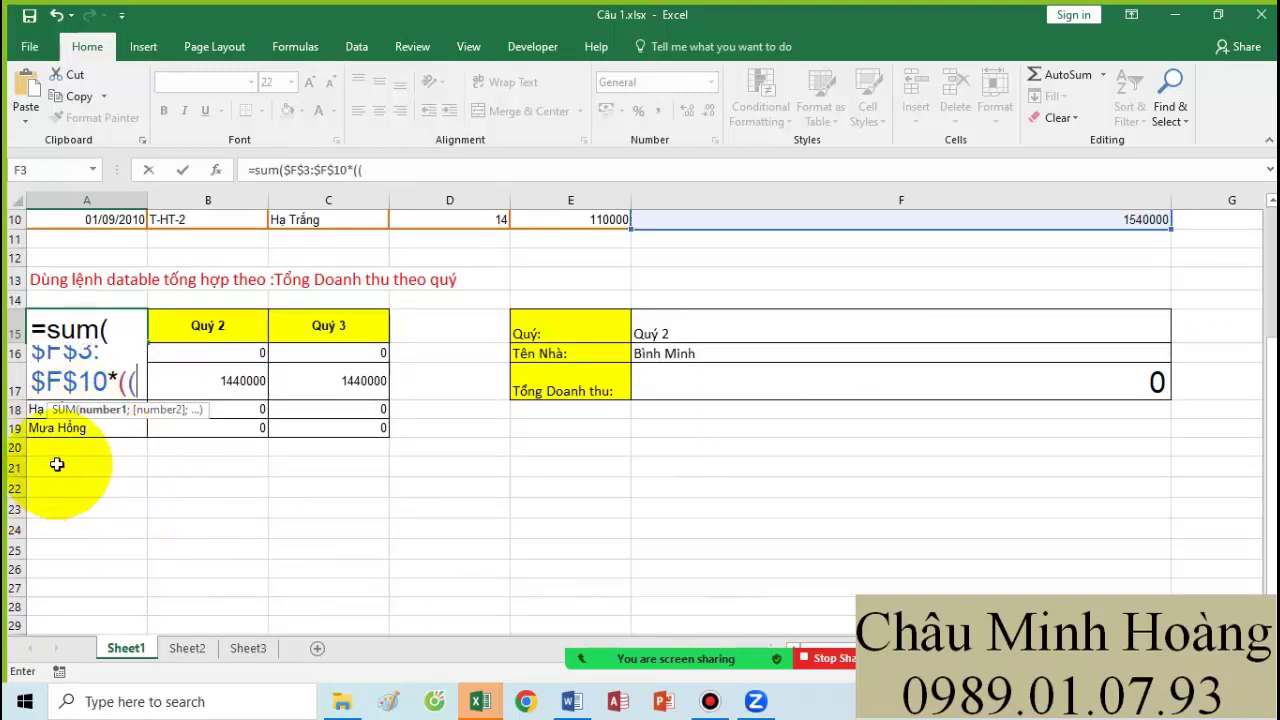
{"action": "scroll", "coordinate": [306, 503], "scroll_direction": "up", "scroll_amount": 3}
{"action": "left_click", "coordinate": [334, 259]}
{"action": "left_click_drag", "start_coordinate": [334, 259], "coordinate": [346, 399]}
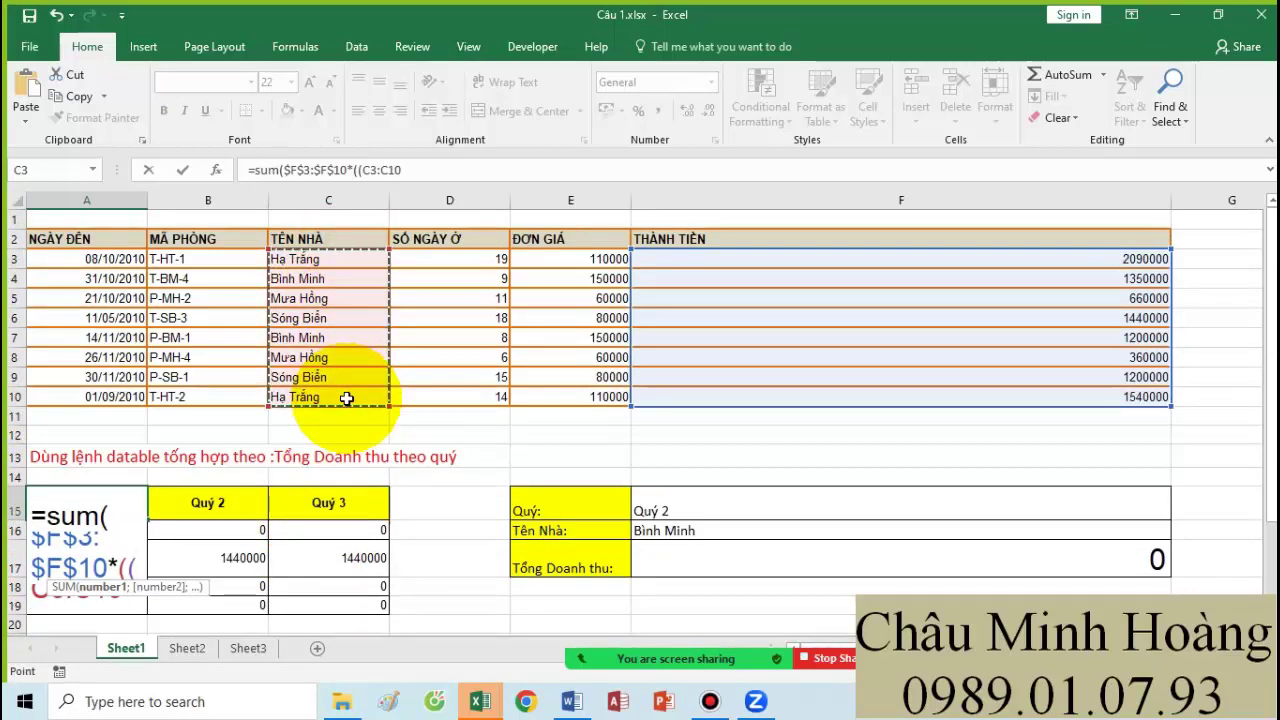
{"action": "key", "text": "F4"}
{"action": "type", "text": "="}
{"action": "scroll", "coordinate": [380, 400], "scroll_direction": "down", "scroll_amount": 3}
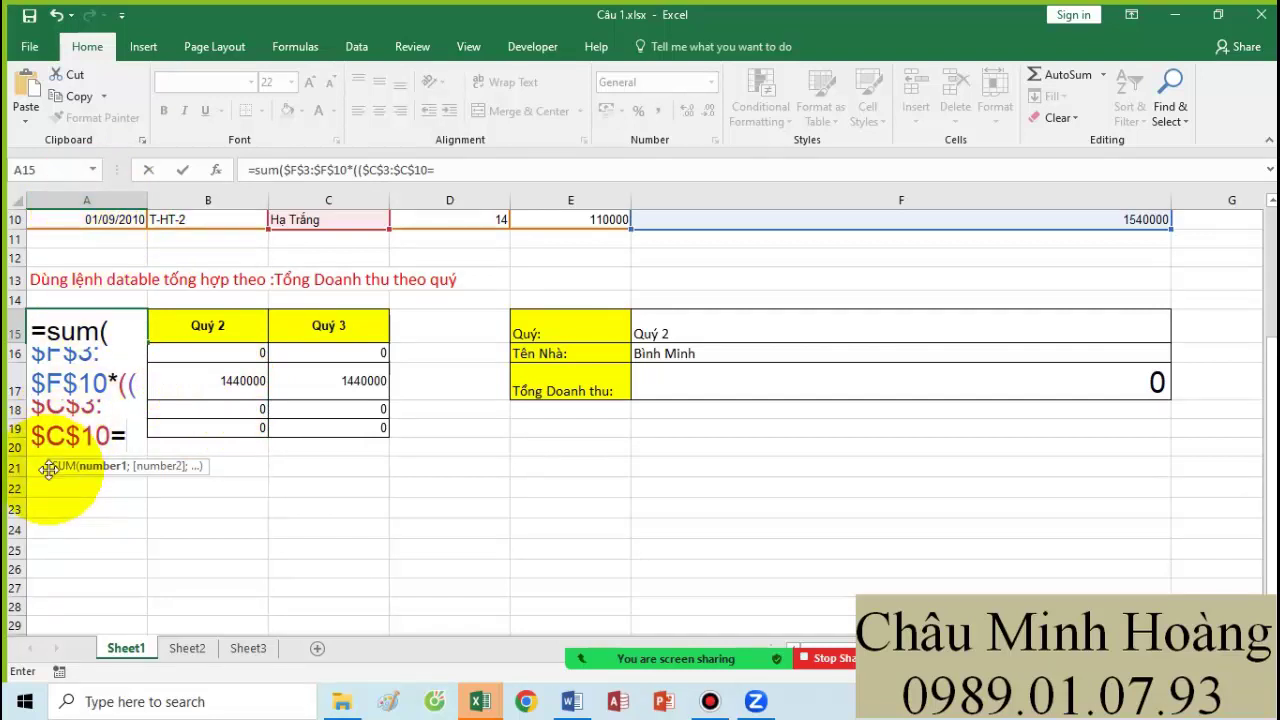
{"action": "type", "text": "A20"}
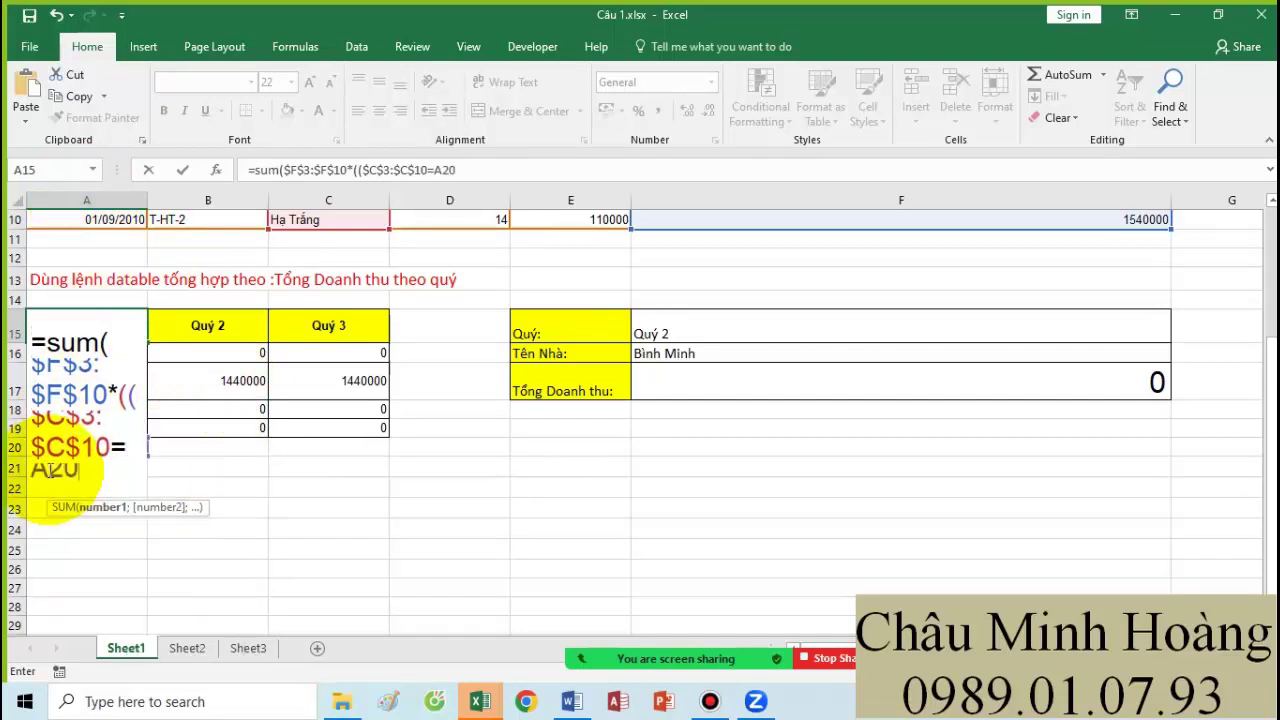
{"action": "left_click_drag", "start_coordinate": [75, 474], "coordinate": [30, 468]}
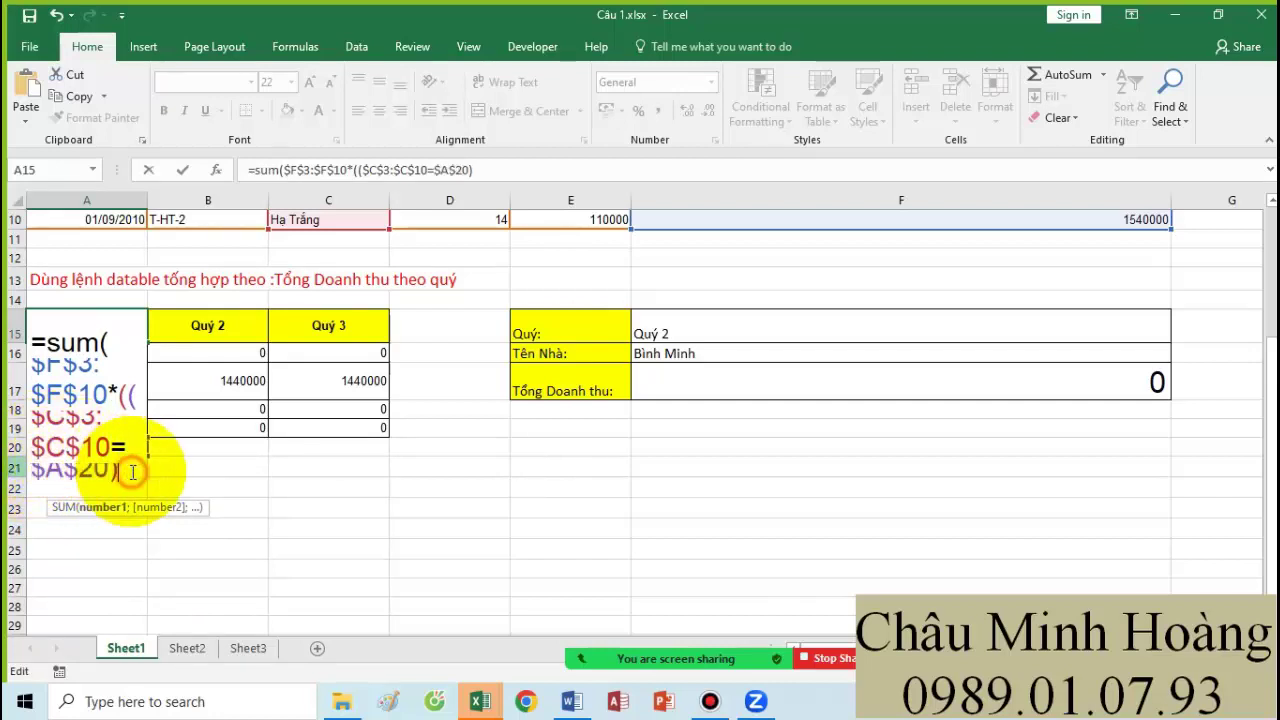
{"action": "type", "text": "*("}
{"action": "type", "text": "int"}
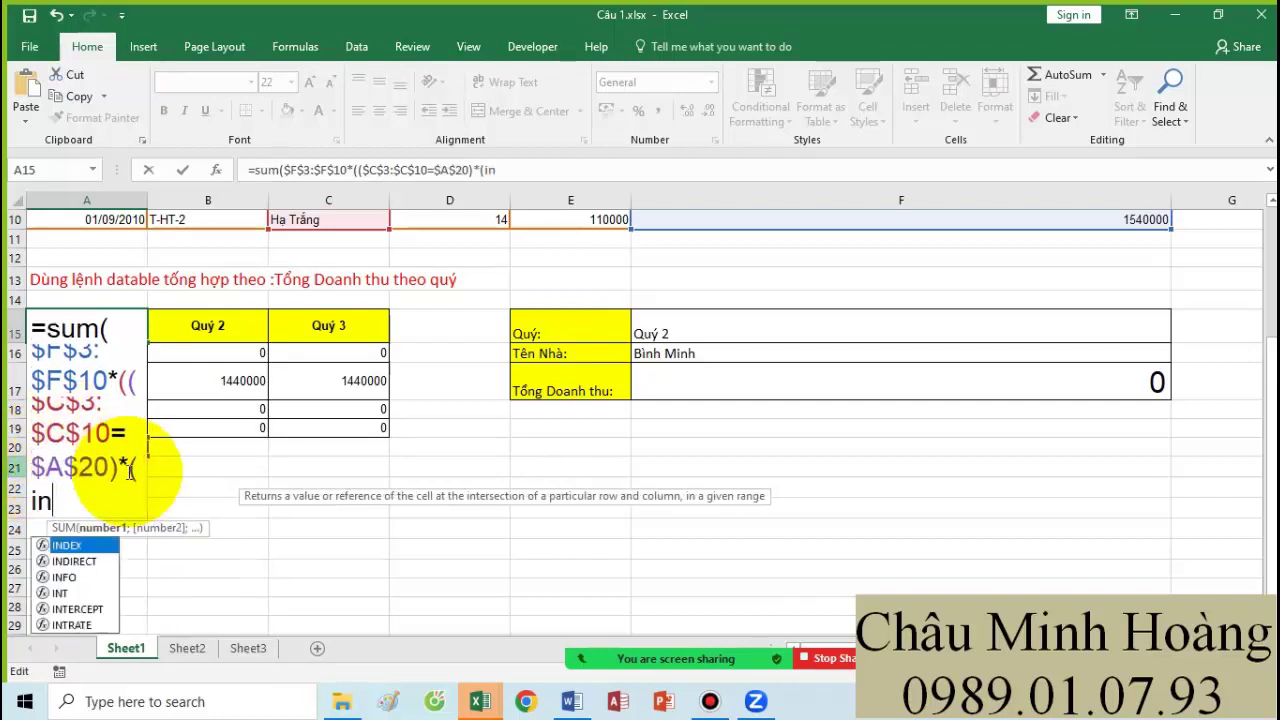
{"action": "key", "text": "BackSpace"}
{"action": "key", "text": "BackSpace"}
{"action": "key", "text": "BackSpace"}
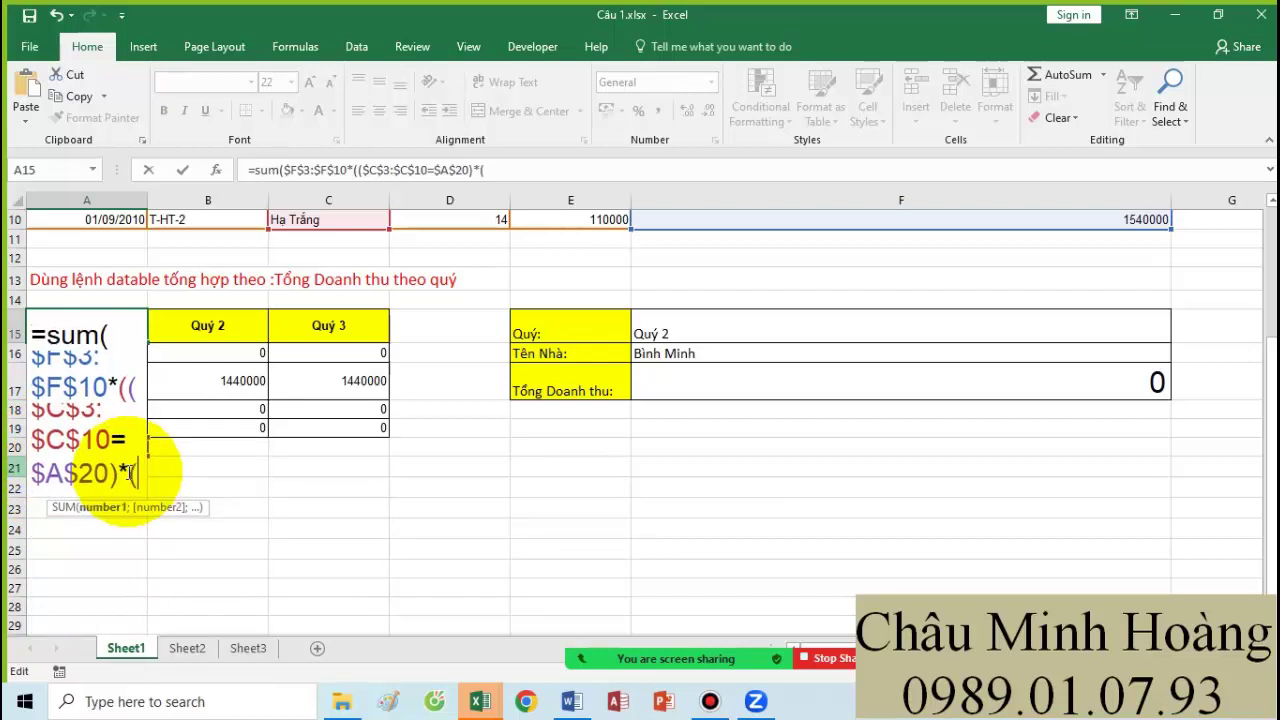
{"action": "key", "text": "Escape"}
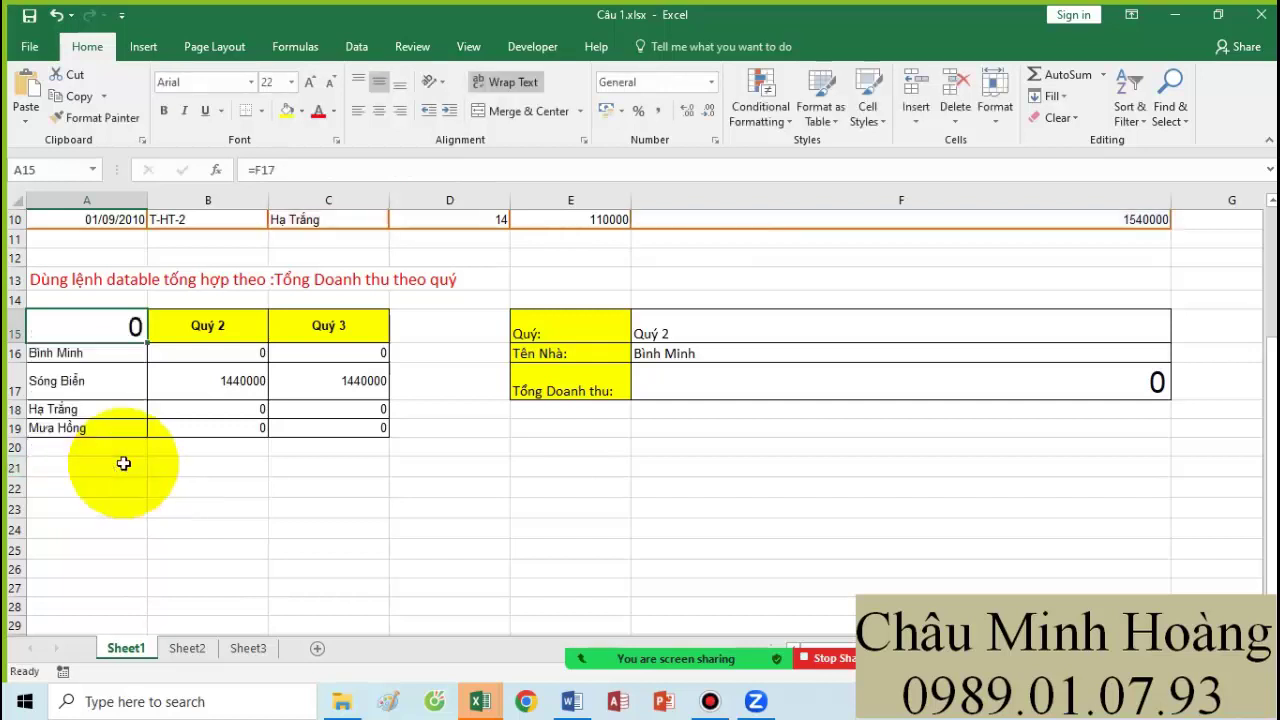
- Edit the total revenue formula in F17 so its quarter condition compares "Quý "&INT((MONTH($A$3:$A$10)-1)/3)+1 with $F$15
{"action": "double_click", "coordinate": [813, 381]}
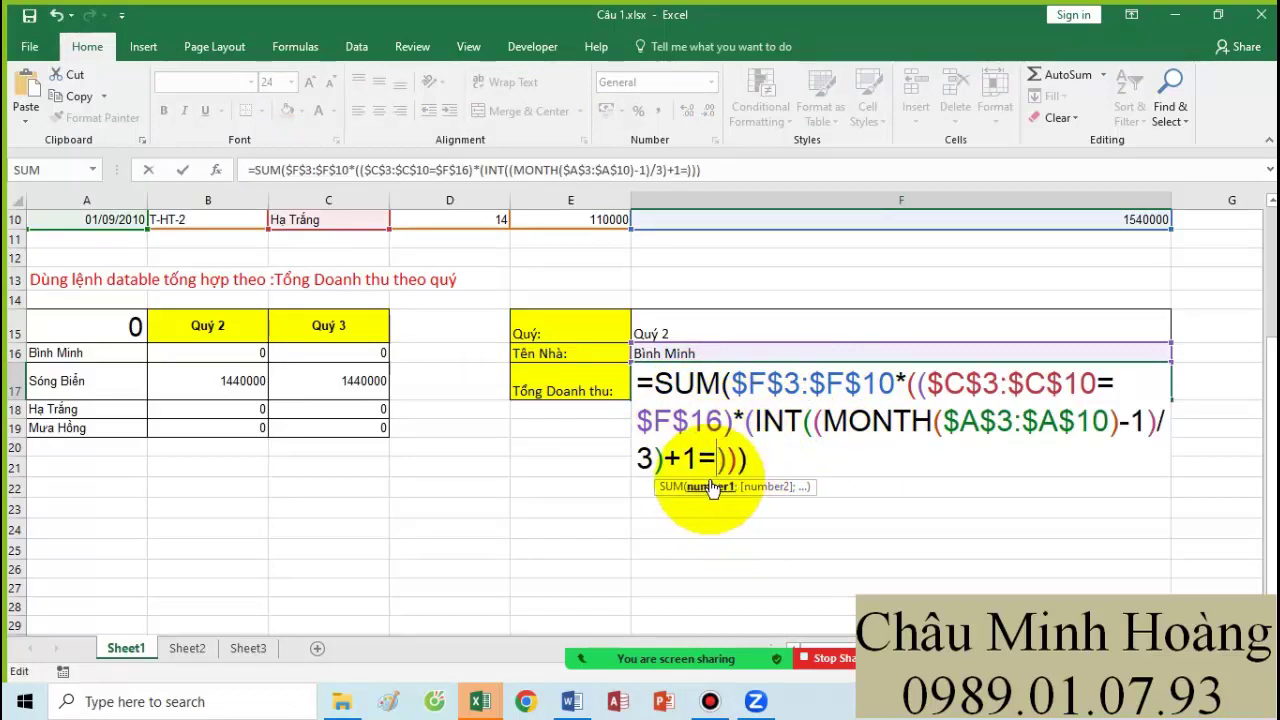
{"action": "left_click", "coordinate": [648, 333]}
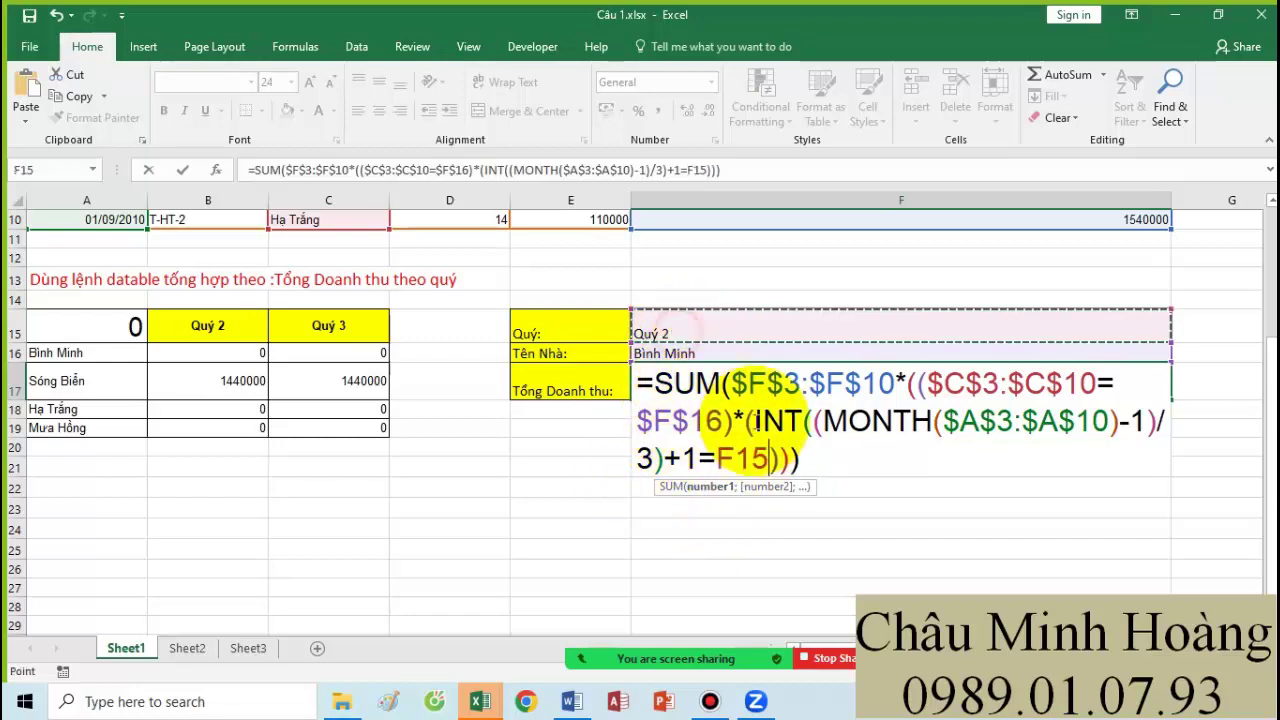
{"action": "left_click", "coordinate": [757, 419]}
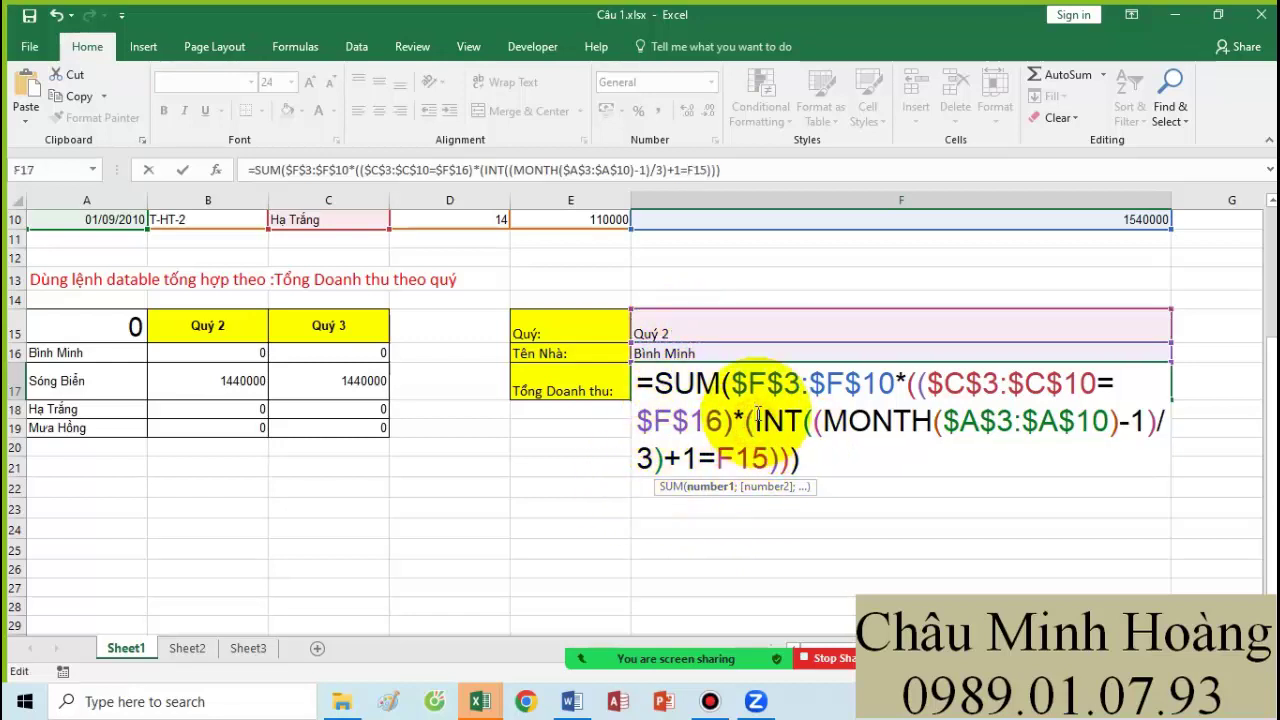
{"action": "type", "text": "\"Quý \""}
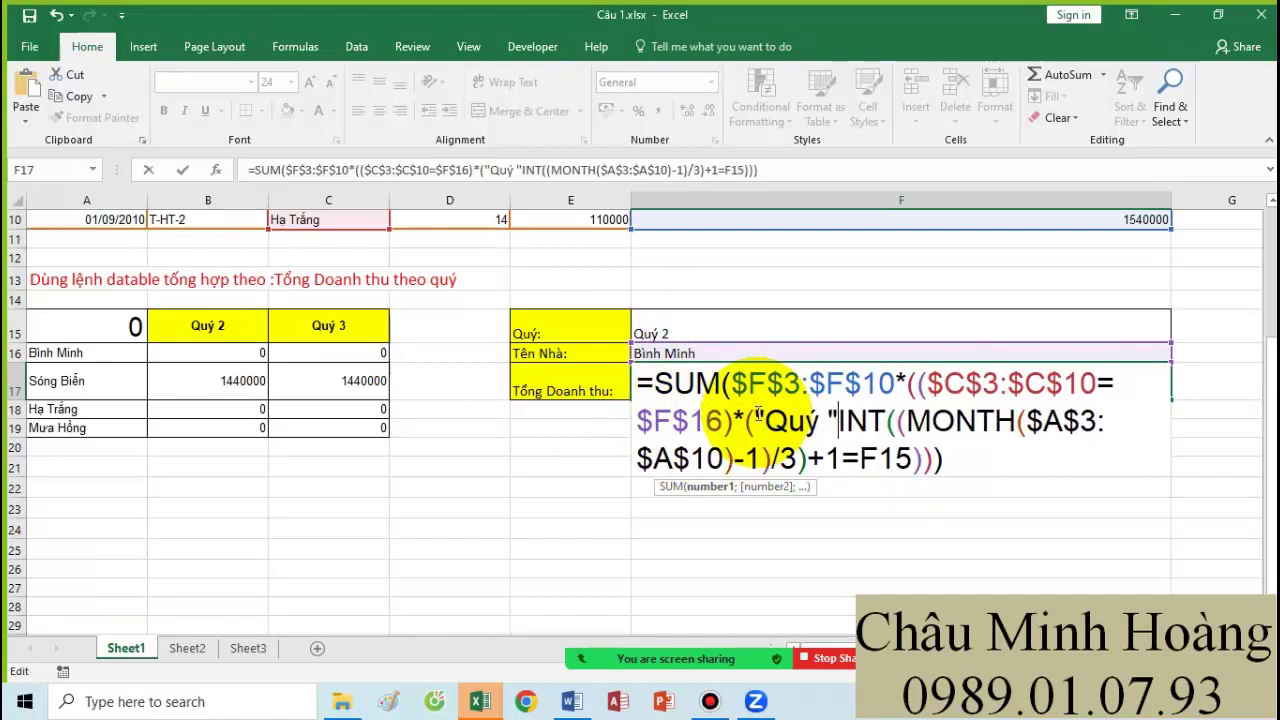
{"action": "type", "text": "&"}
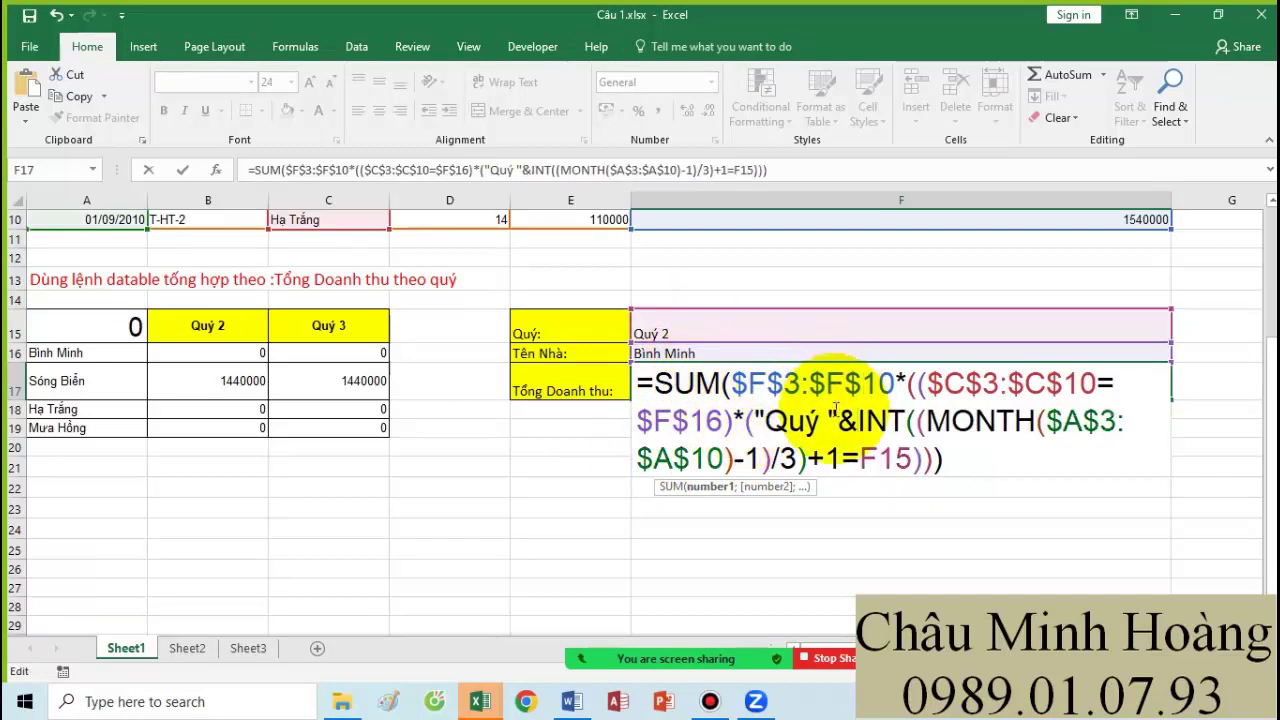
{"action": "left_click_drag", "start_coordinate": [767, 421], "coordinate": [876, 458]}
{"action": "left_click", "coordinate": [878, 456]}
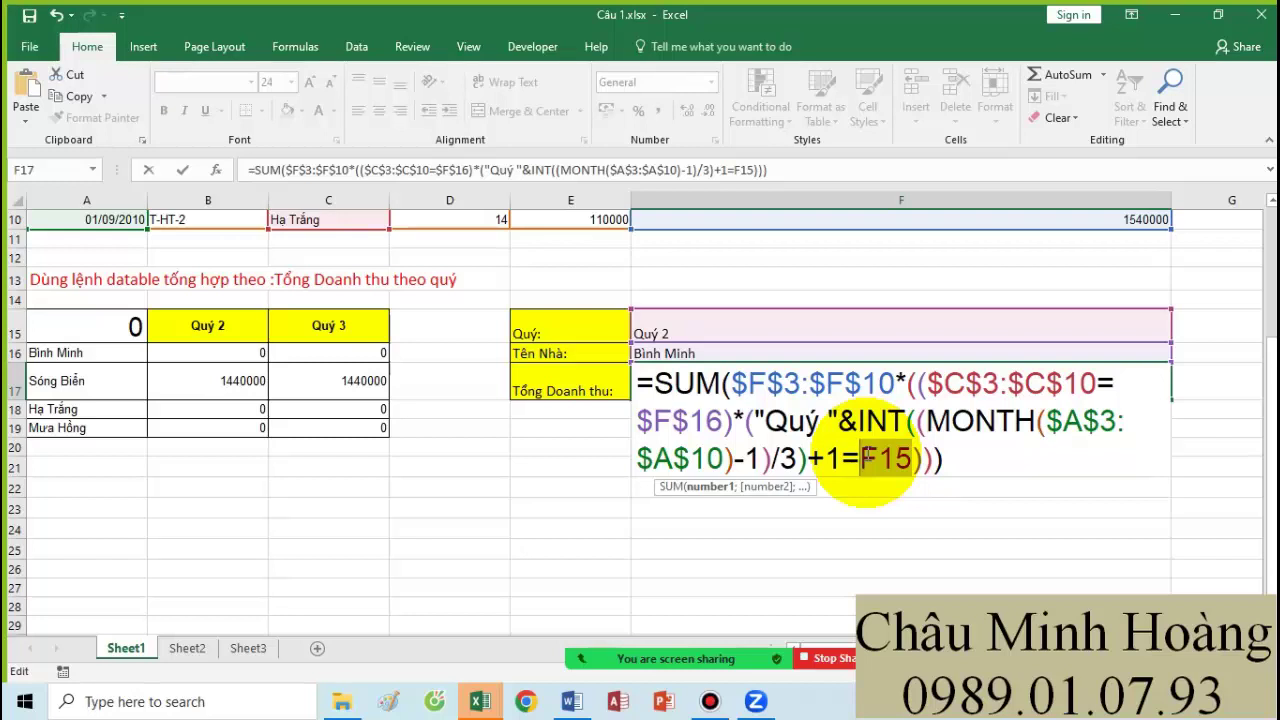
{"action": "key", "text": "F4"}
- Copy the F17 formula without its equals sign and paste it over the old Câu 1 formula in the Word document
{"action": "left_click_drag", "start_coordinate": [985, 460], "coordinate": [668, 388]}
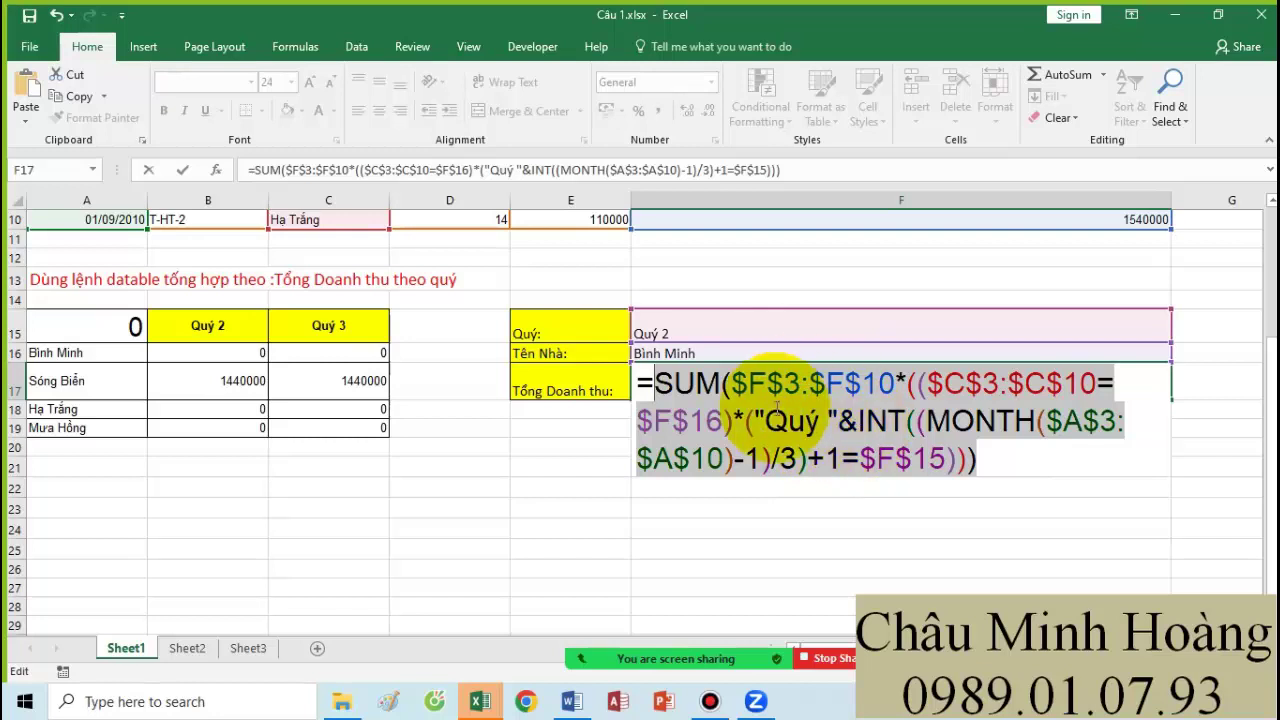
{"action": "left_click", "coordinate": [571, 701]}
{"action": "left_click_drag", "start_coordinate": [495, 466], "coordinate": [205, 432]}
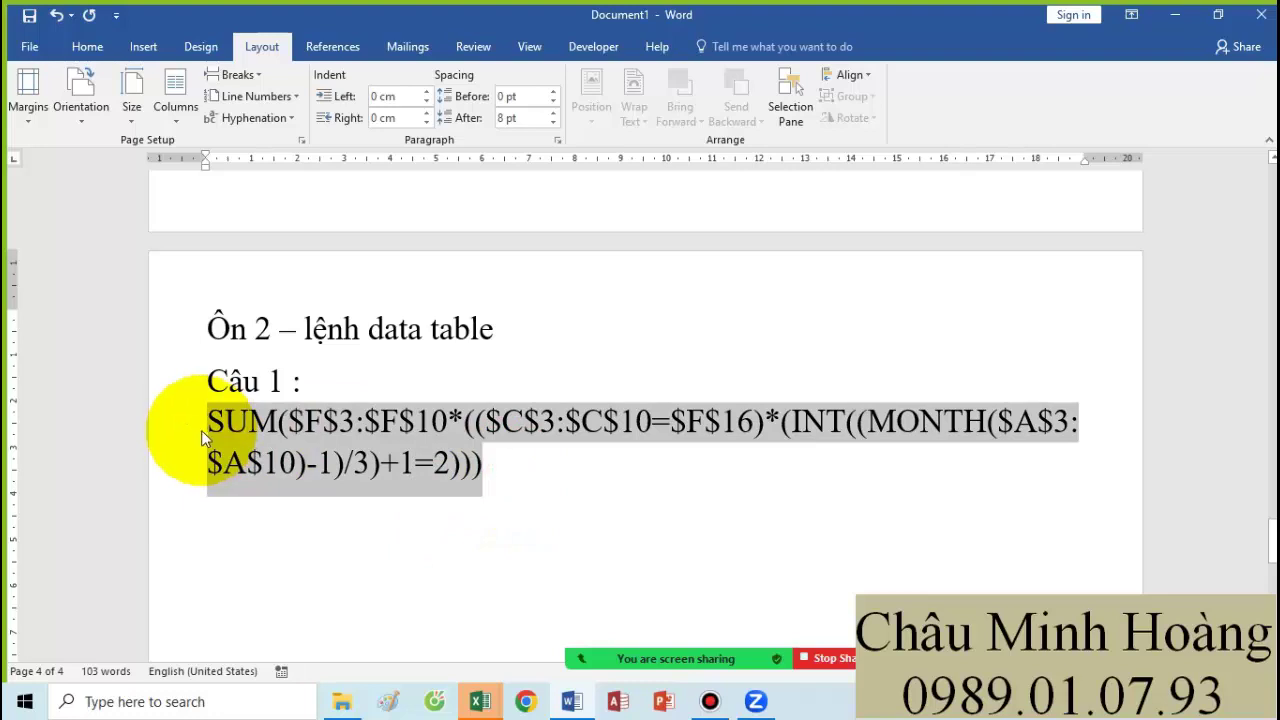
{"action": "key", "text": "ctrl+v"}
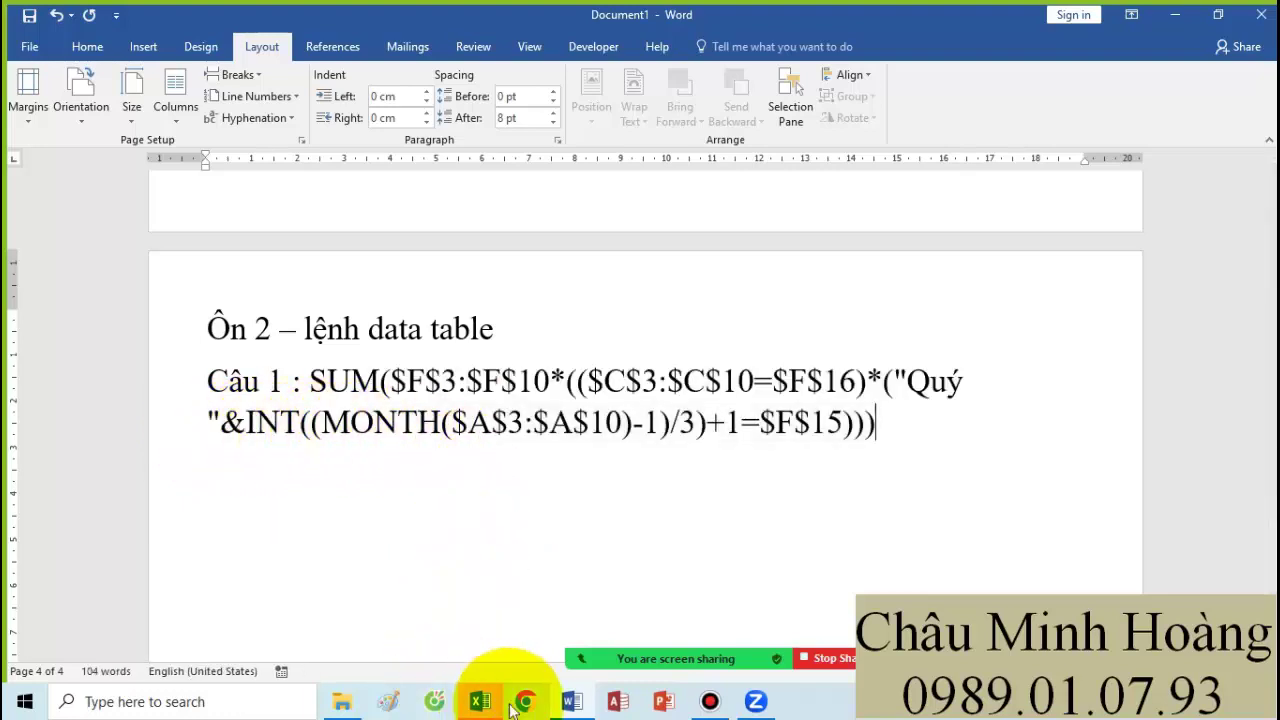
- Switch back to Câu 1.xlsx in Excel and enter the edited formula in F17 as an array formula
{"action": "left_click", "coordinate": [480, 701]}
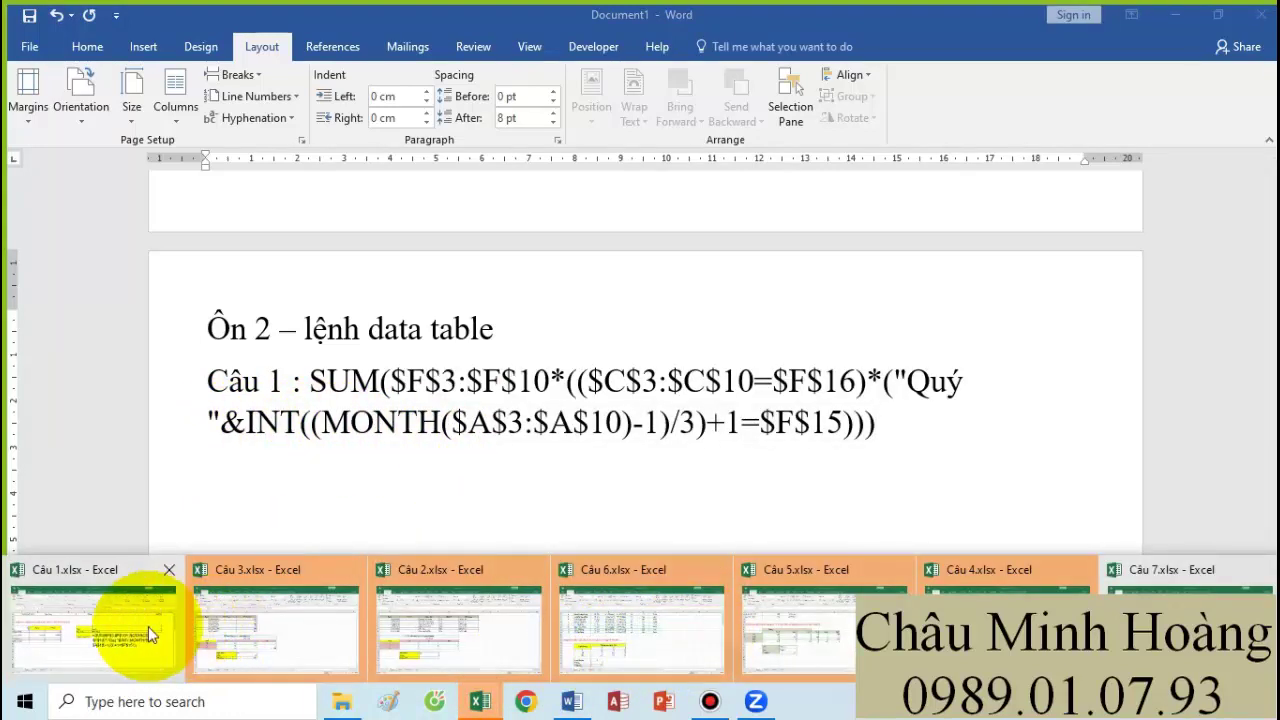
{"action": "left_click", "coordinate": [148, 626]}
{"action": "key", "text": "ctrl+shift+Return"}
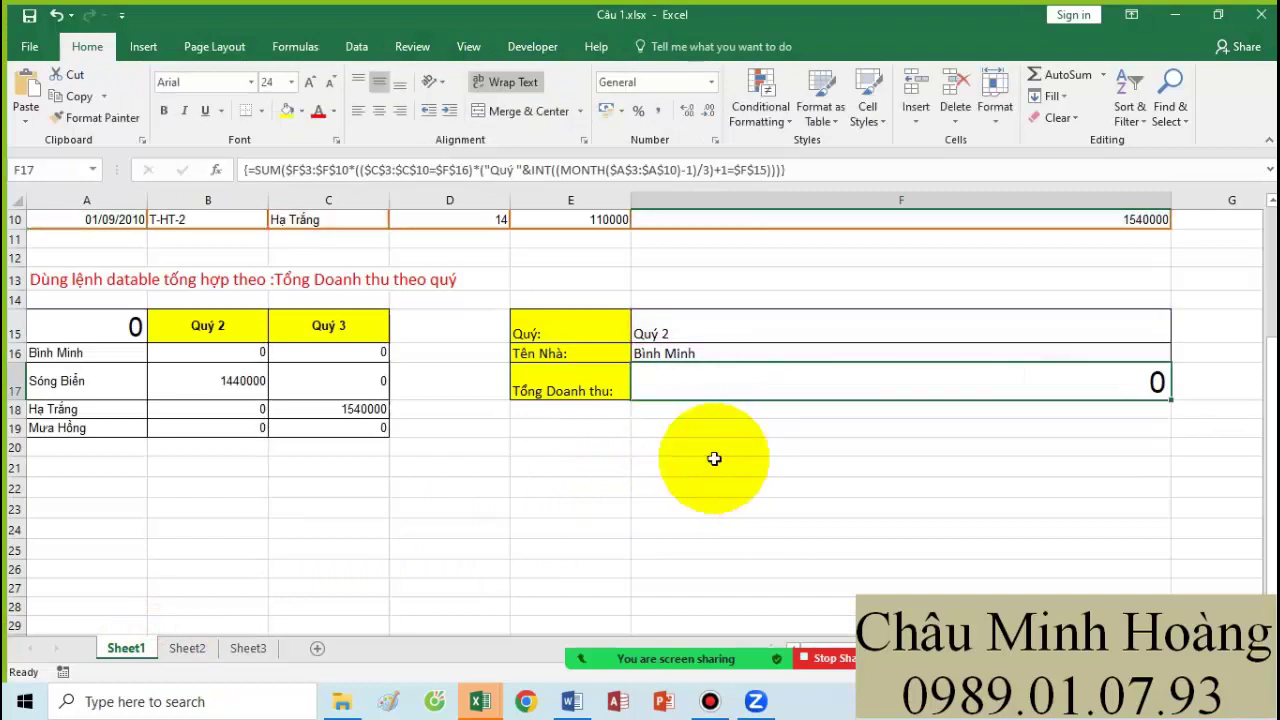
- Link the data table's corner cell A15 to the total revenue cell with =F17
{"action": "left_click_drag", "start_coordinate": [77, 330], "coordinate": [251, 358]}
{"action": "left_click", "coordinate": [119, 334]}
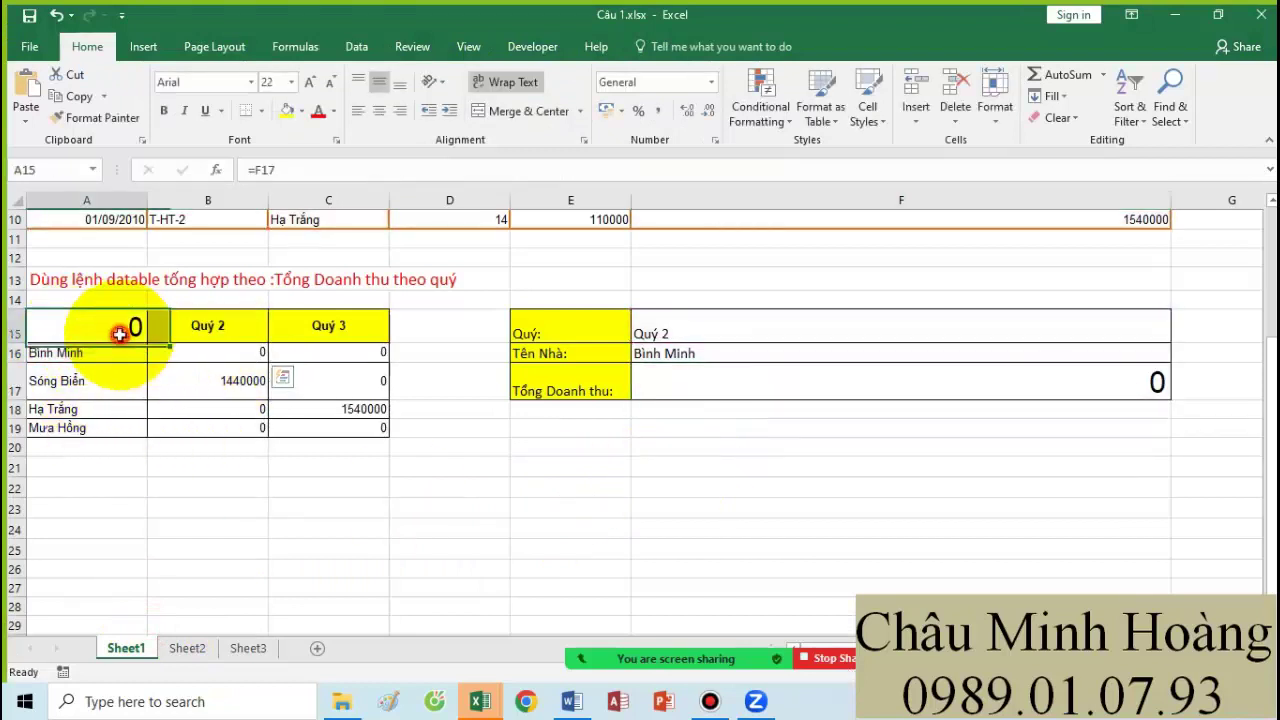
{"action": "type", "text": "="}
{"action": "left_click", "coordinate": [975, 375]}
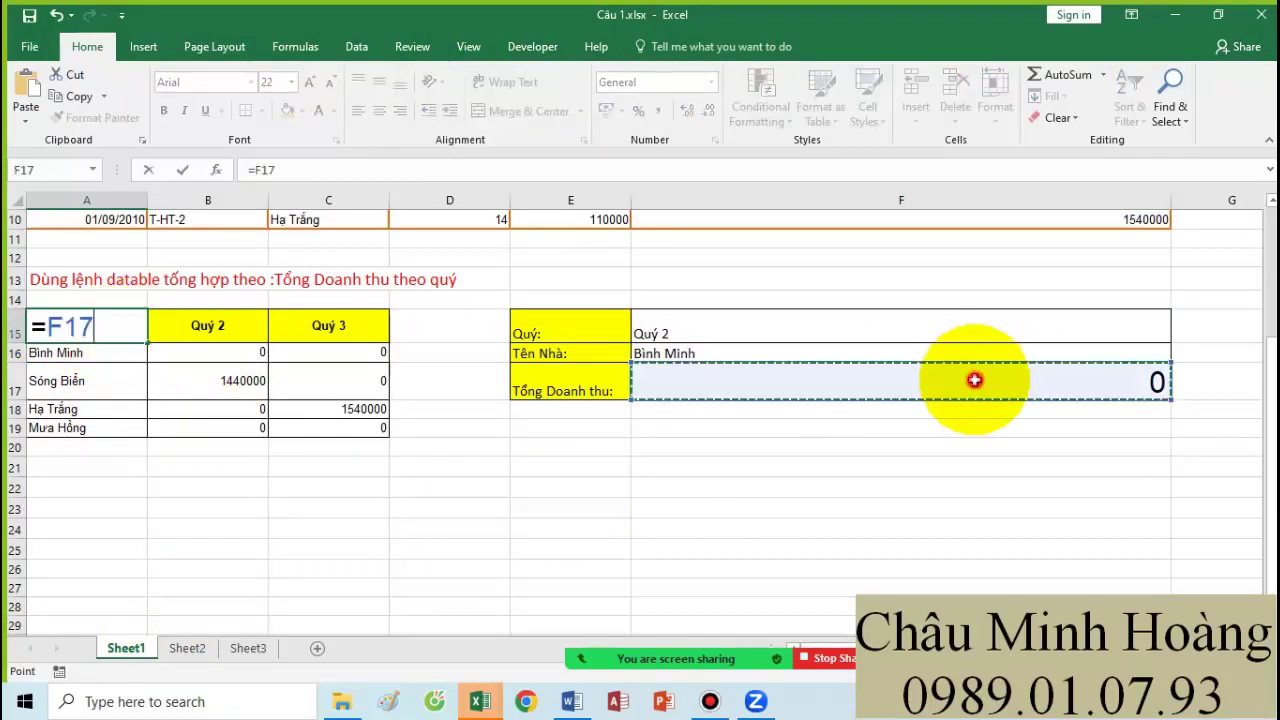
{"action": "key", "text": "Return"}
{"action": "left_click", "coordinate": [948, 407]}
- Create a what-if data table over A15:C19 with row input cell $F$15 and column input cell $F$16
{"action": "left_click_drag", "start_coordinate": [100, 322], "coordinate": [326, 420]}
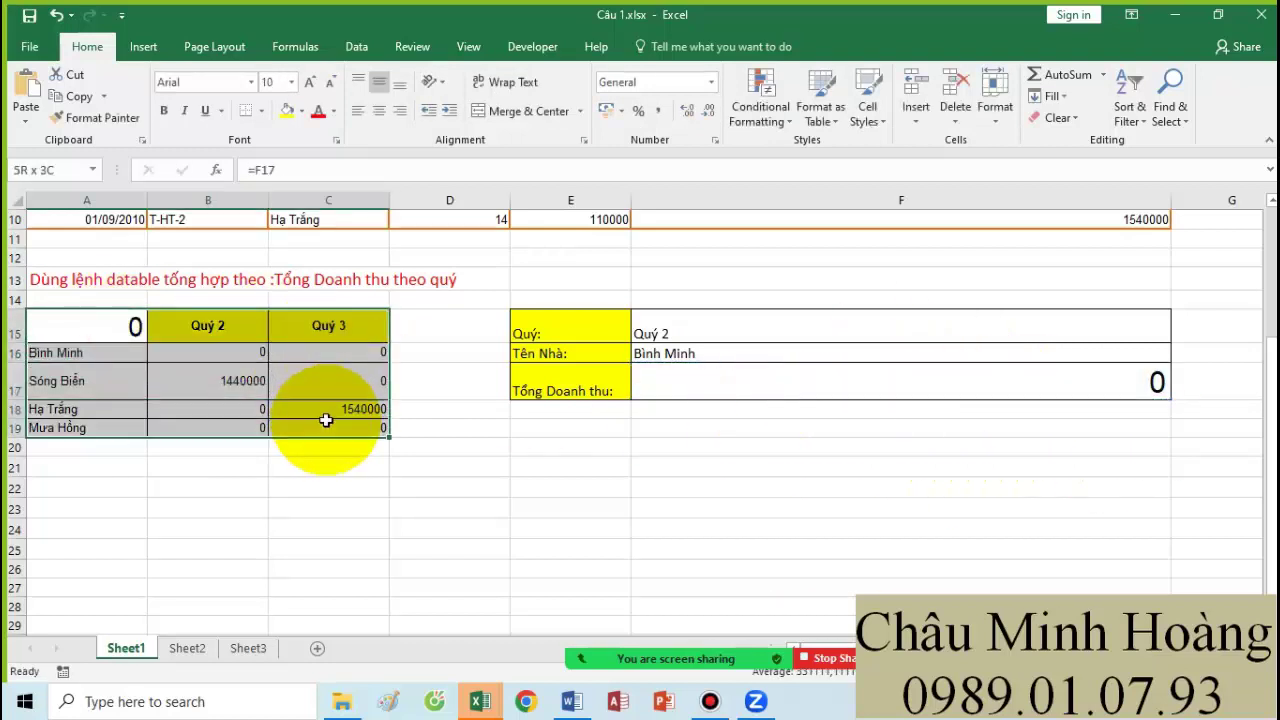
{"action": "left_click", "coordinate": [356, 46]}
{"action": "left_click", "coordinate": [889, 112]}
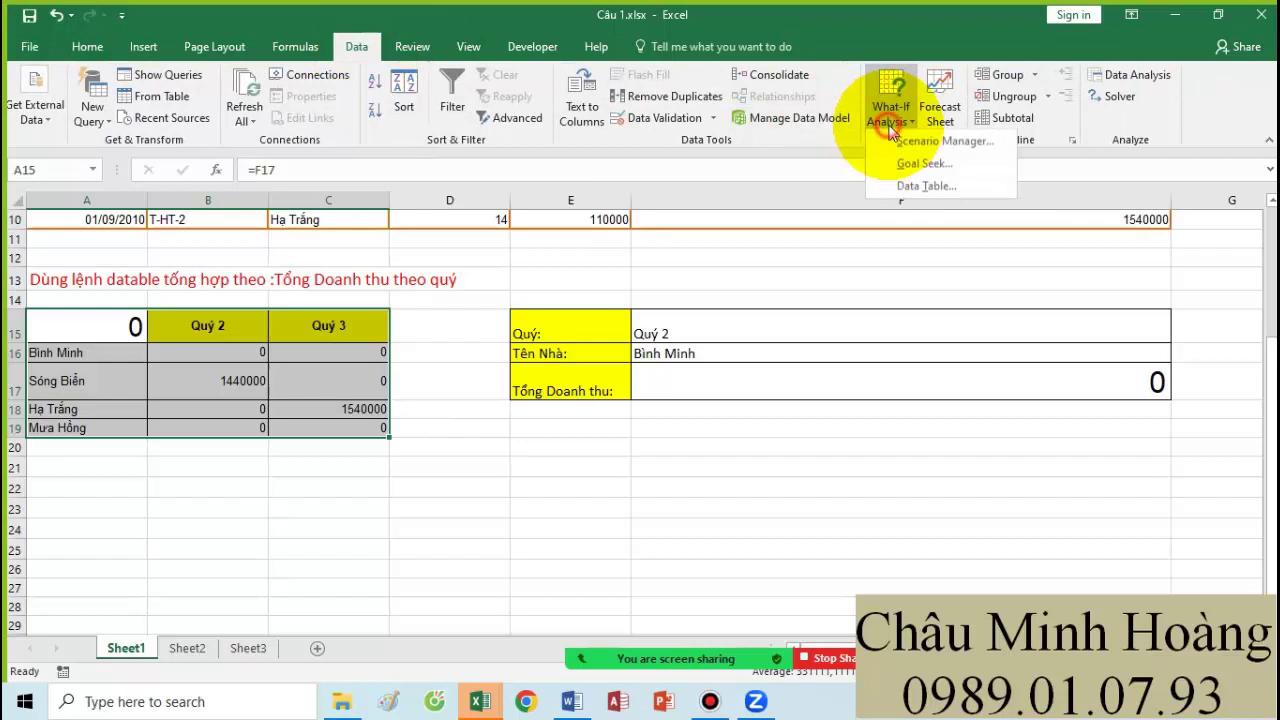
{"action": "left_click", "coordinate": [920, 189]}
{"action": "left_click", "coordinate": [757, 329]}
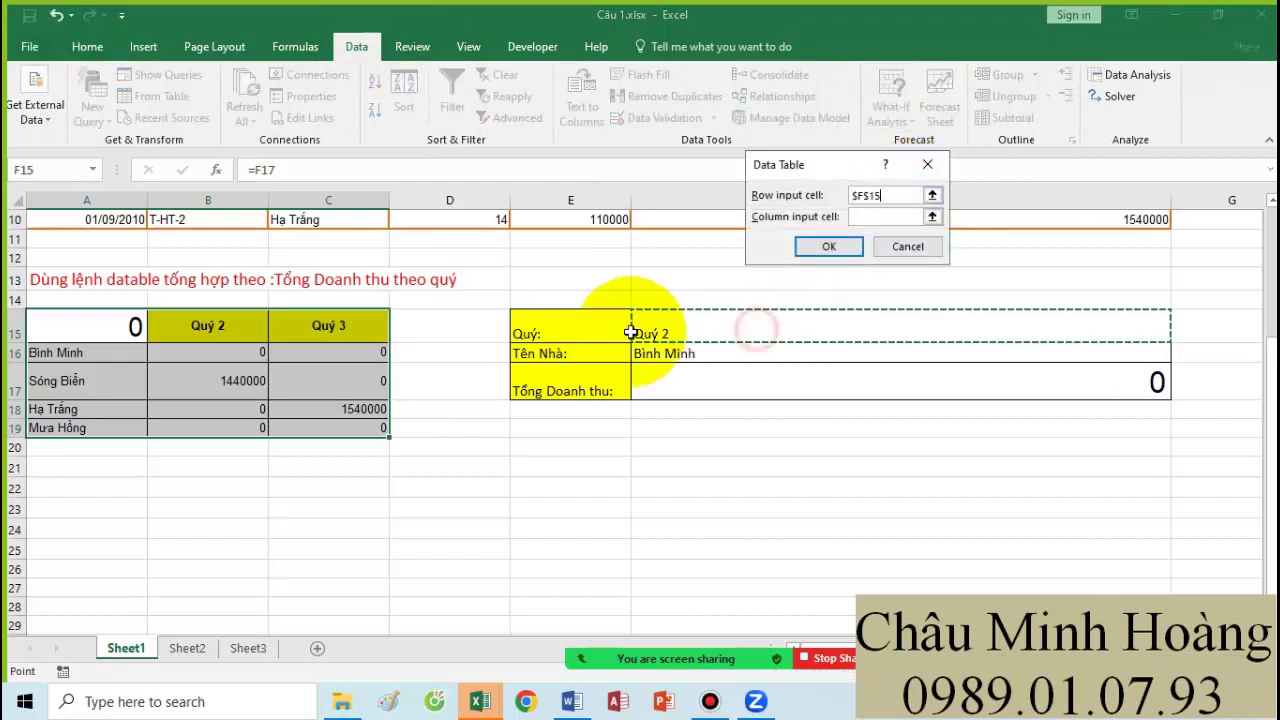
{"action": "left_click", "coordinate": [858, 218]}
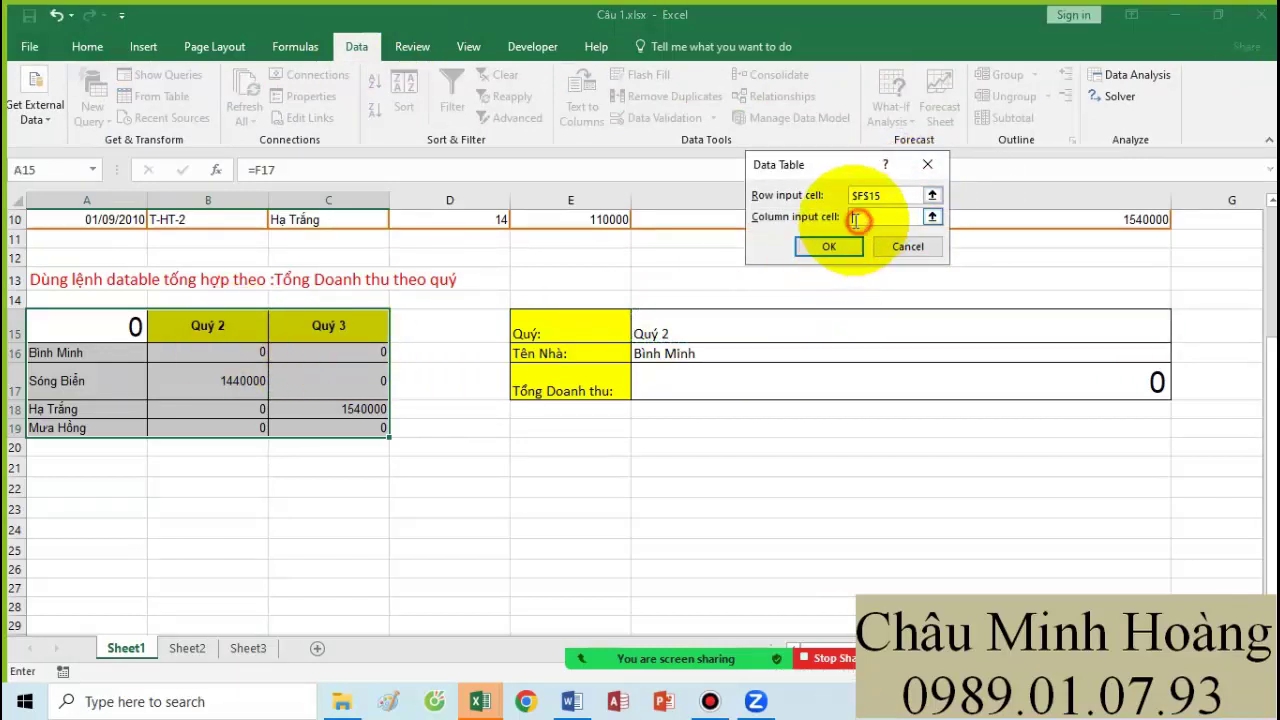
{"action": "left_click", "coordinate": [694, 352]}
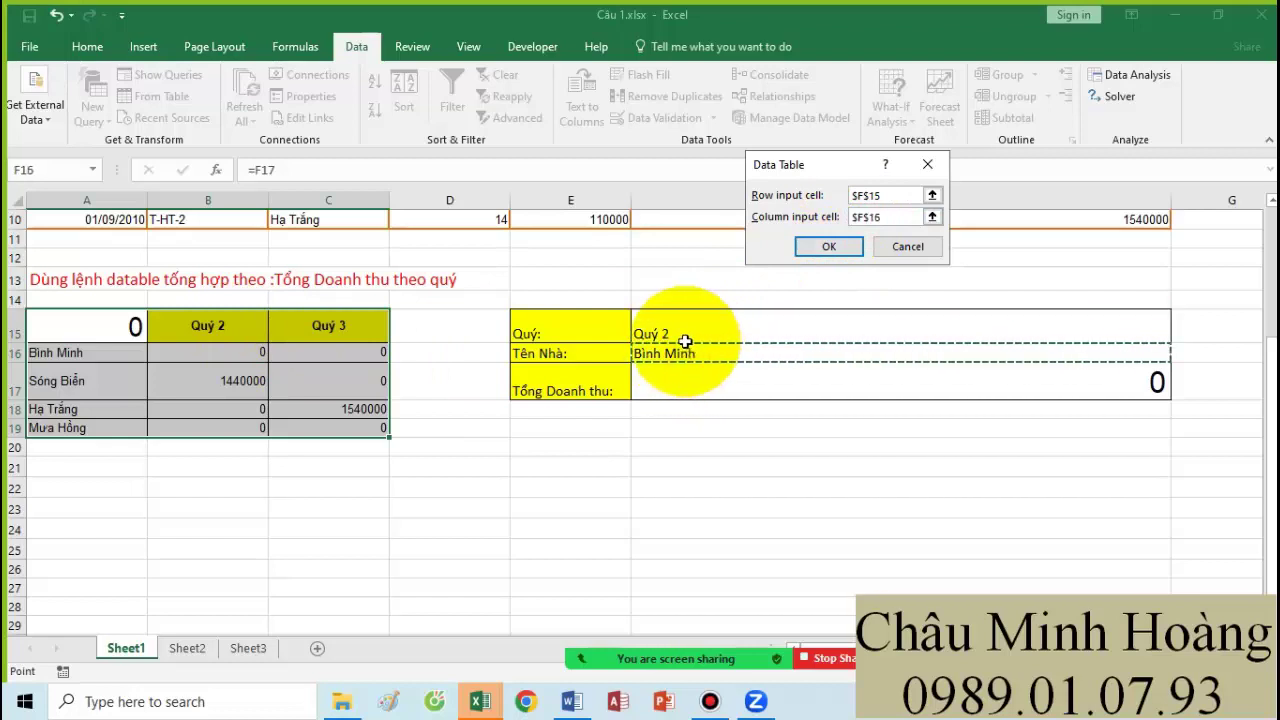
{"action": "left_click", "coordinate": [829, 246]}
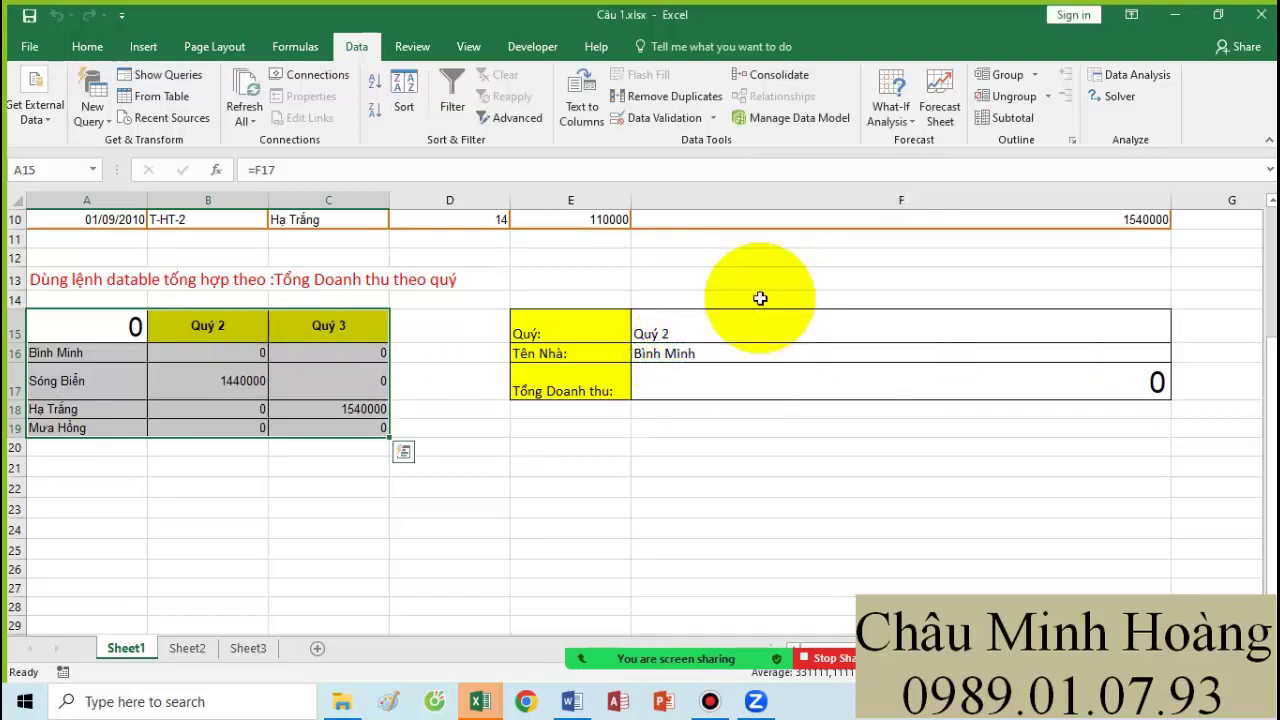
- Start a SUM formula in A15, replacing the link, that multiplies $F$3:$F$10 by the house name condition $C$3:$C$10=A20
{"action": "left_click", "coordinate": [81, 318]}
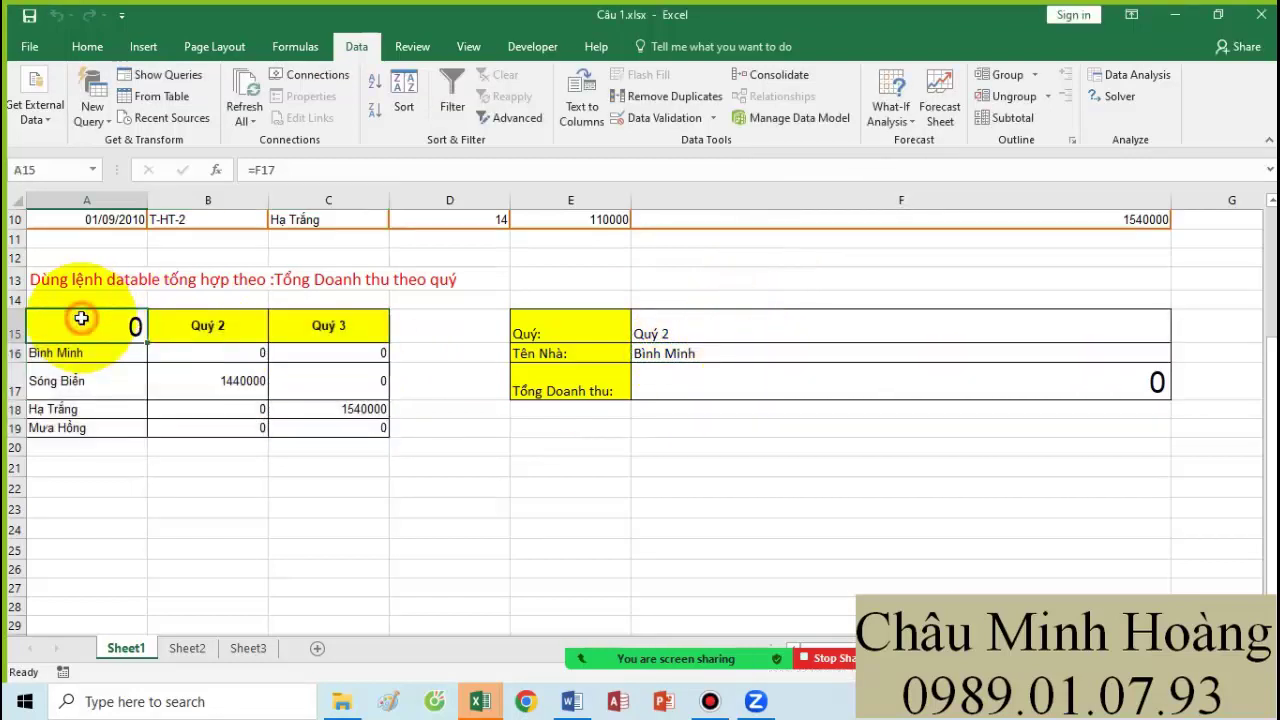
{"action": "type", "text": "=sum("}
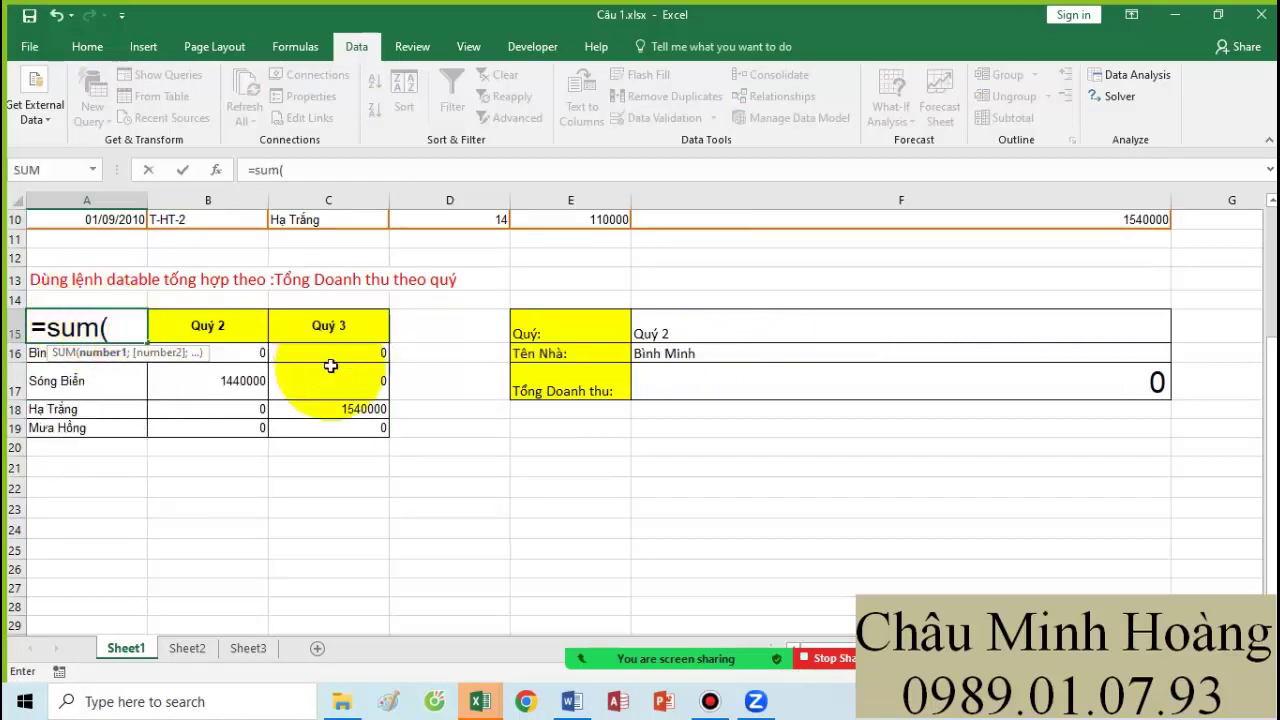
{"action": "scroll", "coordinate": [329, 363], "scroll_direction": "up", "scroll_amount": 3}
{"action": "left_click_drag", "start_coordinate": [827, 259], "coordinate": [843, 392]}
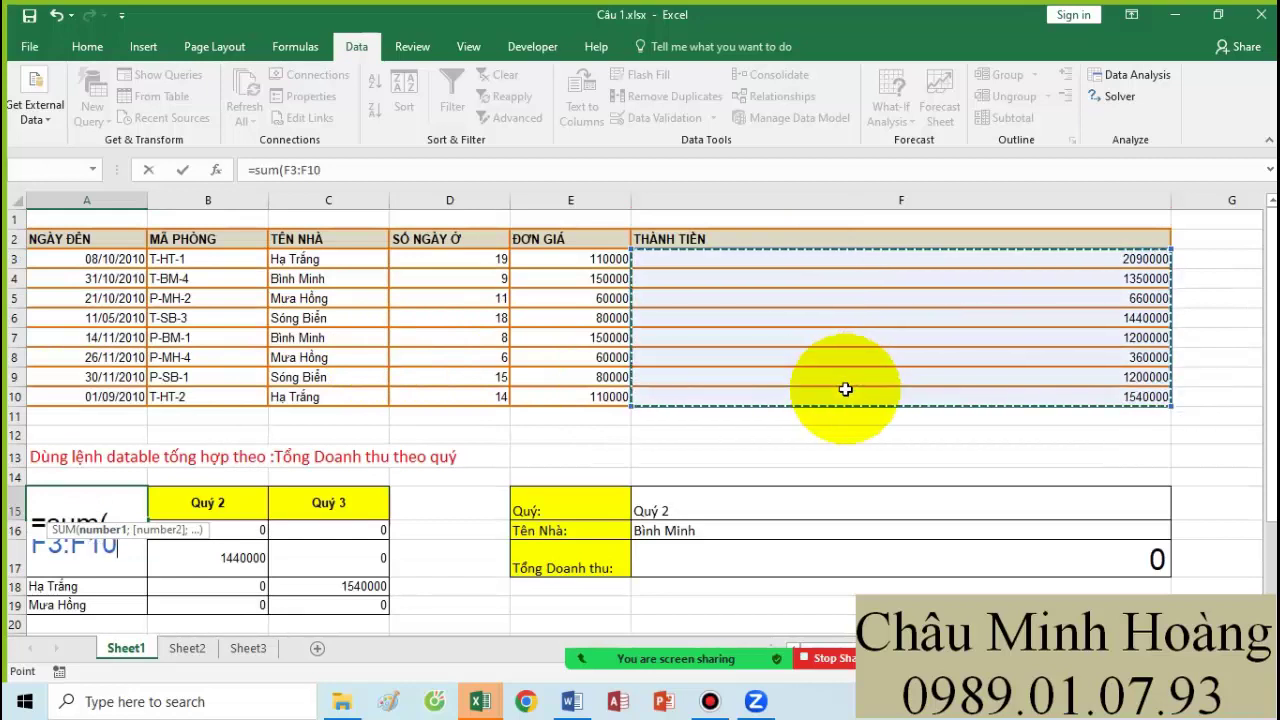
{"action": "key", "text": "F4"}
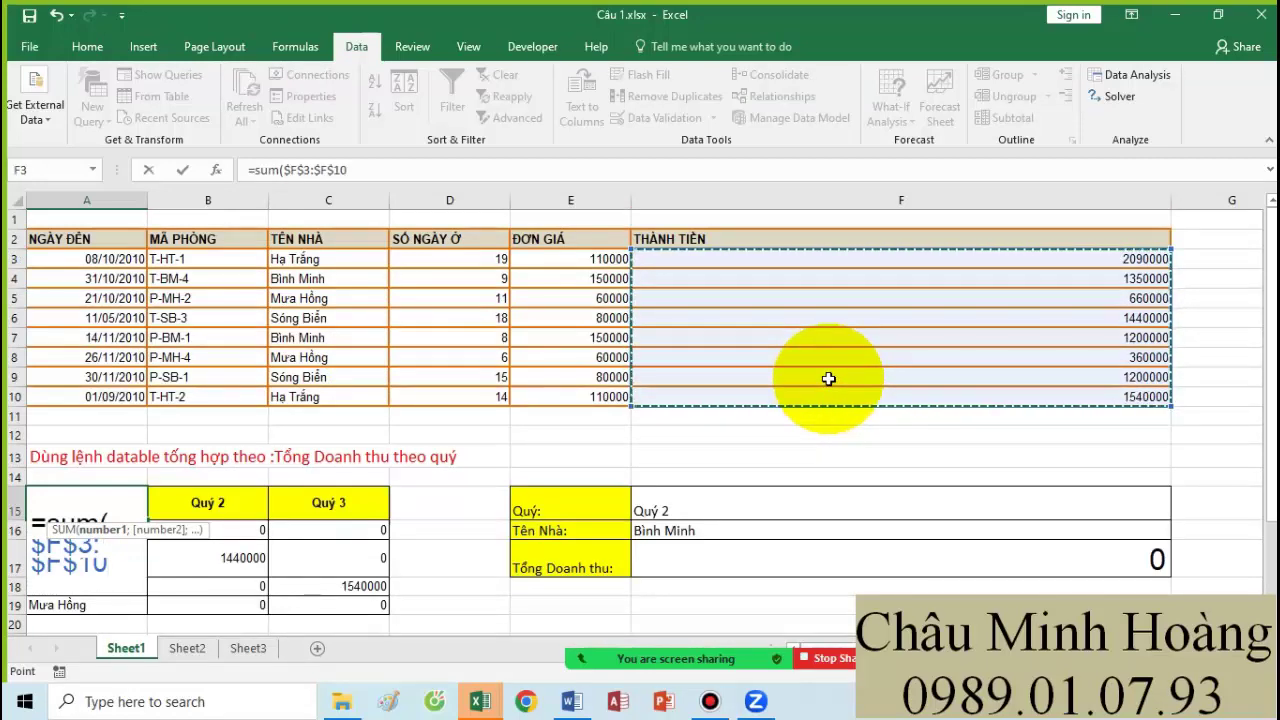
{"action": "type", "text": "*("}
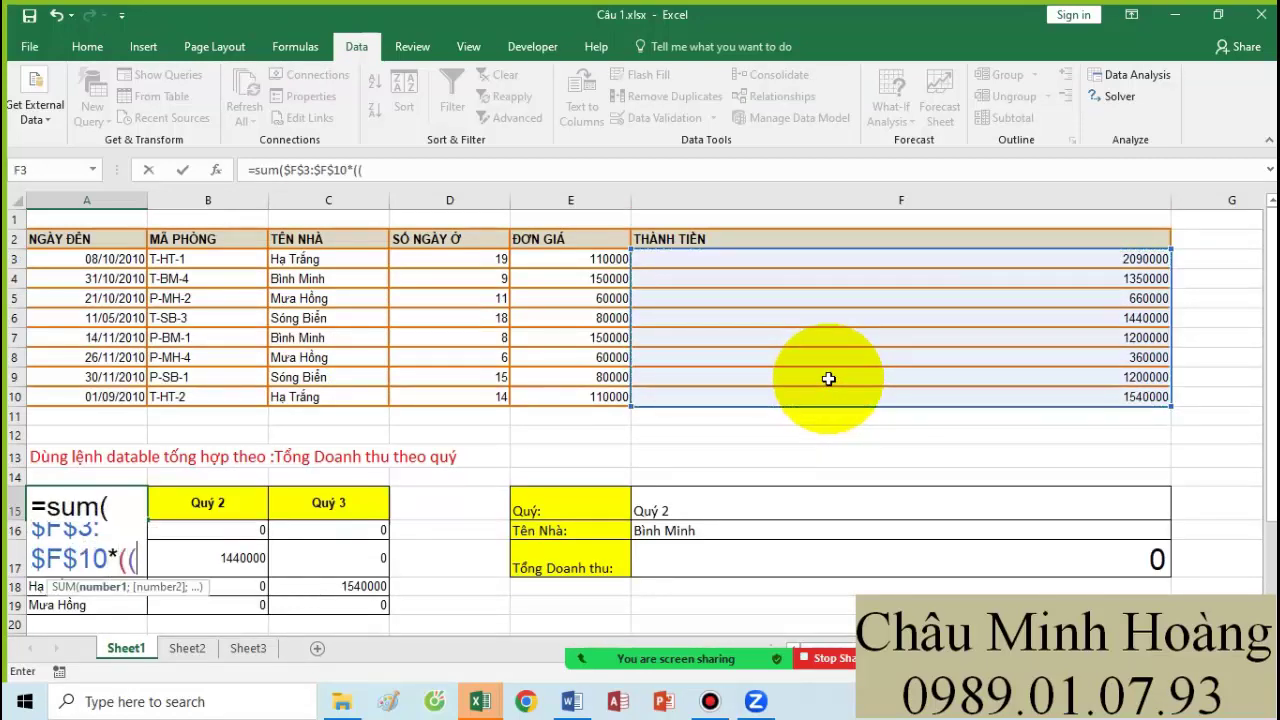
{"action": "type", "text": "("}
{"action": "left_click_drag", "start_coordinate": [360, 259], "coordinate": [357, 394]}
{"action": "scroll", "coordinate": [360, 350], "scroll_direction": "down", "scroll_amount": 3}
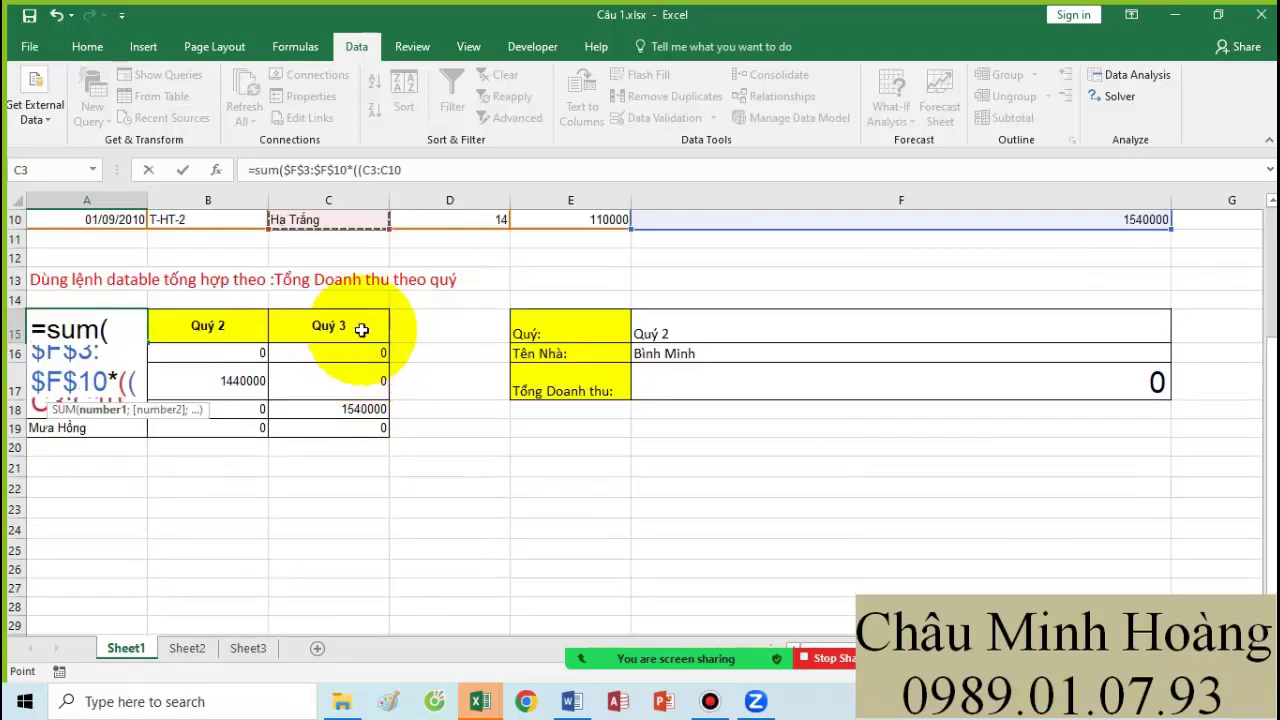
{"action": "key", "text": "F4"}
{"action": "type", "text": "="}
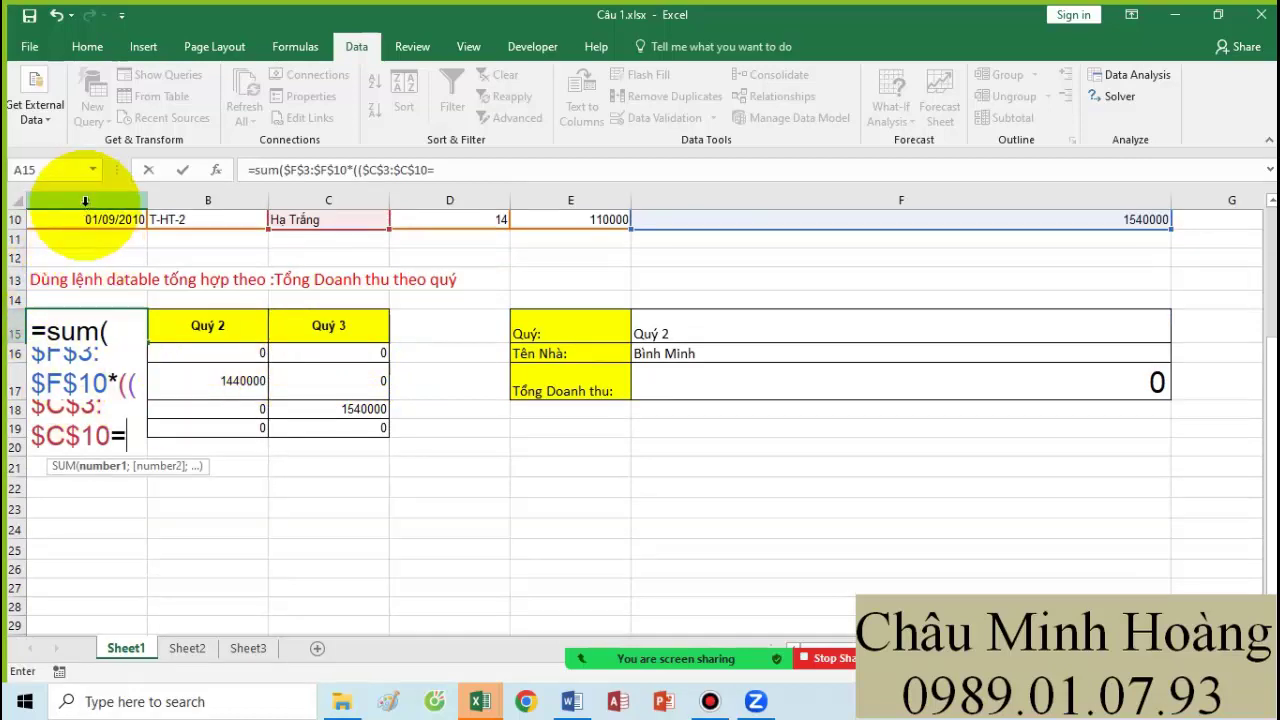
{"action": "type", "text": "A20"}
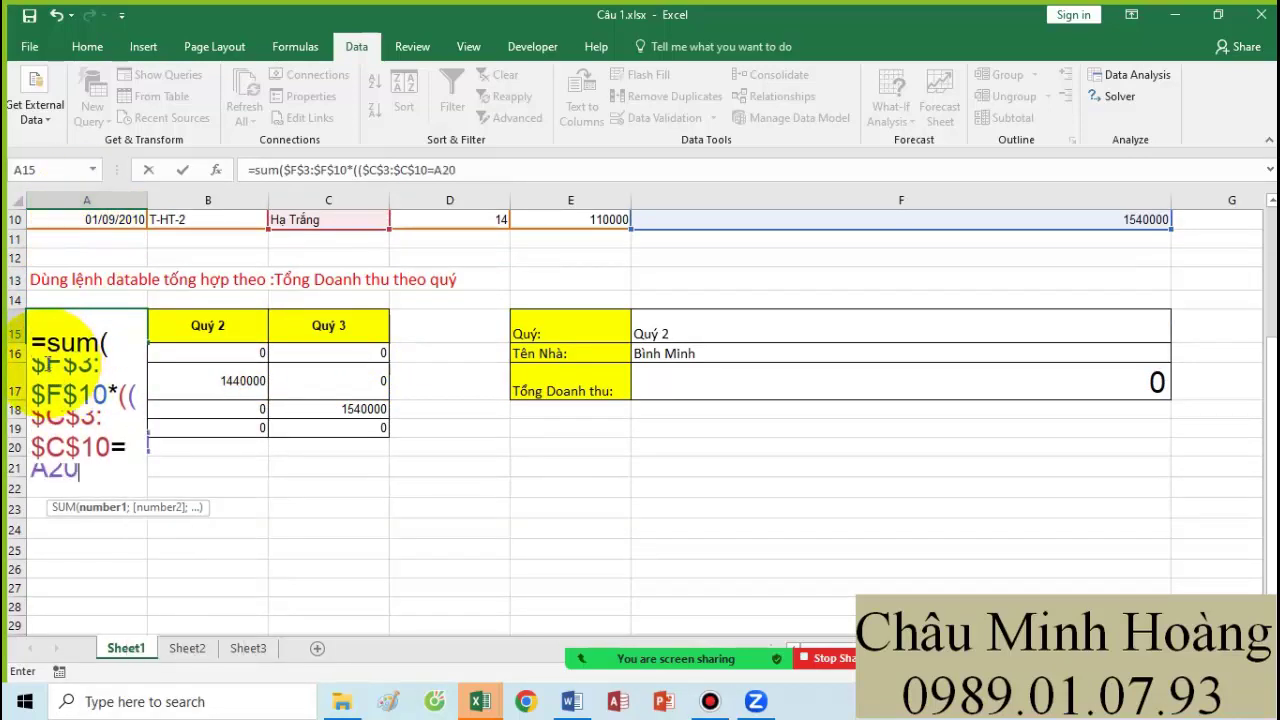
- Multiply by the quarter condition "Quý "&INT((MONTH($A$3:$A$10)-1)/3)+1=D15 and enter the A15 formula as an array formula
{"action": "type", "text": ")*"}
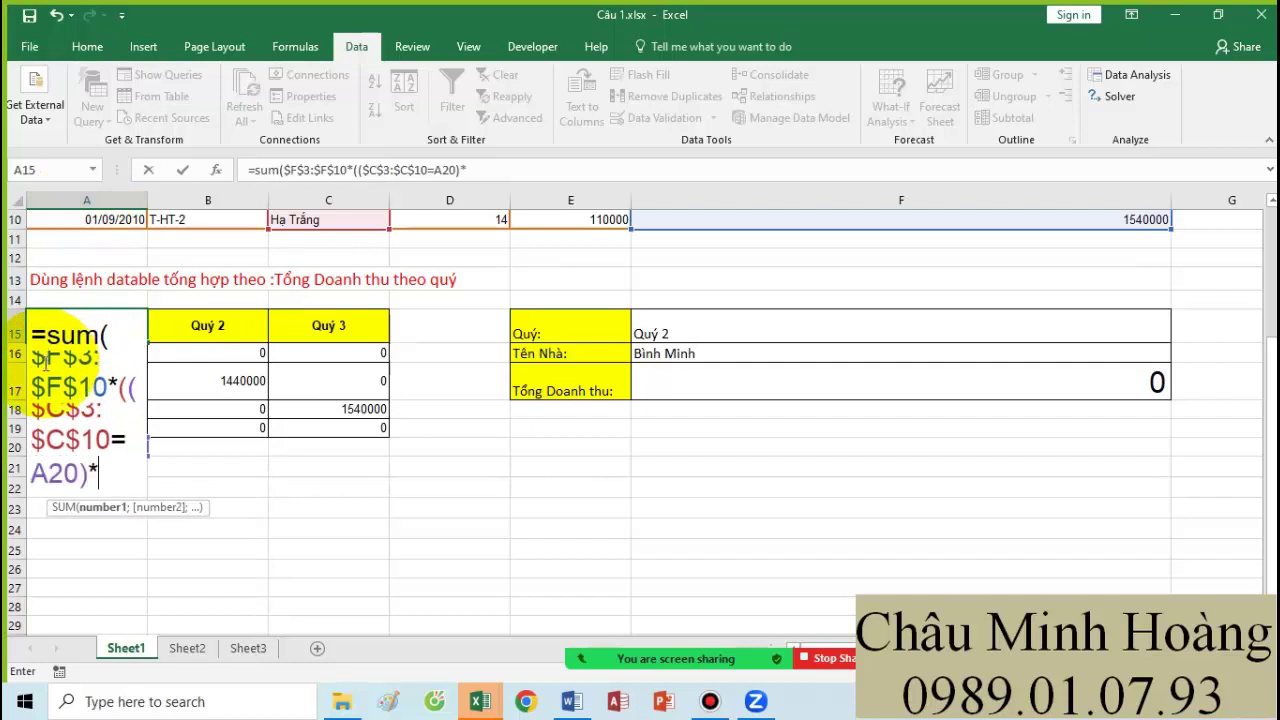
{"action": "type", "text": "(\"Quy"}
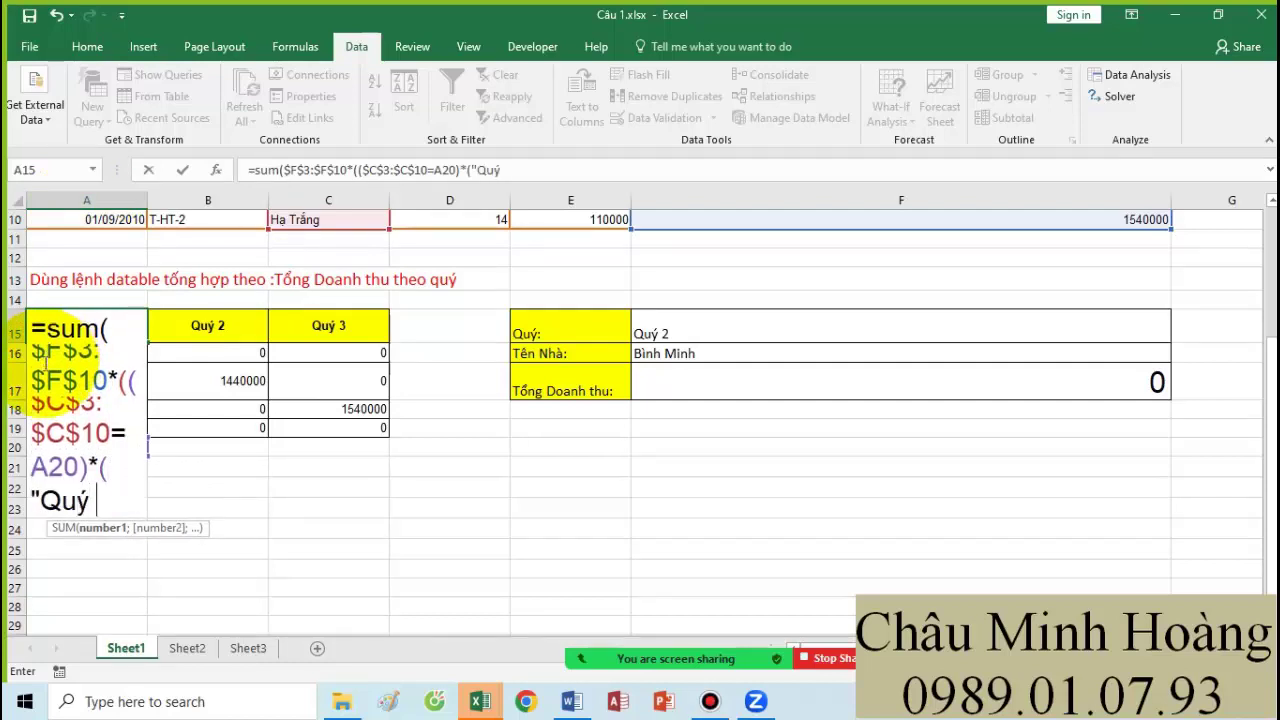
{"action": "type", "text": " \"&int((mont"}
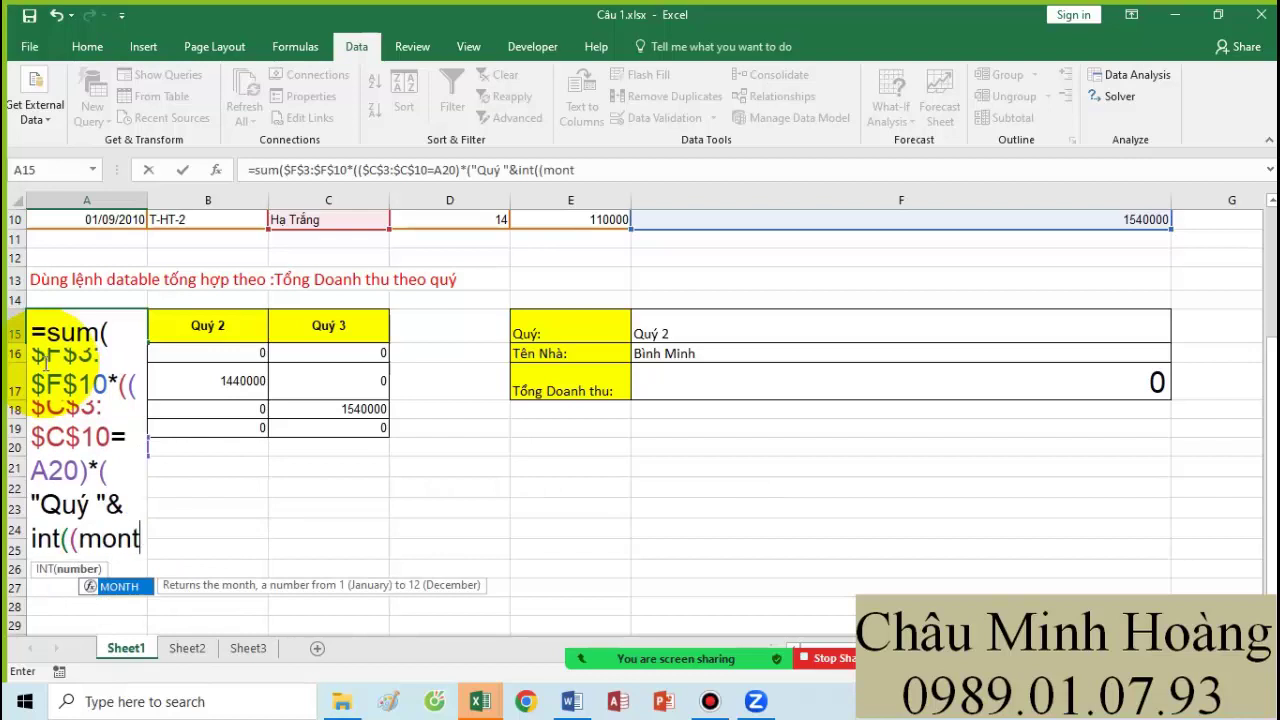
{"action": "key", "text": "Tab"}
{"action": "scroll", "coordinate": [120, 330], "scroll_direction": "up", "scroll_amount": 3}
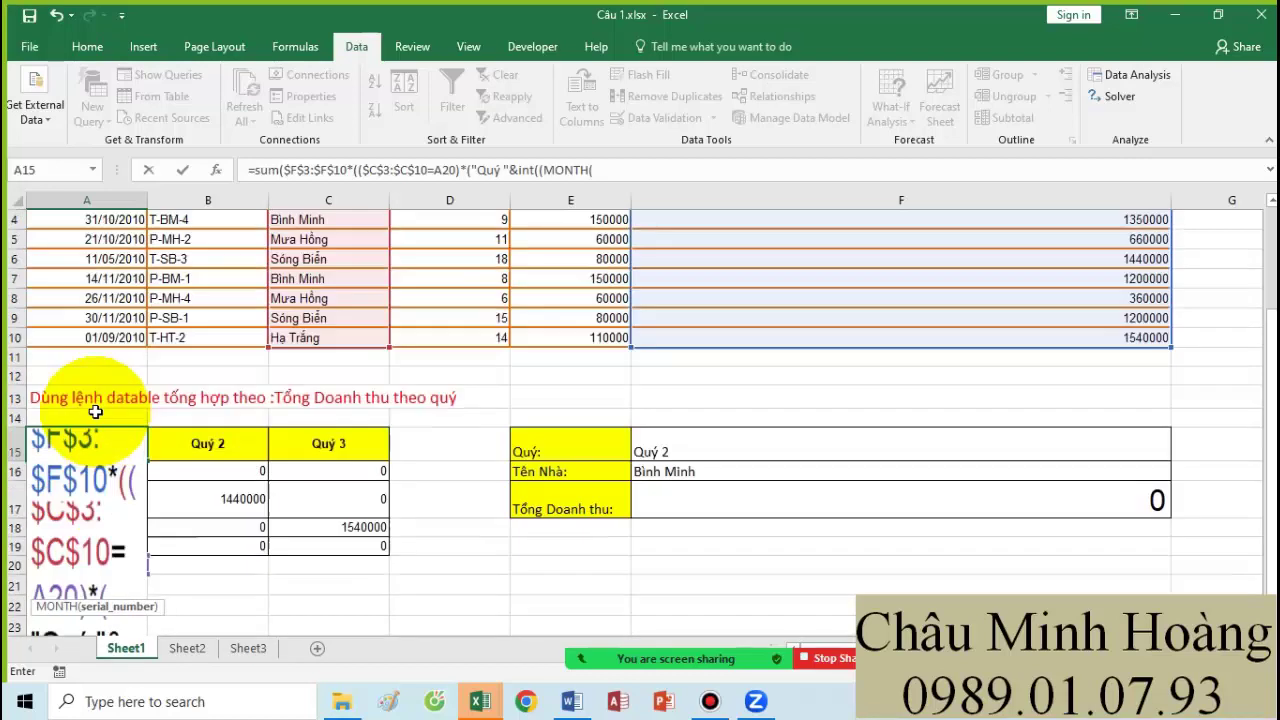
{"action": "left_click", "coordinate": [124, 259]}
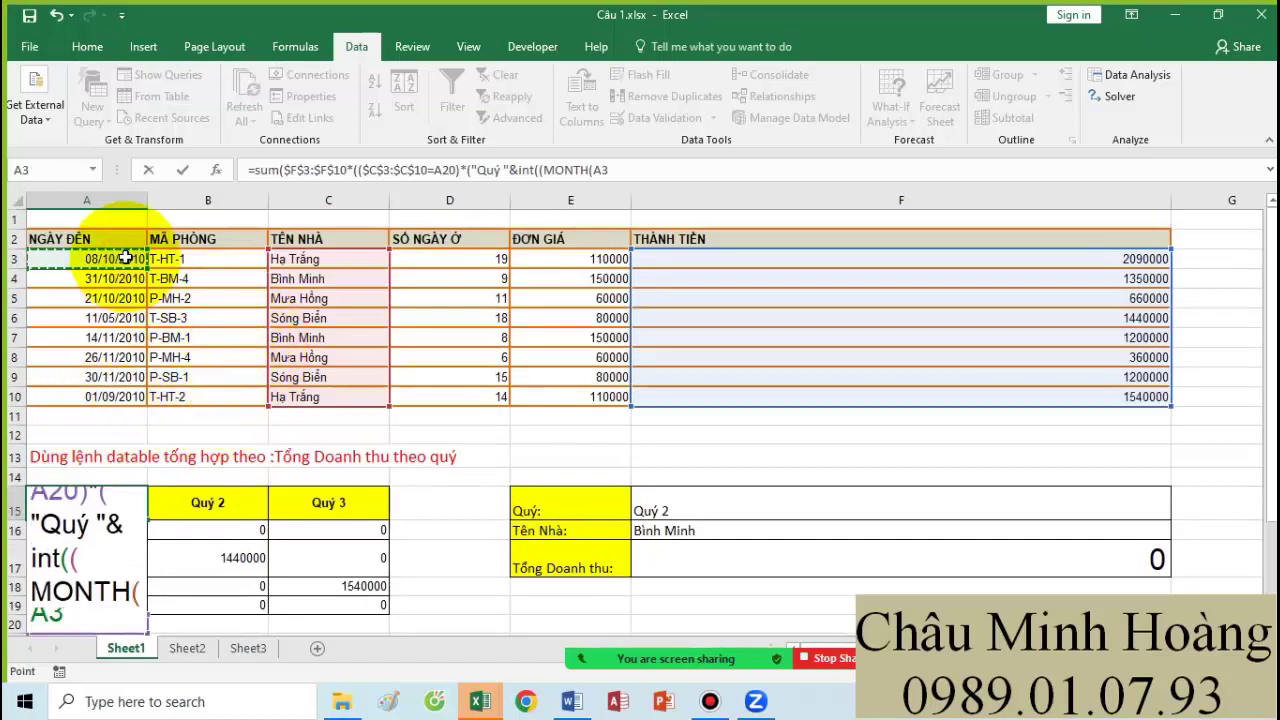
{"action": "left_click_drag", "start_coordinate": [124, 259], "coordinate": [104, 396]}
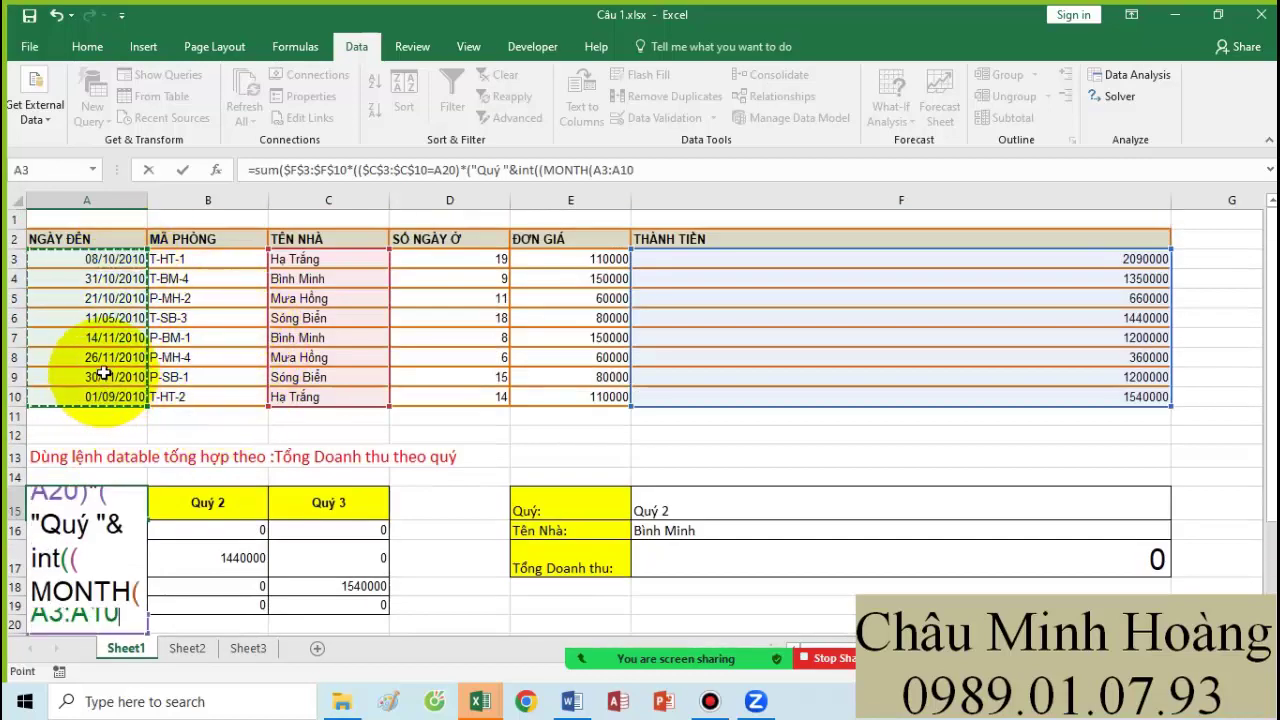
{"action": "key", "text": "F4"}
{"action": "type", "text": ")-1)/3)+1="}
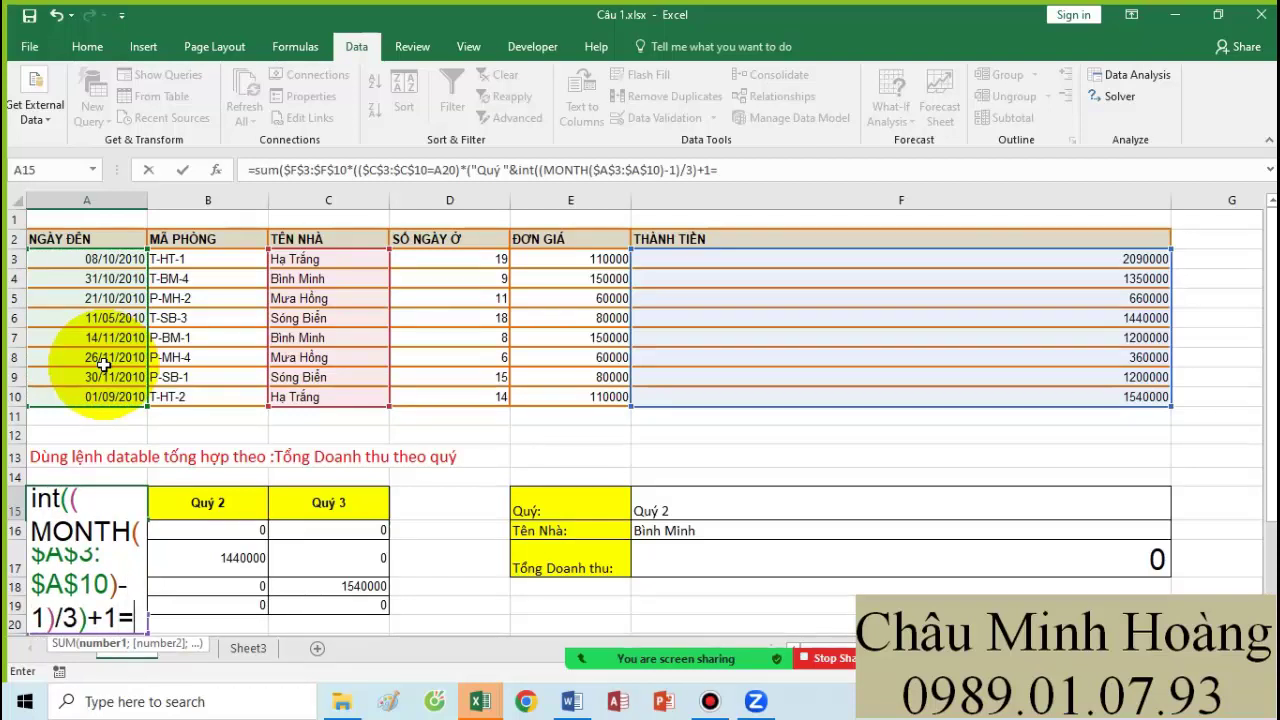
{"action": "left_click", "coordinate": [426, 497]}
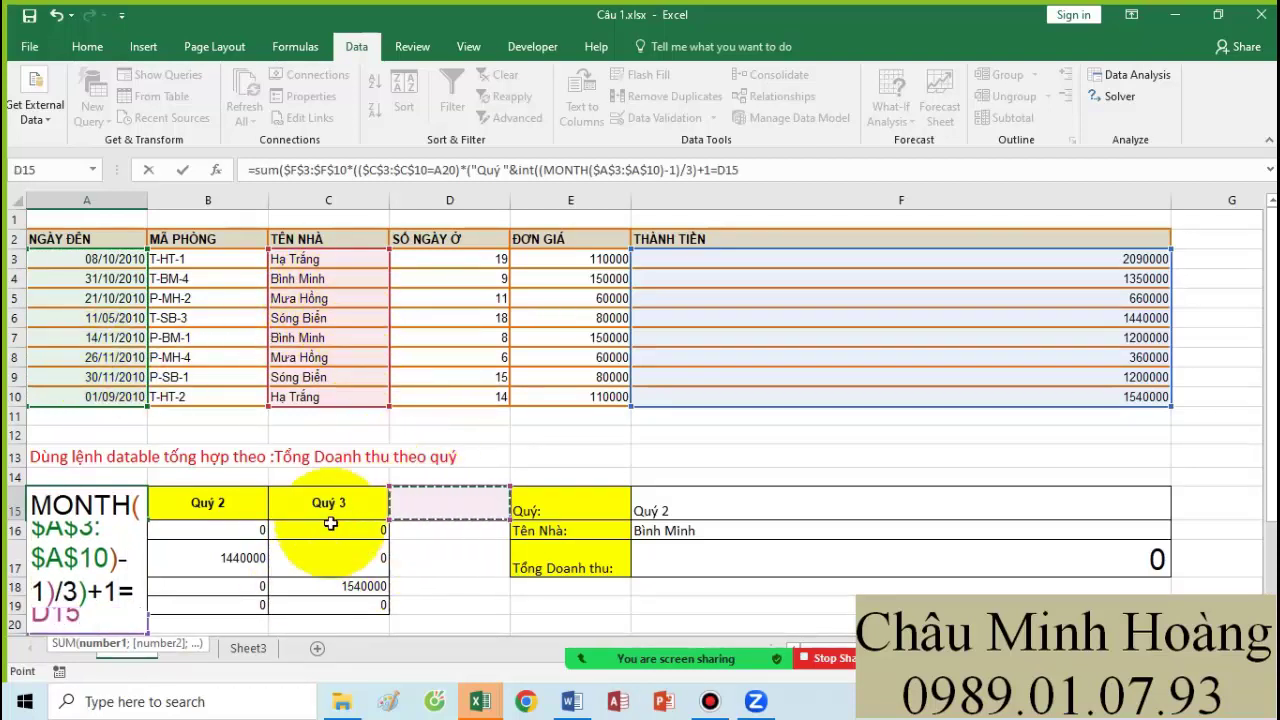
{"action": "type", "text": ")))"}
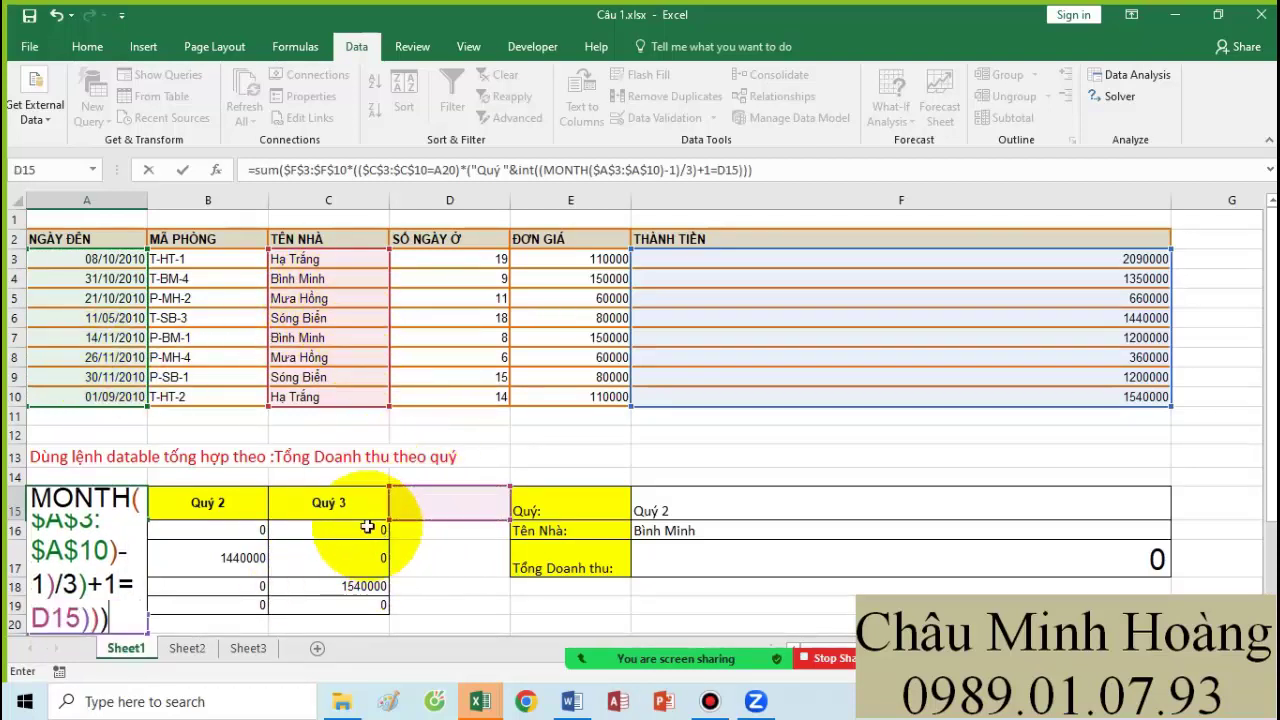
{"action": "key", "text": "ctrl+shift+Return"}
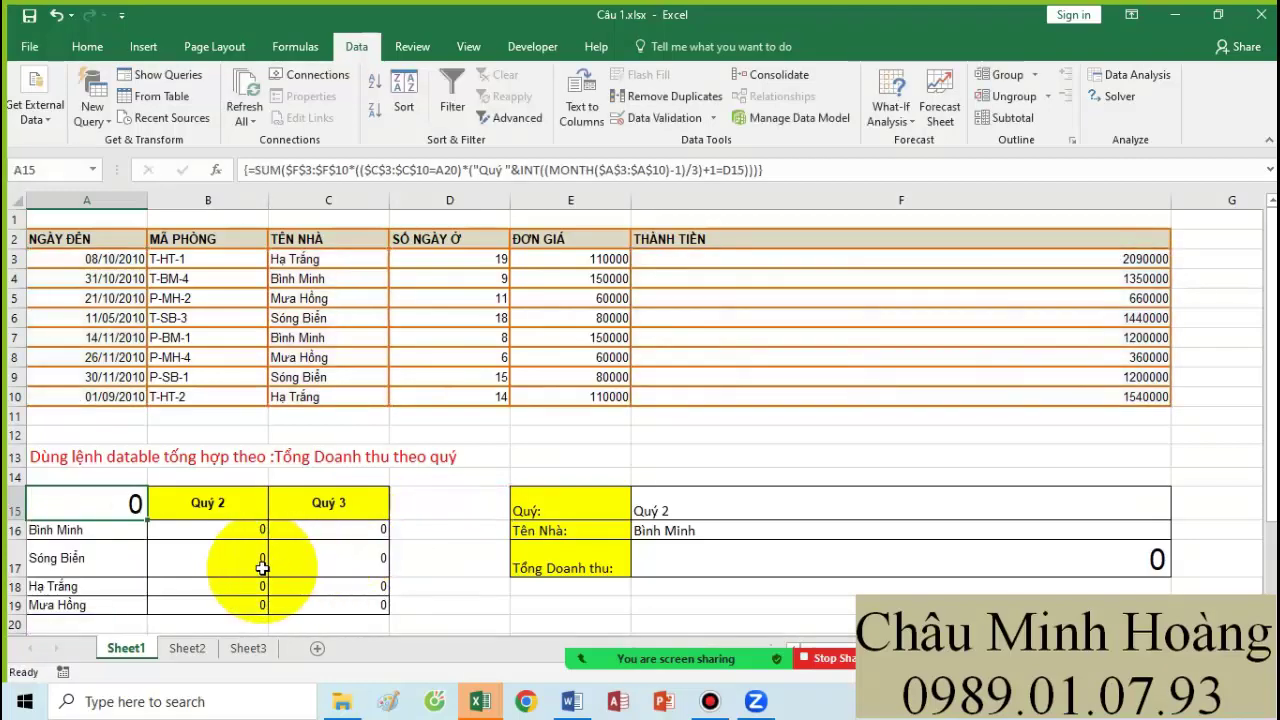
- Fill the blank input cells D15 and A20 with red
{"action": "scroll", "coordinate": [390, 500], "scroll_direction": "down", "scroll_amount": 2}
{"action": "left_click", "coordinate": [423, 388]}
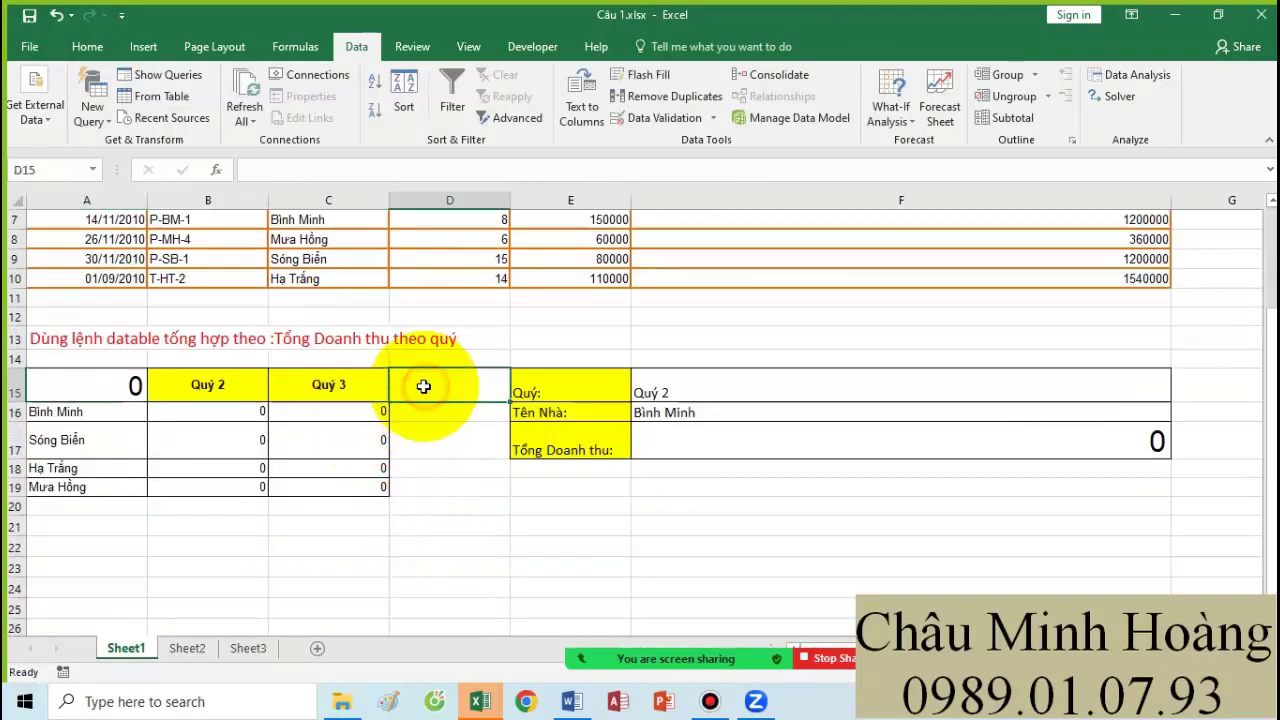
{"action": "left_click", "coordinate": [97, 50]}
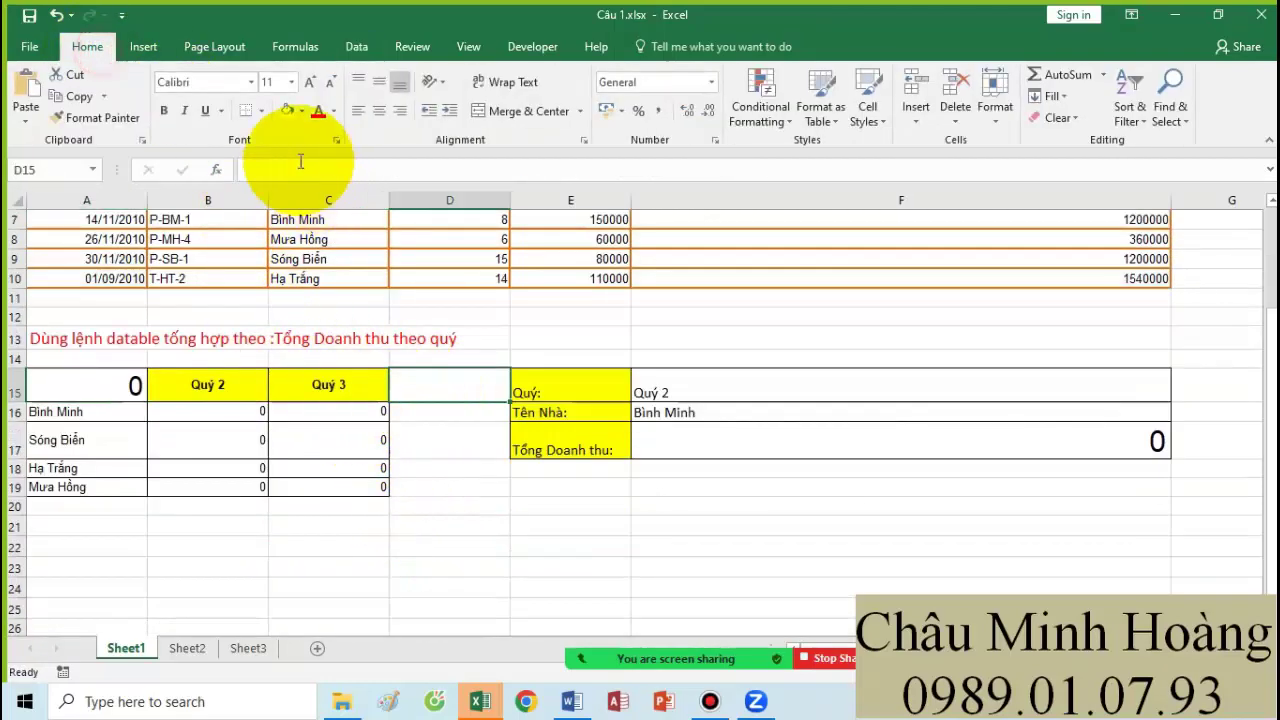
{"action": "left_click", "coordinate": [302, 112]}
{"action": "left_click", "coordinate": [301, 257]}
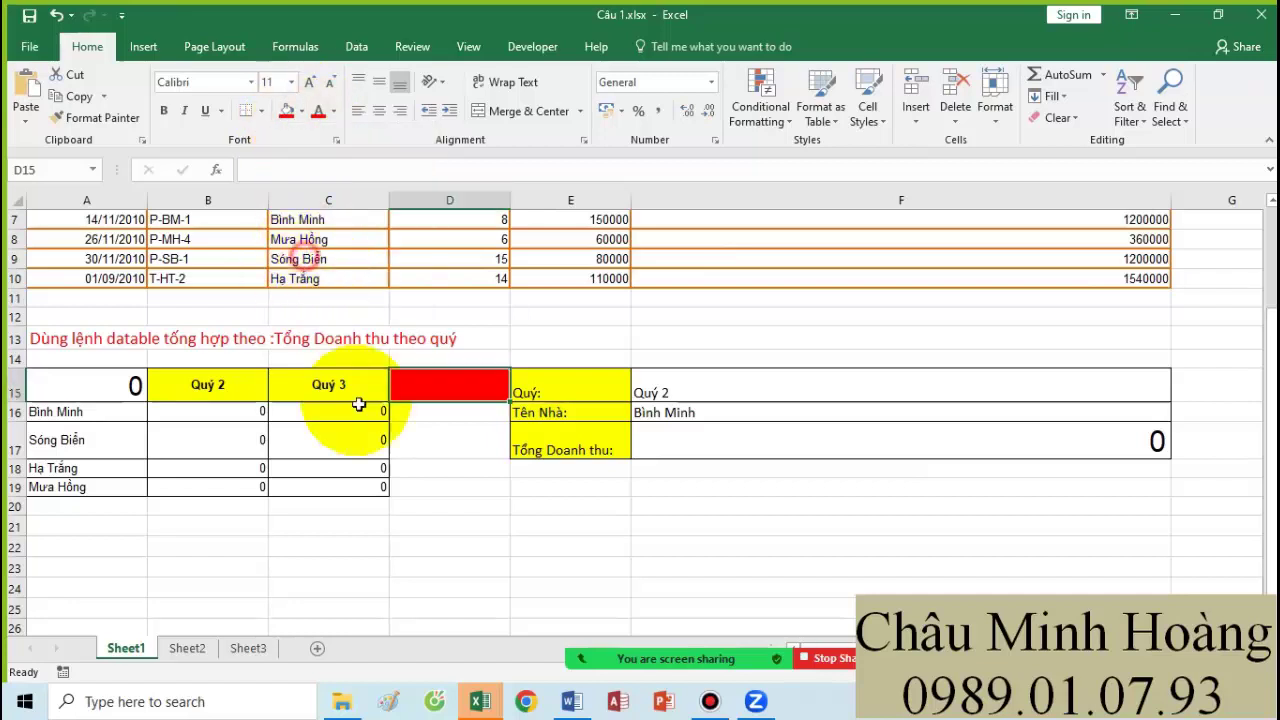
{"action": "left_click", "coordinate": [56, 505]}
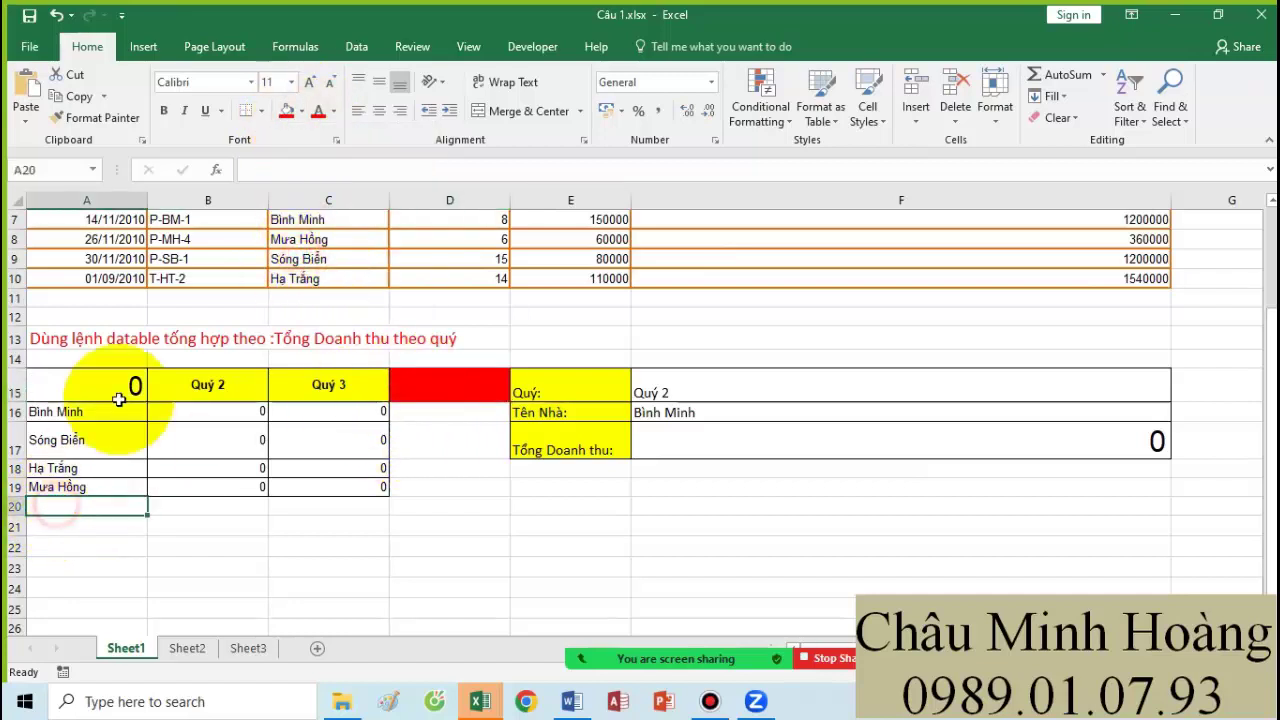
{"action": "left_click", "coordinate": [288, 117]}
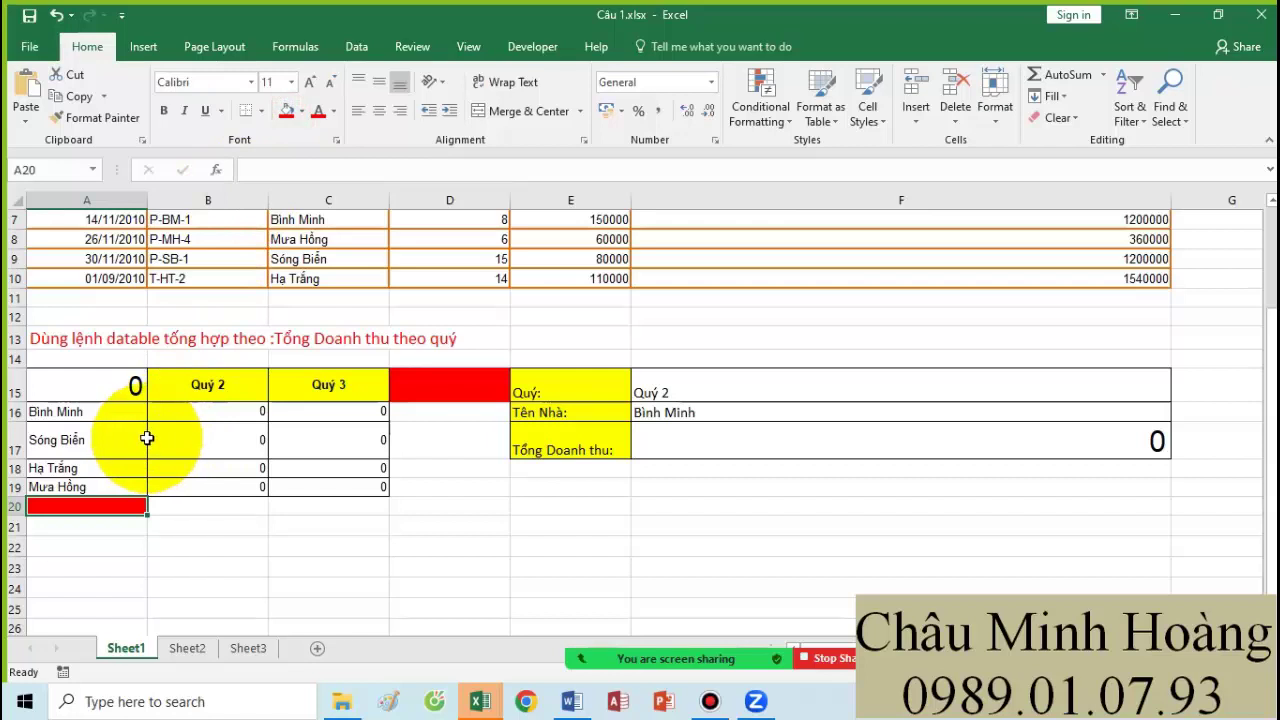
{"action": "left_click_drag", "start_coordinate": [94, 385], "coordinate": [330, 488]}
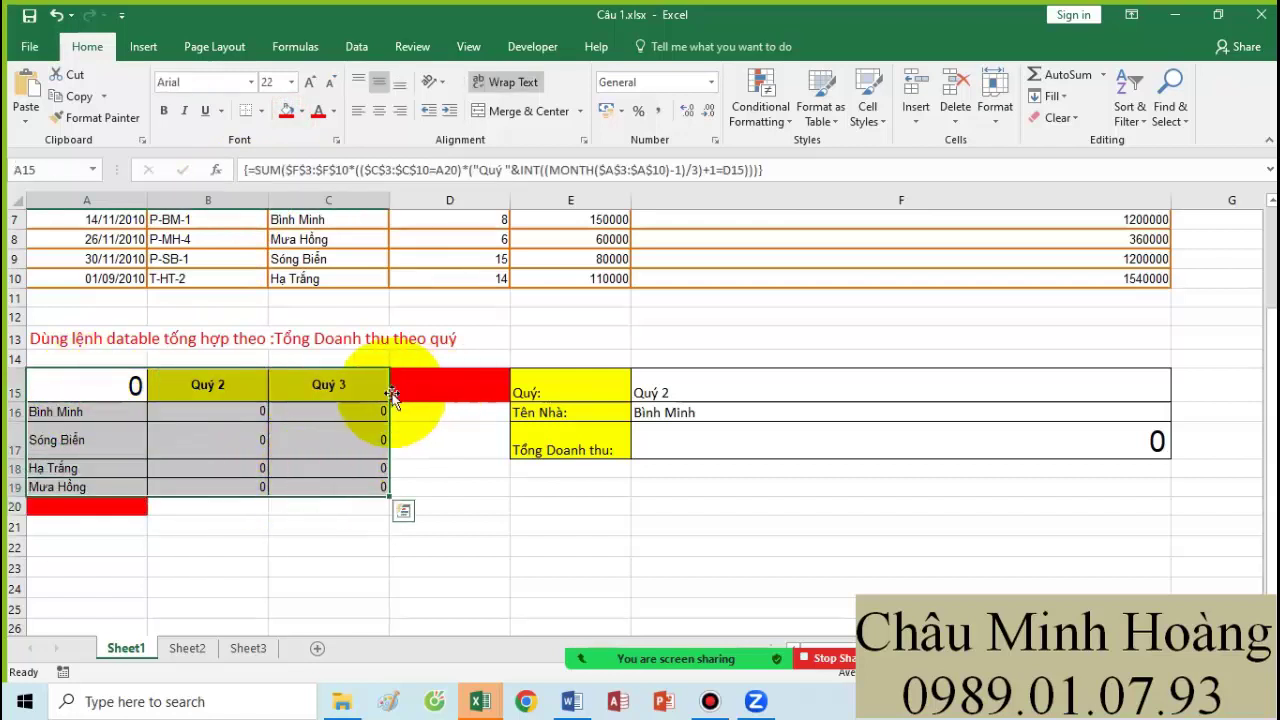
{"action": "left_click_drag", "start_coordinate": [357, 390], "coordinate": [257, 391]}
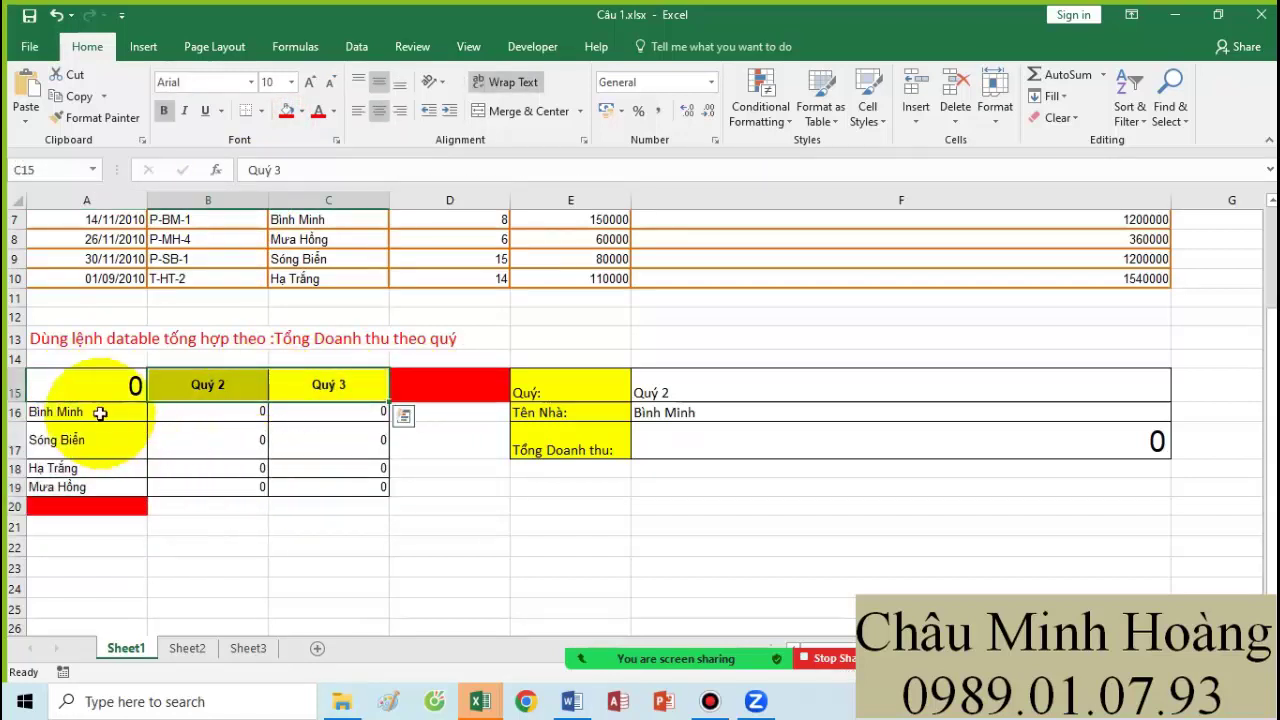
{"action": "left_click", "coordinate": [76, 507]}
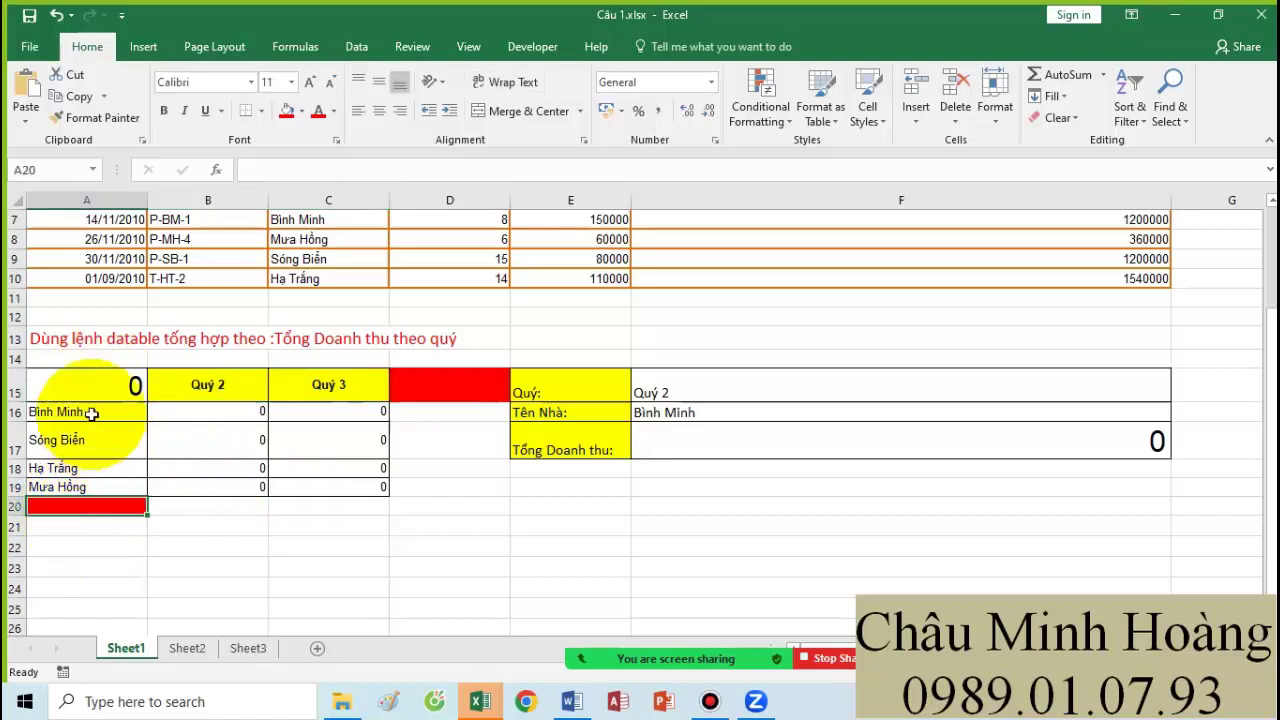
{"action": "left_click", "coordinate": [100, 385]}
{"action": "double_click", "coordinate": [100, 385]}
{"action": "key", "text": "Escape"}
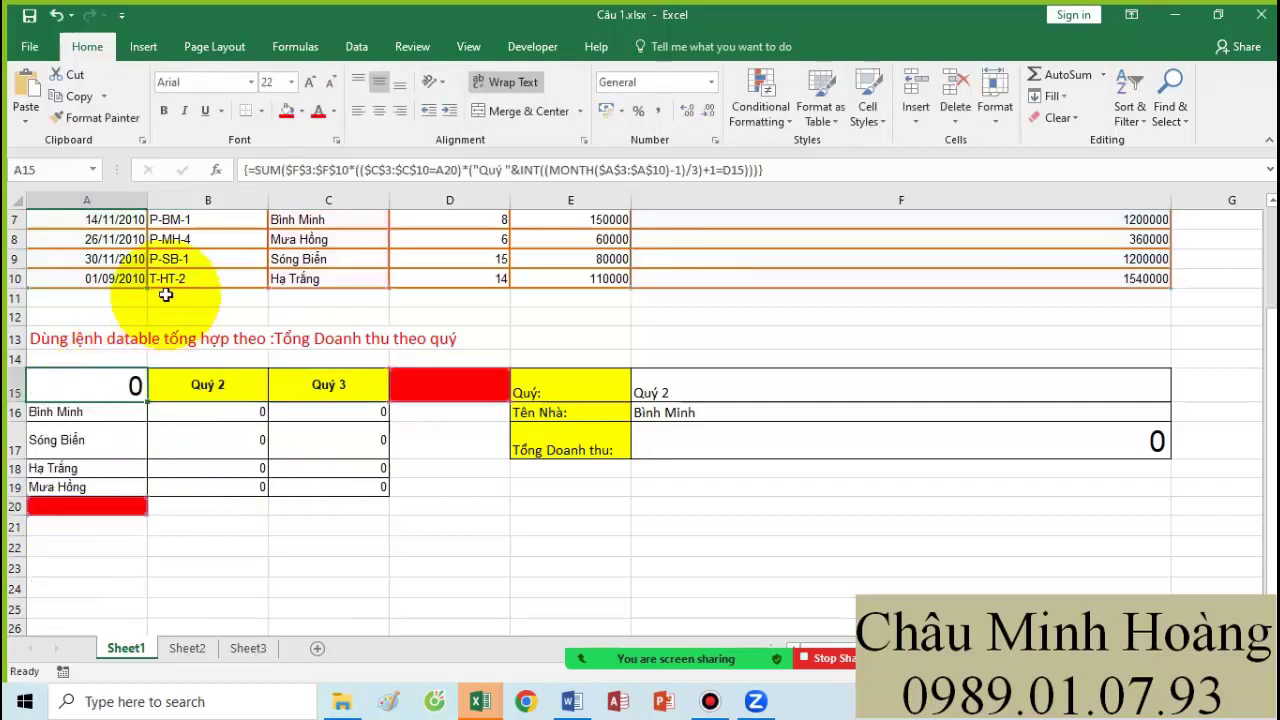
- Widen column A and make the references in the A15 formula absolute as $A$20 and $D$15
{"action": "left_click_drag", "start_coordinate": [147, 200], "coordinate": [388, 200]}
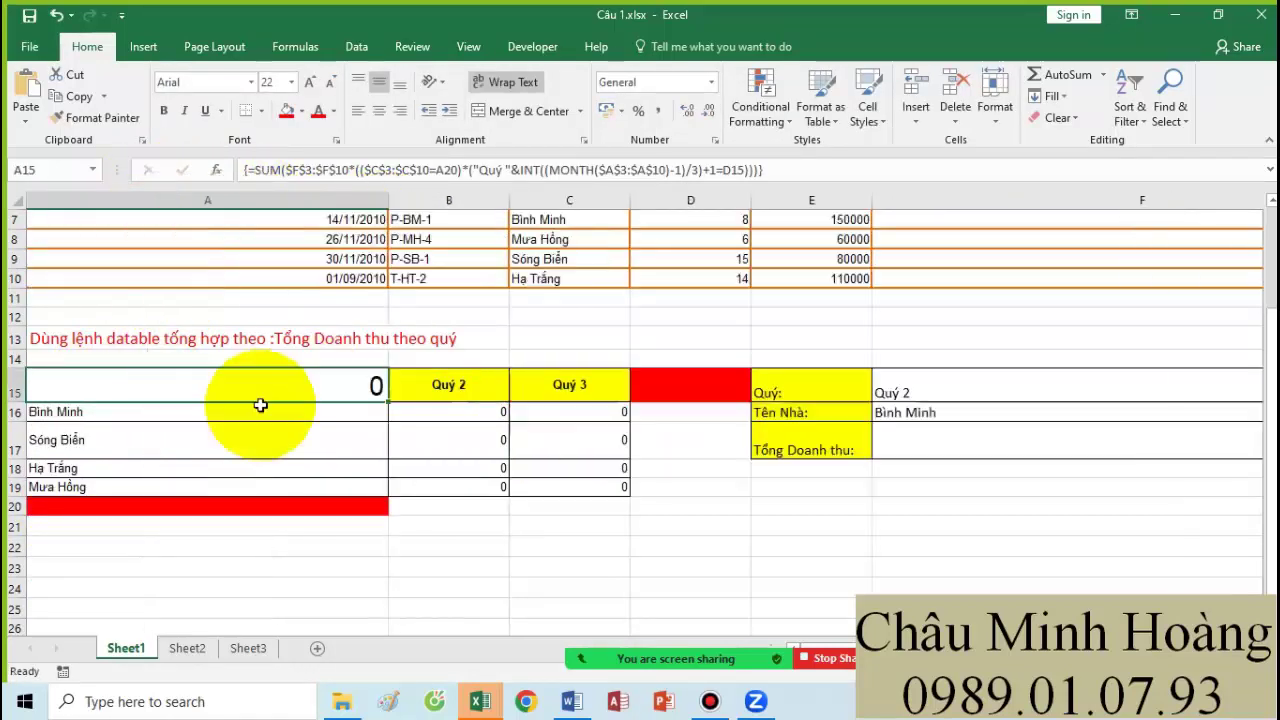
{"action": "double_click", "coordinate": [180, 386]}
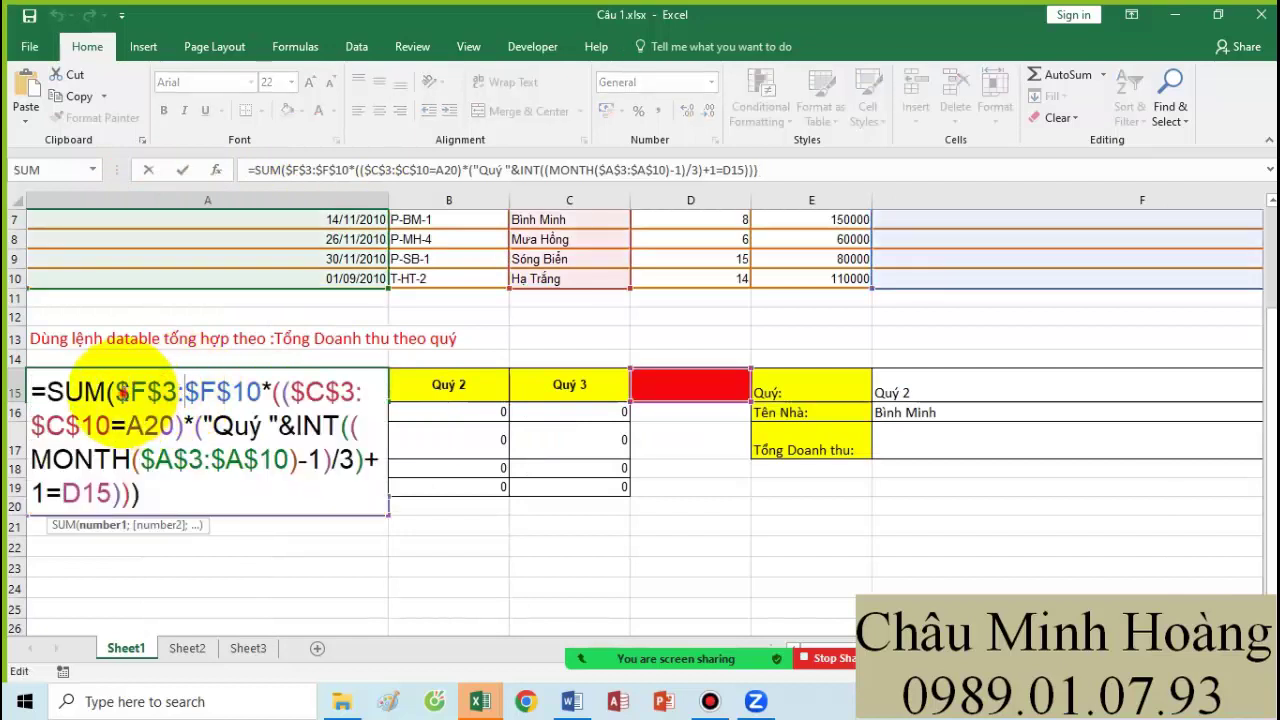
{"action": "left_click_drag", "start_coordinate": [116, 392], "coordinate": [130, 430]}
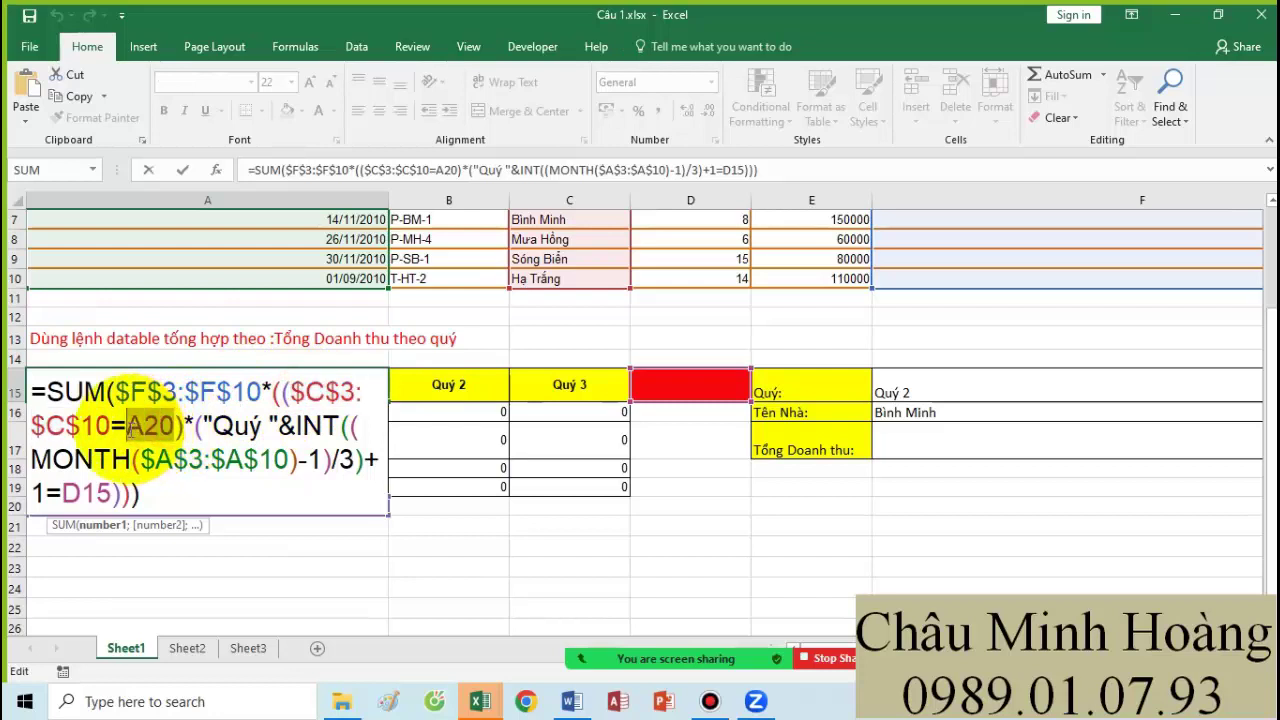
{"action": "key", "text": "F4"}
{"action": "left_click_drag", "start_coordinate": [130, 494], "coordinate": [80, 496]}
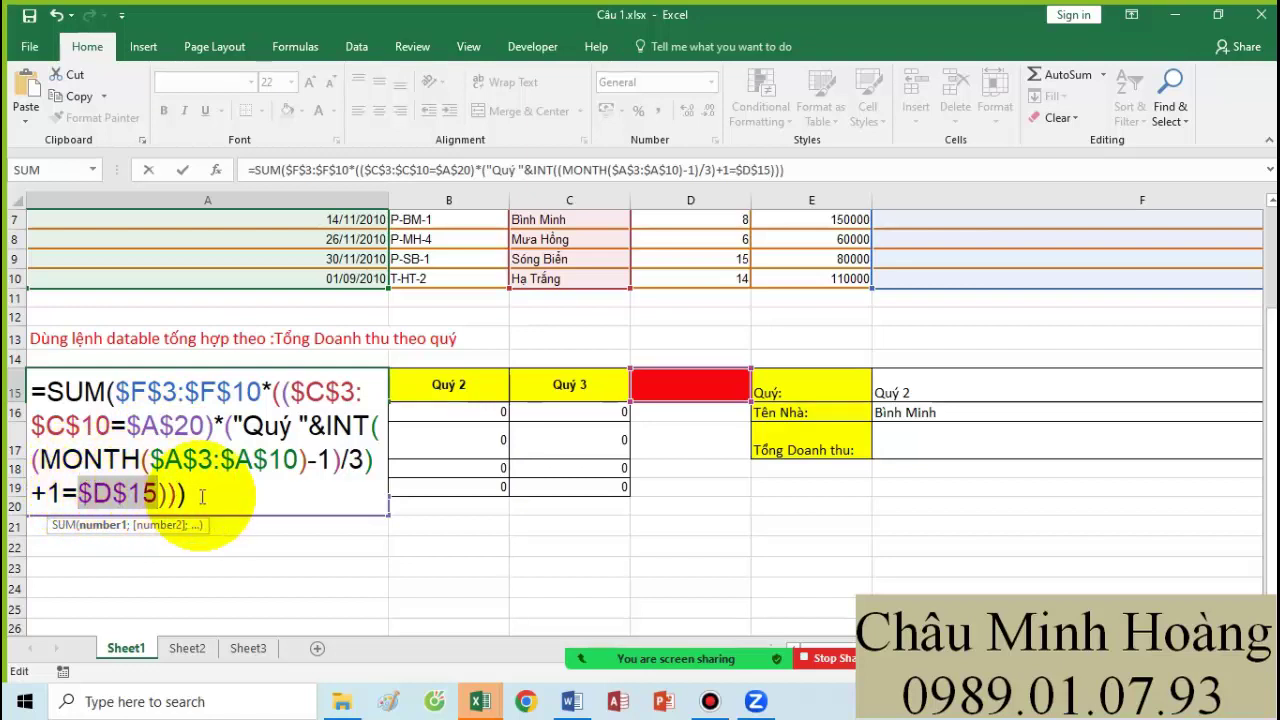
- Copy the A15 formula without its equals sign, re-enter it as an array formula, and paste the copy below the Câu 1 formula in Word
{"action": "left_click_drag", "start_coordinate": [271, 486], "coordinate": [56, 382]}
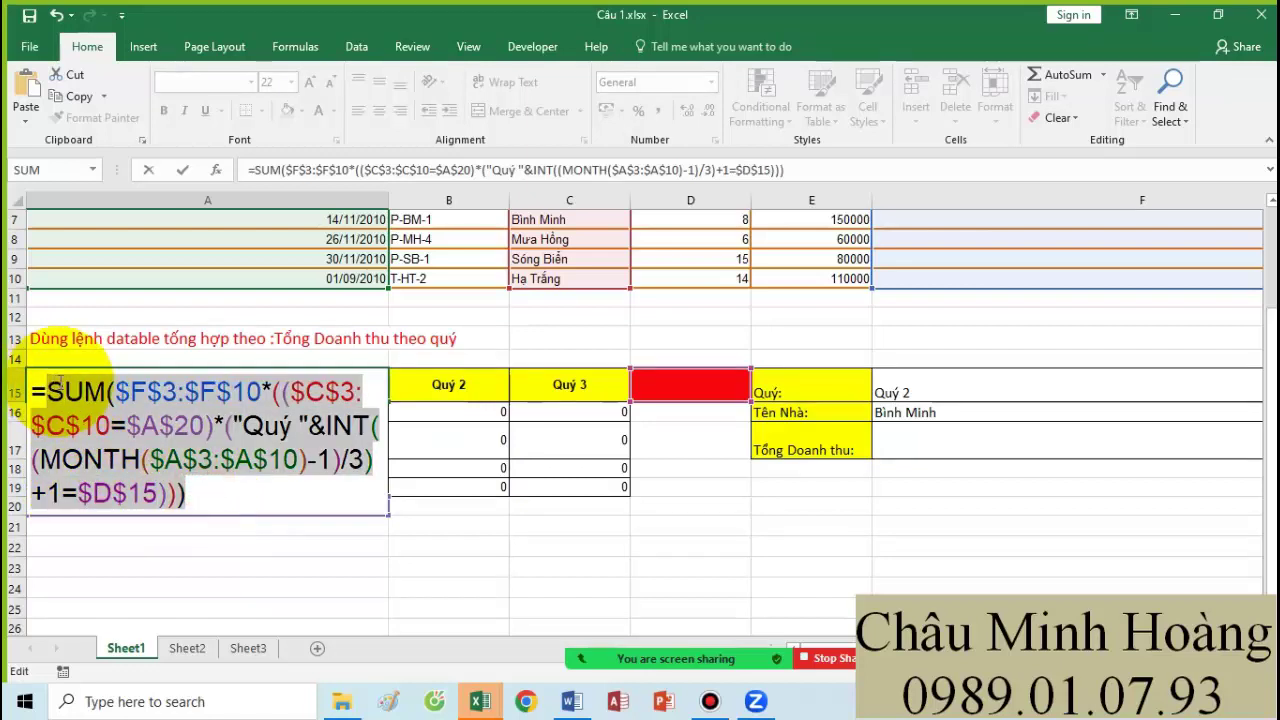
{"action": "key", "text": "ctrl+shift+Return"}
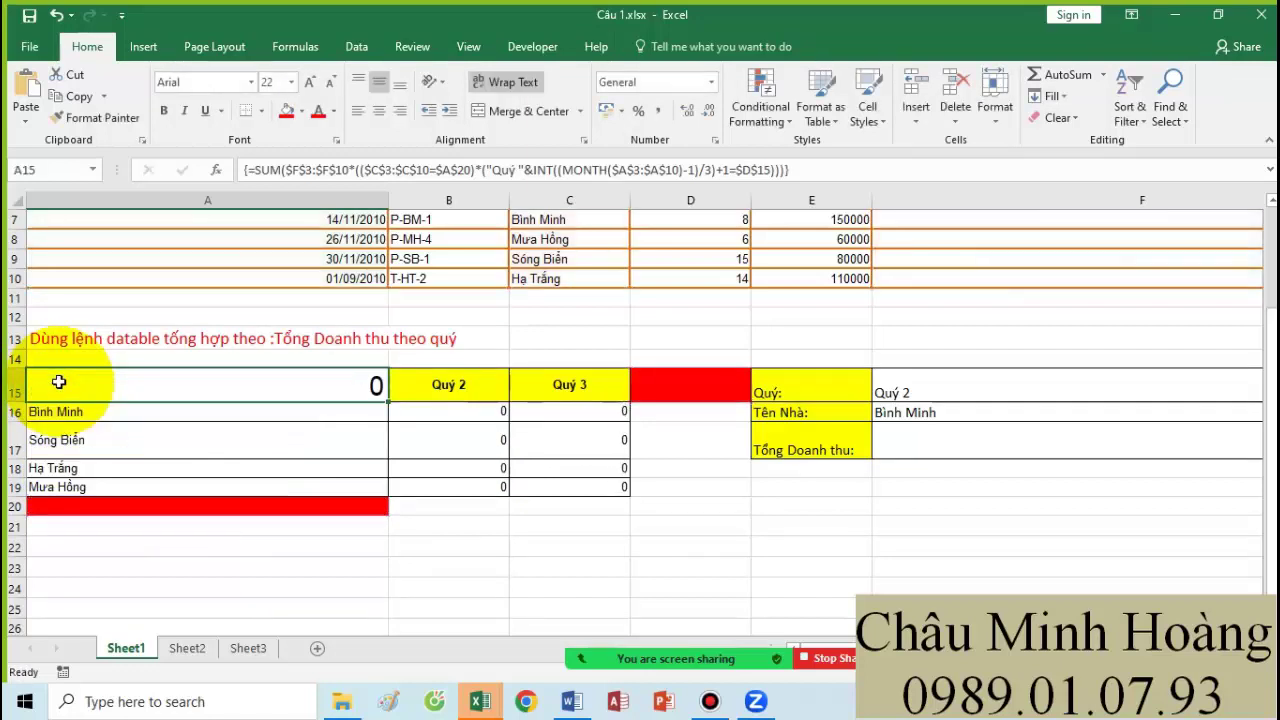
{"action": "left_click", "coordinate": [577, 706]}
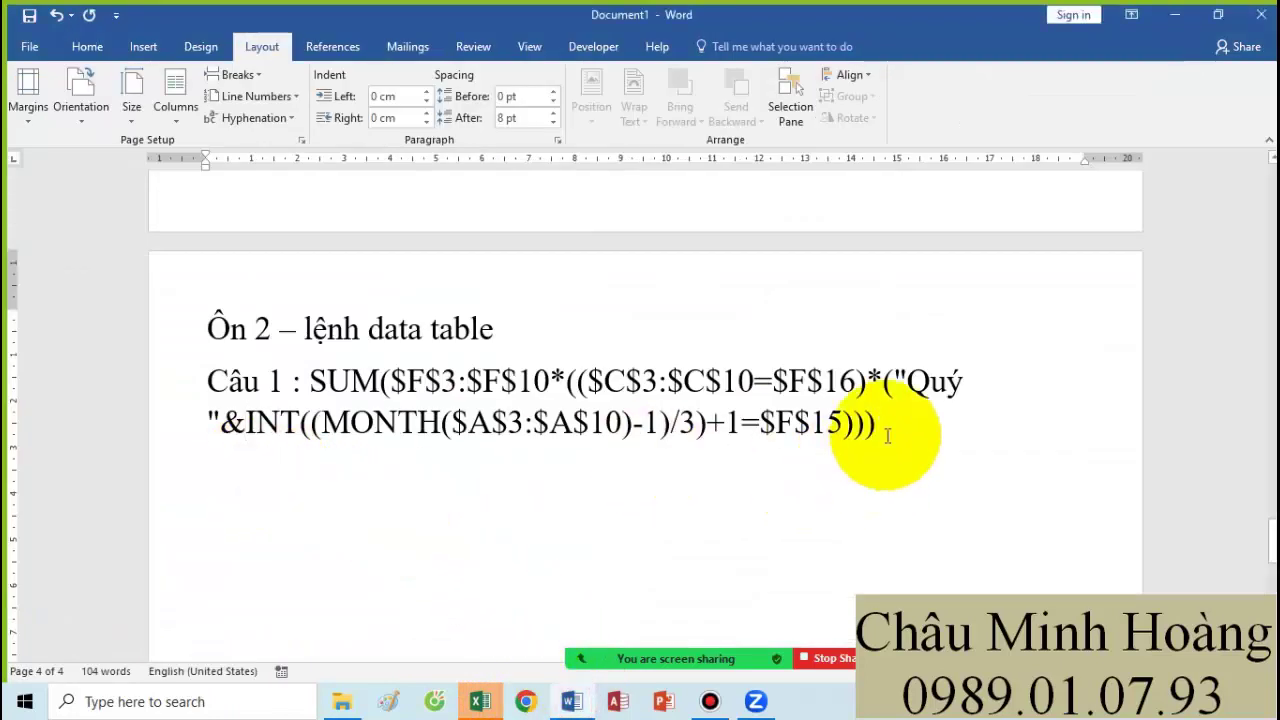
{"action": "key", "text": "ctrl+v"}
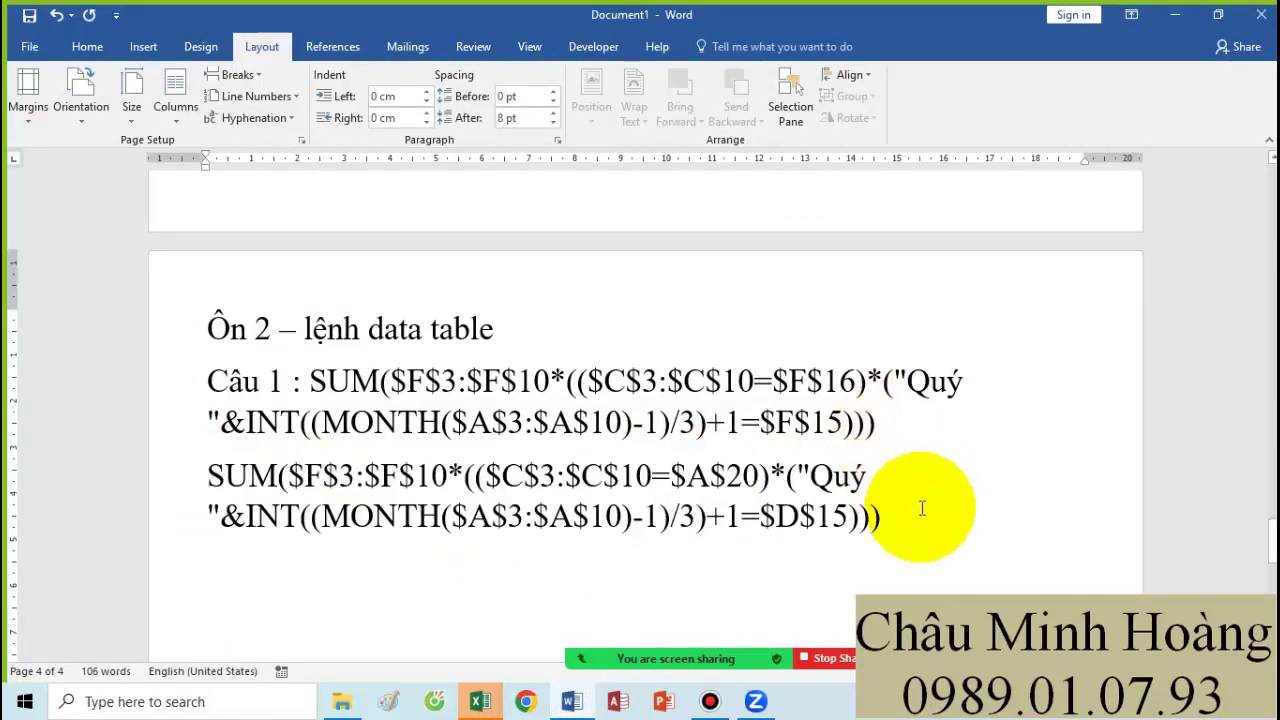
- In Câu 1.xlsx, create a what-if data table on A15:C19 with row input cell $D$15 and column input cell $A$20
{"action": "left_click_drag", "start_coordinate": [905, 508], "coordinate": [340, 476]}
{"action": "left_click", "coordinate": [480, 702]}
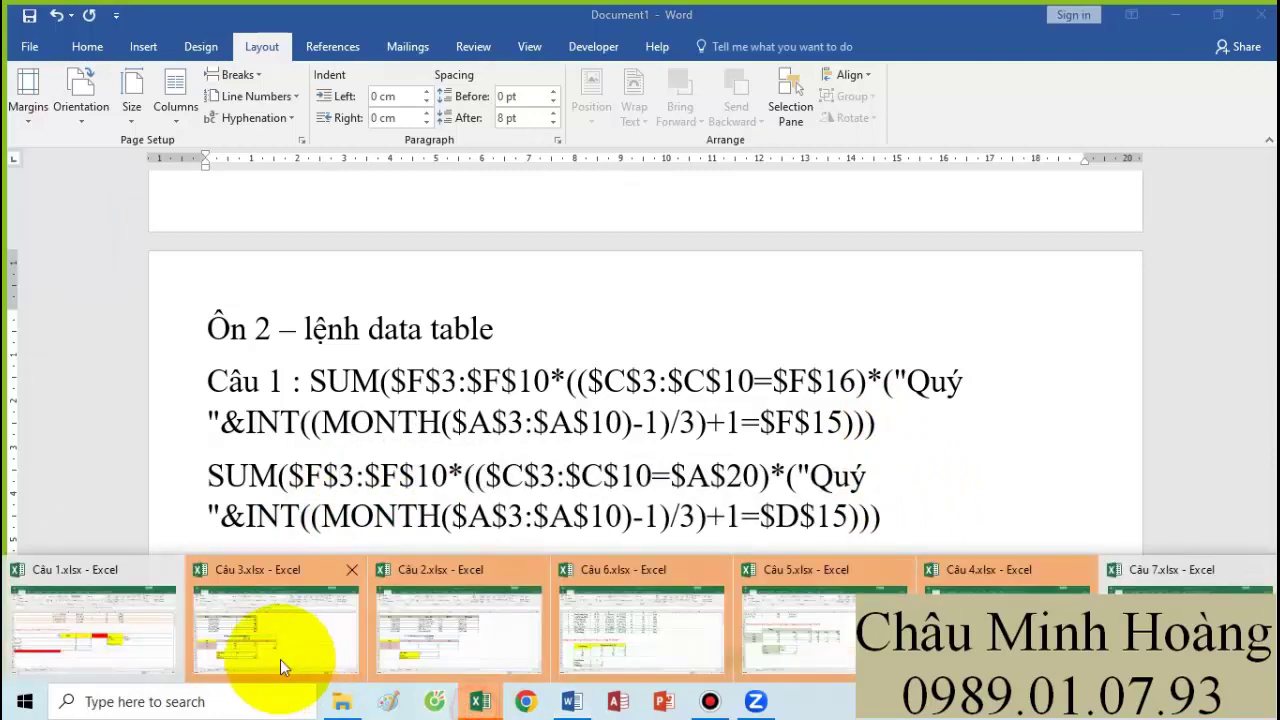
{"action": "left_click", "coordinate": [129, 614]}
{"action": "left_click_drag", "start_coordinate": [310, 391], "coordinate": [586, 486]}
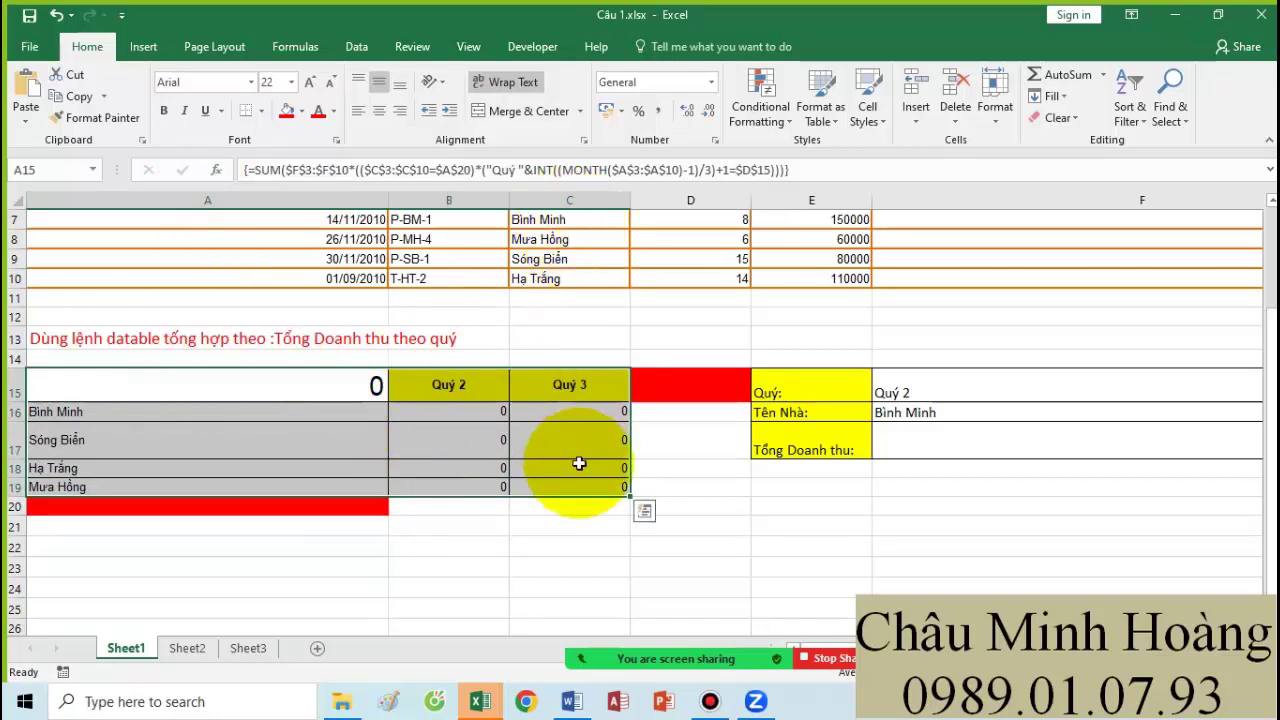
{"action": "left_click", "coordinate": [357, 46]}
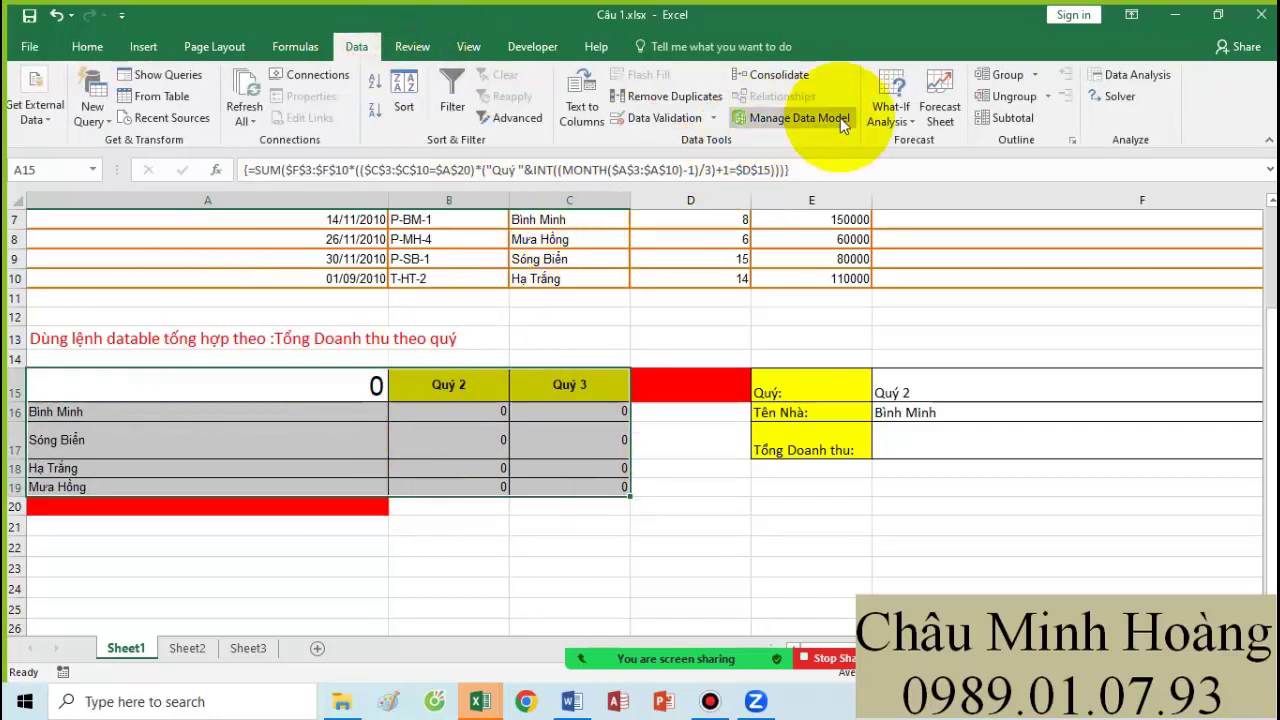
{"action": "left_click", "coordinate": [890, 110]}
{"action": "left_click", "coordinate": [941, 194]}
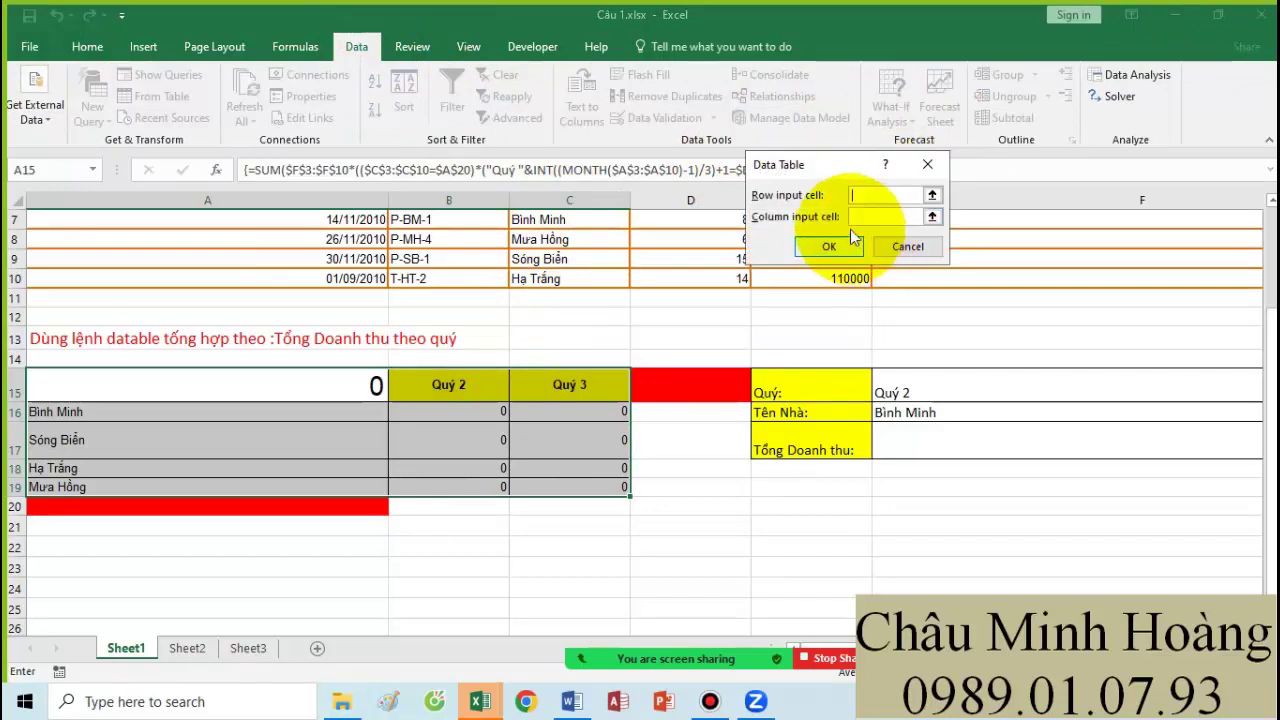
{"action": "left_click", "coordinate": [688, 384]}
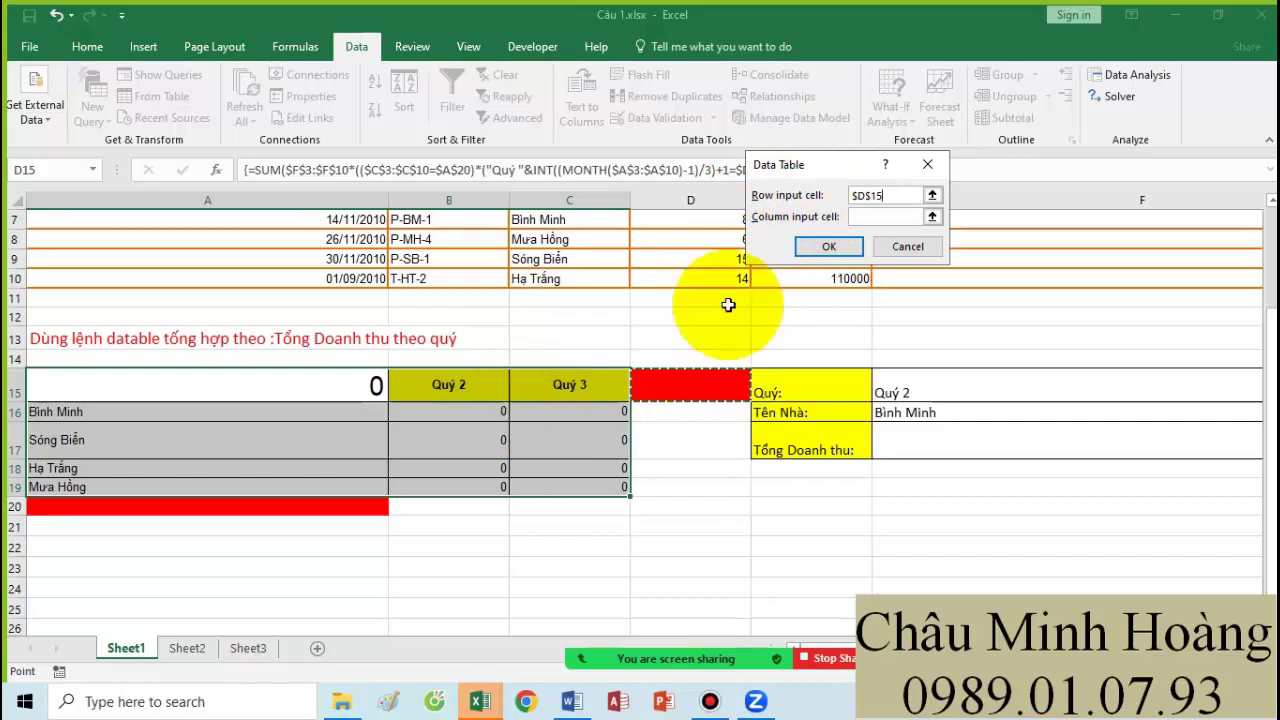
{"action": "left_click", "coordinate": [870, 220]}
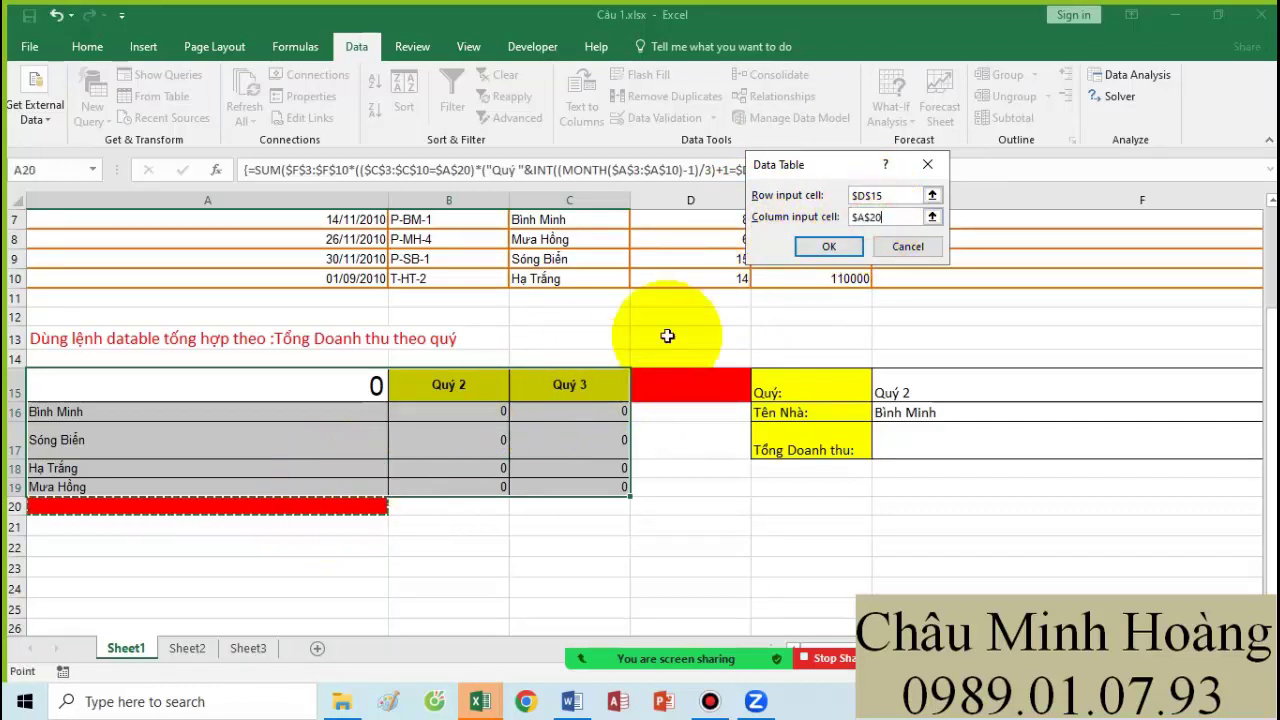
{"action": "left_click", "coordinate": [814, 247]}
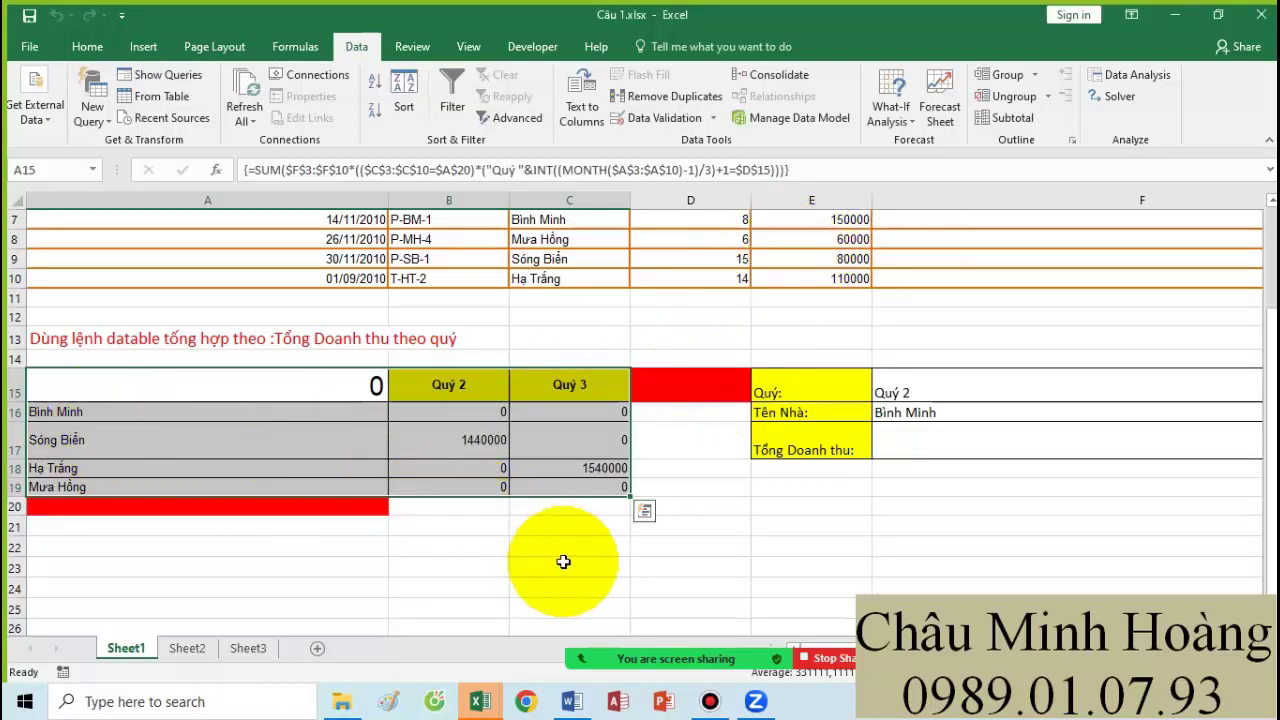
- Check the screen recording in Bandicam, minimise its window, and switch to the Câu 2.xlsx workbook
{"action": "left_click", "coordinate": [571, 701]}
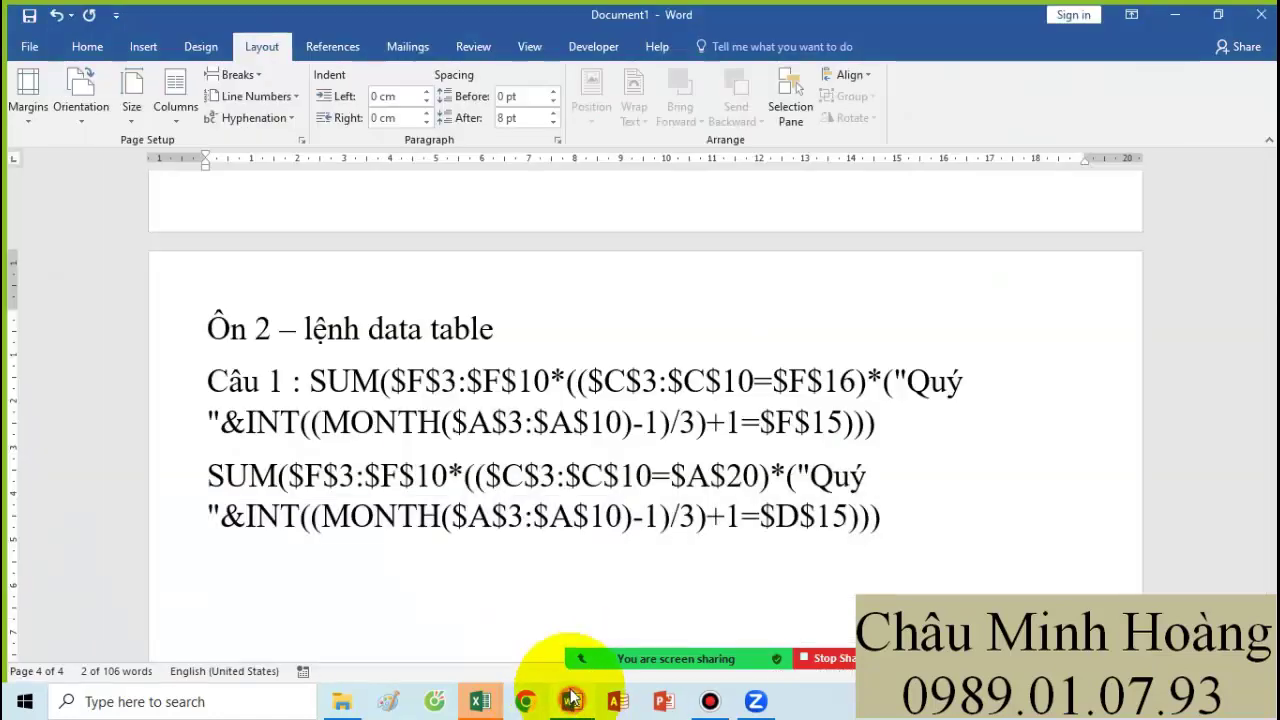
{"action": "left_click", "coordinate": [708, 702]}
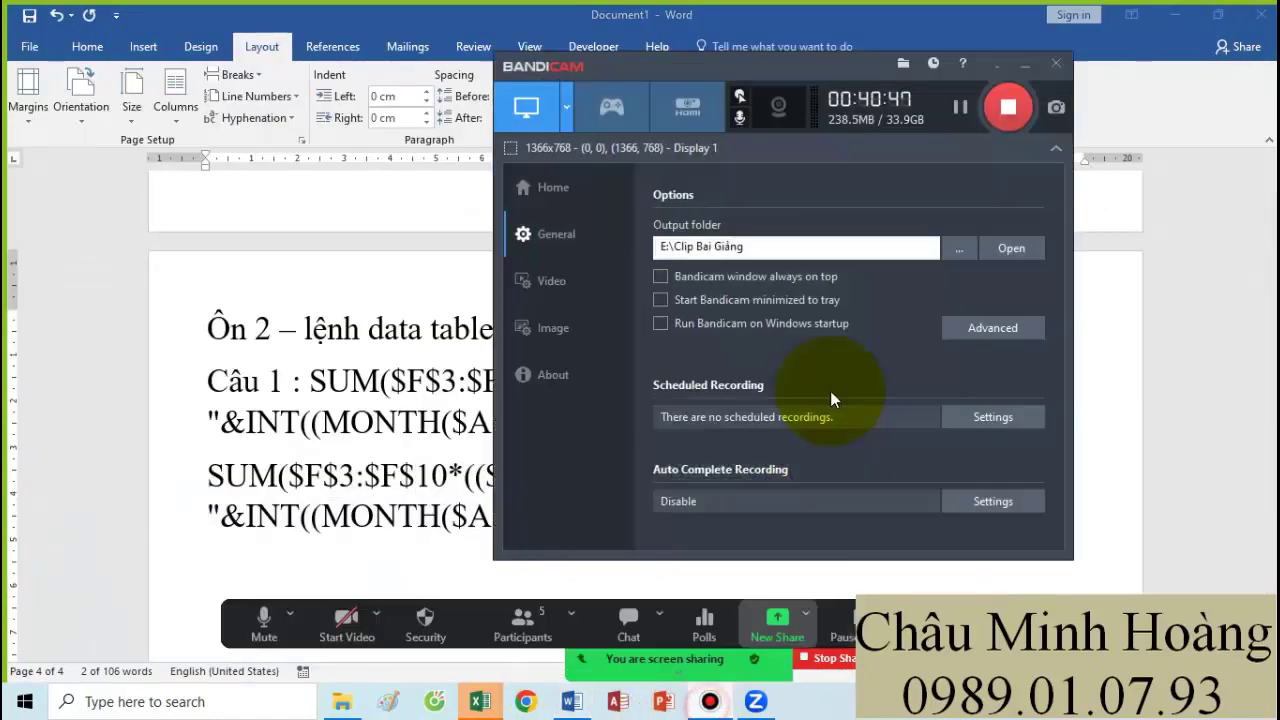
{"action": "left_click", "coordinate": [1024, 66]}
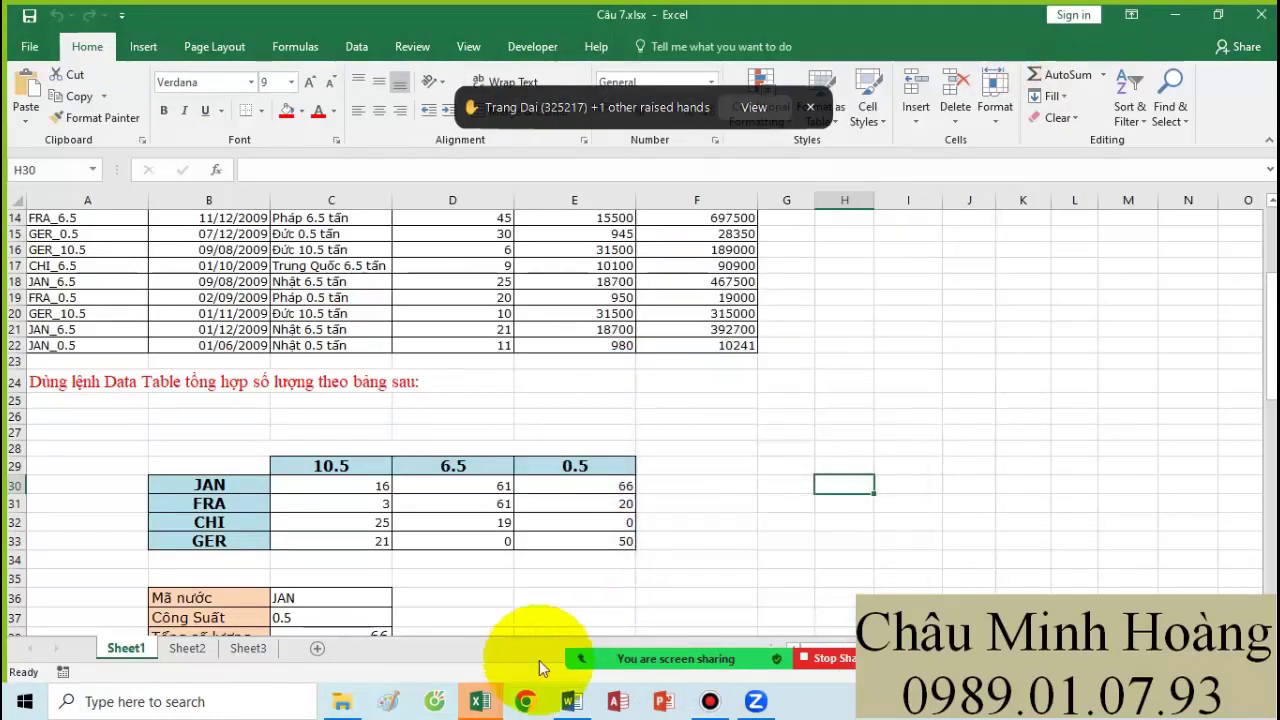
{"action": "mouse_move", "coordinate": [484, 699]}
{"action": "left_click", "coordinate": [262, 620]}
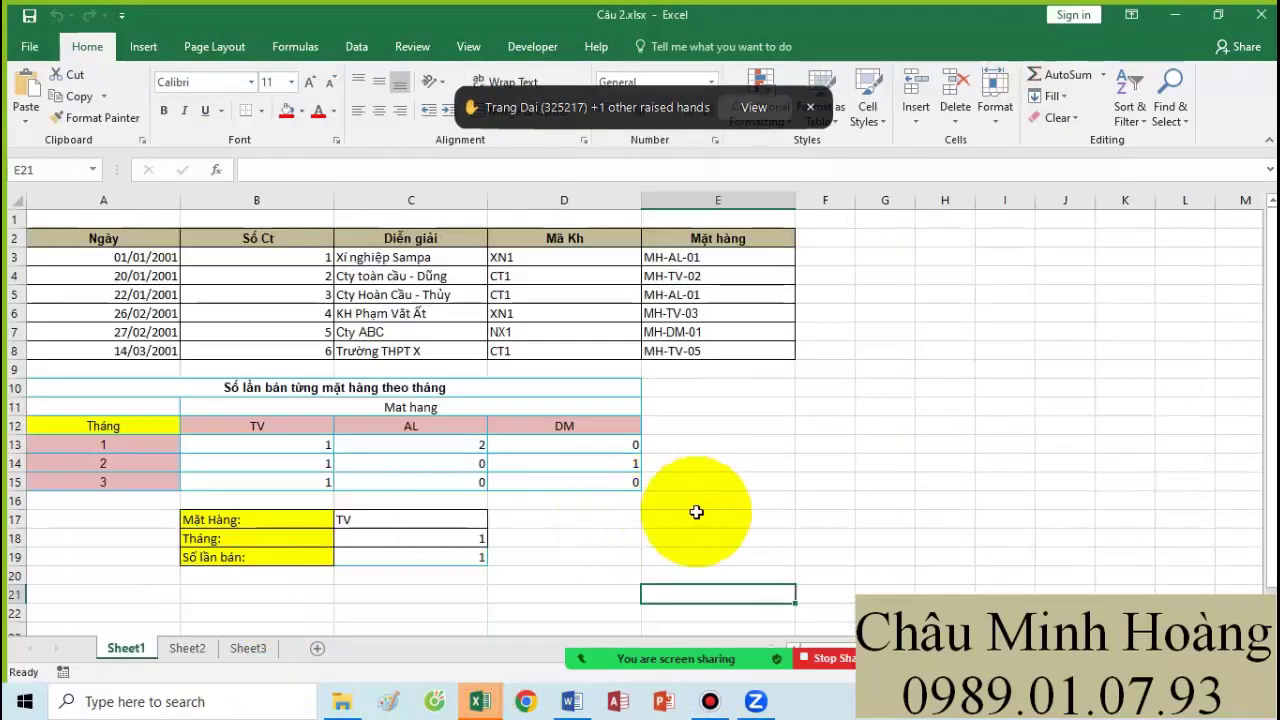
- Dismiss the raised-hand notification and lower the participants' raised hands in the Zoom participants list
{"action": "left_click", "coordinate": [811, 108]}
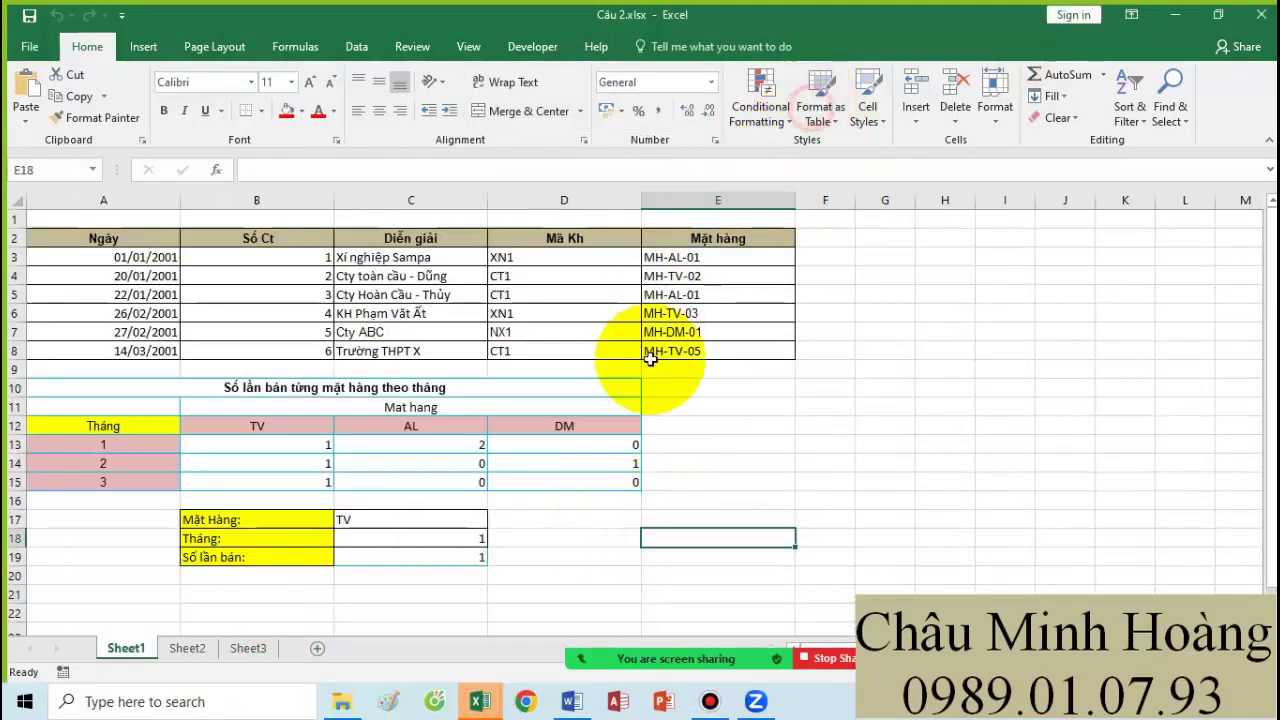
{"action": "mouse_move", "coordinate": [591, 671]}
{"action": "left_click", "coordinate": [522, 620]}
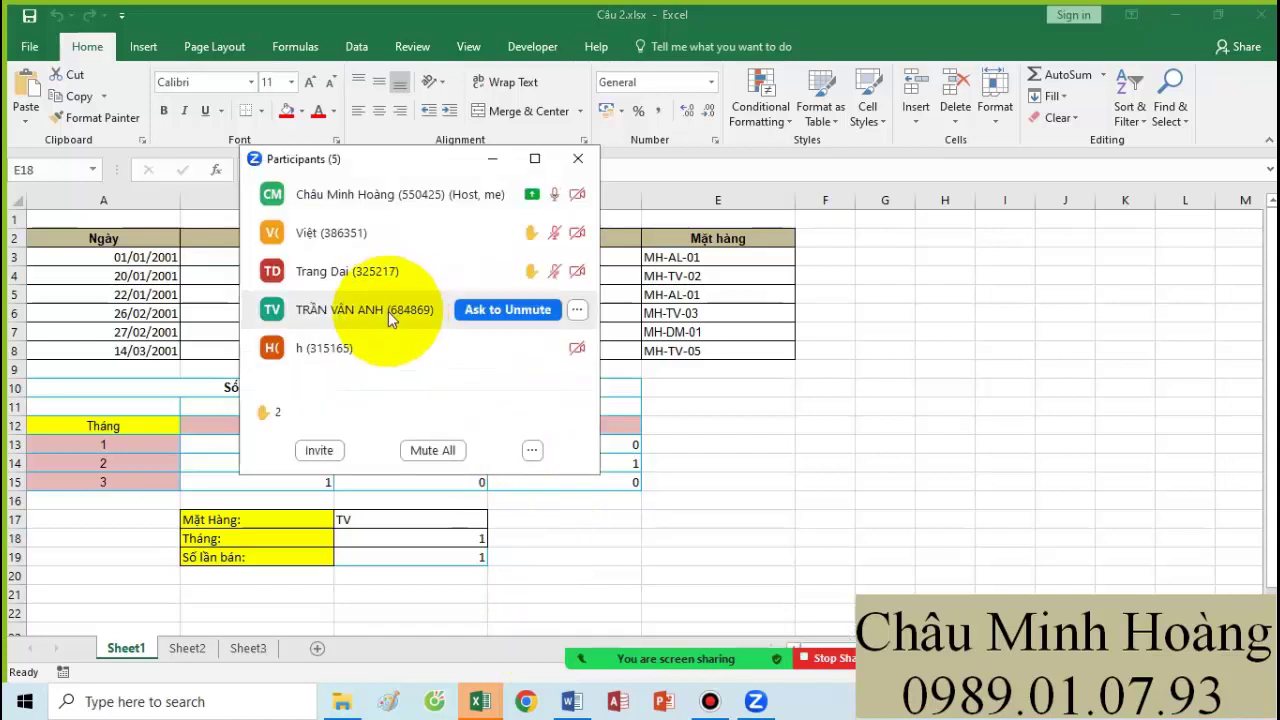
{"action": "left_click", "coordinate": [400, 266]}
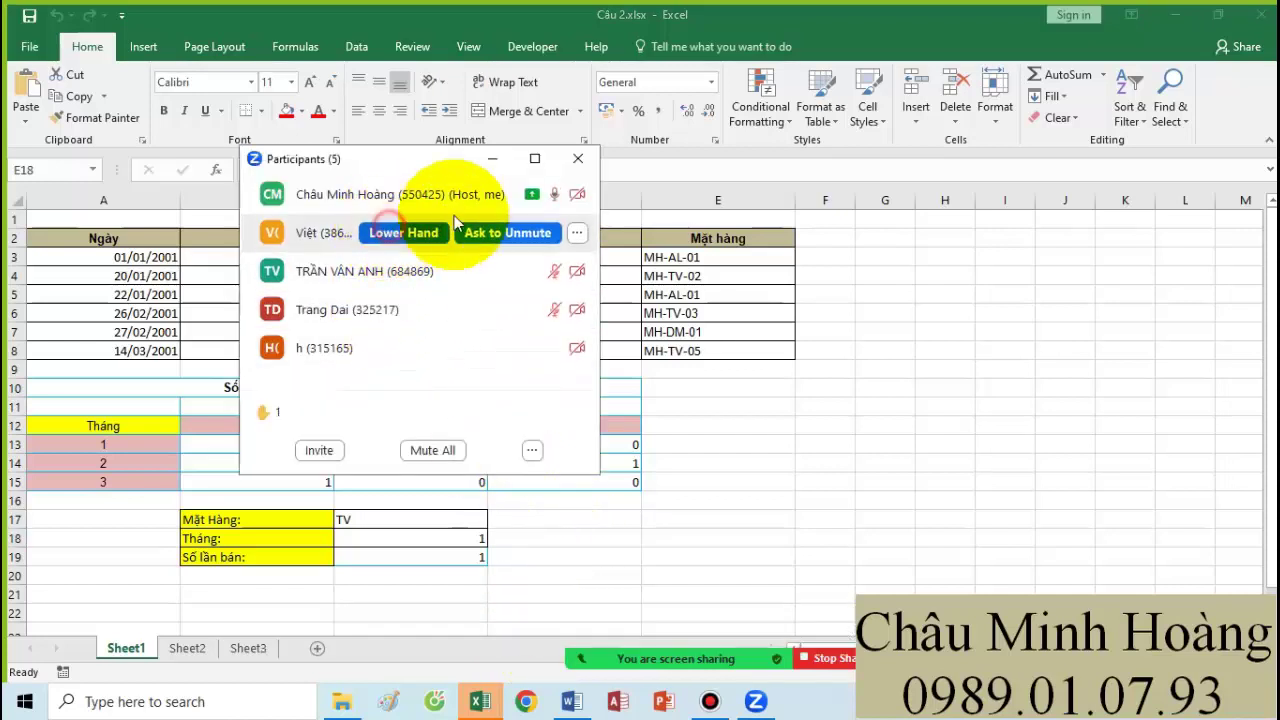
{"action": "left_click", "coordinate": [578, 158]}
{"action": "left_click", "coordinate": [582, 481]}
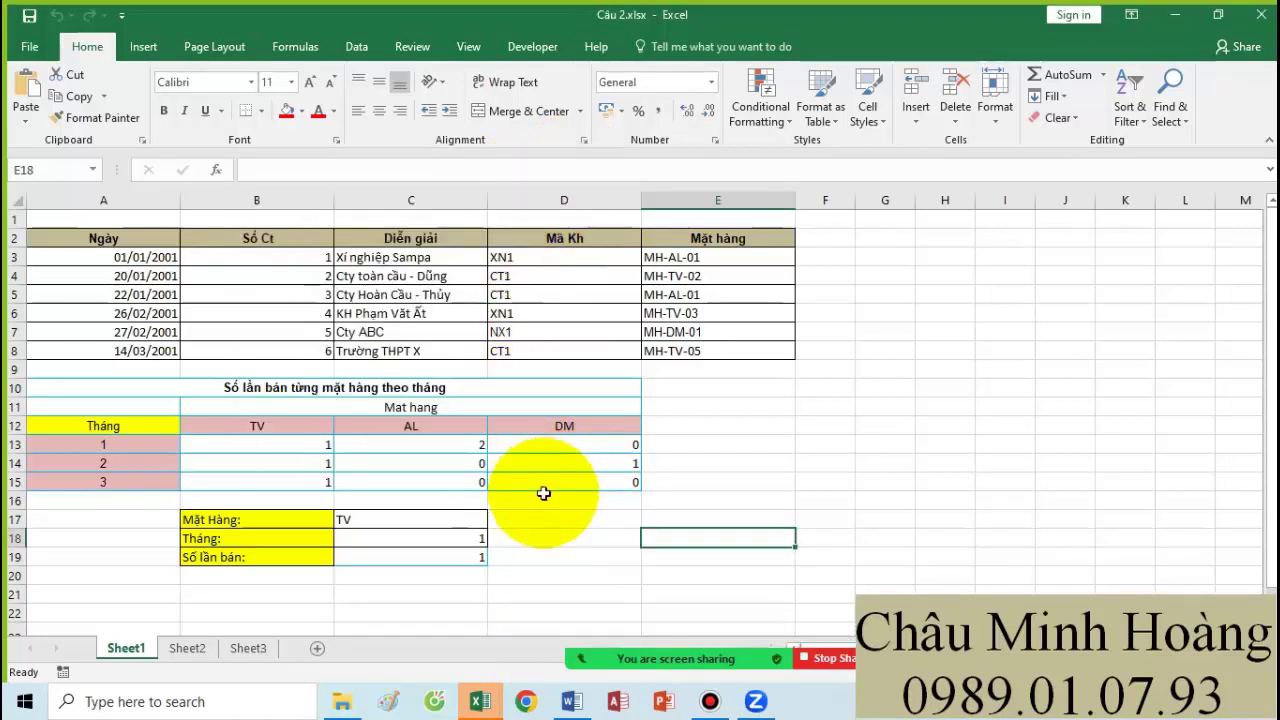
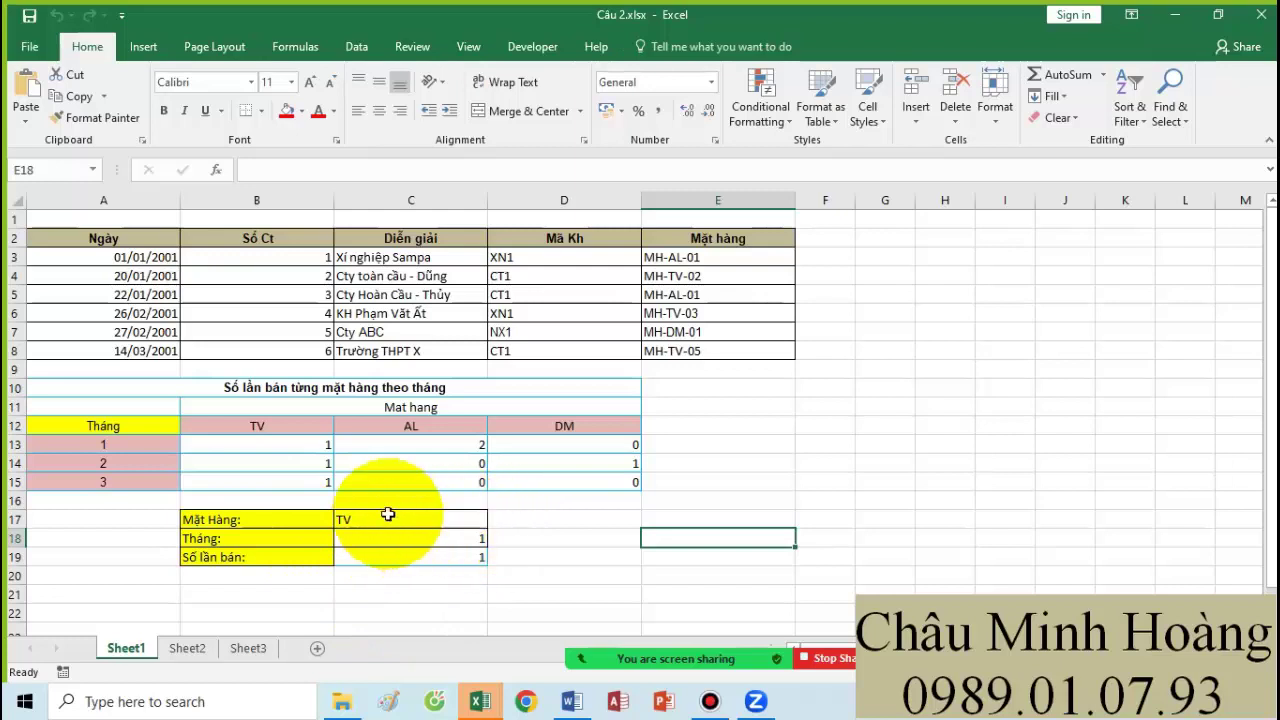
- Set the font size of the monthly sales-count table A12:D15 to 24
{"action": "left_click", "coordinate": [428, 557]}
{"action": "left_click", "coordinate": [420, 517]}
{"action": "left_click", "coordinate": [398, 481]}
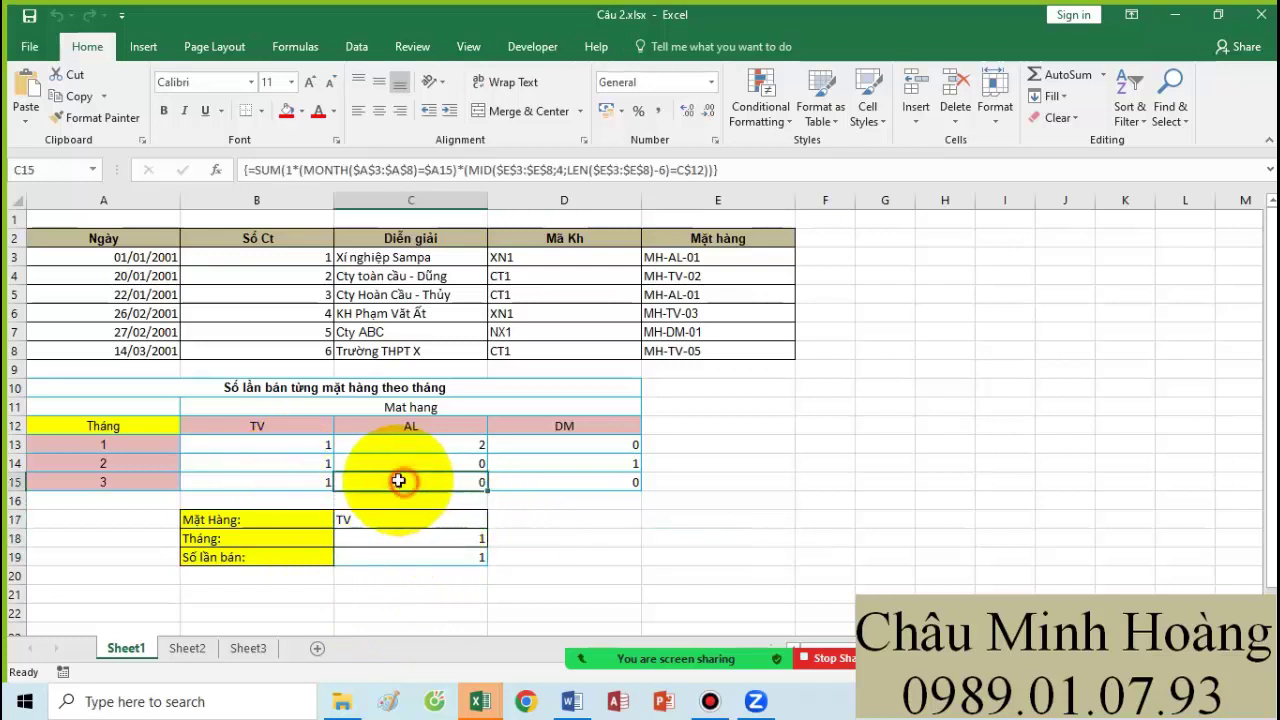
{"action": "left_click", "coordinate": [305, 463]}
{"action": "left_click_drag", "start_coordinate": [129, 428], "coordinate": [600, 482]}
{"action": "left_click", "coordinate": [291, 82]}
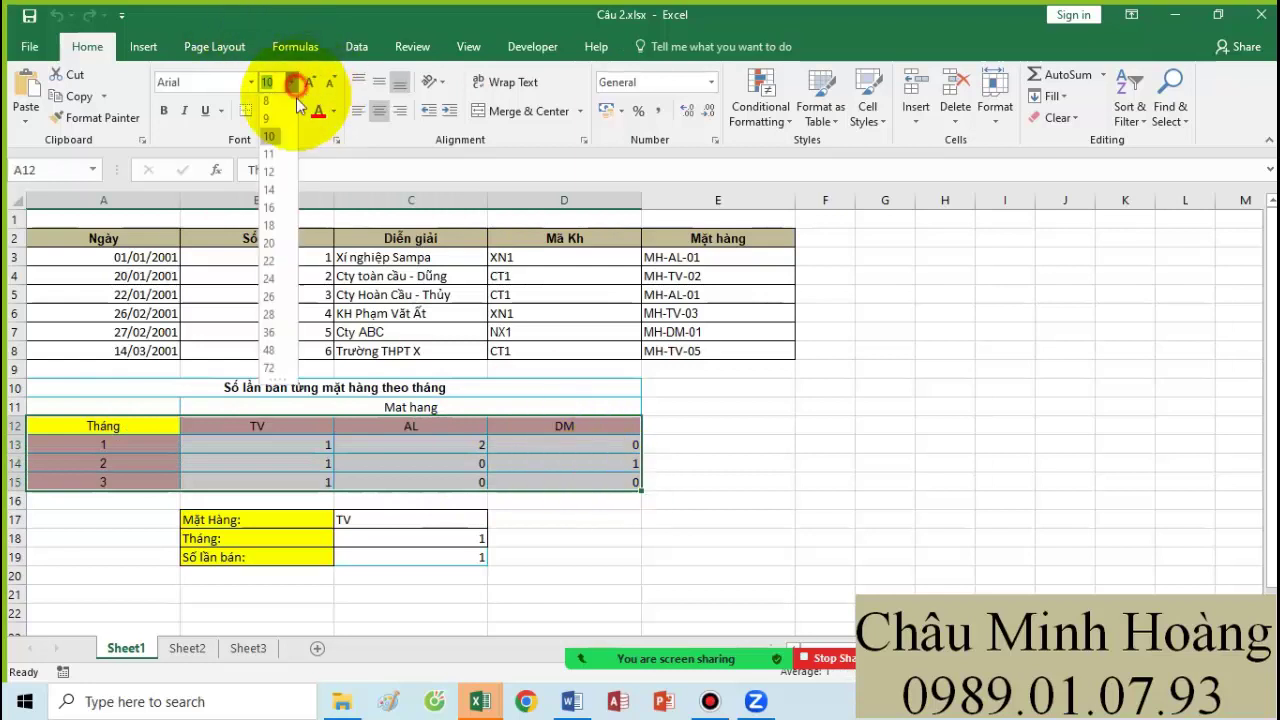
{"action": "left_click", "coordinate": [271, 286]}
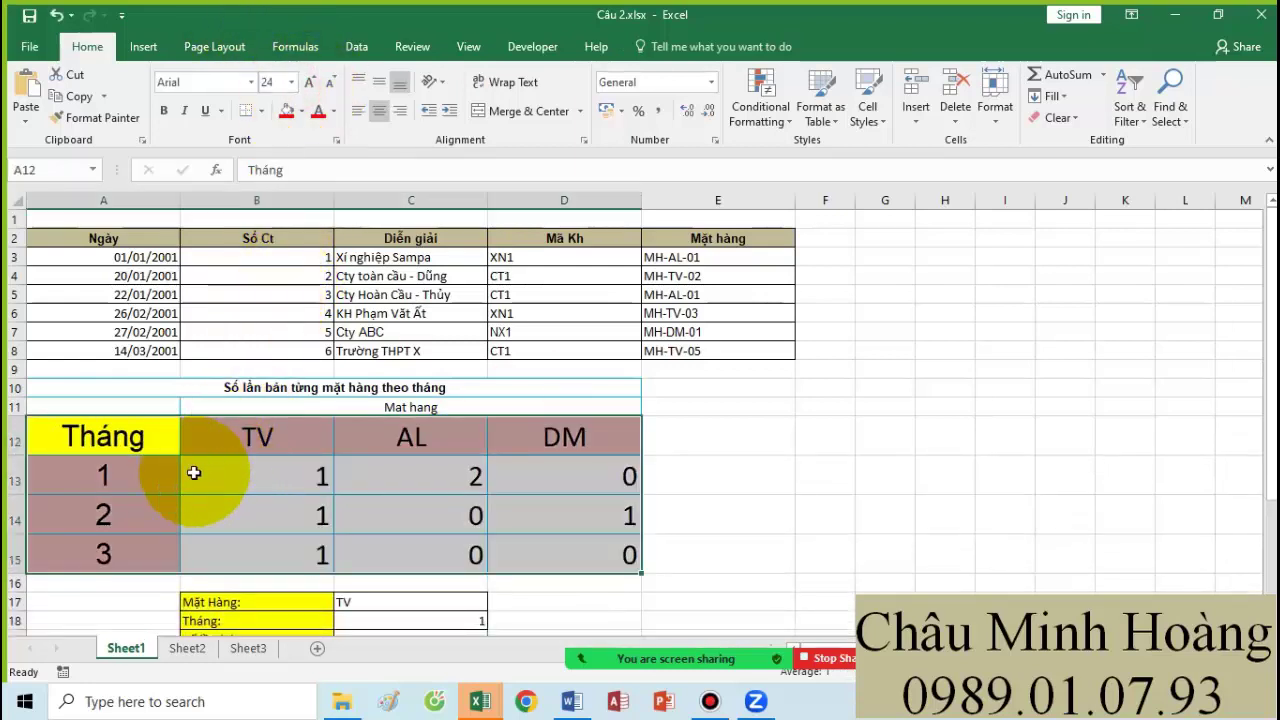
- Replace the Tháng heading in A12 with the beginning of a formula, =sum(1*((MID($E$3:$E$8;3;2)=$E$12)*(
{"action": "left_click", "coordinate": [148, 450]}
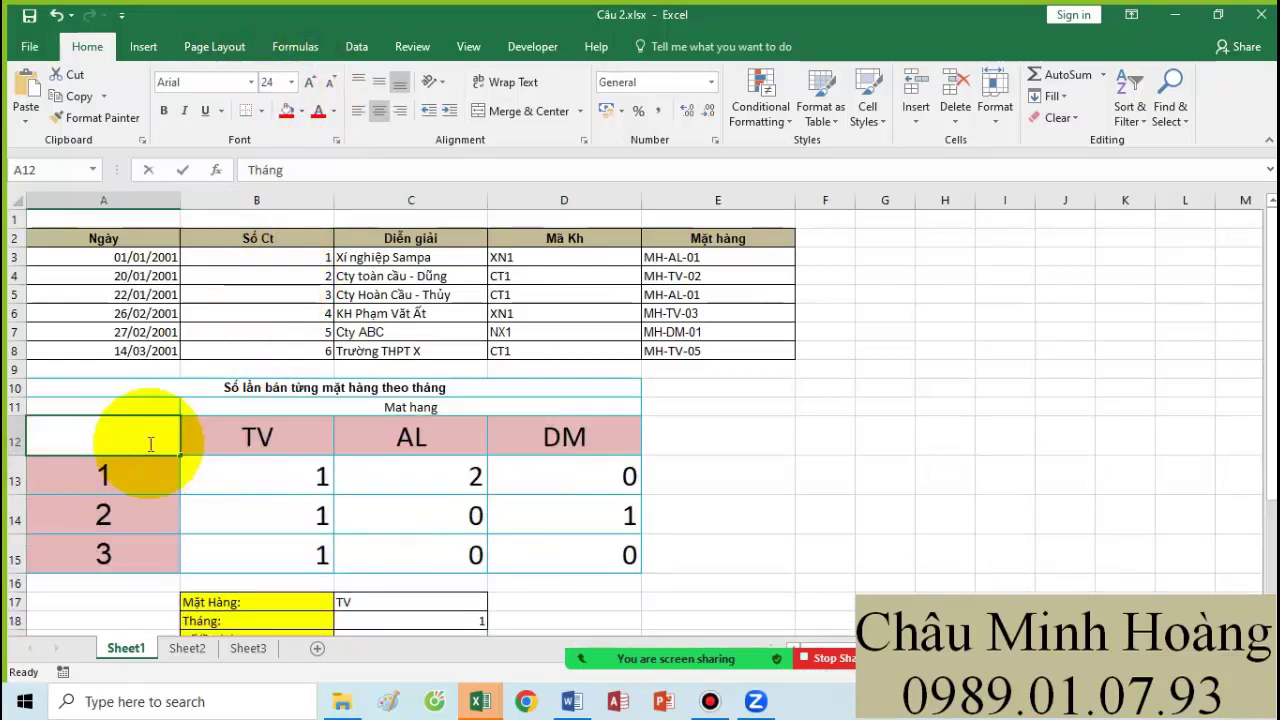
{"action": "type", "text": "=sum(1*(("}
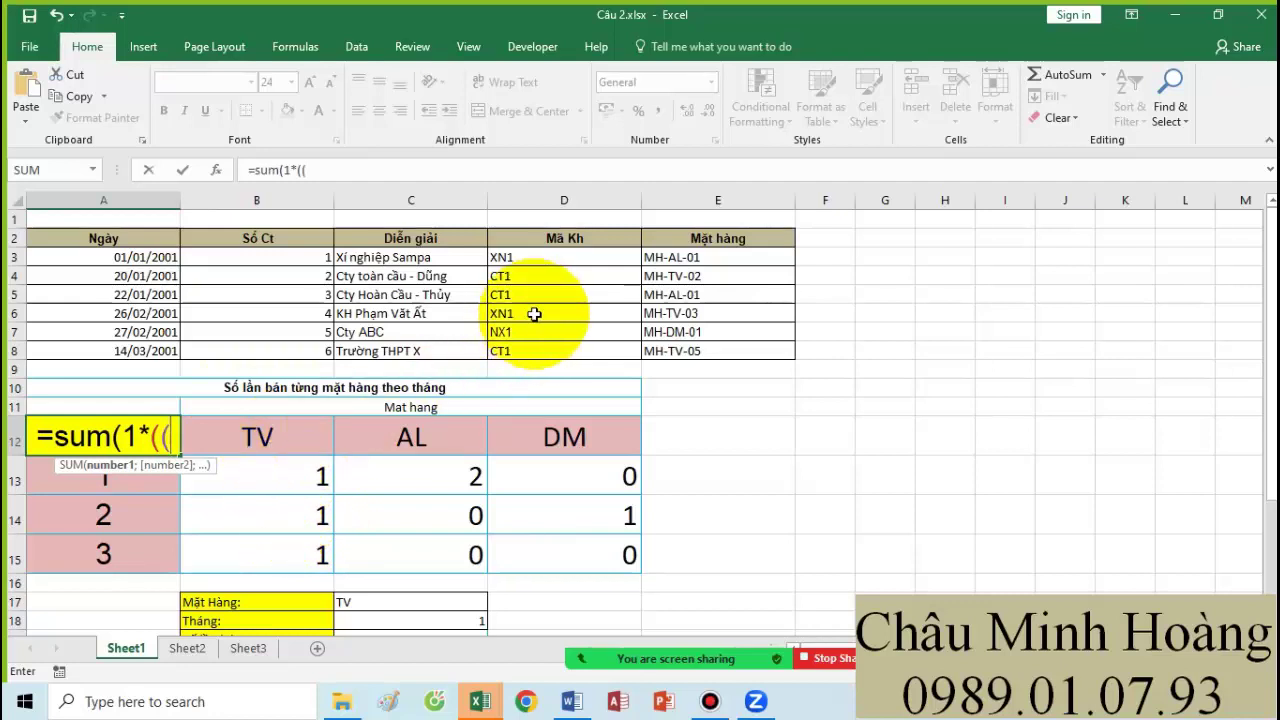
{"action": "type", "text": "mid"}
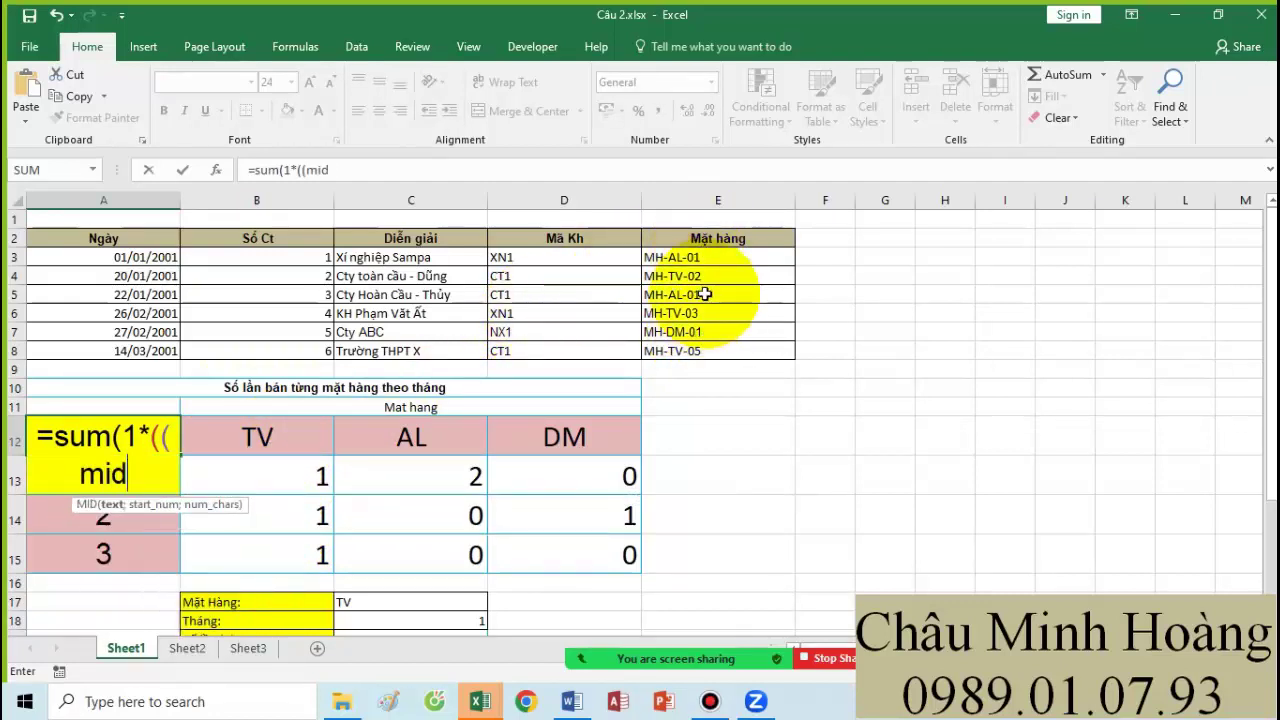
{"action": "key", "text": "Tab"}
{"action": "left_click_drag", "start_coordinate": [720, 257], "coordinate": [729, 357]}
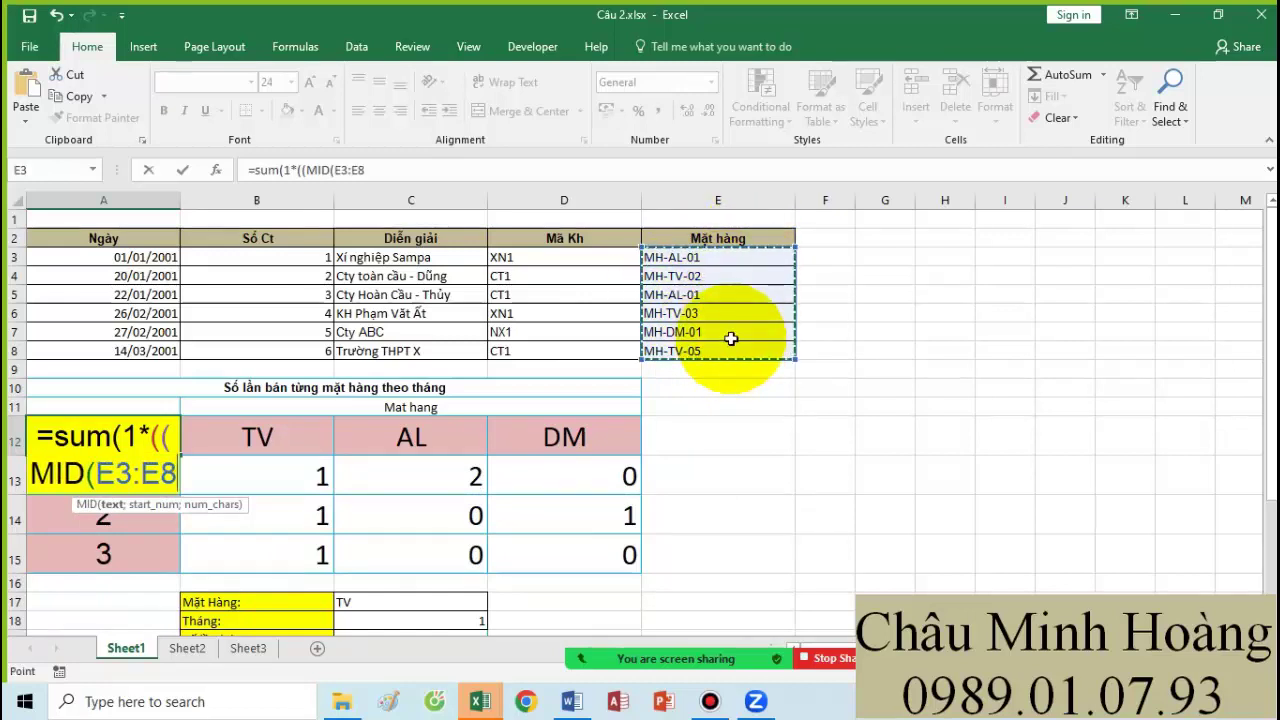
{"action": "key", "text": "F4"}
{"action": "type", "text": ";3;2)=E12"}
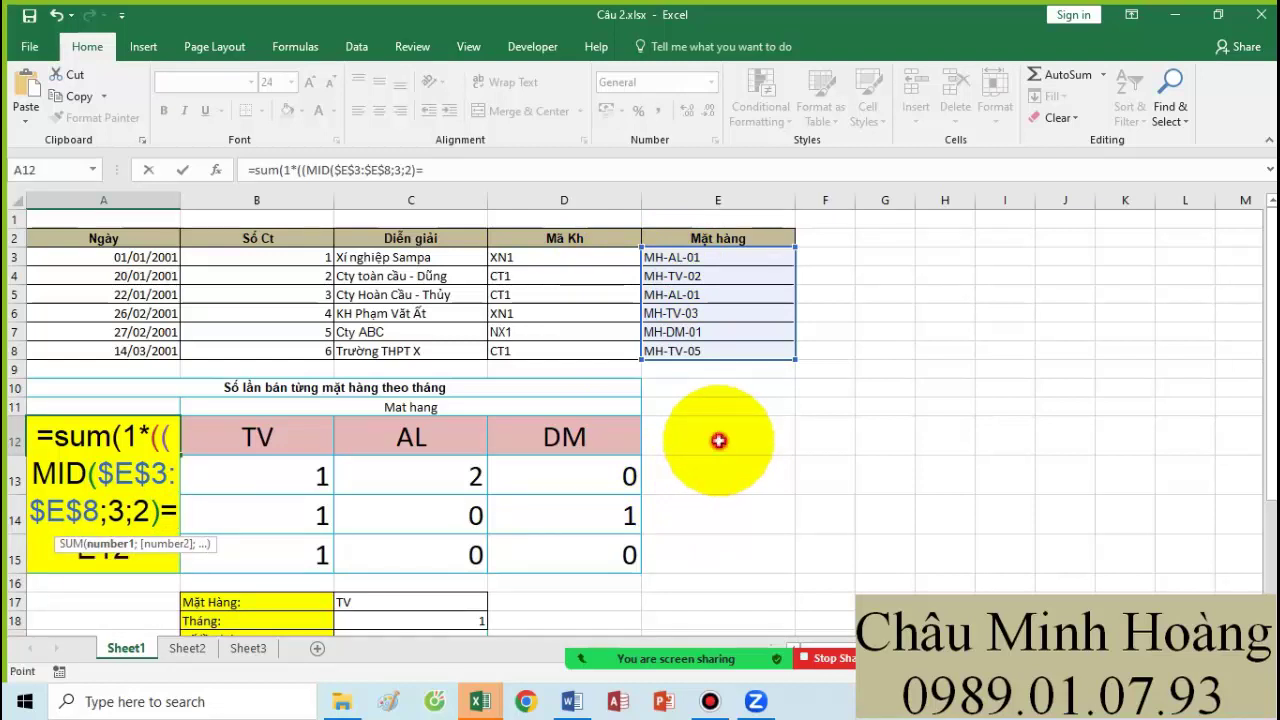
{"action": "left_click", "coordinate": [718, 441]}
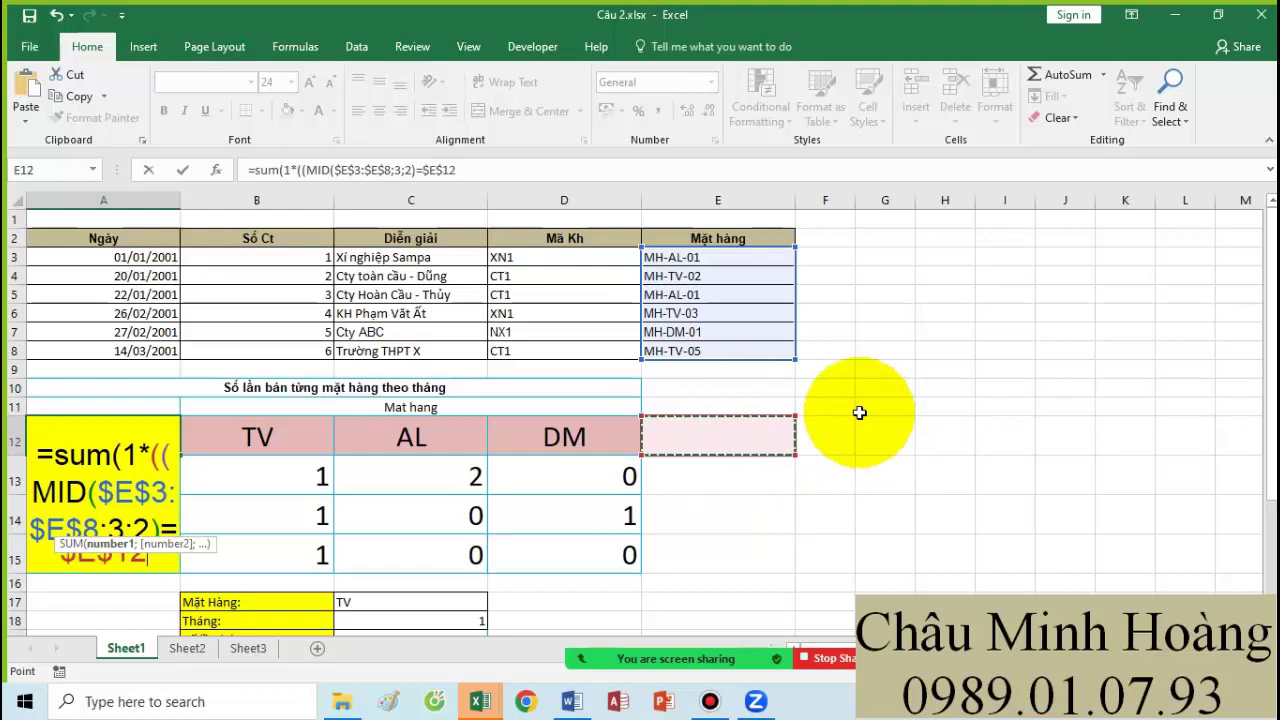
{"action": "type", "text": ")*("}
- Store the partial A12 formula as text without its equals sign, and reopen it to restore the equals sign
{"action": "scroll", "coordinate": [330, 480], "scroll_direction": "down", "scroll_amount": 2}
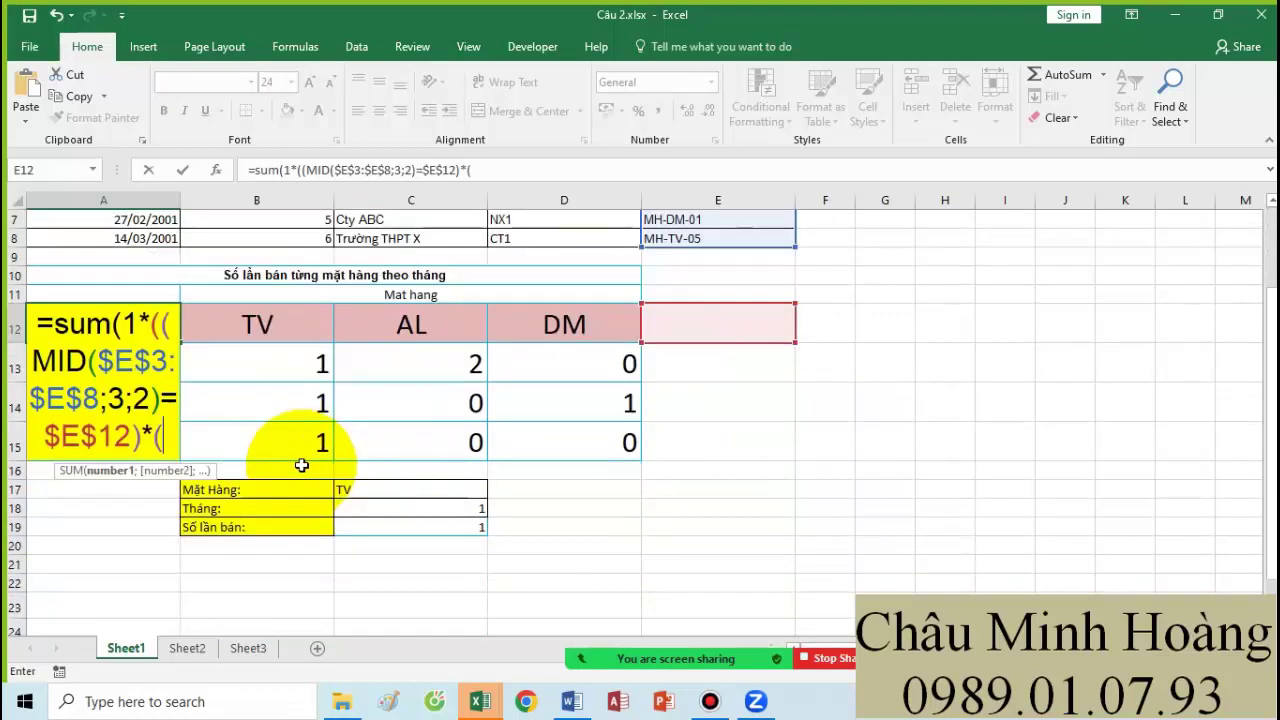
{"action": "scroll", "coordinate": [110, 450], "scroll_direction": "up", "scroll_amount": 2}
{"action": "scroll", "coordinate": [130, 447], "scroll_direction": "down", "scroll_amount": 1}
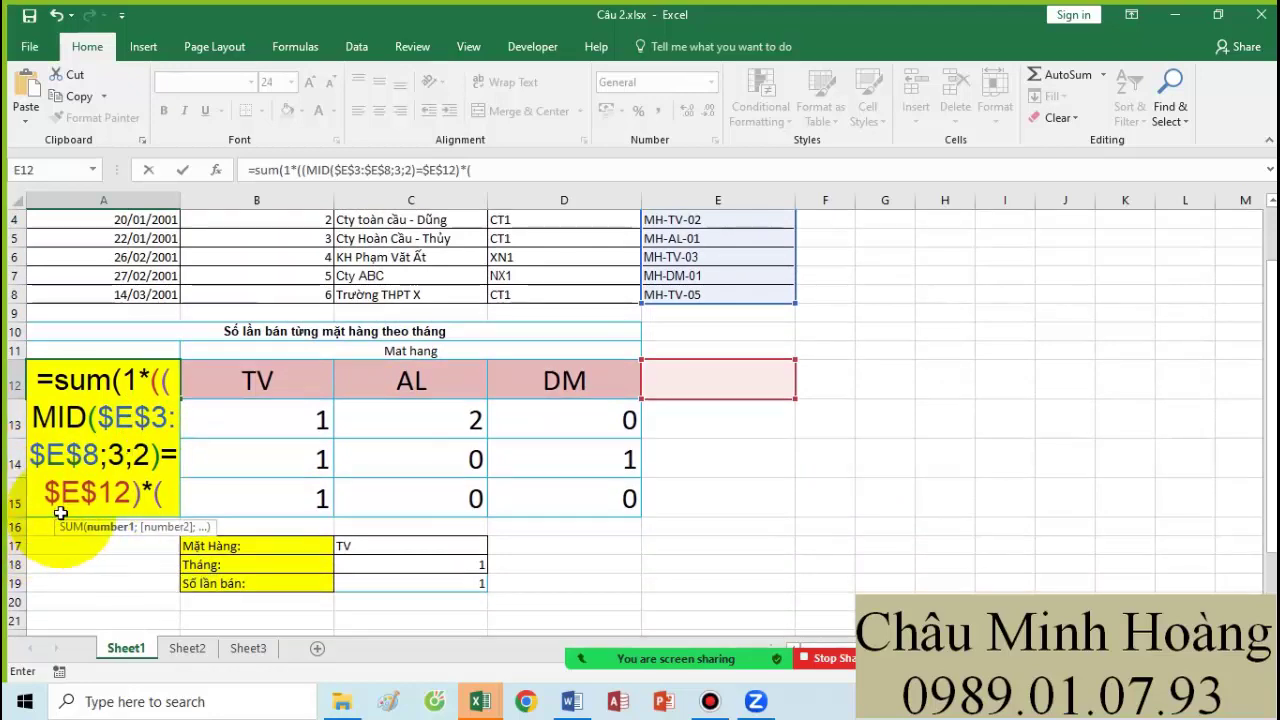
{"action": "scroll", "coordinate": [80, 495], "scroll_direction": "up", "scroll_amount": 1}
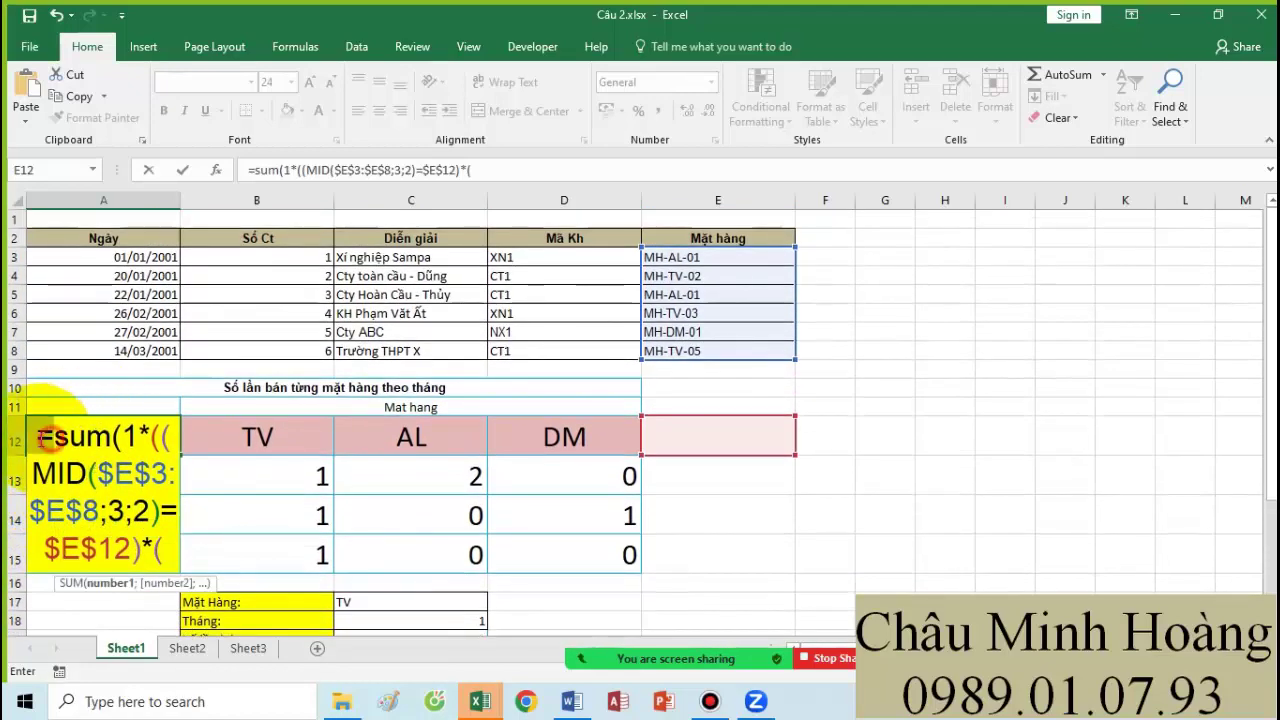
{"action": "key", "text": "Return"}
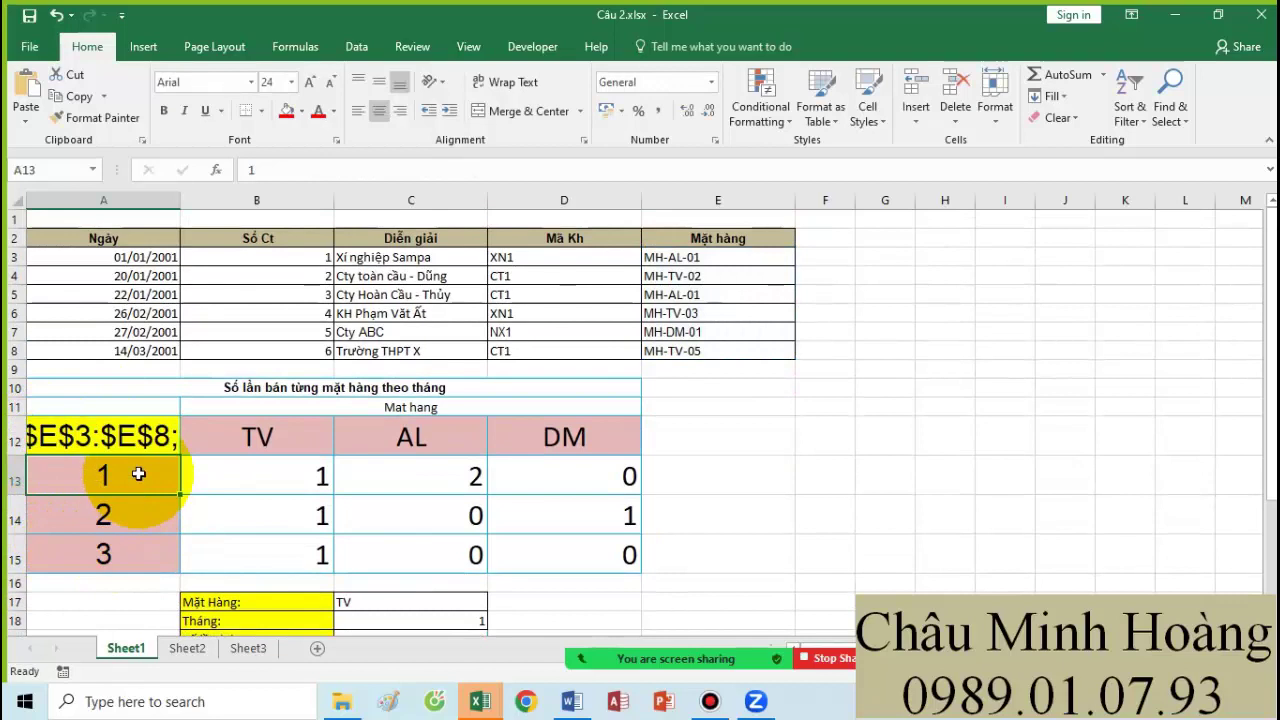
{"action": "double_click", "coordinate": [57, 436]}
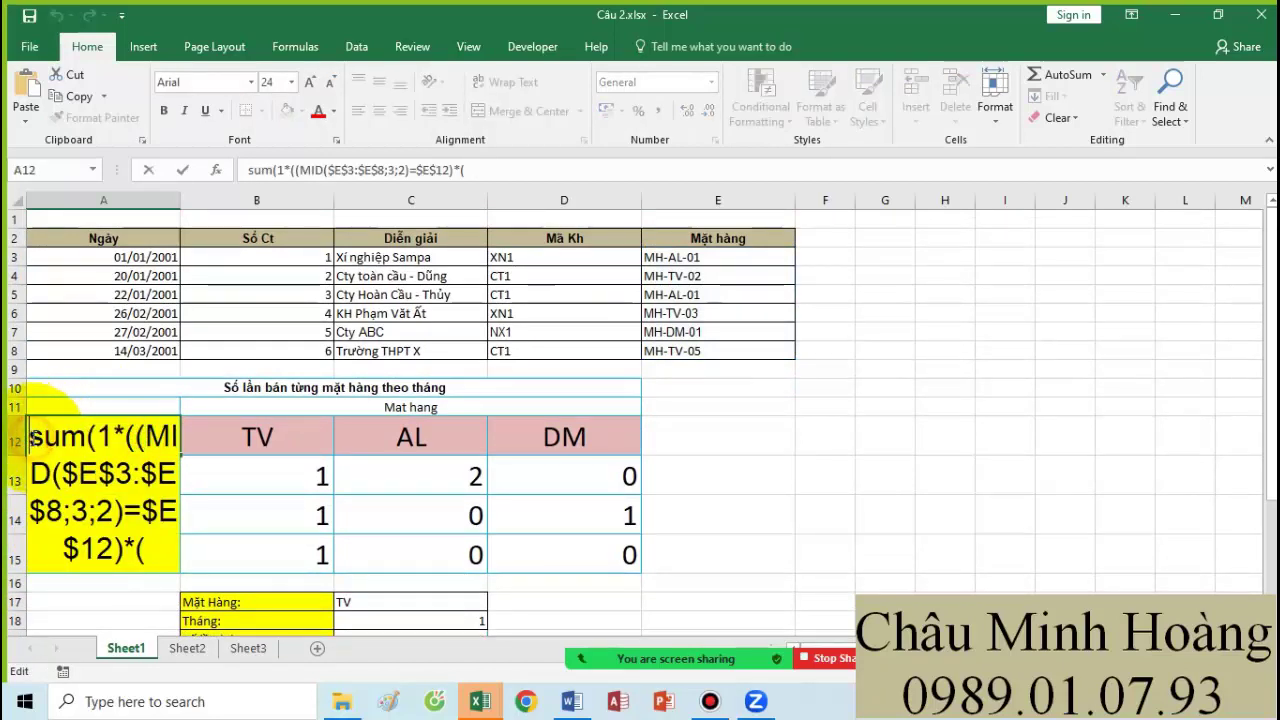
{"action": "type", "text": "="}
- Complete the A12 formula with the condition MONTH($A$3:$A$8)=A17, close all its parentheses, and enter it as an ordinary formula
{"action": "left_click", "coordinate": [512, 170]}
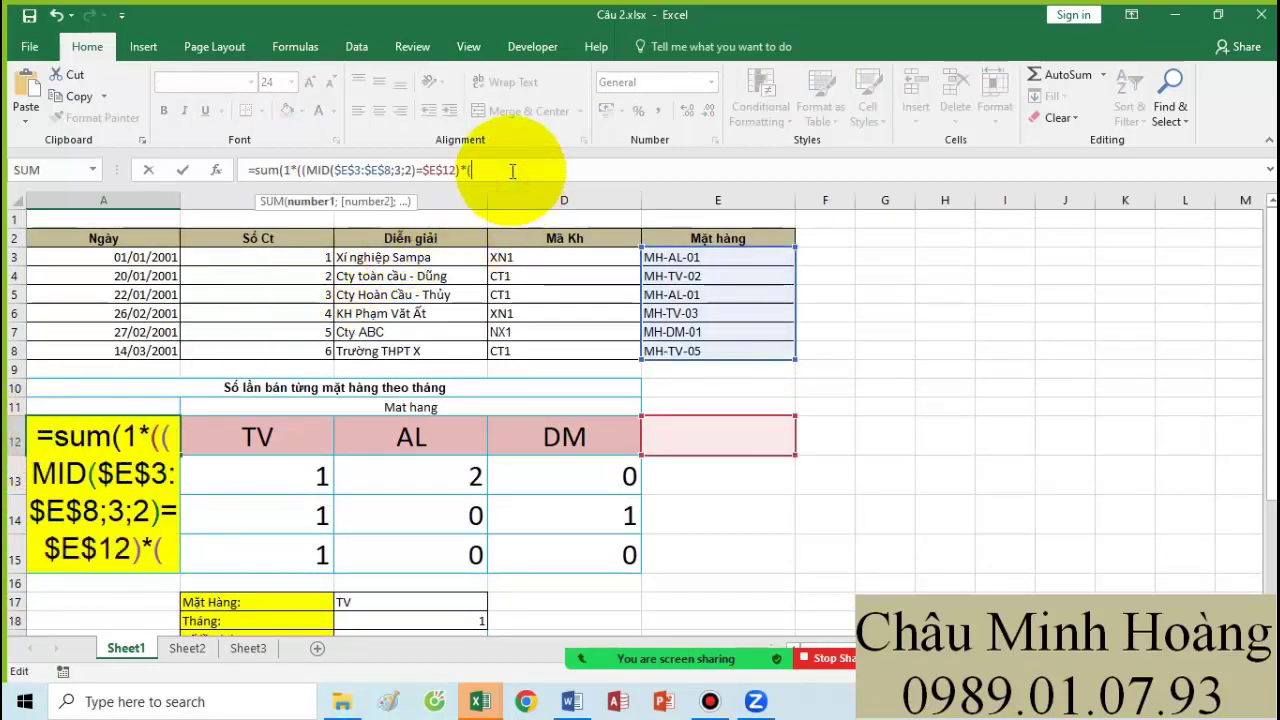
{"action": "type", "text": "mont"}
{"action": "key", "text": "Tab"}
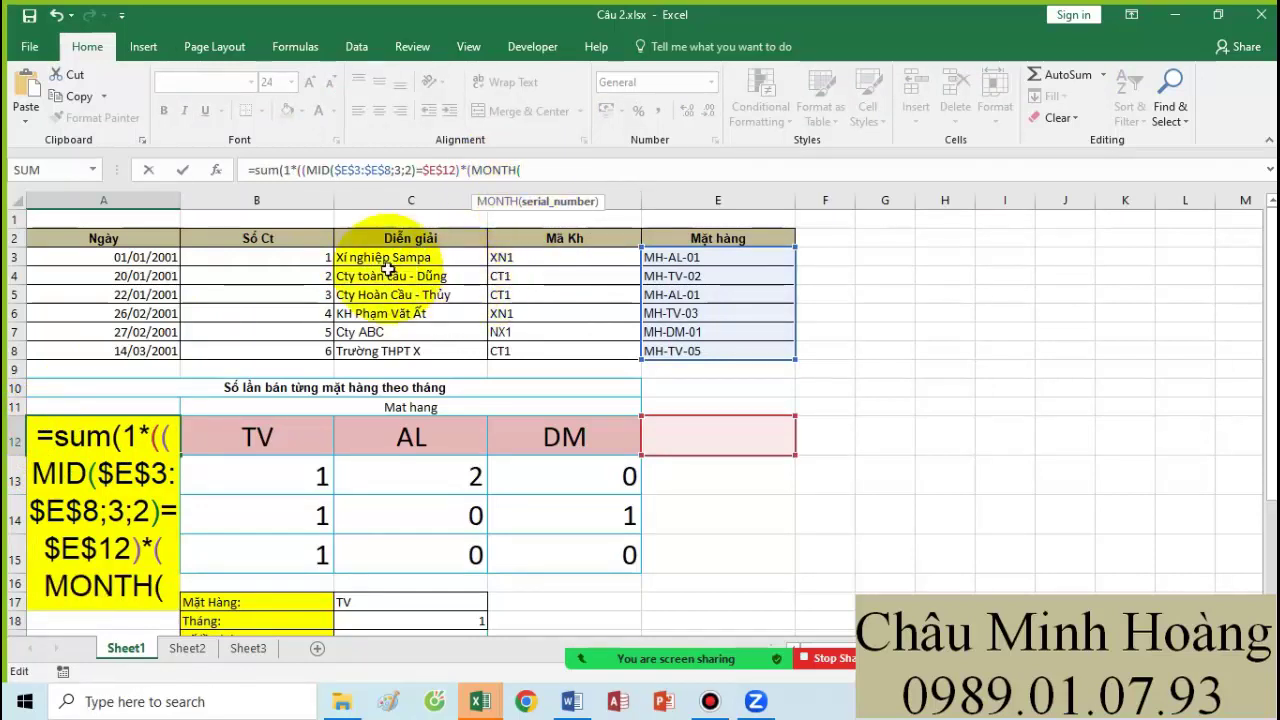
{"action": "left_click_drag", "start_coordinate": [161, 257], "coordinate": [147, 350]}
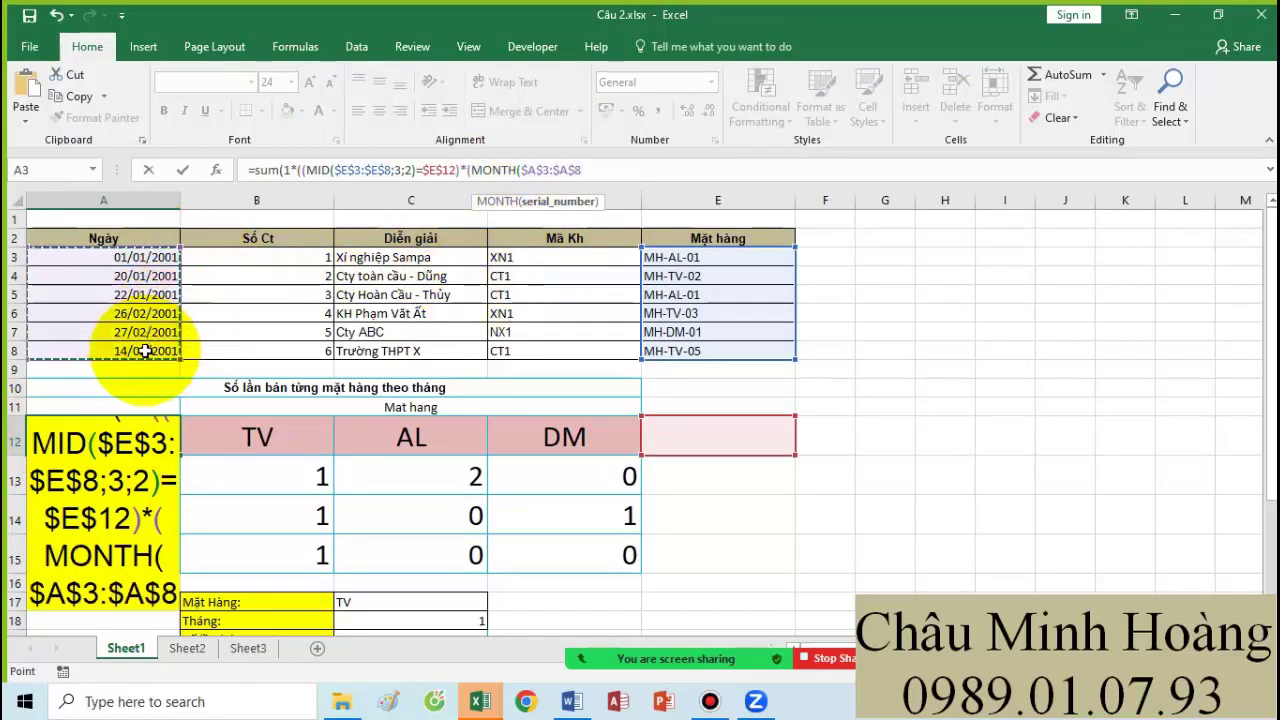
{"action": "type", "text": ")="}
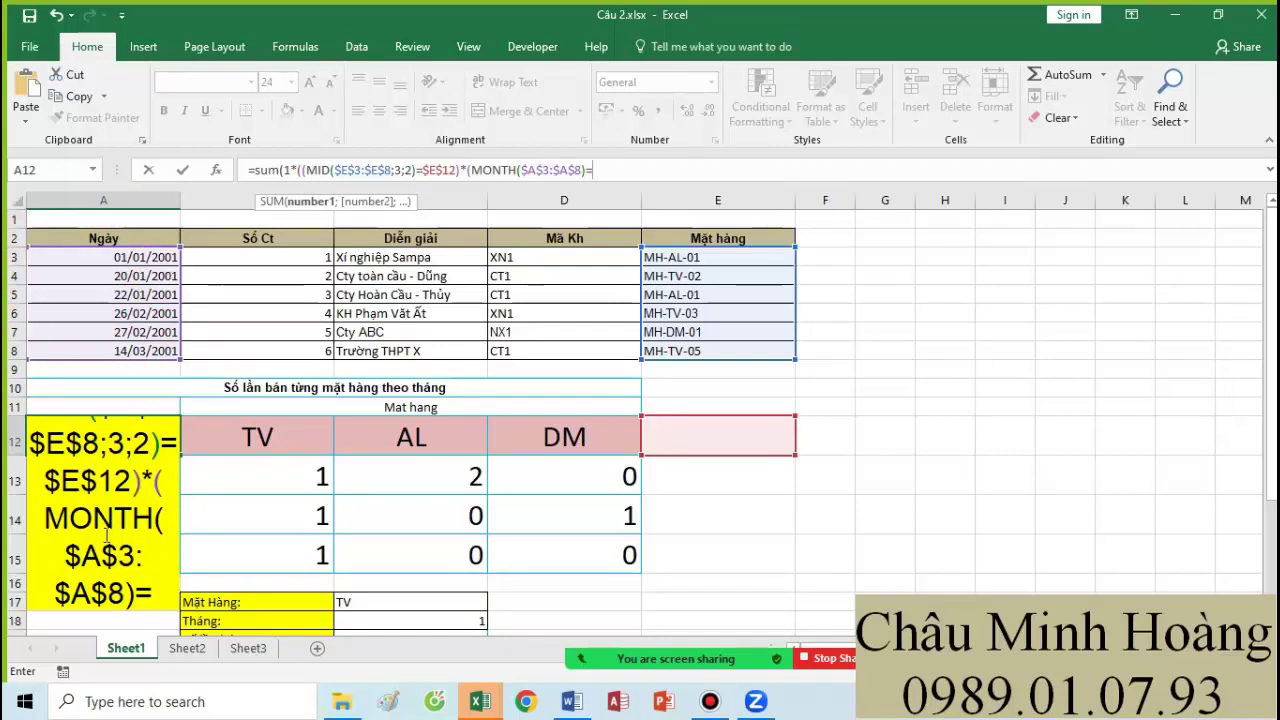
{"action": "type", "text": "A17"}
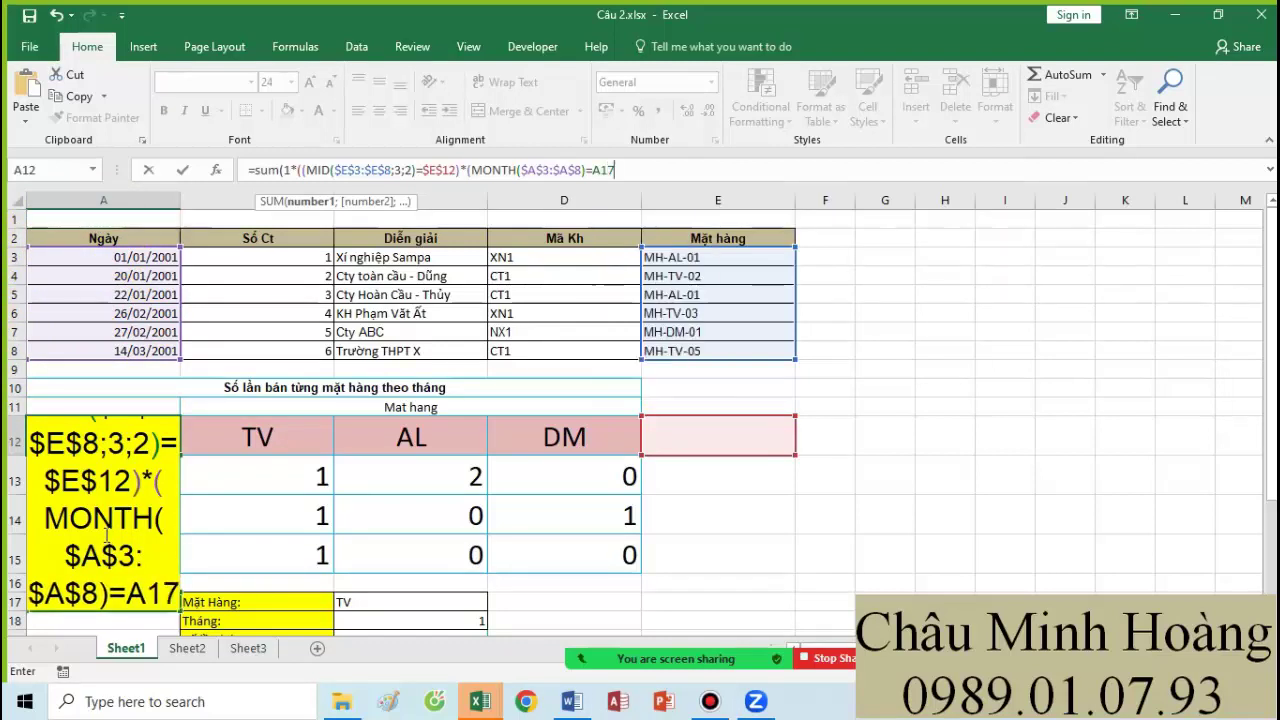
{"action": "type", "text": "))"}
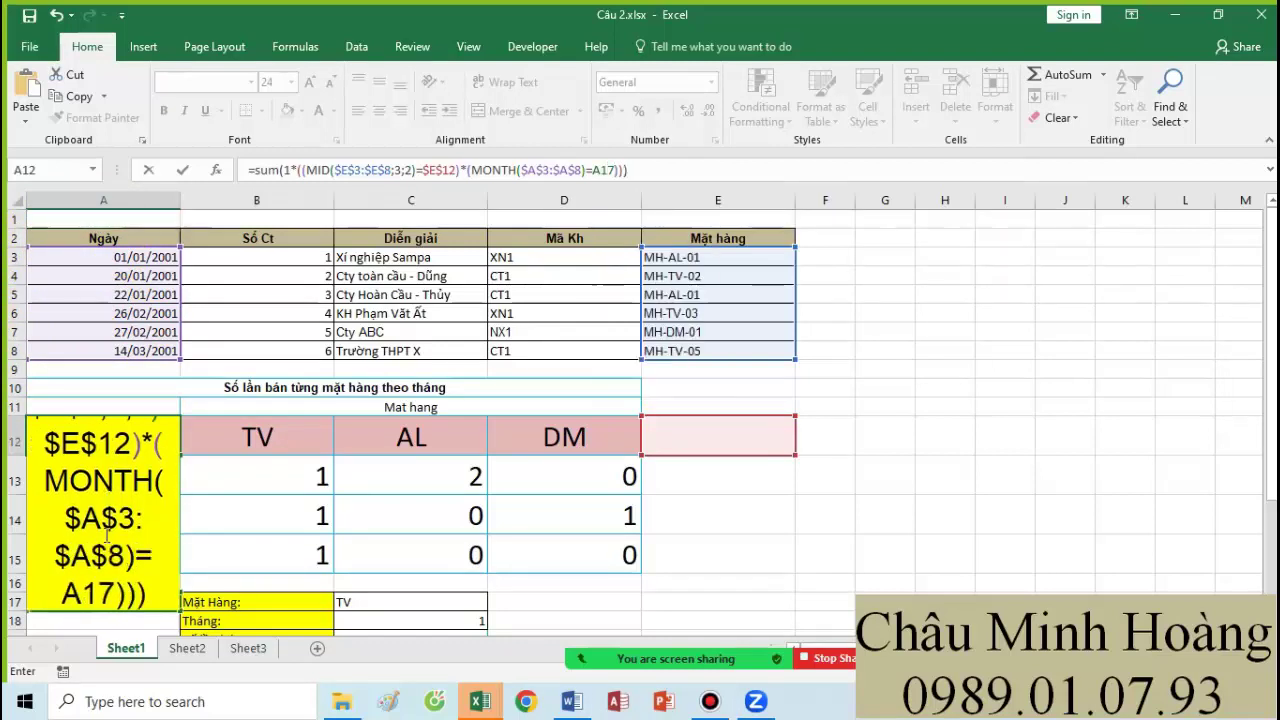
{"action": "key", "text": "ctrl+Return"}
- Check the blank input cells A16 and E12, and re-enter the A12 formula as an array formula
{"action": "left_click", "coordinate": [63, 585]}
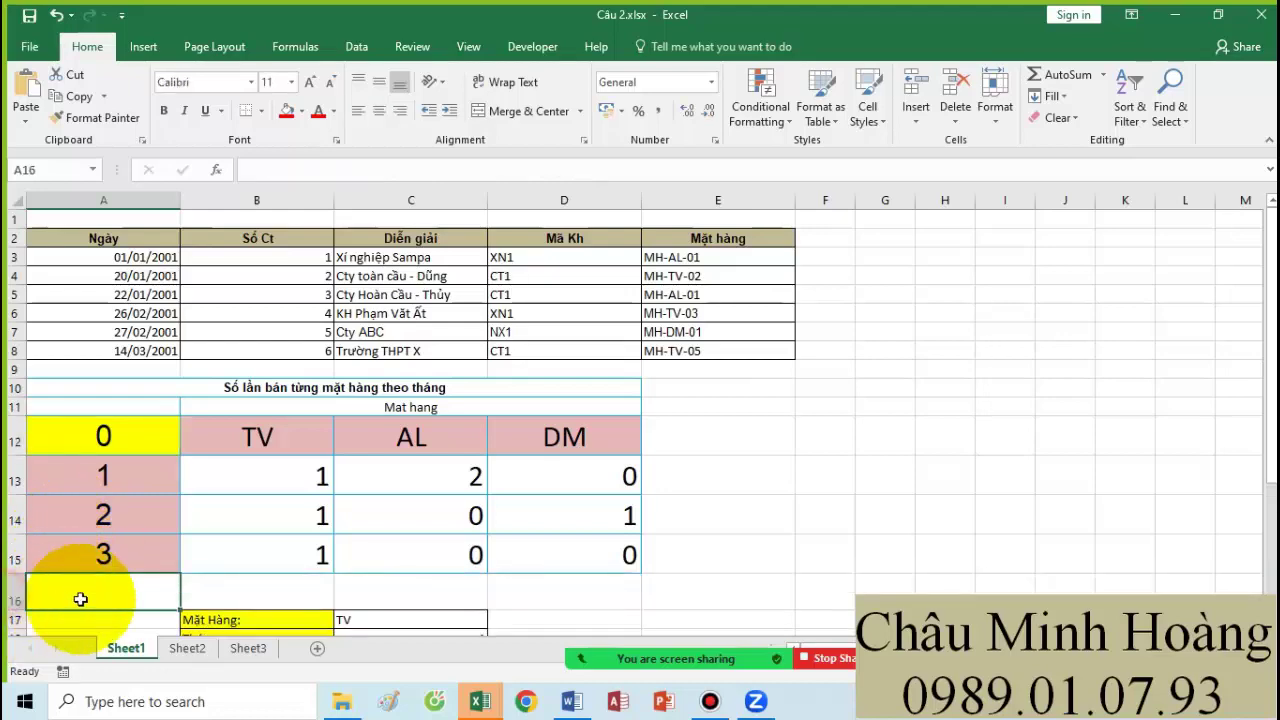
{"action": "scroll", "coordinate": [100, 545], "scroll_direction": "down", "scroll_amount": 1}
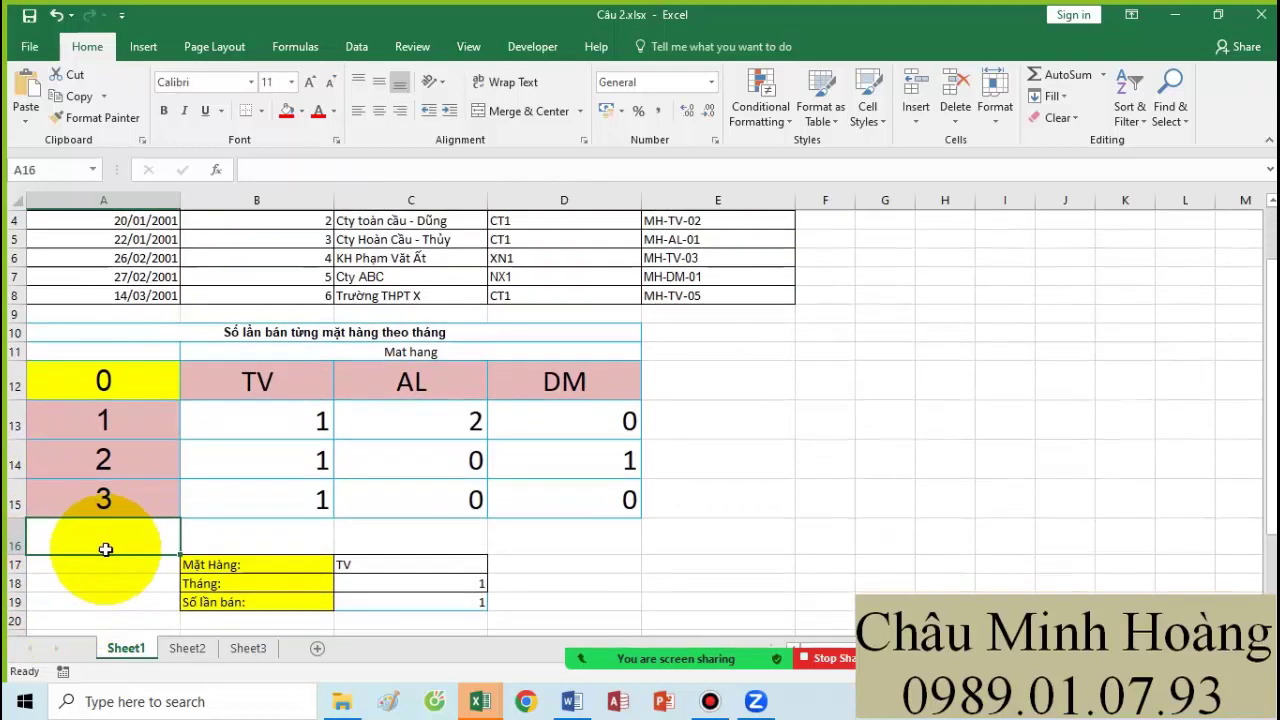
{"action": "left_click", "coordinate": [711, 378]}
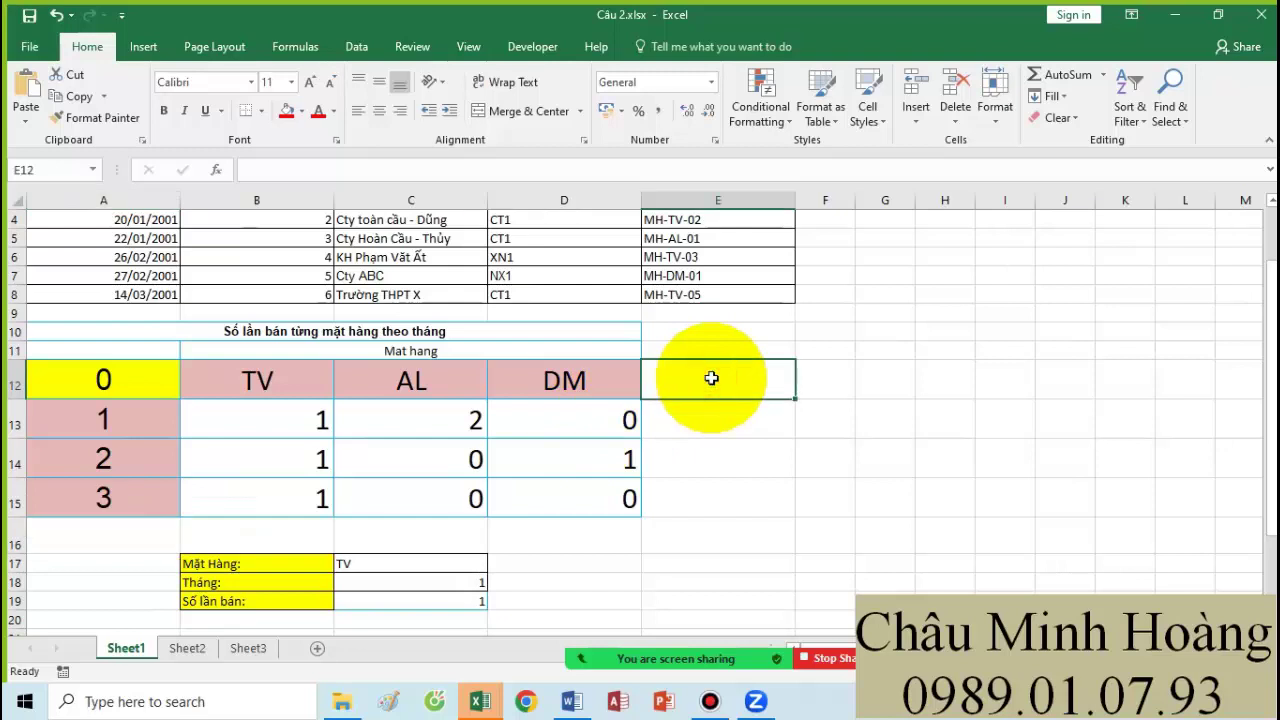
{"action": "left_click", "coordinate": [104, 538]}
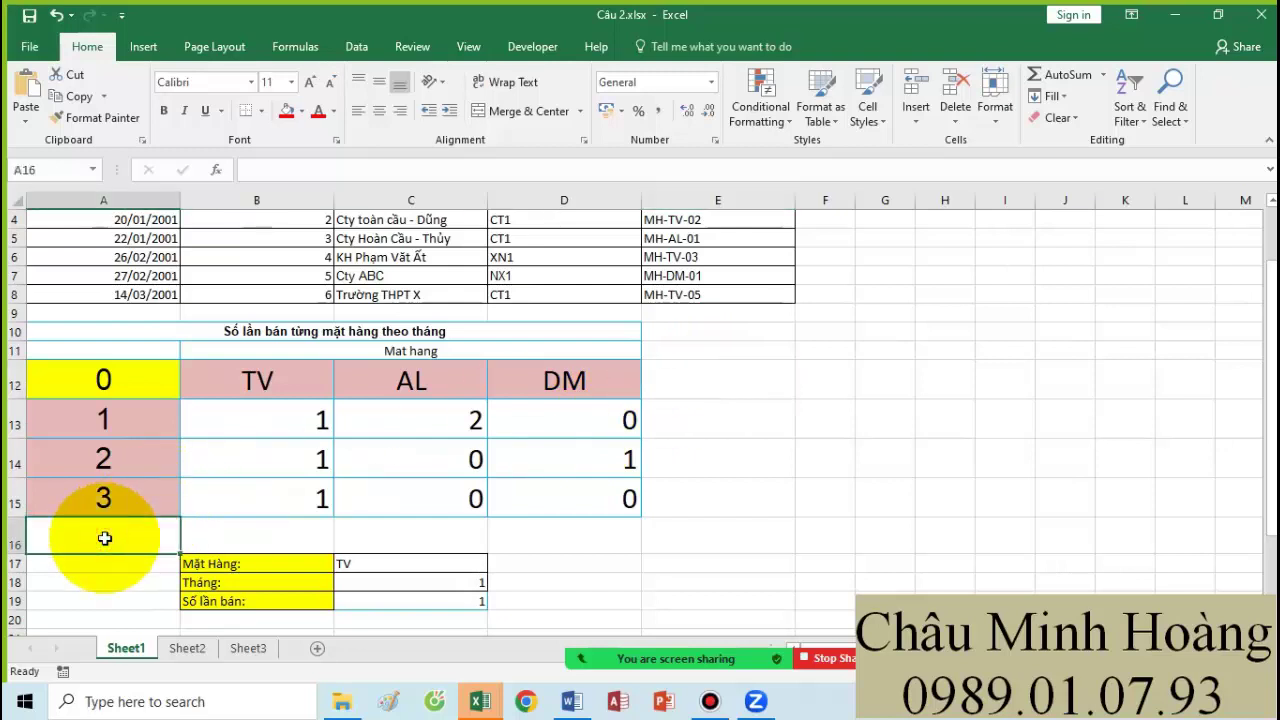
{"action": "double_click", "coordinate": [108, 378]}
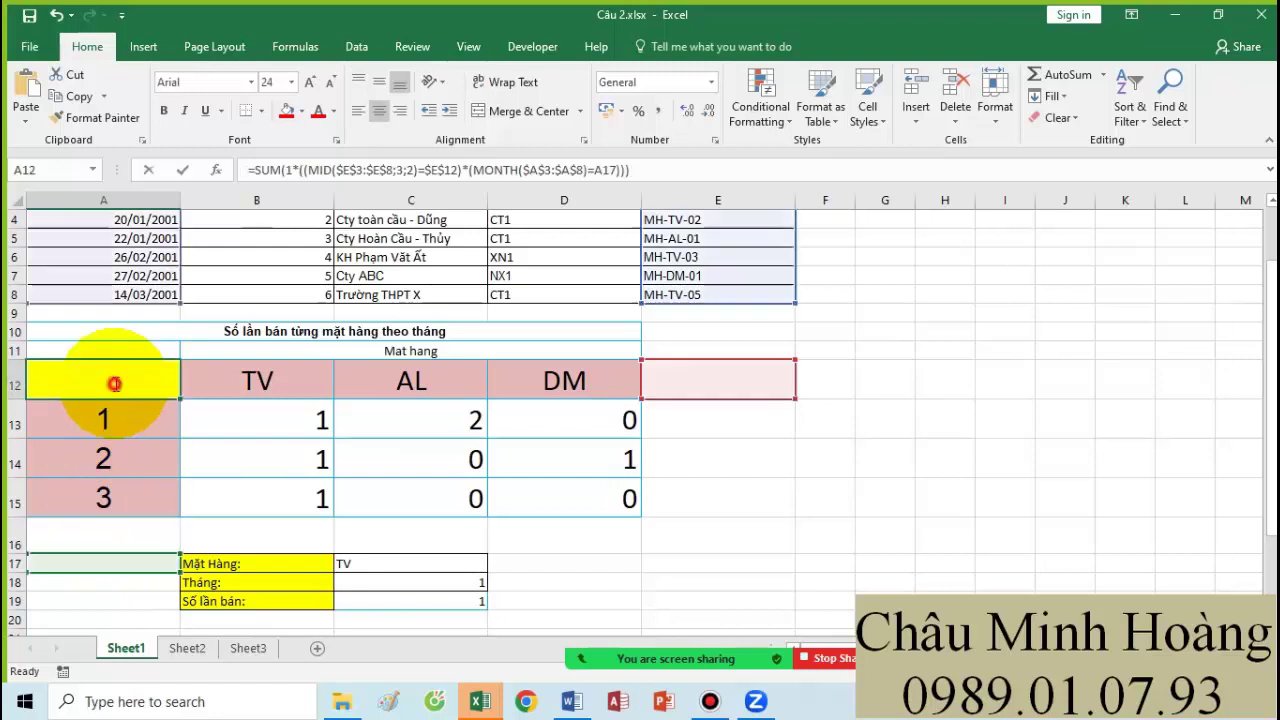
{"action": "key", "text": "ctrl+shift+Return"}
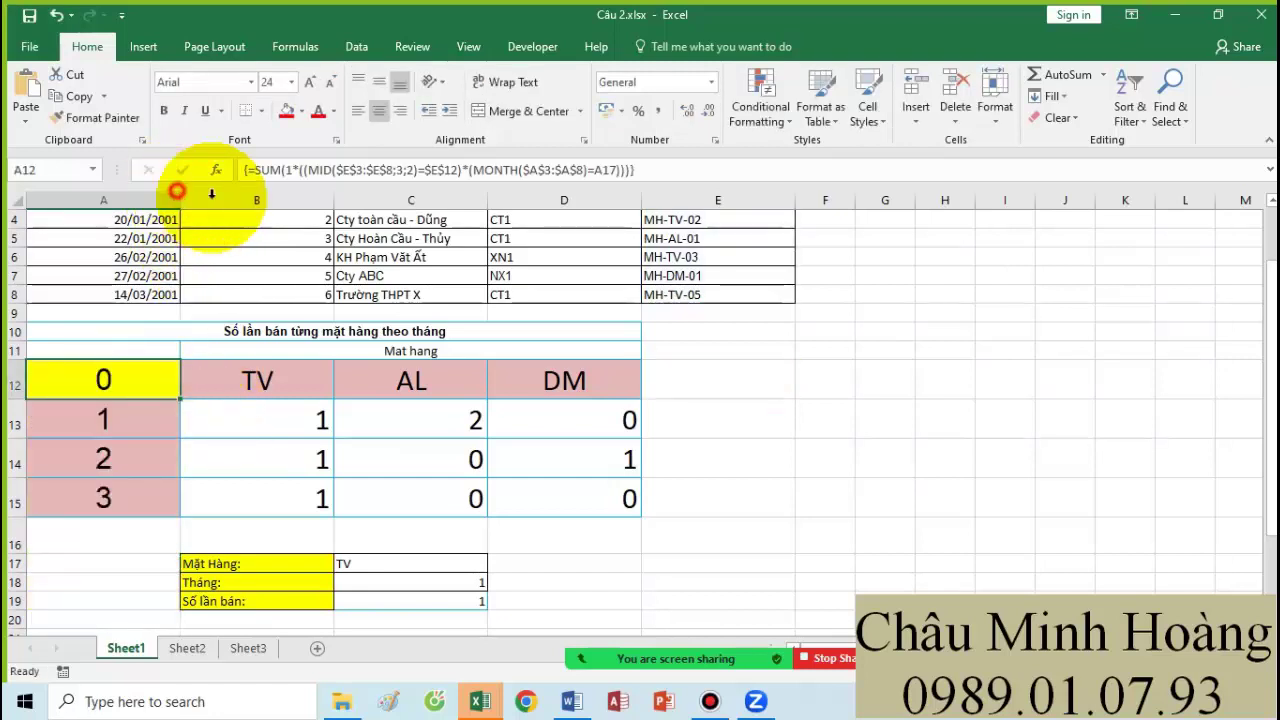
- Widen column A so the formula is readable, and change the A17 reference in the A12 formula to $A$16
{"action": "left_click_drag", "start_coordinate": [189, 203], "coordinate": [433, 203]}
{"action": "double_click", "coordinate": [194, 372]}
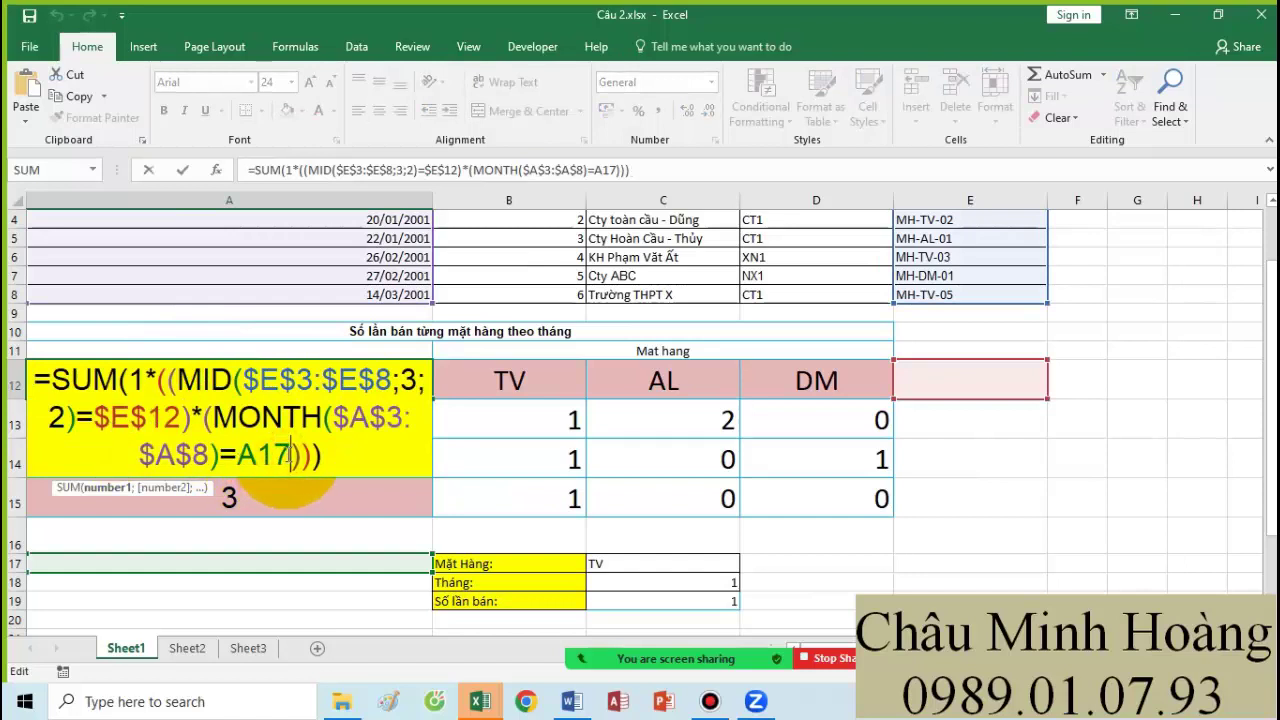
{"action": "key", "text": "BackSpace"}
{"action": "type", "text": "6"}
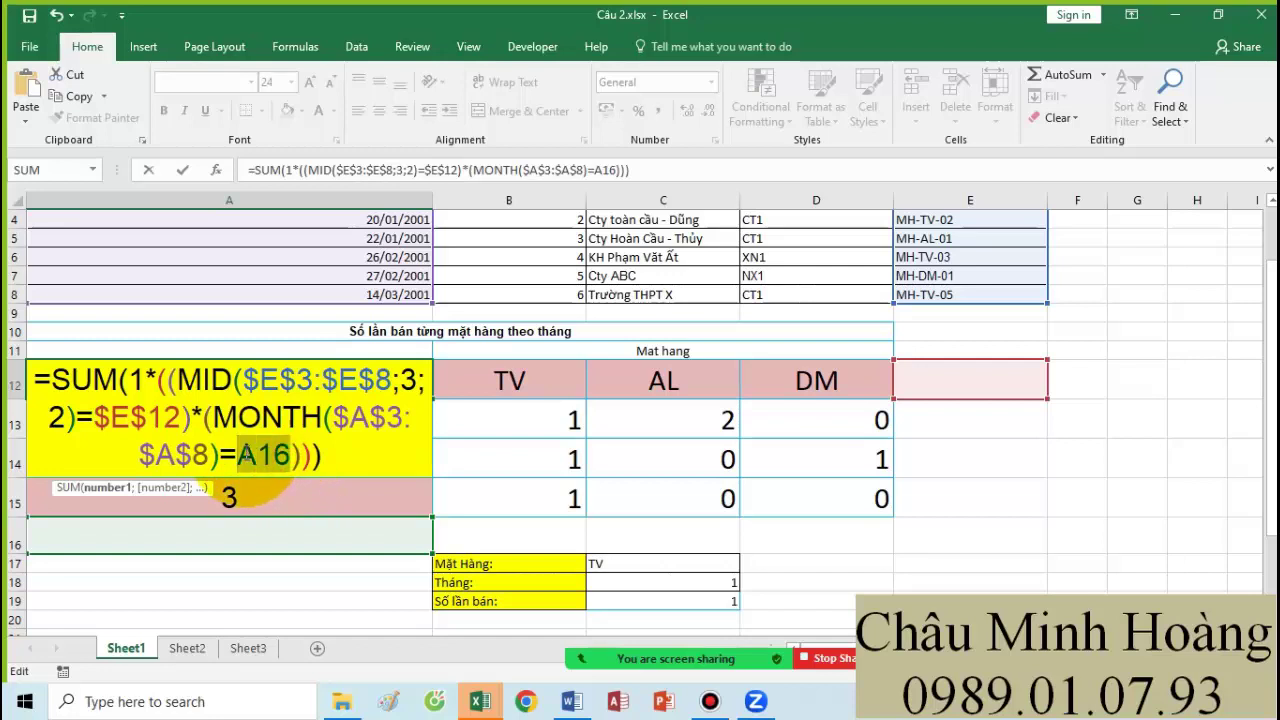
{"action": "key", "text": "F4"}
- Copy the A12 formula without its equals sign into the Word document, under the label "Câu 2 :"
{"action": "left_click_drag", "start_coordinate": [345, 458], "coordinate": [55, 372]}
{"action": "key", "text": "ctrl+c"}
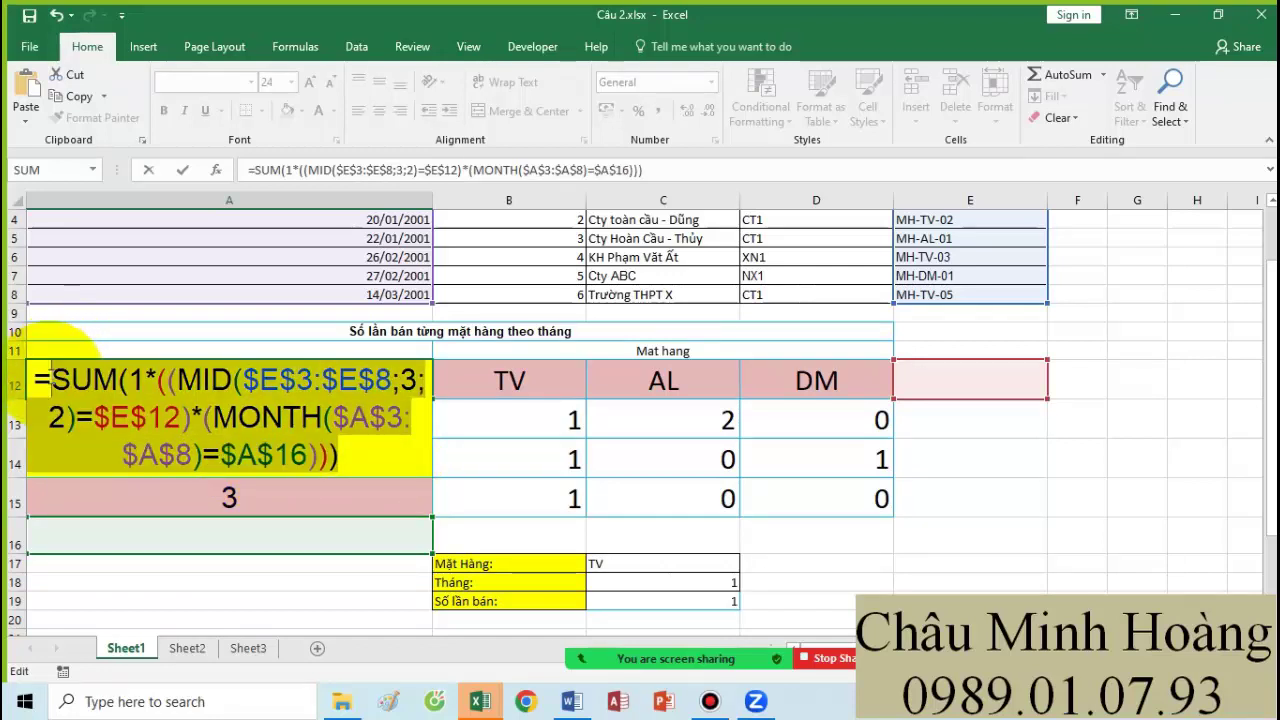
{"action": "left_click", "coordinate": [571, 703]}
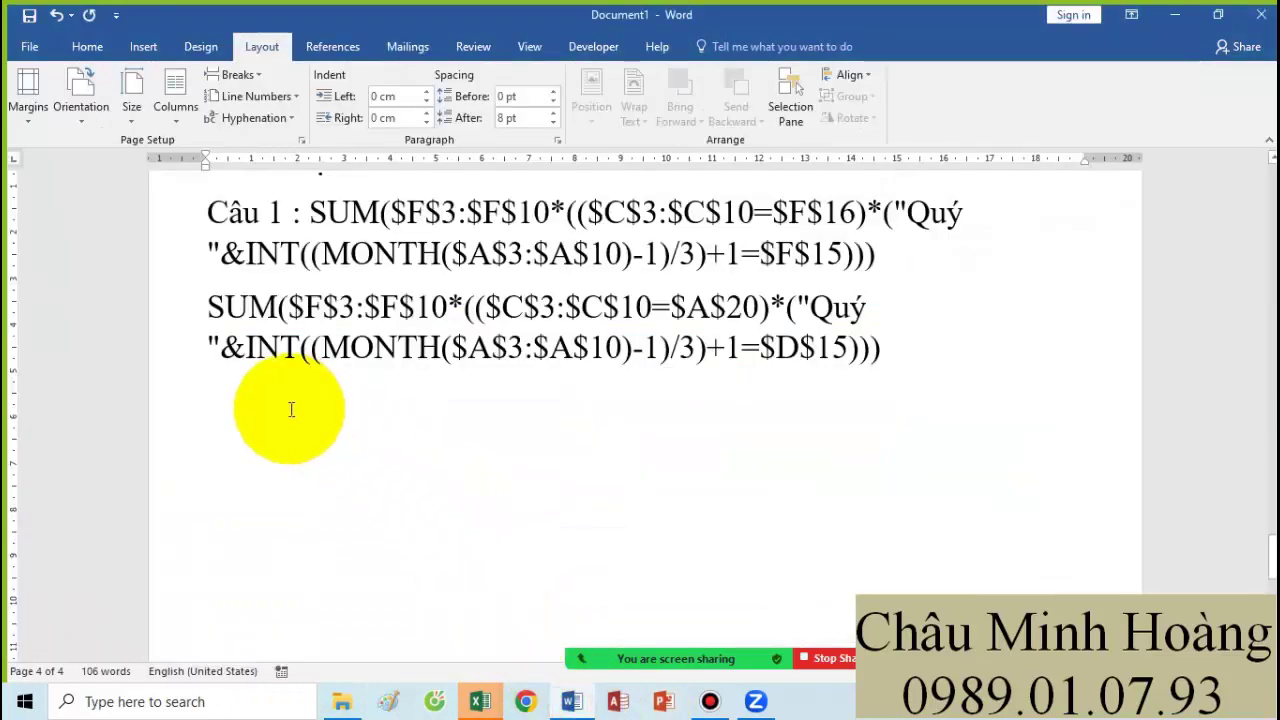
{"action": "type", "text": "câu 2 "}
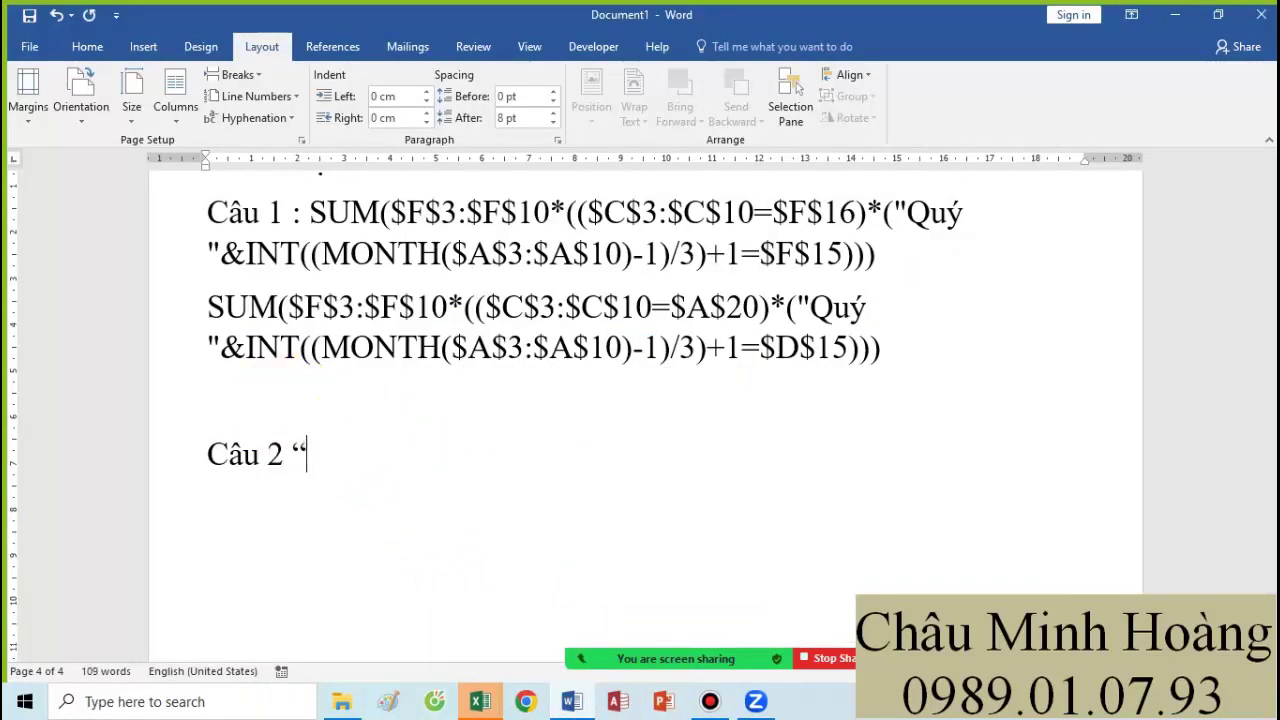
{"action": "type", "text": ":"}
{"action": "key", "text": "ctrl+v"}
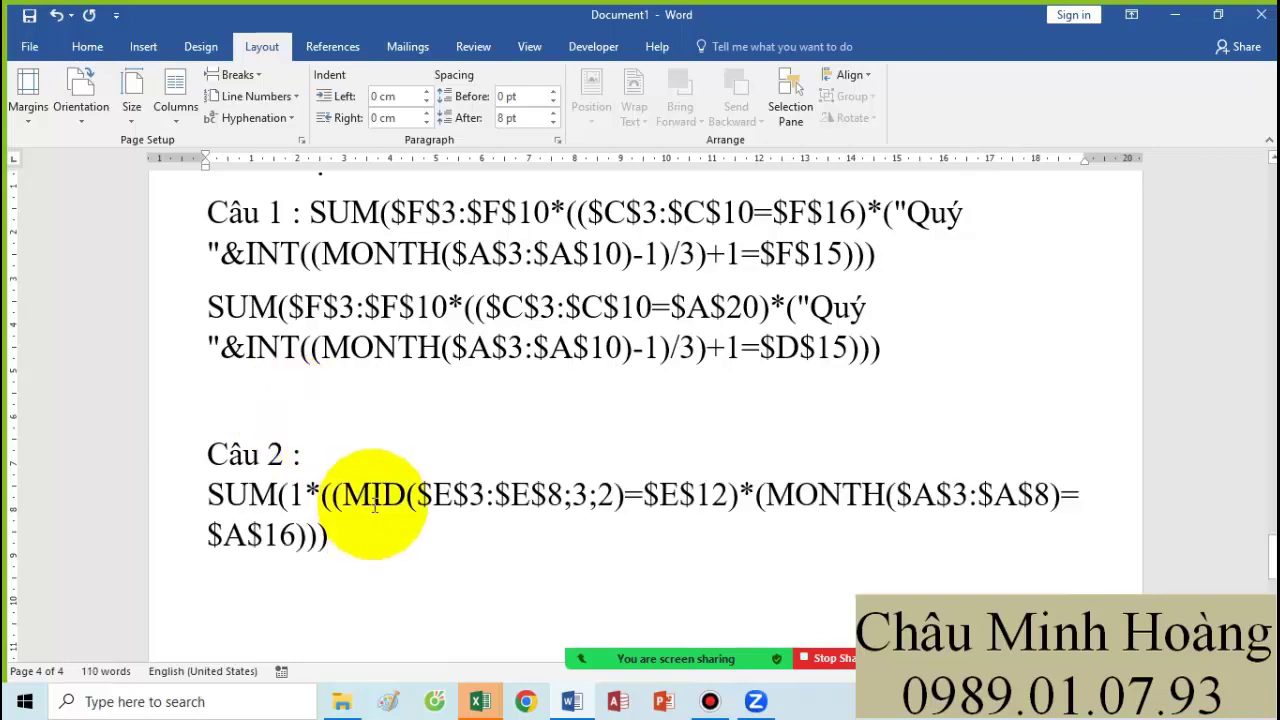
- Return to Câu 2.xlsx in Excel and enter the corrected A12 formula as an array formula
{"action": "scroll", "coordinate": [414, 540], "scroll_direction": "down", "scroll_amount": 1}
{"action": "left_click", "coordinate": [474, 695]}
{"action": "left_click", "coordinate": [100, 610]}
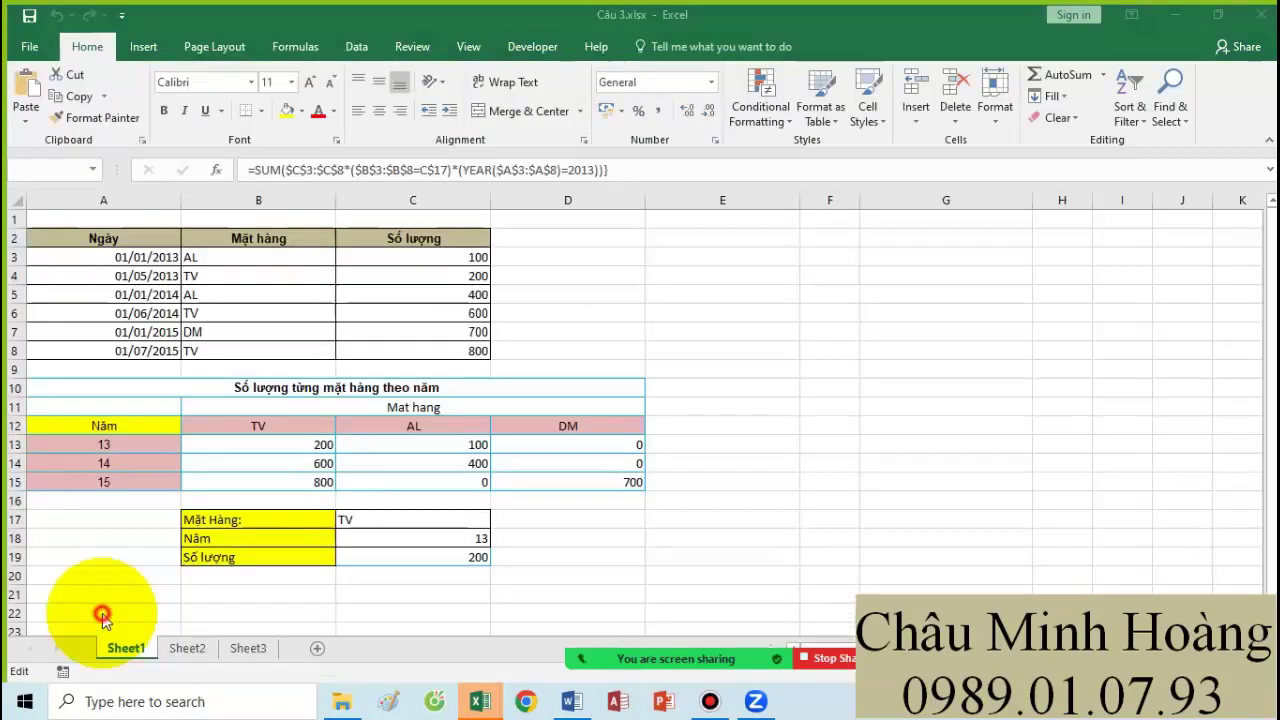
{"action": "left_click", "coordinate": [481, 700]}
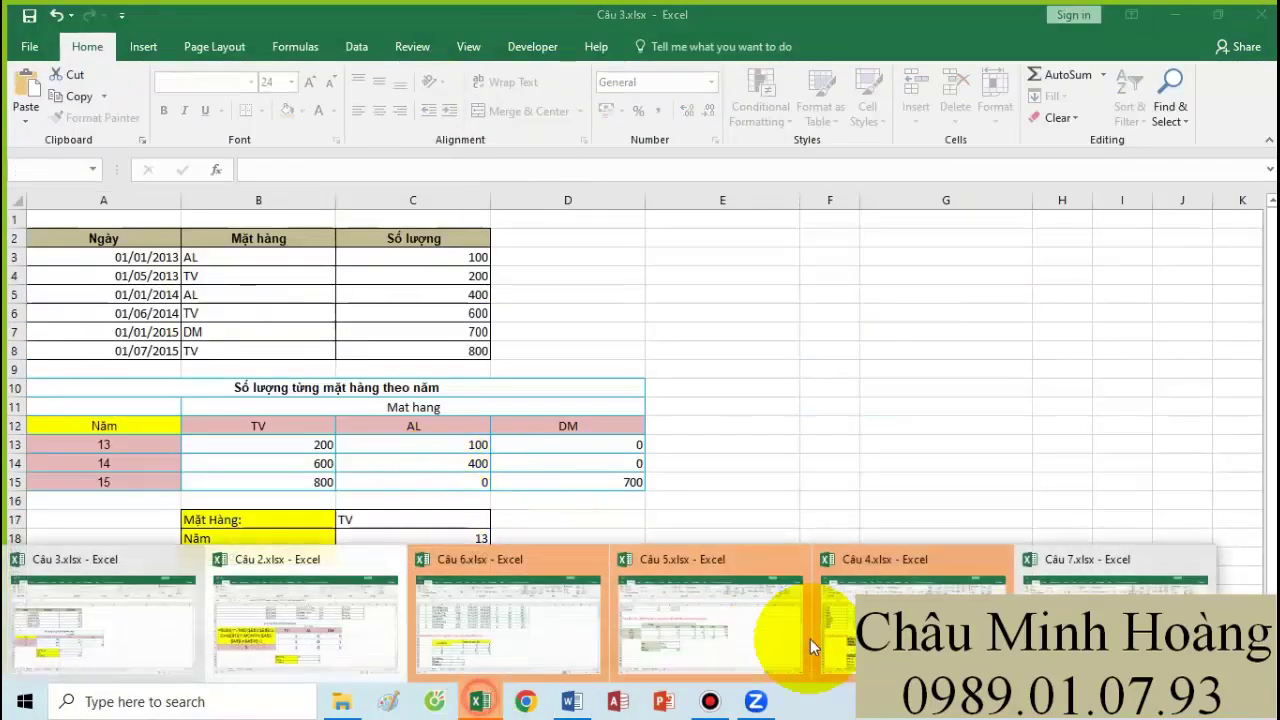
{"action": "left_click", "coordinate": [318, 627]}
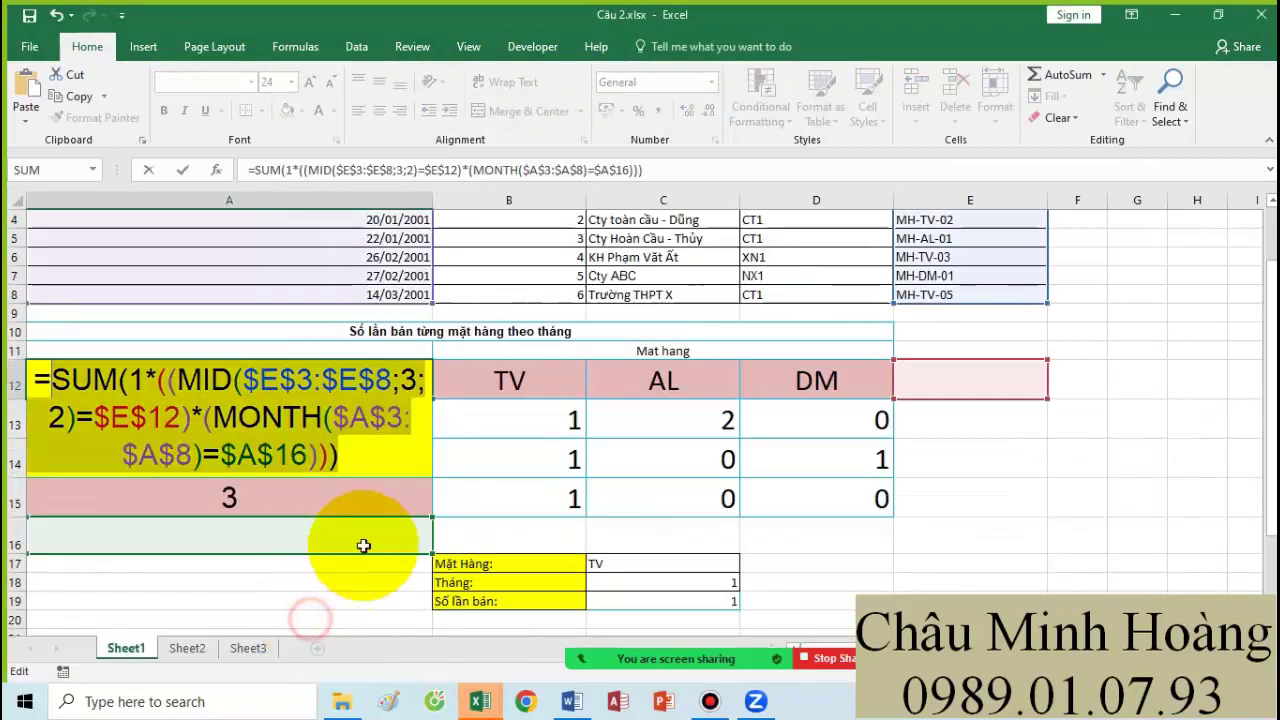
{"action": "key", "text": "ctrl+shift+Return"}
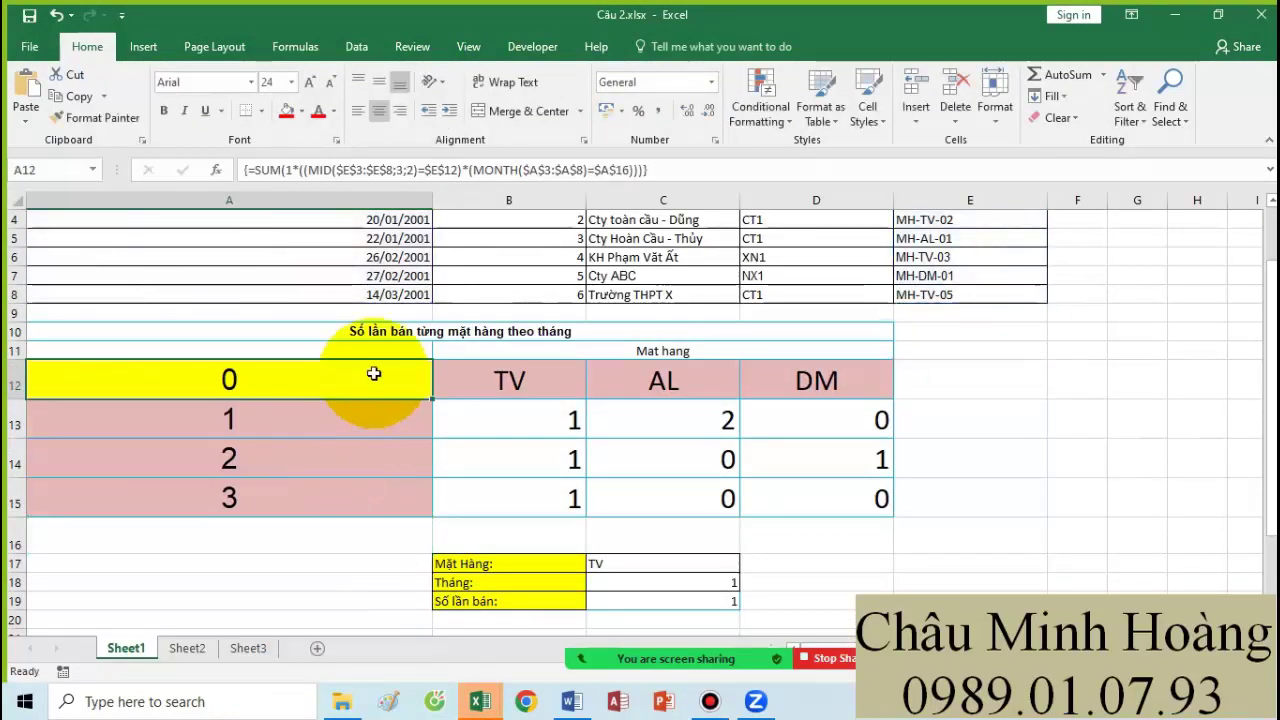
- Create a what-if data table over A12:D15 with row input cell $E$12 and column input cell $A$16
{"action": "left_click_drag", "start_coordinate": [371, 375], "coordinate": [845, 492]}
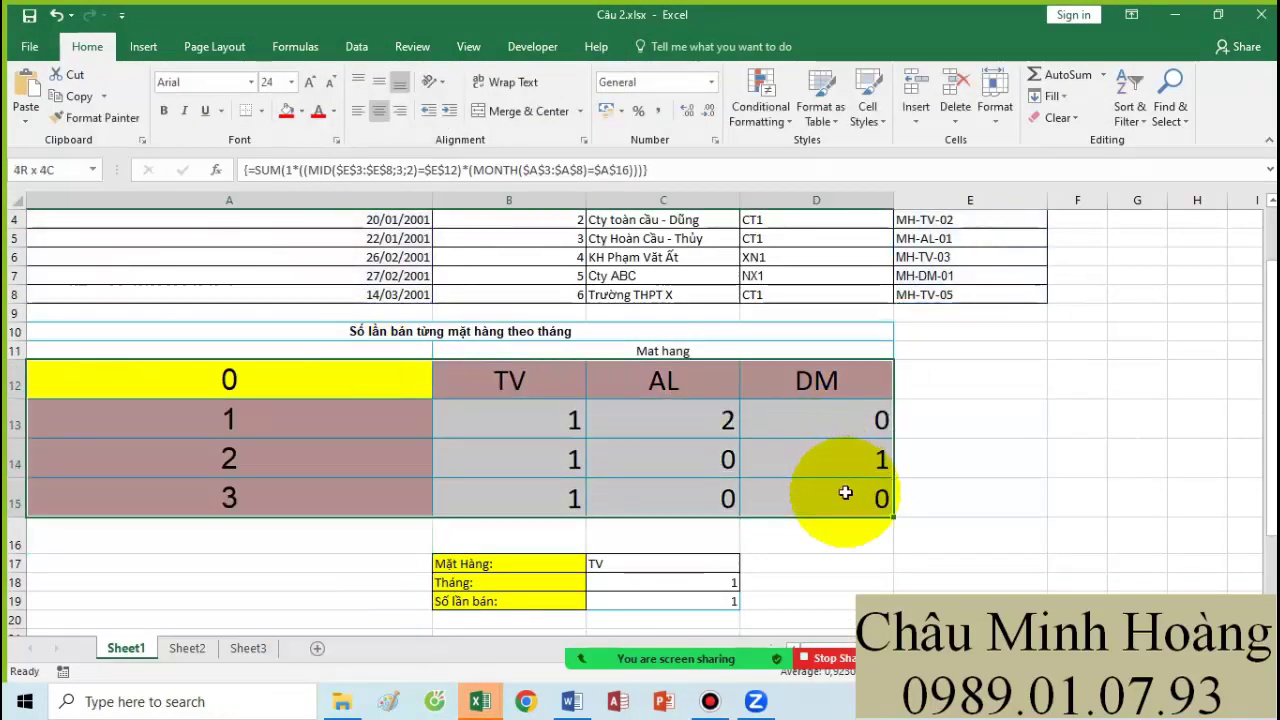
{"action": "left_click", "coordinate": [356, 46]}
{"action": "left_click", "coordinate": [899, 119]}
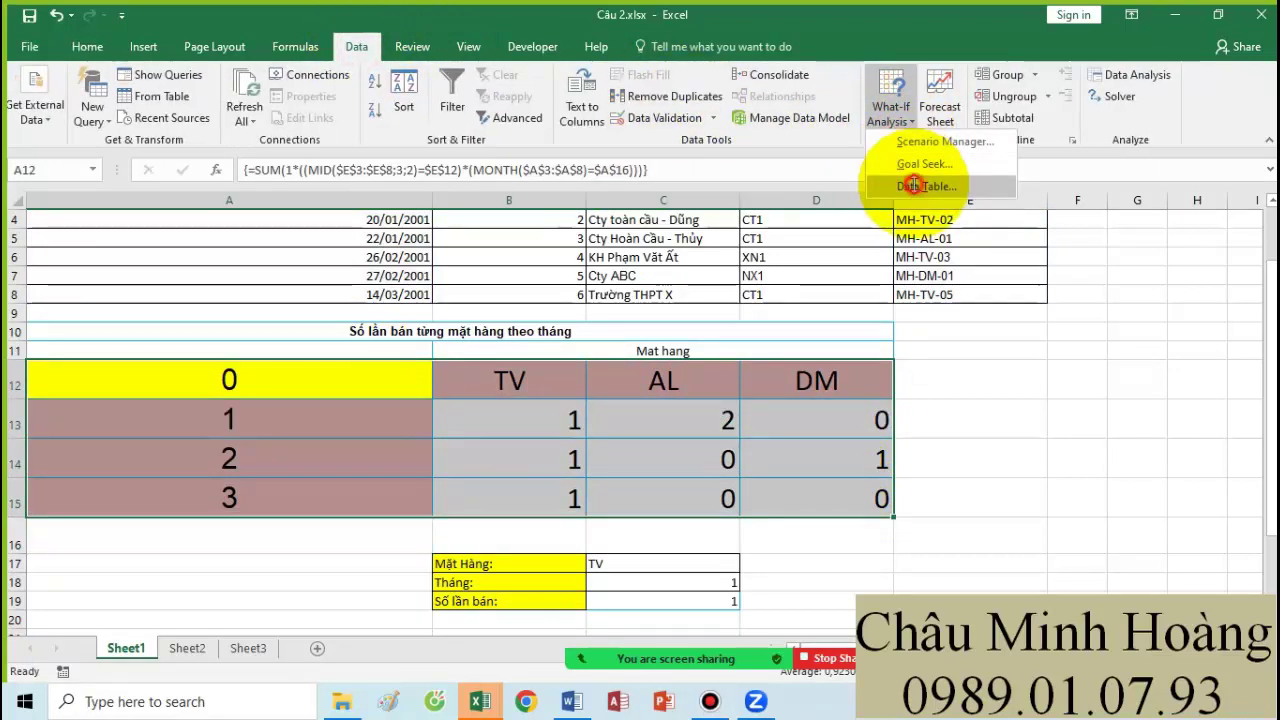
{"action": "left_click", "coordinate": [926, 186]}
{"action": "left_click", "coordinate": [920, 361]}
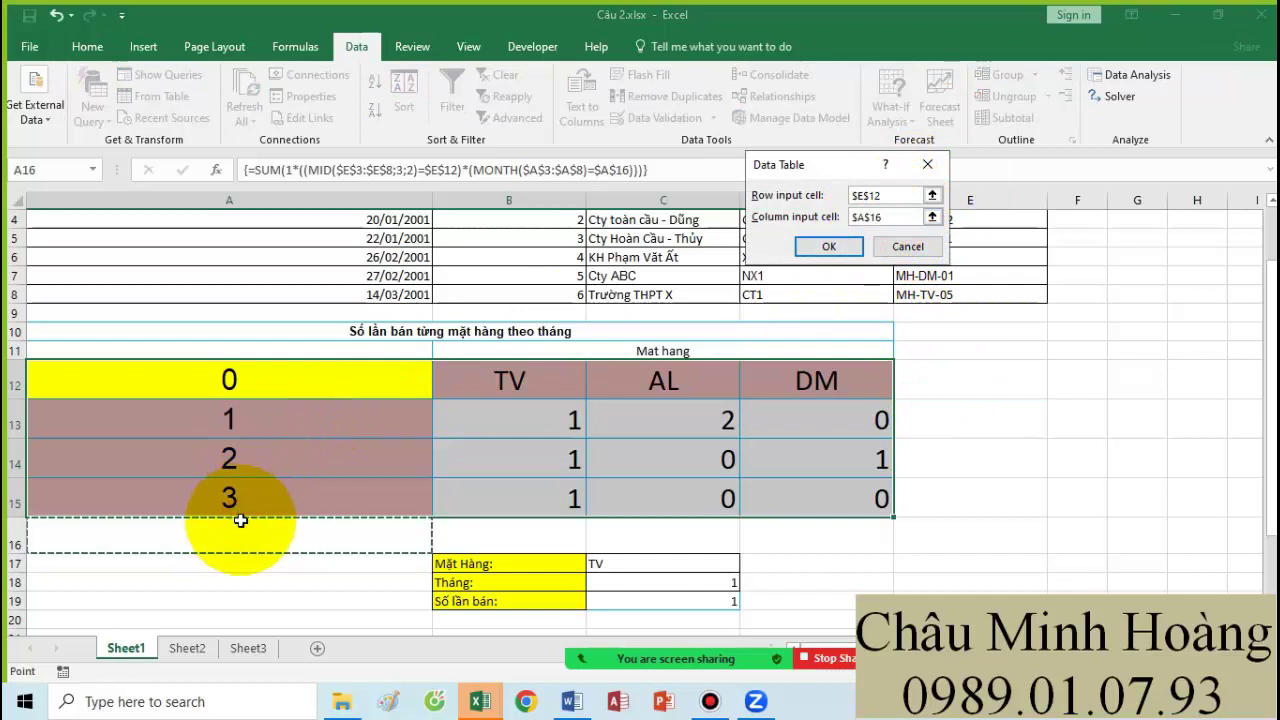
{"action": "left_click", "coordinate": [829, 246]}
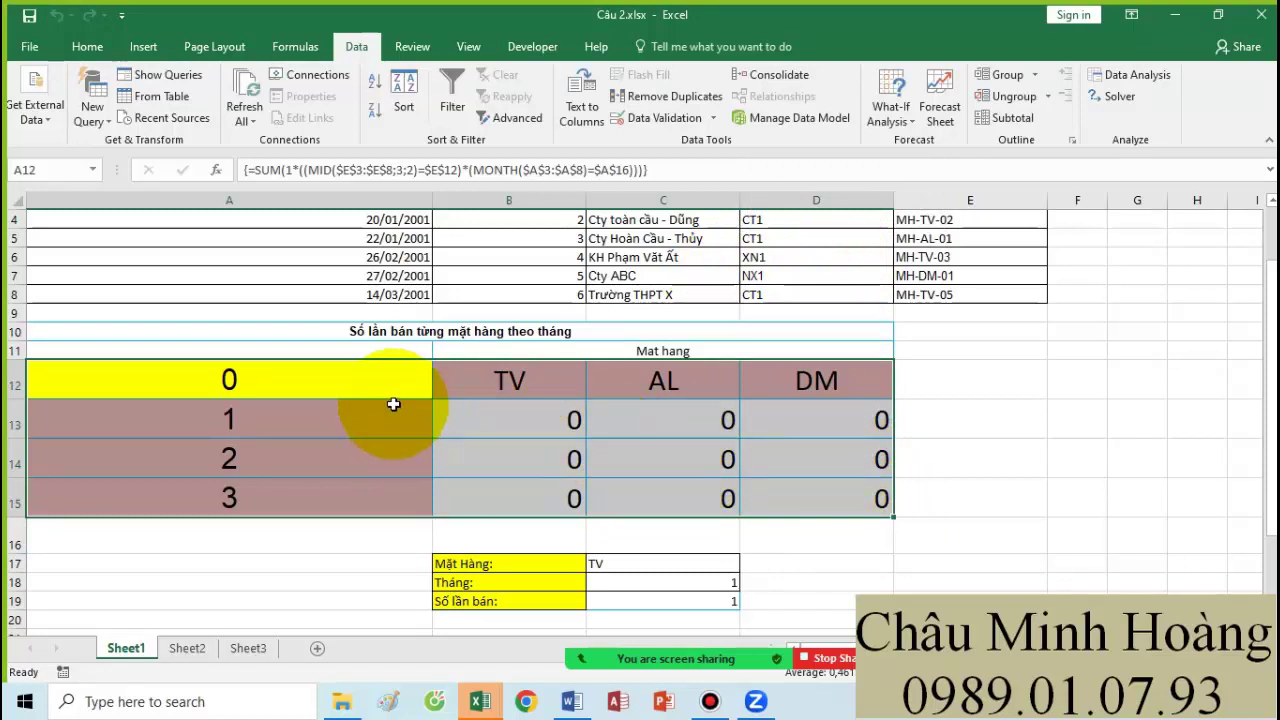
- Rebuild the data table over A12:D15 with the same input cells, $E$12 for the row and $A$16 for the column
{"action": "left_click", "coordinate": [891, 118]}
{"action": "left_click", "coordinate": [950, 188]}
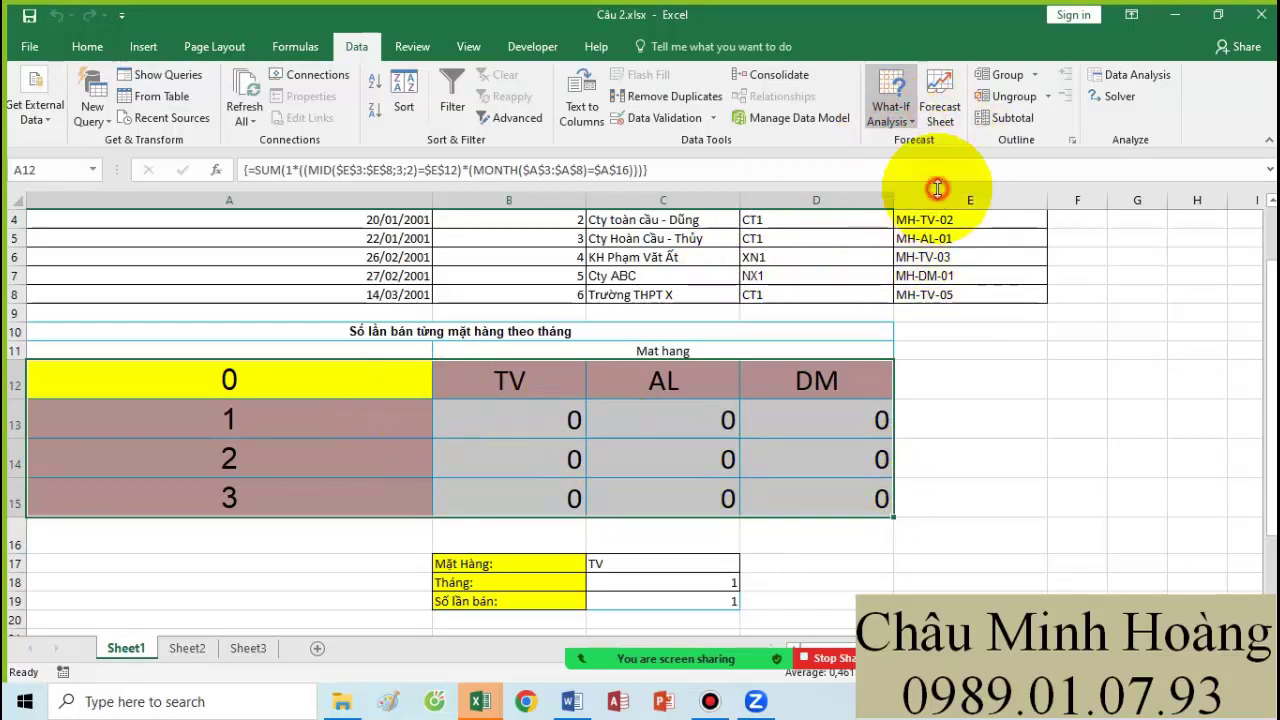
{"action": "left_click", "coordinate": [931, 375]}
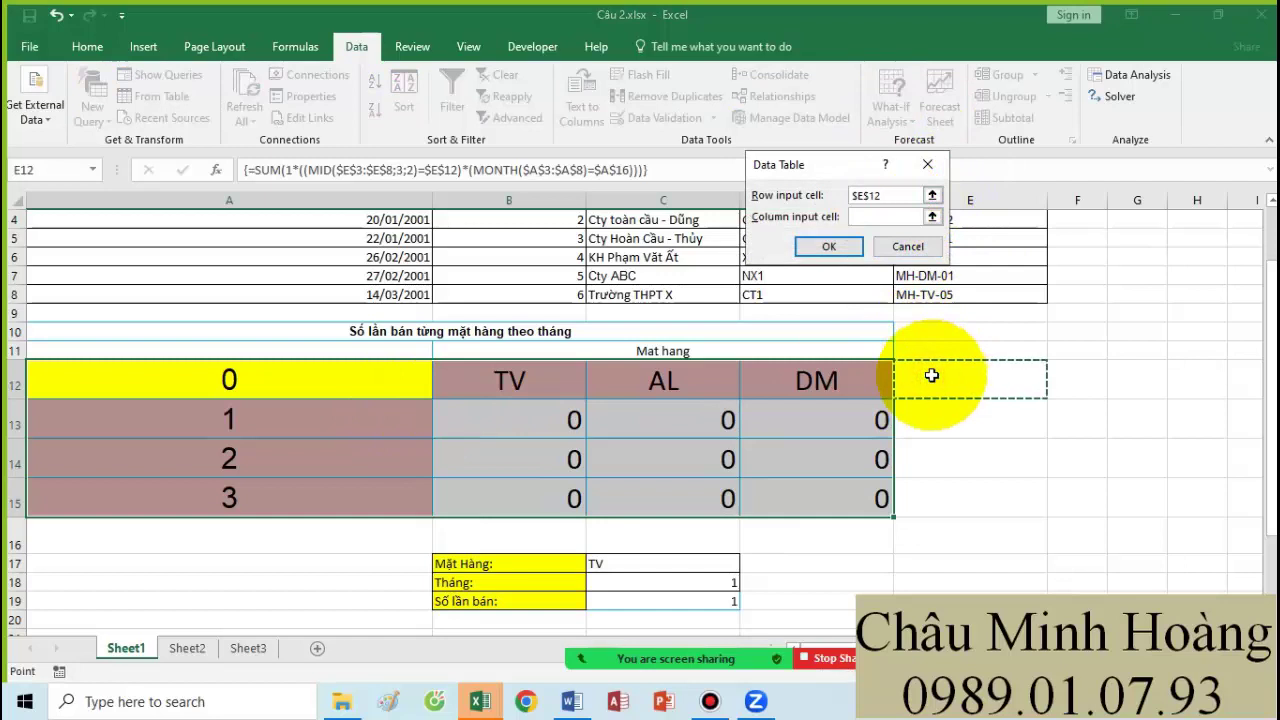
{"action": "left_click", "coordinate": [877, 216]}
{"action": "left_click", "coordinate": [190, 530]}
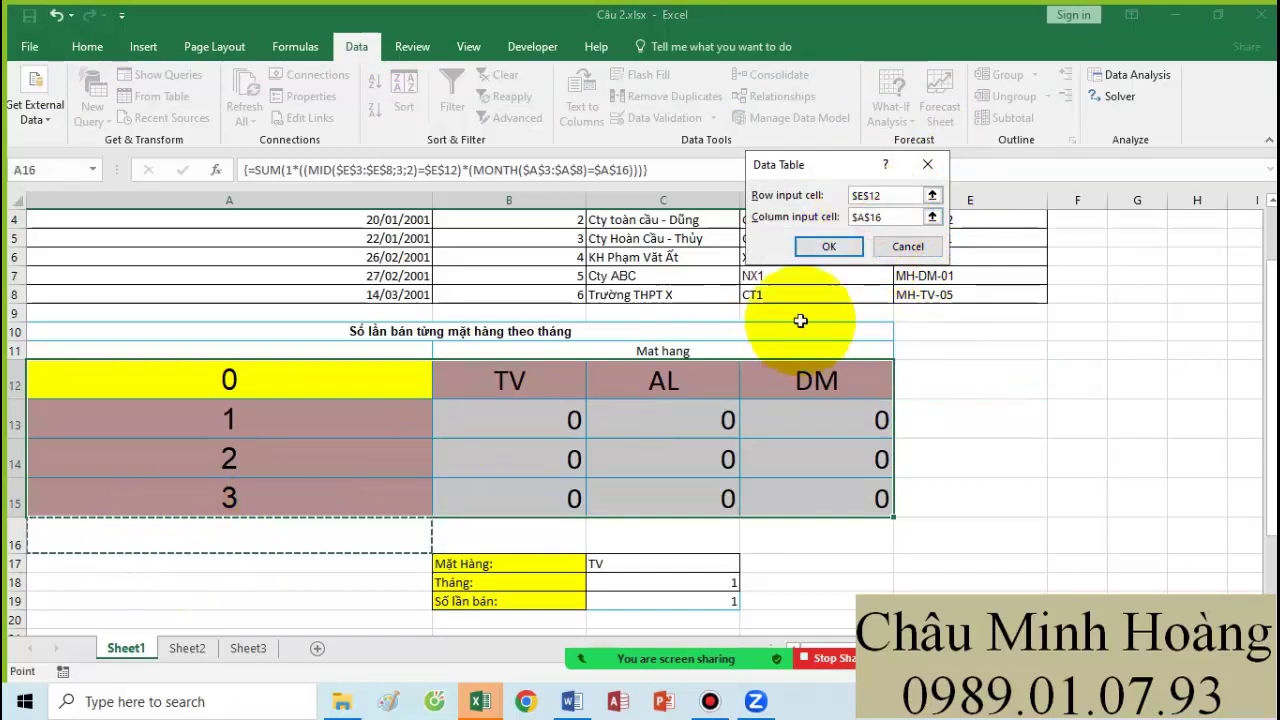
{"action": "left_click", "coordinate": [828, 246]}
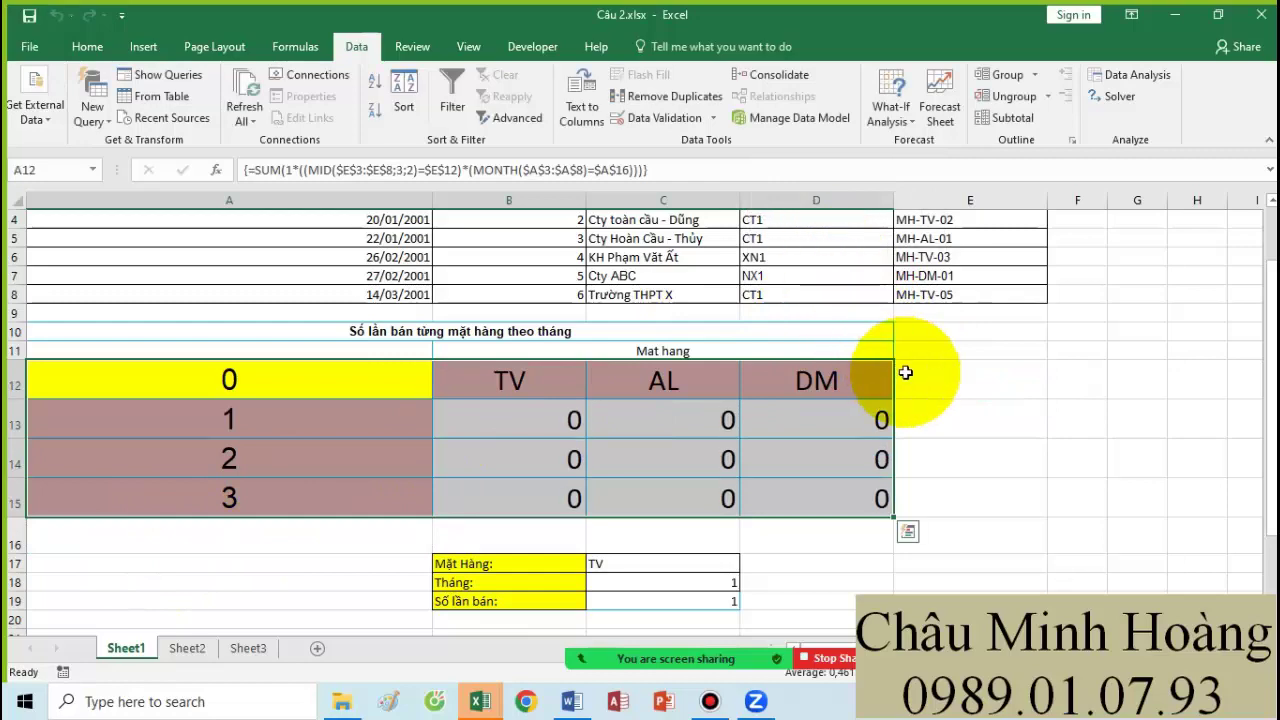
- Change the MID start position in the A12 formula to 4 and re-enter it as an array formula
{"action": "double_click", "coordinate": [308, 380]}
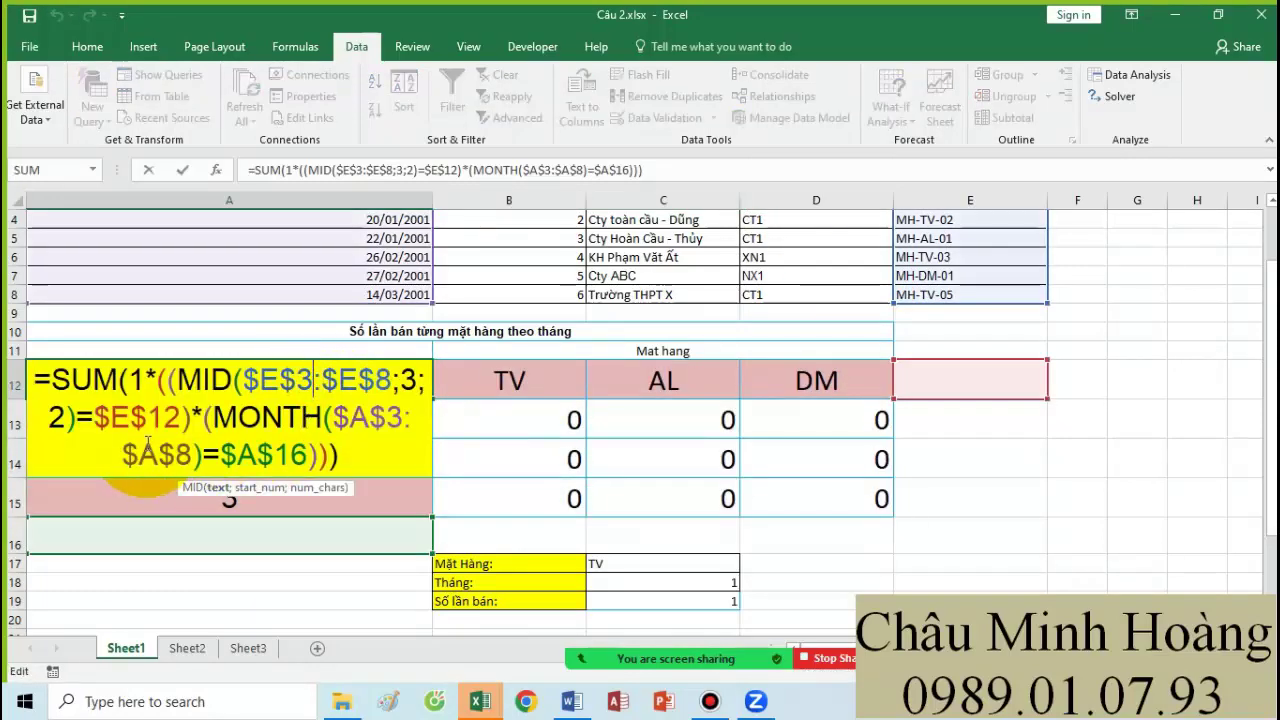
{"action": "scroll", "coordinate": [283, 452], "scroll_direction": "up", "scroll_amount": 1}
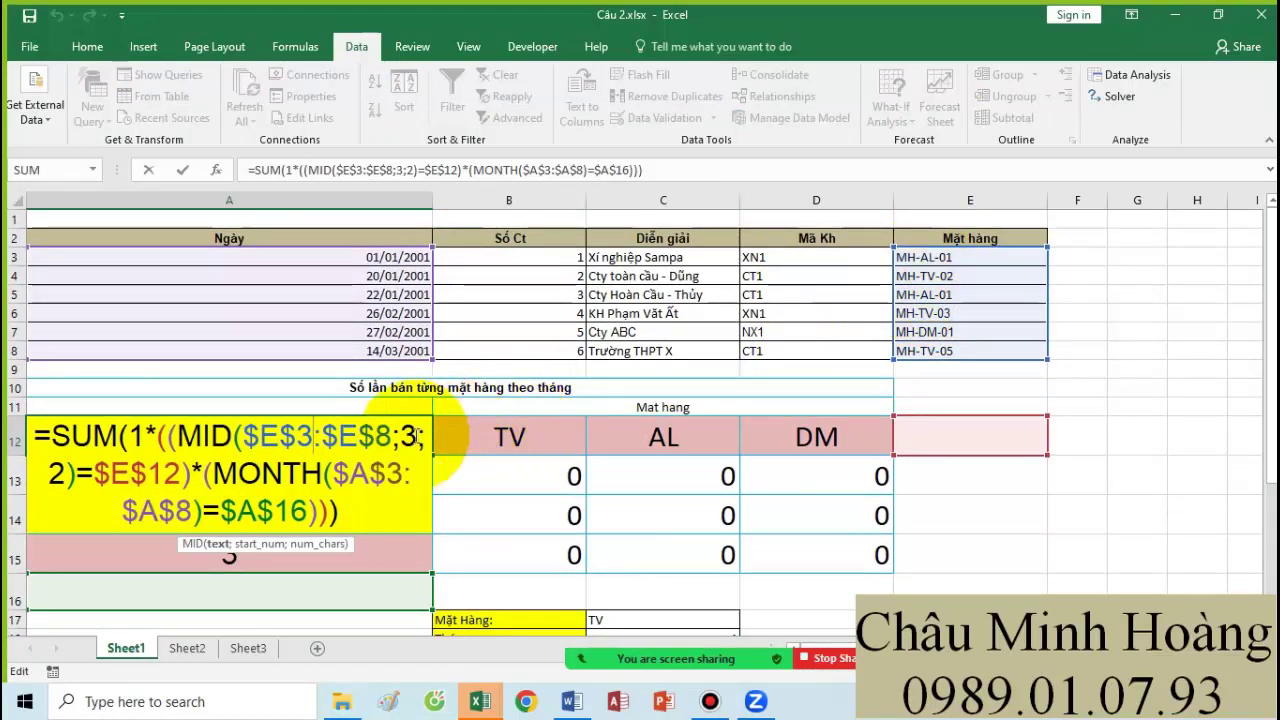
{"action": "type", "text": "4"}
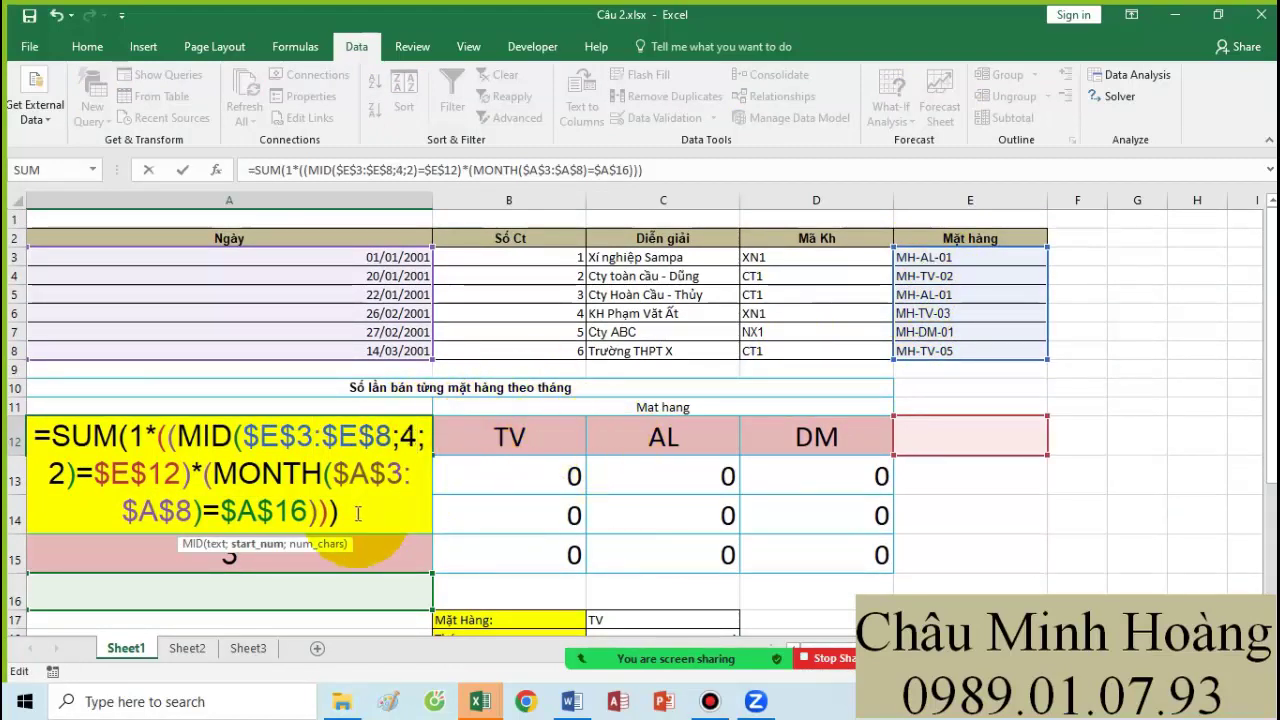
{"action": "left_click_drag", "start_coordinate": [152, 470], "coordinate": [50, 436]}
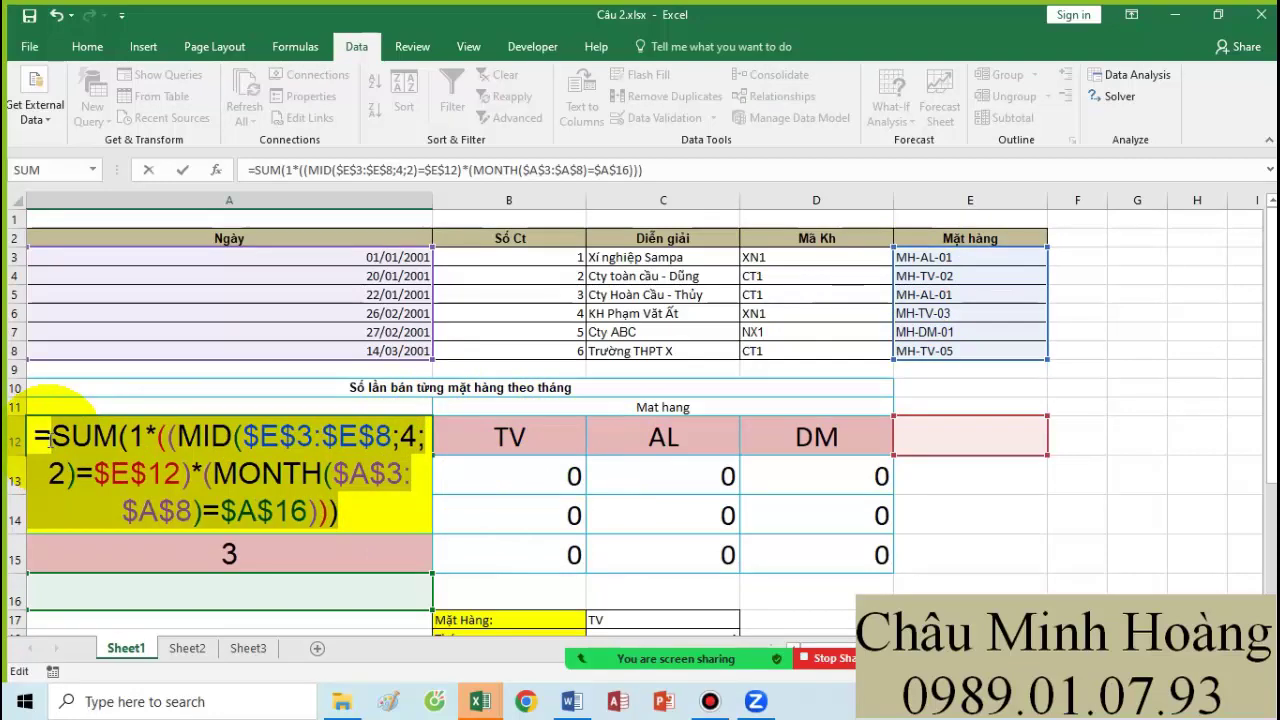
{"action": "key", "text": "ctrl+shift+Return"}
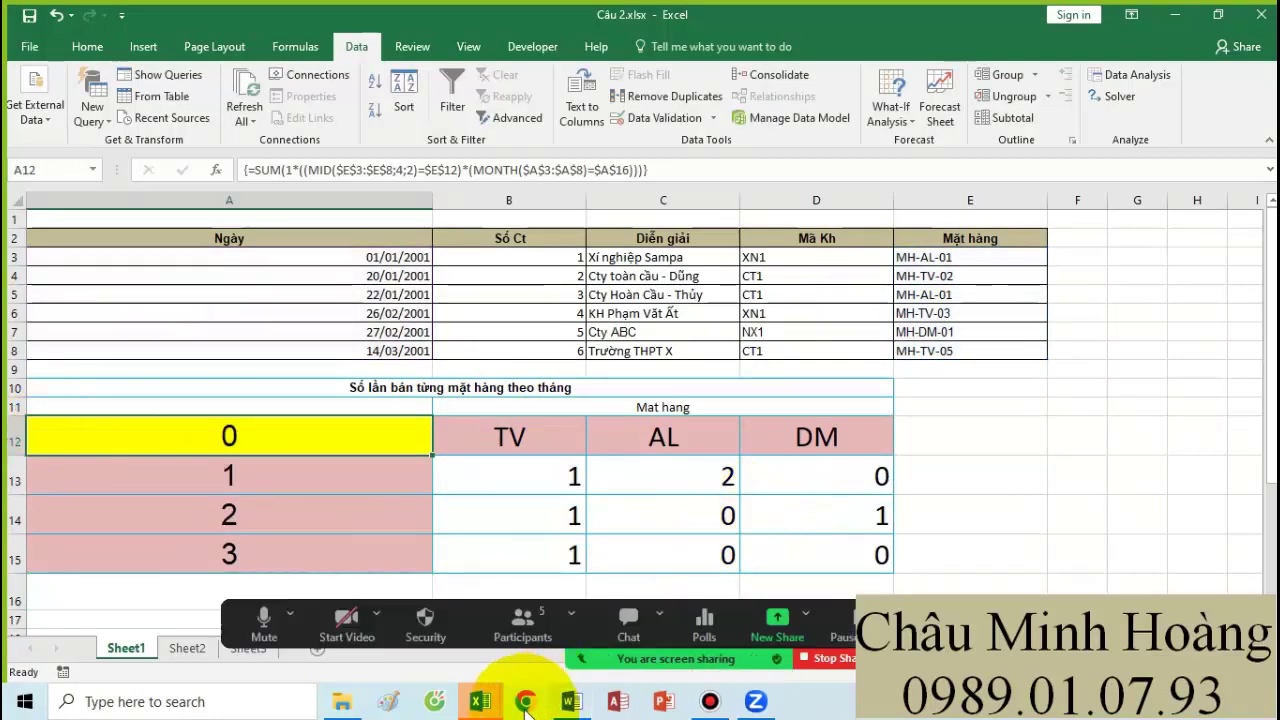
- Switch to Word, change the MID start position in the Câu 2 formula to 4, and add the heading "Câu 3 :" below it
{"action": "left_click", "coordinate": [571, 701]}
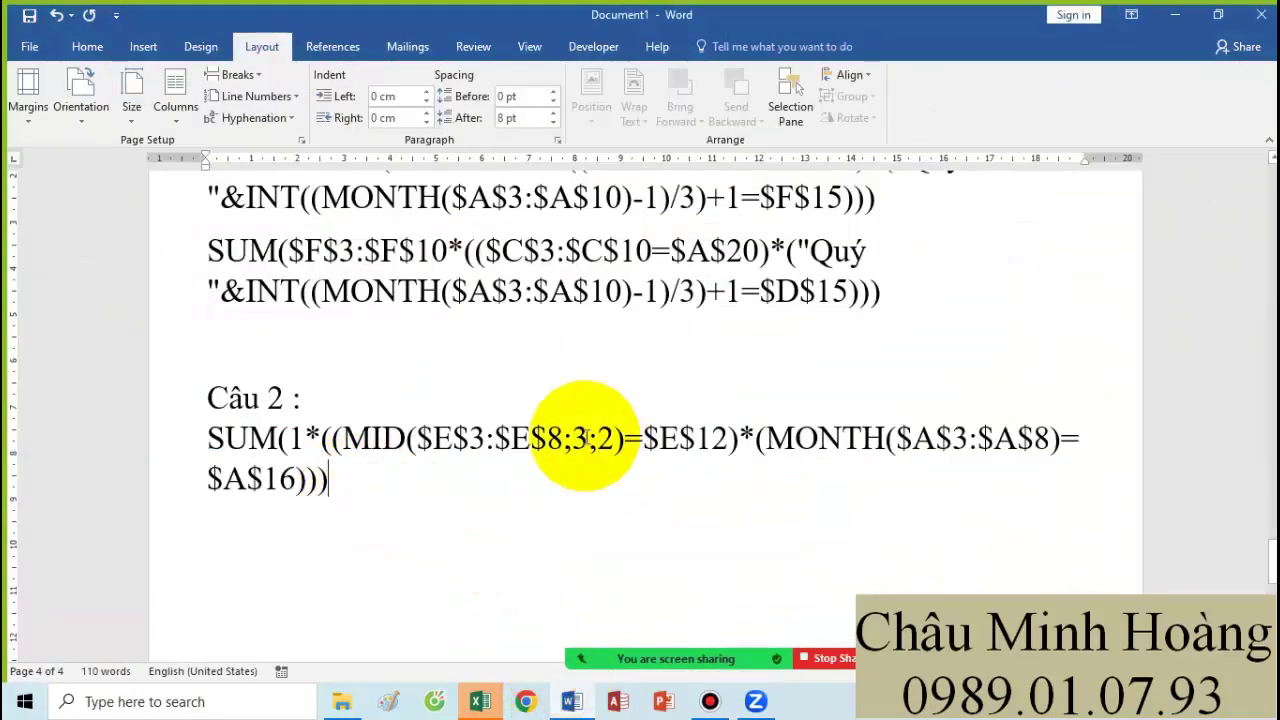
{"action": "type", "text": "4"}
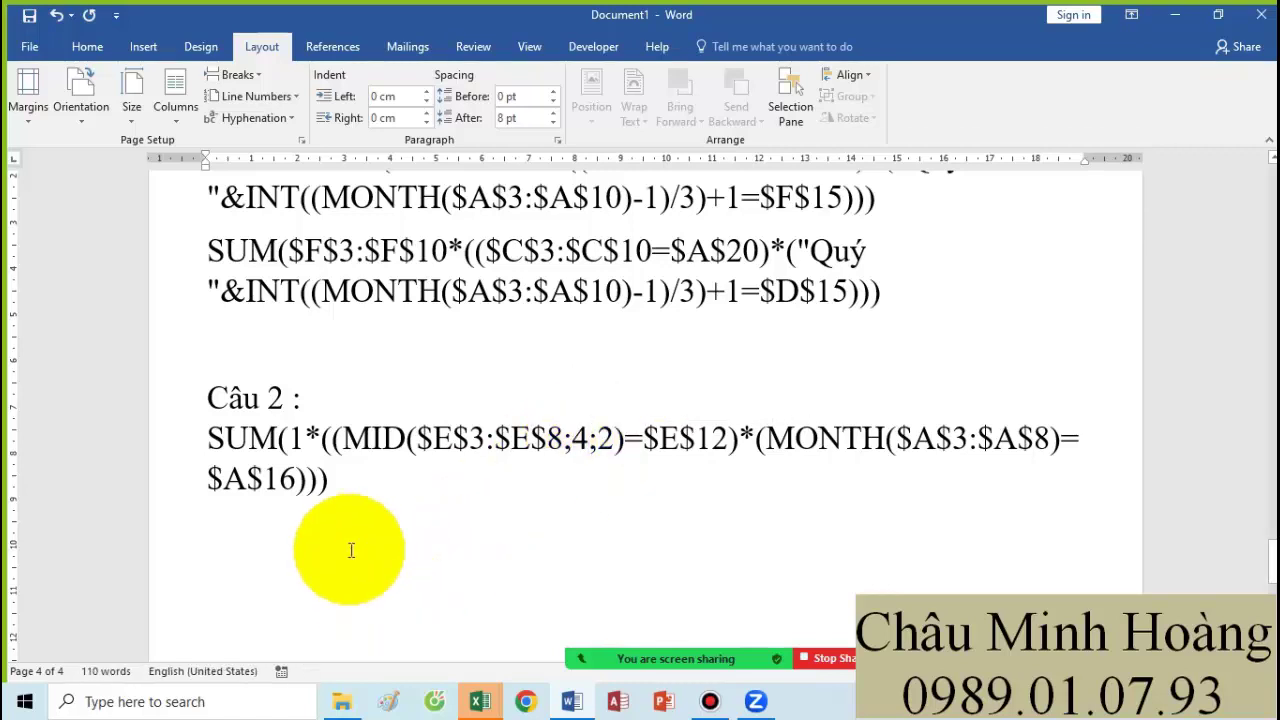
{"action": "left_click_drag", "start_coordinate": [305, 472], "coordinate": [230, 447]}
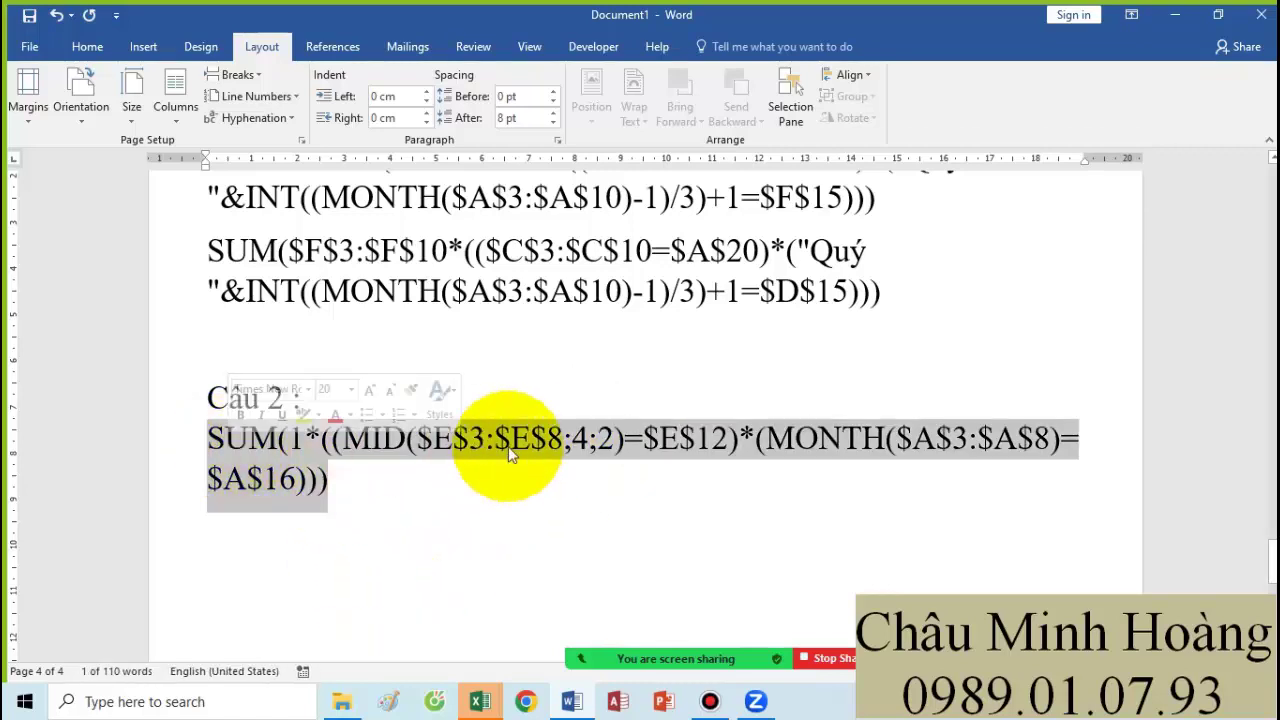
{"action": "left_click", "coordinate": [408, 486]}
{"action": "key", "text": "Return"}
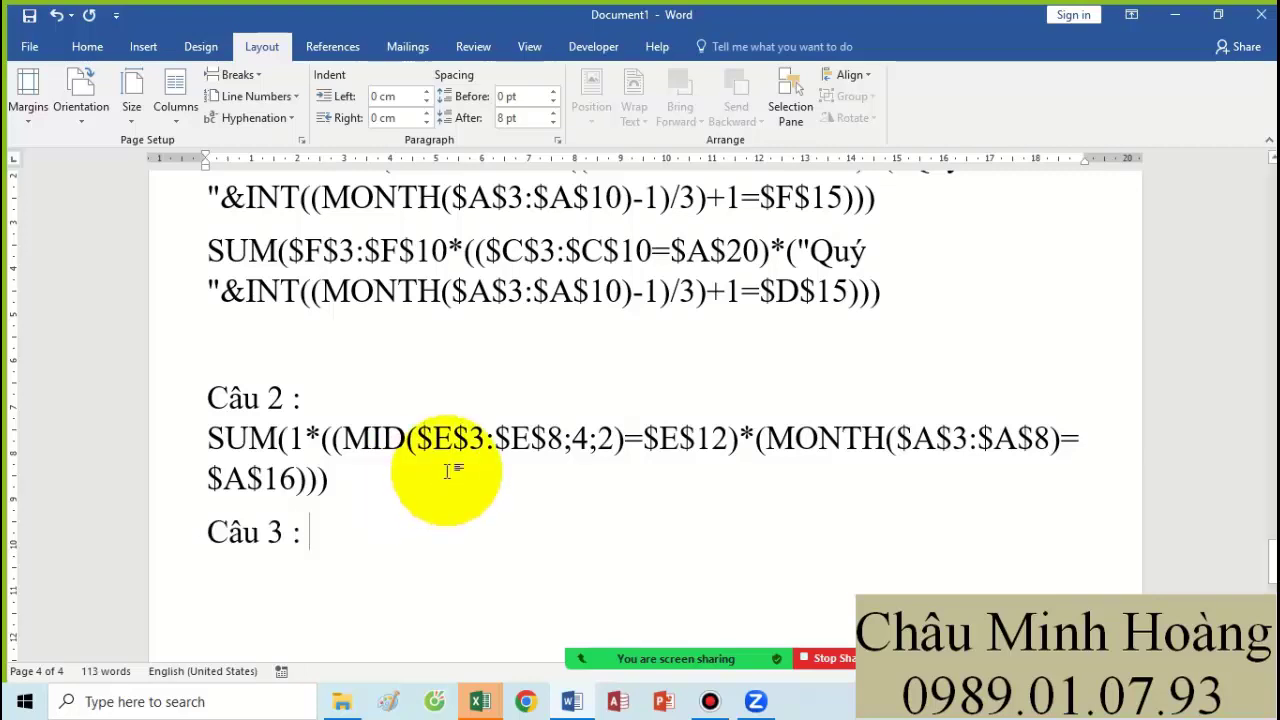
{"action": "scroll", "coordinate": [443, 486], "scroll_direction": "down", "scroll_amount": 2}
- Switch to Câu 3.xlsx in Excel and set the font size of the summary table A12:D15 to 28
{"action": "mouse_move", "coordinate": [447, 678]}
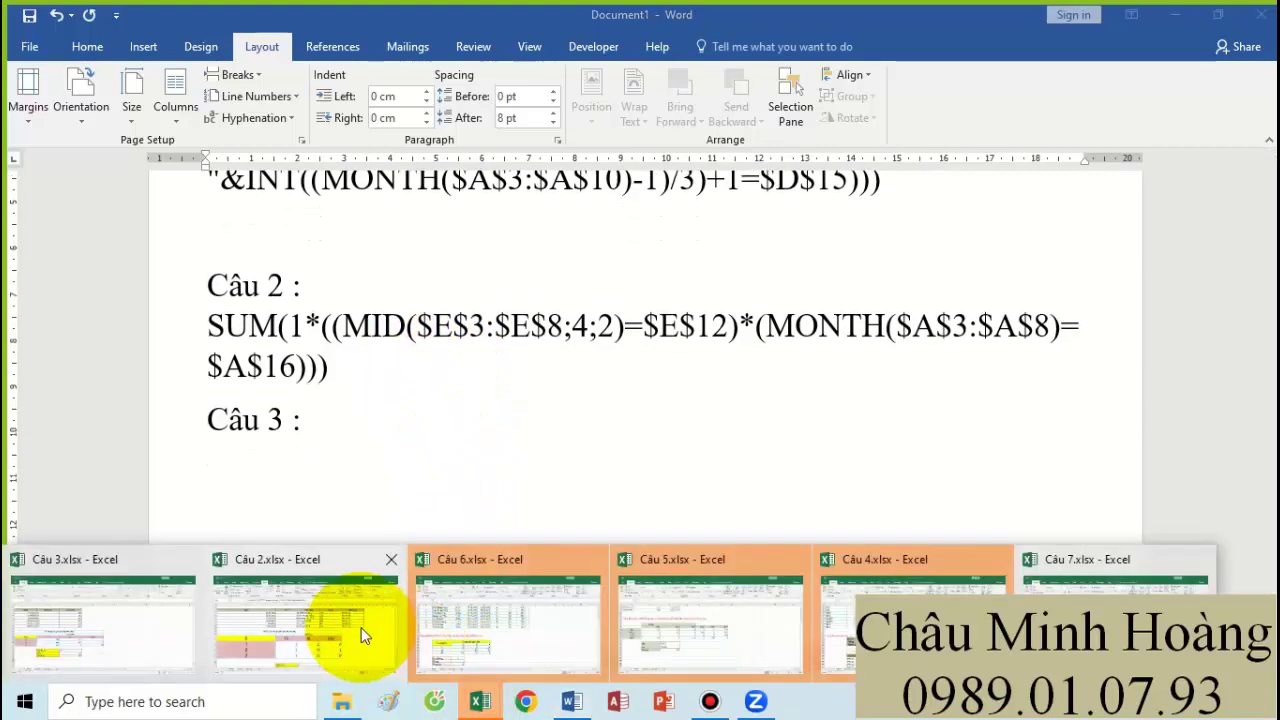
{"action": "left_click", "coordinate": [170, 618]}
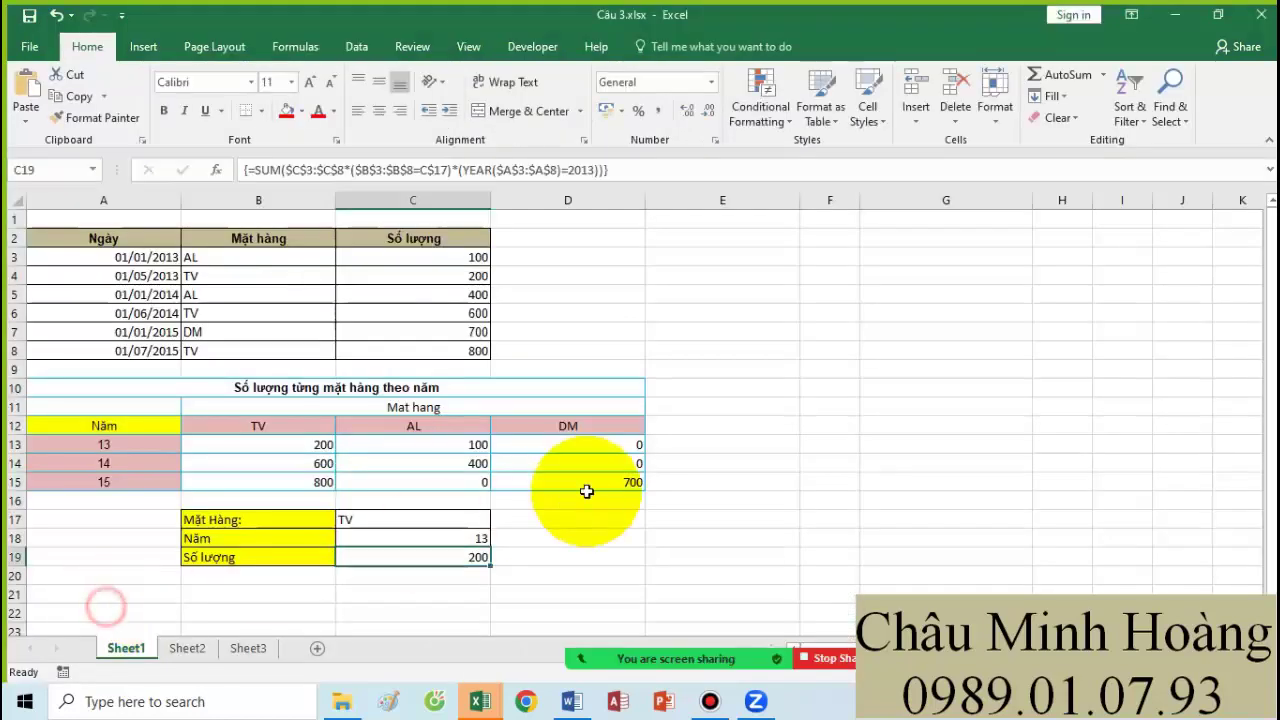
{"action": "left_click", "coordinate": [540, 570]}
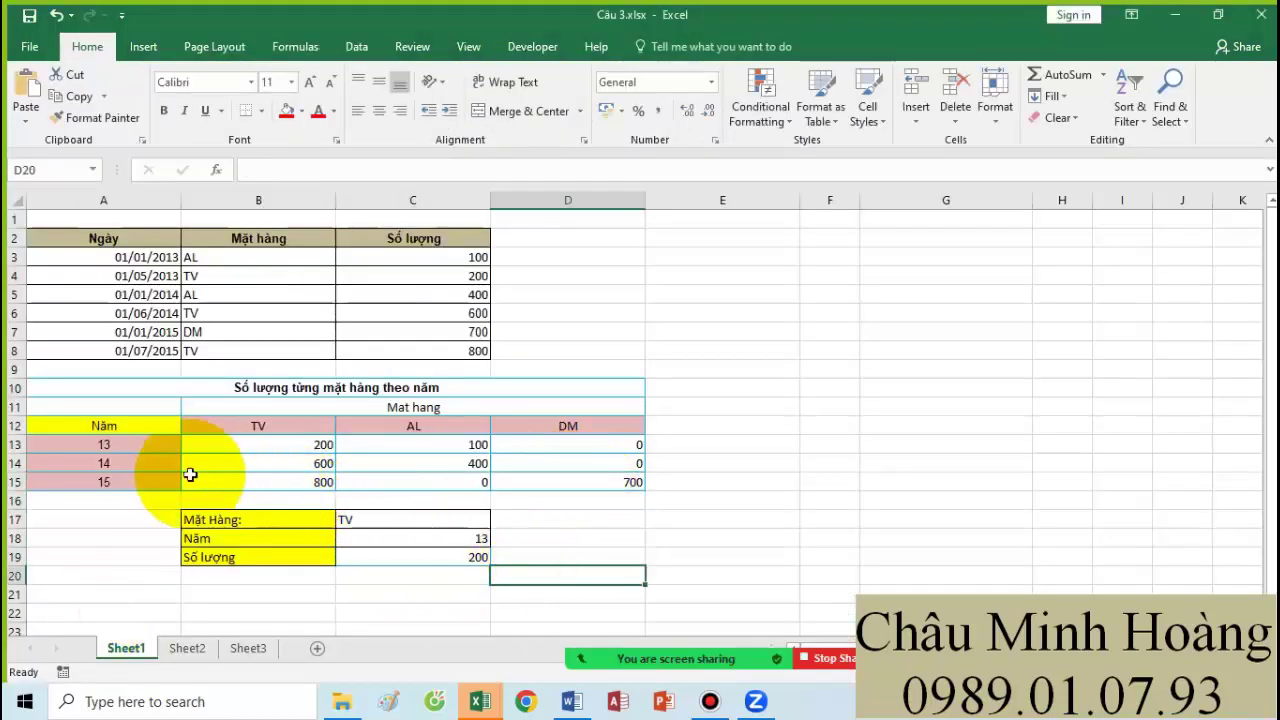
{"action": "left_click_drag", "start_coordinate": [109, 432], "coordinate": [590, 482]}
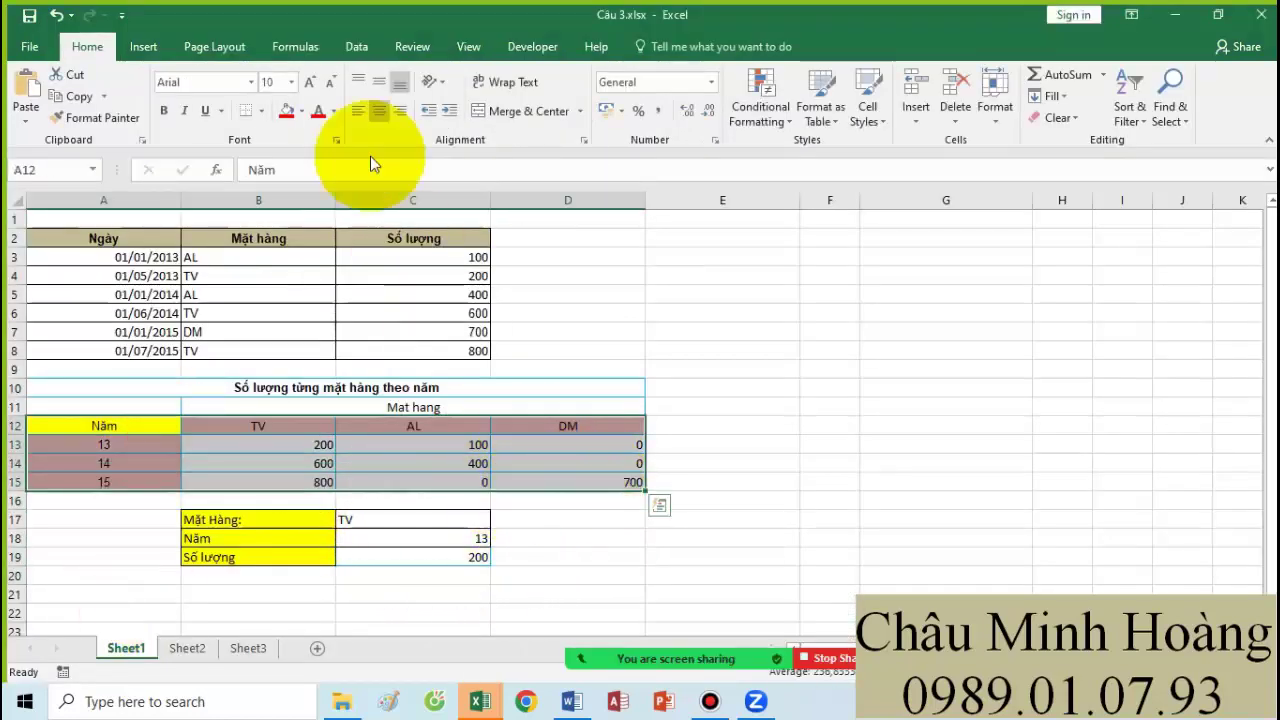
{"action": "left_click", "coordinate": [292, 84]}
{"action": "left_click", "coordinate": [270, 317]}
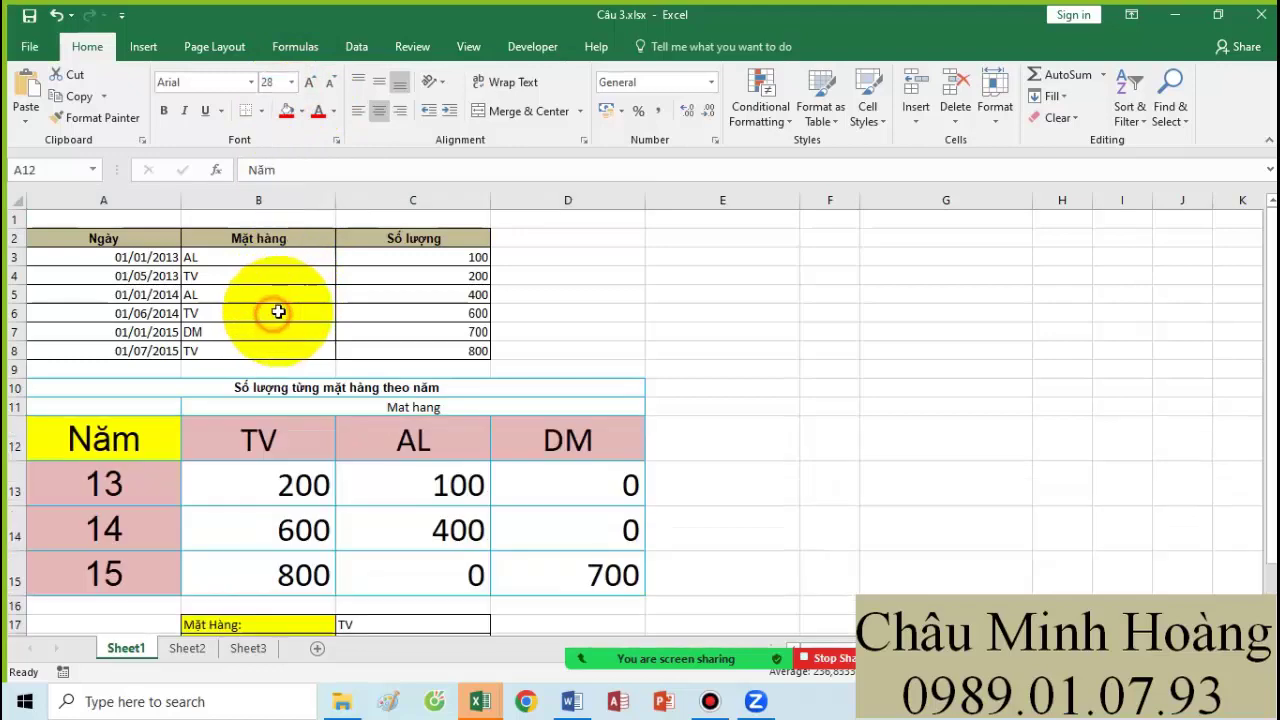
- Examine the source data in A2:C8, the summary table's corner cell A12 and the existing quantity formula in C19
{"action": "scroll", "coordinate": [514, 394], "scroll_direction": "down", "scroll_amount": 1}
{"action": "scroll", "coordinate": [357, 414], "scroll_direction": "up", "scroll_amount": 1}
{"action": "left_click", "coordinate": [165, 478]}
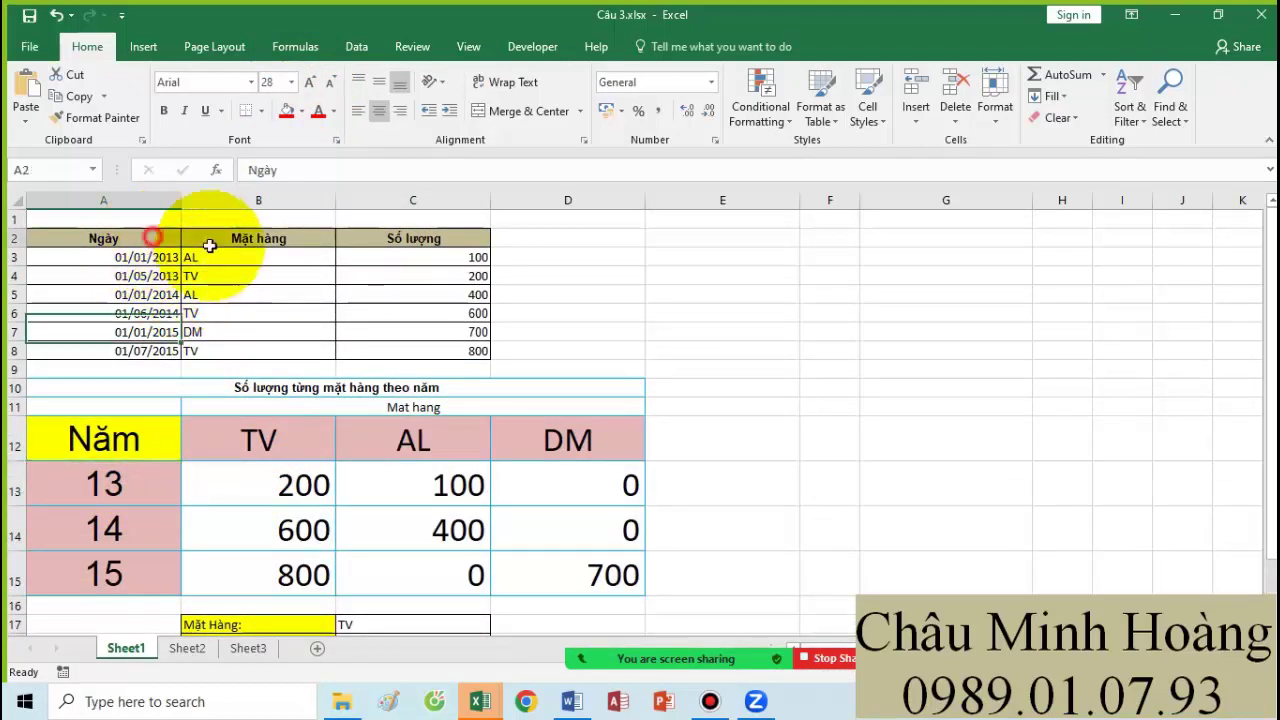
{"action": "left_click_drag", "start_coordinate": [170, 241], "coordinate": [439, 343]}
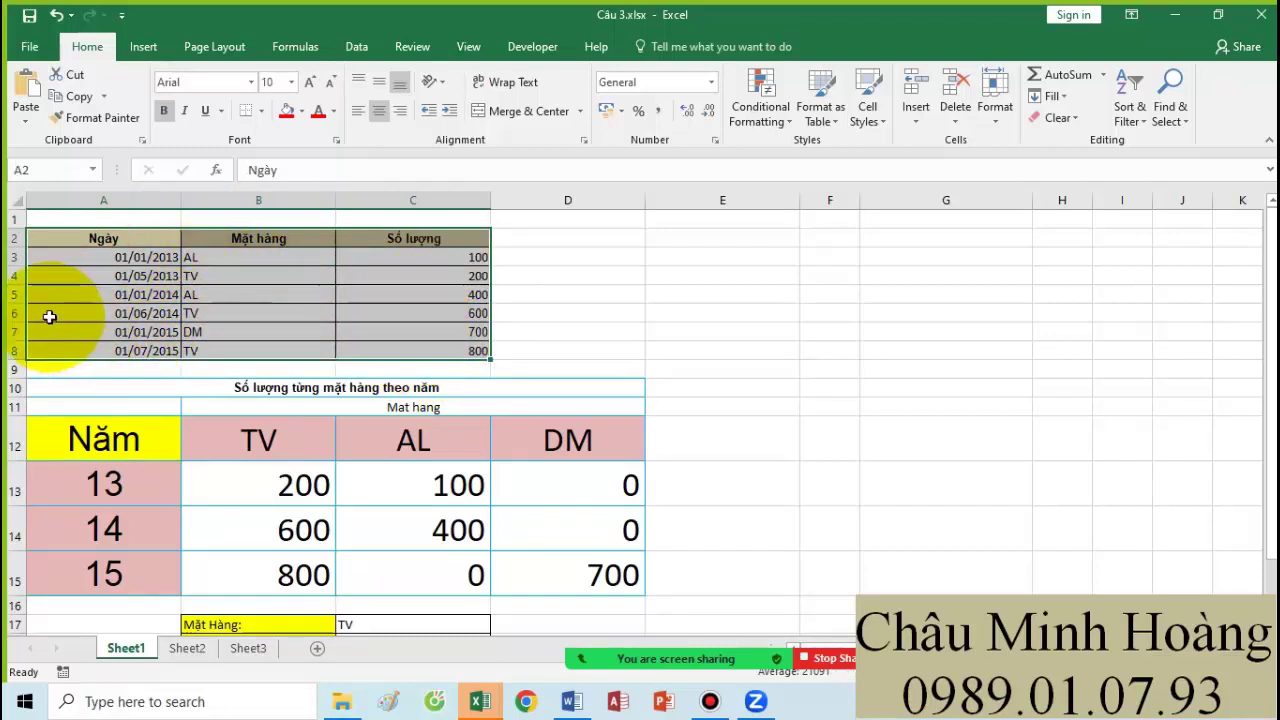
{"action": "scroll", "coordinate": [500, 460], "scroll_direction": "down", "scroll_amount": 2}
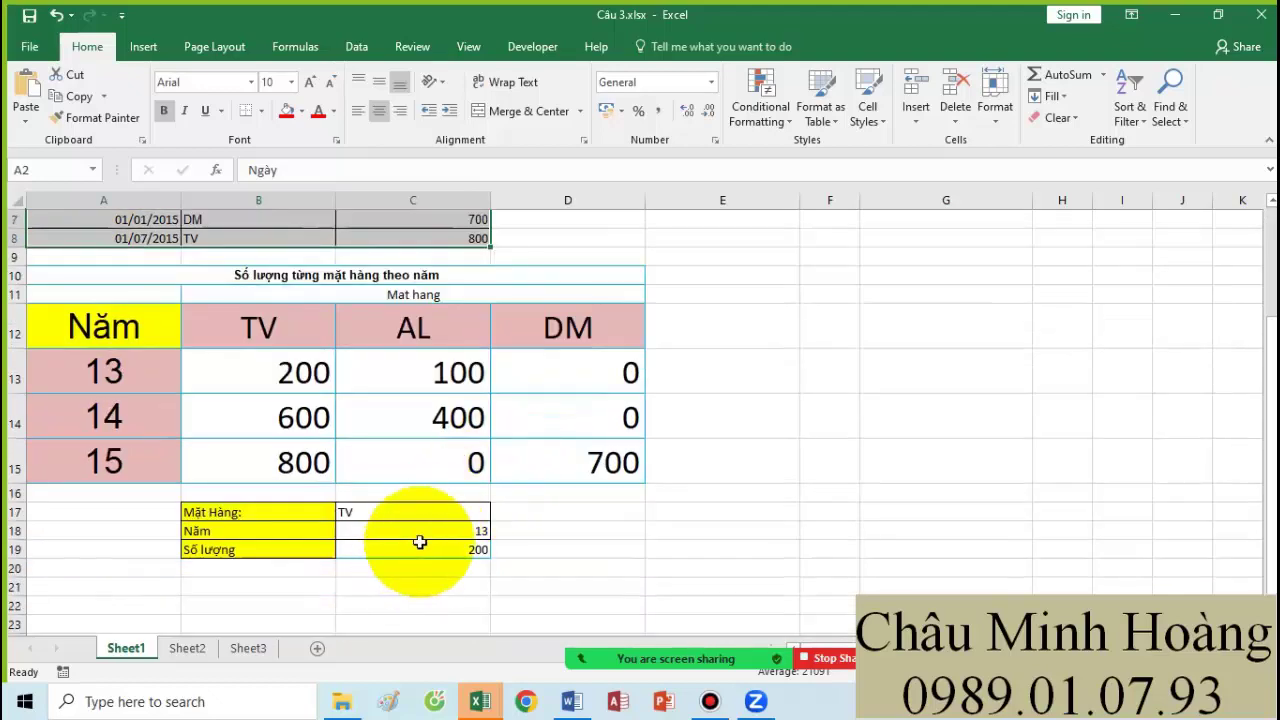
{"action": "left_click", "coordinate": [420, 548]}
{"action": "scroll", "coordinate": [428, 357], "scroll_direction": "up", "scroll_amount": 2}
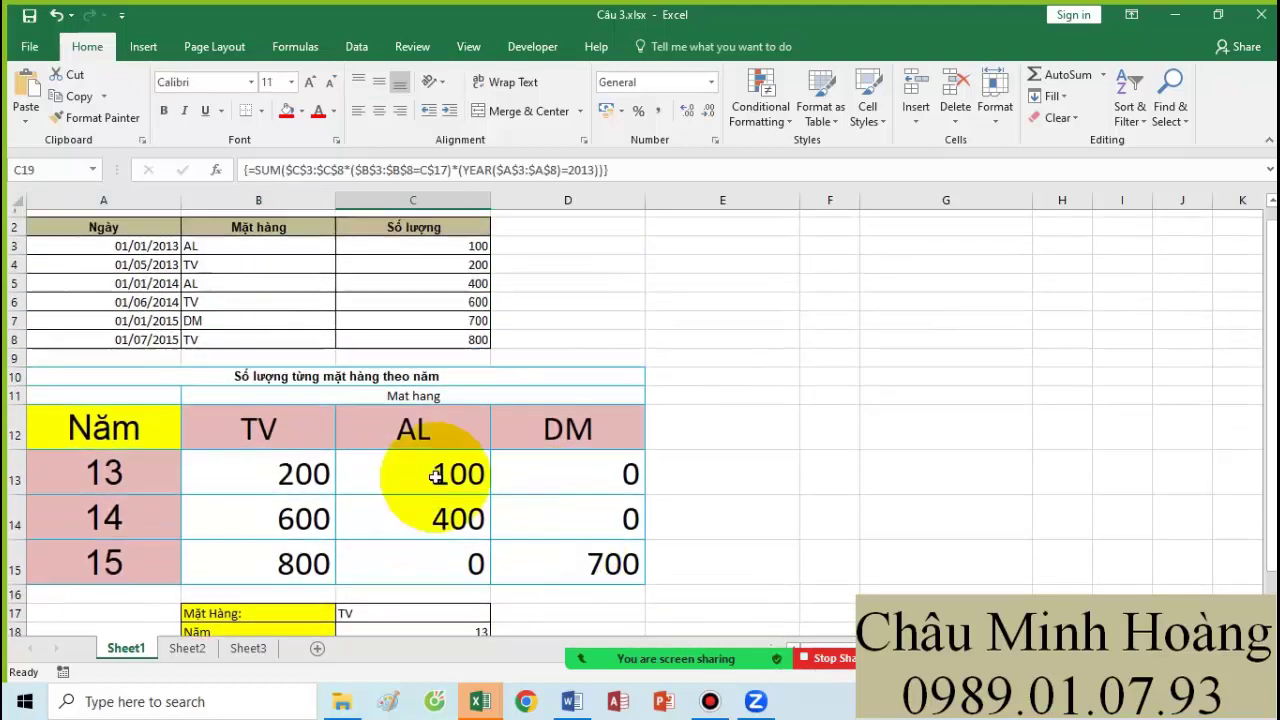
{"action": "left_click", "coordinate": [120, 445]}
{"action": "scroll", "coordinate": [300, 480], "scroll_direction": "down", "scroll_amount": 2}
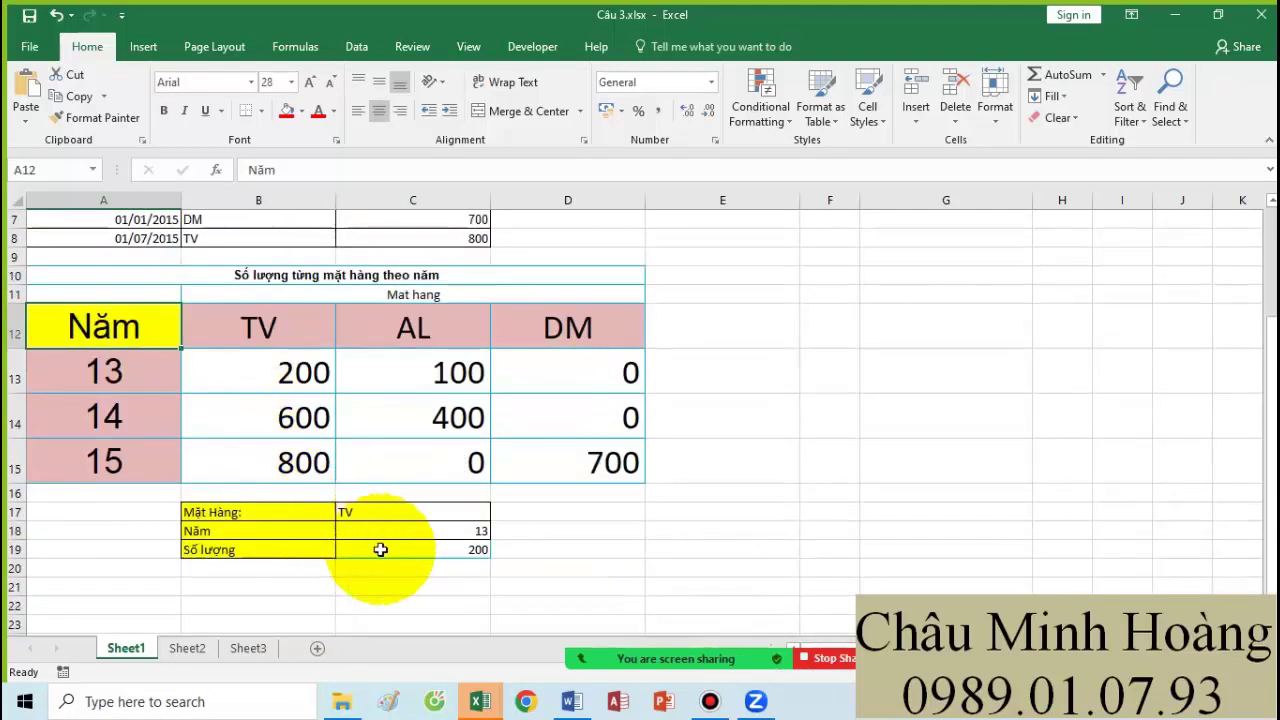
{"action": "left_click", "coordinate": [404, 548]}
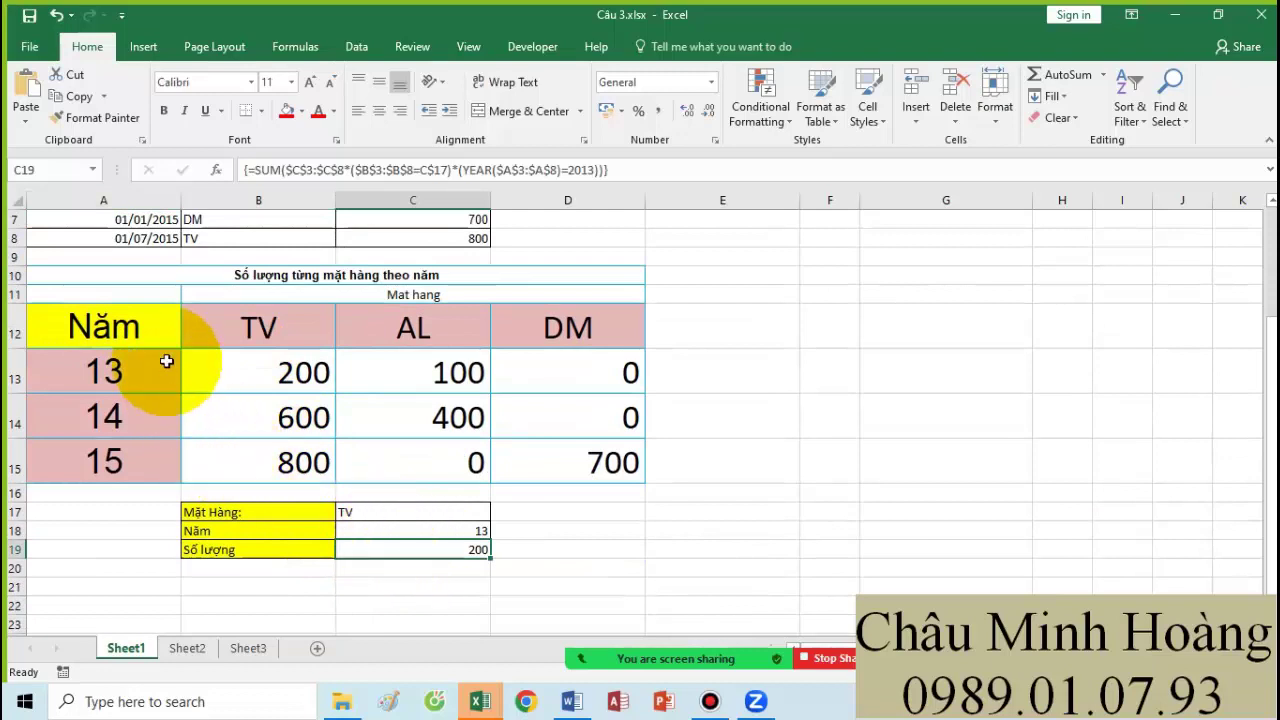
- Start a formula in A12 that sums the quantities where the item matches E12: =sum($C$3:$C$8*(($B$3:$B$8=$E$12)*(
{"action": "left_click", "coordinate": [133, 331]}
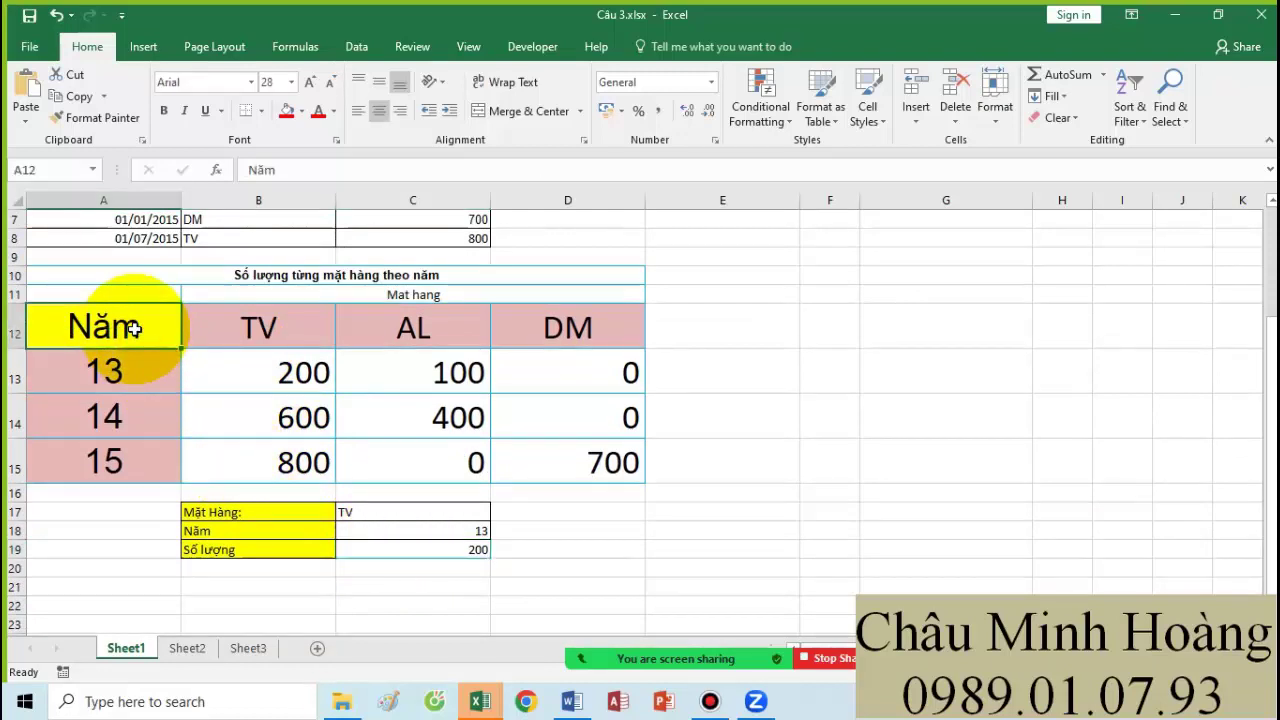
{"action": "type", "text": "=sum("}
{"action": "scroll", "coordinate": [200, 330], "scroll_direction": "up", "scroll_amount": 2}
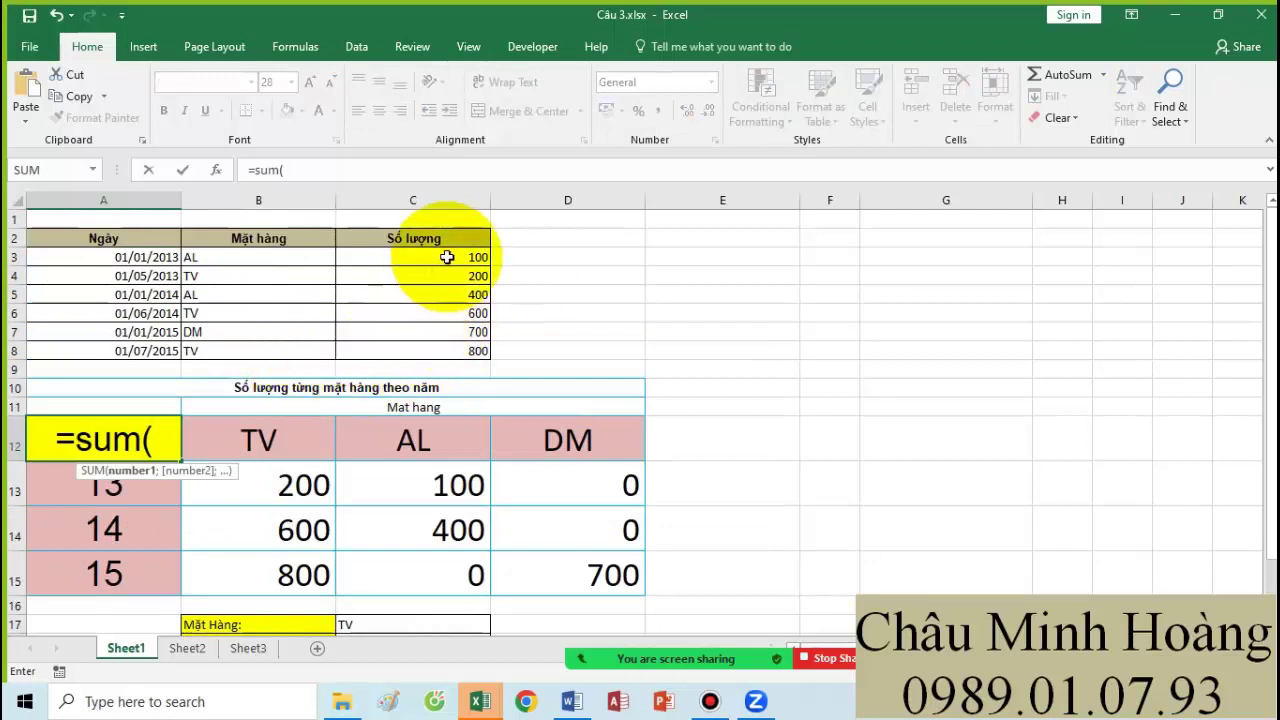
{"action": "left_click_drag", "start_coordinate": [440, 257], "coordinate": [437, 352]}
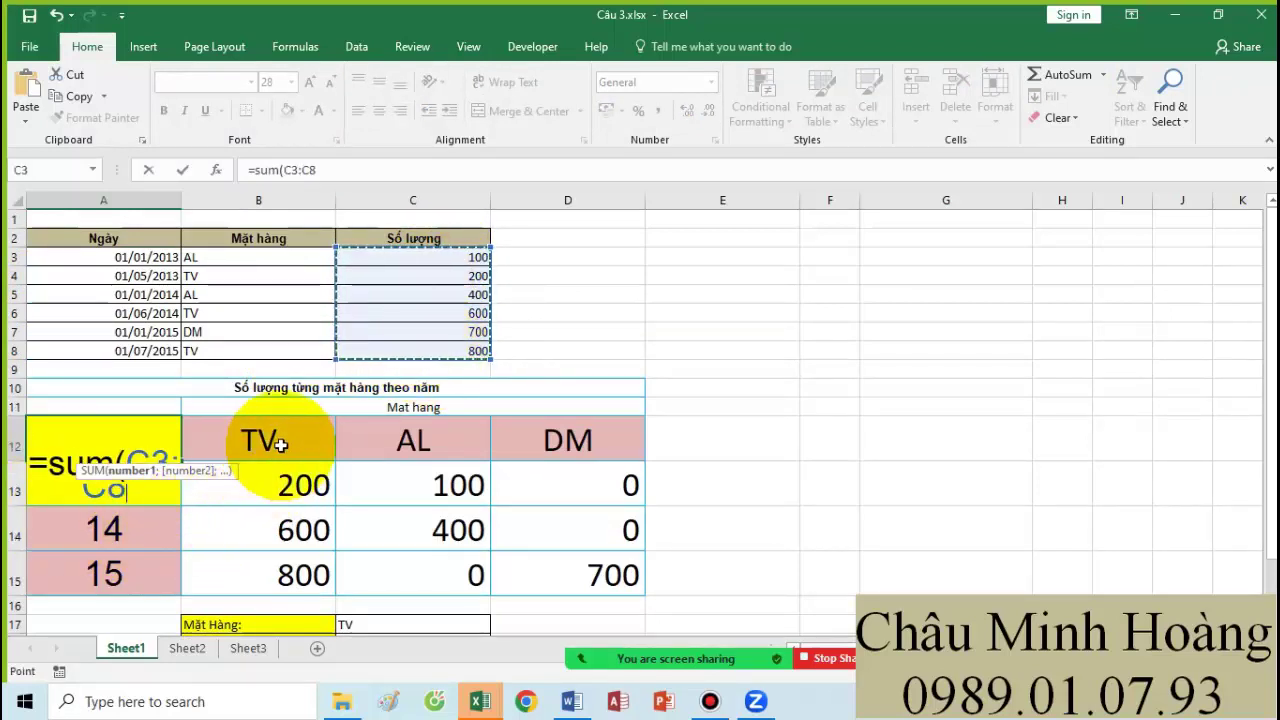
{"action": "key", "text": "F4"}
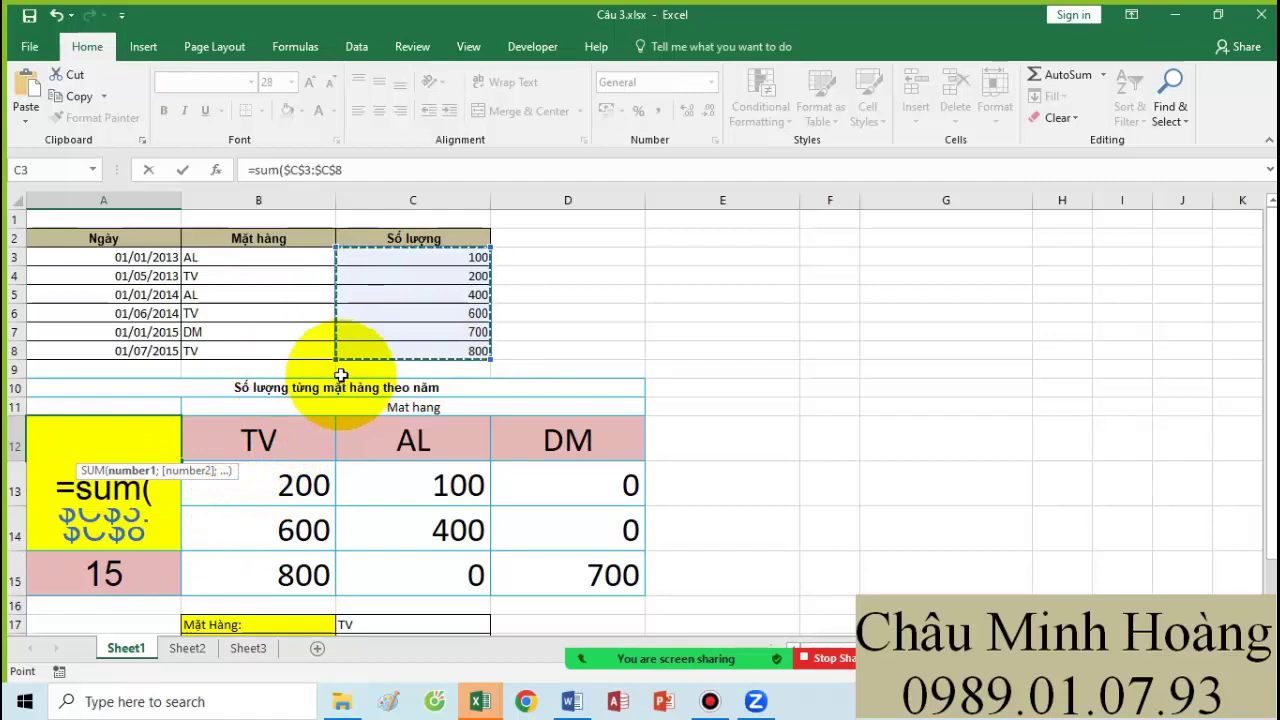
{"action": "type", "text": "*"}
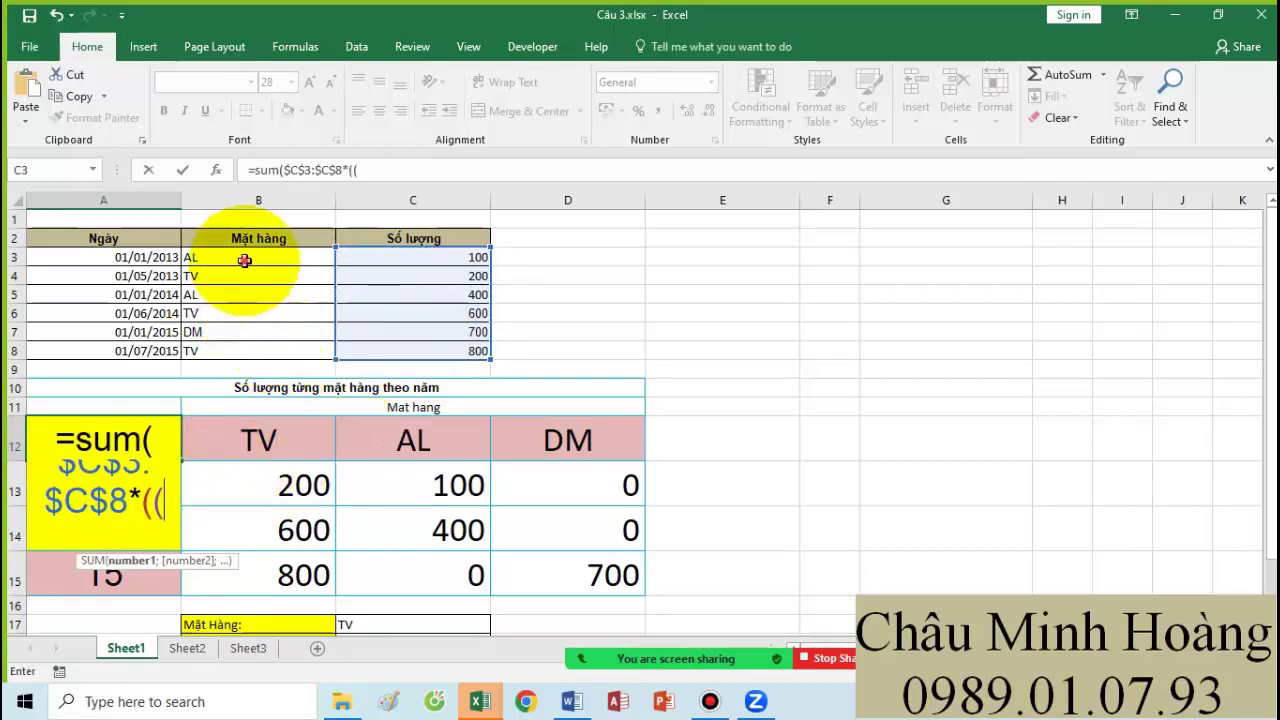
{"action": "left_click_drag", "start_coordinate": [244, 260], "coordinate": [240, 346]}
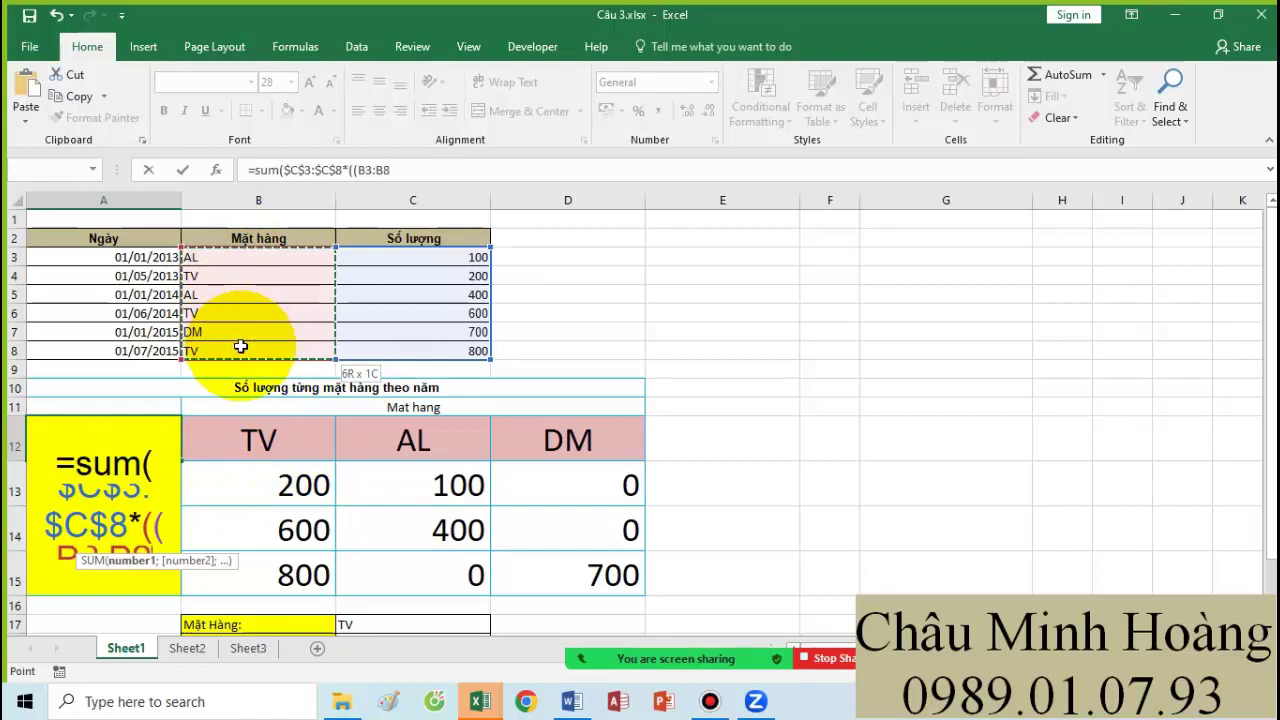
{"action": "key", "text": "F4"}
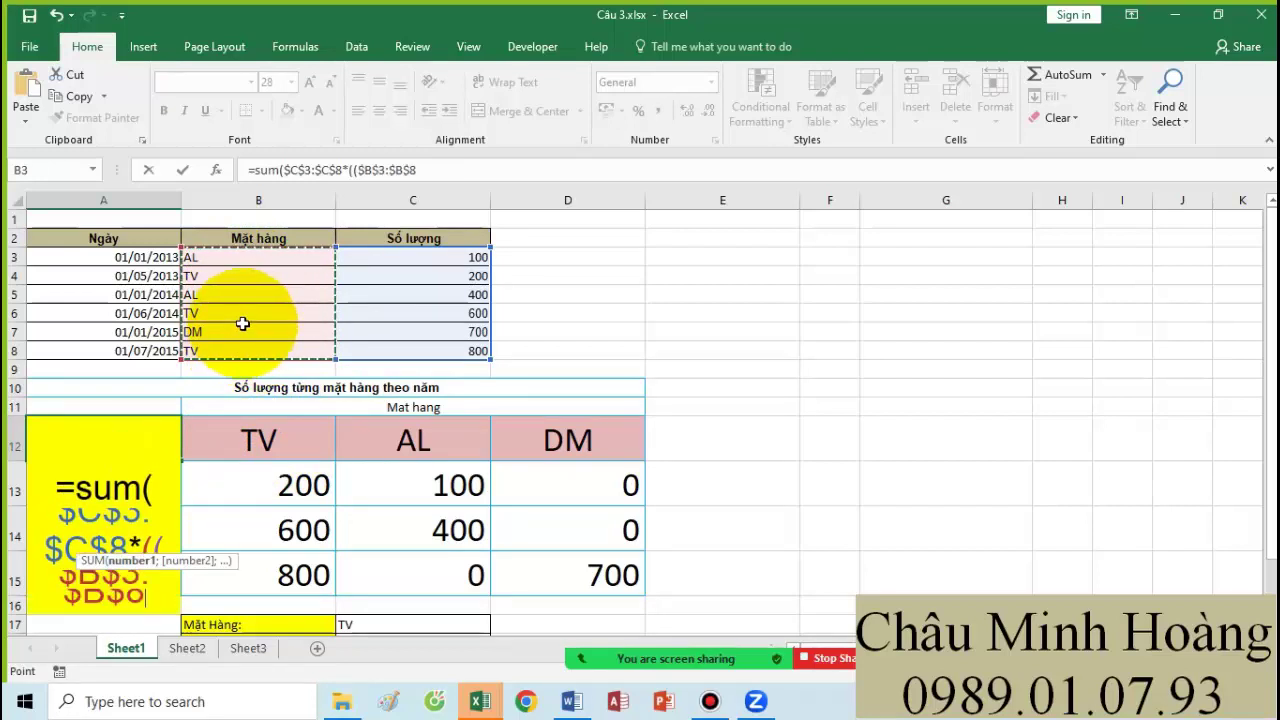
{"action": "type", "text": "="}
{"action": "left_click", "coordinate": [703, 423]}
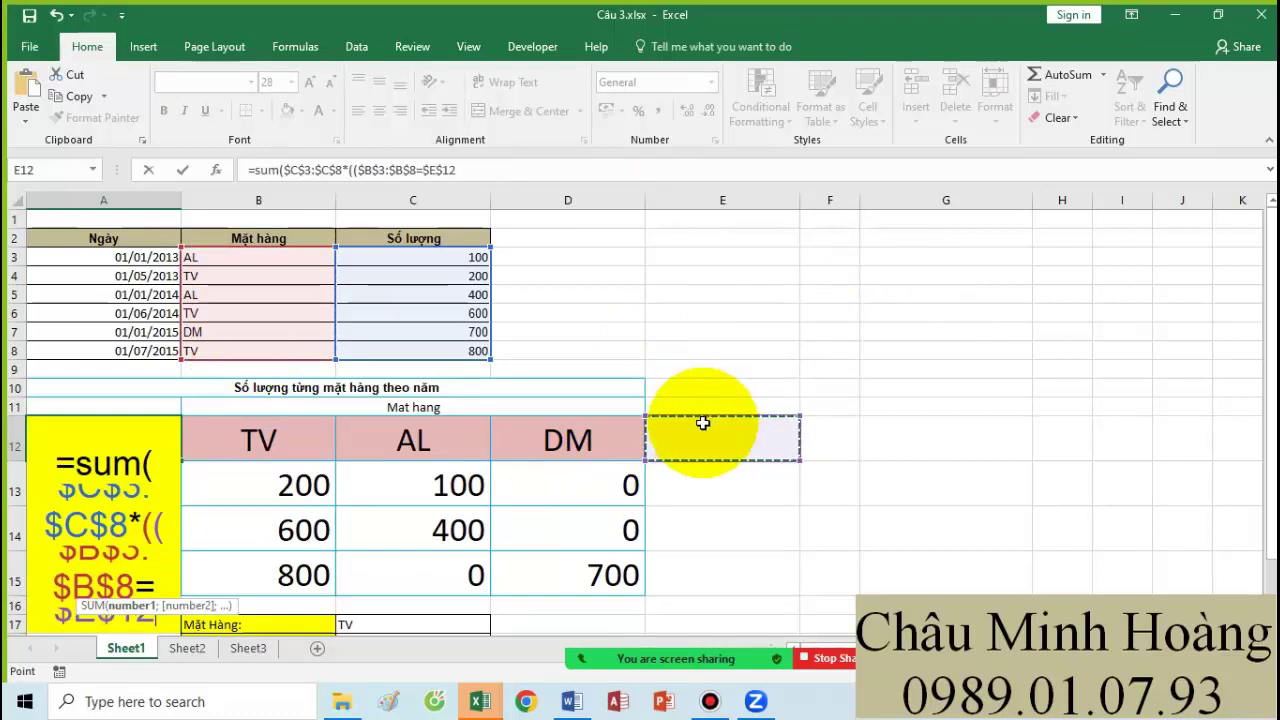
{"action": "type", "text": ")*("}
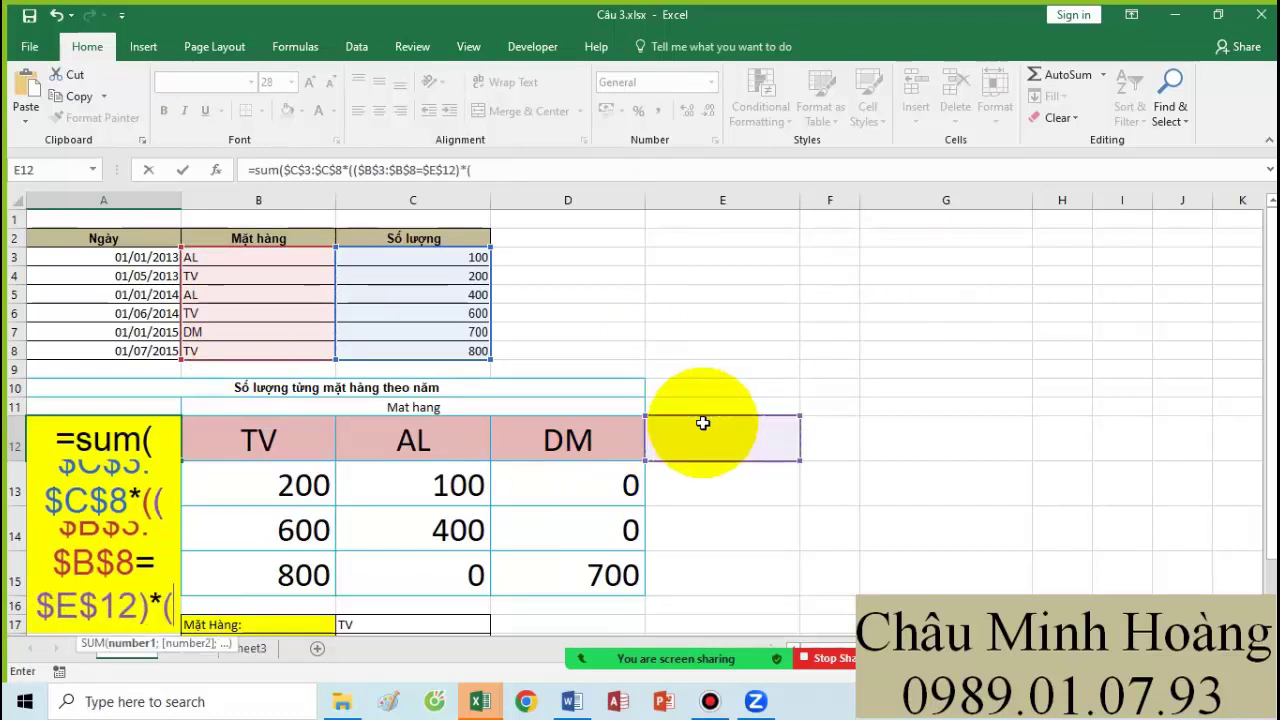
- Add YEAR($A$3:$A$8) as the start of the year condition in the A12 formula
{"action": "type", "text": "year"}
{"action": "key", "text": "Tab"}
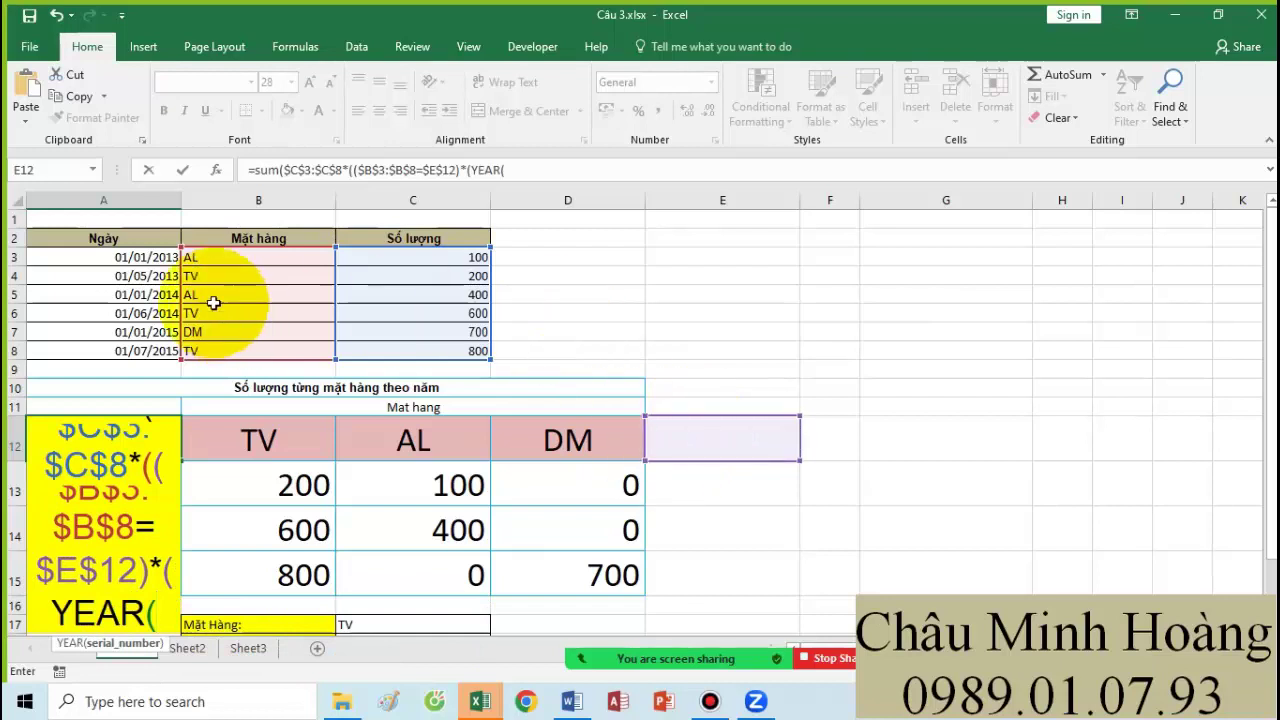
{"action": "left_click", "coordinate": [150, 257]}
{"action": "left_click_drag", "start_coordinate": [150, 257], "coordinate": [141, 346]}
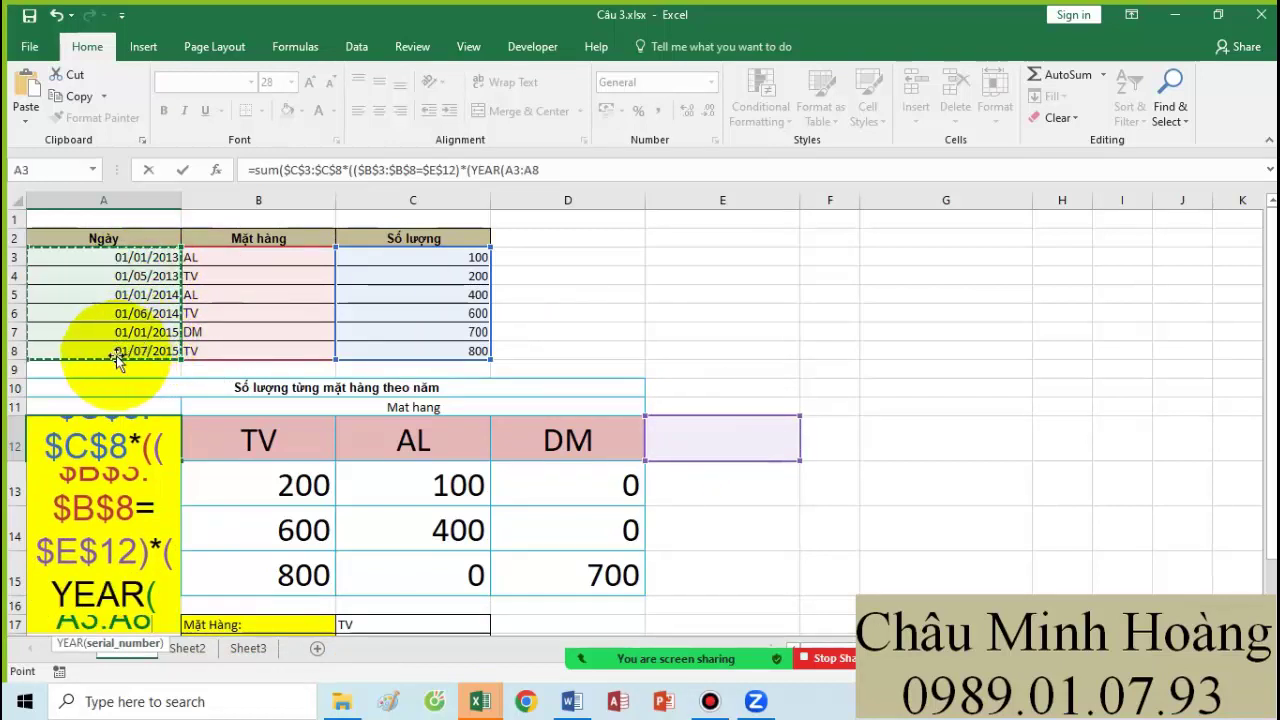
{"action": "key", "text": "F4"}
{"action": "type", "text": ")"}
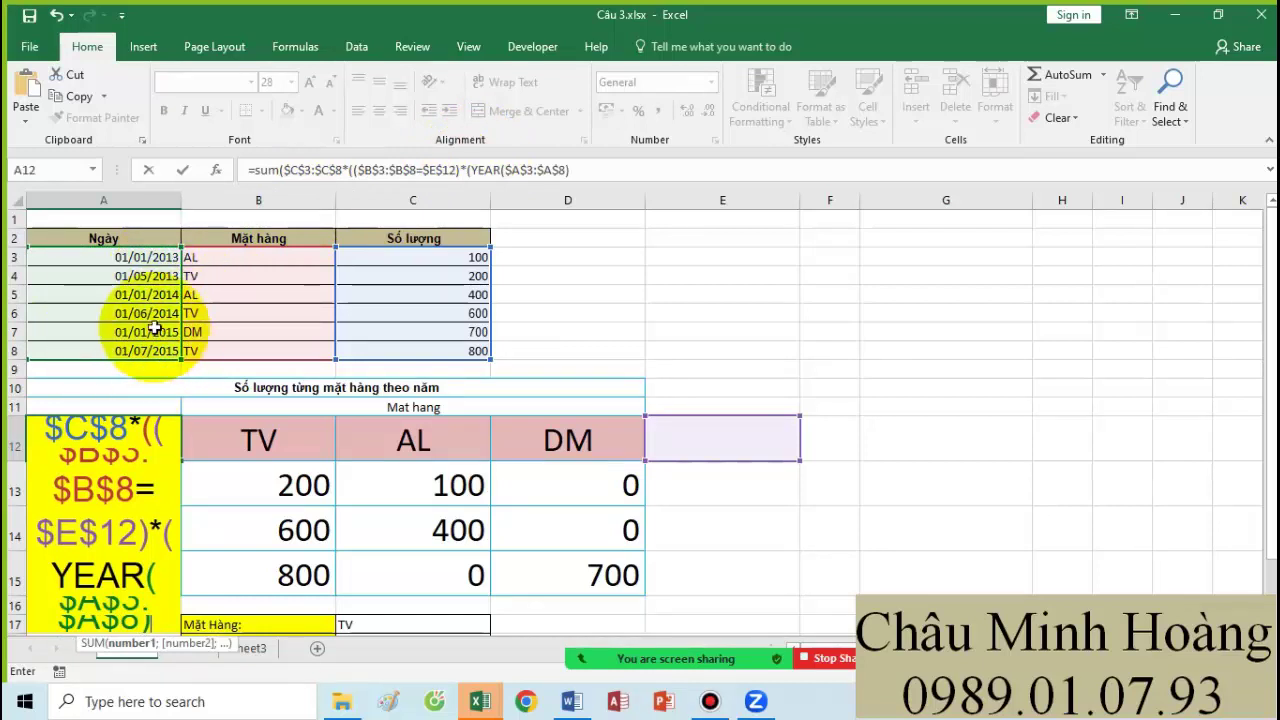
- Wrap the YEAR function in VALUE(RIGHT(…;2)) to take the year's last two digits, followed by an equals sign
{"action": "left_click", "coordinate": [472, 172]}
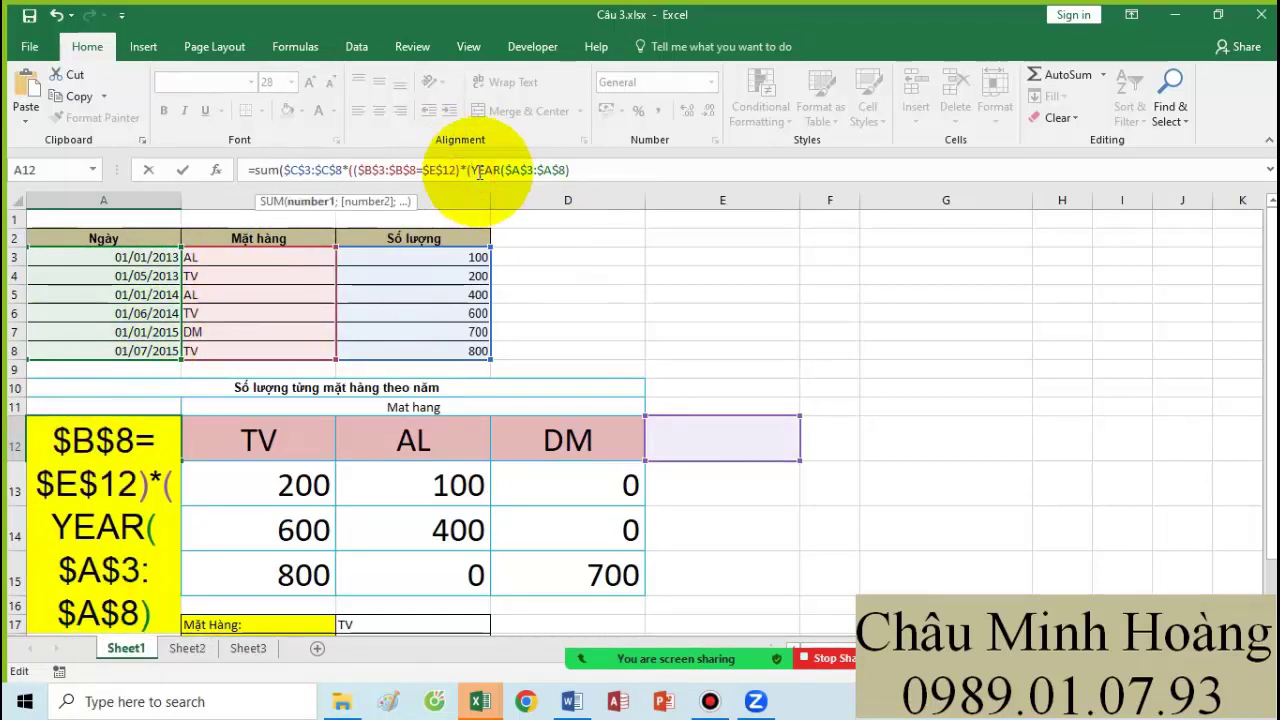
{"action": "type", "text": "RIGHT("}
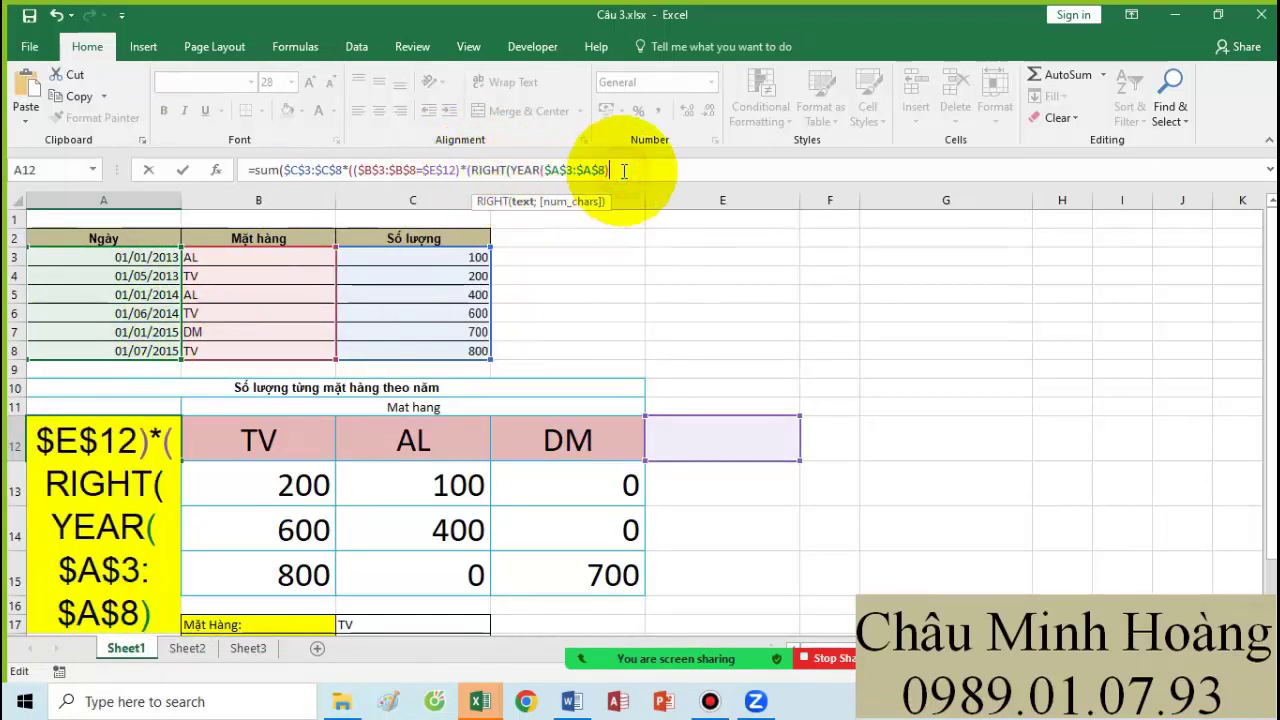
{"action": "type", "text": ")"}
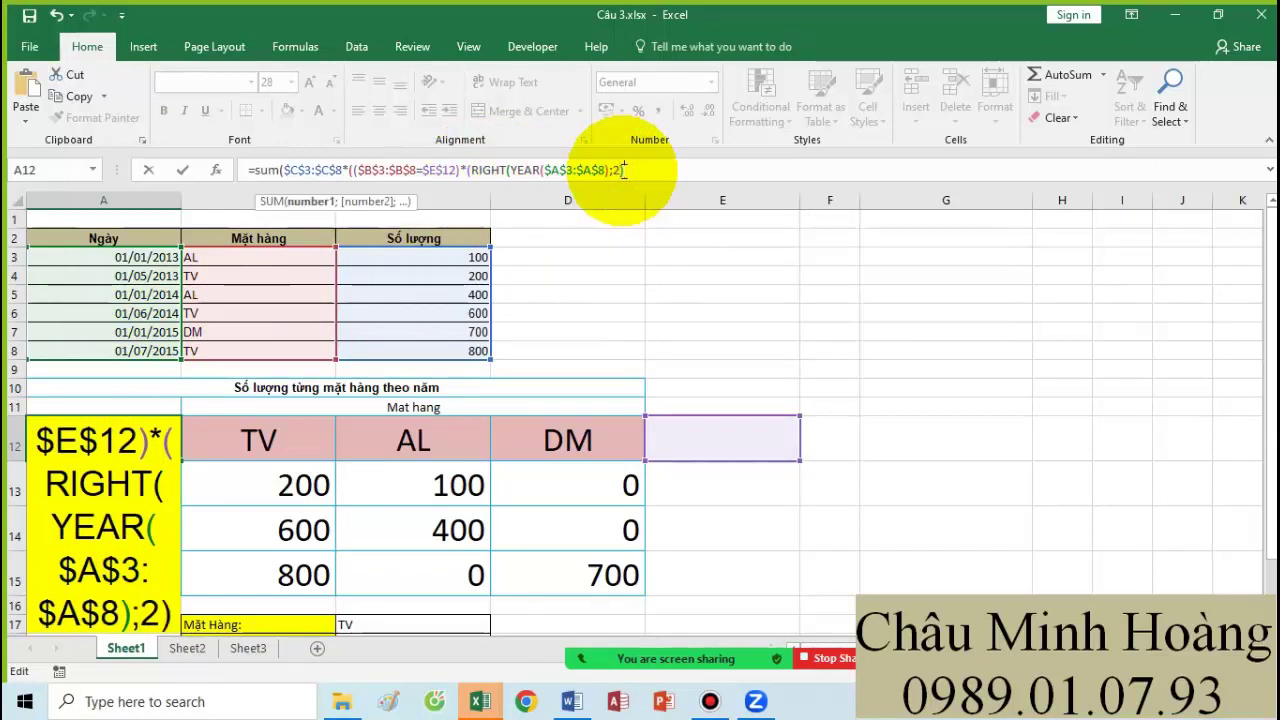
{"action": "left_click", "coordinate": [472, 170]}
{"action": "type", "text": "va"}
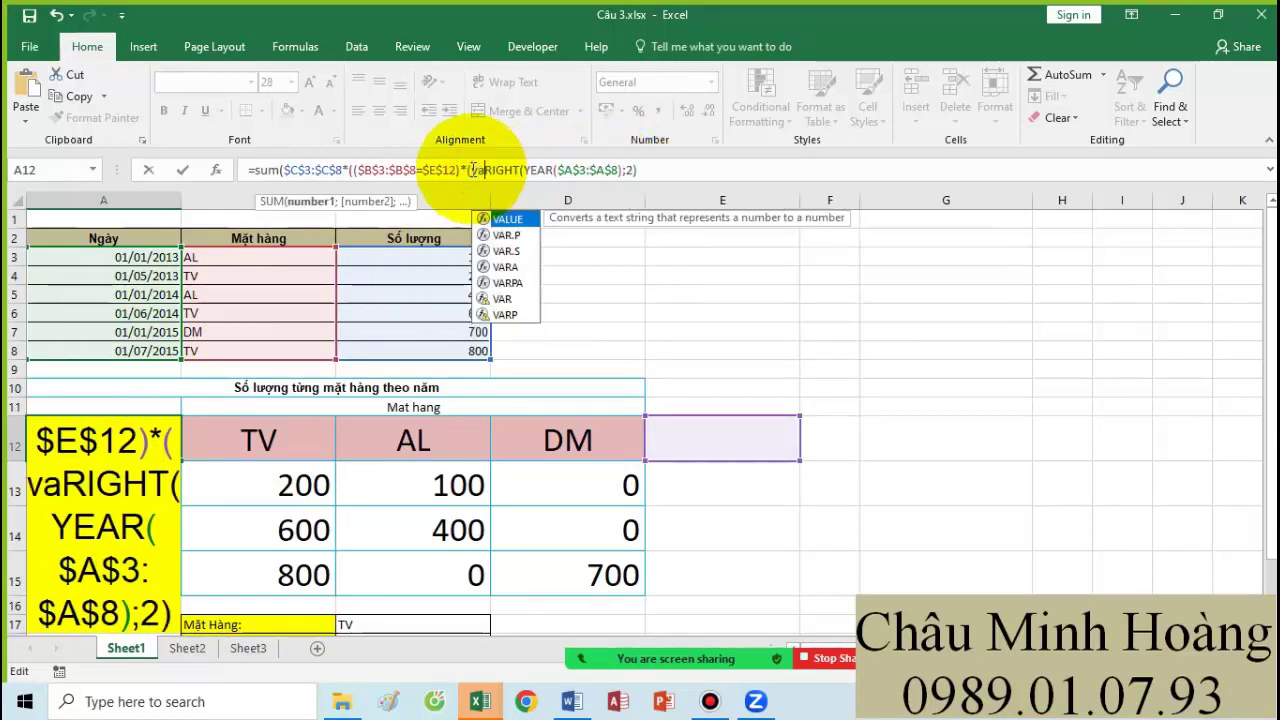
{"action": "key", "text": "Tab"}
{"action": "type", "text": ")="}
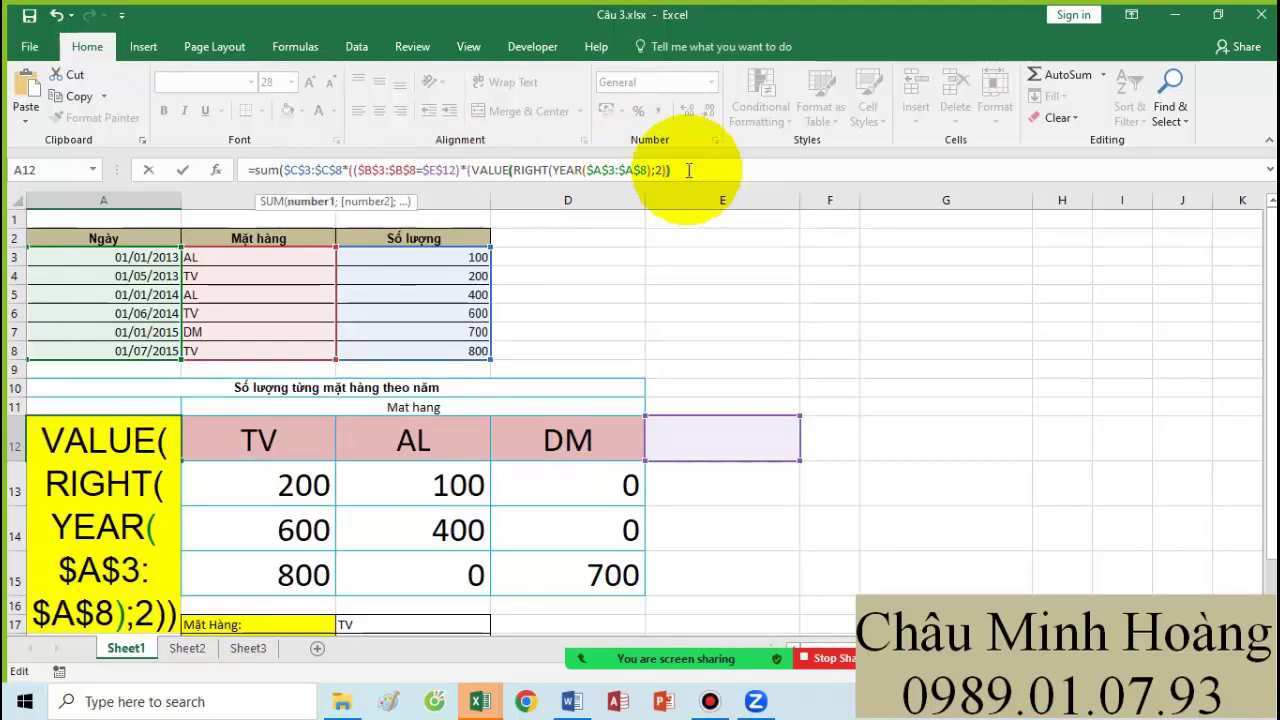
- Complete the year condition with A17, close the parentheses and enter the A12 formula as an array formula
{"action": "scroll", "coordinate": [128, 286], "scroll_direction": "down", "scroll_amount": 3}
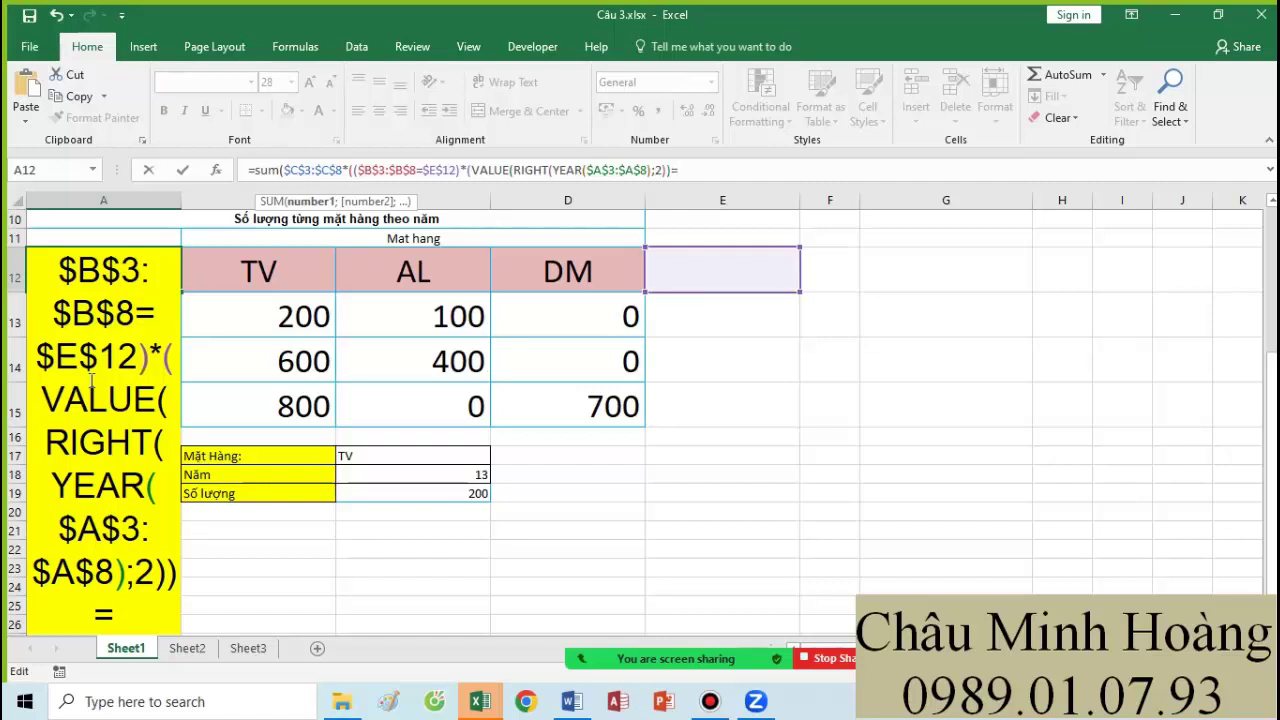
{"action": "type", "text": "A17"}
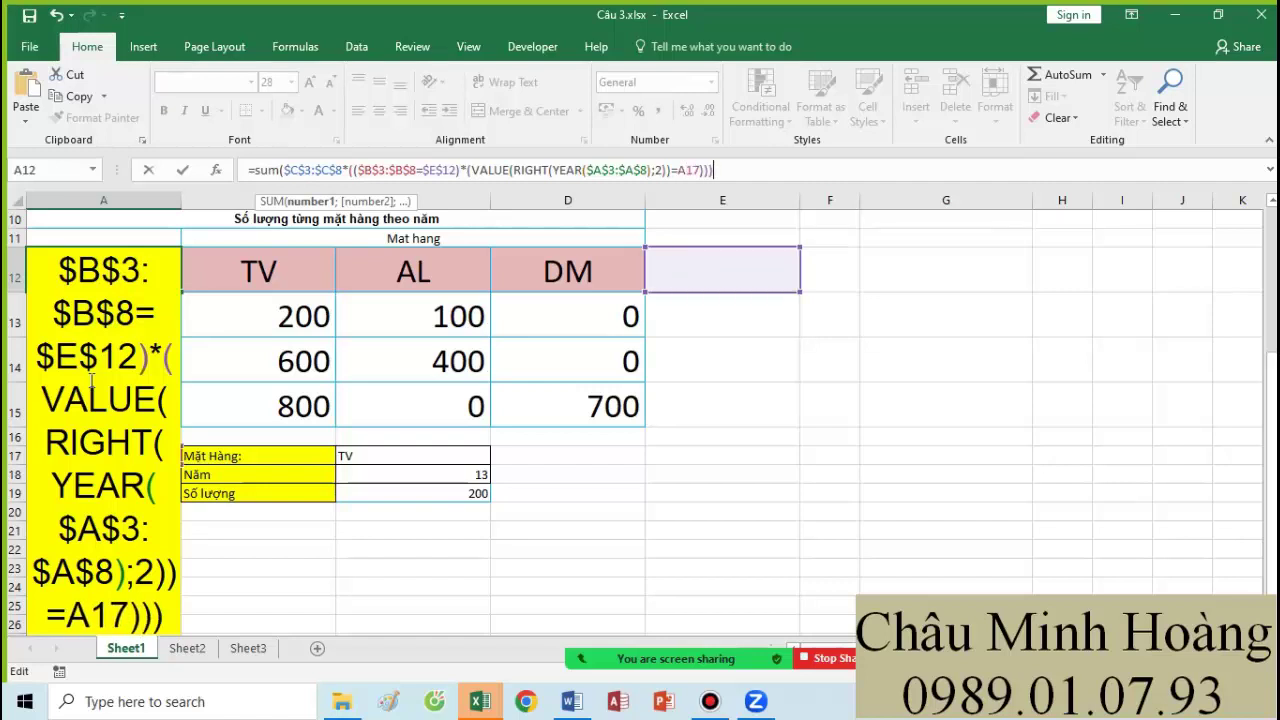
{"action": "key", "text": "ctrl+shift+Return"}
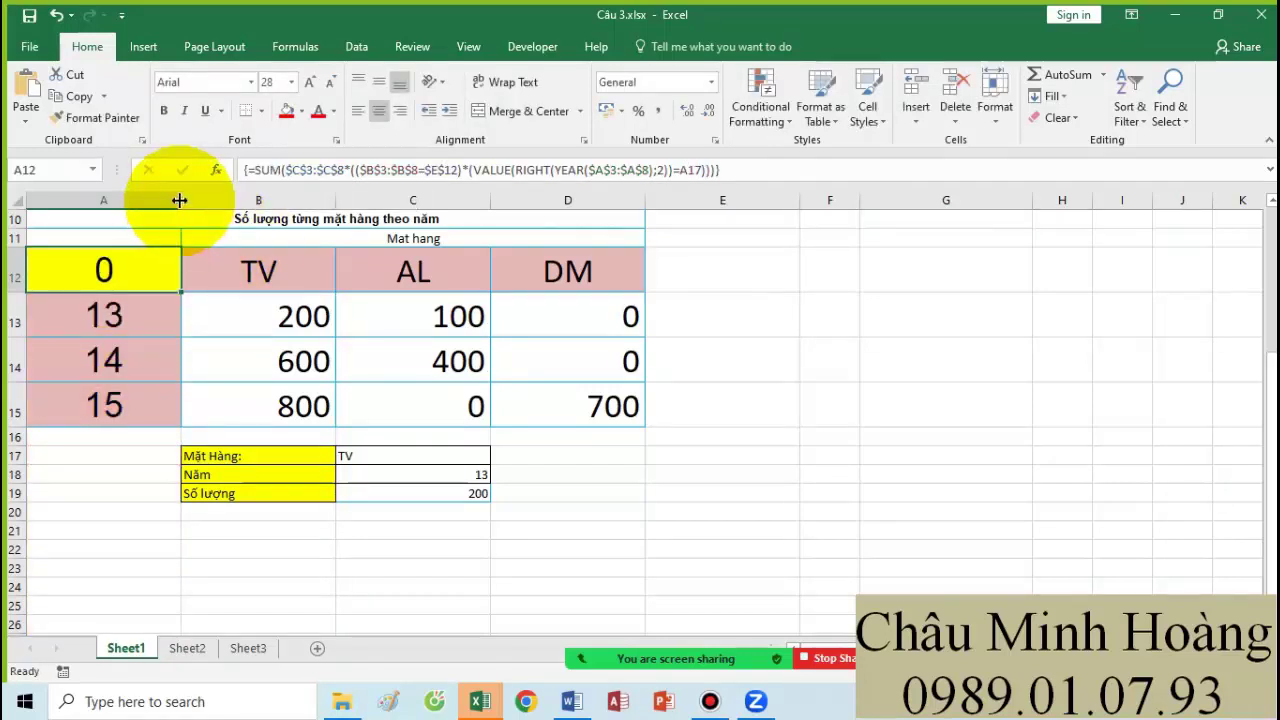
- Set the year reference in the A12 formula to the absolute cell $A$16
{"action": "left_click", "coordinate": [155, 436]}
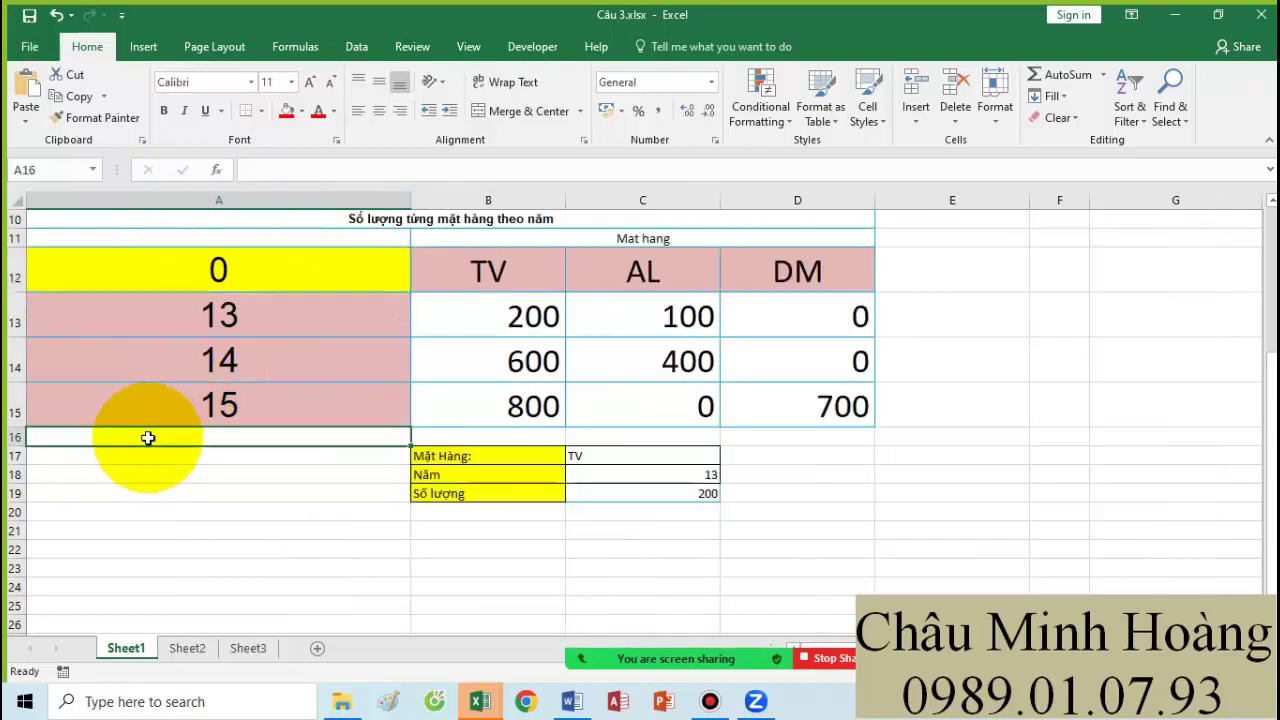
{"action": "double_click", "coordinate": [233, 278]}
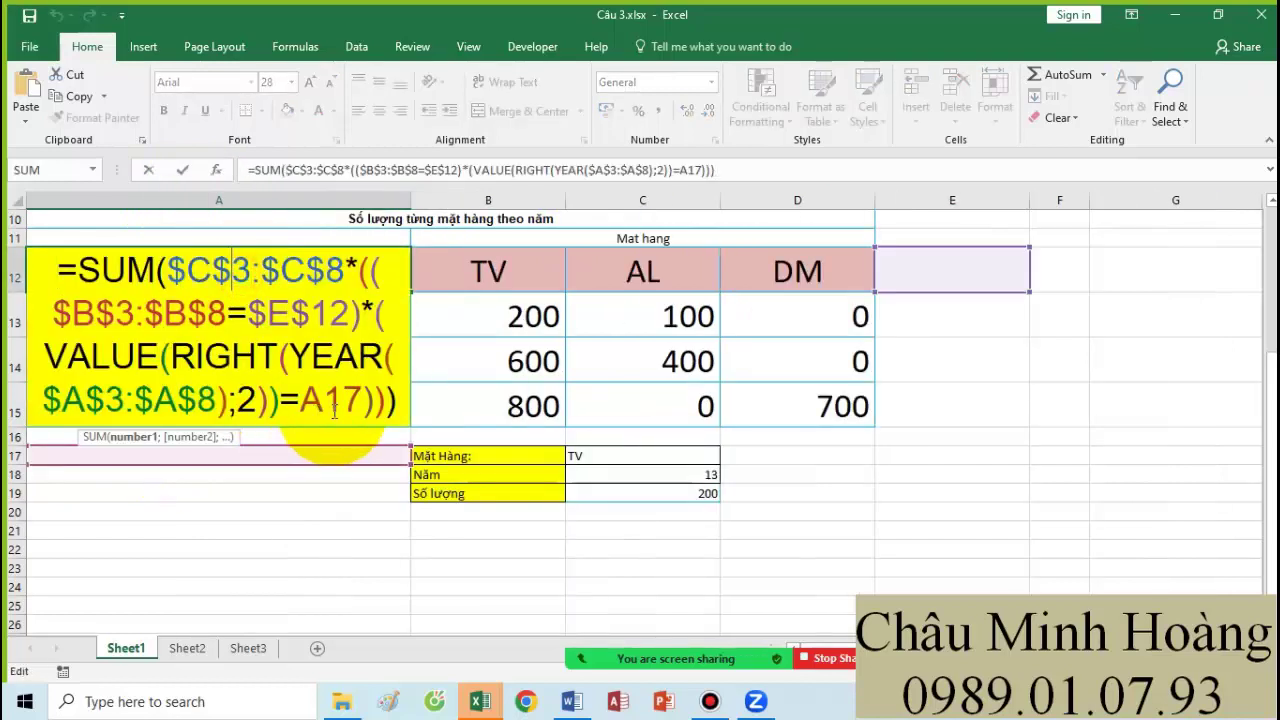
{"action": "type", "text": "6"}
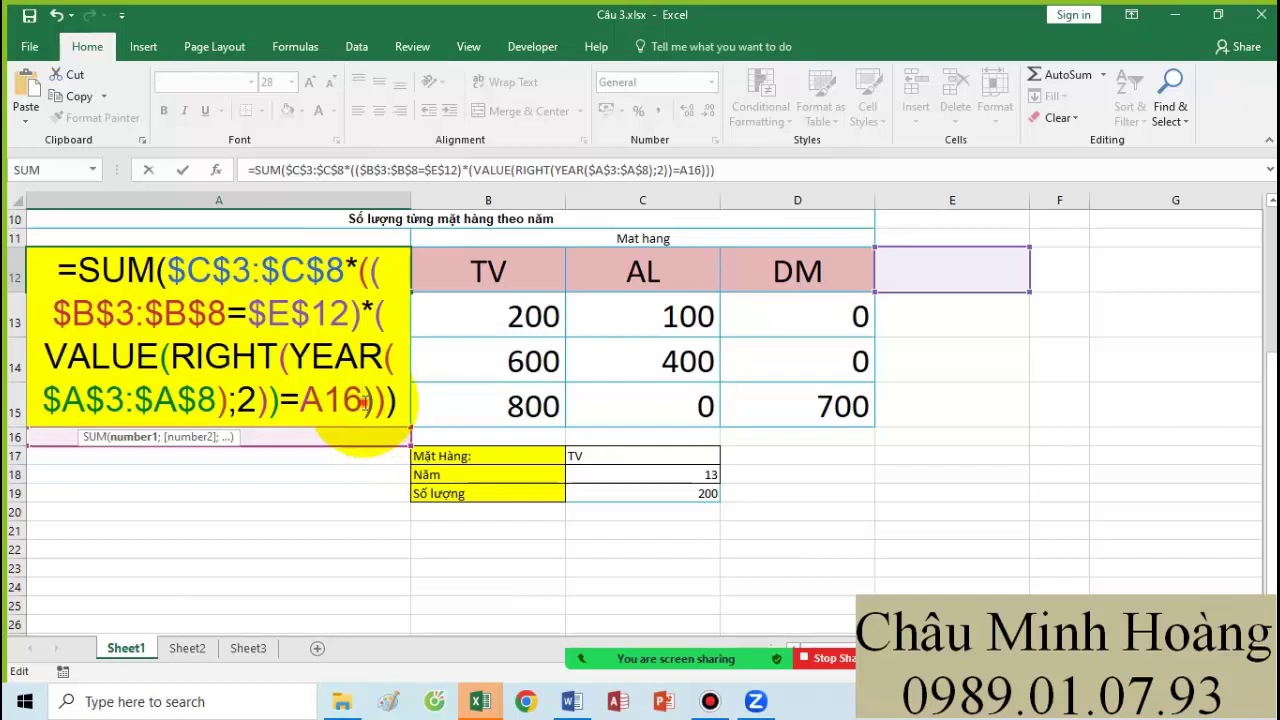
{"action": "key", "text": "F4"}
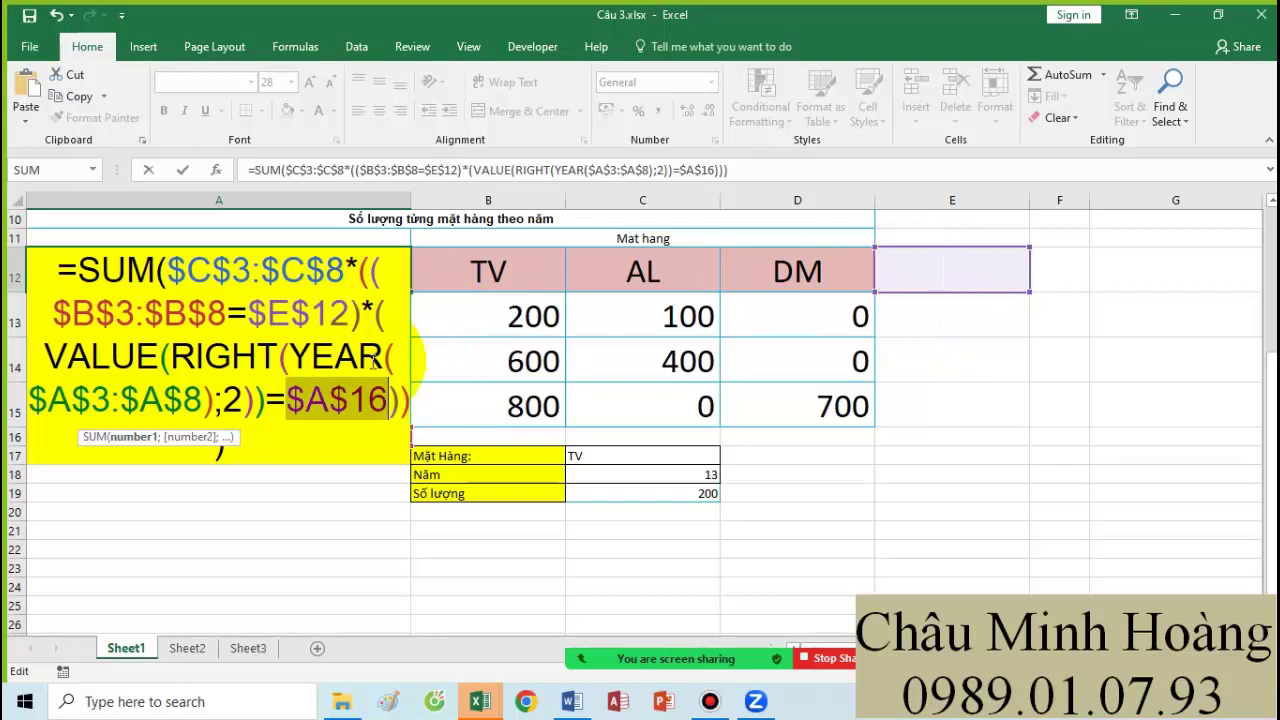
- Copy the A12 formula text without its equals sign and enter the formula in the cell as an array formula
{"action": "left_click_drag", "start_coordinate": [283, 436], "coordinate": [88, 252]}
{"action": "key", "text": "ctrl+c"}
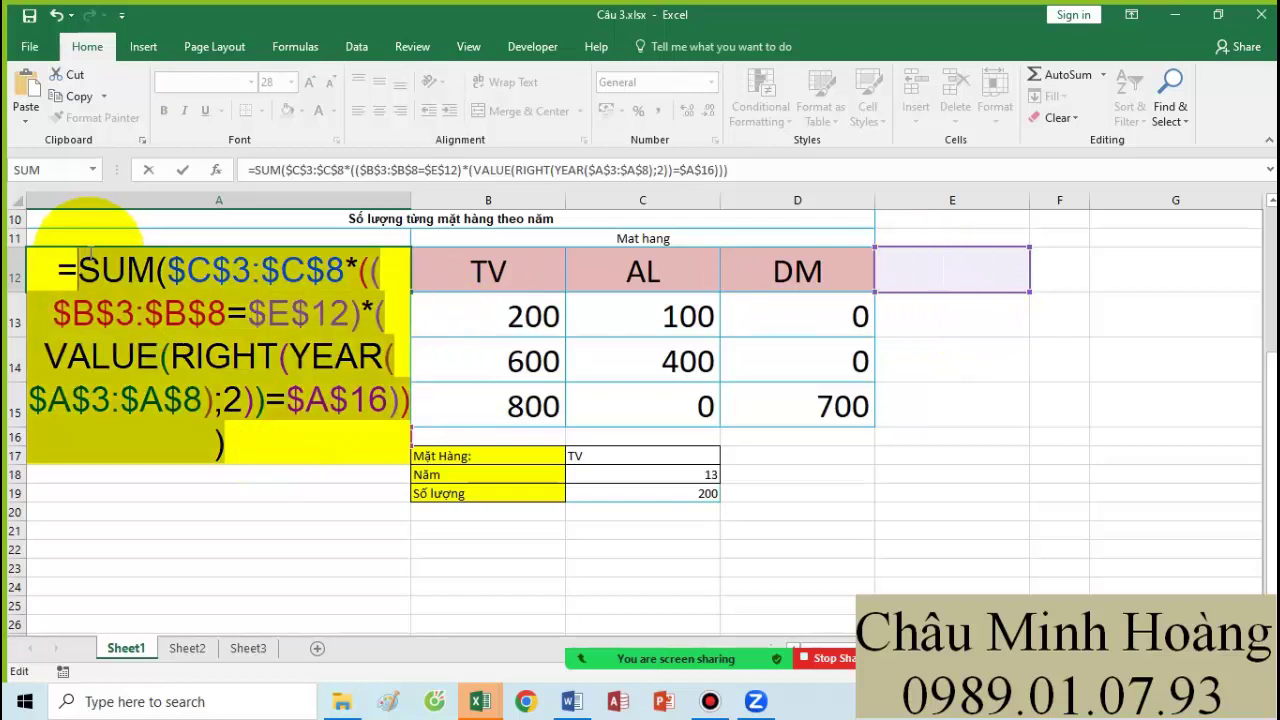
{"action": "key", "text": "ctrl+shift+Return"}
- Create a what-if data table on A12:D15 with row input cell $E$12 and column input cell $A$16
{"action": "left_click_drag", "start_coordinate": [194, 272], "coordinate": [806, 398]}
{"action": "left_click", "coordinate": [356, 46]}
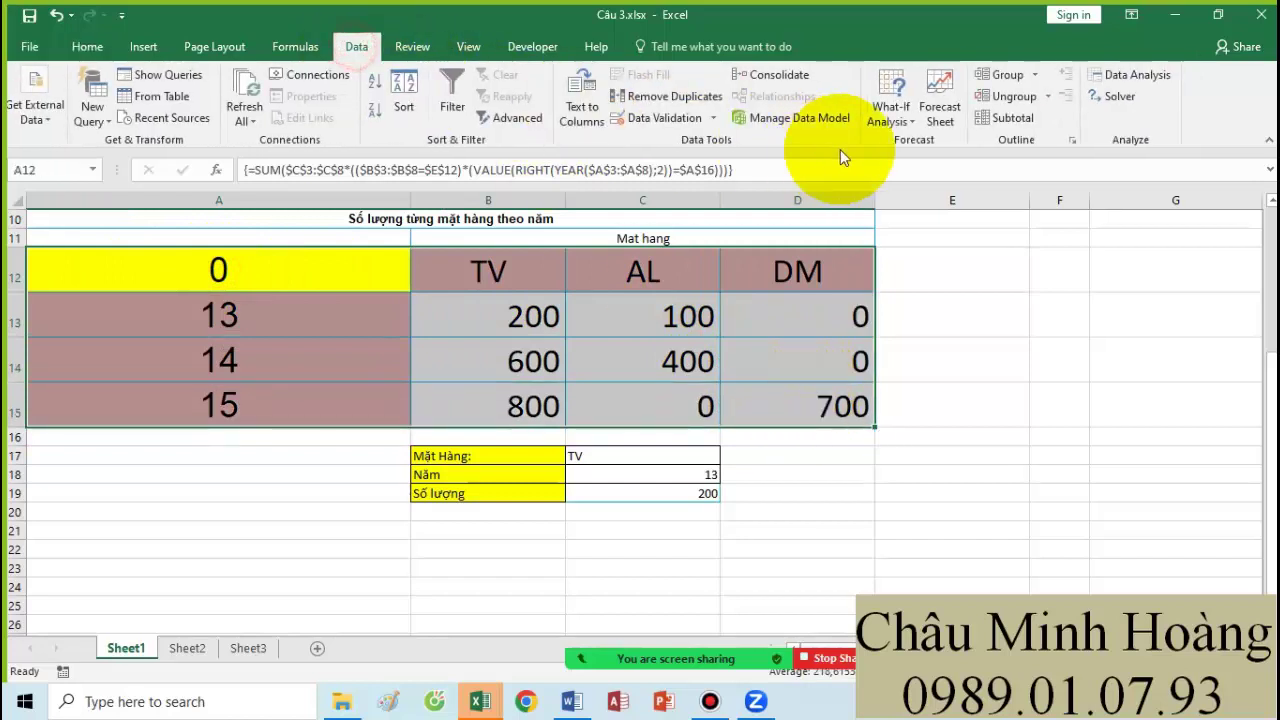
{"action": "left_click", "coordinate": [893, 107]}
{"action": "left_click", "coordinate": [925, 188]}
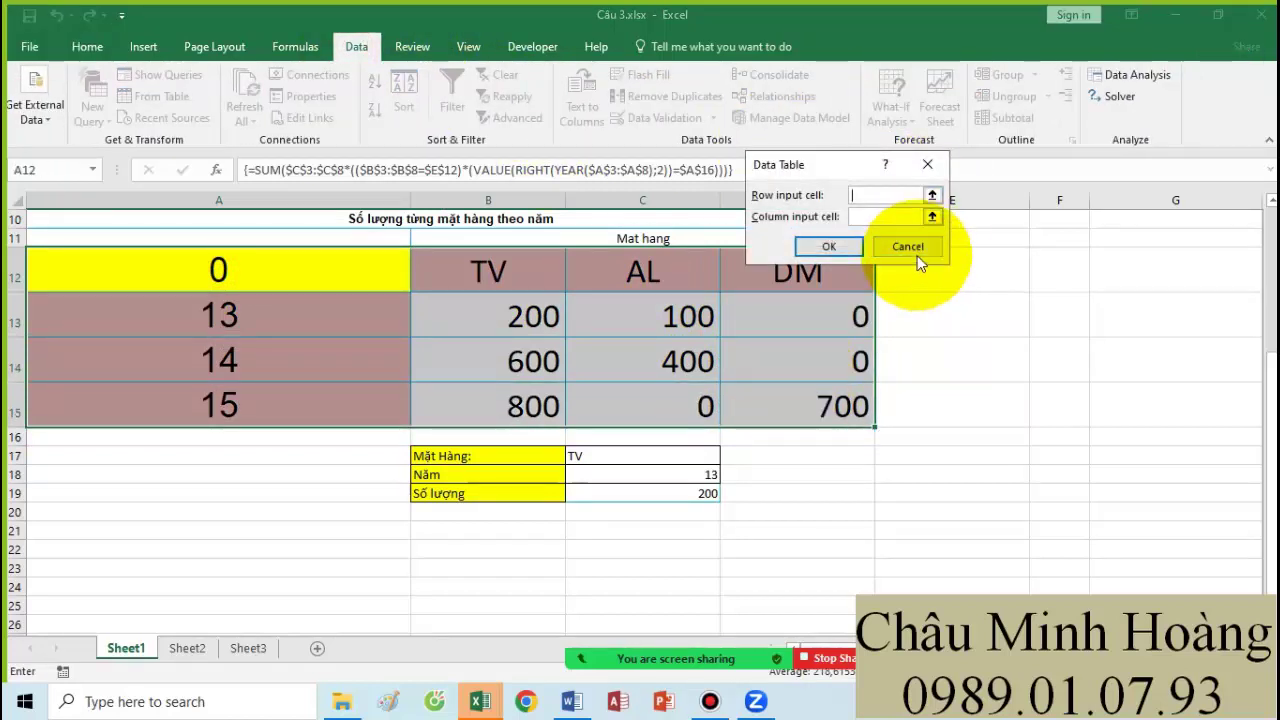
{"action": "left_click", "coordinate": [912, 276]}
{"action": "left_click", "coordinate": [869, 220]}
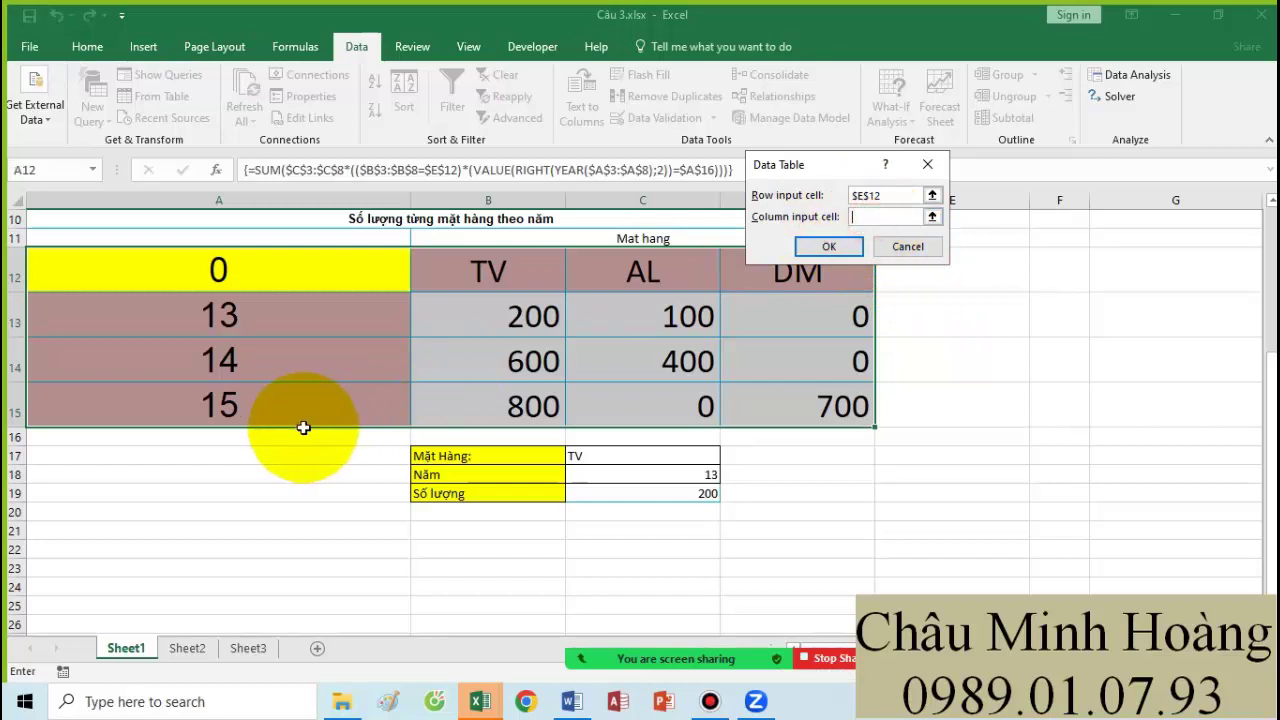
{"action": "left_click", "coordinate": [829, 246]}
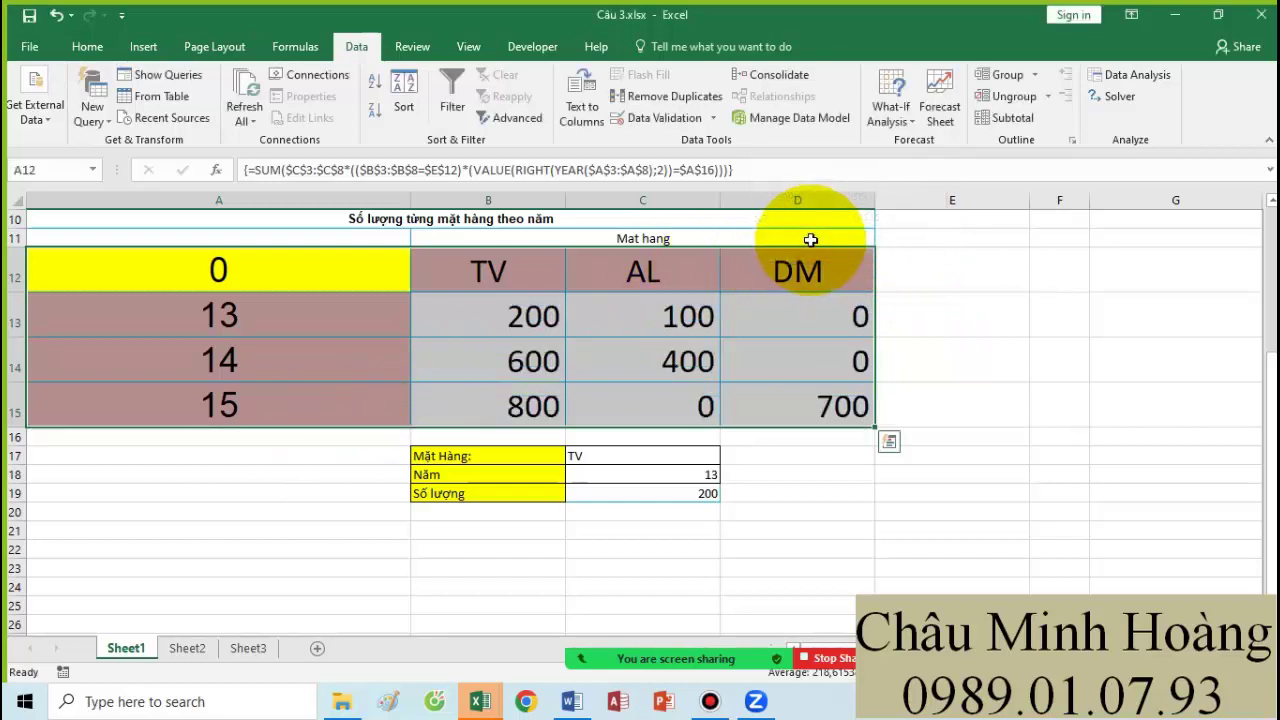
- Inspect the data-table formula in cell B13
{"action": "left_click", "coordinate": [520, 300]}
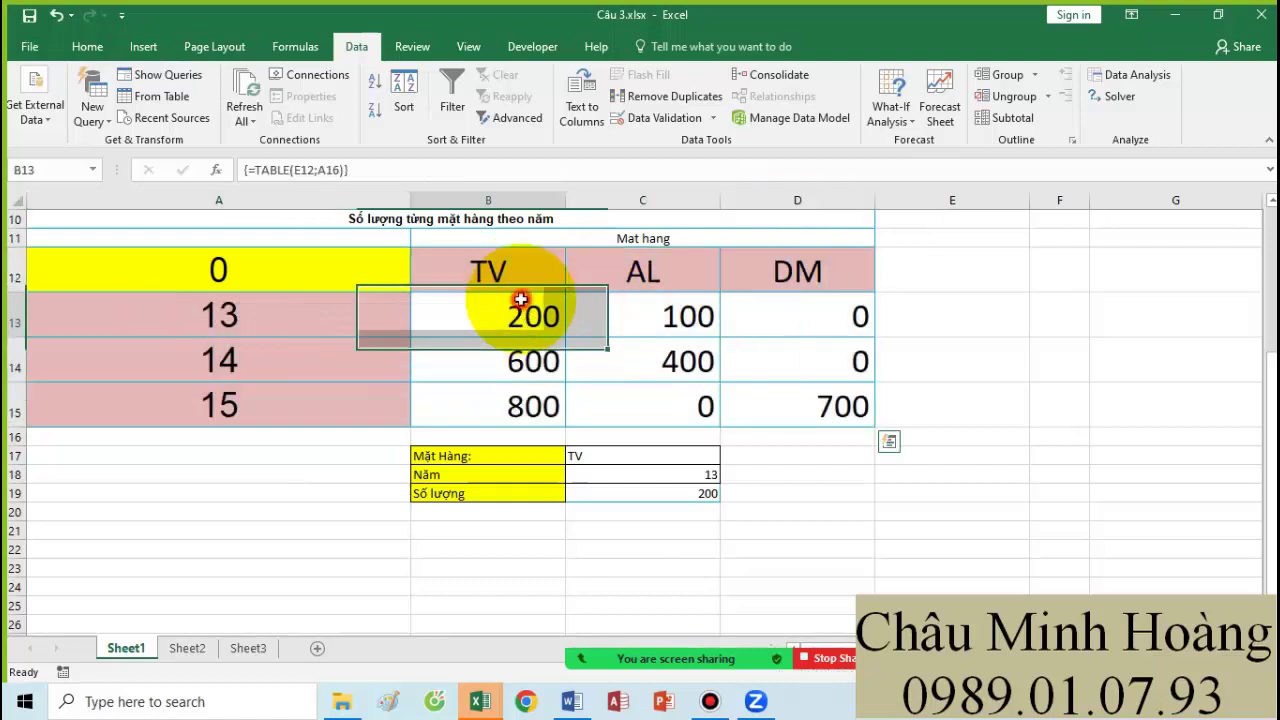
{"action": "double_click", "coordinate": [520, 300]}
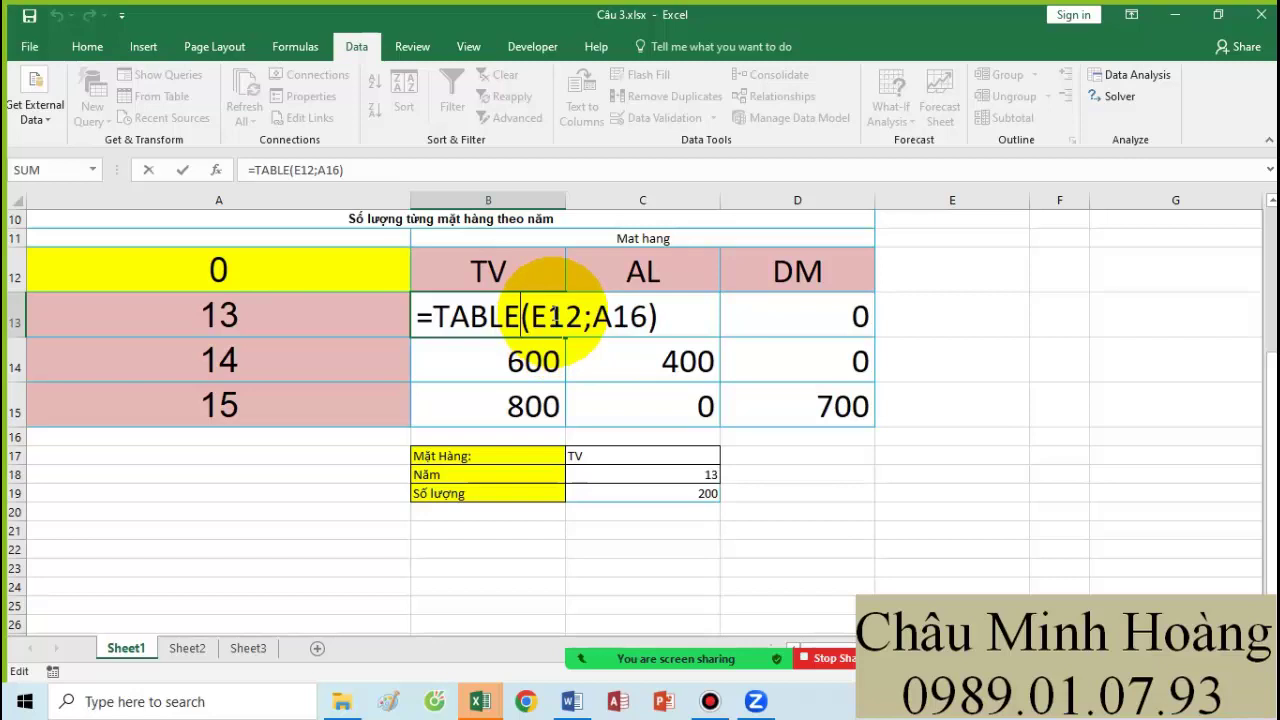
{"action": "key", "text": "ctrl+shift+Return"}
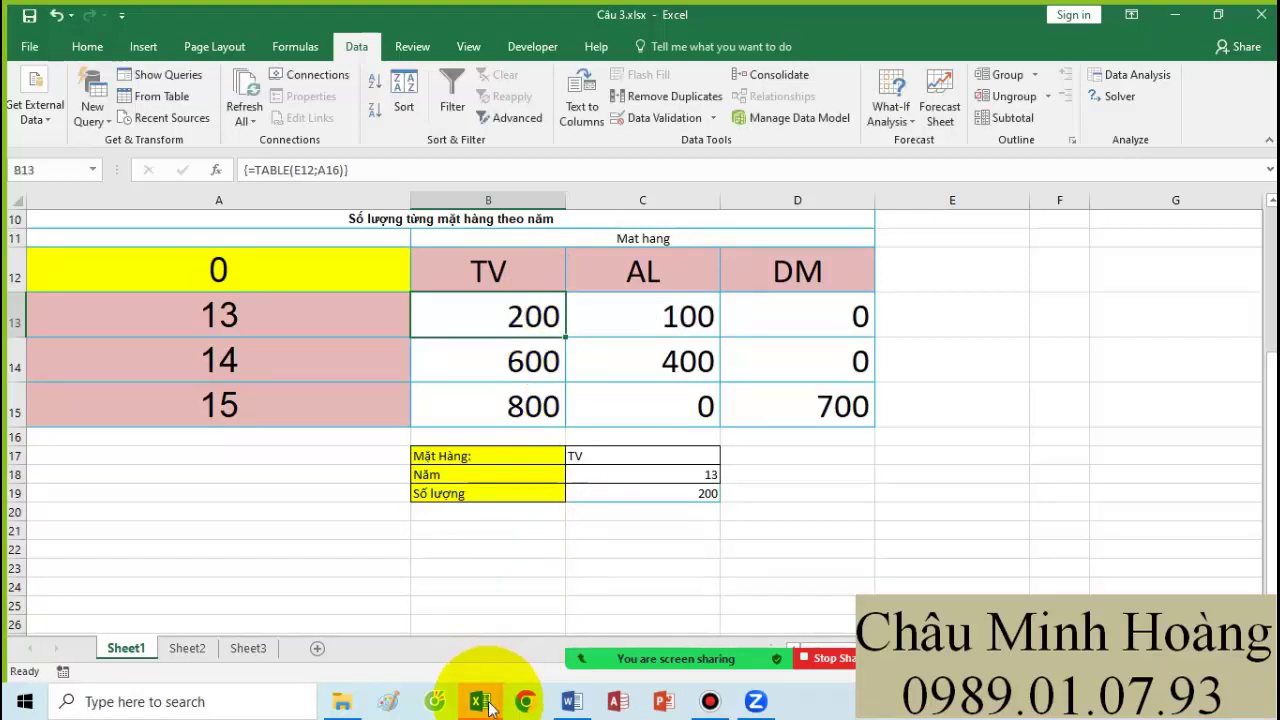
- Switch to the Word document and paste the copied SUM formula under Câu 3
{"action": "left_click", "coordinate": [575, 704]}
{"action": "key", "text": "ctrl+v"}
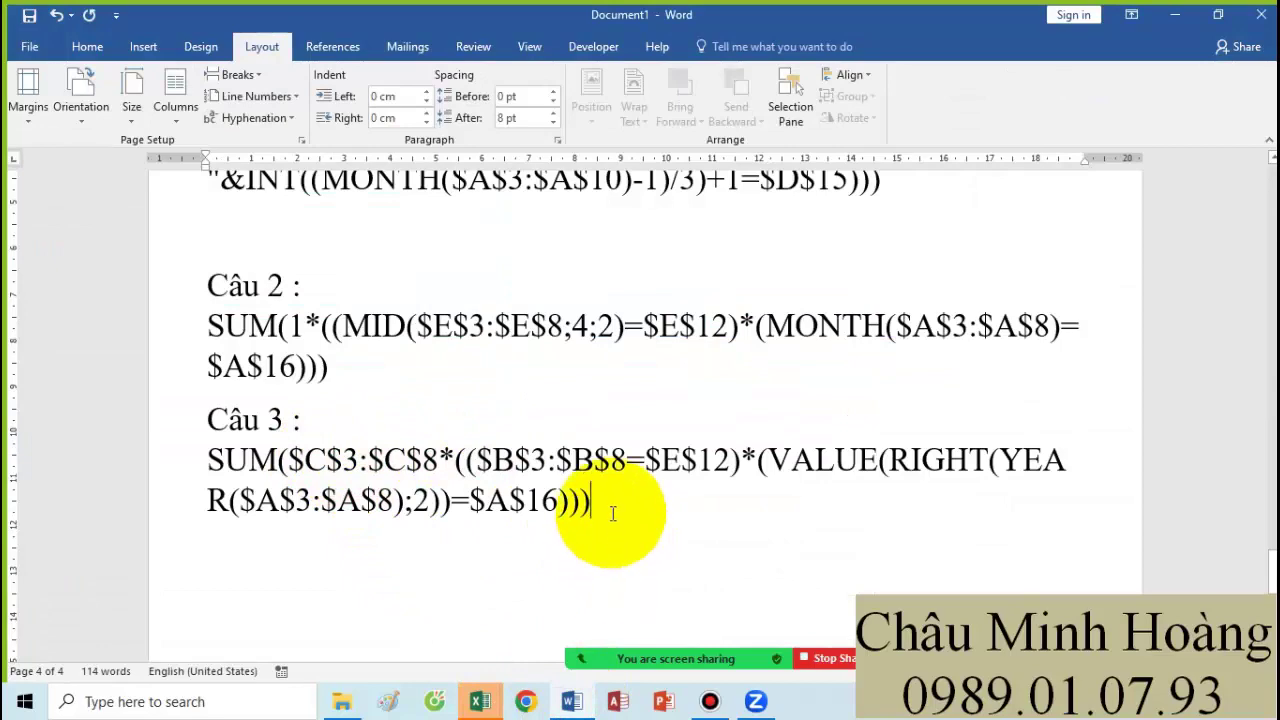
{"action": "left_click", "coordinate": [709, 701]}
{"action": "left_click", "coordinate": [955, 110]}
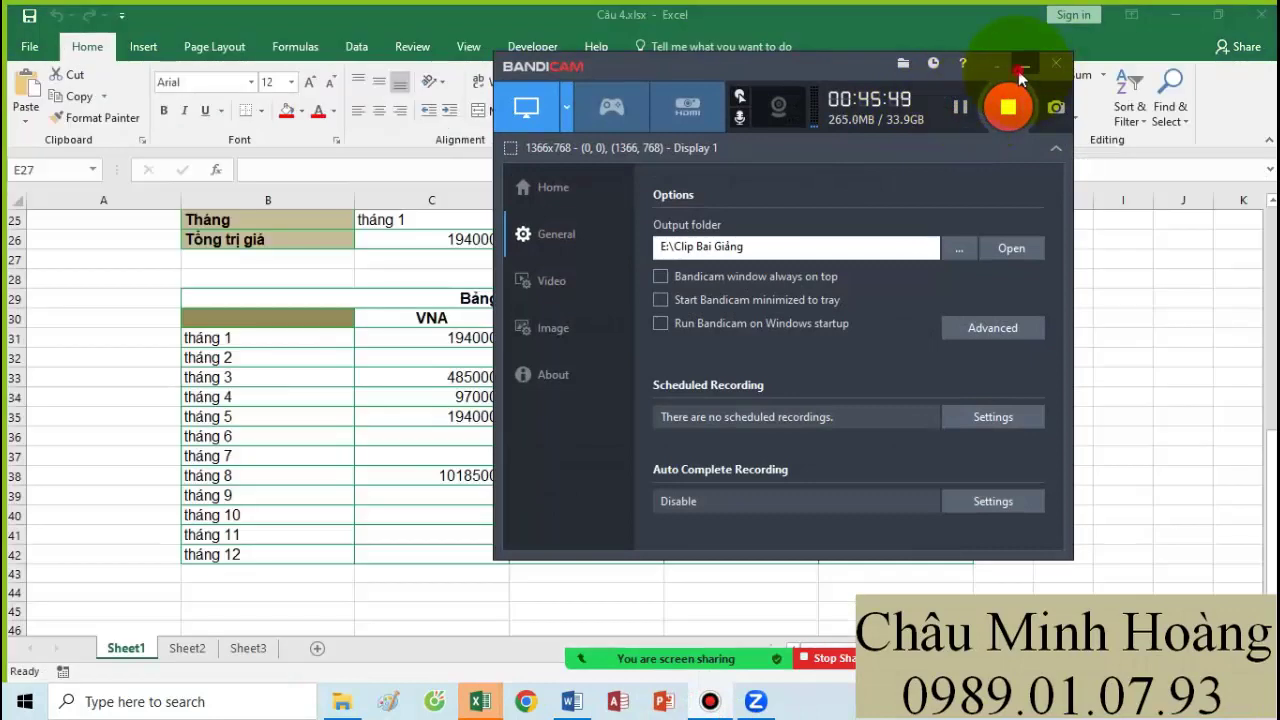
{"action": "left_click", "coordinate": [1022, 68]}
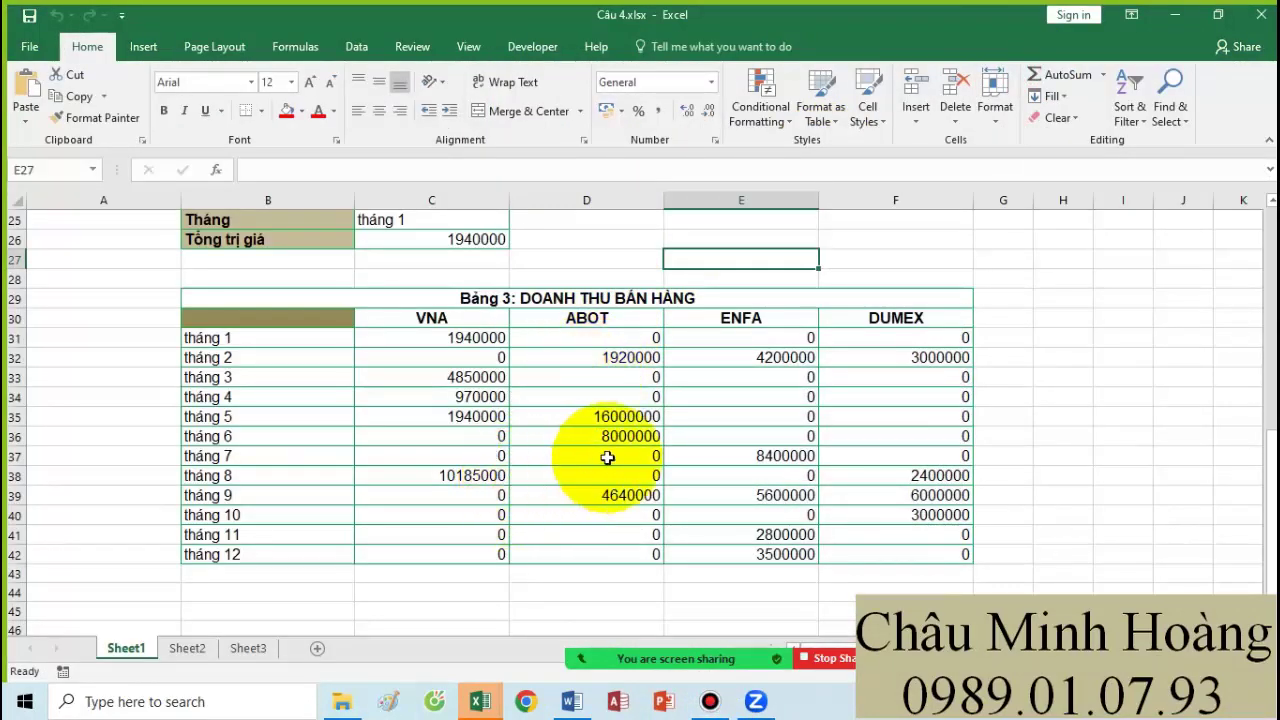
- Format cell B30 of the DOANH THU BÁN HÀNG table with font size 24 and no fill, and widen column B slightly
{"action": "scroll", "coordinate": [566, 457], "scroll_direction": "up", "scroll_amount": 2}
{"action": "scroll", "coordinate": [297, 369], "scroll_direction": "down", "scroll_amount": 1}
{"action": "left_click_drag", "start_coordinate": [297, 369], "coordinate": [800, 500]}
{"action": "scroll", "coordinate": [800, 500], "scroll_direction": "up", "scroll_amount": 2}
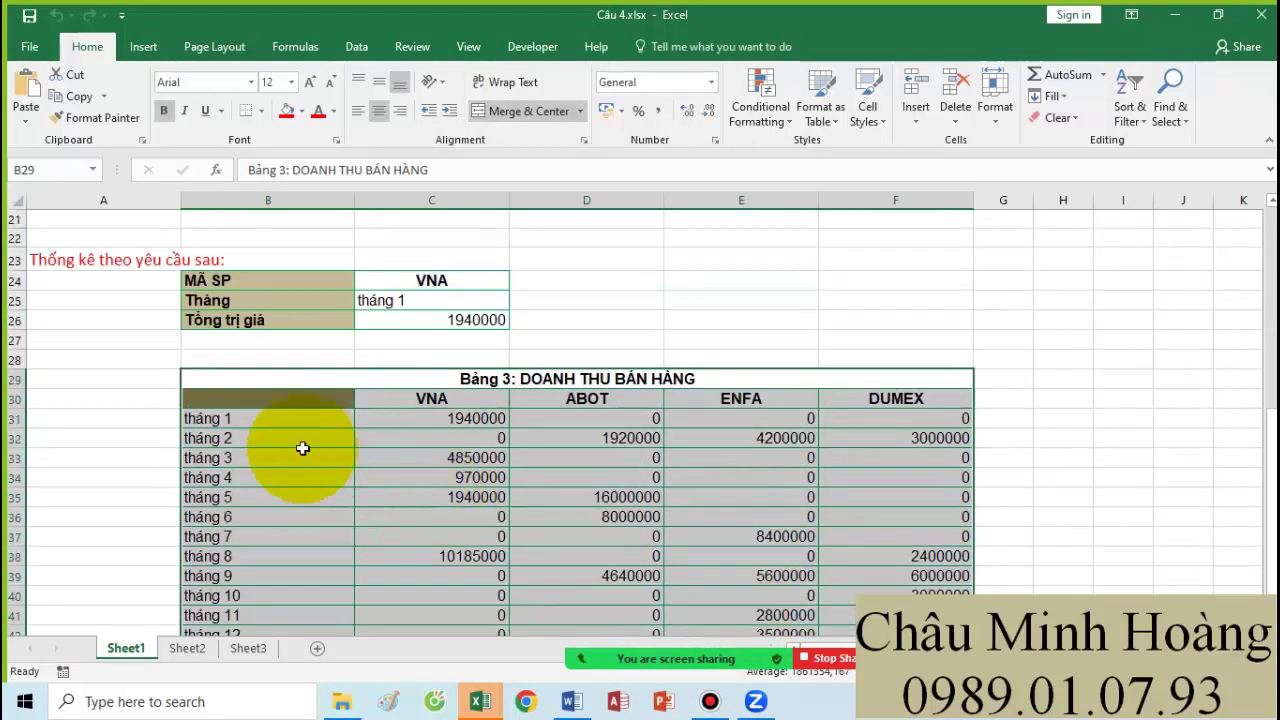
{"action": "left_click", "coordinate": [320, 400]}
{"action": "left_click", "coordinate": [293, 78]}
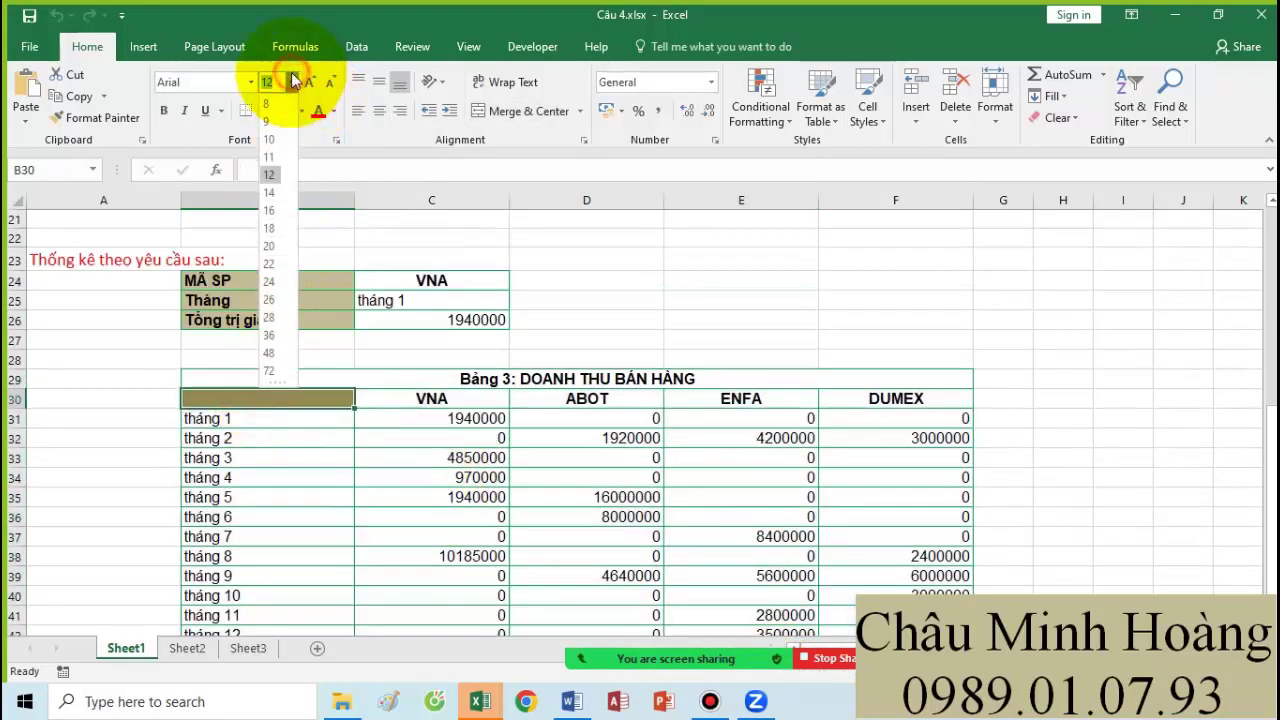
{"action": "left_click", "coordinate": [286, 264]}
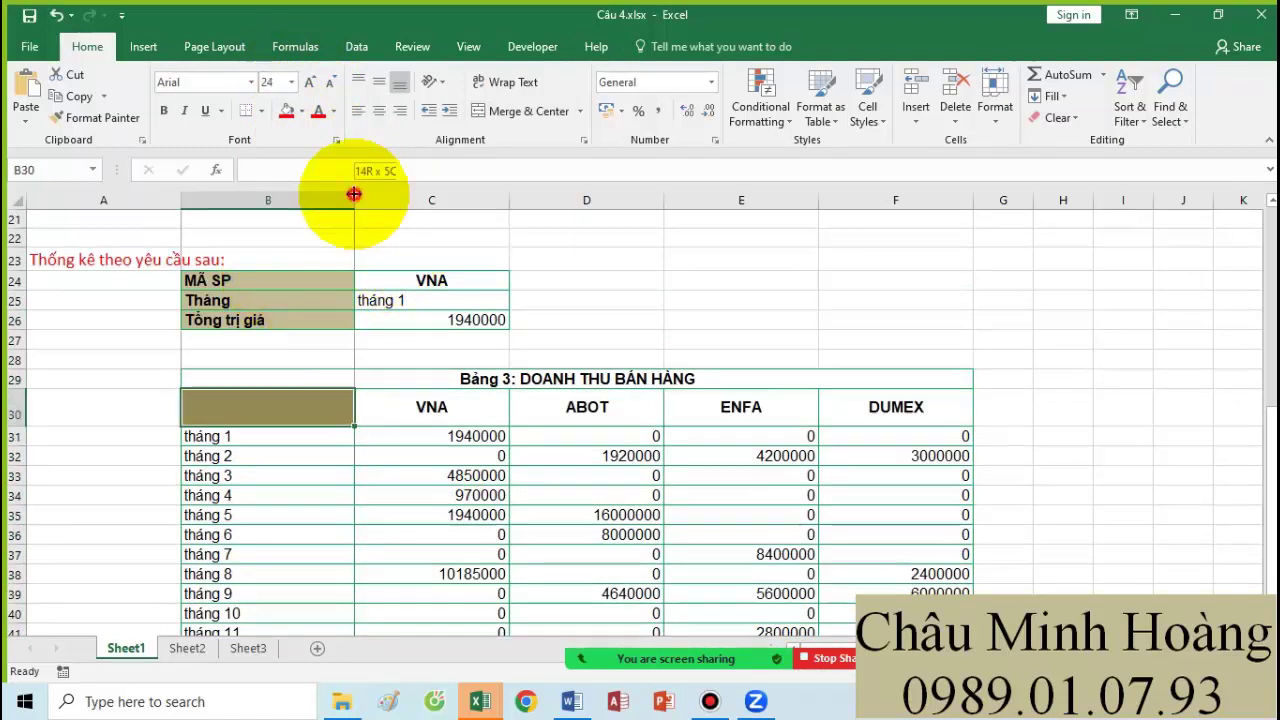
{"action": "left_click_drag", "start_coordinate": [352, 200], "coordinate": [374, 200]}
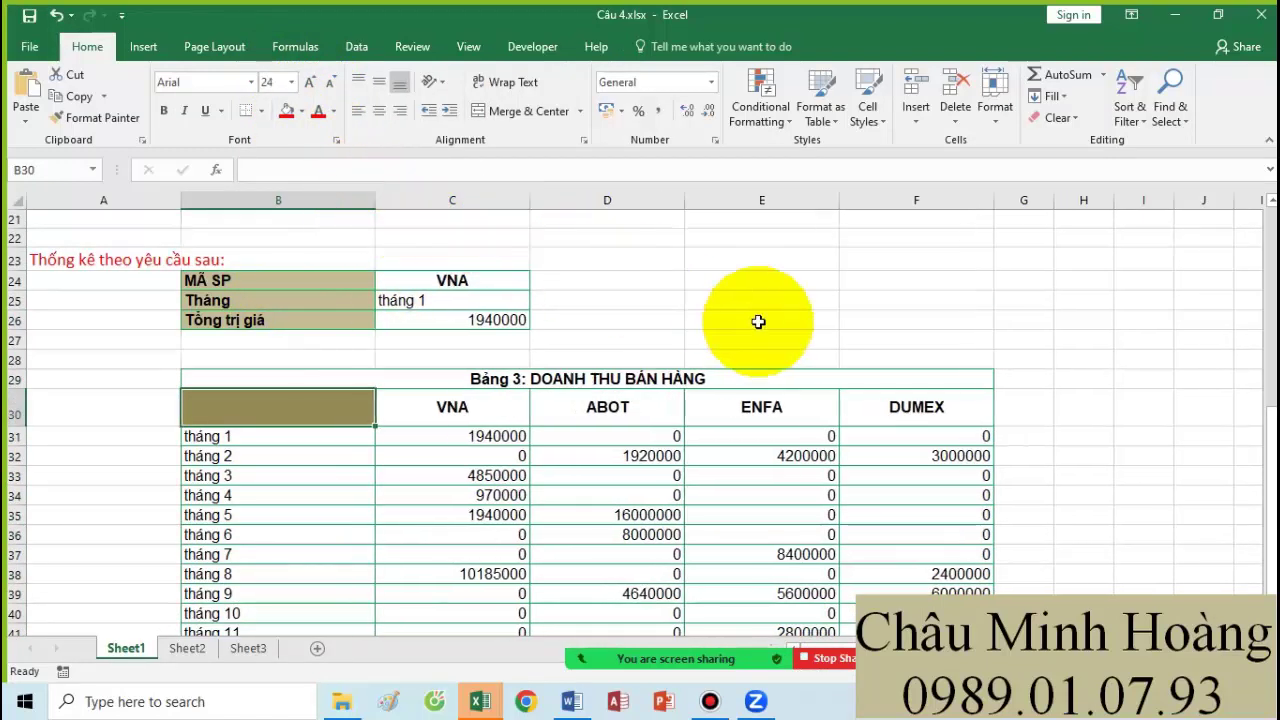
{"action": "left_click", "coordinate": [304, 112]}
{"action": "left_click", "coordinate": [322, 270]}
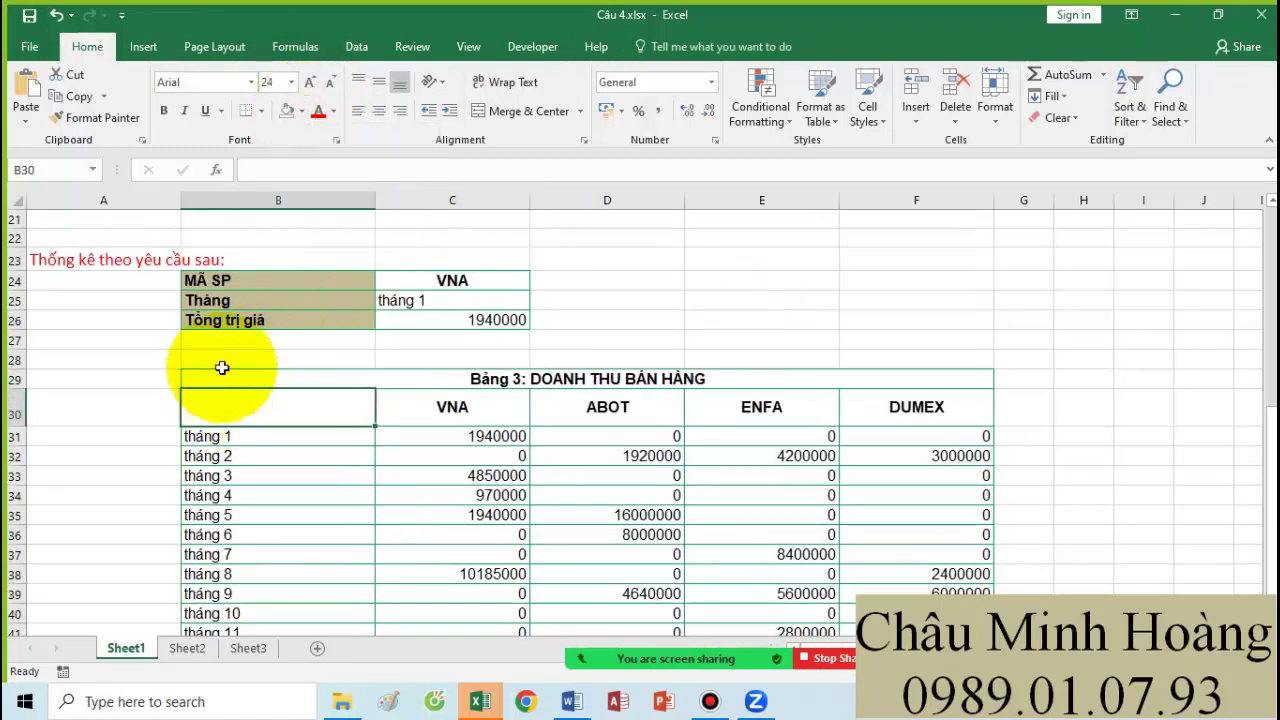
- Start a formula in B30 that sums the TRỊ GIÁ values: =sum($F$2:$F$20*((
{"action": "type", "text": "=sum("}
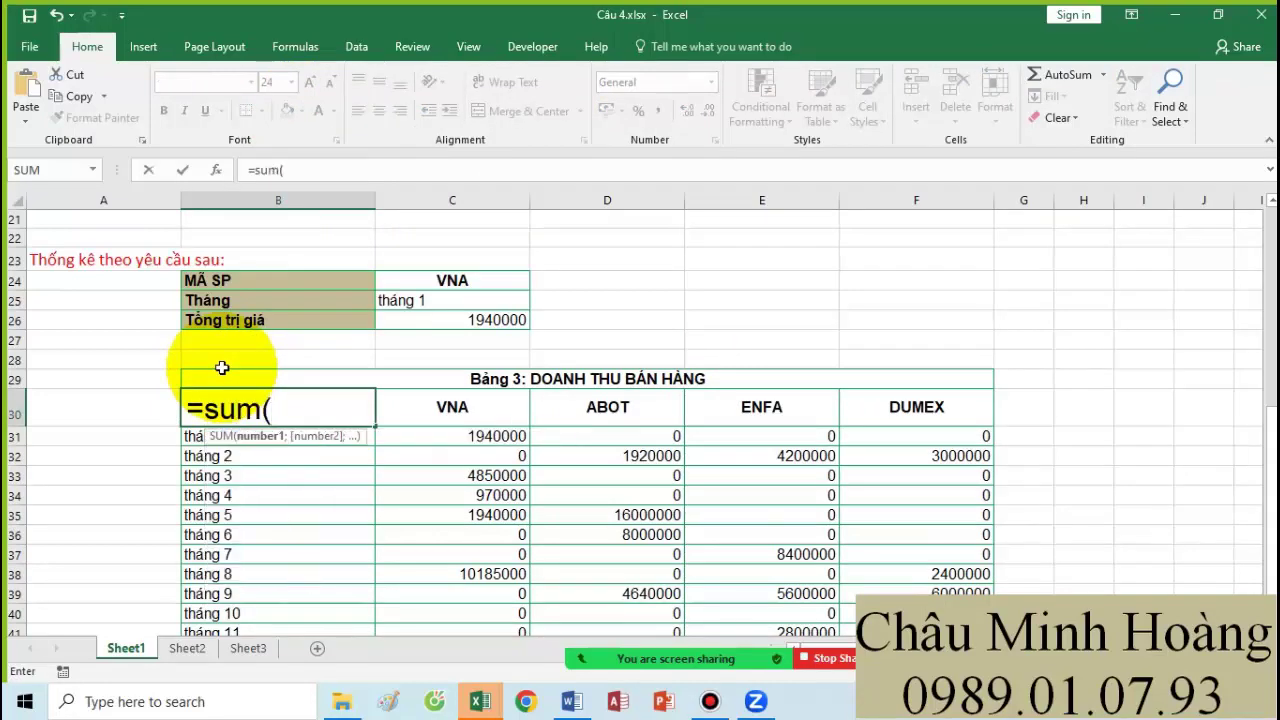
{"action": "scroll", "coordinate": [671, 251], "scroll_direction": "up", "scroll_amount": 7}
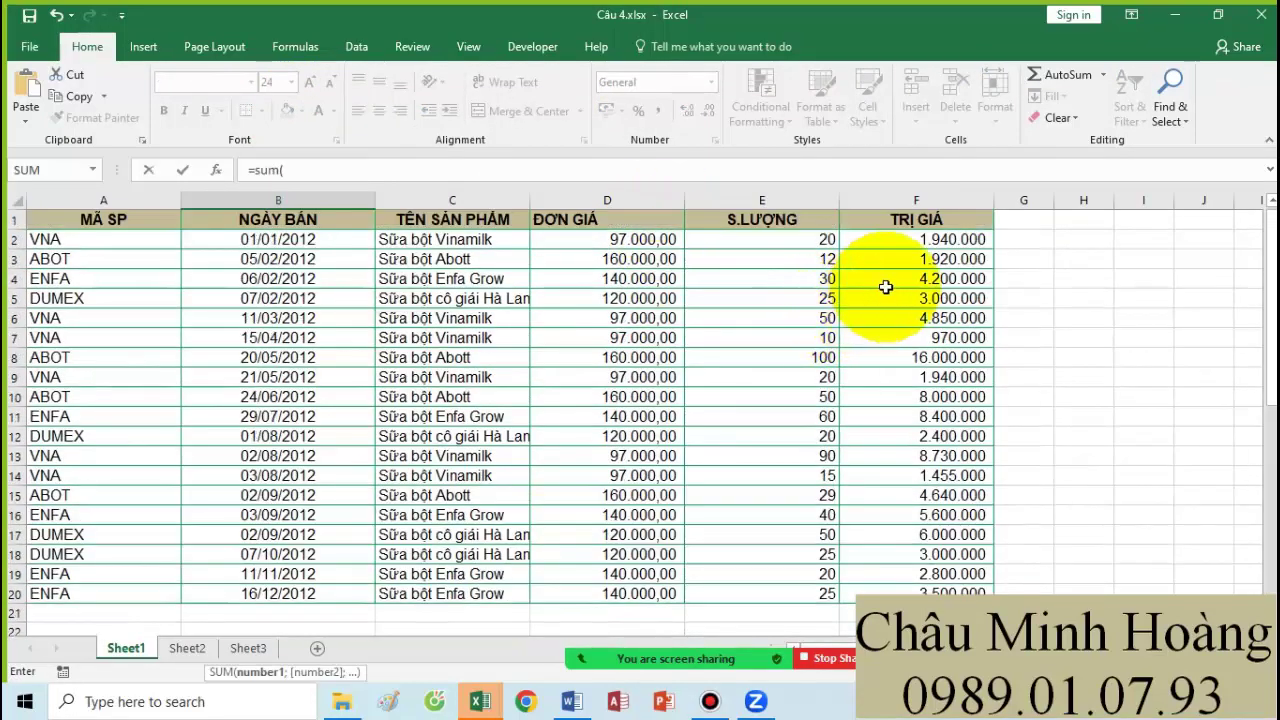
{"action": "scroll", "coordinate": [933, 240], "scroll_direction": "down", "scroll_amount": 3}
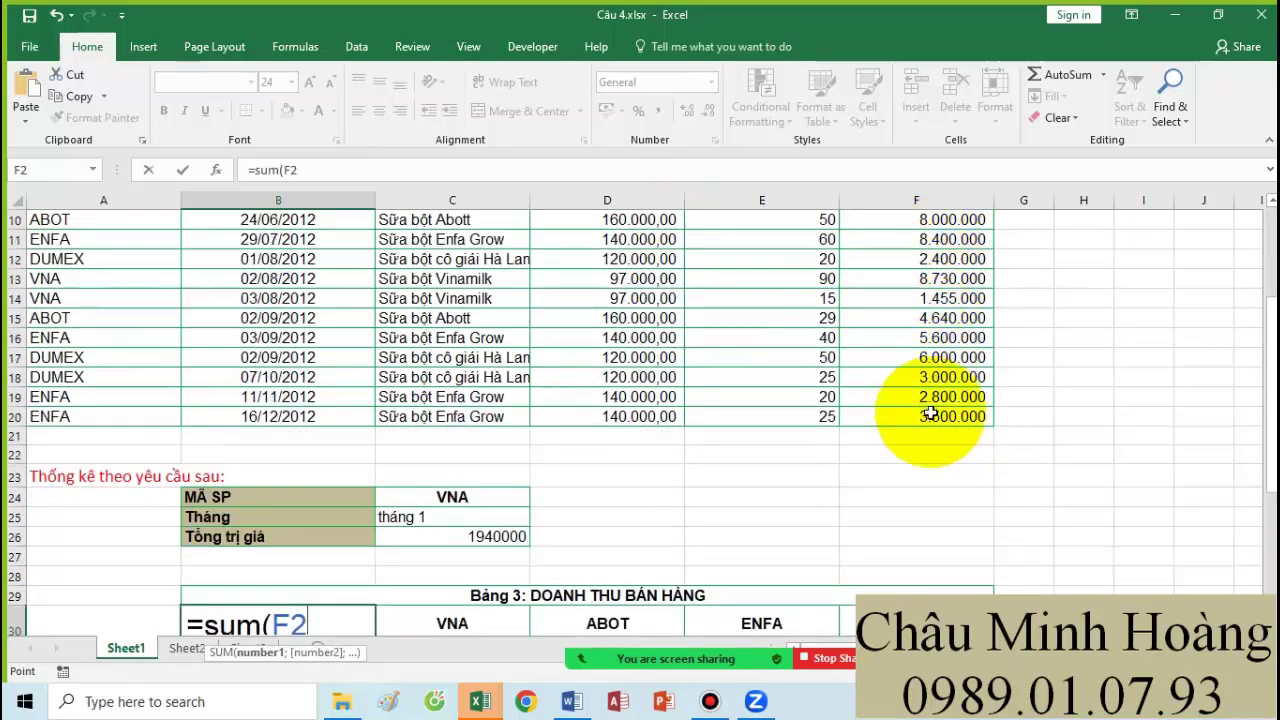
{"action": "left_click", "coordinate": [910, 418], "text": "shift"}
{"action": "key", "text": "F4"}
{"action": "scroll", "coordinate": [931, 357], "scroll_direction": "down", "scroll_amount": 3}
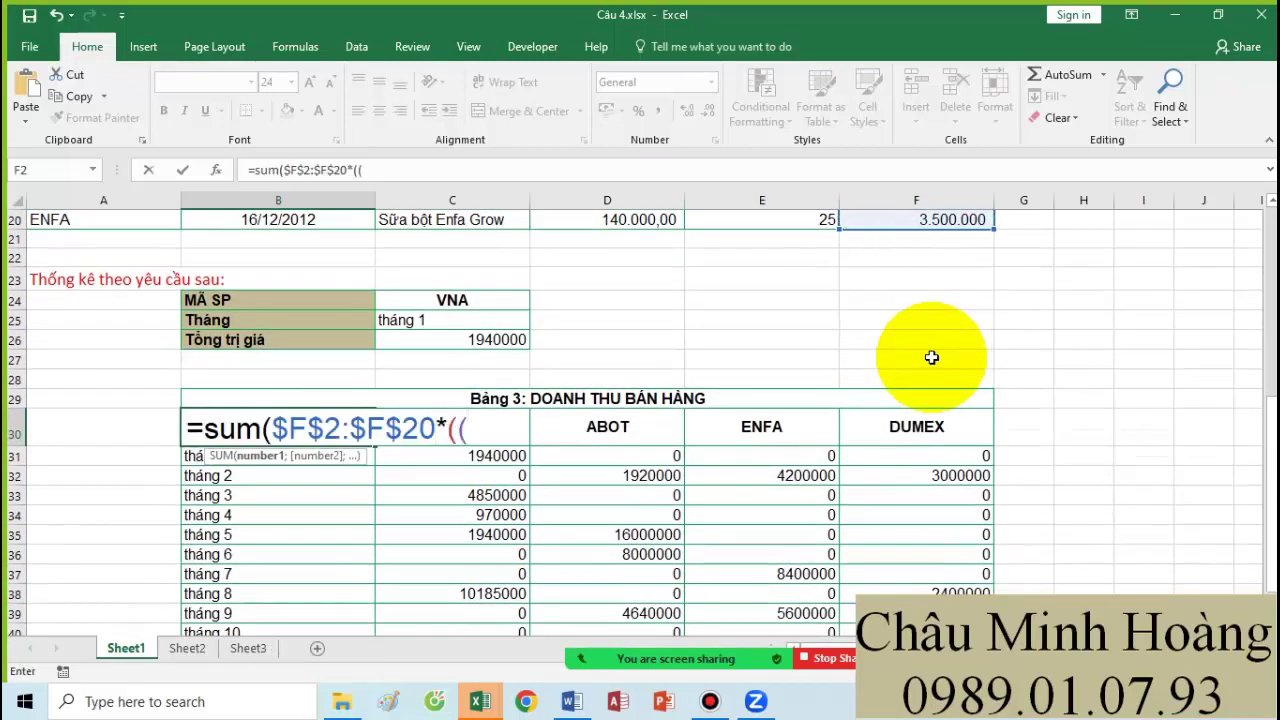
- Continue the B30 formula with the product-code condition $A$2:$A$20=$G$30) and begin the month condition with *("tháng "&
{"action": "scroll", "coordinate": [484, 488], "scroll_direction": "up", "scroll_amount": 1}
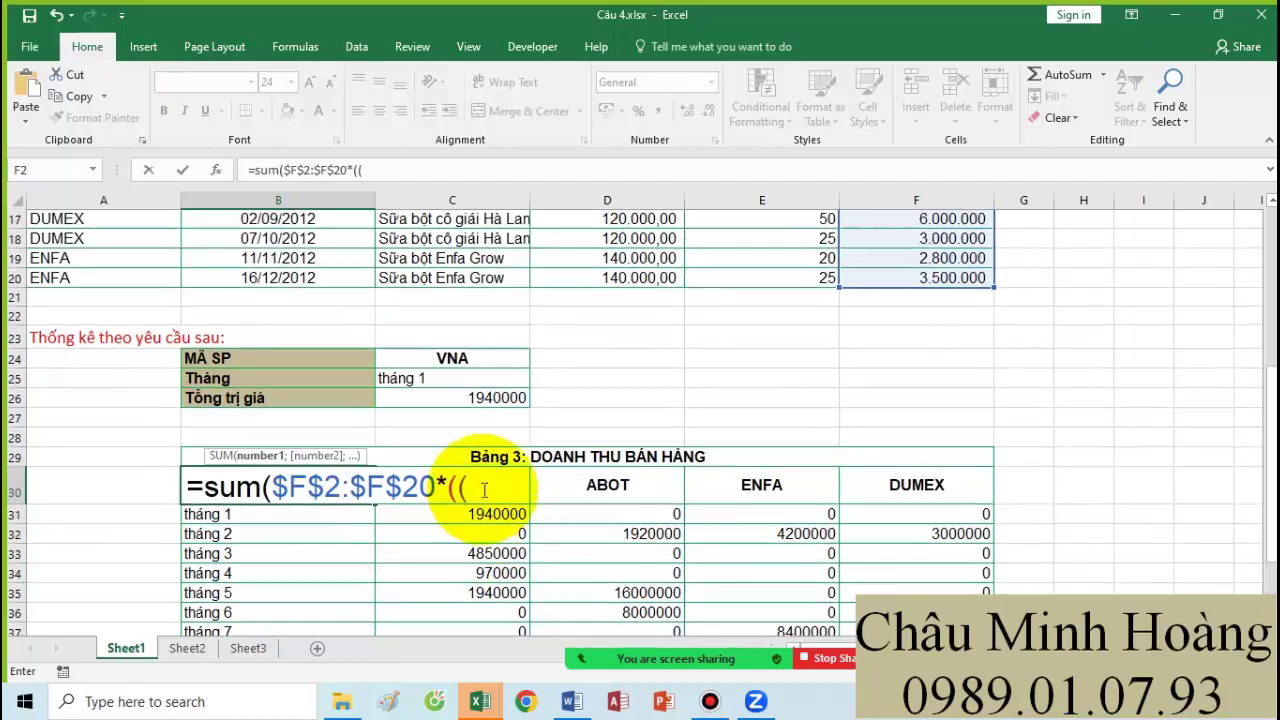
{"action": "scroll", "coordinate": [613, 480], "scroll_direction": "up", "scroll_amount": 4}
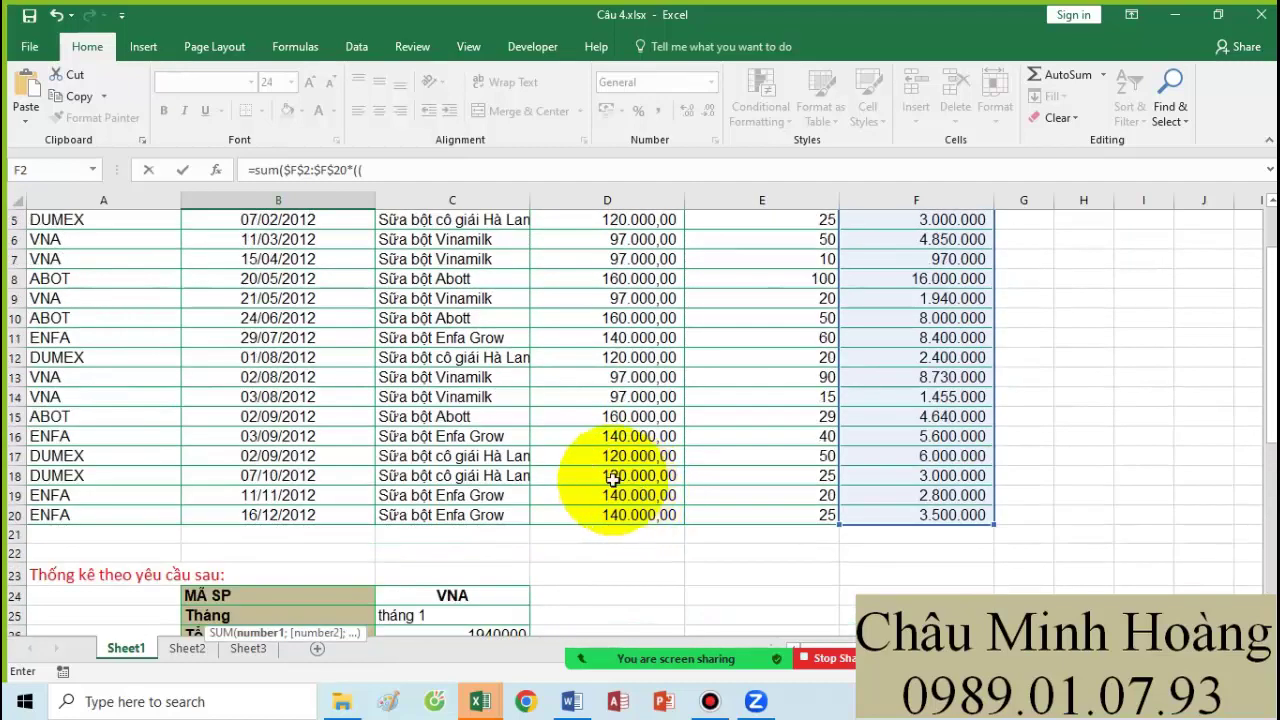
{"action": "scroll", "coordinate": [174, 409], "scroll_direction": "up", "scroll_amount": 2}
{"action": "left_click", "coordinate": [127, 246]}
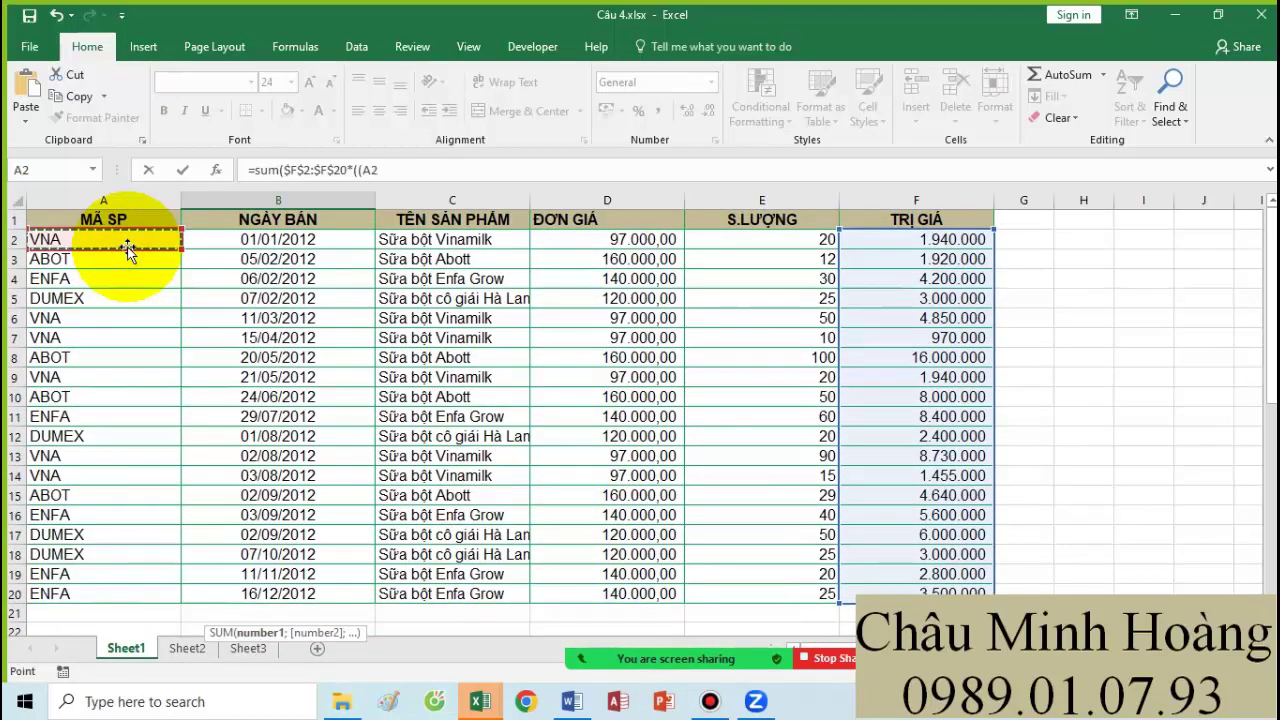
{"action": "scroll", "coordinate": [110, 340], "scroll_direction": "down", "scroll_amount": 4}
{"action": "left_click_drag", "start_coordinate": [101, 360], "coordinate": [99, 358]}
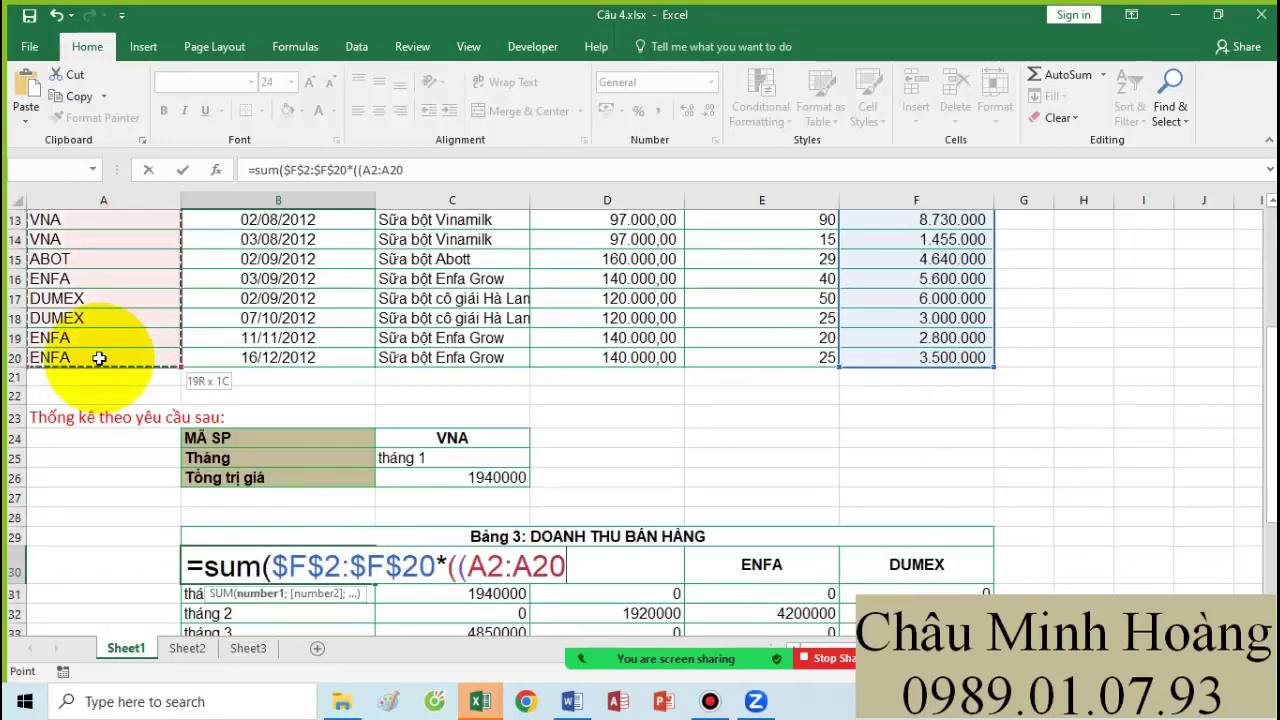
{"action": "key", "text": "F4"}
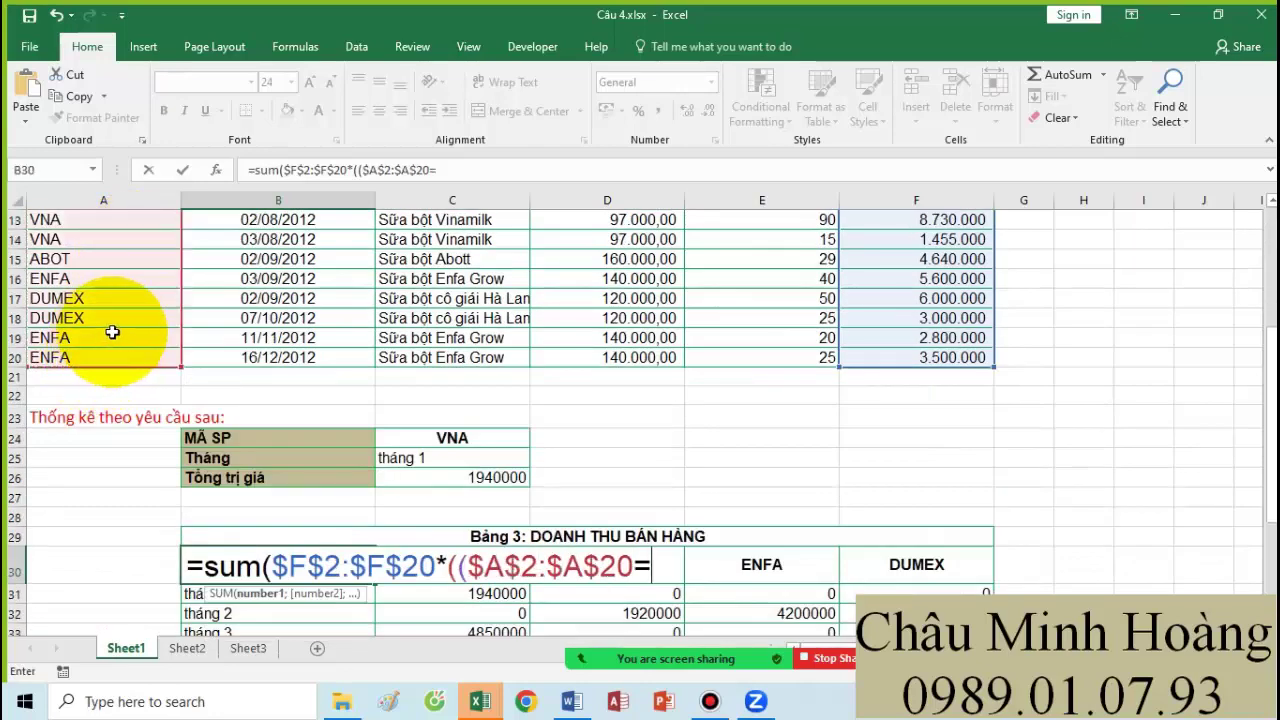
{"action": "scroll", "coordinate": [543, 343], "scroll_direction": "down", "scroll_amount": 2}
{"action": "left_click", "coordinate": [1011, 450]}
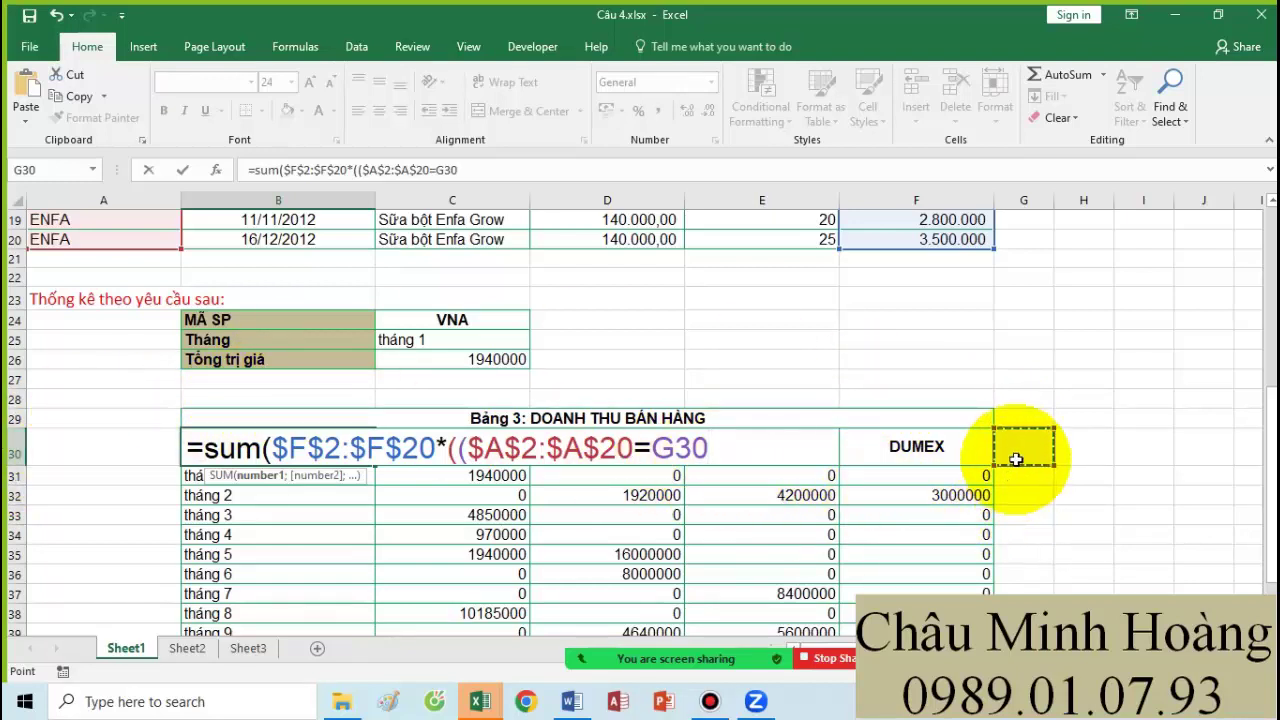
{"action": "scroll", "coordinate": [990, 430], "scroll_direction": "down", "scroll_amount": 2}
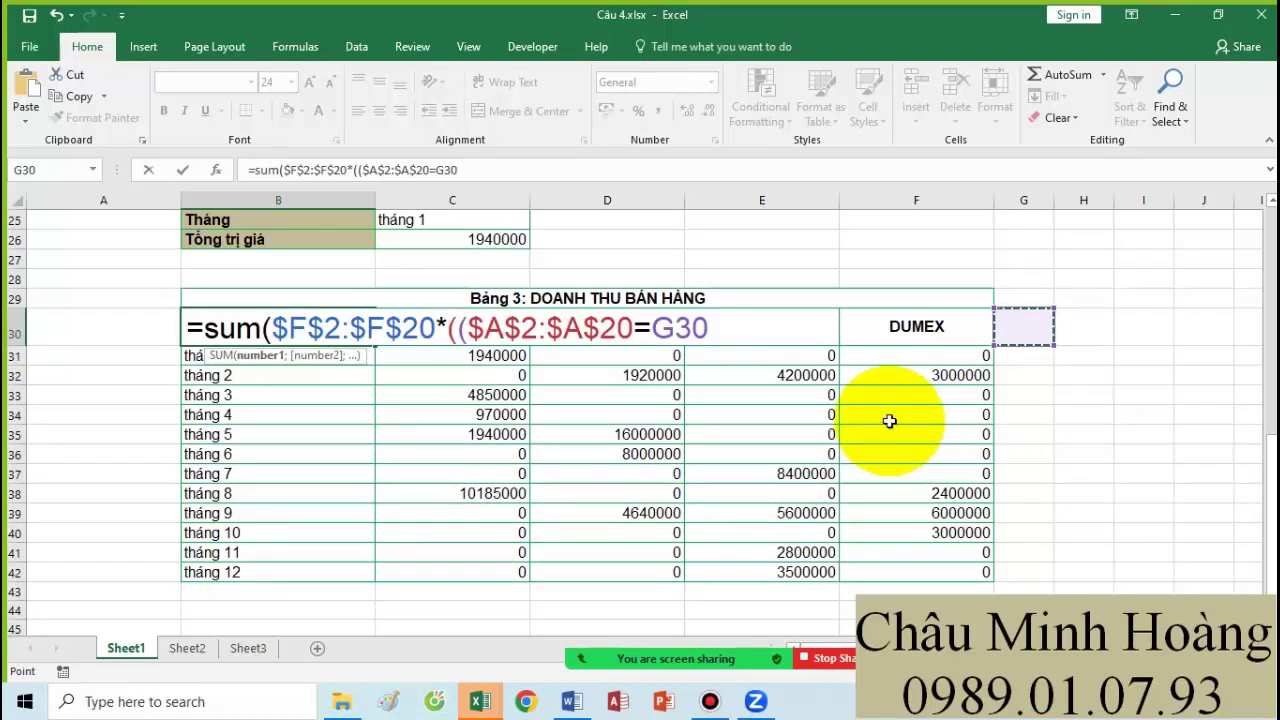
{"action": "key", "text": "F4"}
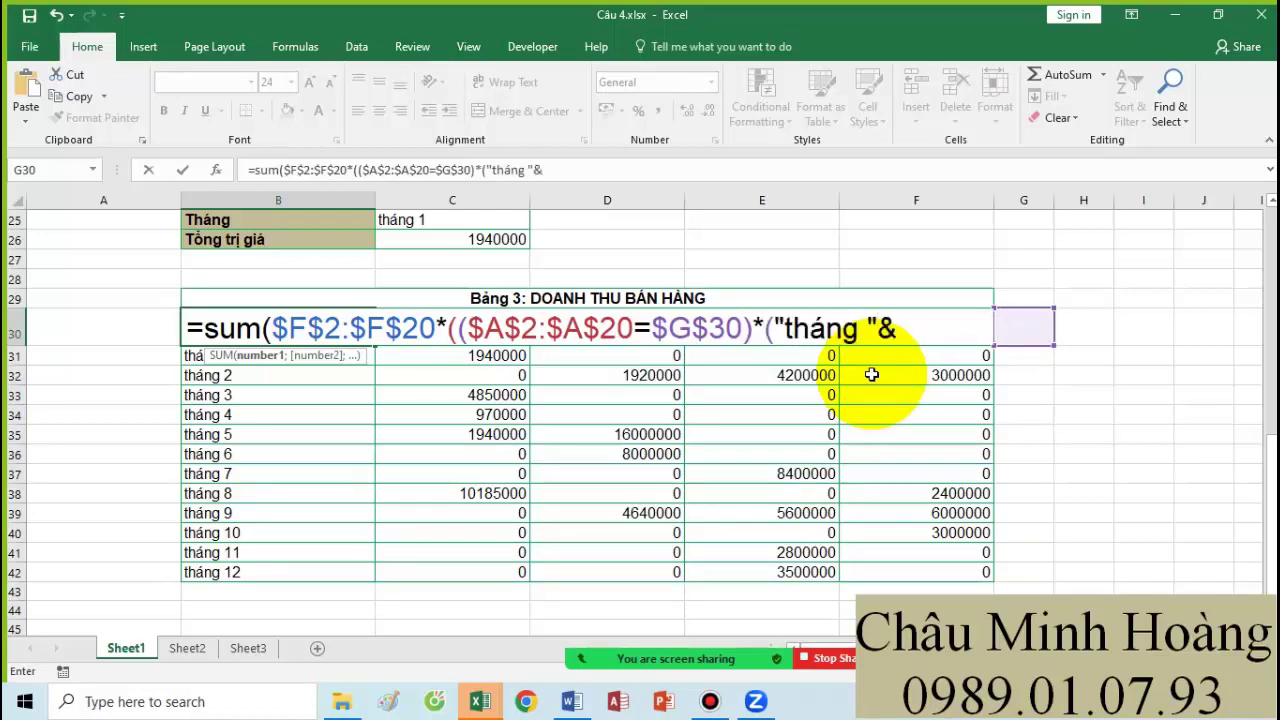
- Continue the B30 formula's month condition with the month of the NGÀY BÁN dates: MONTH($B$2:$B$20)=
{"action": "scroll", "coordinate": [871, 374], "scroll_direction": "up", "scroll_amount": 4}
{"action": "type", "text": "mon"}
{"action": "key", "text": "Tab"}
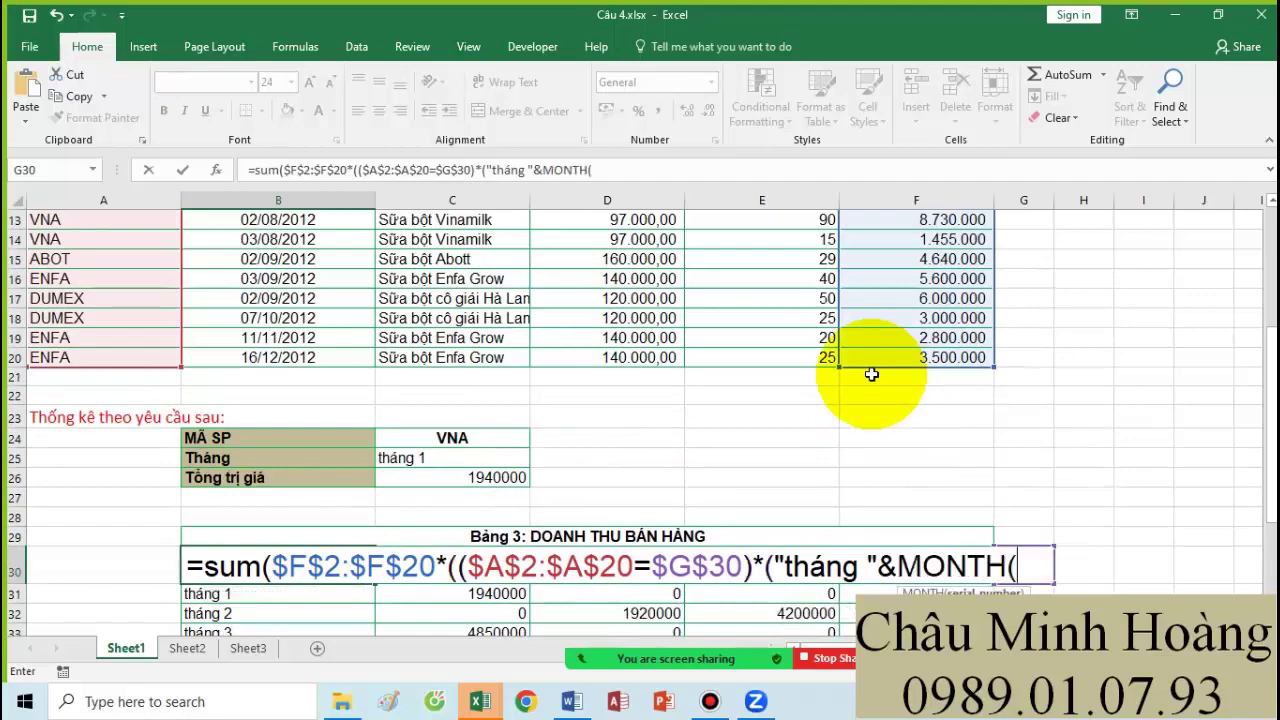
{"action": "scroll", "coordinate": [820, 366], "scroll_direction": "up", "scroll_amount": 4}
{"action": "left_click", "coordinate": [330, 239]}
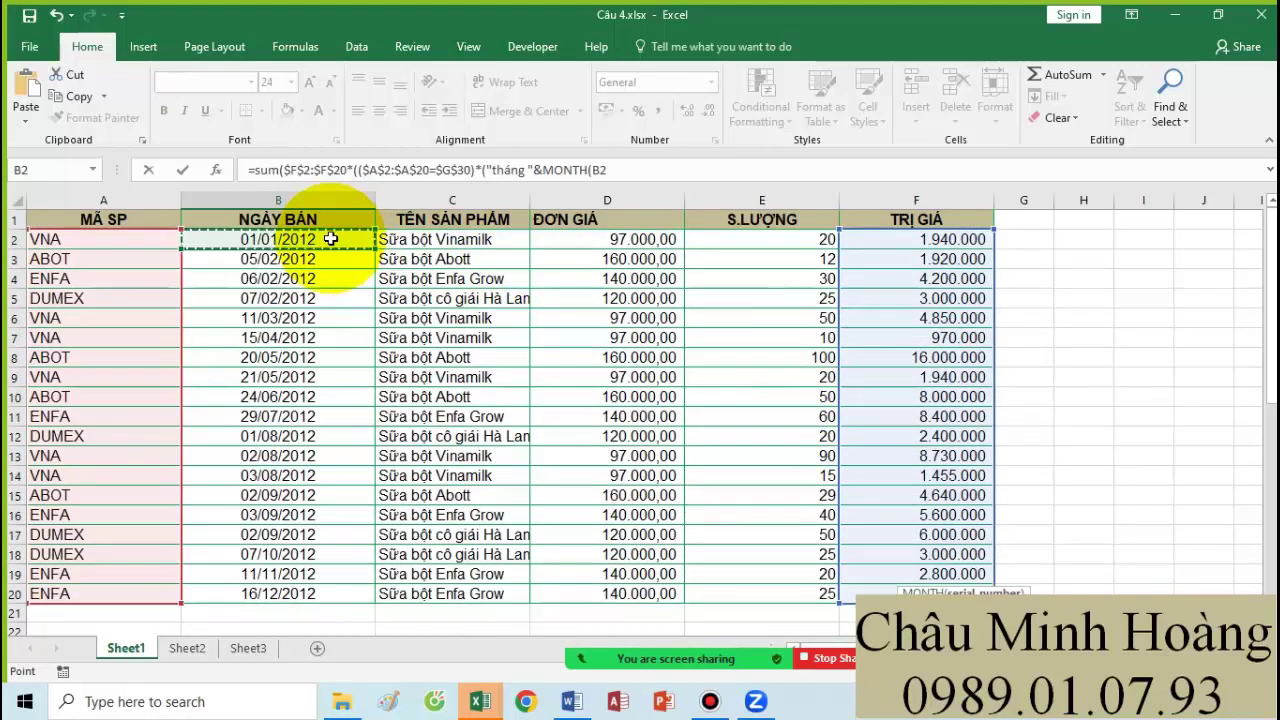
{"action": "scroll", "coordinate": [286, 243], "scroll_direction": "down", "scroll_amount": 4}
{"action": "left_click_drag", "start_coordinate": [330, 239], "coordinate": [290, 360]}
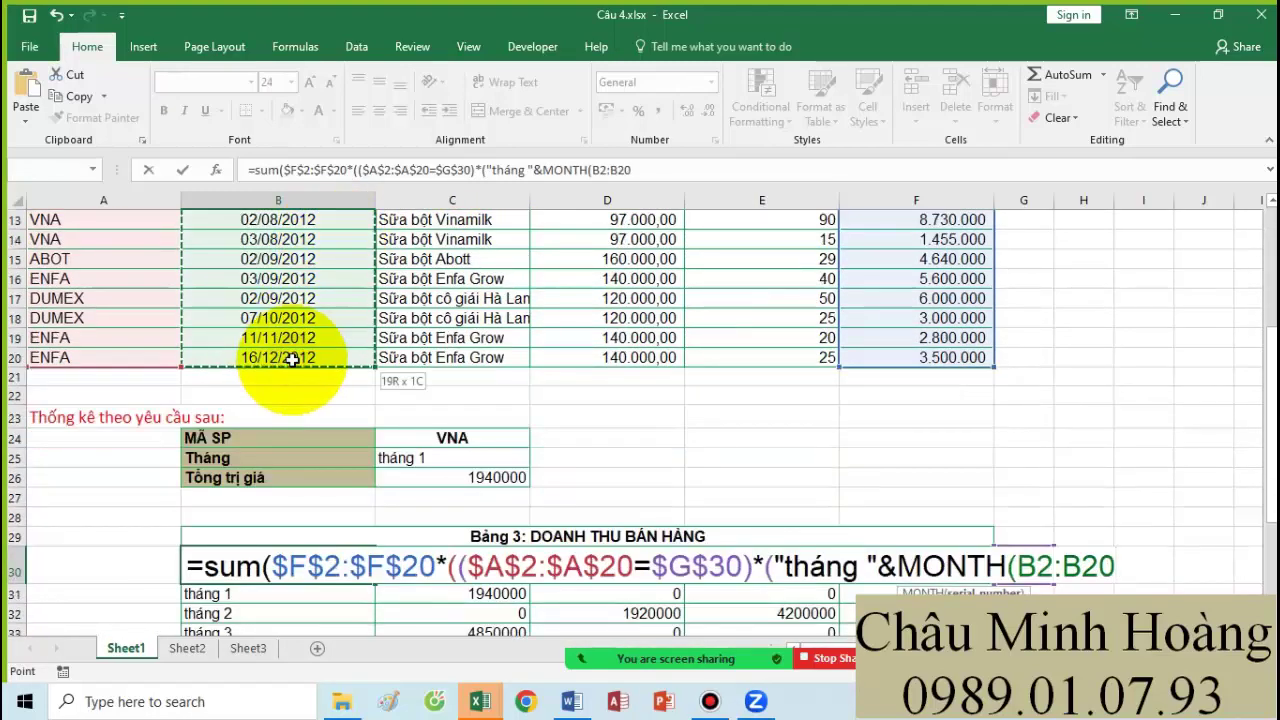
{"action": "key", "text": "F4"}
{"action": "type", "text": ")="}
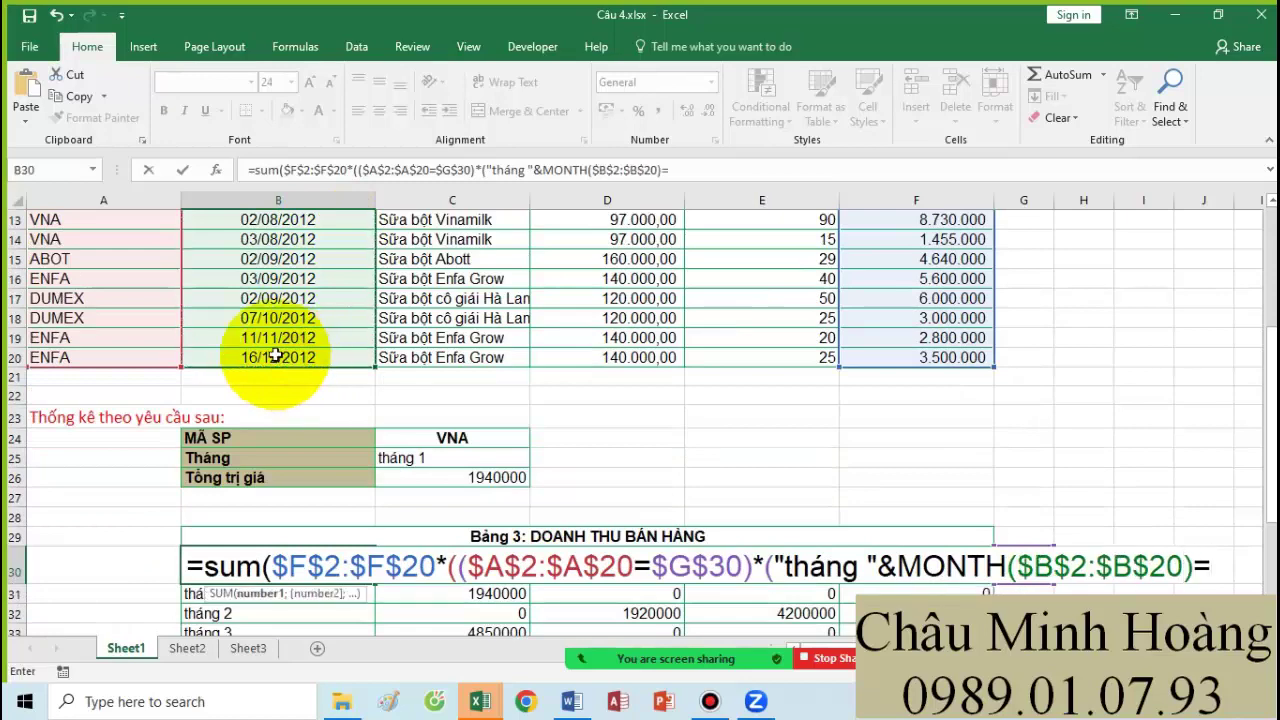
- Finish the B30 formula by comparing the month with $B$43, close it with ))), and enter it as an array formula
{"action": "scroll", "coordinate": [292, 360], "scroll_direction": "down", "scroll_amount": 3}
{"action": "scroll", "coordinate": [144, 395], "scroll_direction": "down", "scroll_amount": 3}
{"action": "left_click", "coordinate": [240, 460]}
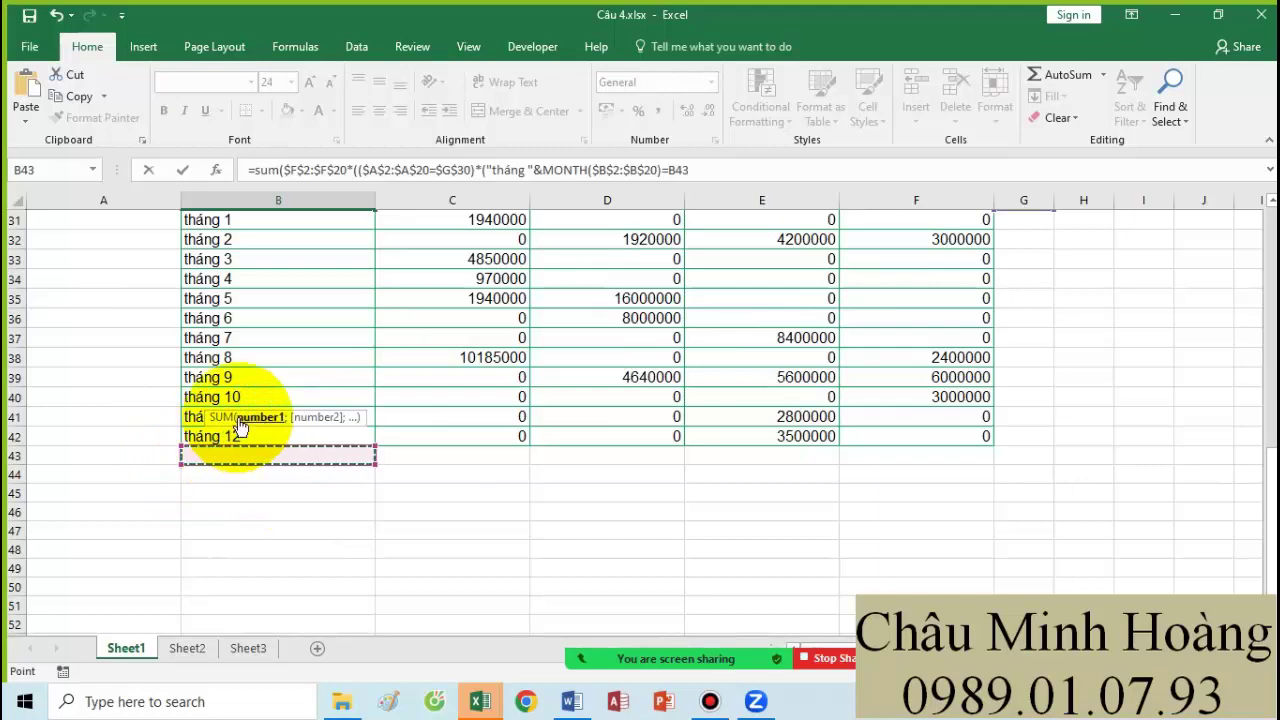
{"action": "key", "text": "F4"}
{"action": "type", "text": ")))"}
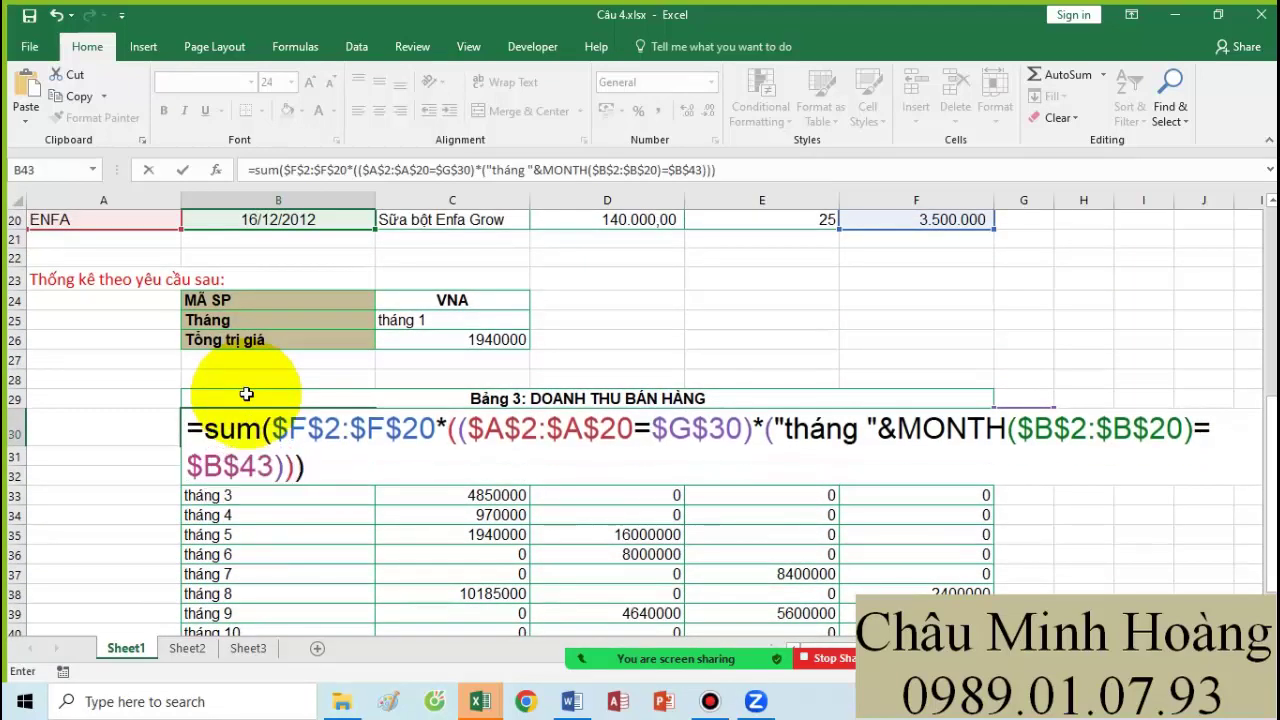
{"action": "key", "text": "ctrl+shift+Return"}
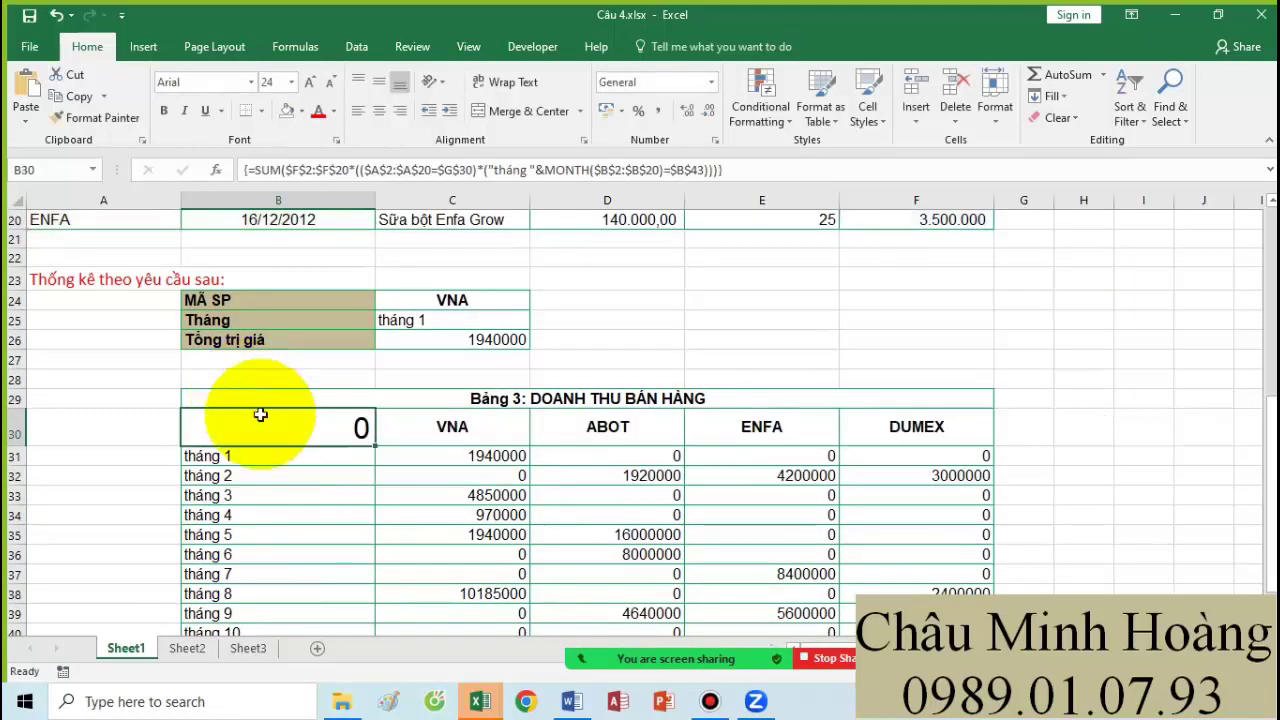
- Create a what-if data table on B30:F42 with row input cell $G$30 and column input cell B43
{"action": "scroll", "coordinate": [262, 414], "scroll_direction": "down", "scroll_amount": 1}
{"action": "left_click", "coordinate": [273, 375]}
{"action": "left_click_drag", "start_coordinate": [305, 373], "coordinate": [945, 545]}
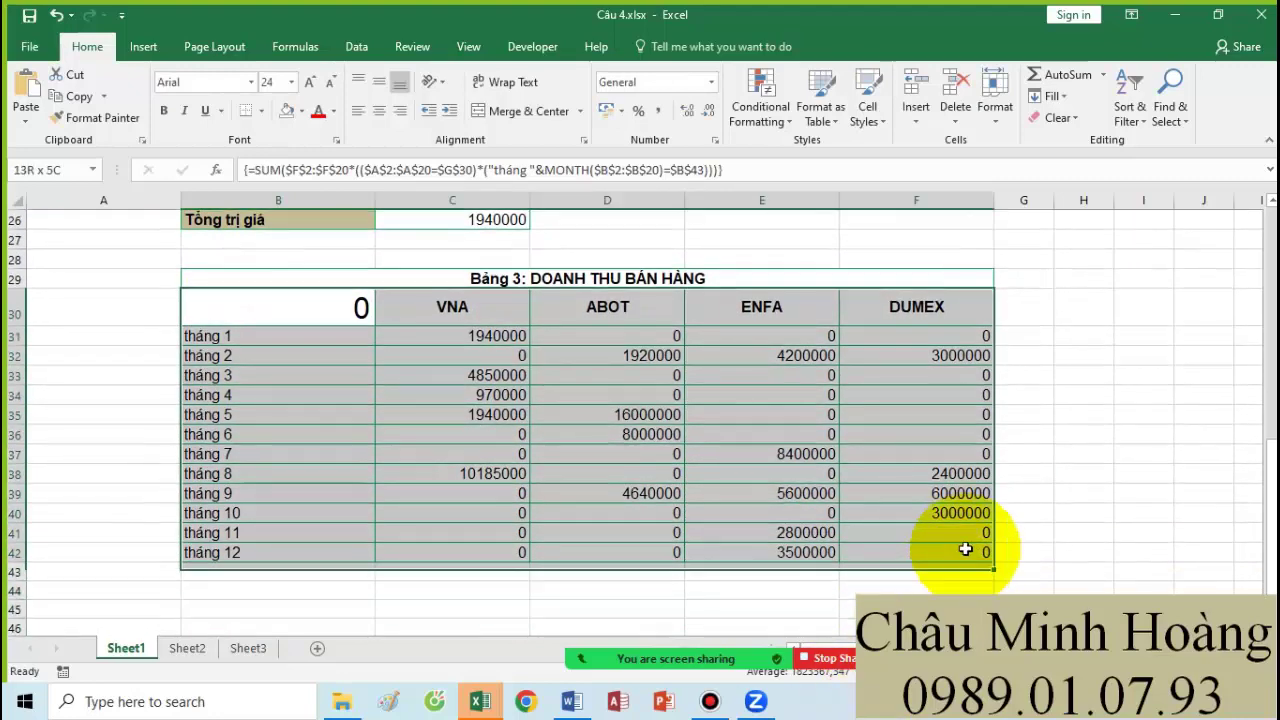
{"action": "left_click", "coordinate": [356, 46]}
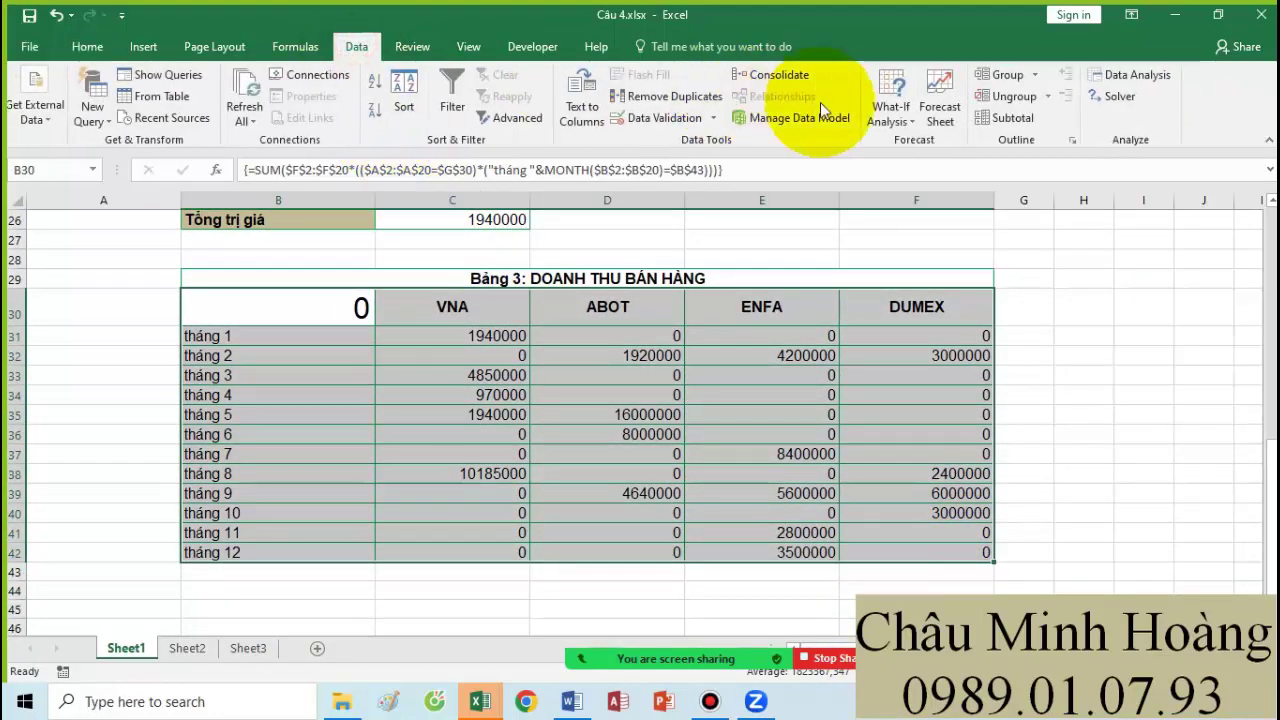
{"action": "left_click", "coordinate": [886, 115]}
{"action": "left_click", "coordinate": [885, 190]}
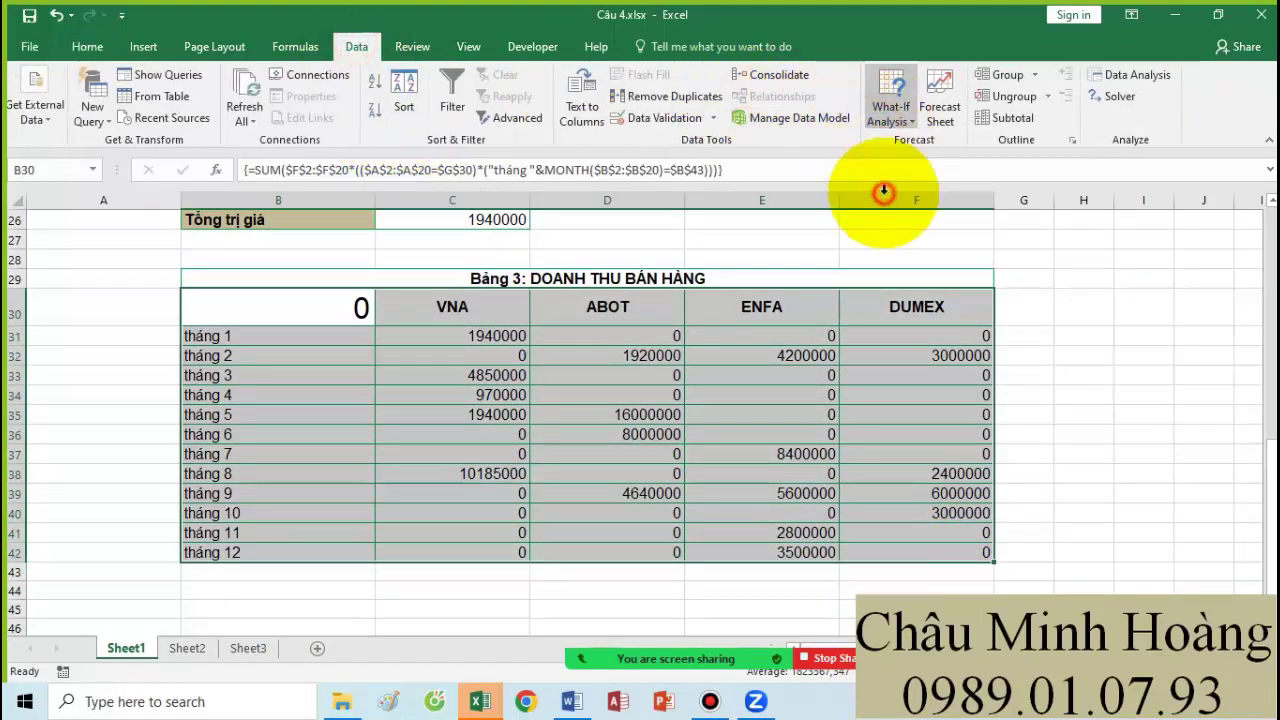
{"action": "left_click", "coordinate": [1022, 306]}
{"action": "left_click", "coordinate": [888, 215]}
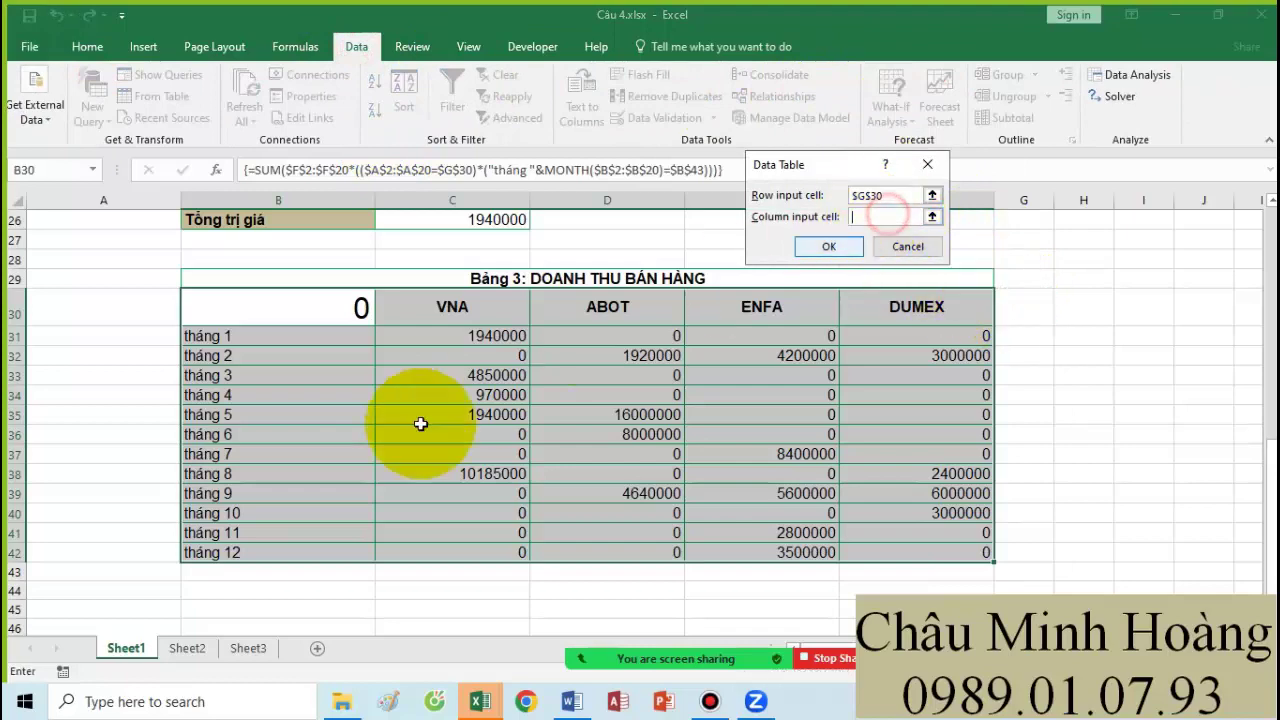
{"action": "left_click", "coordinate": [229, 571]}
{"action": "left_click", "coordinate": [830, 247]}
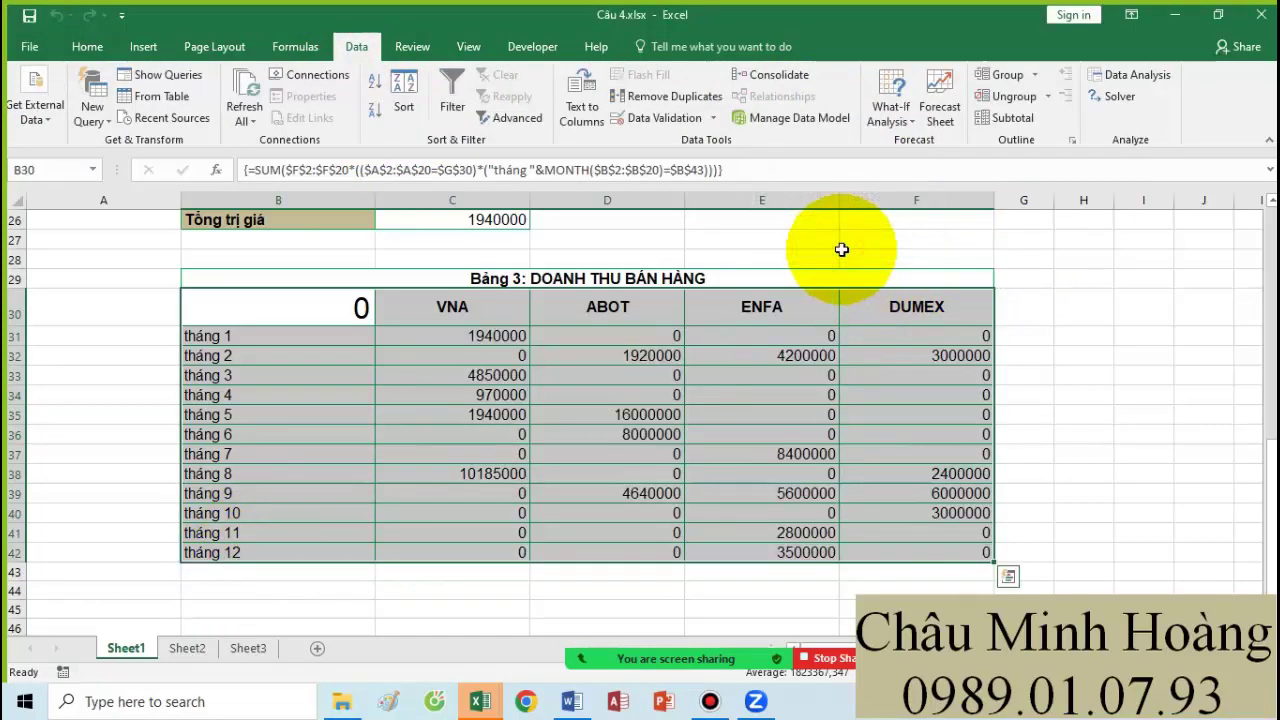
- Copy the SUM formula from B30 and paste it into the Word document after a new "Câu 4 :" label
{"action": "double_click", "coordinate": [285, 302]}
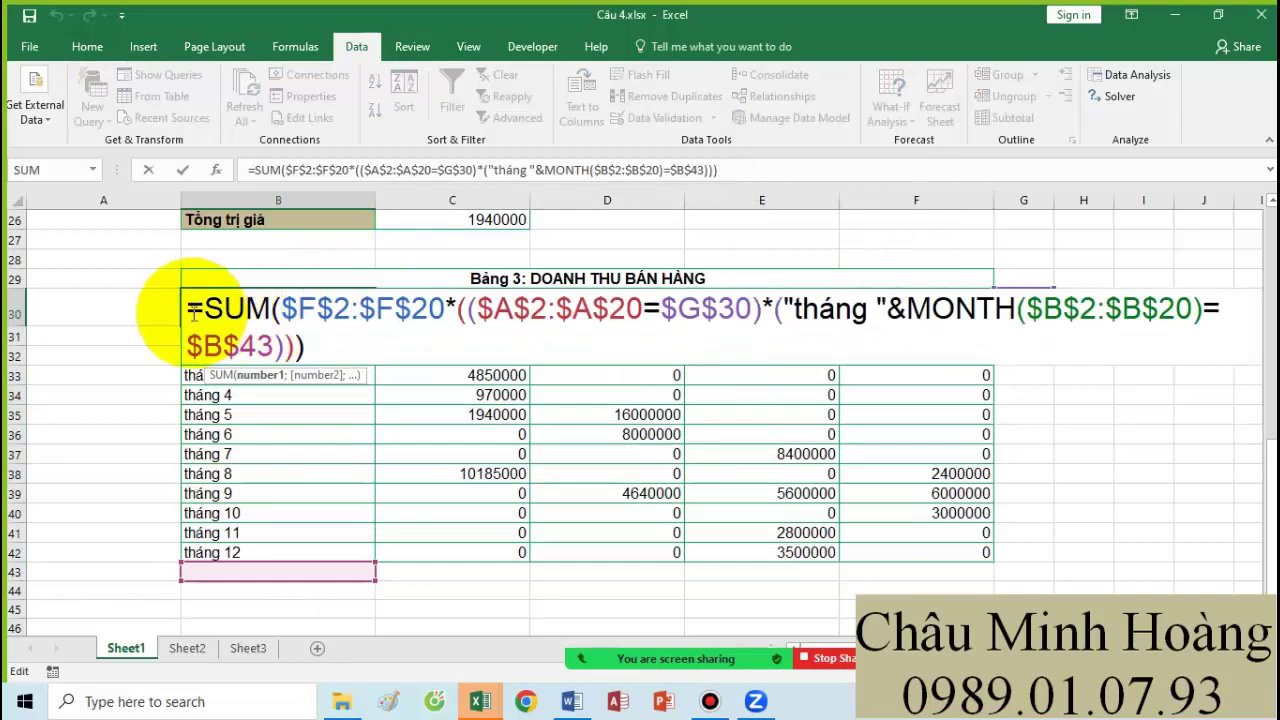
{"action": "left_click_drag", "start_coordinate": [200, 311], "coordinate": [329, 343]}
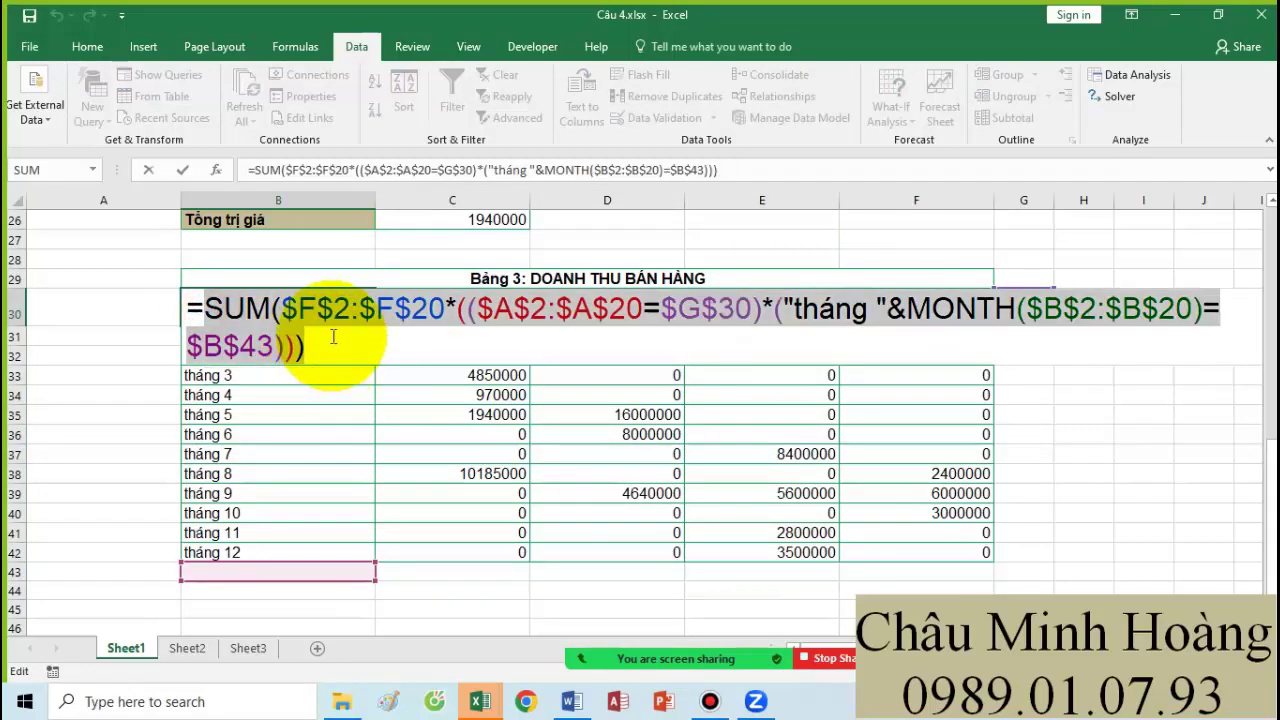
{"action": "key", "text": "ctrl+shift+Return"}
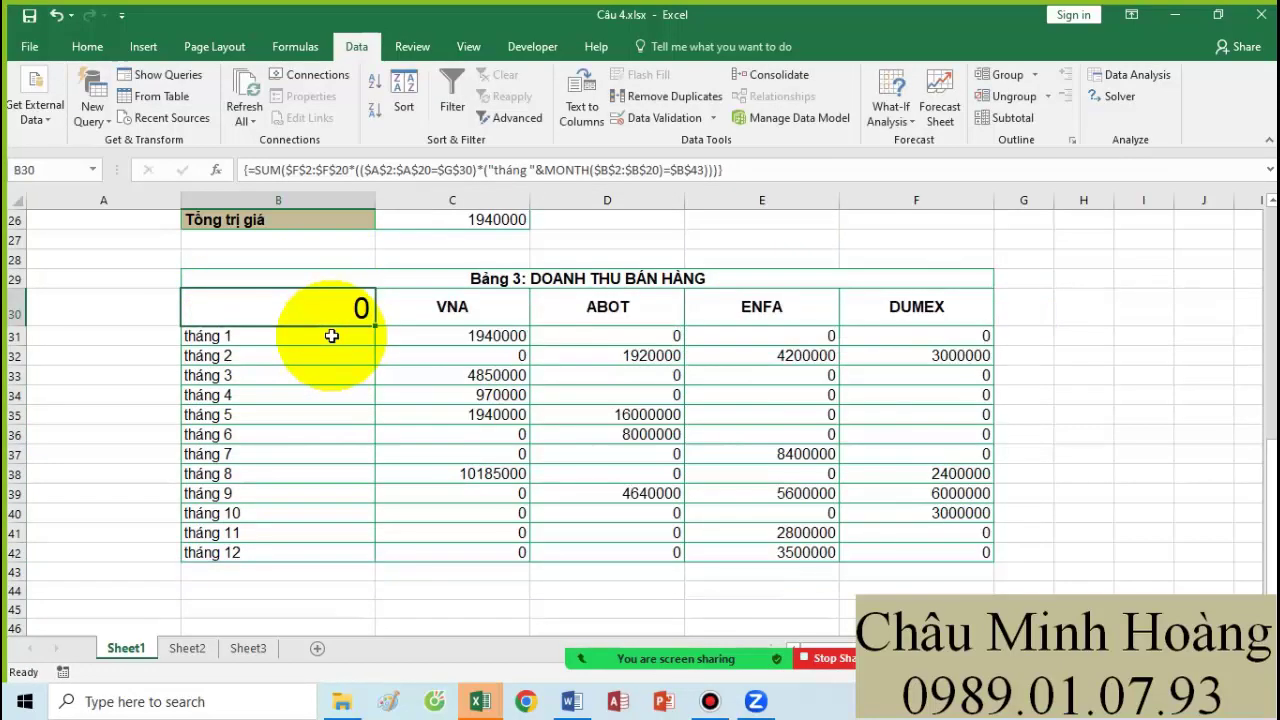
{"action": "left_click", "coordinate": [570, 703]}
{"action": "type", "text": "câu"}
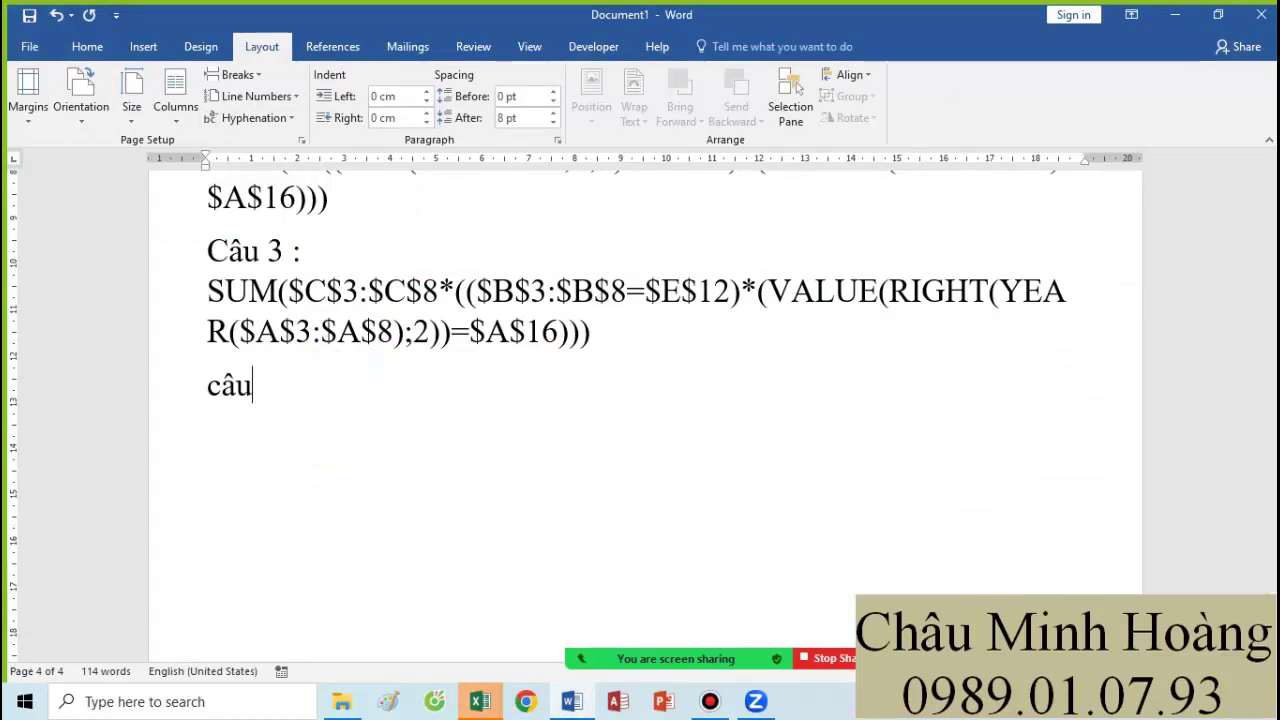
{"action": "type", "text": ":"}
{"action": "key", "text": "ctrl+v"}
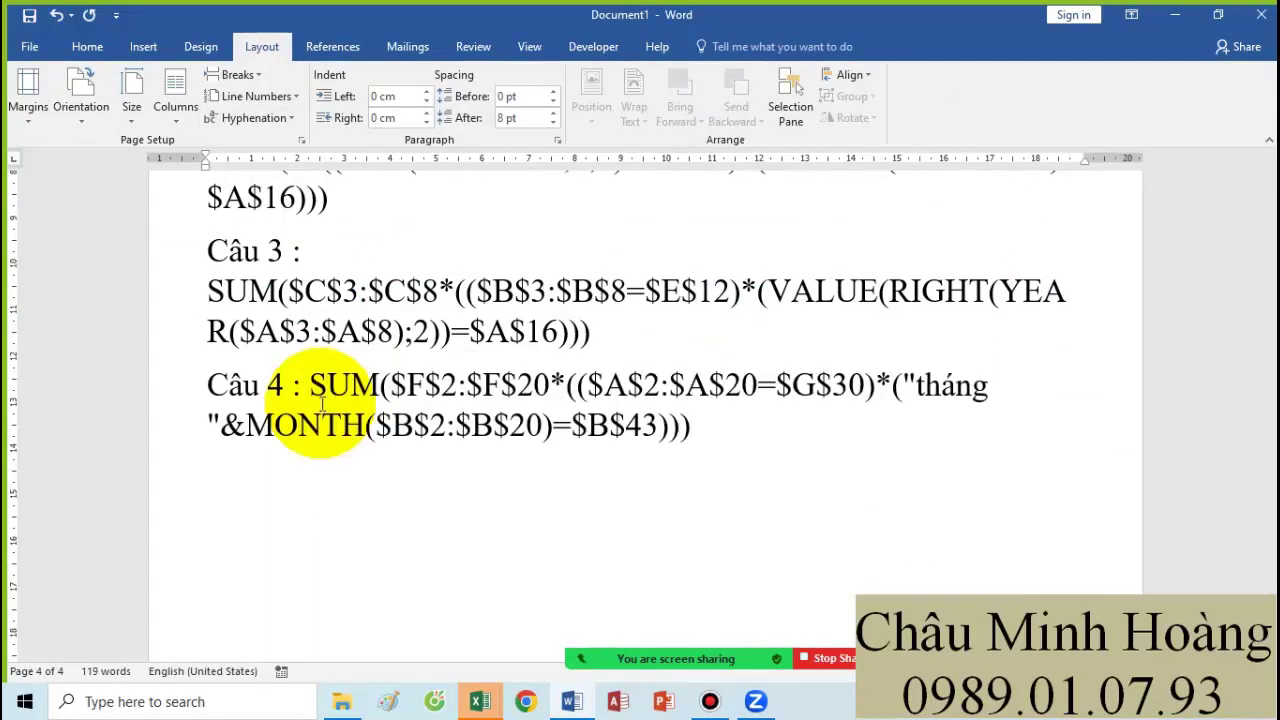
{"action": "scroll", "coordinate": [451, 390], "scroll_direction": "down", "scroll_amount": 4}
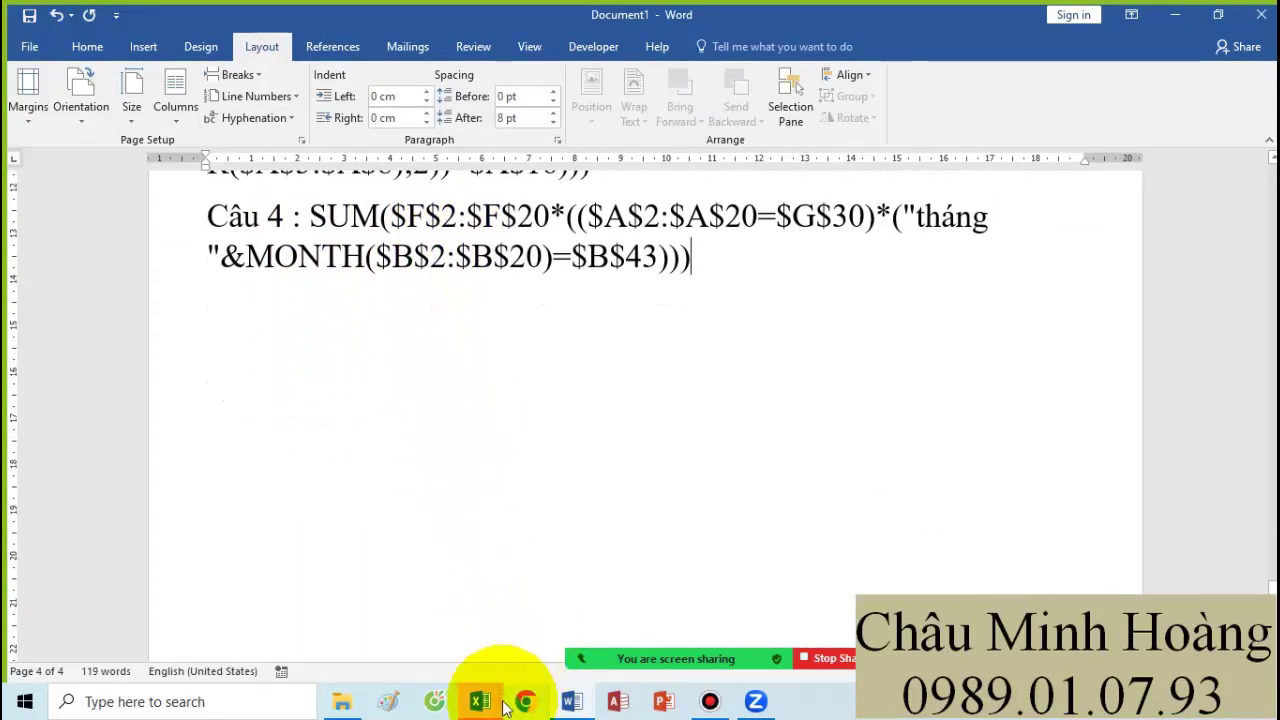
- Switch to Câu 5.xlsx in Excel and set the summary table A17:G21 to font size 18
{"action": "mouse_move", "coordinate": [500, 703]}
{"action": "left_click", "coordinate": [389, 617]}
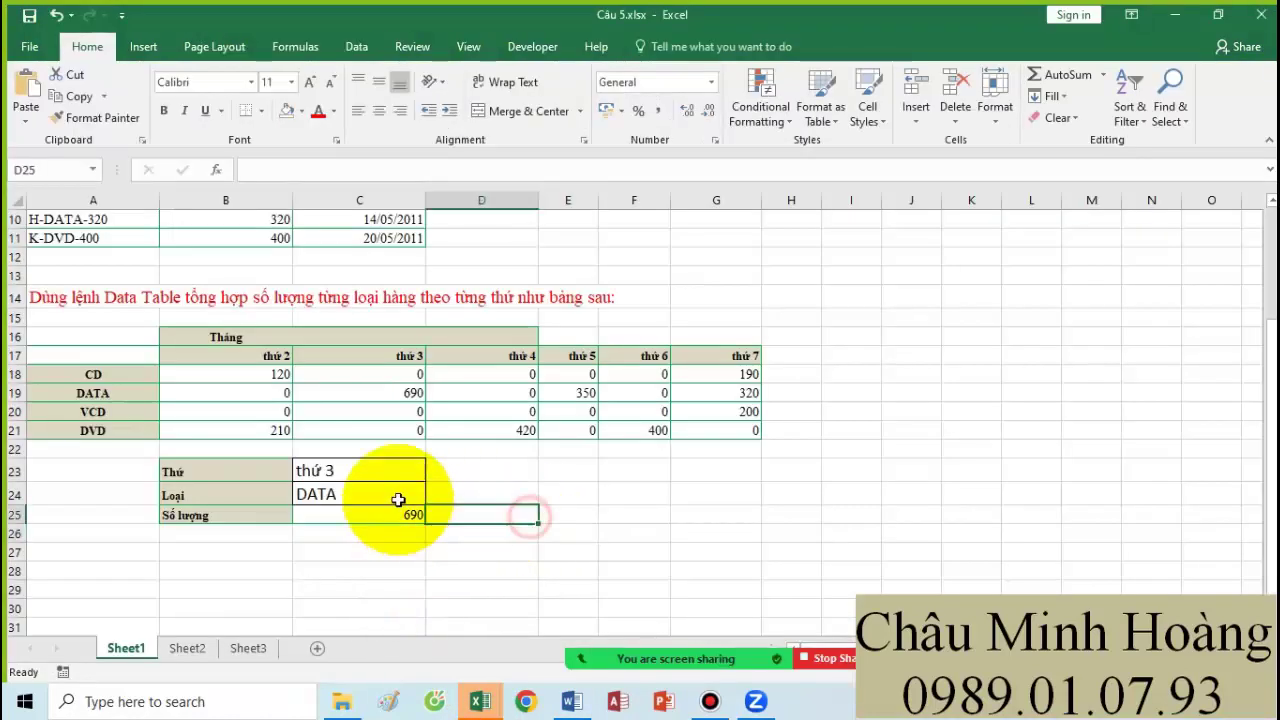
{"action": "left_click", "coordinate": [370, 515]}
{"action": "left_click", "coordinate": [131, 354]}
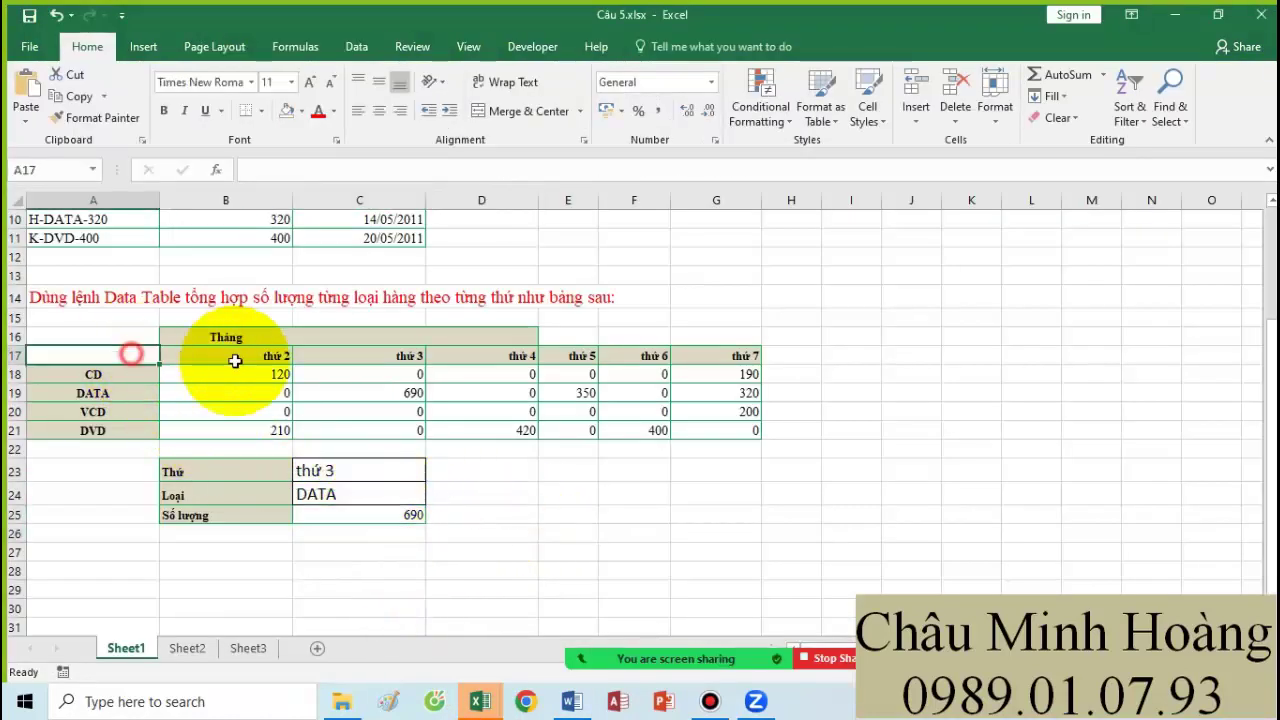
{"action": "left_click_drag", "start_coordinate": [234, 360], "coordinate": [733, 430]}
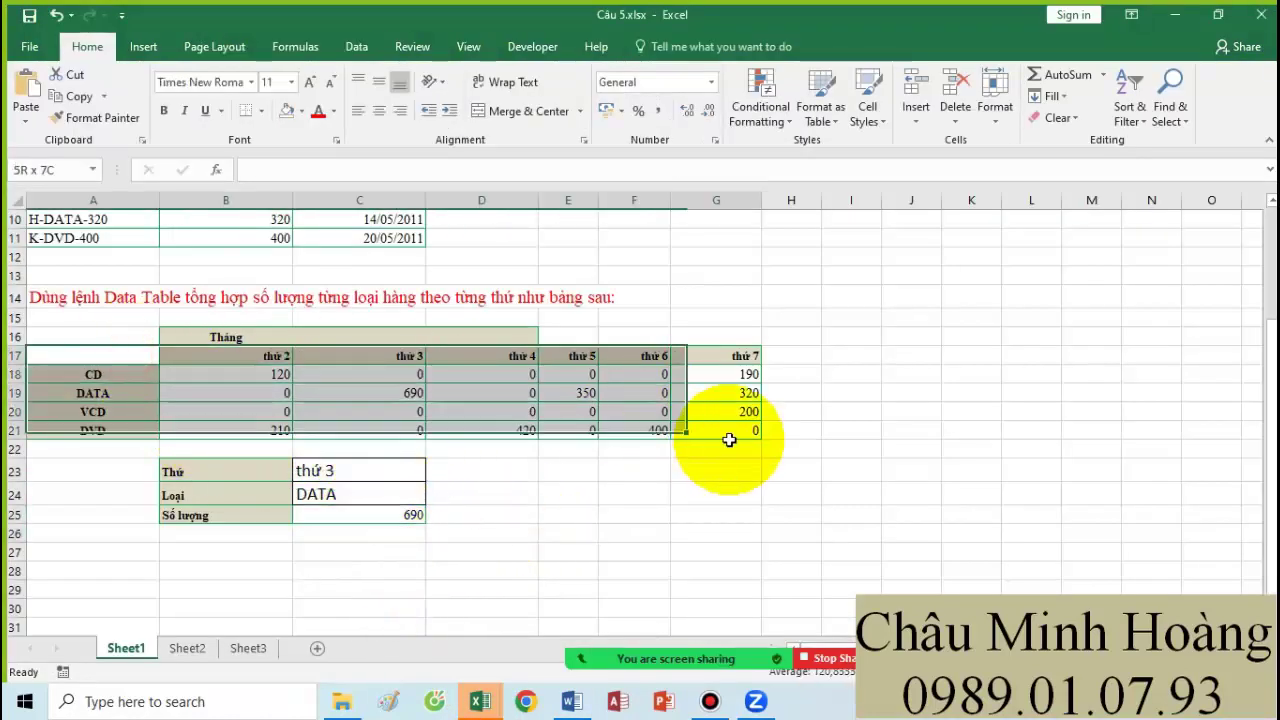
{"action": "left_click", "coordinate": [289, 85]}
{"action": "left_click", "coordinate": [266, 228]}
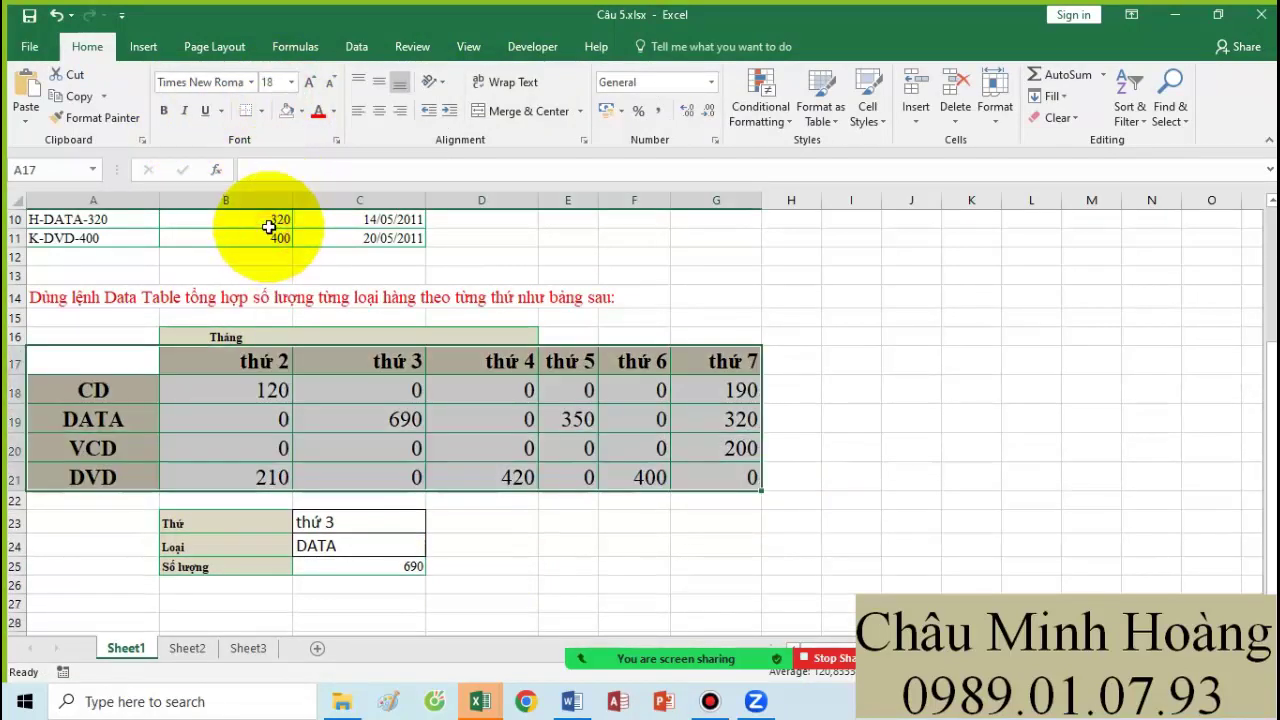
- Enlarge the font of the empty corner cell A17 to size 22
{"action": "left_click", "coordinate": [122, 352]}
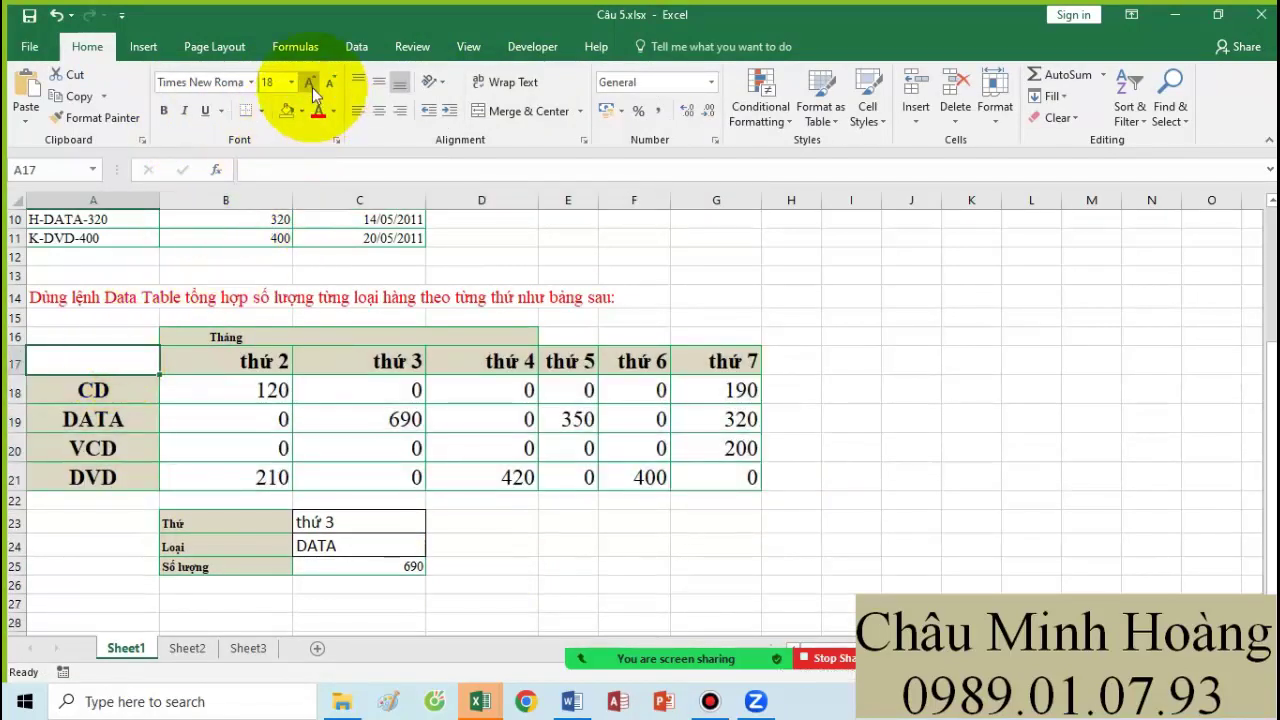
{"action": "left_click", "coordinate": [309, 82]}
{"action": "left_click", "coordinate": [309, 82]}
- Start a formula in A17 that sums the SỐ LƯỢNG values: =sum($B$3:$B$11*((
{"action": "type", "text": "=sum"}
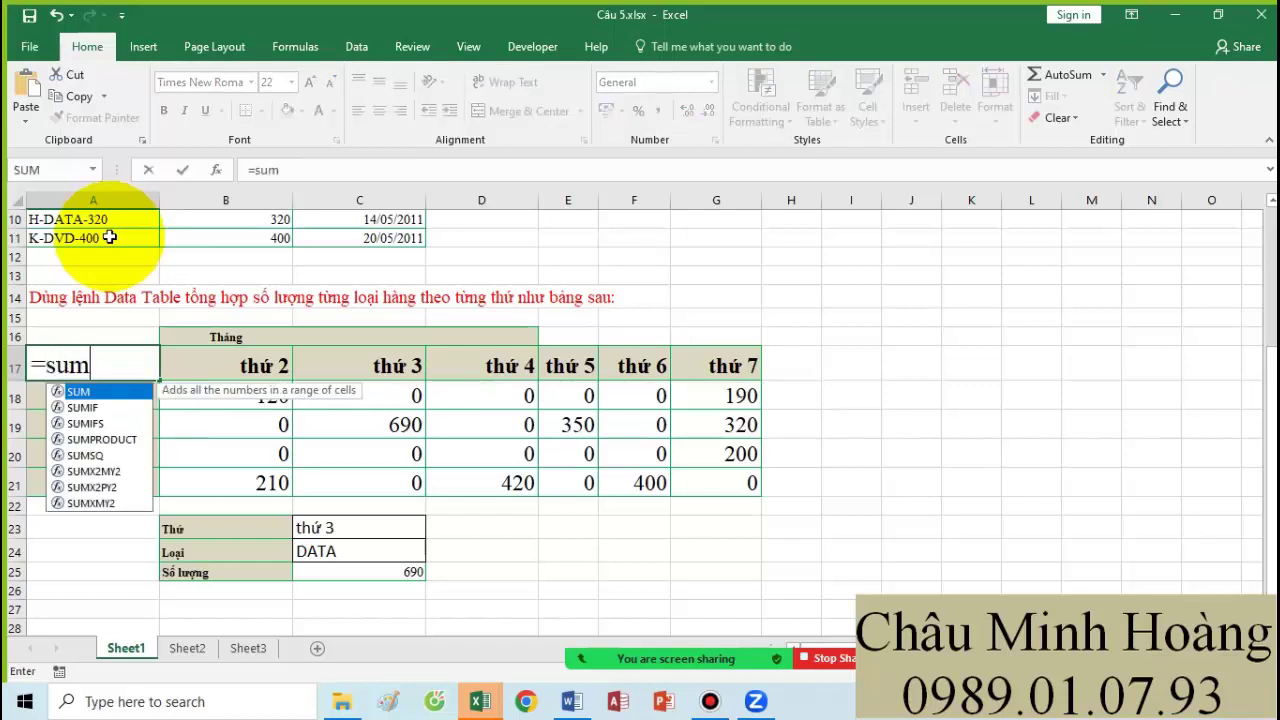
{"action": "type", "text": "("}
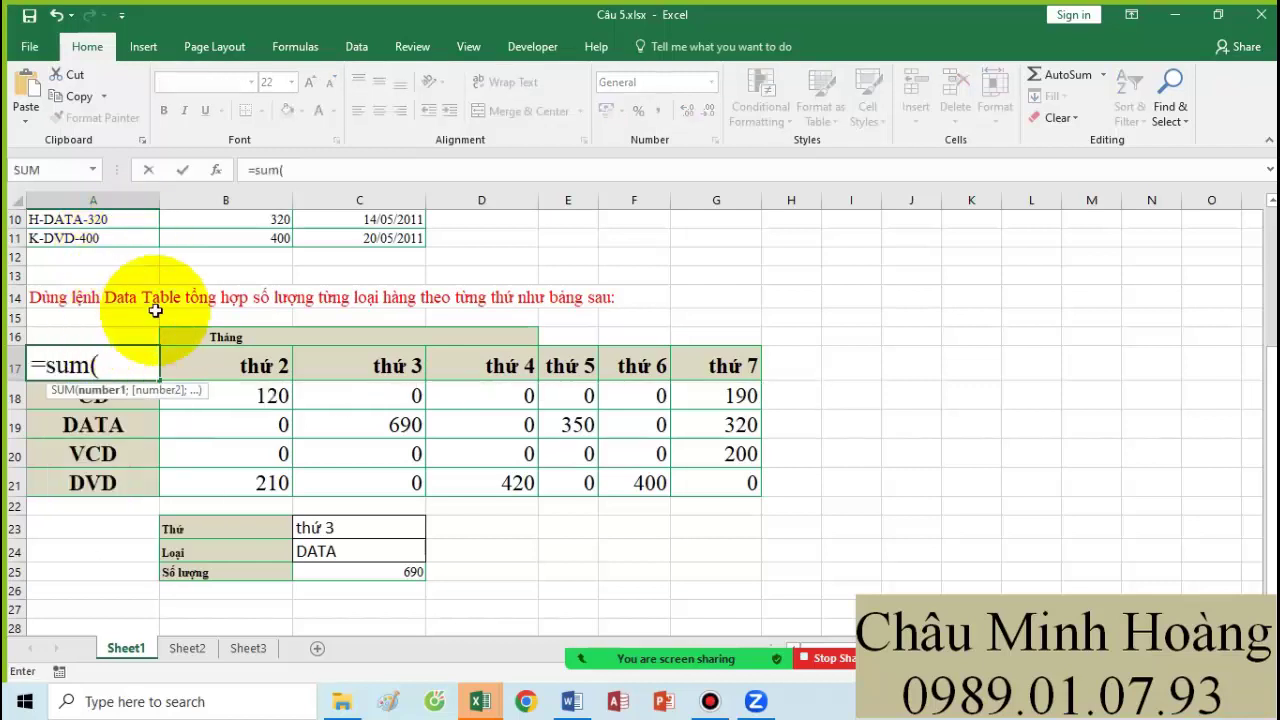
{"action": "scroll", "coordinate": [330, 340], "scroll_direction": "up", "scroll_amount": 3}
{"action": "left_click_drag", "start_coordinate": [273, 260], "coordinate": [283, 400]}
{"action": "key", "text": "F4"}
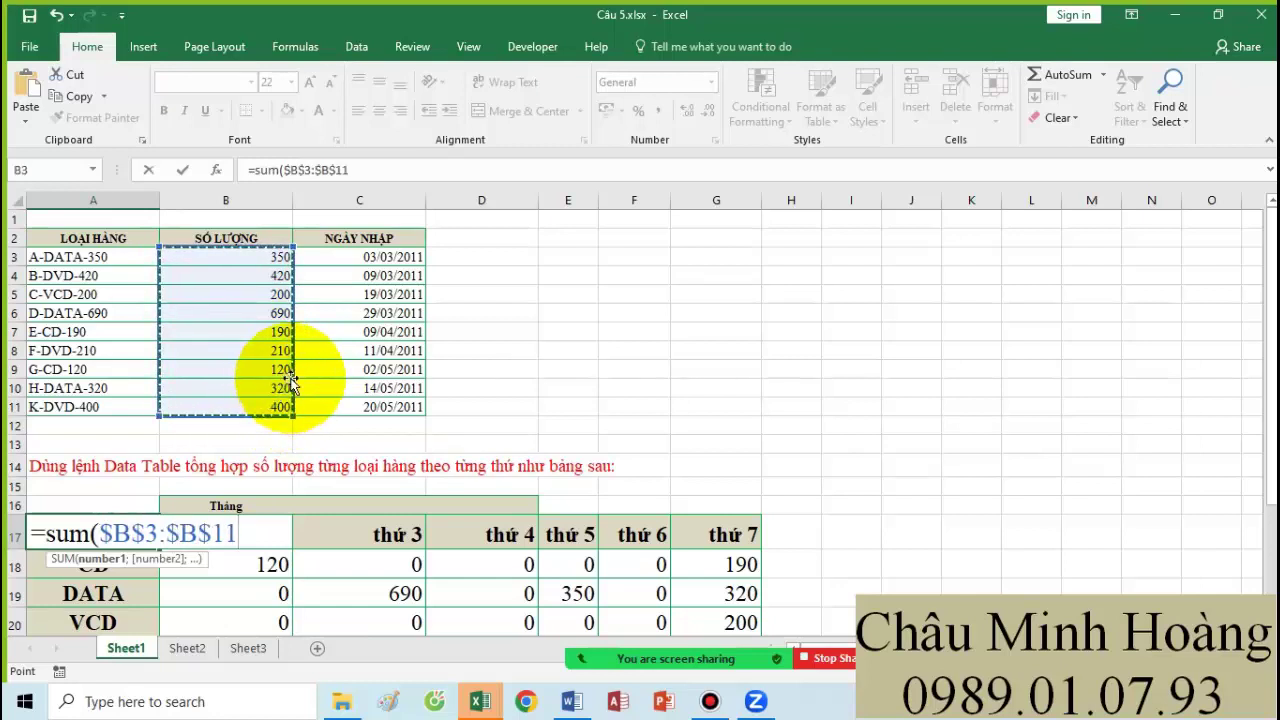
{"action": "type", "text": "*(("}
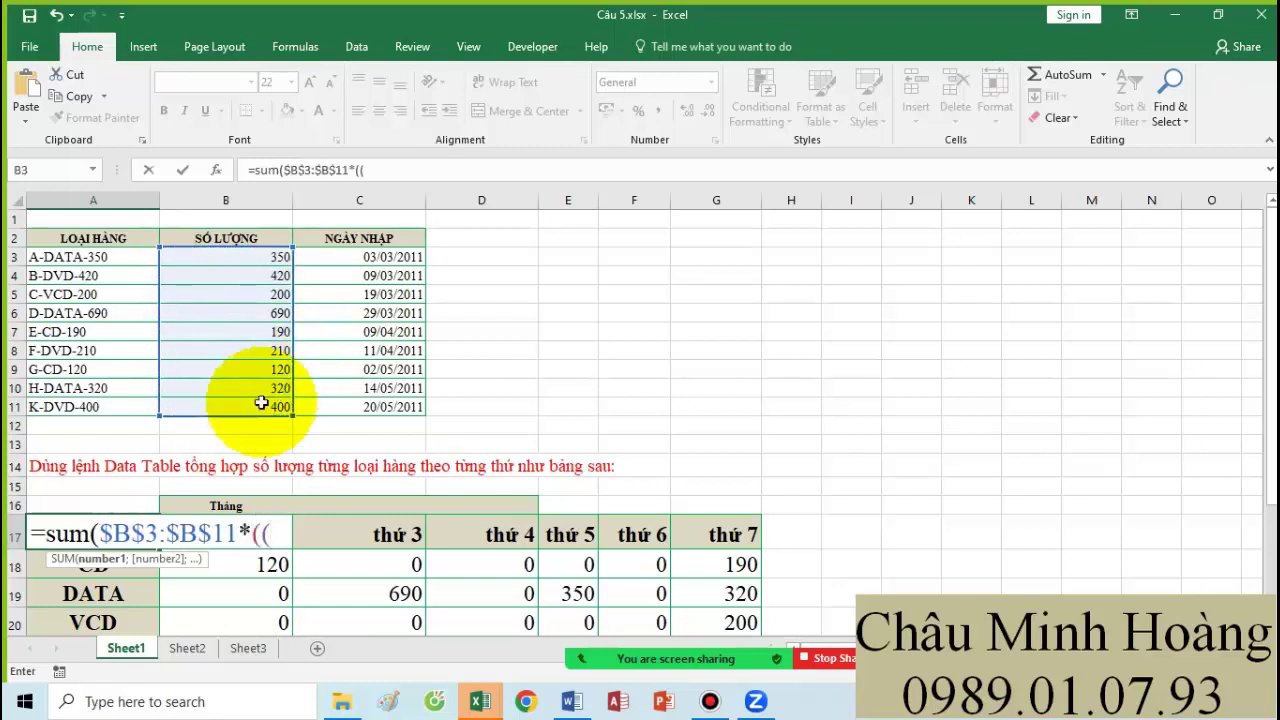
- Continue the A17 formula by extracting the product type from LOẠI HÀNG starting at character 3: MID($A$3:$A$11;3;
{"action": "type", "text": "mid"}
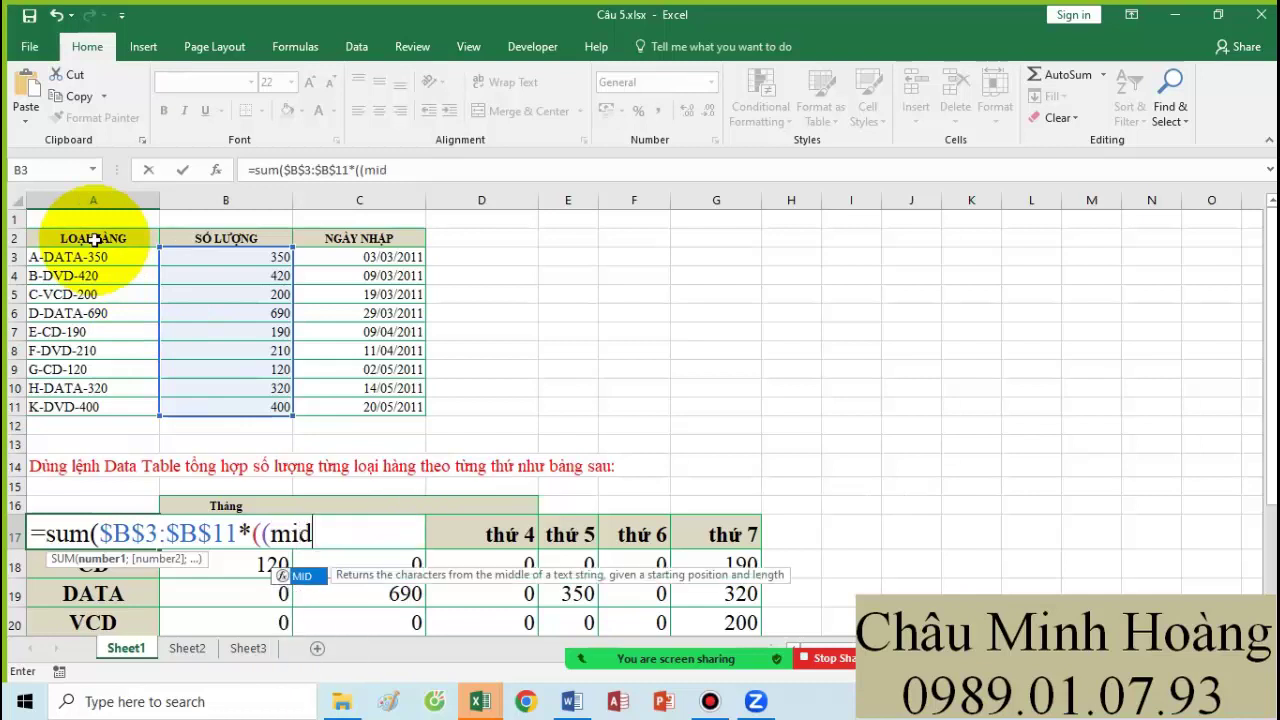
{"action": "key", "text": "Tab"}
{"action": "left_click_drag", "start_coordinate": [63, 257], "coordinate": [71, 403]}
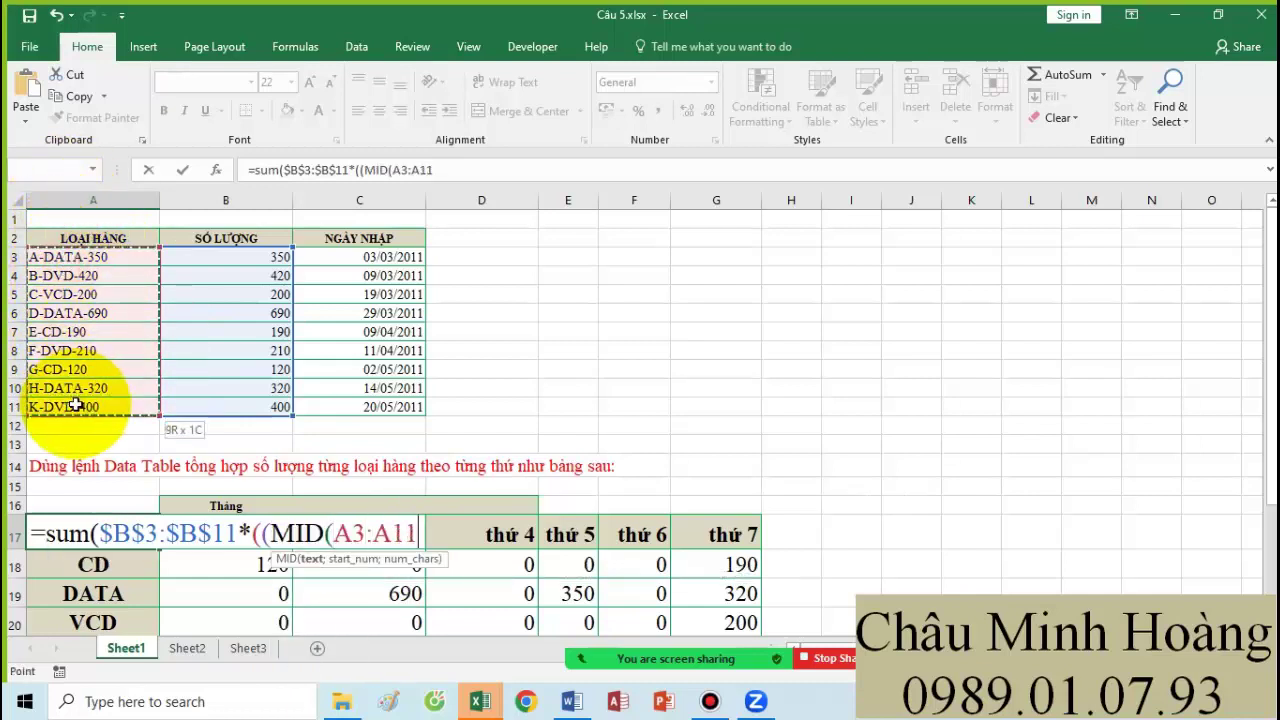
{"action": "key", "text": "F4"}
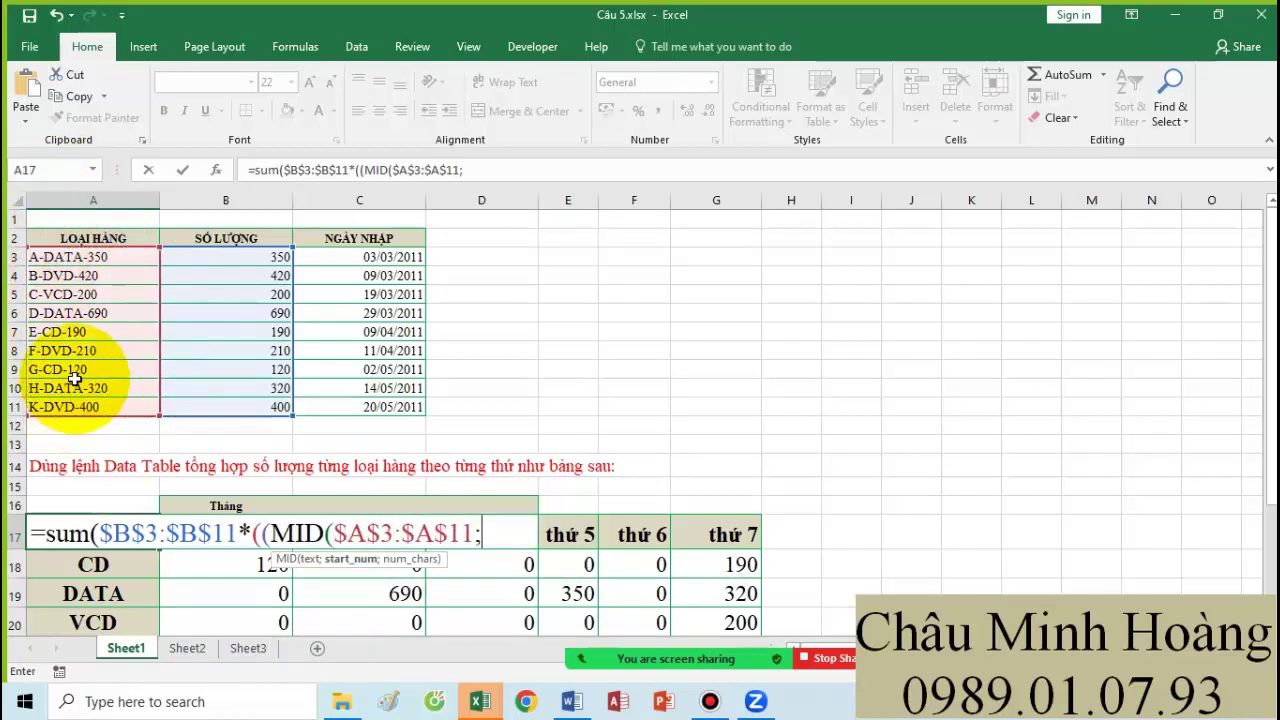
{"action": "type", "text": ";3;"}
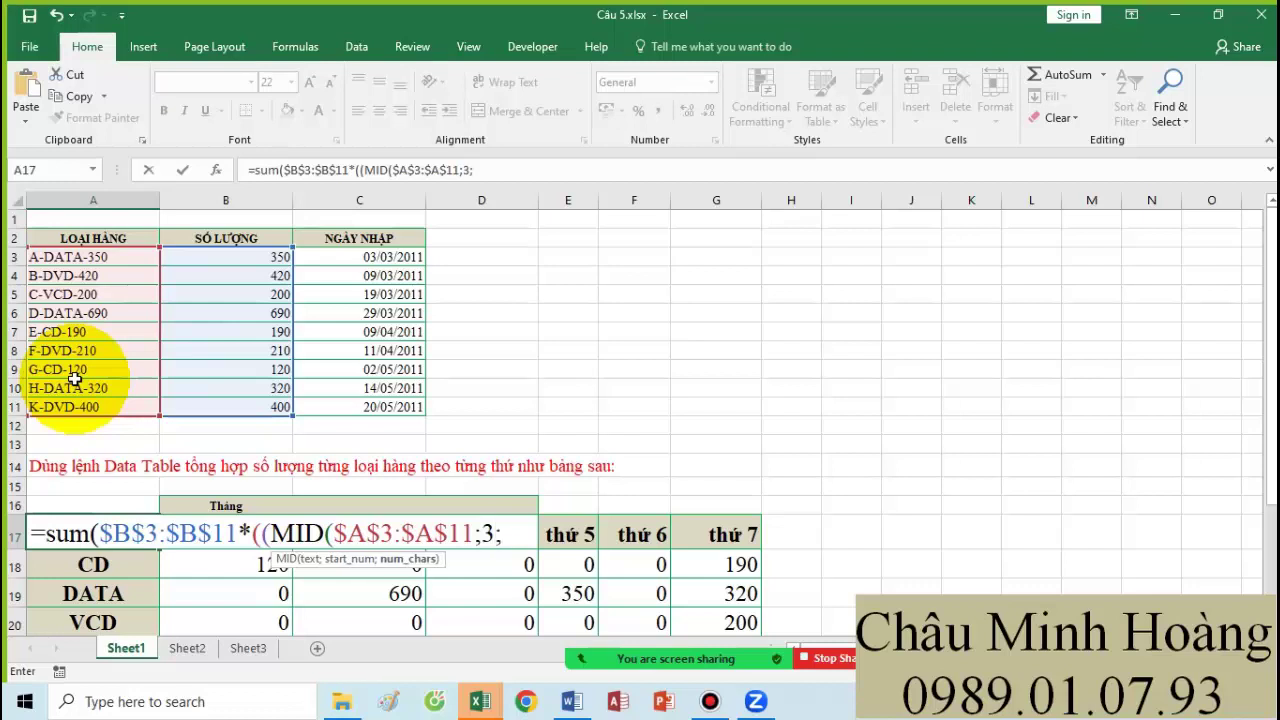
- Complete the MID function in A17 with the length argument len($A$3:$A$11)-6) and add an equals sign for the type comparison
{"action": "type", "text": "len("}
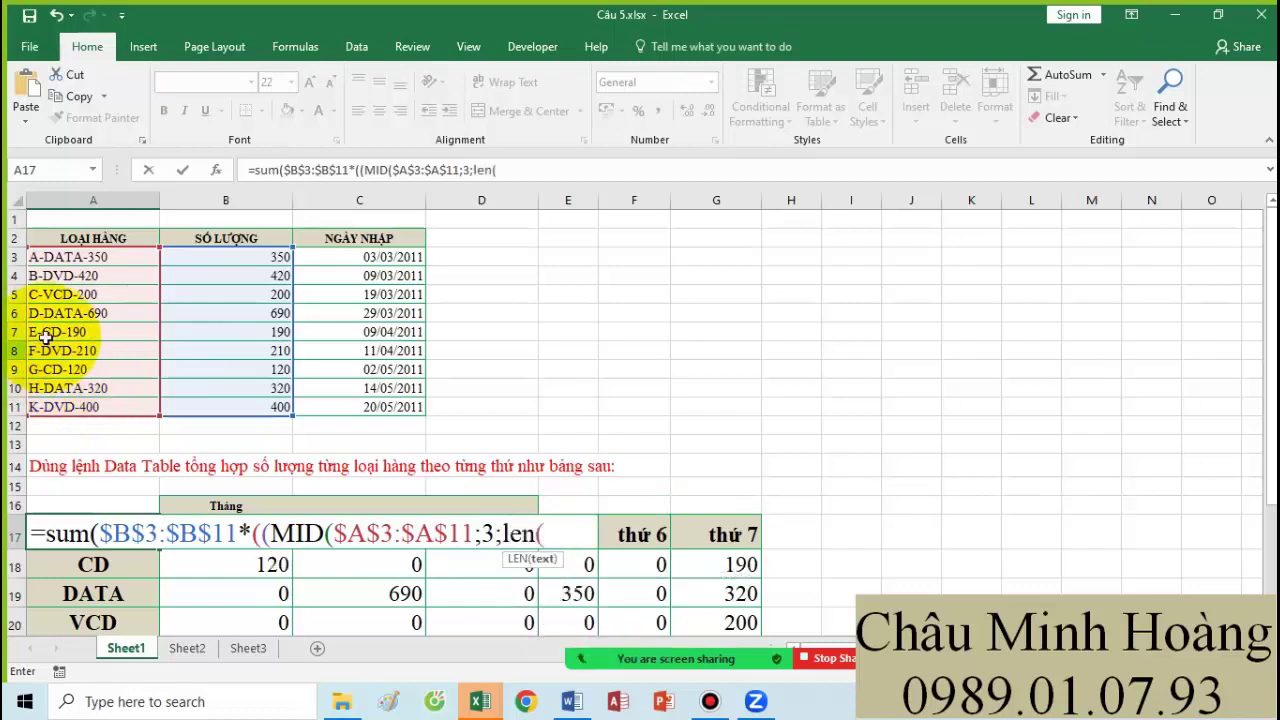
{"action": "left_click_drag", "start_coordinate": [88, 256], "coordinate": [90, 412]}
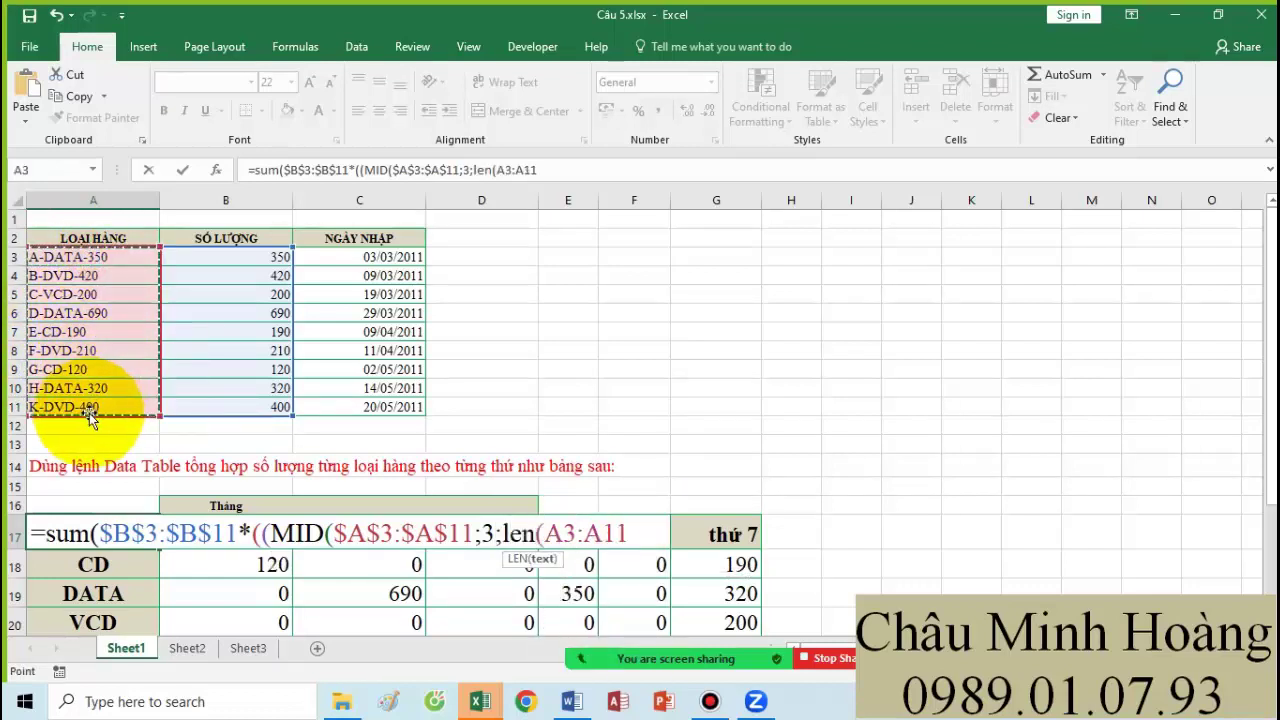
{"action": "key", "text": "F4"}
{"action": "type", "text": ")-6"}
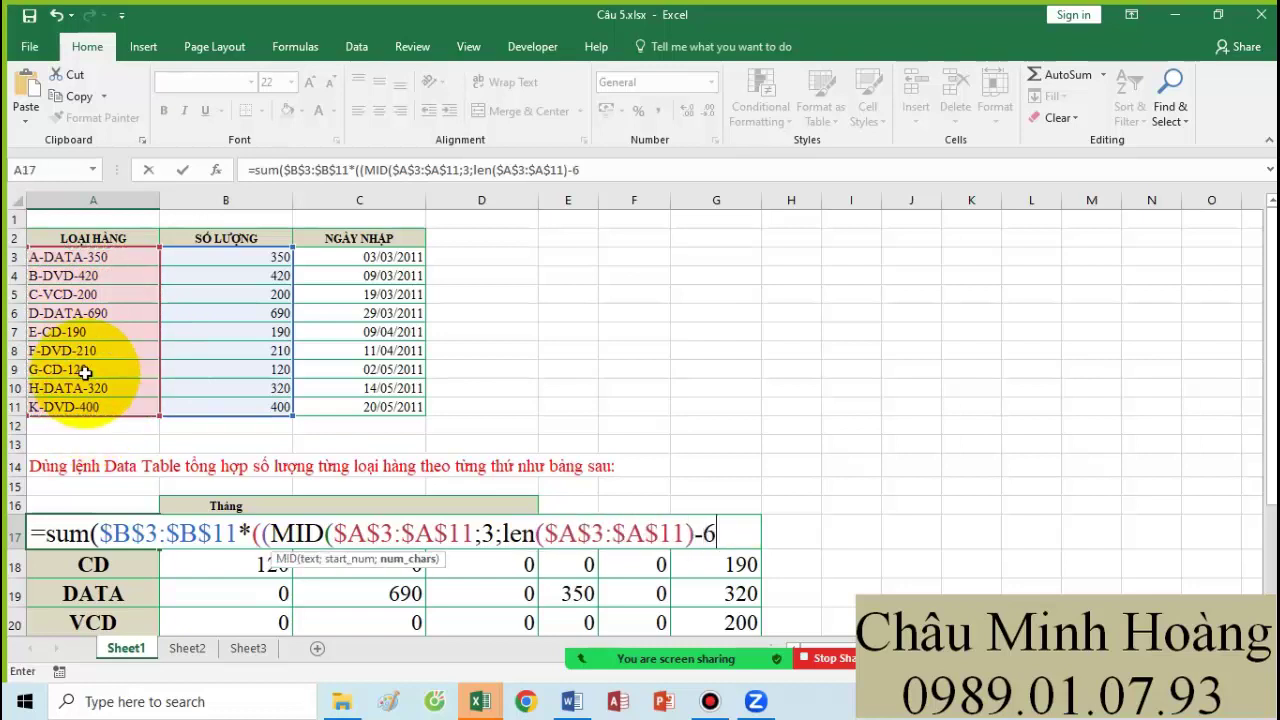
{"action": "type", "text": ")="}
{"action": "scroll", "coordinate": [80, 371], "scroll_direction": "down", "scroll_amount": 3}
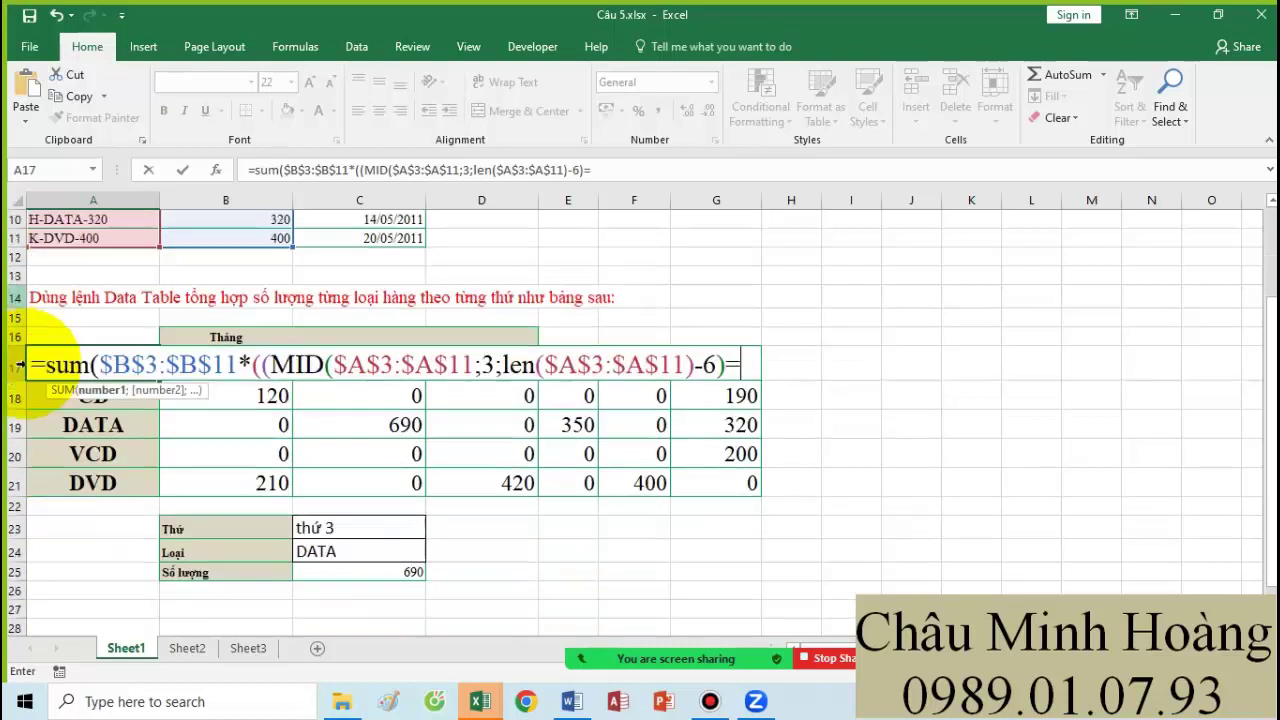
- Compare the product type with $A$22 in the A17 formula and start the weekday condition: )*("thứ "&WEEKDAY(
{"action": "left_click", "coordinate": [62, 513]}
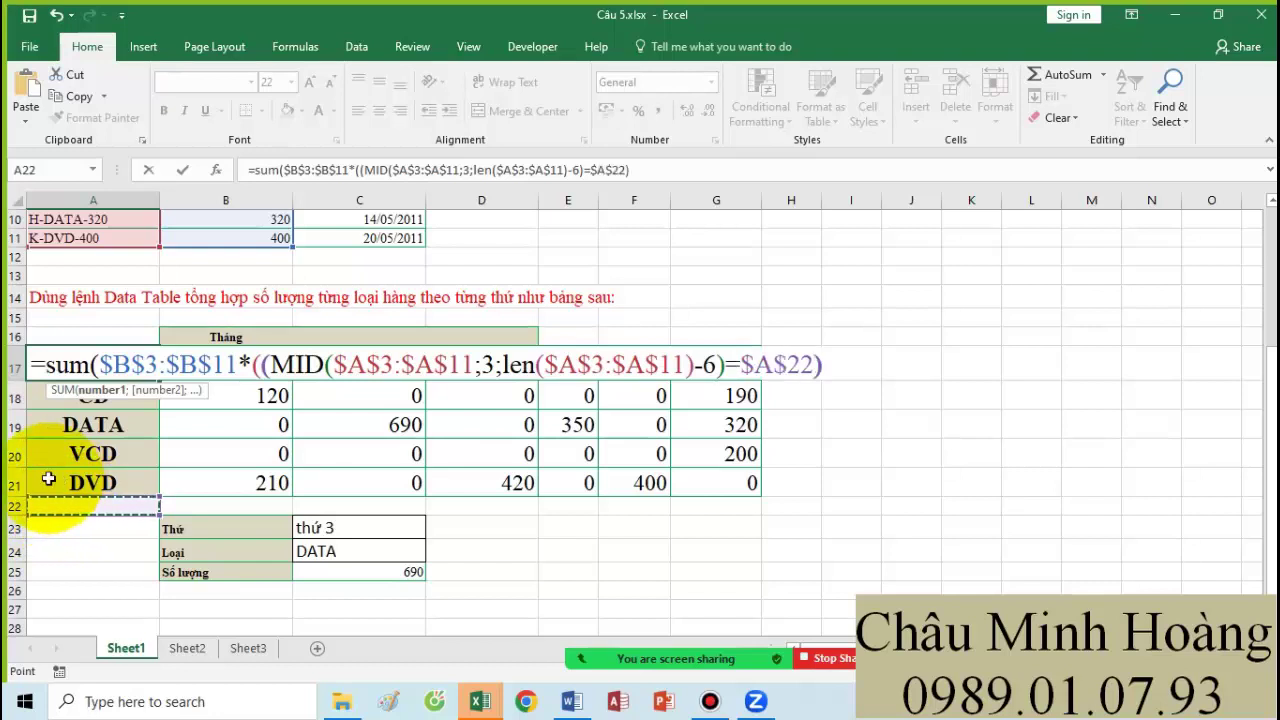
{"action": "scroll", "coordinate": [486, 528], "scroll_direction": "up", "scroll_amount": 1}
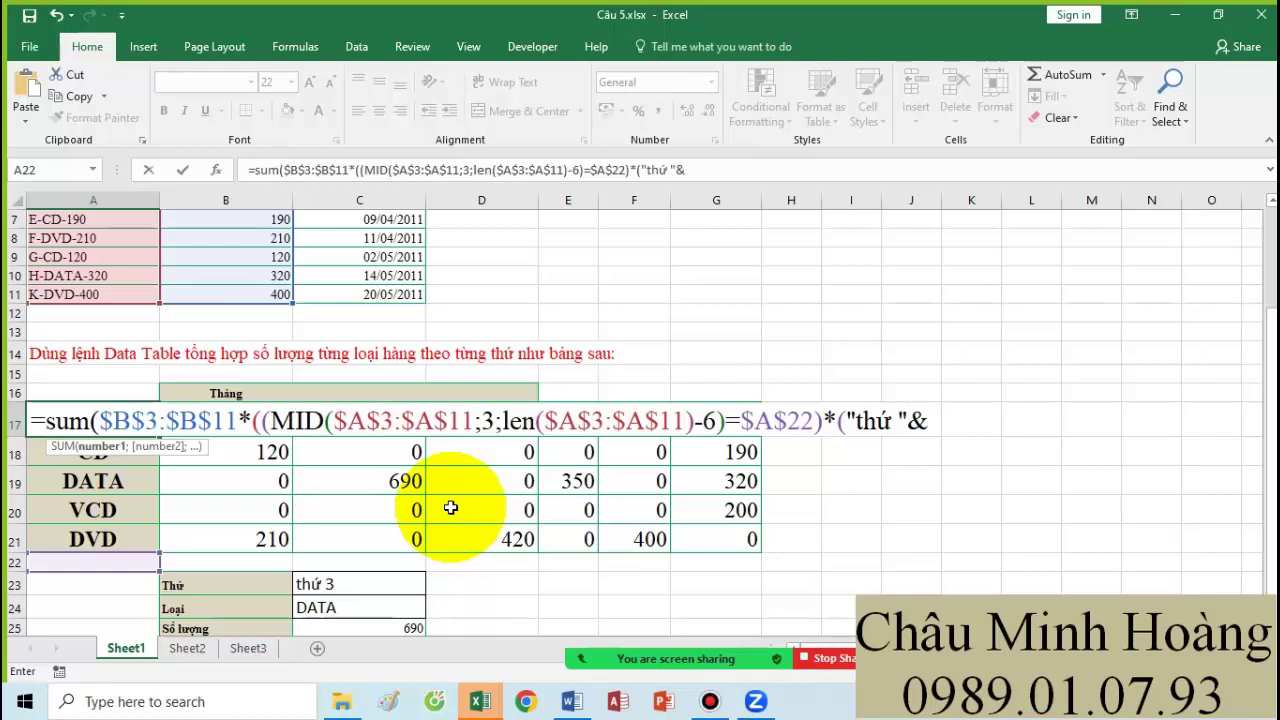
{"action": "type", "text": "wee"}
{"action": "key", "text": "Tab"}
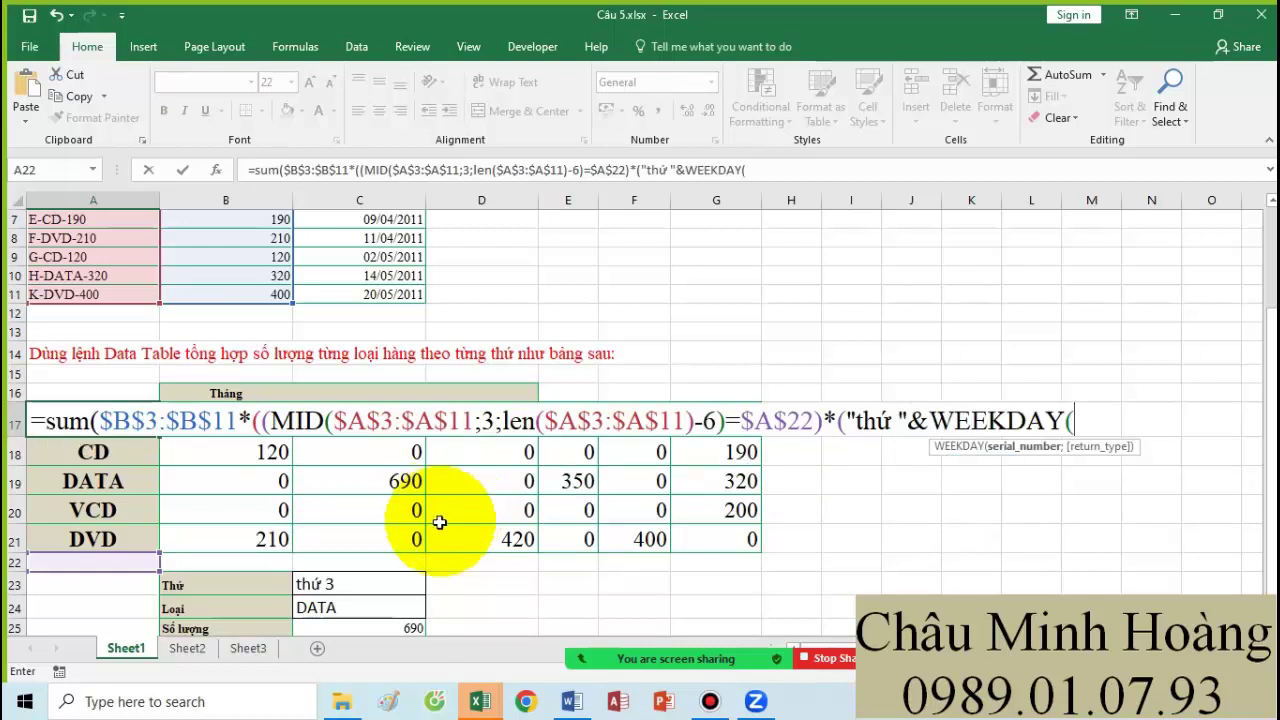
- Fill WEEKDAY with the NGÀY NHẬP dates $C$3:$C$11 and return type 1, compare it with H17, and enter A17 as an array formula
{"action": "scroll", "coordinate": [330, 460], "scroll_direction": "up", "scroll_amount": 2}
{"action": "left_click_drag", "start_coordinate": [371, 255], "coordinate": [370, 395]}
{"action": "key", "text": "F4"}
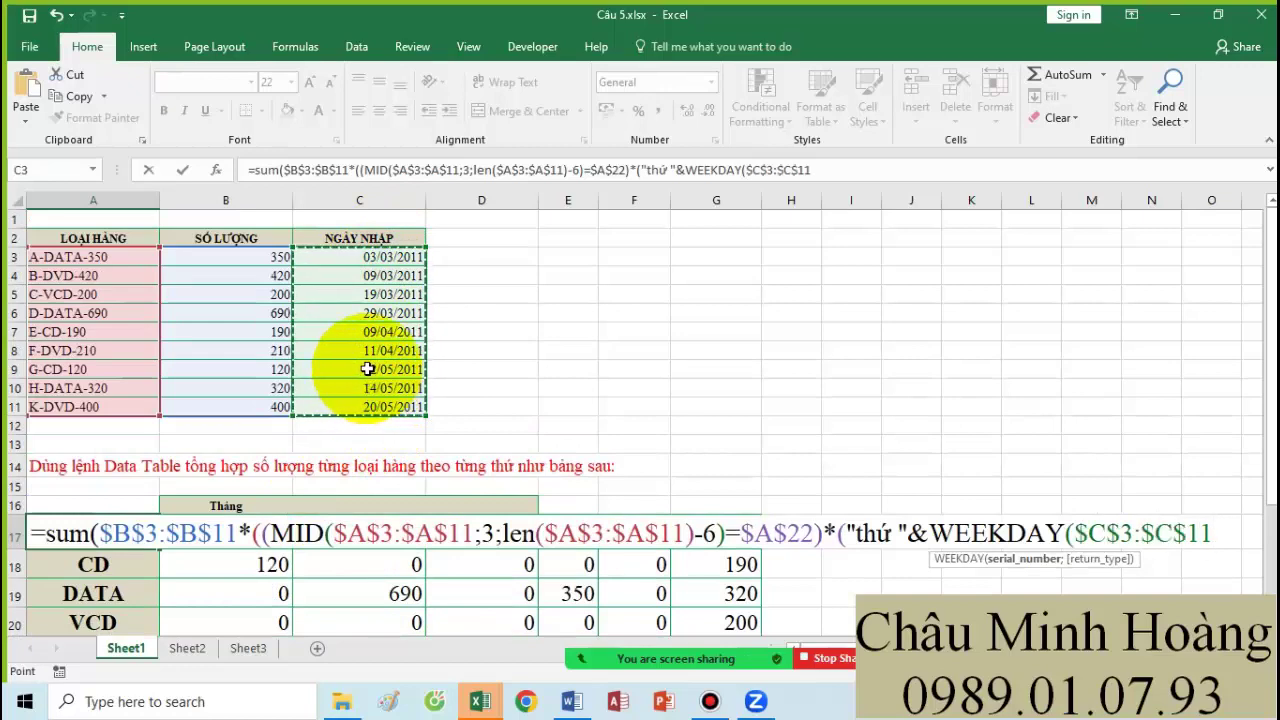
{"action": "type", "text": ";1)="}
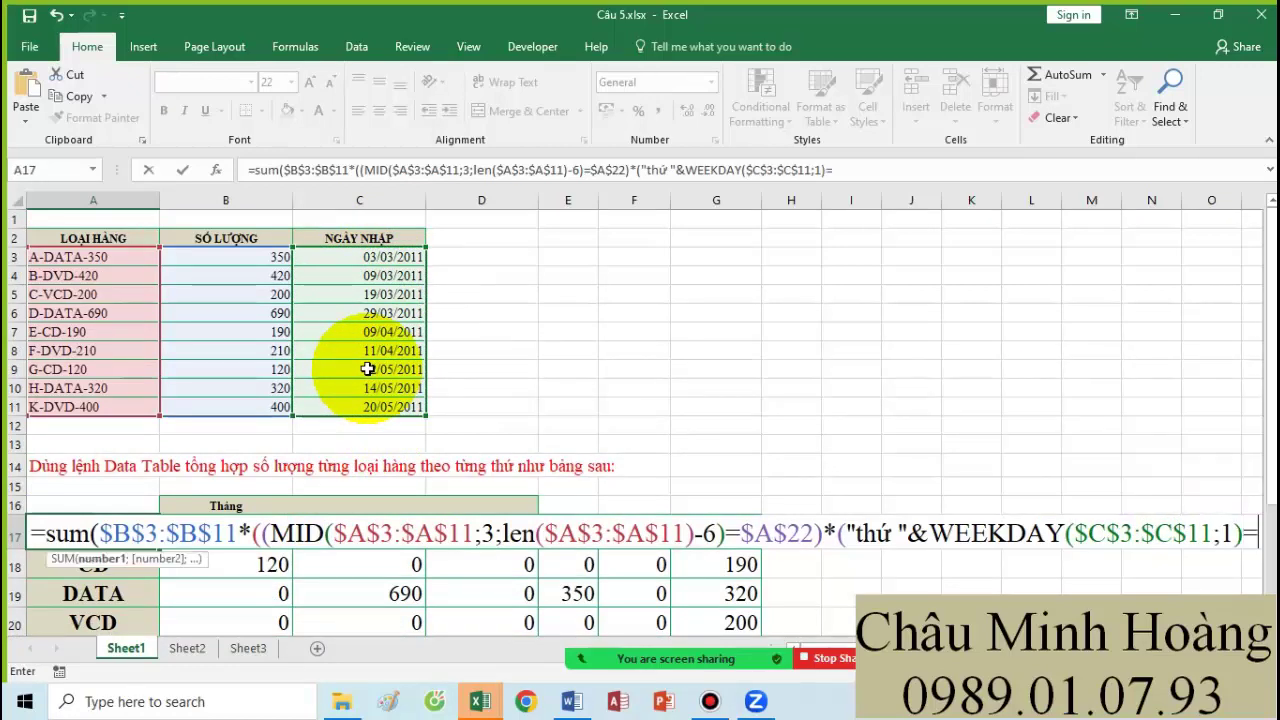
{"action": "scroll", "coordinate": [367, 369], "scroll_direction": "down", "scroll_amount": 3}
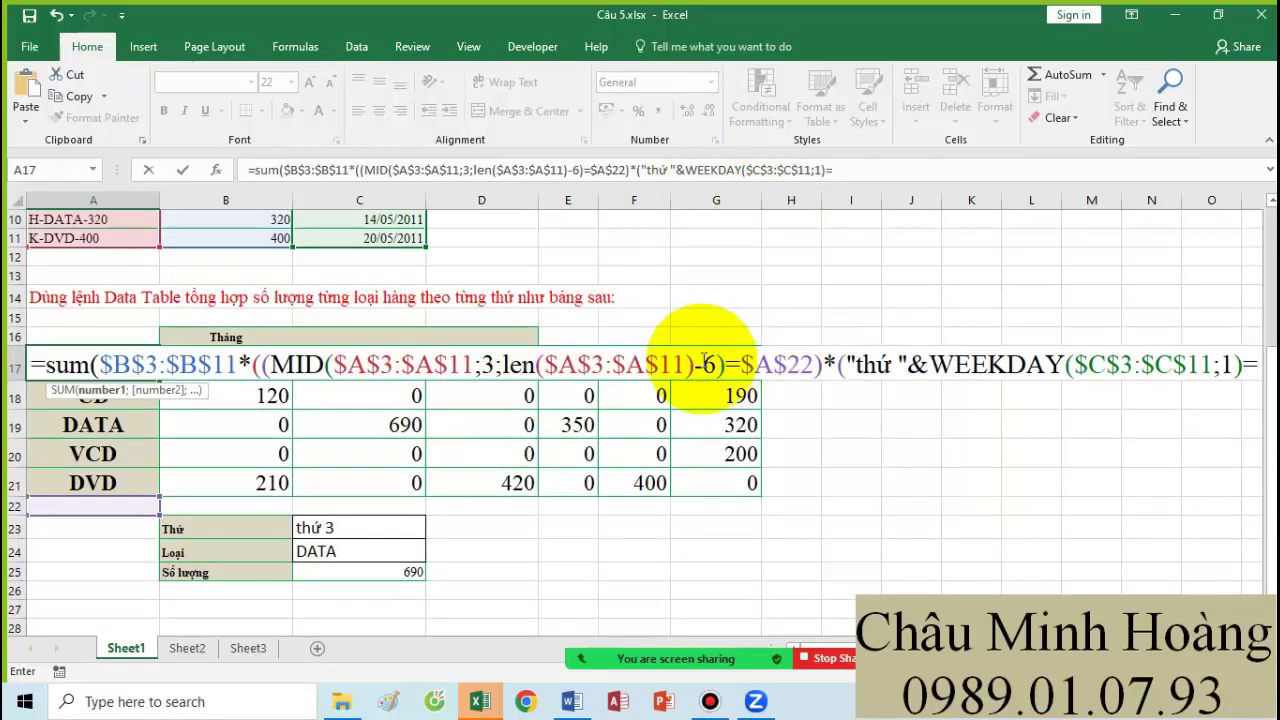
{"action": "type", "text": "H17)"}
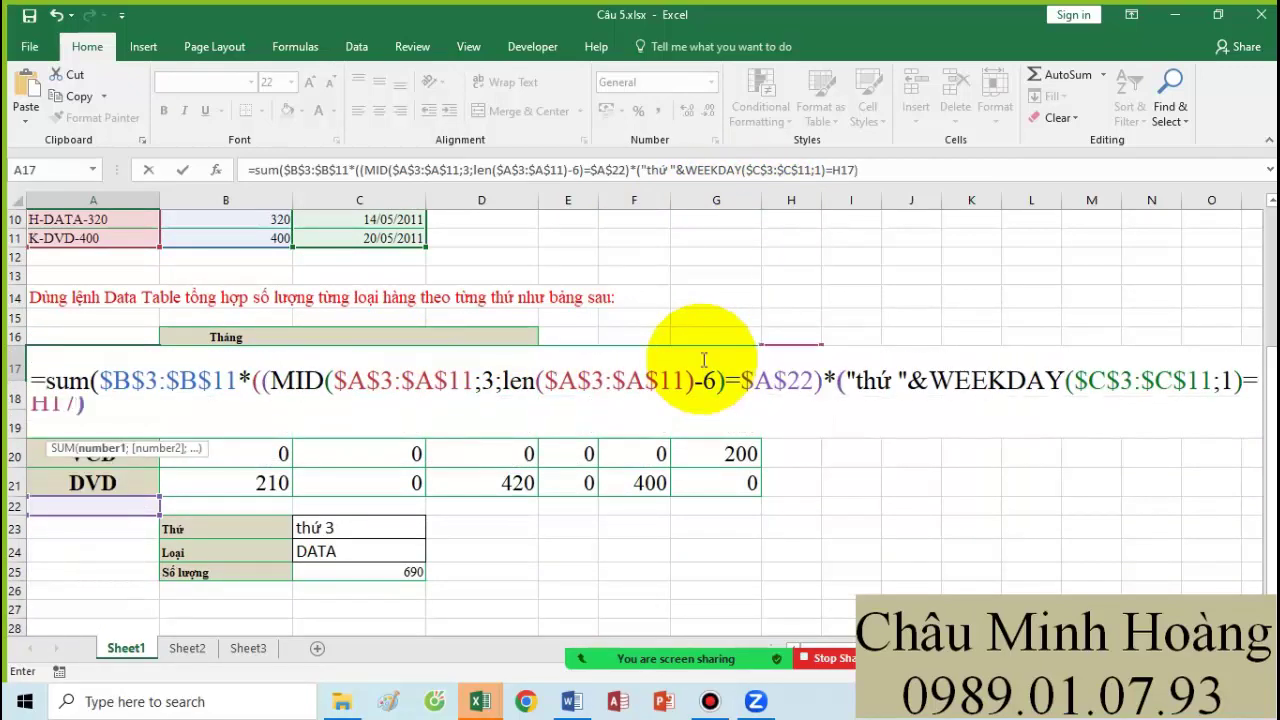
{"action": "type", "text": "))"}
{"action": "key", "text": "ctrl+shift+Return"}
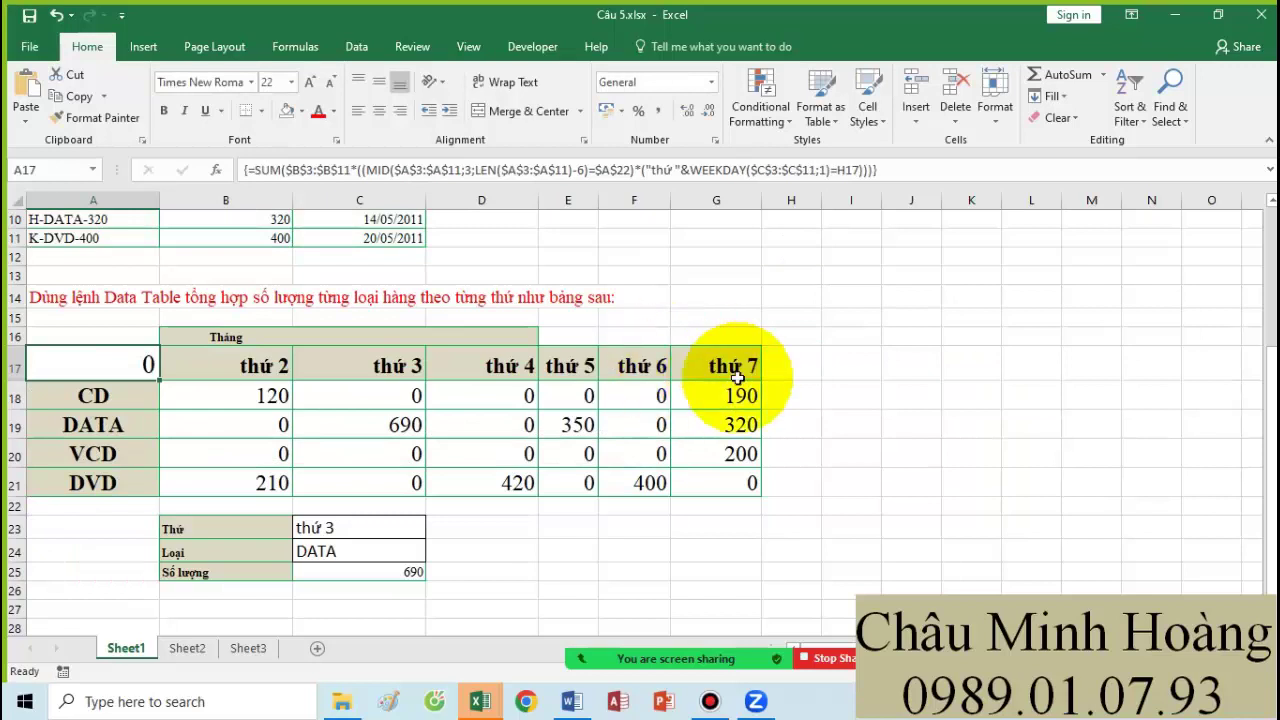
- Make the H17 reference in the A17 formula absolute, copy the whole formula text, and re-enter it as an array formula
{"action": "left_click", "coordinate": [800, 370]}
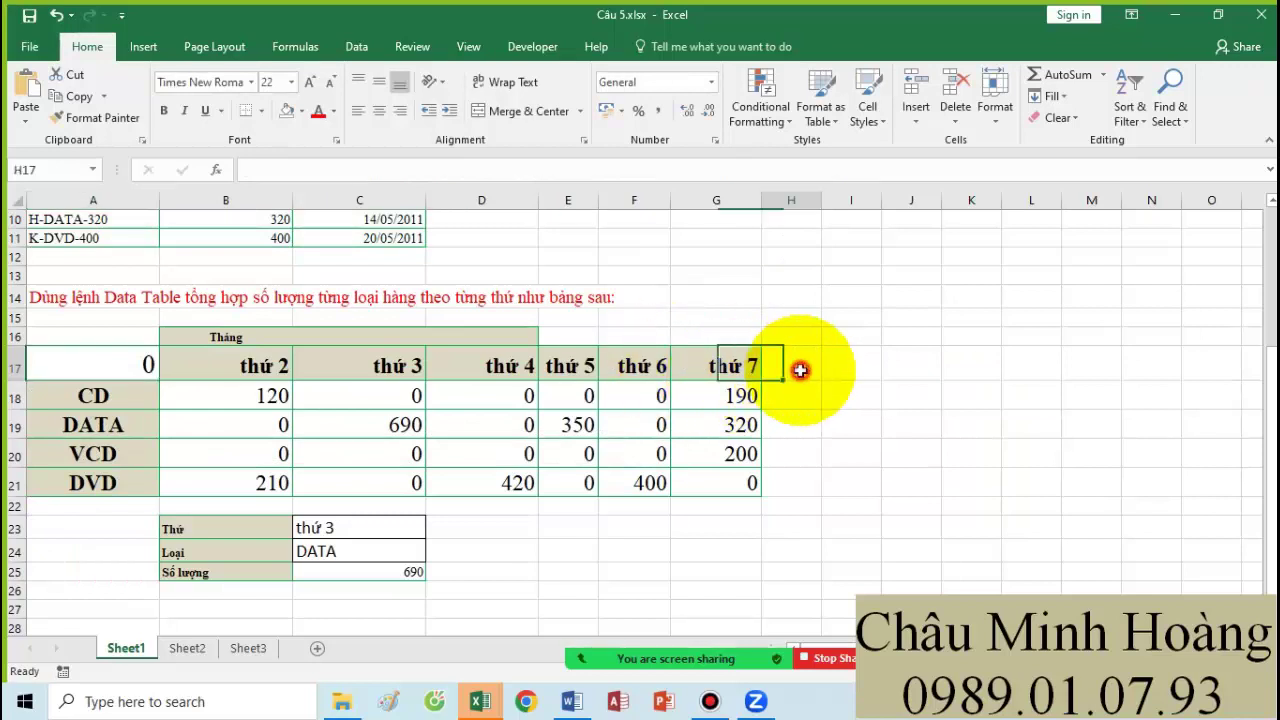
{"action": "double_click", "coordinate": [139, 357]}
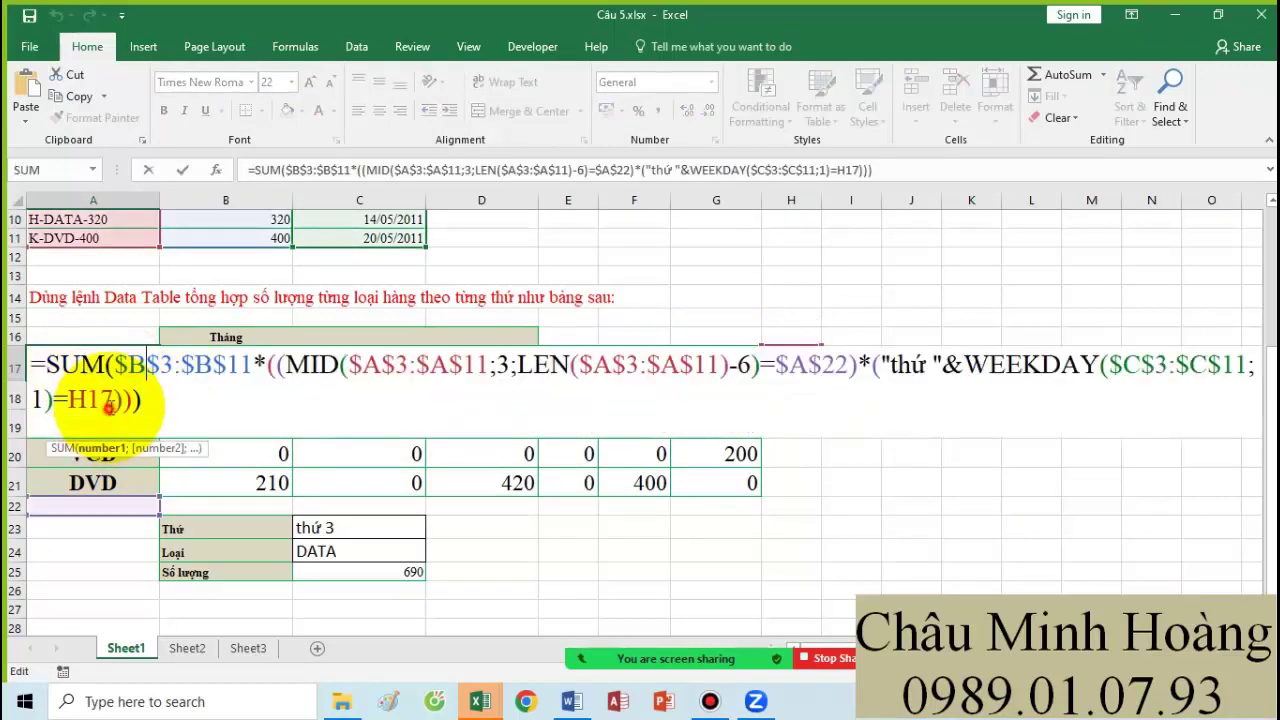
{"action": "left_click_drag", "start_coordinate": [112, 402], "coordinate": [68, 400]}
{"action": "key", "text": "F4"}
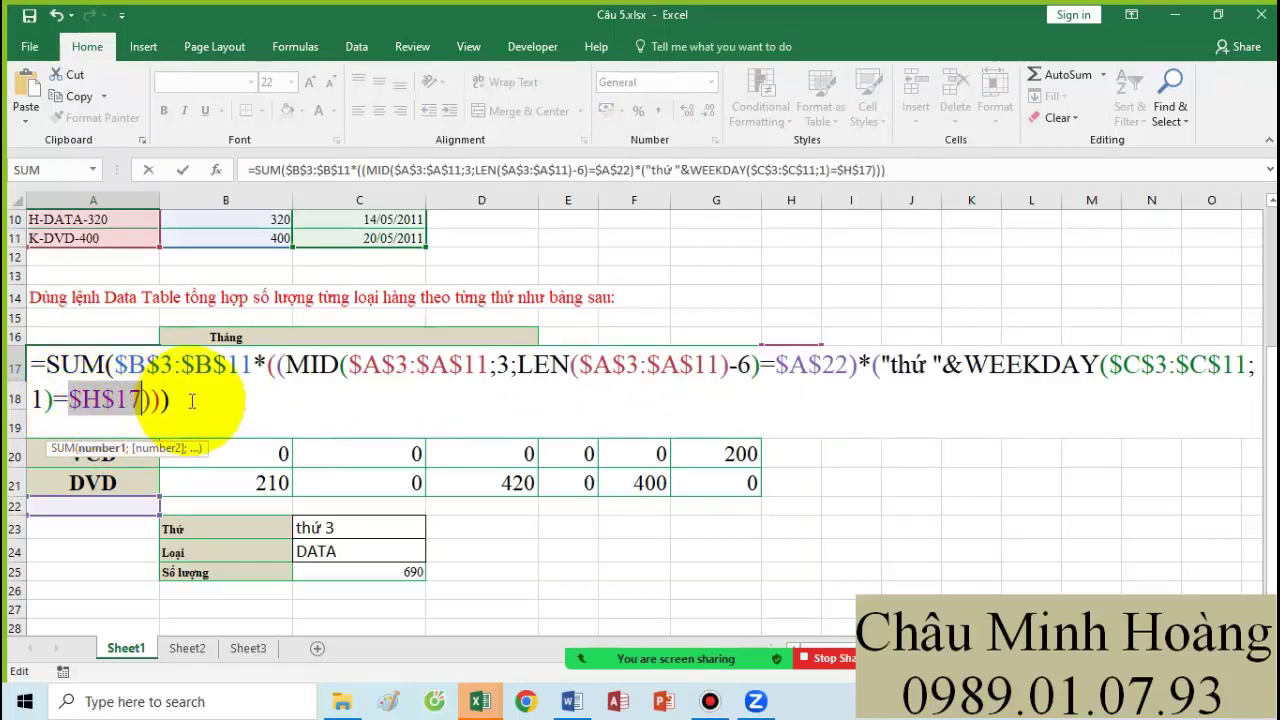
{"action": "left_click_drag", "start_coordinate": [170, 400], "coordinate": [47, 364]}
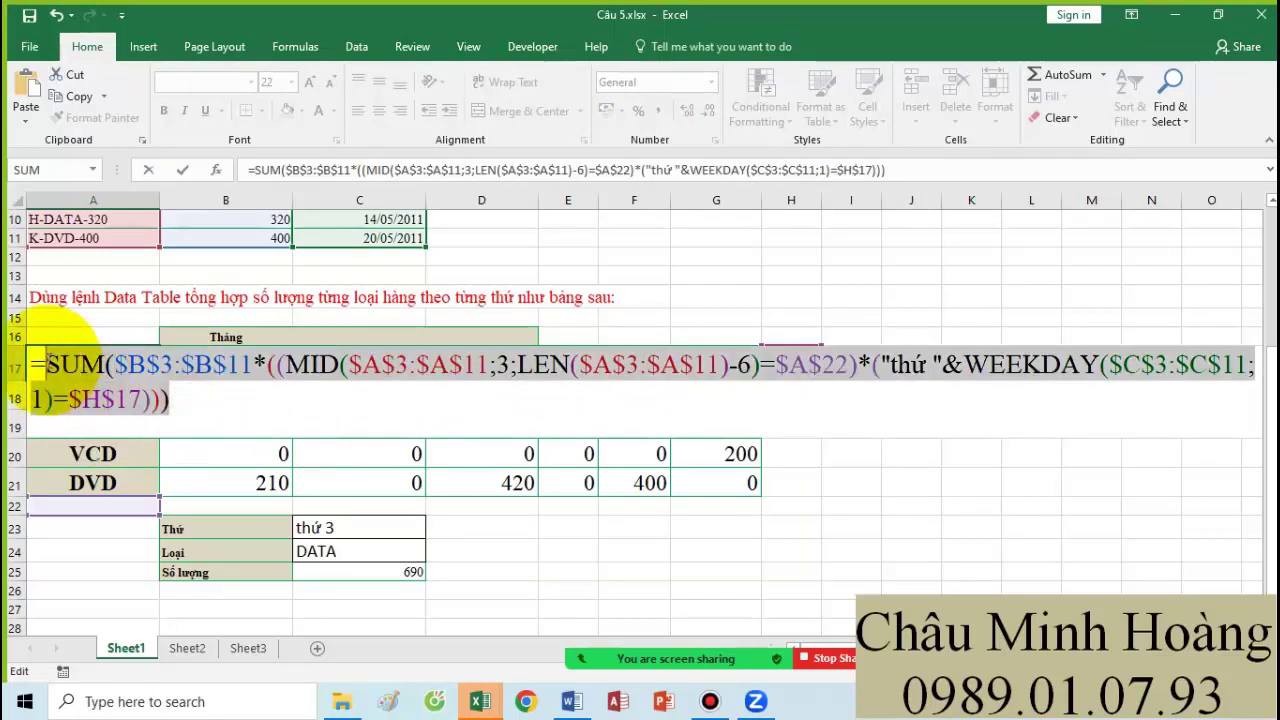
{"action": "key", "text": "ctrl+shift+Return"}
- Create a what-if data table over A17:G21 with row input cell $H$17 and column input cell $A$22
{"action": "left_click_drag", "start_coordinate": [46, 360], "coordinate": [724, 481]}
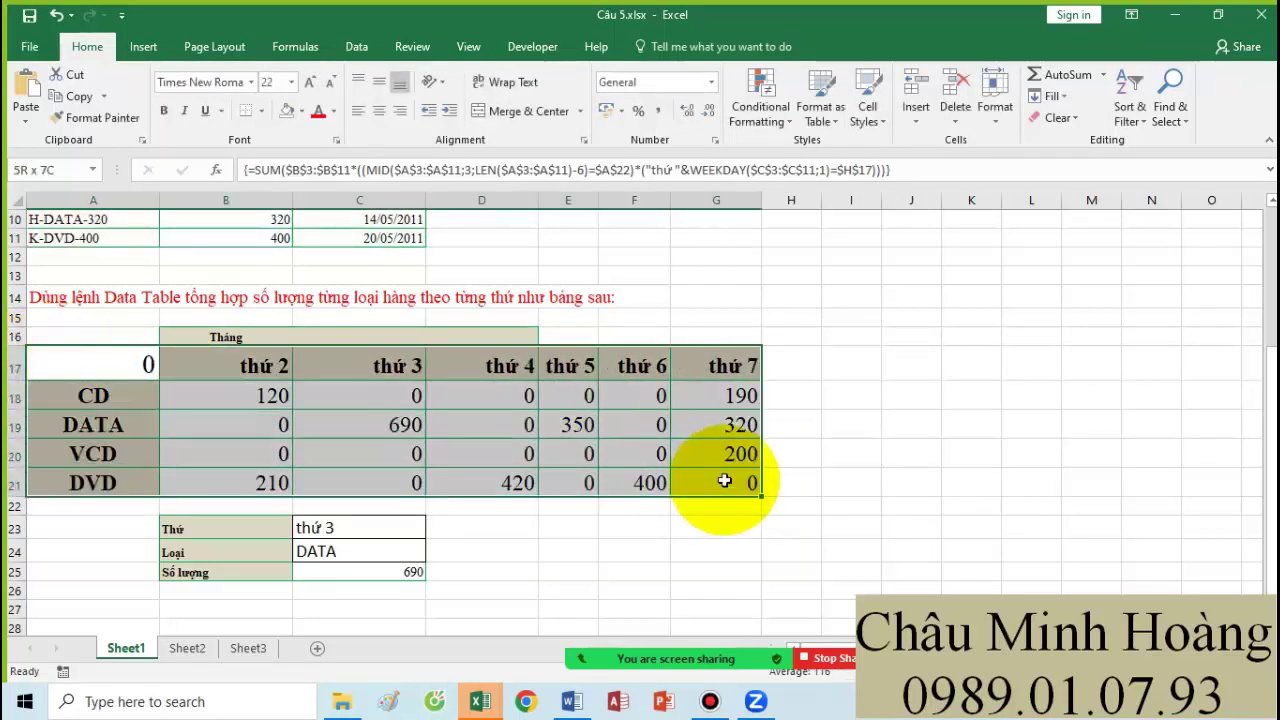
{"action": "left_click", "coordinate": [356, 46]}
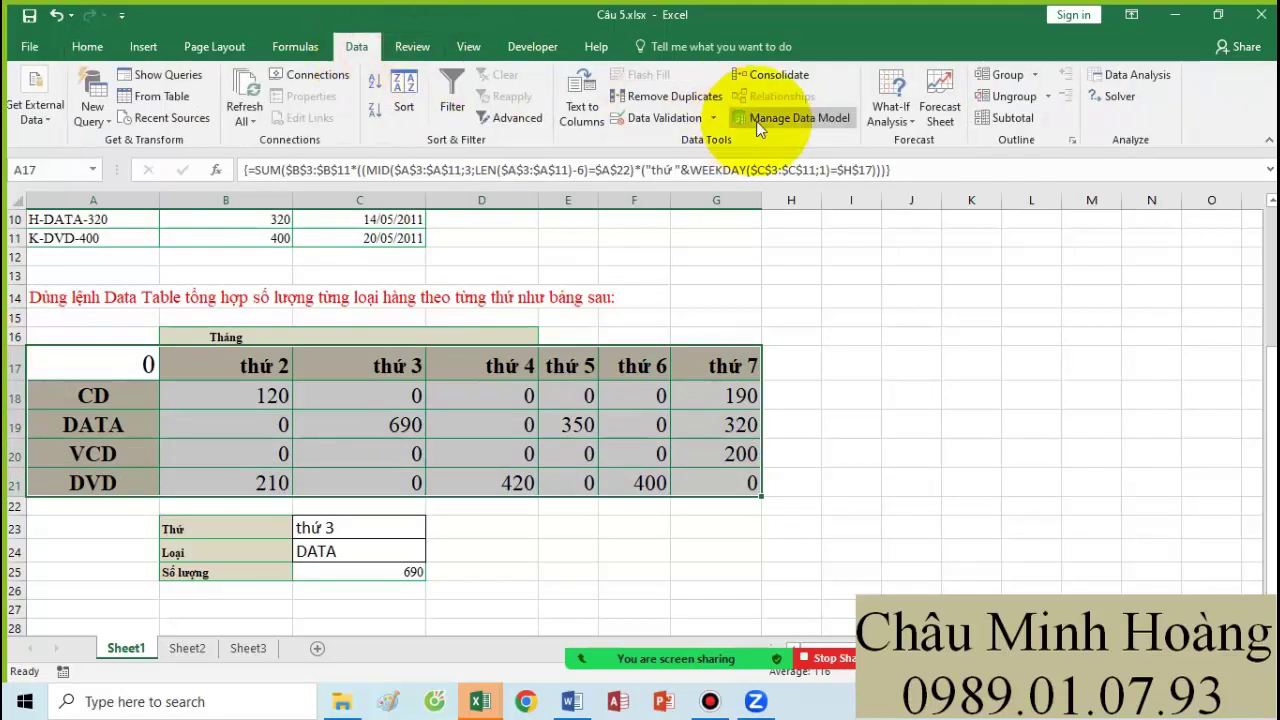
{"action": "left_click", "coordinate": [876, 125]}
{"action": "left_click", "coordinate": [900, 185]}
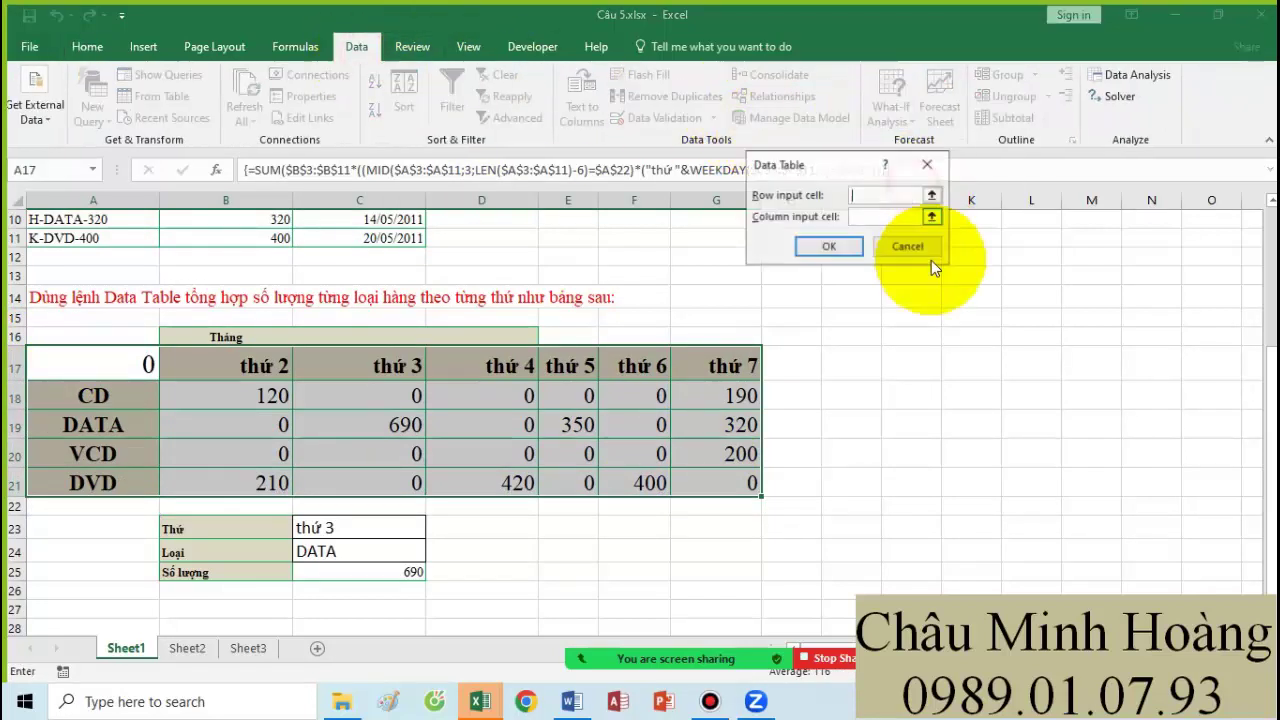
{"action": "left_click", "coordinate": [809, 352]}
{"action": "left_click", "coordinate": [885, 216]}
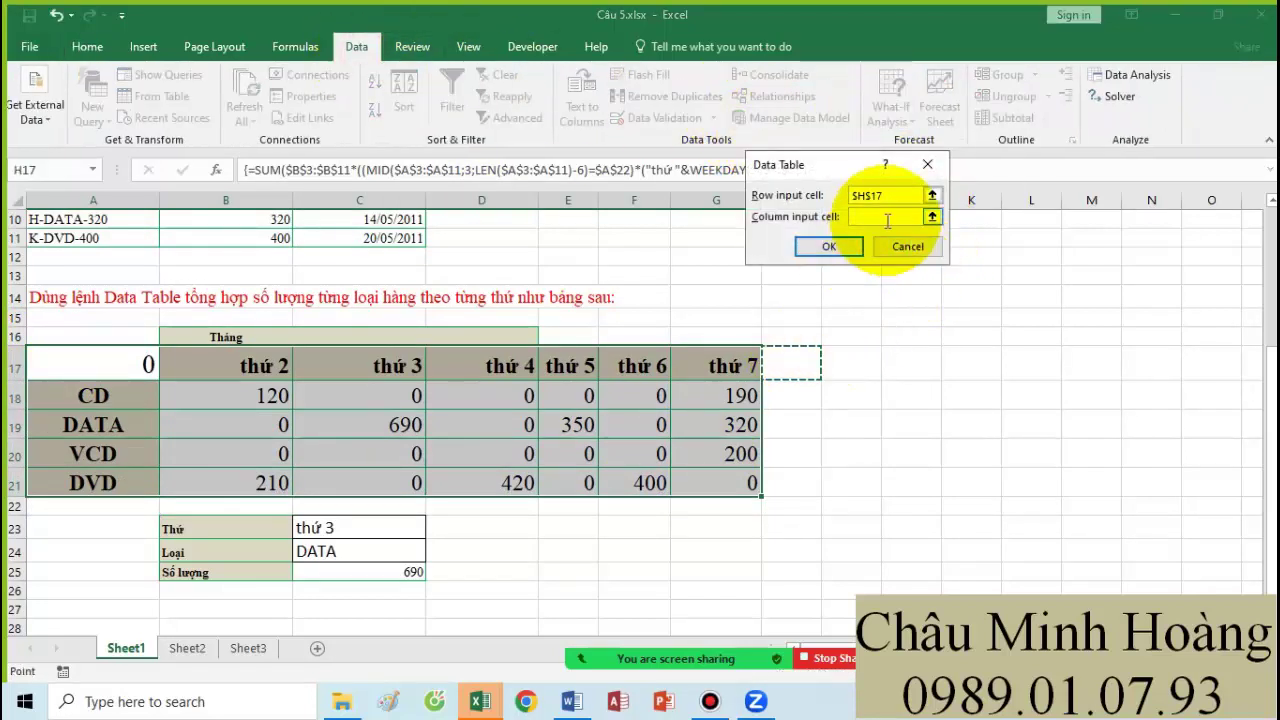
{"action": "left_click", "coordinate": [91, 511]}
{"action": "left_click", "coordinate": [829, 246]}
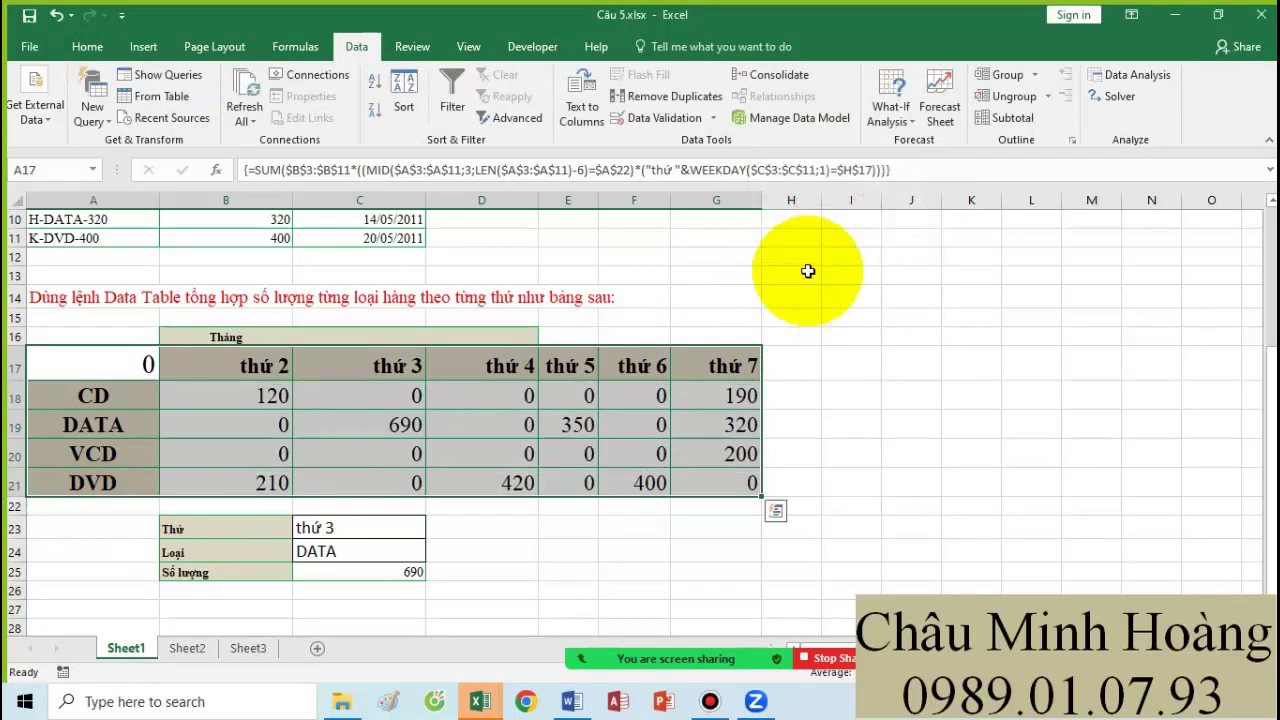
- Switch to the Word document and add "Câu 5 :" with the copied A17 formula below the Câu 4 entry
{"action": "left_click", "coordinate": [571, 701]}
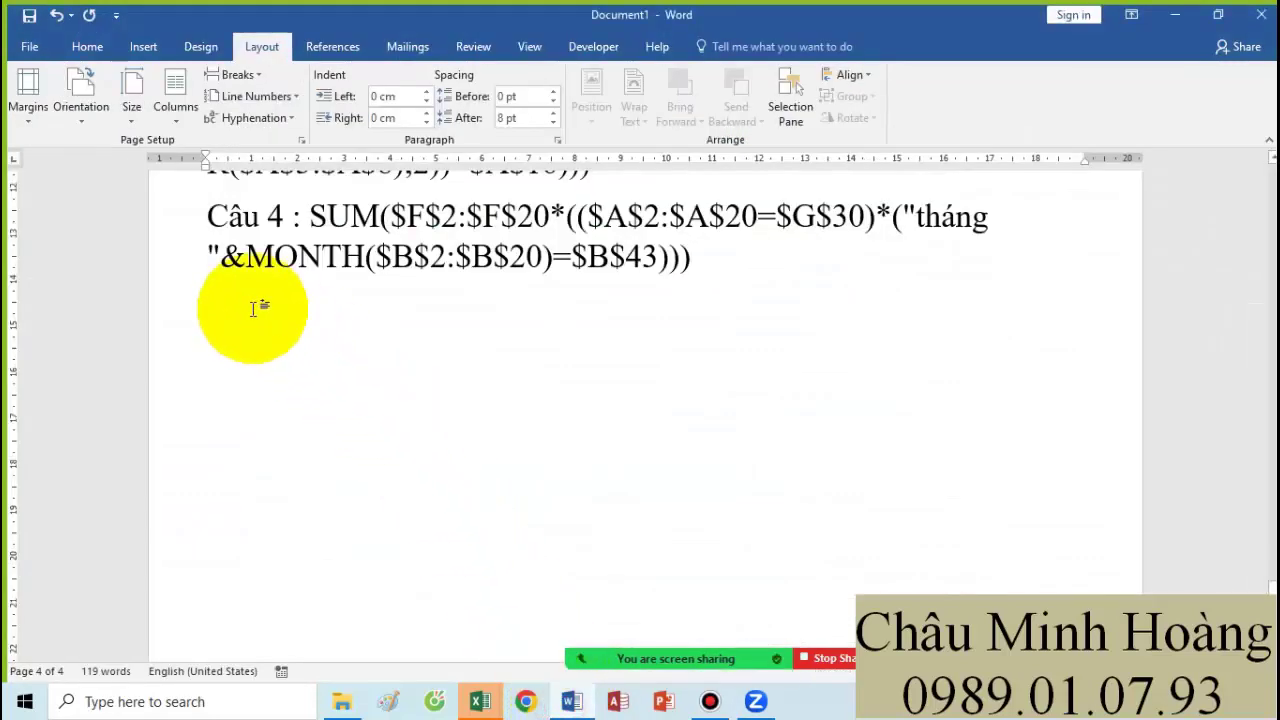
{"action": "left_click", "coordinate": [756, 265]}
{"action": "key", "text": "Down"}
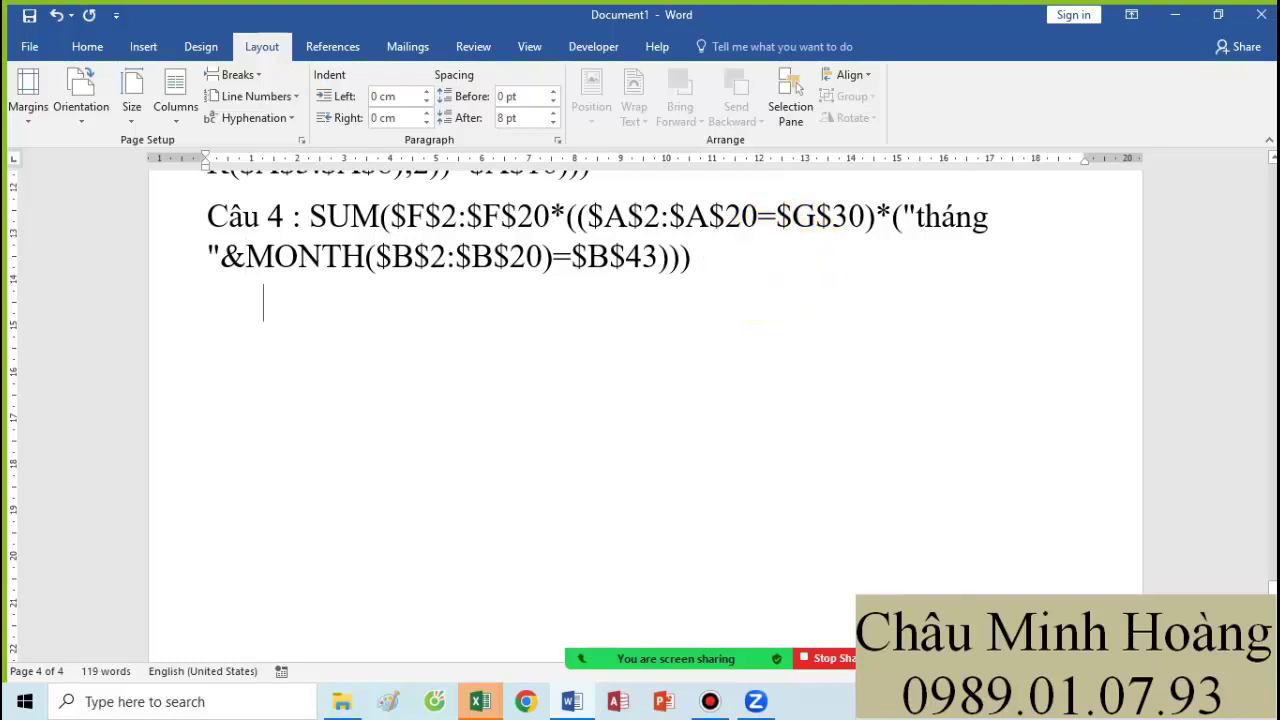
{"action": "type", "text": "Câu 5 :"}
{"action": "type", "text": "SUM($B$3:$B$11*((MID($A$3:$A$11;3;LEN($A$3:$A$11)-6)=$A$22)*(\"thứ \"&WEEKDAY($C$3:$C$11;1)=$H$17)))"}
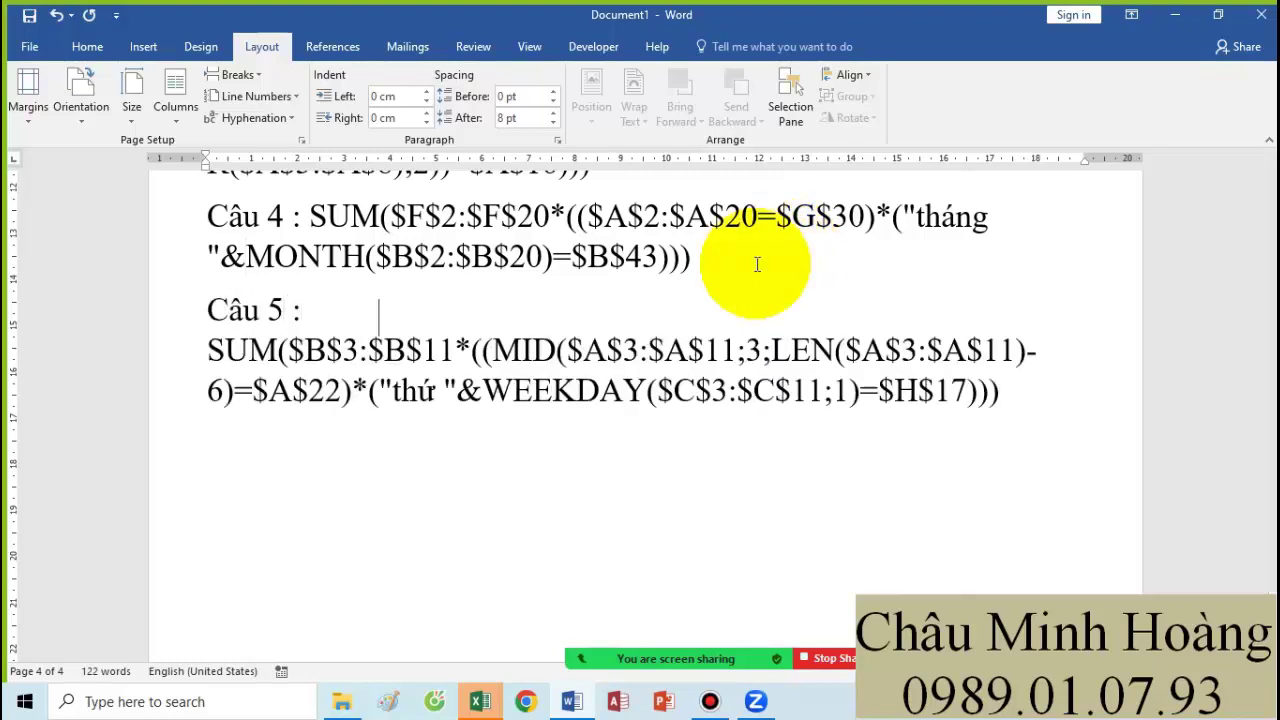
- Switch to the Excel workbook Câu 6.xlsx and unmerge the Loại phòng header cell of the summary table
{"action": "left_click", "coordinate": [479, 701]}
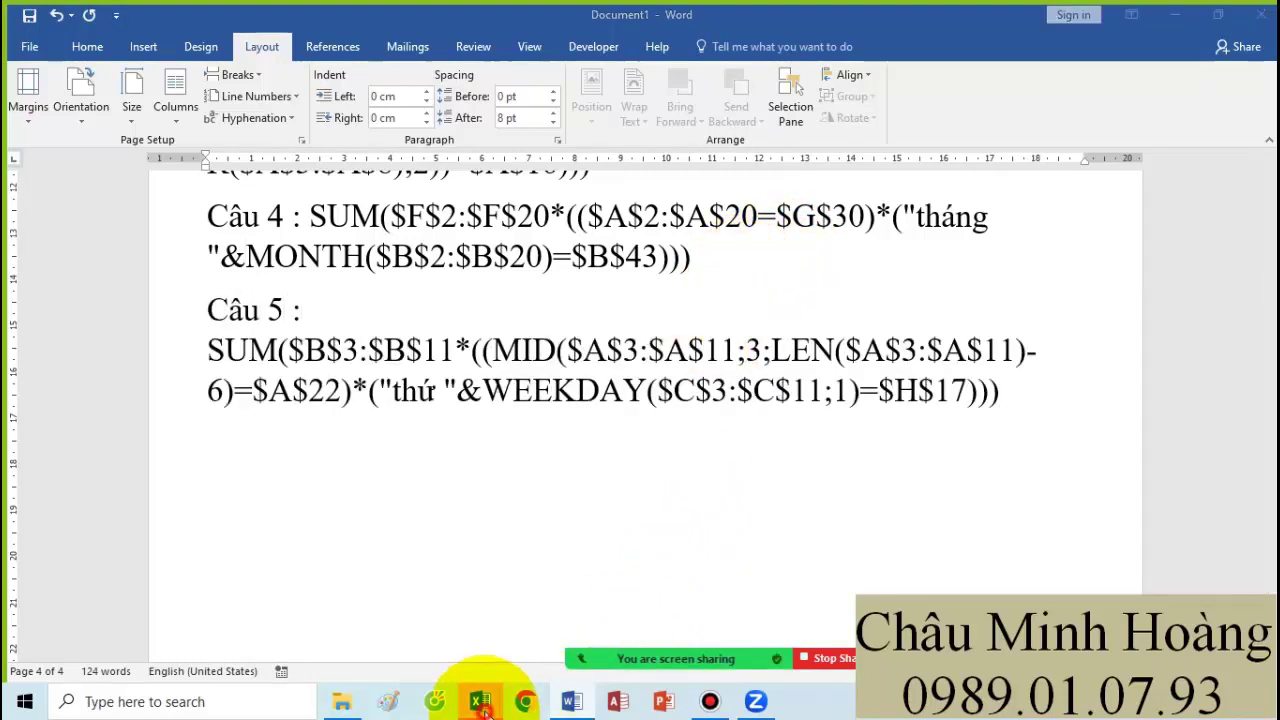
{"action": "left_click", "coordinate": [187, 626]}
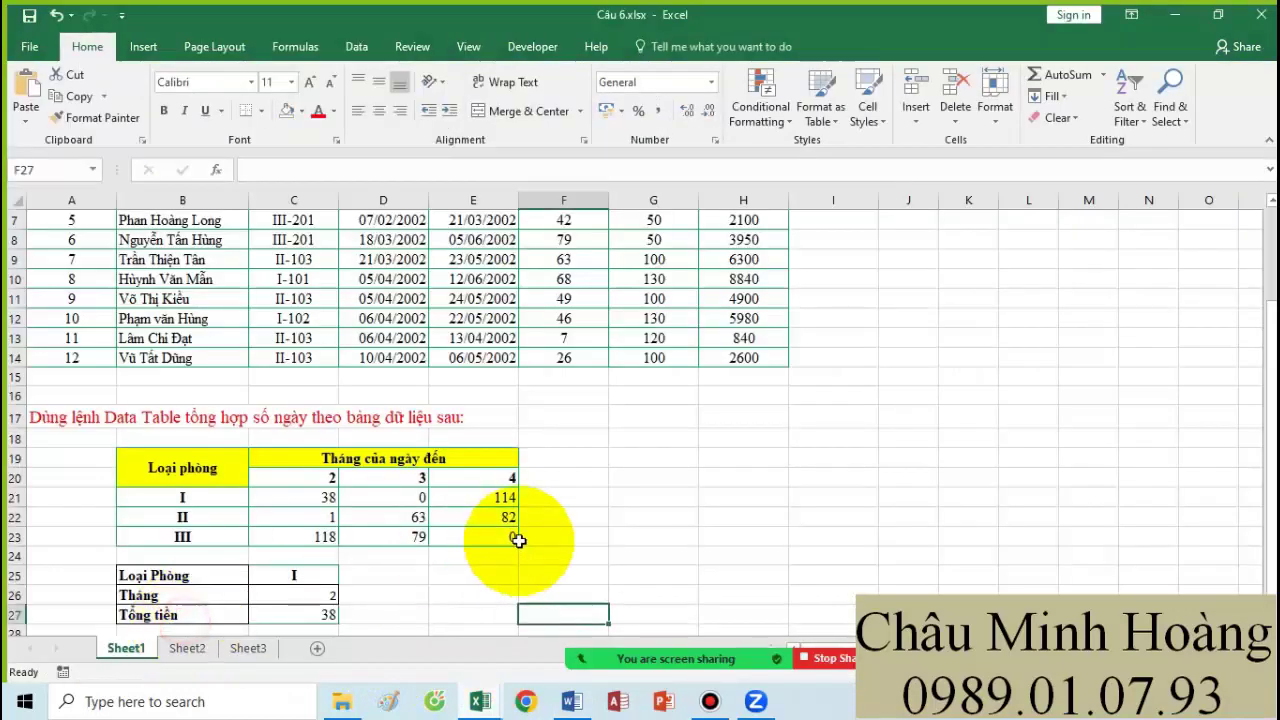
{"action": "scroll", "coordinate": [473, 517], "scroll_direction": "down", "scroll_amount": 2}
{"action": "left_click", "coordinate": [214, 362]}
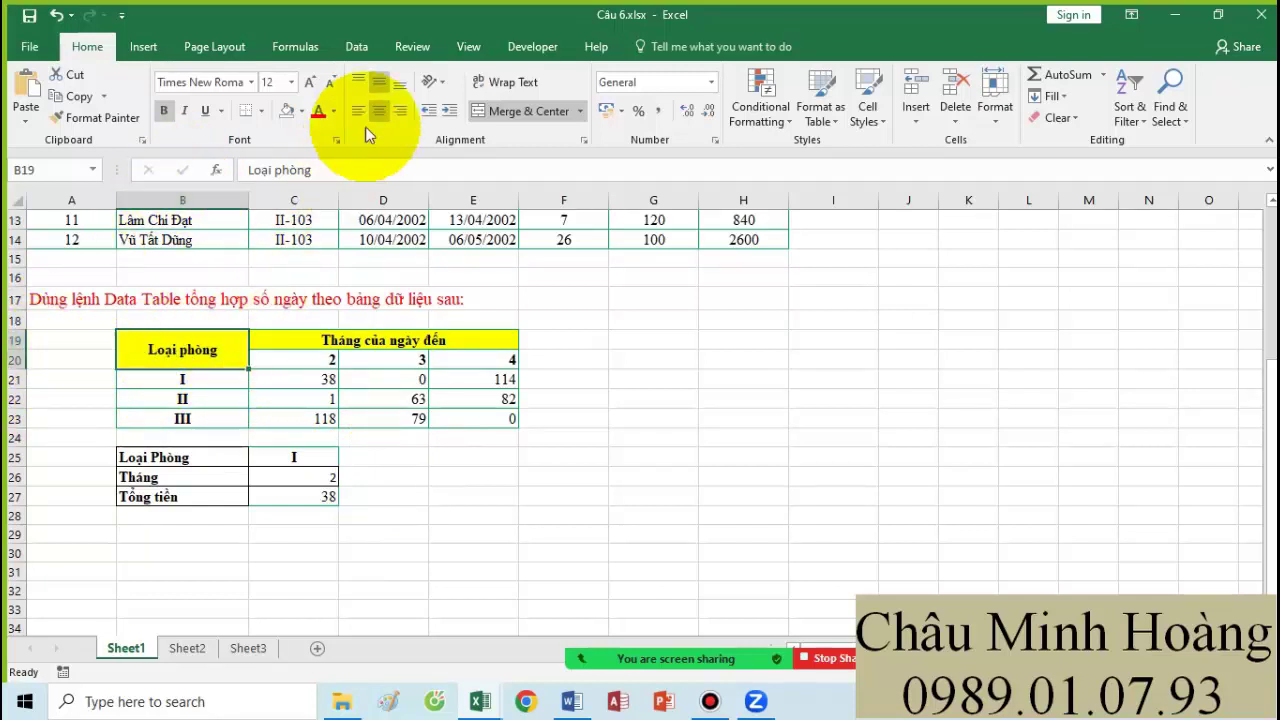
{"action": "left_click", "coordinate": [501, 112]}
- Set the font size of the empty cell B20 under the Loại phòng header to 24
{"action": "left_click", "coordinate": [158, 358]}
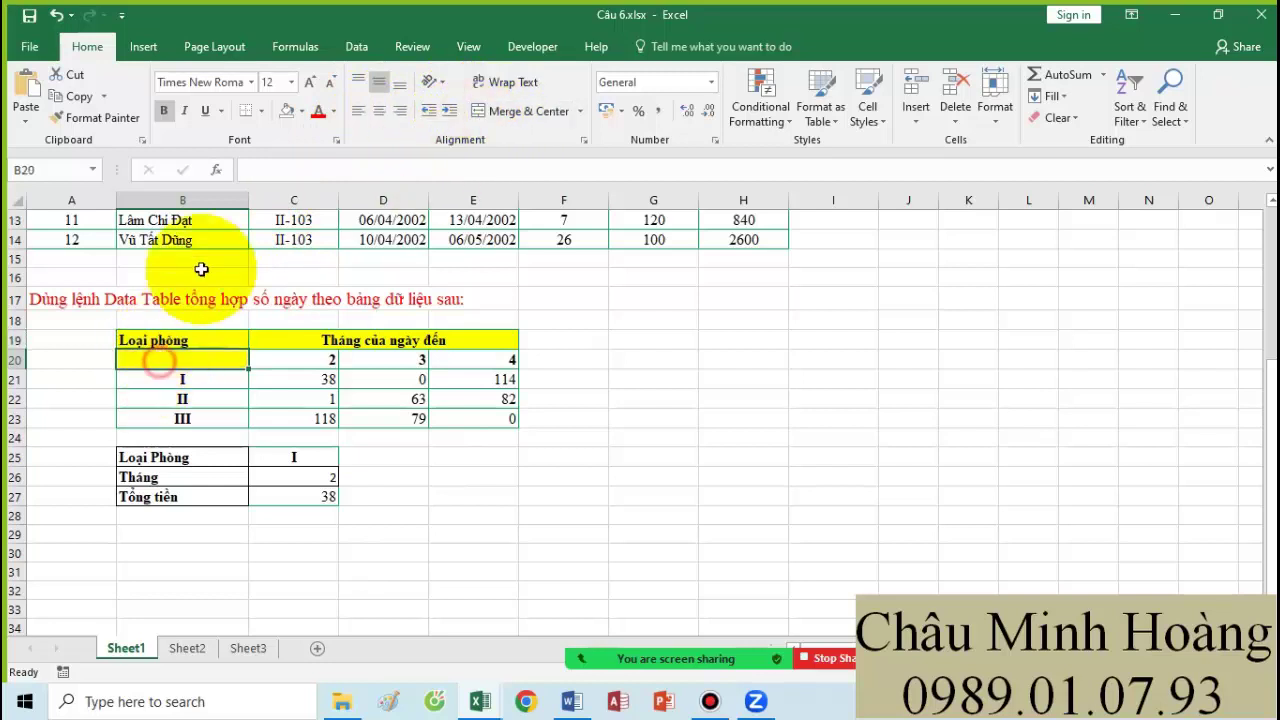
{"action": "left_click", "coordinate": [290, 82]}
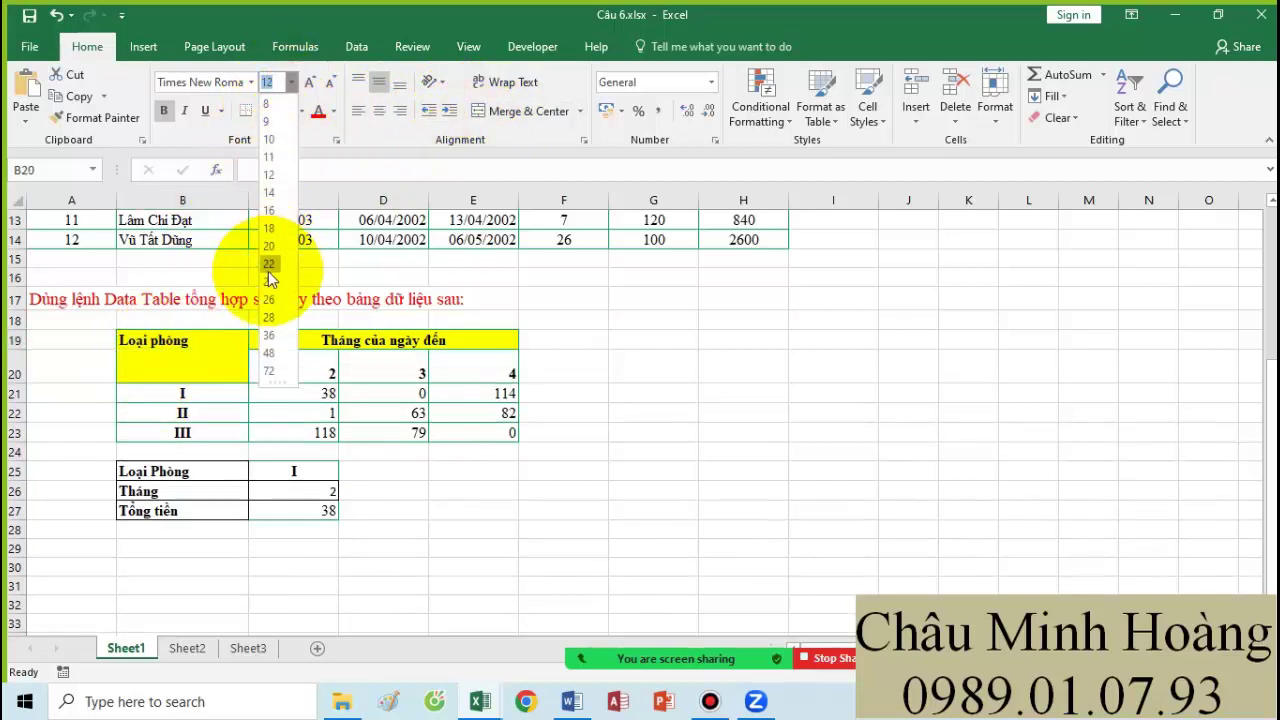
{"action": "left_click", "coordinate": [271, 280]}
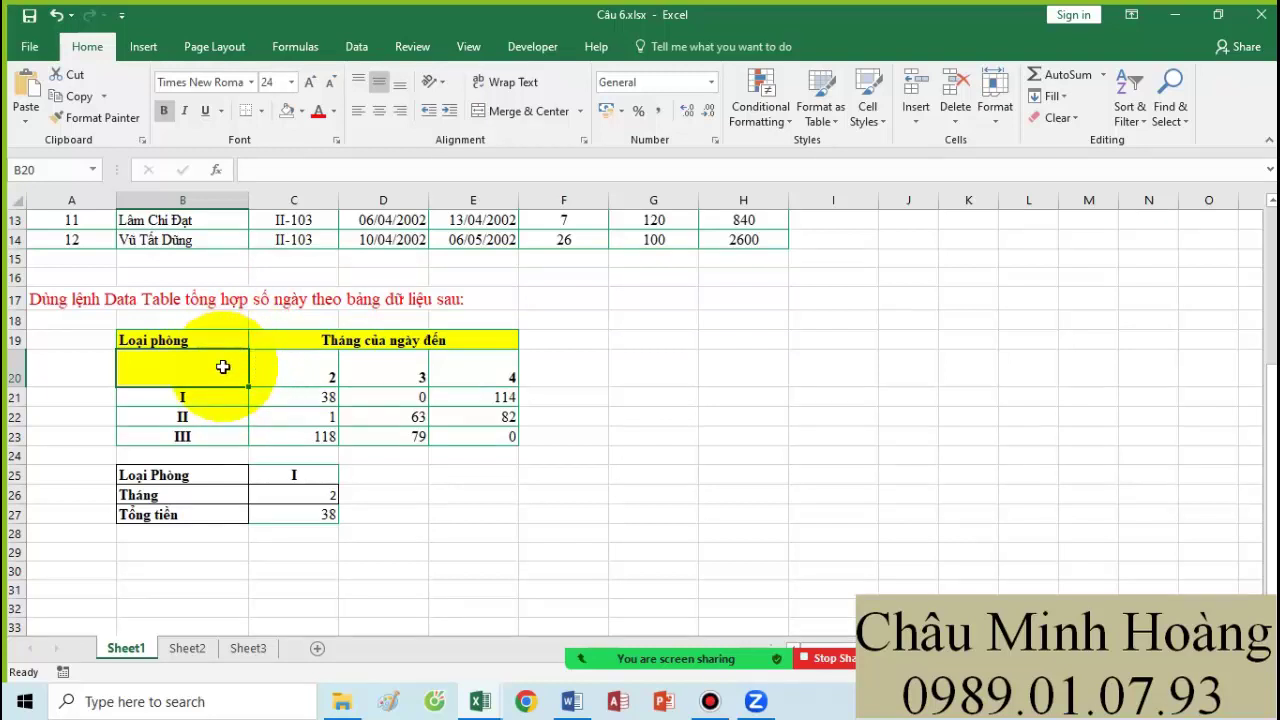
- Start a formula in B20 that sums the Số ngày values with absolute references: =sum($F$3:$F$14*((
{"action": "type", "text": "=sum("}
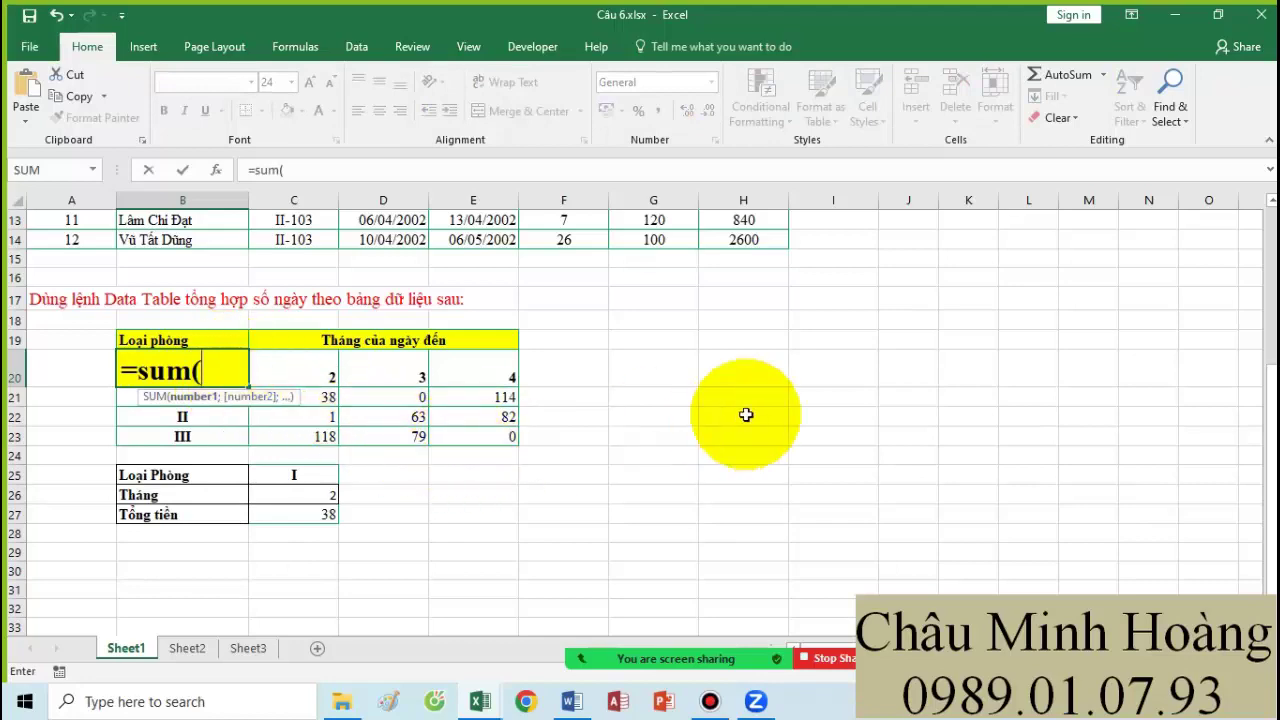
{"action": "scroll", "coordinate": [746, 414], "scroll_direction": "up", "scroll_amount": 4}
{"action": "left_click", "coordinate": [577, 263]}
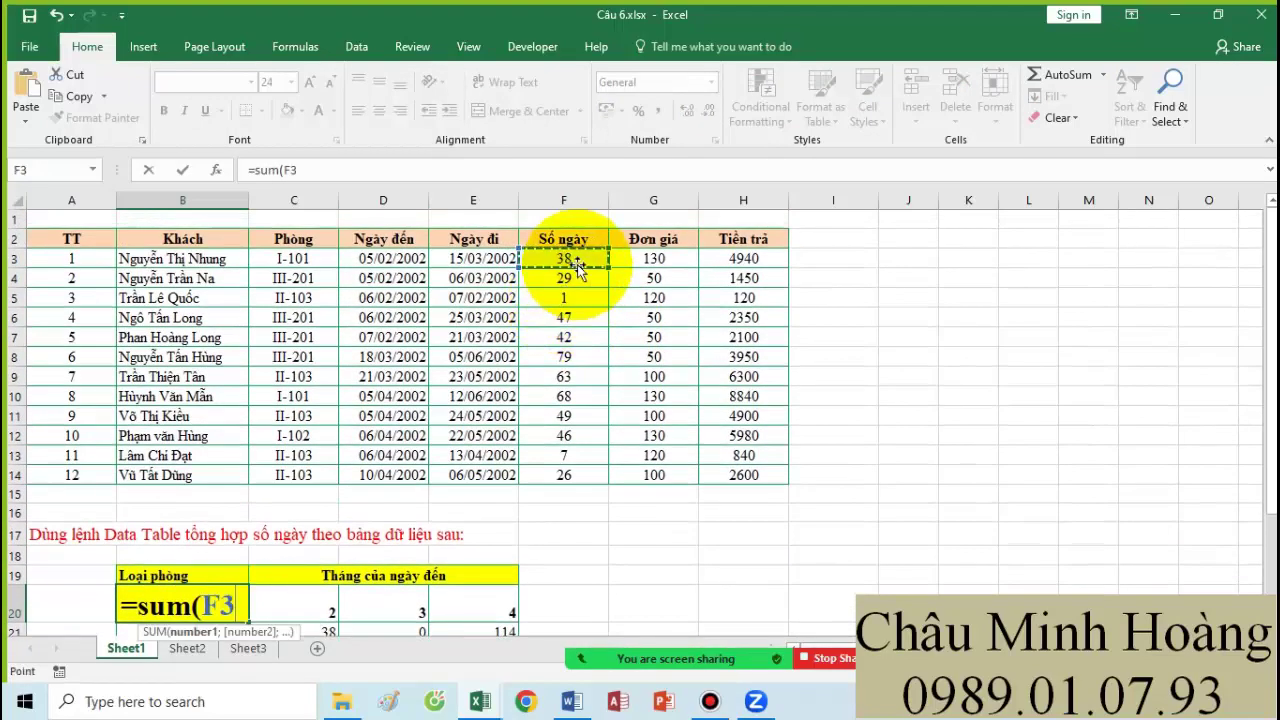
{"action": "scroll", "coordinate": [574, 280], "scroll_direction": "down", "scroll_amount": 2}
{"action": "left_click_drag", "start_coordinate": [577, 263], "coordinate": [580, 358]}
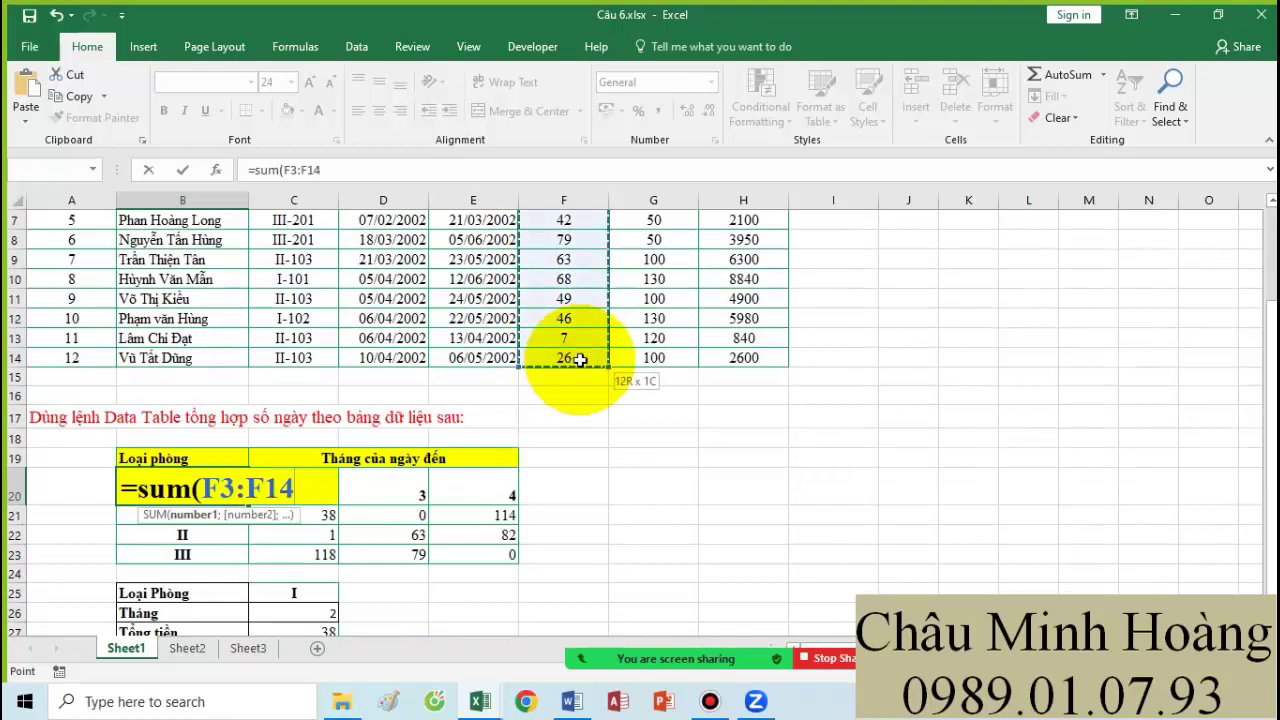
{"action": "key", "text": "F4"}
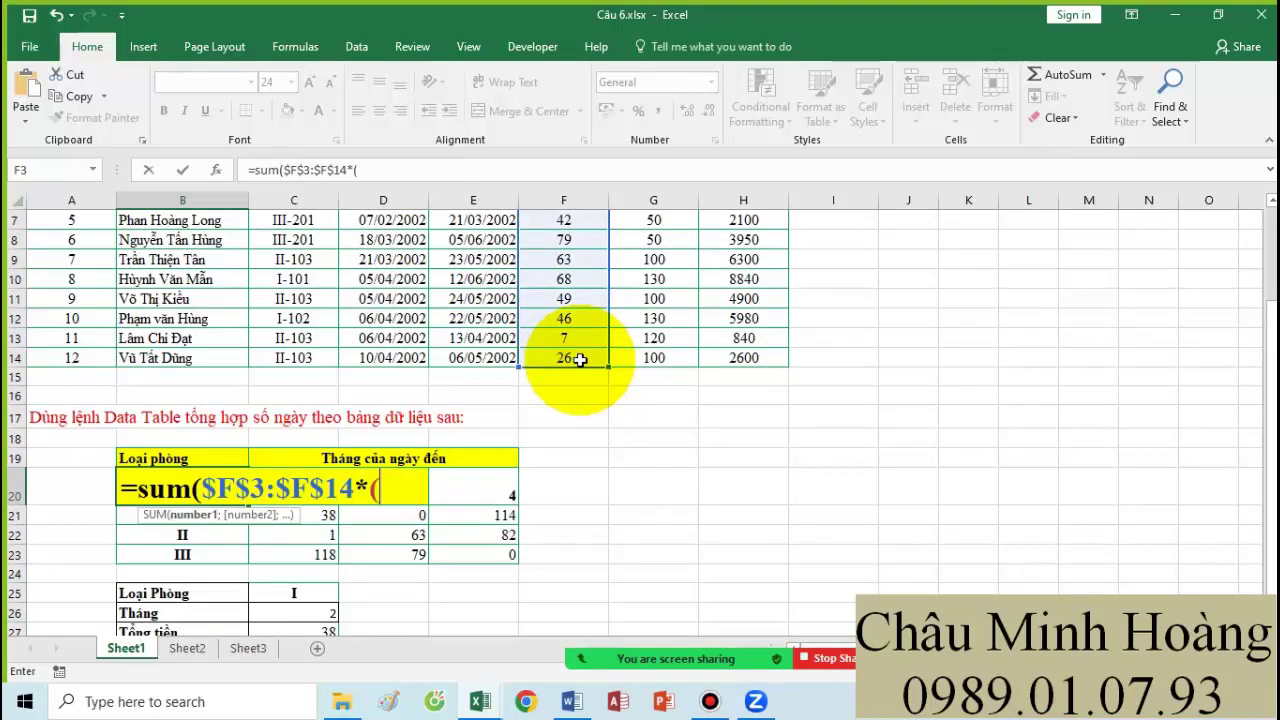
{"action": "type", "text": "*(("}
- Extend the B20 formula with the arrival-month condition (MONTH($D$3:$D$14)=$F$20) on the Ngày đến dates
{"action": "scroll", "coordinate": [466, 371], "scroll_direction": "down", "scroll_amount": 1}
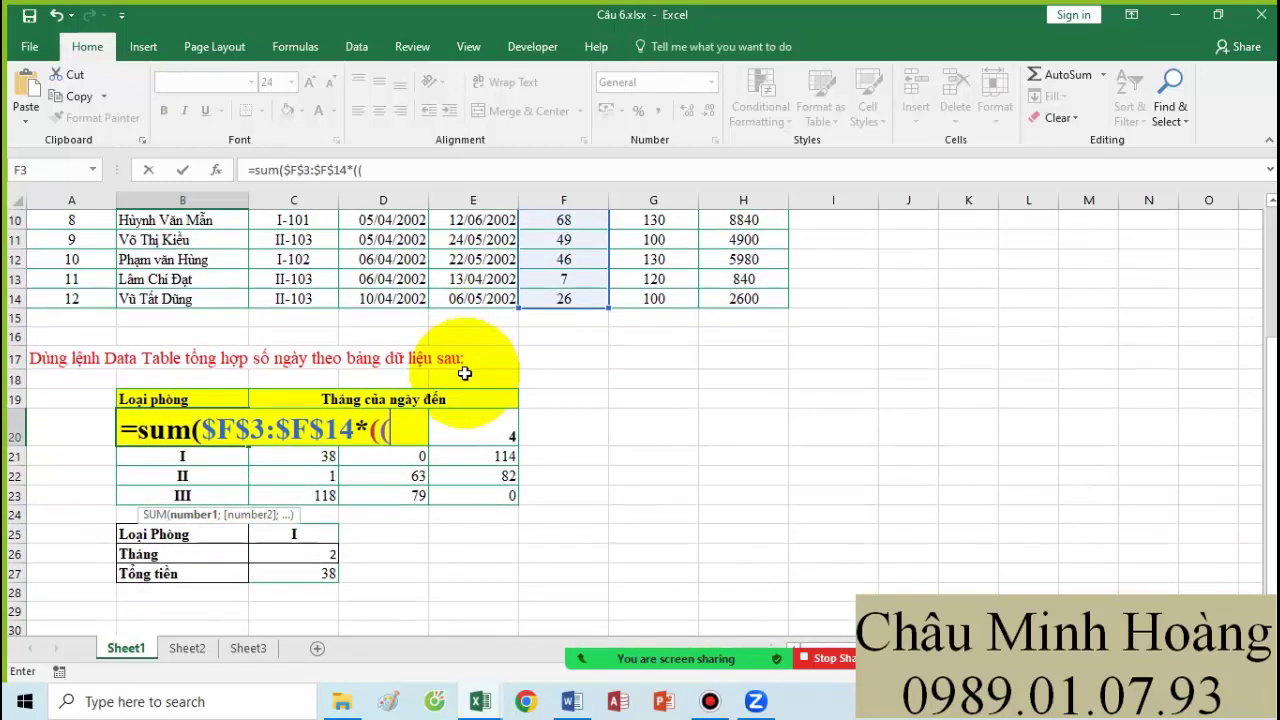
{"action": "type", "text": "mont"}
{"action": "key", "text": "Tab"}
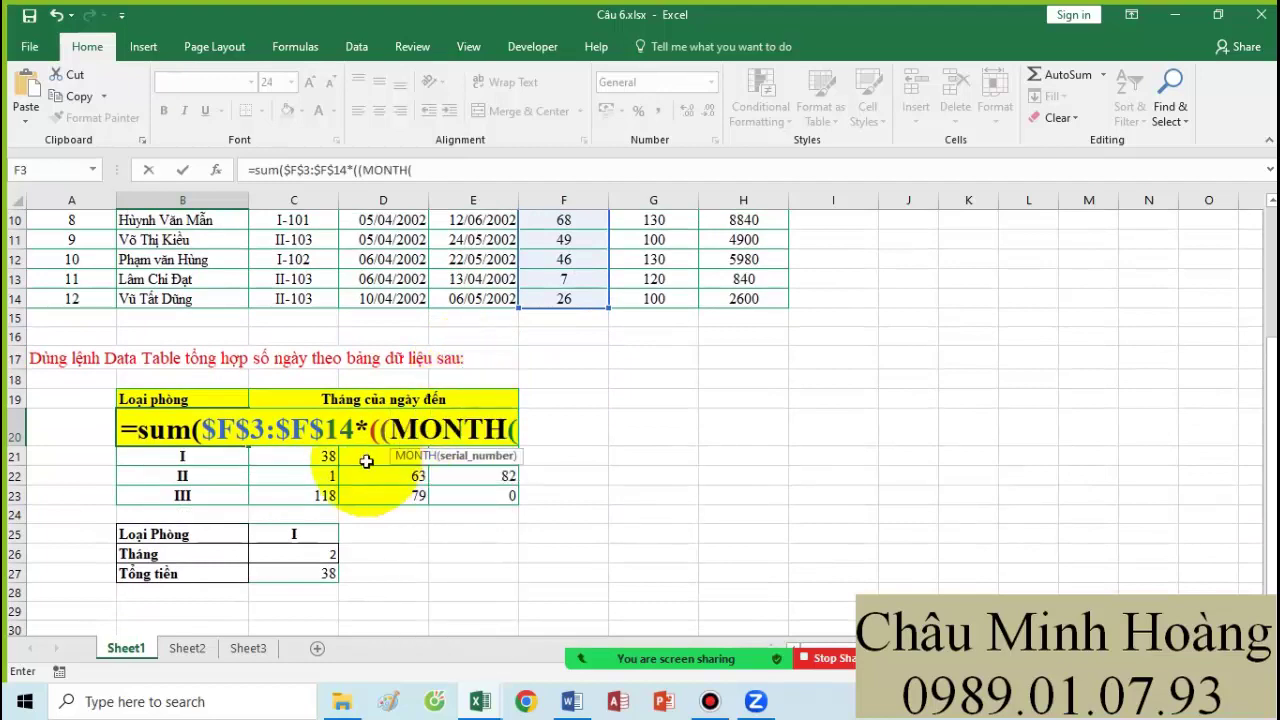
{"action": "scroll", "coordinate": [464, 373], "scroll_direction": "up", "scroll_amount": 3}
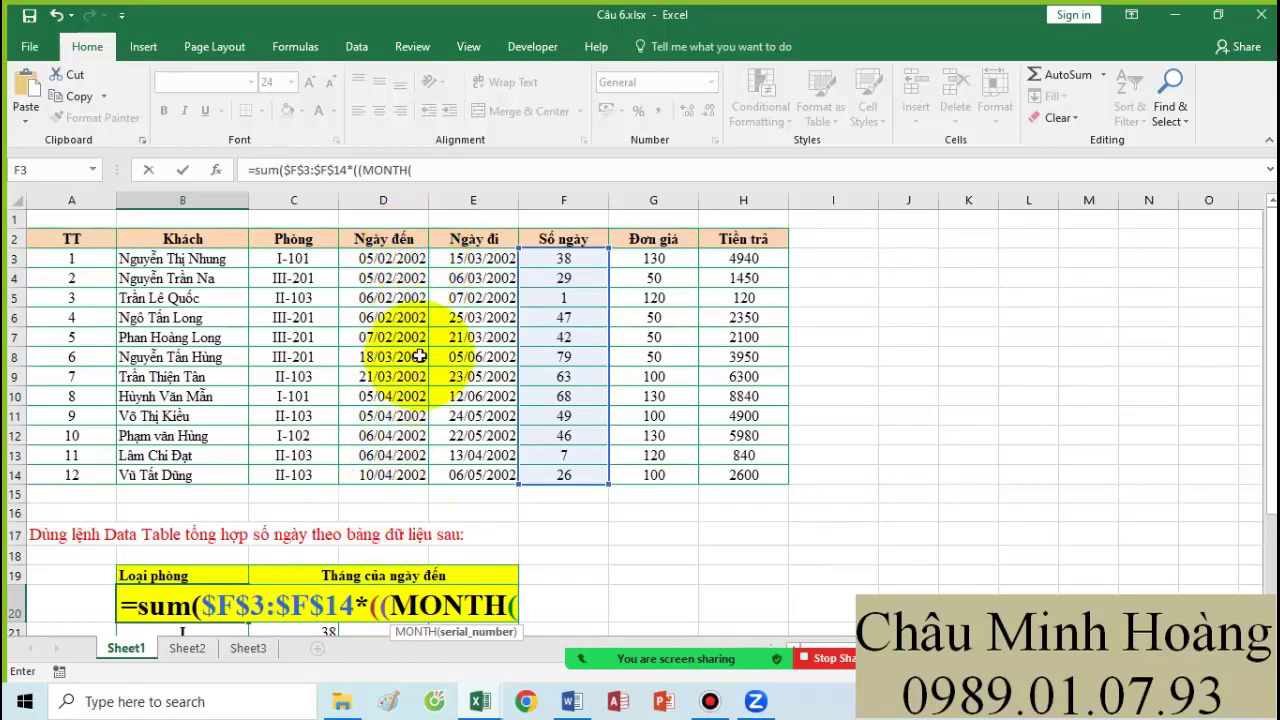
{"action": "left_click_drag", "start_coordinate": [410, 259], "coordinate": [390, 470]}
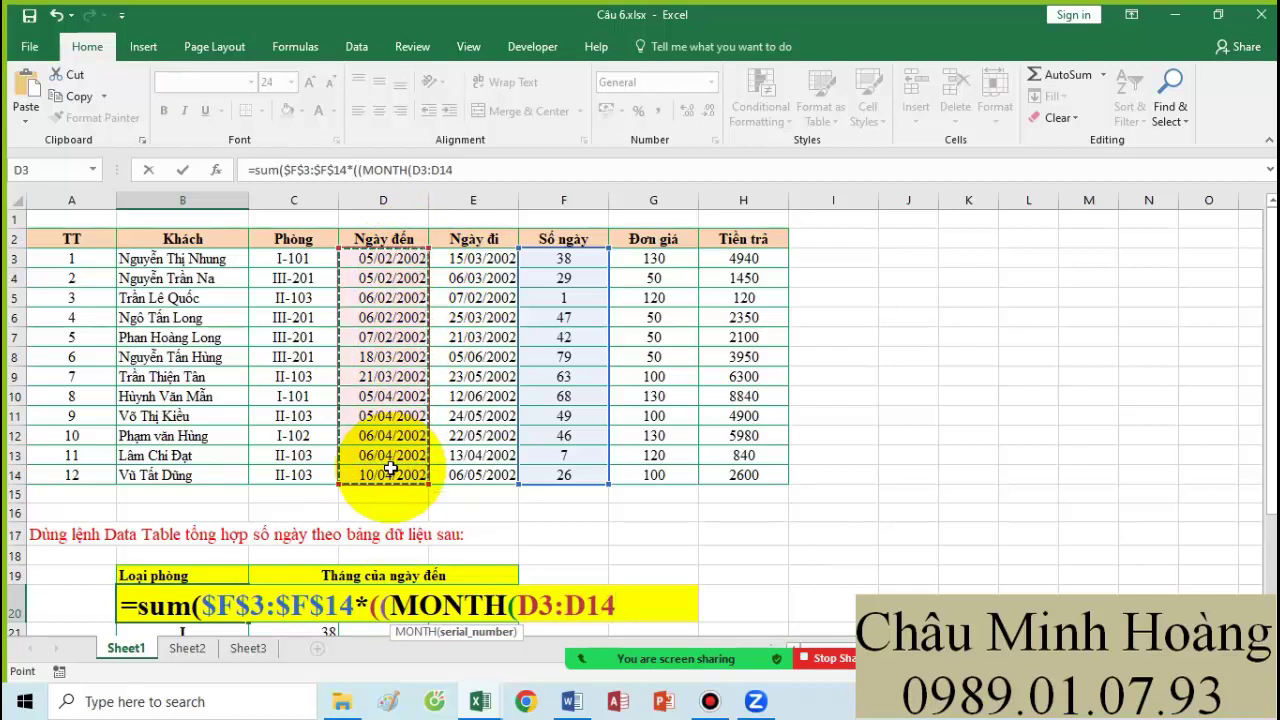
{"action": "key", "text": "F4"}
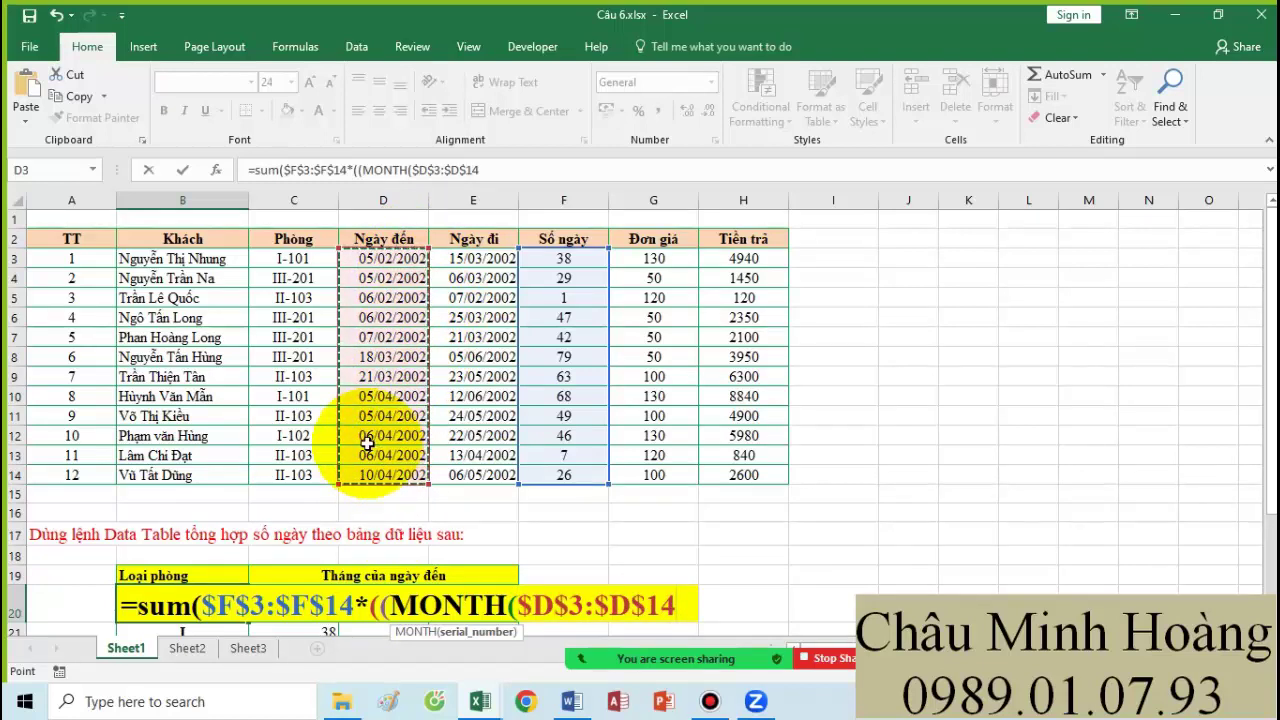
{"action": "type", "text": ")="}
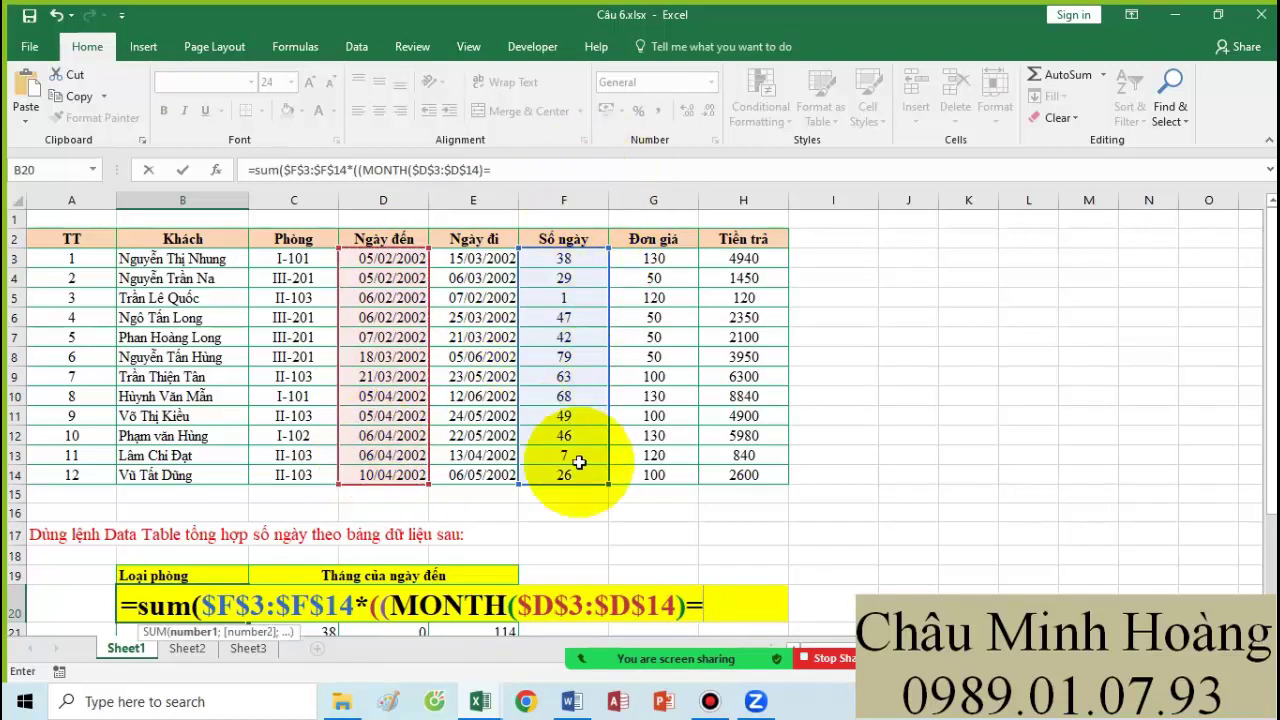
{"action": "type", "text": "F2"}
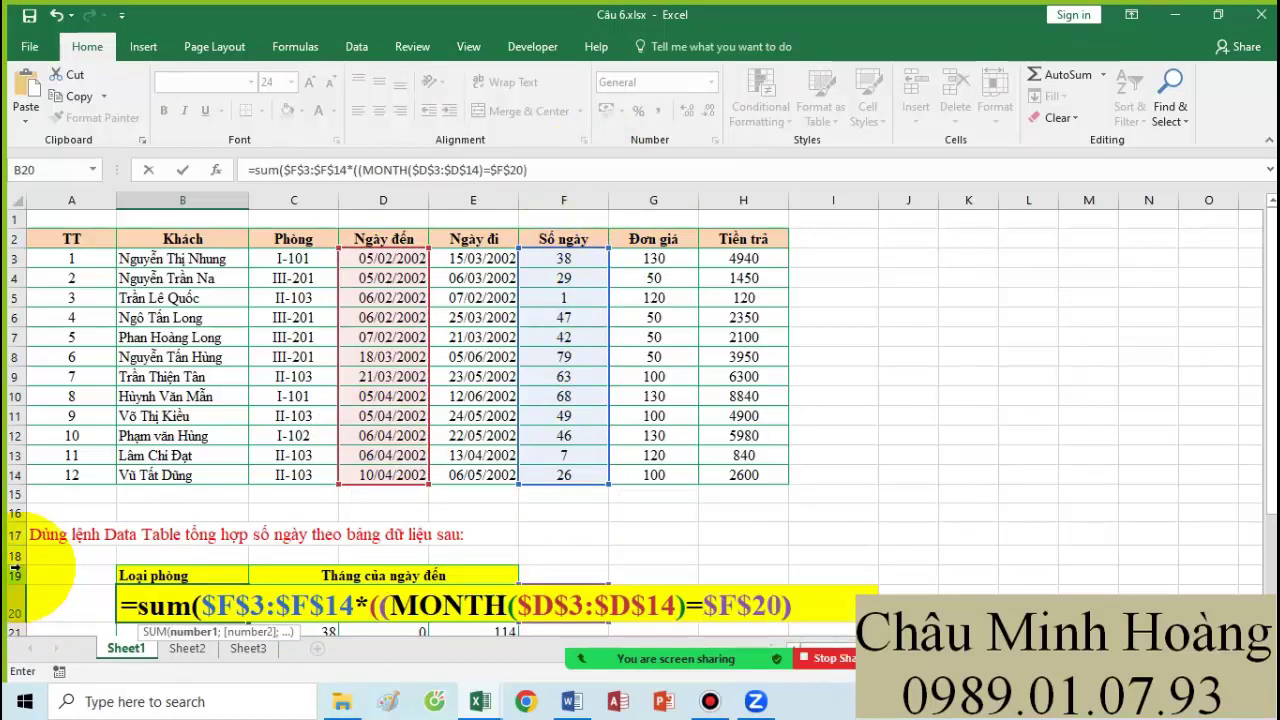
- Multiply by a second condition that extracts the room type from the Phòng codes: *(LEFT($C$3:$C$14;LEN($C$3:$C$14)-4)=
{"action": "scroll", "coordinate": [25, 575], "scroll_direction": "down", "scroll_amount": 3}
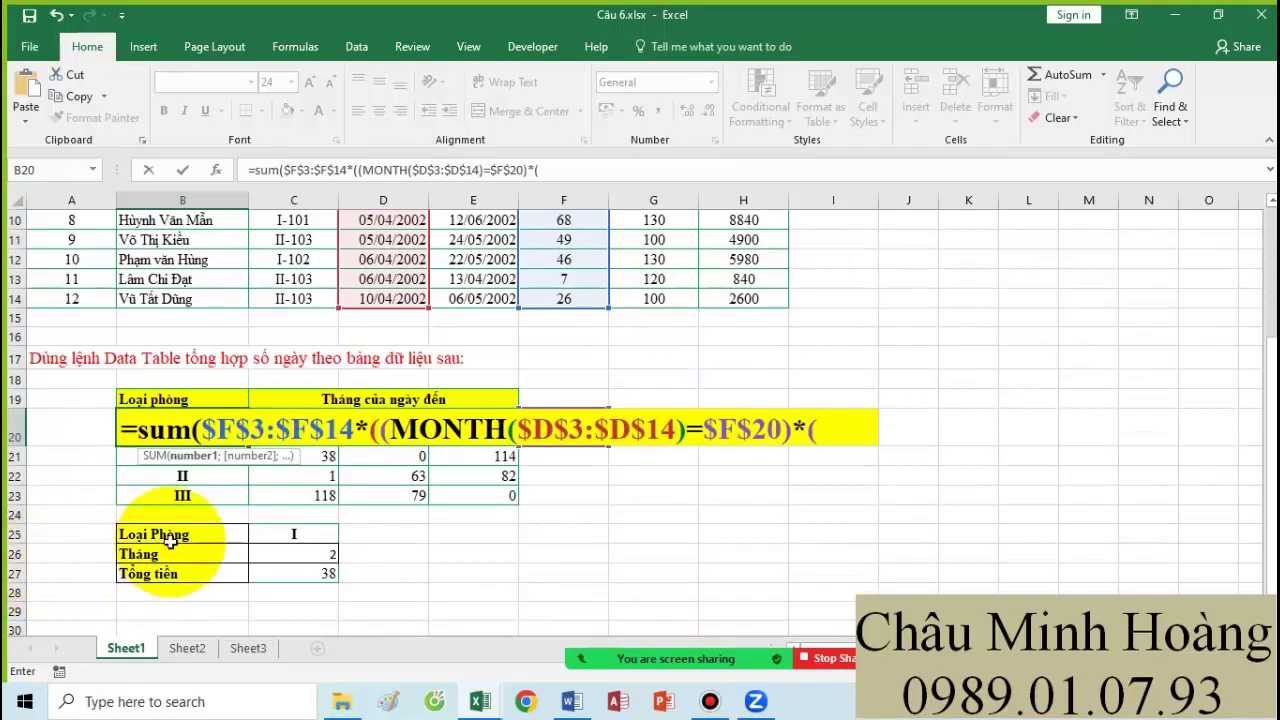
{"action": "type", "text": "le"}
{"action": "key", "text": "Tab"}
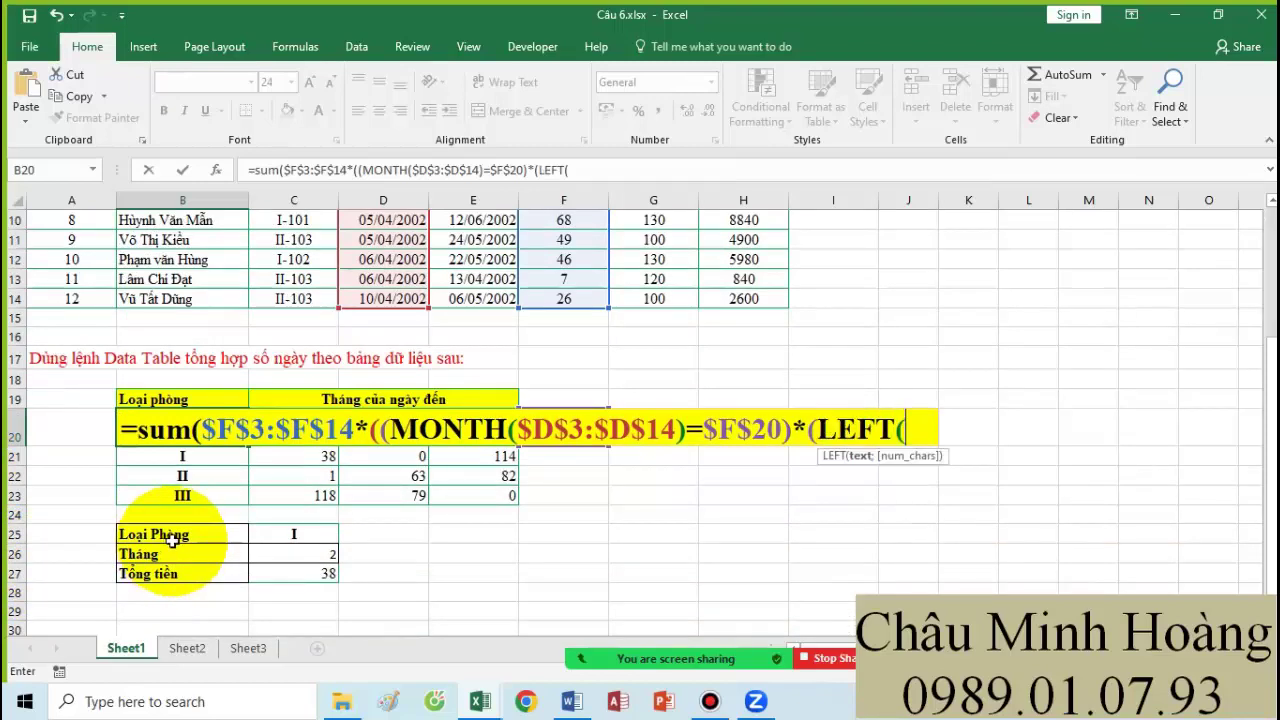
{"action": "scroll", "coordinate": [170, 535], "scroll_direction": "up", "scroll_amount": 3}
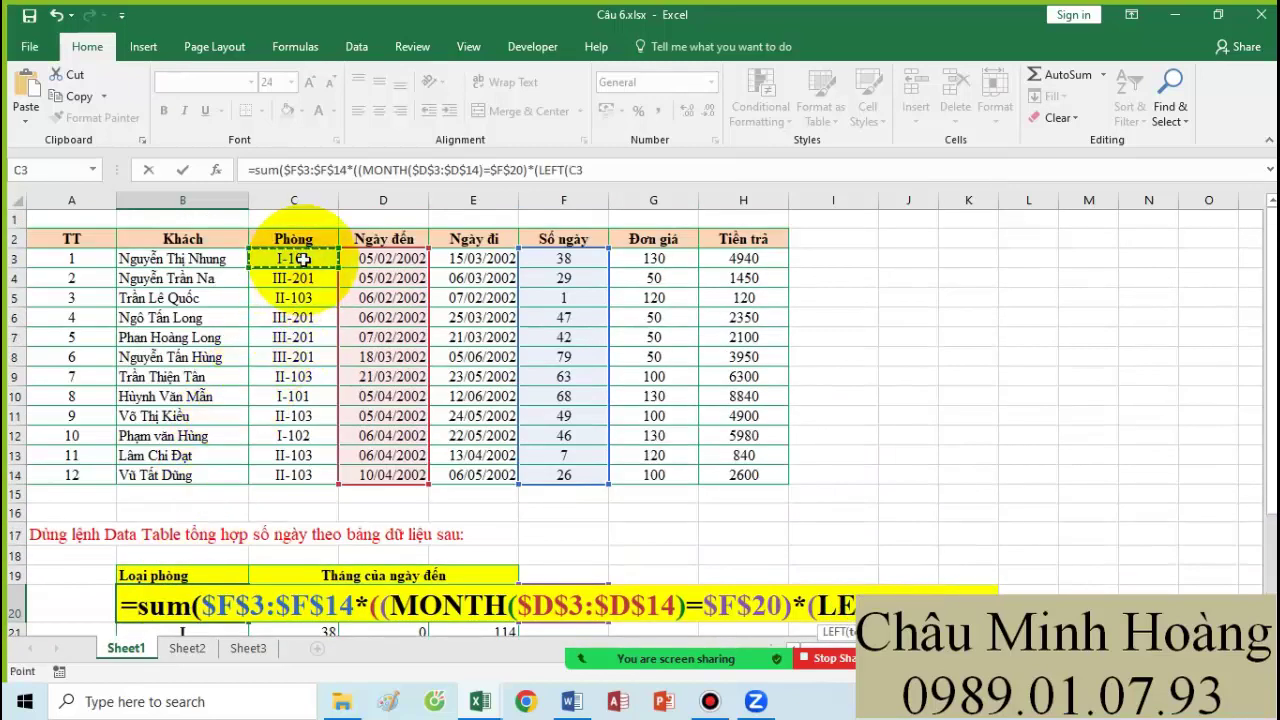
{"action": "left_click_drag", "start_coordinate": [302, 259], "coordinate": [278, 478]}
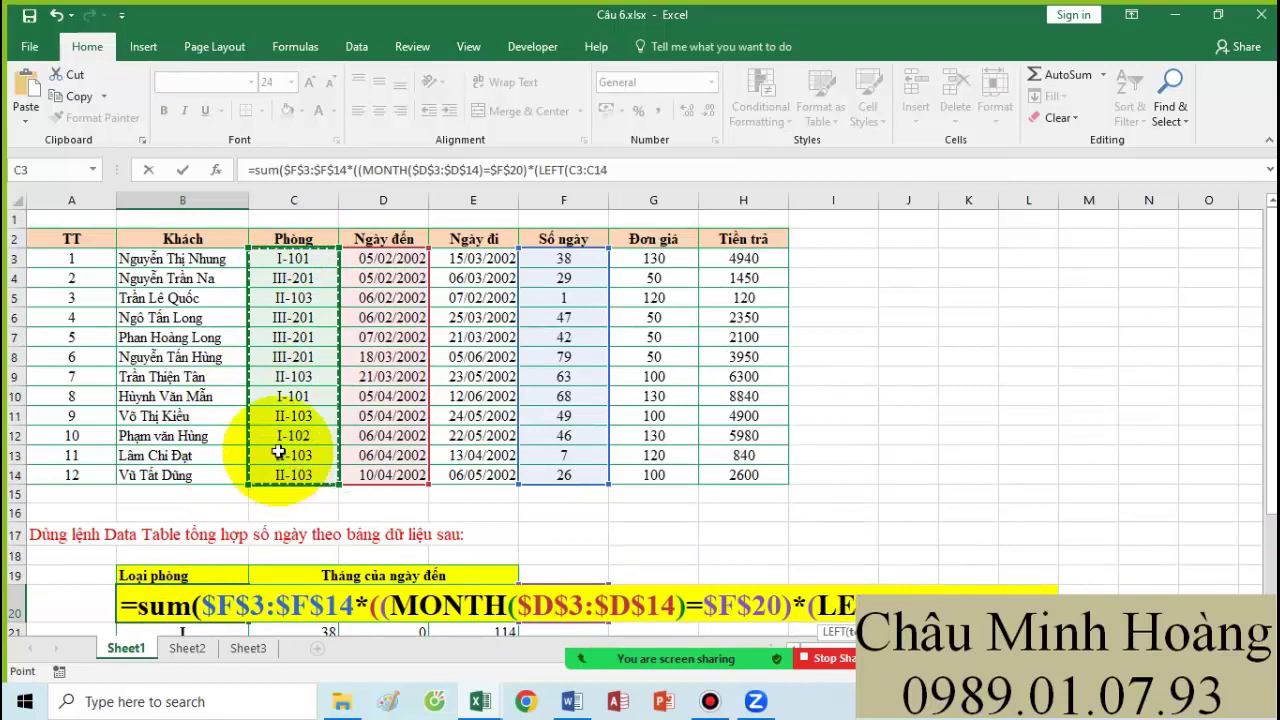
{"action": "key", "text": "F4"}
{"action": "type", "text": ";l"}
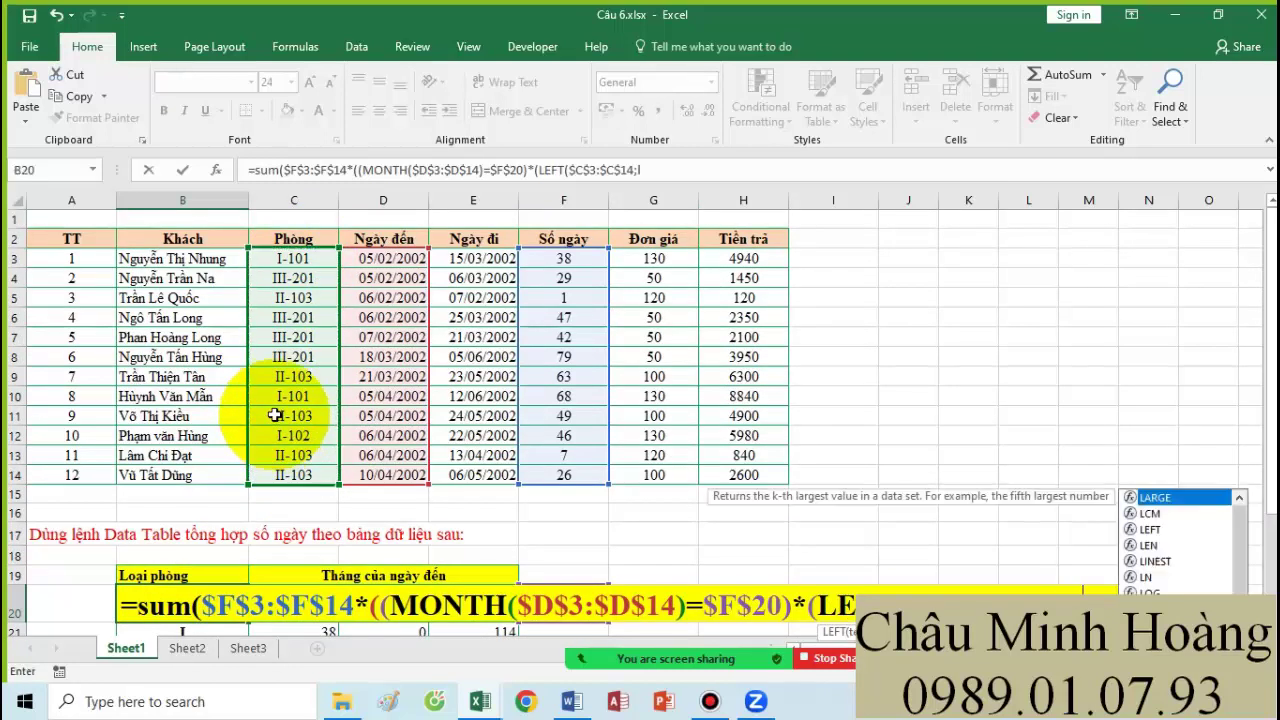
{"action": "type", "text": "en("}
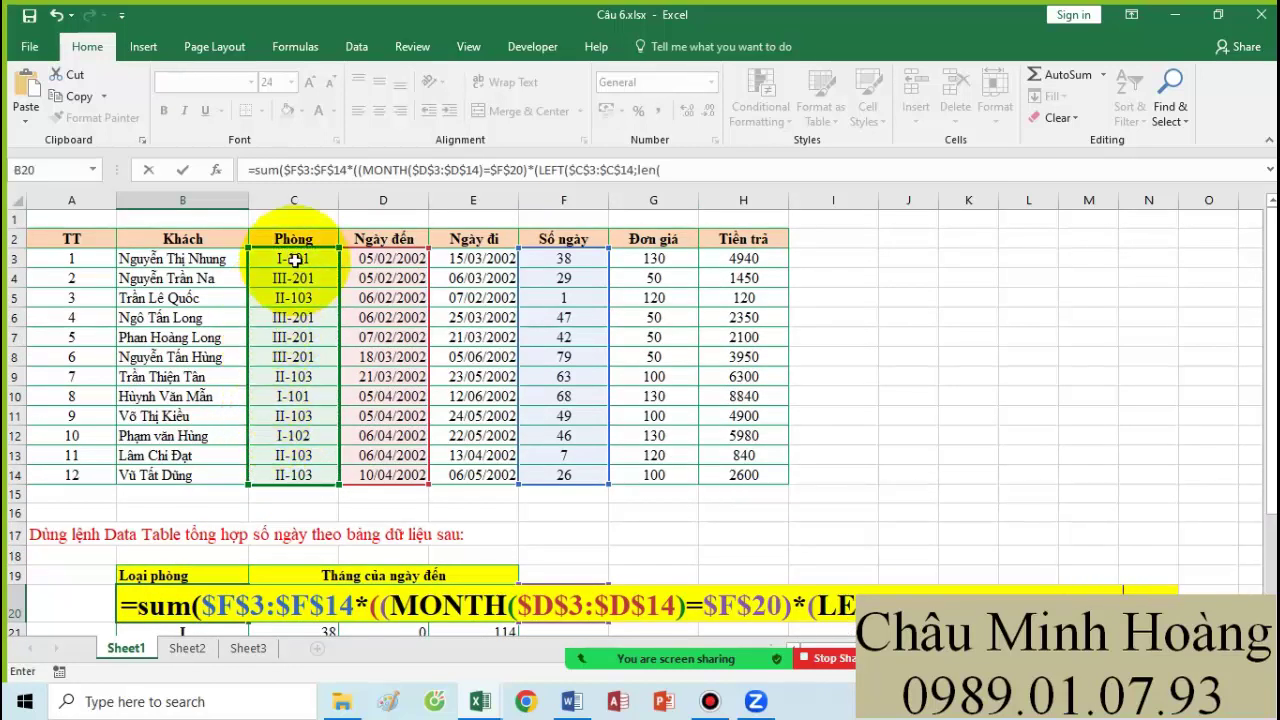
{"action": "left_click_drag", "start_coordinate": [296, 258], "coordinate": [271, 478]}
{"action": "key", "text": "F4"}
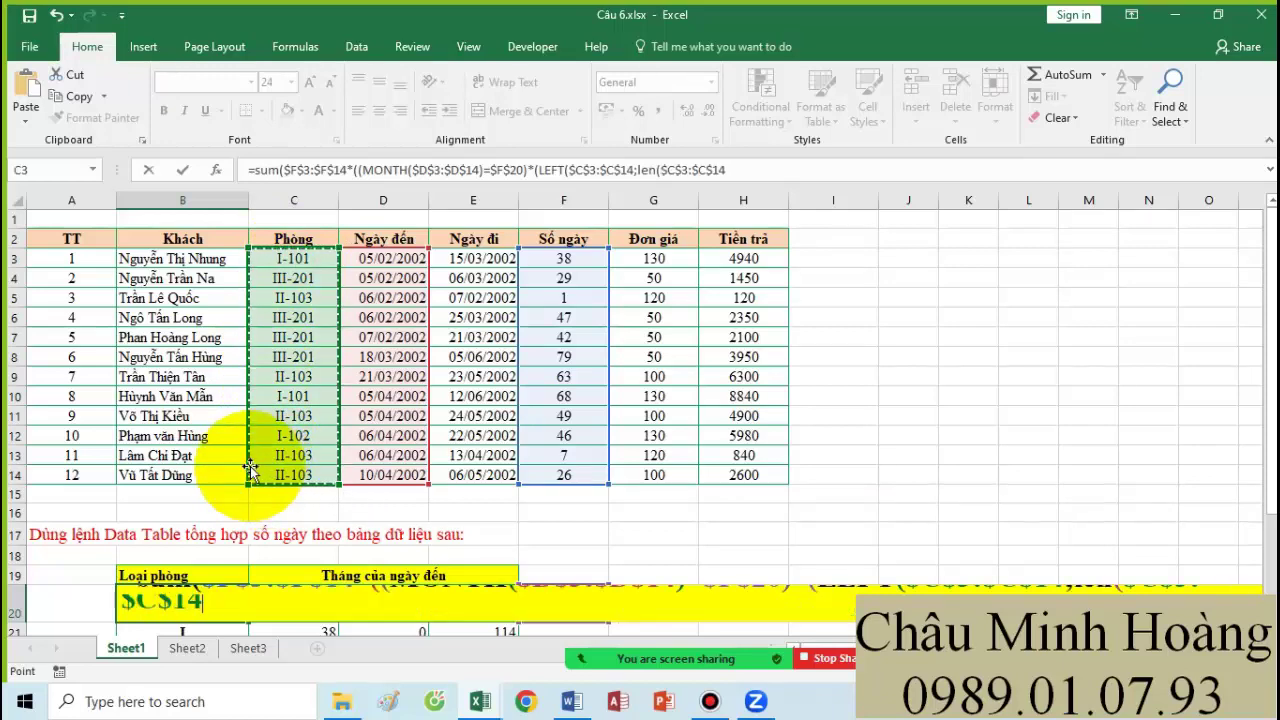
{"action": "type", "text": ")-"}
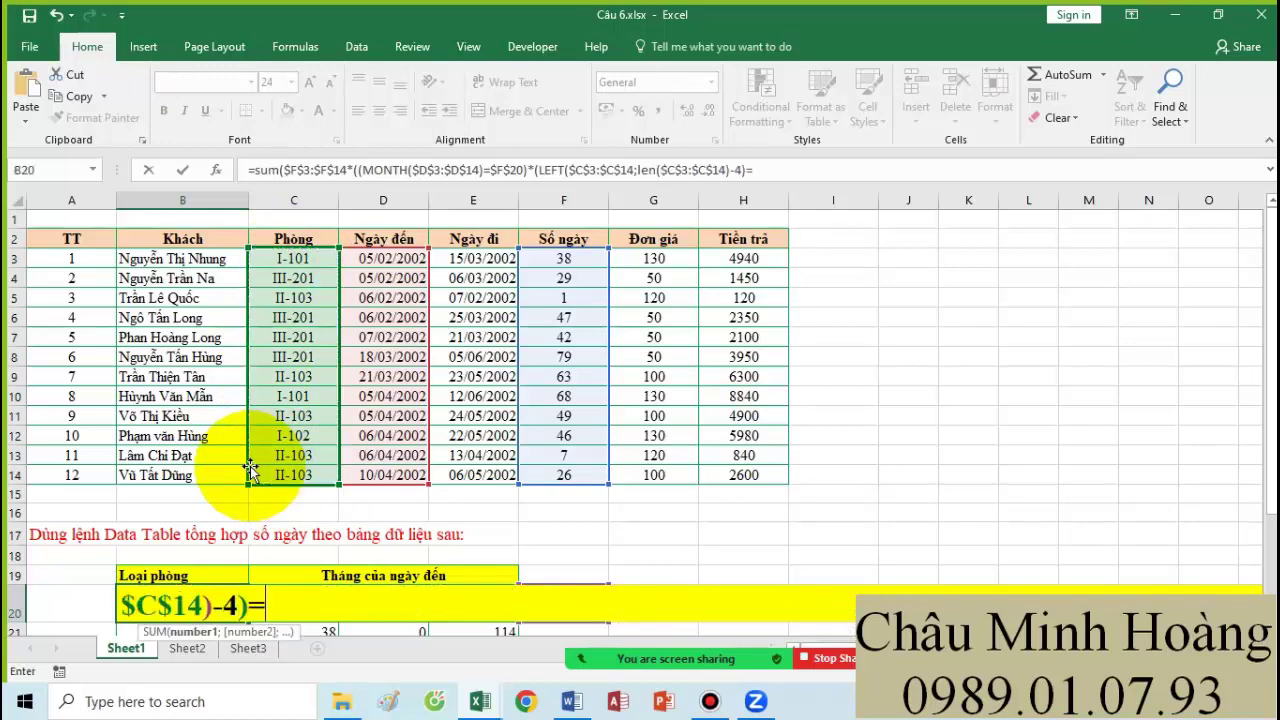
{"action": "type", "text": "4)="}
- Compare the extracted room type with $B$24, close the brackets and enter the B20 formula as an array formula
{"action": "scroll", "coordinate": [244, 461], "scroll_direction": "down", "scroll_amount": 3}
{"action": "left_click", "coordinate": [172, 515]}
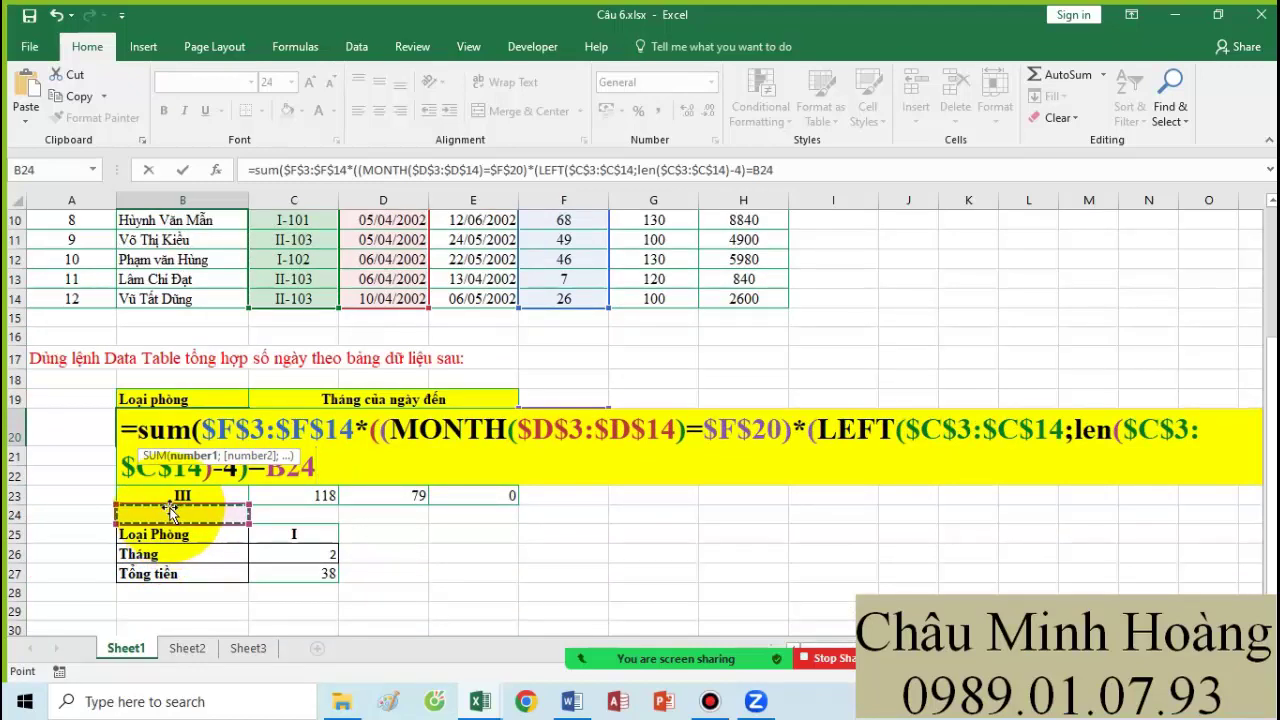
{"action": "type", "text": "))"}
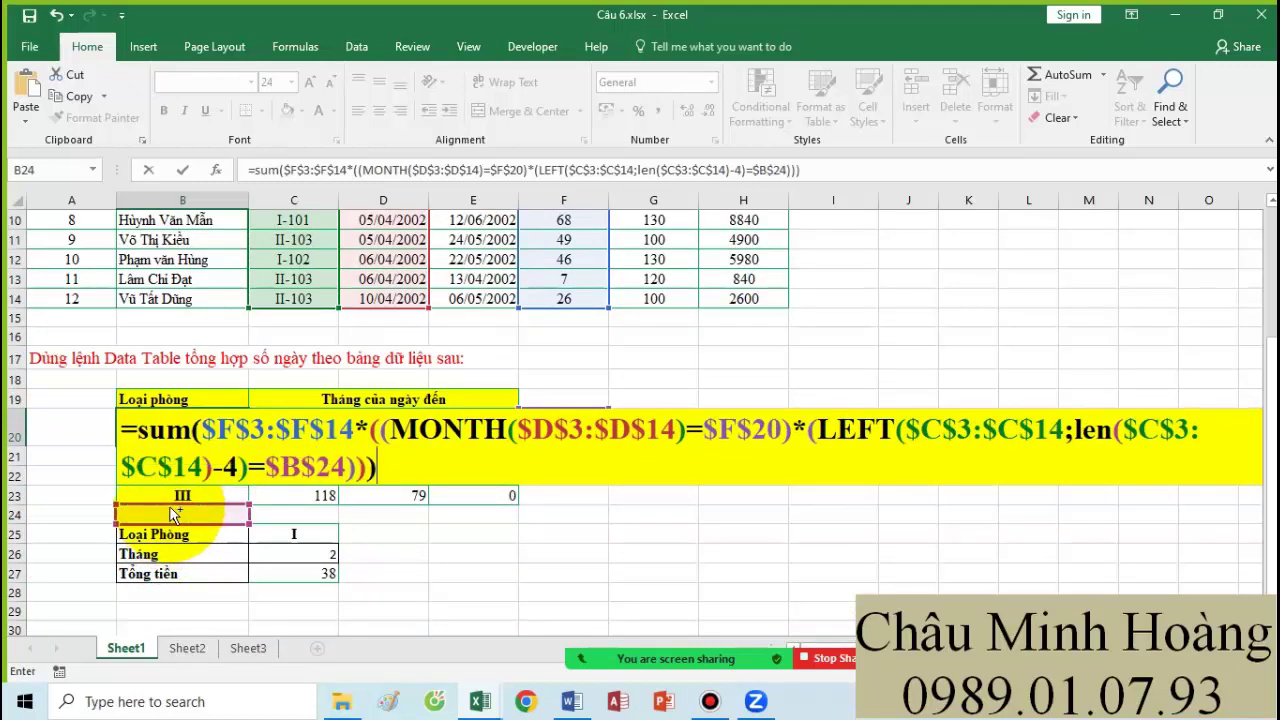
{"action": "key", "text": "ctrl+shift+Return"}
- Create a what-if data table on B20:E23 with F20 as the row input cell and B24 as the column input cell
{"action": "left_click_drag", "start_coordinate": [190, 430], "coordinate": [510, 497]}
{"action": "left_click", "coordinate": [356, 46]}
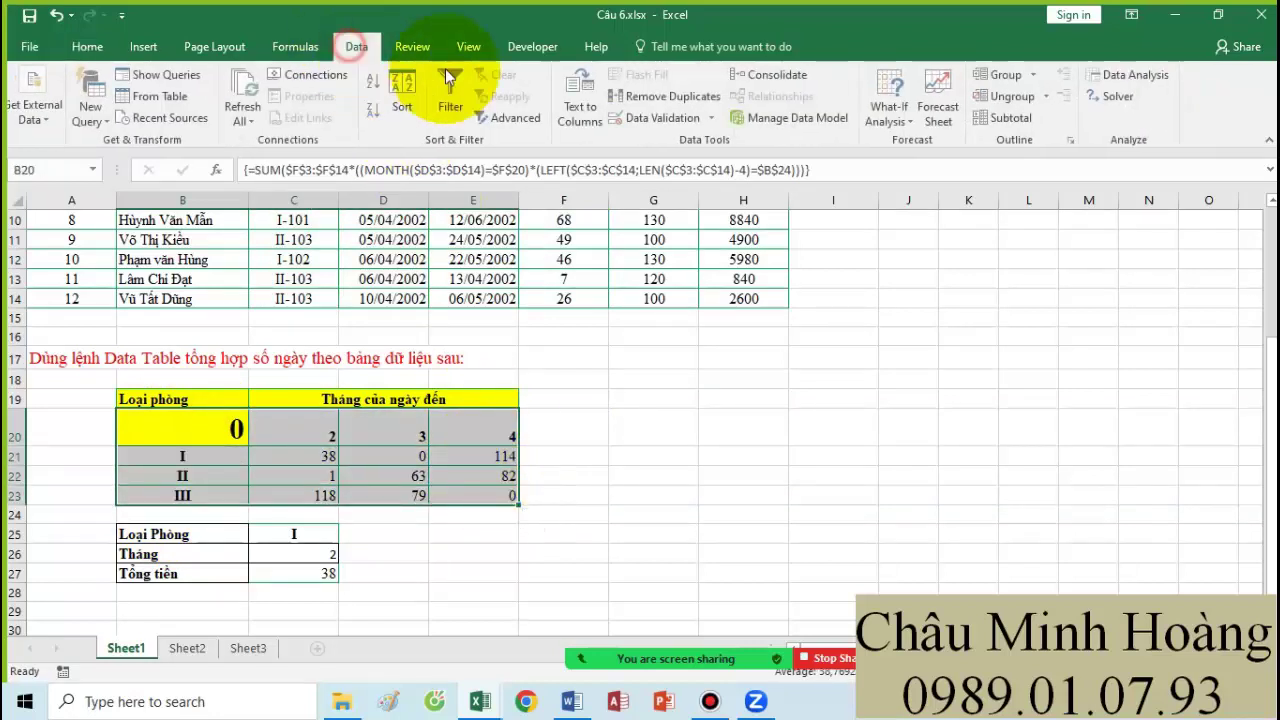
{"action": "left_click", "coordinate": [876, 128]}
{"action": "left_click", "coordinate": [922, 186]}
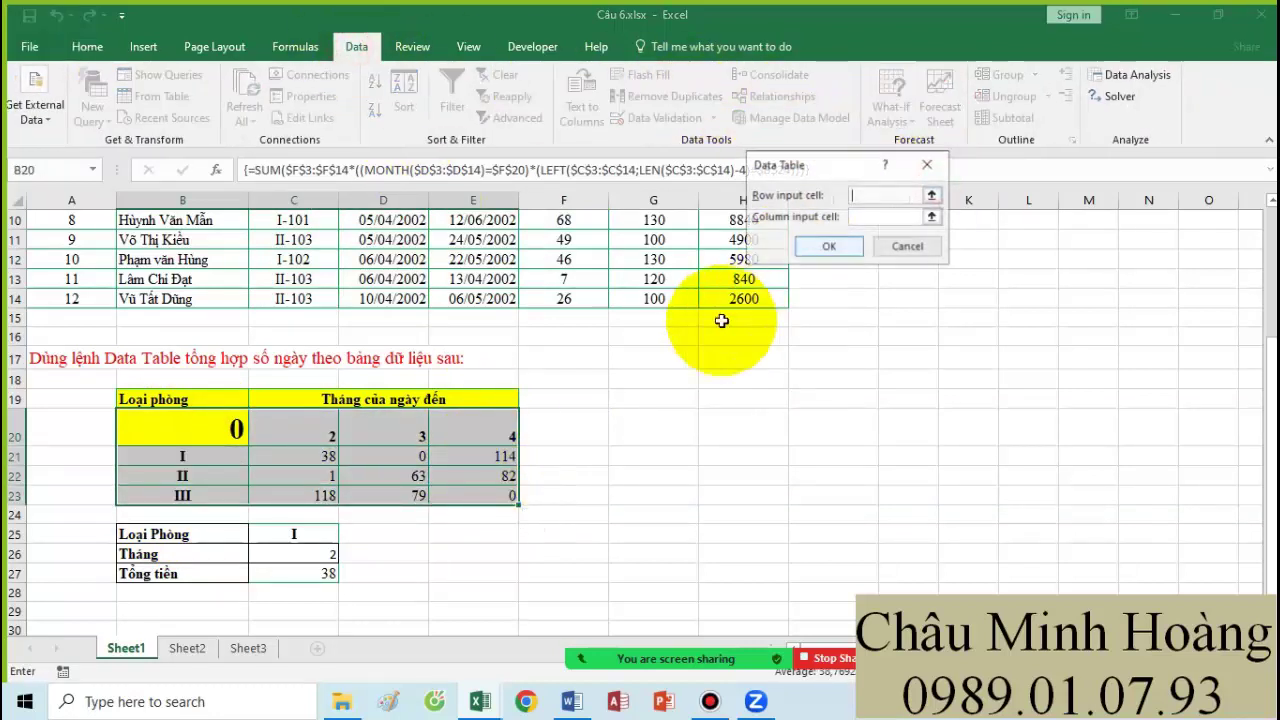
{"action": "left_click", "coordinate": [550, 412]}
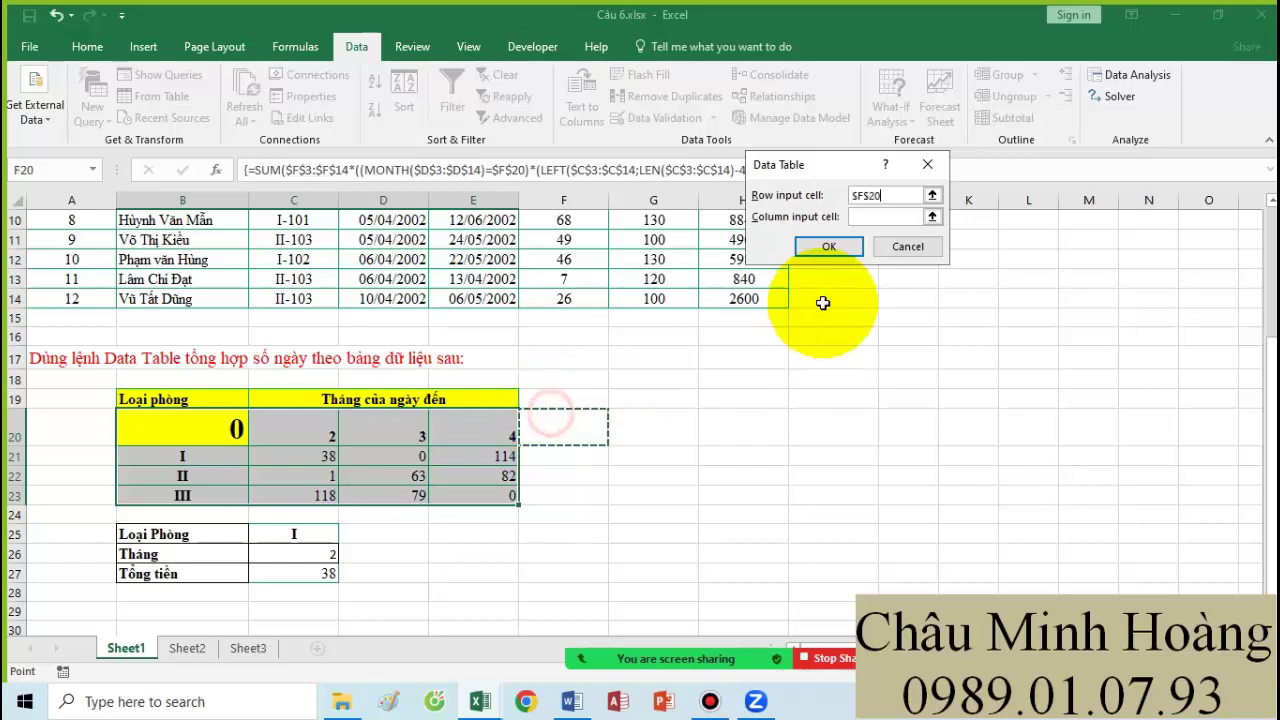
{"action": "left_click", "coordinate": [868, 216]}
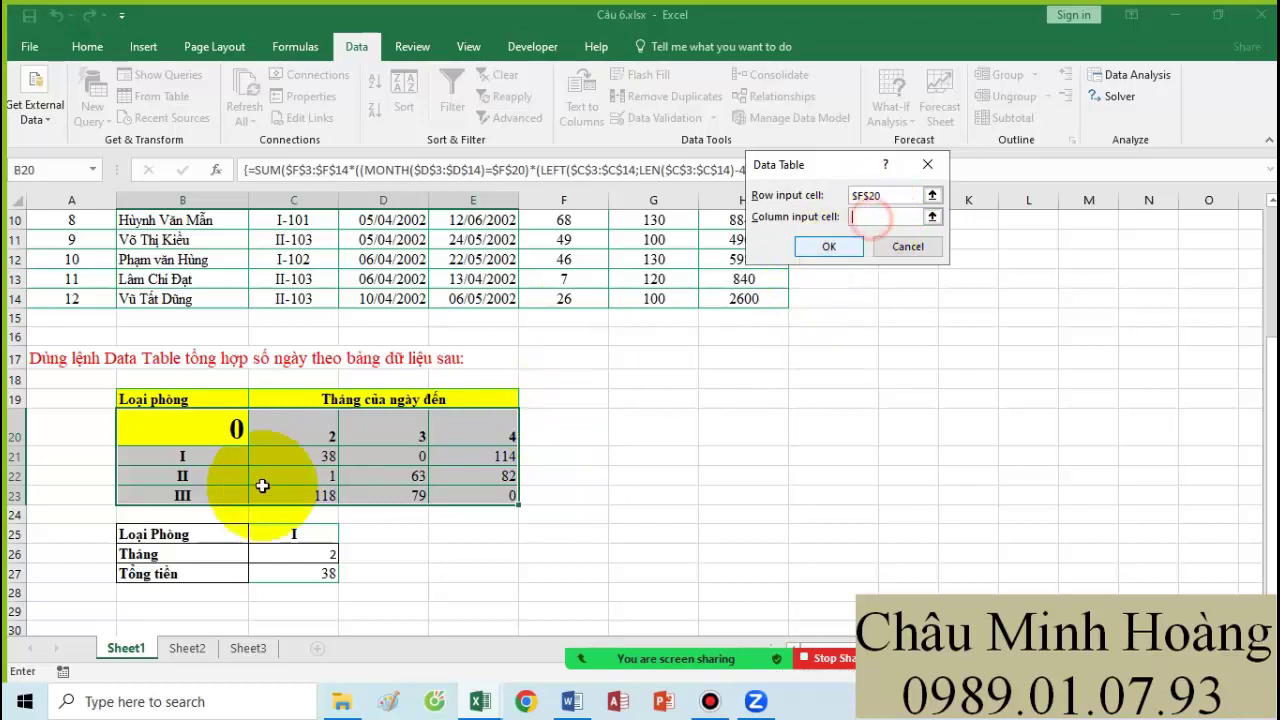
{"action": "left_click", "coordinate": [820, 247]}
- Copy the B20 formula text without the equals sign and add it in the Word document as "Câu 6 :" below the Câu 5 entry
{"action": "double_click", "coordinate": [185, 432]}
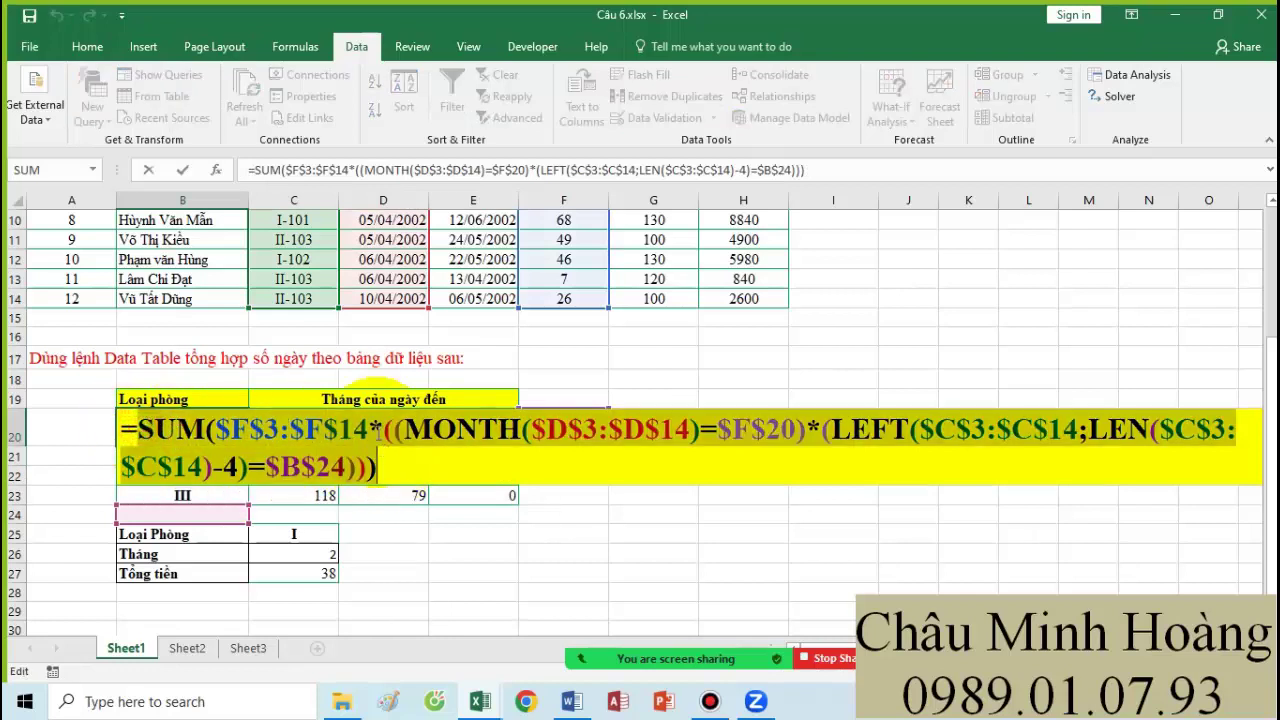
{"action": "key", "text": "ctrl+shift+Return"}
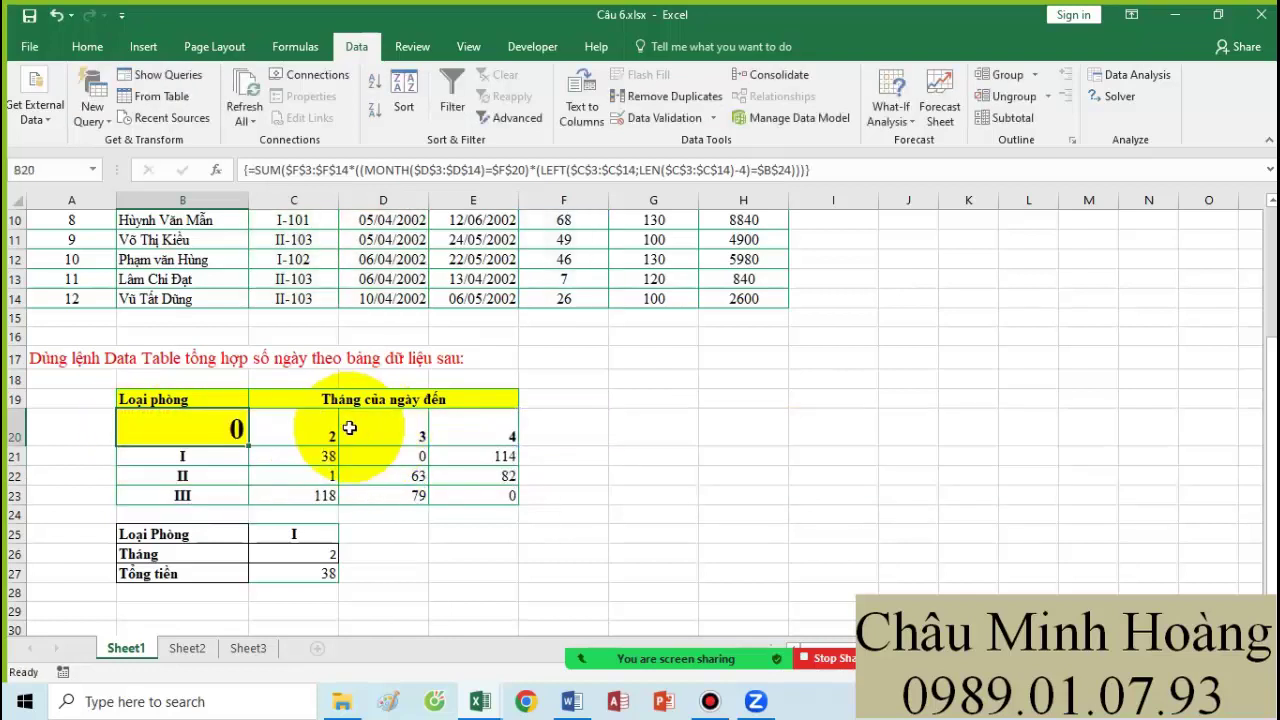
{"action": "left_click", "coordinate": [571, 701]}
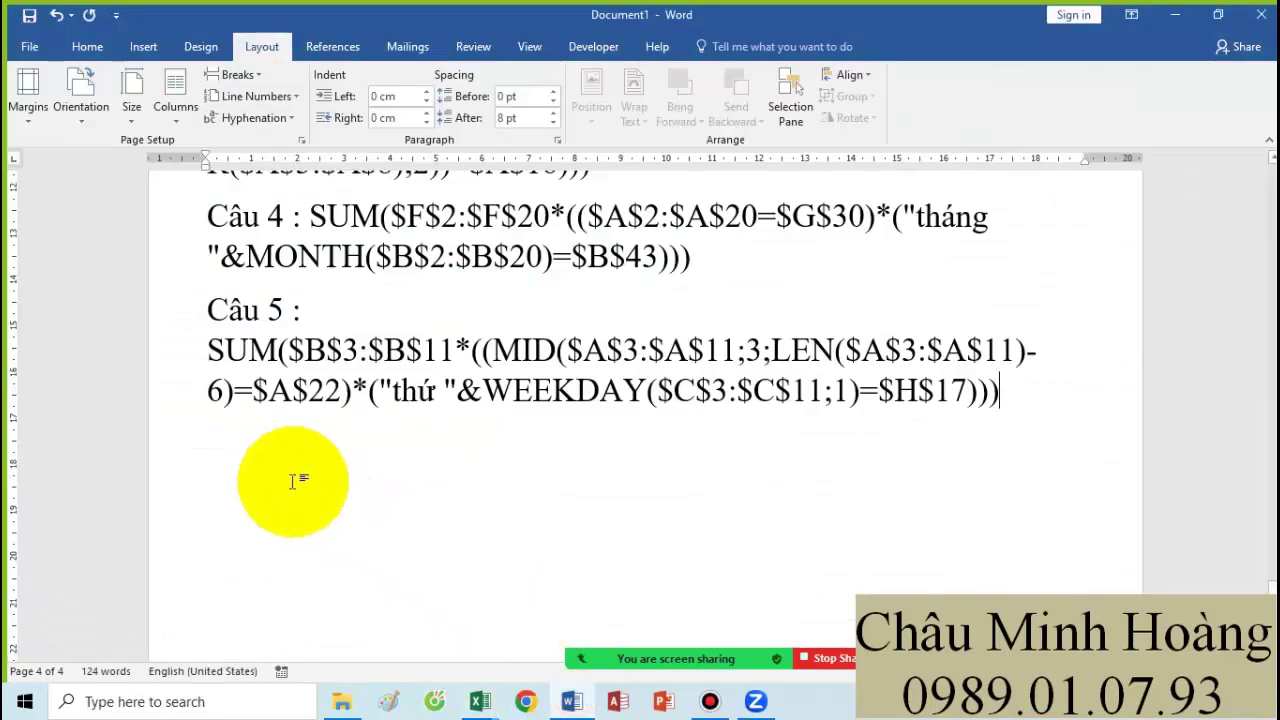
{"action": "left_click", "coordinate": [240, 466]}
{"action": "left_click", "coordinate": [1003, 394]}
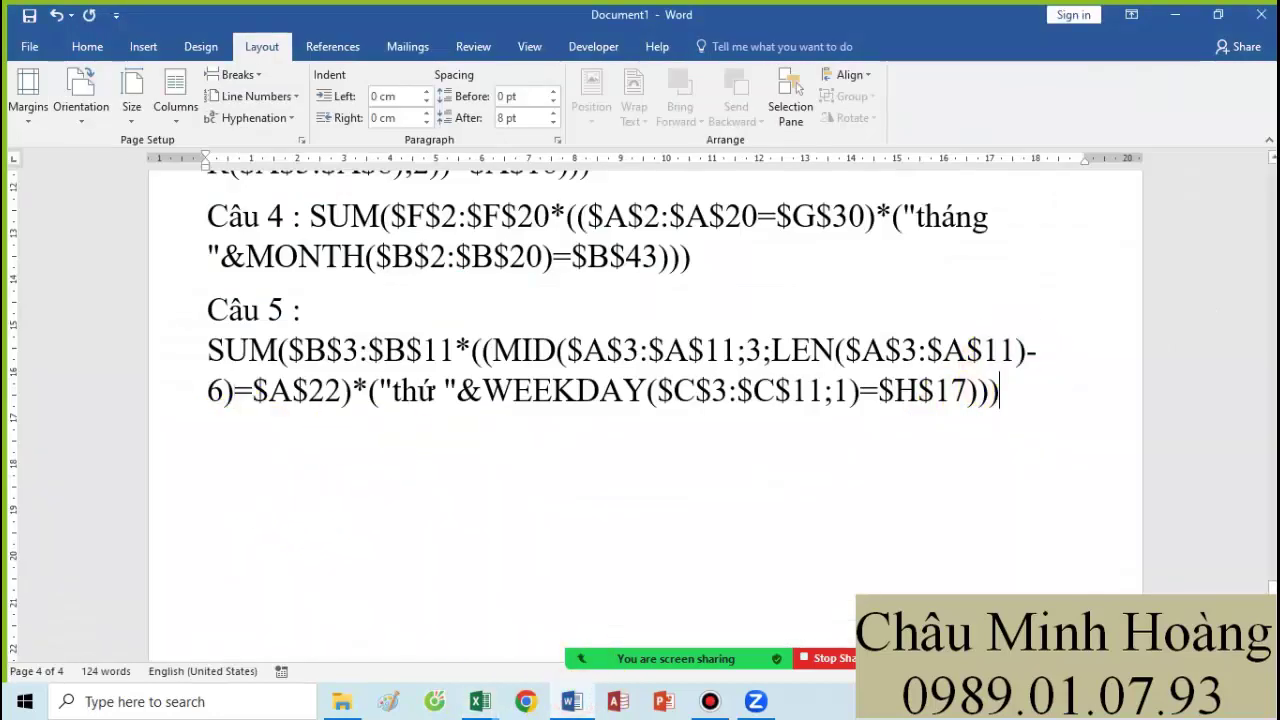
{"action": "key", "text": "Return"}
{"action": "type", "text": "Câu 6 :"}
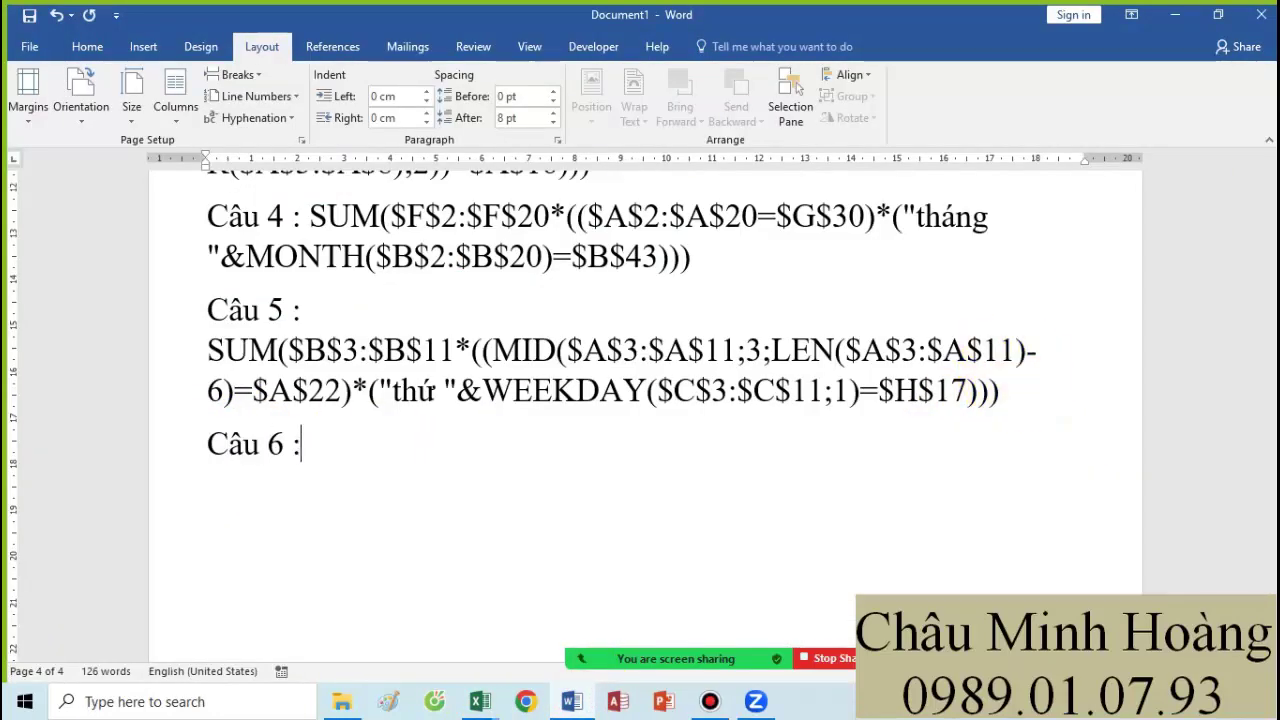
{"action": "type", "text": " v"}
{"action": "key", "text": "BackSpace"}
{"action": "key", "text": "ctrl+v"}
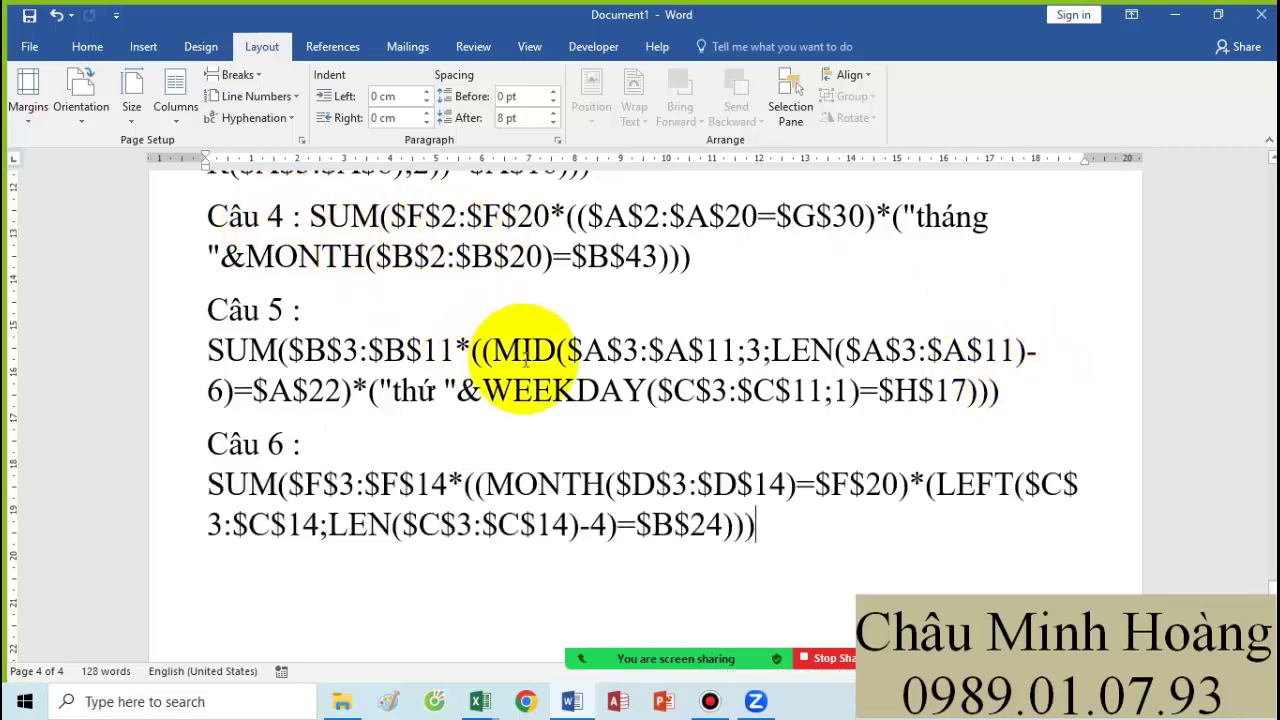
- Switch to the Excel workbook Câu 7.xlsx, minimise the Bandicam window and review the summary table headers against the product codes
{"action": "left_click", "coordinate": [710, 701]}
{"action": "key", "text": "alt+Tab"}
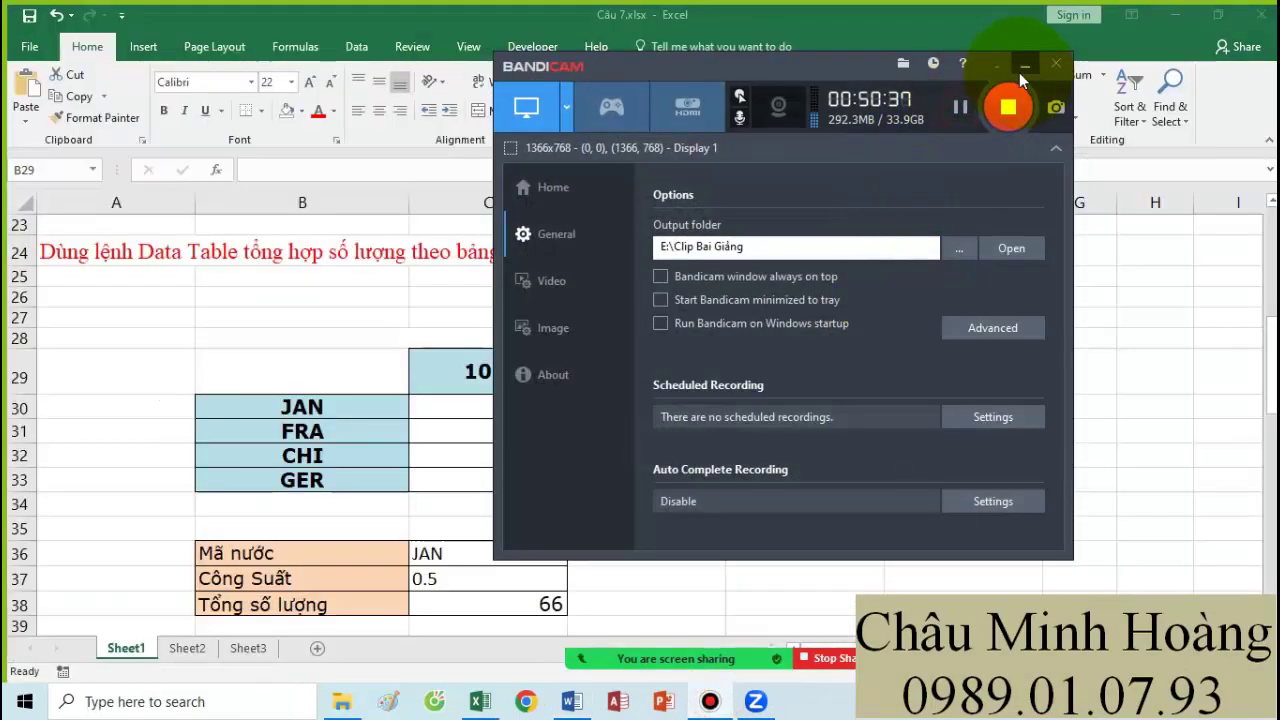
{"action": "left_click", "coordinate": [1024, 64]}
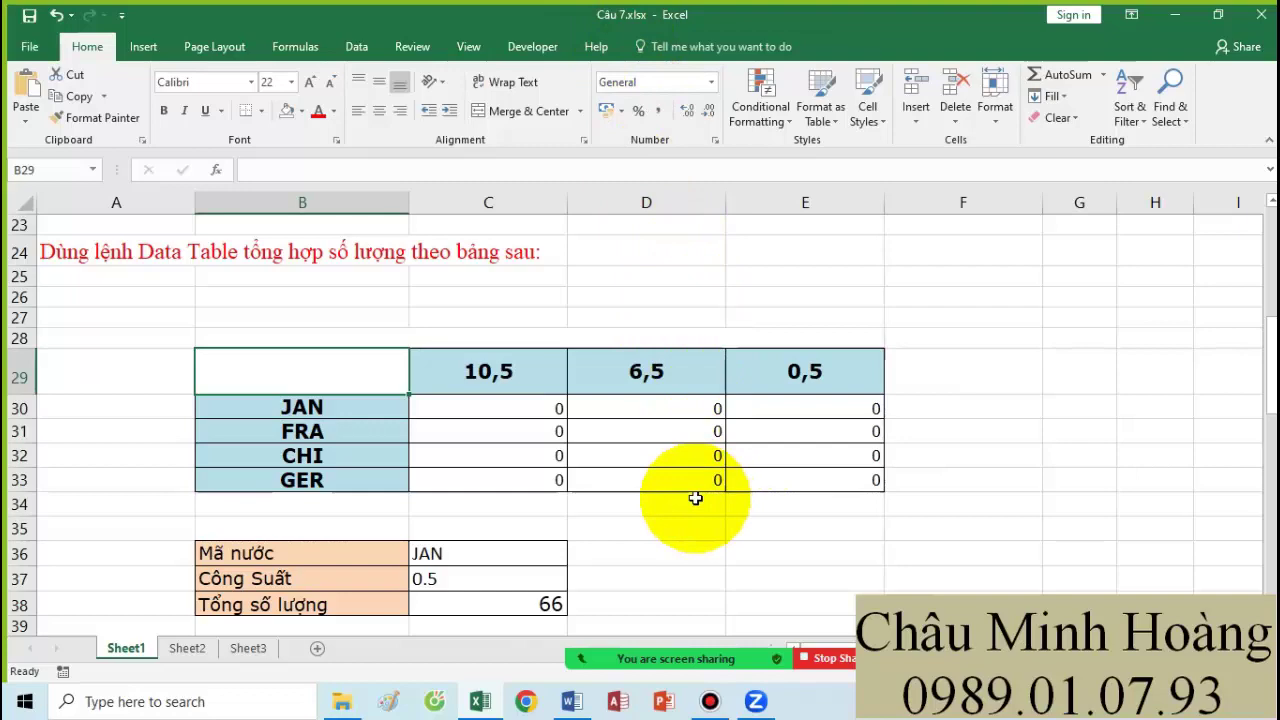
{"action": "scroll", "coordinate": [640, 530], "scroll_direction": "up", "scroll_amount": 2}
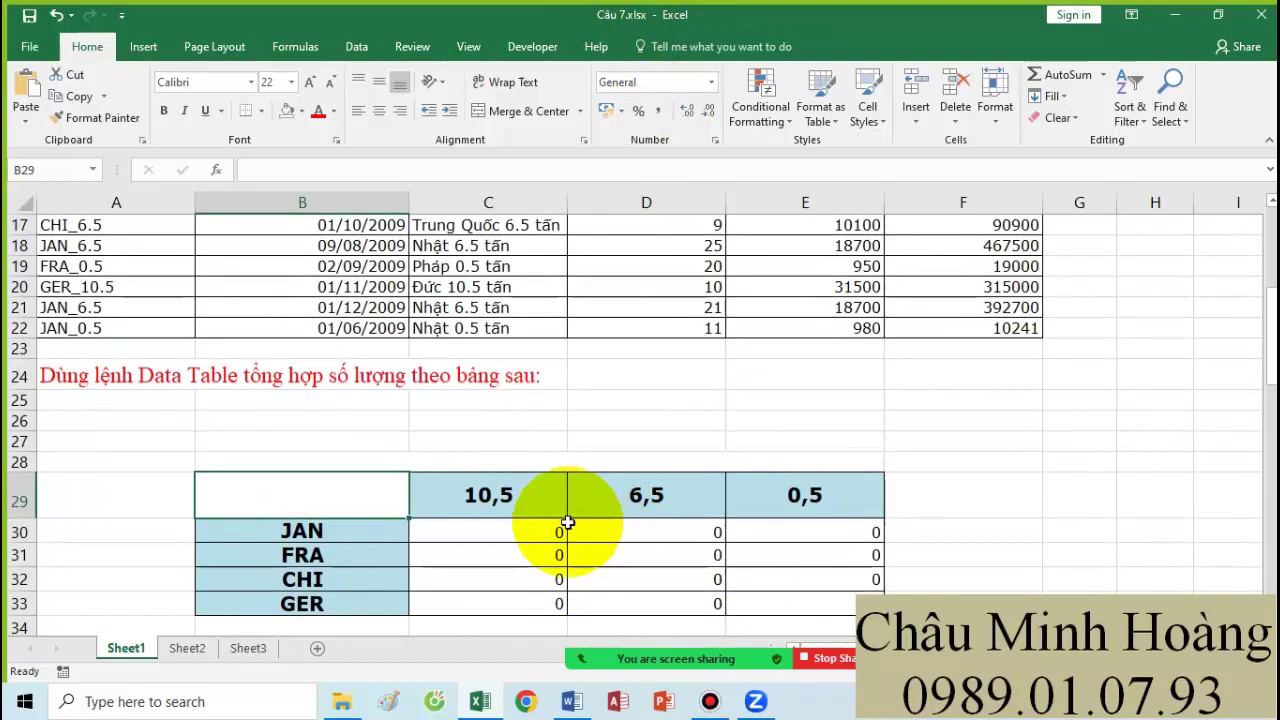
{"action": "left_click_drag", "start_coordinate": [400, 503], "coordinate": [827, 594]}
{"action": "left_click_drag", "start_coordinate": [489, 495], "coordinate": [800, 505]}
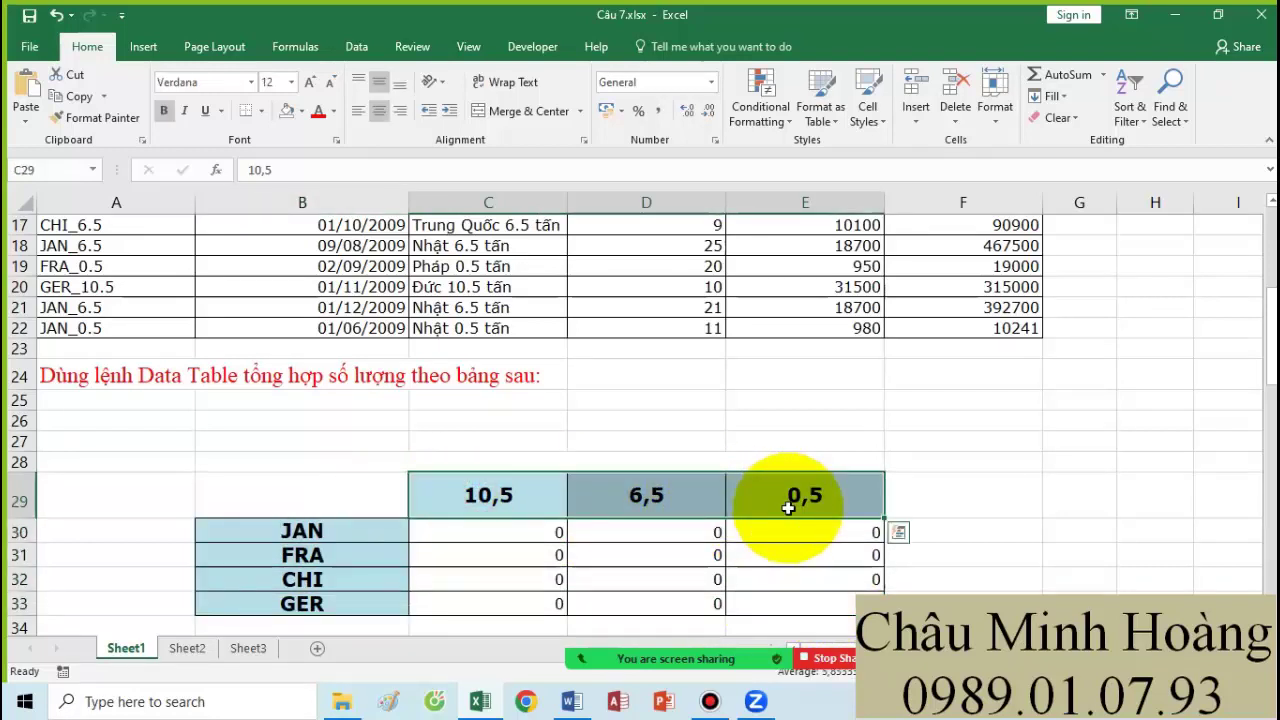
{"action": "left_click_drag", "start_coordinate": [105, 328], "coordinate": [151, 320]}
- Start a SUM formula in B29 with the quantity range $D$3:$D$22 multiplied by an opening bracket for the conditions
{"action": "left_click", "coordinate": [302, 485]}
{"action": "type", "text": "="}
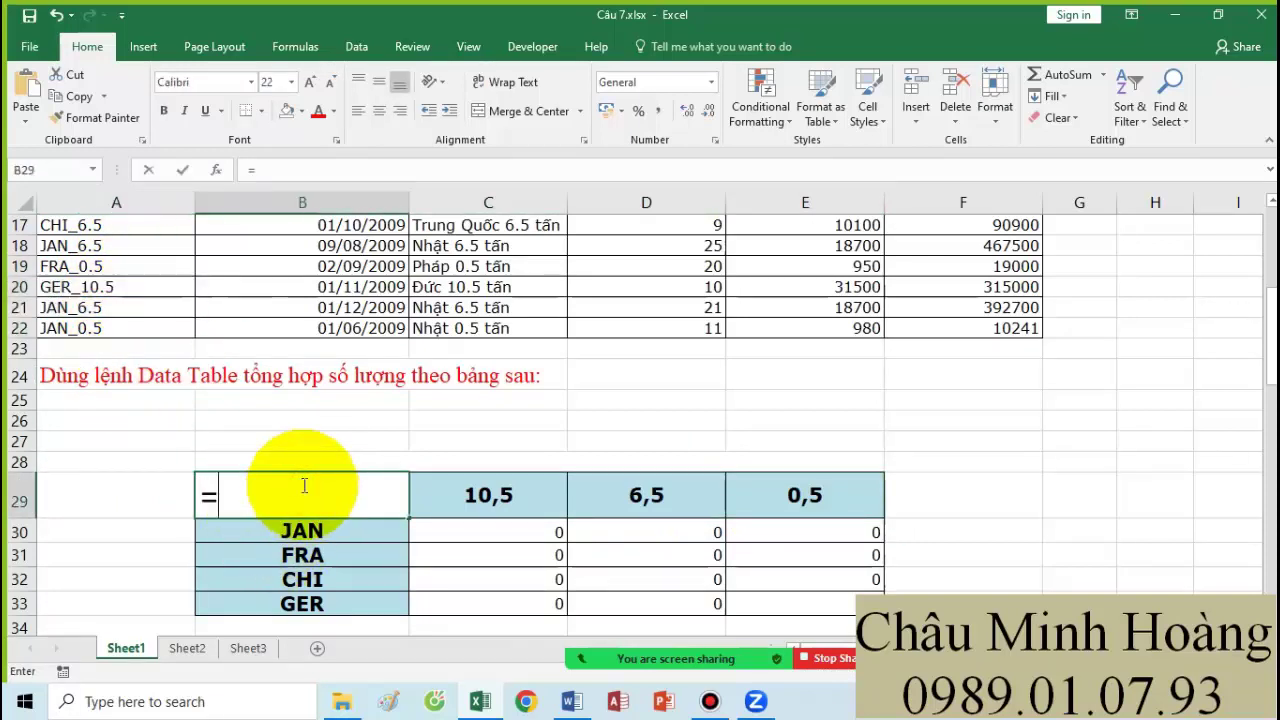
{"action": "type", "text": "sum("}
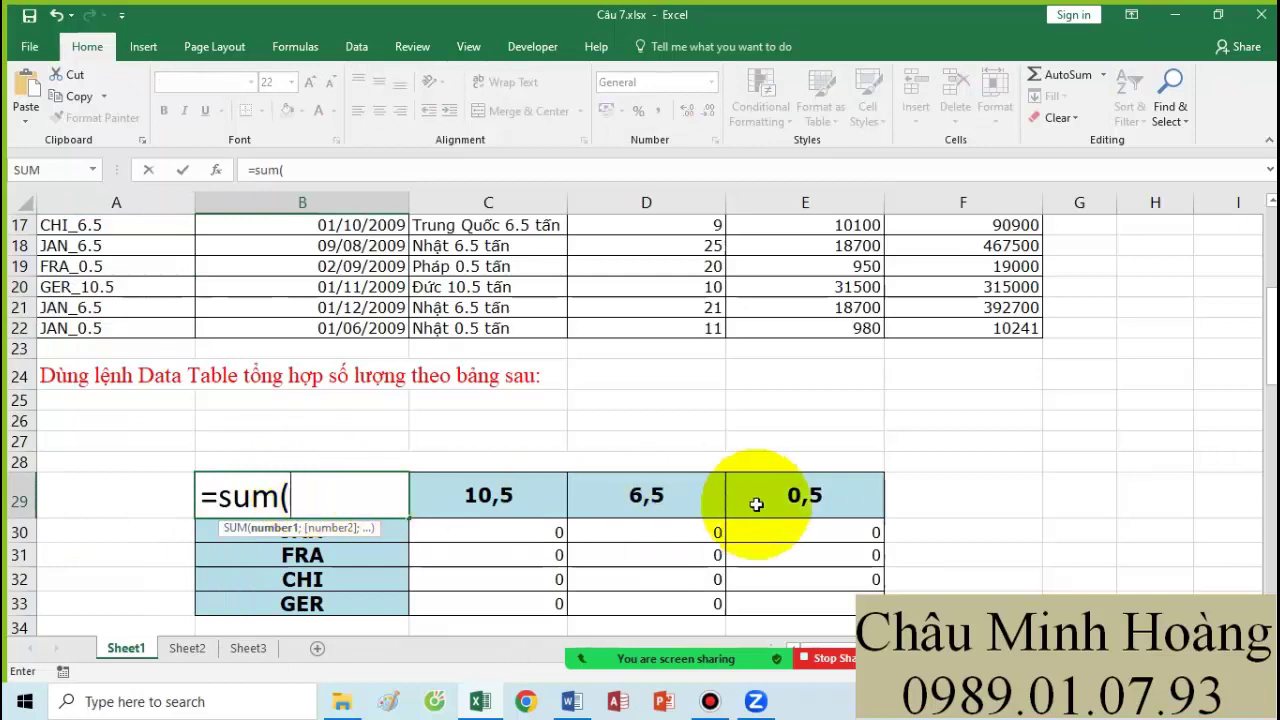
{"action": "scroll", "coordinate": [749, 457], "scroll_direction": "up", "scroll_amount": 5}
{"action": "left_click", "coordinate": [692, 262]}
{"action": "scroll", "coordinate": [663, 263], "scroll_direction": "down", "scroll_amount": 4}
{"action": "left_click_drag", "start_coordinate": [692, 268], "coordinate": [681, 385]}
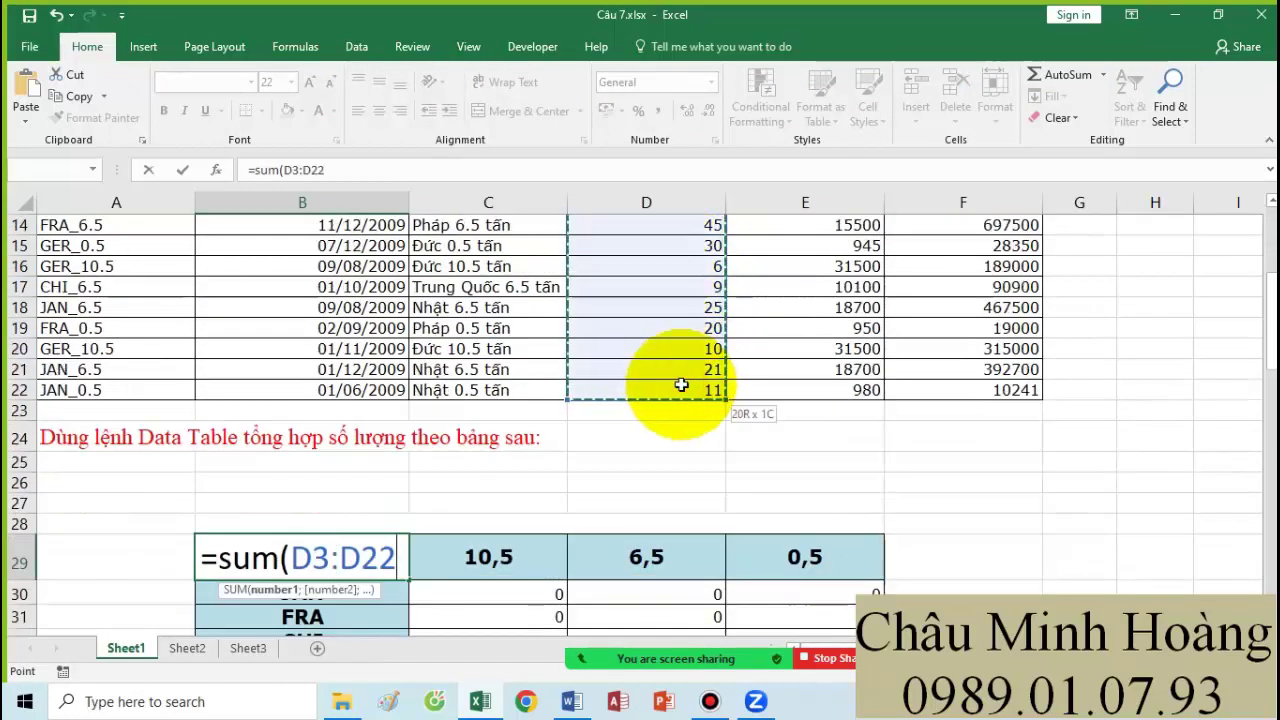
{"action": "key", "text": "F4"}
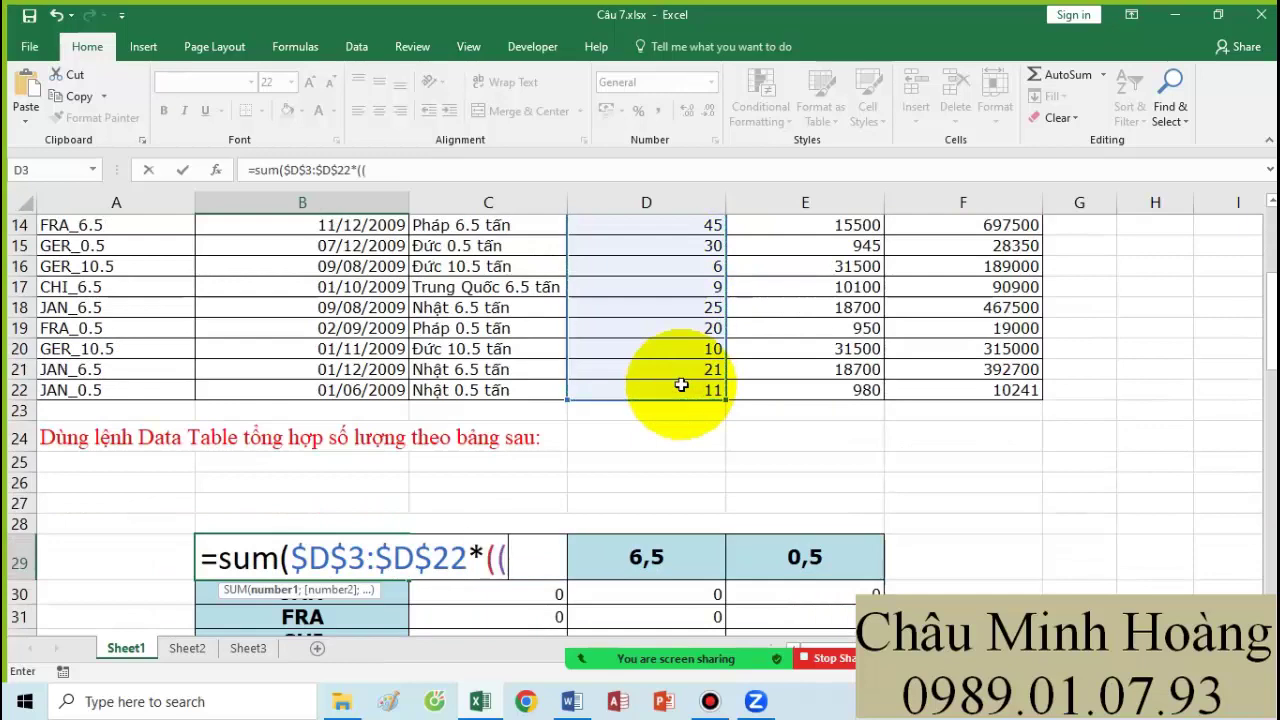
- Add a LEFT function on the product codes $A$3:$A$22 as the start of the first condition
{"action": "scroll", "coordinate": [534, 409], "scroll_direction": "down", "scroll_amount": 3}
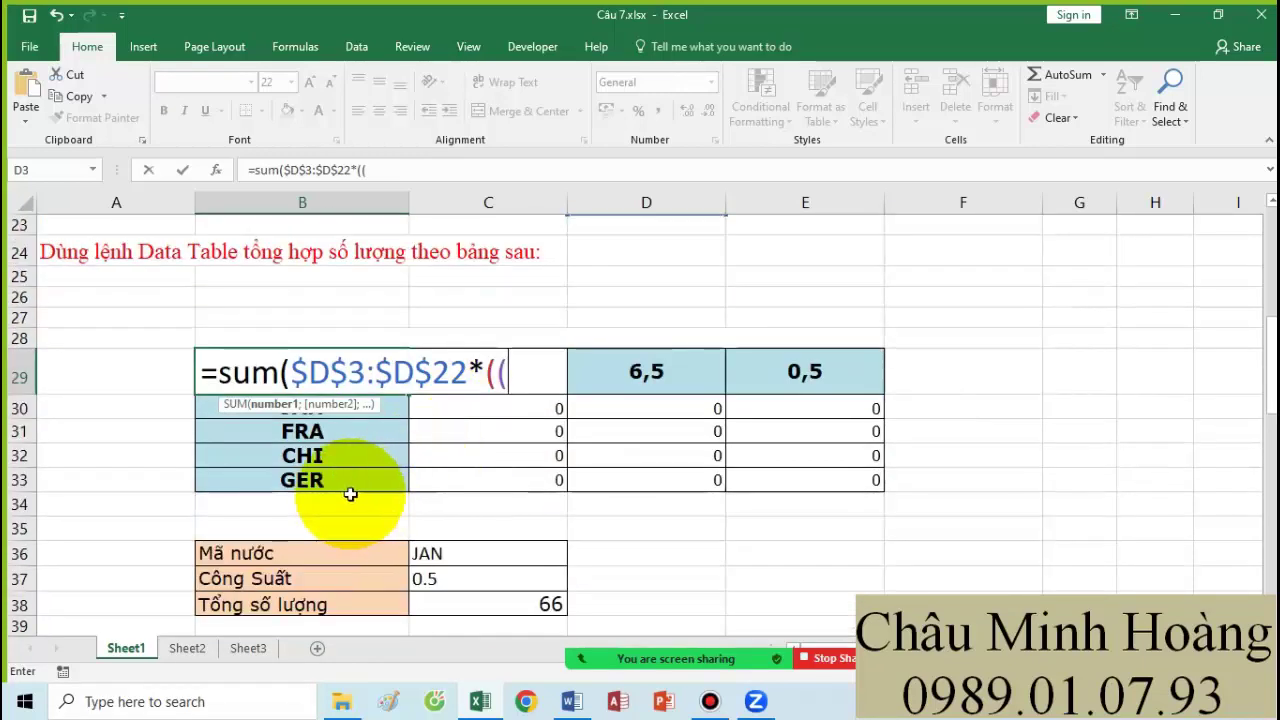
{"action": "scroll", "coordinate": [310, 457], "scroll_direction": "up", "scroll_amount": 3}
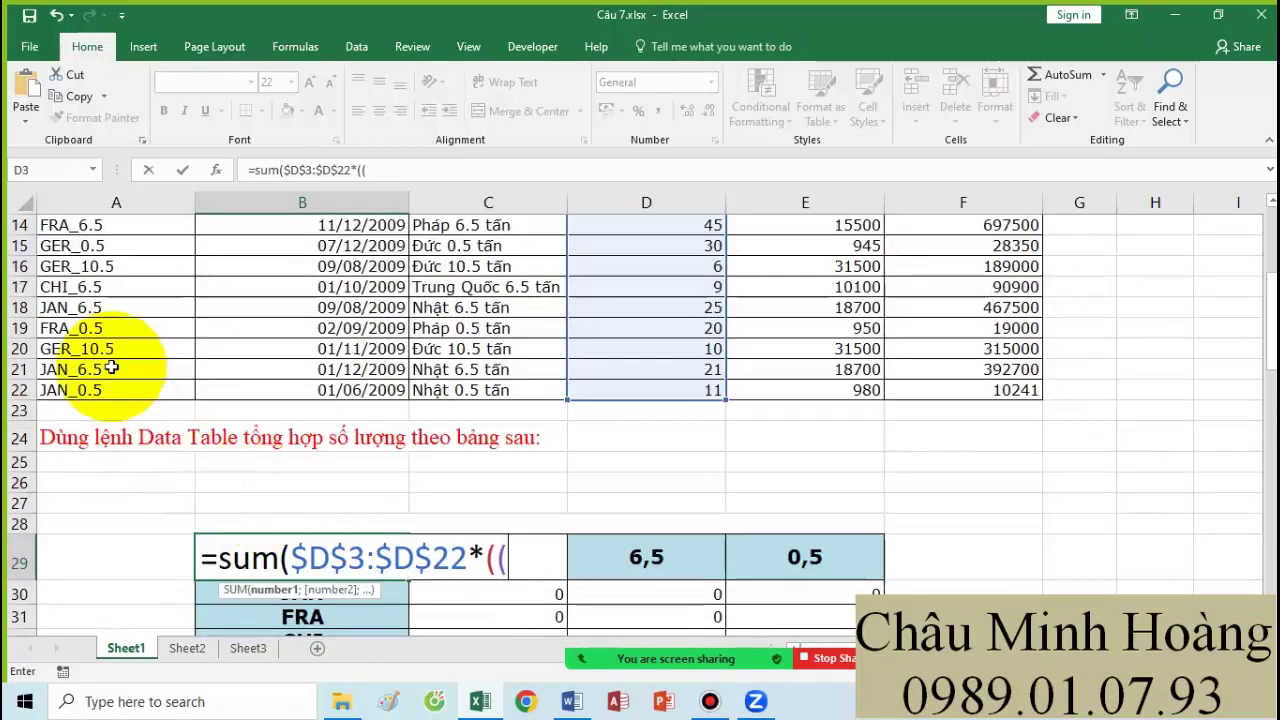
{"action": "type", "text": "lef"}
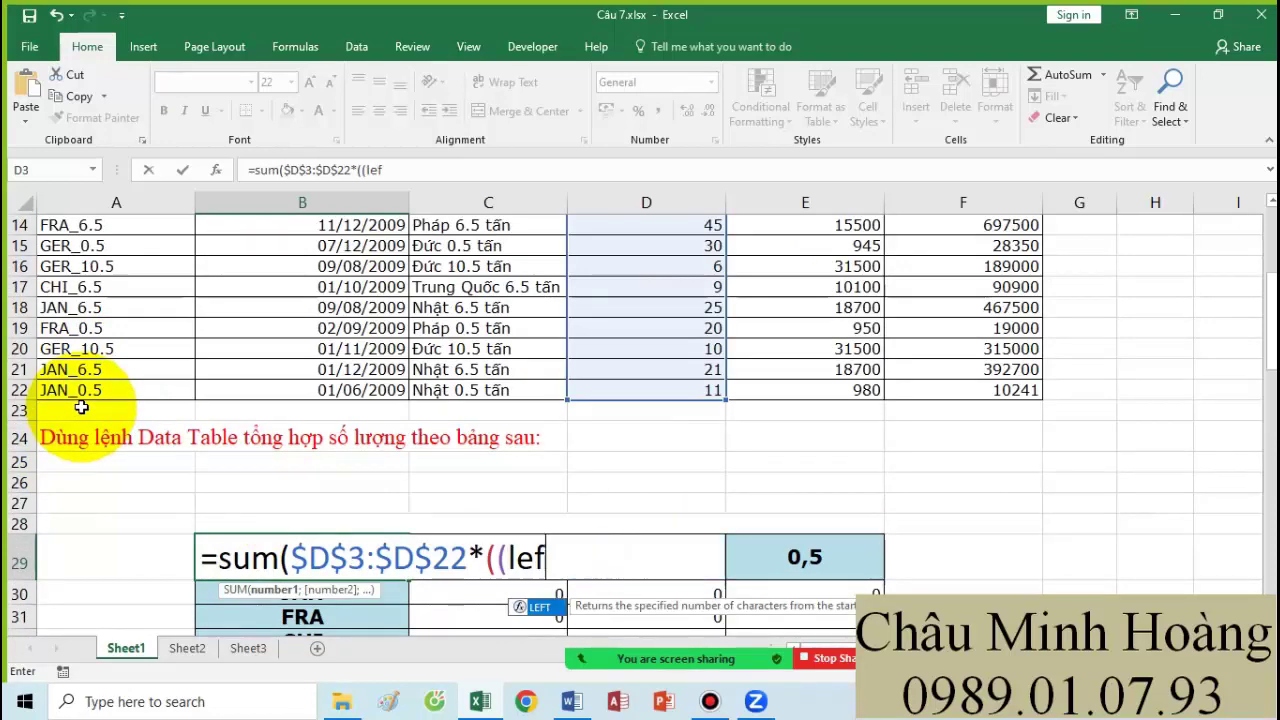
{"action": "key", "text": "Tab"}
{"action": "scroll", "coordinate": [177, 449], "scroll_direction": "up", "scroll_amount": 5}
{"action": "left_click", "coordinate": [118, 281]}
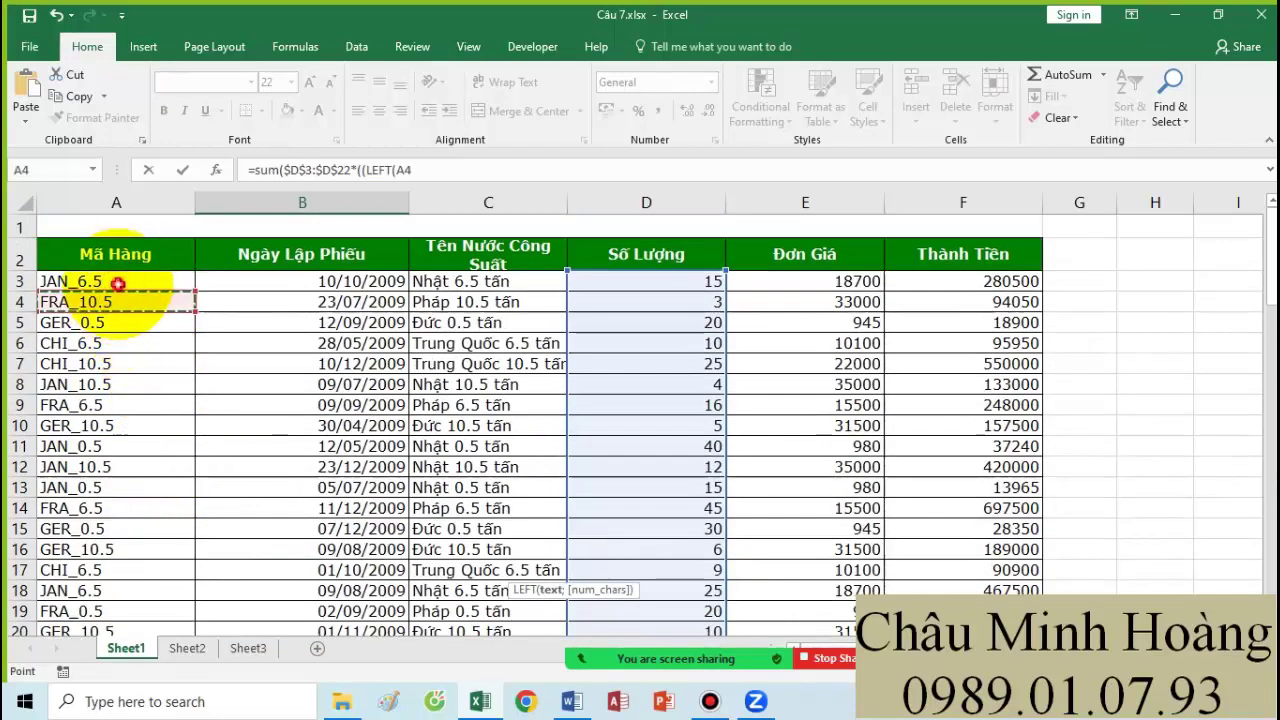
{"action": "scroll", "coordinate": [118, 285], "scroll_direction": "down", "scroll_amount": 3}
{"action": "scroll", "coordinate": [118, 285], "scroll_direction": "down", "scroll_amount": 3}
{"action": "left_click", "coordinate": [118, 410], "text": "shift"}
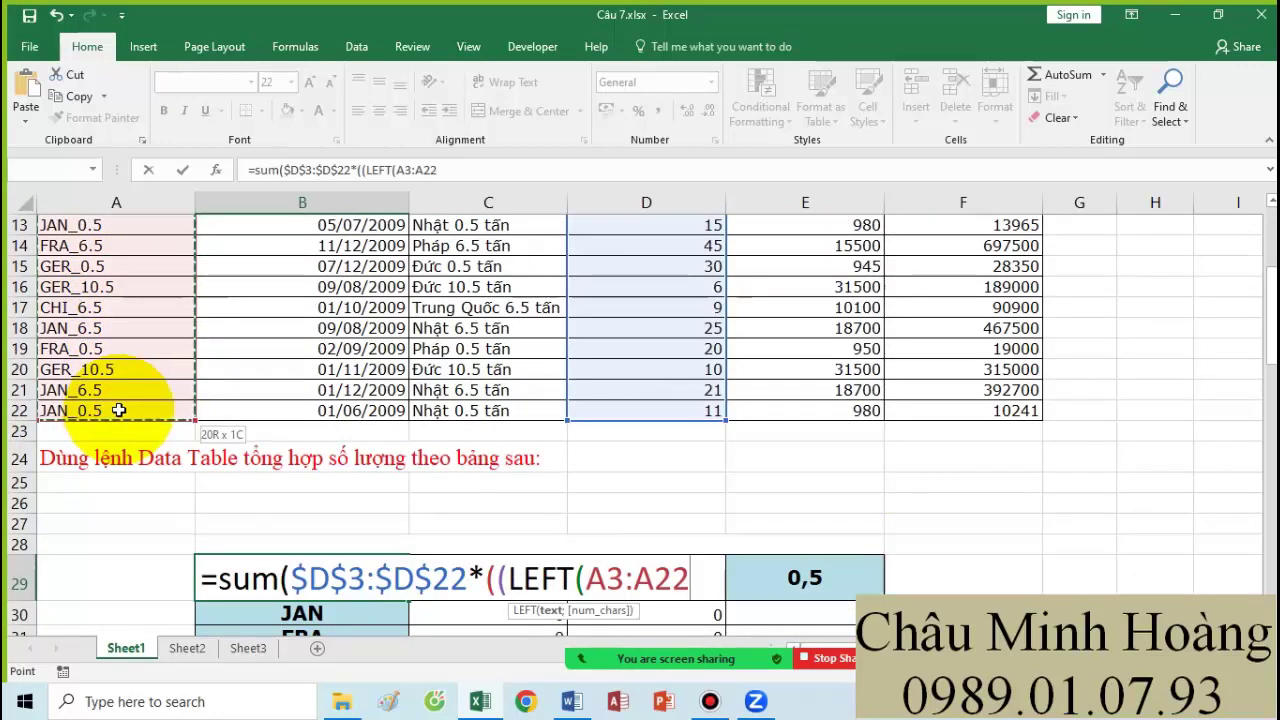
{"action": "key", "text": "F4"}
- Set LEFT to 3 characters, compare it with the blank cell $B$34 and open a second multiplied condition
{"action": "scroll", "coordinate": [243, 408], "scroll_direction": "down", "scroll_amount": 3}
{"action": "type", "text": ";"}
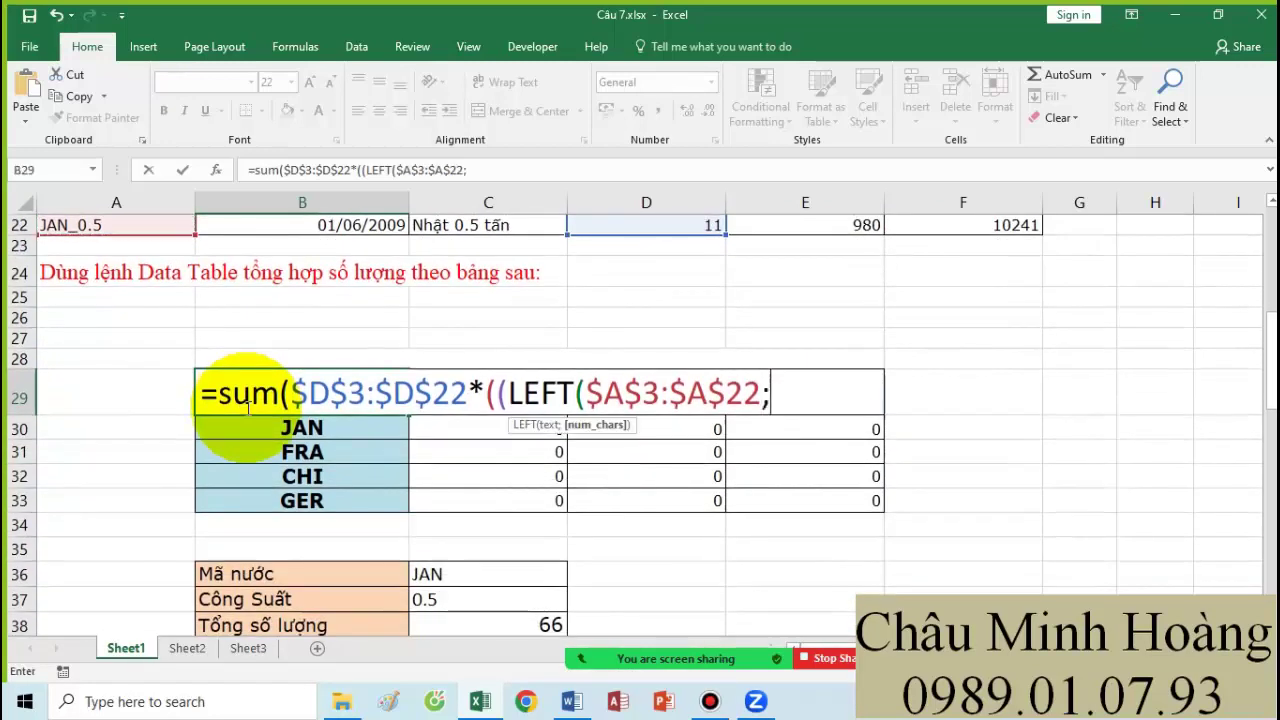
{"action": "type", "text": "3)="}
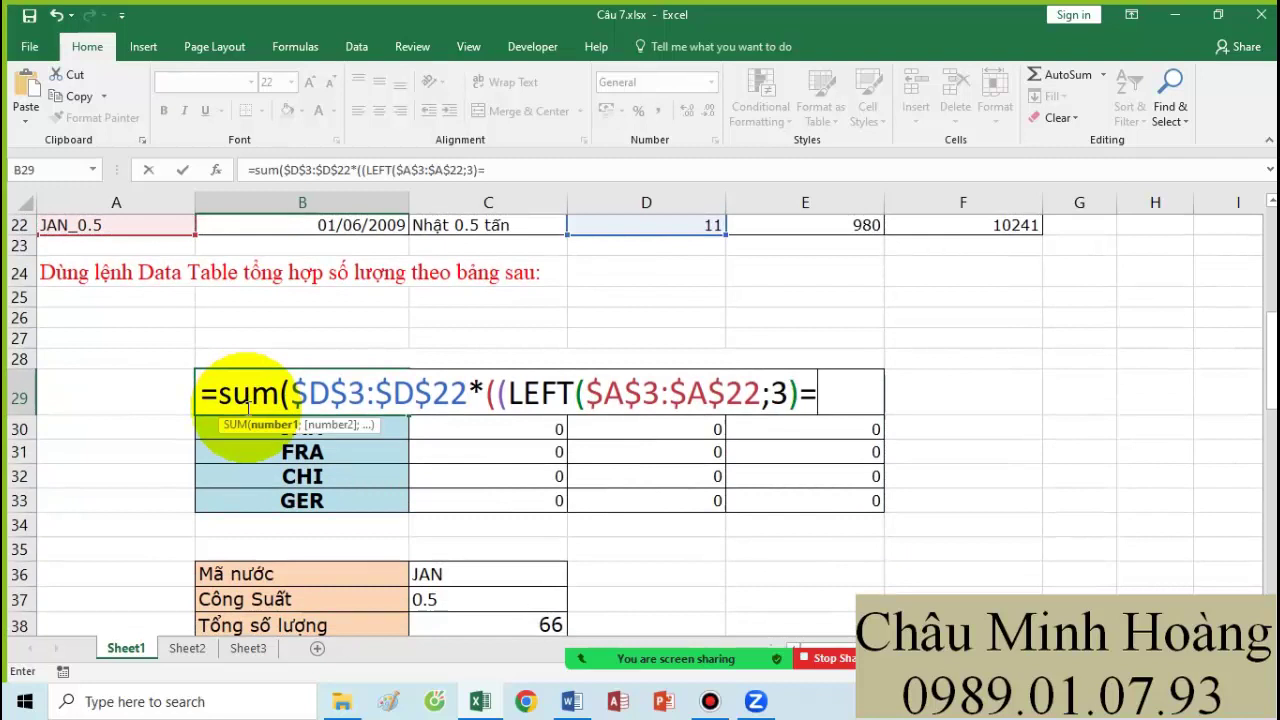
{"action": "left_click", "coordinate": [277, 527]}
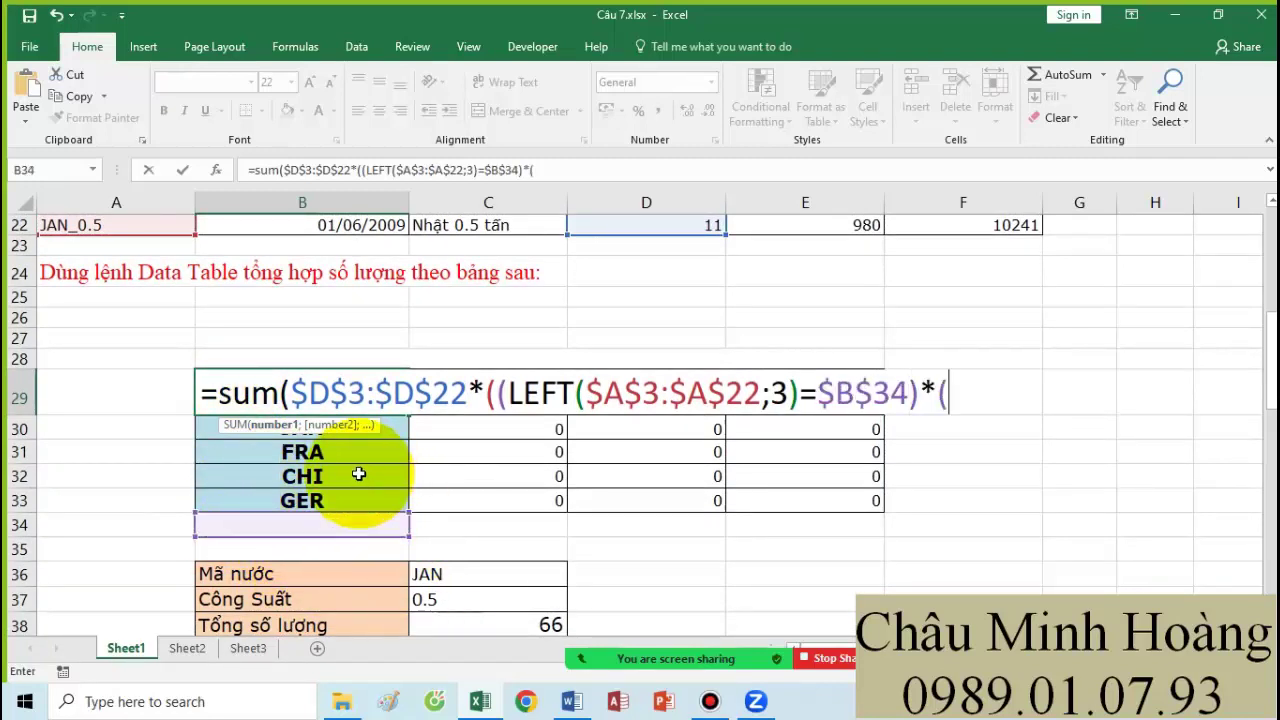
- Examine how the capacities are written in the product codes compared with the summary table's column headers
{"action": "scroll", "coordinate": [457, 523], "scroll_direction": "down", "scroll_amount": 2}
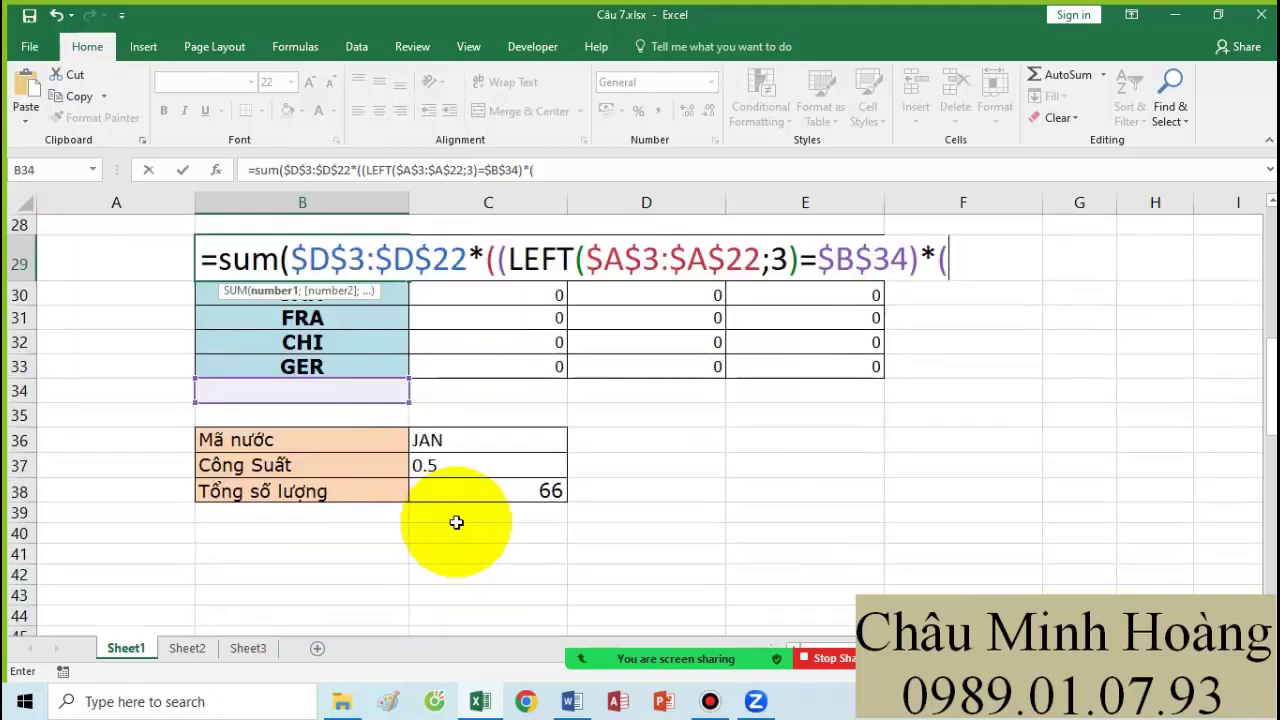
{"action": "scroll", "coordinate": [457, 523], "scroll_direction": "up", "scroll_amount": 4}
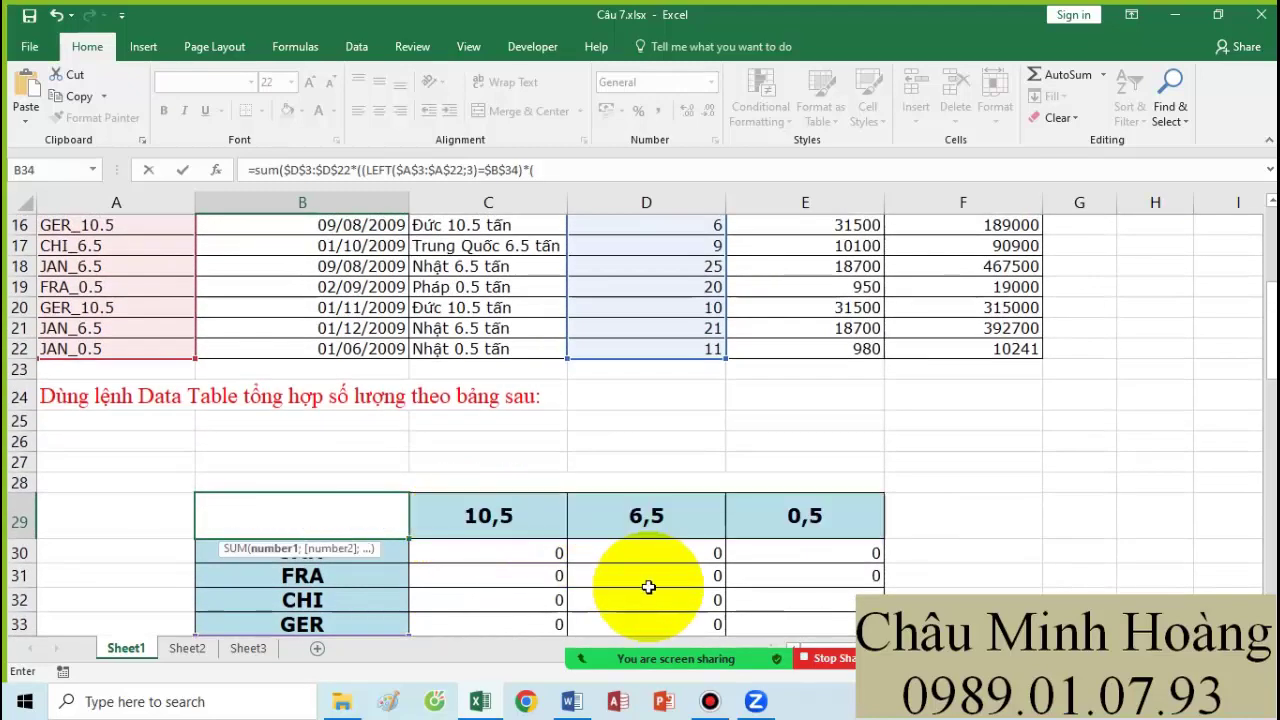
{"action": "scroll", "coordinate": [630, 576], "scroll_direction": "down", "scroll_amount": 4}
{"action": "scroll", "coordinate": [491, 568], "scroll_direction": "up", "scroll_amount": 5}
{"action": "scroll", "coordinate": [352, 540], "scroll_direction": "up", "scroll_amount": 4}
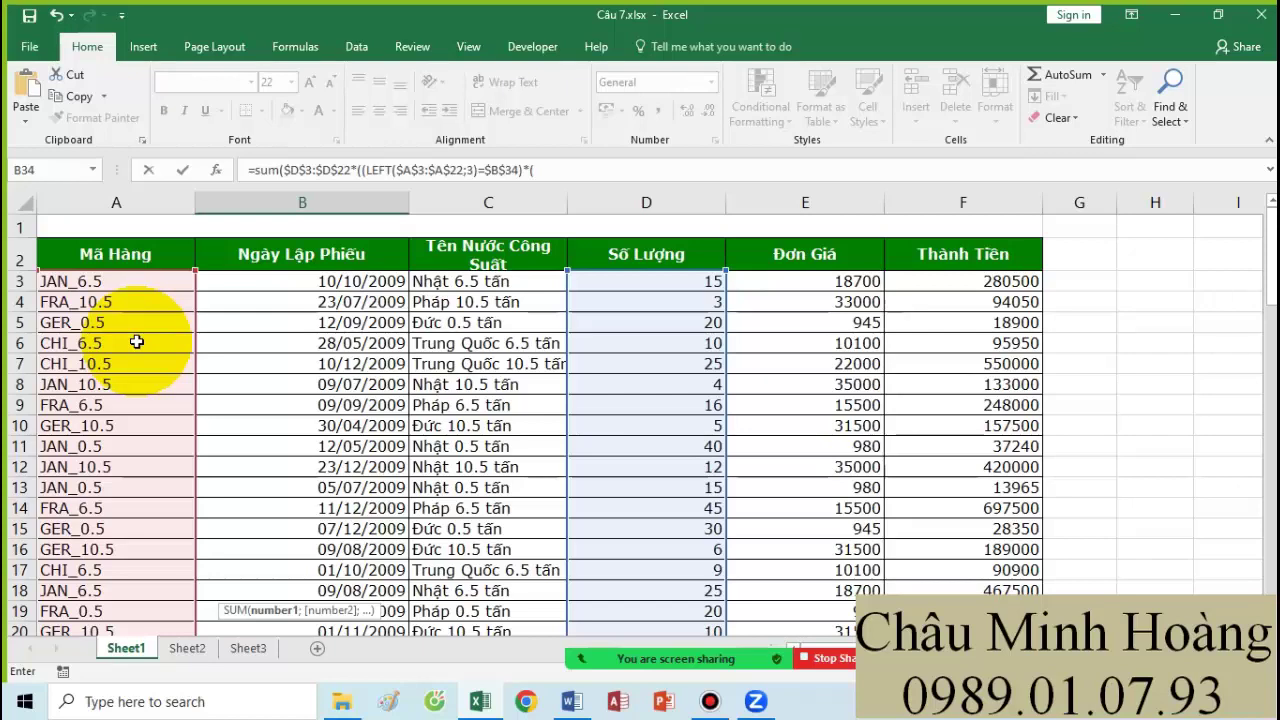
{"action": "scroll", "coordinate": [374, 451], "scroll_direction": "down", "scroll_amount": 2}
{"action": "scroll", "coordinate": [390, 465], "scroll_direction": "up", "scroll_amount": 2}
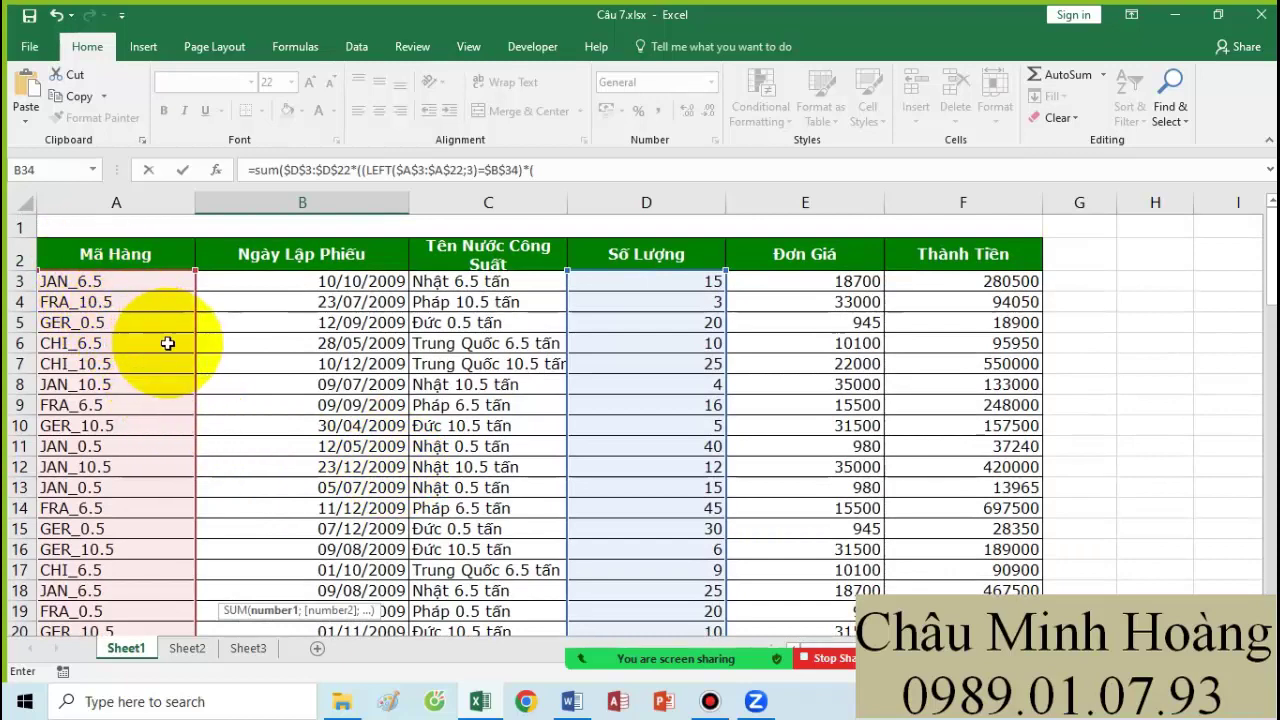
{"action": "scroll", "coordinate": [502, 441], "scroll_direction": "down", "scroll_amount": 5}
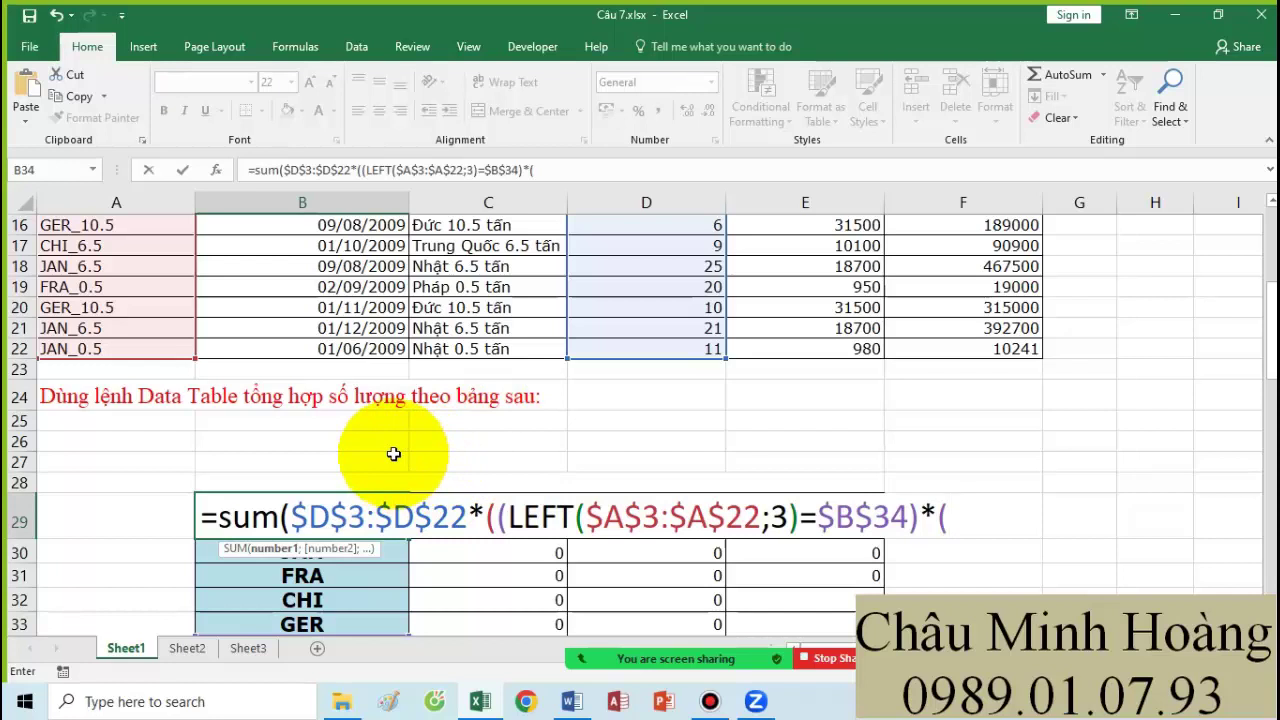
- Dismiss the formula error and start the second condition in B29 with a MID function
{"action": "key", "text": "Return"}
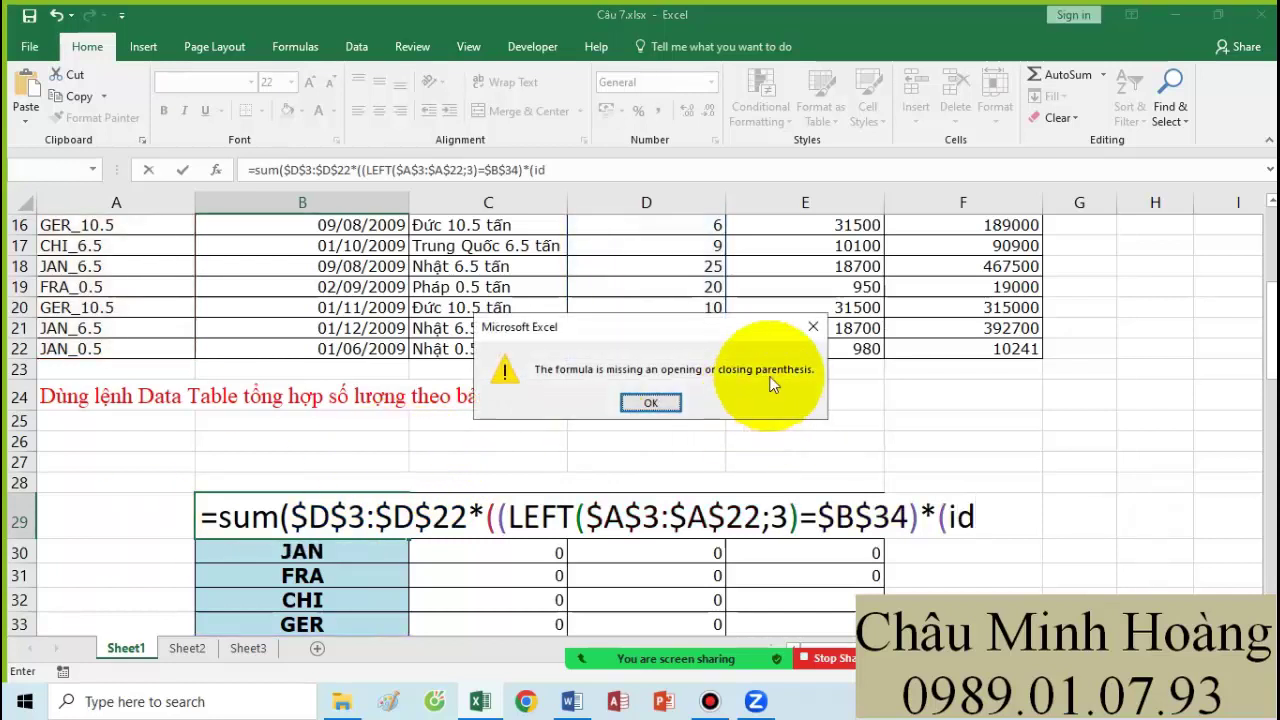
{"action": "left_click", "coordinate": [813, 328]}
{"action": "type", "text": "mid"}
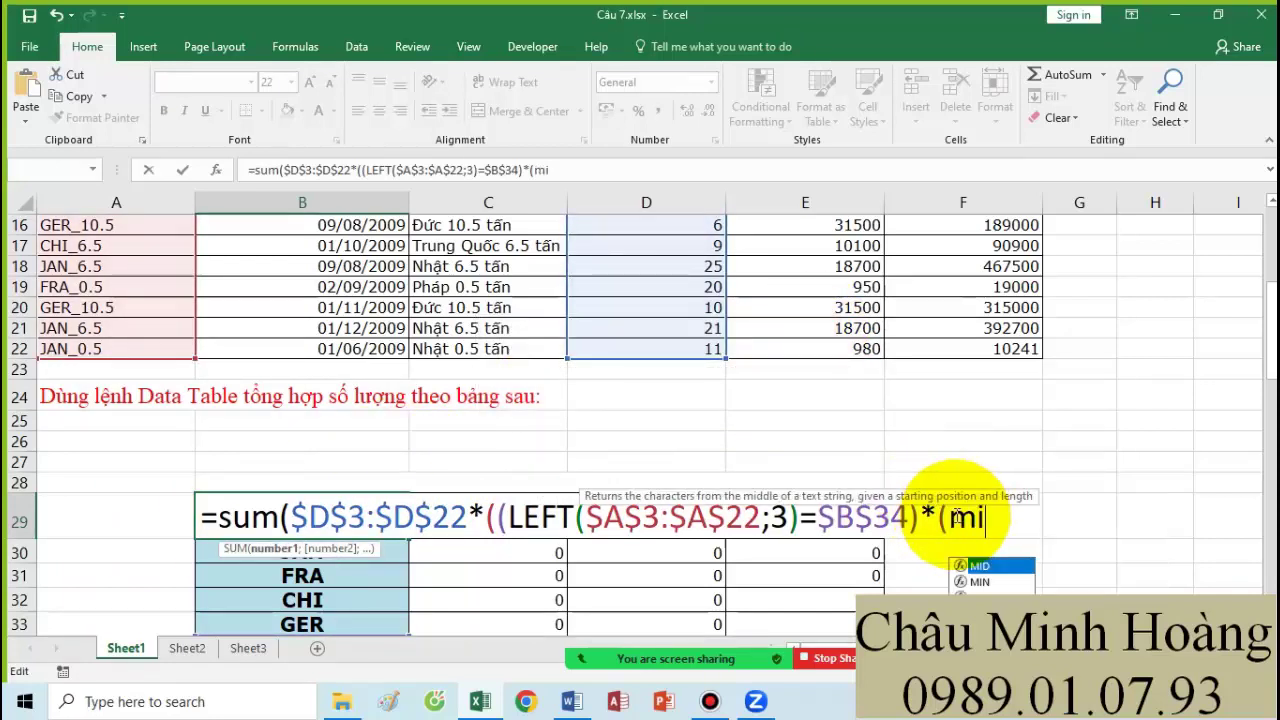
{"action": "key", "text": "BackSpace"}
{"action": "key", "text": "BackSpace"}
{"action": "type", "text": "id"}
{"action": "key", "text": "Tab"}
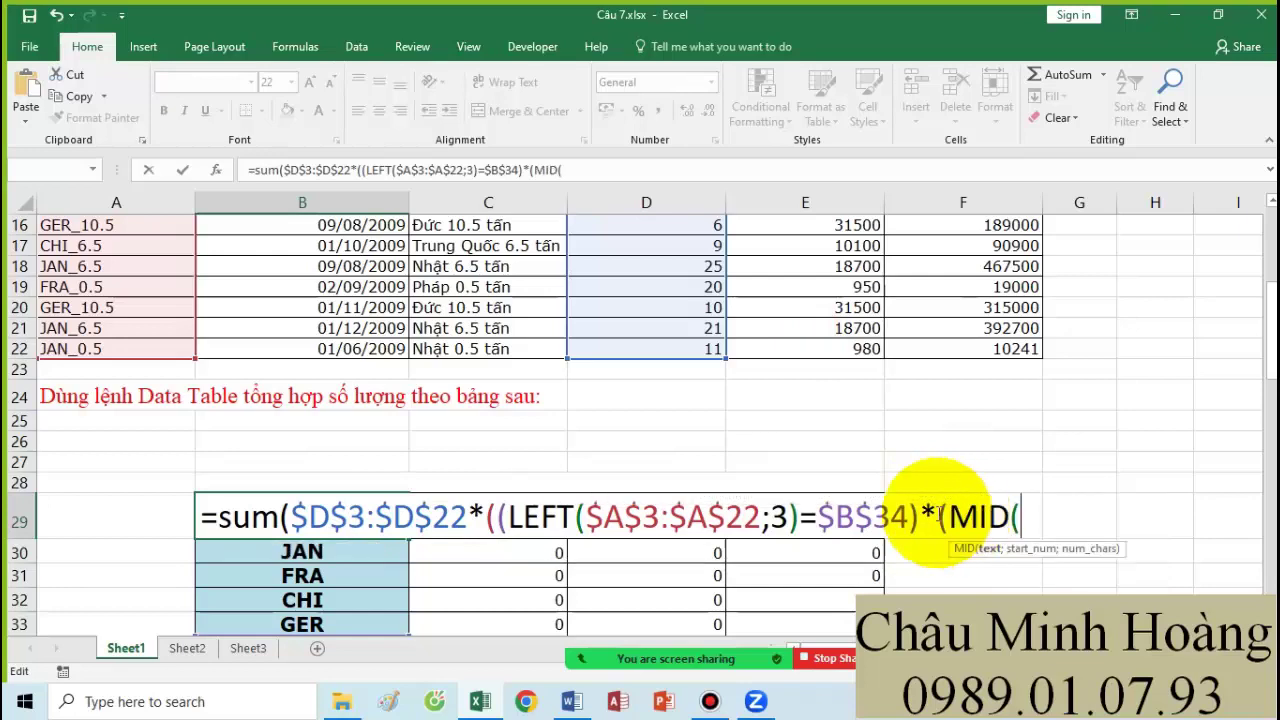
- Give MID the product codes $A$3:$A$22 as its text and 5 as its start position
{"action": "scroll", "coordinate": [557, 409], "scroll_direction": "up", "scroll_amount": 5}
{"action": "left_click_drag", "start_coordinate": [147, 285], "coordinate": [163, 463]}
{"action": "scroll", "coordinate": [604, 430], "scroll_direction": "down", "scroll_amount": 2}
{"action": "scroll", "coordinate": [604, 430], "scroll_direction": "down", "scroll_amount": 1}
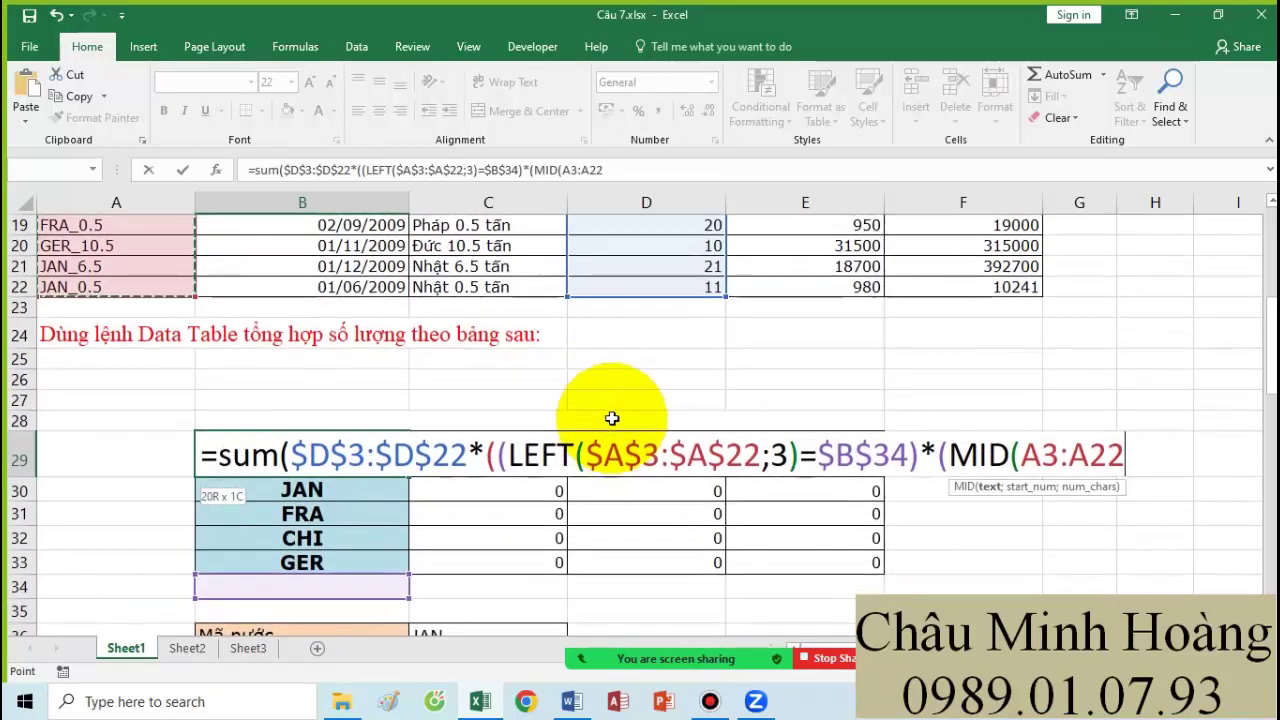
{"action": "key", "text": "F4"}
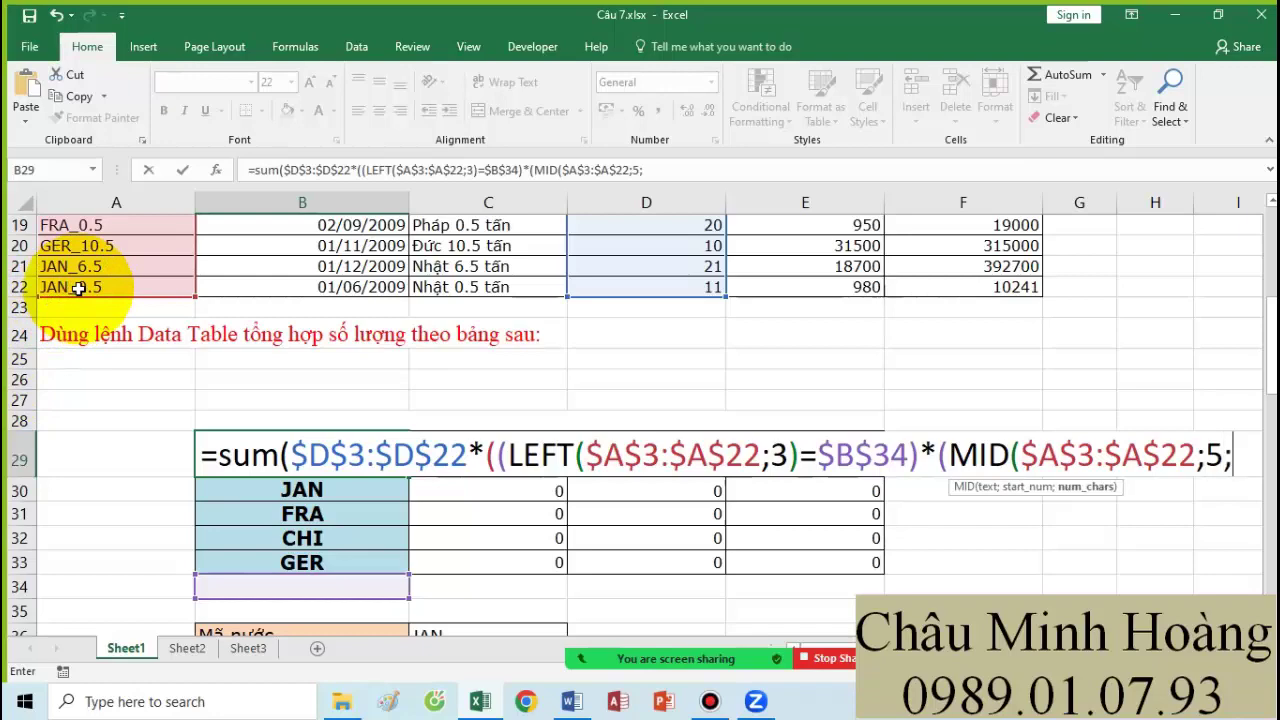
- Use LEN of $A$3:$A$22 for the number of characters in the MID function
{"action": "type", "text": "len("}
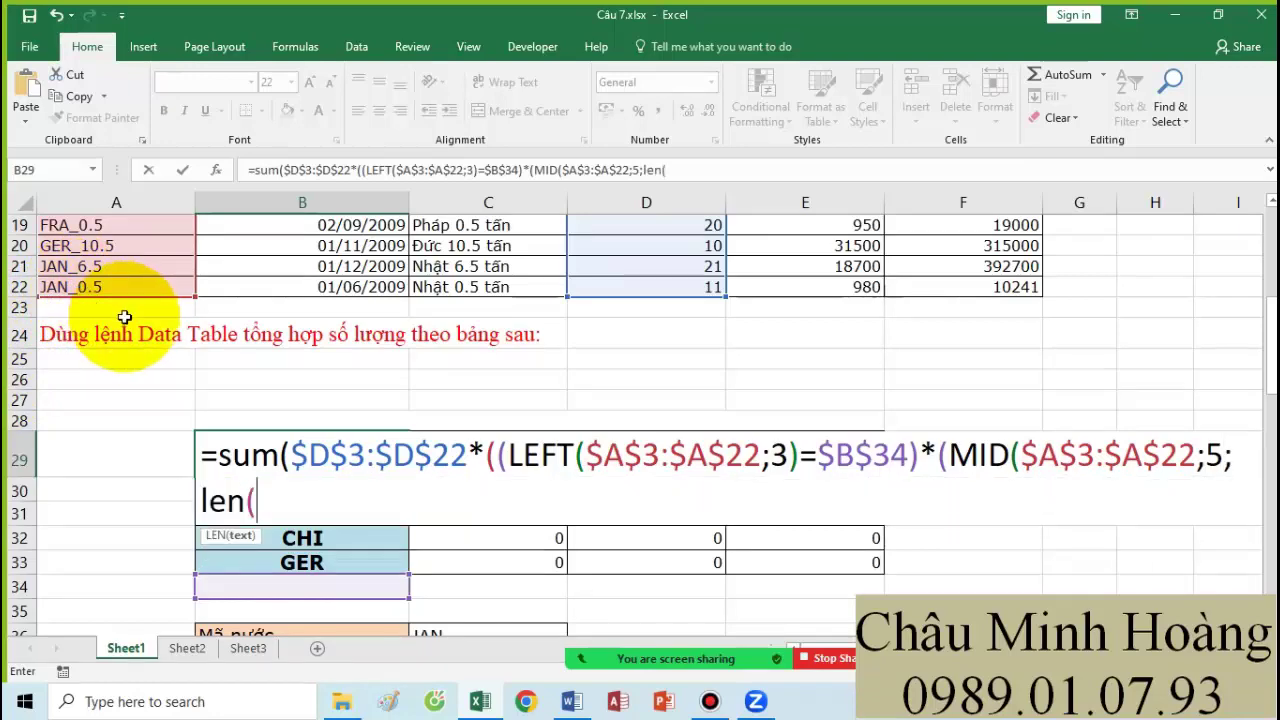
{"action": "scroll", "coordinate": [122, 316], "scroll_direction": "up", "scroll_amount": 6}
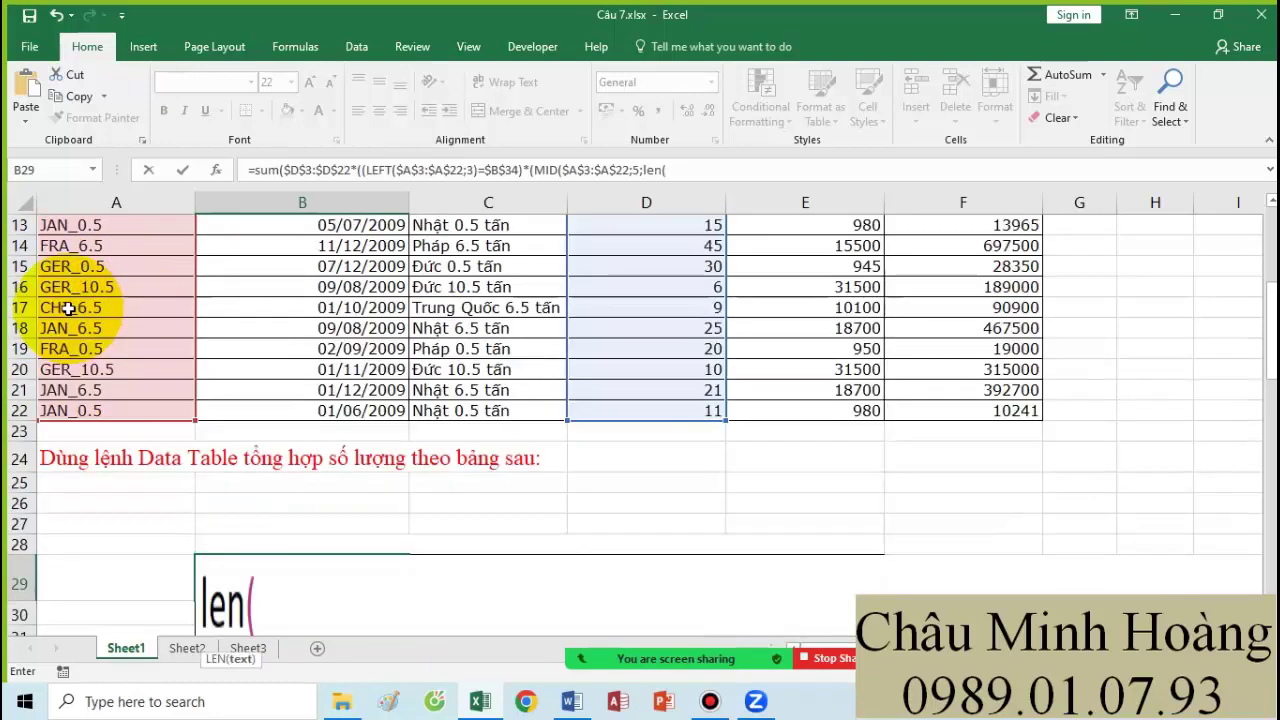
{"action": "left_click", "coordinate": [90, 282]}
{"action": "scroll", "coordinate": [113, 316], "scroll_direction": "down", "scroll_amount": 5}
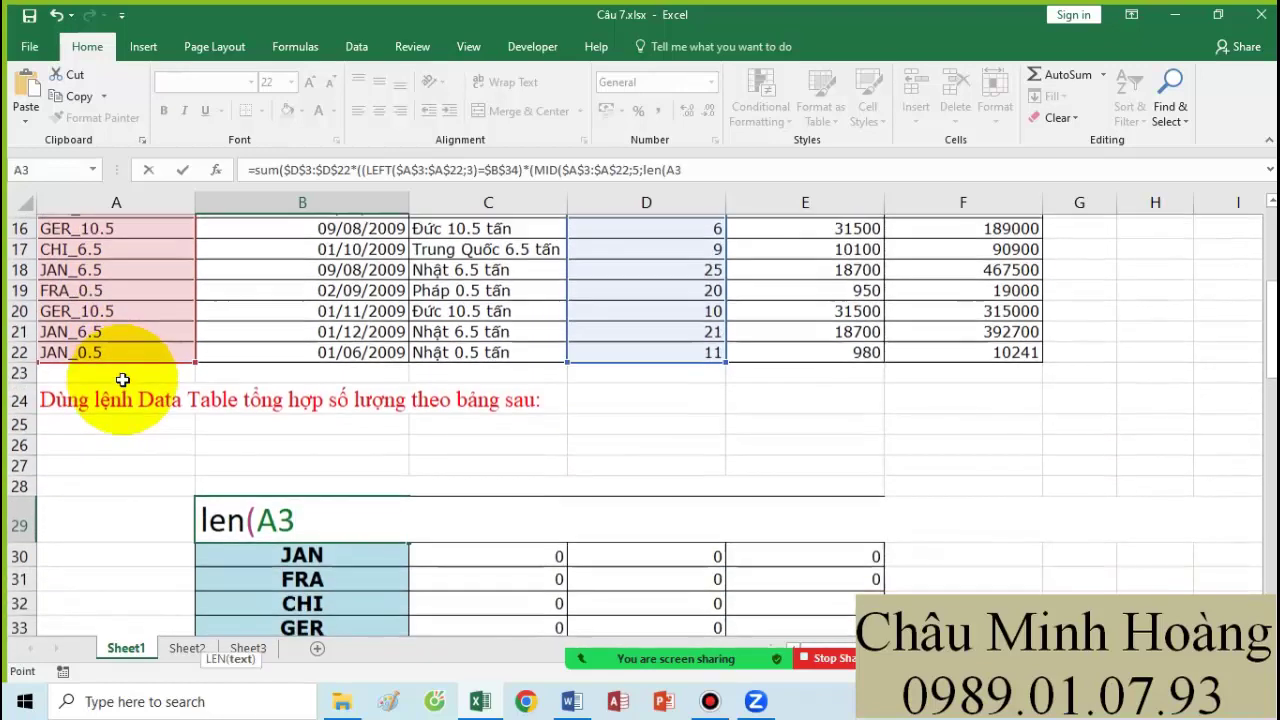
{"action": "left_click", "coordinate": [130, 350], "text": "shift"}
{"action": "key", "text": "F4"}
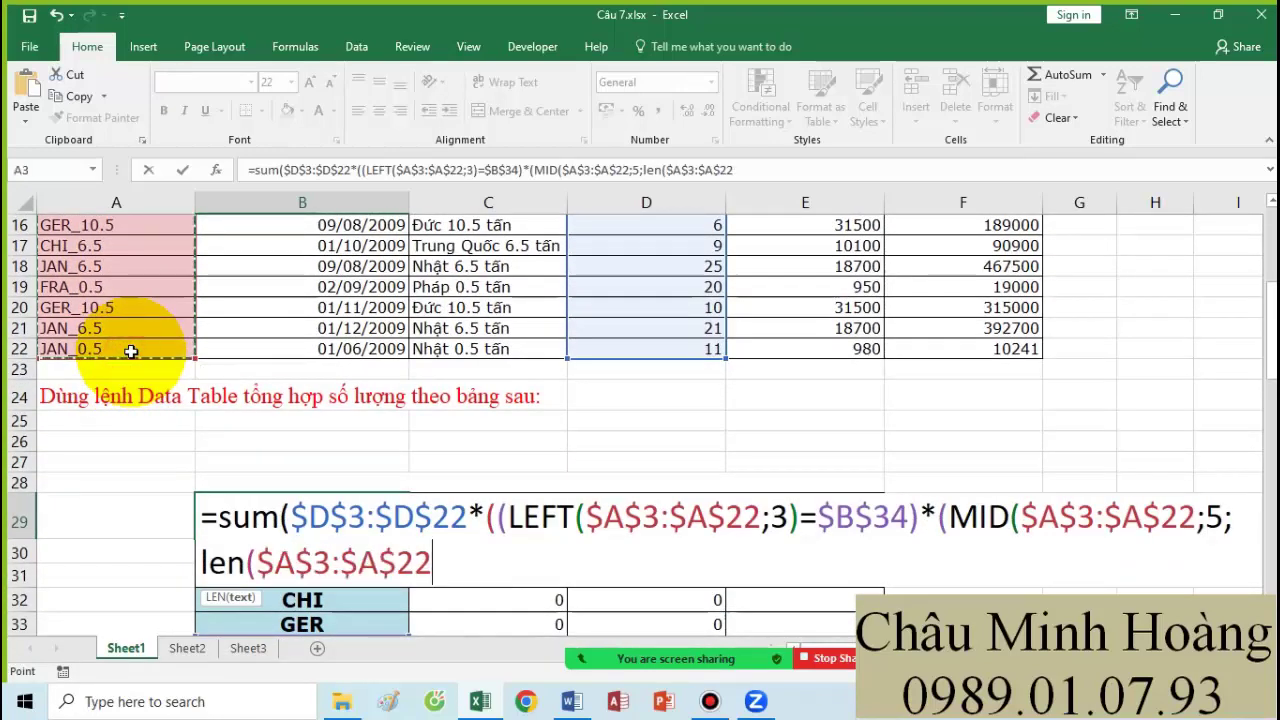
{"action": "type", "text": ")"}
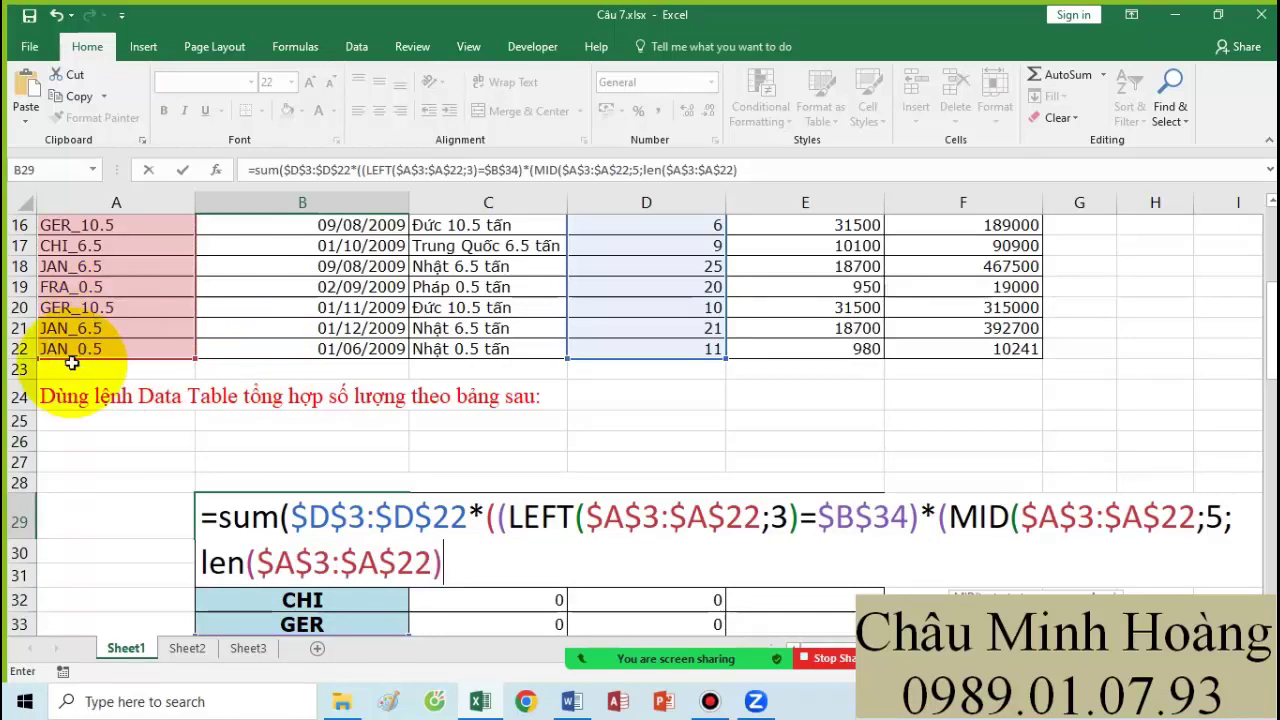
- Subtract 6 from the LEN result and close the MID function
{"action": "scroll", "coordinate": [338, 458], "scroll_direction": "down", "scroll_amount": 2}
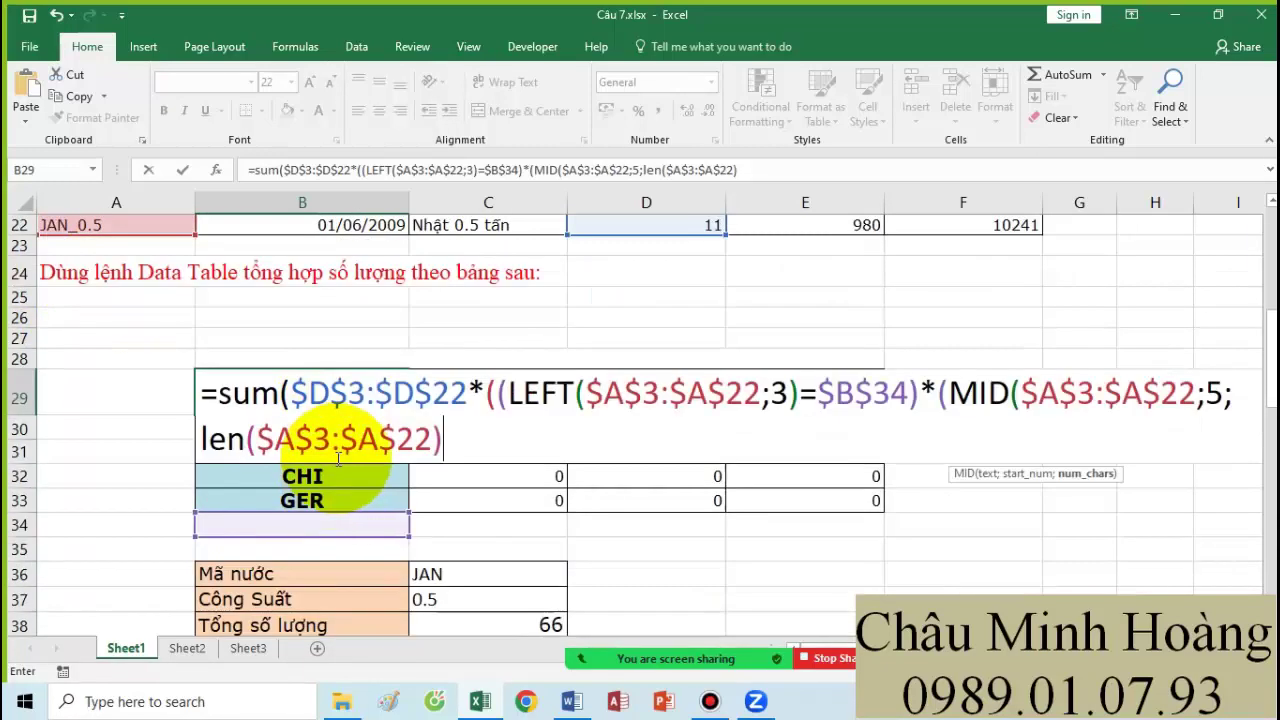
{"action": "scroll", "coordinate": [338, 450], "scroll_direction": "up", "scroll_amount": 2}
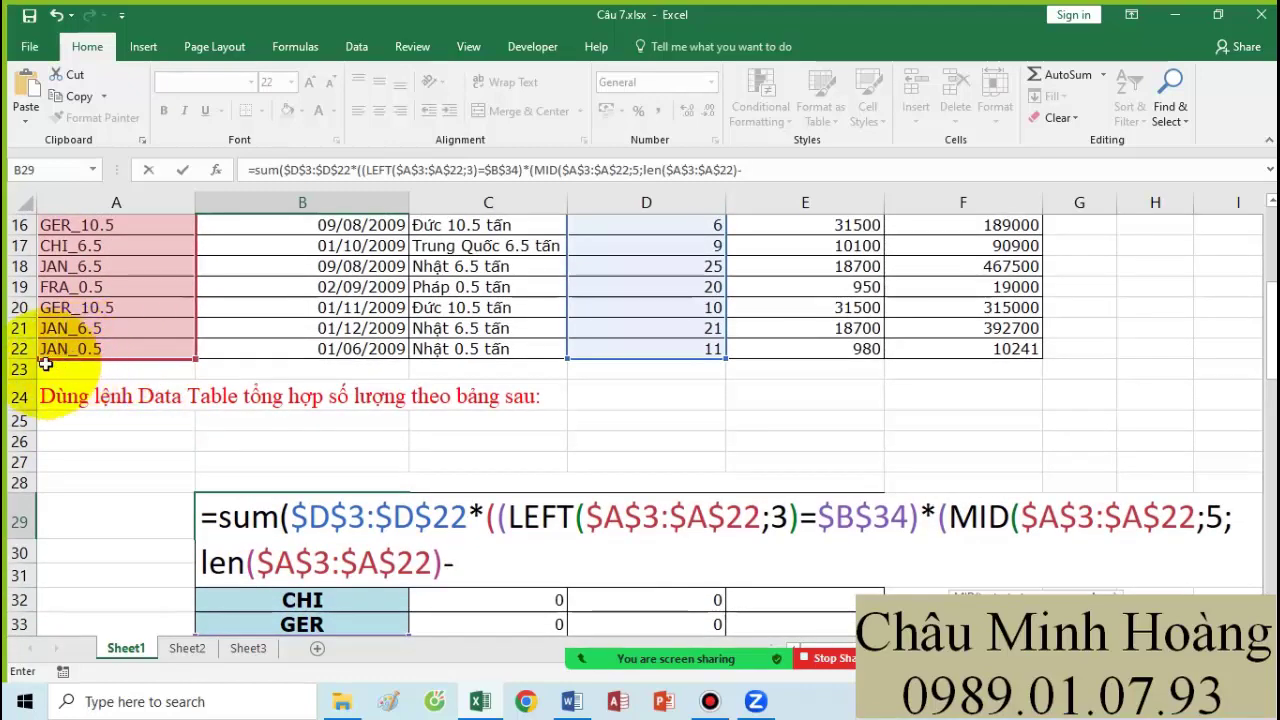
{"action": "type", "text": "6"}
{"action": "scroll", "coordinate": [457, 400], "scroll_direction": "down", "scroll_amount": 2}
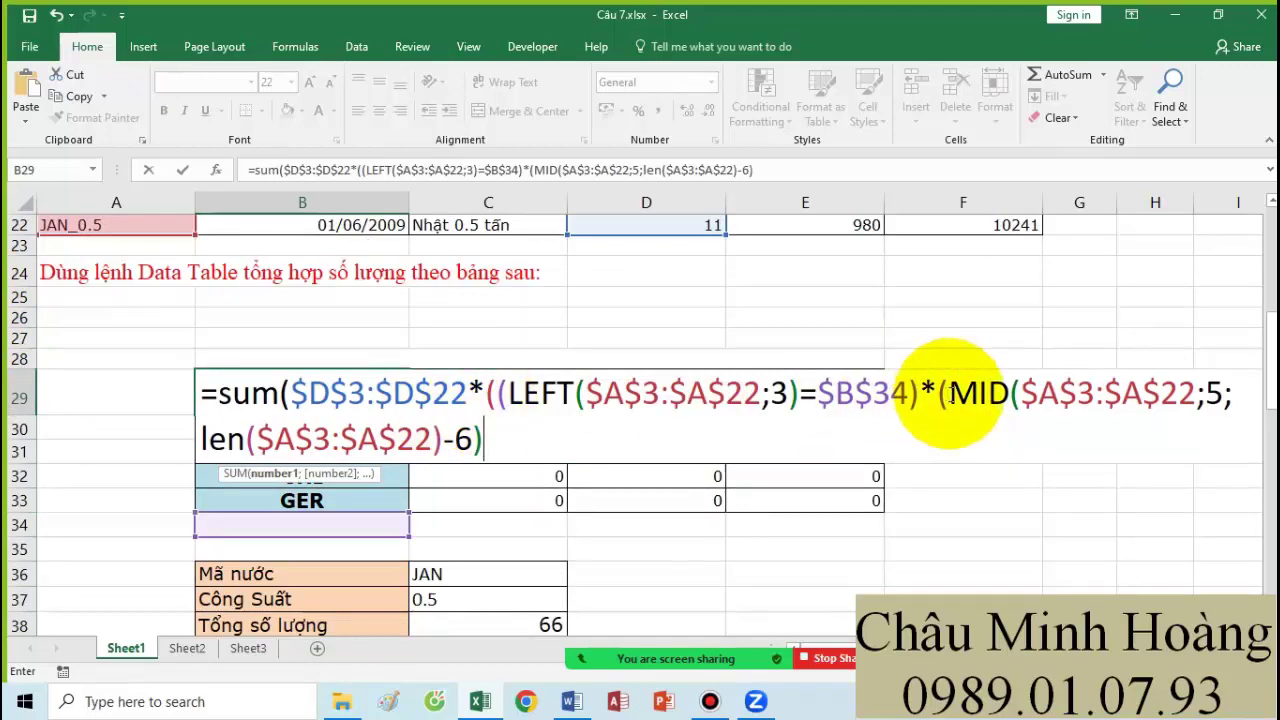
- Review the MID expression against the product codes, then append &","& and a RIGHT function to it
{"action": "left_click_drag", "start_coordinate": [945, 393], "coordinate": [612, 433]}
{"action": "scroll", "coordinate": [300, 470], "scroll_direction": "up", "scroll_amount": 2}
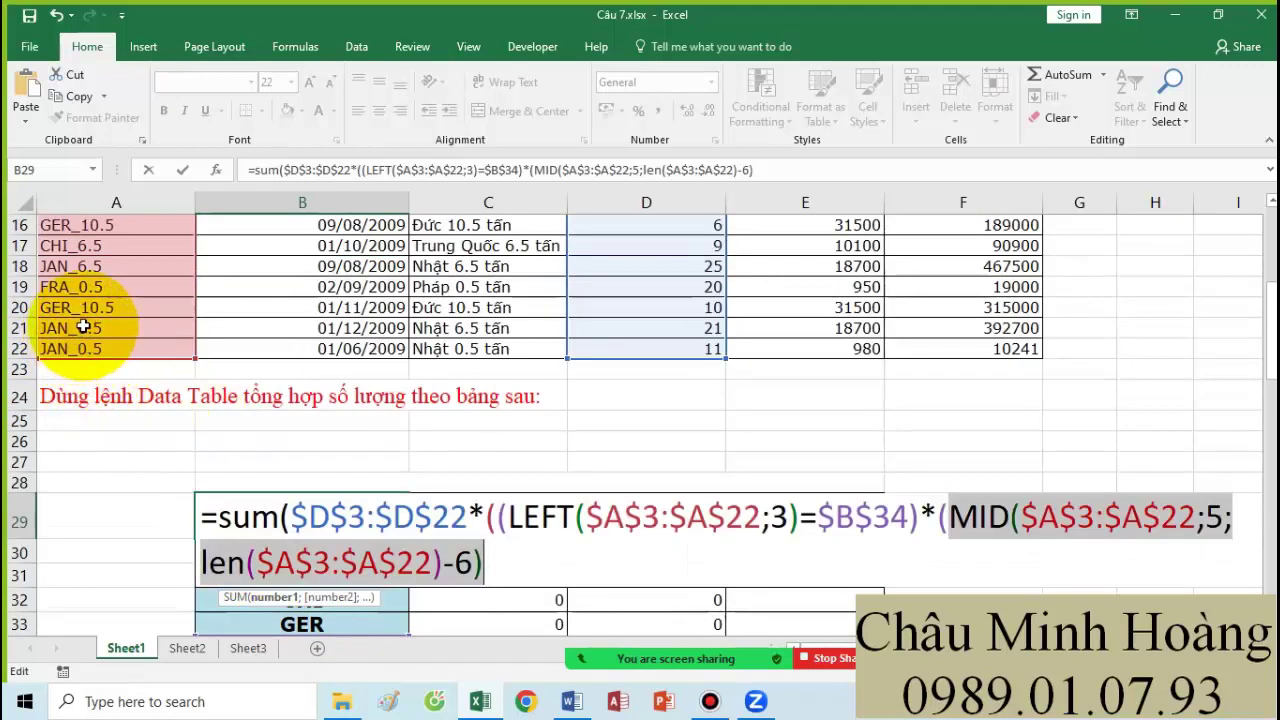
{"action": "scroll", "coordinate": [350, 410], "scroll_direction": "down", "scroll_amount": 1}
{"action": "left_click", "coordinate": [533, 503]}
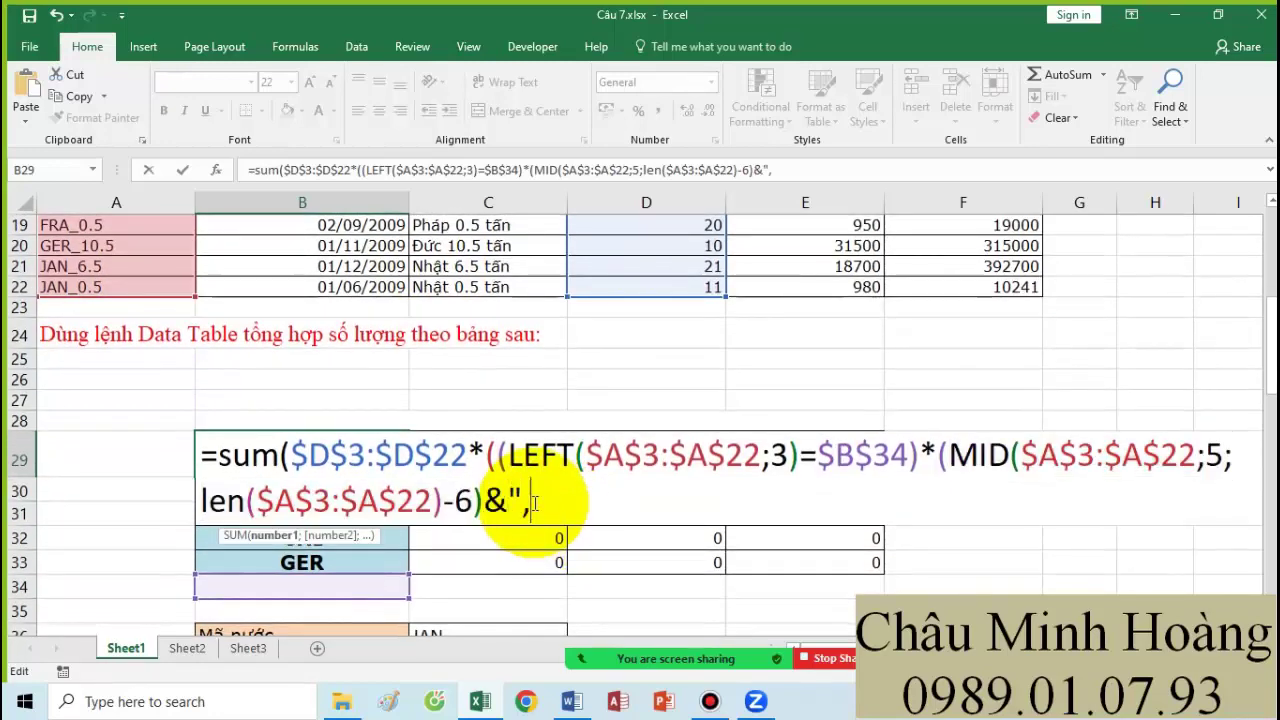
{"action": "type", "text": "righ"}
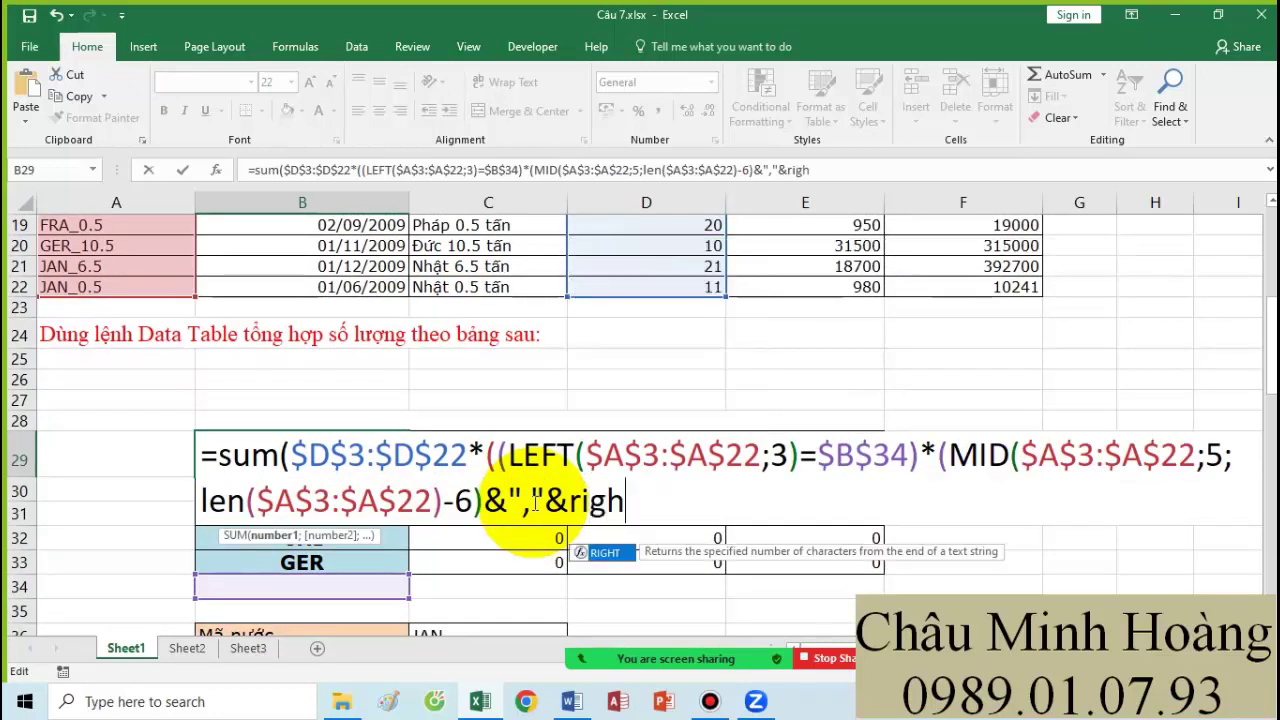
{"action": "key", "text": "Tab"}
- Give RIGHT the absolute range $A$3:$A$22 as its text and 1 as its number of characters, then close the function
{"action": "scroll", "coordinate": [458, 500], "scroll_direction": "up", "scroll_amount": 4}
{"action": "scroll", "coordinate": [171, 306], "scroll_direction": "up", "scroll_amount": 2}
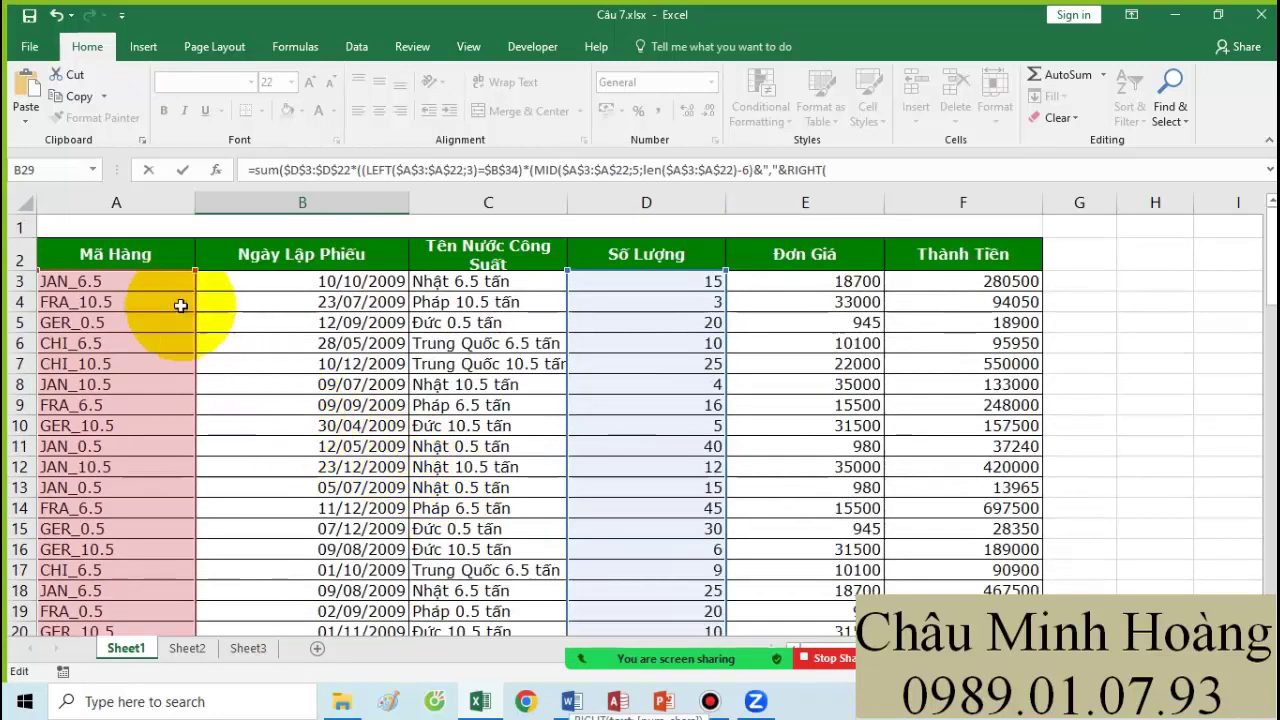
{"action": "left_click", "coordinate": [160, 283]}
{"action": "scroll", "coordinate": [171, 371], "scroll_direction": "down", "scroll_amount": 3}
{"action": "left_click", "coordinate": [119, 468], "text": "shift"}
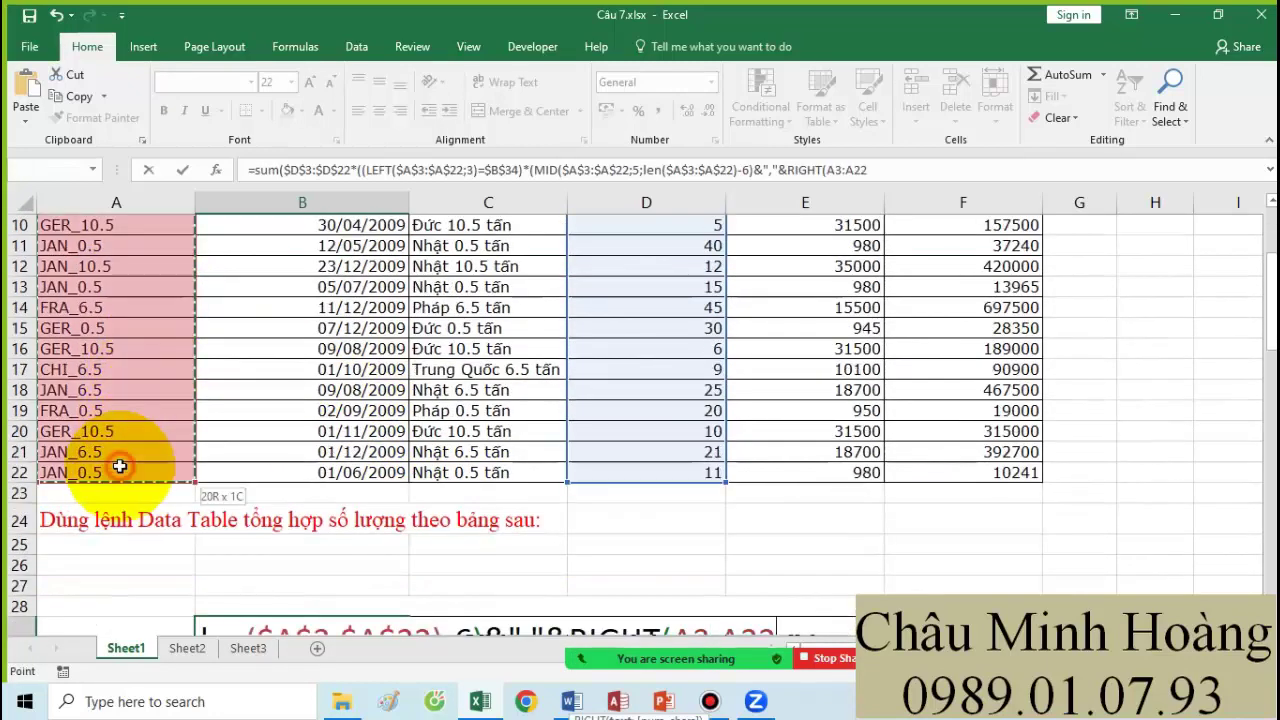
{"action": "key", "text": "F4"}
{"action": "scroll", "coordinate": [119, 466], "scroll_direction": "down", "scroll_amount": 4}
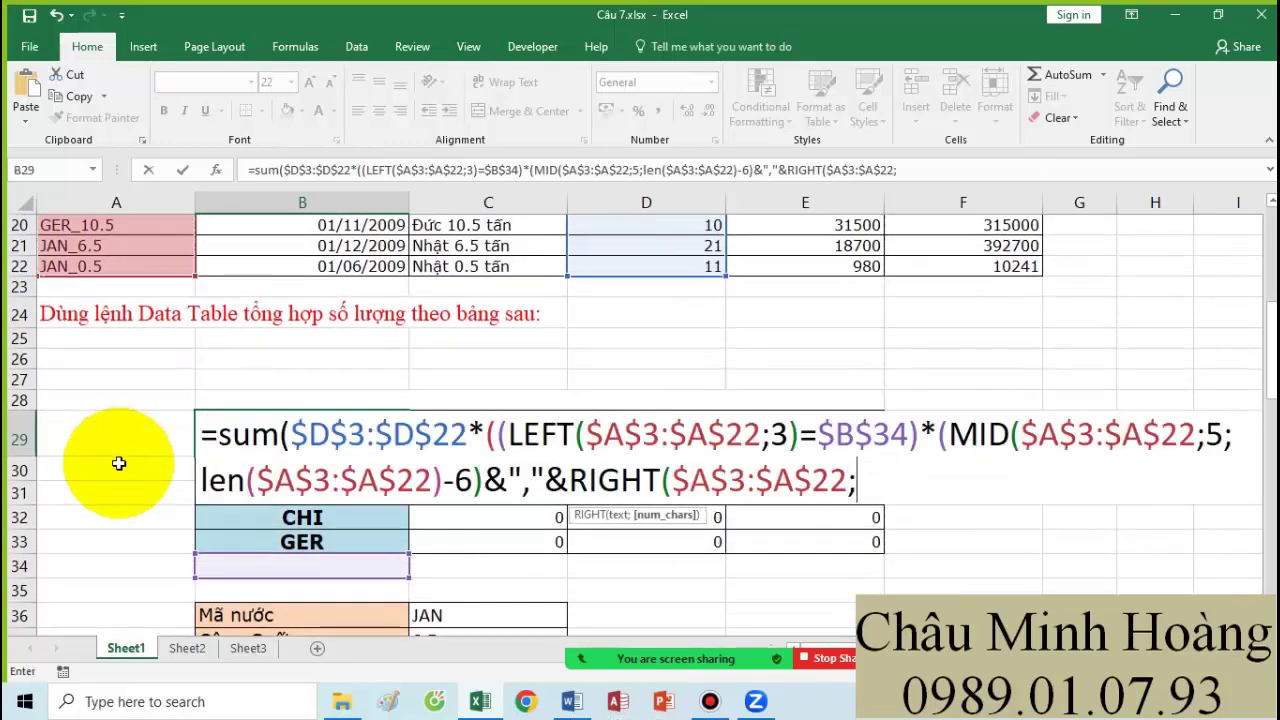
{"action": "type", "text": ";1))"}
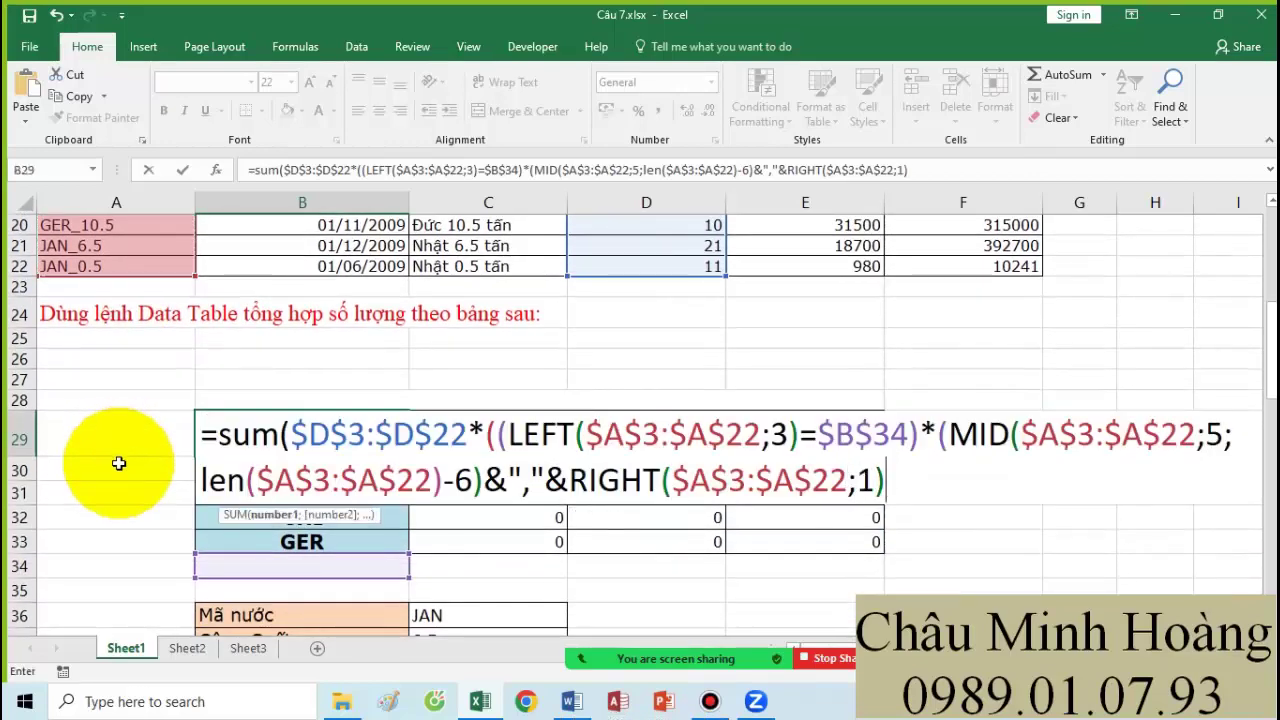
- Wrap the joined MID and RIGHT expression in a VALUE function and add an equals sign after it
{"action": "left_click", "coordinate": [946, 440], "text": "shift"}
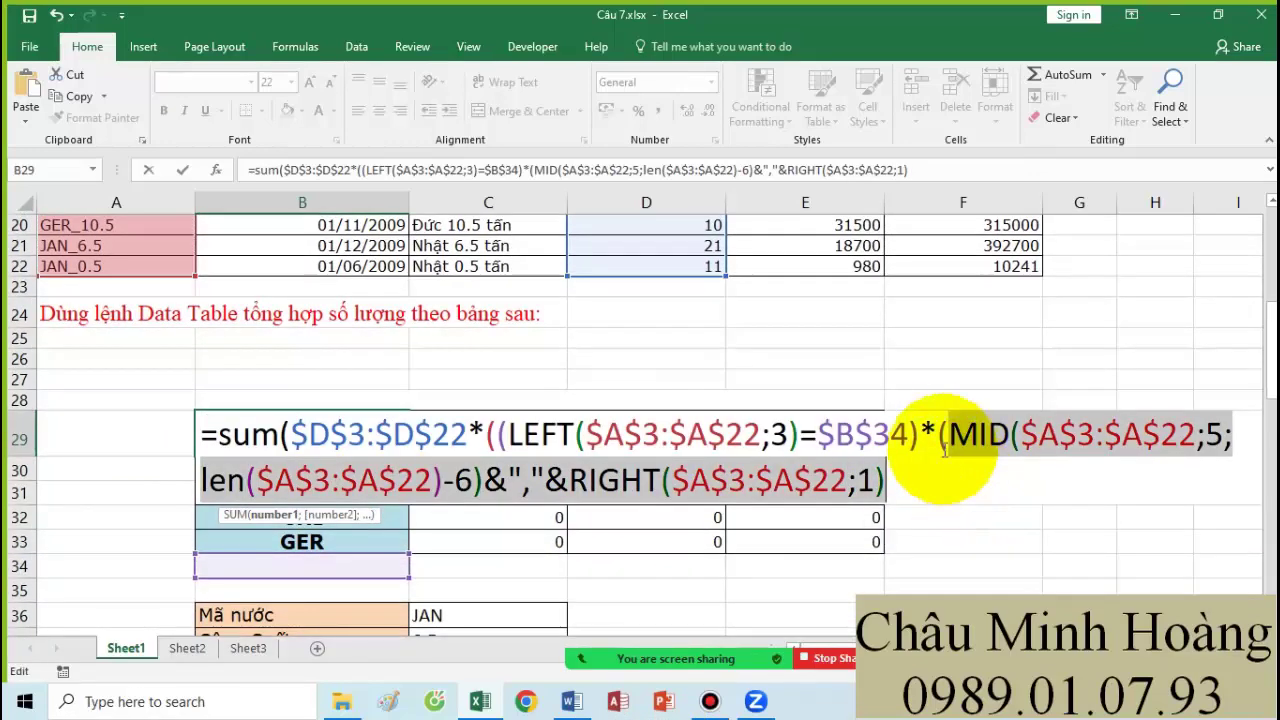
{"action": "left_click", "coordinate": [944, 438]}
{"action": "type", "text": "v"}
{"action": "key", "text": "Tab"}
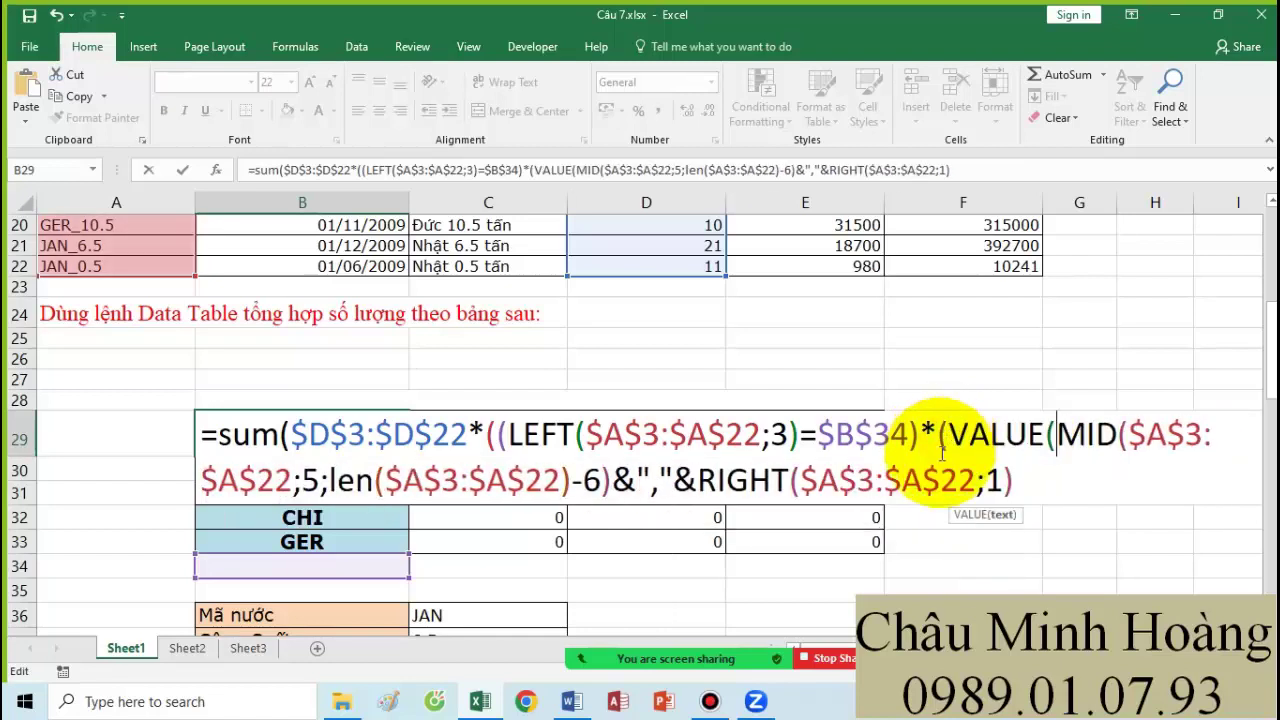
{"action": "type", "text": ")="}
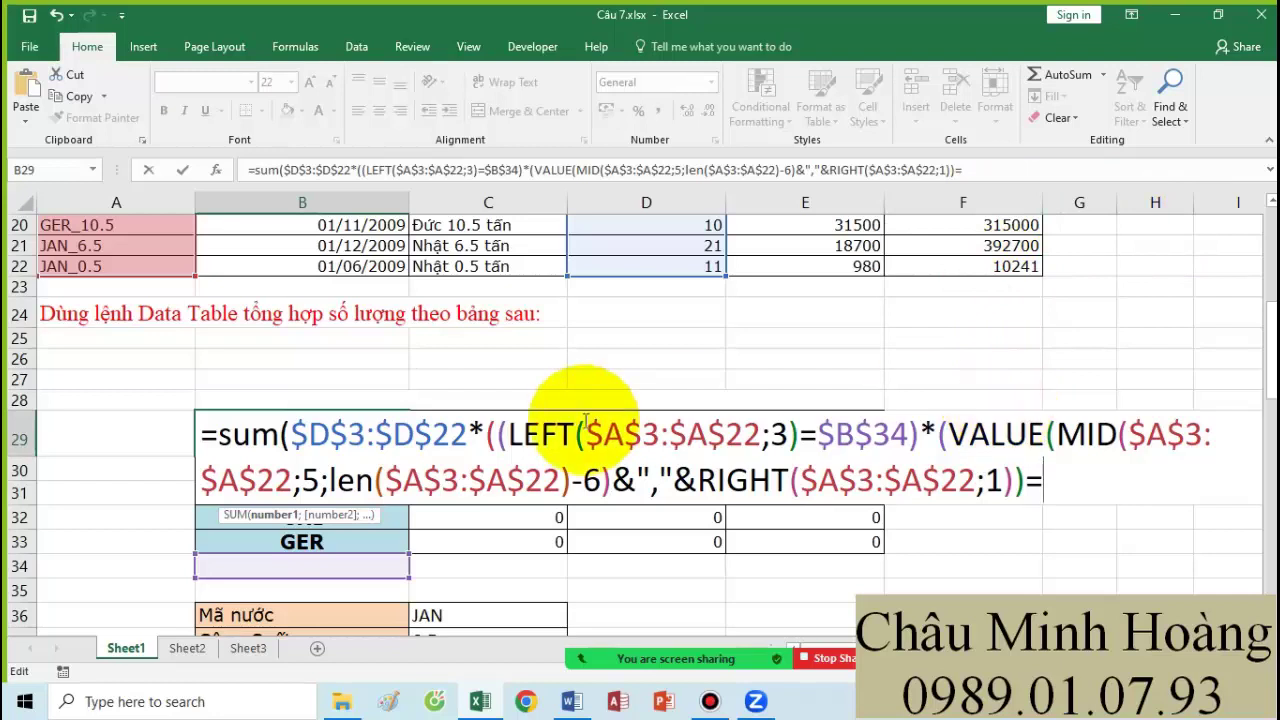
- Compare the VALUE result with $F$29 as an absolute reference, close the SUM, and enter B29 as an array formula
{"action": "type", "text": "F29"}
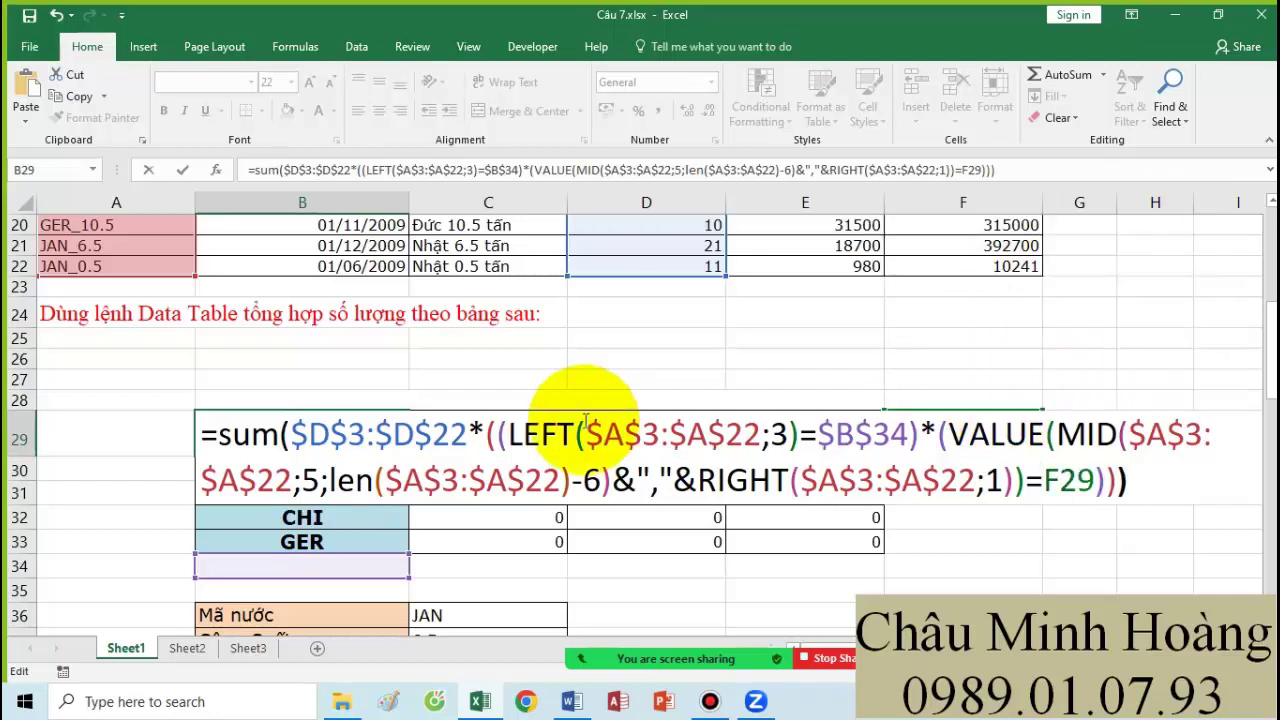
{"action": "type", "text": ")))"}
{"action": "key", "text": "Return"}
{"action": "double_click", "coordinate": [403, 434]}
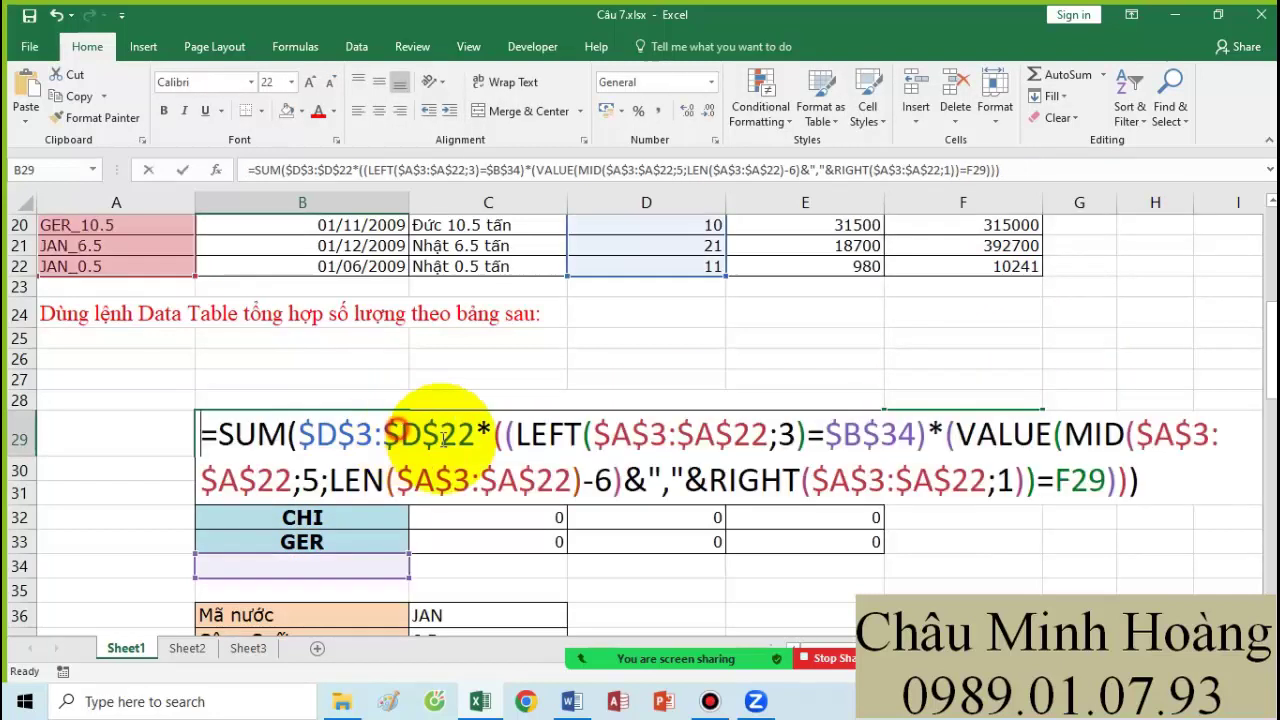
{"action": "left_click", "coordinate": [1088, 482]}
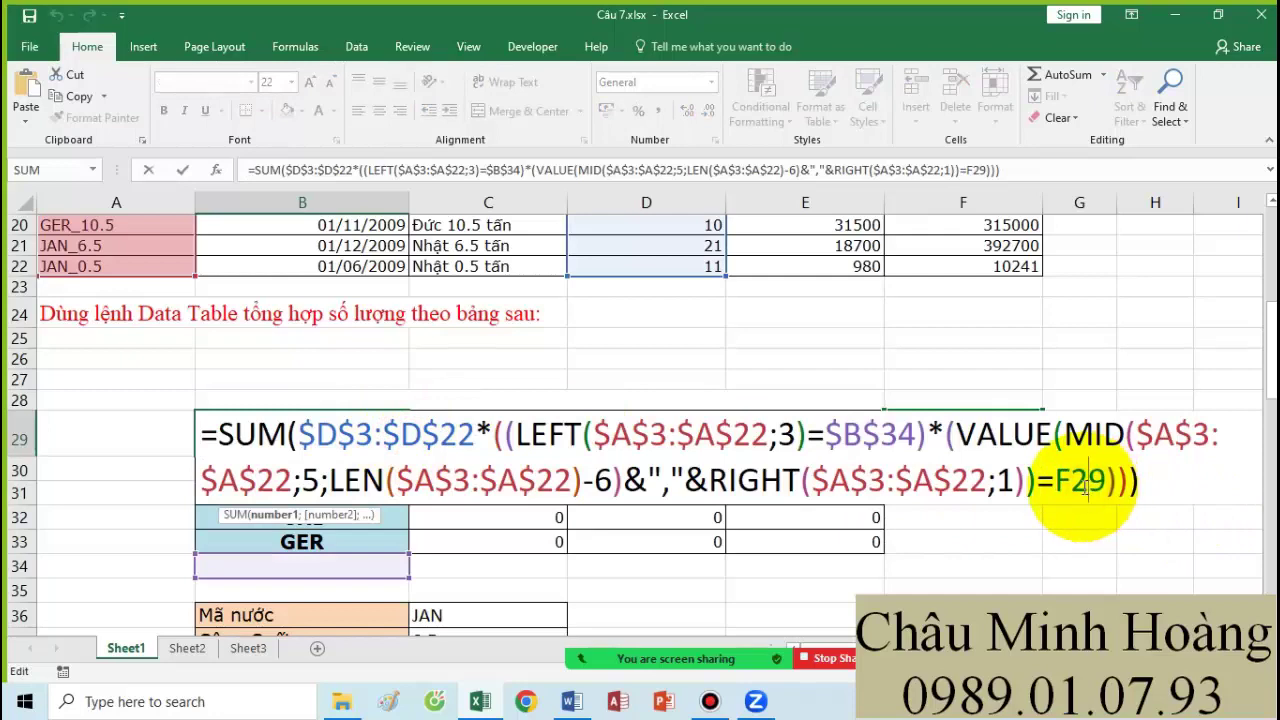
{"action": "key", "text": "F4"}
{"action": "key", "text": "ctrl+shift+Return"}
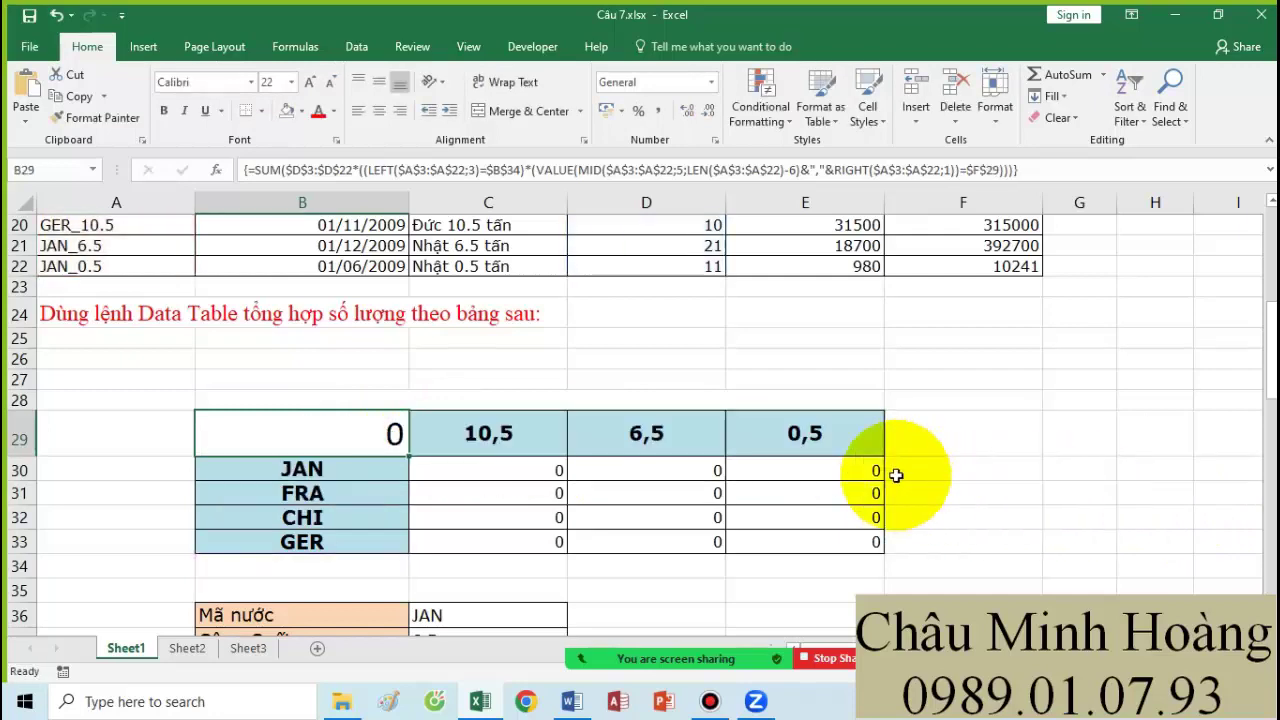
- Create a what-if data table on B29:E33 with F29 as the row input cell and B34 as the column input cell
{"action": "scroll", "coordinate": [894, 474], "scroll_direction": "down", "scroll_amount": 2}
{"action": "left_click_drag", "start_coordinate": [378, 302], "coordinate": [846, 408]}
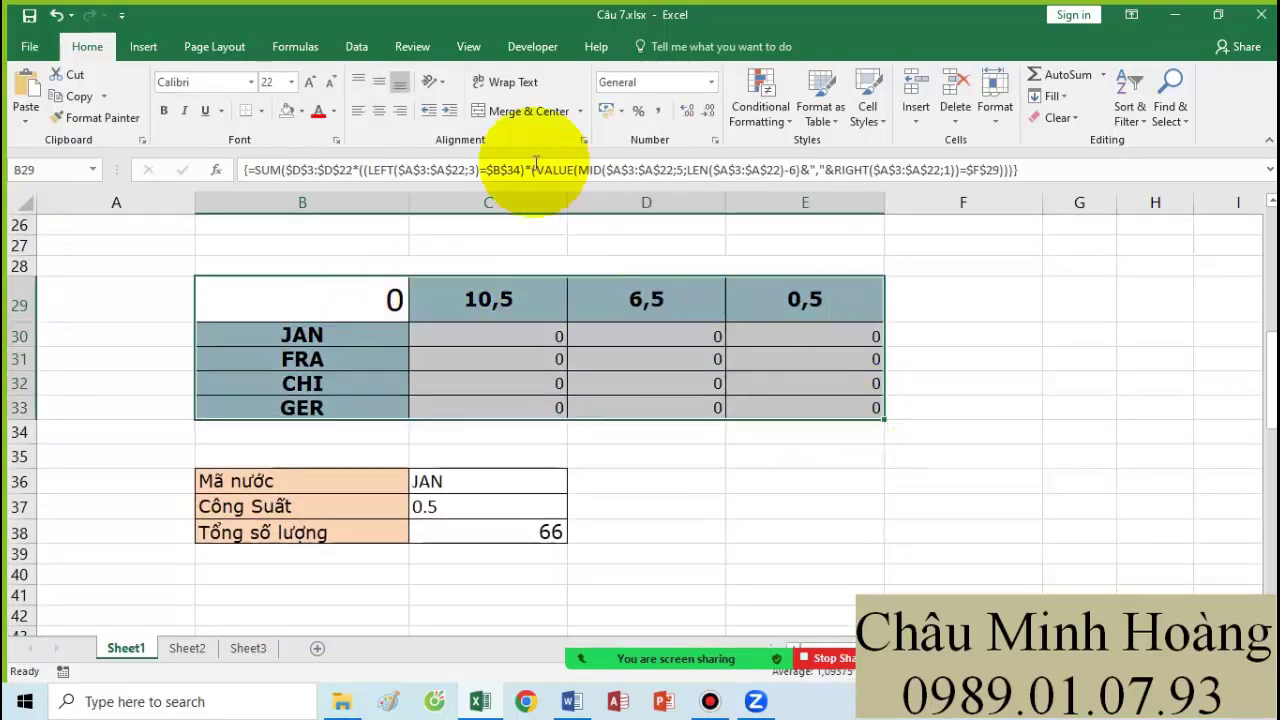
{"action": "left_click", "coordinate": [357, 46]}
{"action": "left_click", "coordinate": [891, 108]}
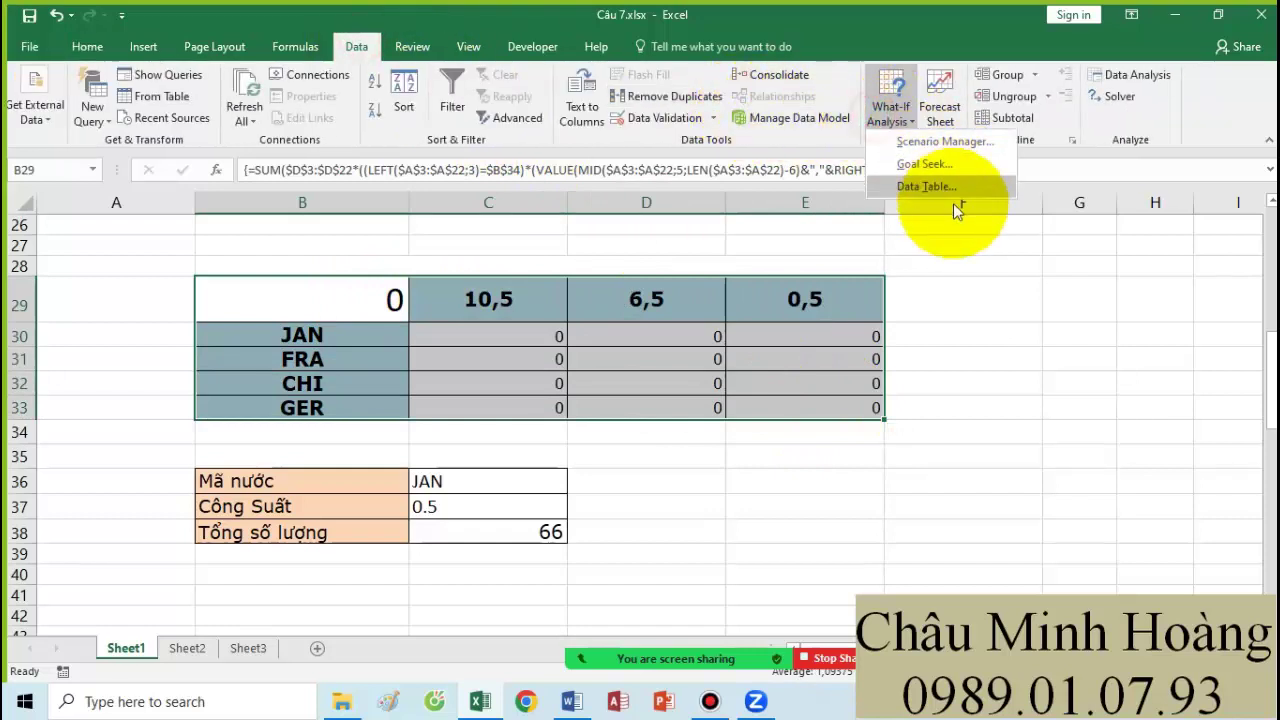
{"action": "left_click", "coordinate": [945, 187]}
{"action": "left_click", "coordinate": [943, 303]}
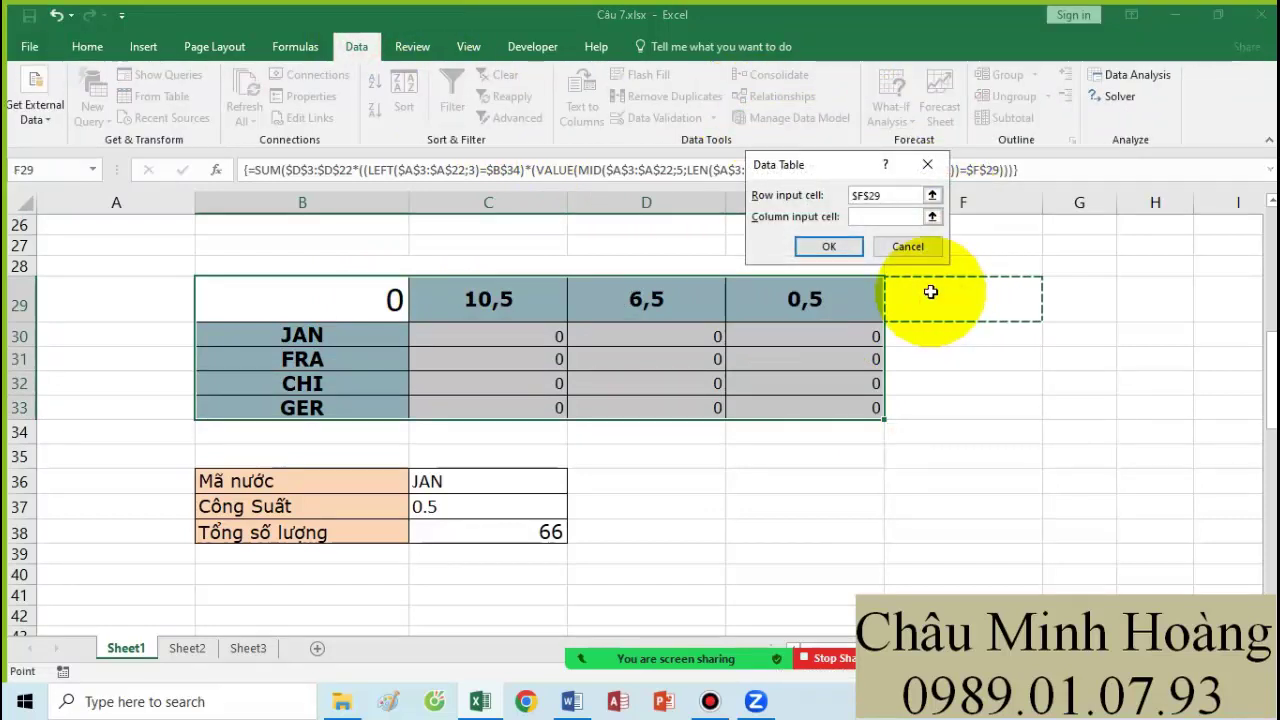
{"action": "left_click", "coordinate": [886, 216]}
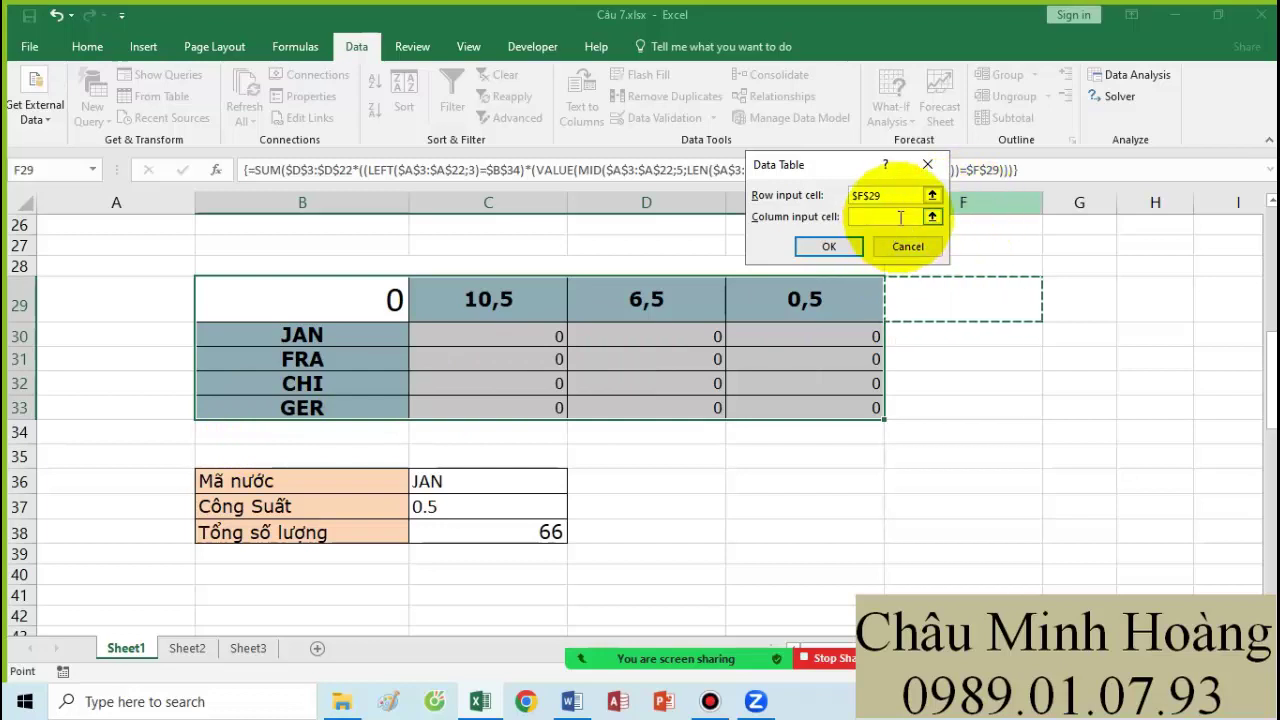
{"action": "left_click", "coordinate": [304, 440]}
{"action": "left_click", "coordinate": [822, 245]}
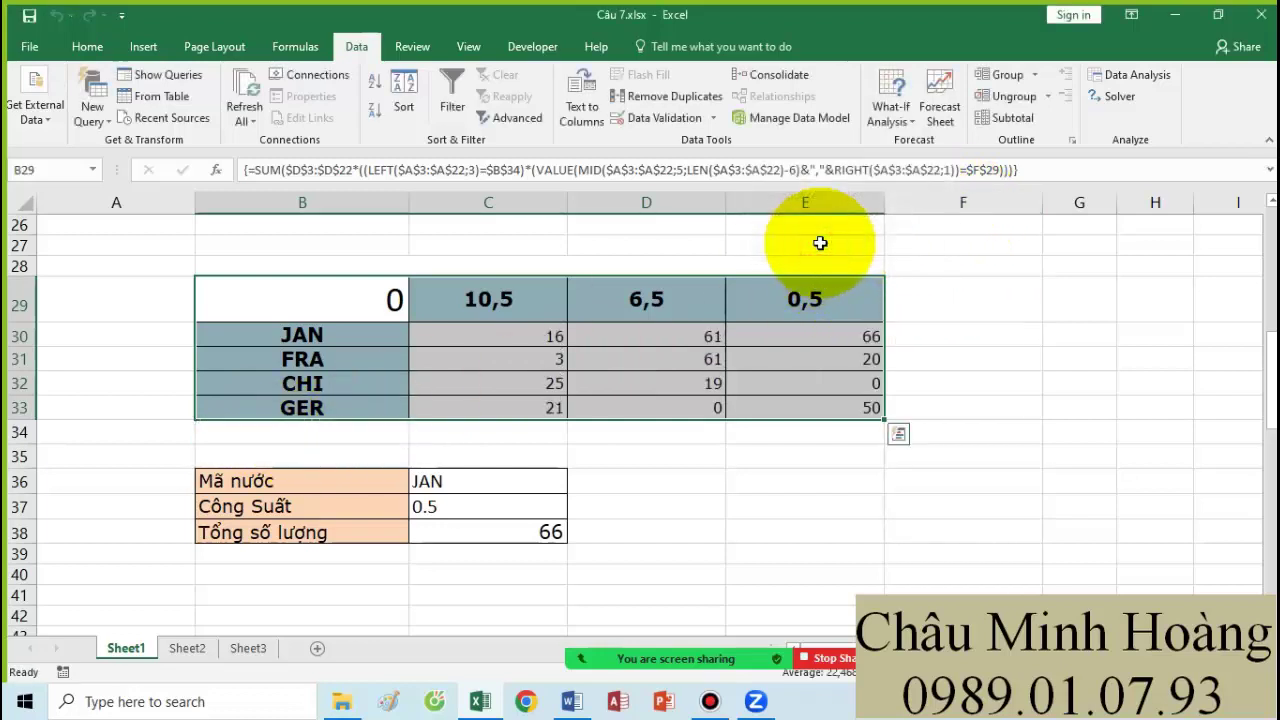
- Review the B29 formula, checking its VALUE condition against the product codes and the full SUM argument
{"action": "double_click", "coordinate": [365, 296]}
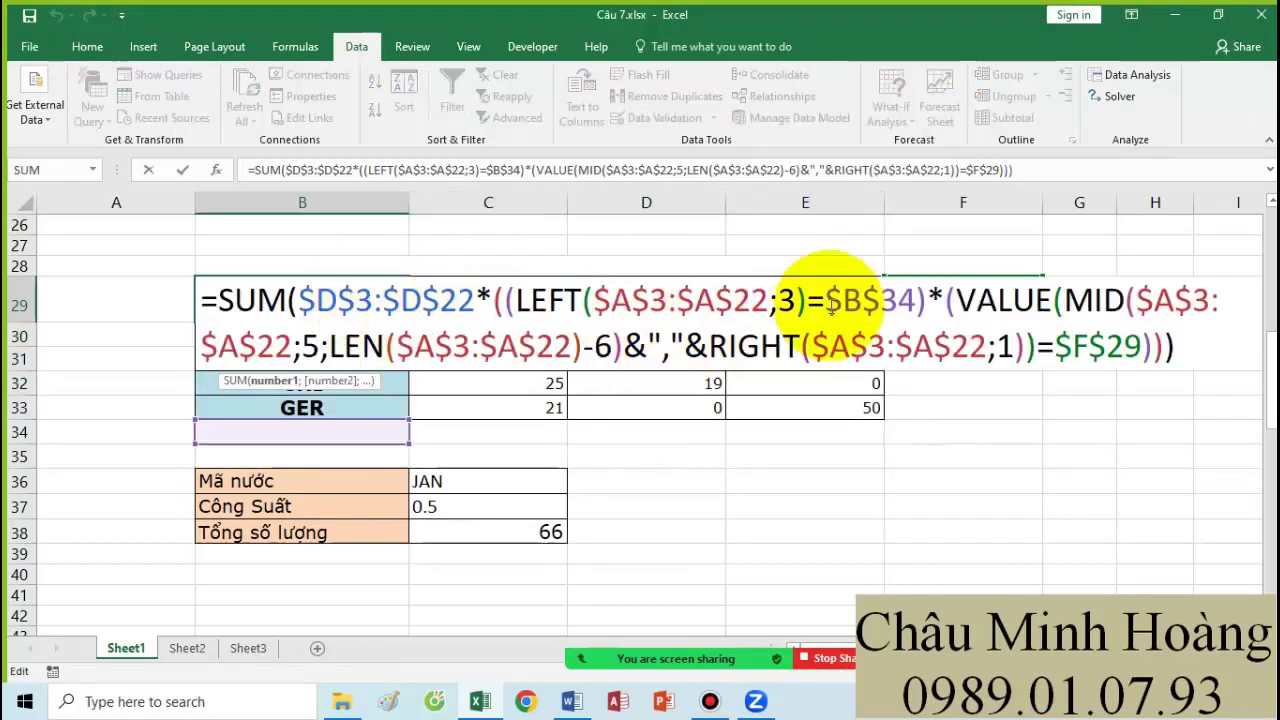
{"action": "left_click_drag", "start_coordinate": [952, 300], "coordinate": [1172, 342]}
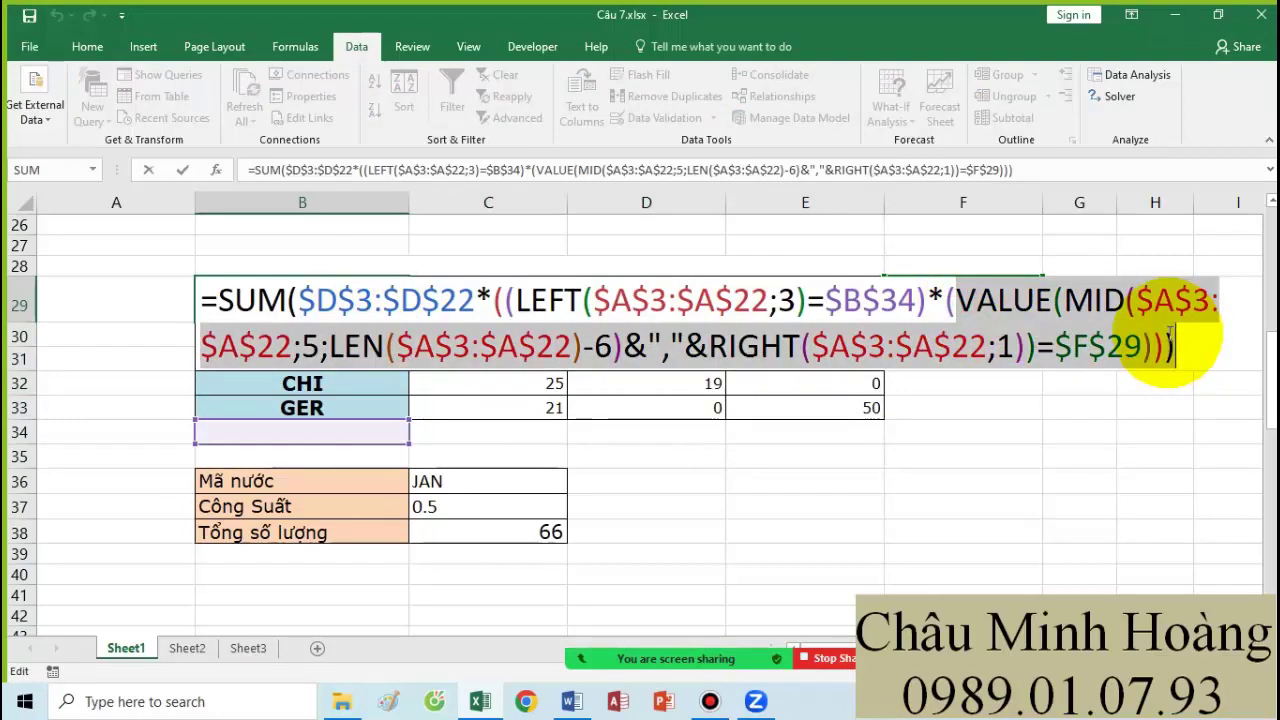
{"action": "scroll", "coordinate": [543, 337], "scroll_direction": "up", "scroll_amount": 3}
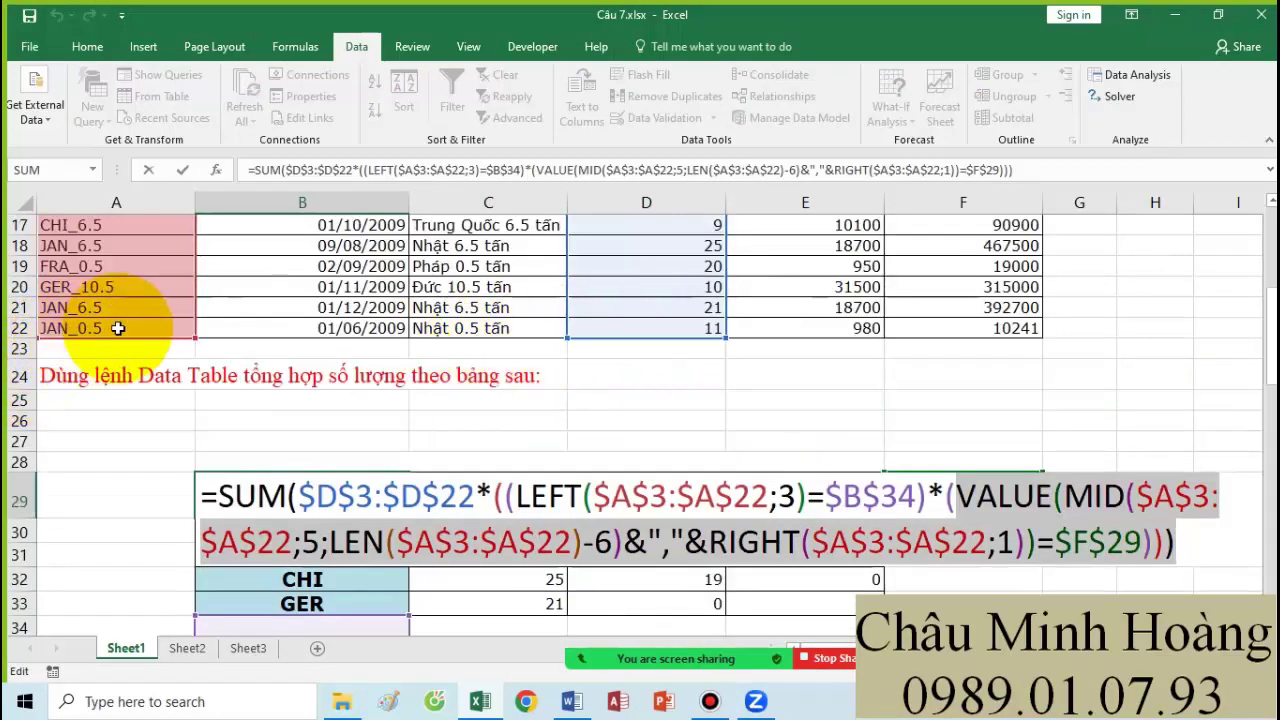
{"action": "scroll", "coordinate": [424, 406], "scroll_direction": "down", "scroll_amount": 2}
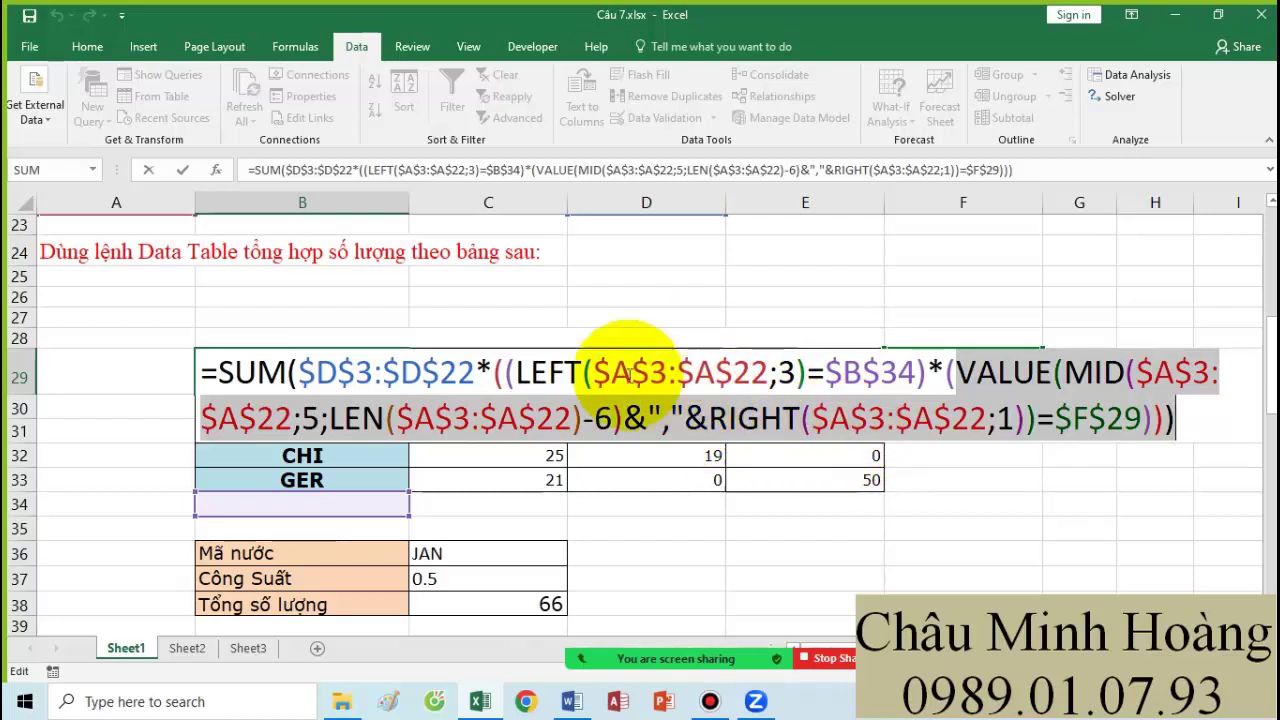
{"action": "left_click_drag", "start_coordinate": [288, 372], "coordinate": [1100, 440]}
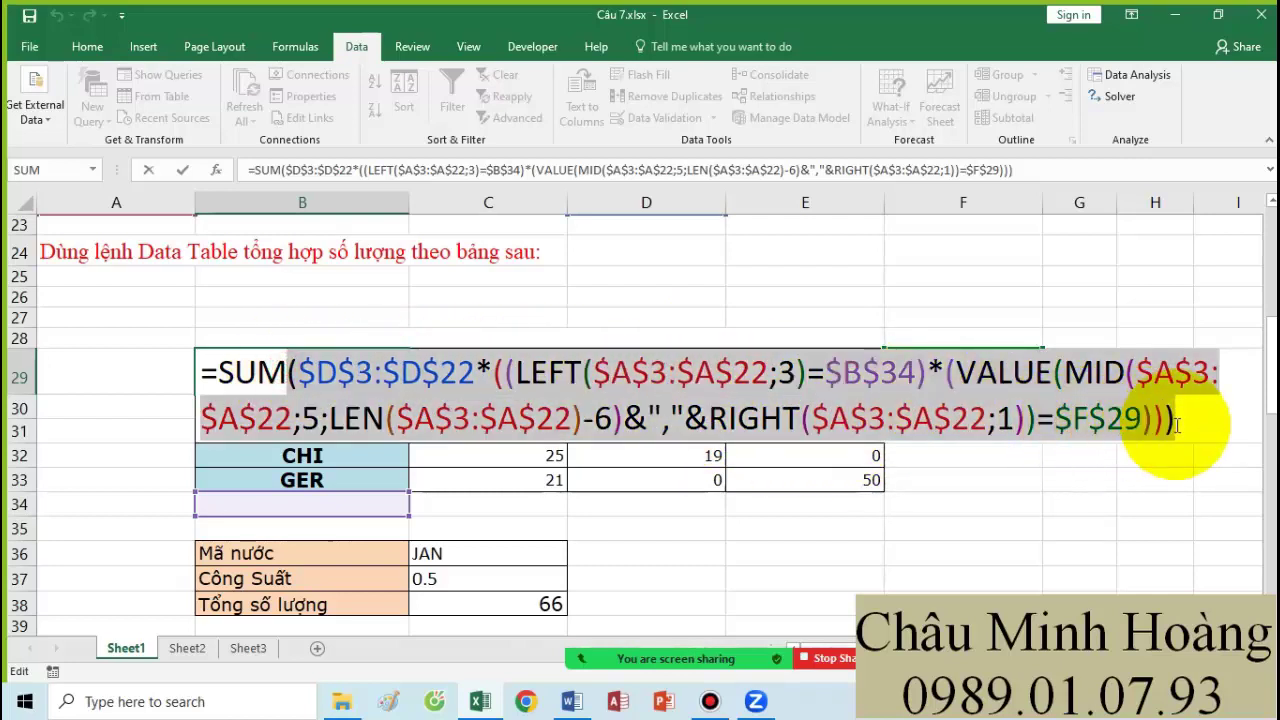